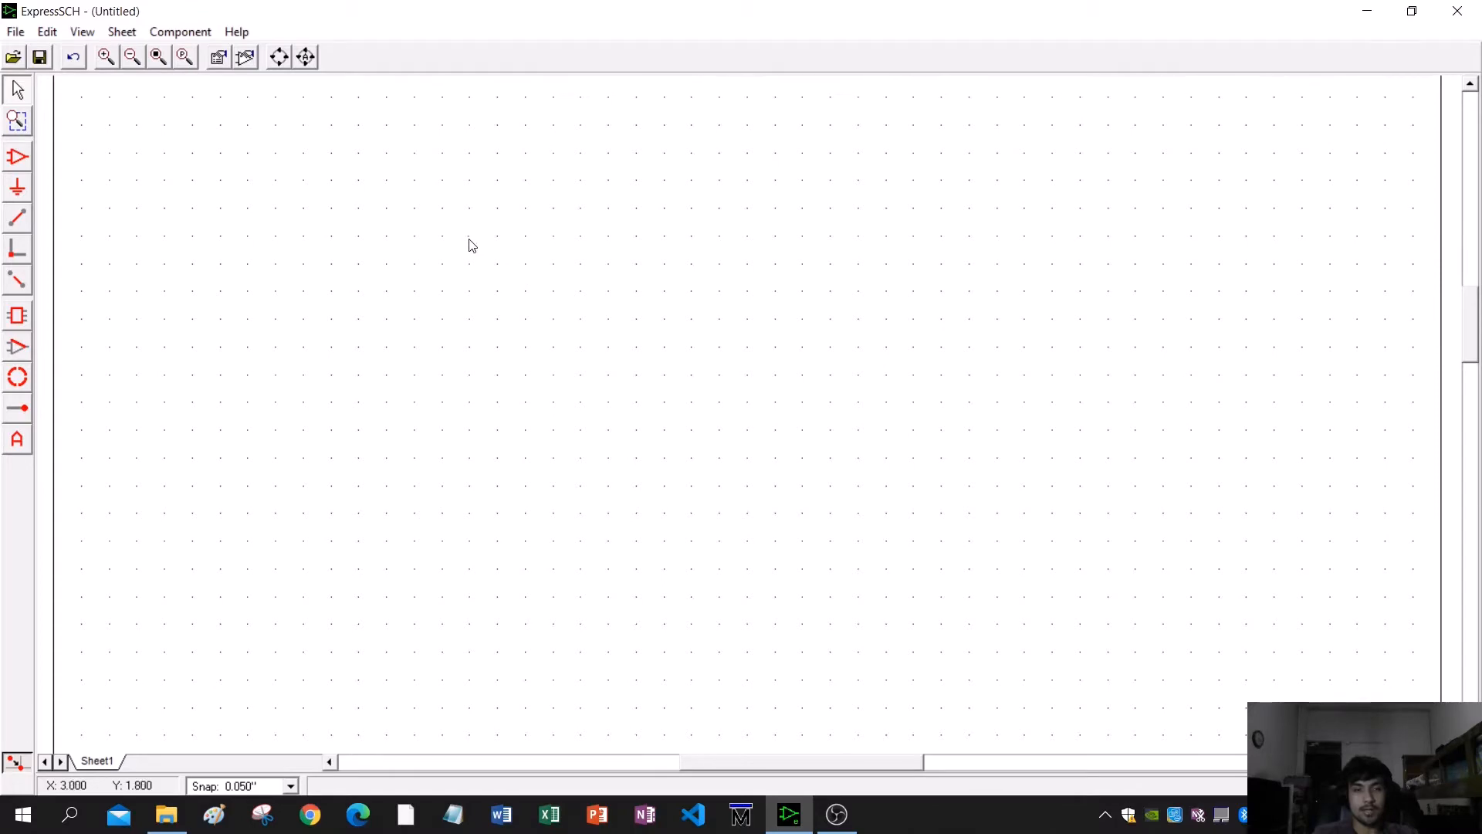
- Find the LM7805 regulator among the library components in the component and symbol manager
{"action": "left_click", "coordinate": [182, 32]}
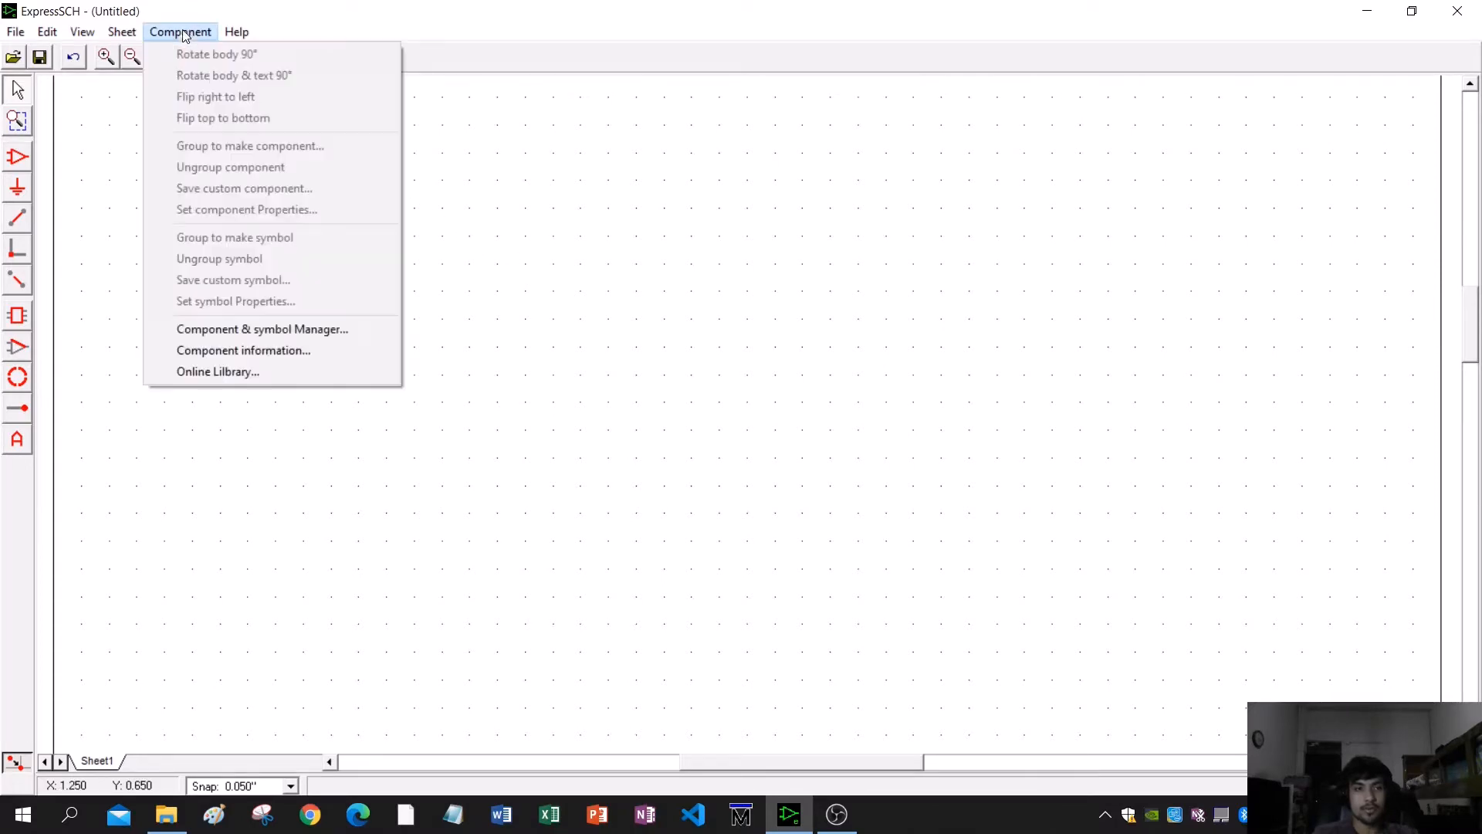
{"action": "left_click", "coordinate": [247, 330]}
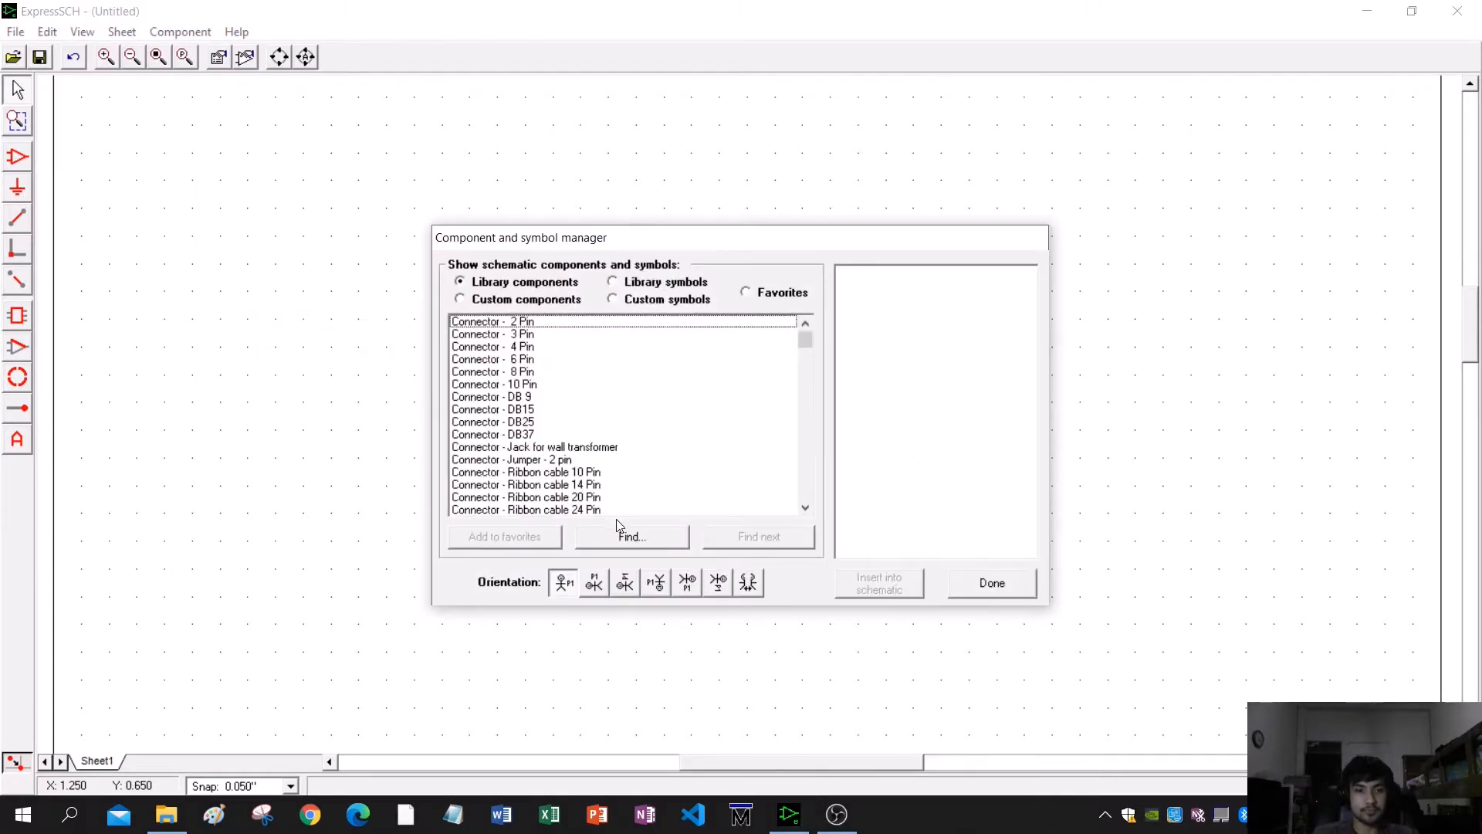
{"action": "left_click", "coordinate": [627, 533]}
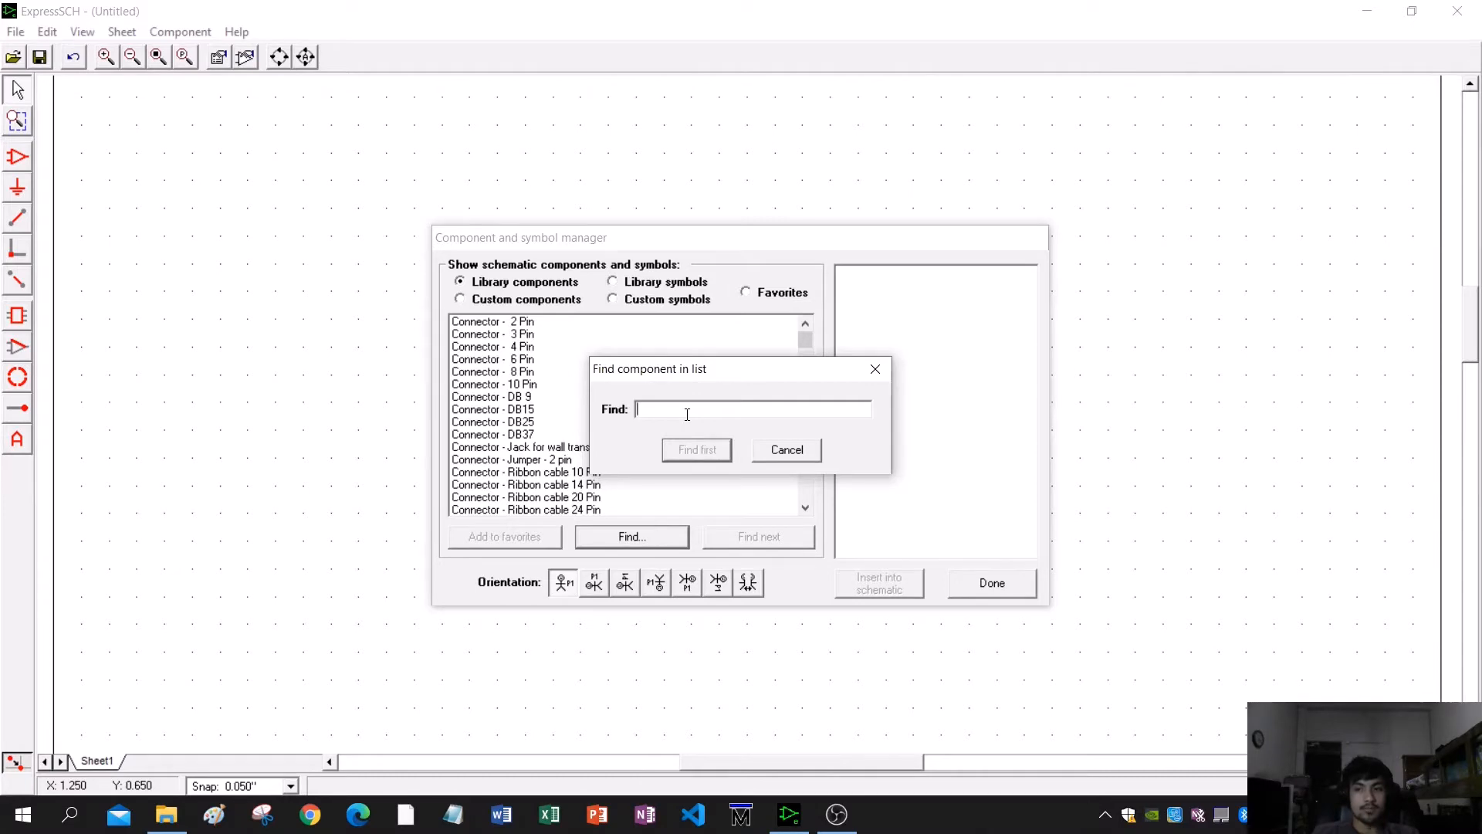
{"action": "key", "text": "Caps_Lock"}
{"action": "type", "text": "LM"}
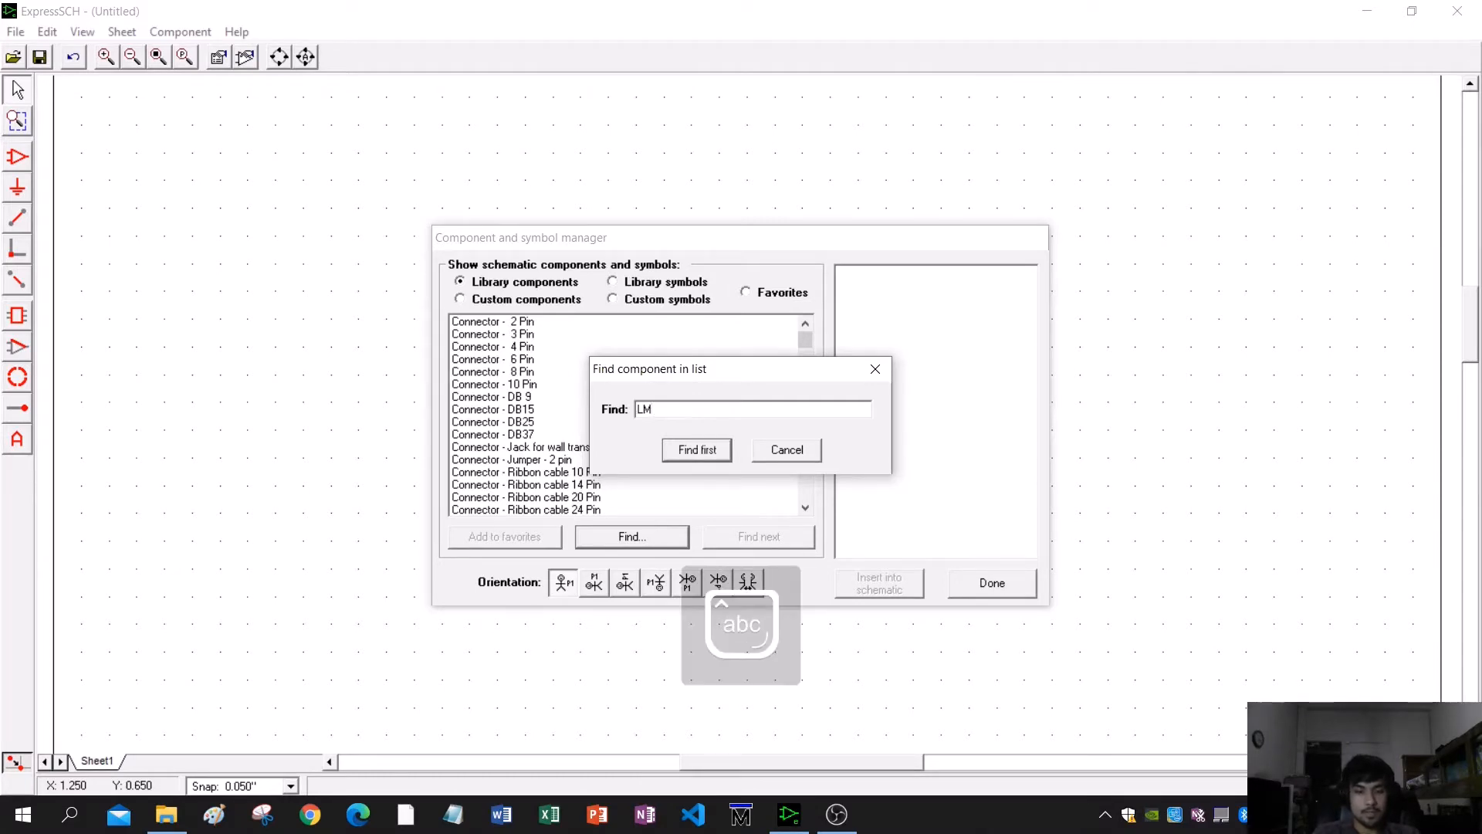
{"action": "type", "text": "78"}
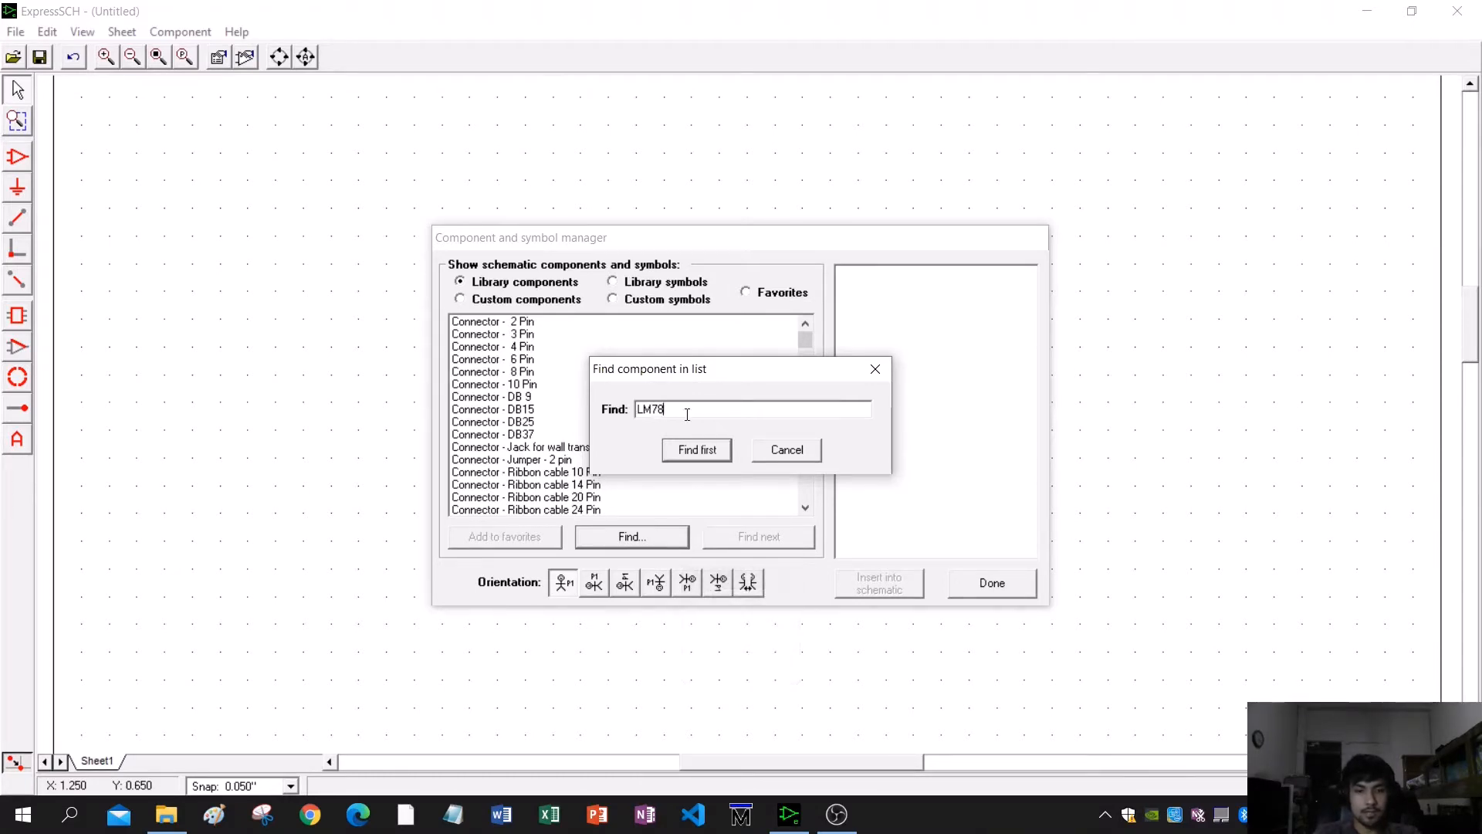
{"action": "type", "text": "05"}
{"action": "left_click", "coordinate": [706, 453]}
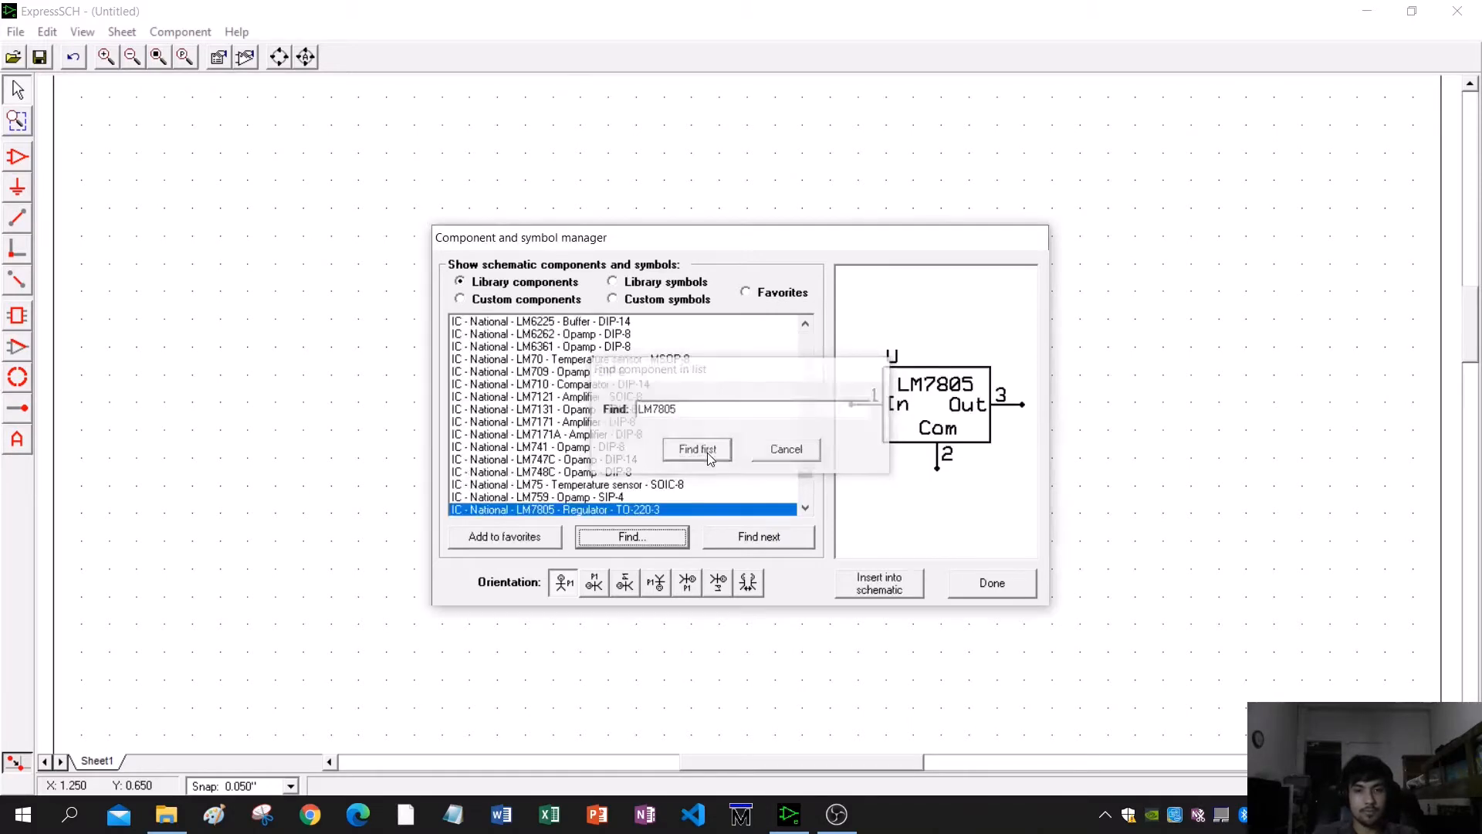
- Insert the LM7805 regulator into the schematic and place it in the sheet's upper-left area
{"action": "left_click", "coordinate": [878, 583]}
{"action": "left_click_drag", "start_coordinate": [962, 473], "coordinate": [677, 373]}
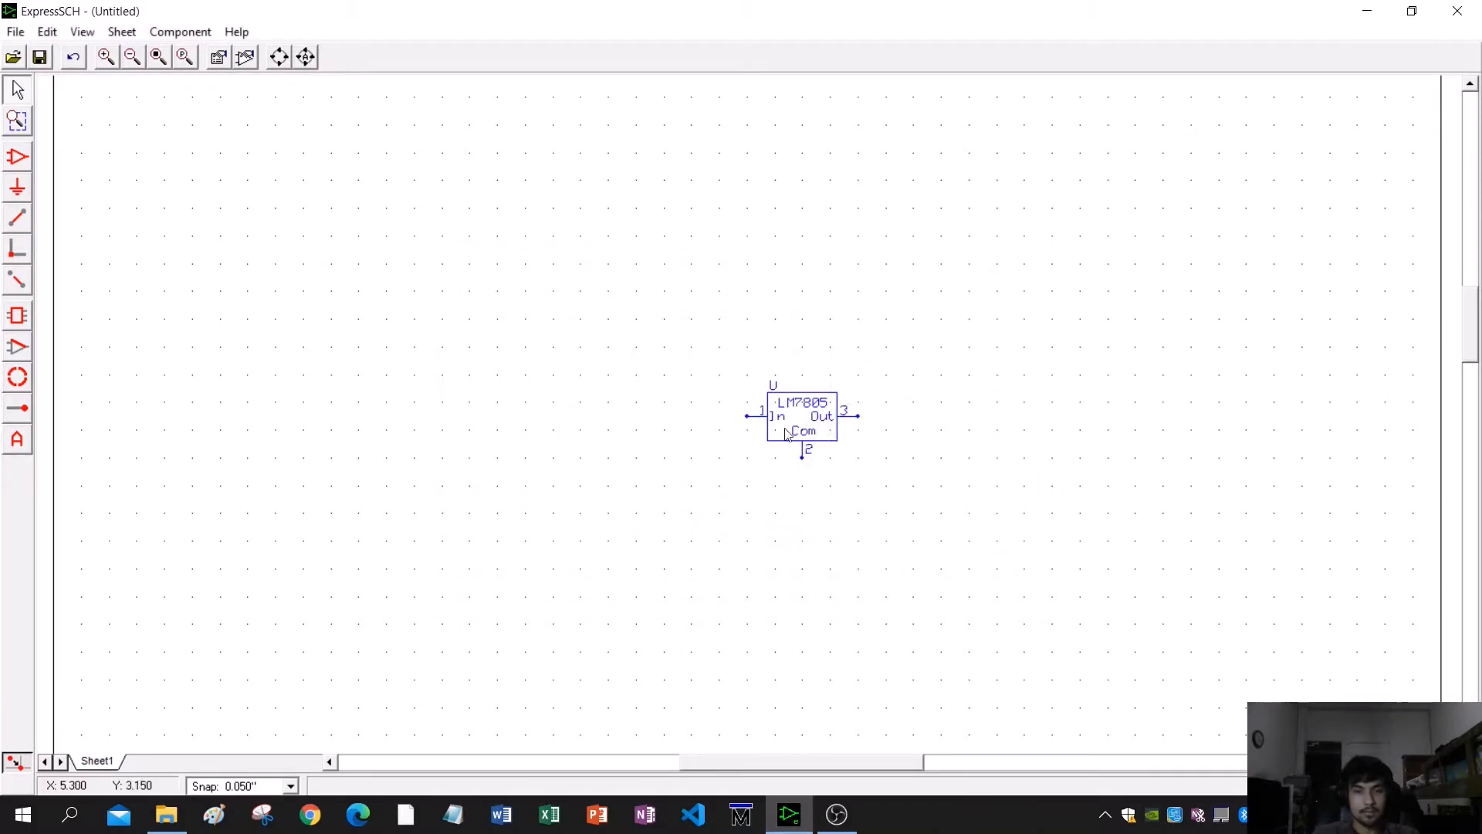
{"action": "left_click_drag", "start_coordinate": [764, 442], "coordinate": [246, 395]}
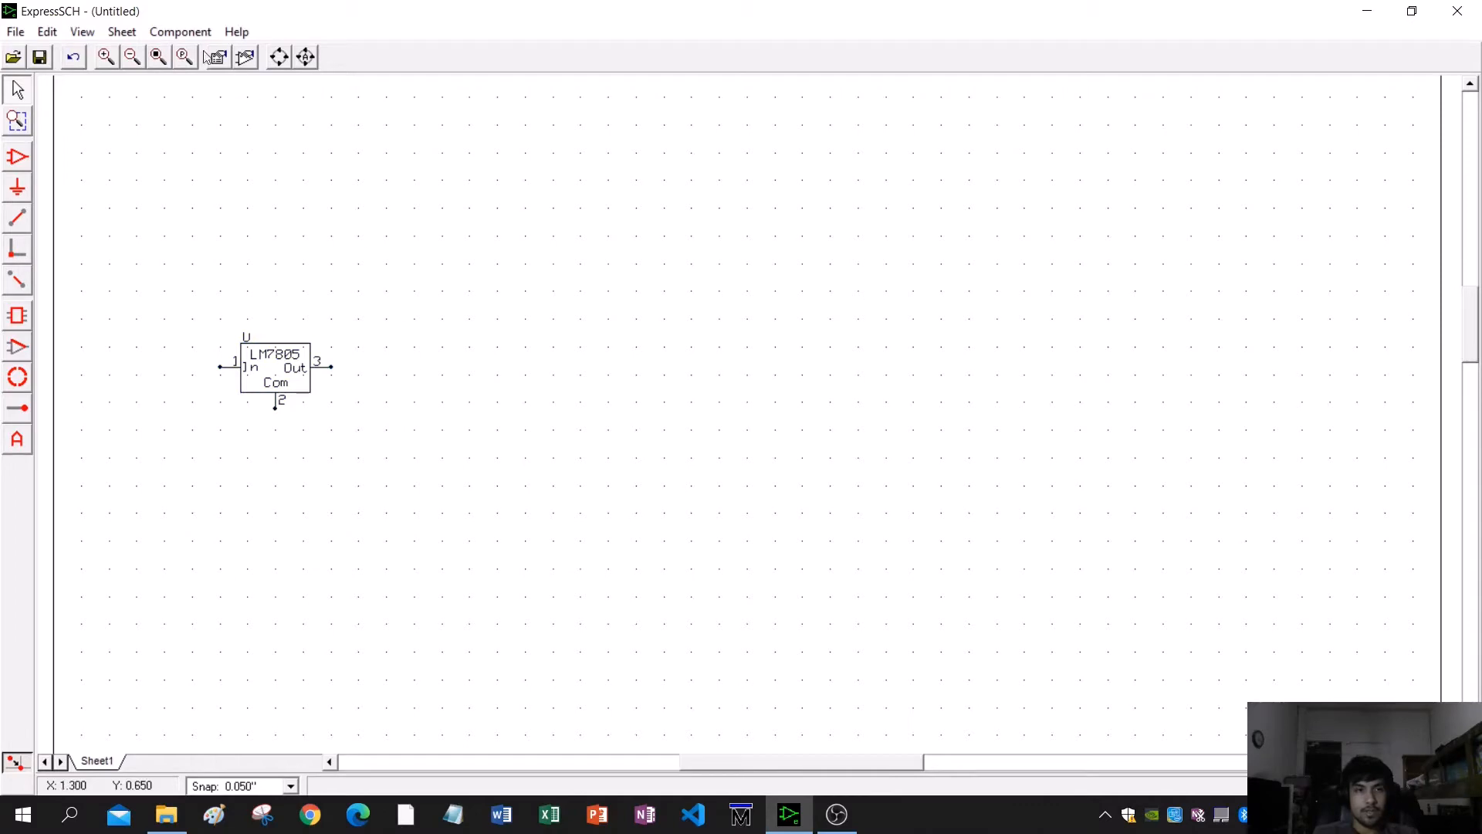
- Find the LM339 comparator among the library components in the component and symbol manager
{"action": "left_click", "coordinate": [181, 32]}
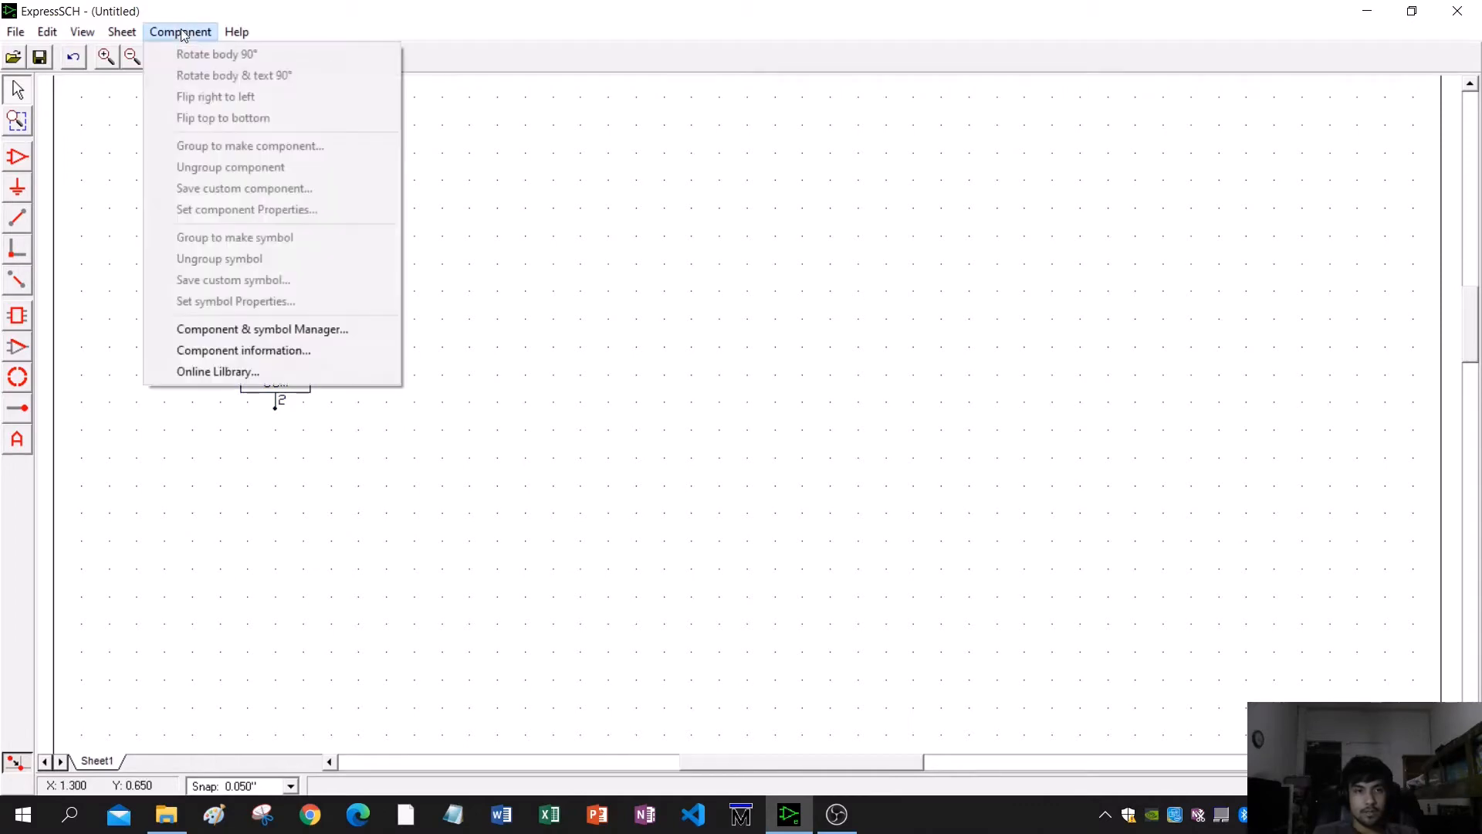
{"action": "left_click", "coordinate": [243, 331]}
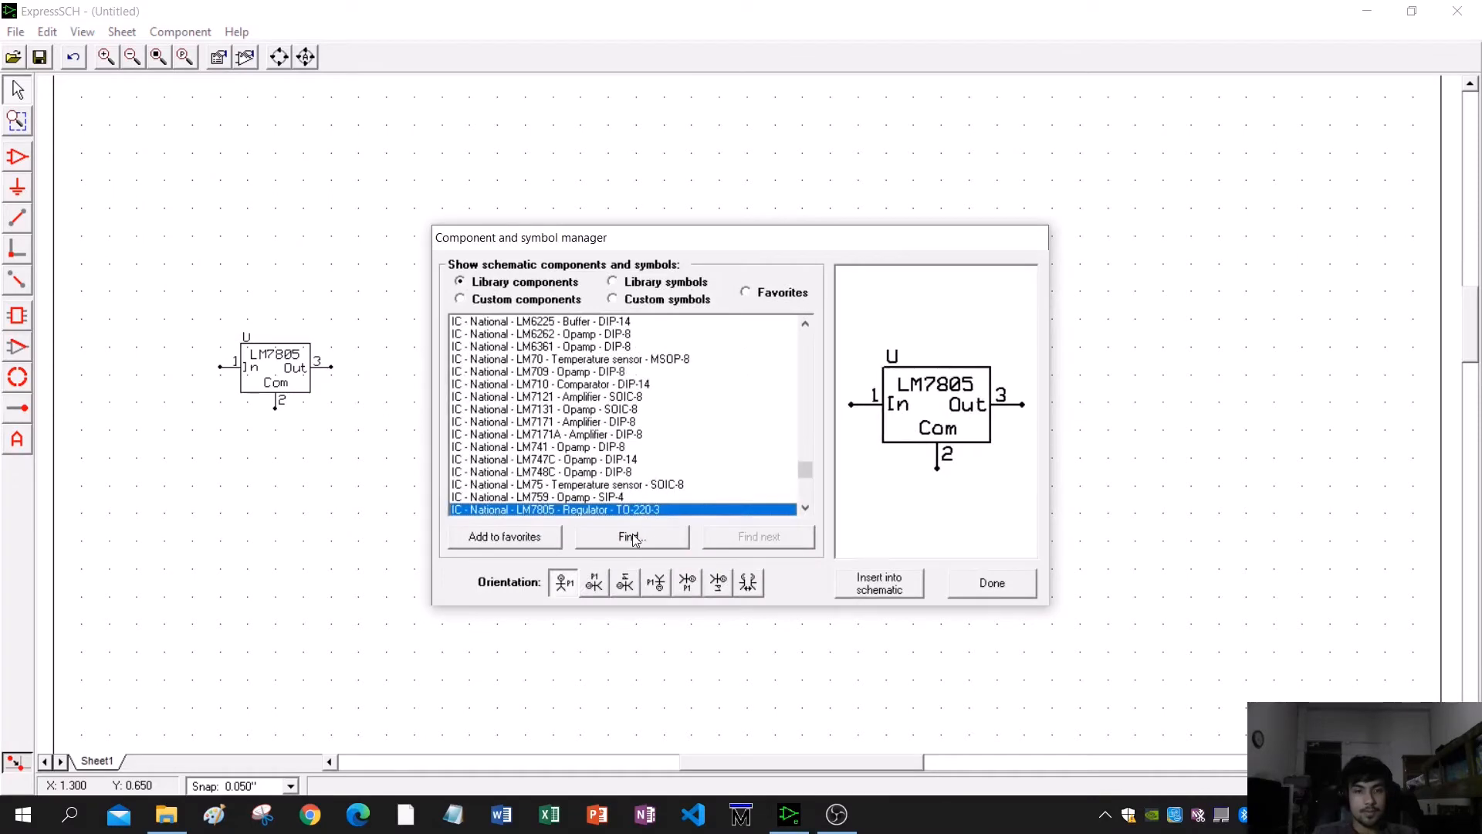
{"action": "left_click", "coordinate": [630, 537]}
{"action": "key", "text": "Caps_Lock"}
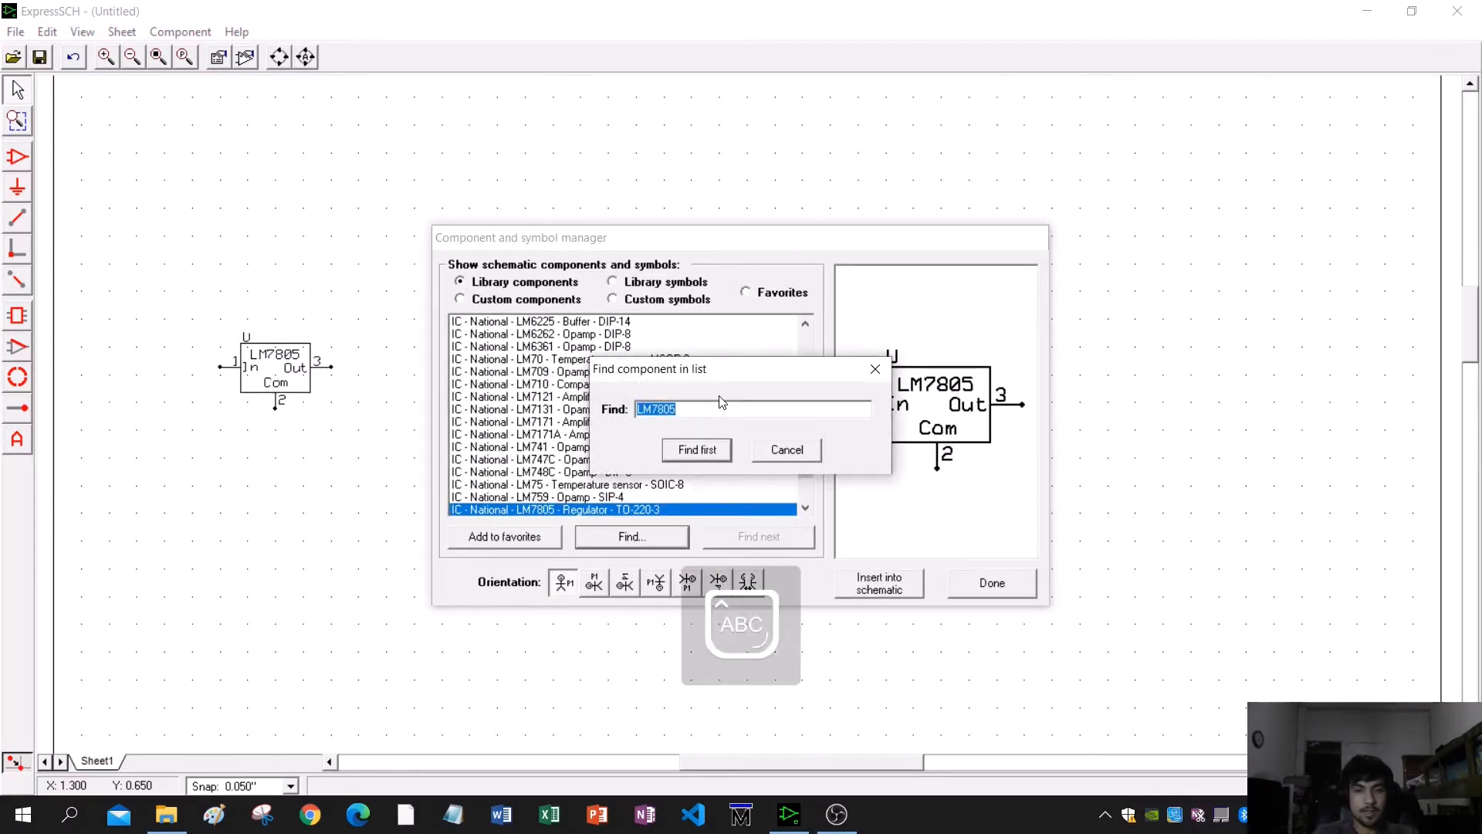
{"action": "type", "text": "LM"}
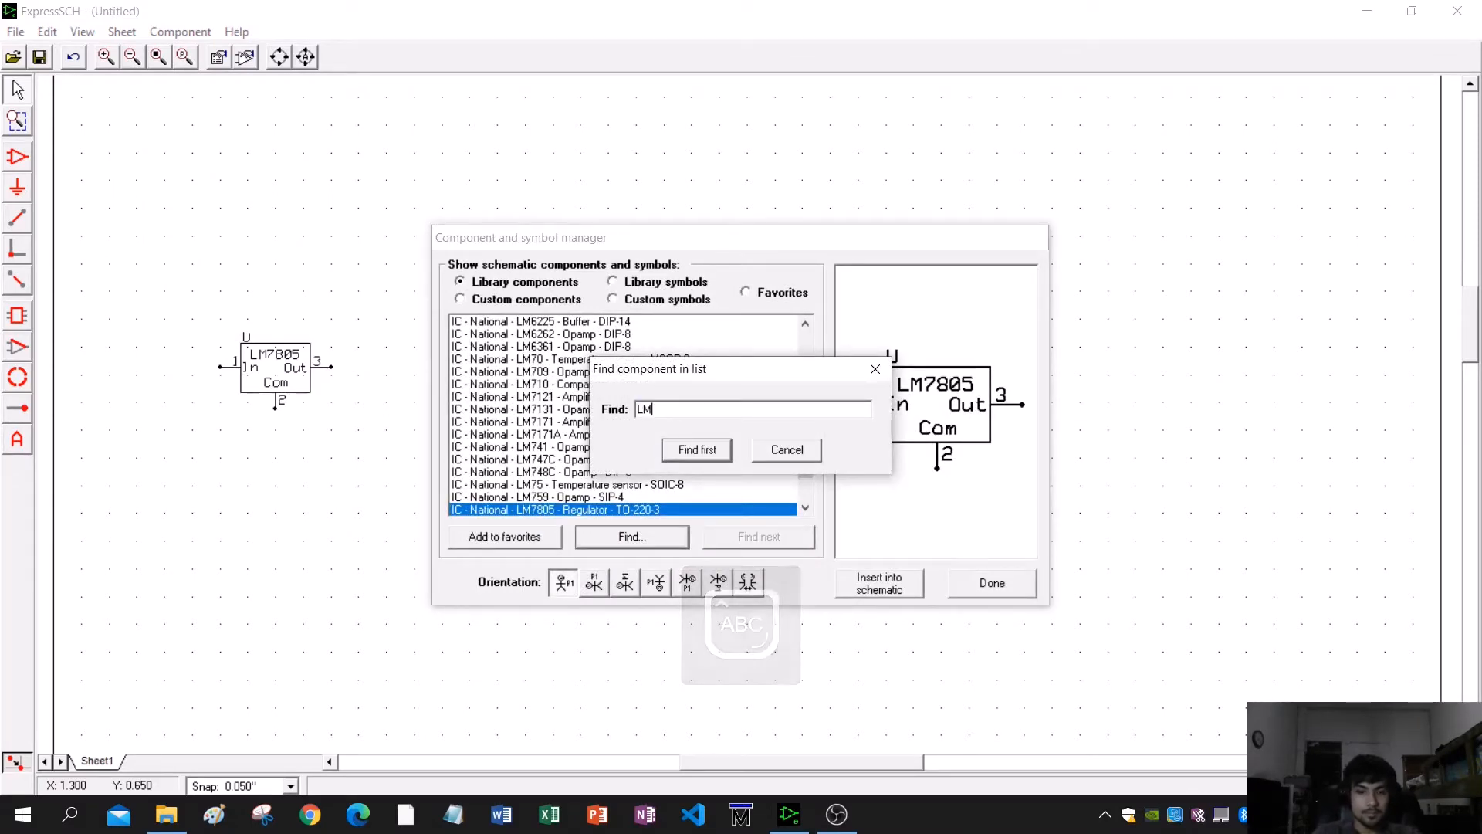
{"action": "type", "text": "33"}
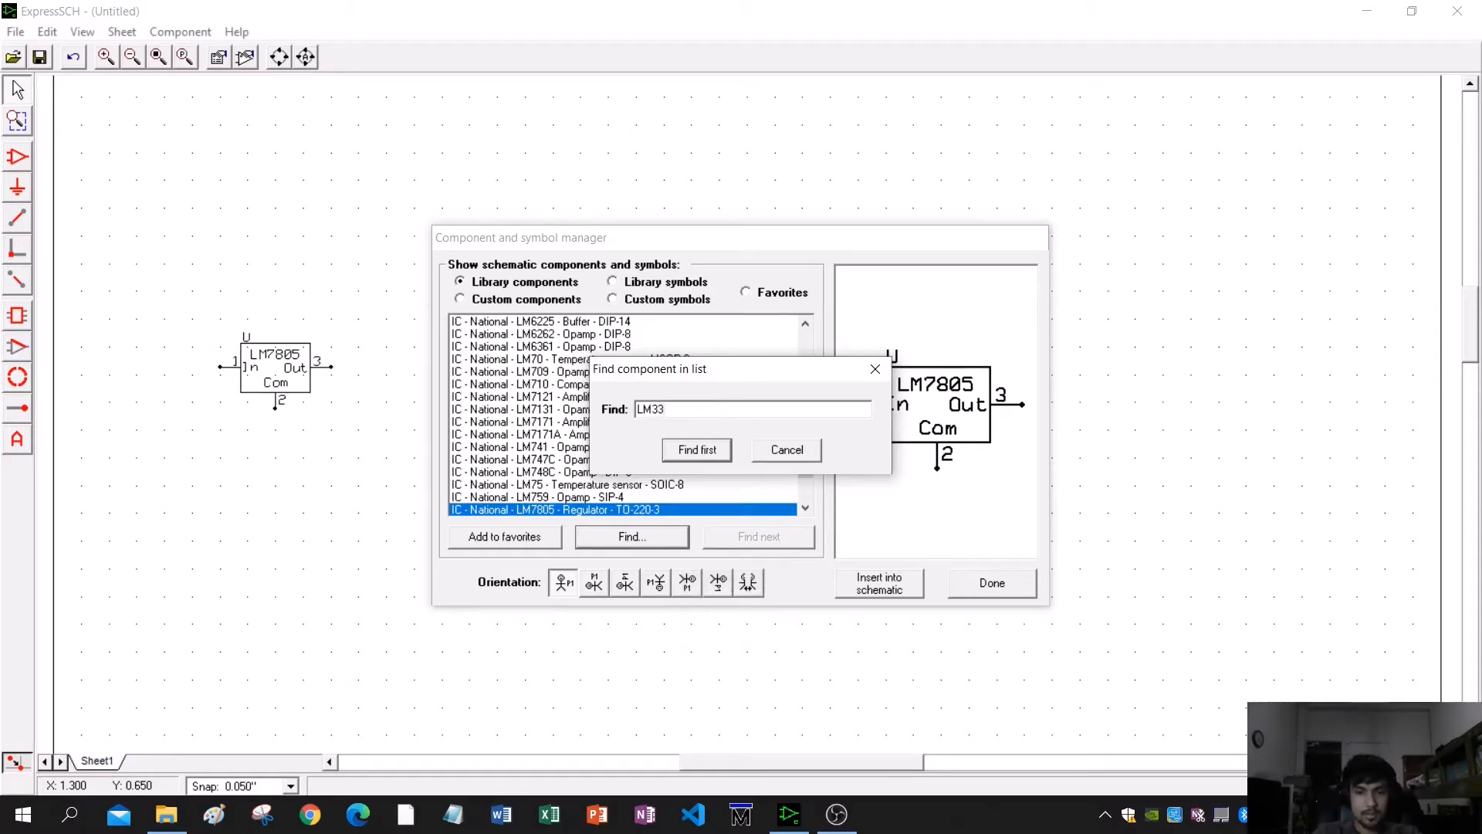
{"action": "type", "text": "9"}
{"action": "left_click", "coordinate": [697, 455]}
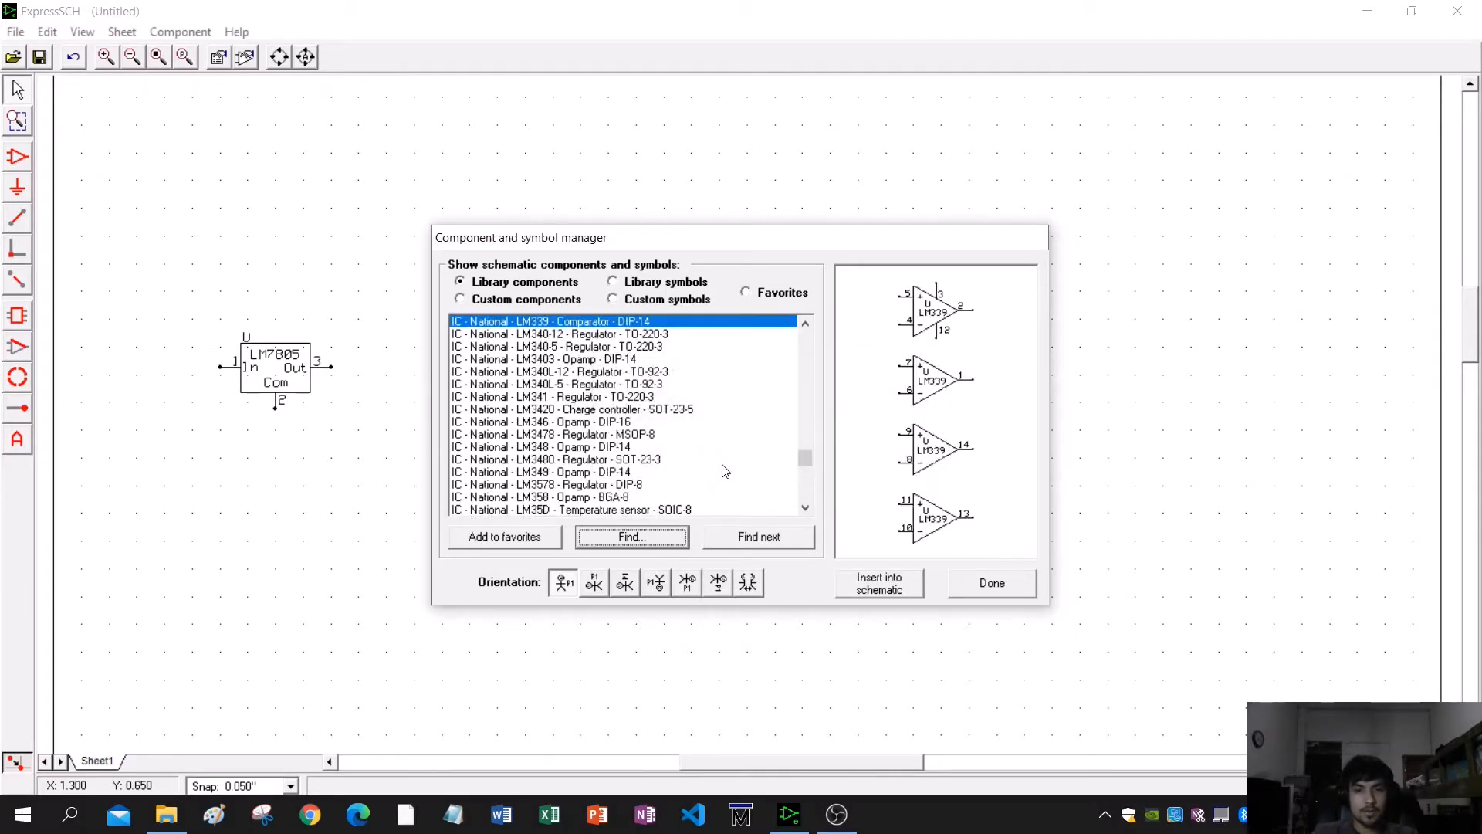
- Insert the LM339 comparator with its four units into the schematic
{"action": "left_click", "coordinate": [880, 585]}
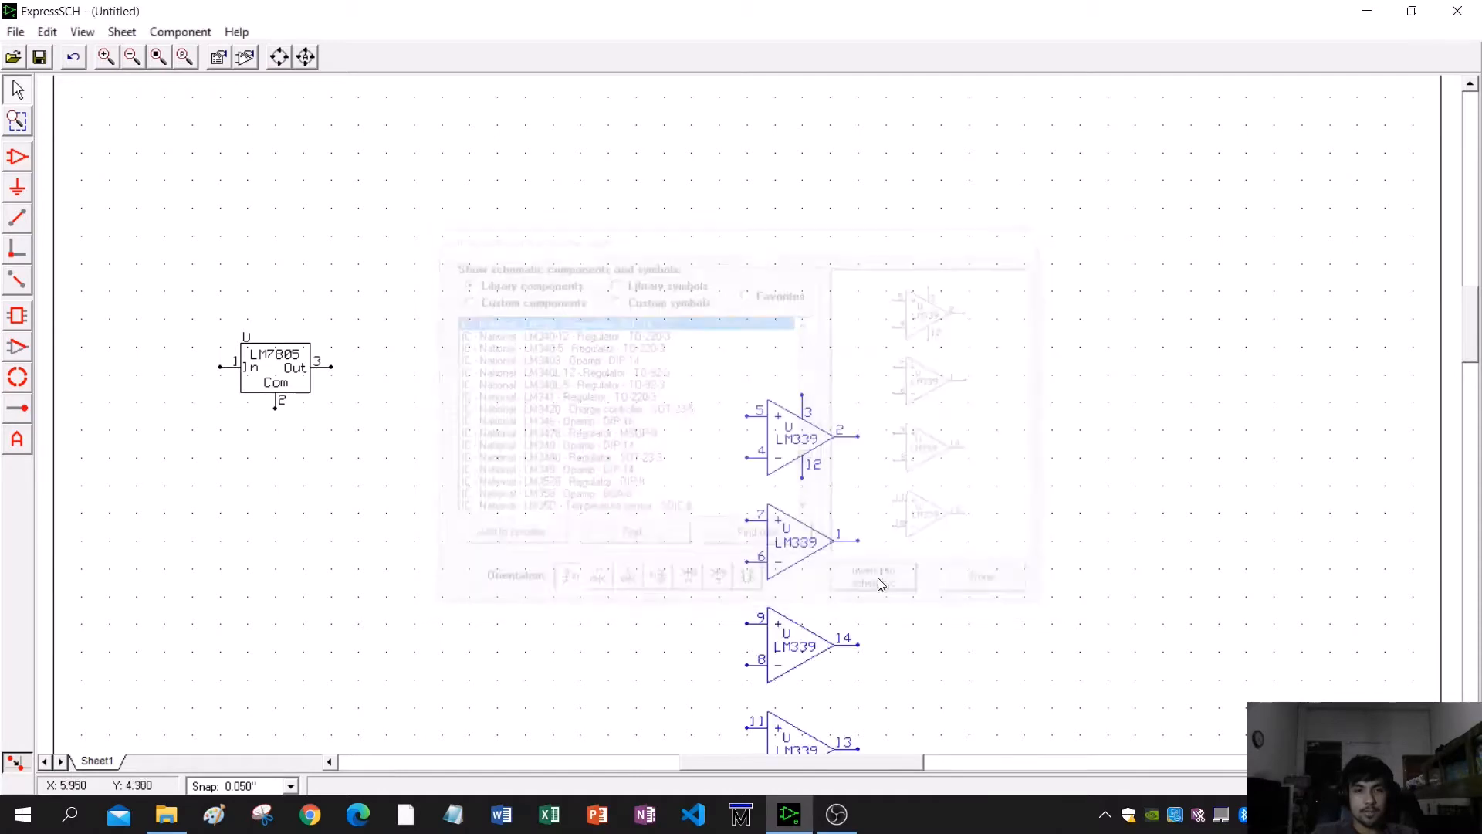
{"action": "middle_click_drag", "start_coordinate": [964, 556], "coordinate": [944, 454]}
{"action": "left_click", "coordinate": [958, 535]}
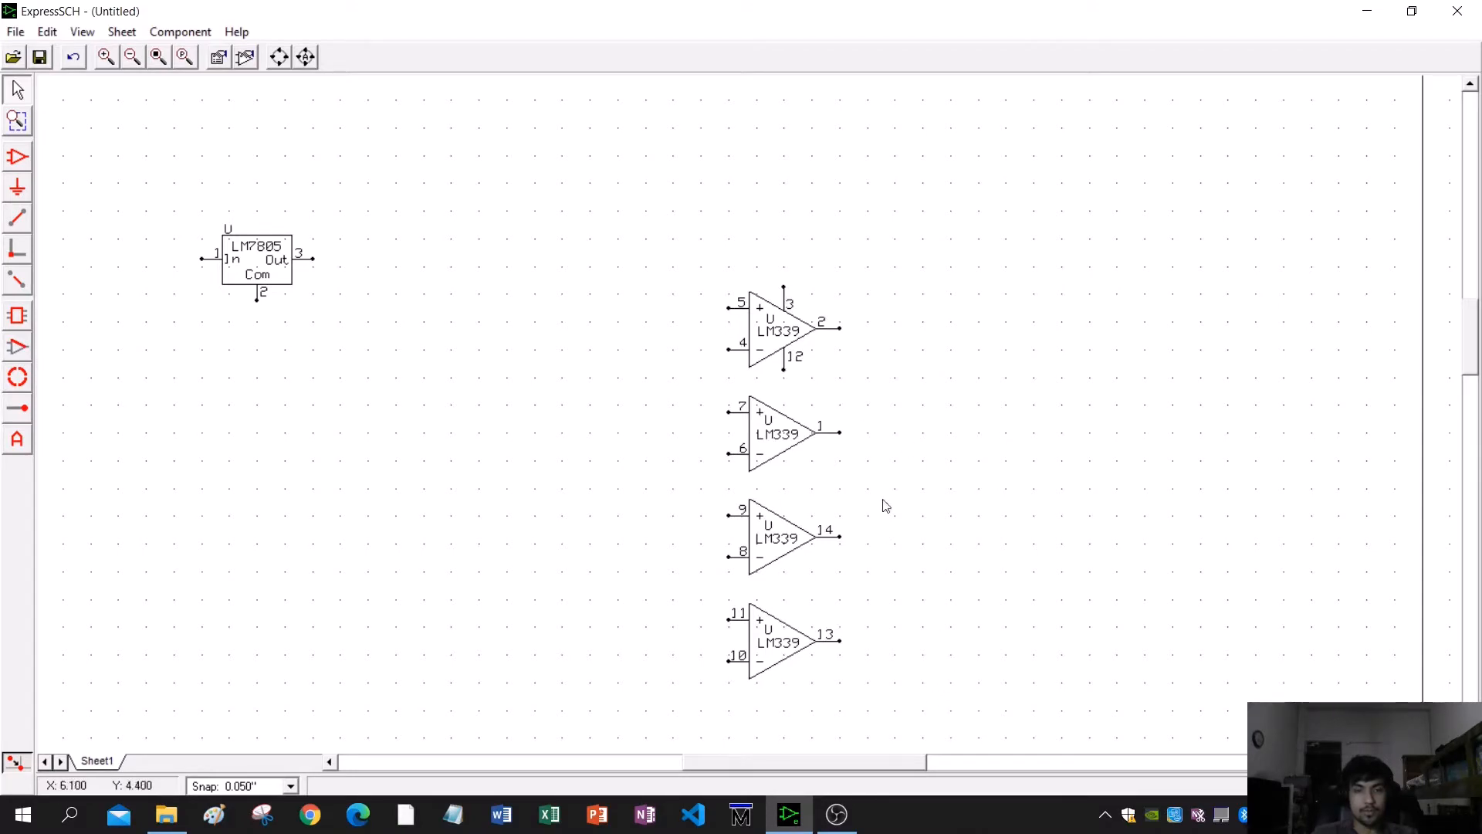
- Delete the lower three LM339 comparator units and move the remaining one closer to the LM7805
{"action": "left_click_drag", "start_coordinate": [979, 697], "coordinate": [658, 408]}
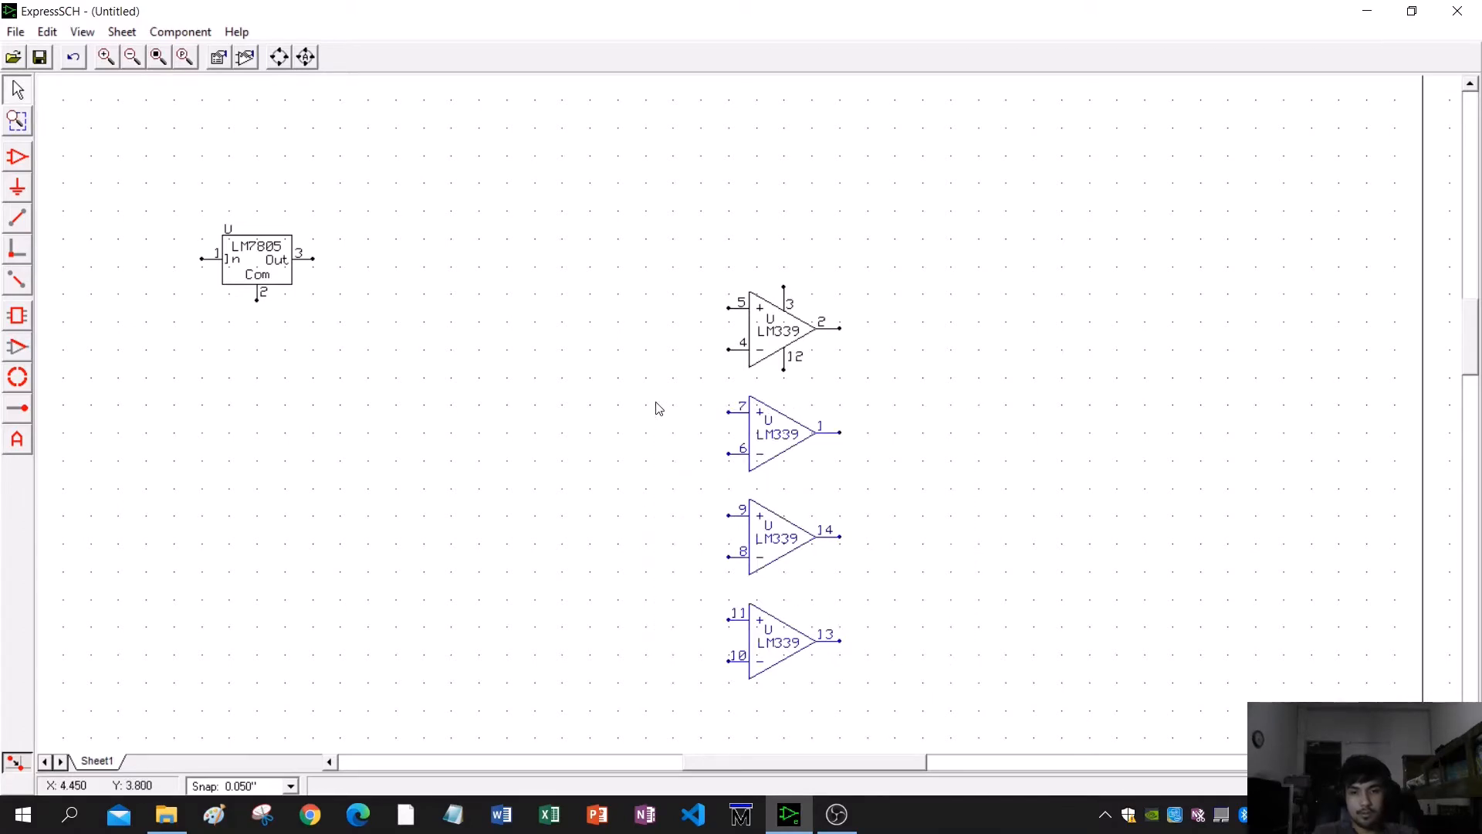
{"action": "key", "text": "Delete"}
{"action": "left_click_drag", "start_coordinate": [910, 414], "coordinate": [600, 280]}
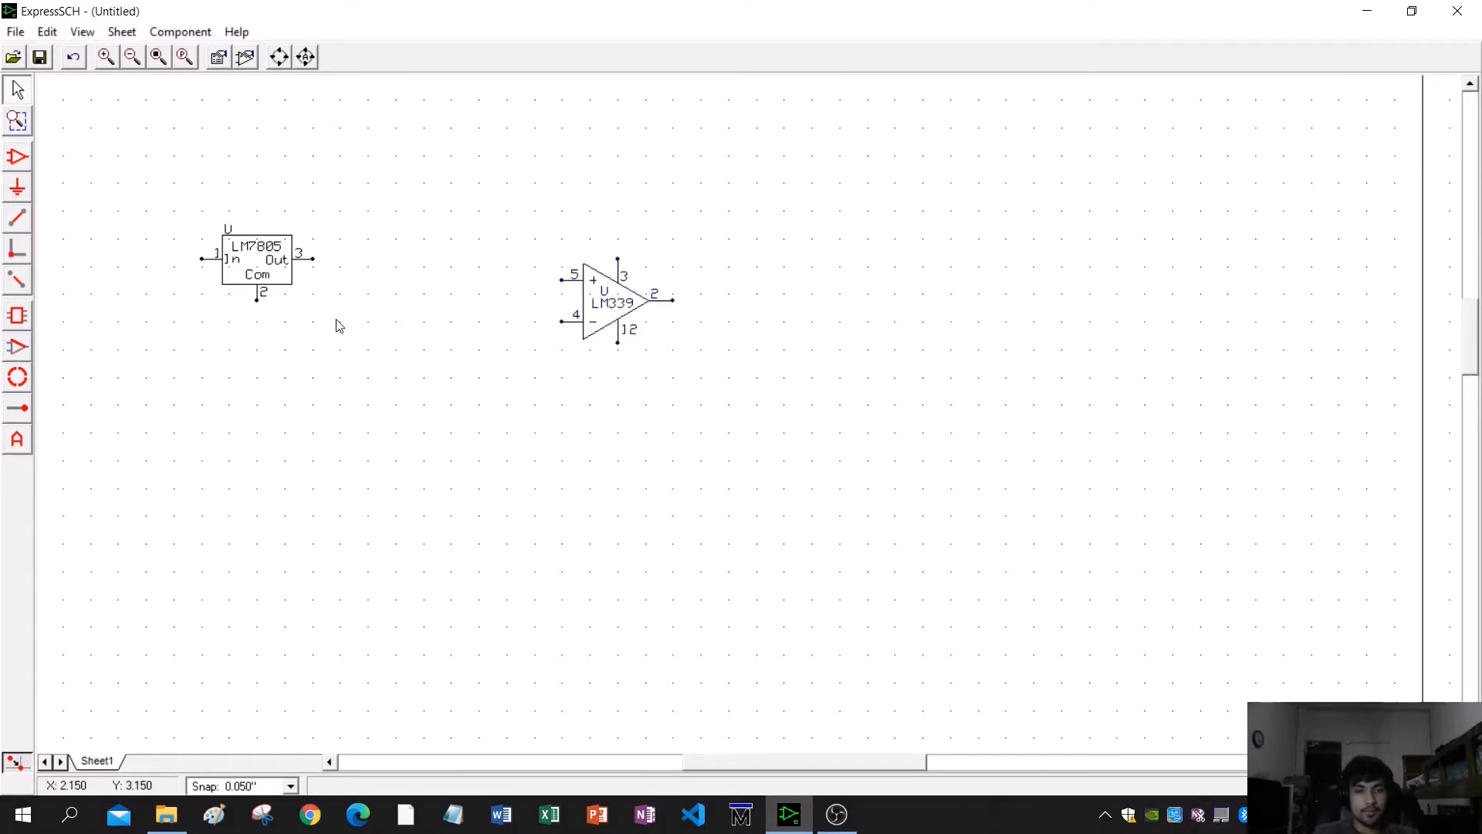
- Search the library components for "ne555" and close the component manager
{"action": "middle_click_drag", "start_coordinate": [336, 321], "coordinate": [364, 378]}
{"action": "left_click", "coordinate": [180, 32]}
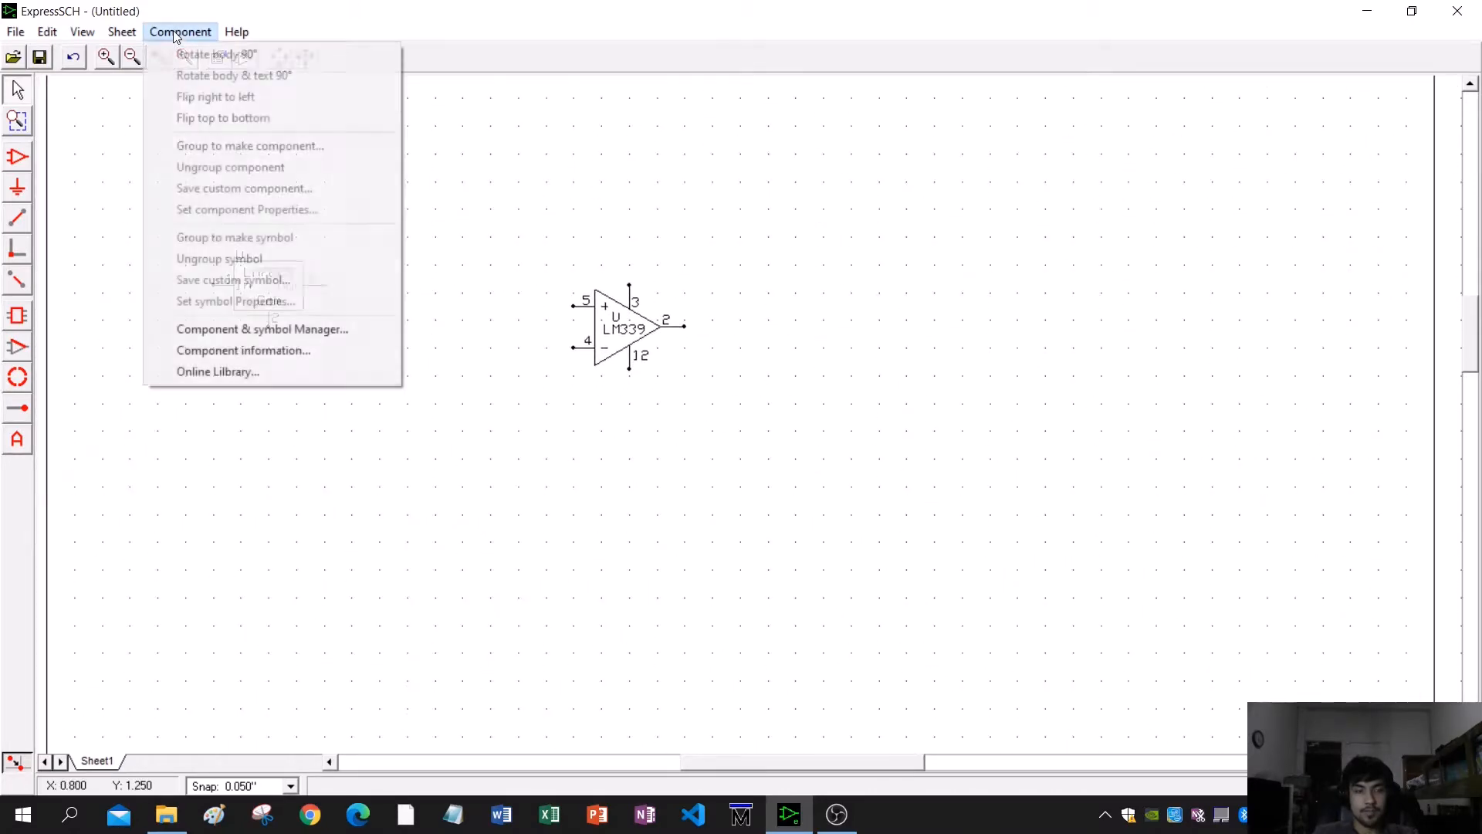
{"action": "left_click", "coordinate": [251, 327]}
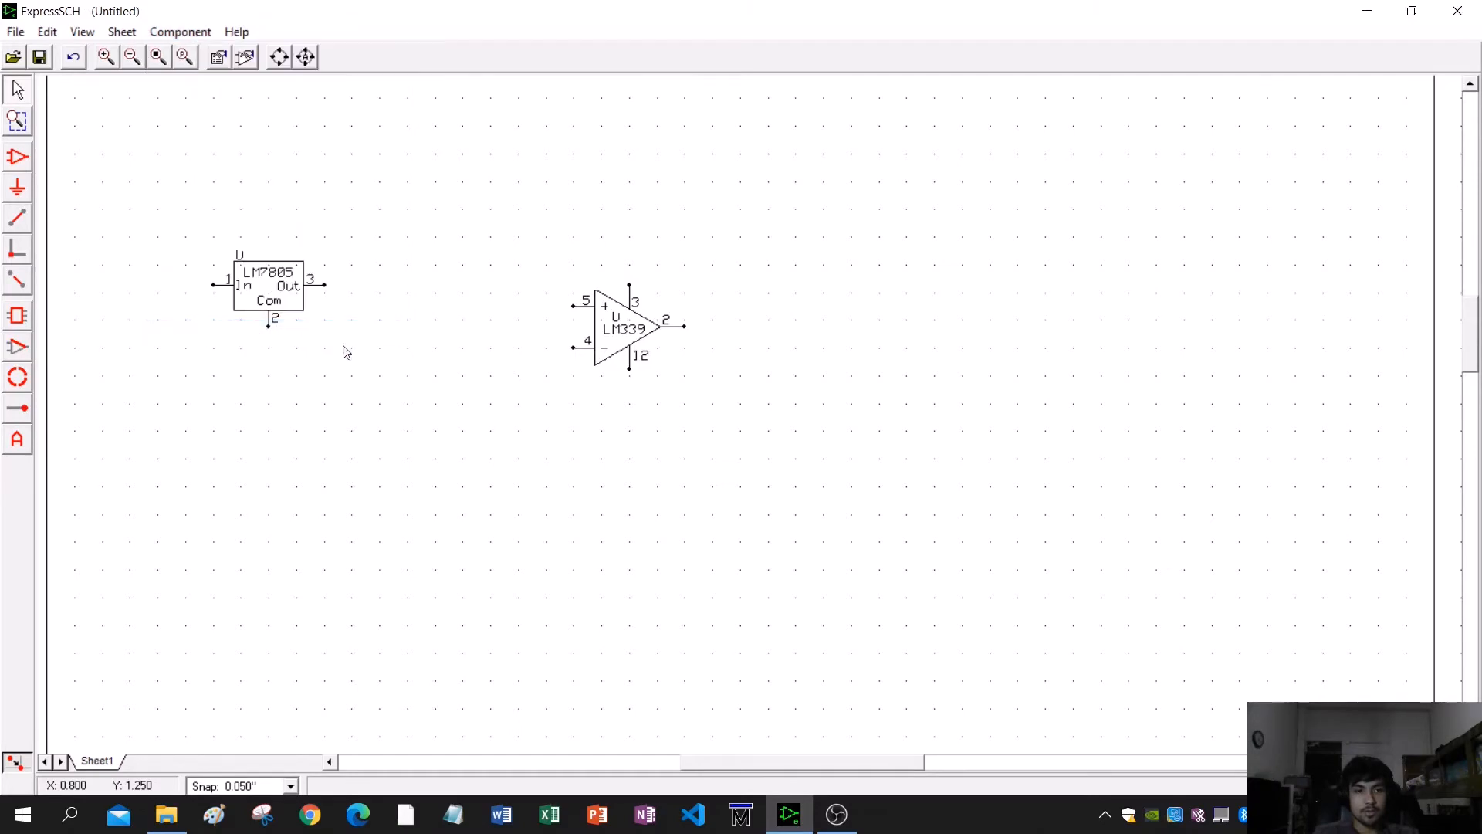
{"action": "left_click", "coordinate": [628, 537]}
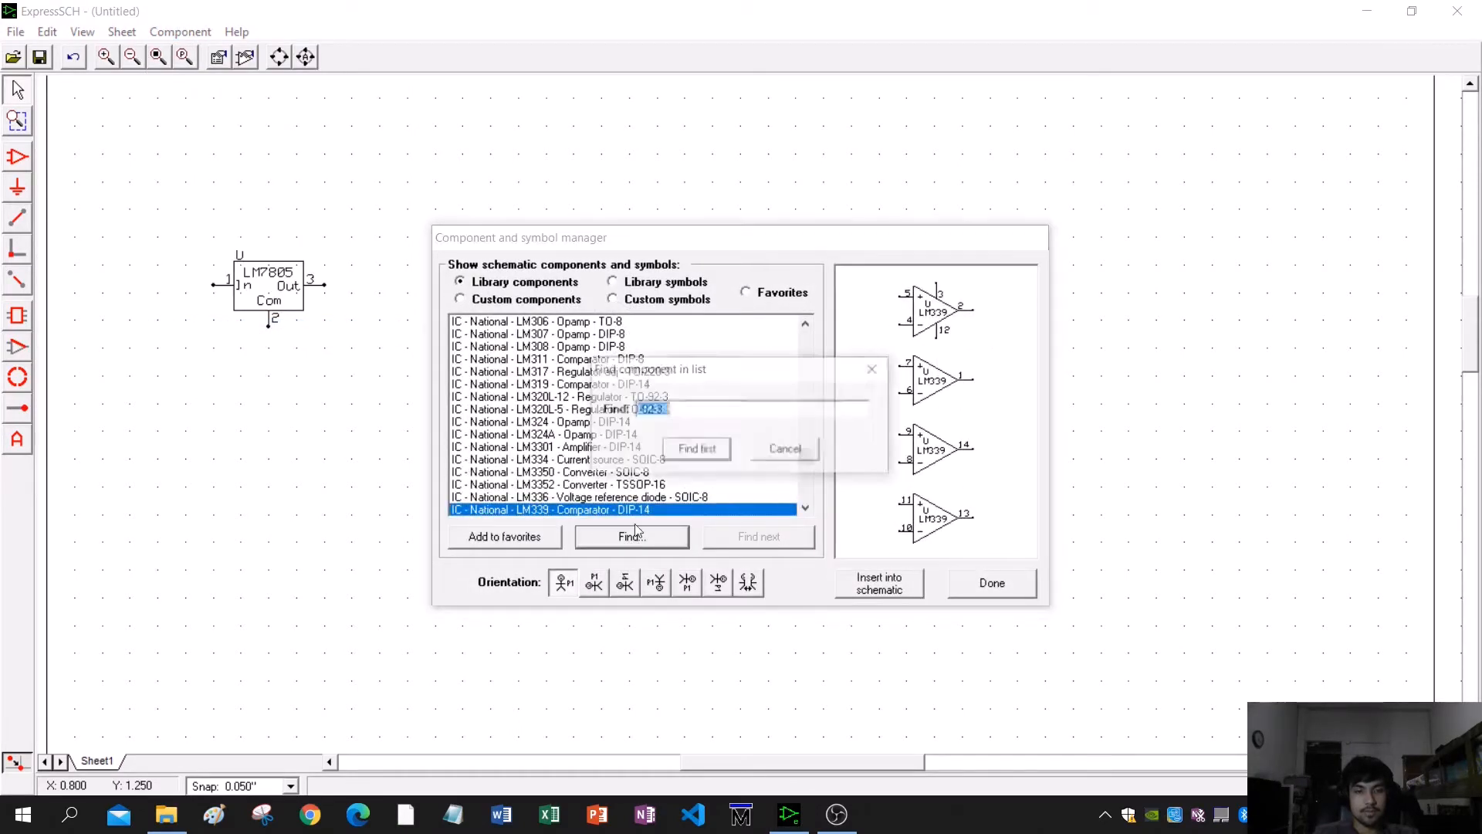
{"action": "type", "text": "ne555"}
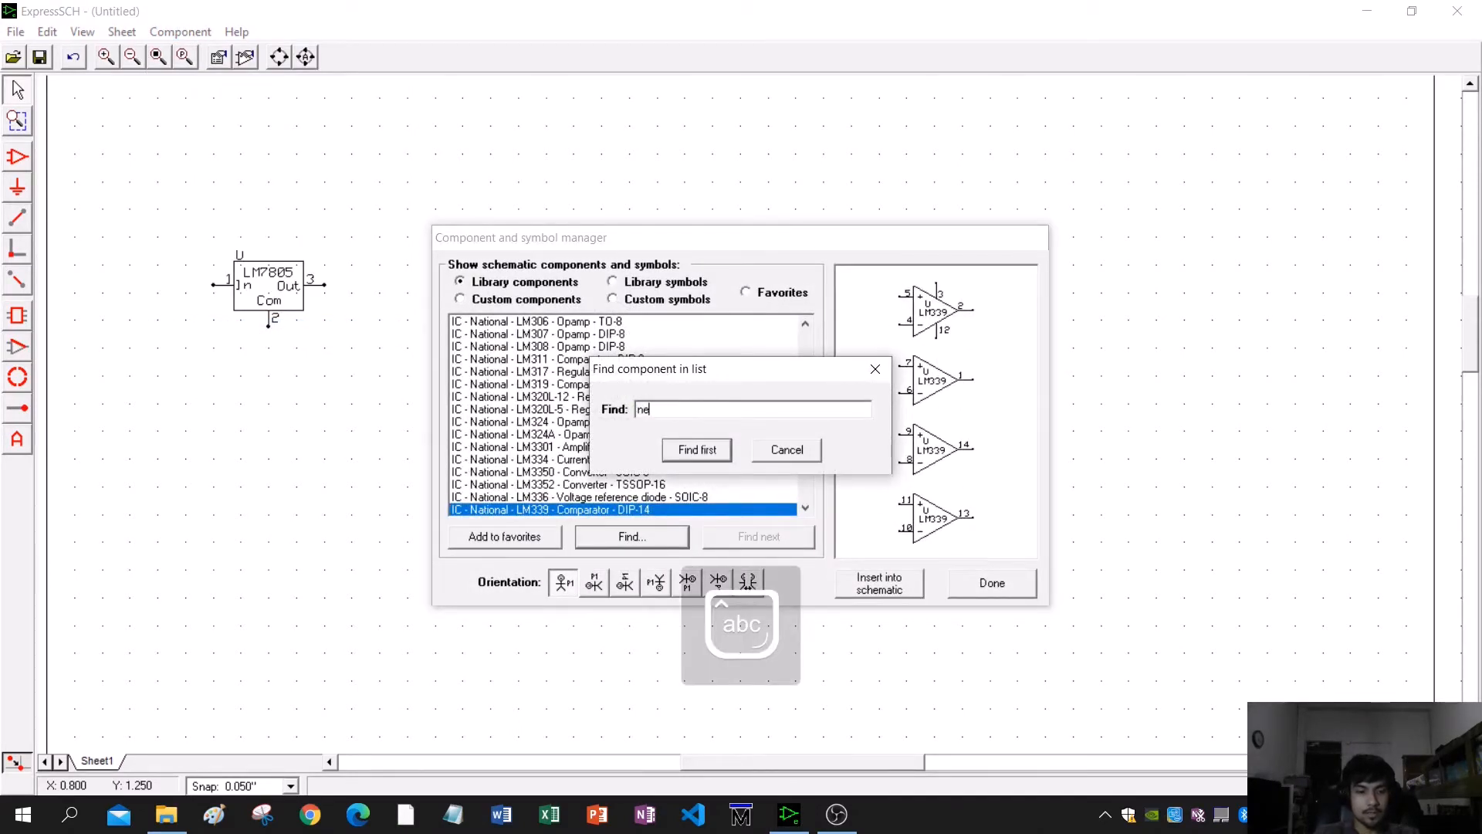
{"action": "left_click", "coordinate": [702, 450]}
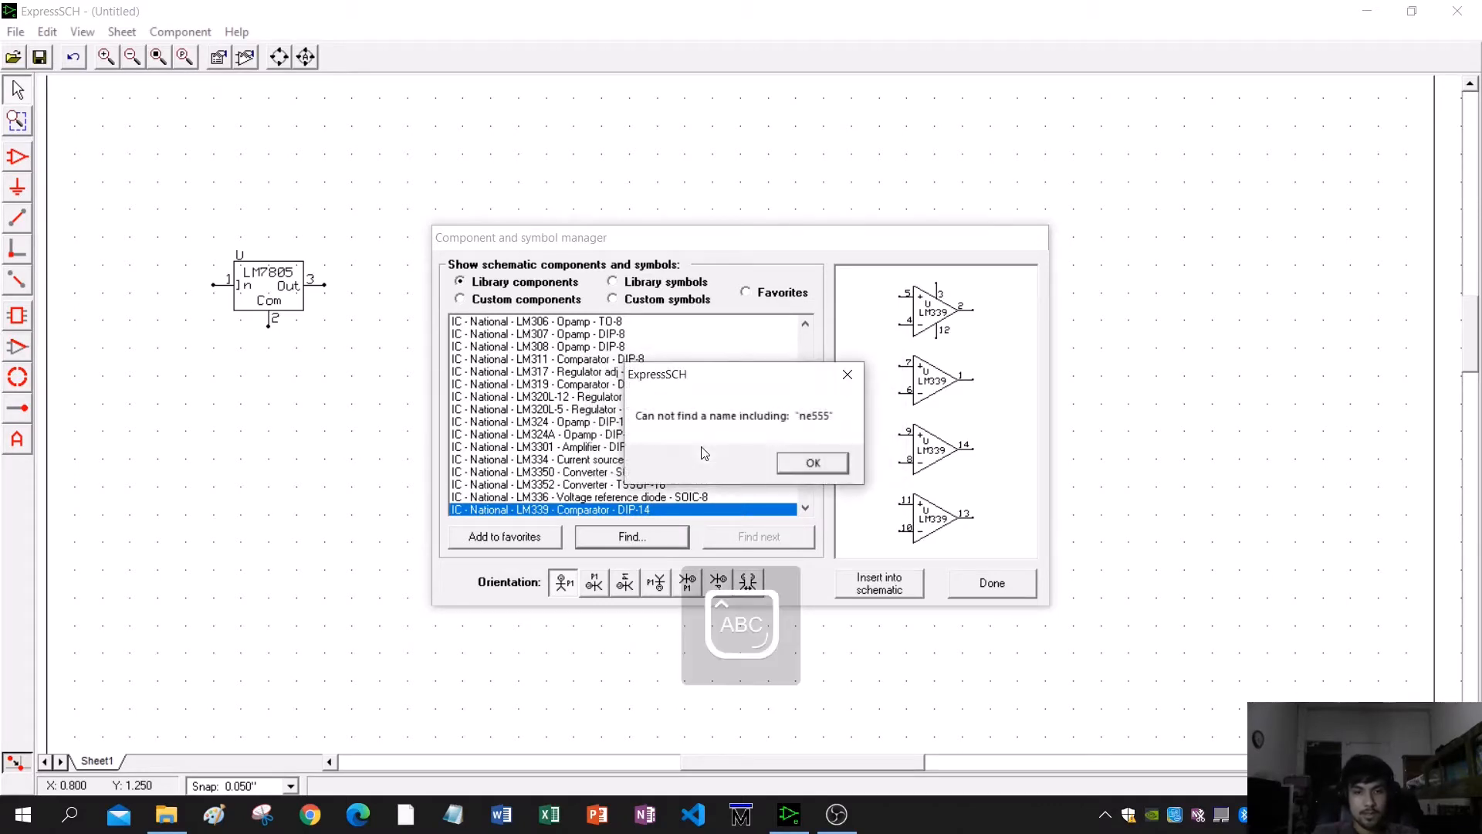
{"action": "left_click", "coordinate": [814, 464]}
{"action": "left_click", "coordinate": [991, 588]}
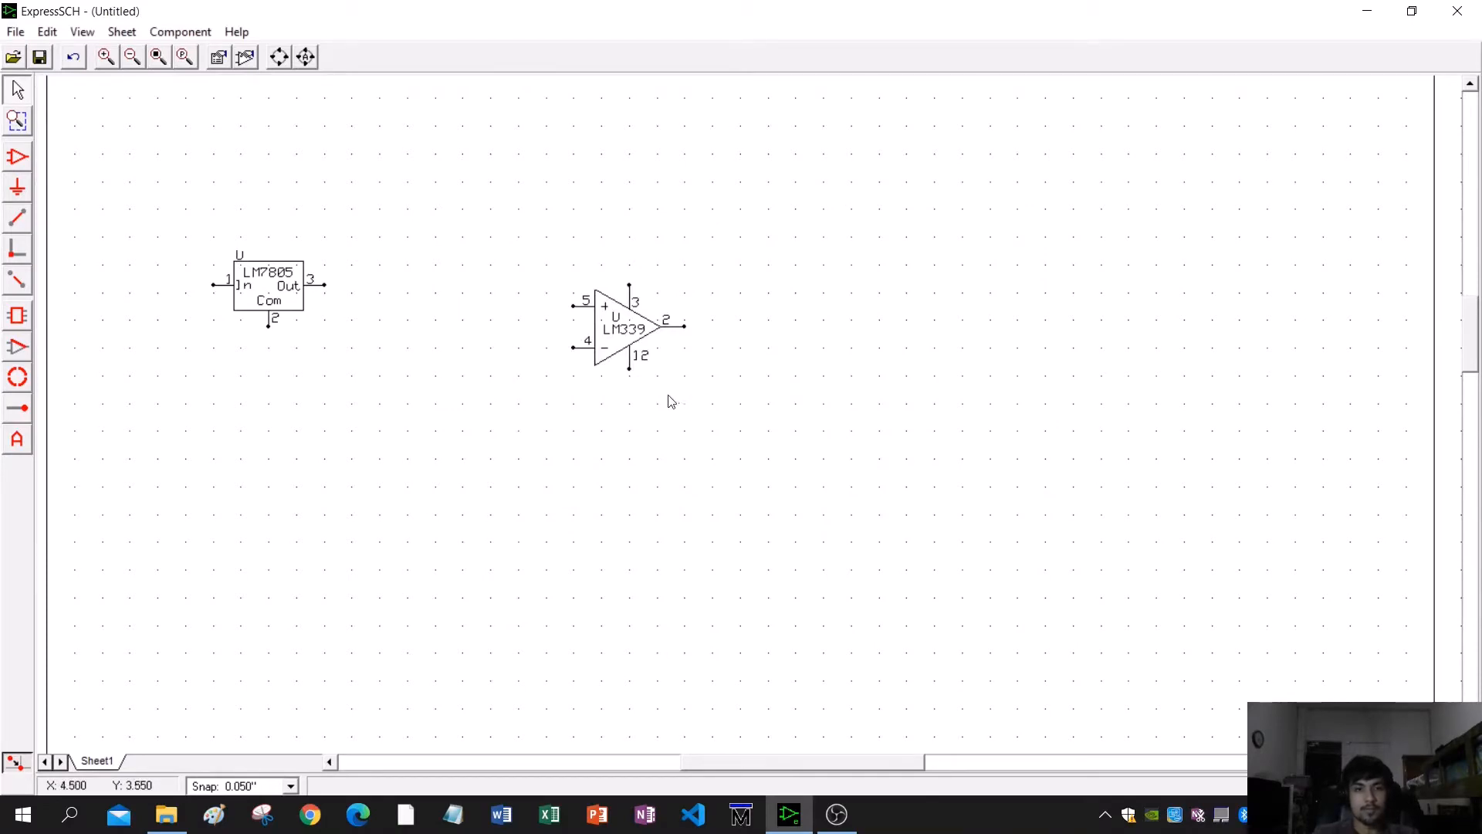
- Draw a rectangle about three grid spaces wide and five tall on the far side of the LM339 from the LM7805
{"action": "left_click", "coordinate": [615, 313]}
{"action": "left_click", "coordinate": [17, 318]}
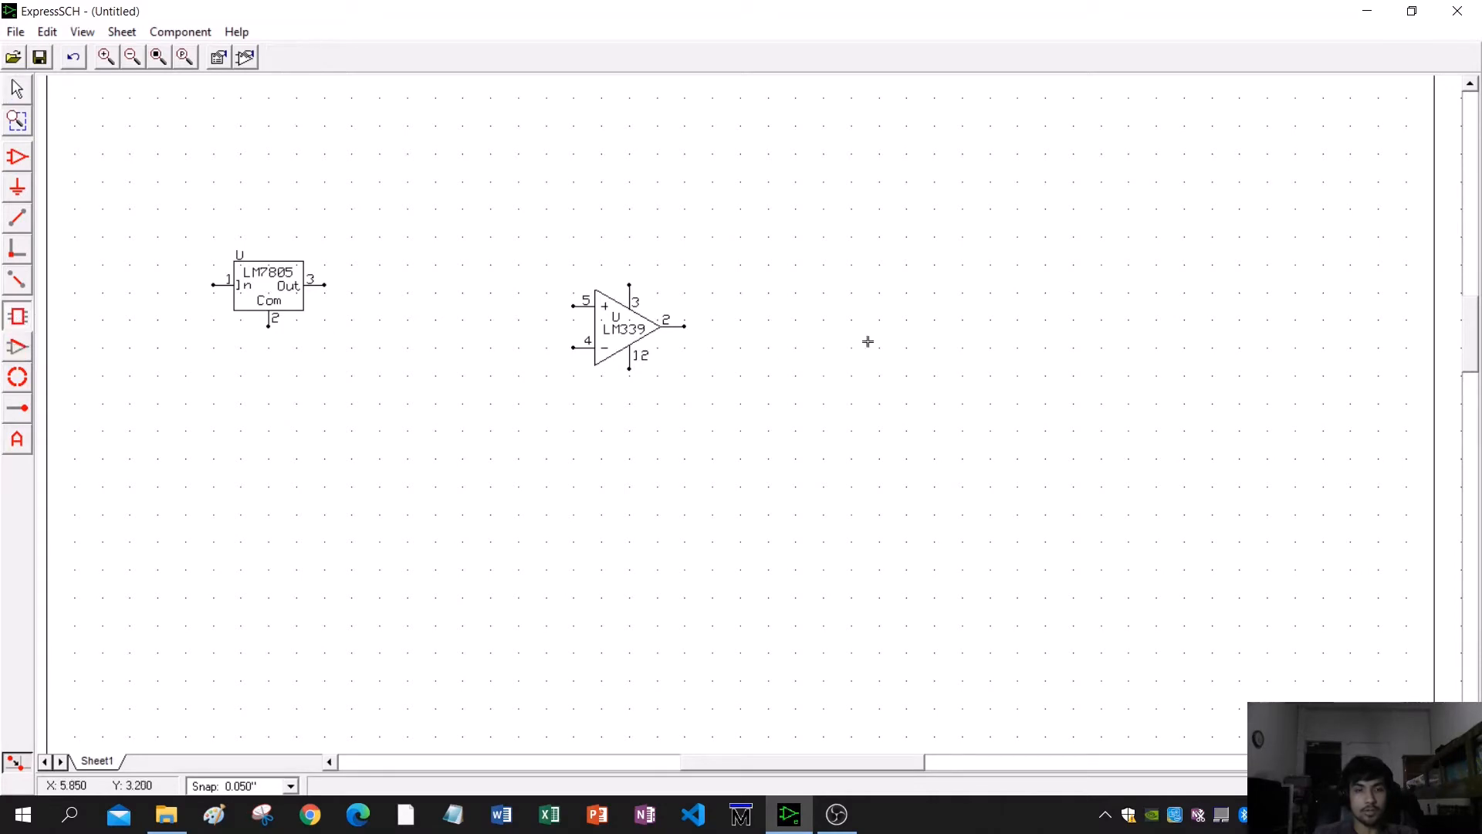
{"action": "left_click_drag", "start_coordinate": [934, 238], "coordinate": [1018, 378]}
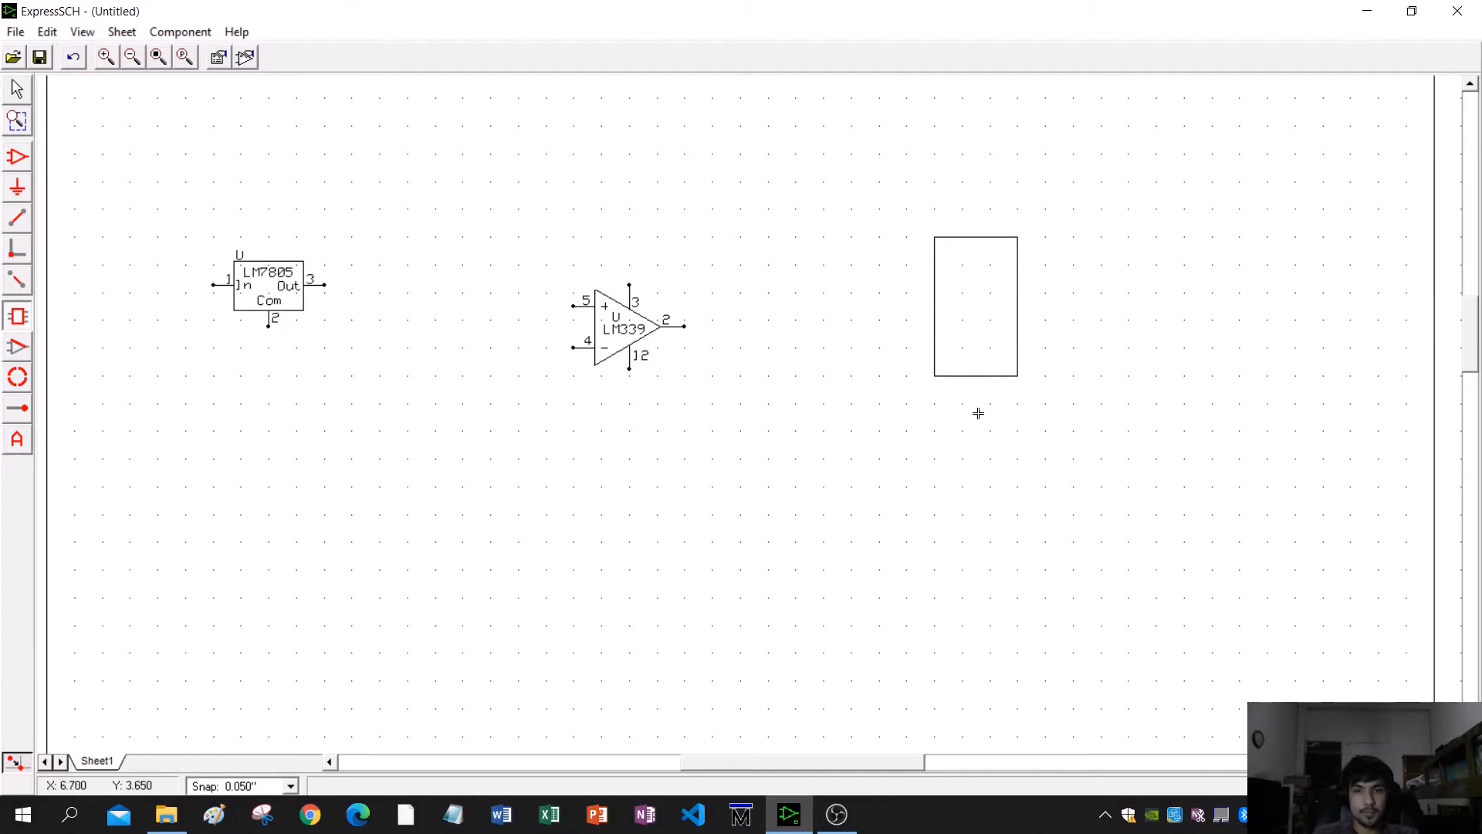
- Place seven pins on the rectangle's outline: three on the left edge, two on the top, one on the bottom and one on the right
{"action": "scroll", "coordinate": [976, 413], "scroll_direction": "up", "scroll_amount": 2}
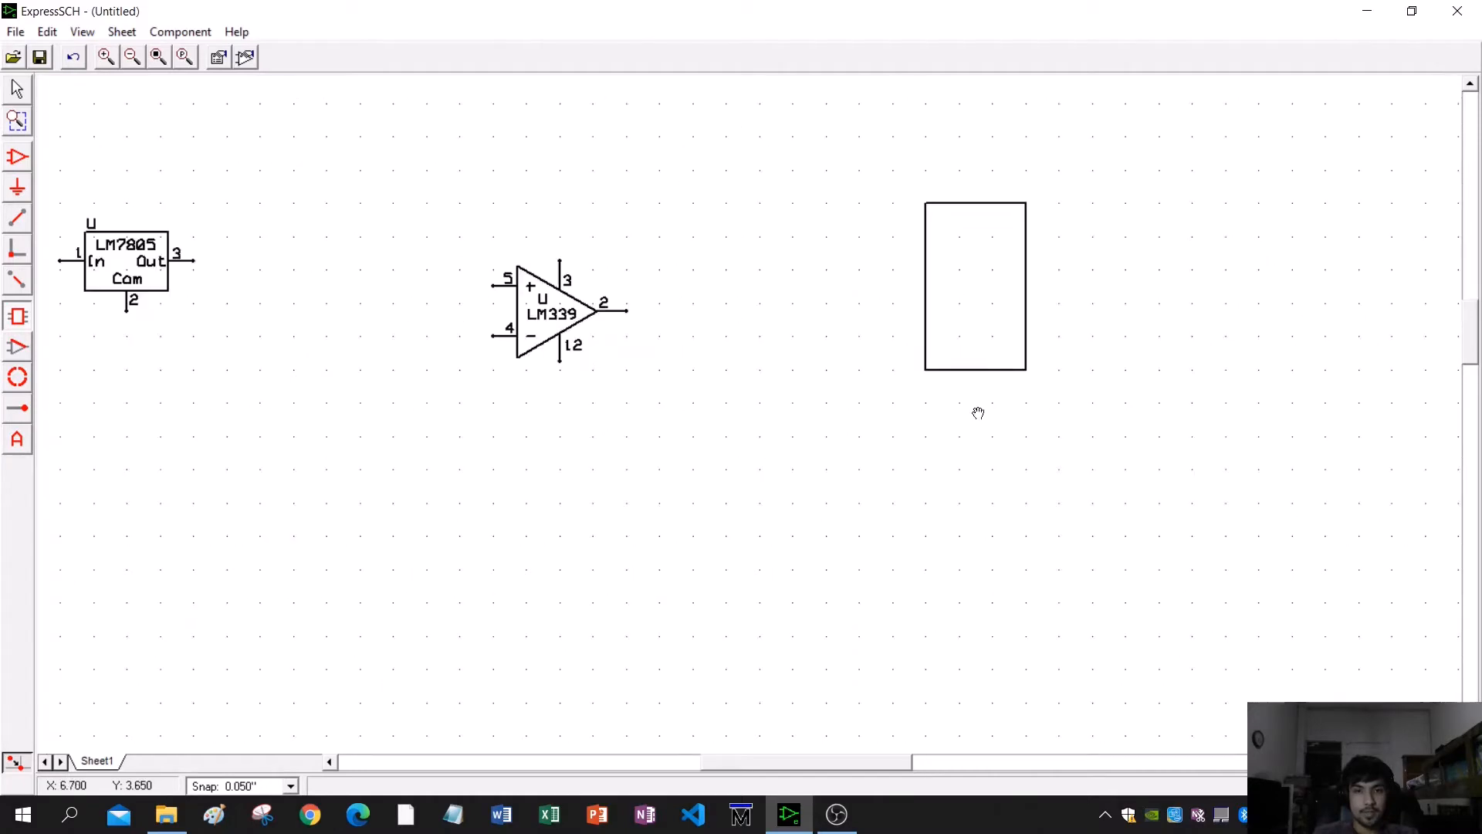
{"action": "left_click", "coordinate": [19, 352]}
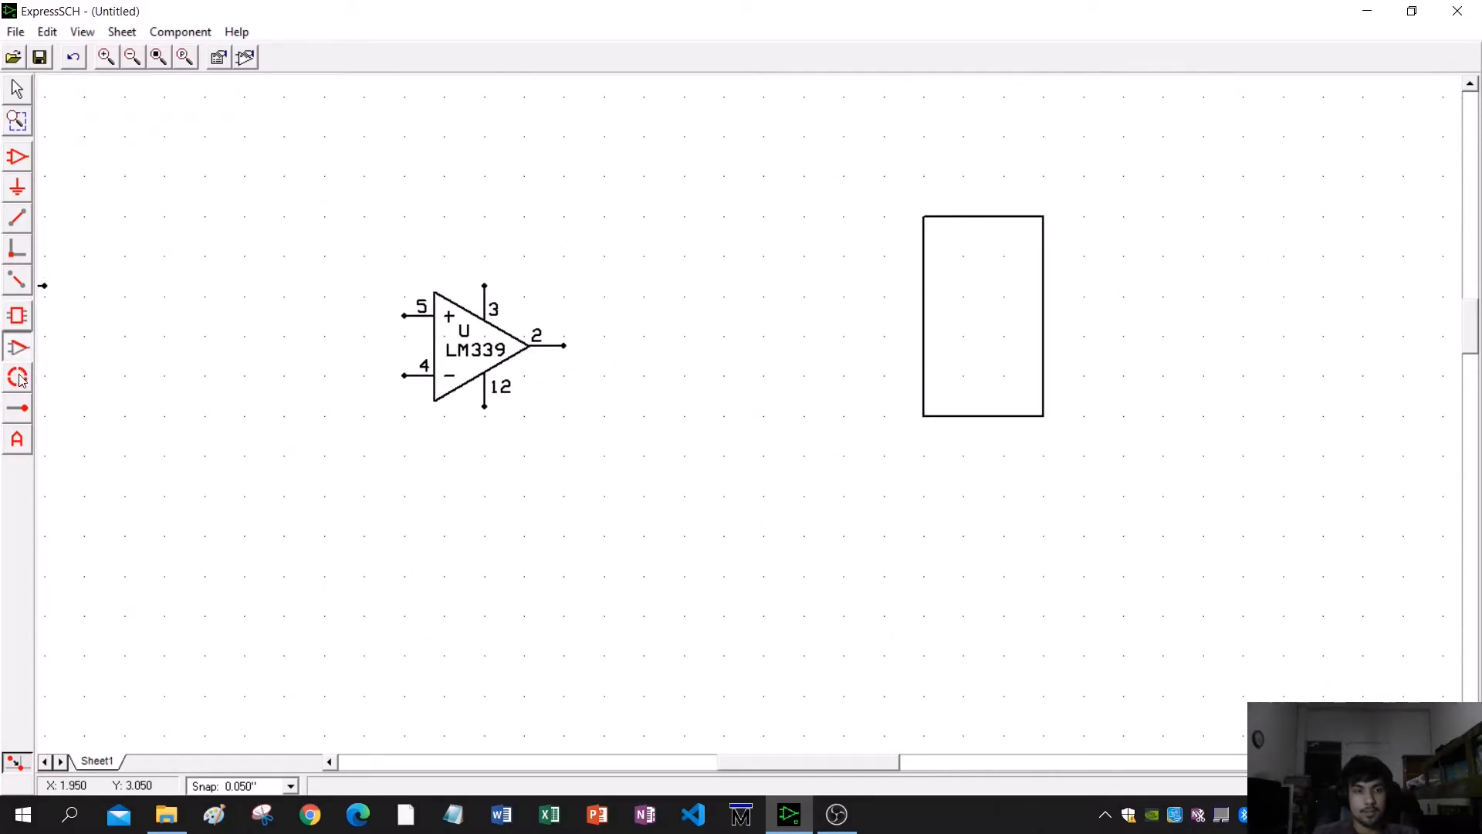
{"action": "left_click", "coordinate": [20, 410]}
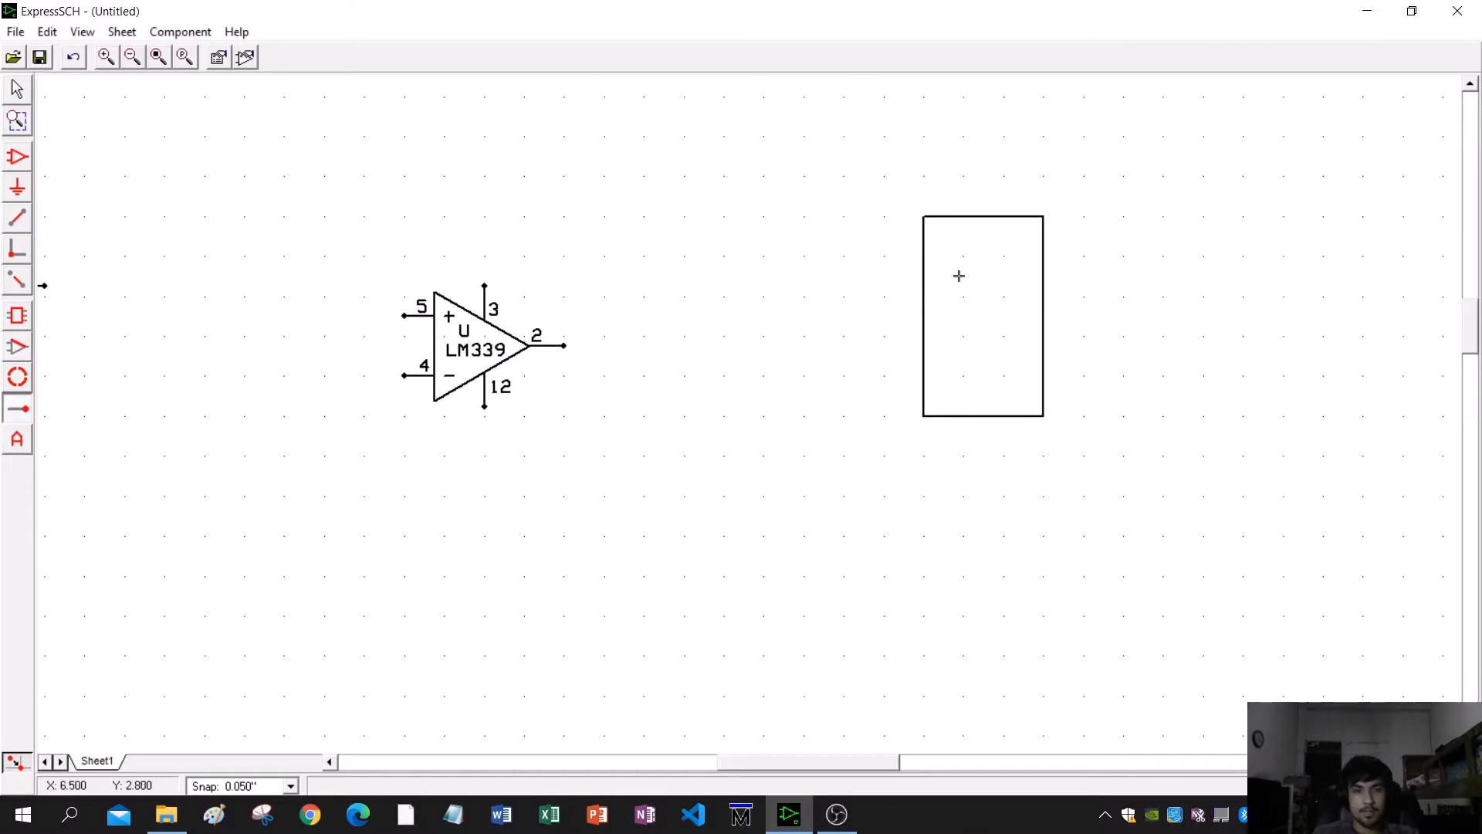
{"action": "middle_click_drag", "start_coordinate": [983, 272], "coordinate": [811, 318]}
{"action": "scroll", "coordinate": [932, 337], "scroll_direction": "up", "scroll_amount": 1}
{"action": "scroll", "coordinate": [932, 340], "scroll_direction": "up", "scroll_amount": 1}
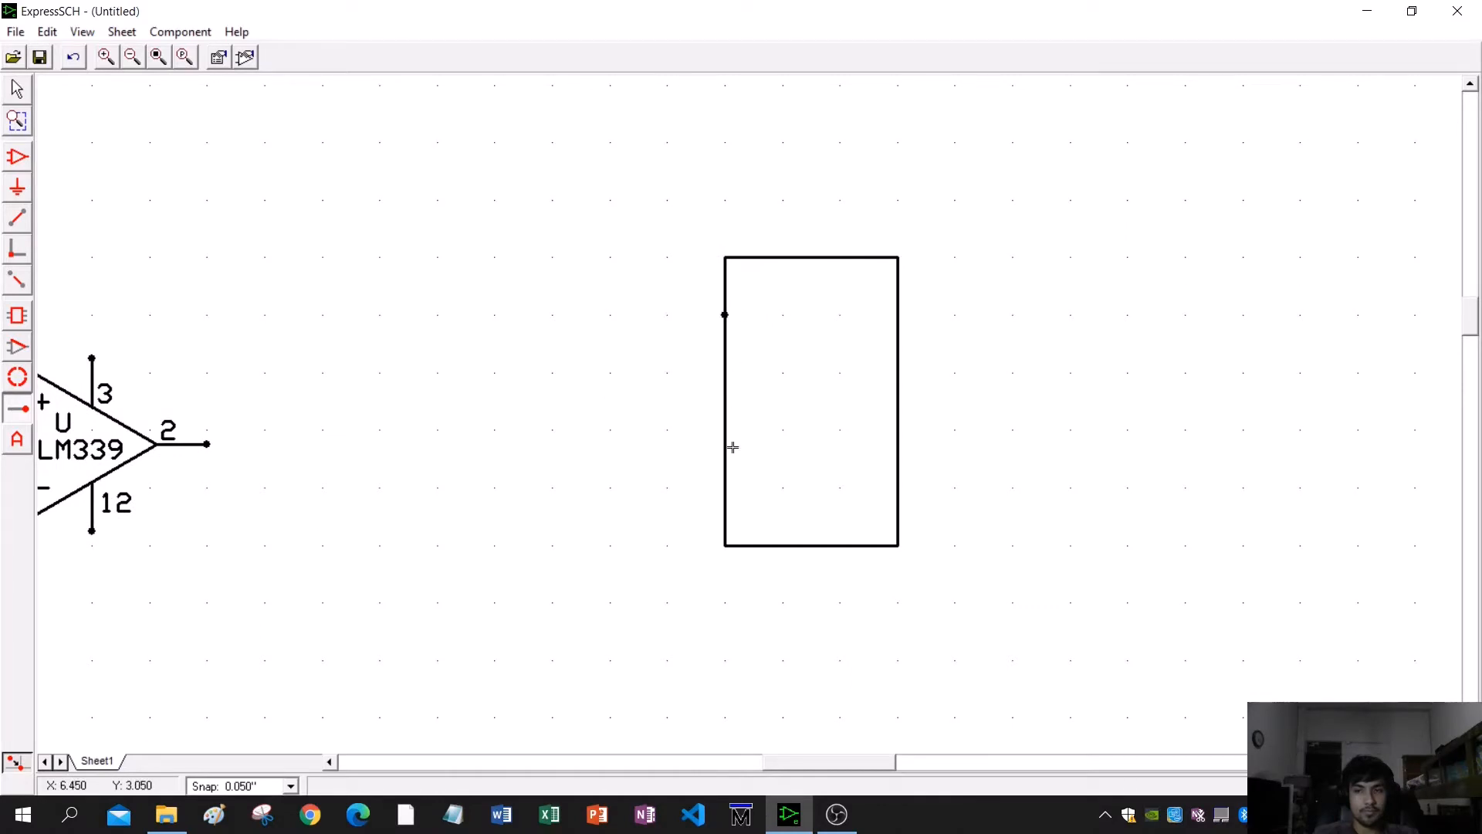
{"action": "left_click", "coordinate": [725, 488]}
{"action": "left_click", "coordinate": [780, 545]}
{"action": "middle_click_drag", "start_coordinate": [870, 394], "coordinate": [826, 417]}
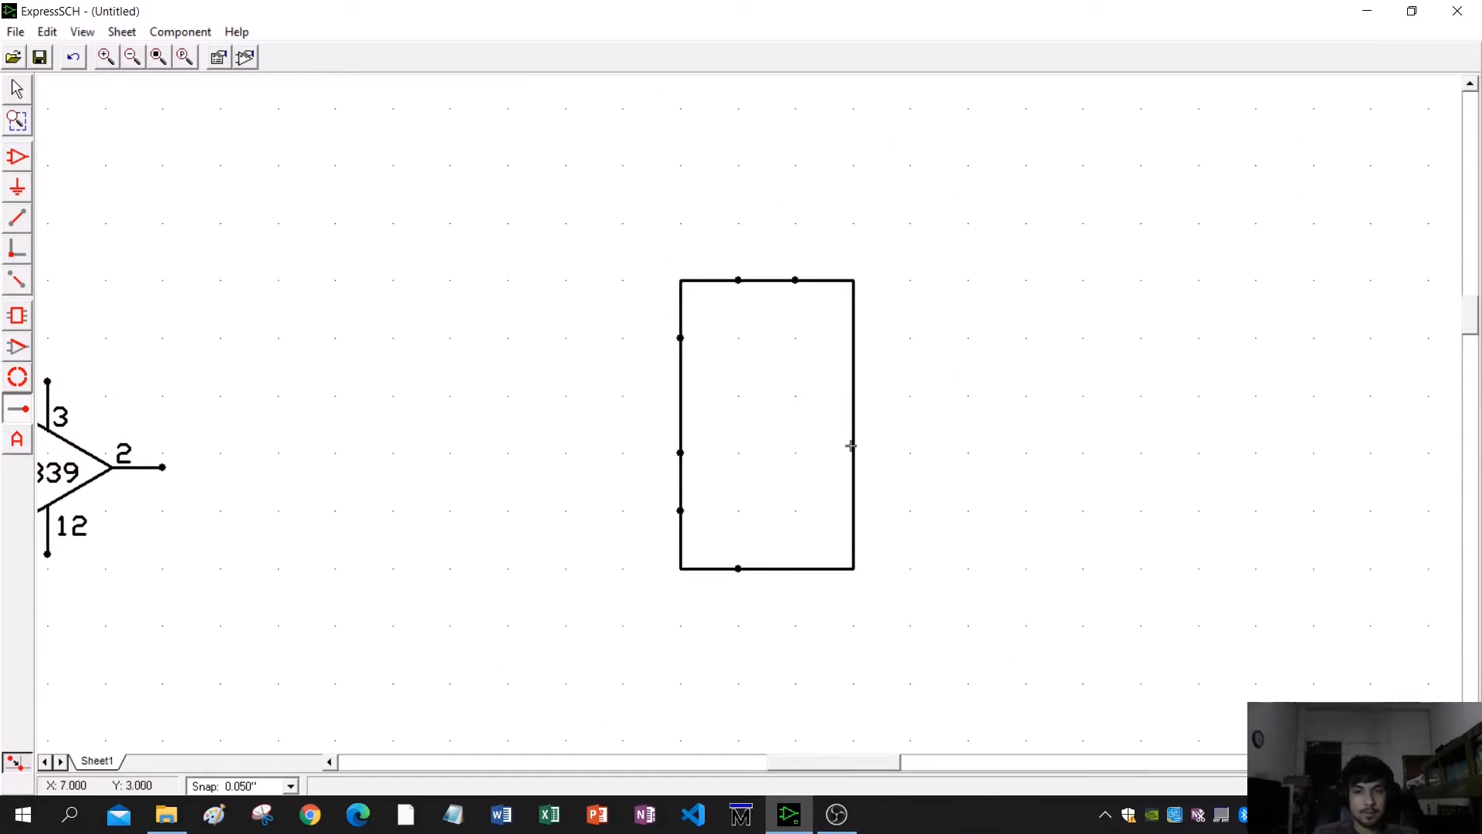
{"action": "left_click", "coordinate": [851, 446]}
{"action": "scroll", "coordinate": [730, 420], "scroll_direction": "up", "scroll_amount": 1}
{"action": "scroll", "coordinate": [793, 425], "scroll_direction": "down", "scroll_amount": 1}
{"action": "mouse_move", "coordinate": [730, 420]}
{"action": "middle_mouse_down"}
{"action": "mouse_move", "coordinate": [793, 423]}
{"action": "mouse_move", "coordinate": [710, 417]}
{"action": "middle_mouse_up"}
{"action": "scroll", "coordinate": [792, 427], "scroll_direction": "up", "scroll_amount": 2}
{"action": "left_click", "coordinate": [19, 91]}
- Assign number 1 to the pin on the rectangle's bottom edge, hide the pin number, and name the pin 1
{"action": "scroll", "coordinate": [373, 347], "scroll_direction": "down", "scroll_amount": 2}
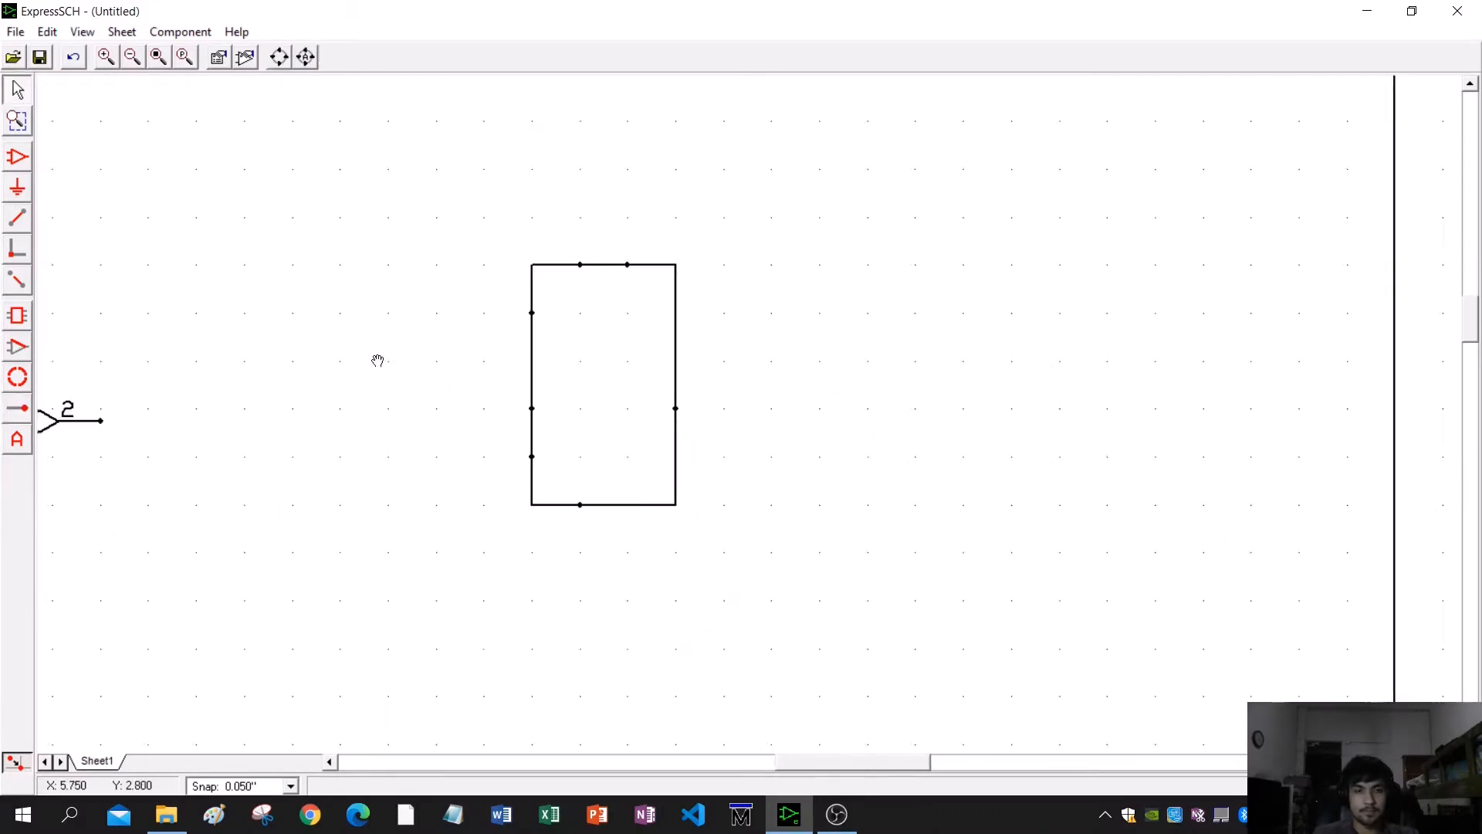
{"action": "middle_click_drag", "start_coordinate": [374, 357], "coordinate": [970, 409]}
{"action": "middle_click_drag", "start_coordinate": [848, 421], "coordinate": [998, 439]}
{"action": "middle_click_drag", "start_coordinate": [1331, 332], "coordinate": [1002, 367]}
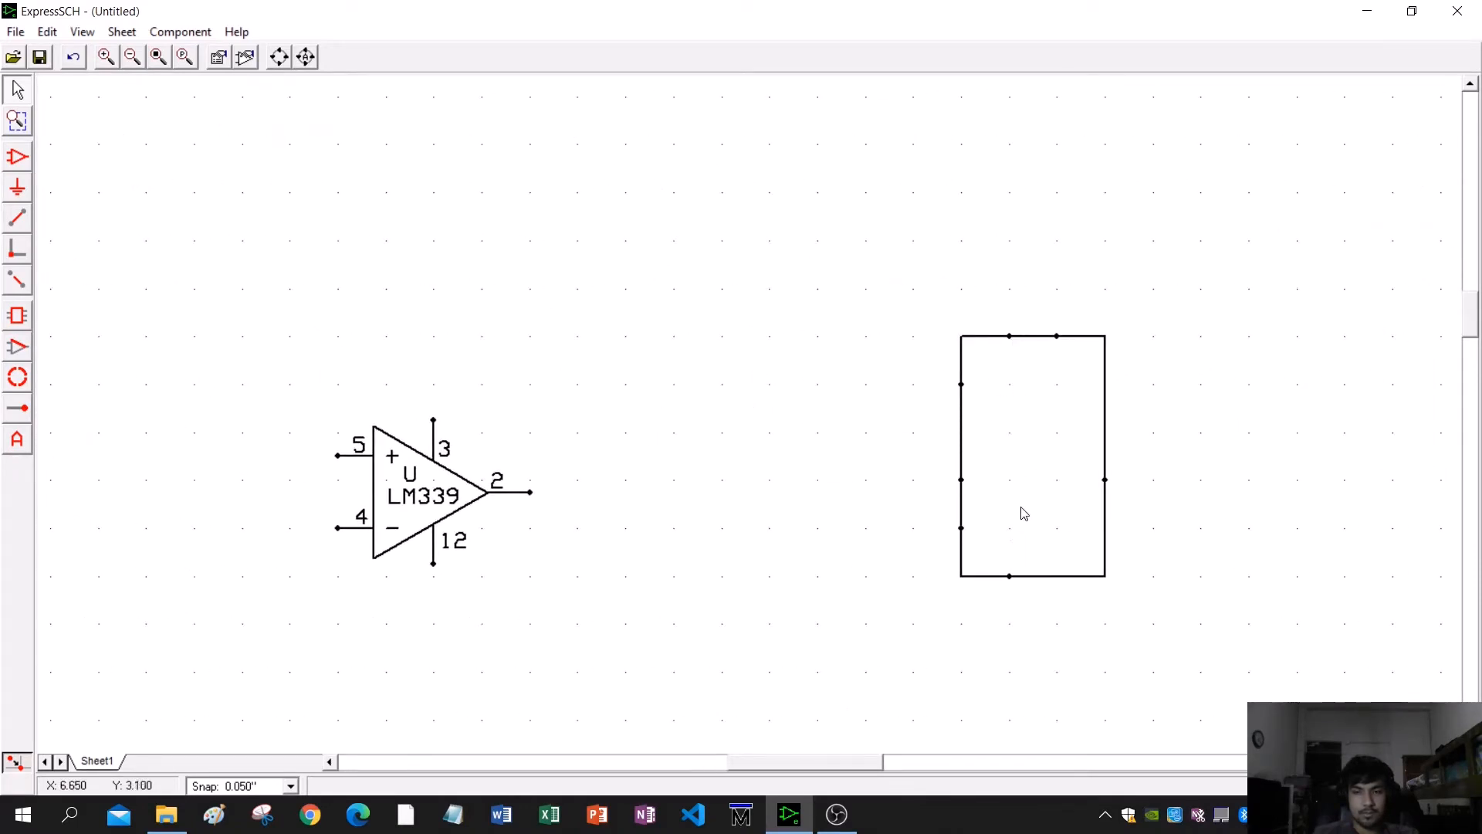
{"action": "double_click", "coordinate": [1010, 576]}
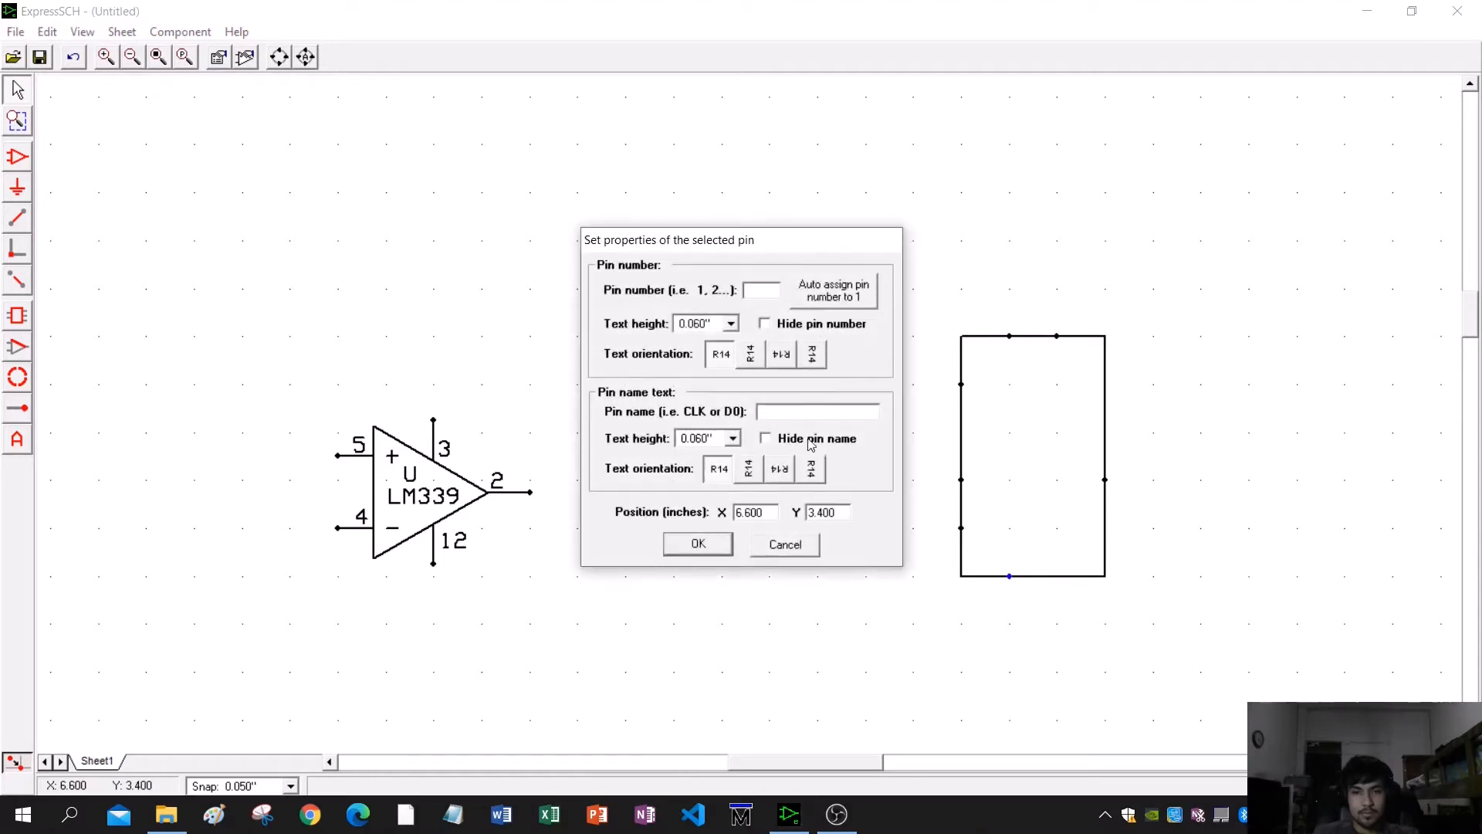
{"action": "left_click", "coordinate": [840, 304]}
{"action": "left_click", "coordinate": [816, 325]}
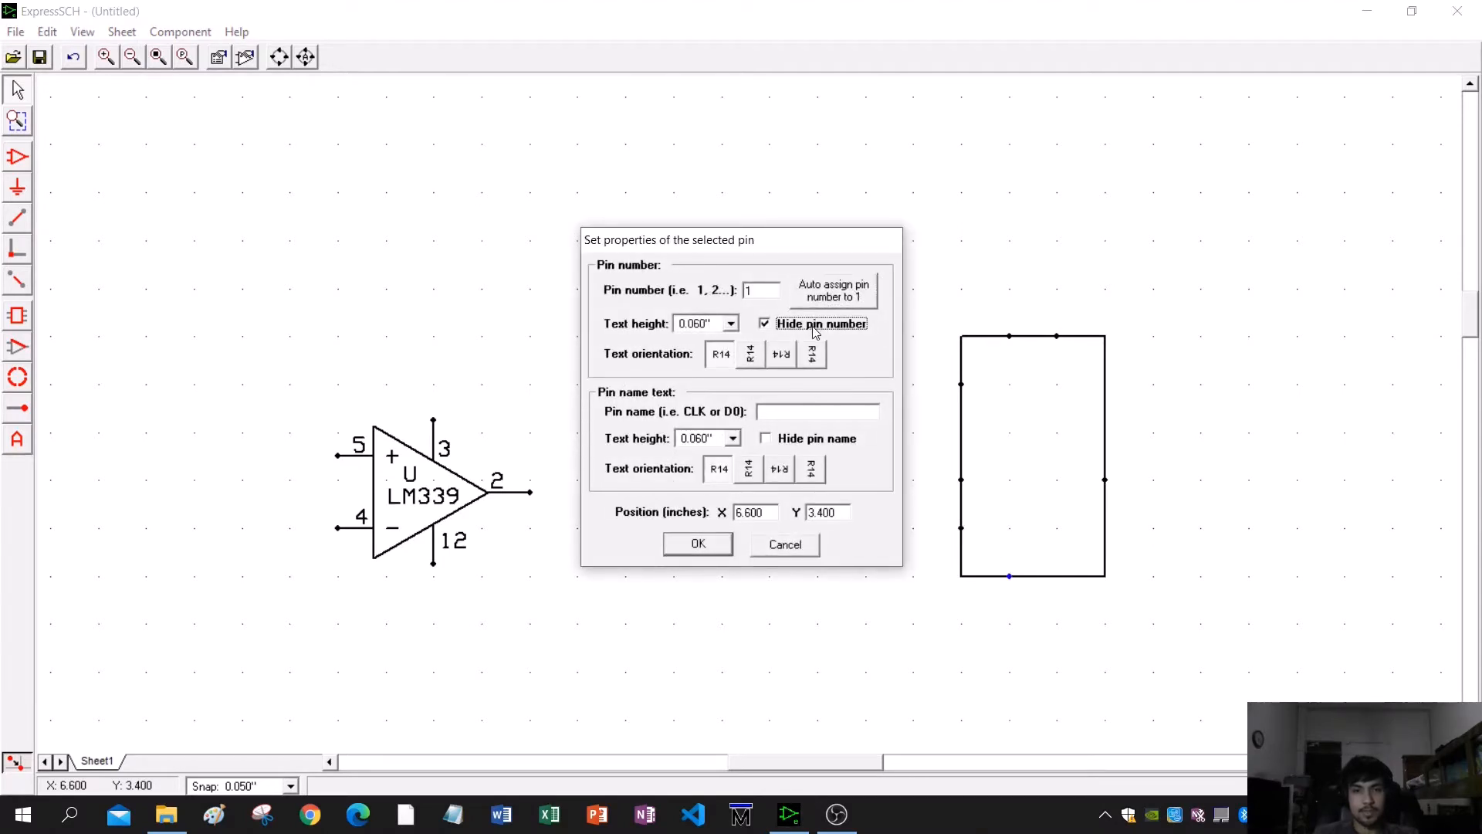
{"action": "left_click", "coordinate": [795, 412]}
{"action": "type", "text": "1"}
{"action": "left_click", "coordinate": [700, 542]}
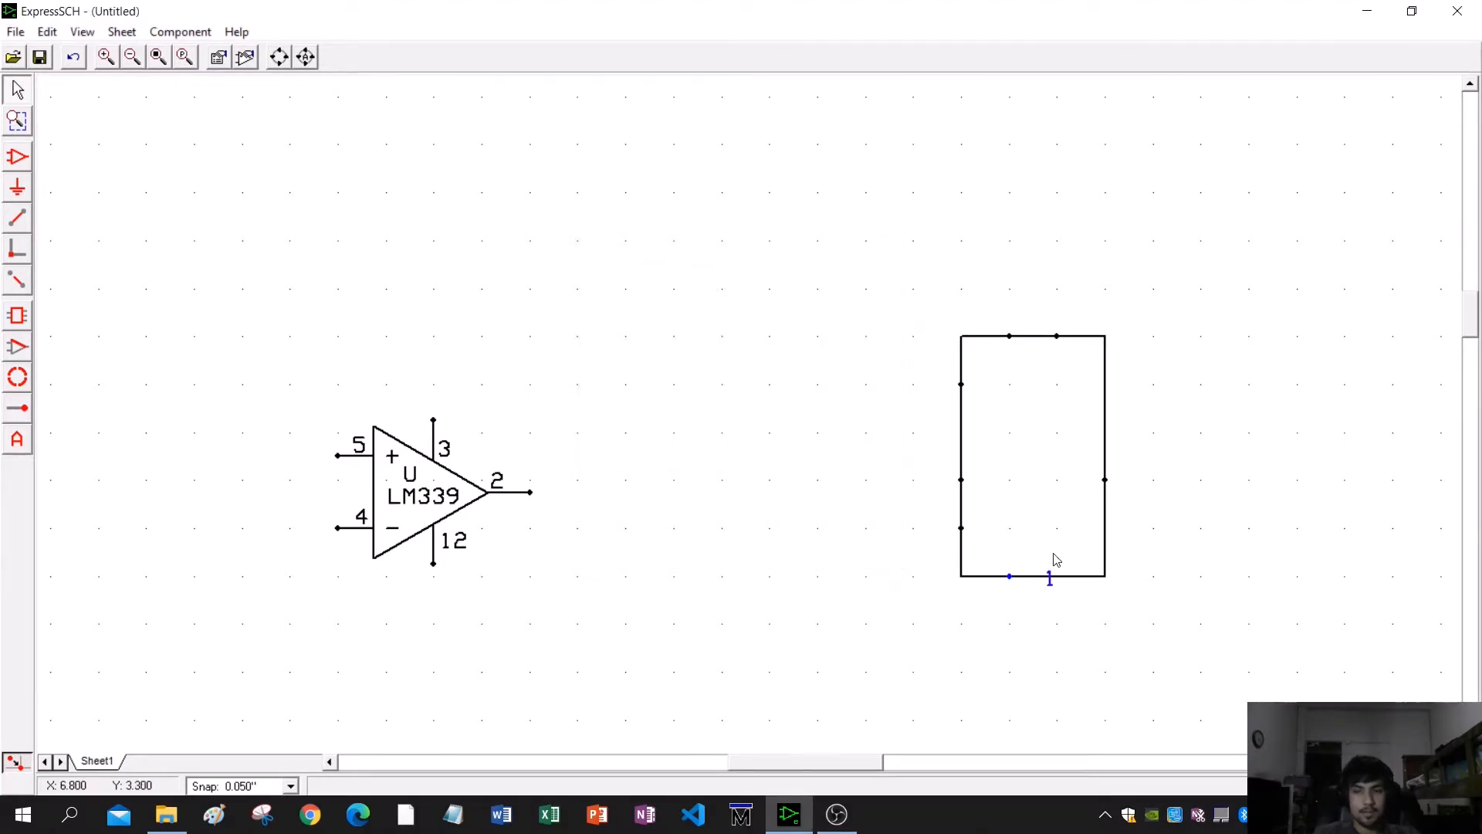
- Assign number 2 to the lowest pin on the rectangle's left edge, hide the pin number, and name the pin 2
{"action": "double_click", "coordinate": [961, 529]}
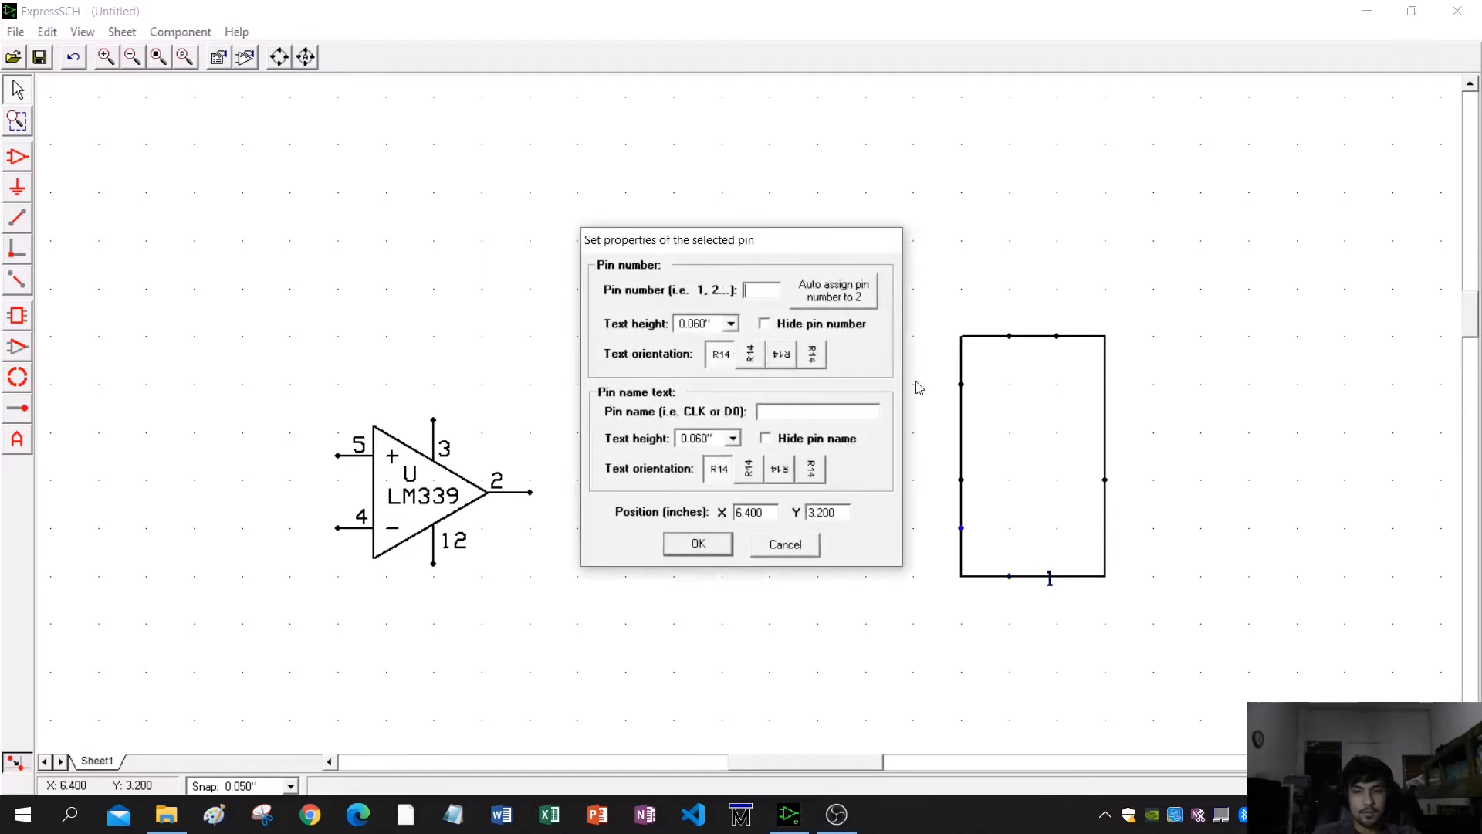
{"action": "left_click", "coordinate": [838, 293]}
{"action": "left_click", "coordinate": [805, 326]}
{"action": "left_click", "coordinate": [813, 412]}
{"action": "type", "text": "2"}
{"action": "left_click", "coordinate": [697, 543]}
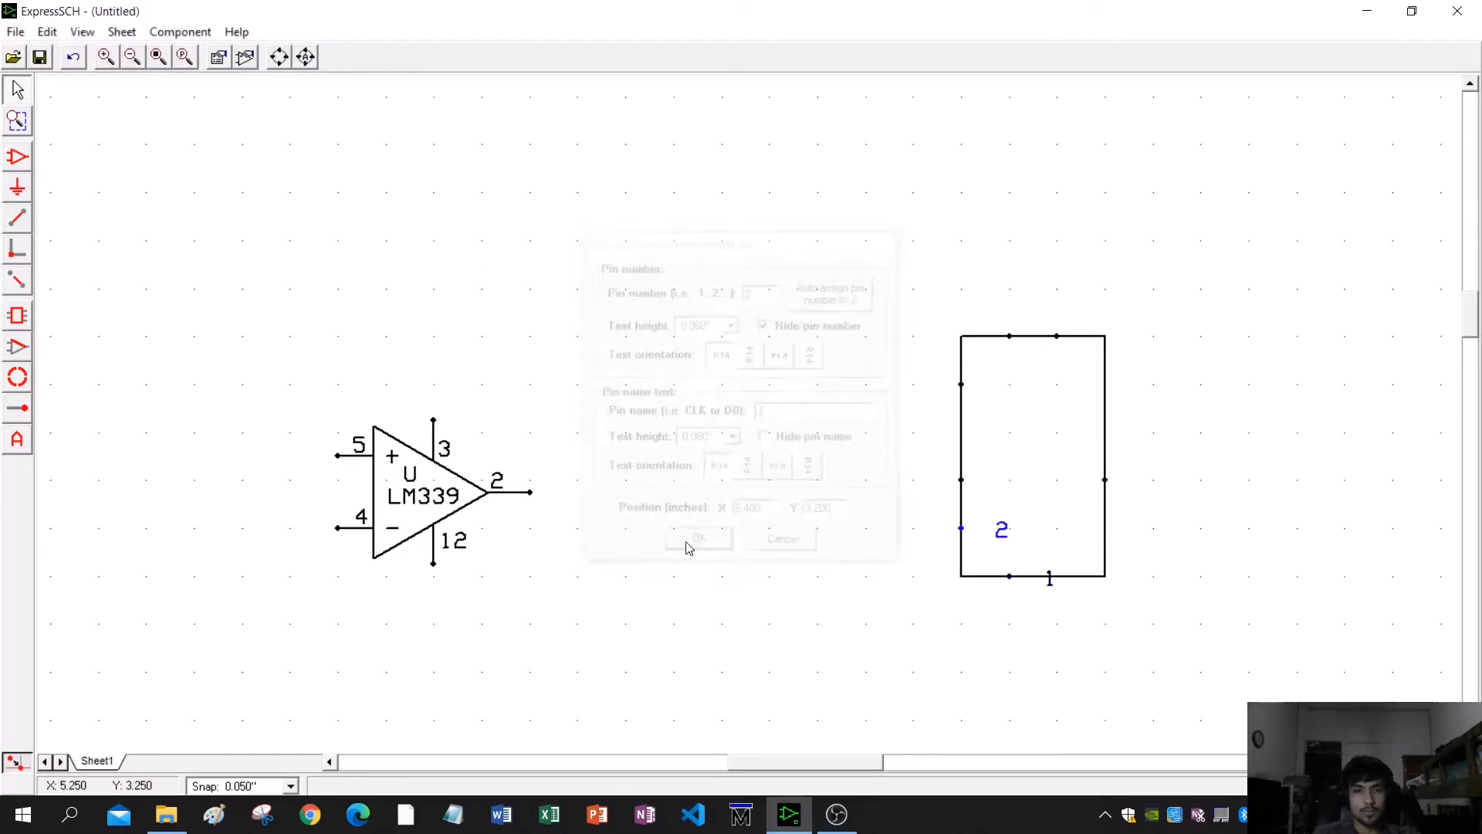
- Assign number 3 to the pin on the rectangle's right edge, with a visible 3 label
{"action": "double_click", "coordinate": [1105, 480]}
{"action": "left_click", "coordinate": [834, 291]}
{"action": "left_click", "coordinate": [805, 328]}
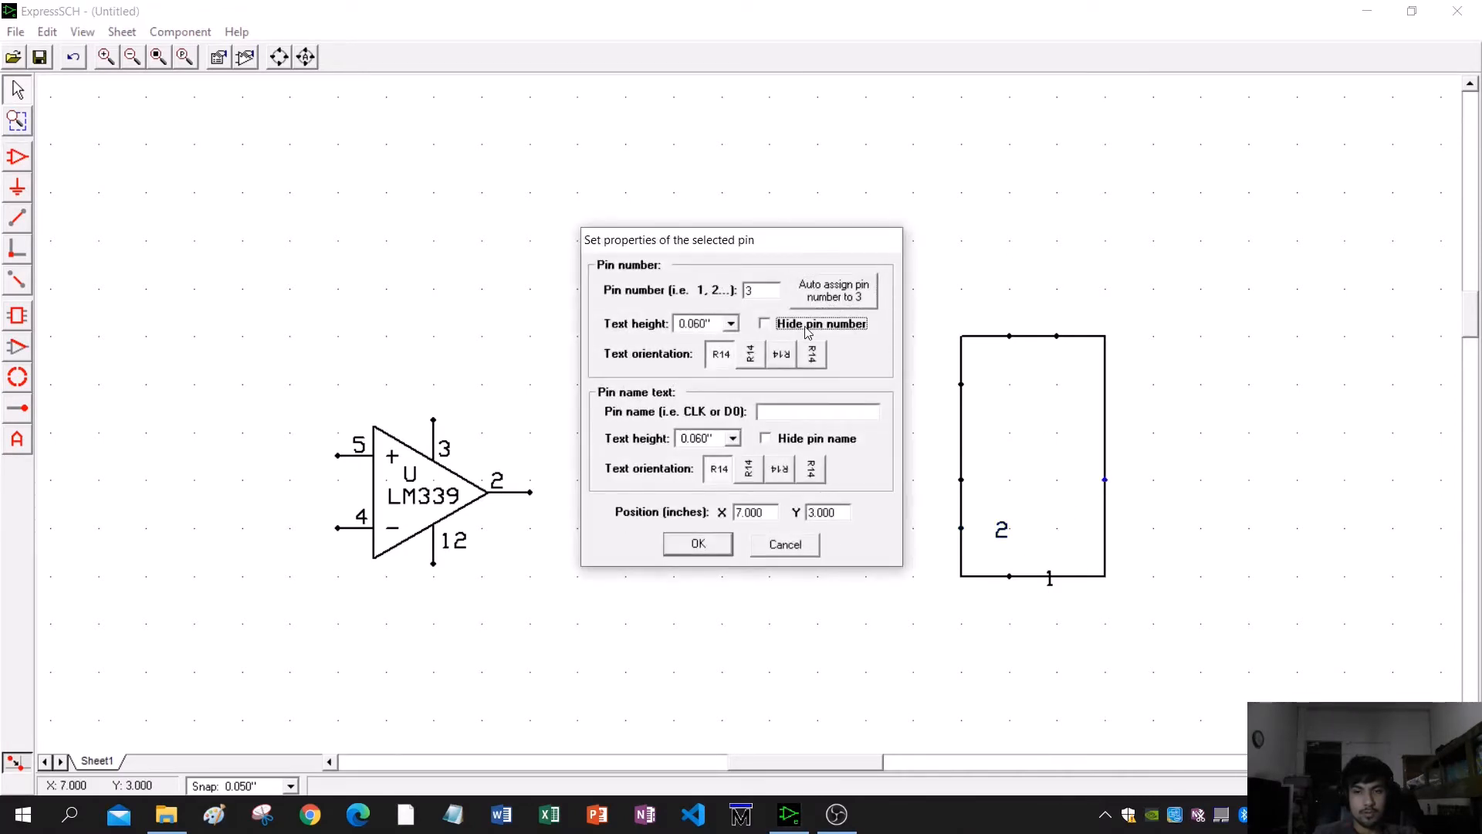
{"action": "left_click", "coordinate": [698, 543]}
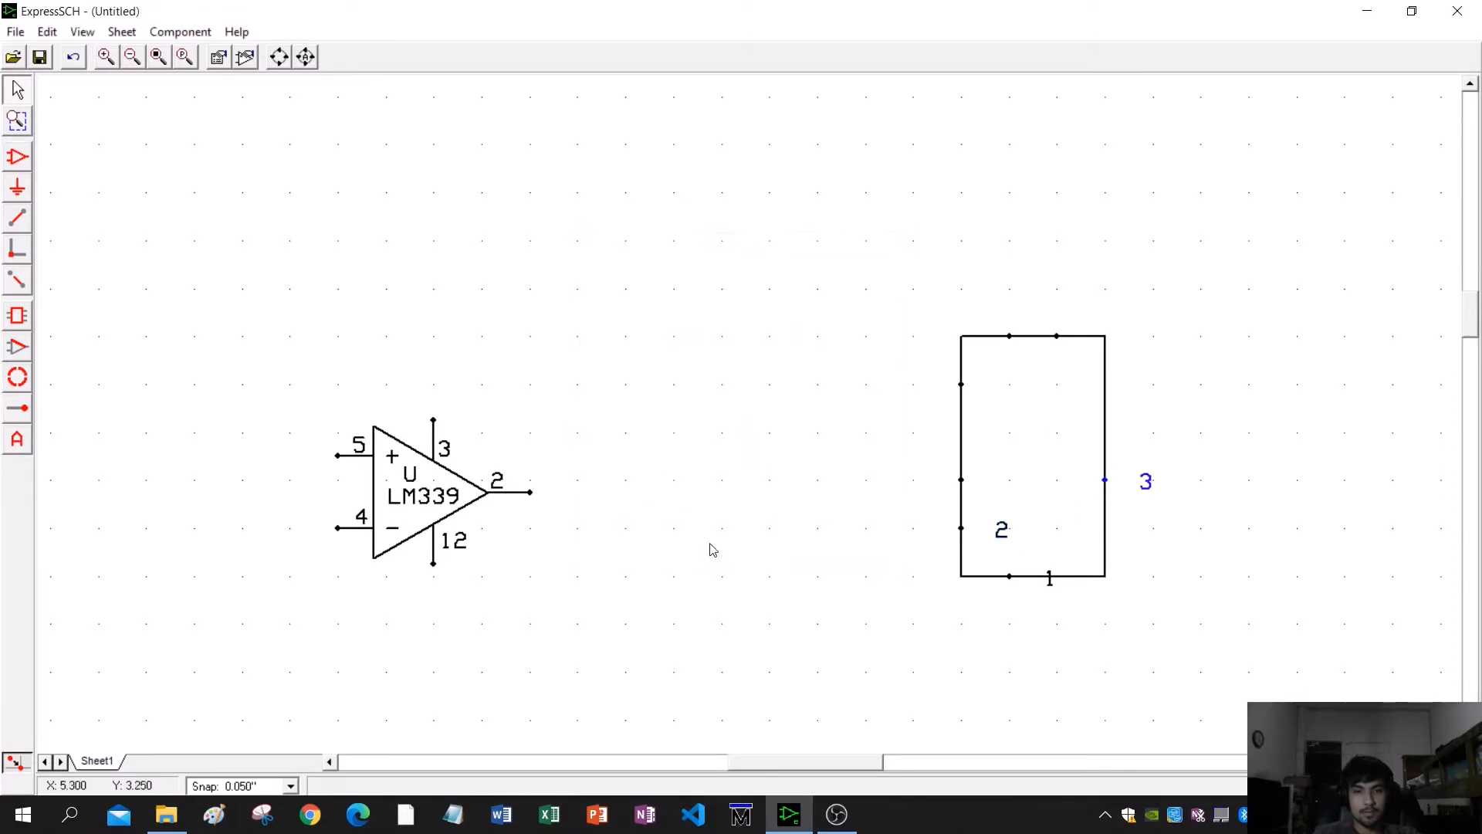
- Assign number 4 to the right-hand pin on the rectangle's top edge, hide the pin number, and name the pin 4
{"action": "double_click", "coordinate": [1057, 336]}
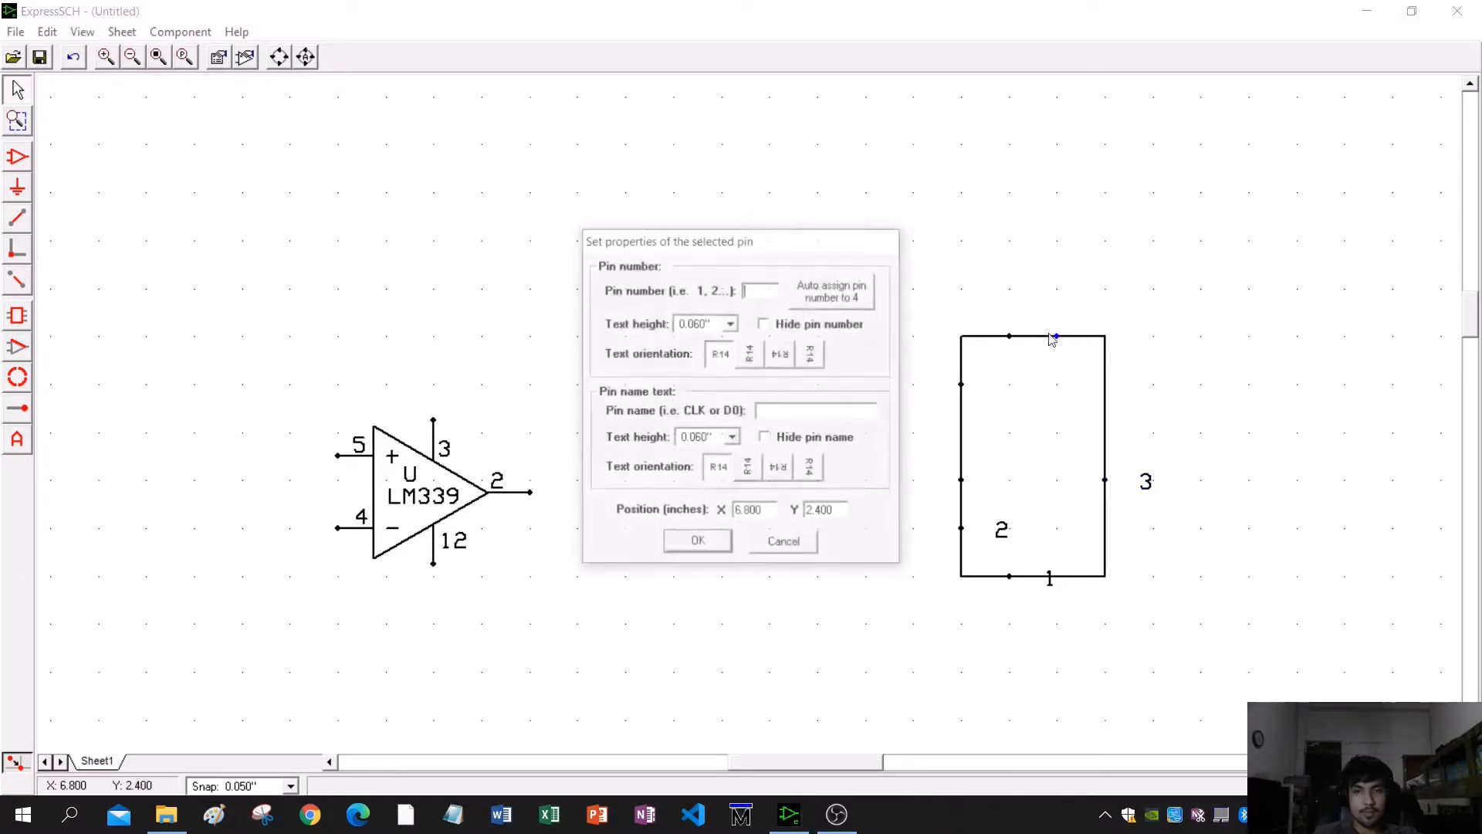
{"action": "left_click", "coordinate": [865, 298]}
{"action": "left_click", "coordinate": [818, 332]}
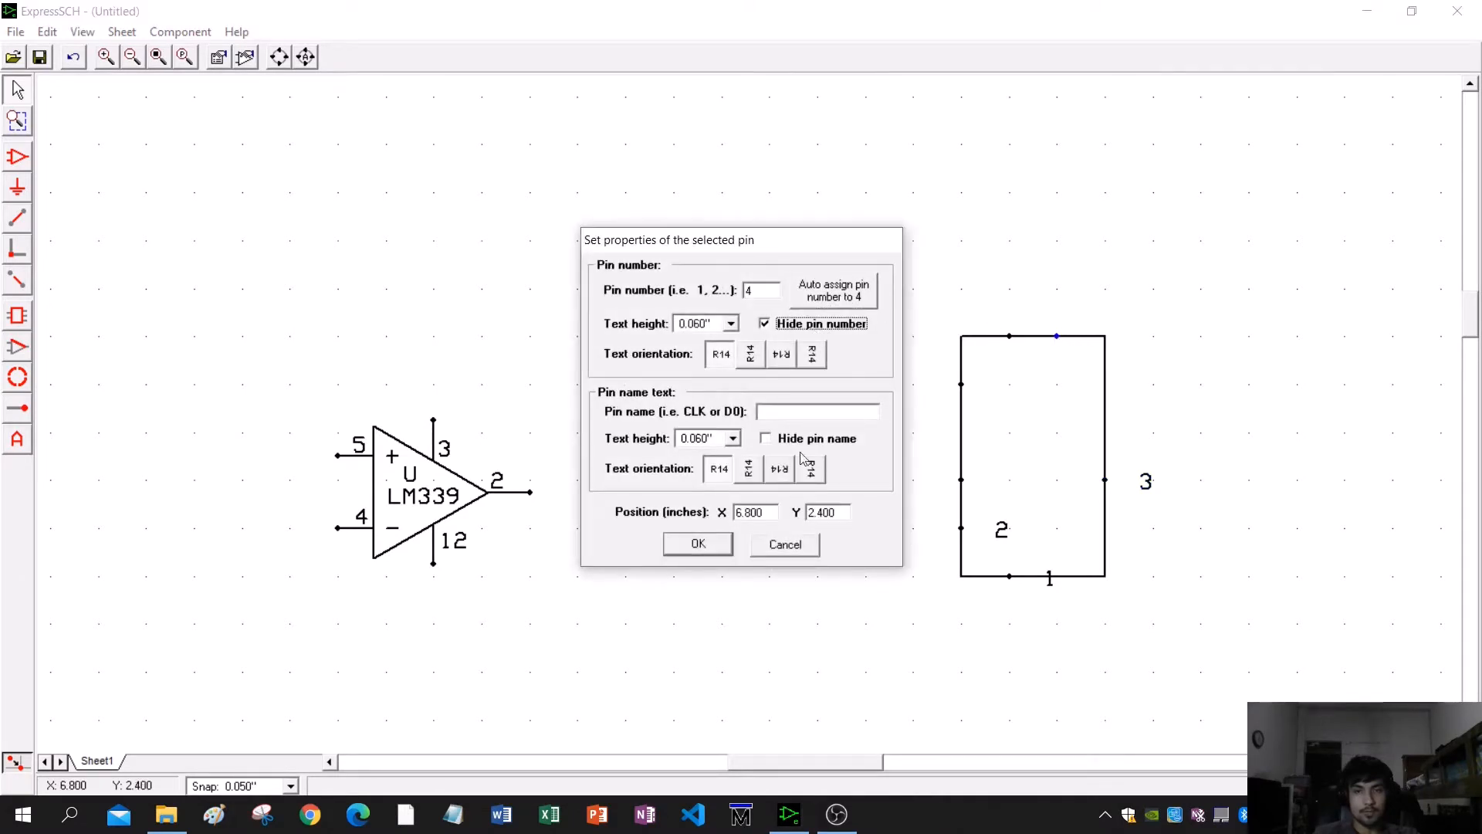
{"action": "left_click", "coordinate": [802, 412]}
{"action": "left_click", "coordinate": [698, 543]}
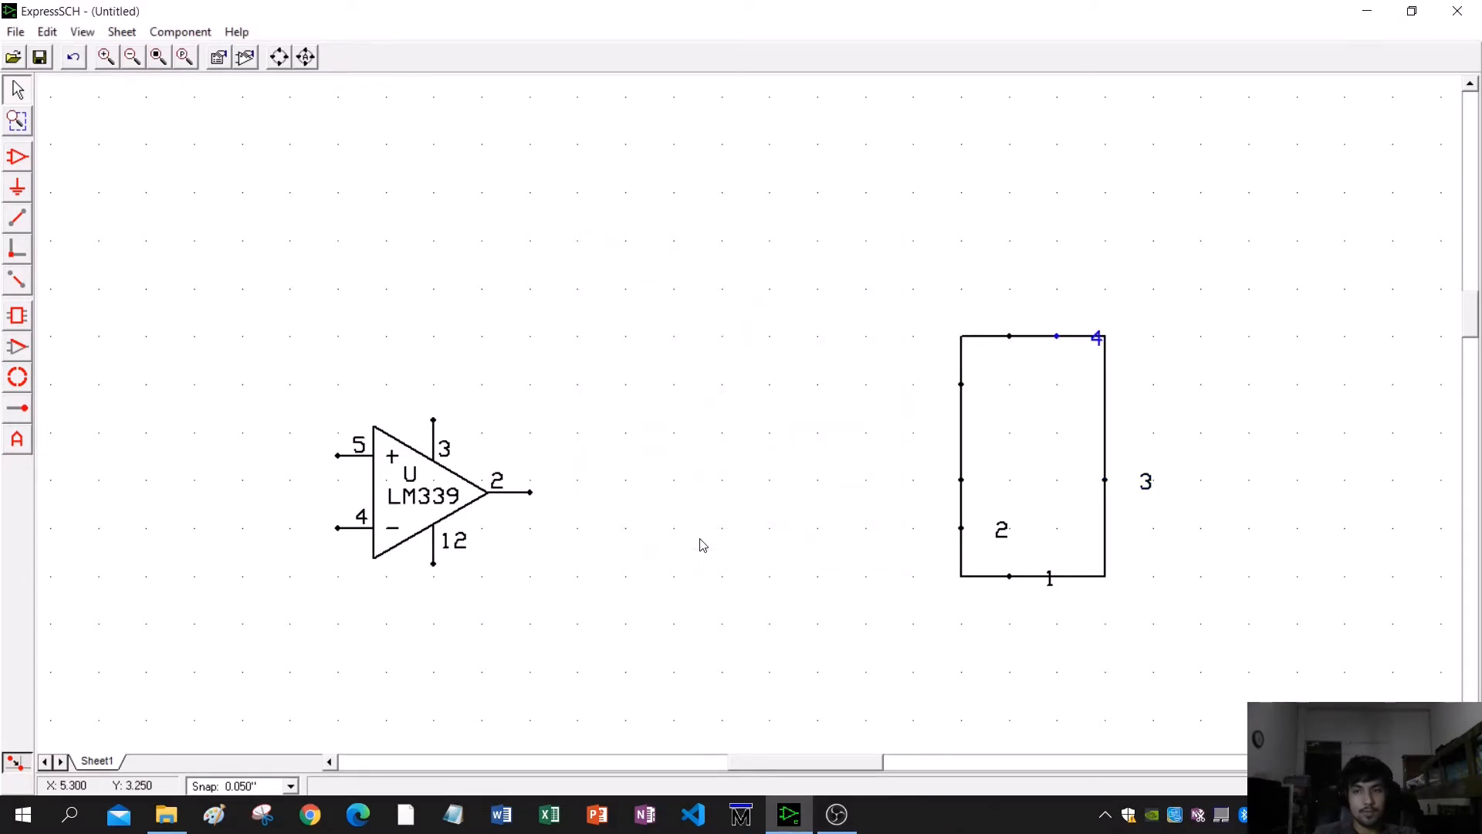
- Number the middle pin on the rectangle's left edge 6, hide the pin number, and name the pin 6
{"action": "double_click", "coordinate": [962, 481]}
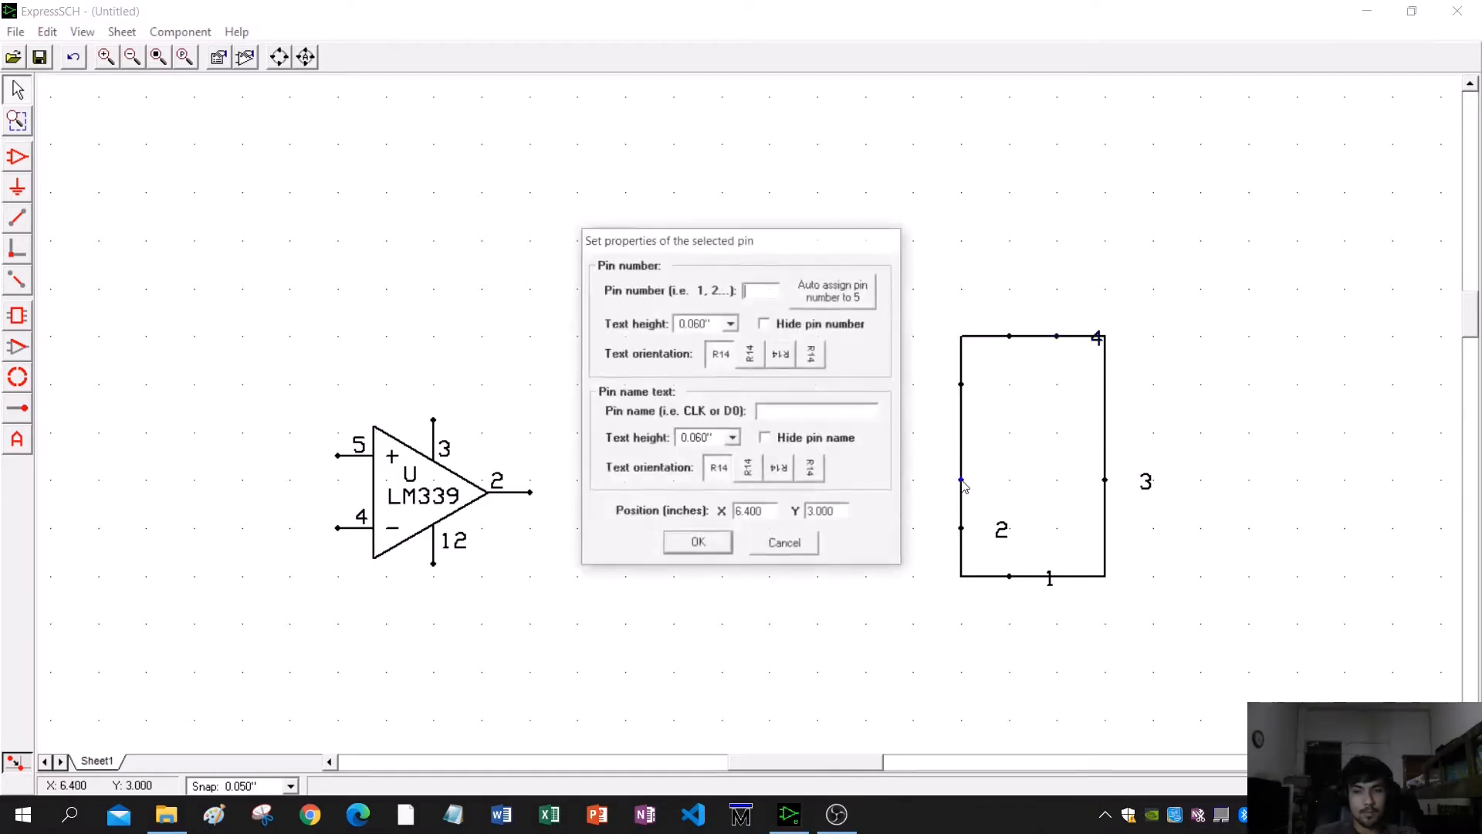
{"action": "type", "text": "6"}
{"action": "left_click", "coordinate": [765, 324]}
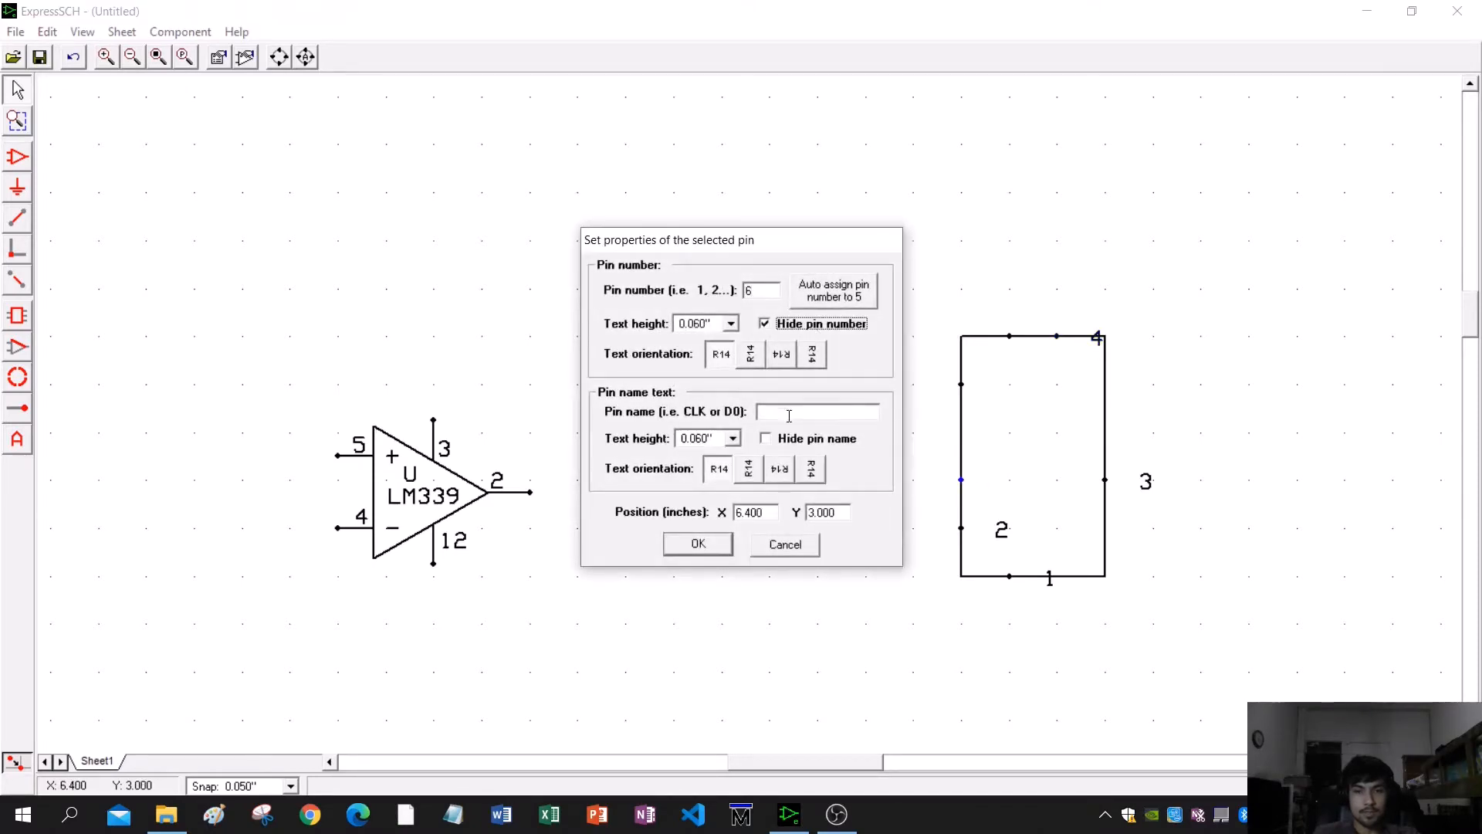
{"action": "left_click", "coordinate": [789, 413]}
{"action": "type", "text": "6"}
{"action": "left_click", "coordinate": [705, 547]}
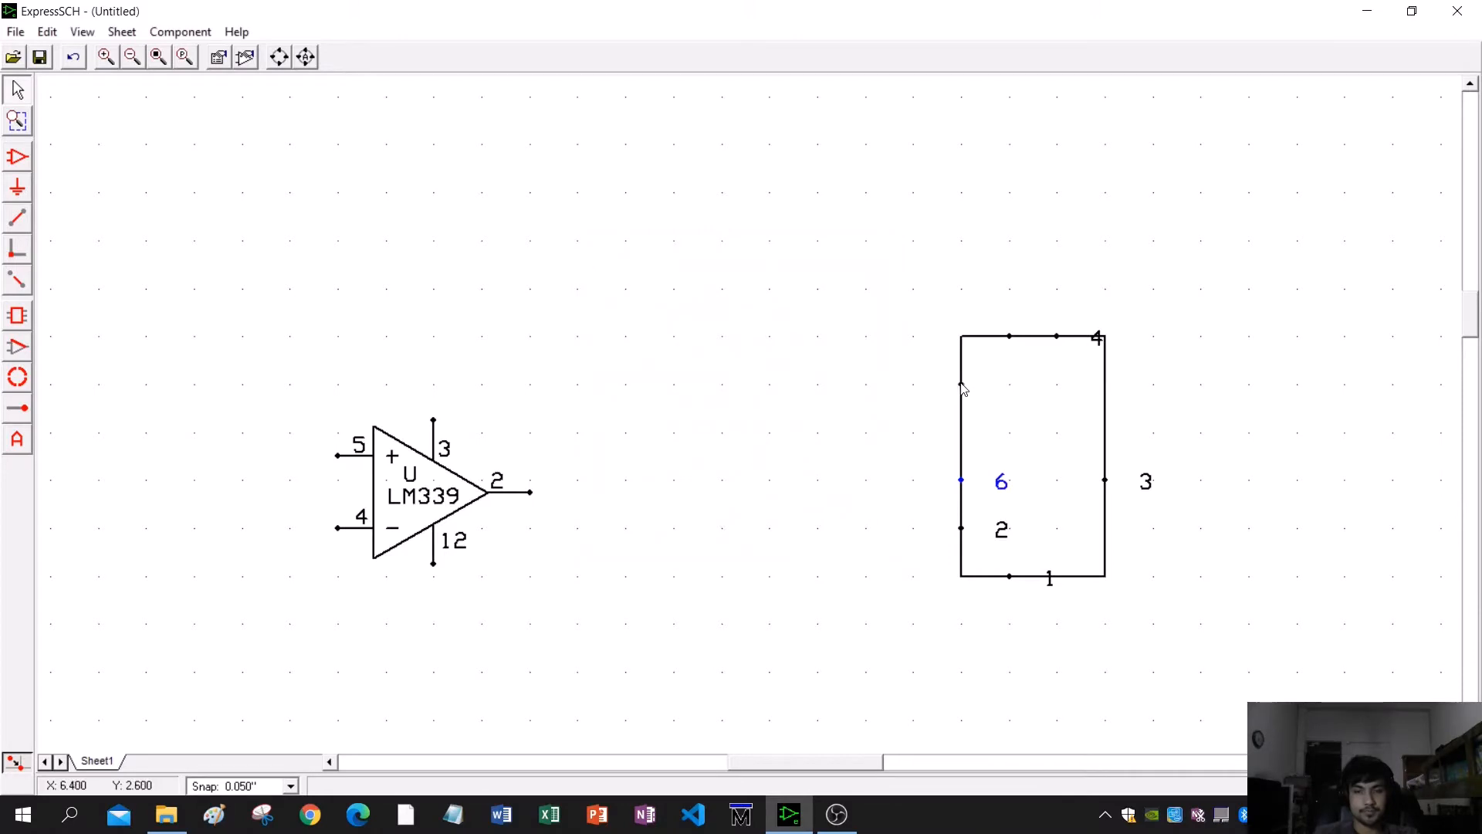
- Assign number 7 to the uppermost pin on the rectangle's left edge, hide the pin number, and name the pin 7
{"action": "double_click", "coordinate": [962, 386]}
{"action": "left_click", "coordinate": [834, 291]}
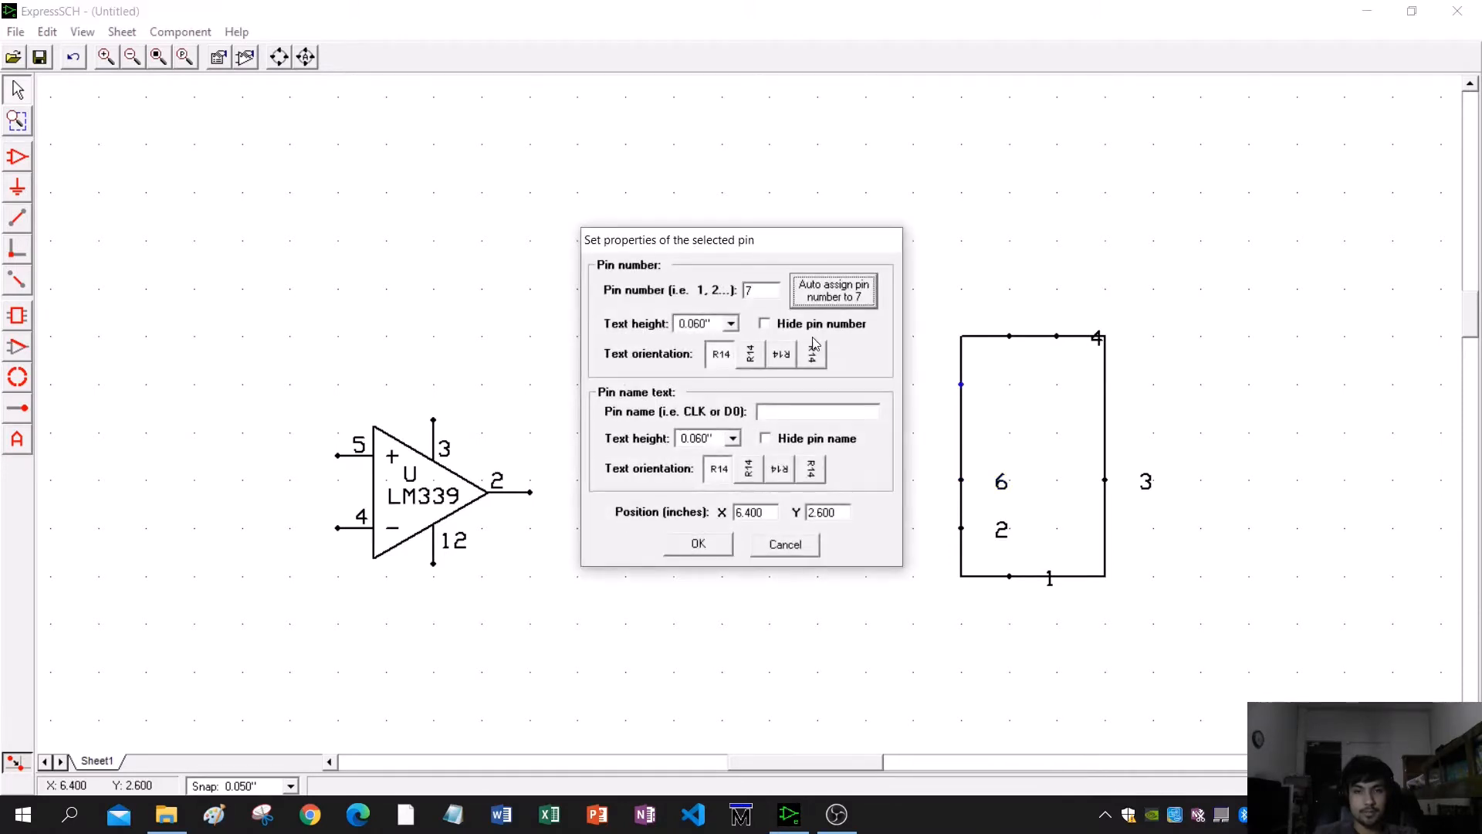
{"action": "left_click", "coordinate": [817, 324]}
{"action": "left_click", "coordinate": [791, 411]}
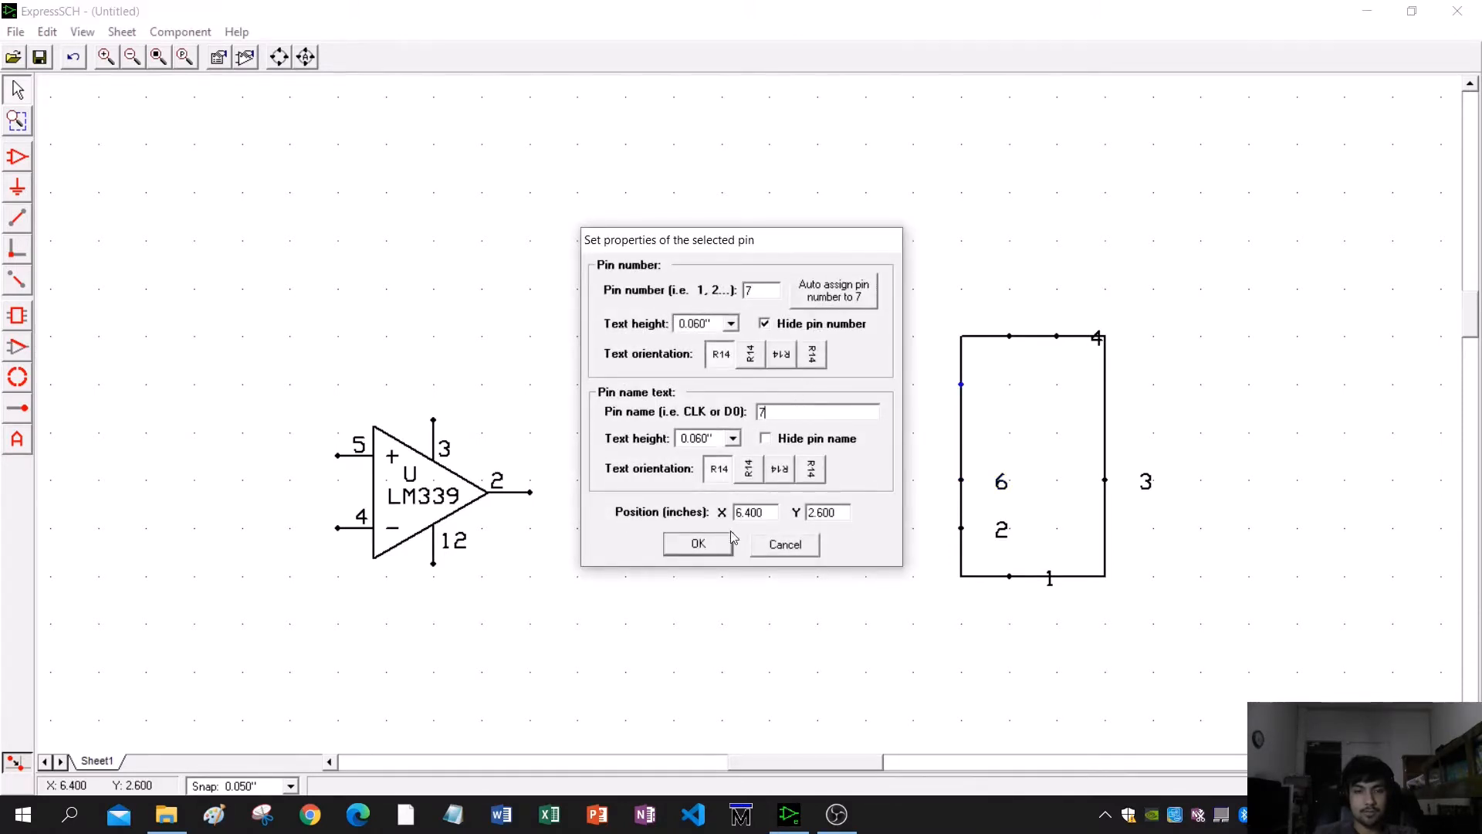
{"action": "left_click", "coordinate": [699, 542]}
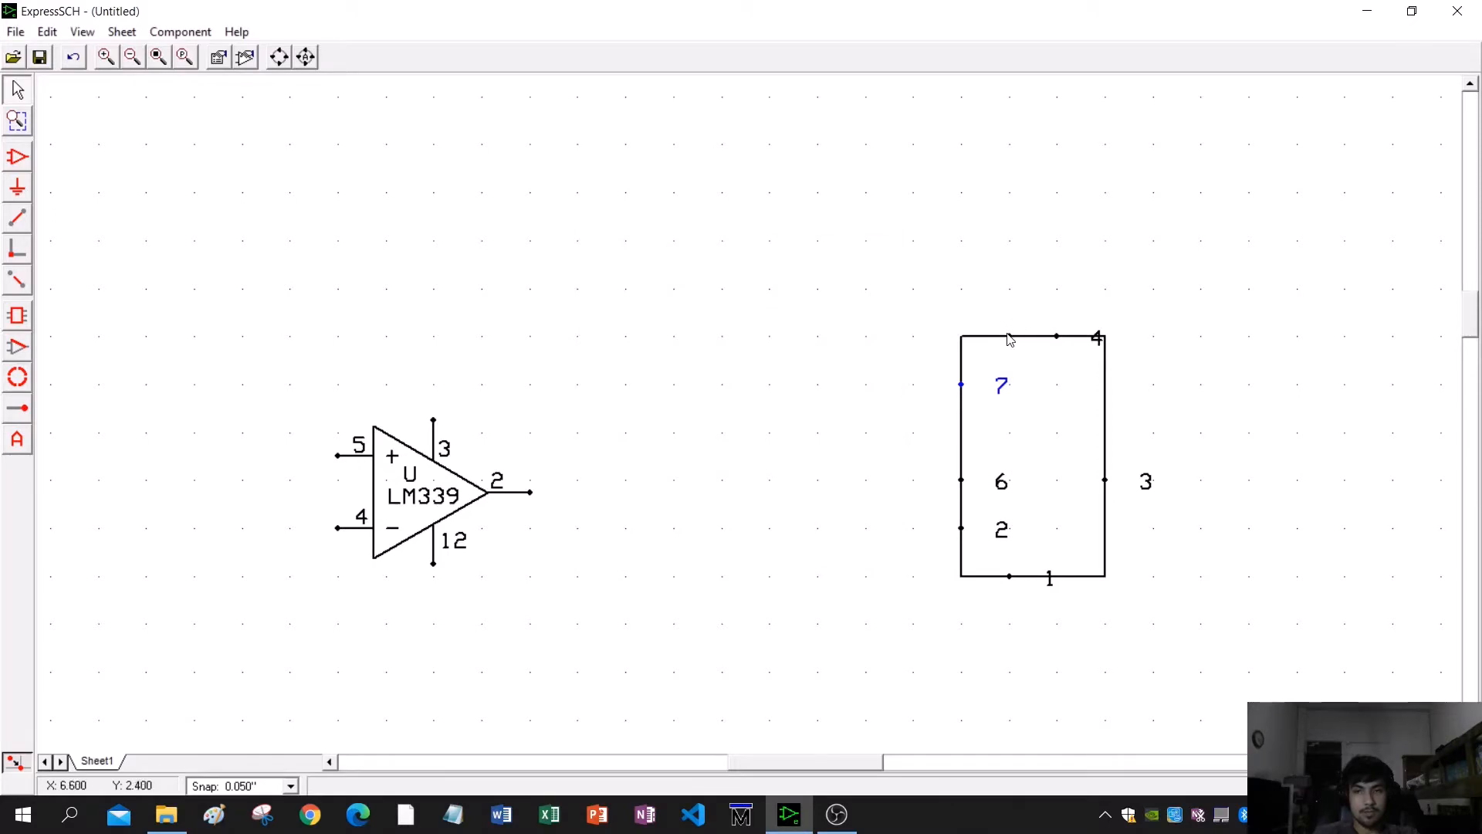
- Assign number 8 to the left-hand pin on the rectangle's top edge, hide the pin number, and name the pin 8
{"action": "double_click", "coordinate": [1010, 338]}
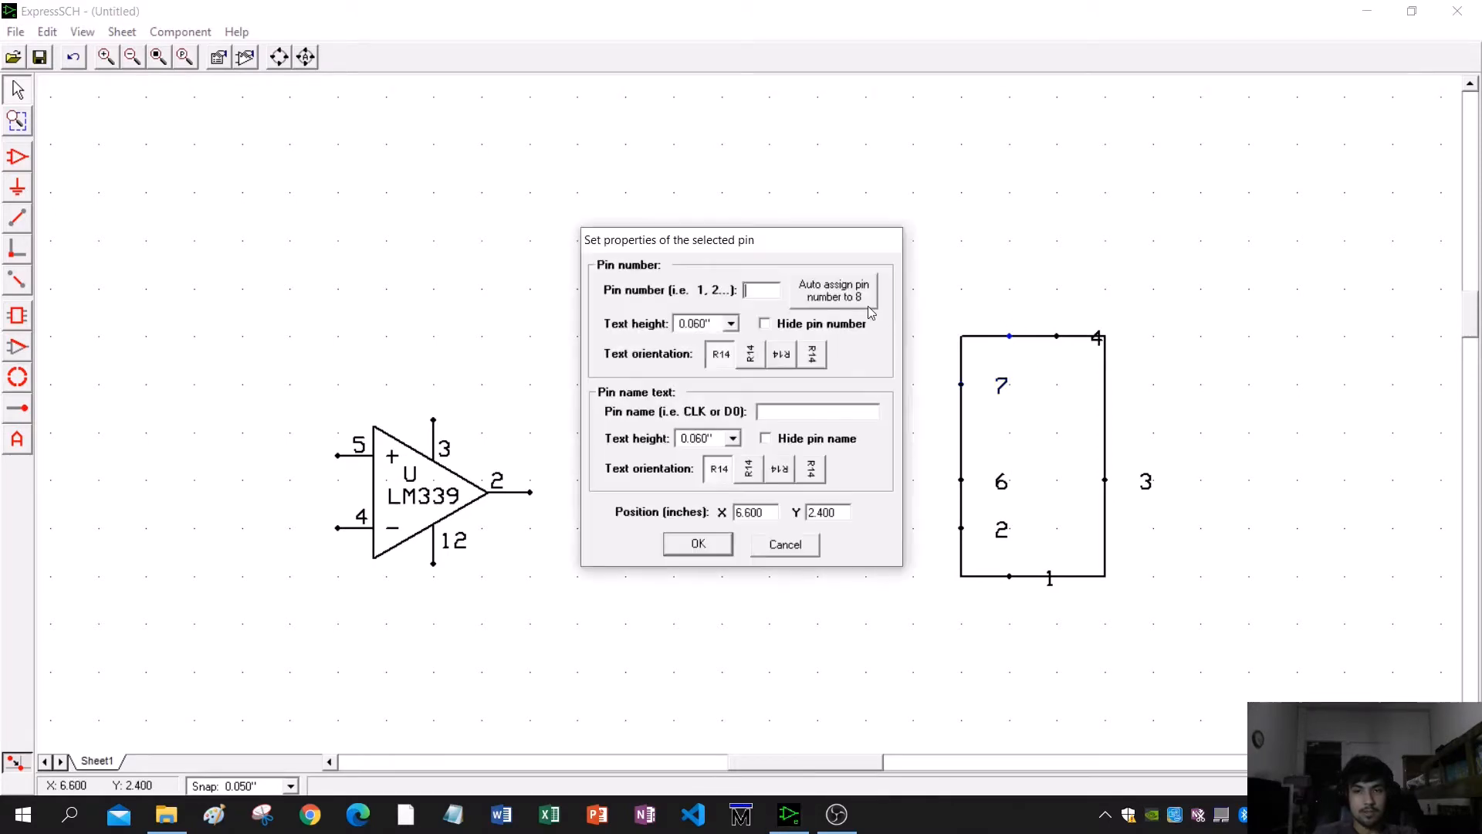
{"action": "left_click", "coordinate": [833, 291]}
{"action": "left_click", "coordinate": [820, 325]}
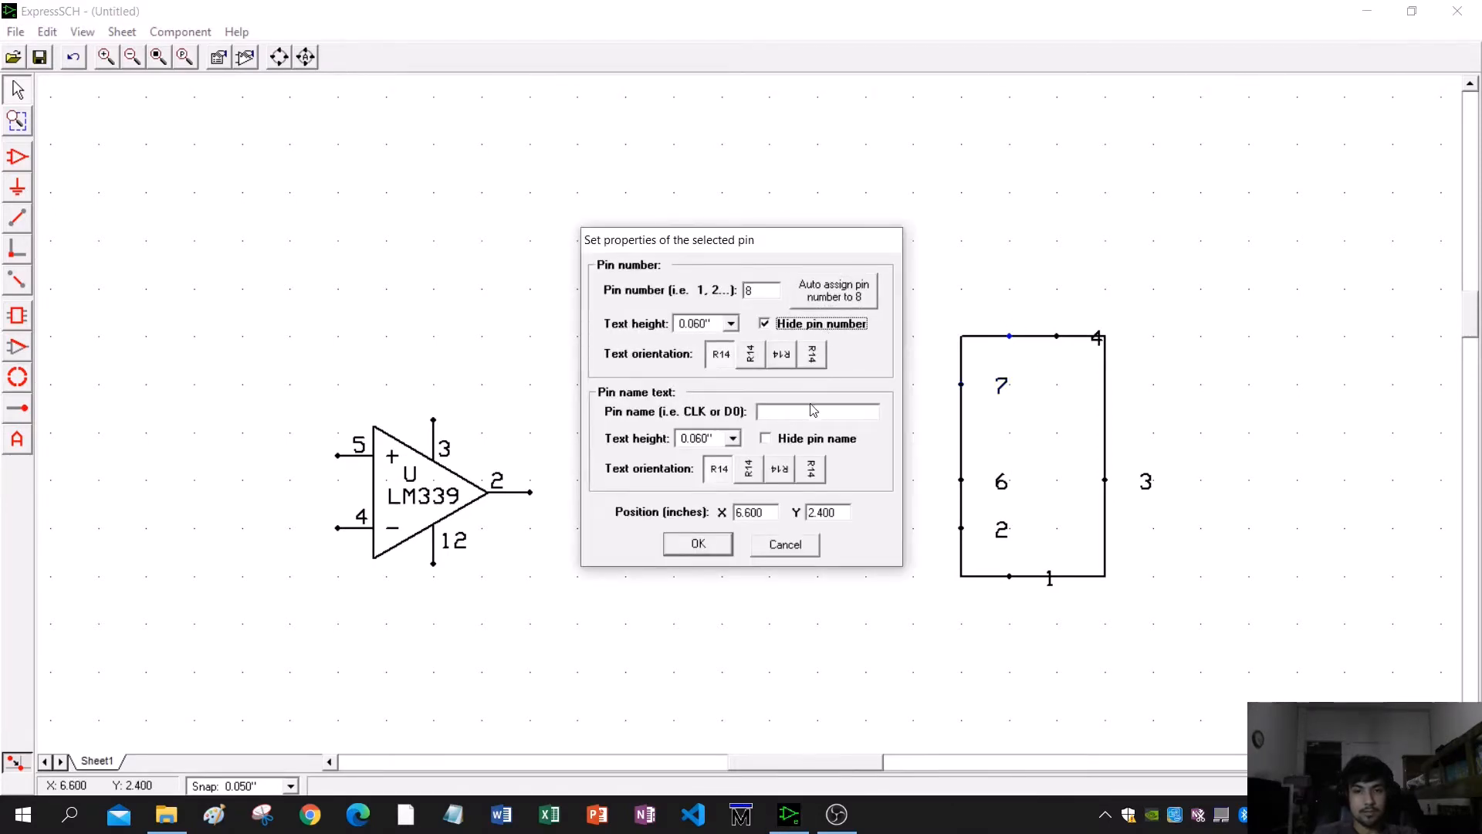
{"action": "left_click", "coordinate": [699, 542]}
- Move the labels of pins 8, 4, 7, 6, 2 and 1 inside the rectangle, close to their pins
{"action": "scroll", "coordinate": [1131, 374], "scroll_direction": "up", "scroll_amount": 1}
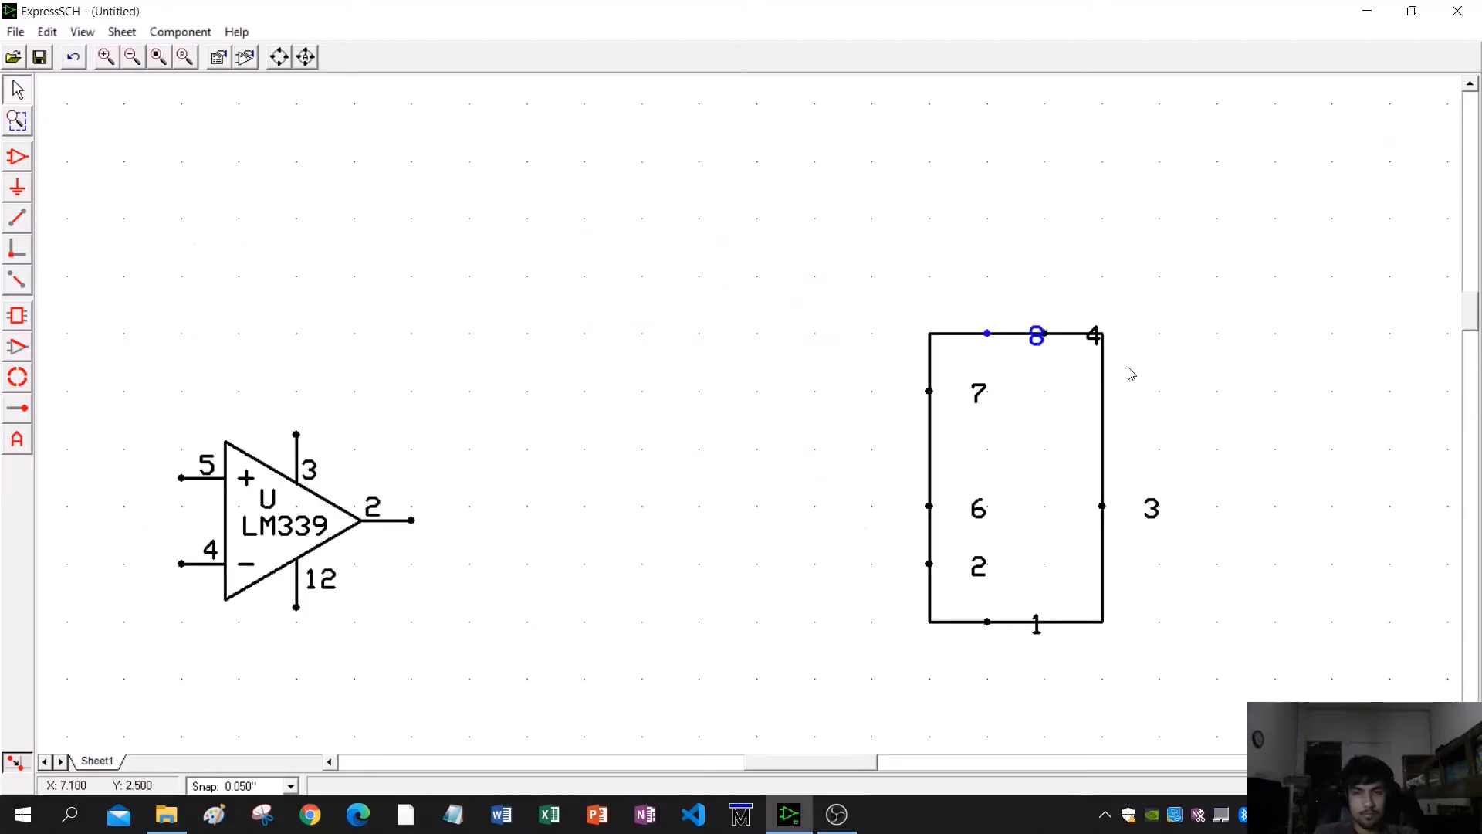
{"action": "left_click", "coordinate": [956, 336]}
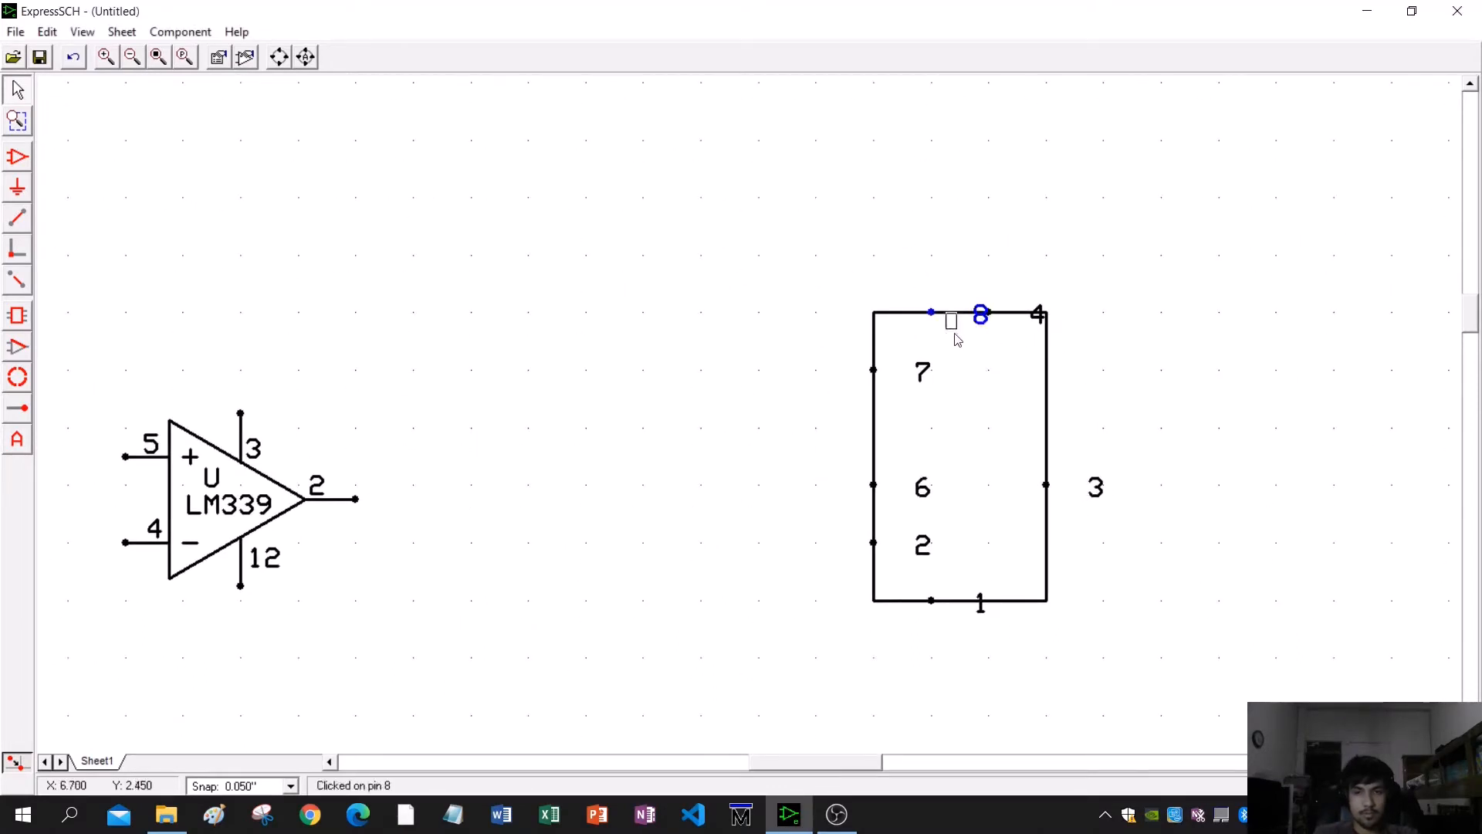
{"action": "left_click_drag", "start_coordinate": [956, 340], "coordinate": [939, 341]}
{"action": "left_click_drag", "start_coordinate": [1040, 318], "coordinate": [998, 346]}
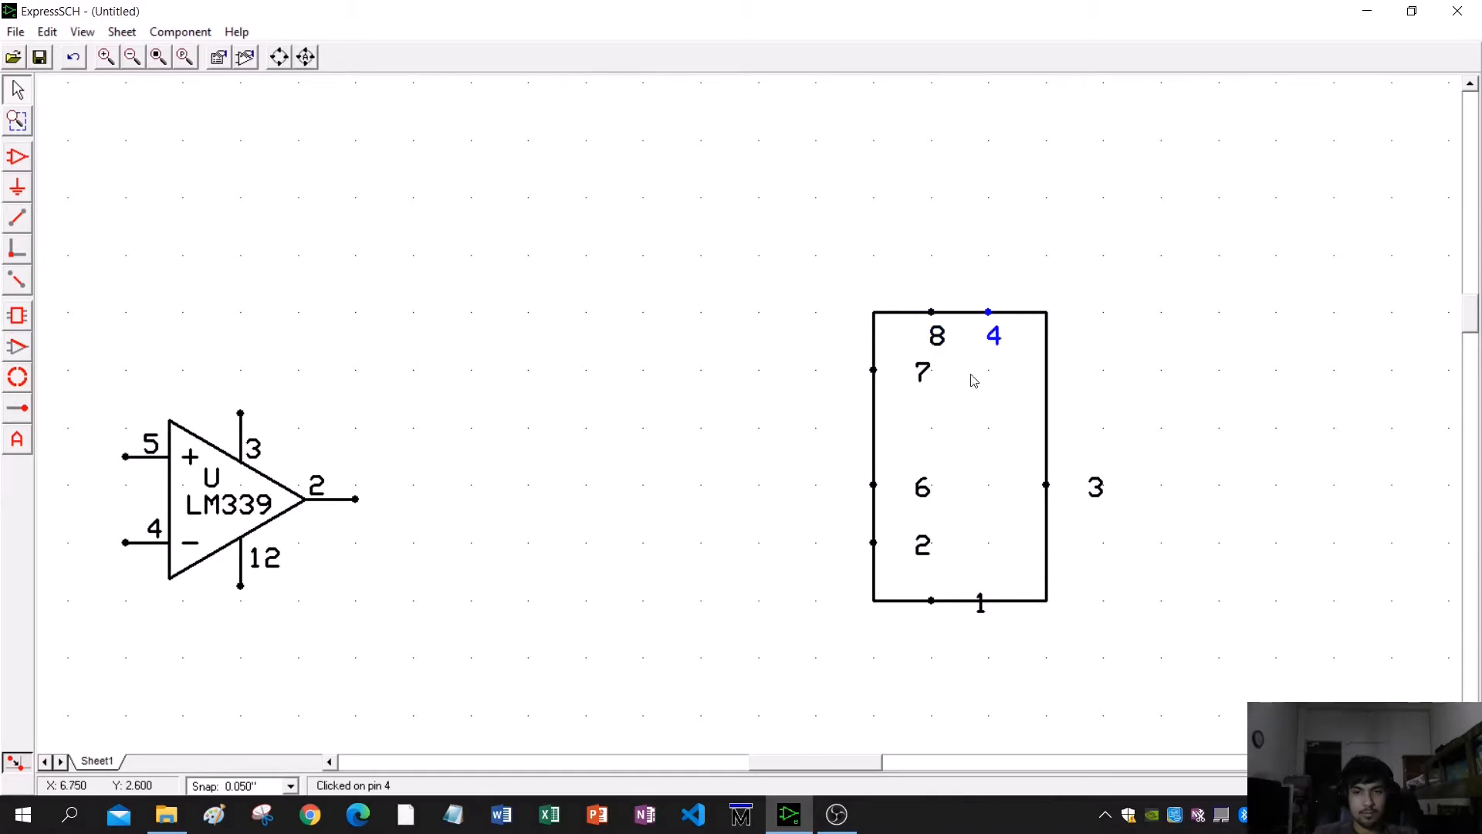
{"action": "left_click_drag", "start_coordinate": [922, 372], "coordinate": [892, 365]}
{"action": "left_click_drag", "start_coordinate": [924, 486], "coordinate": [894, 480]}
{"action": "left_click_drag", "start_coordinate": [923, 542], "coordinate": [893, 535]}
{"action": "left_click_drag", "start_coordinate": [980, 605], "coordinate": [935, 590]}
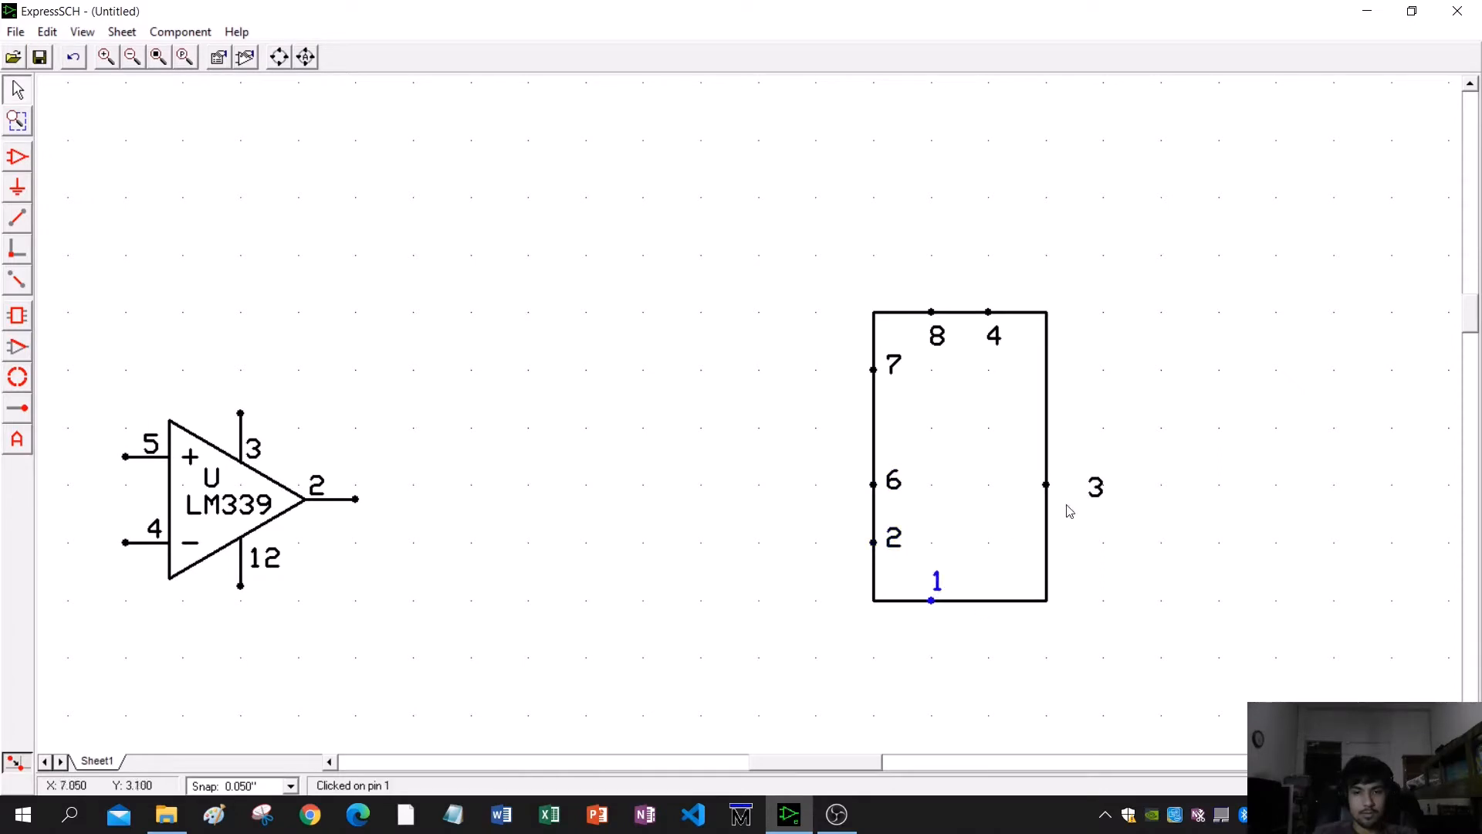
- Move the pin 3 label inside the rectangle, beside and slightly below its pin, keeping the outline in place
{"action": "left_click", "coordinate": [1023, 480]}
{"action": "left_click_drag", "start_coordinate": [1023, 490], "coordinate": [1024, 504]}
{"action": "left_click", "coordinate": [1127, 504]}
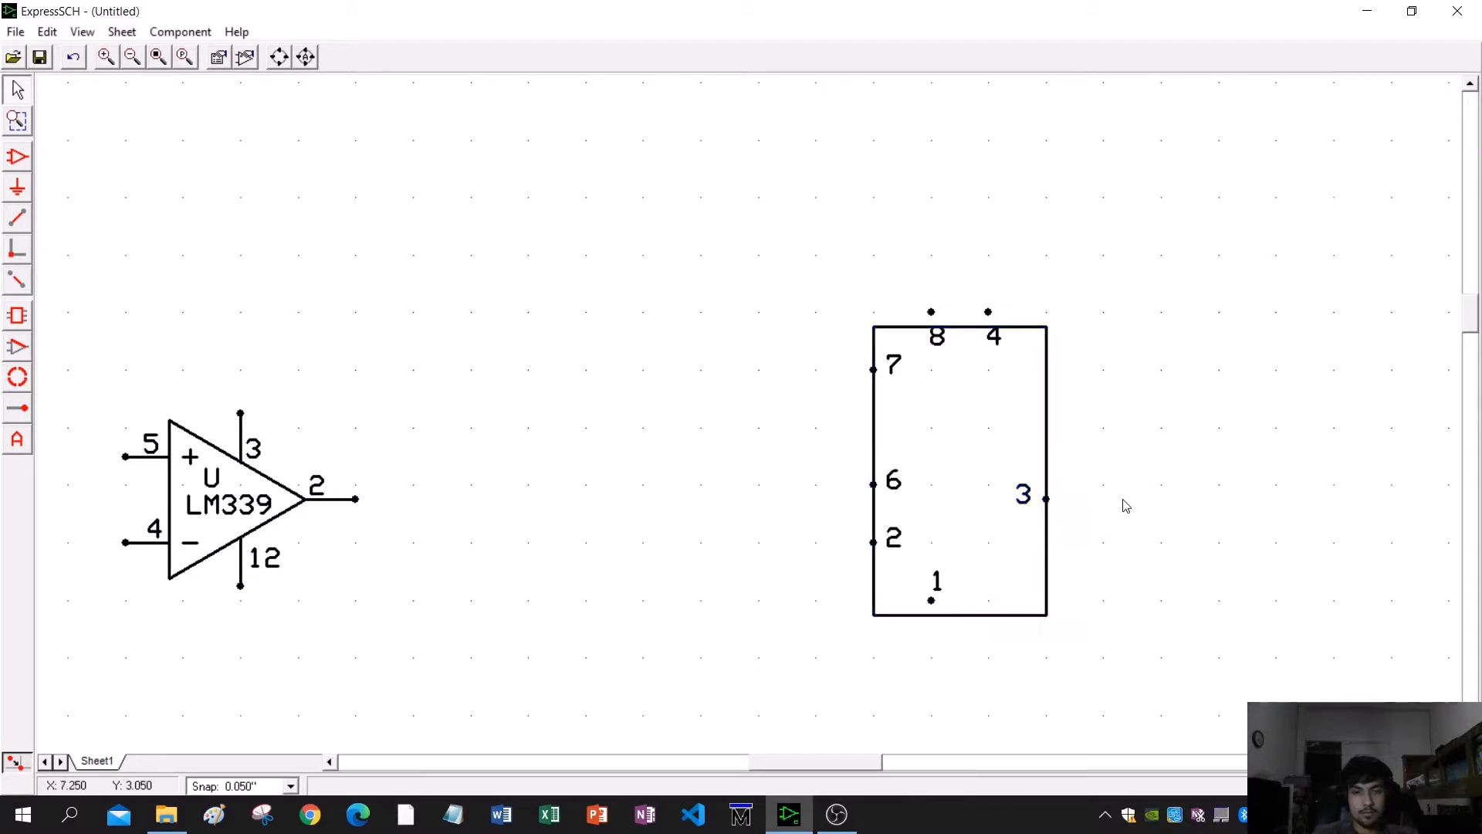
{"action": "left_click", "coordinate": [1025, 496]}
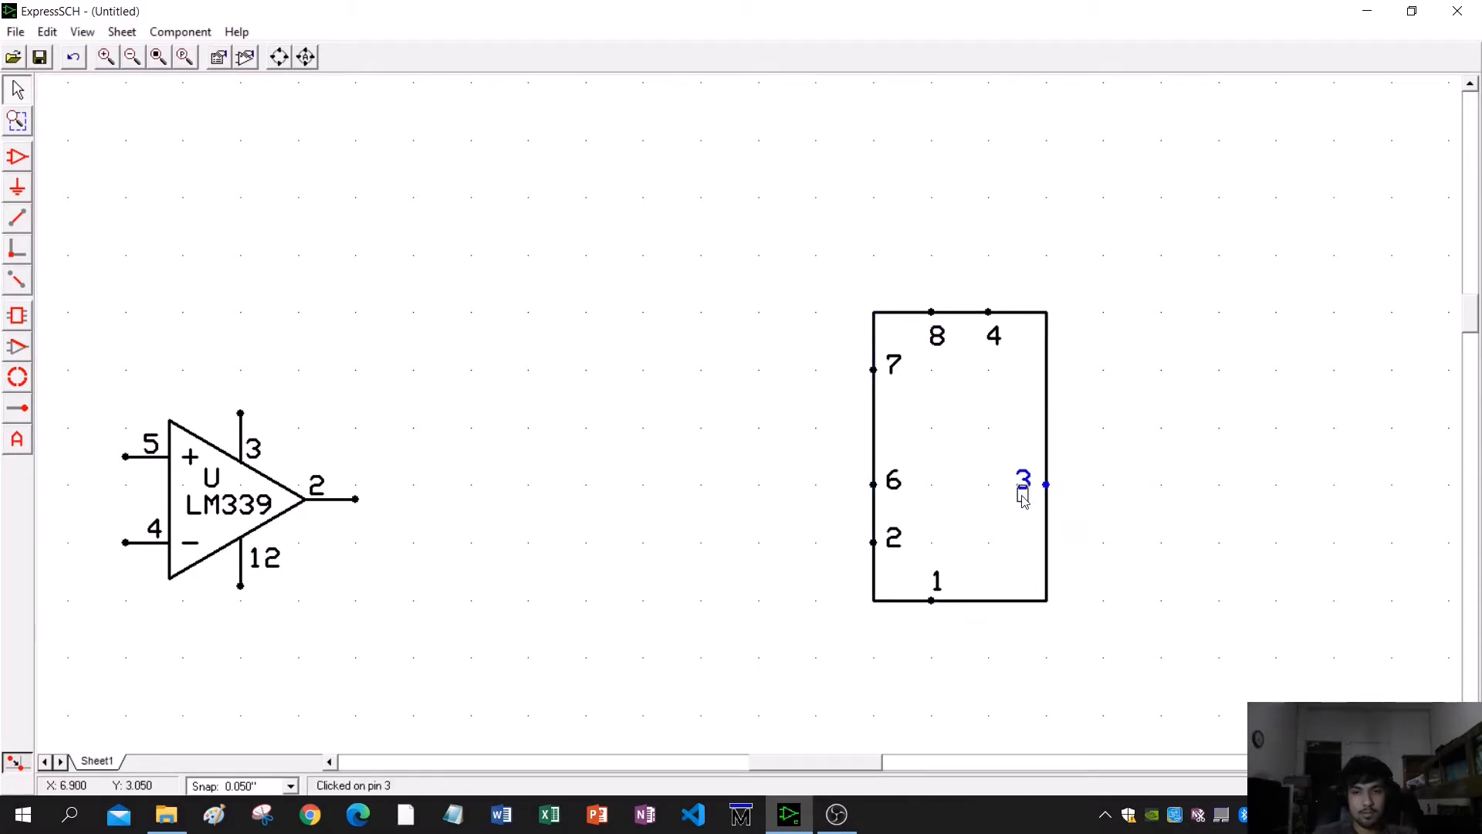
{"action": "left_click", "coordinate": [1274, 511]}
{"action": "left_click", "coordinate": [1026, 508]}
{"action": "left_click", "coordinate": [1294, 480]}
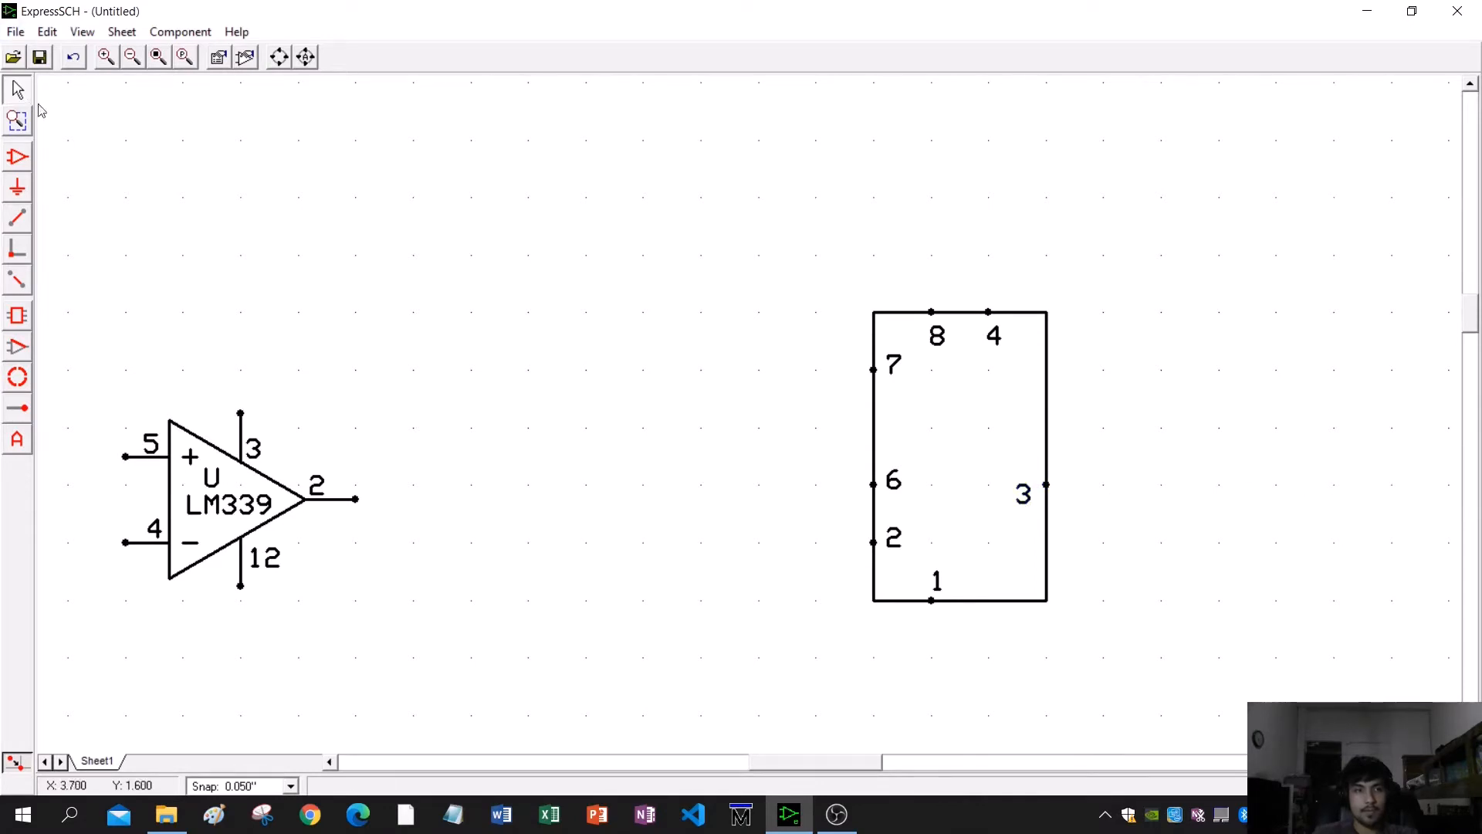
- Group the rectangle and its seven pins into a component with part ID IC3 and part name NE555
{"action": "left_click_drag", "start_coordinate": [823, 269], "coordinate": [1133, 675]}
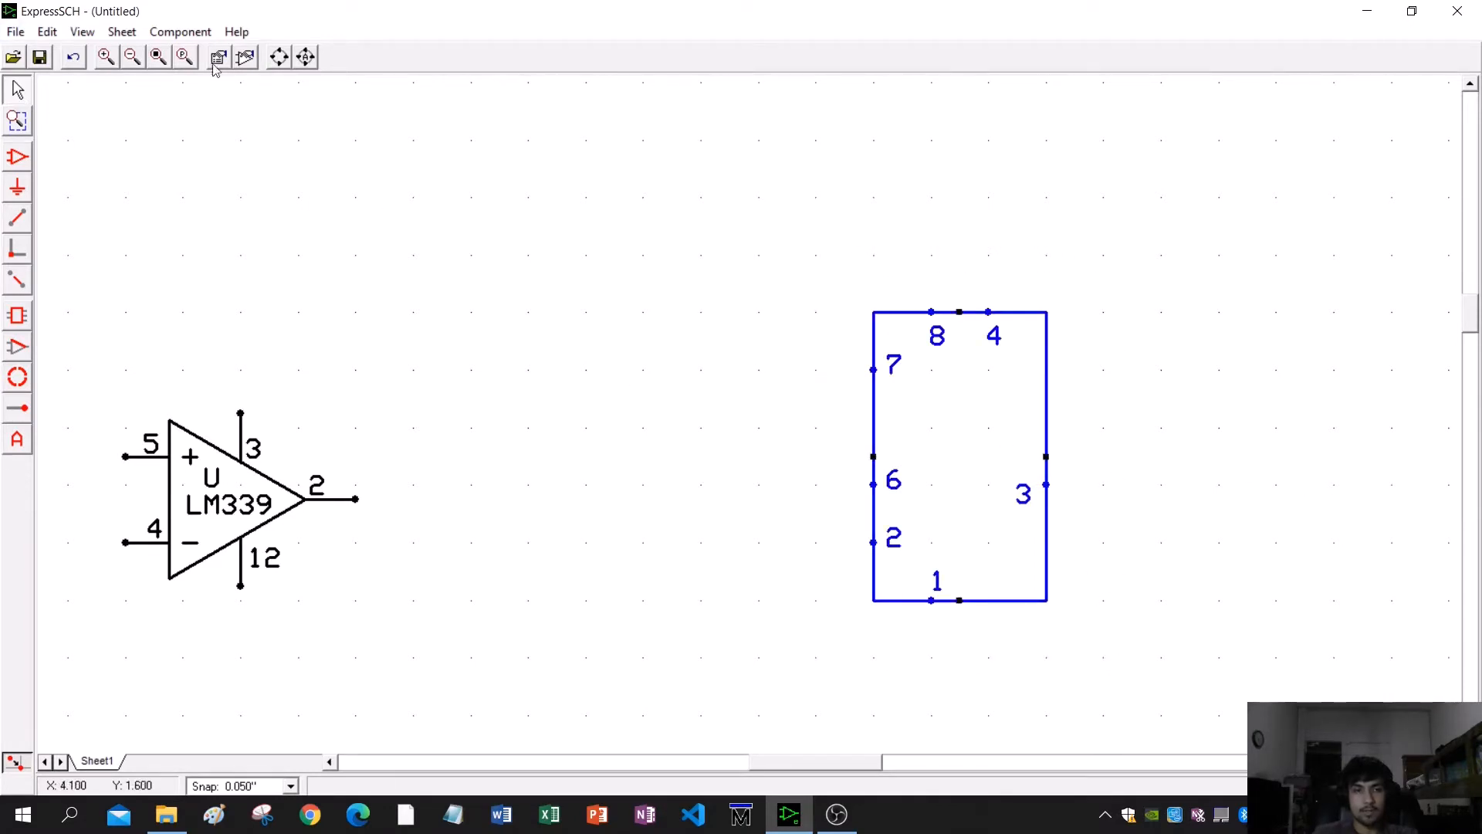
{"action": "left_click", "coordinate": [180, 33]}
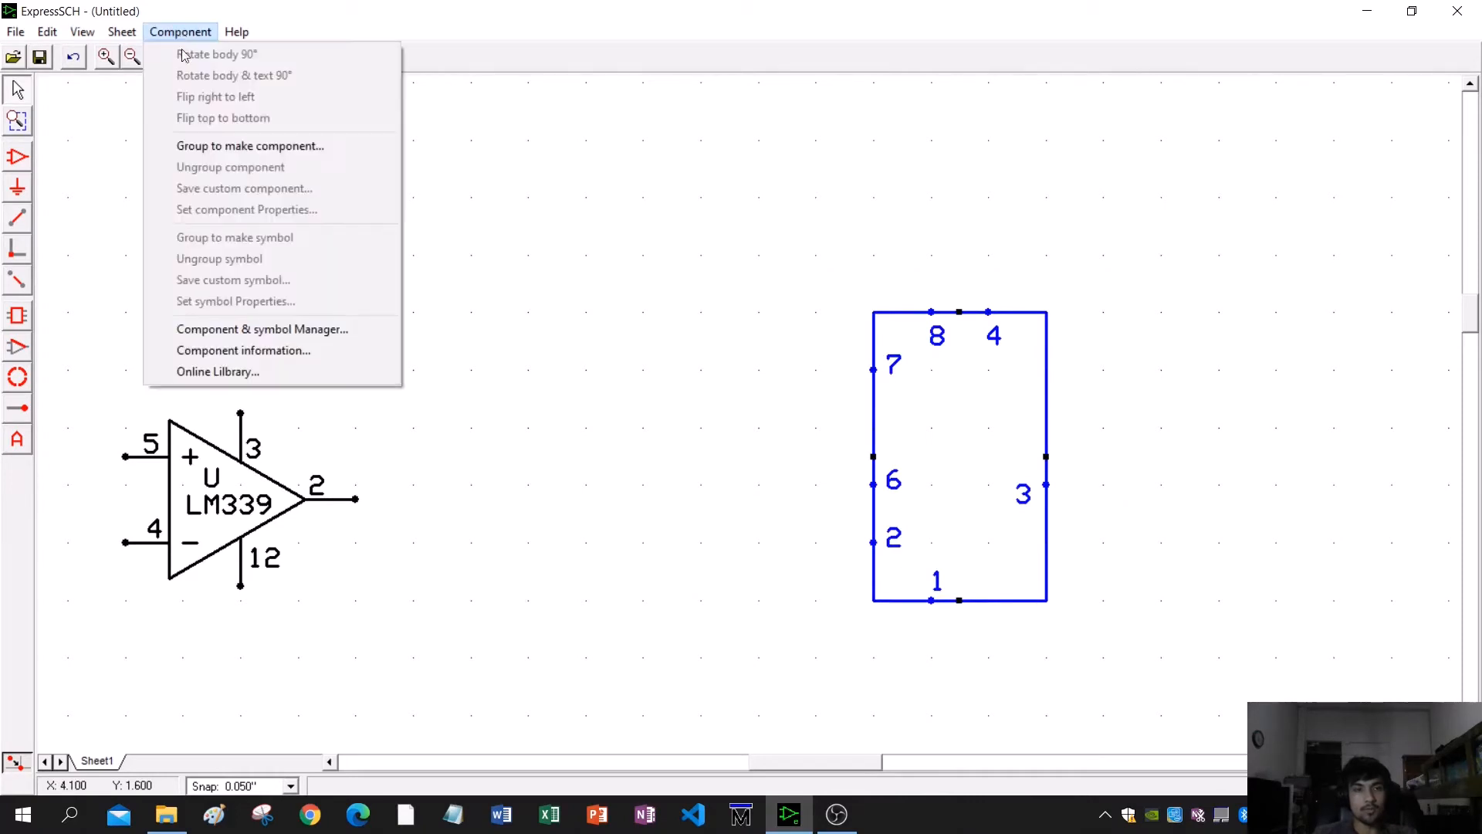
{"action": "left_click", "coordinate": [236, 146]}
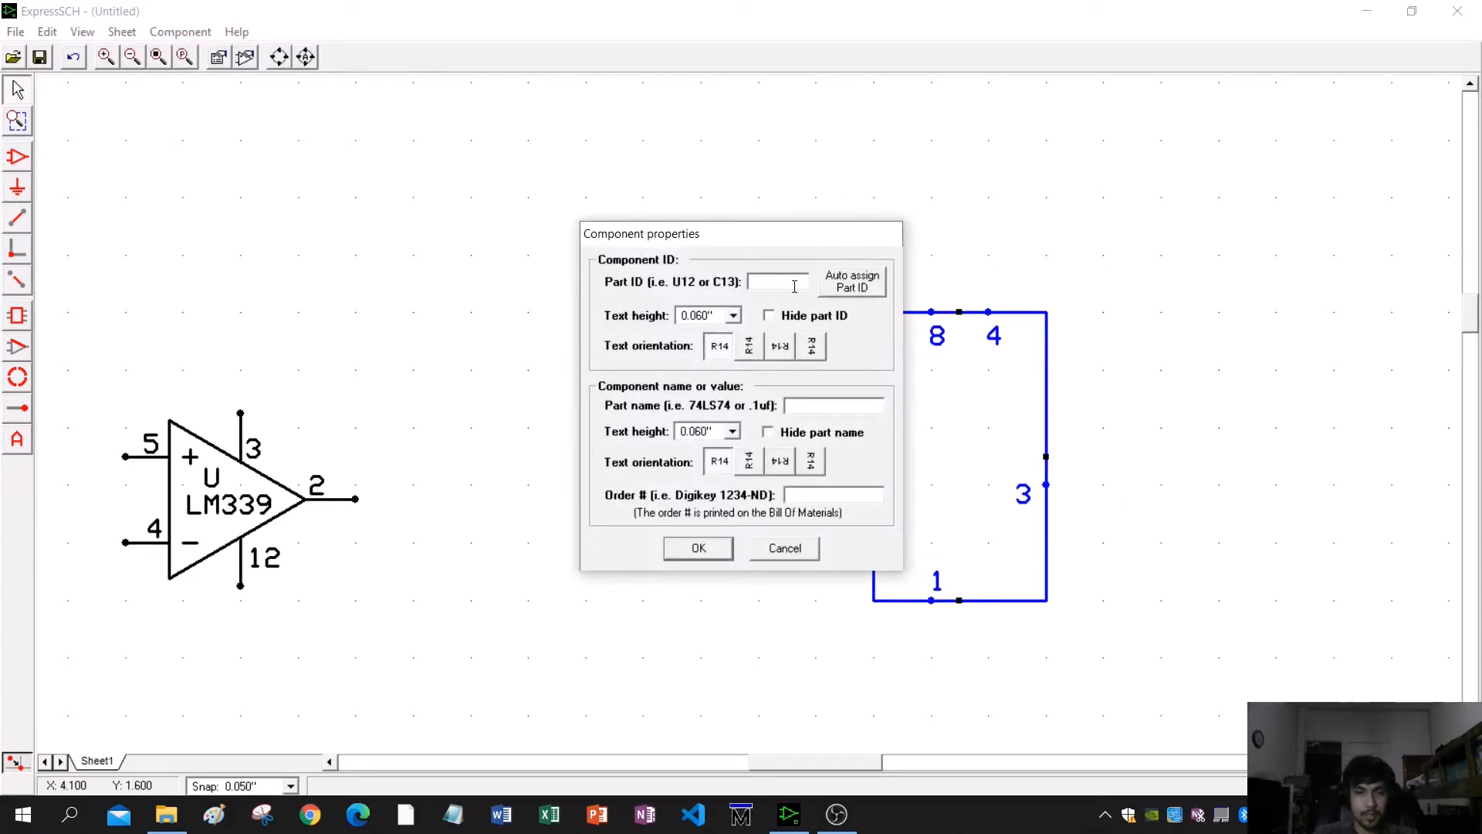
{"action": "type", "text": "IC3"}
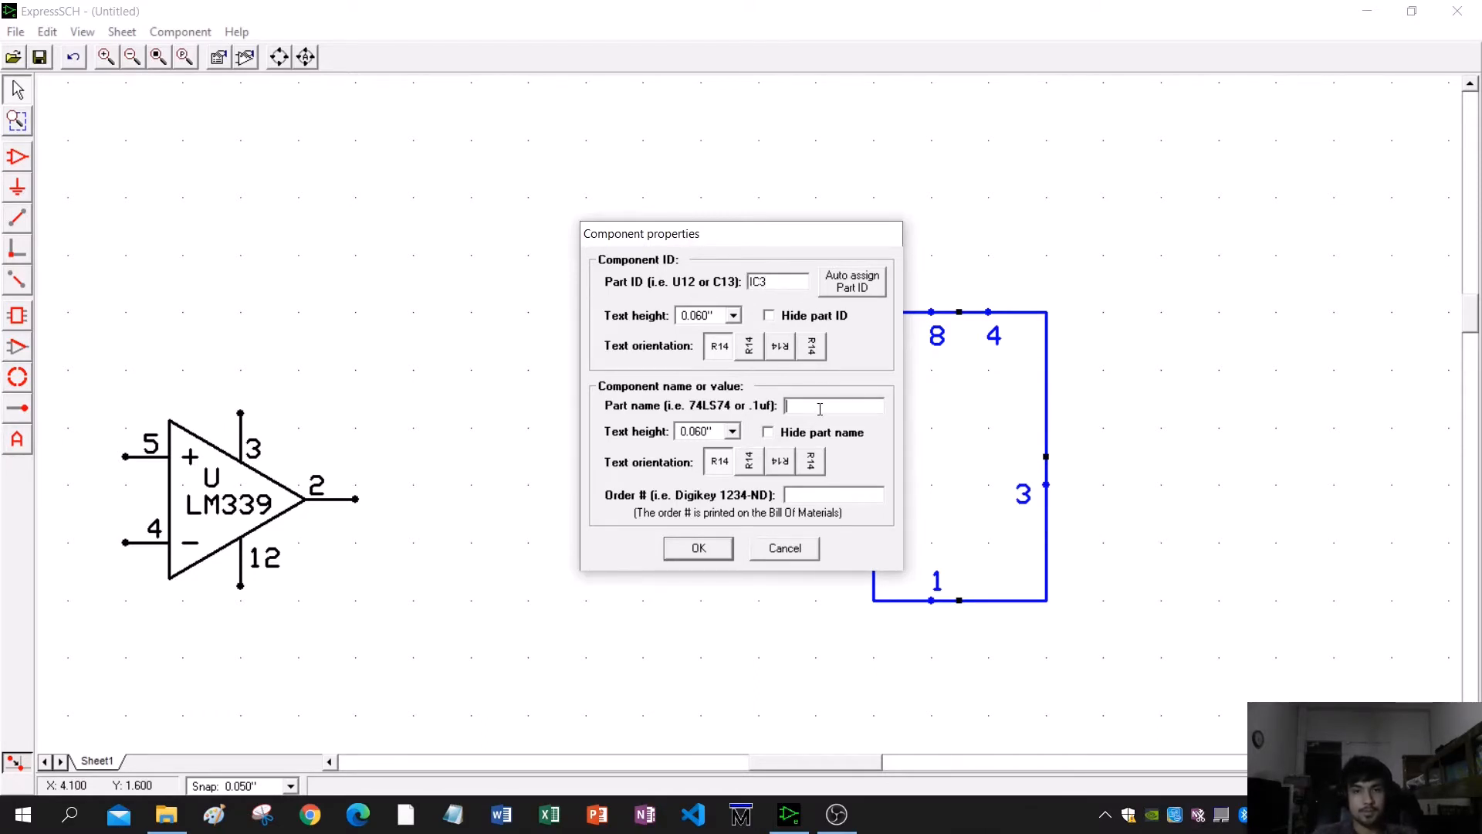
{"action": "type", "text": "NE555"}
{"action": "left_click", "coordinate": [709, 548]}
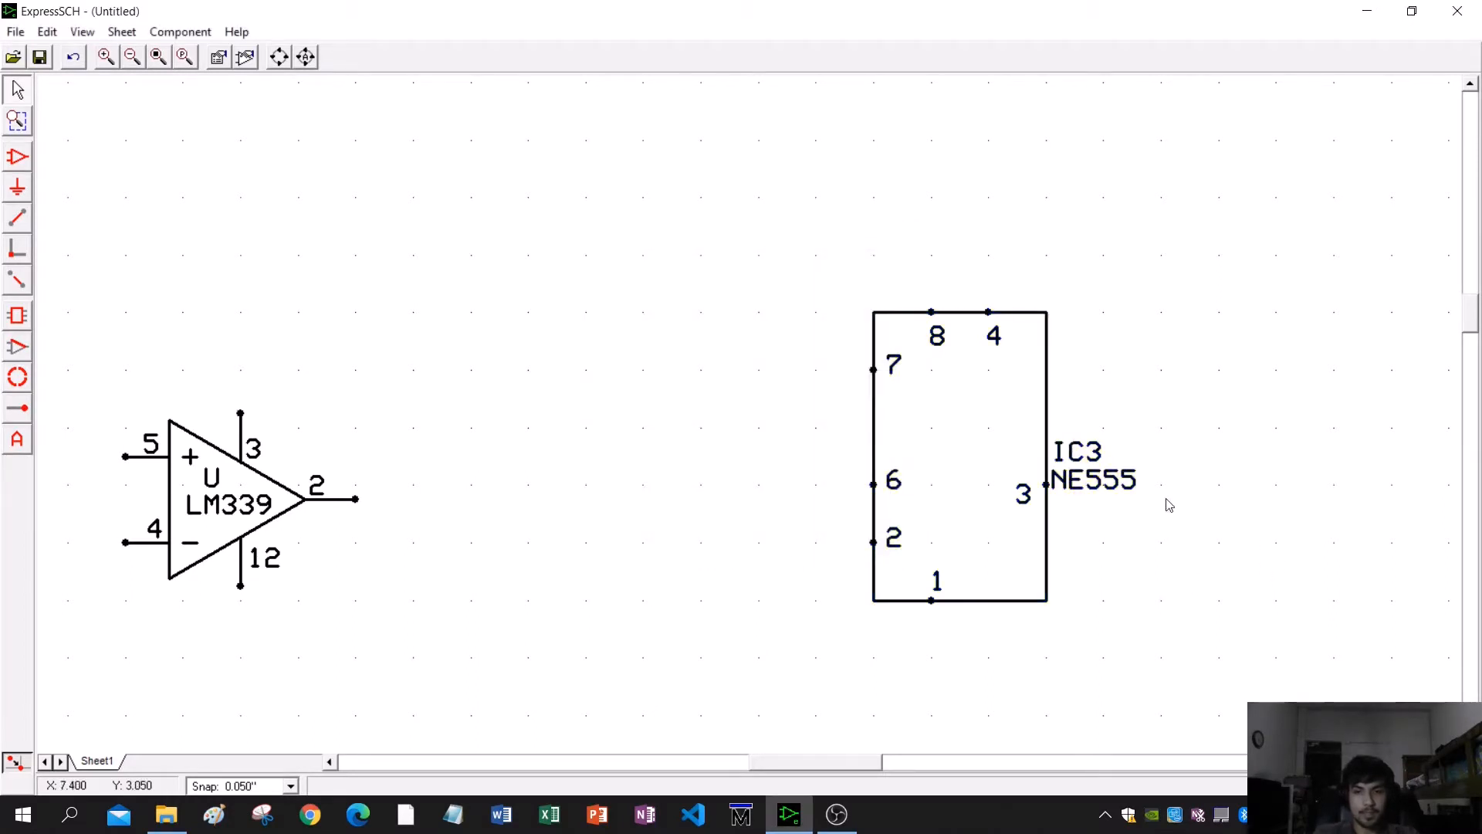
- Move the NE555 part name and the IC3 part ID to the middle of the component, with the ID above the name
{"action": "left_click", "coordinate": [1013, 479]}
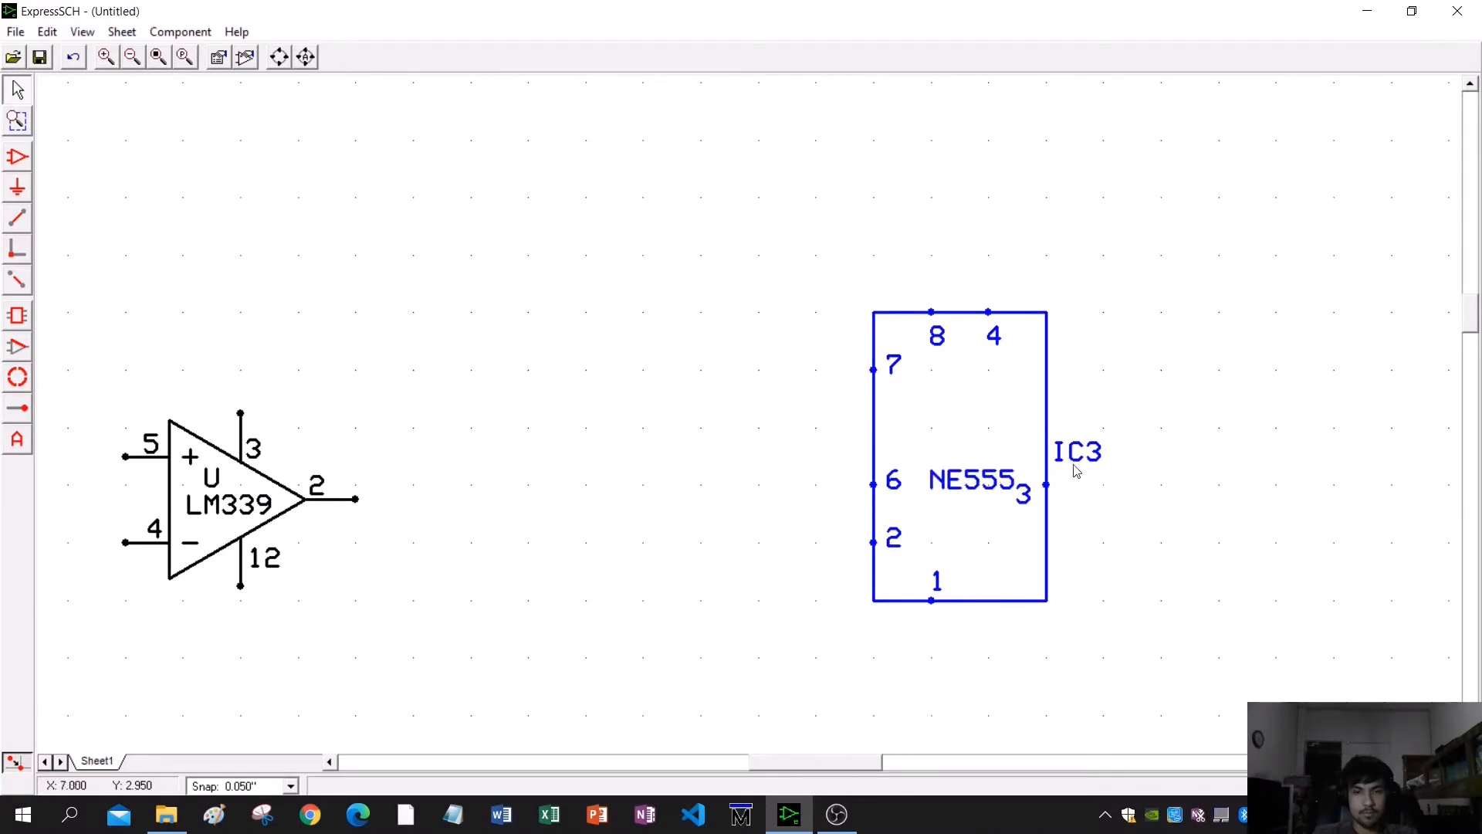
{"action": "left_click", "coordinate": [1114, 464]}
{"action": "left_click", "coordinate": [971, 451]}
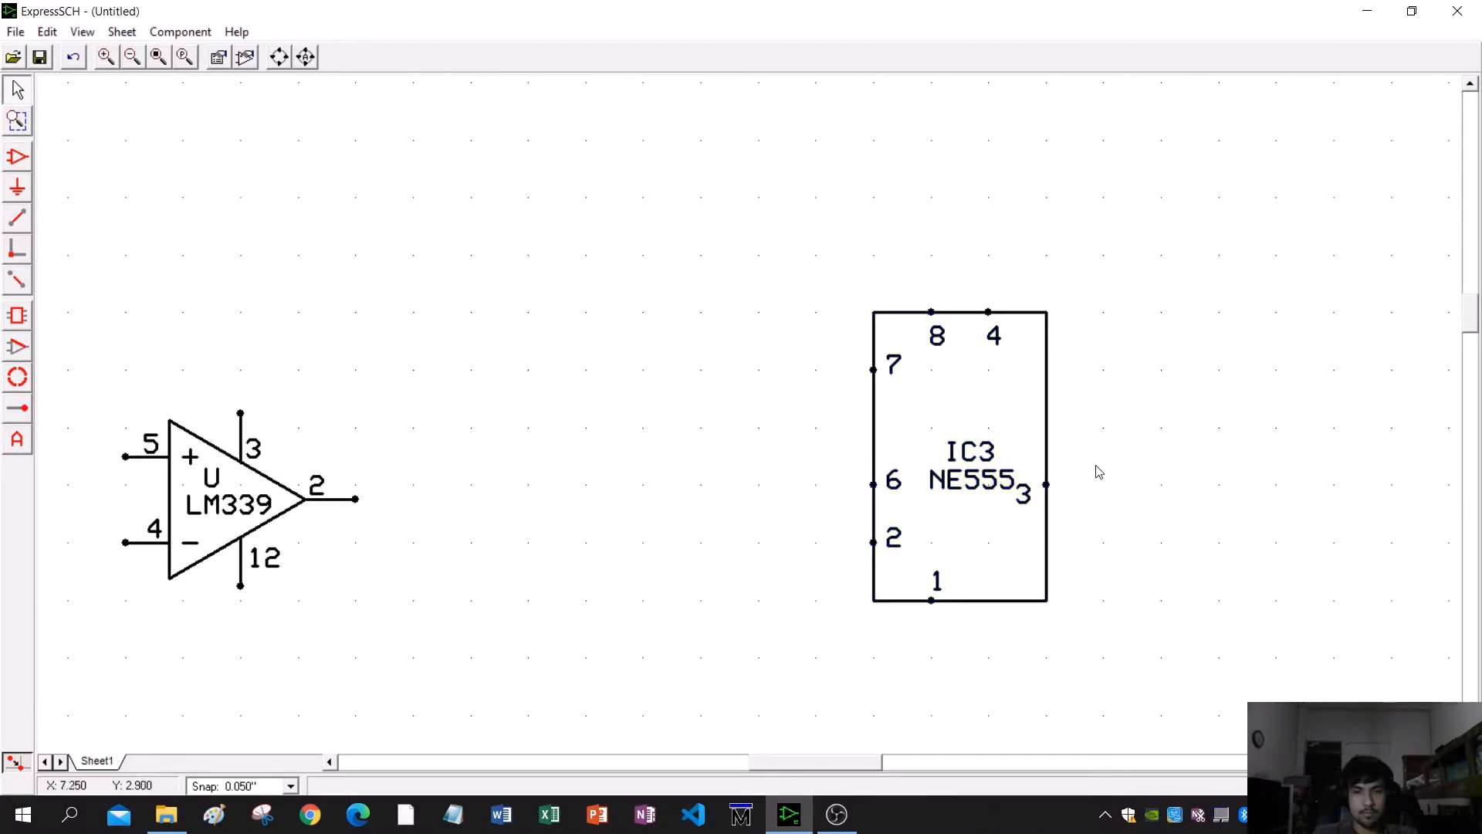
{"action": "left_click", "coordinate": [973, 454]}
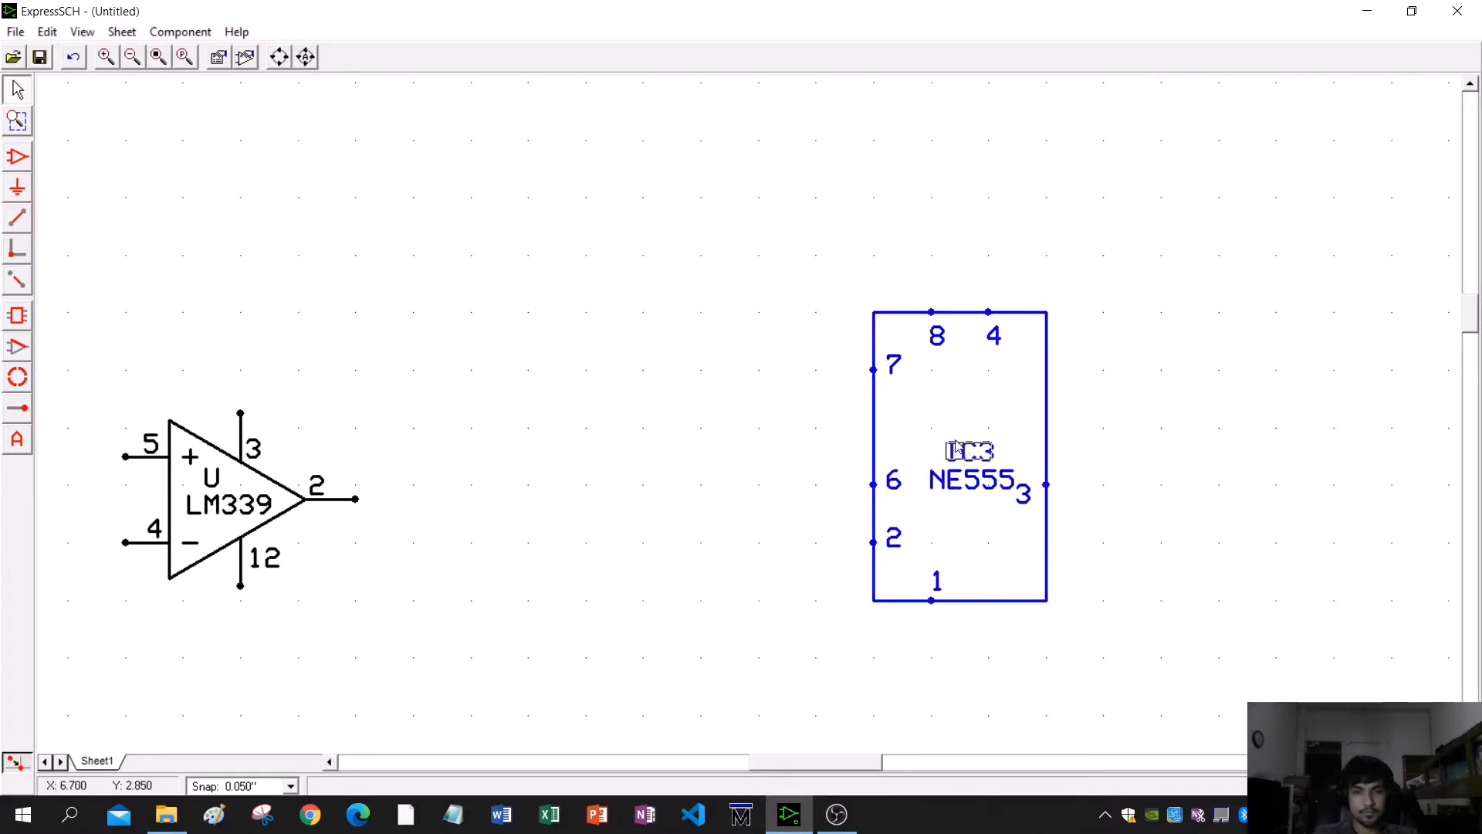
- Shift the NE555 part name and IC3 part ID slightly left within the component, keeping the ID centred above the name
{"action": "left_click_drag", "start_coordinate": [952, 440], "coordinate": [962, 469]}
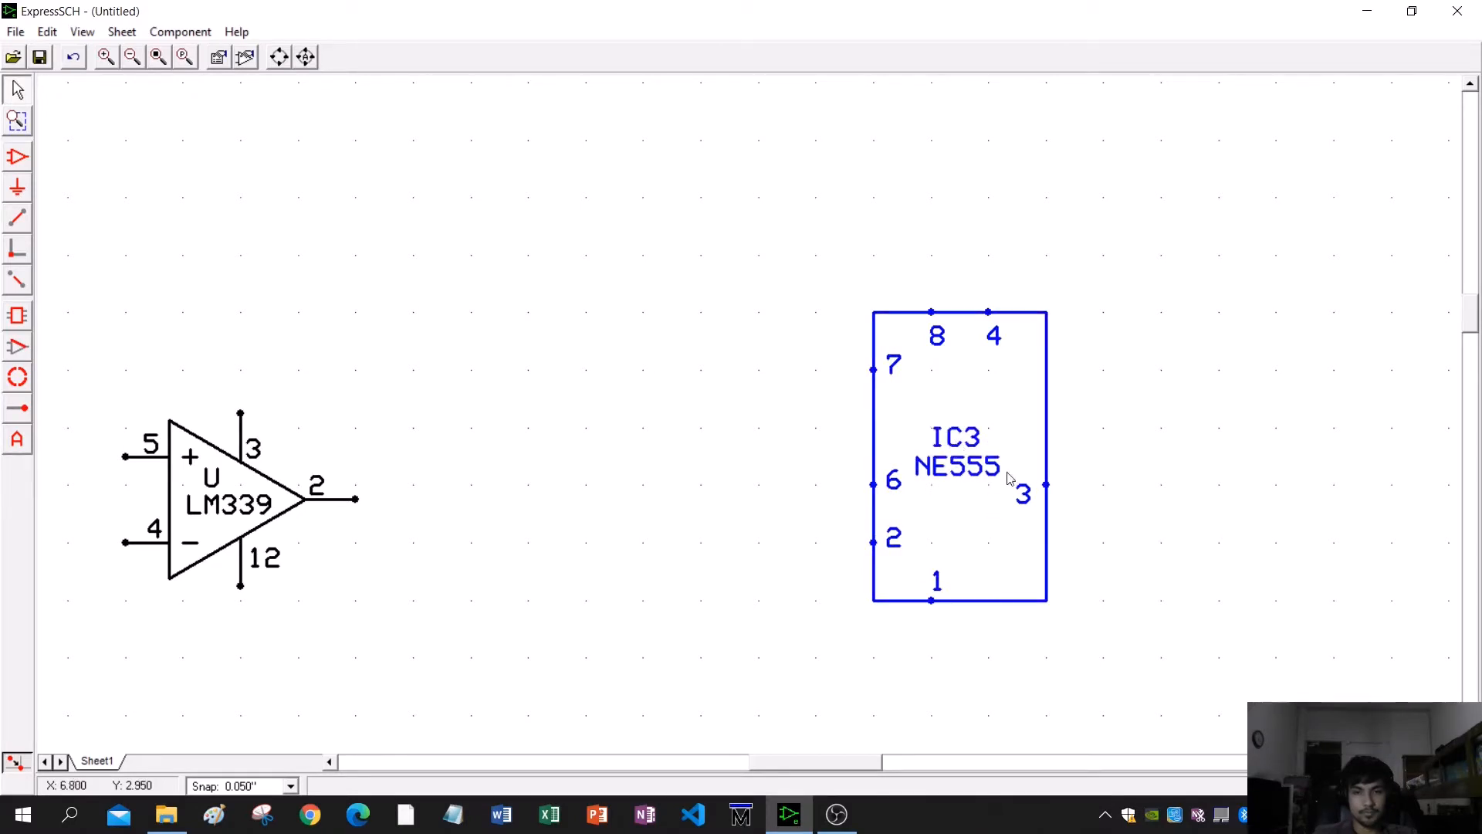
{"action": "left_click", "coordinate": [1224, 450]}
- Set the part ID of the LM7805 regulator to IC1
{"action": "scroll", "coordinate": [656, 438], "scroll_direction": "down", "scroll_amount": 1}
{"action": "middle_click_drag", "start_coordinate": [727, 446], "coordinate": [1088, 486]}
{"action": "scroll", "coordinate": [486, 467], "scroll_direction": "down", "scroll_amount": 1}
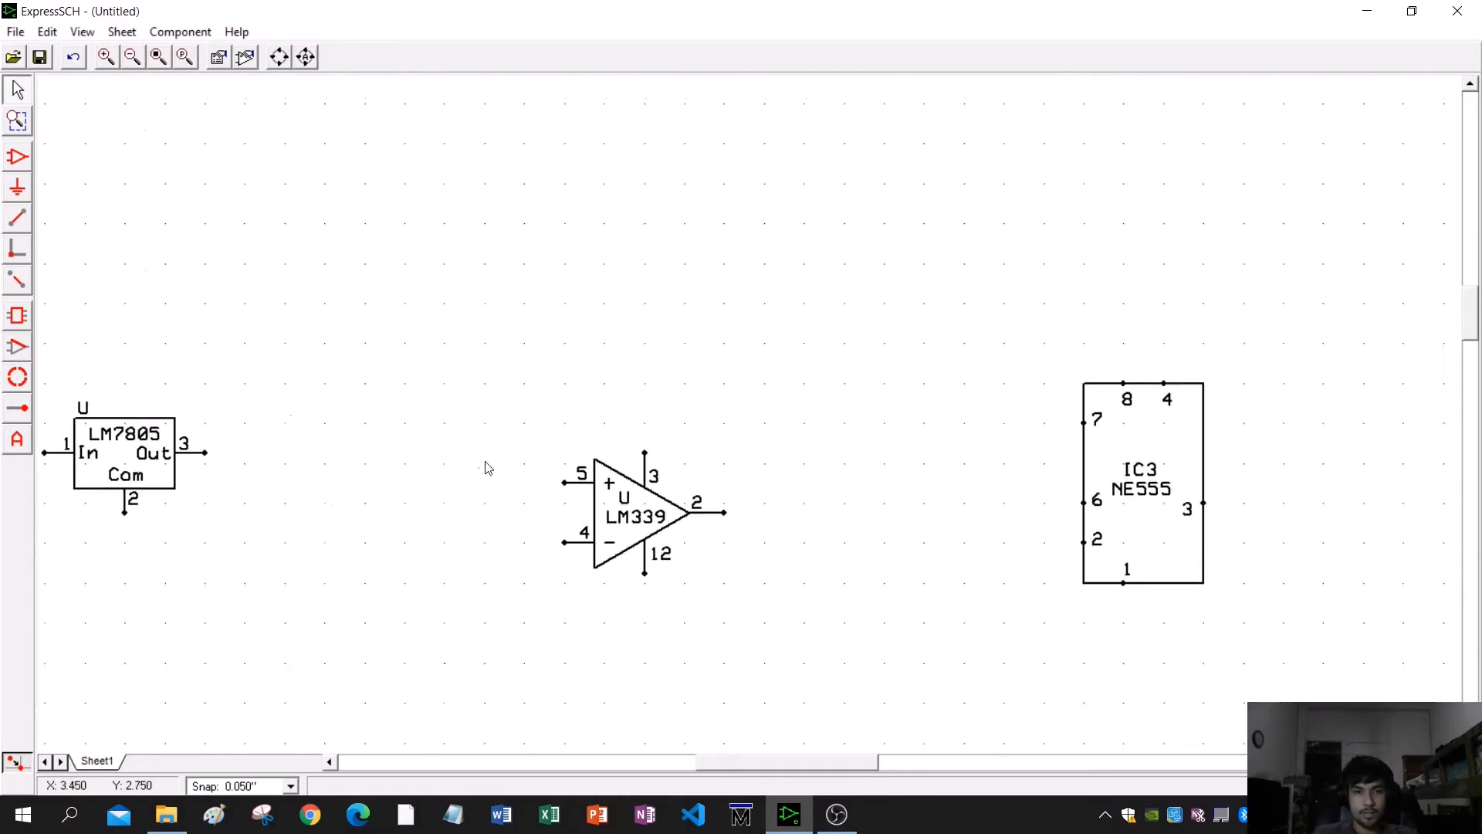
{"action": "middle_click_drag", "start_coordinate": [486, 466], "coordinate": [653, 452]}
{"action": "double_click", "coordinate": [280, 398]}
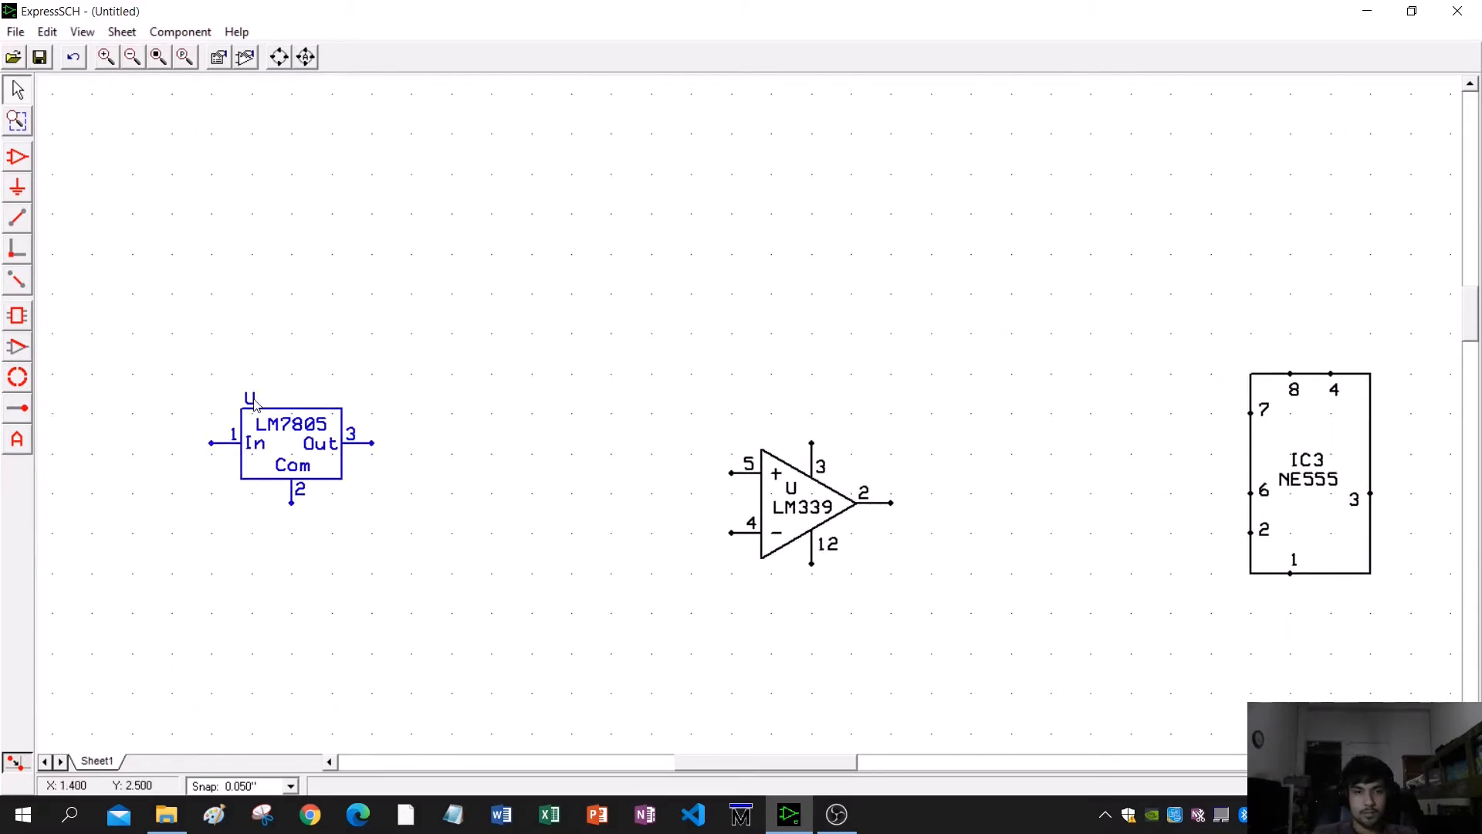
{"action": "left_click_drag", "start_coordinate": [774, 283], "coordinate": [660, 288]}
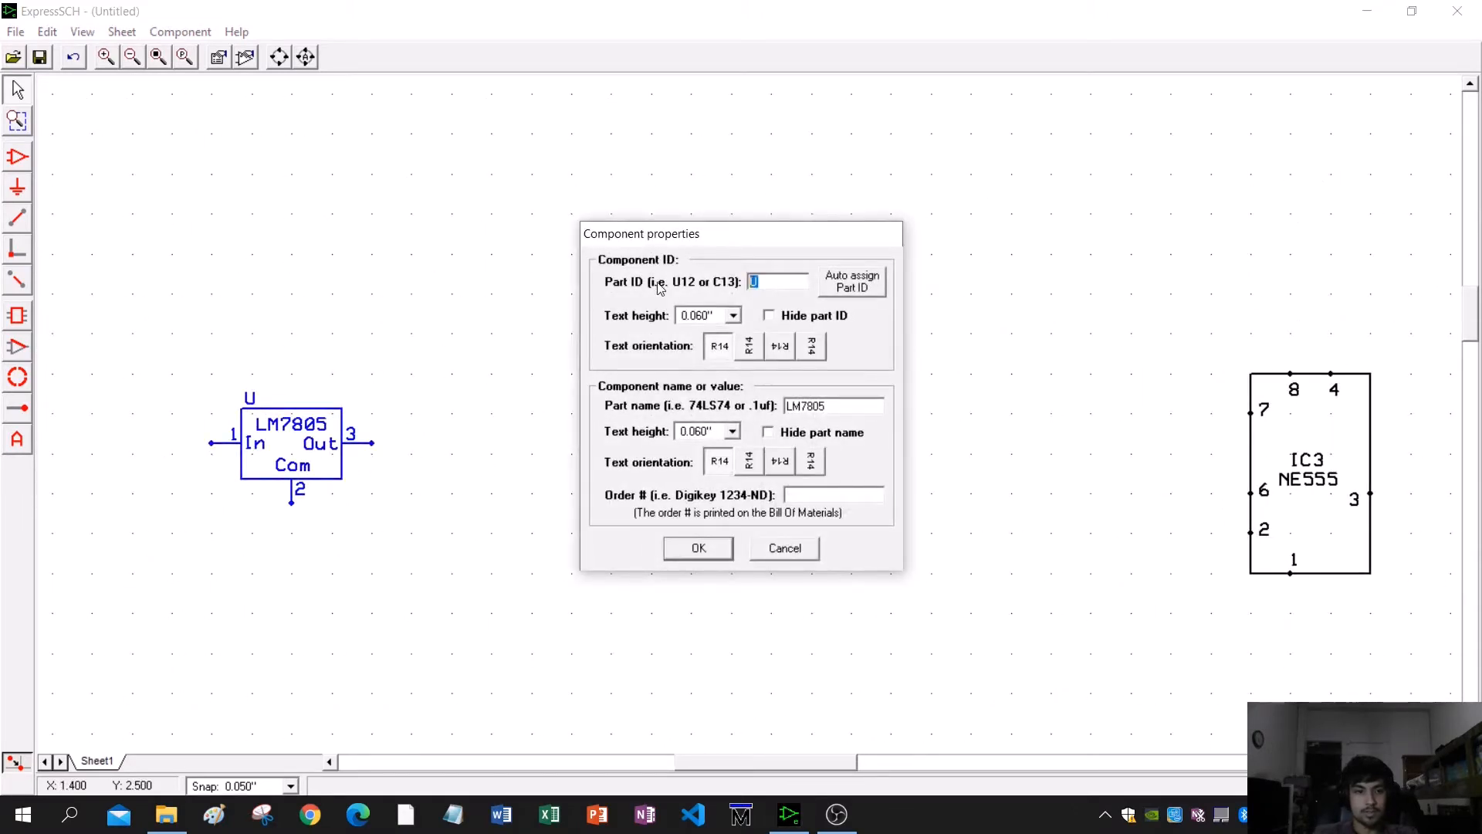
{"action": "type", "text": "IC1"}
{"action": "left_click", "coordinate": [698, 547]}
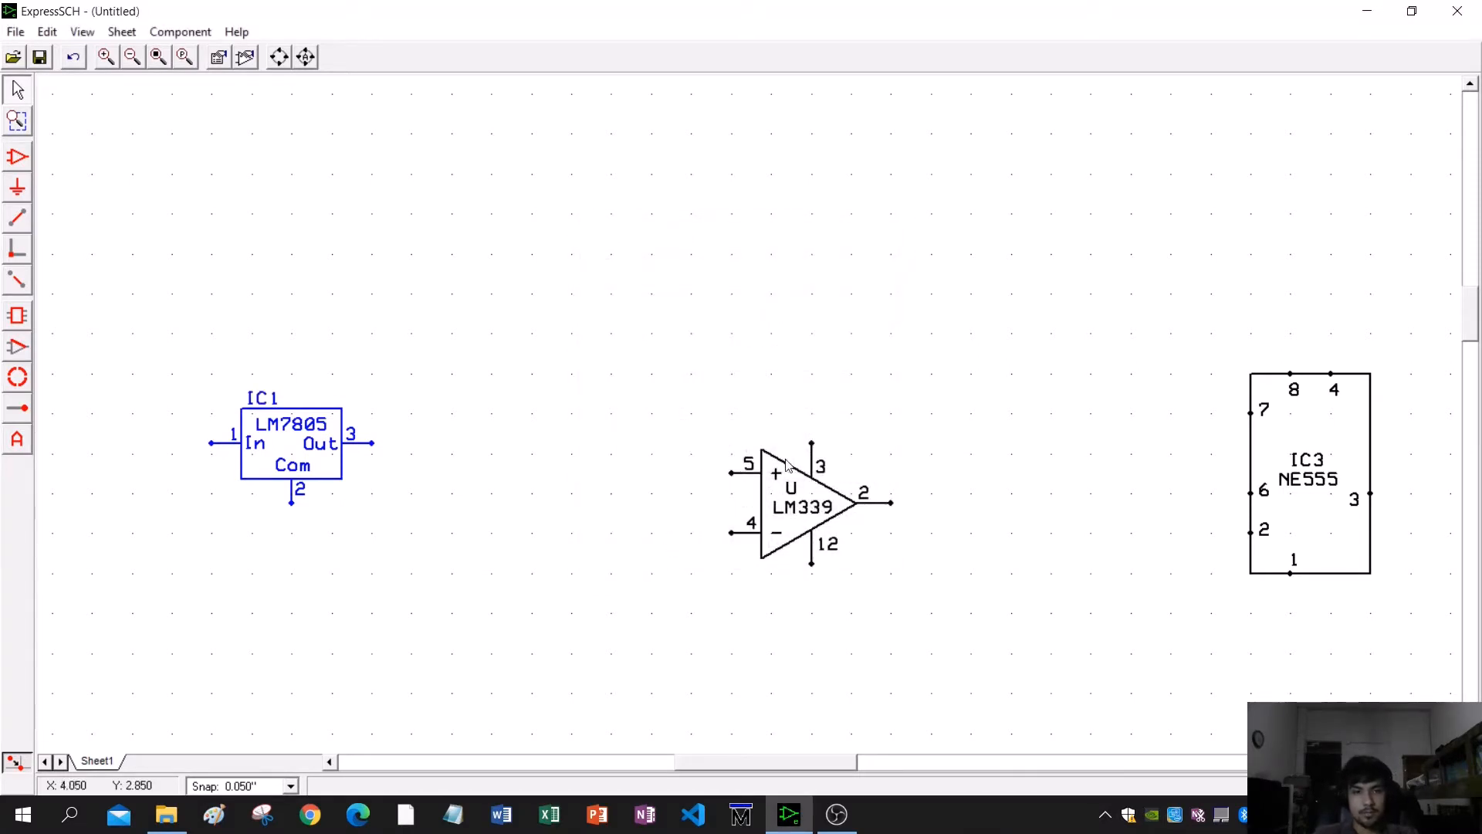
- Set the part ID of the LM339 comparator to IC2
{"action": "double_click", "coordinate": [789, 463]}
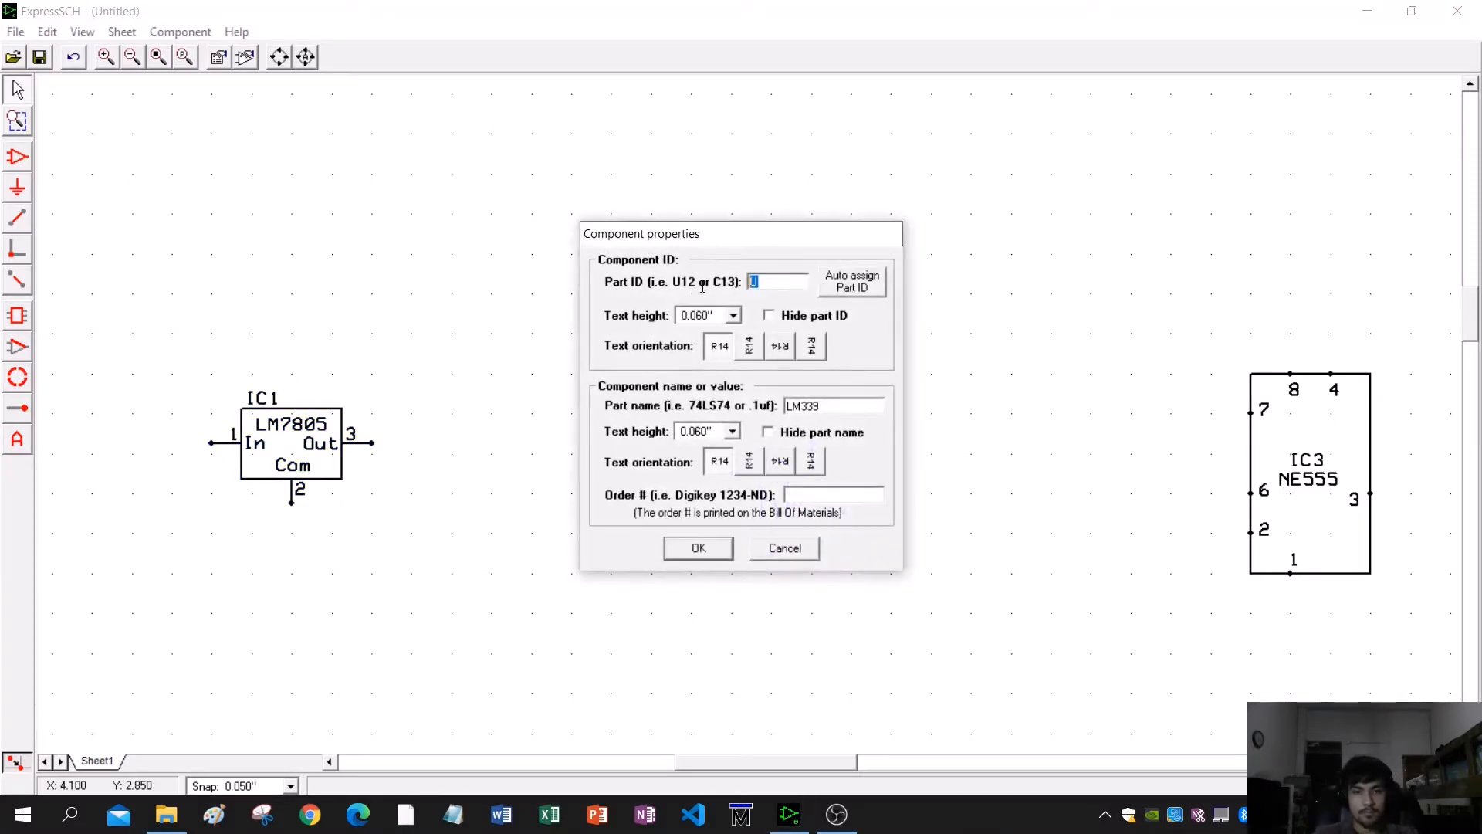
{"action": "key", "text": "Caps_Lock"}
{"action": "type", "text": "i"}
{"action": "key", "text": "BackSpace"}
{"action": "key", "text": "BackSpace"}
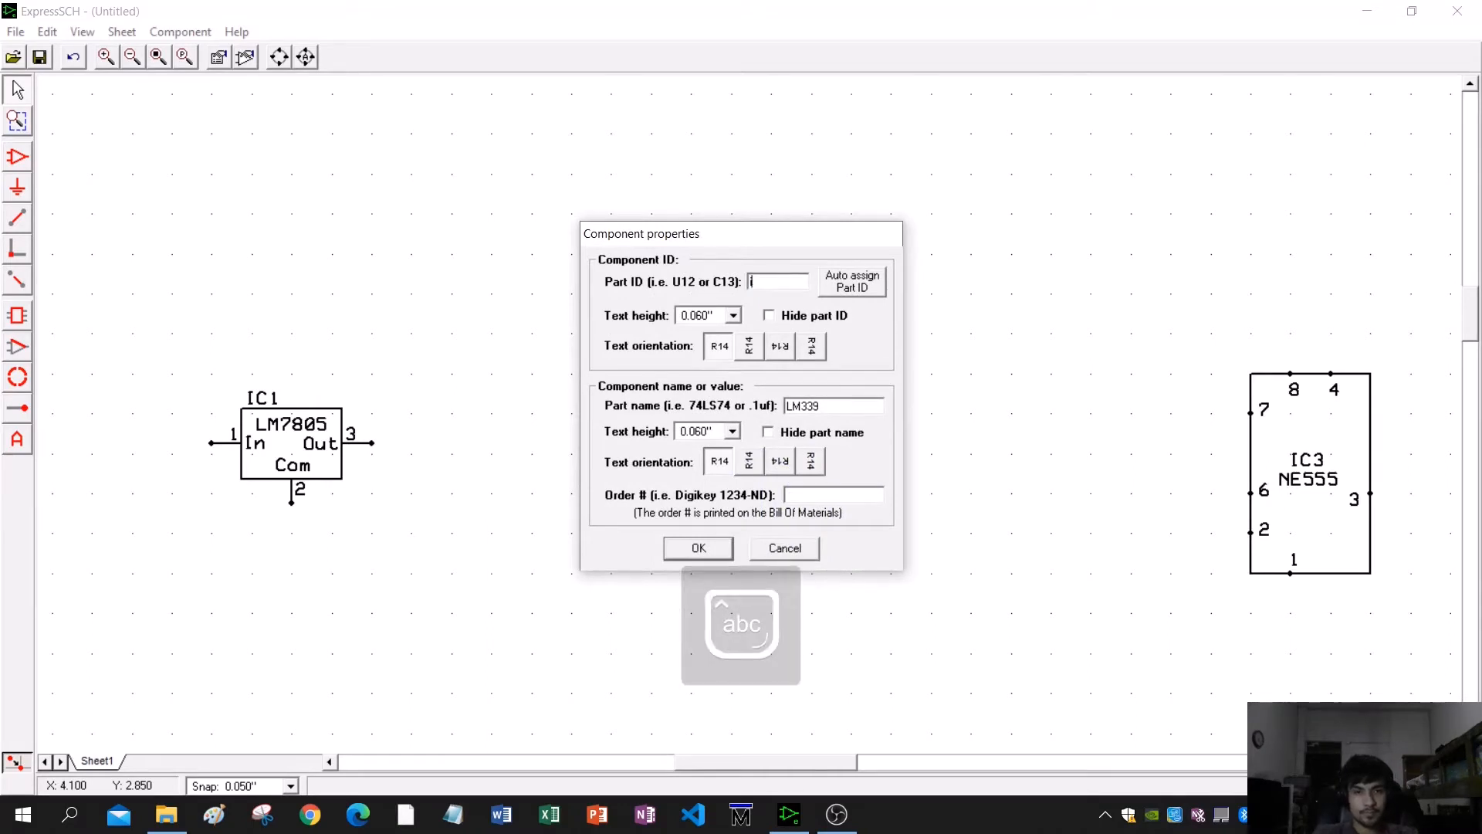
{"action": "key", "text": "Caps_Lock"}
{"action": "type", "text": "IC2"}
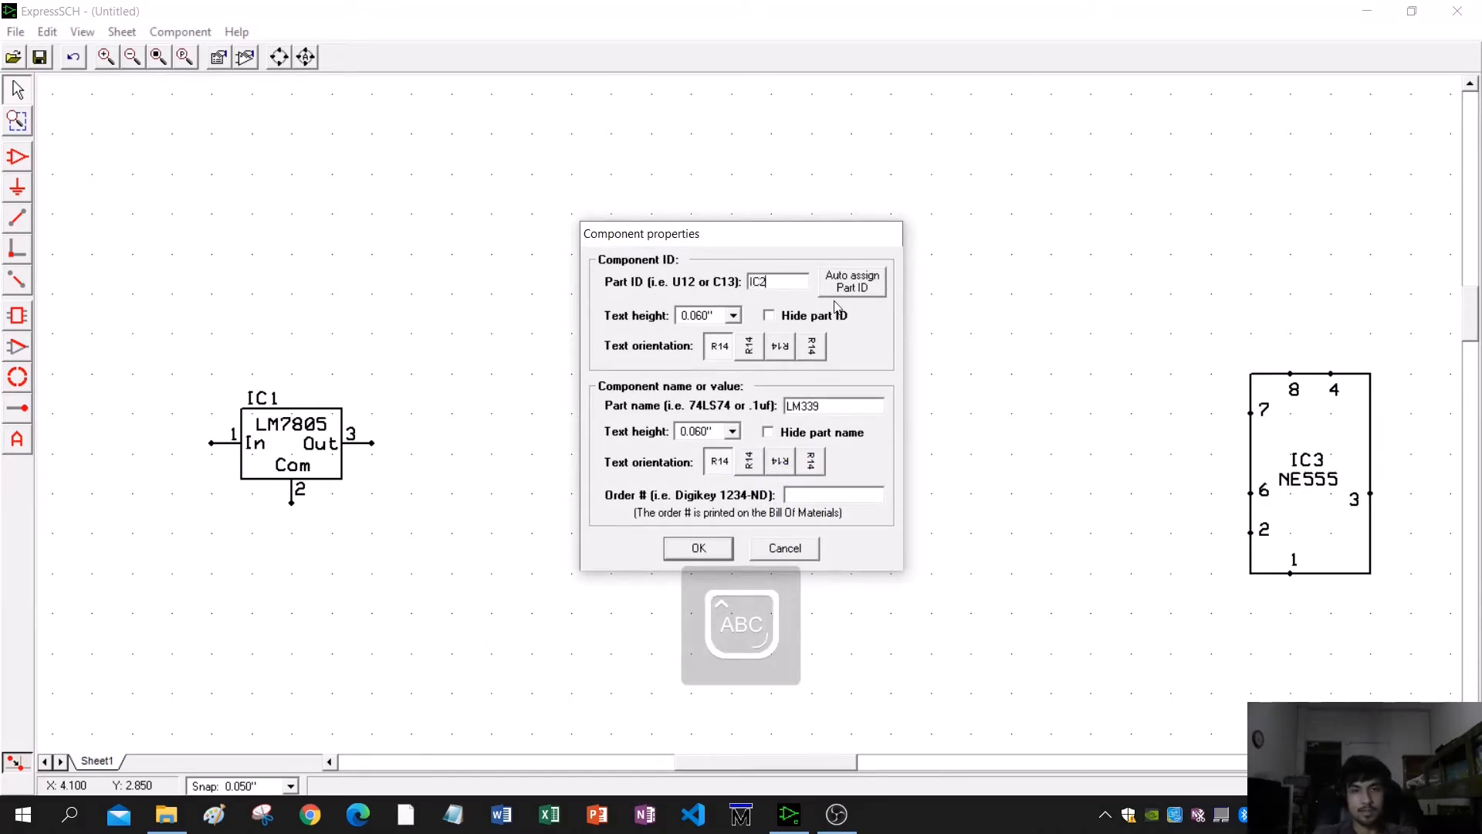
{"action": "left_click", "coordinate": [699, 548]}
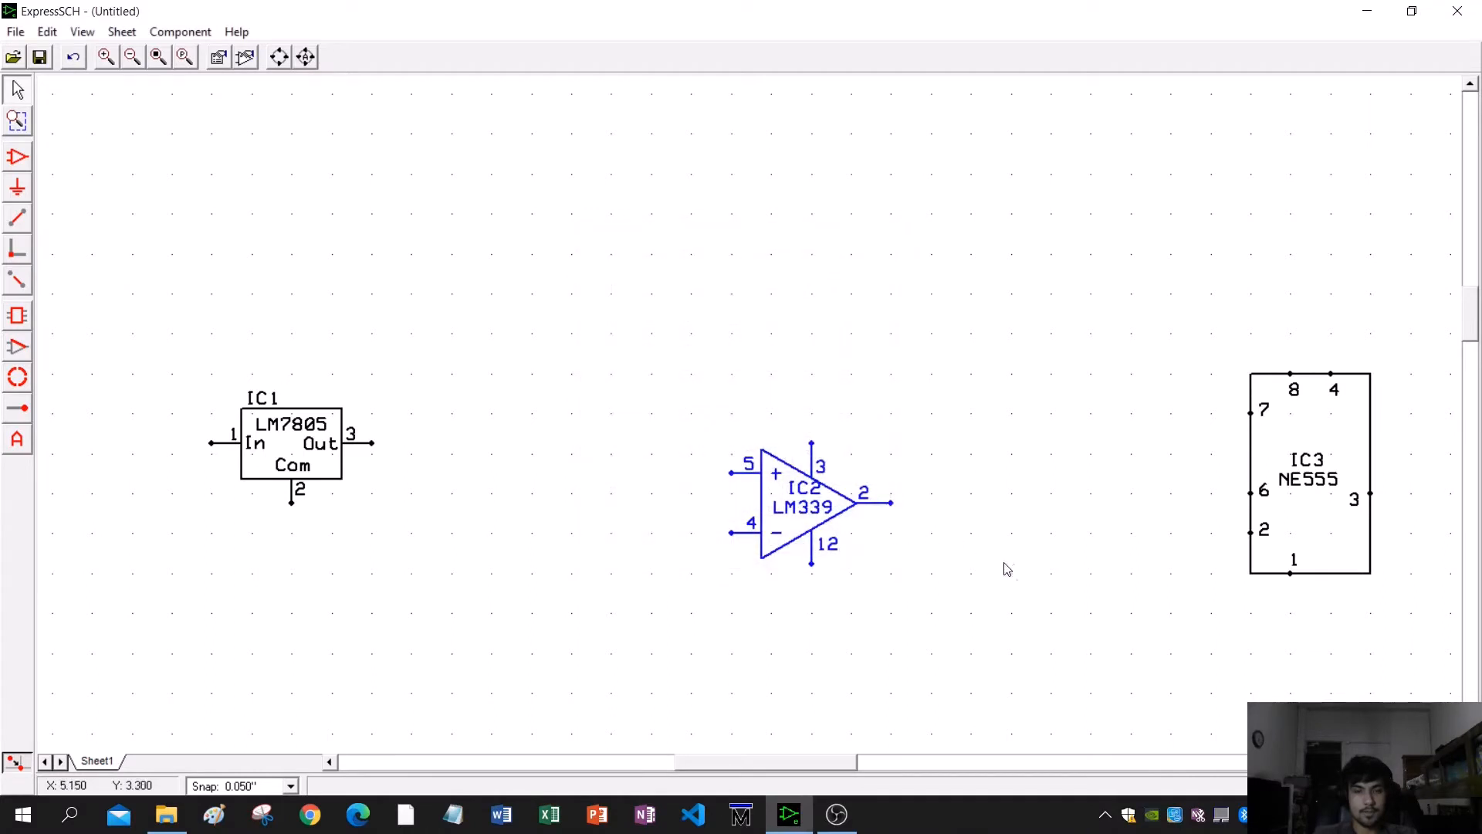
- Nudge the IC2 part ID slightly left inside the comparator triangle
{"action": "left_click", "coordinate": [1013, 587]}
{"action": "left_click", "coordinate": [785, 493]}
{"action": "left_click_drag", "start_coordinate": [795, 489], "coordinate": [788, 491]}
{"action": "left_click", "coordinate": [989, 453]}
- Place two polarized capacitors, one below and left of the LM7805 and one beside the NE555's lower left corner
{"action": "middle_click_drag", "start_coordinate": [975, 566], "coordinate": [824, 521]}
{"action": "scroll", "coordinate": [895, 540], "scroll_direction": "down", "scroll_amount": 1}
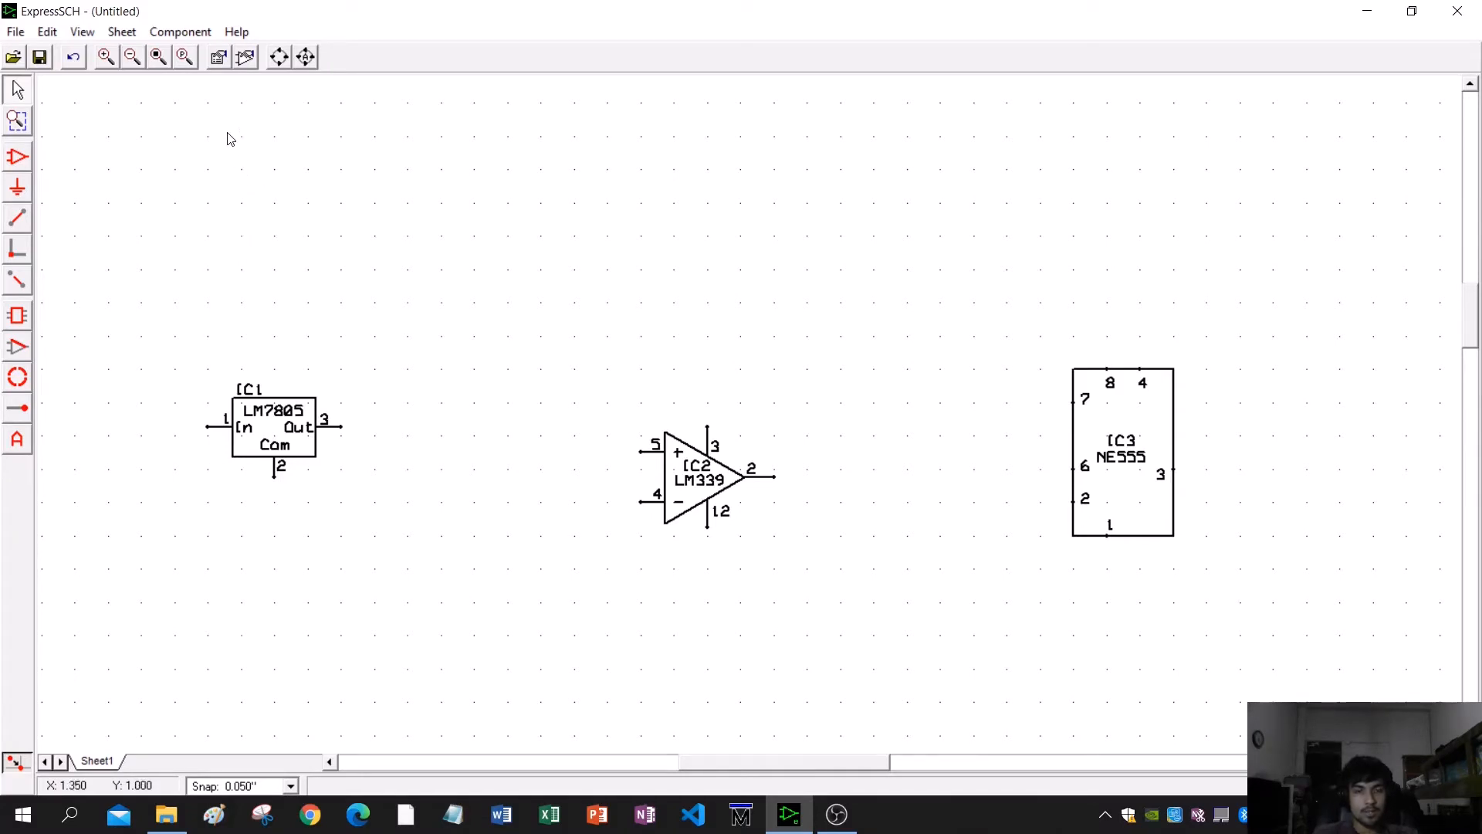
{"action": "left_click", "coordinate": [18, 158]}
{"action": "left_click", "coordinate": [881, 59]}
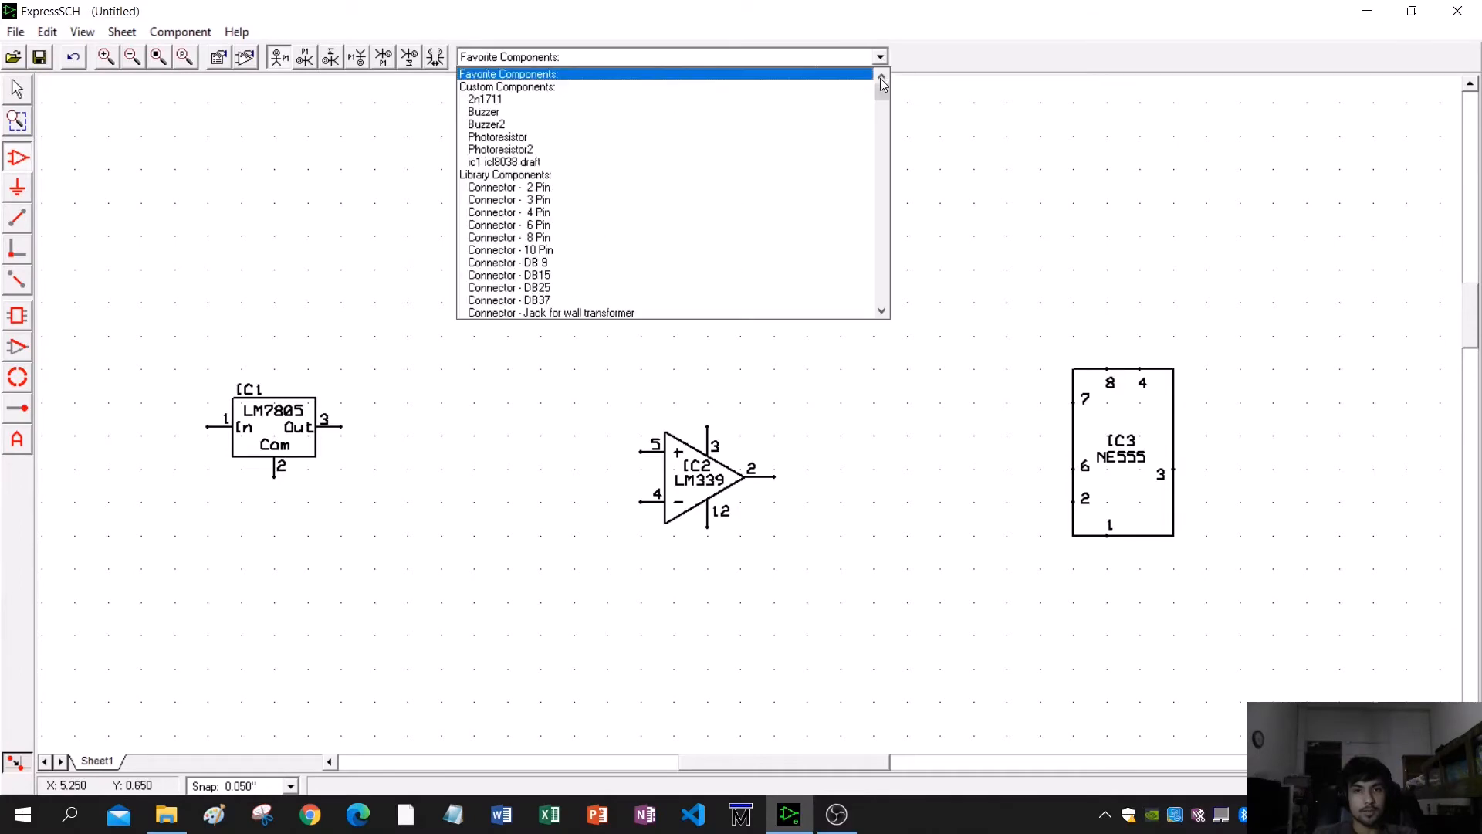
{"action": "left_click_drag", "start_coordinate": [881, 97], "coordinate": [883, 293]}
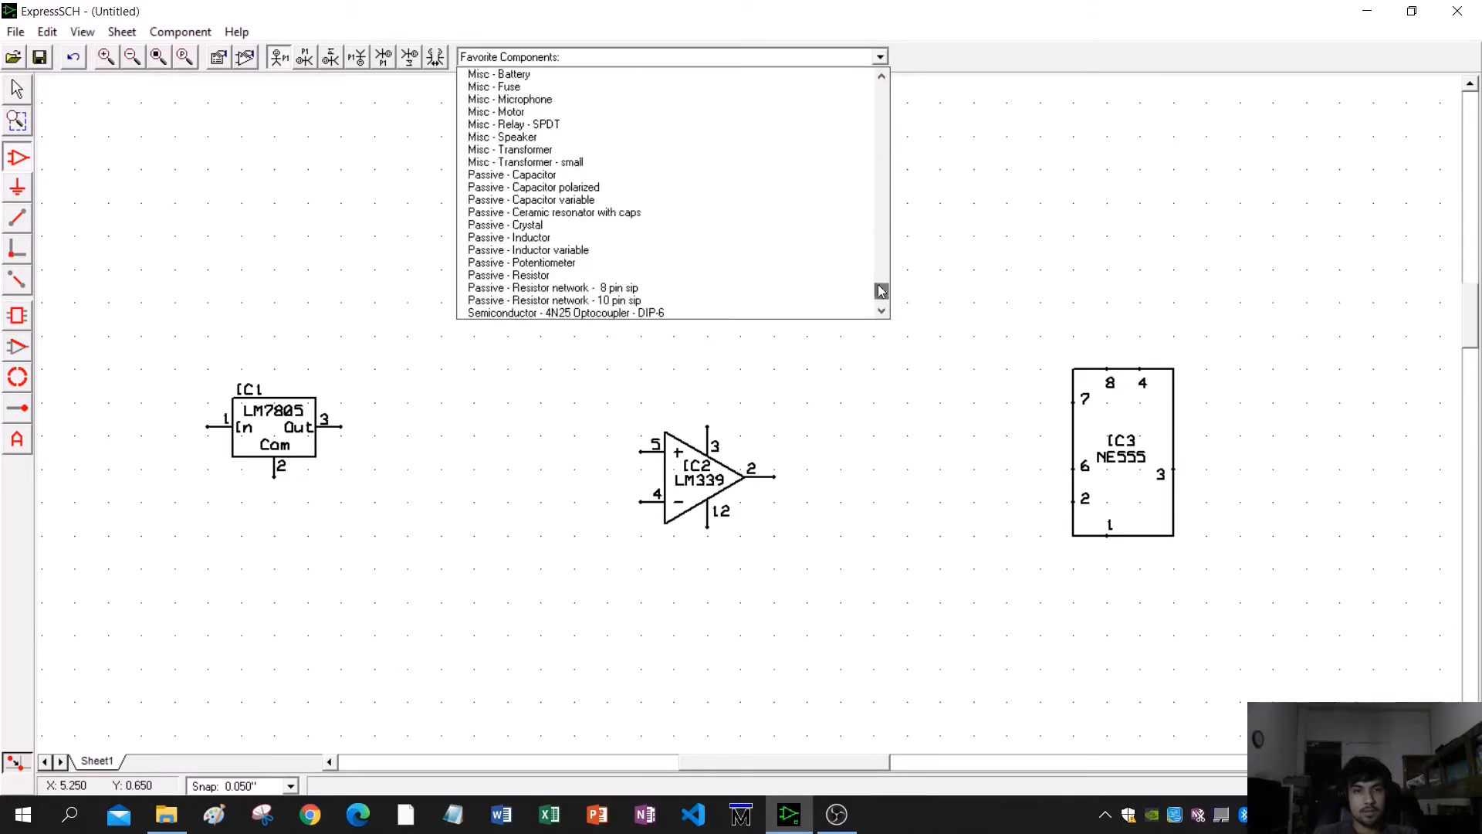
{"action": "left_click", "coordinate": [529, 189]}
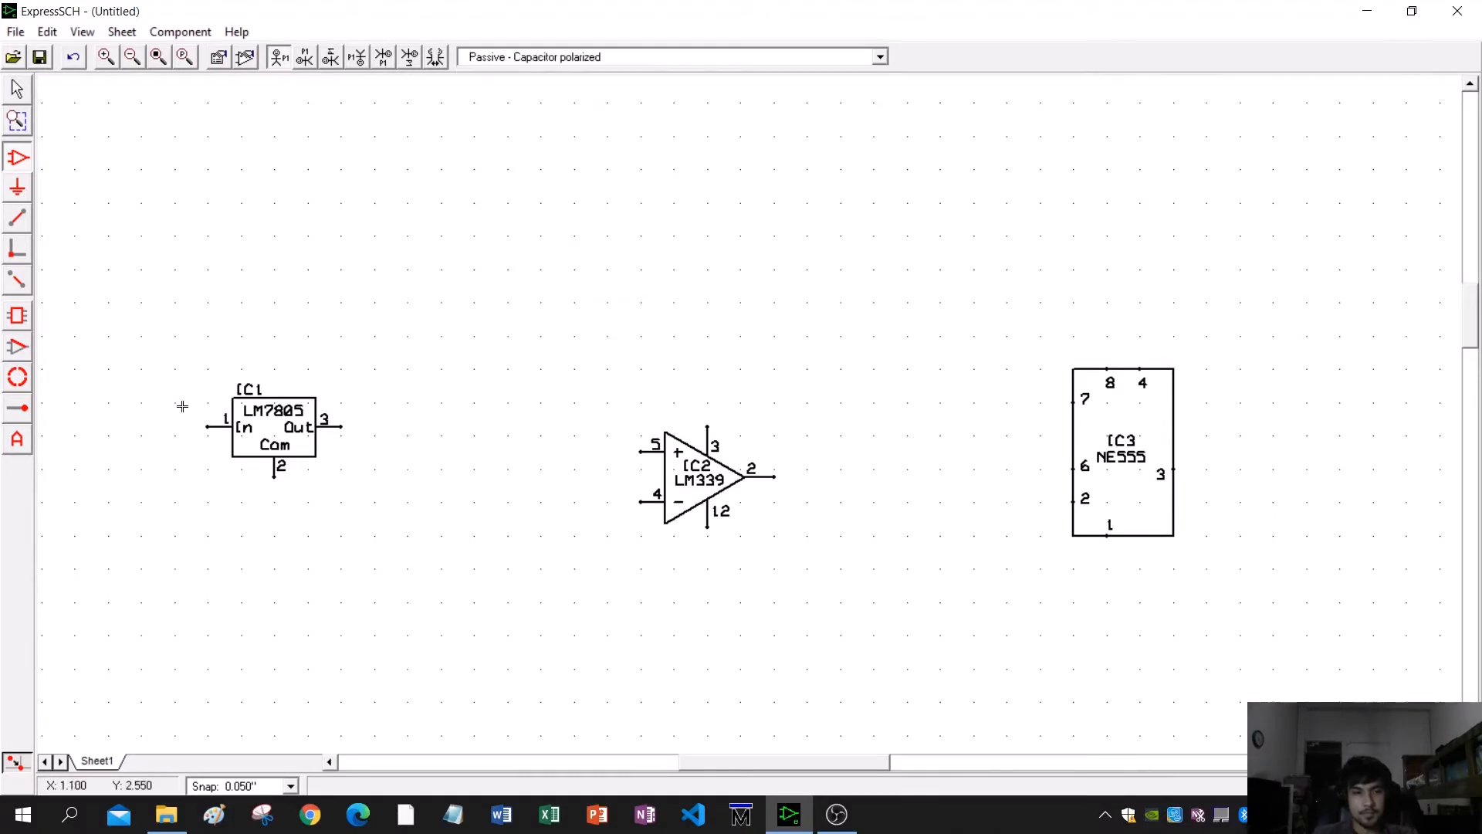
{"action": "left_click", "coordinate": [175, 538]}
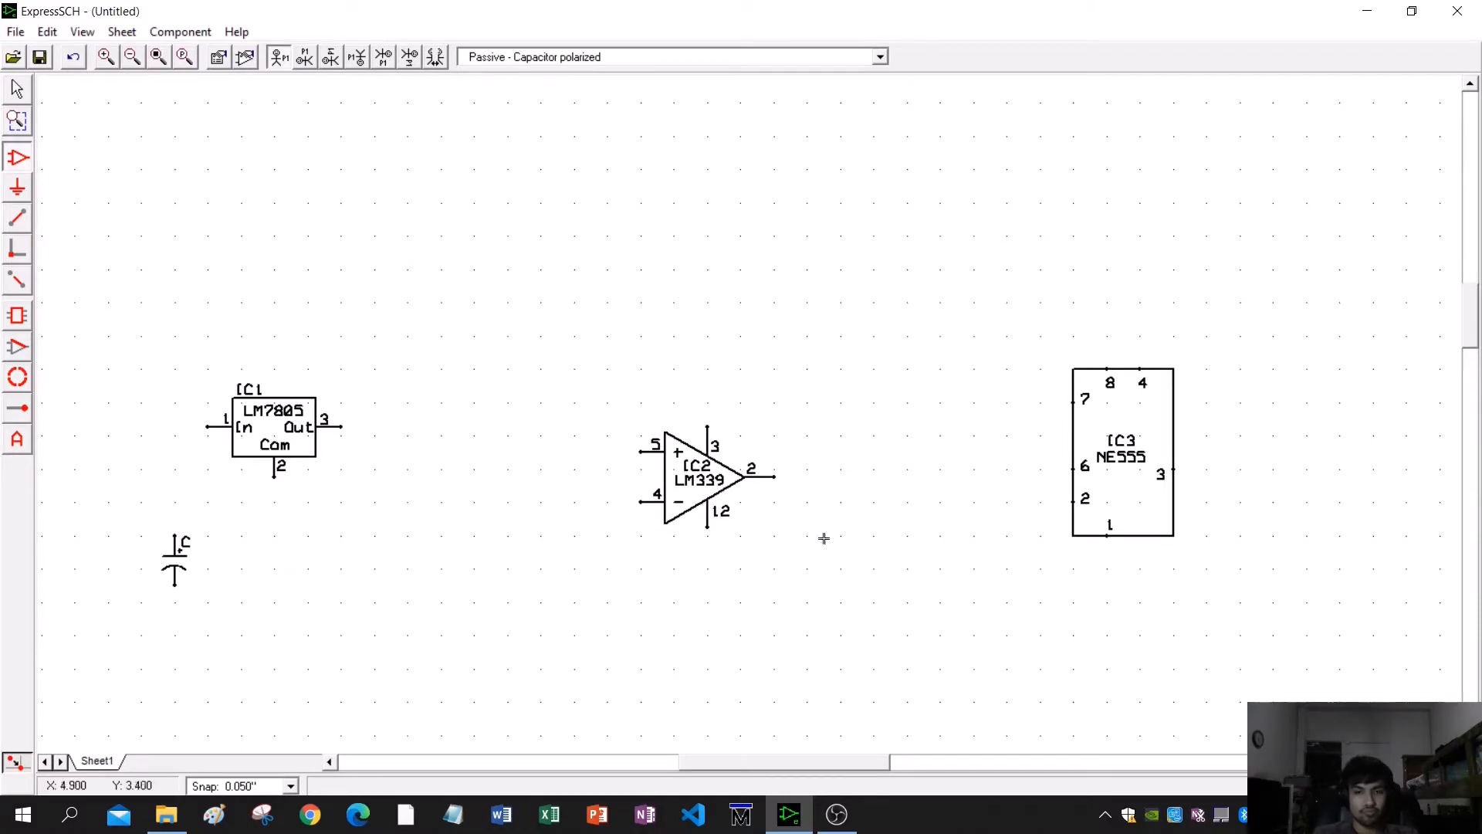
{"action": "left_click", "coordinate": [1006, 537]}
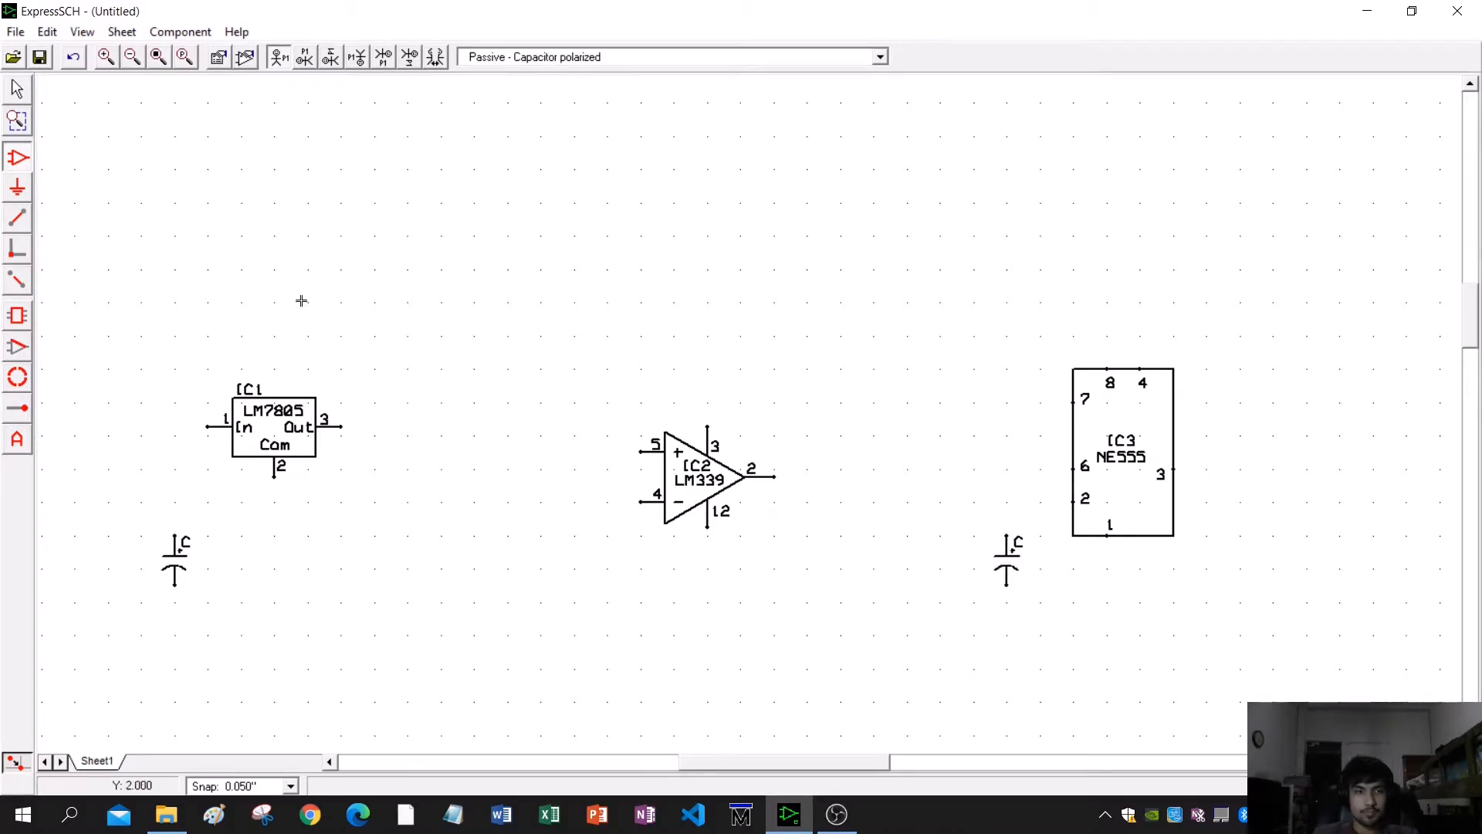
- Give the capacitor below the LM7805 the part ID C1 and the part name 47uF
{"action": "left_click", "coordinate": [19, 91]}
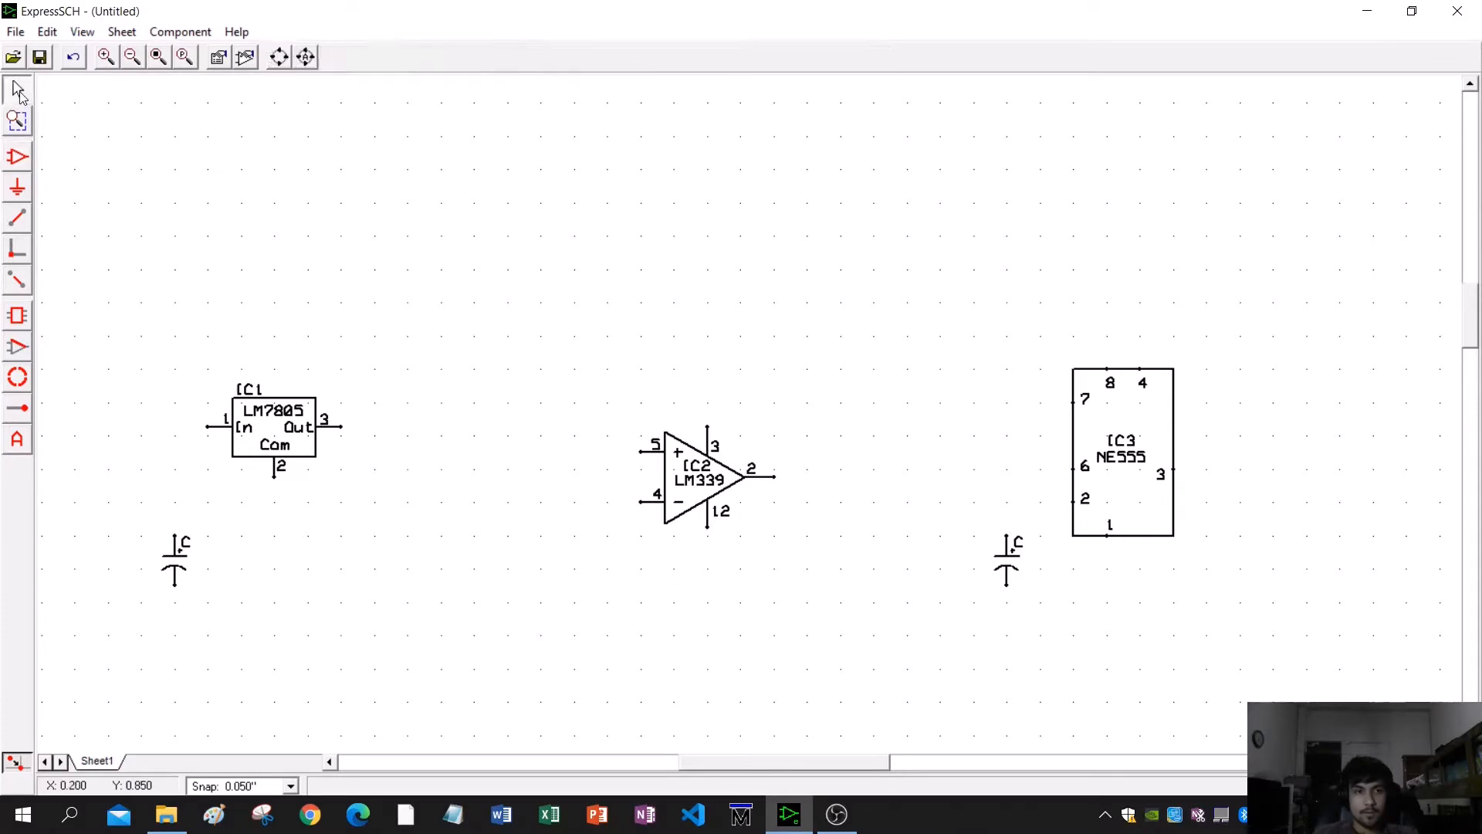
{"action": "double_click", "coordinate": [177, 548]}
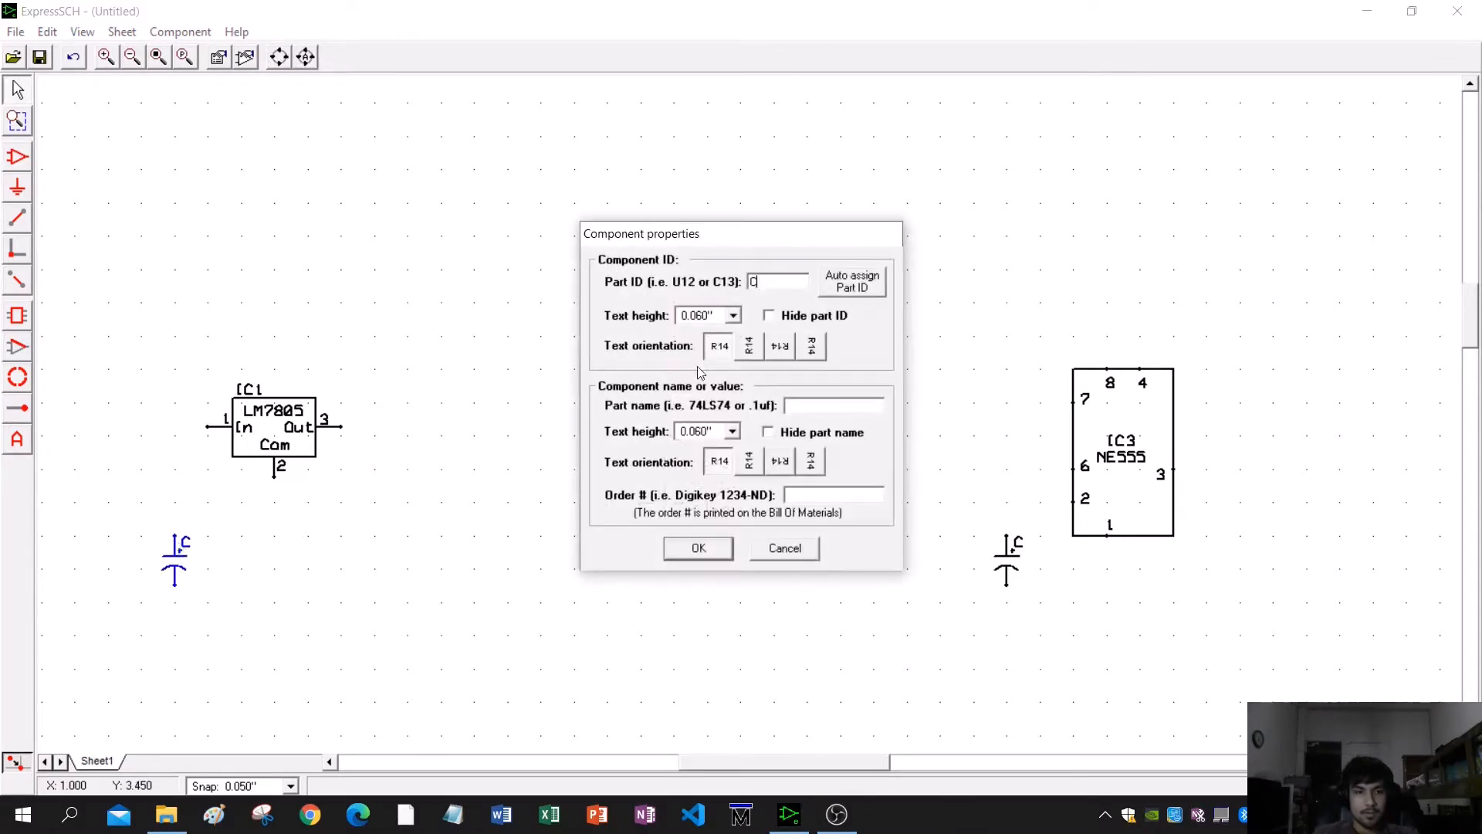
{"action": "left_click", "coordinate": [816, 407]}
{"action": "key", "text": "Caps_Lock"}
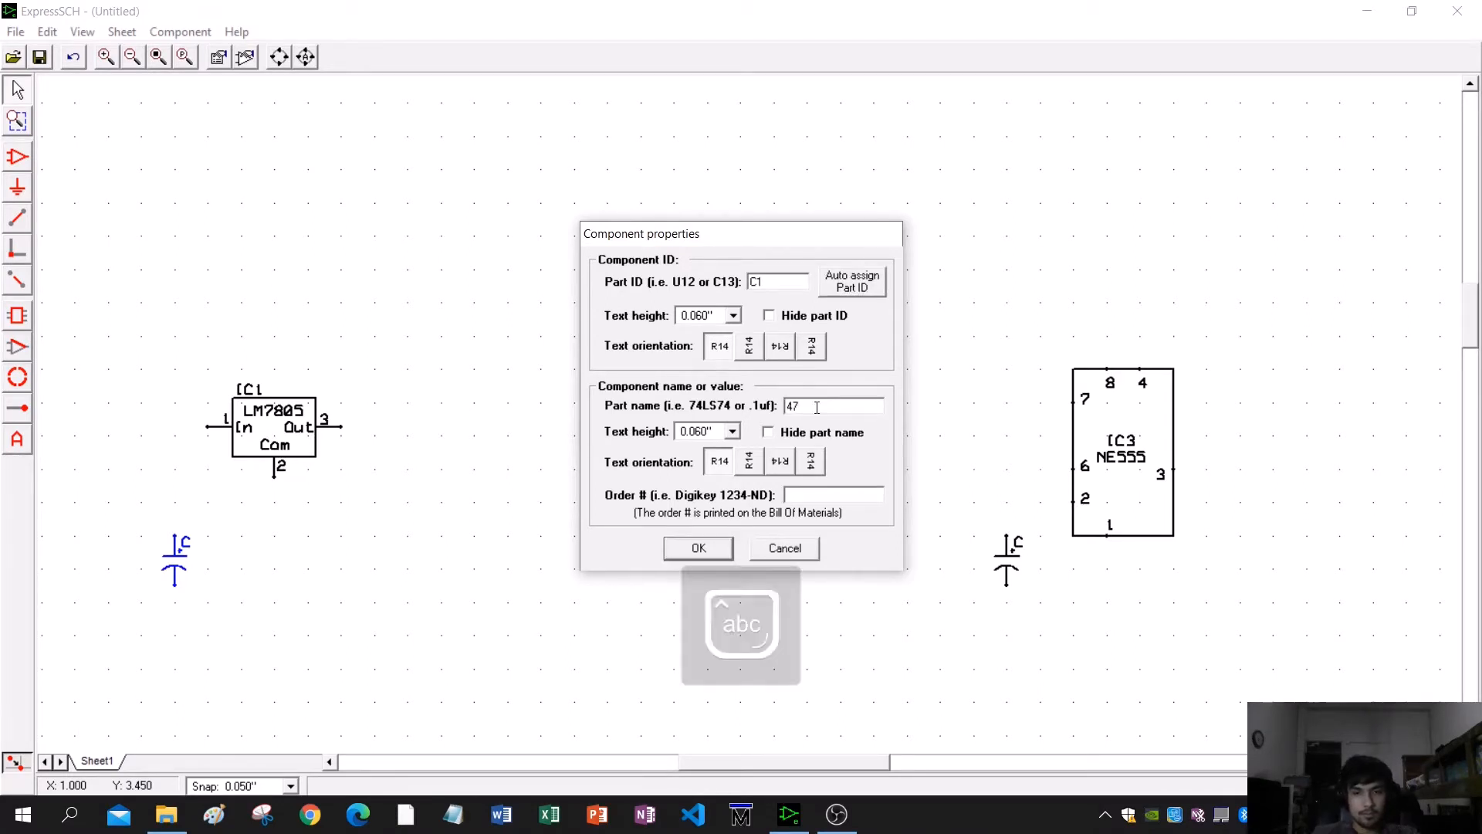
{"action": "type", "text": "u"}
{"action": "key", "text": "Caps_Lock"}
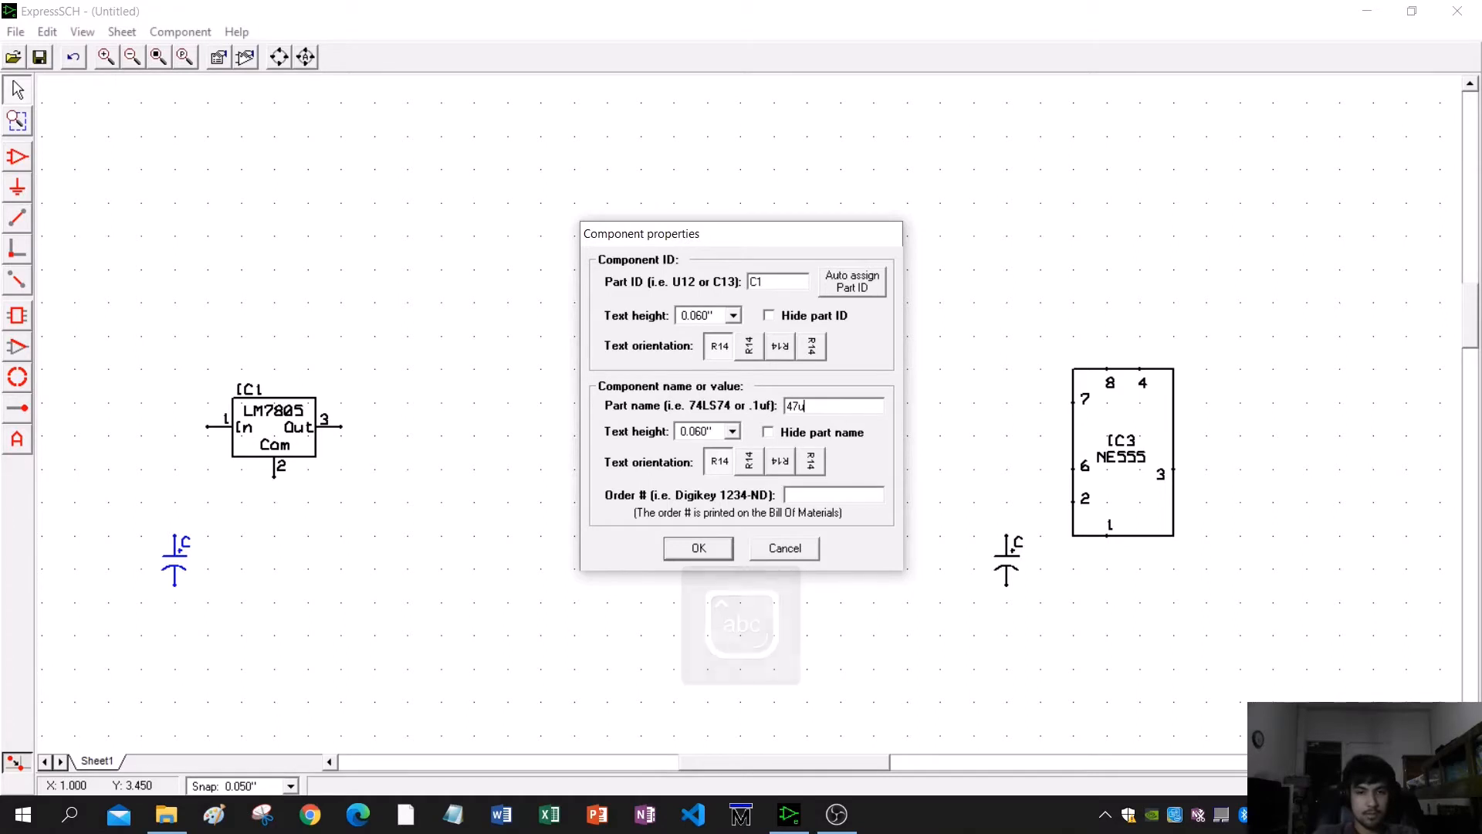
{"action": "type", "text": "F"}
{"action": "key", "text": "Caps_Lock"}
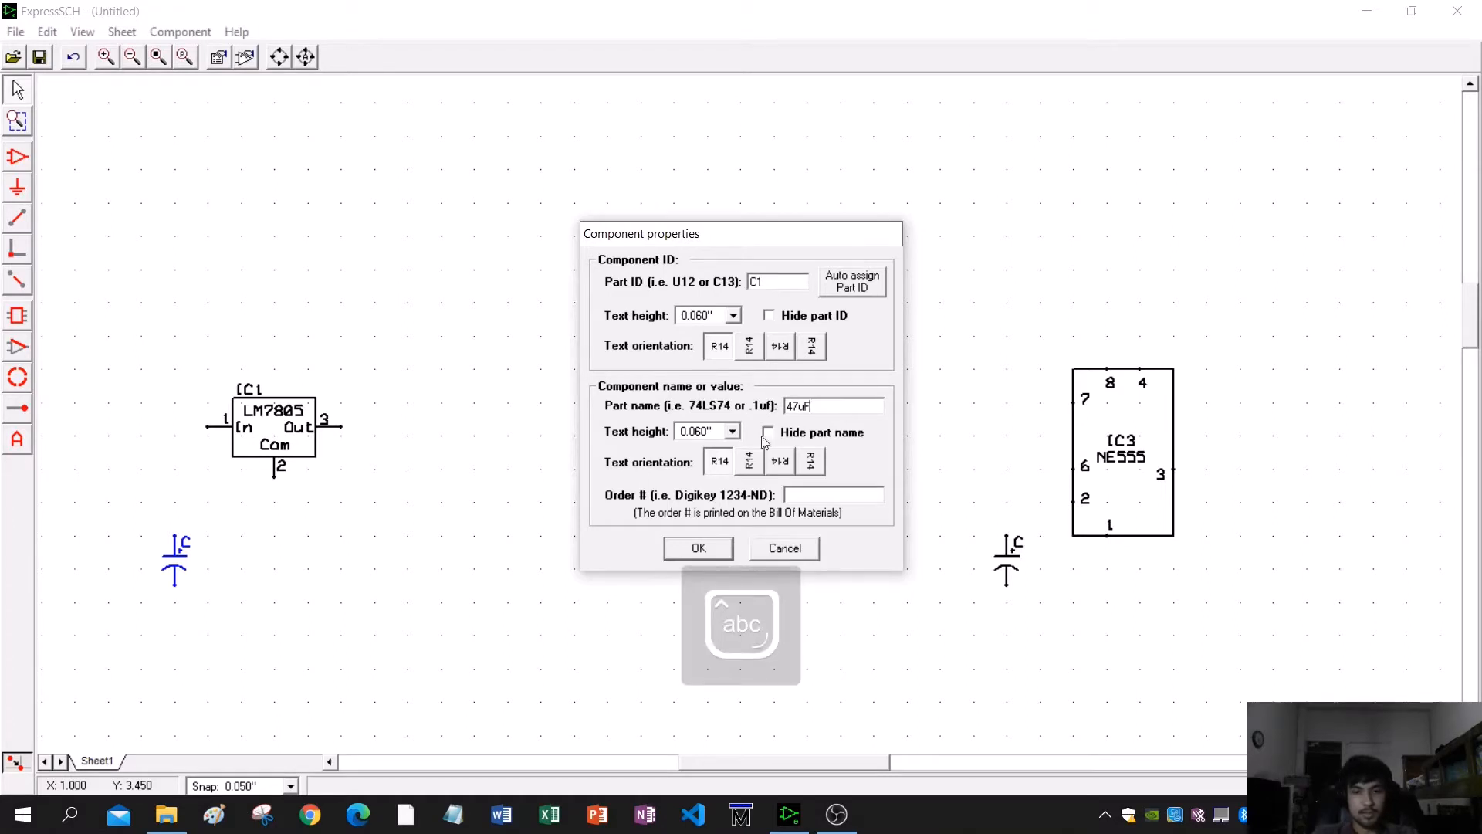
{"action": "left_click", "coordinate": [698, 548]}
{"action": "left_click", "coordinate": [361, 630]}
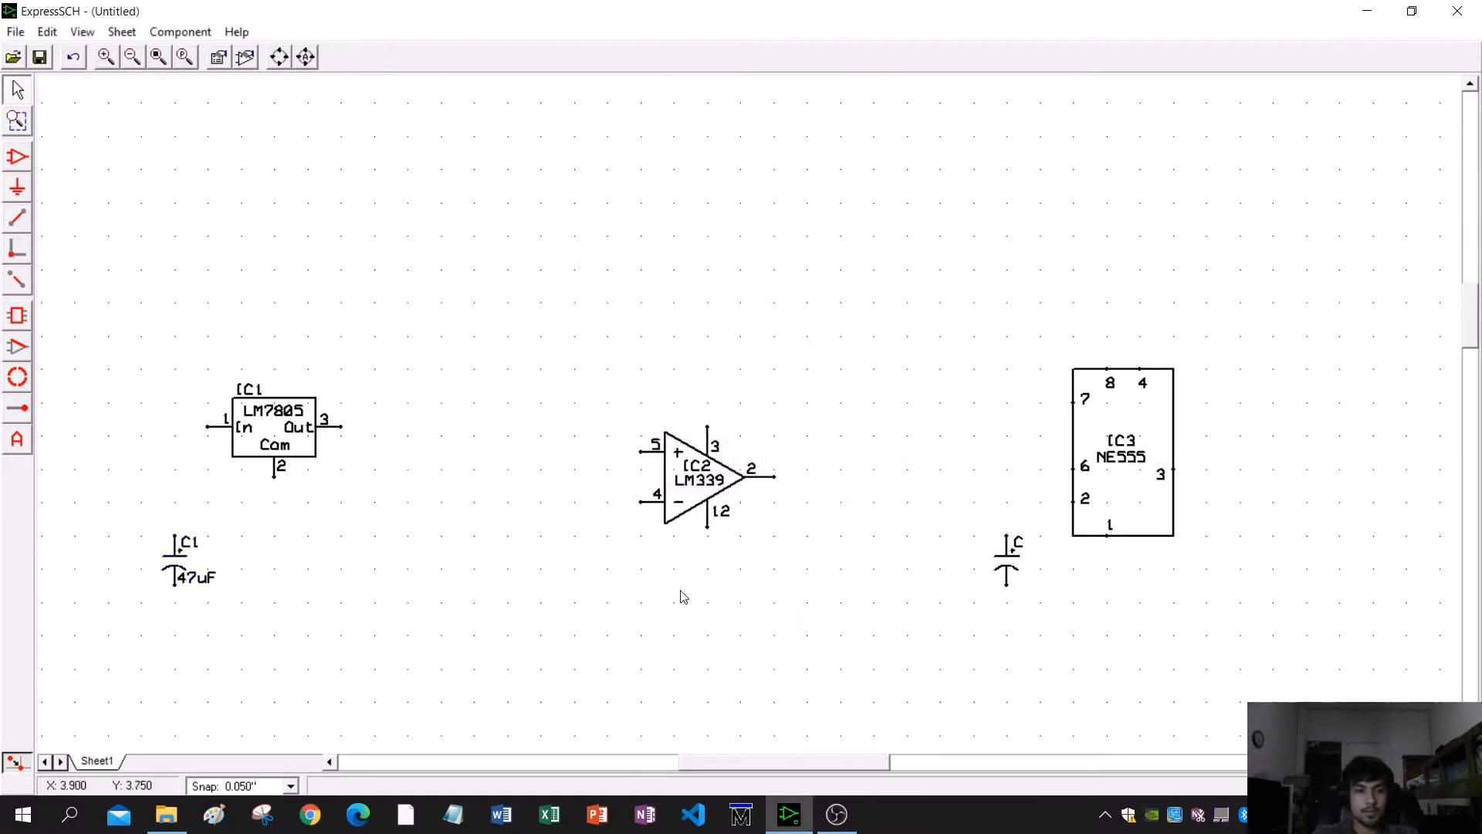
- Give the capacitor beside the NE555 the part ID C2 and the part name 47uF
{"action": "left_click", "coordinate": [1006, 559]}
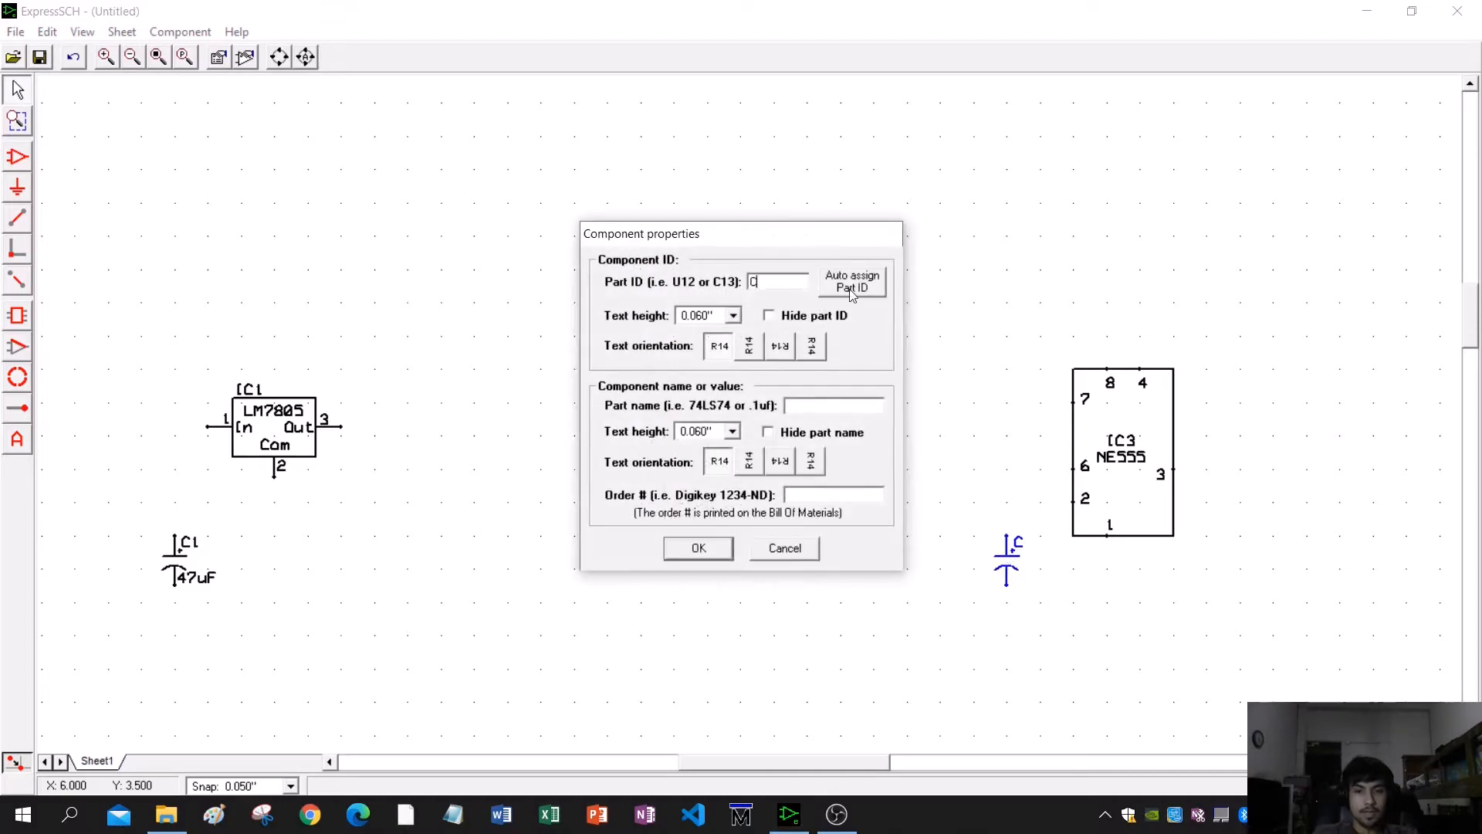
{"action": "left_click", "coordinate": [848, 403]}
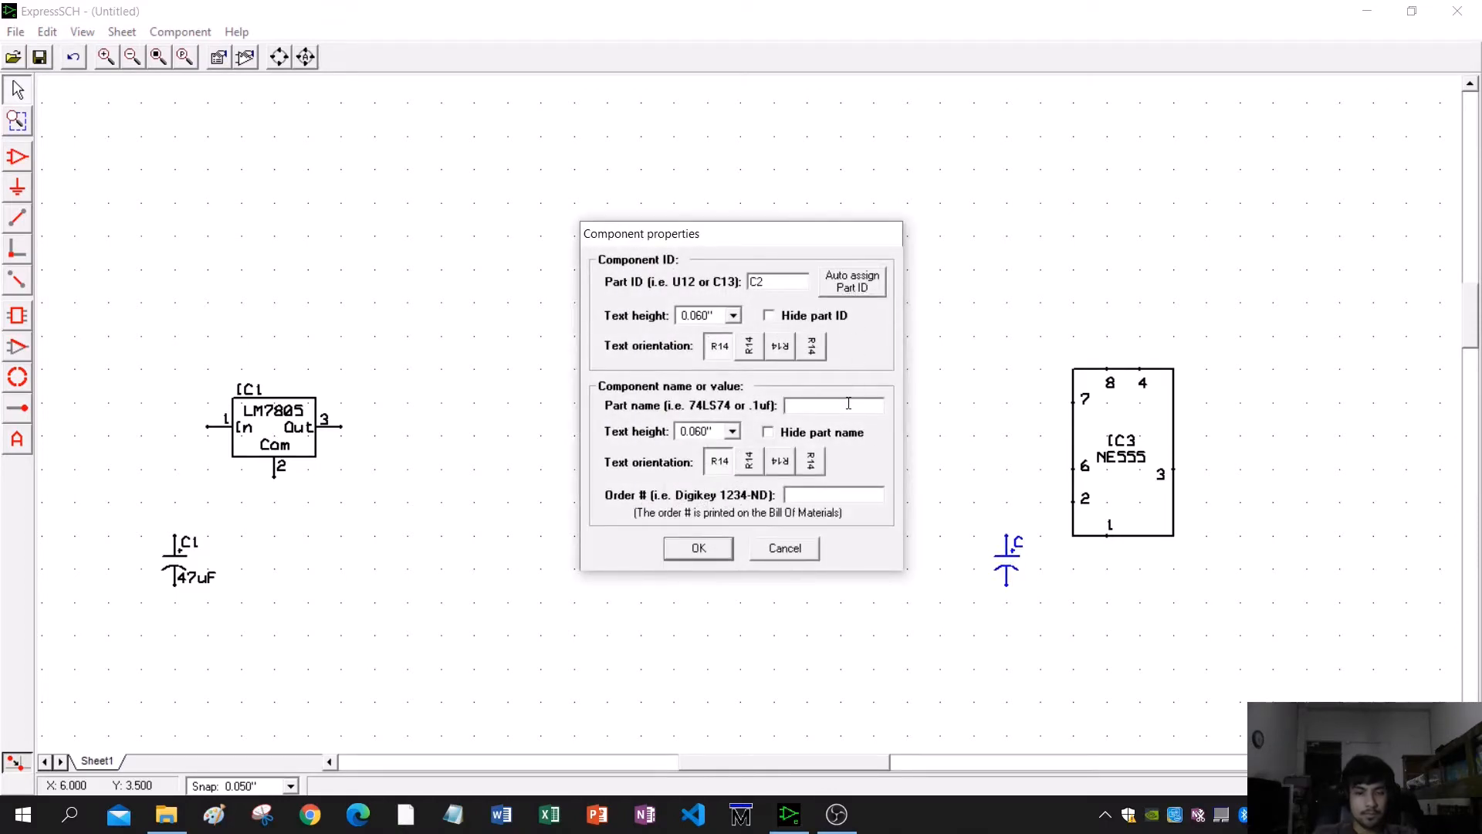
{"action": "type", "text": "47u"}
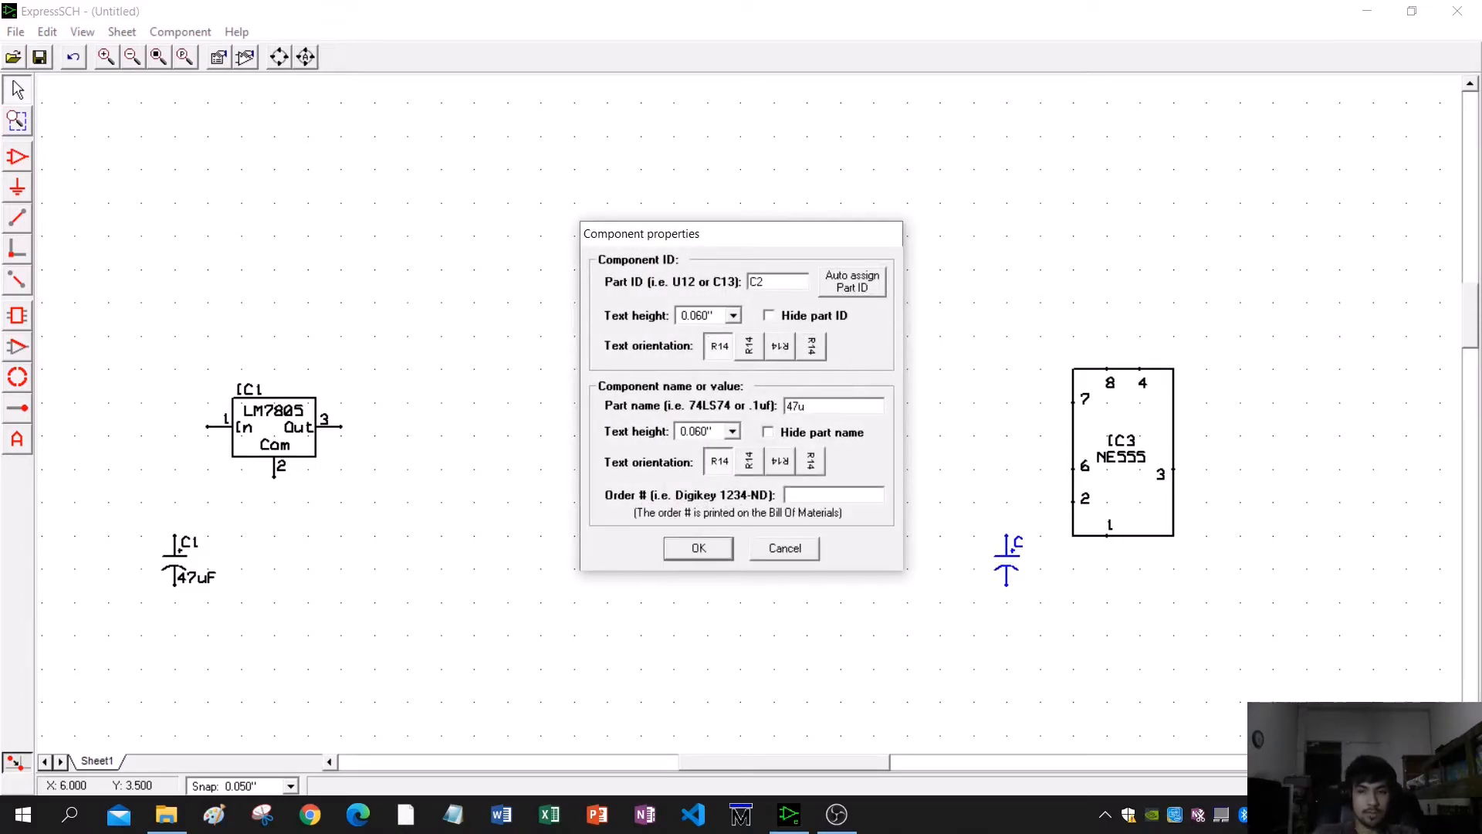
{"action": "type", "text": "F"}
{"action": "left_click", "coordinate": [695, 548]}
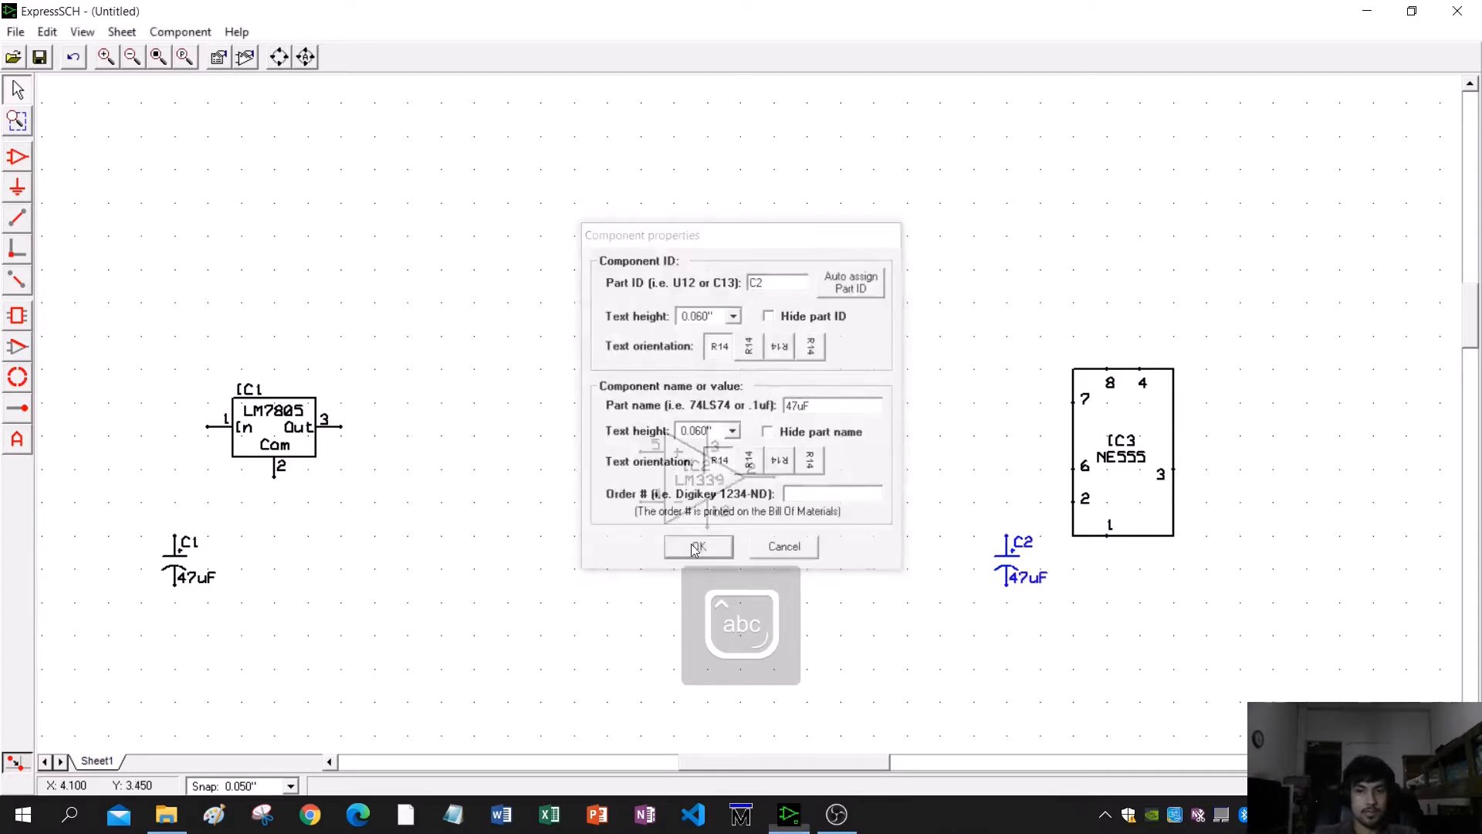
{"action": "left_click", "coordinate": [1051, 639]}
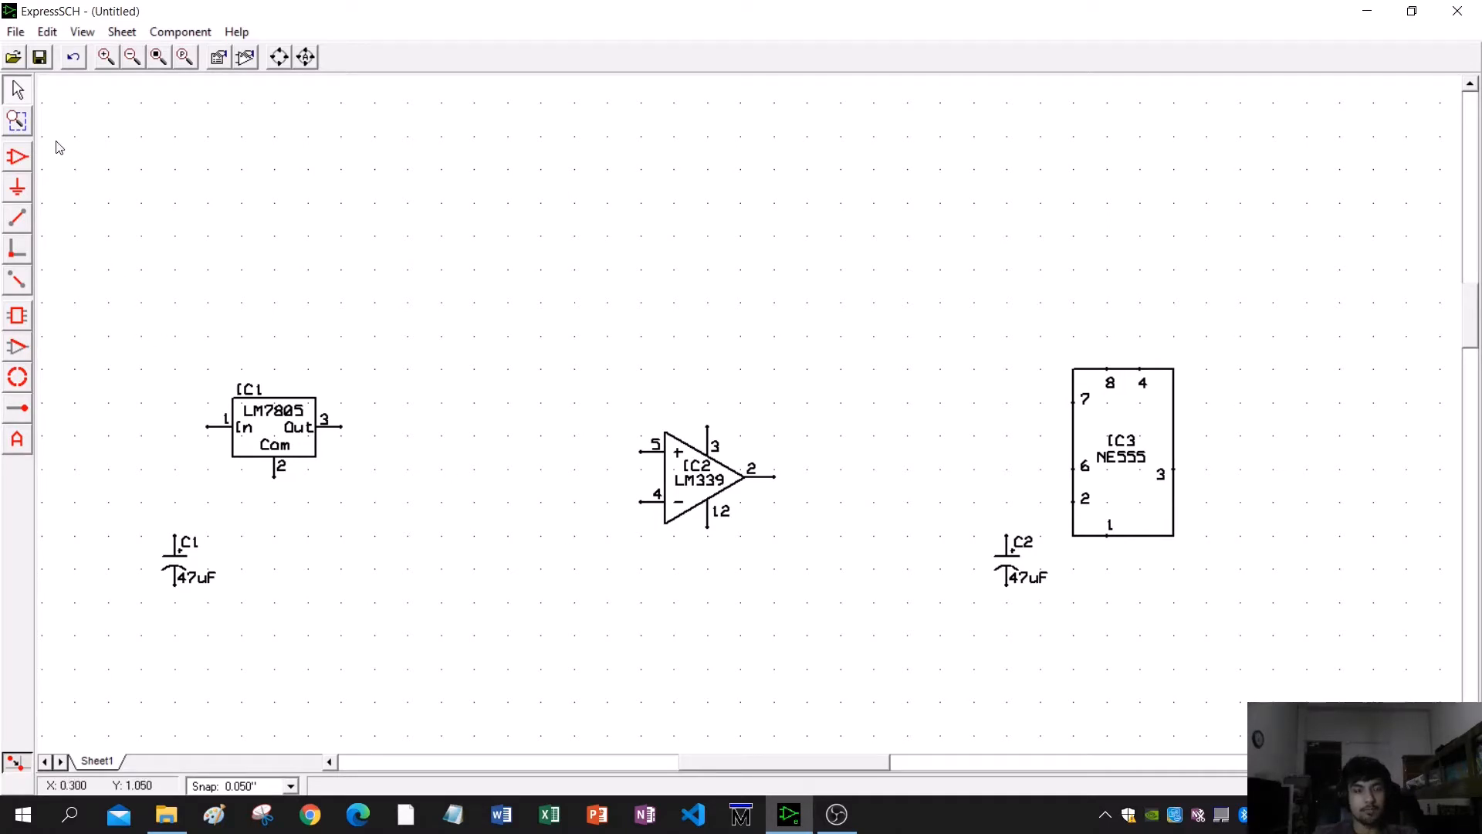
- Place a Passive - Inductor component below and right of the LM7805, level with C1
{"action": "left_click", "coordinate": [19, 160]}
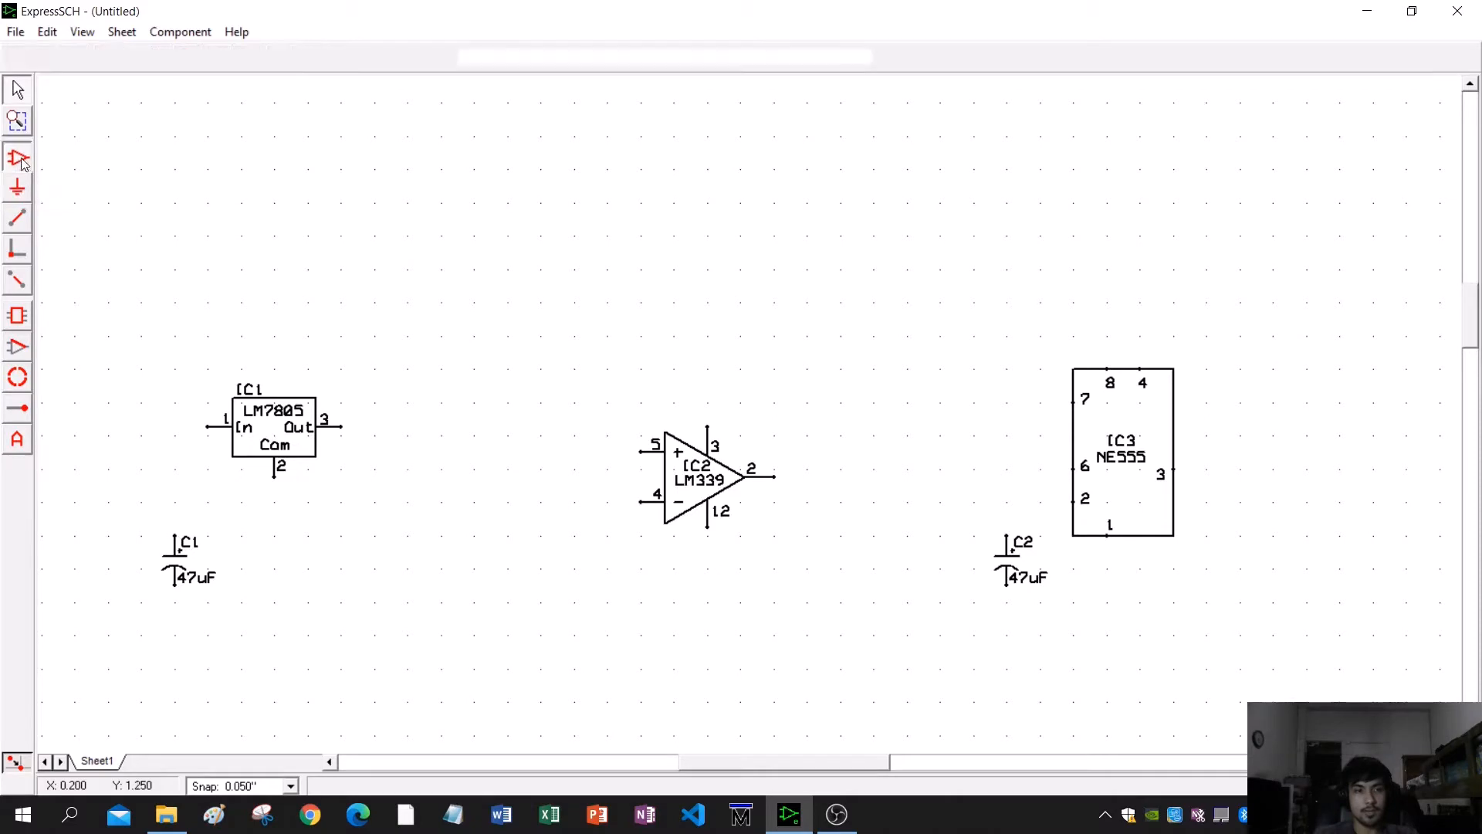
{"action": "left_click", "coordinate": [881, 57]}
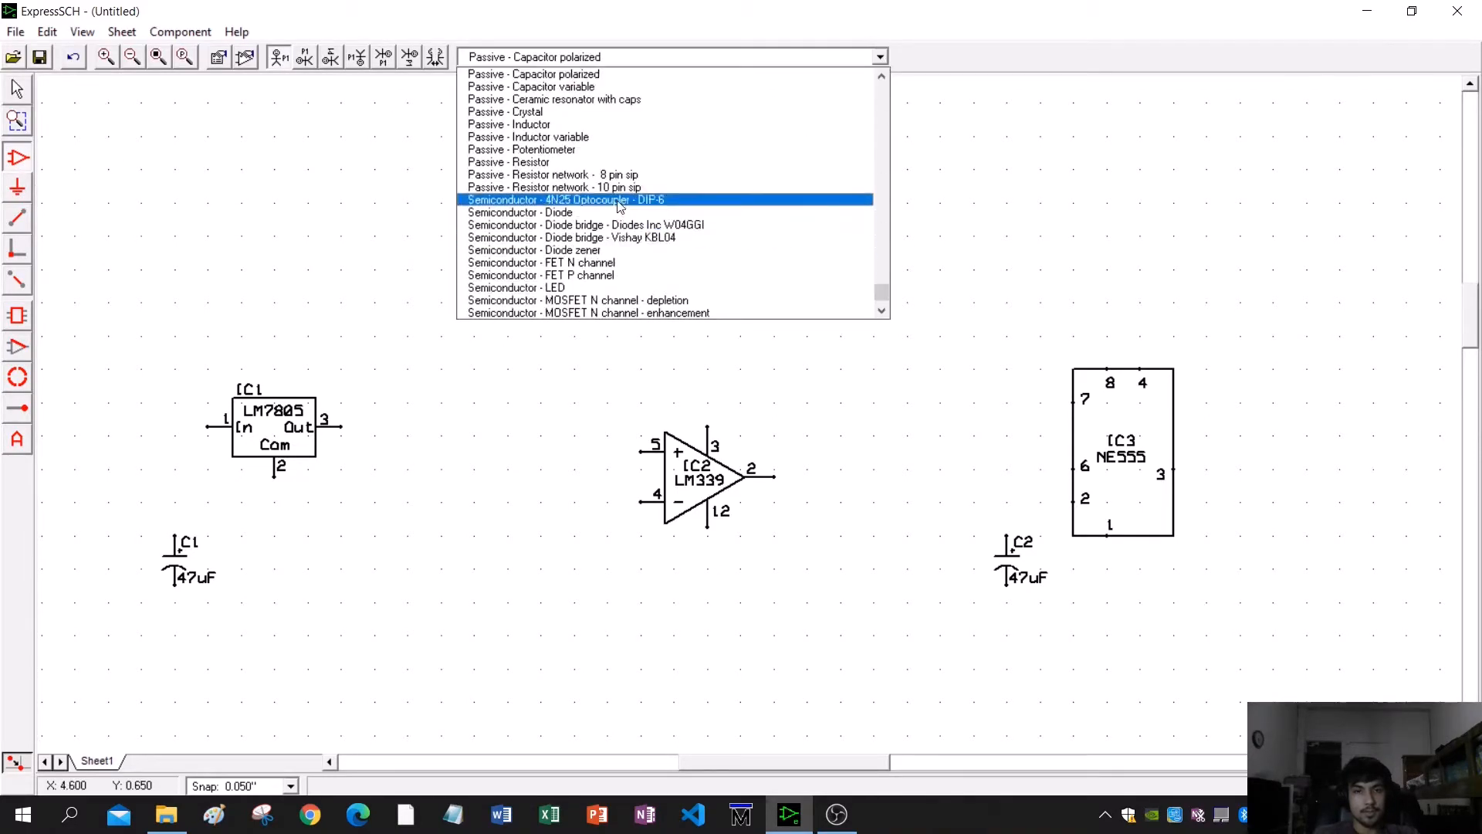
{"action": "left_click", "coordinate": [545, 125]}
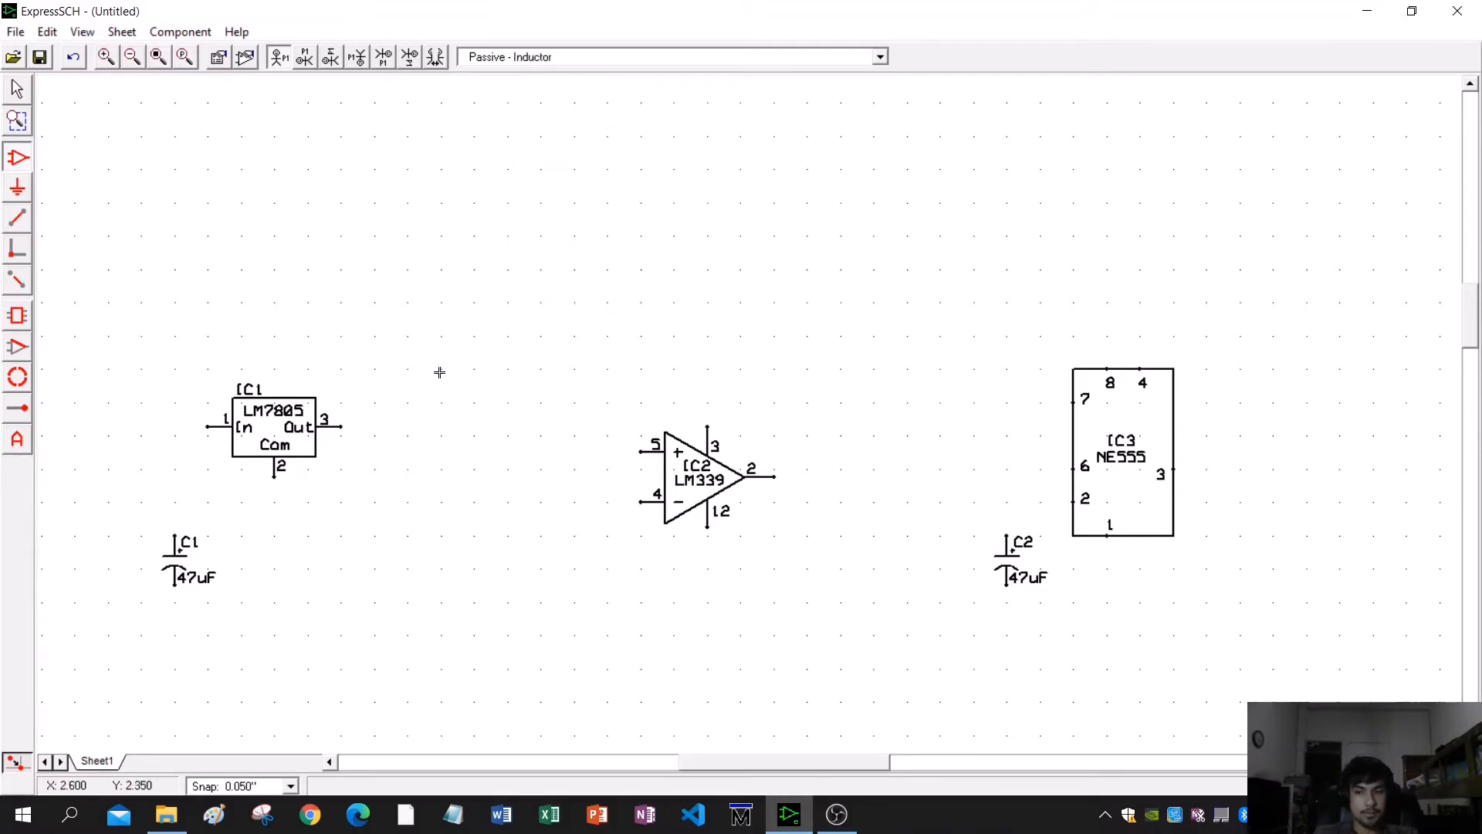
{"action": "left_click", "coordinate": [373, 533]}
- Place five resistors: two between the regulator and comparator, two above the comparator on either side, and one between the comparator and NE555
{"action": "left_click", "coordinate": [880, 57]}
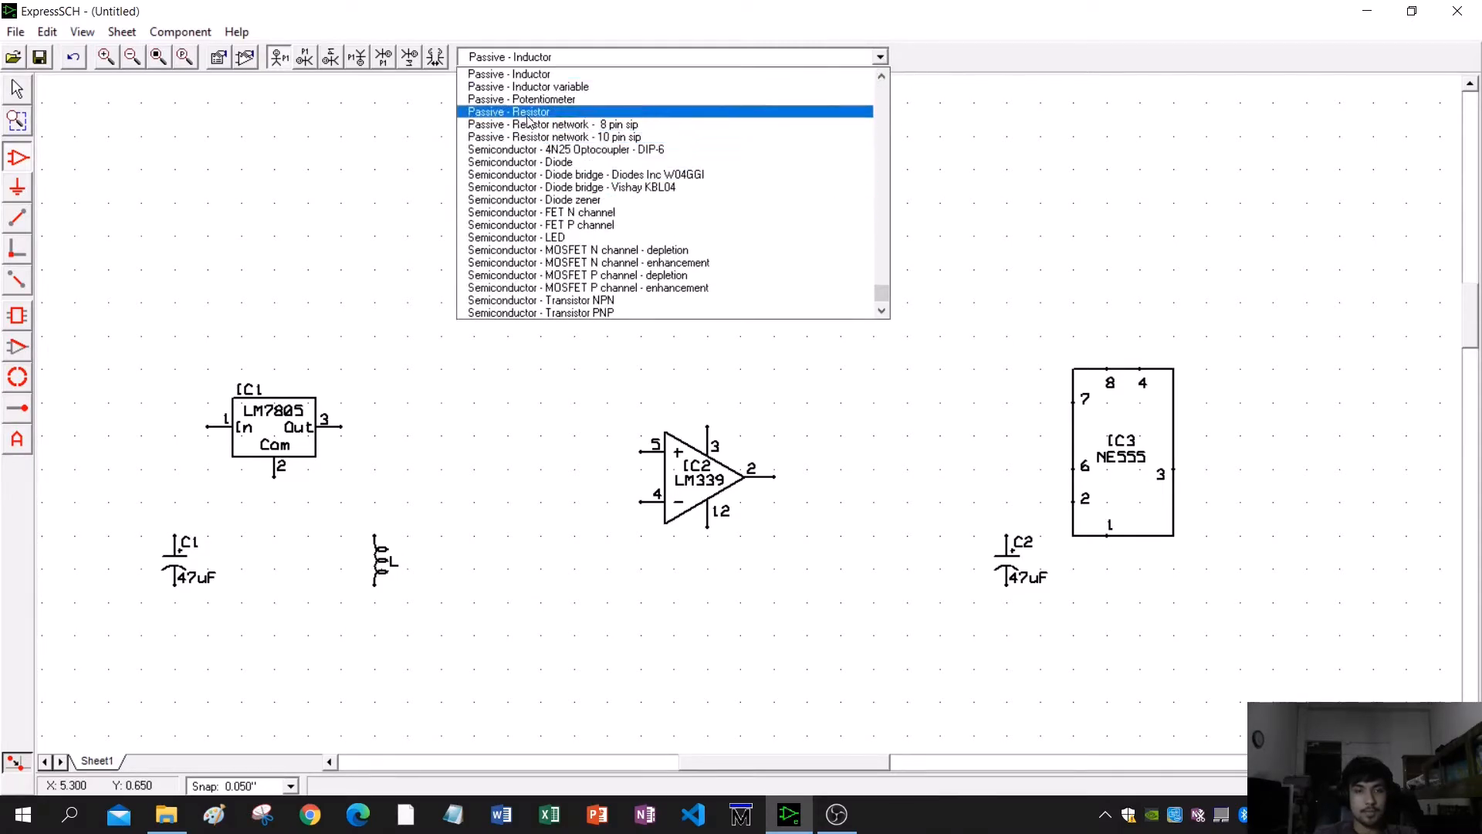
{"action": "left_click", "coordinate": [526, 113]}
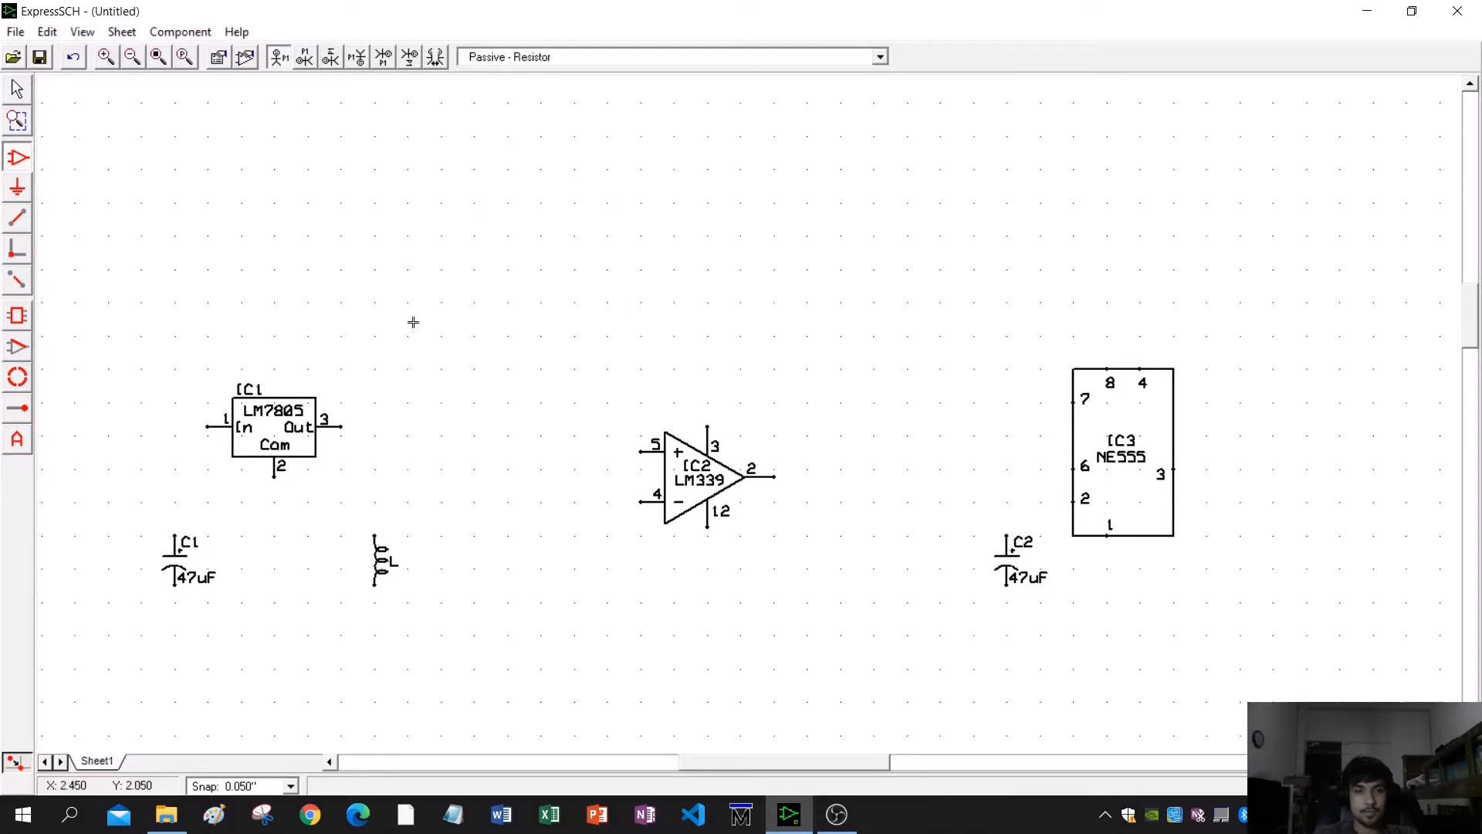
{"action": "left_click", "coordinate": [375, 437]}
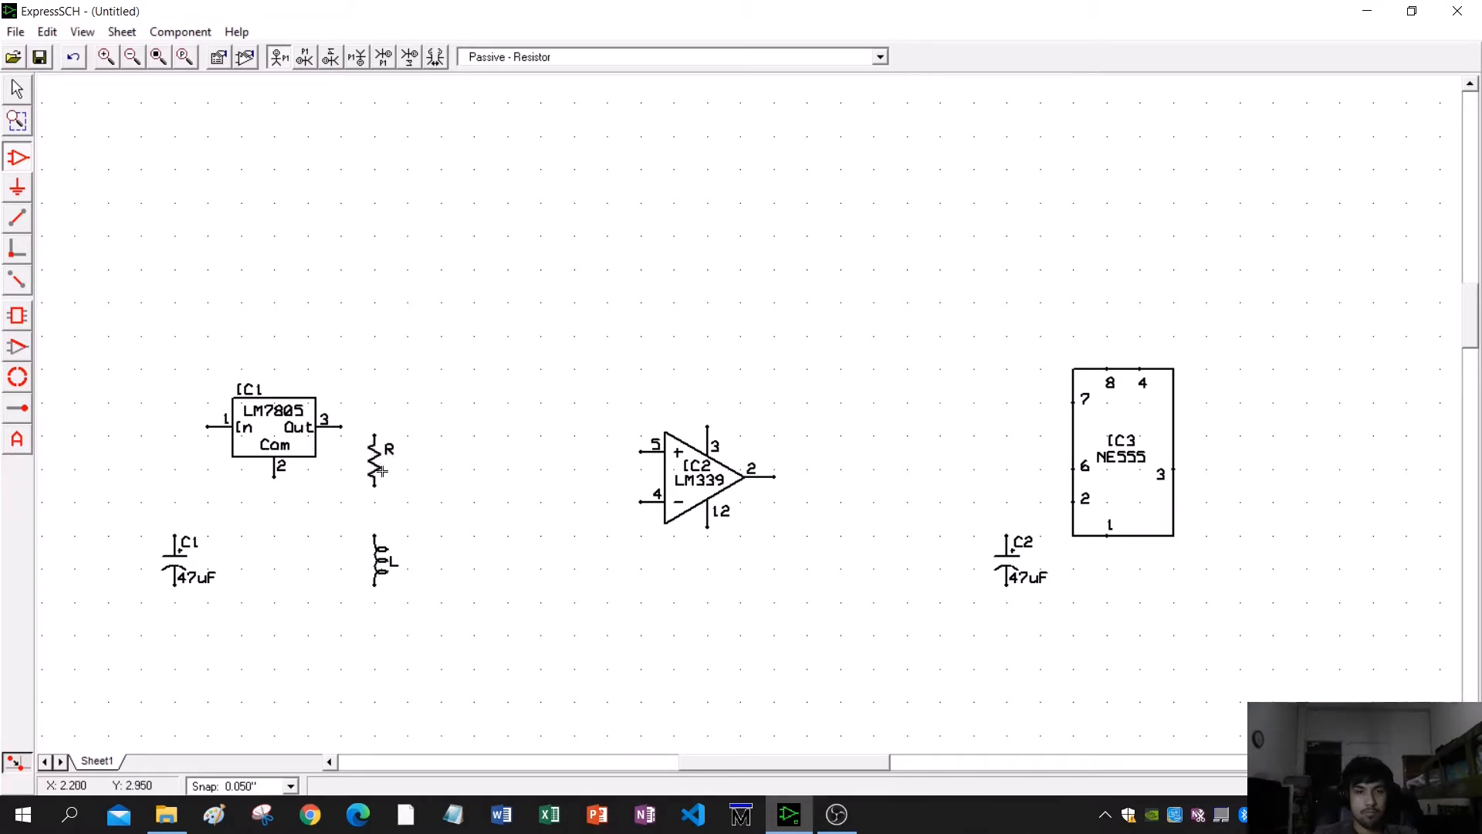
{"action": "left_click", "coordinate": [475, 436]}
{"action": "middle_click_drag", "start_coordinate": [516, 492], "coordinate": [504, 507]}
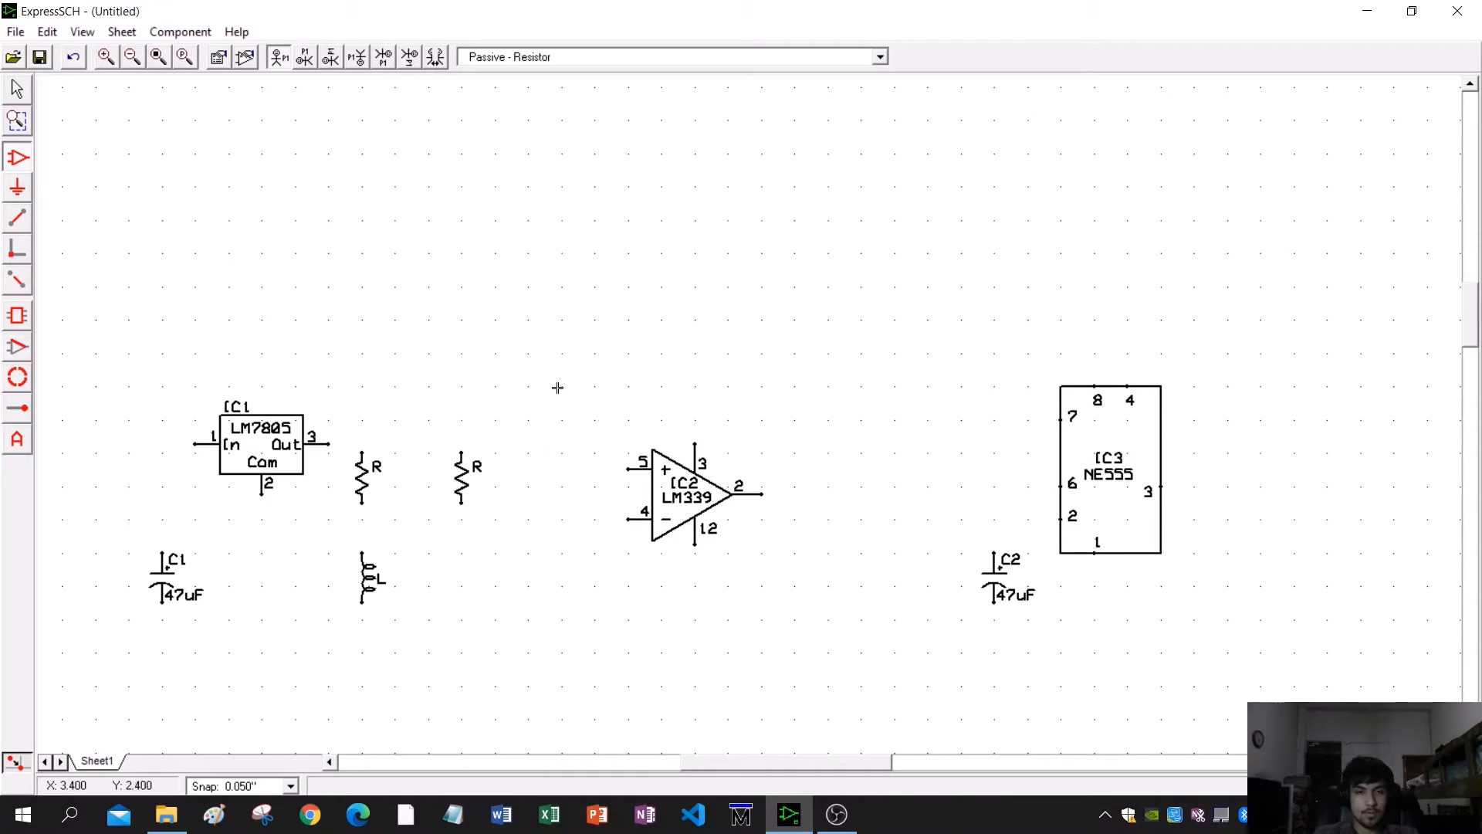
{"action": "left_click", "coordinate": [563, 320]}
{"action": "left_click", "coordinate": [793, 343]}
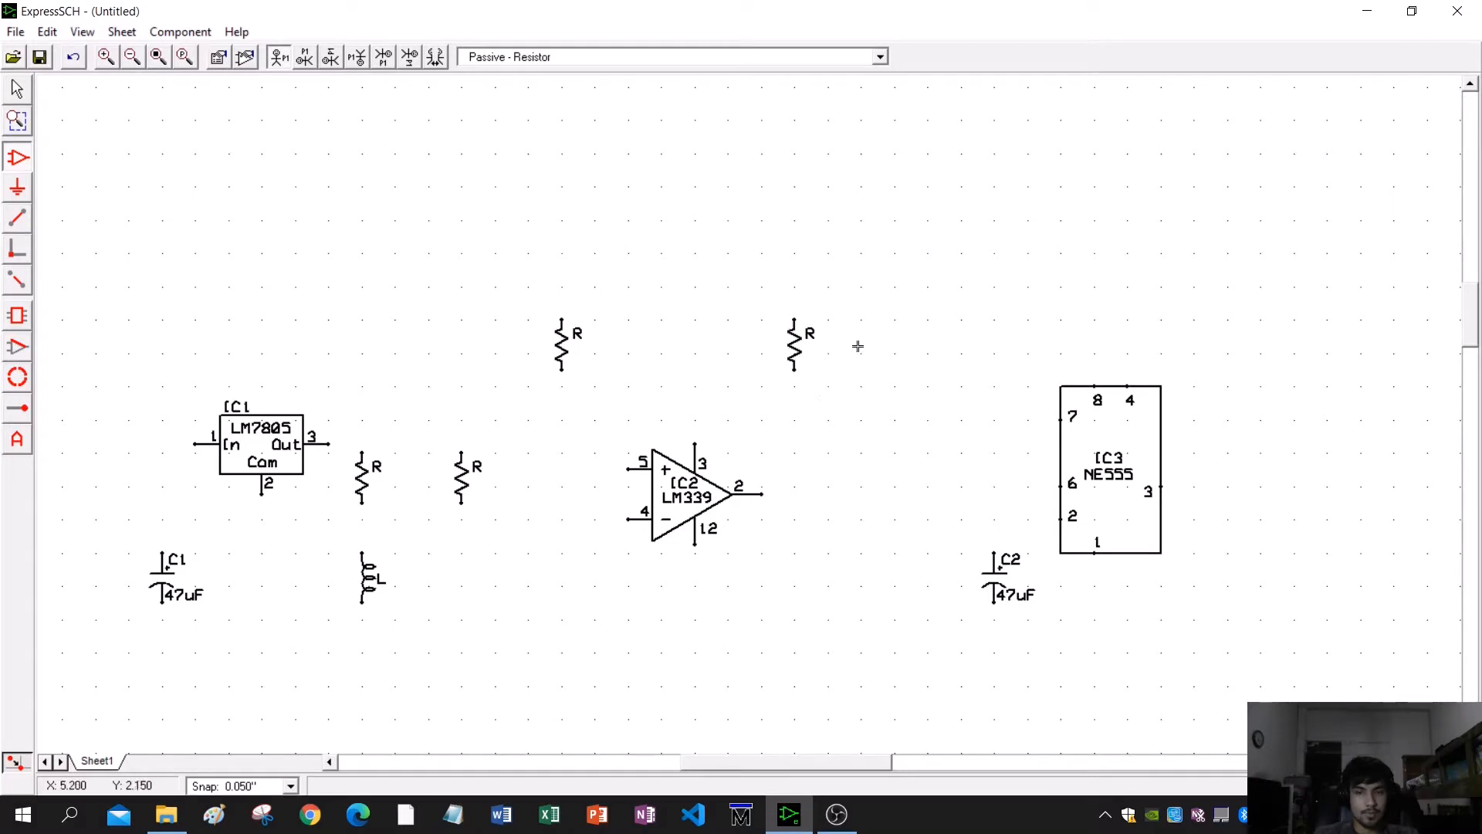
{"action": "left_click", "coordinate": [892, 385]}
- Place a Passive - Potentiometer component between the resistors beside the regulator and the LM339 comparator
{"action": "left_click", "coordinate": [880, 57]}
{"action": "scroll", "coordinate": [621, 232], "scroll_direction": "up", "scroll_amount": 5}
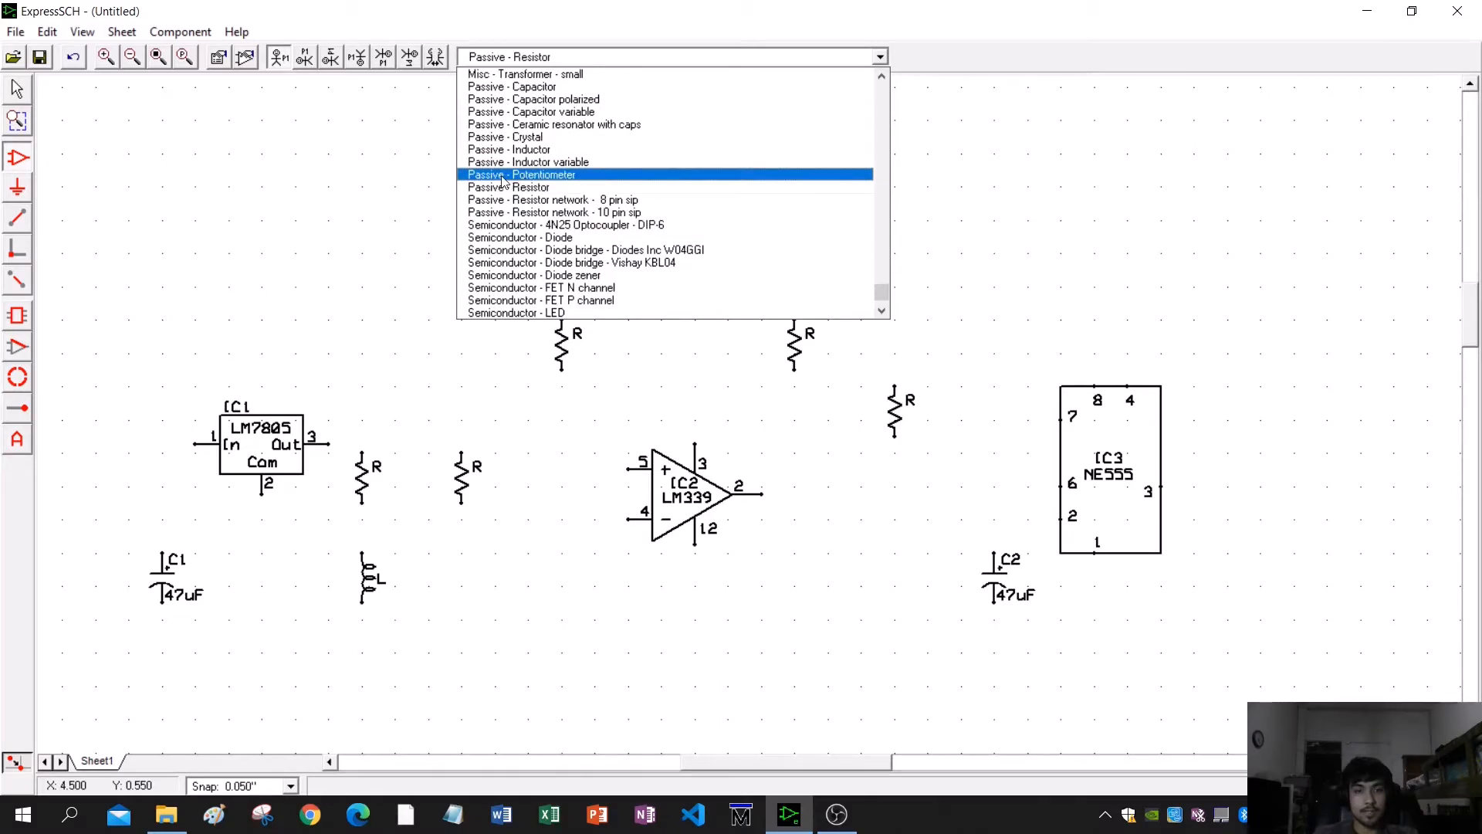
{"action": "left_click", "coordinate": [521, 178]}
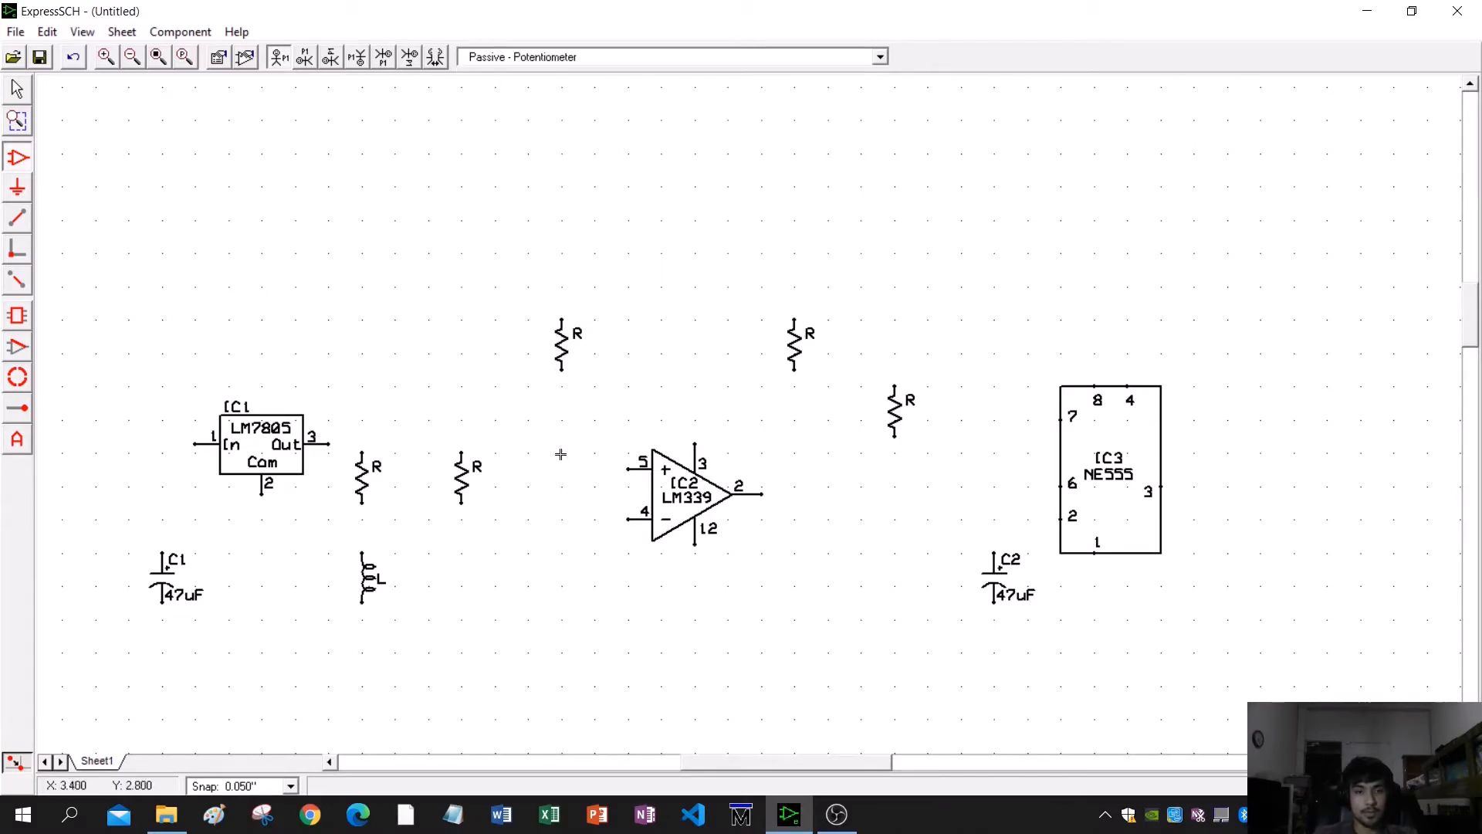
{"action": "left_click", "coordinate": [561, 453]}
- Rotate the potentiometer so its wiper faces the LM339, and align it vertically beneath the resistor above it
{"action": "left_click", "coordinate": [18, 90]}
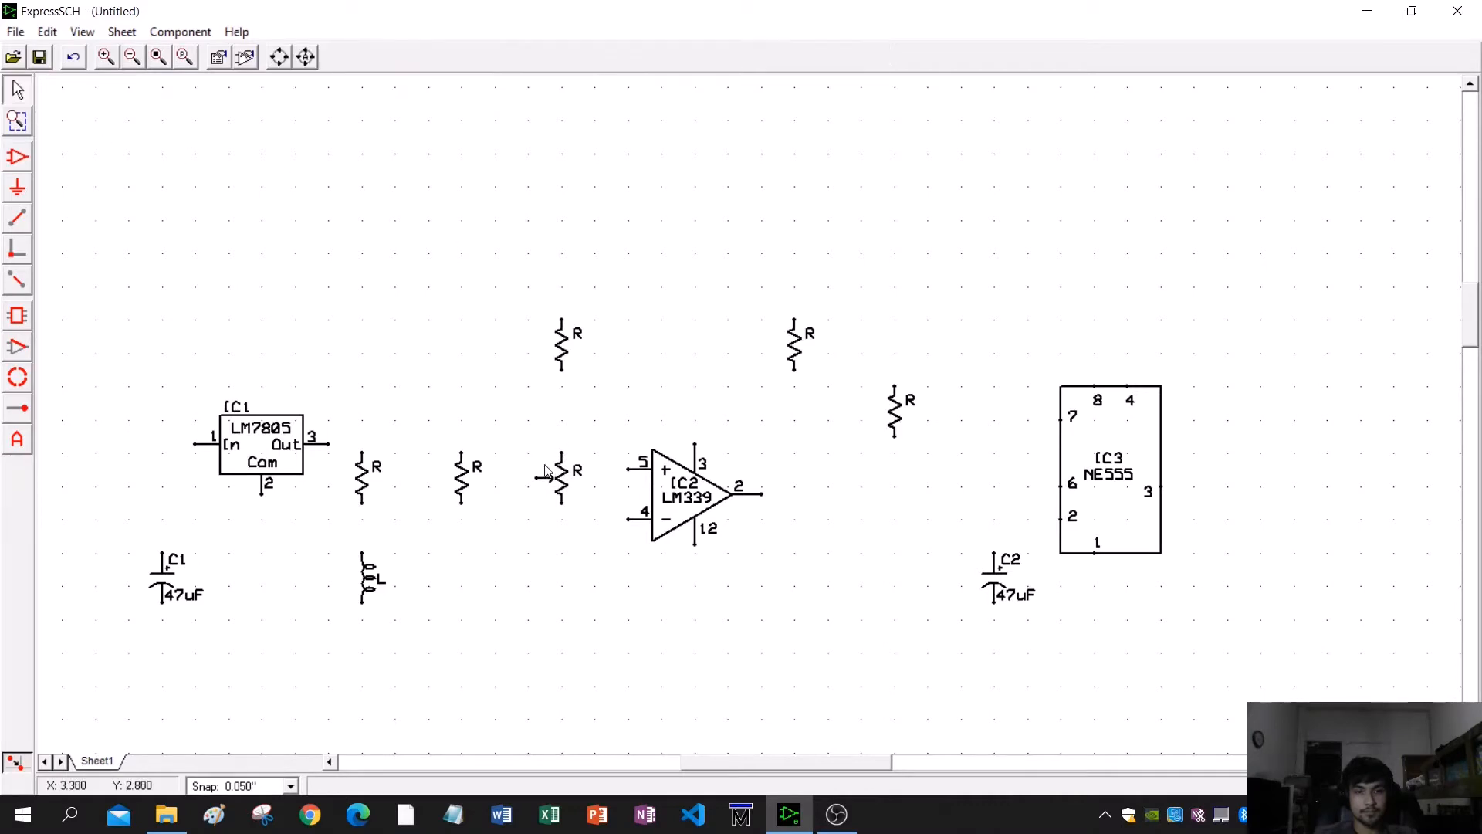
{"action": "left_click", "coordinate": [561, 475]}
{"action": "left_click", "coordinate": [279, 56]}
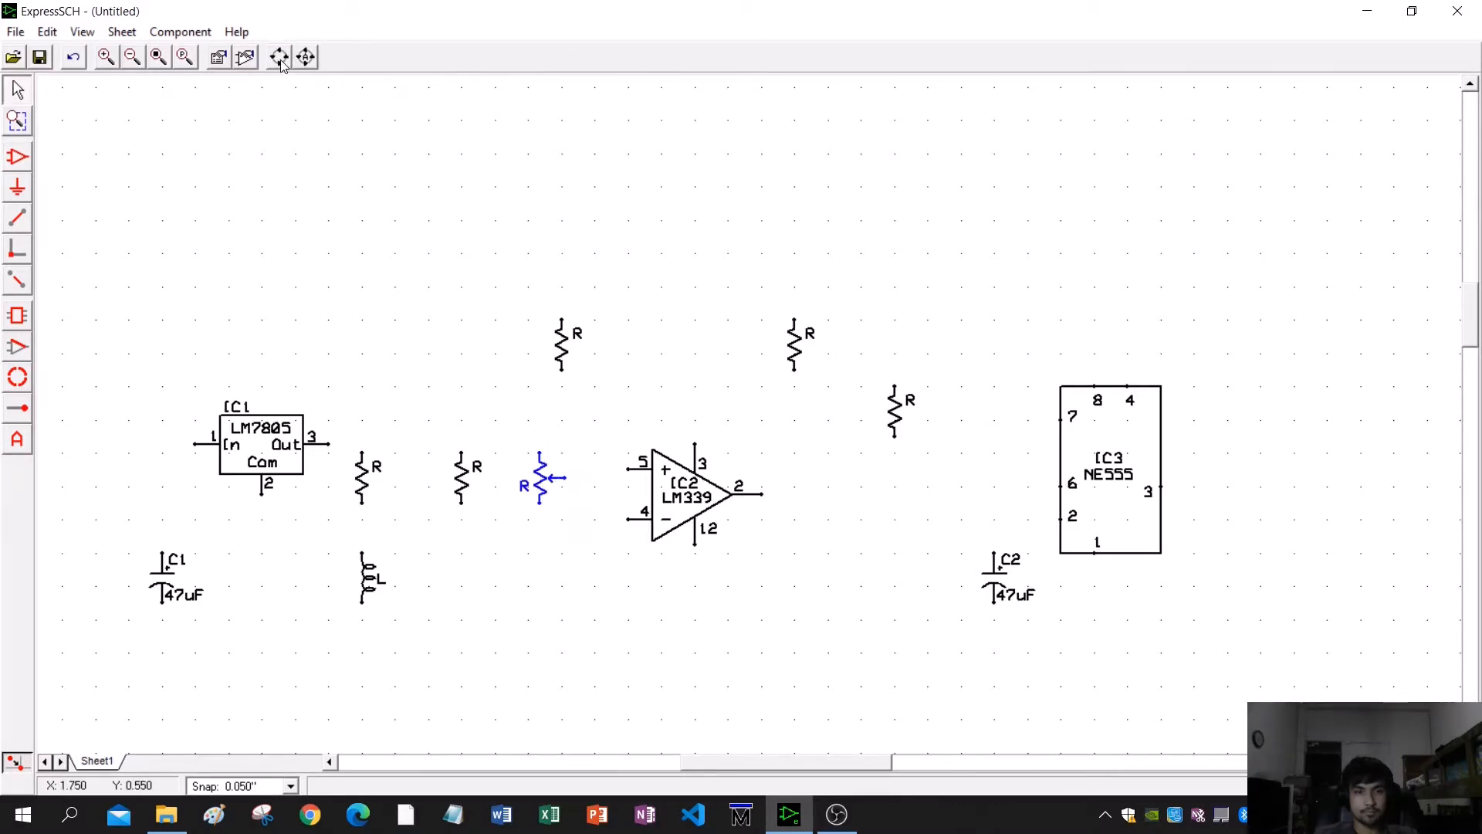
{"action": "left_click_drag", "start_coordinate": [539, 468], "coordinate": [562, 469]}
{"action": "left_click", "coordinate": [580, 556]}
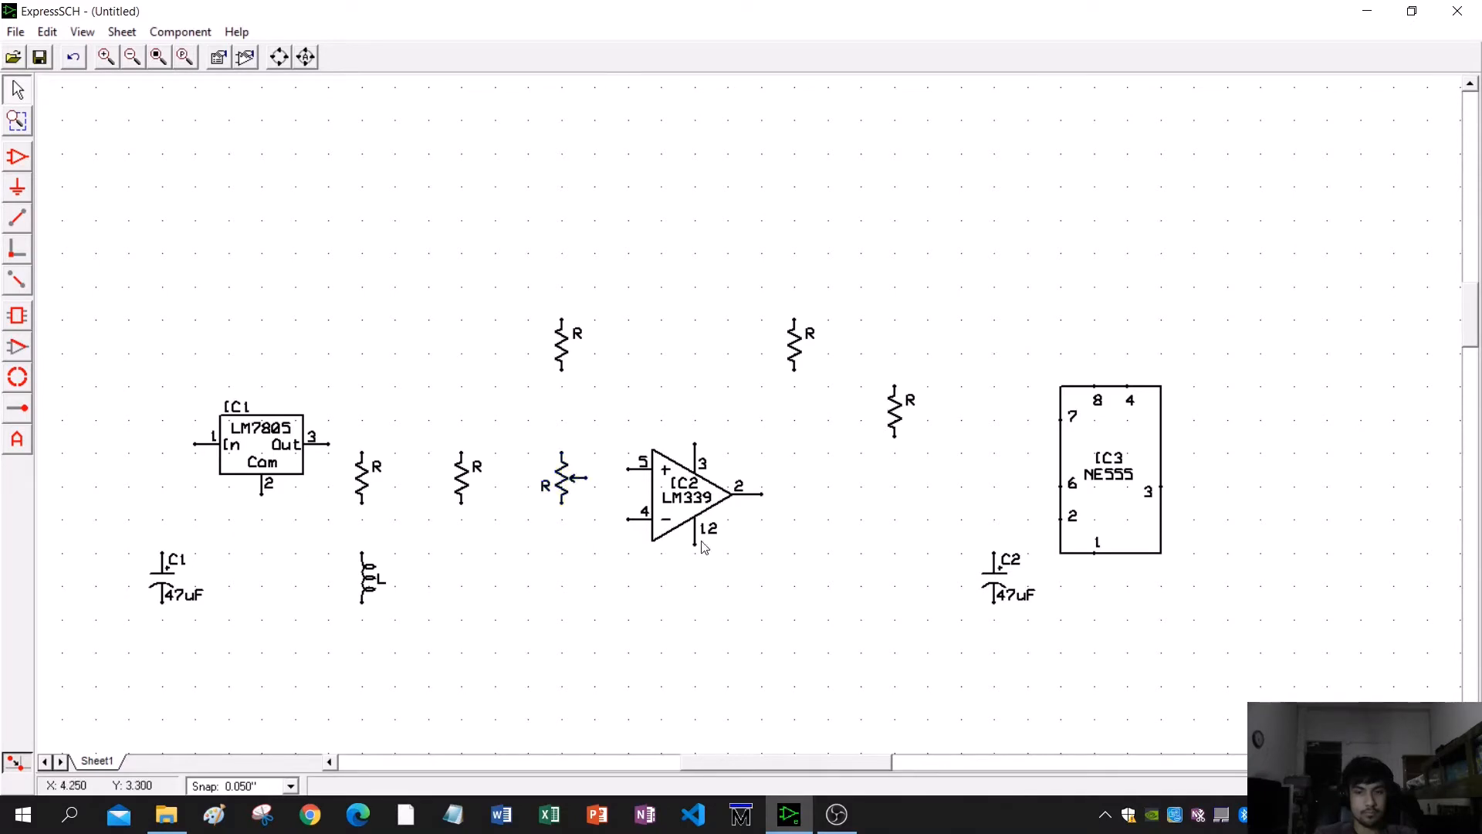
- Nudge the LM339 down slightly so its pin 5 is level with the potentiometer's wiper
{"action": "left_click_drag", "start_coordinate": [708, 511], "coordinate": [711, 522]}
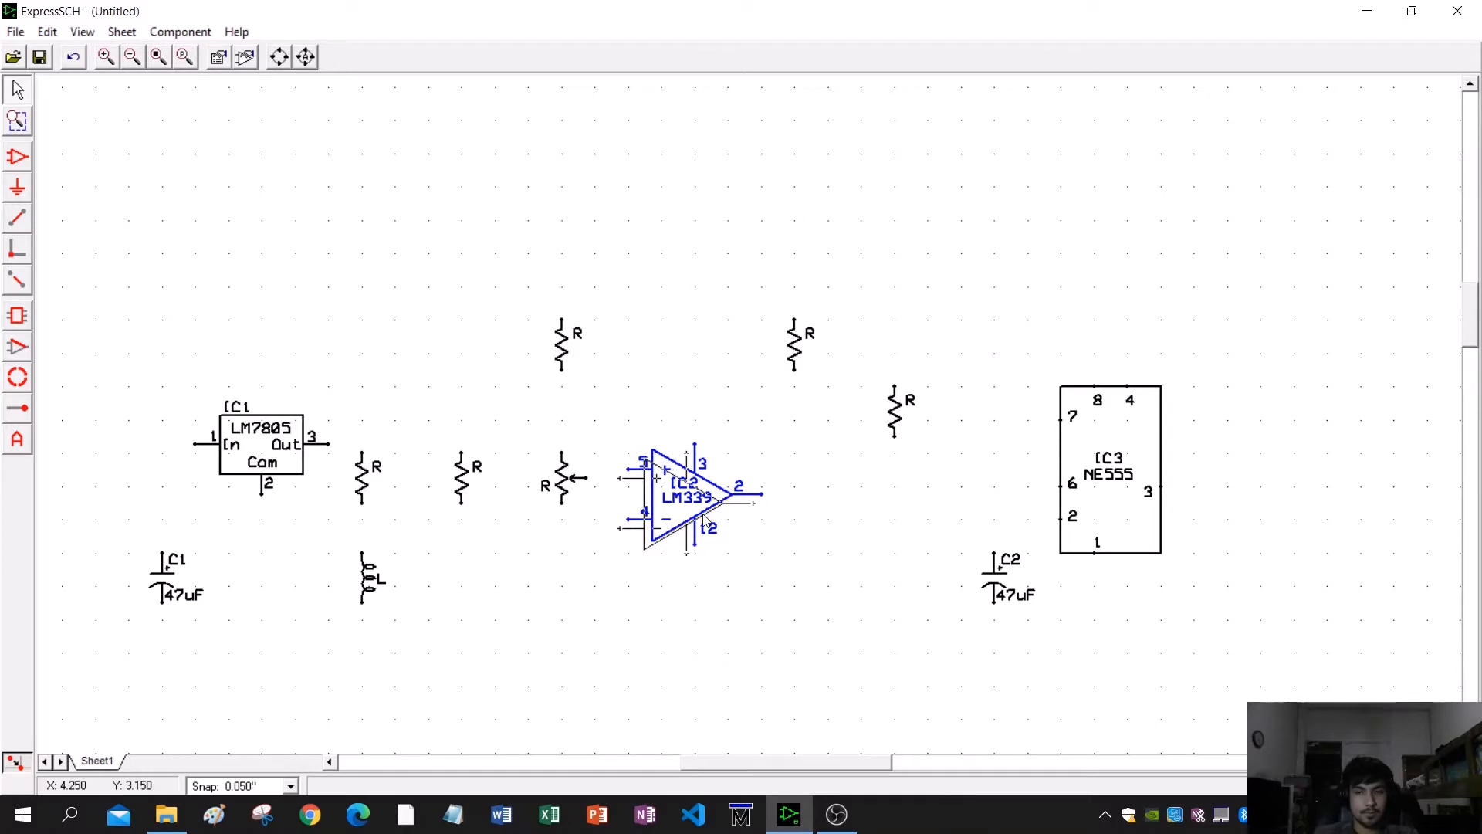
{"action": "left_click_drag", "start_coordinate": [704, 518], "coordinate": [710, 522]}
{"action": "left_click", "coordinate": [774, 575]}
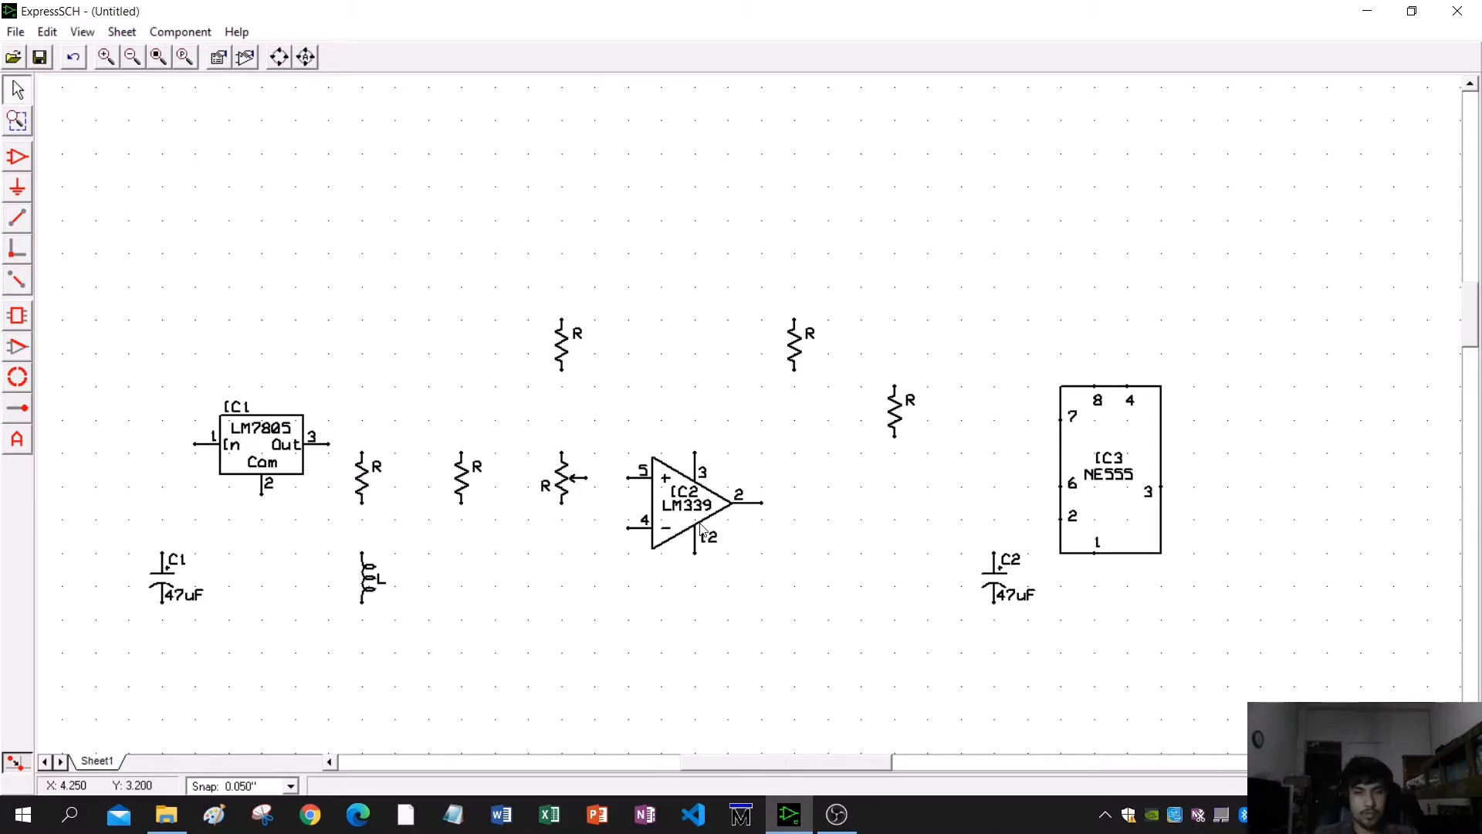
- Give the resistor nearest the LM7805 the part ID R1 and the part name 500 Ohms
{"action": "double_click", "coordinate": [365, 479]}
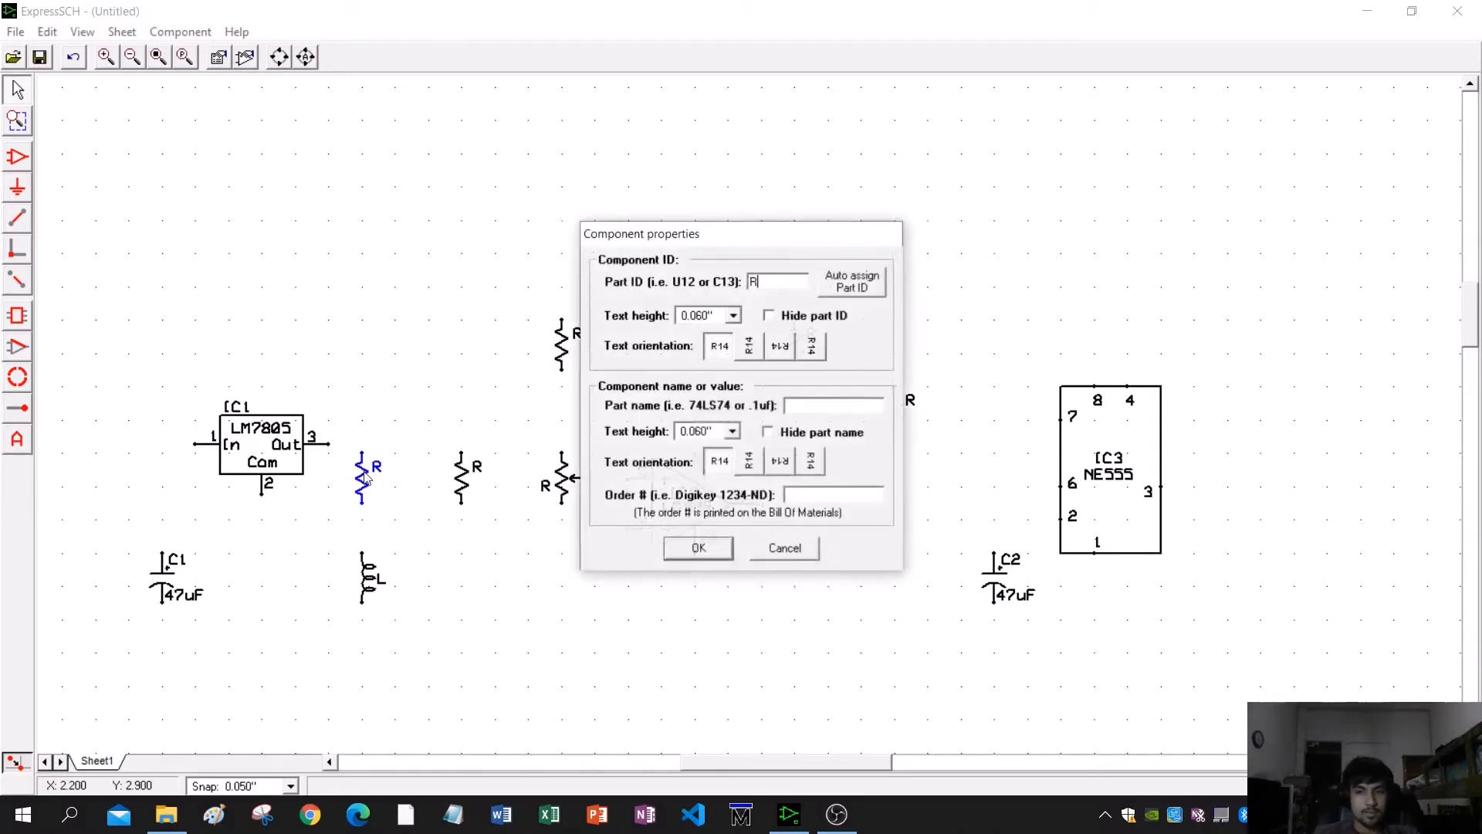
{"action": "left_click", "coordinate": [811, 409]}
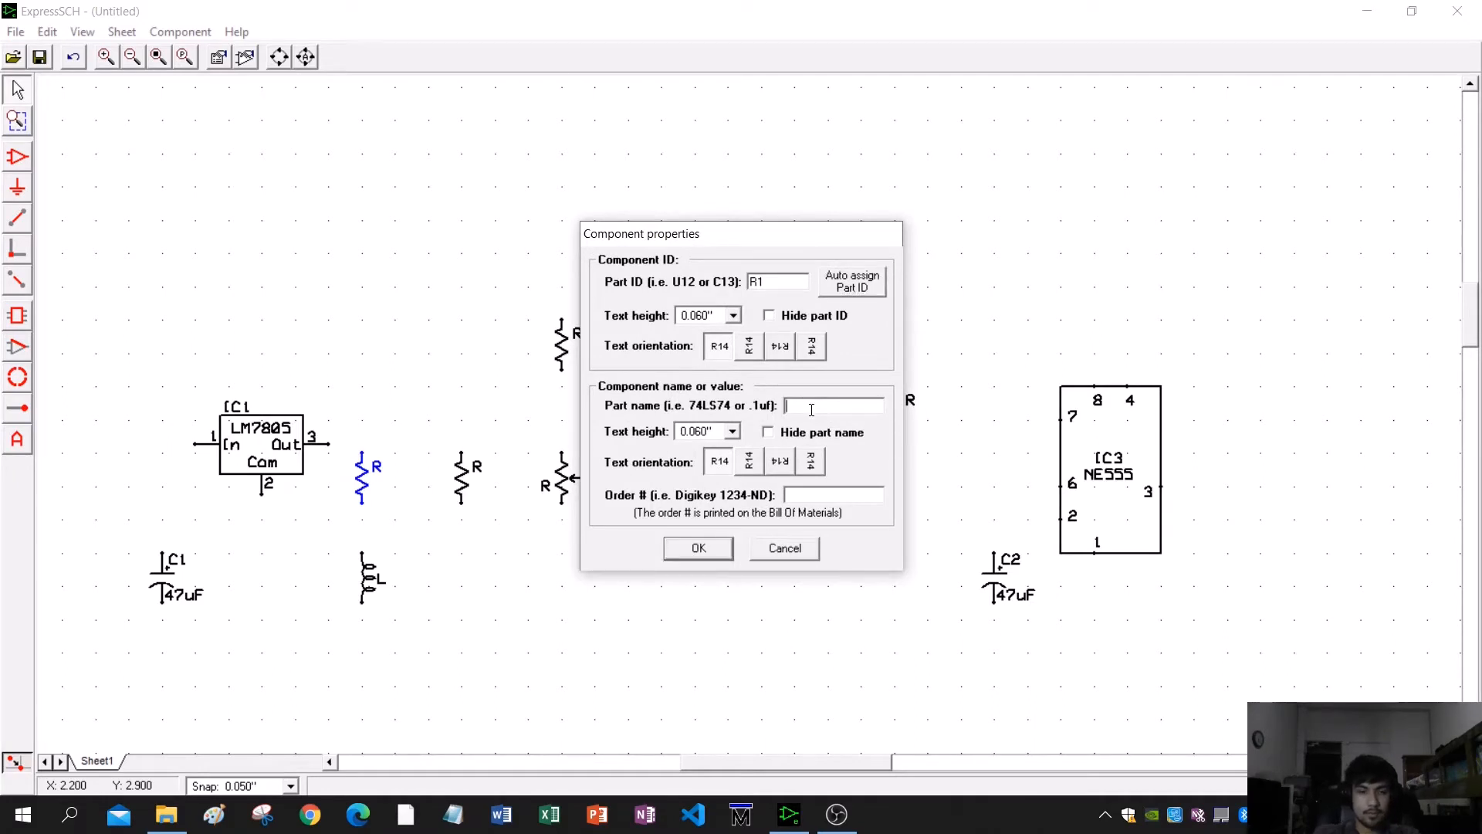
{"action": "type", "text": "500 0"}
{"action": "key", "text": "Caps_Lock"}
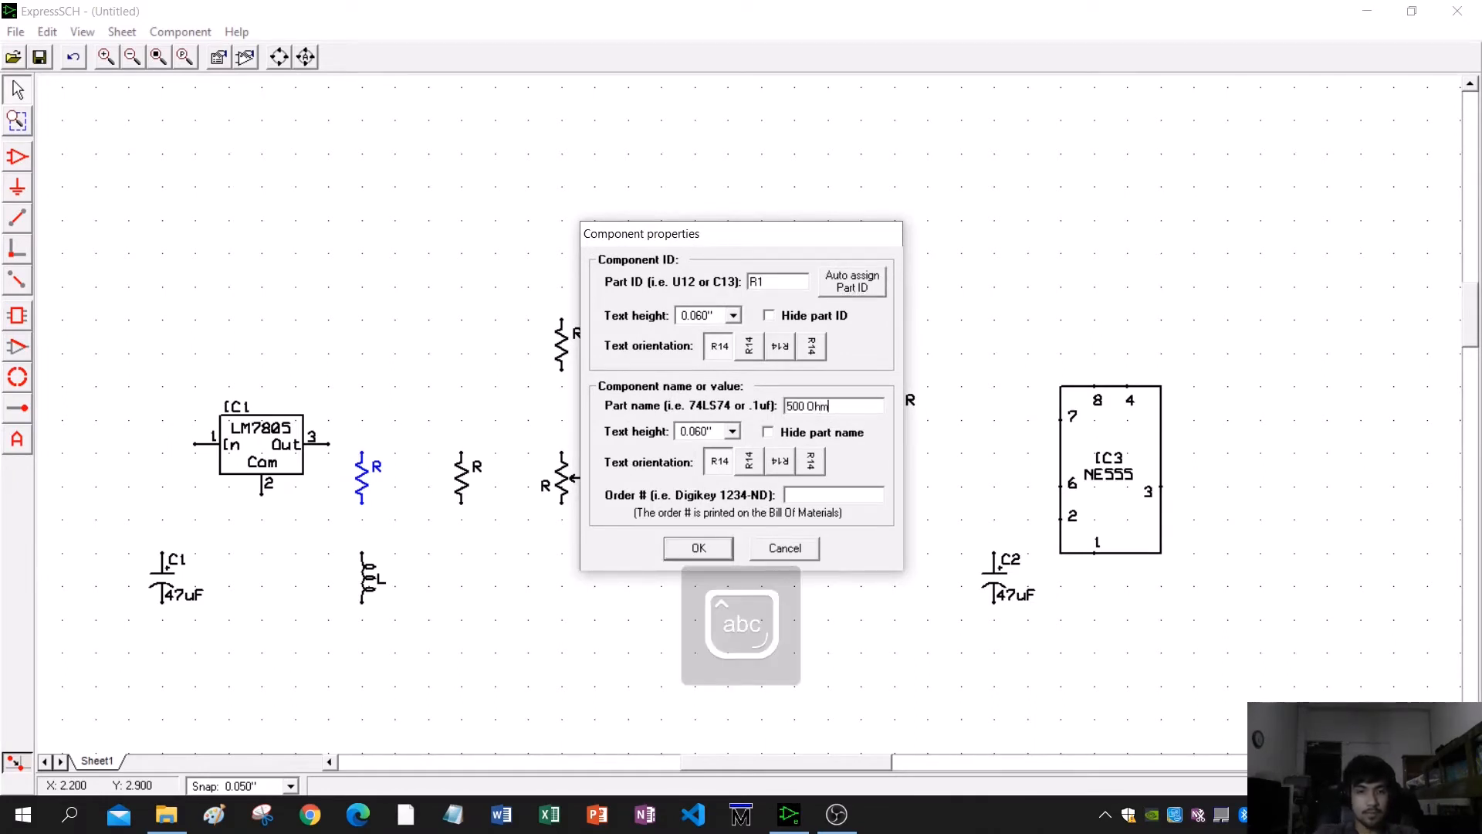
{"action": "left_click", "coordinate": [699, 548]}
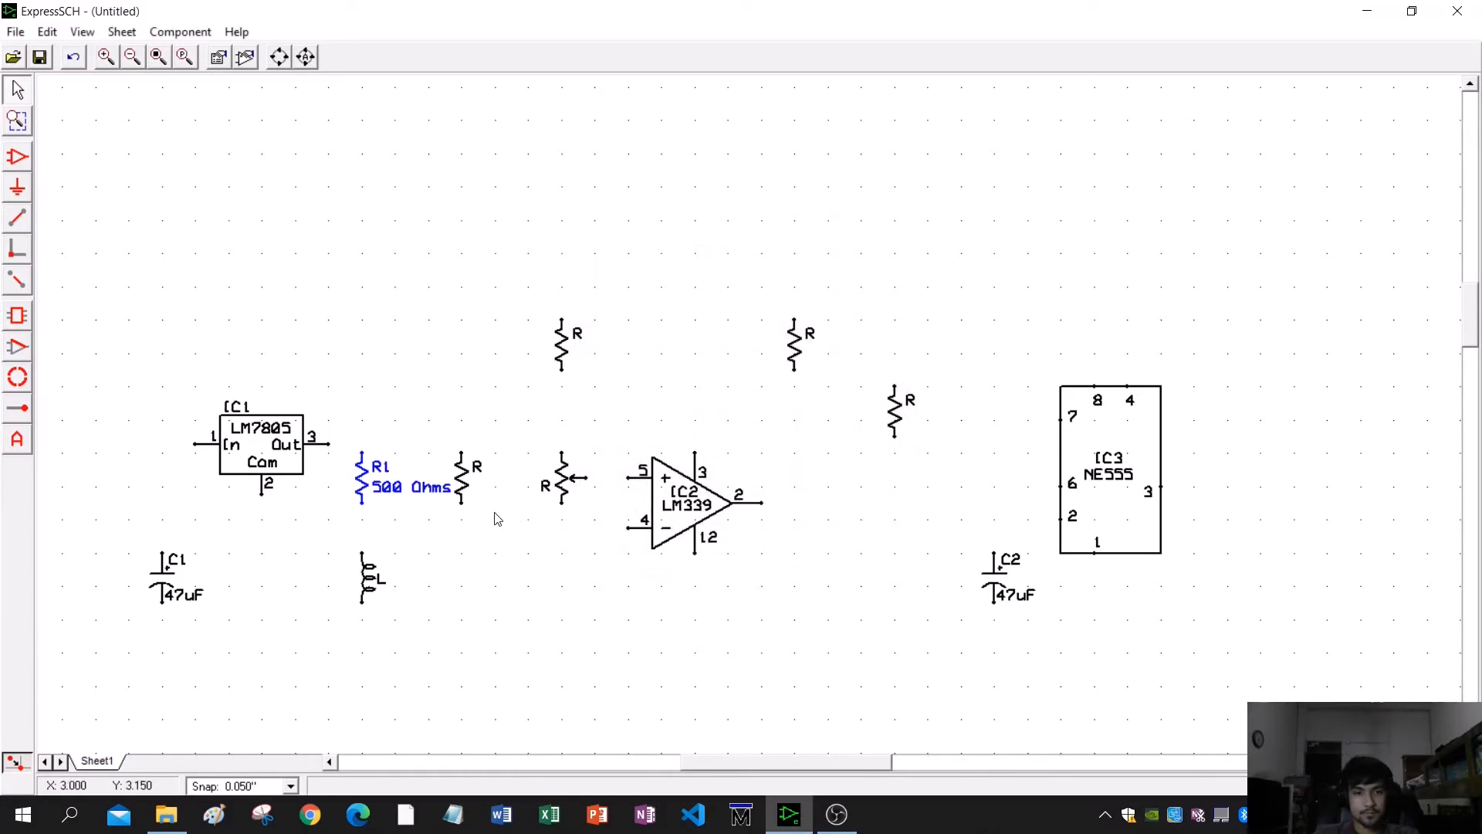
- Give the resistor between R1 and the potentiometer the part ID R2 and the part name 1K
{"action": "double_click", "coordinate": [466, 476]}
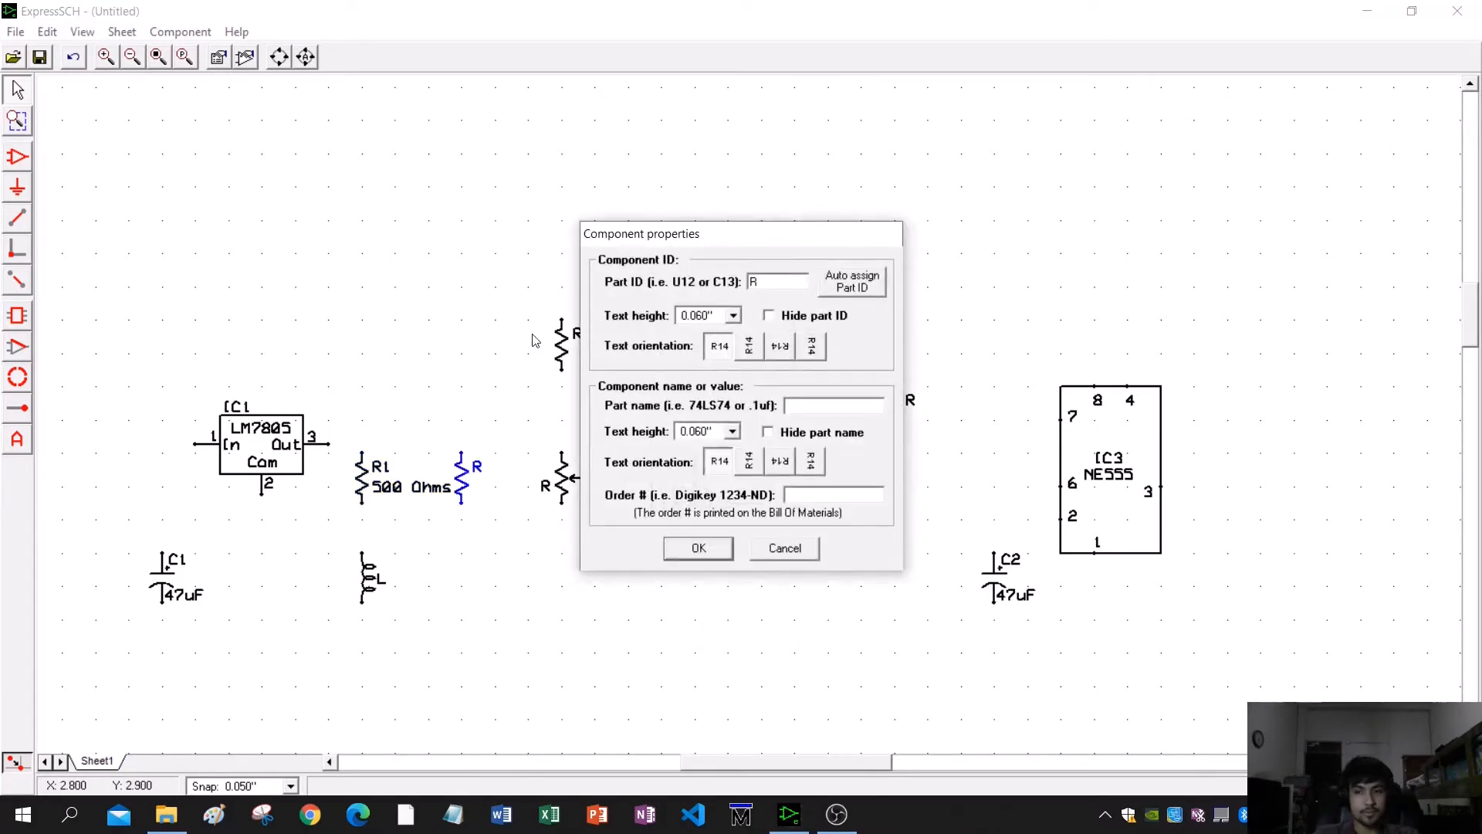
{"action": "left_click", "coordinate": [849, 283]}
{"action": "left_click", "coordinate": [822, 407]}
{"action": "type", "text": "1K"}
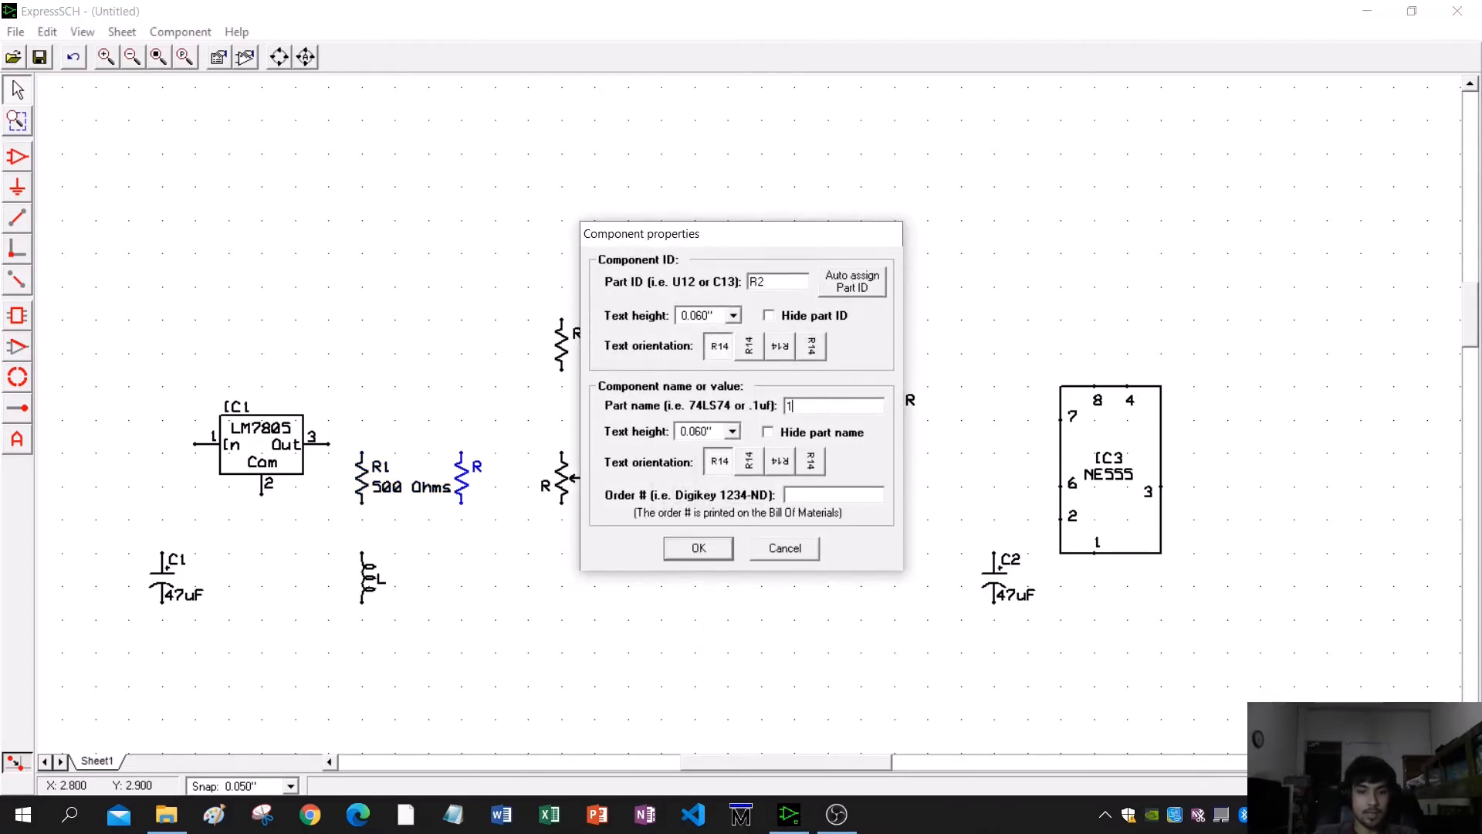
{"action": "key", "text": "Caps_Lock"}
{"action": "left_click", "coordinate": [714, 549]}
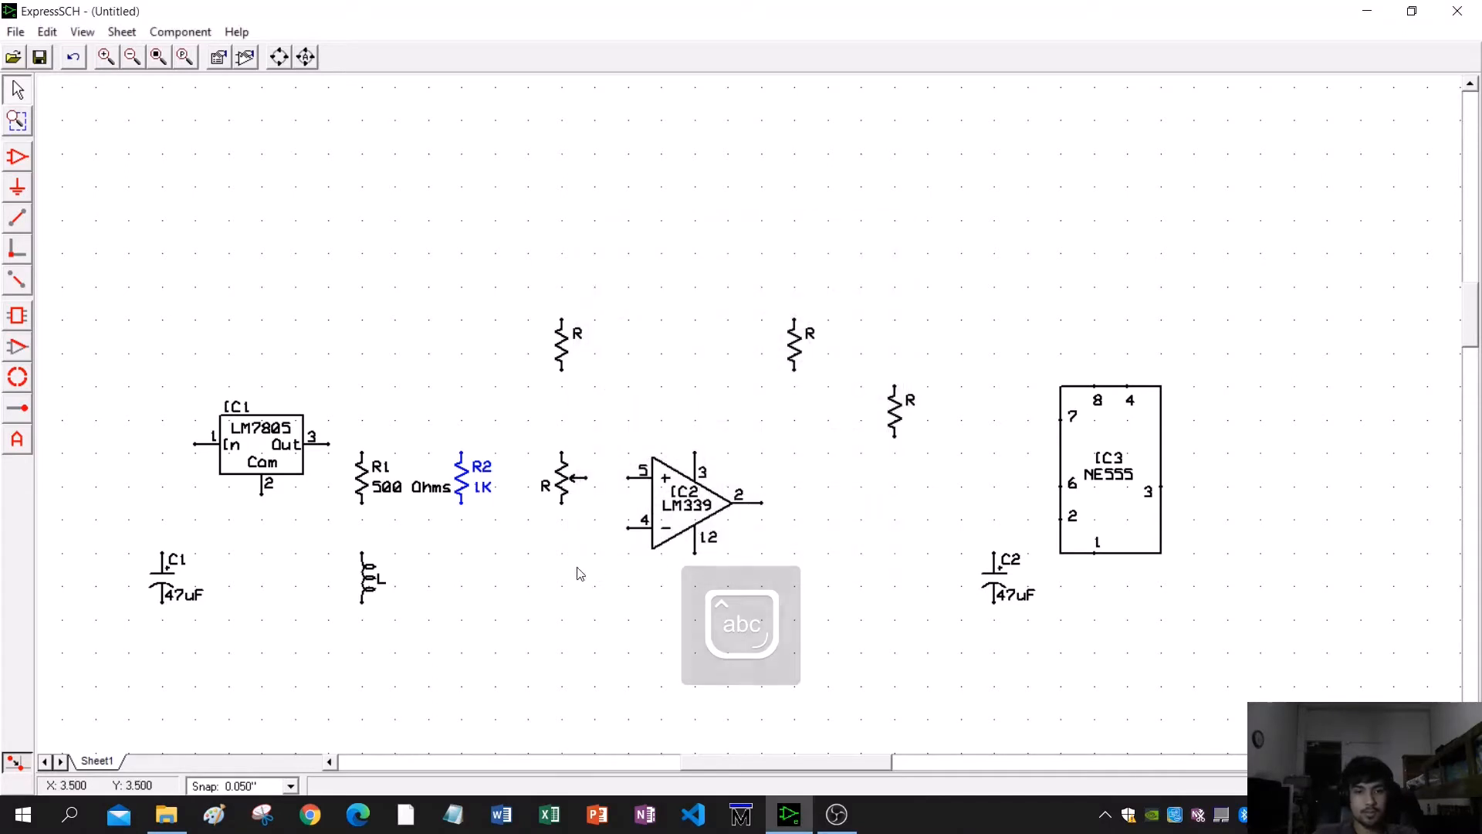
- Give the resistor above the potentiometer the part ID R3 and the part name 10K
{"action": "double_click", "coordinate": [562, 341]}
{"action": "left_click", "coordinate": [849, 283]}
{"action": "left_click", "coordinate": [822, 407]}
{"action": "type", "text": "1"}
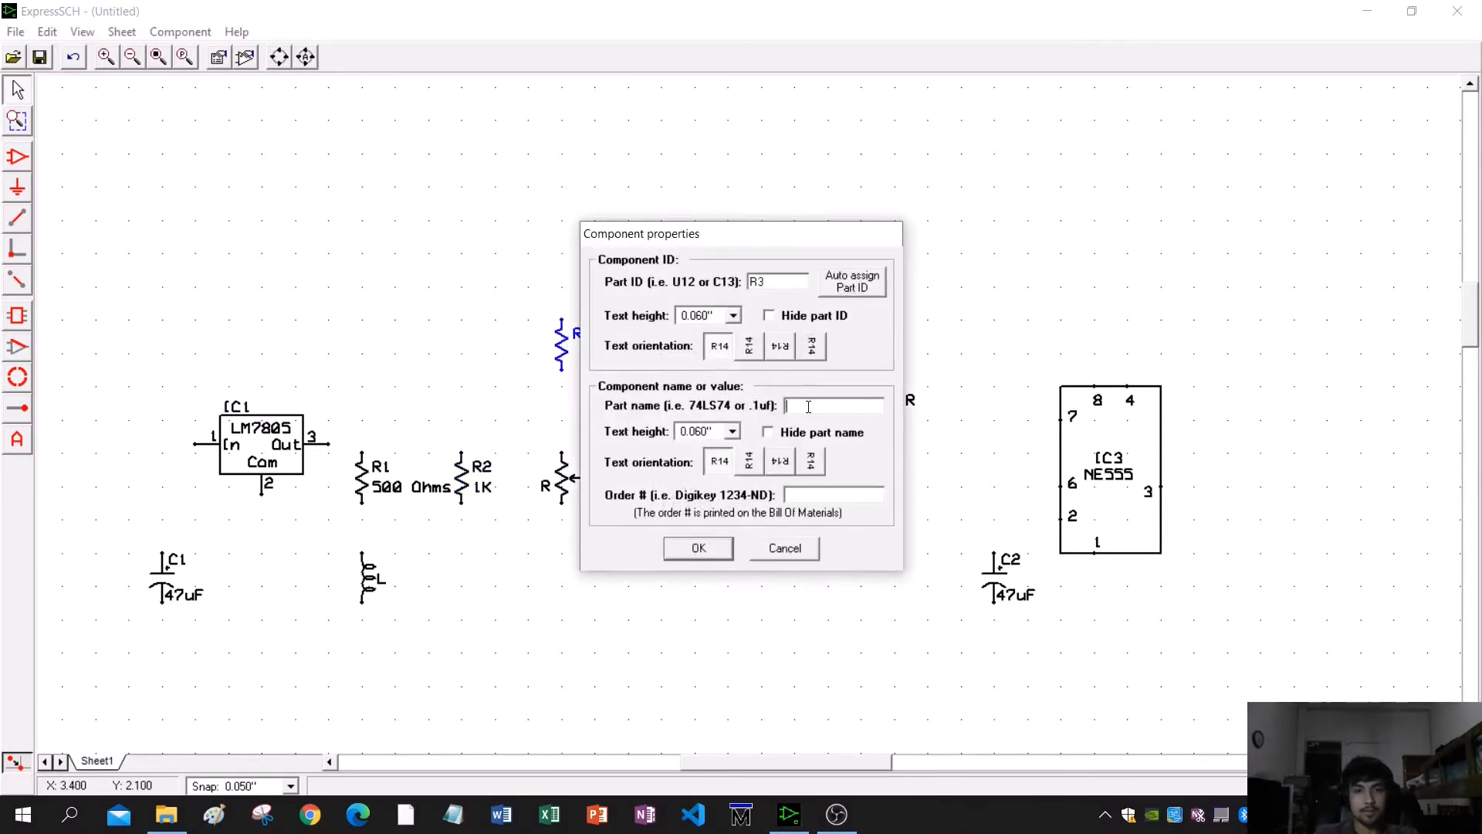
{"action": "type", "text": "0"}
{"action": "key", "text": "Caps_Lock"}
{"action": "type", "text": "K"}
{"action": "key", "text": "Caps_Lock"}
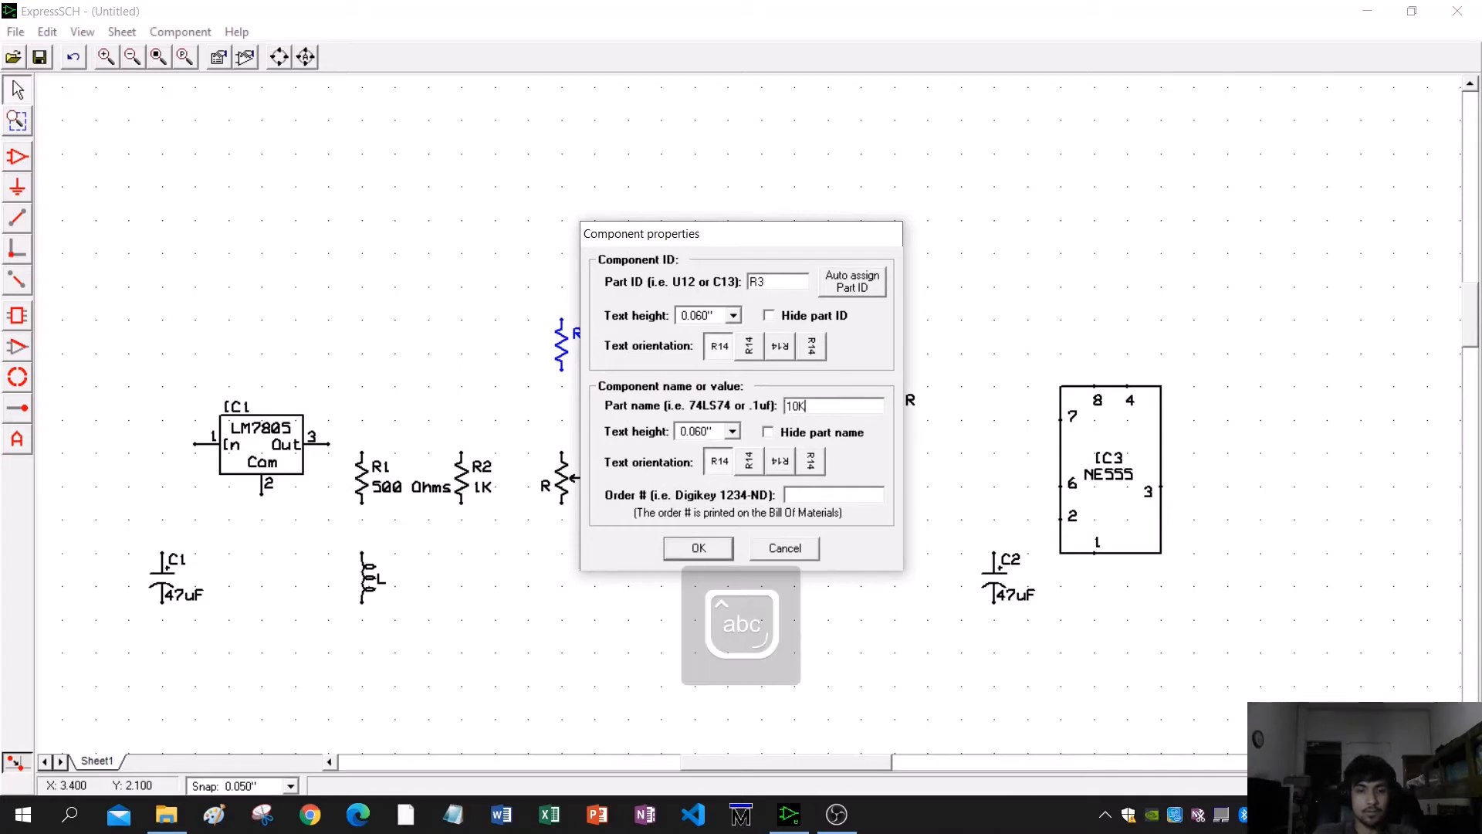
{"action": "left_click", "coordinate": [694, 549]}
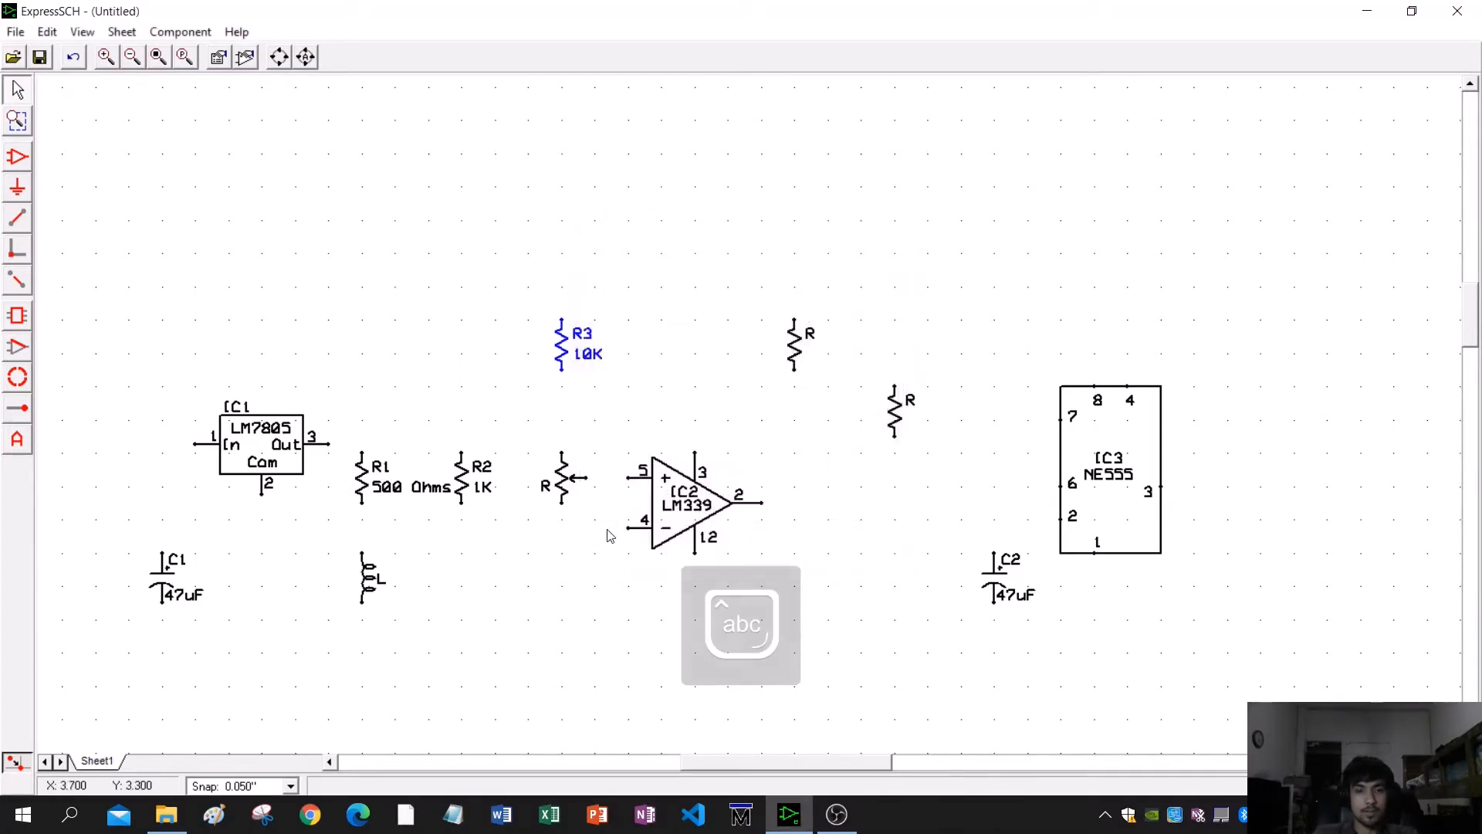
- Give the potentiometer the part ID R4 and the part name 20K
{"action": "double_click", "coordinate": [563, 482]}
{"action": "left_click", "coordinate": [852, 282]}
{"action": "left_click", "coordinate": [809, 405]}
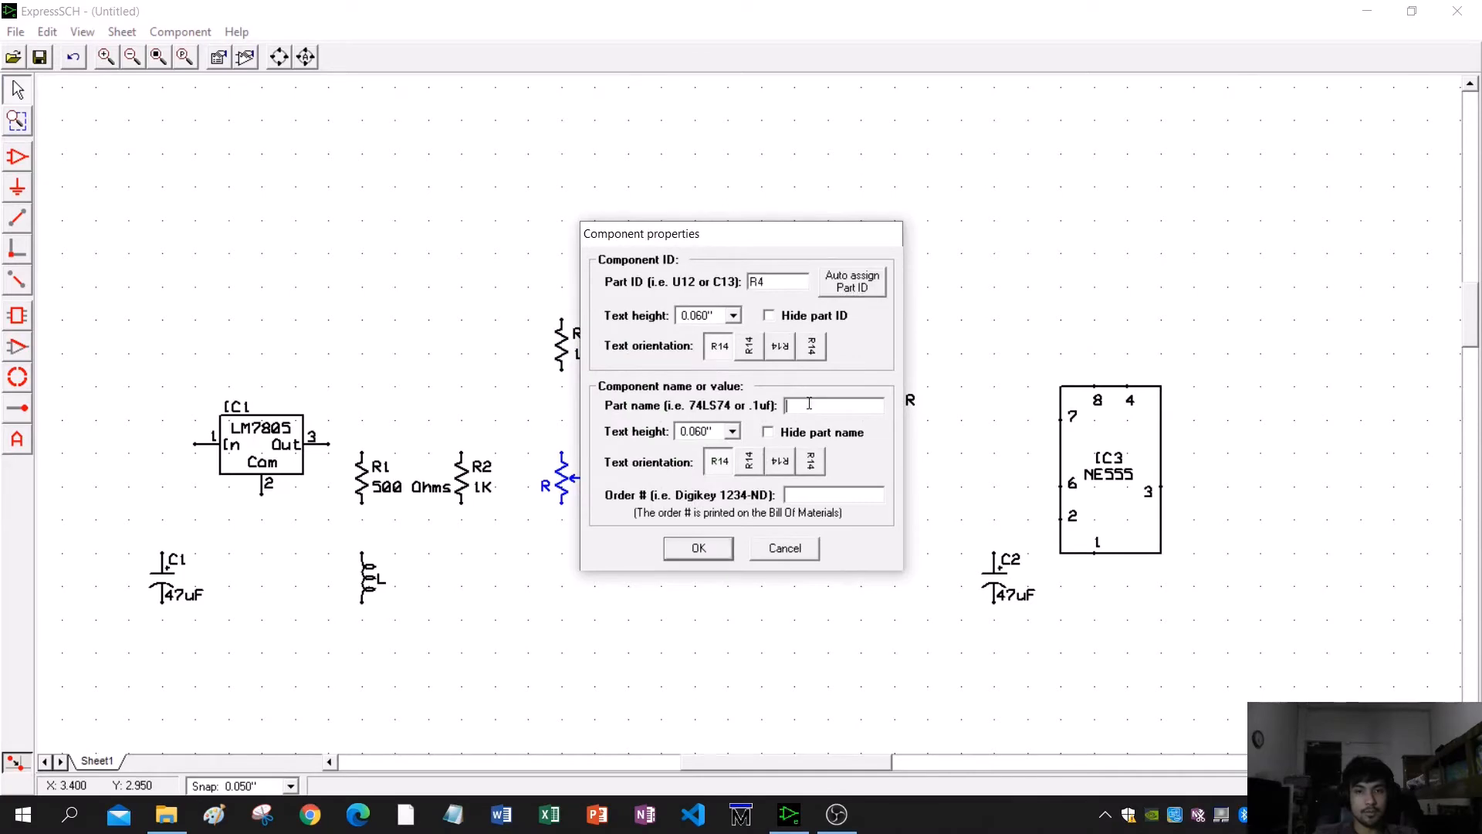
{"action": "type", "text": "20"}
{"action": "key", "text": "Caps_Lock"}
{"action": "type", "text": "K"}
{"action": "key", "text": "Caps_Lock"}
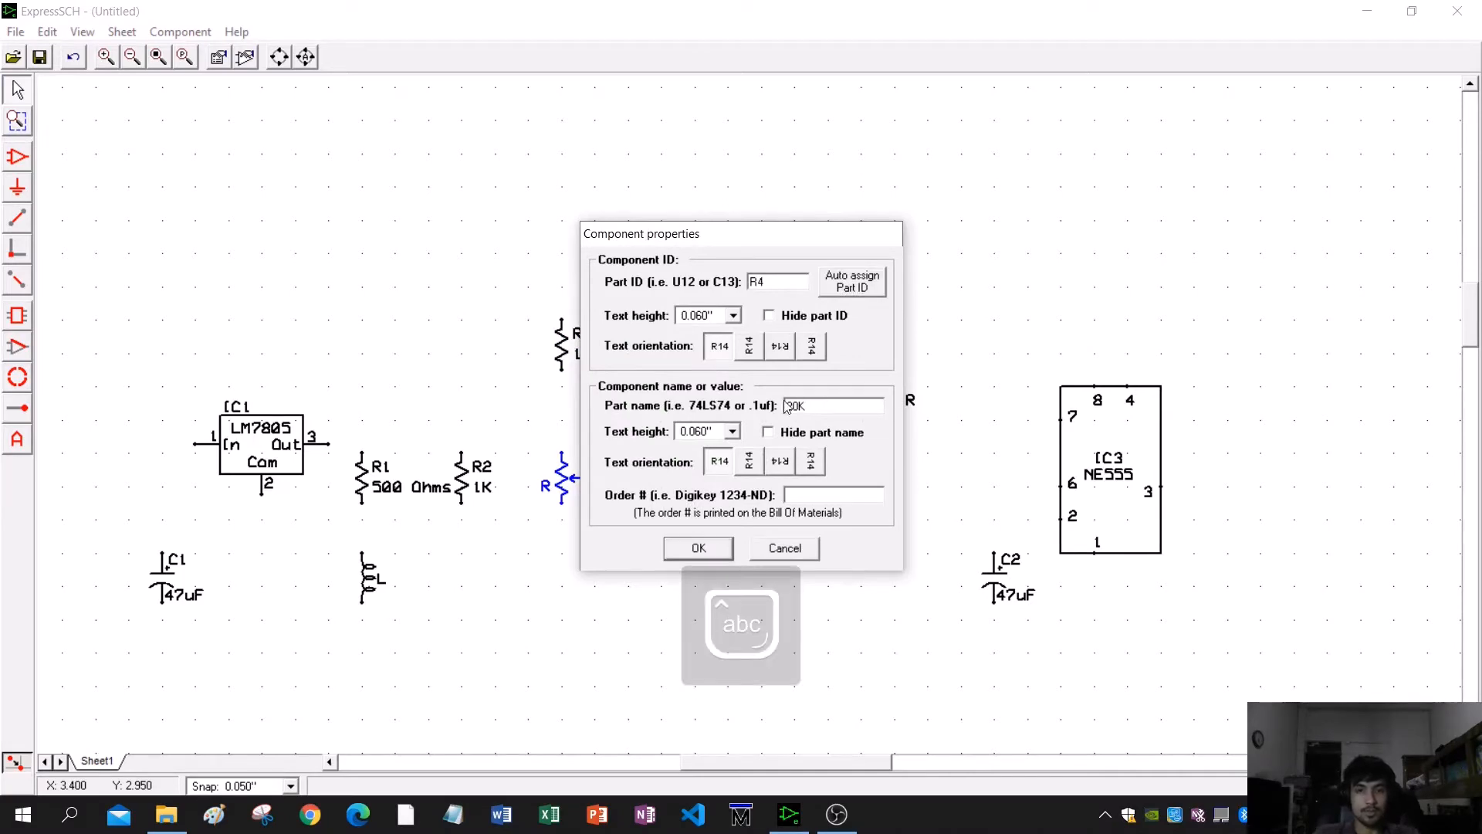
{"action": "left_click", "coordinate": [699, 548]}
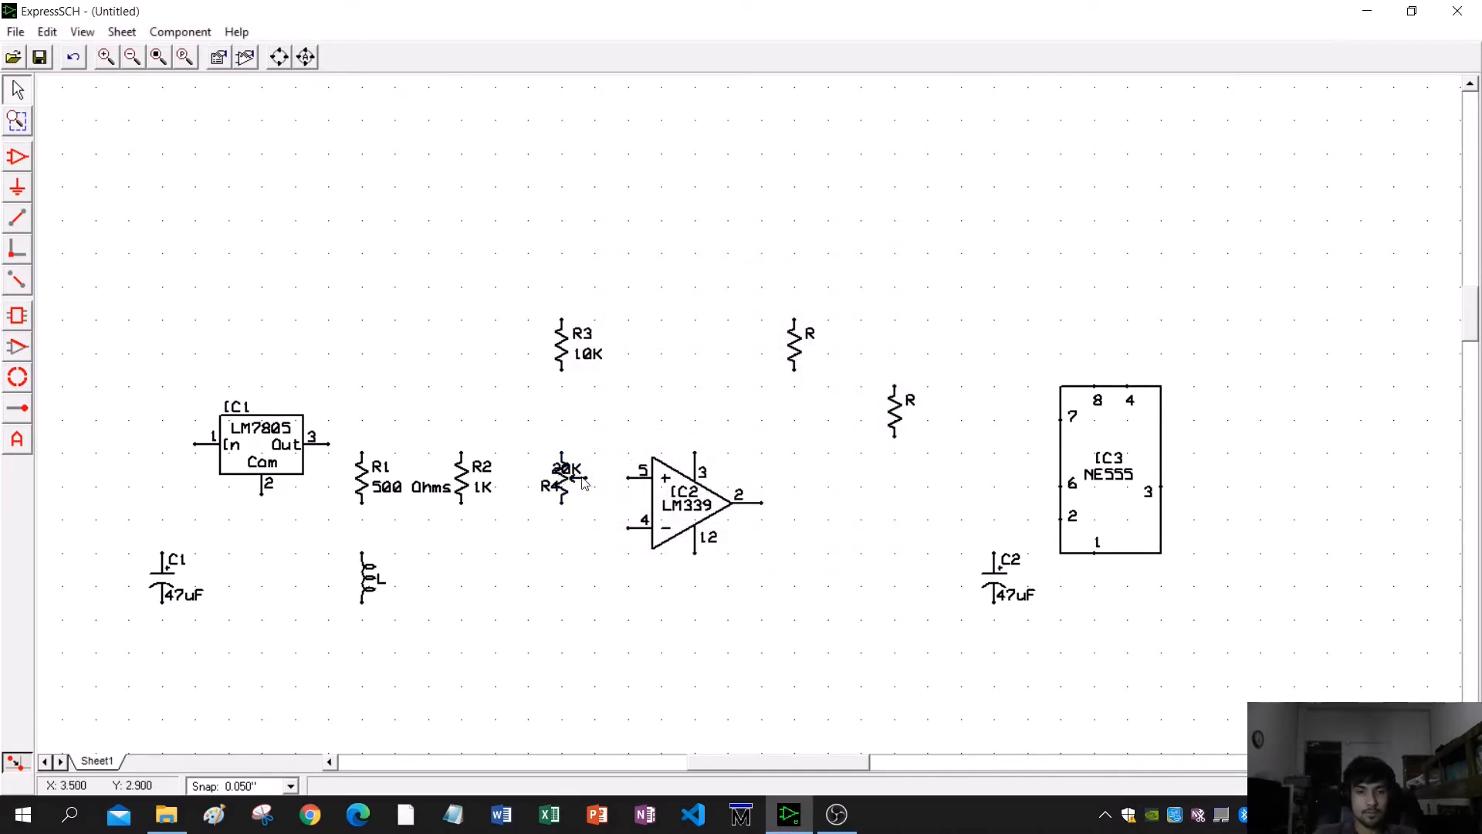
- Move the potentiometer's ID label above its wiper and its 20K label below the wiper so they clear the symbol
{"action": "scroll", "coordinate": [582, 477], "scroll_direction": "up", "scroll_amount": 1}
{"action": "mouse_move", "coordinate": [575, 470]}
{"action": "left_mouse_down"}
{"action": "mouse_move", "coordinate": [590, 466]}
{"action": "mouse_move", "coordinate": [591, 521]}
{"action": "mouse_move", "coordinate": [604, 510]}
{"action": "mouse_move", "coordinate": [568, 454]}
{"action": "left_mouse_up"}
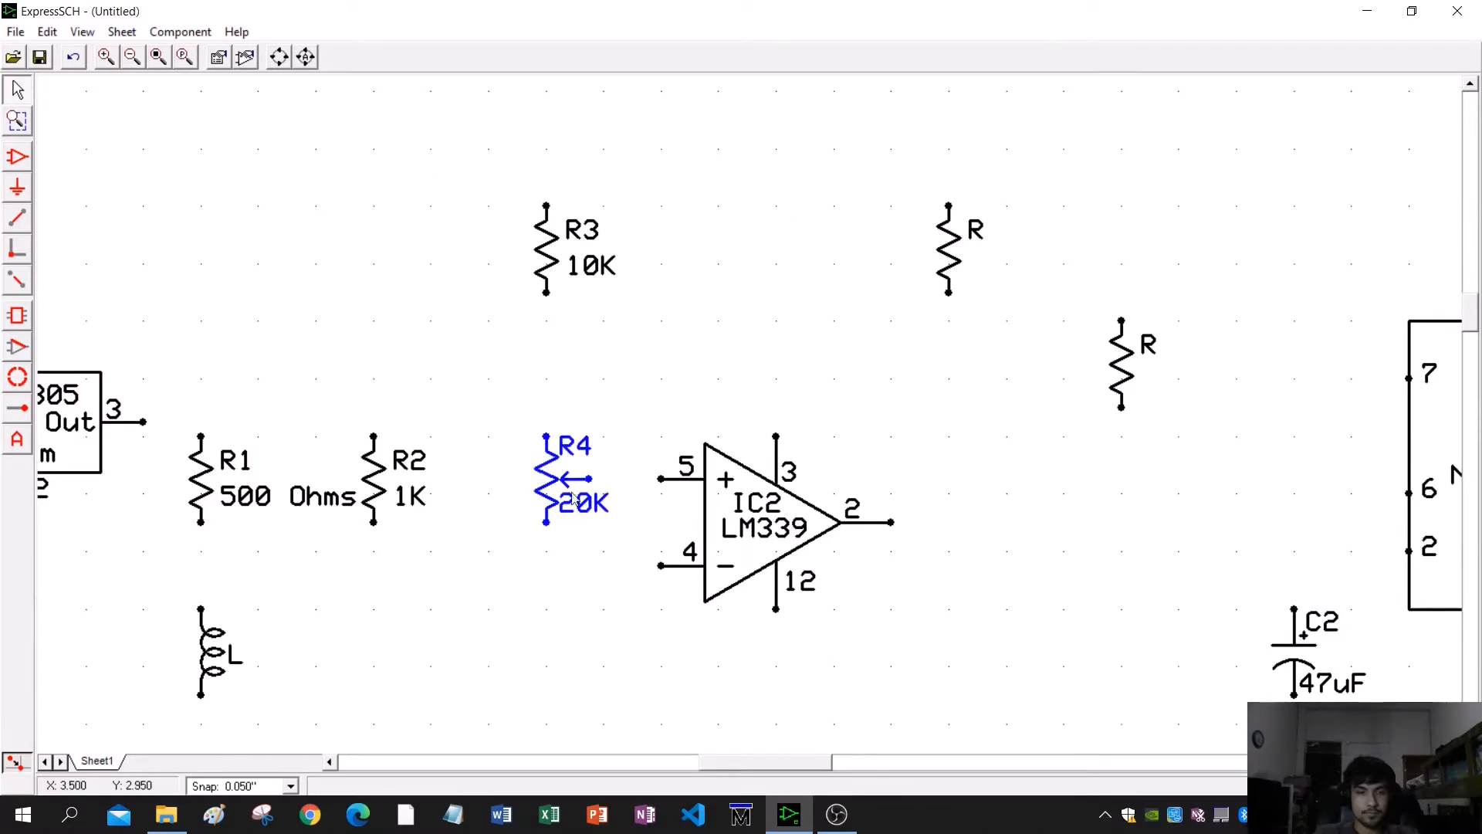
{"action": "left_click_drag", "start_coordinate": [572, 507], "coordinate": [573, 520]}
{"action": "left_click", "coordinate": [567, 558]}
{"action": "scroll", "coordinate": [607, 596], "scroll_direction": "down", "scroll_amount": 1}
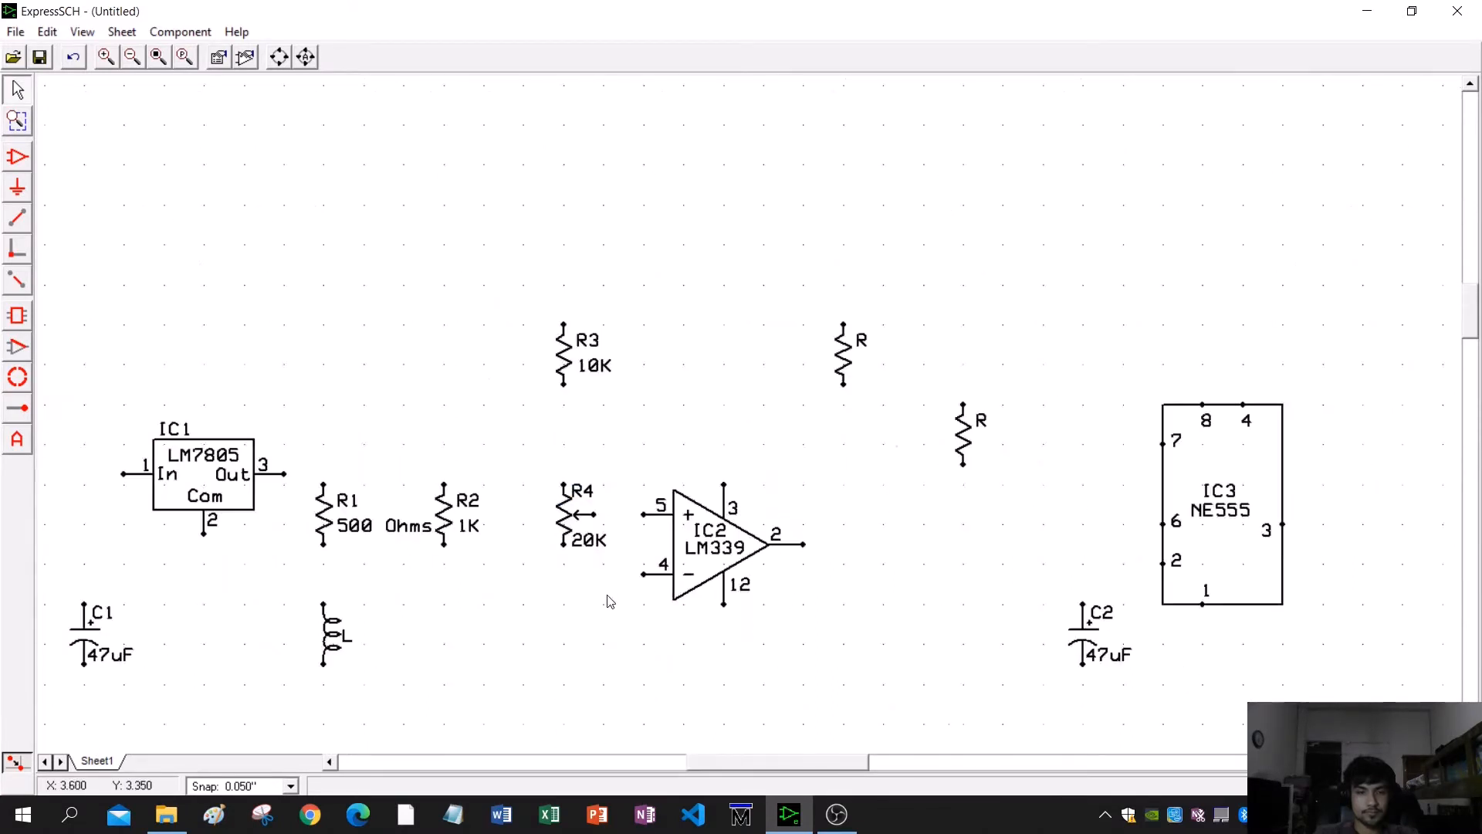
- Give the resistor above and right of the LM339 the part ID R5 and the part name 1K
{"action": "middle_click_drag", "start_coordinate": [607, 596], "coordinate": [545, 571]}
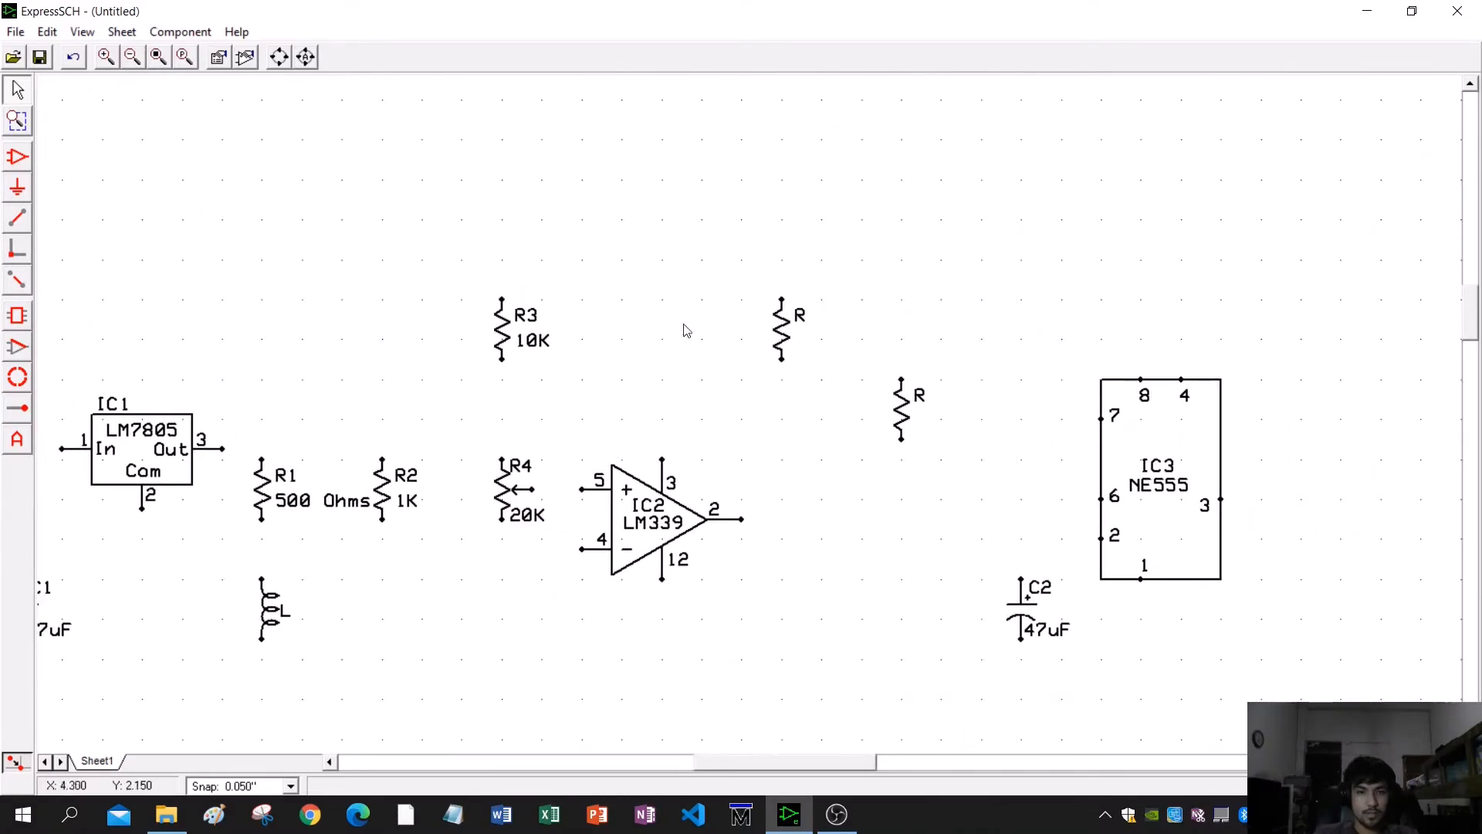
{"action": "double_click", "coordinate": [781, 328]}
{"action": "left_click", "coordinate": [837, 288]}
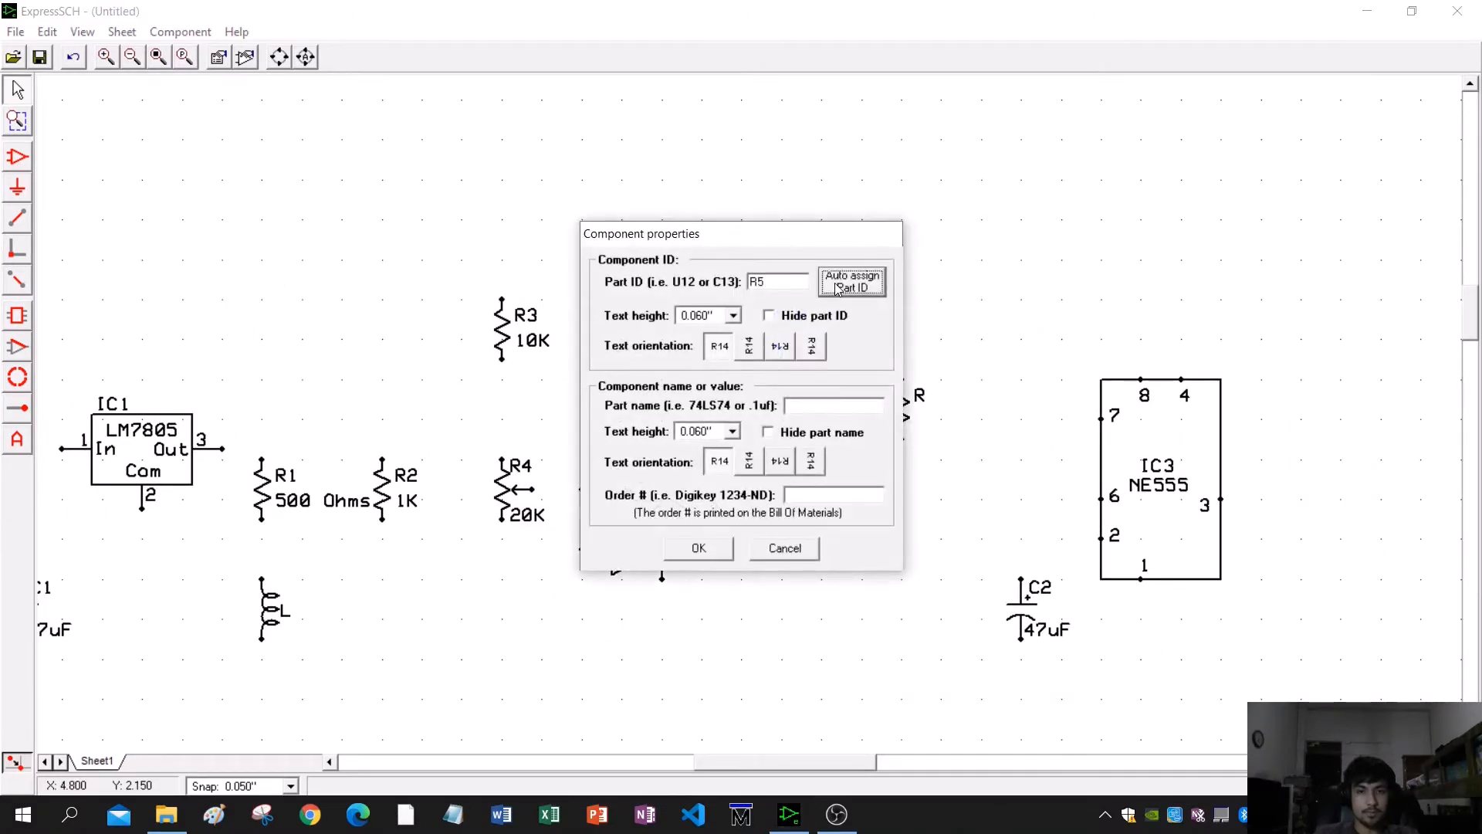
{"action": "left_click", "coordinate": [818, 403]}
{"action": "type", "text": "1K"}
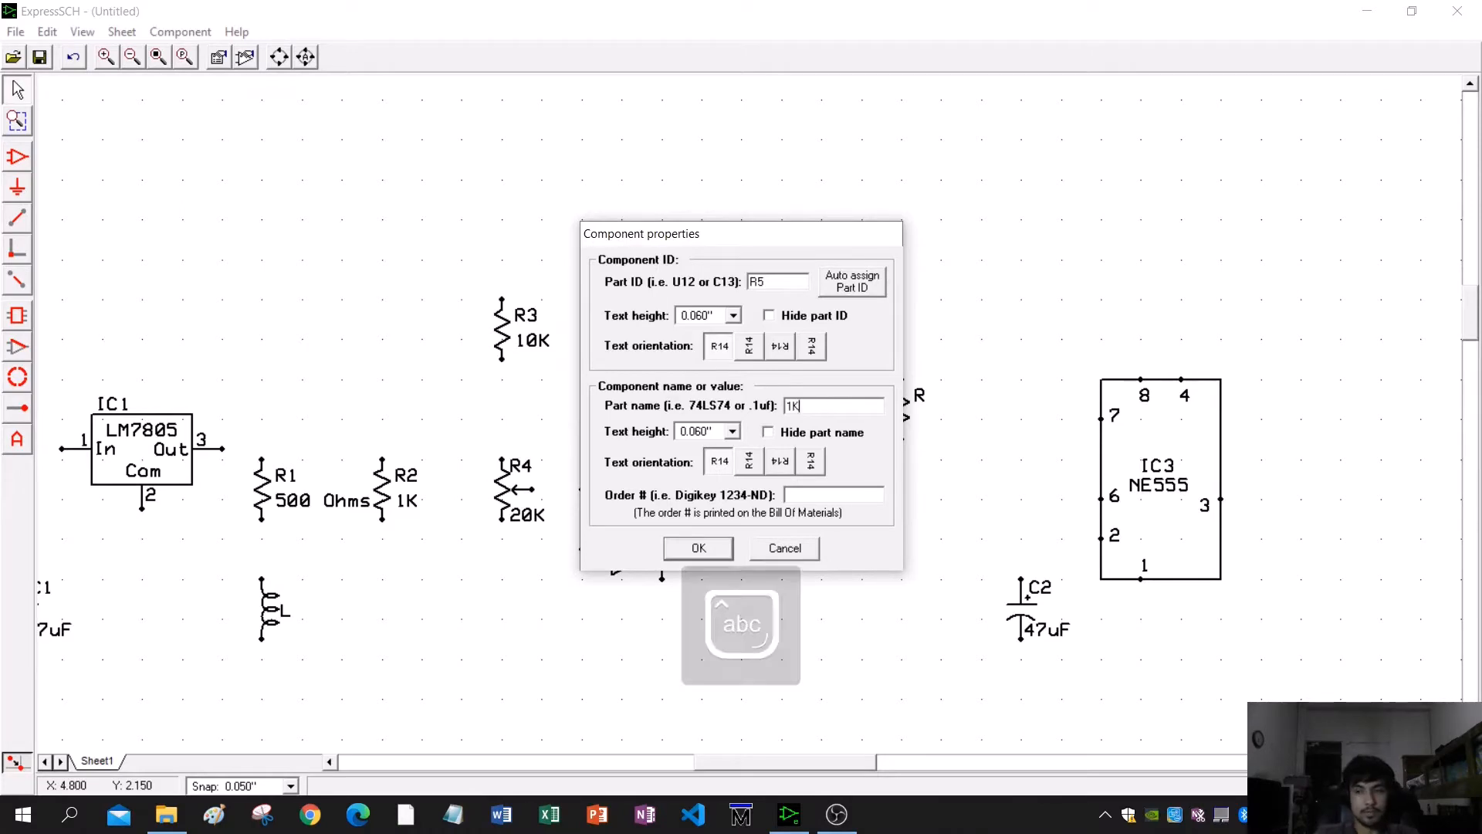
{"action": "key", "text": "Return"}
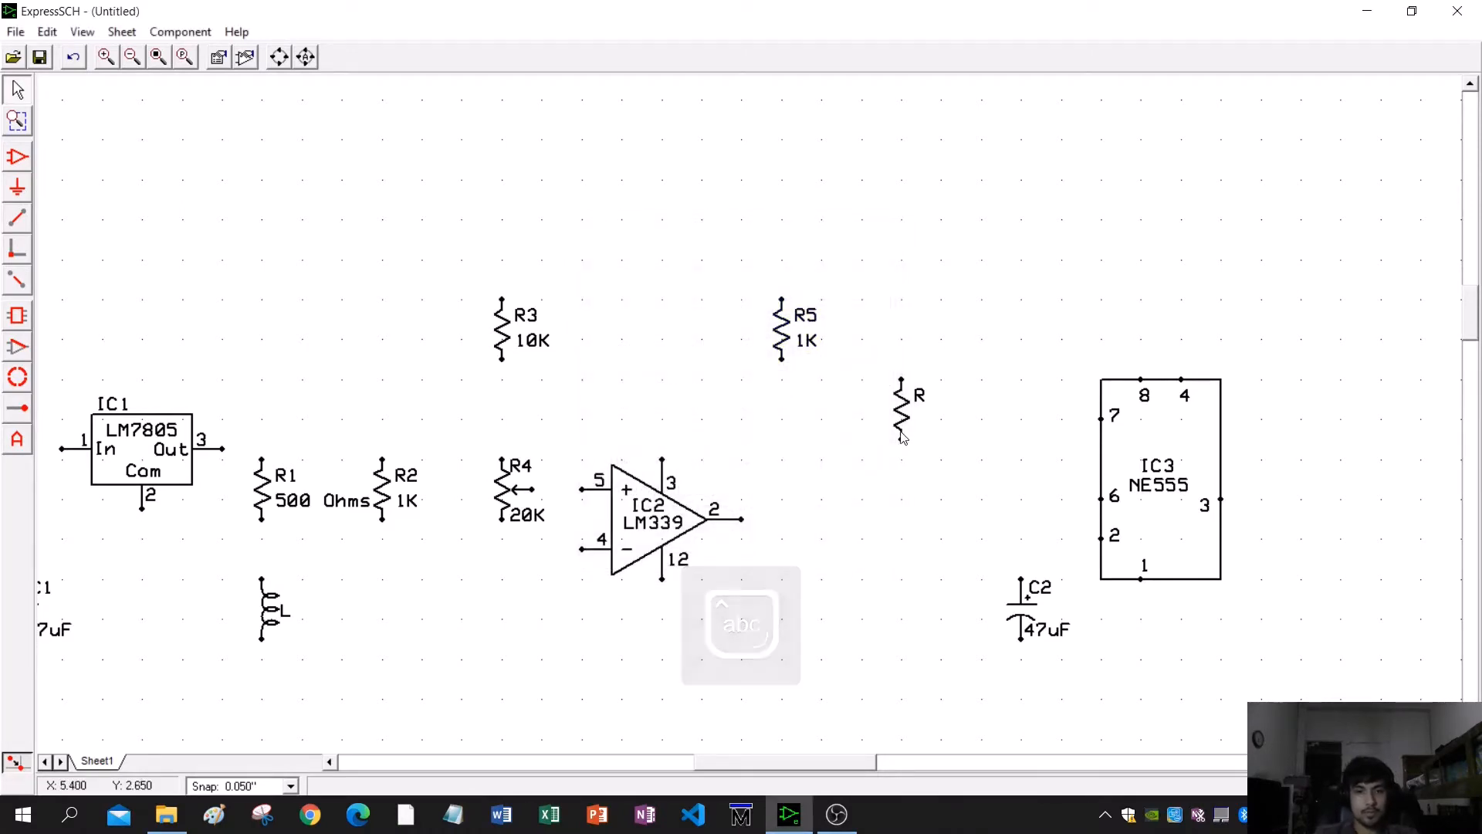
- Give the resistor between R5 and the NE555 the part ID R6 and the part name 5K
{"action": "double_click", "coordinate": [903, 413]}
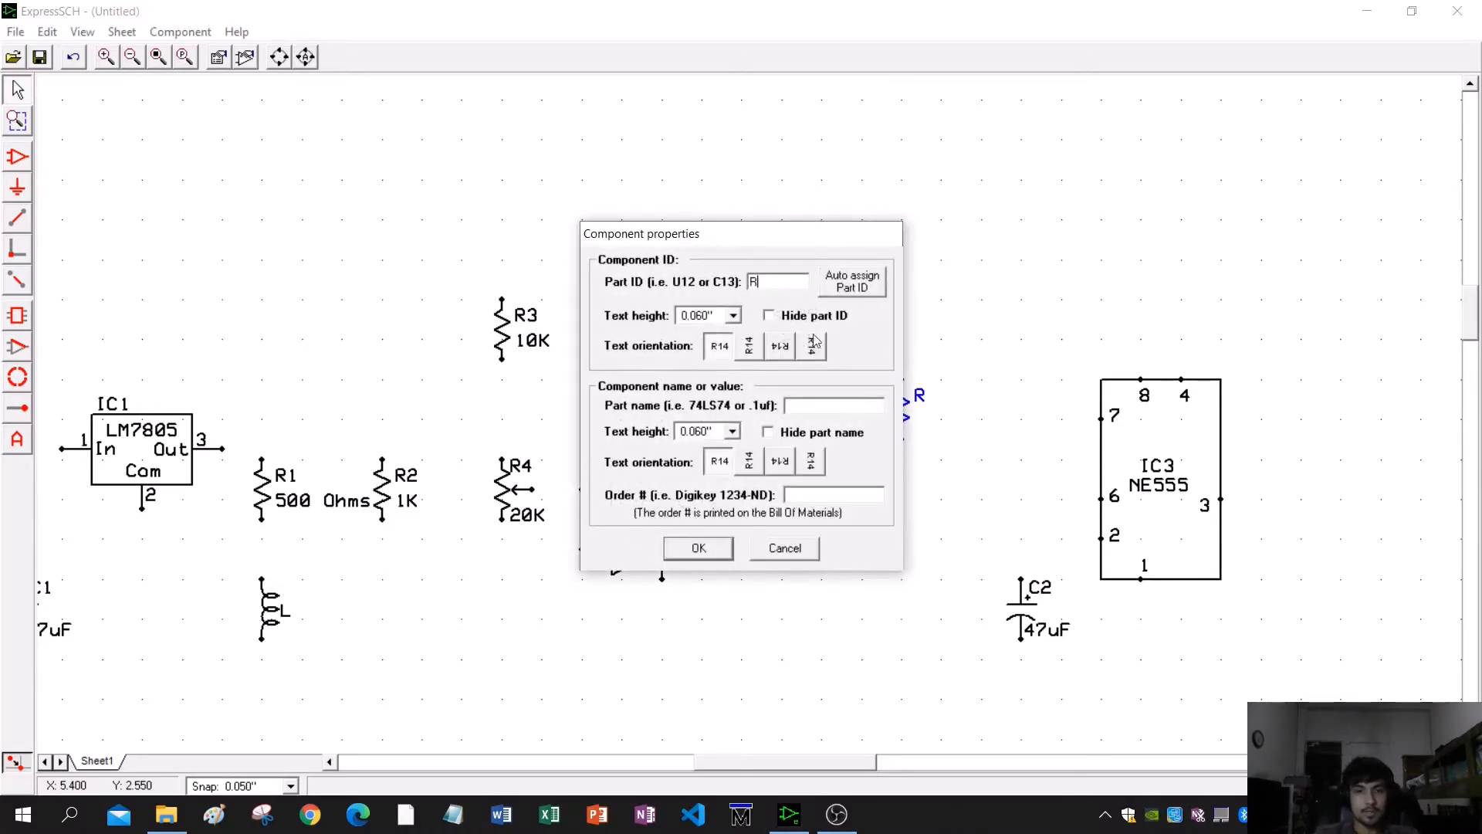
{"action": "left_click", "coordinate": [847, 286]}
{"action": "left_click", "coordinate": [838, 403]}
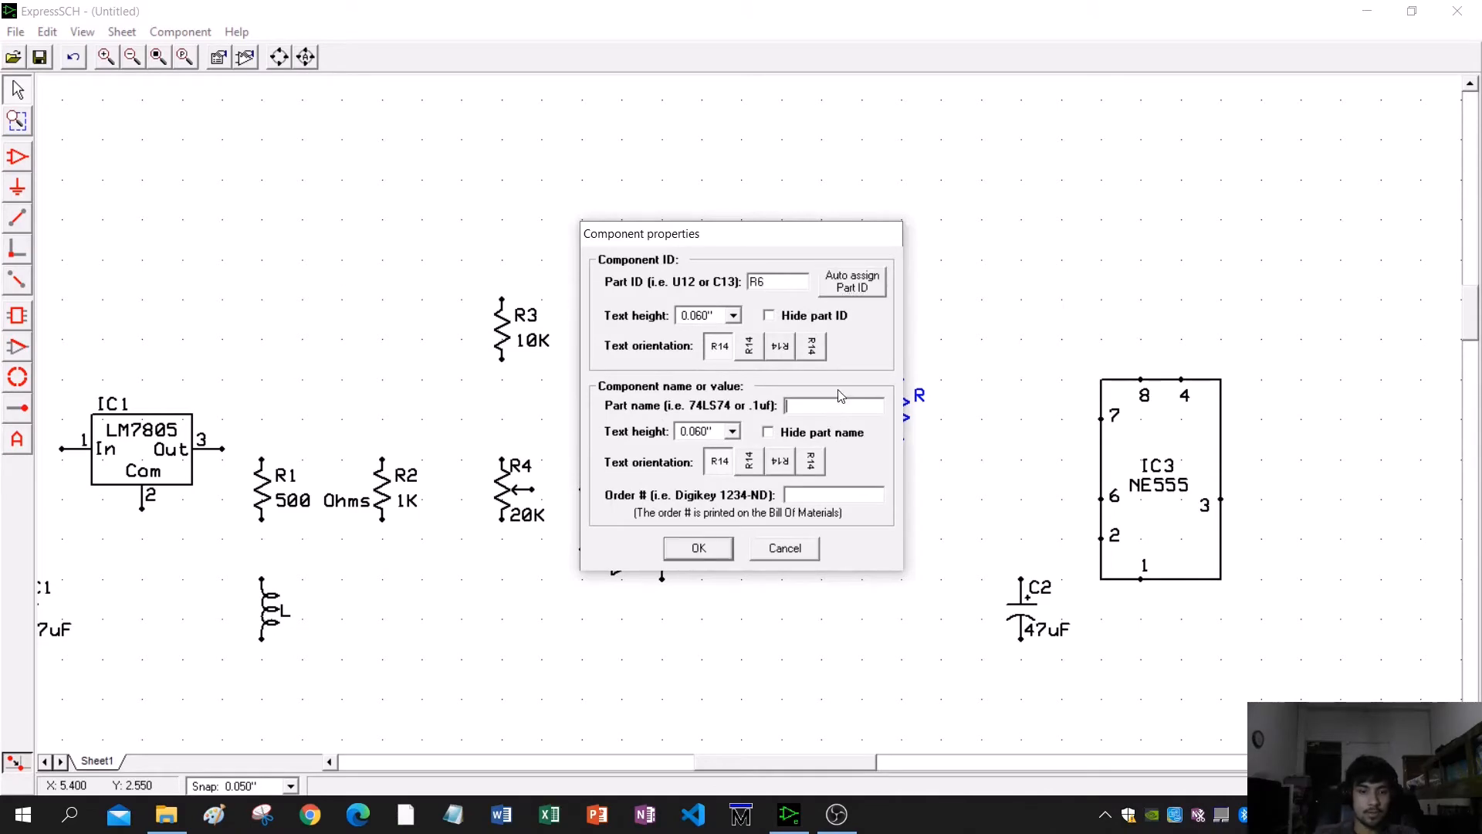
{"action": "type", "text": "5K"}
{"action": "key", "text": "Caps_Lock"}
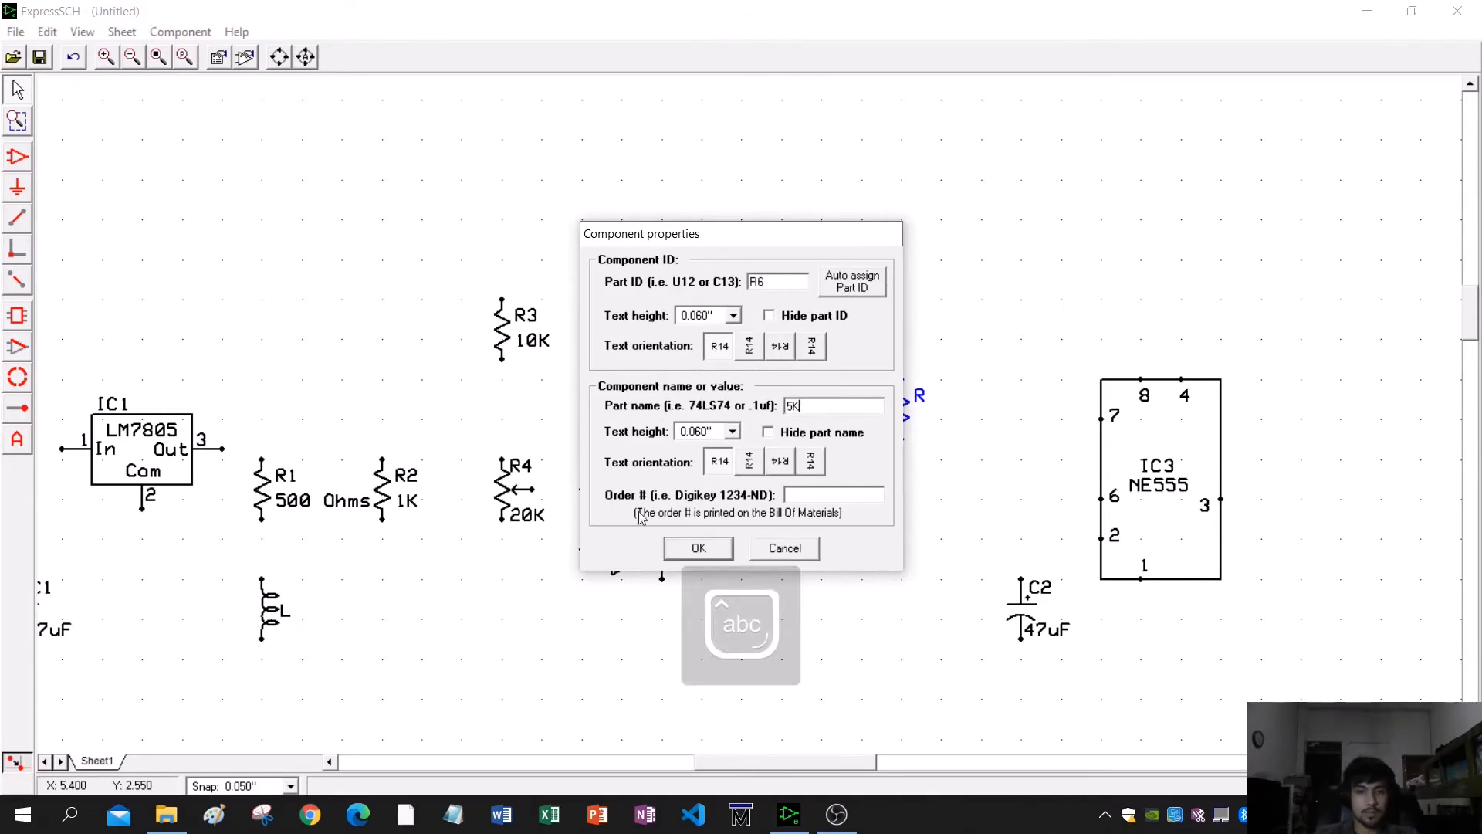
{"action": "left_click", "coordinate": [695, 549]}
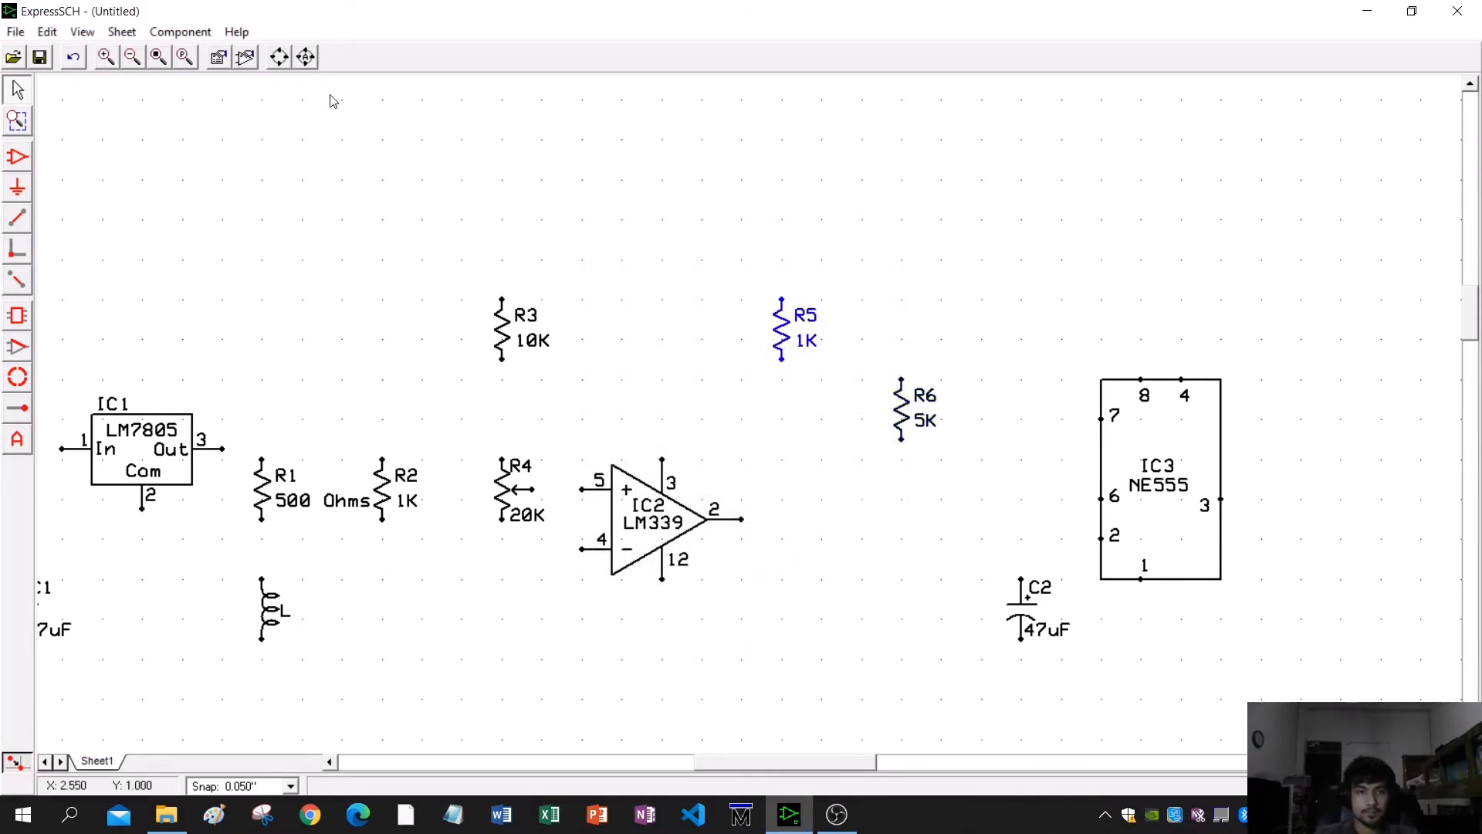
- Turn R5 horizontal with its ID centred above and its value below, and shift it slightly toward R6
{"action": "left_click", "coordinate": [290, 67]}
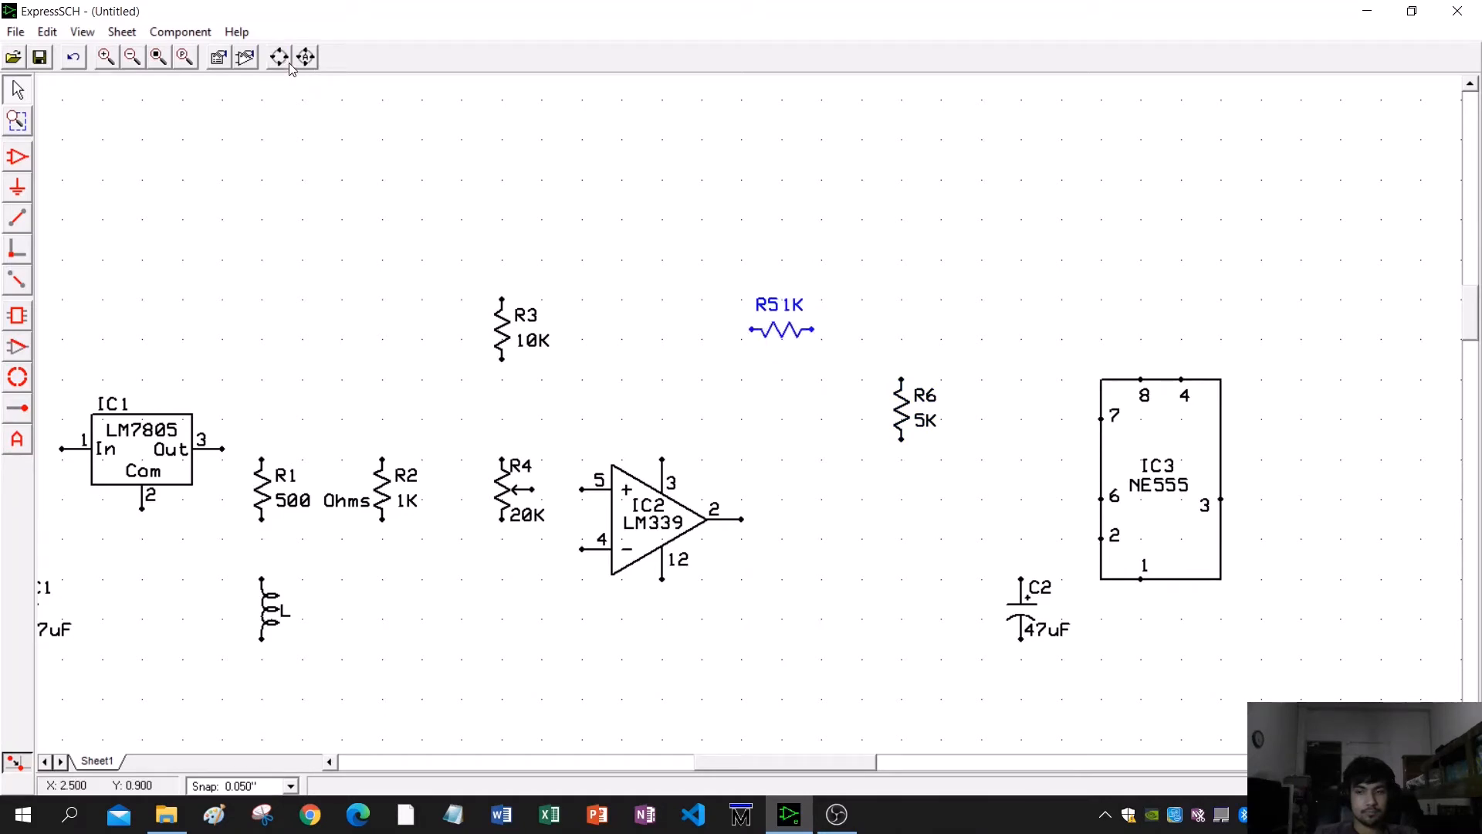
{"action": "scroll", "coordinate": [827, 301], "scroll_direction": "up", "scroll_amount": 1}
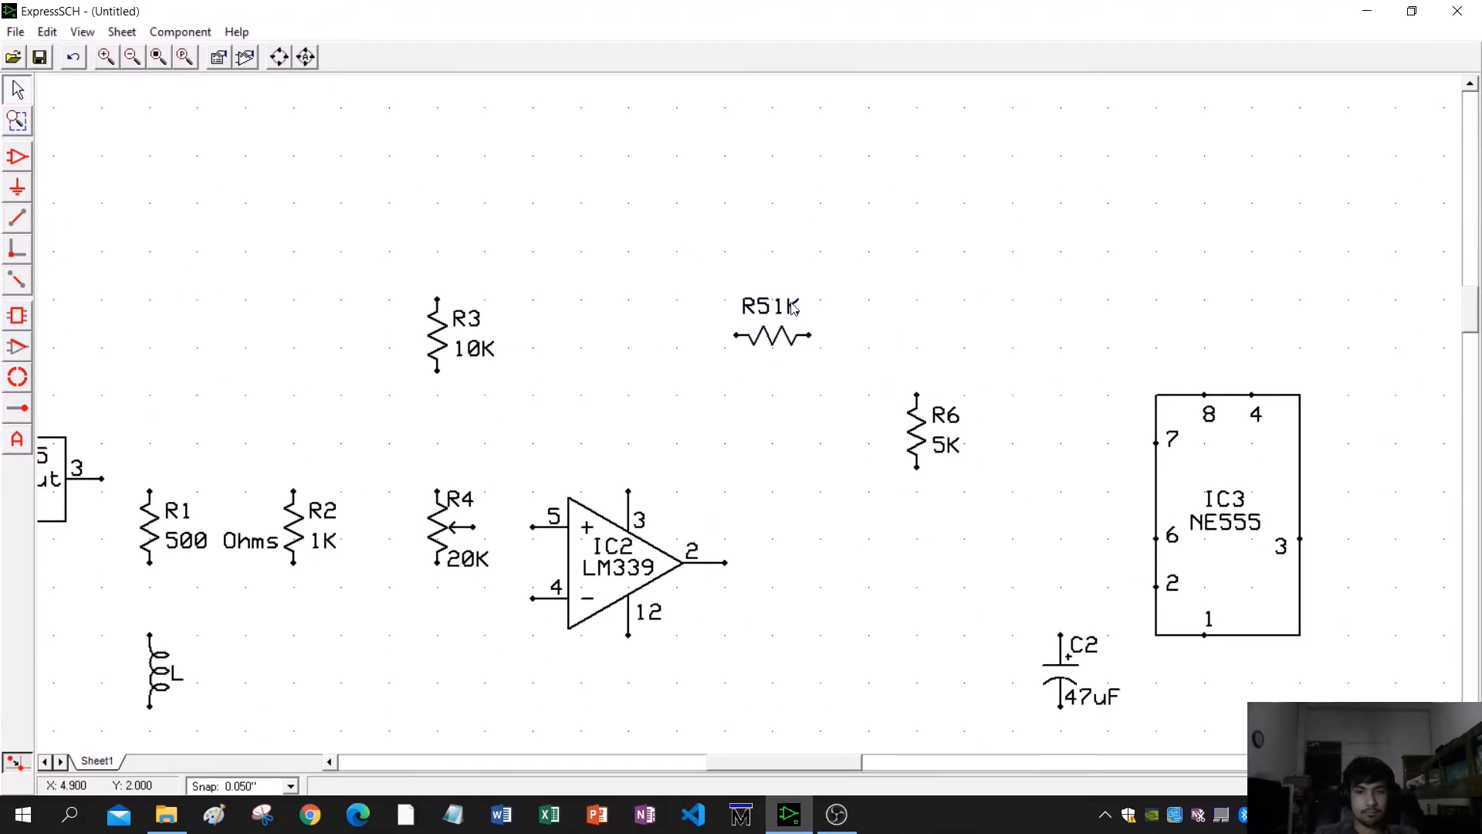
{"action": "left_click_drag", "start_coordinate": [770, 358], "coordinate": [775, 305]}
{"action": "left_click_drag", "start_coordinate": [833, 374], "coordinate": [747, 303]}
{"action": "left_click_drag", "start_coordinate": [770, 328], "coordinate": [850, 350]}
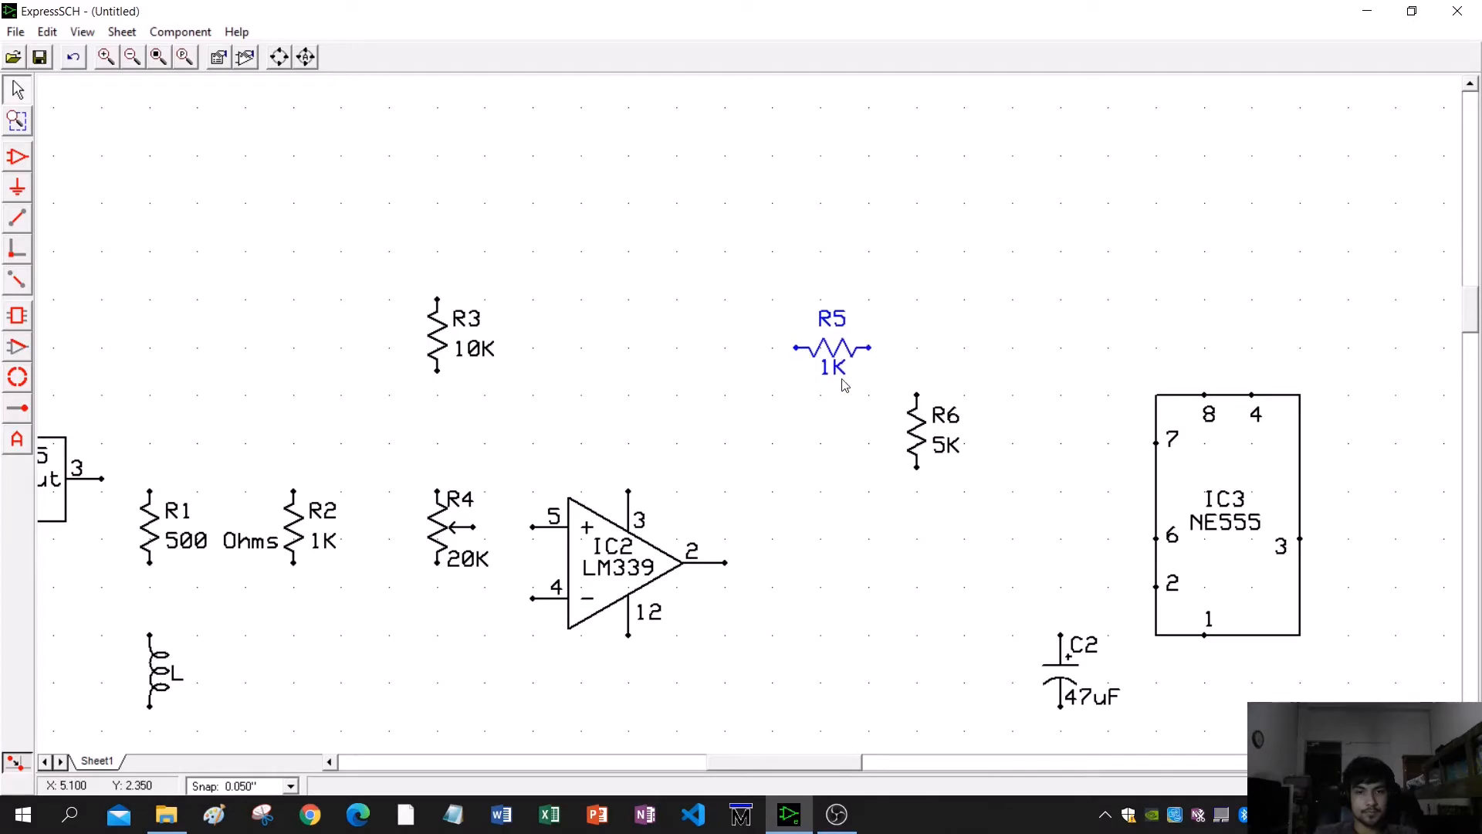
{"action": "left_click", "coordinate": [828, 429]}
- Shift the NE555 and capacitor C2 together slightly left, closer to R6
{"action": "scroll", "coordinate": [955, 558], "scroll_direction": "down", "scroll_amount": 1}
{"action": "middle_click_drag", "start_coordinate": [910, 602], "coordinate": [953, 509]}
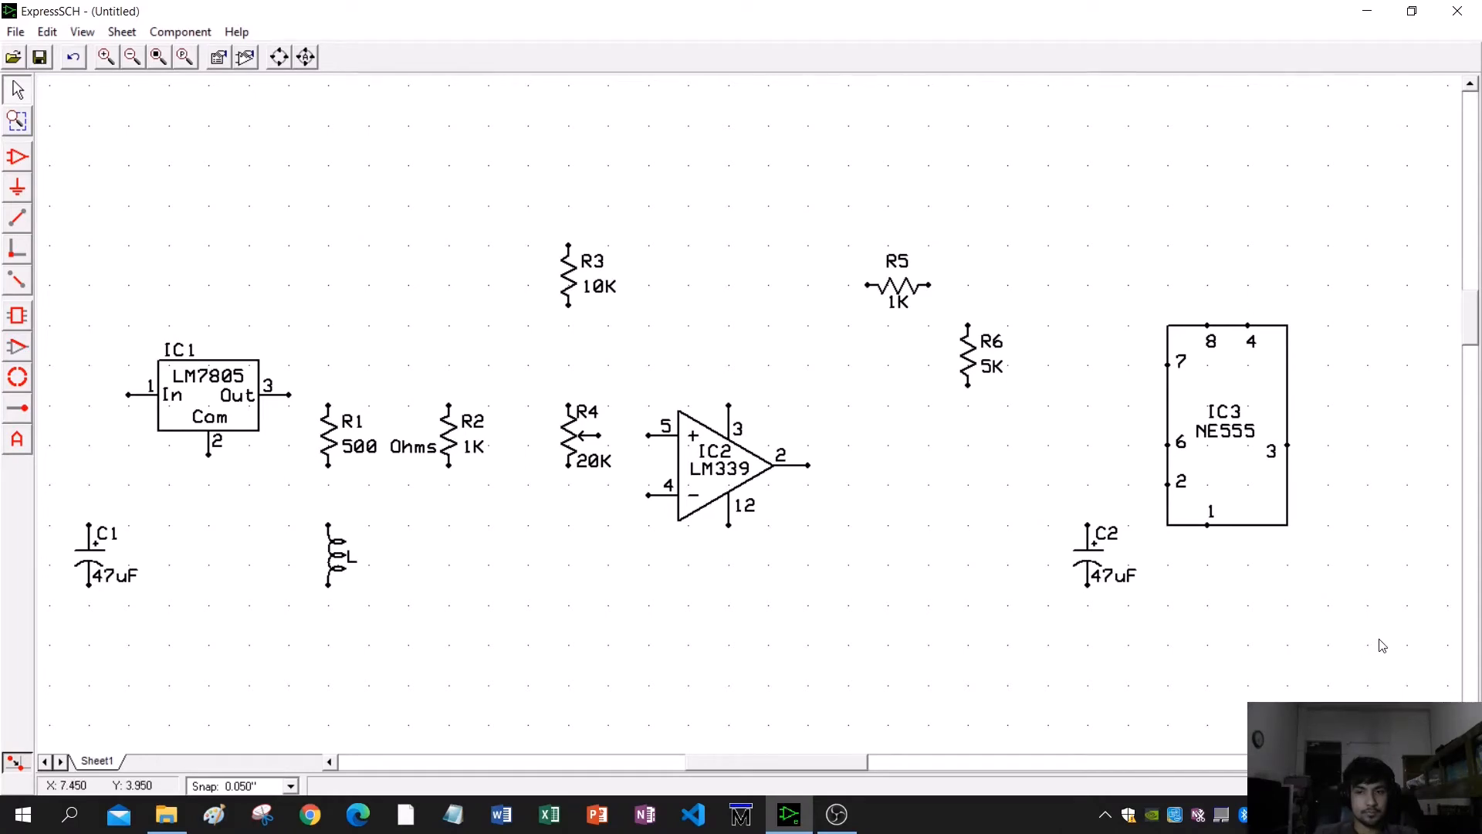
{"action": "left_click_drag", "start_coordinate": [1381, 646], "coordinate": [1065, 307]}
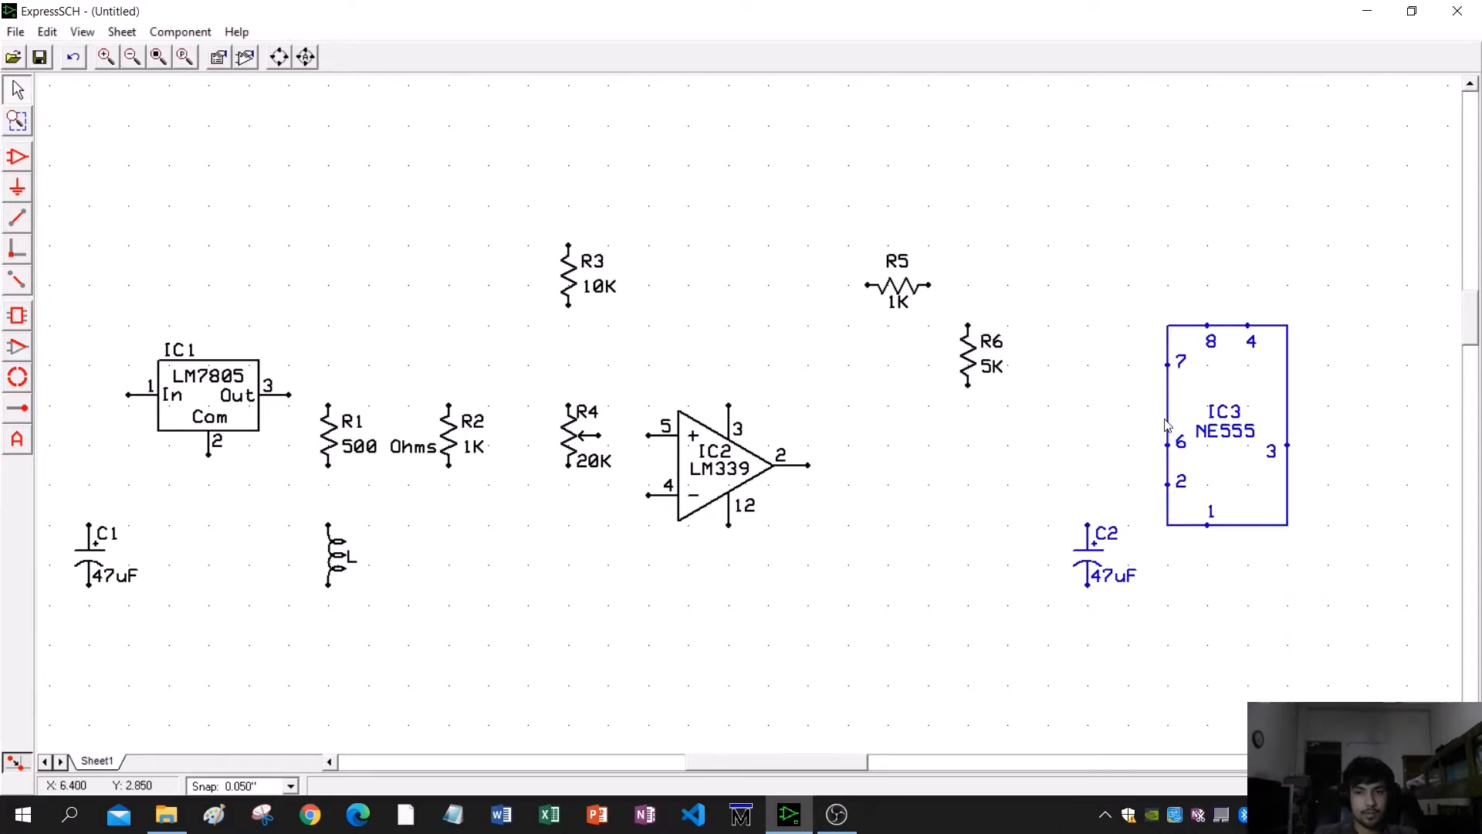
{"action": "left_click_drag", "start_coordinate": [1167, 421], "coordinate": [1128, 421]}
{"action": "left_click", "coordinate": [1174, 635]}
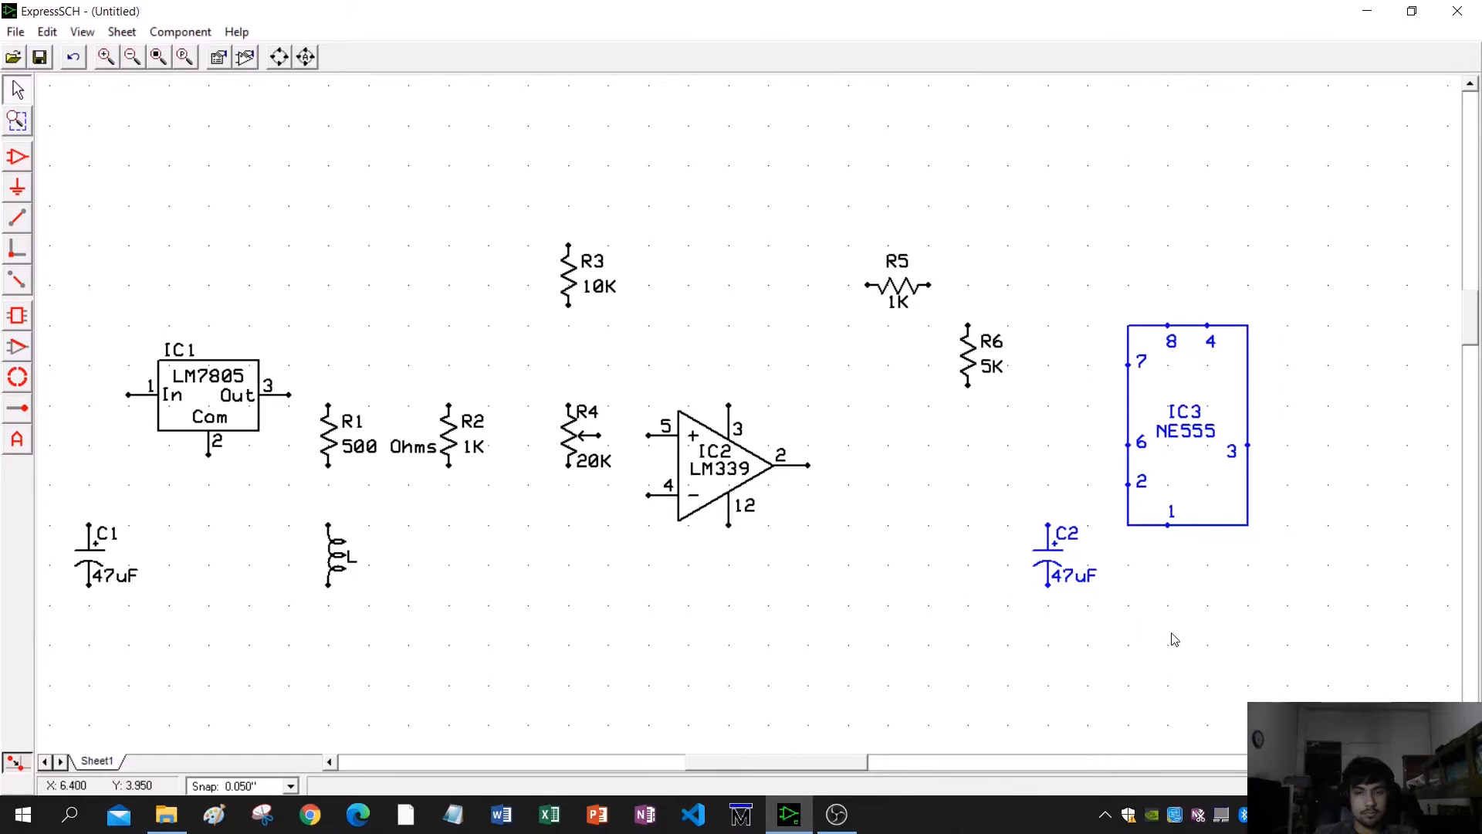
- Shift resistor R5 slightly left, away from R6
{"action": "left_click", "coordinate": [900, 286]}
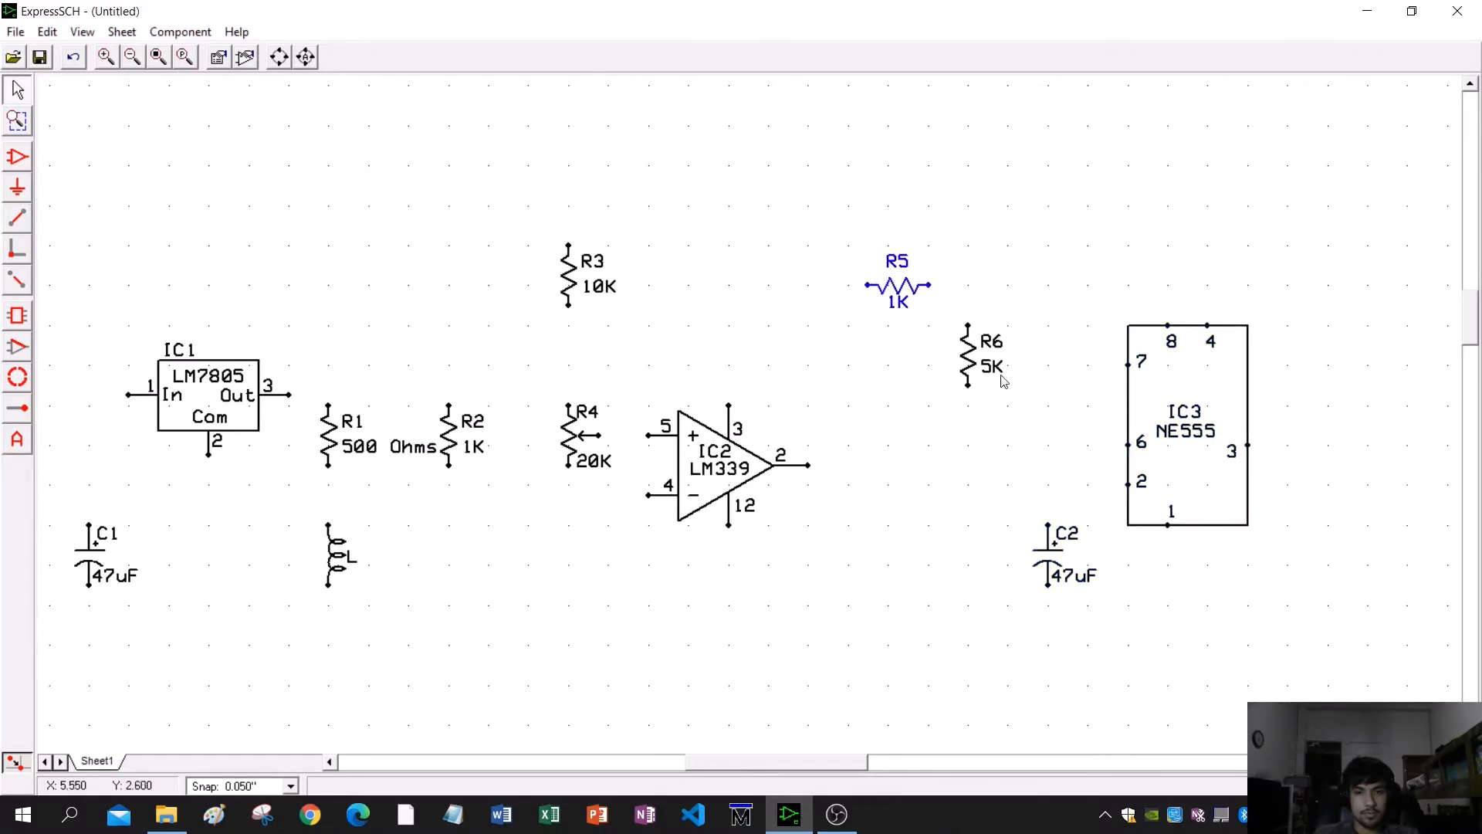
{"action": "left_click_drag", "start_coordinate": [1030, 412], "coordinate": [953, 390]}
{"action": "left_click", "coordinate": [880, 288]}
{"action": "left_click_drag", "start_coordinate": [880, 287], "coordinate": [870, 286]}
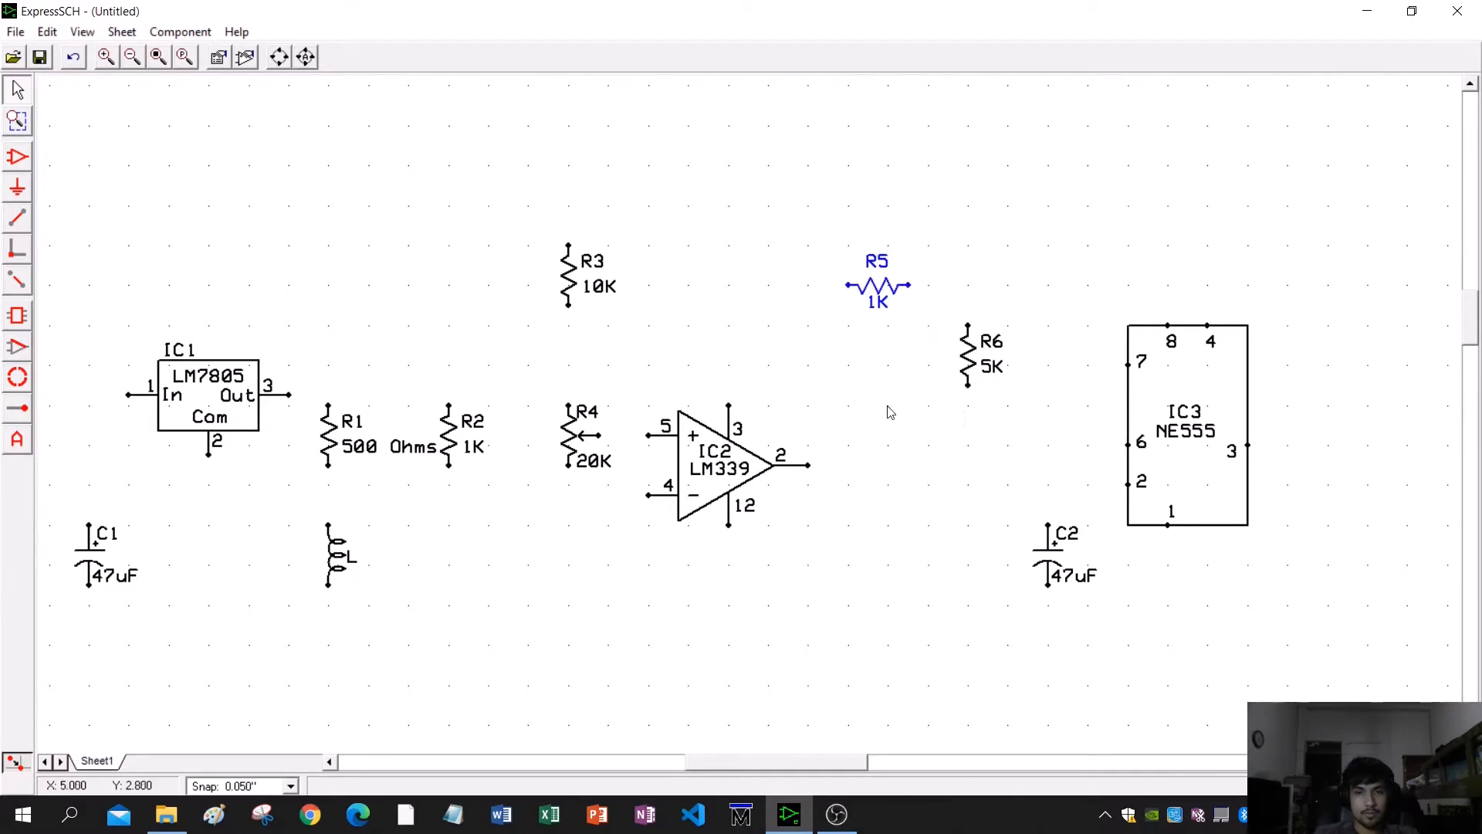
{"action": "left_click", "coordinate": [1022, 426]}
{"action": "left_click_drag", "start_coordinate": [1020, 421], "coordinate": [956, 319]}
{"action": "left_click", "coordinate": [973, 472]}
{"action": "middle_click_drag", "start_coordinate": [836, 513], "coordinate": [854, 510]}
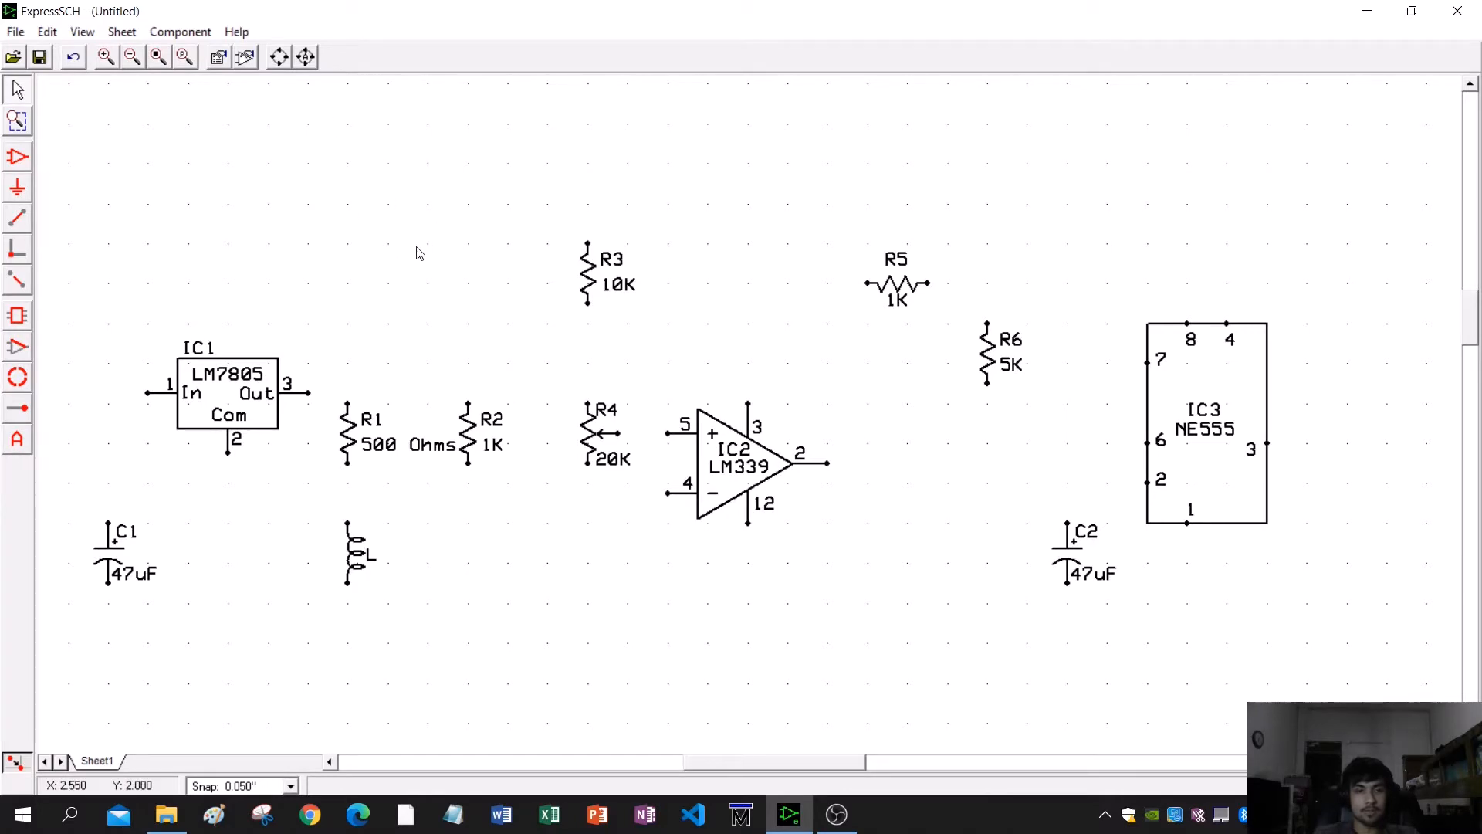
- Insert the custom Buzzer component and place it just right of the NE555's upper half
{"action": "left_click", "coordinate": [182, 34]}
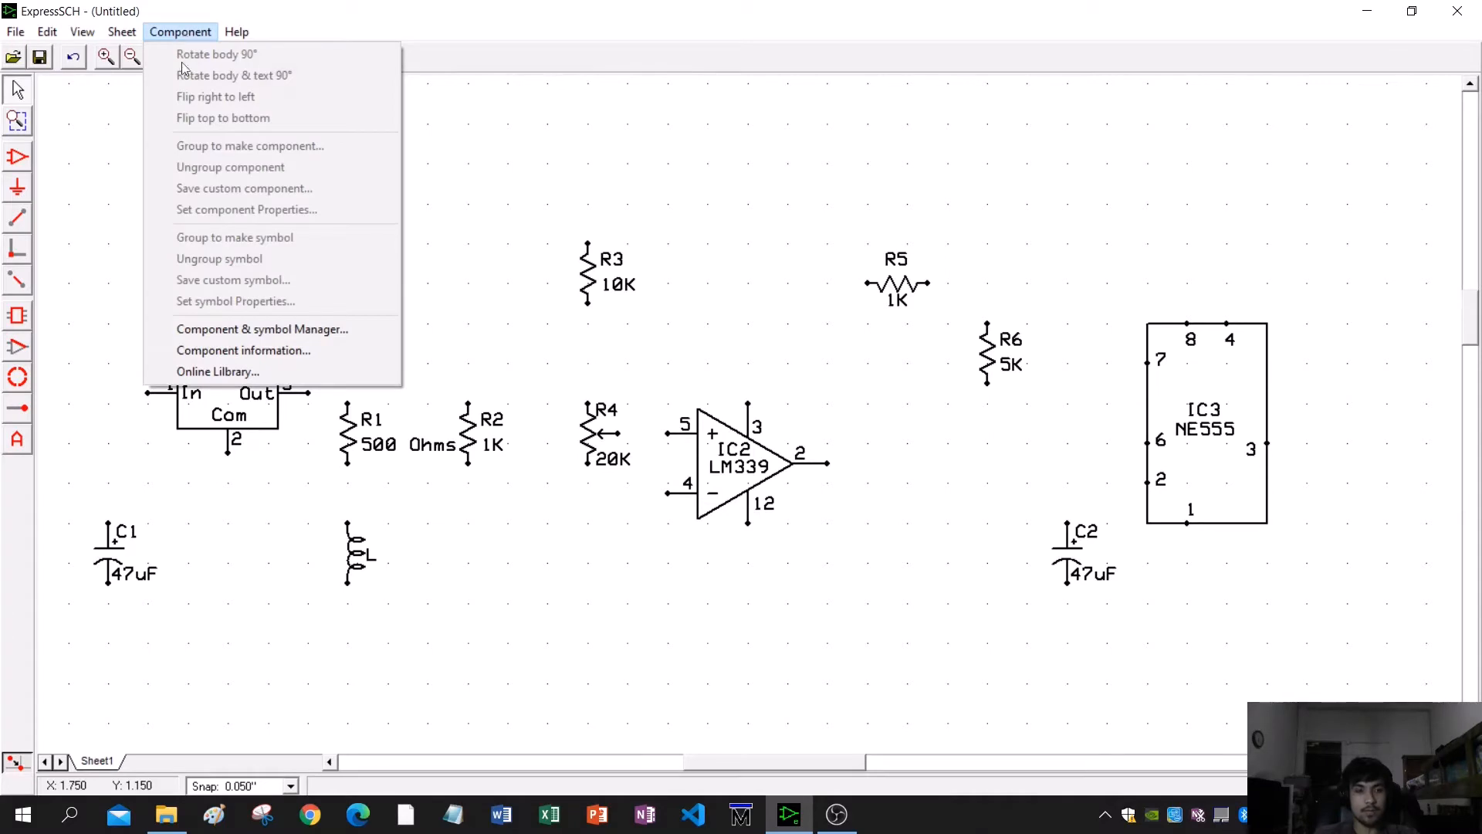
{"action": "left_click", "coordinate": [247, 331]}
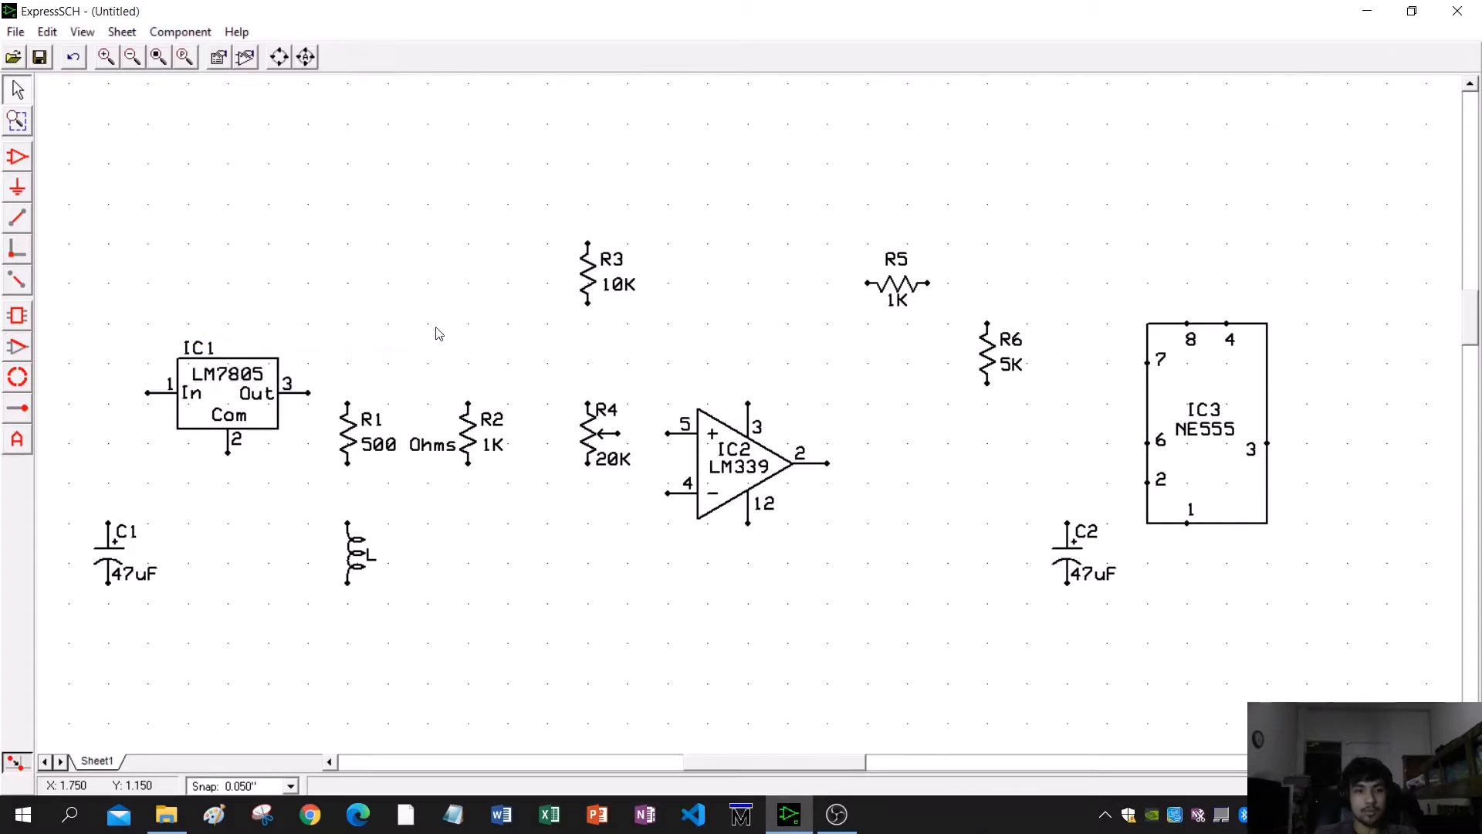
{"action": "left_click", "coordinate": [528, 302]}
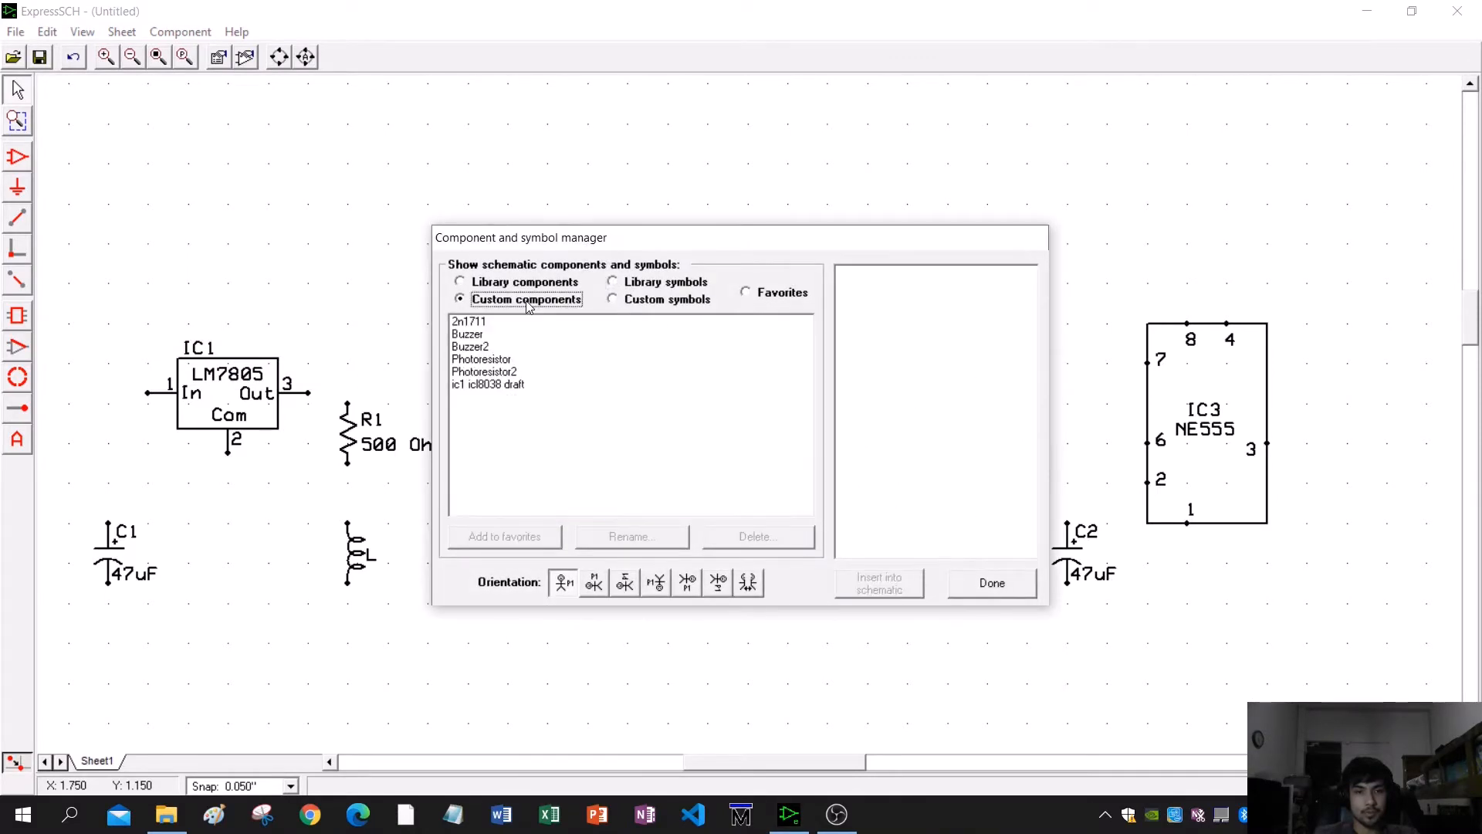
{"action": "left_click", "coordinate": [469, 335]}
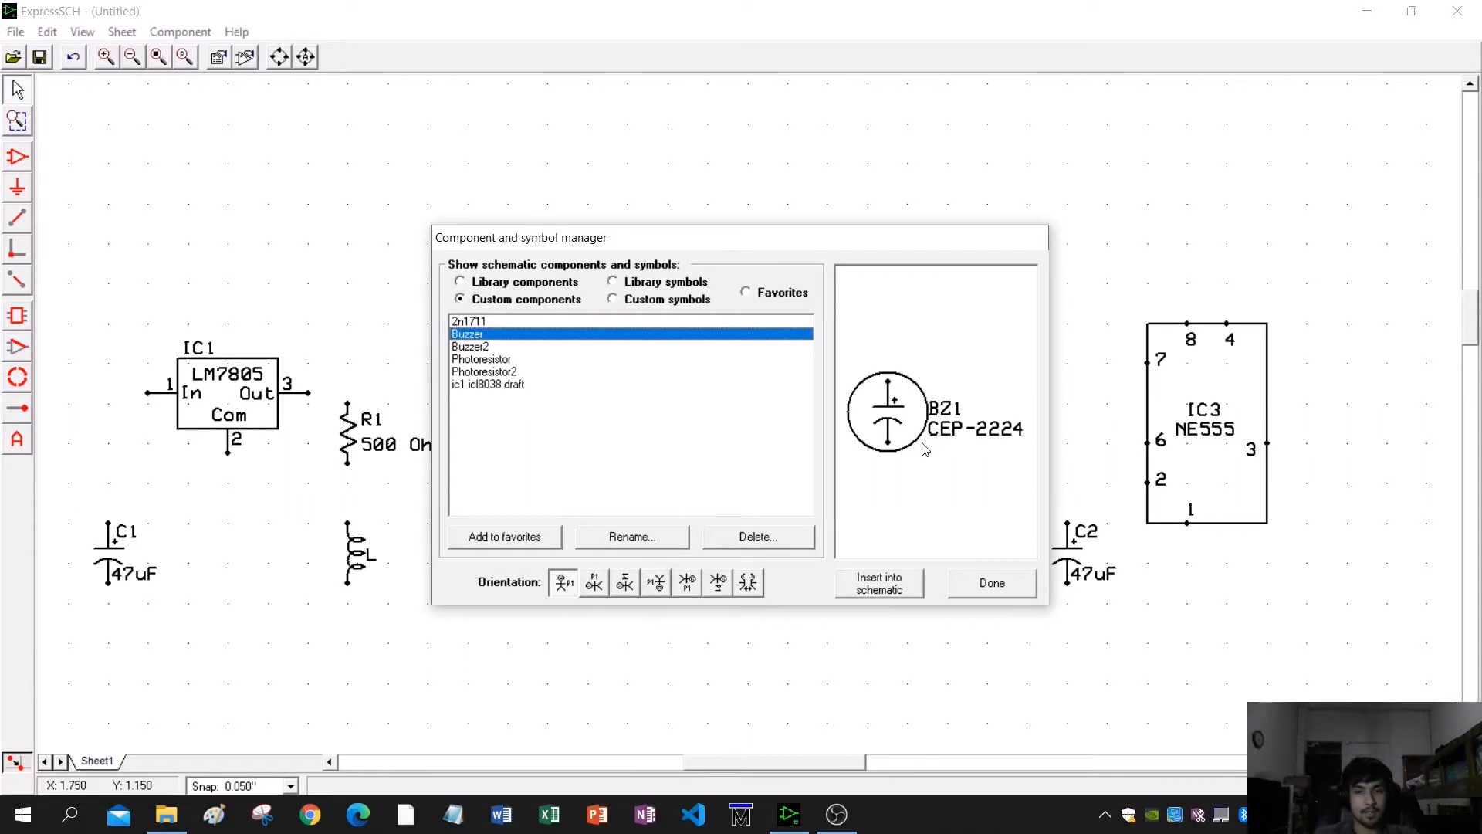
{"action": "left_click", "coordinate": [882, 589]}
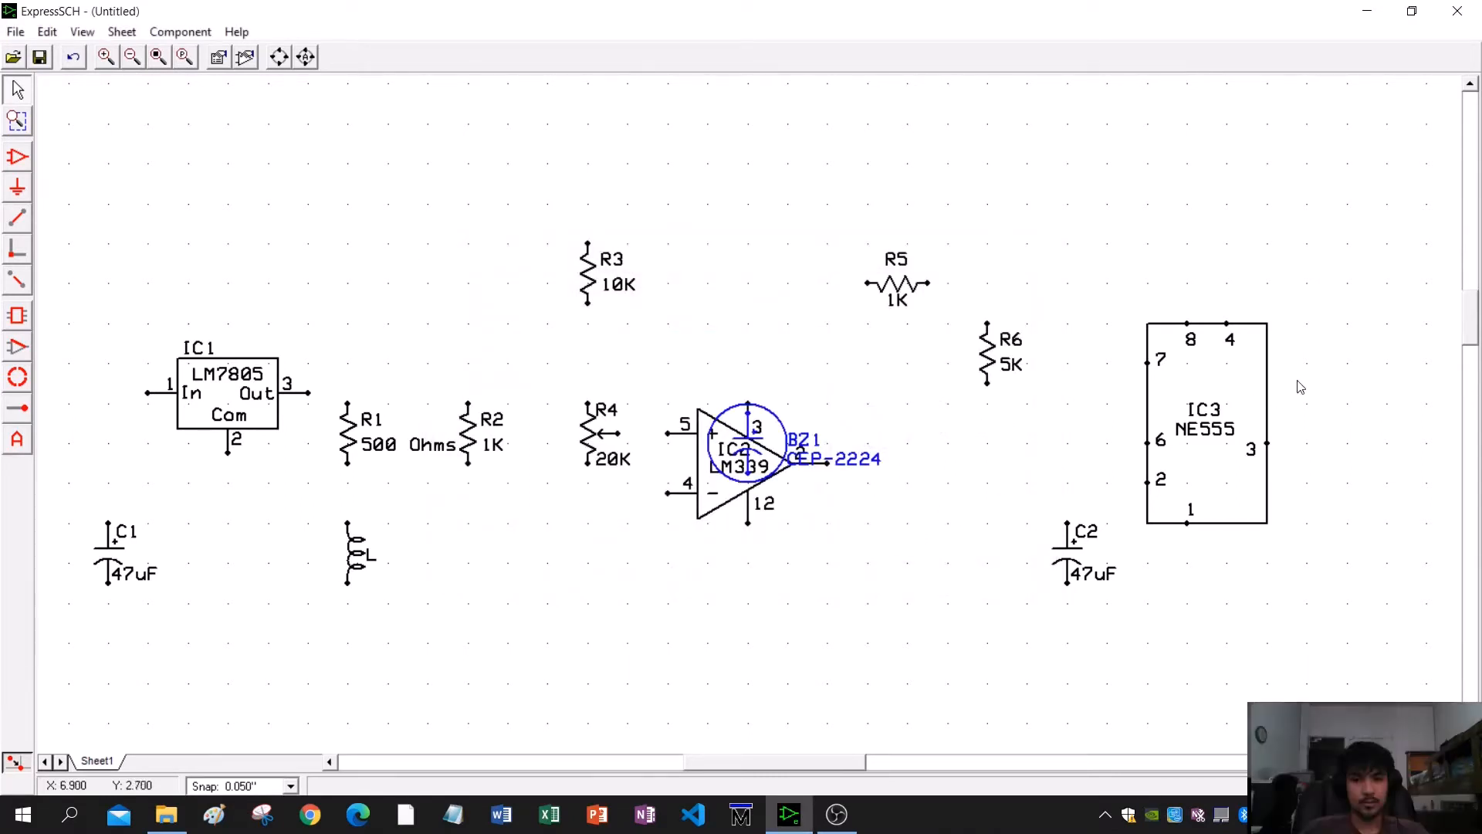
{"action": "left_click", "coordinate": [792, 430]}
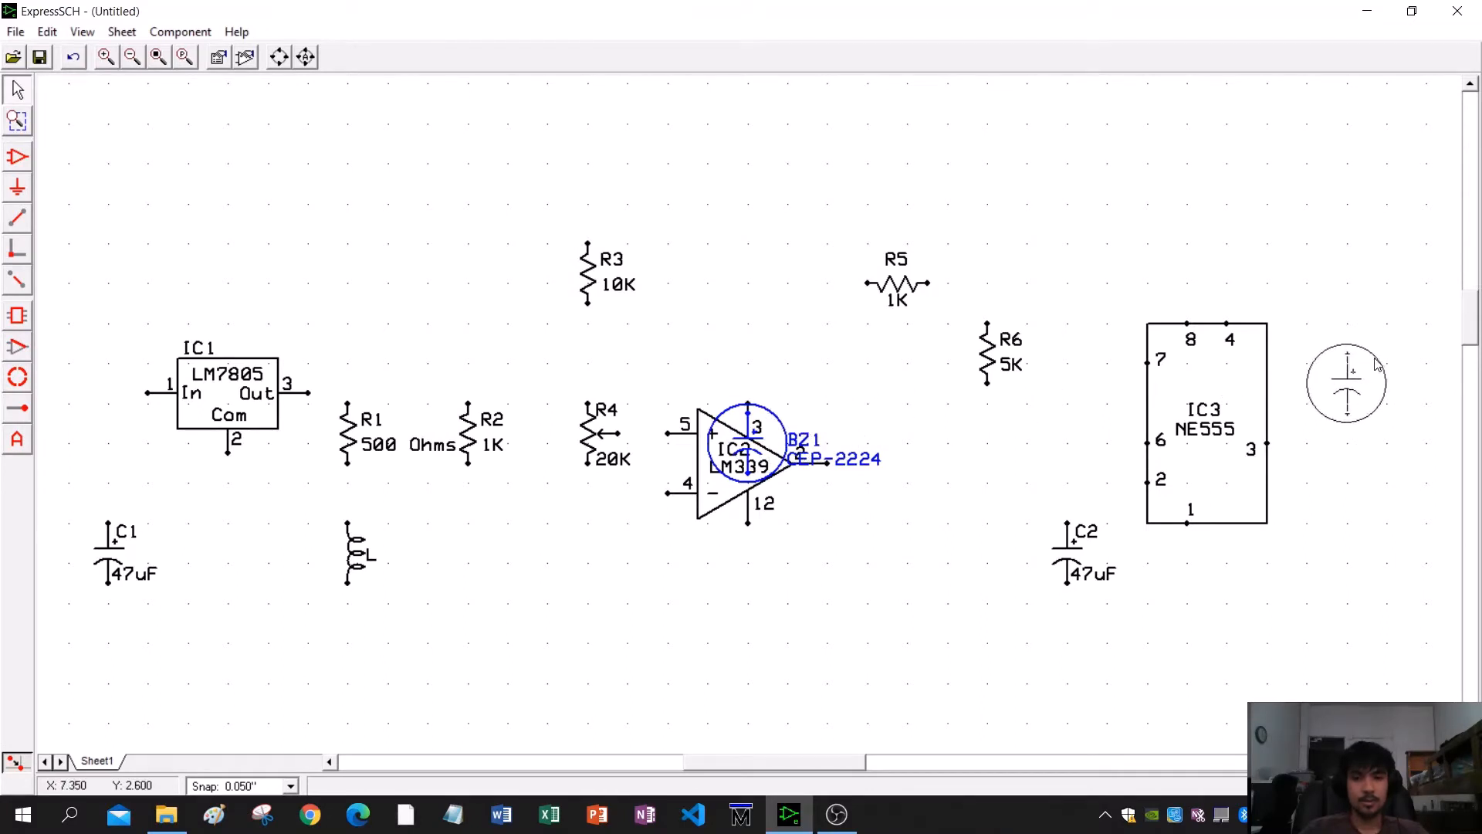
{"action": "left_click", "coordinate": [1370, 362]}
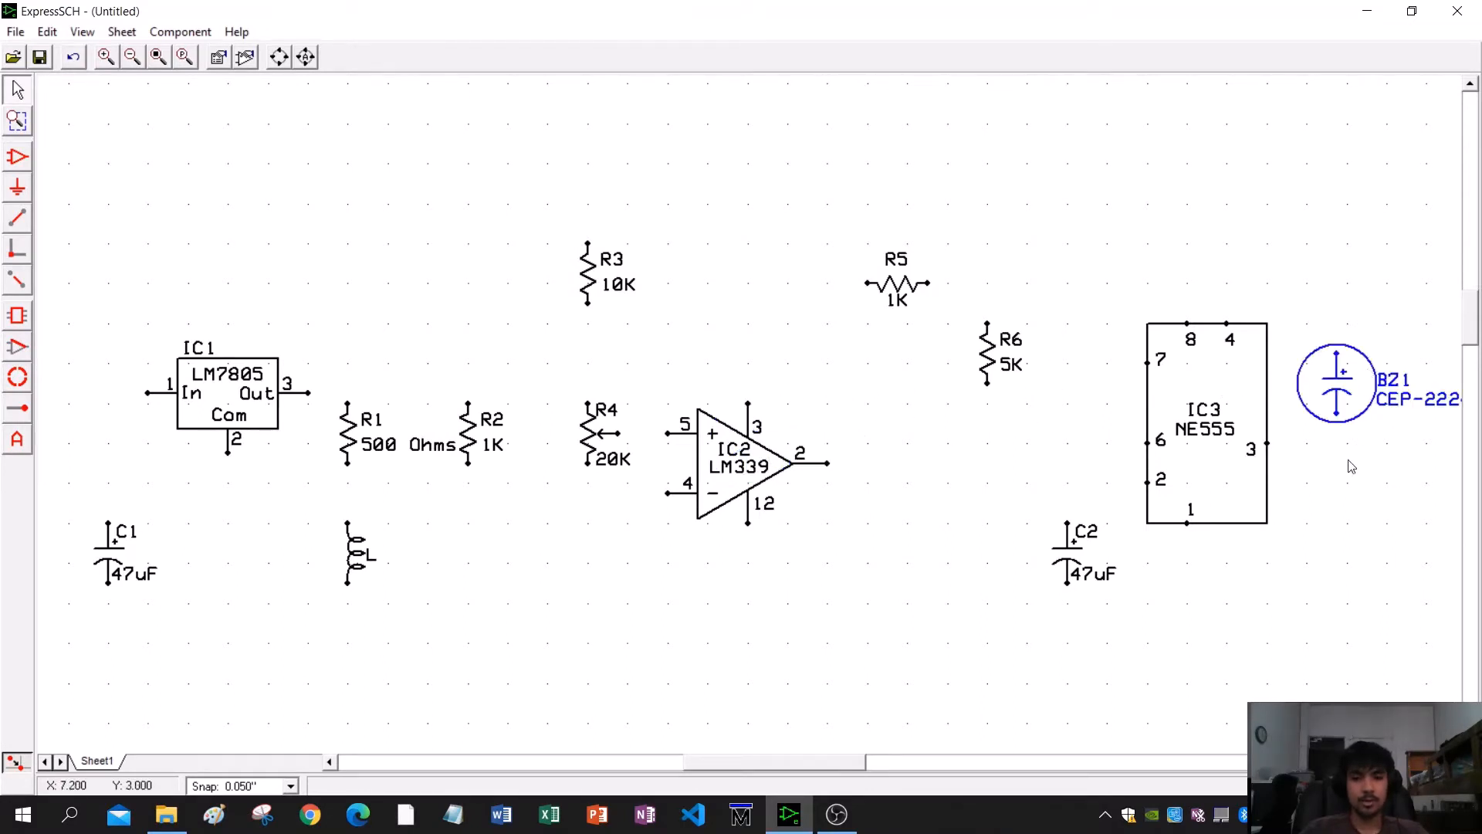
{"action": "left_click_drag", "start_coordinate": [1323, 585], "coordinate": [1274, 579]}
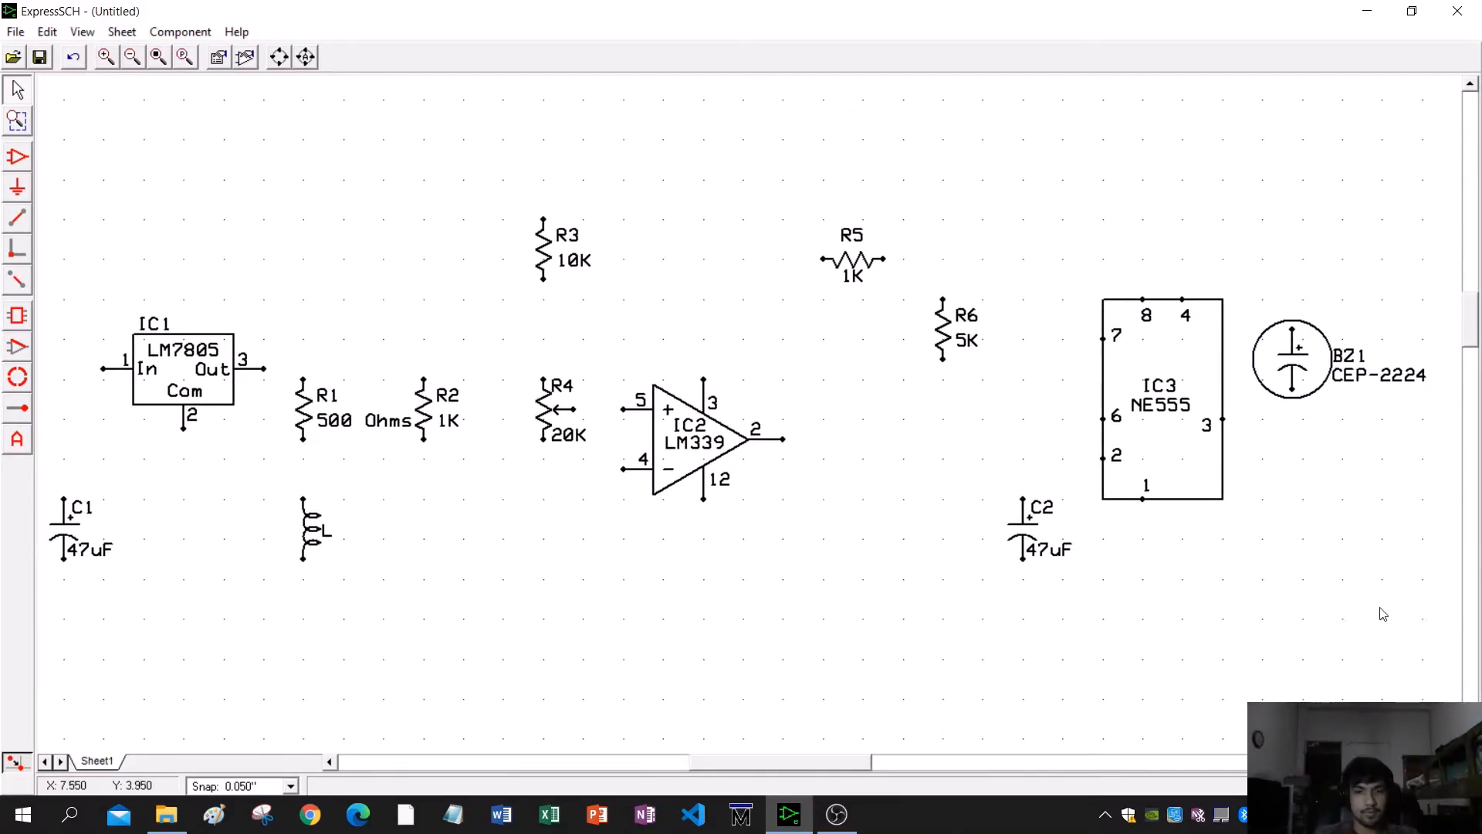
- Shift C2, the NE555 and the buzzer left as a group, and move R6 left to sit just below R5's right end
{"action": "left_click_drag", "start_coordinate": [1438, 635], "coordinate": [999, 265]}
{"action": "left_click_drag", "start_coordinate": [1146, 305], "coordinate": [1128, 305]}
{"action": "left_click", "coordinate": [1175, 612]}
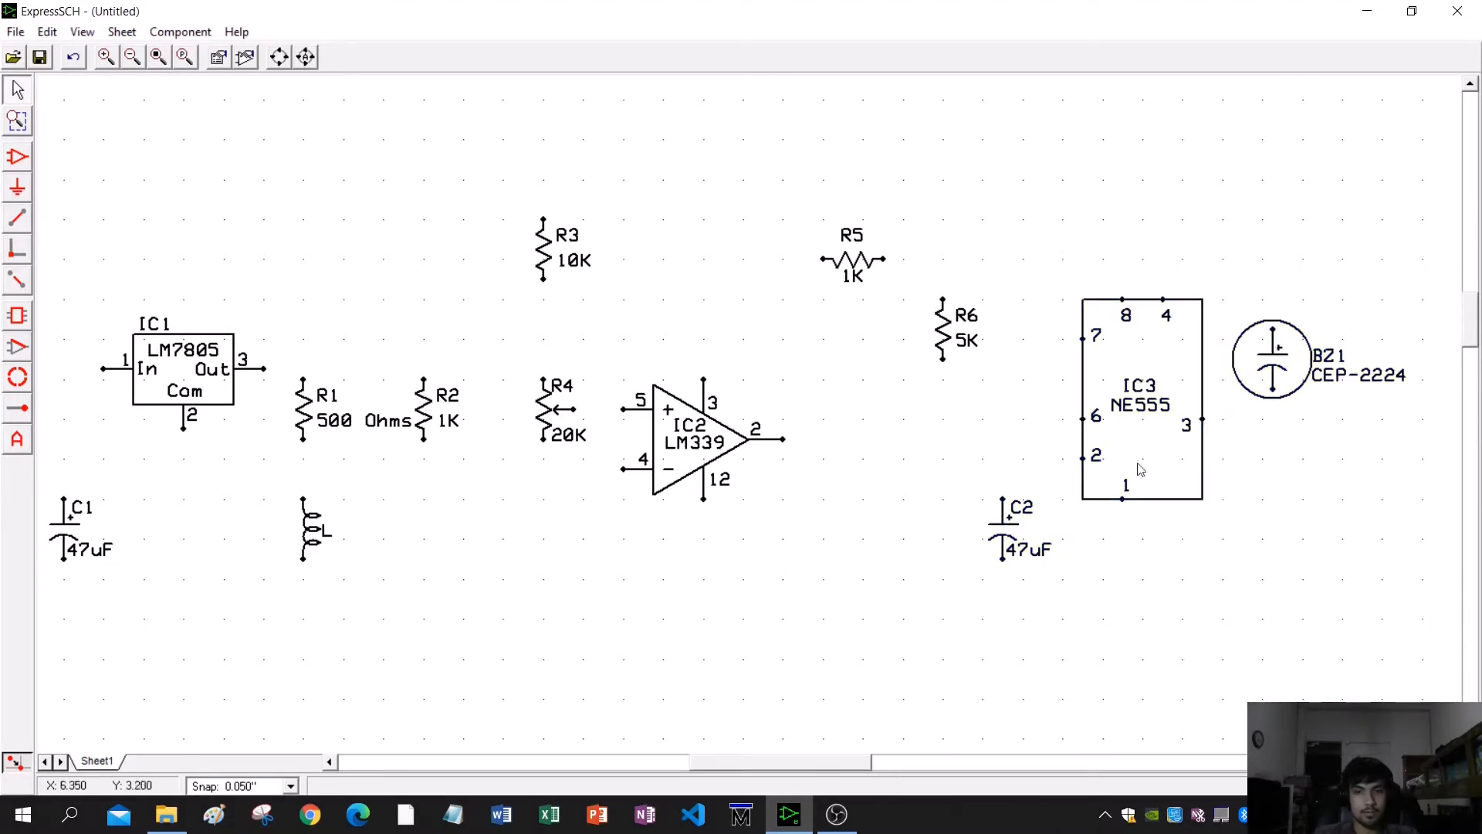
{"action": "left_click_drag", "start_coordinate": [945, 326], "coordinate": [906, 325]}
{"action": "left_click", "coordinate": [1269, 609]}
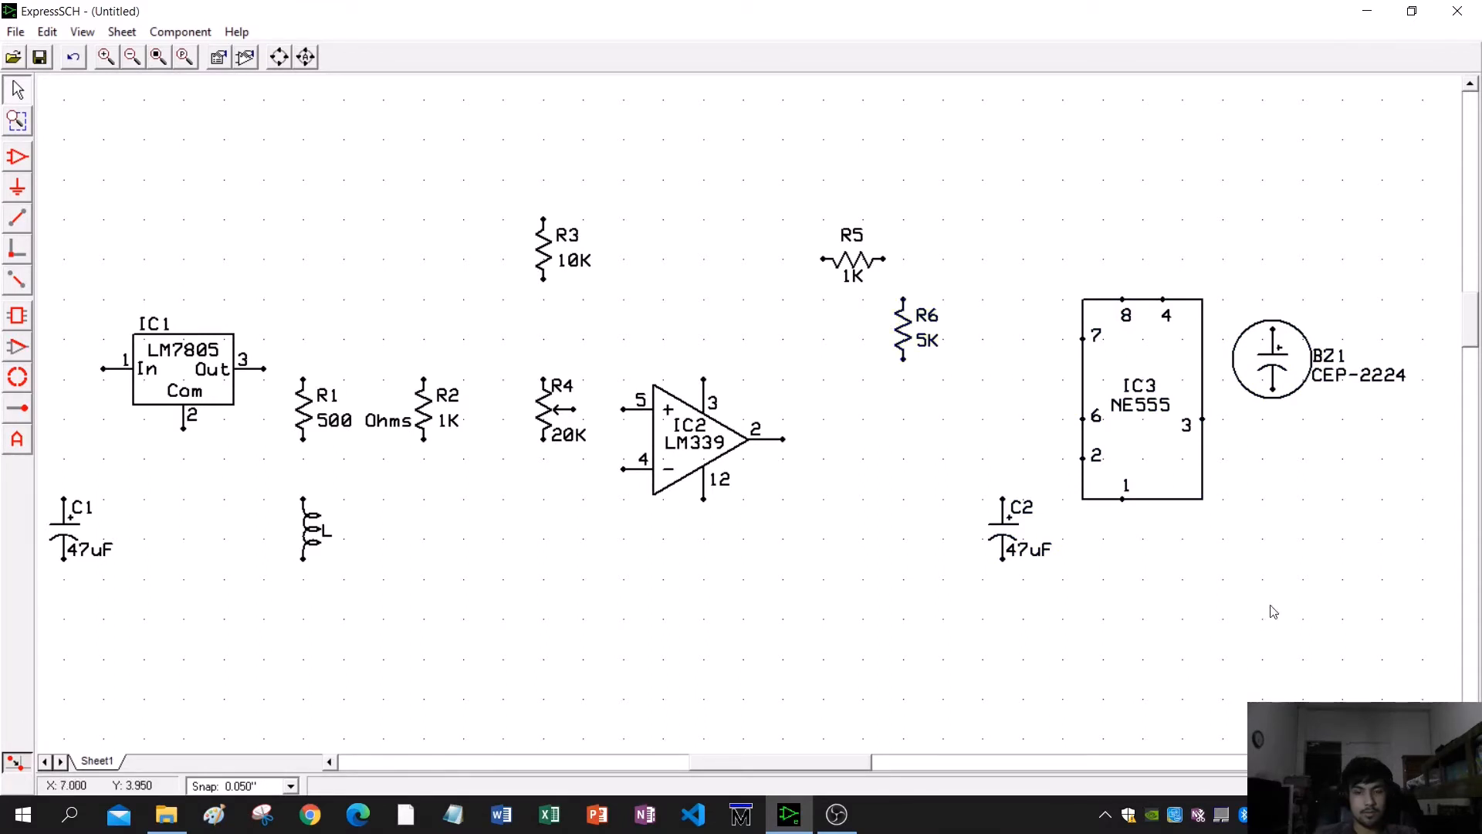
{"action": "left_click_drag", "start_coordinate": [1423, 646], "coordinate": [985, 239]}
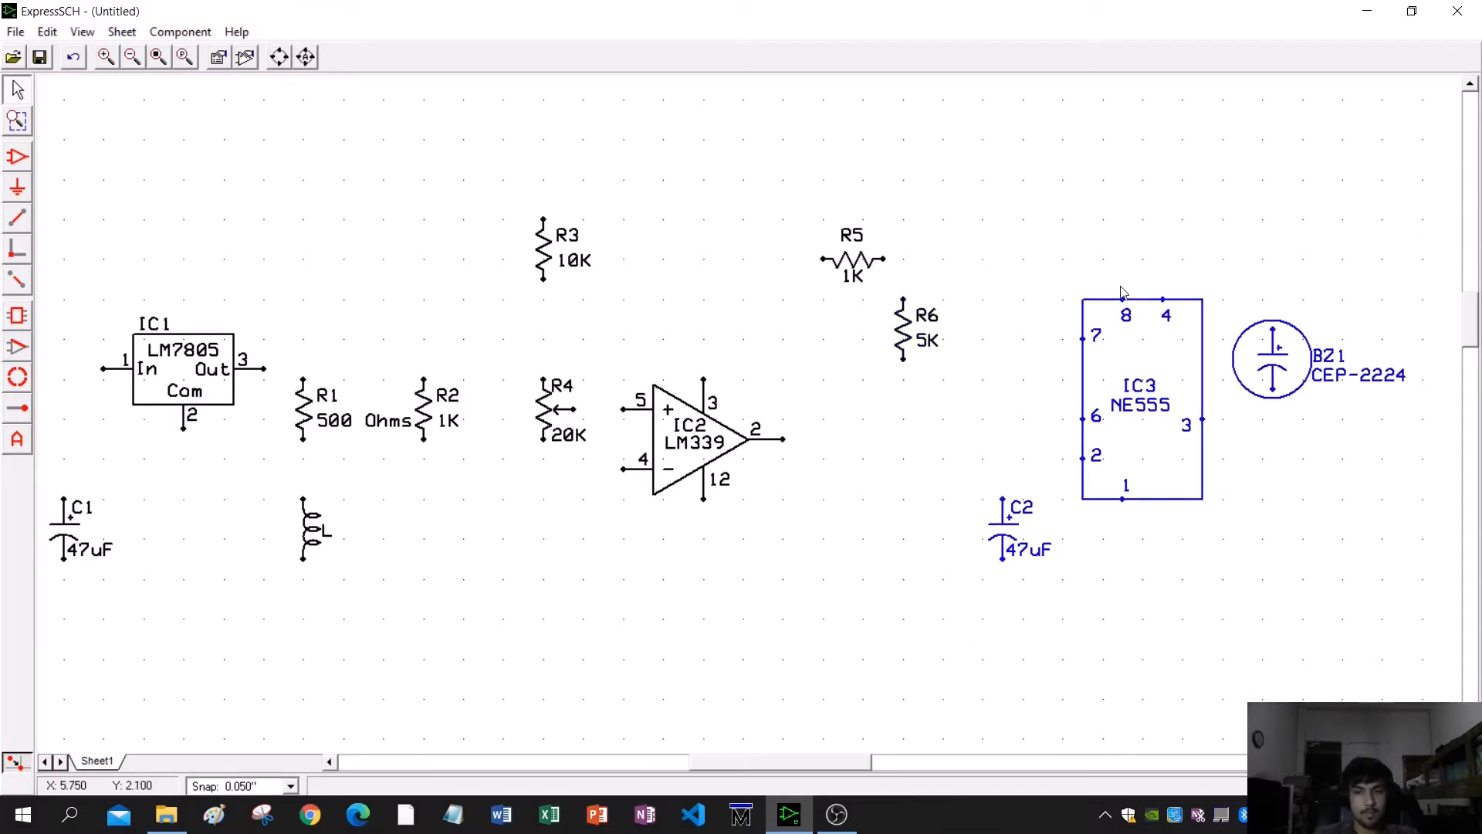
{"action": "left_click_drag", "start_coordinate": [1135, 303], "coordinate": [1115, 297]}
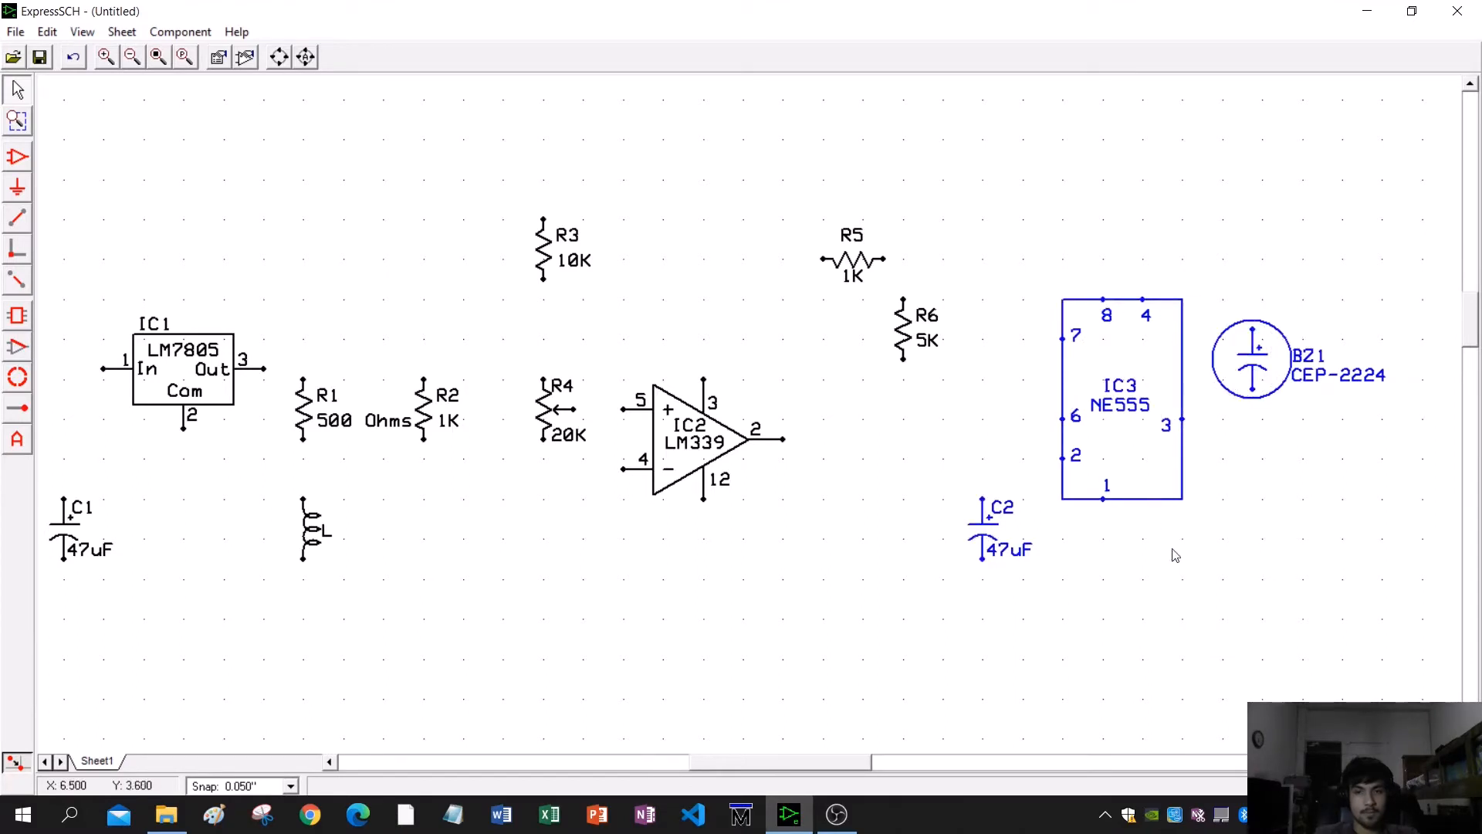
{"action": "middle_click_drag", "start_coordinate": [1010, 625], "coordinate": [1016, 622]}
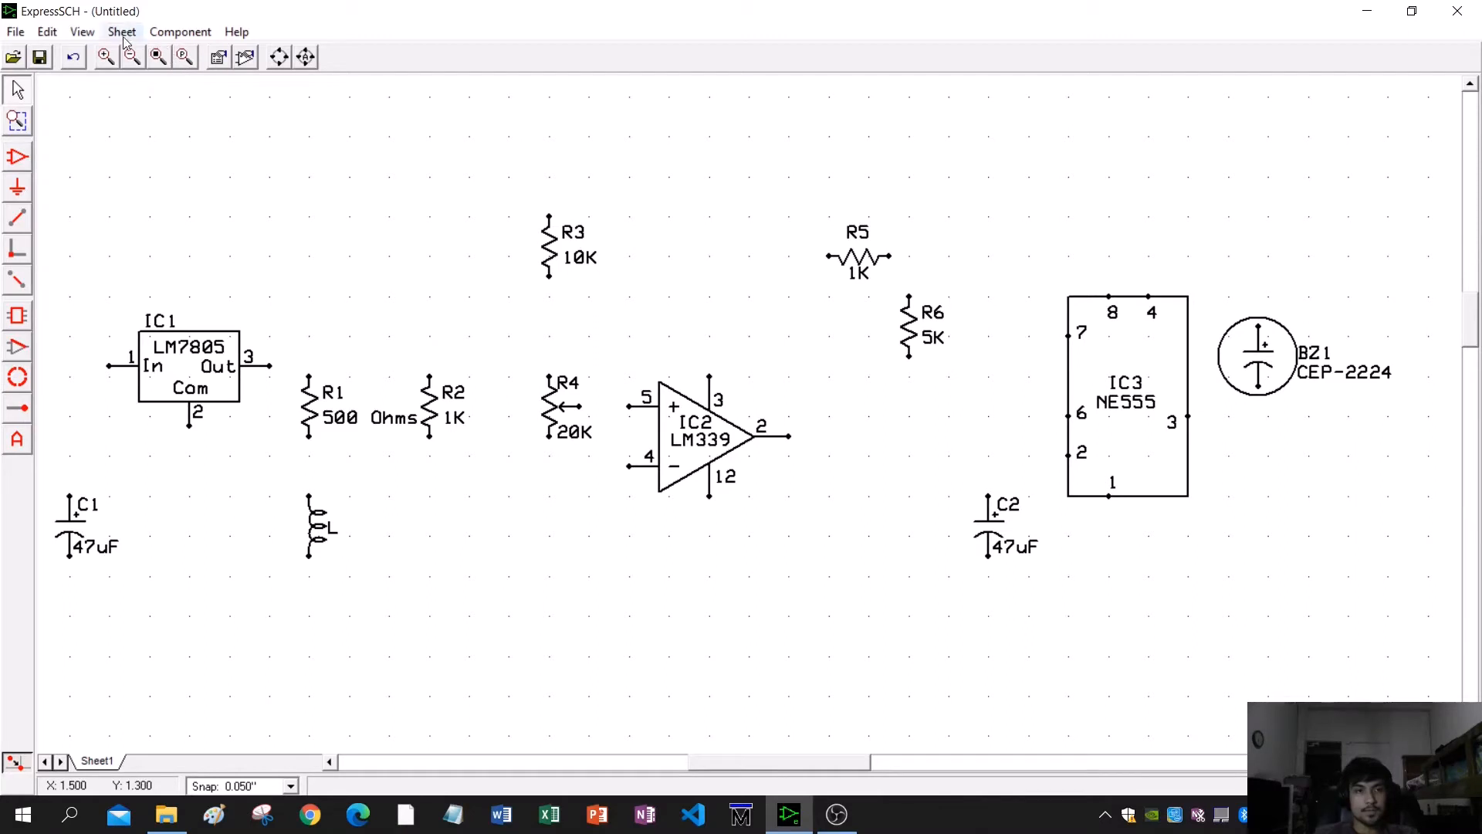
- Place a Misc - Battery component below and right of the buzzer
{"action": "left_click", "coordinate": [19, 157]}
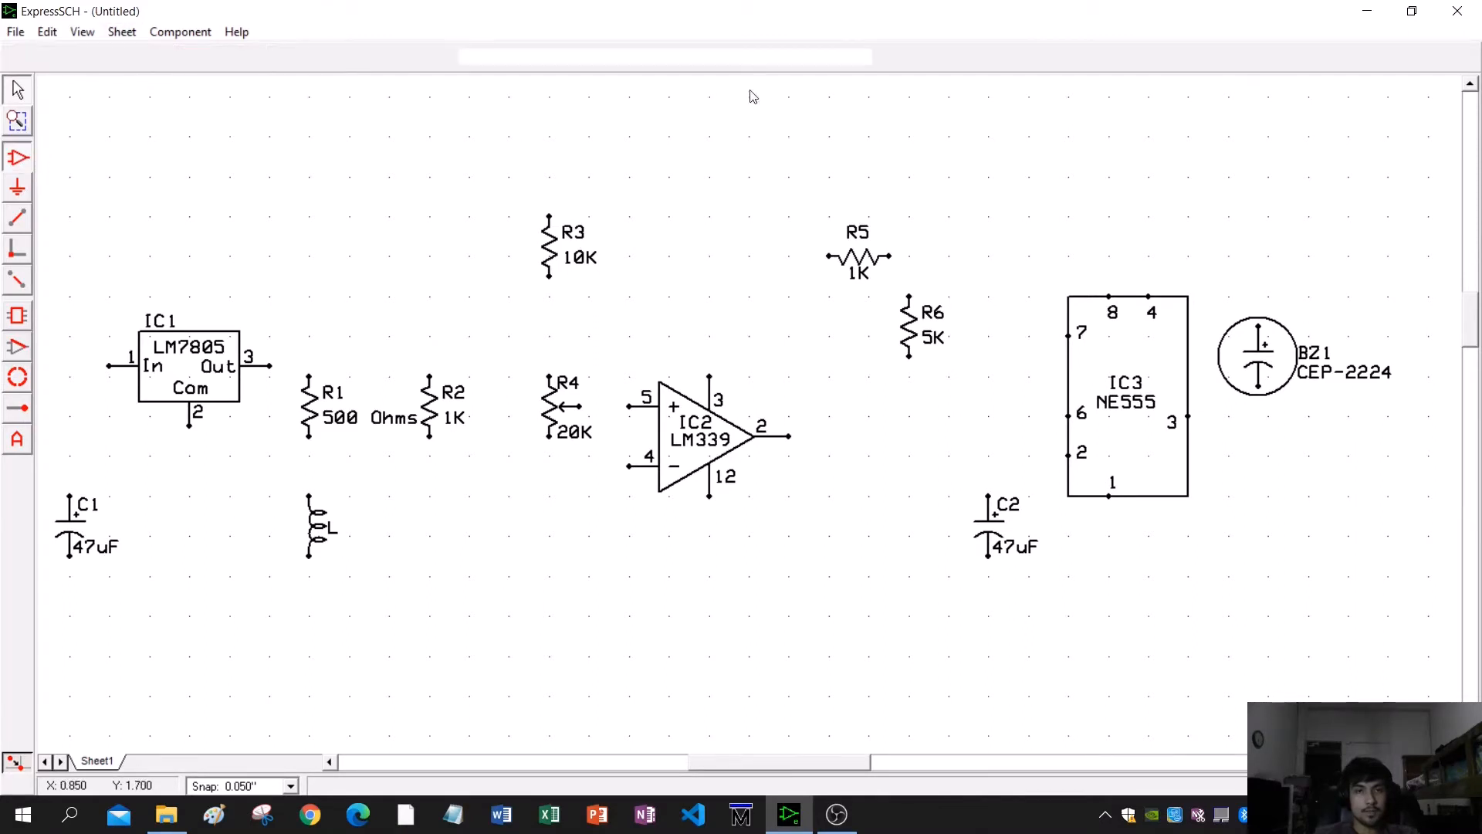
{"action": "left_click", "coordinate": [880, 57]}
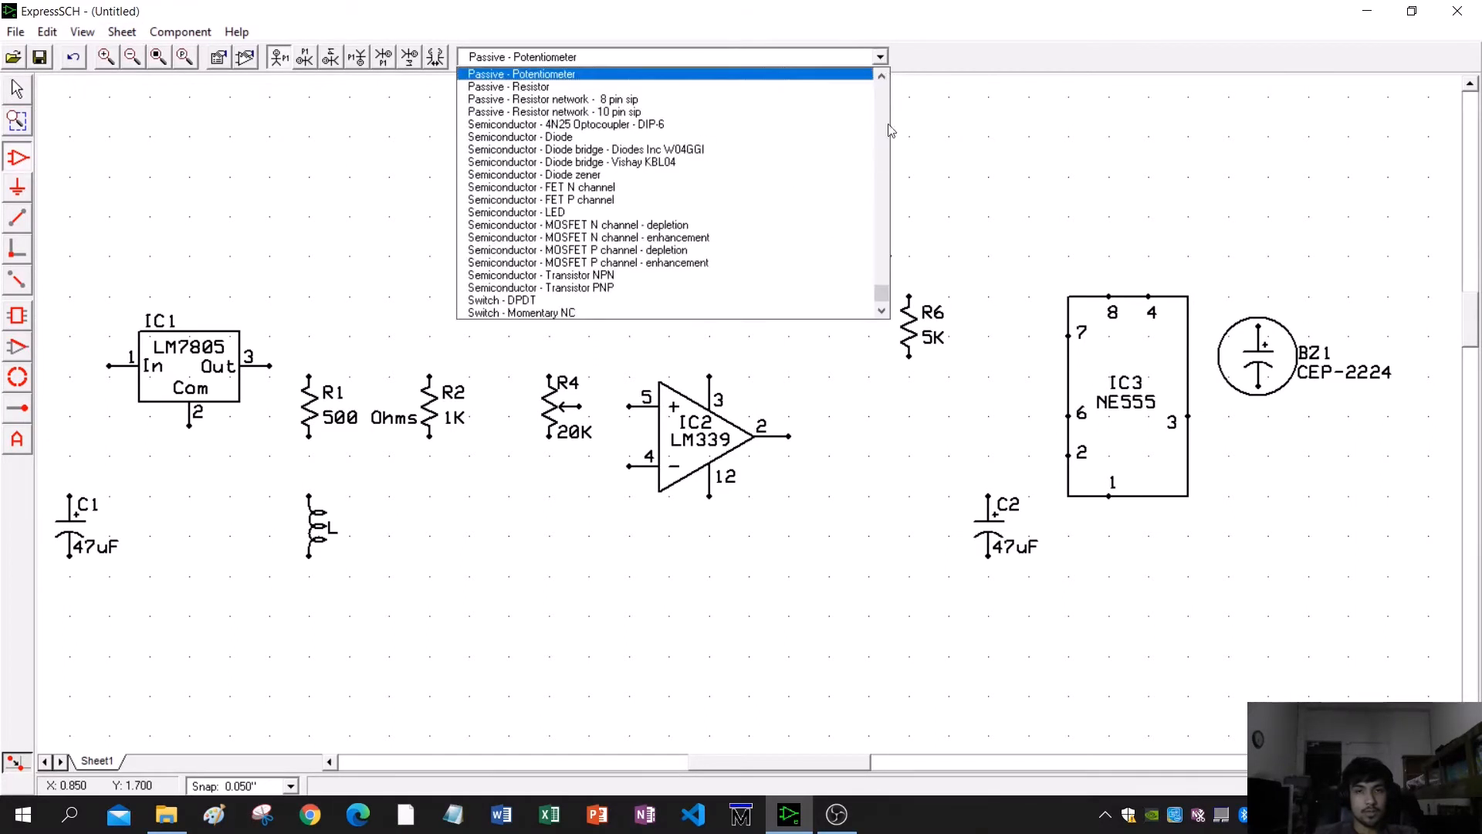
{"action": "left_click_drag", "start_coordinate": [884, 300], "coordinate": [886, 298]}
{"action": "scroll", "coordinate": [525, 172], "scroll_direction": "up", "scroll_amount": 1}
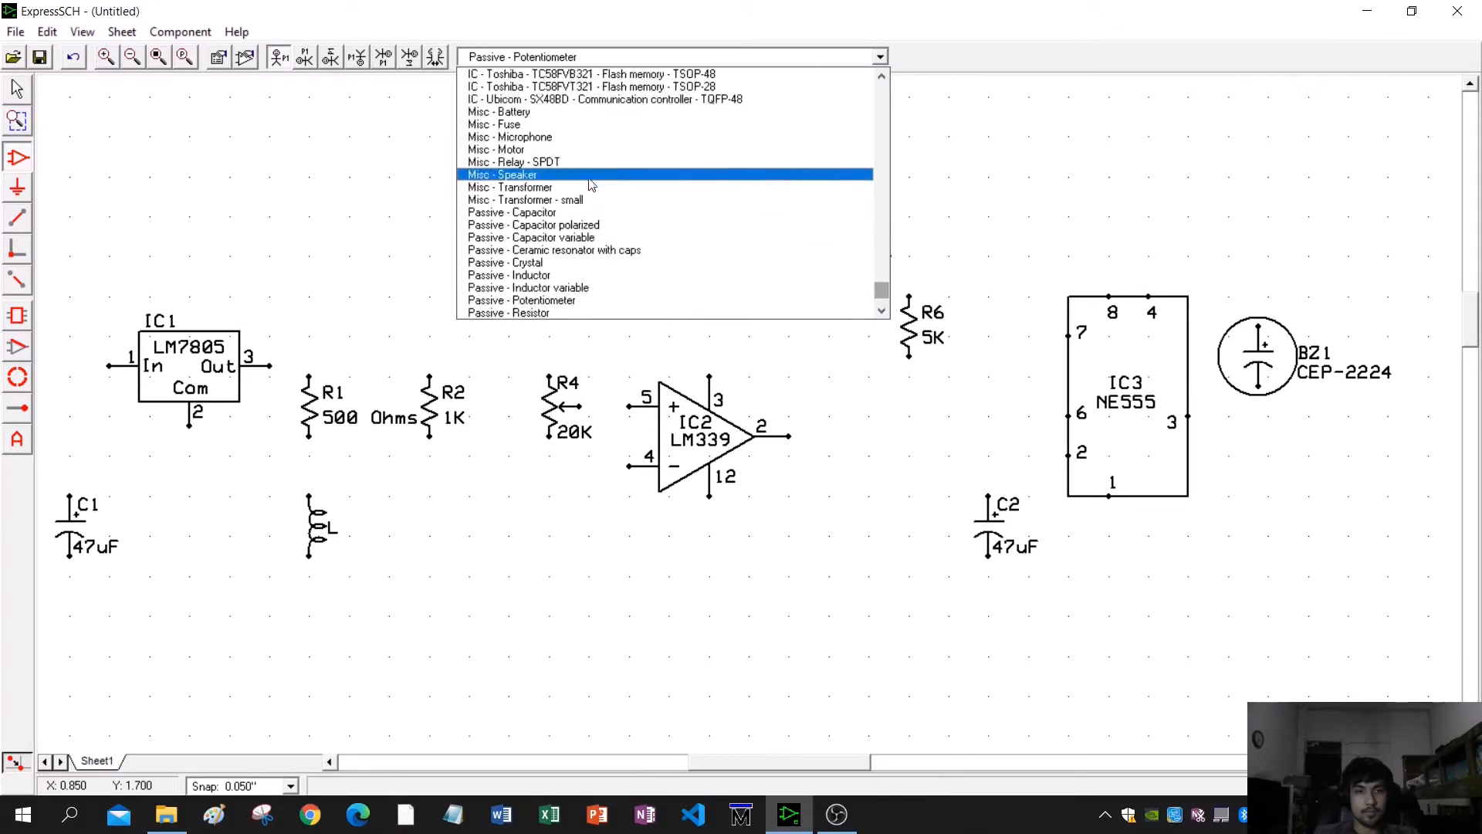
{"action": "left_click", "coordinate": [515, 116]}
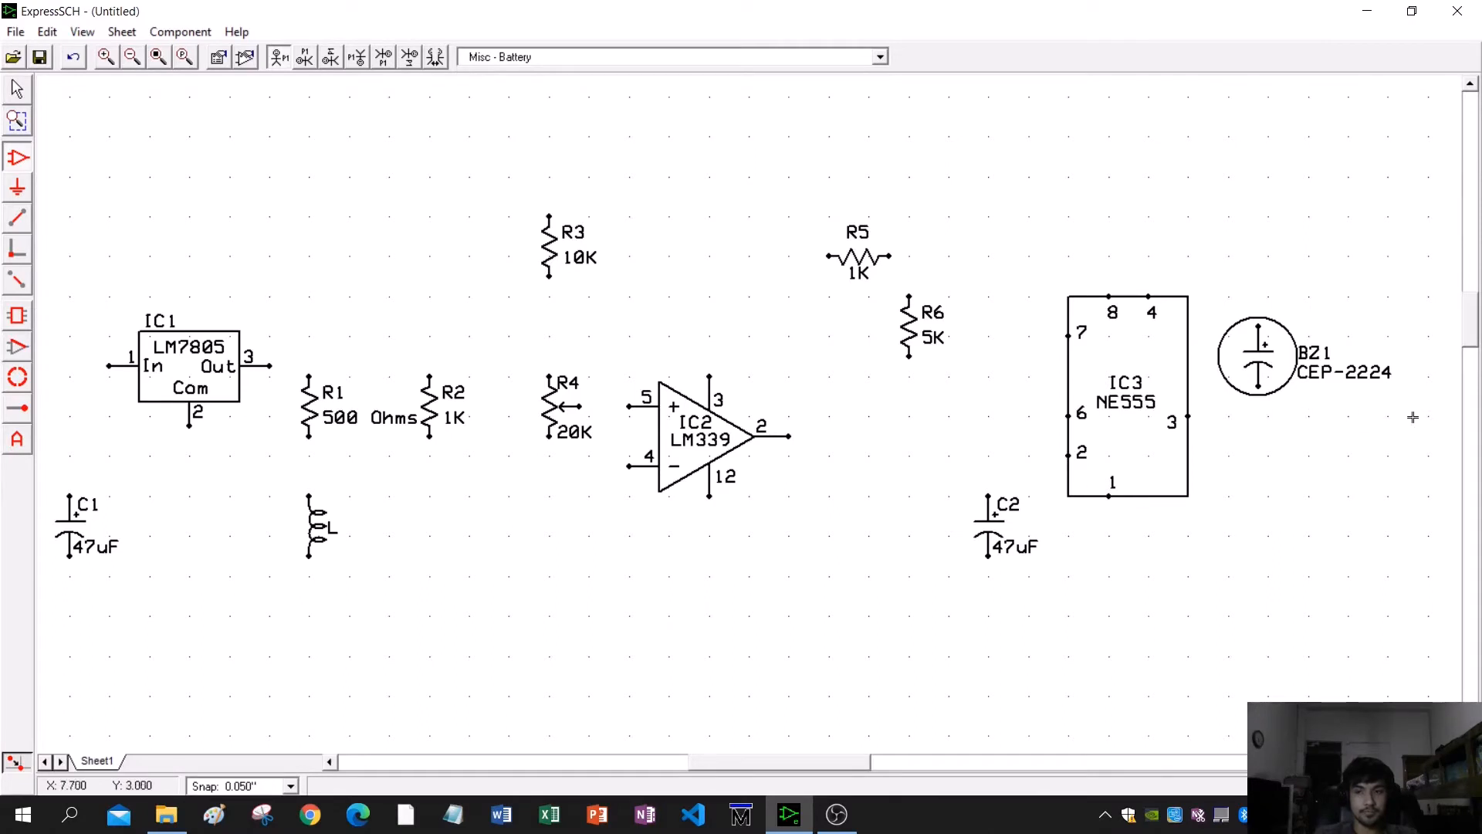
{"action": "left_click_drag", "start_coordinate": [1414, 416], "coordinate": [1413, 502]}
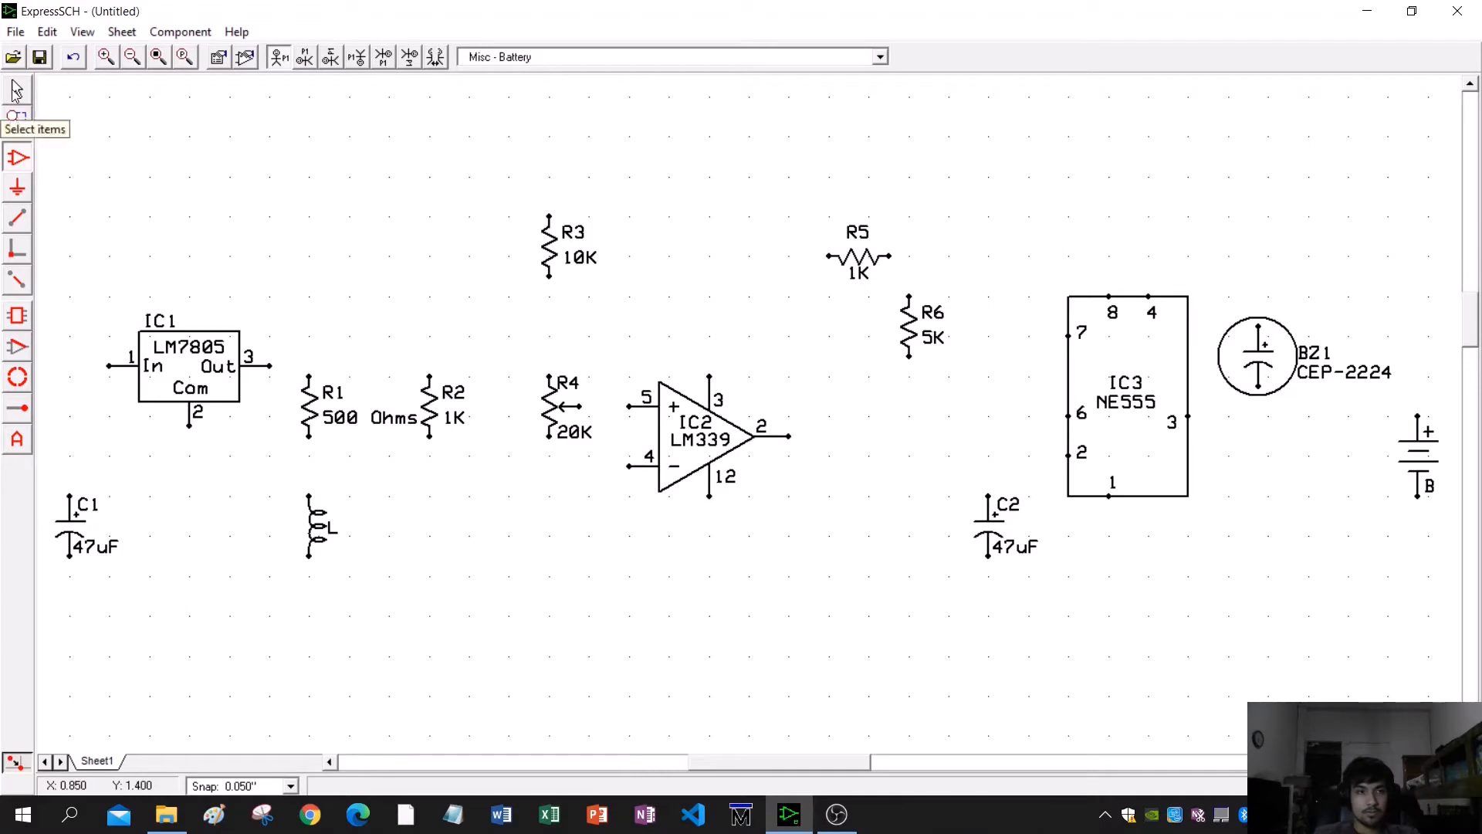
- Auto-assign the battery's part ID and give it the part name 3V
{"action": "left_click", "coordinate": [16, 92]}
{"action": "double_click", "coordinate": [1421, 462]}
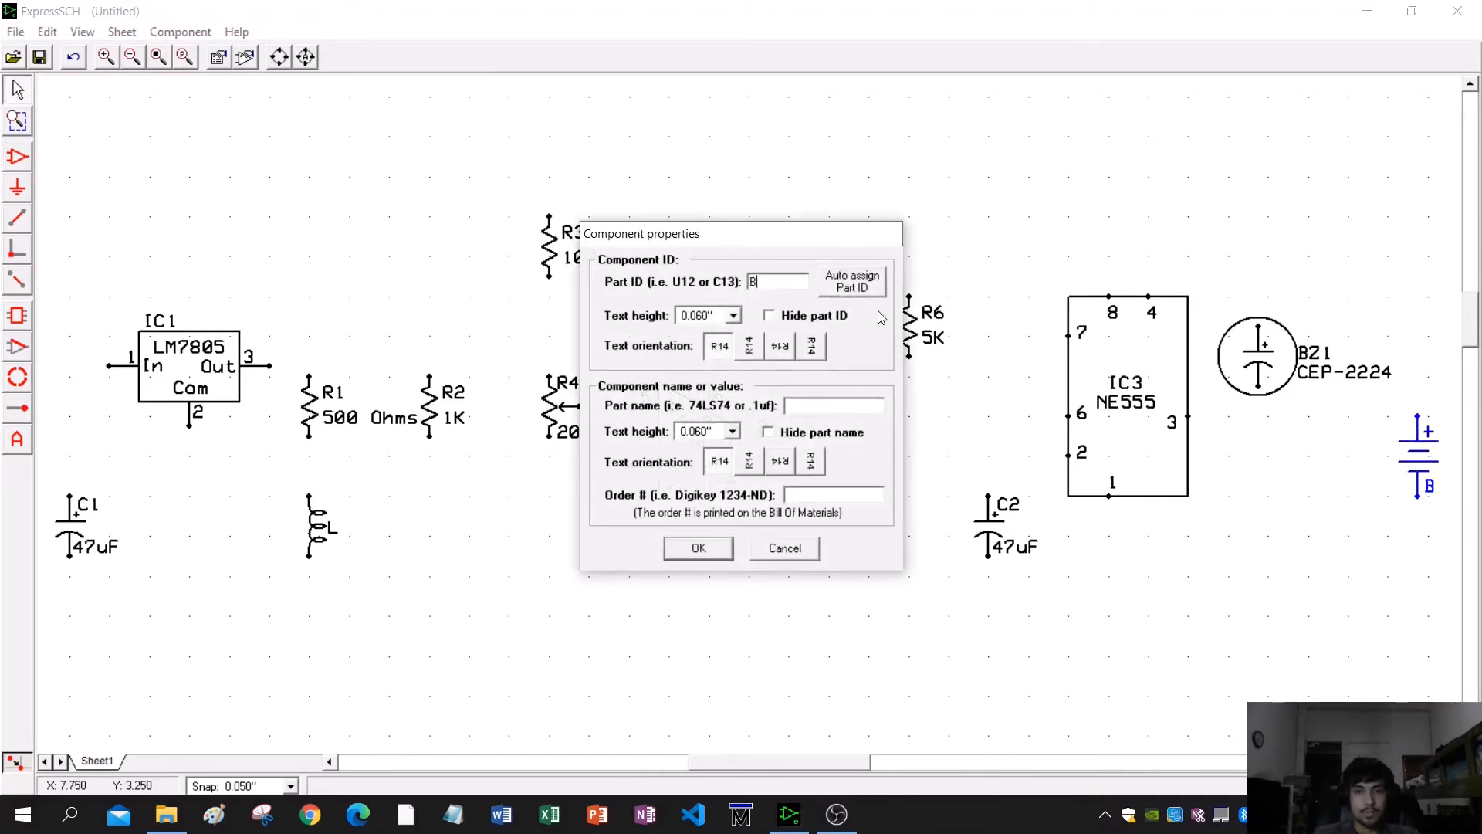
{"action": "left_click", "coordinate": [852, 287]}
{"action": "left_click", "coordinate": [800, 404]}
{"action": "type", "text": "3V"}
{"action": "key", "text": "Return"}
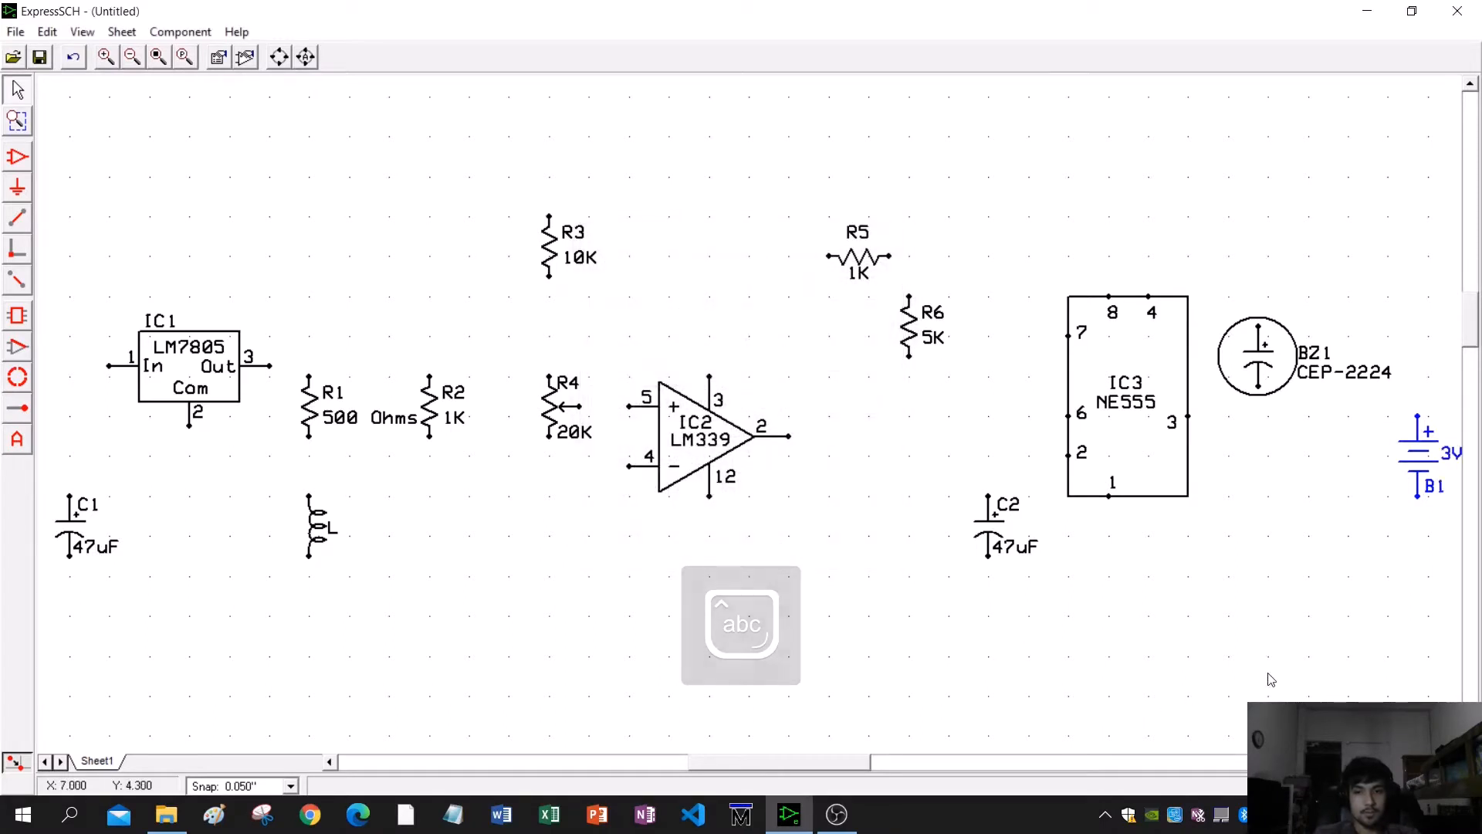
- Move the battery's ID label beside its positive terminal and its 3V label beside the negative terminal
{"action": "left_click_drag", "start_coordinate": [1448, 456], "coordinate": [1446, 418]}
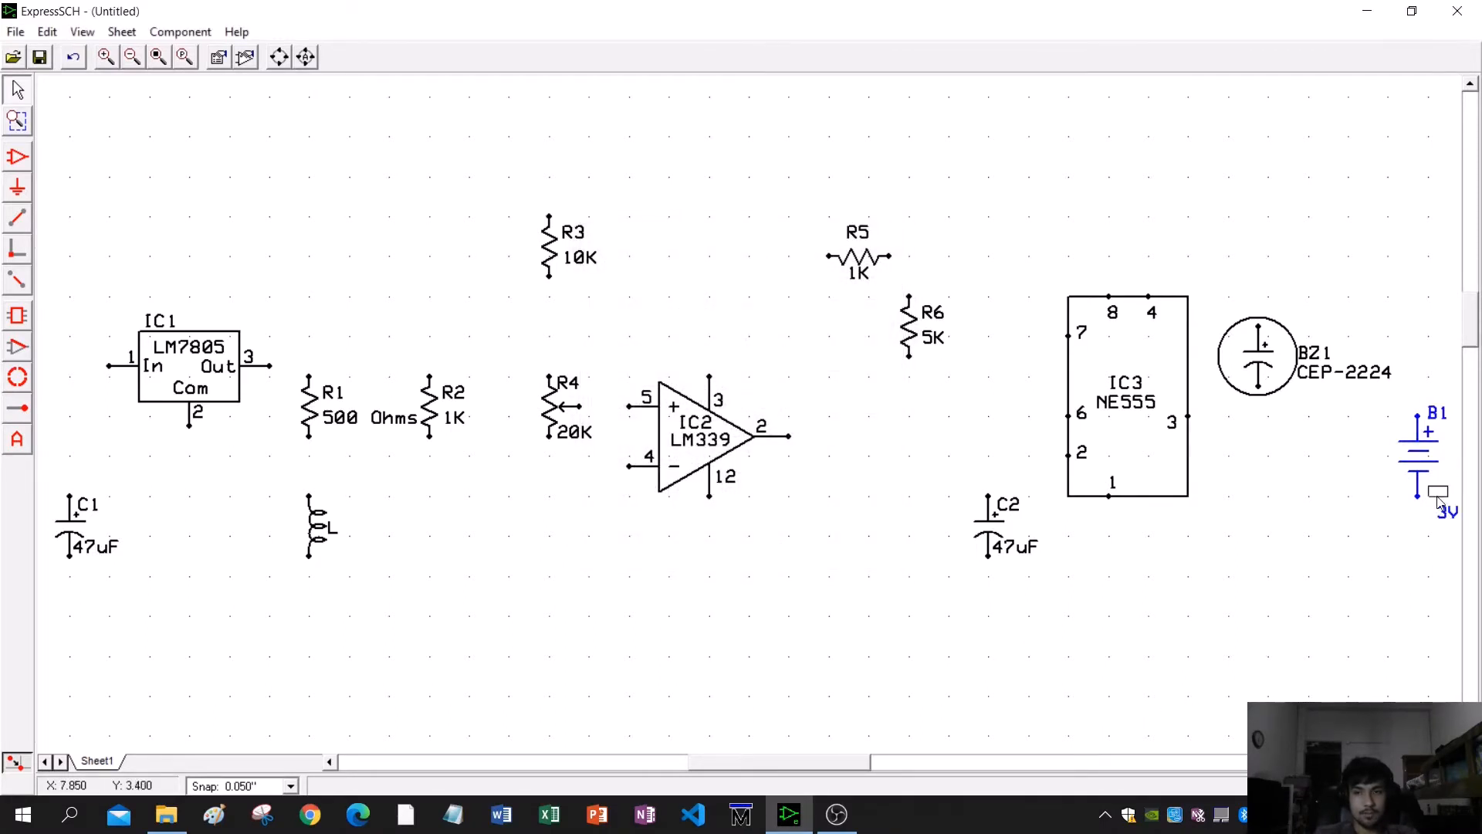
{"action": "left_click_drag", "start_coordinate": [1437, 502], "coordinate": [1428, 484]}
{"action": "left_click", "coordinate": [1428, 556]}
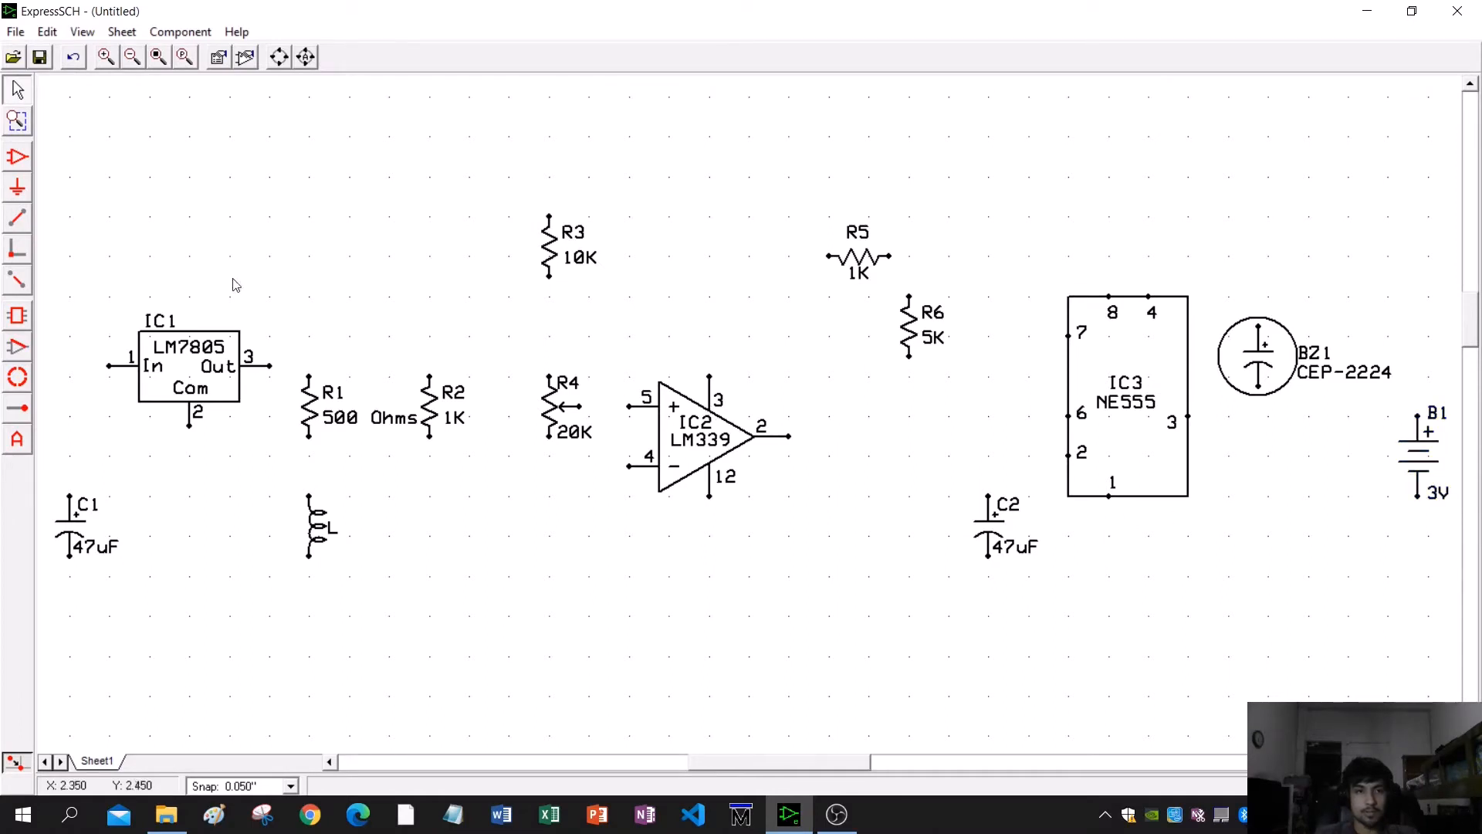
- Place a Power - Voltage supply +12v symbol in the open space above R1, between IC1 and R3
{"action": "left_click", "coordinate": [18, 189]}
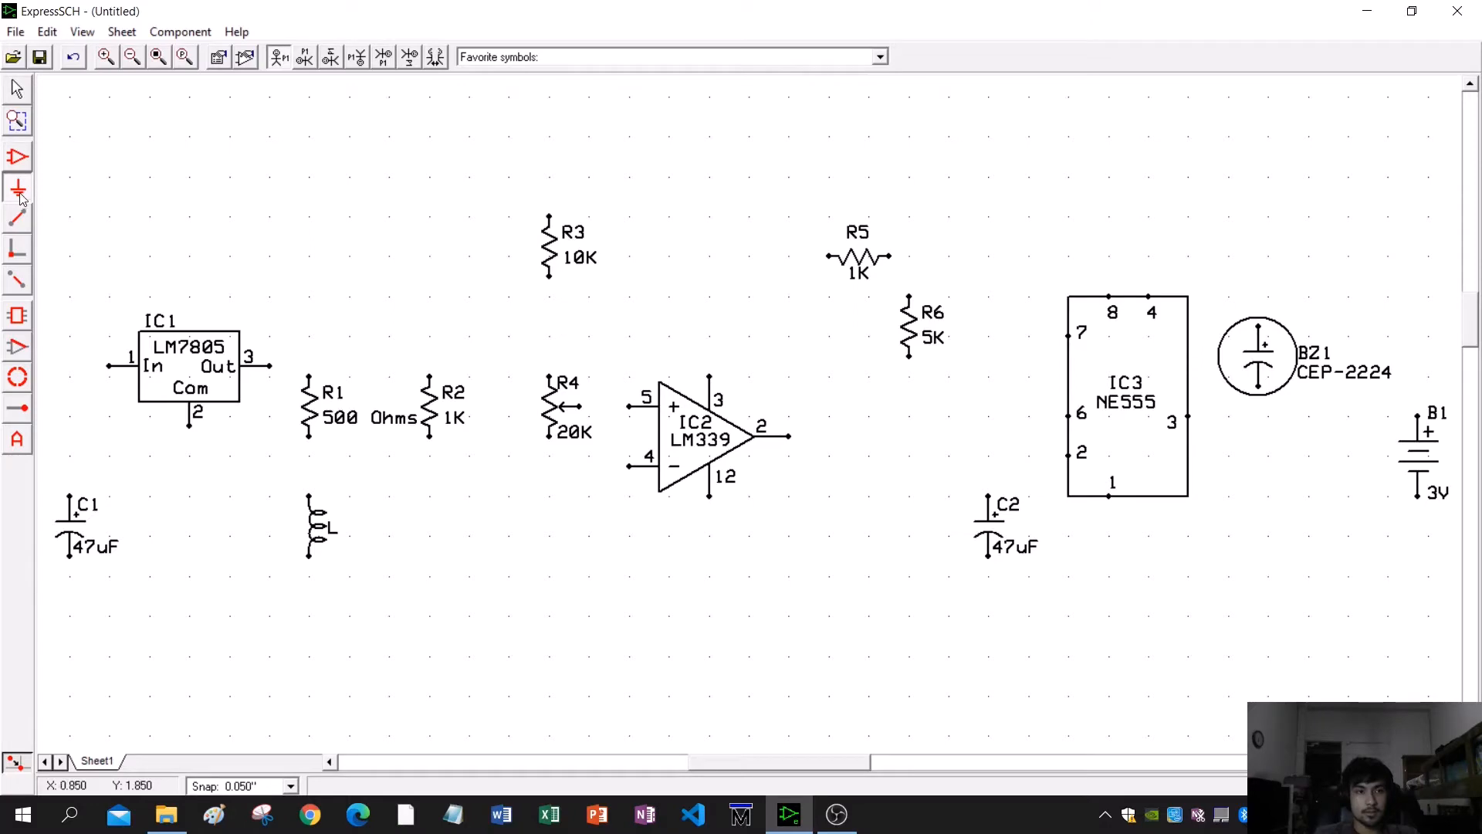
{"action": "left_click", "coordinate": [879, 57]}
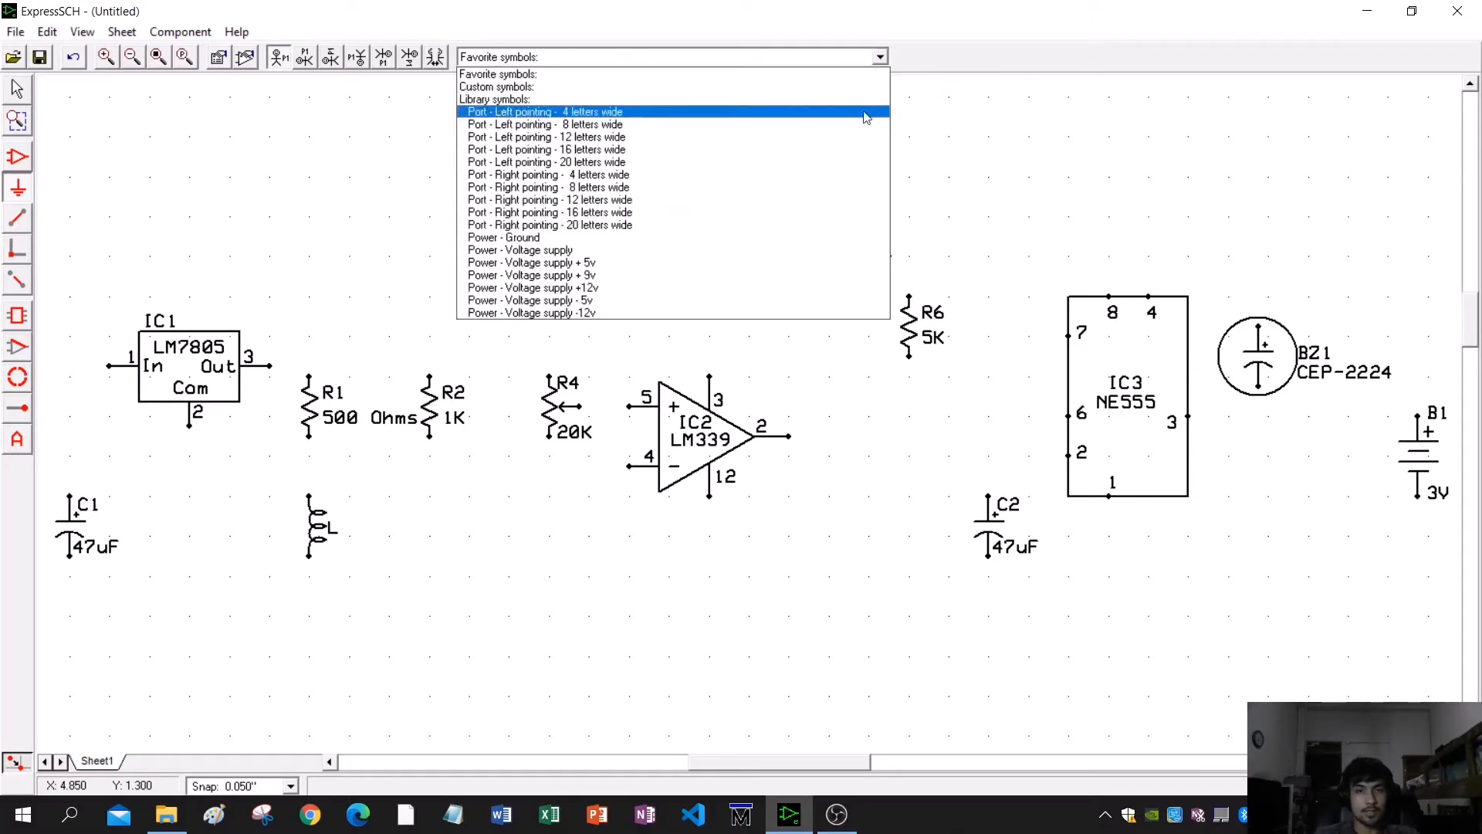
{"action": "left_click", "coordinate": [518, 287]}
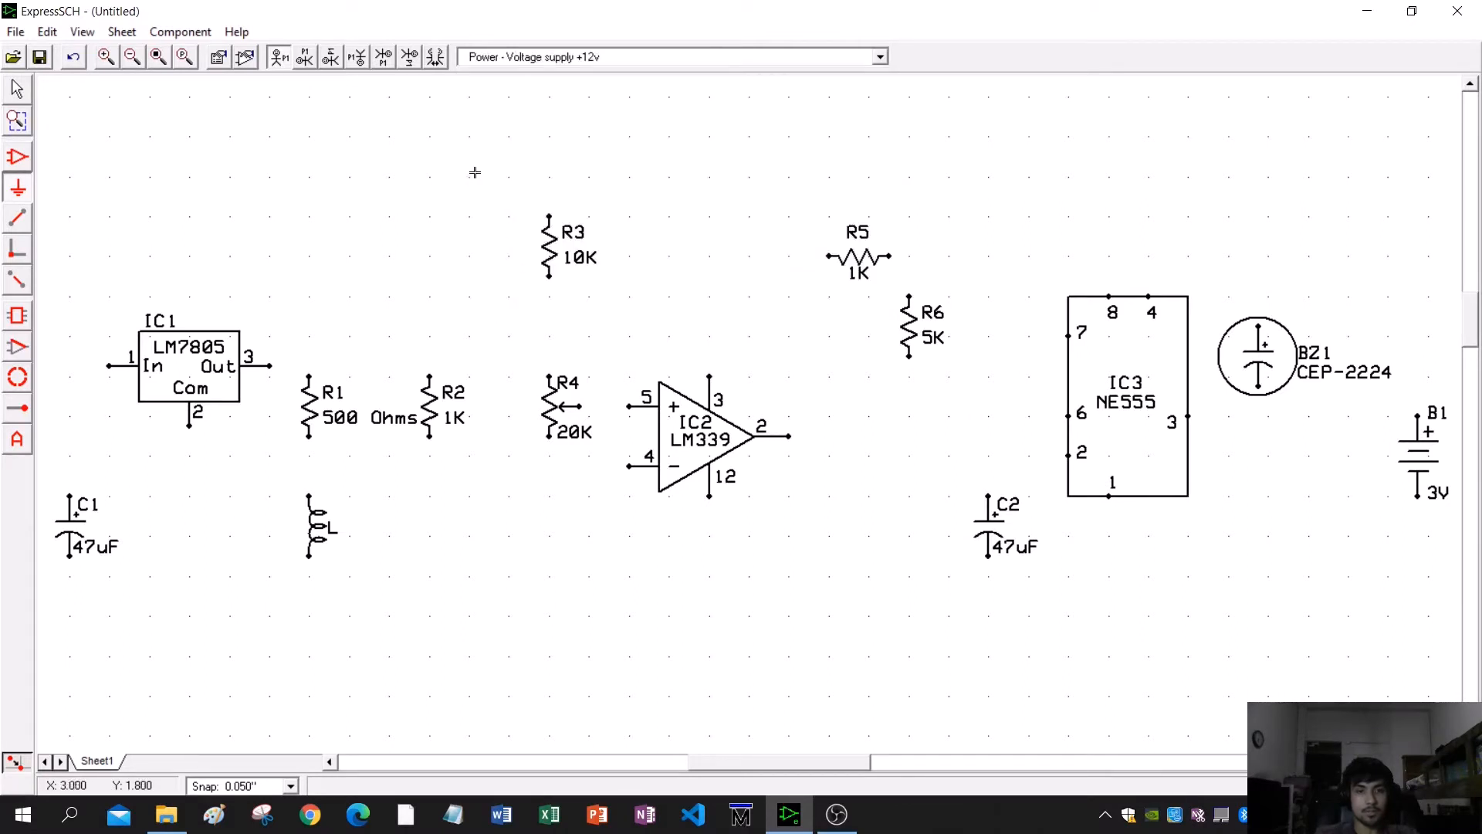
{"action": "left_click", "coordinate": [370, 178]}
- Place a Power - Ground symbol directly below the inductor
{"action": "left_click", "coordinate": [880, 57]}
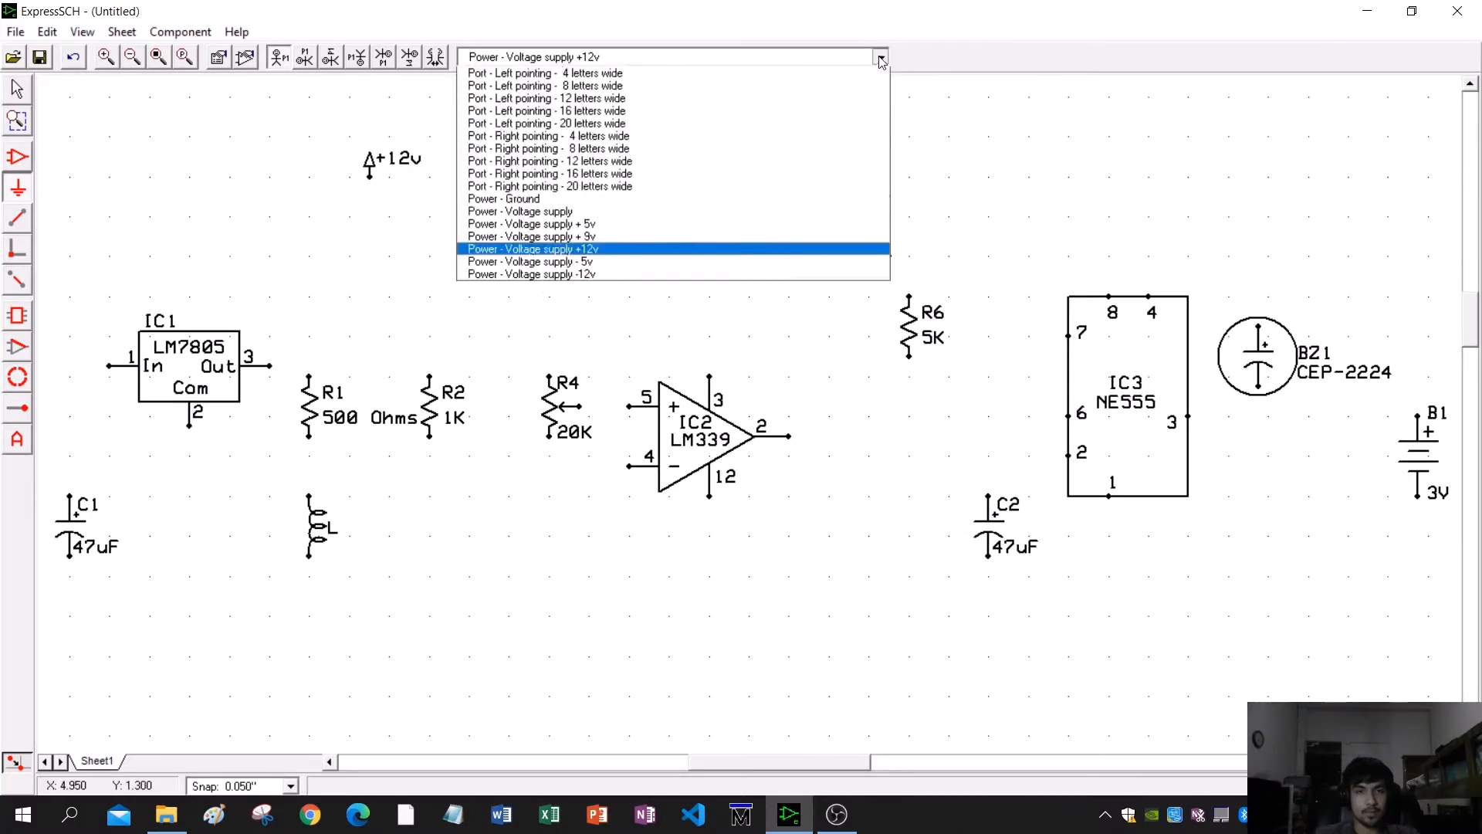
{"action": "left_click", "coordinate": [508, 237]}
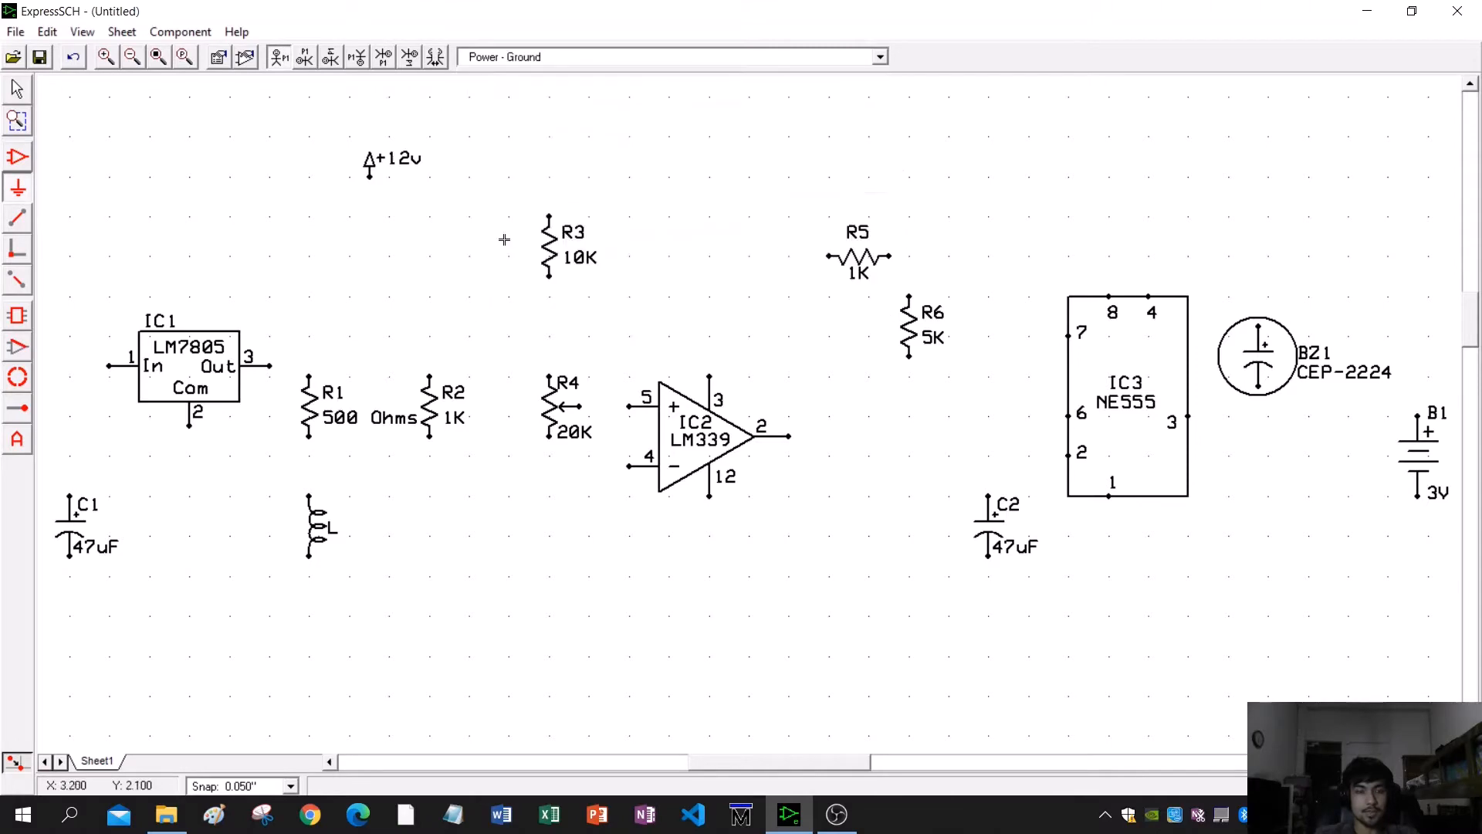
{"action": "left_click", "coordinate": [305, 623]}
{"action": "scroll", "coordinate": [439, 576], "scroll_direction": "up", "scroll_amount": 1}
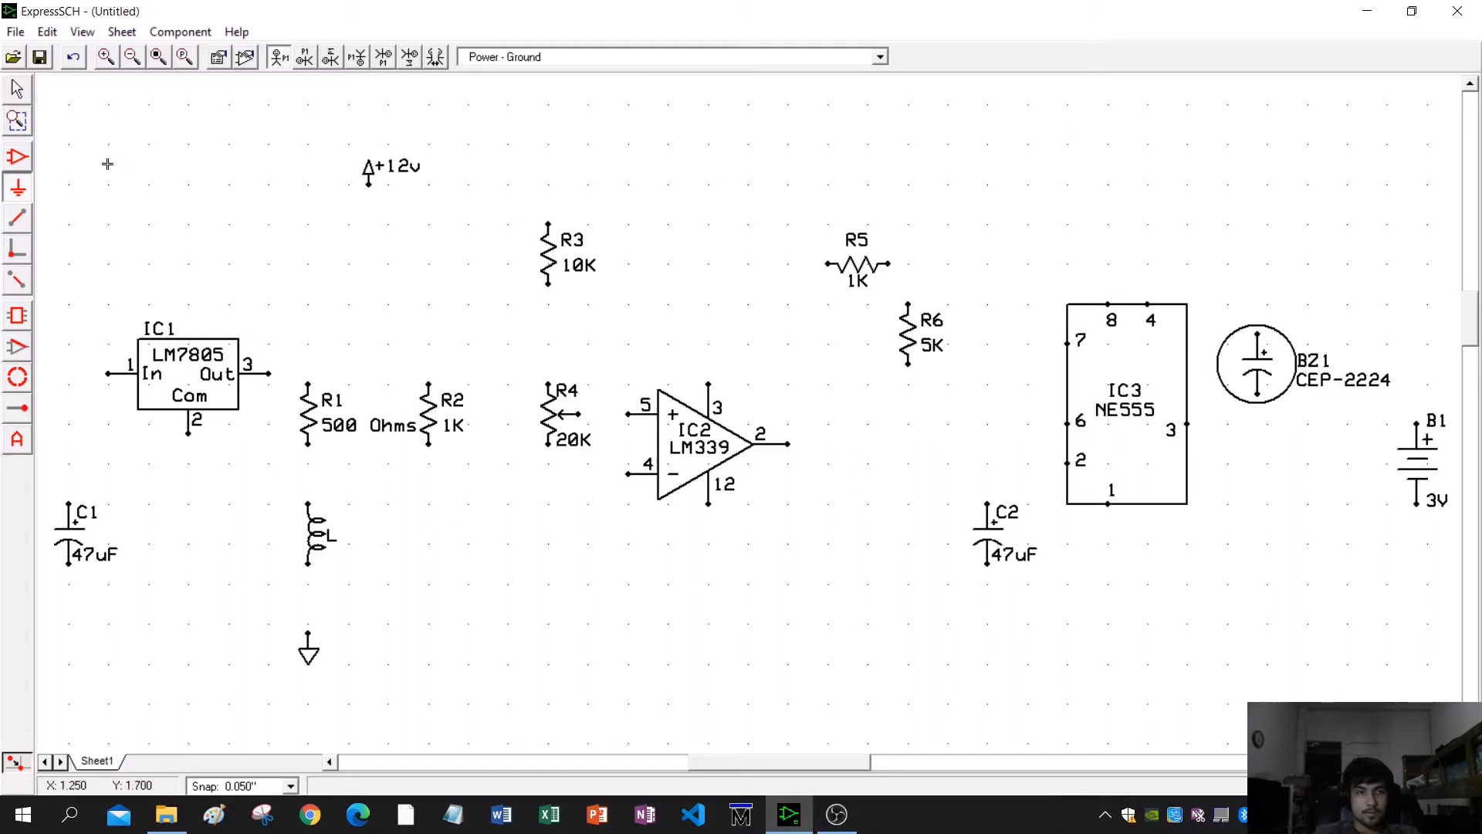
{"action": "left_click", "coordinate": [19, 94]}
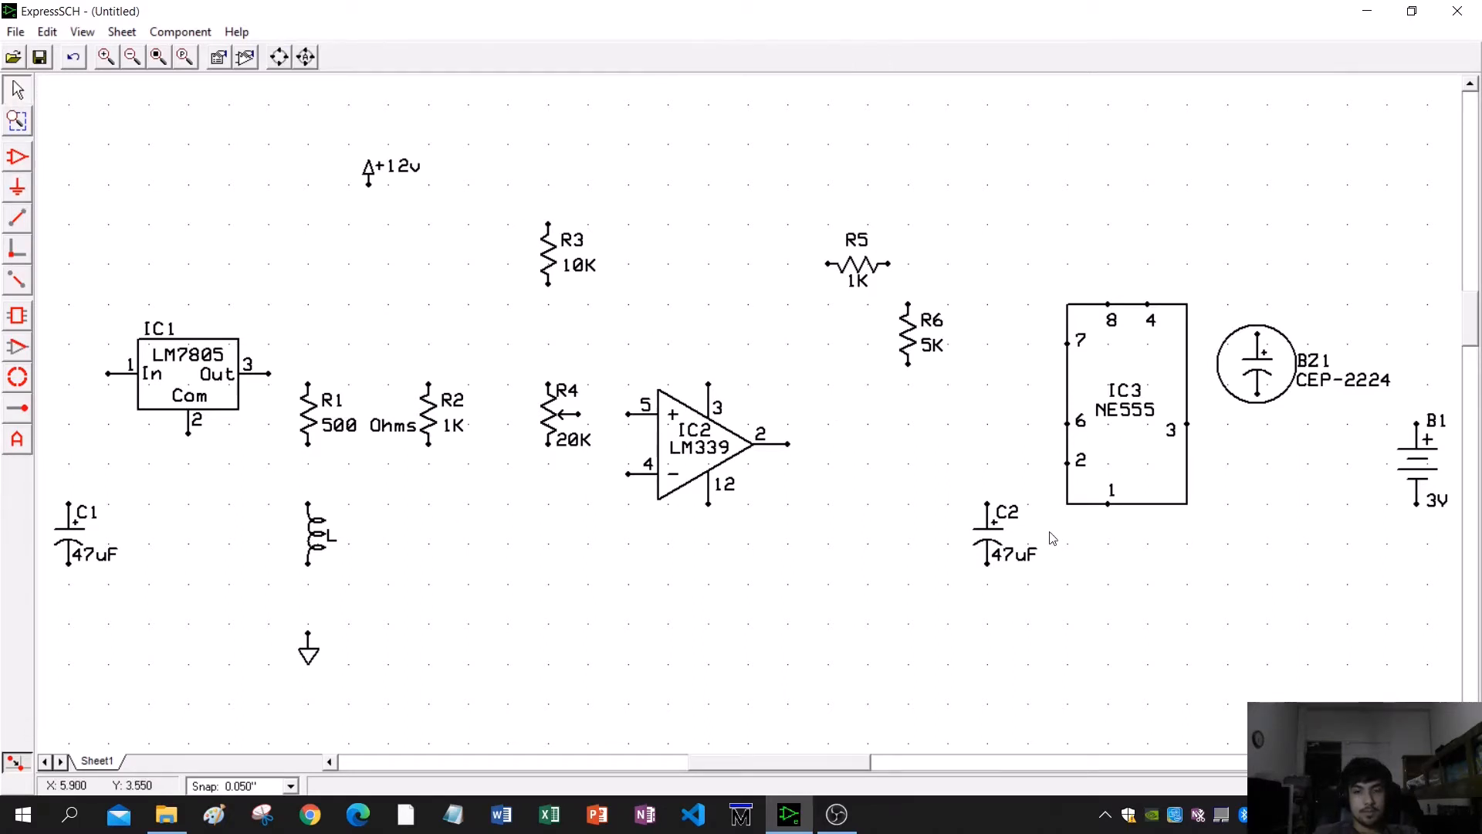
- Move capacitor C2 so that it sits directly below resistor R6
{"action": "left_click_drag", "start_coordinate": [995, 531], "coordinate": [915, 530]}
{"action": "left_click", "coordinate": [1063, 598]}
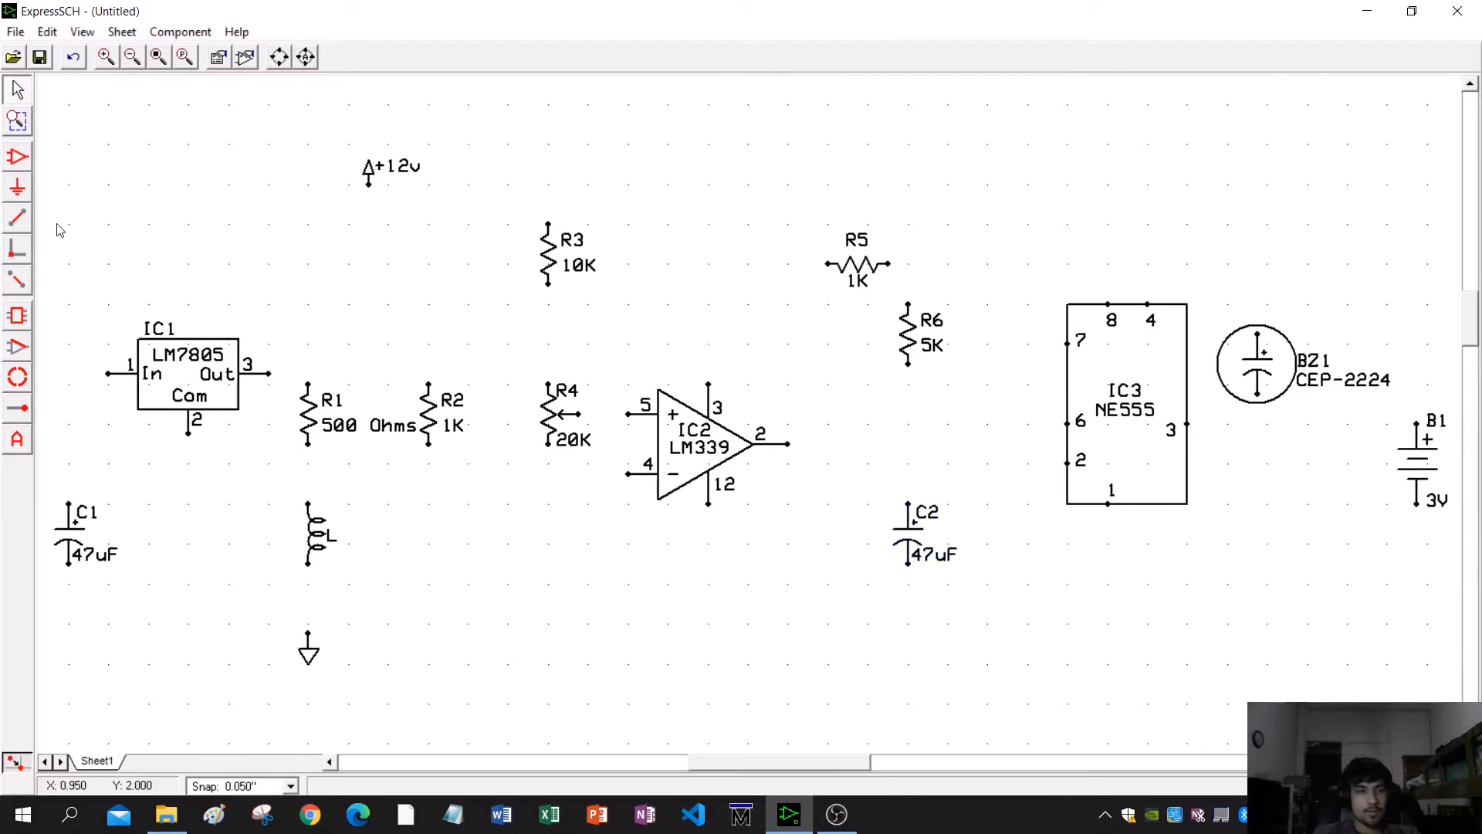
{"action": "middle_click_drag", "start_coordinate": [800, 625], "coordinate": [798, 604]}
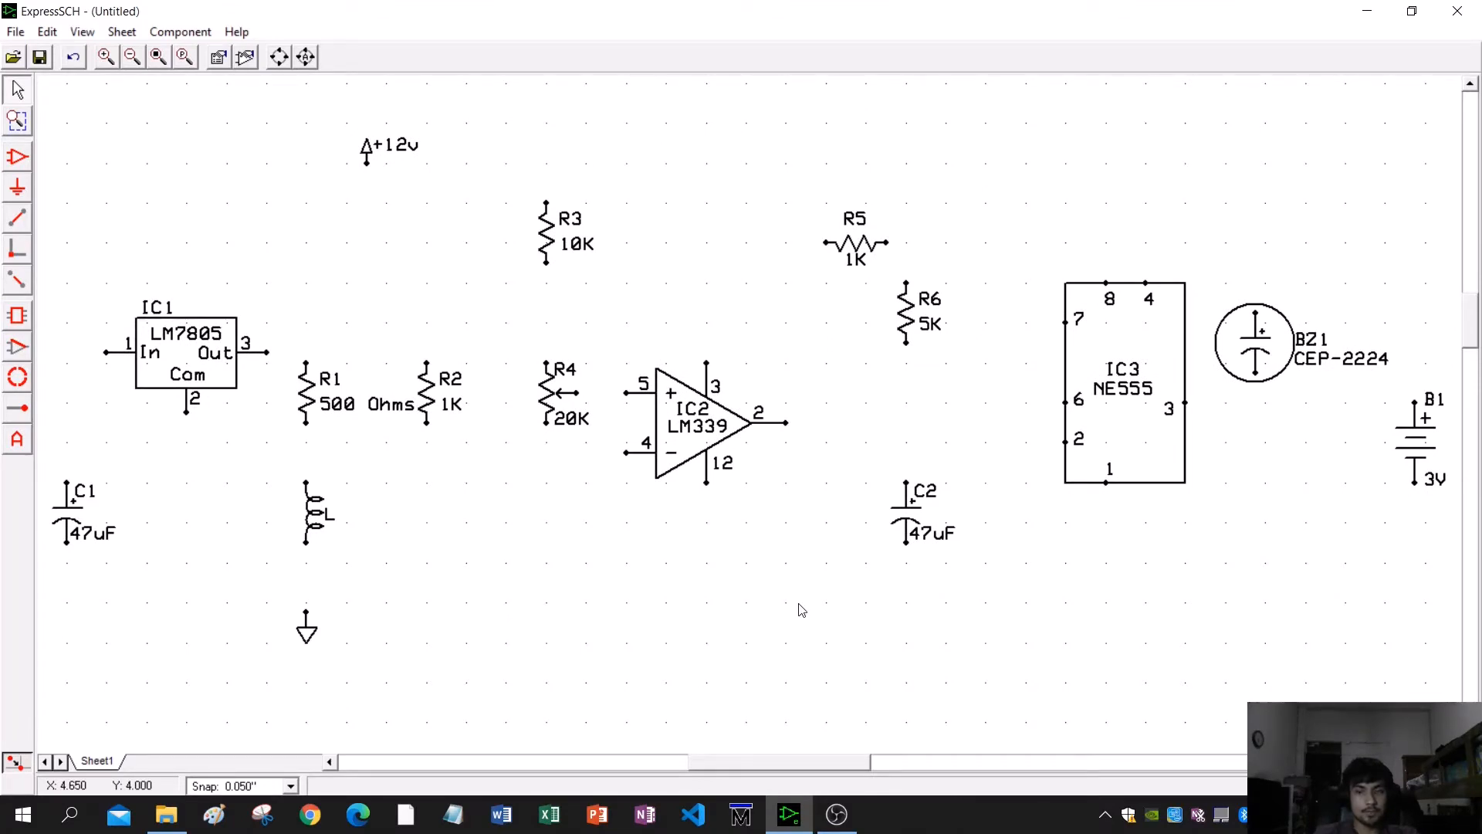
- Wire C1's positive terminal up and across through the +12v symbol's pin to battery B1's positive terminal
{"action": "left_click", "coordinate": [17, 220]}
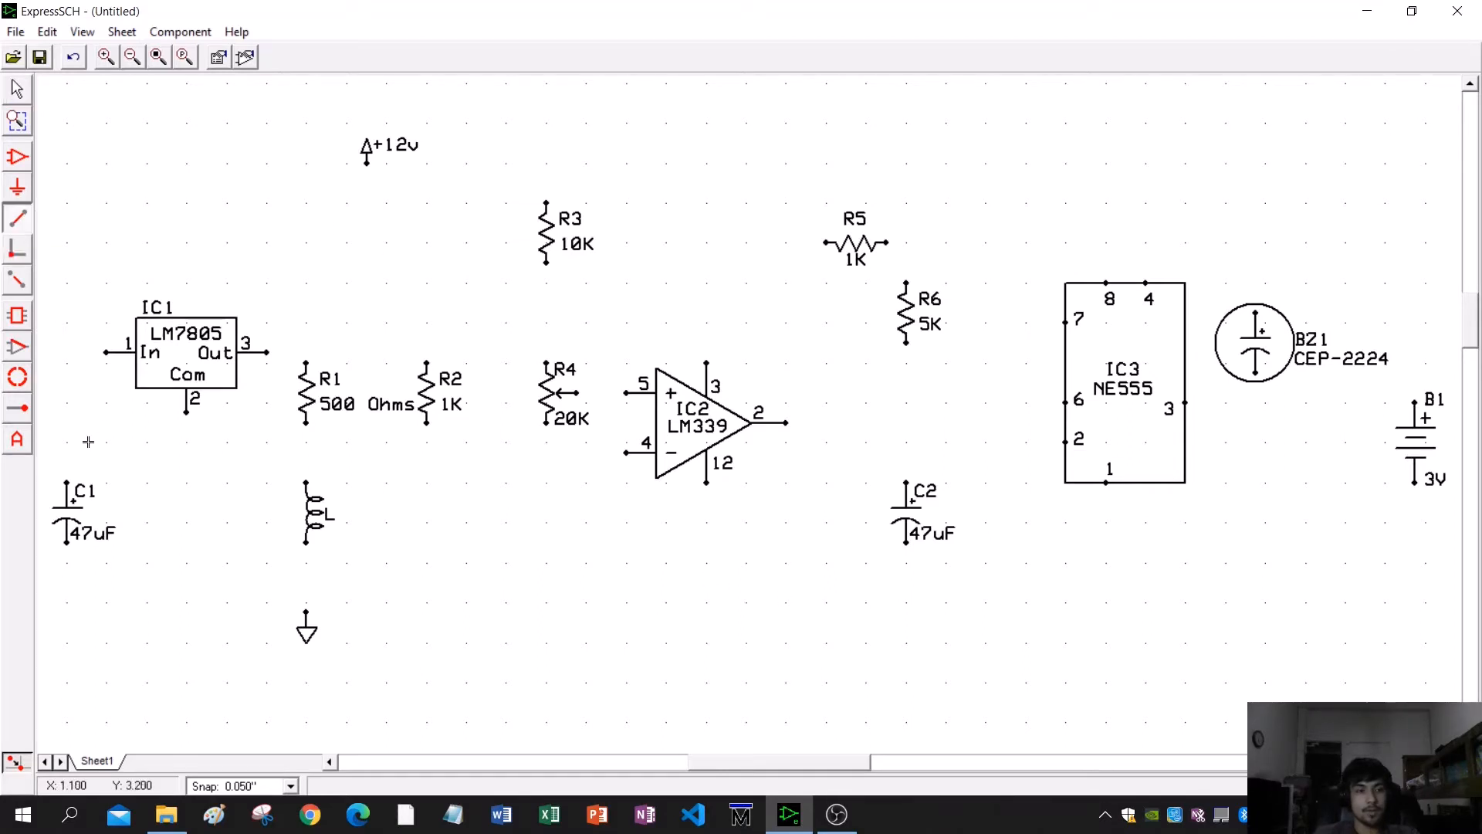
{"action": "left_click", "coordinate": [67, 483]}
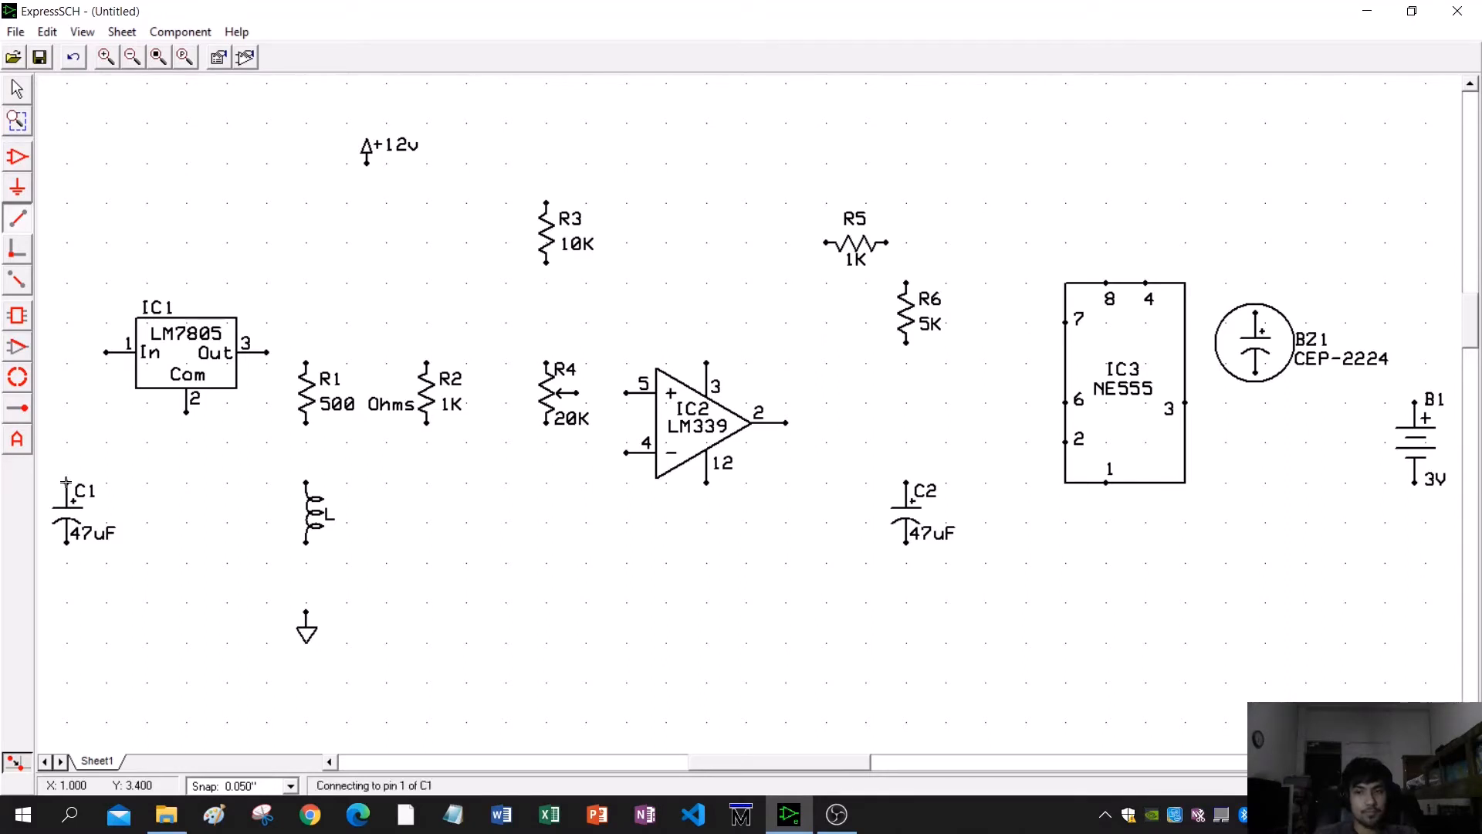
{"action": "left_click", "coordinate": [70, 164]}
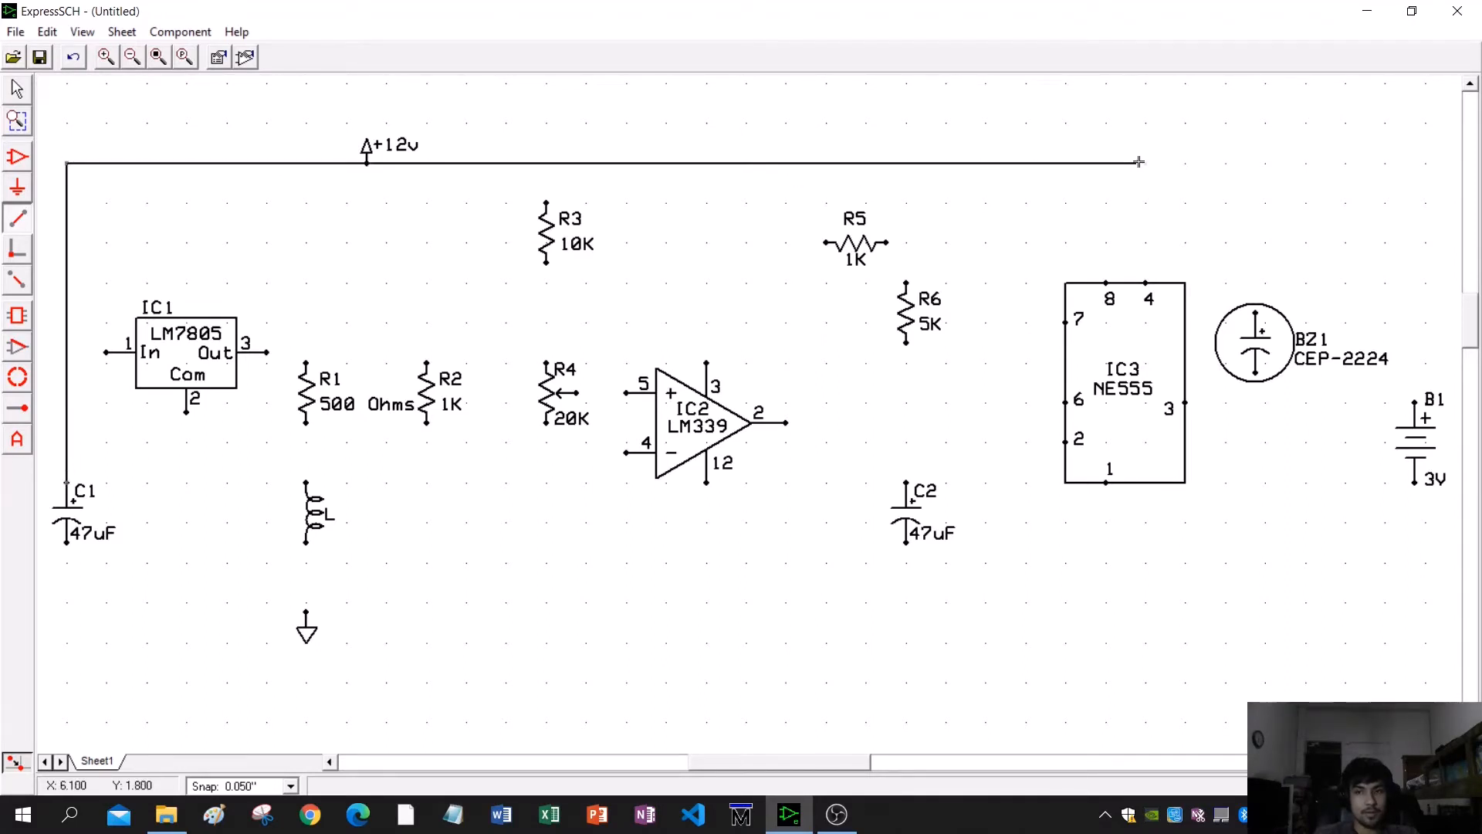
{"action": "left_click", "coordinate": [1414, 163]}
{"action": "left_click", "coordinate": [1415, 400]}
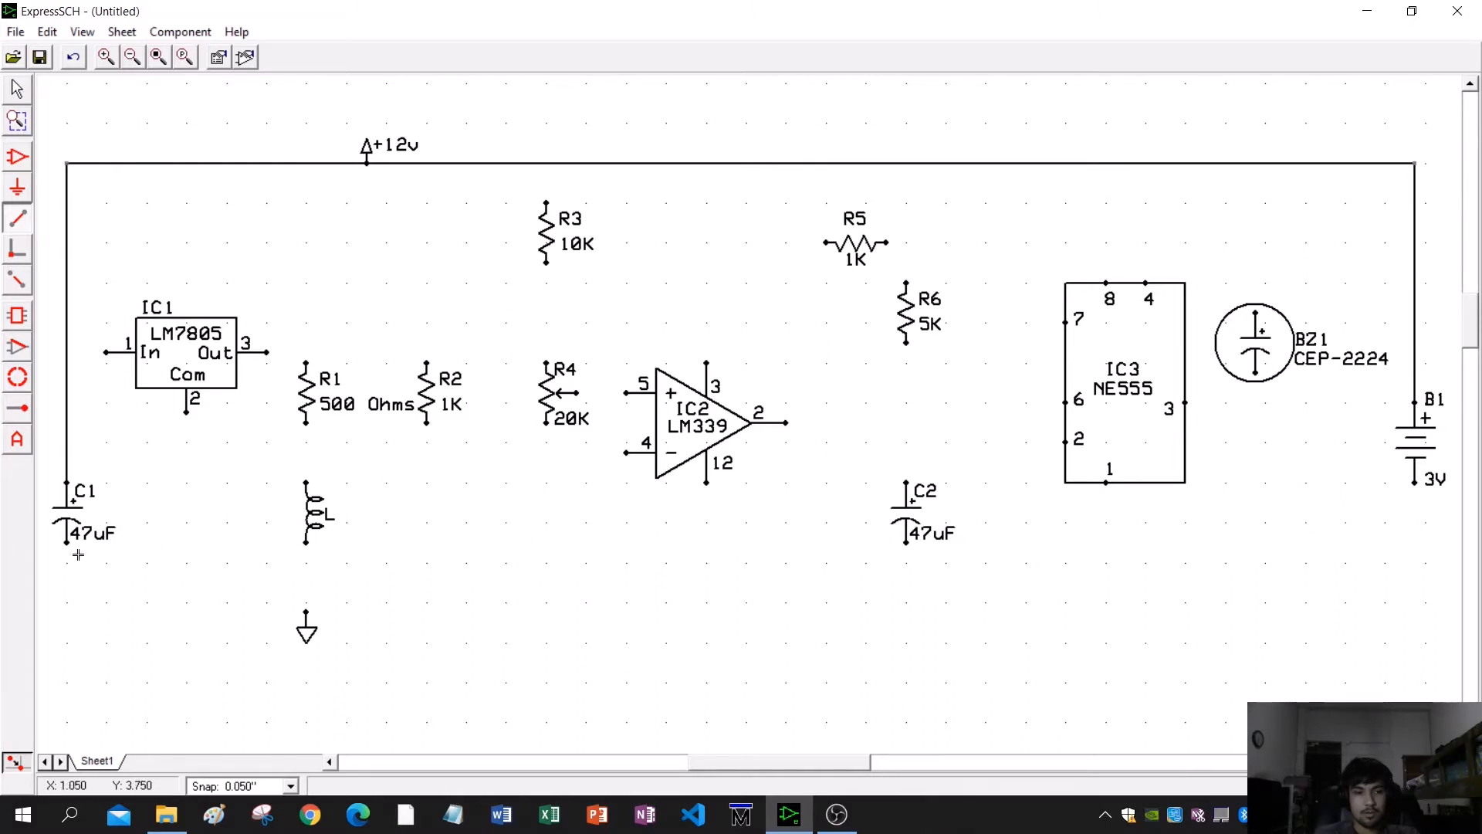
- Wire IC2 pin 12 down and across below the inductor to C1's negative terminal
{"action": "left_click", "coordinate": [707, 484]}
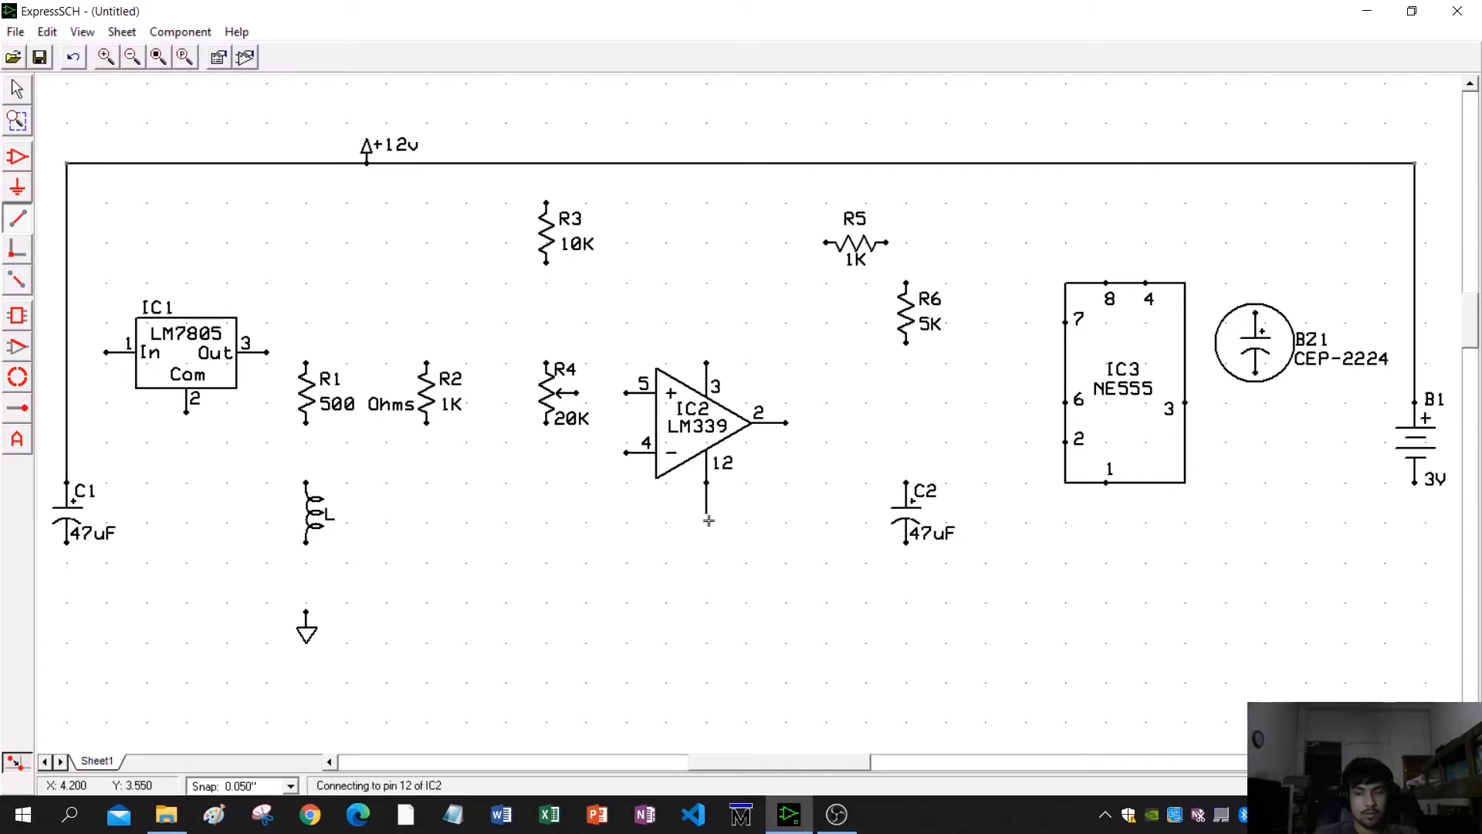
{"action": "left_click", "coordinate": [707, 590]}
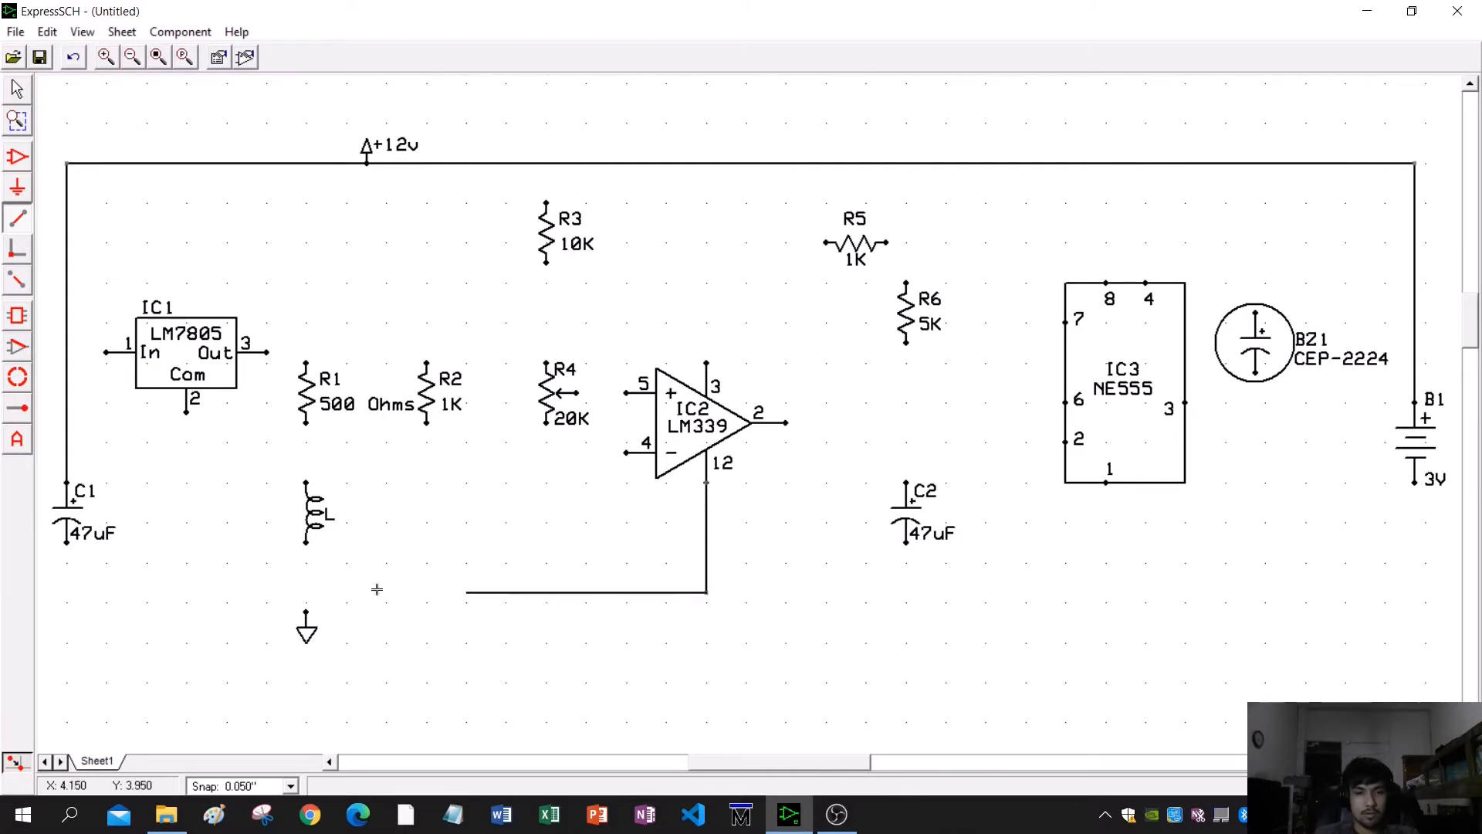
{"action": "left_click", "coordinate": [67, 544]}
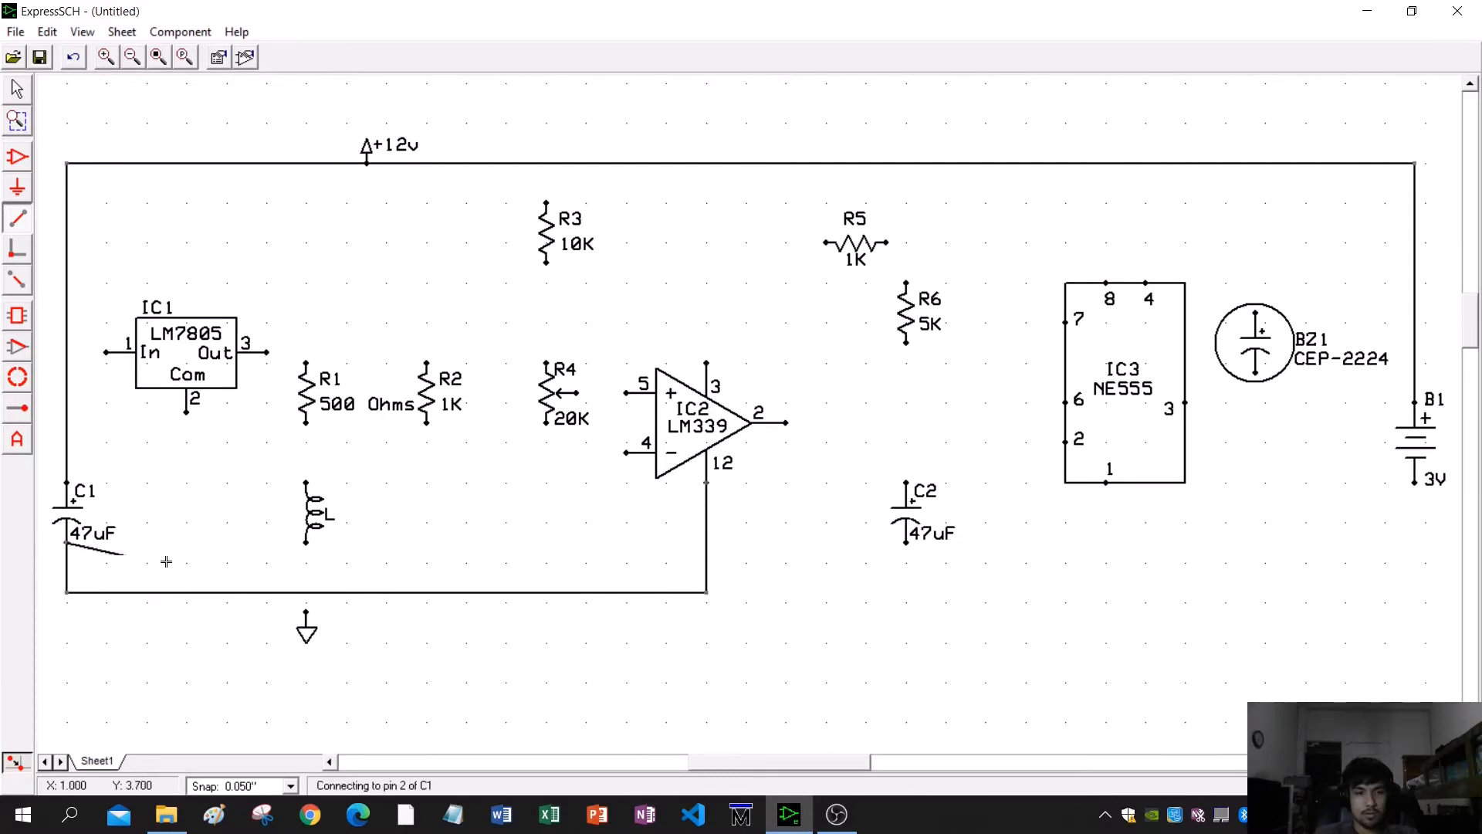
- Wire IC1 pin 1 to the vertical +12v line above C1, and IC1 pin 2 to IC2 pin 4
{"action": "left_click", "coordinate": [105, 352]}
{"action": "left_click", "coordinate": [67, 352]}
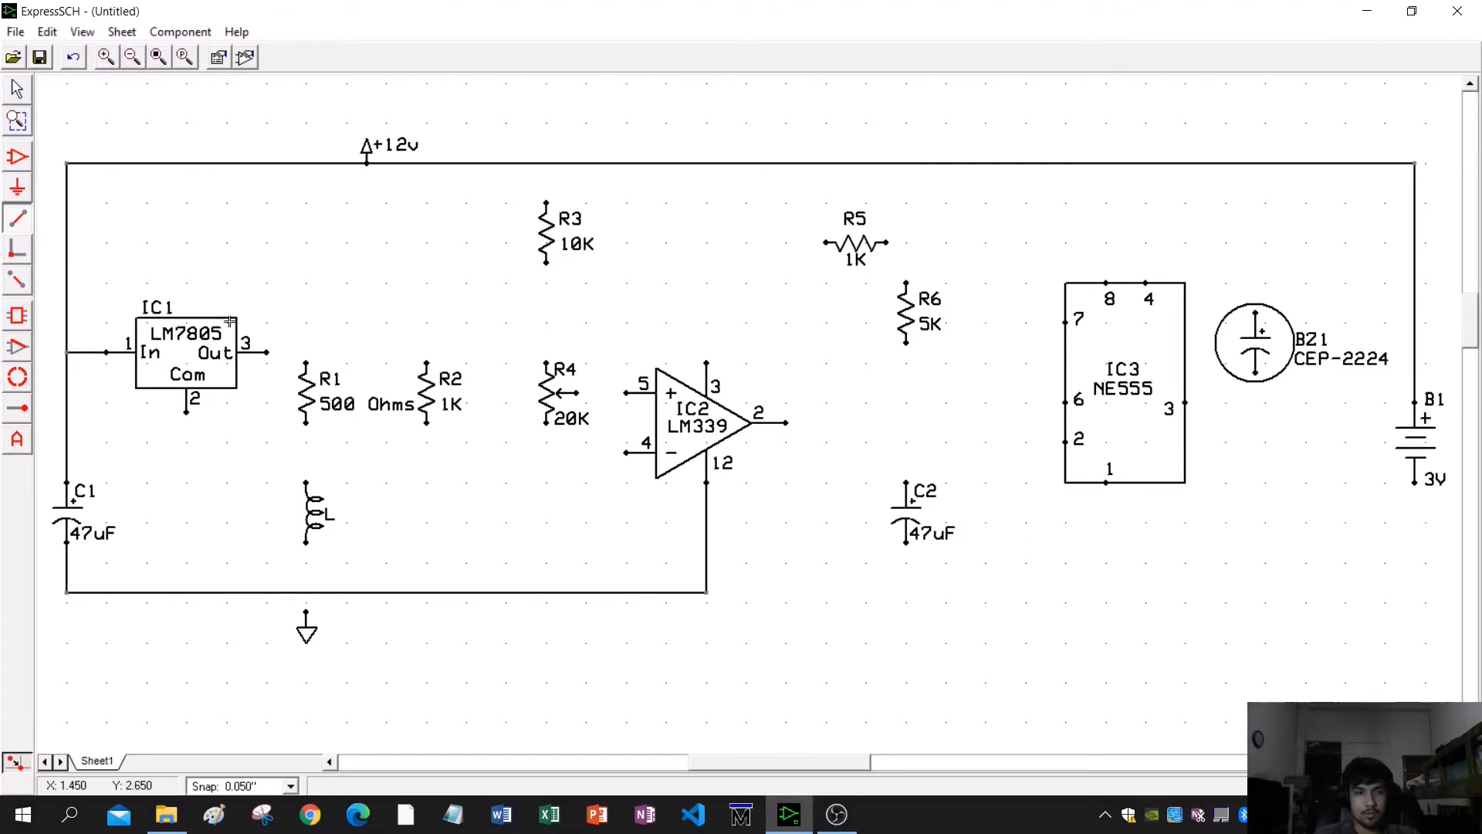
{"action": "left_click", "coordinate": [186, 413]}
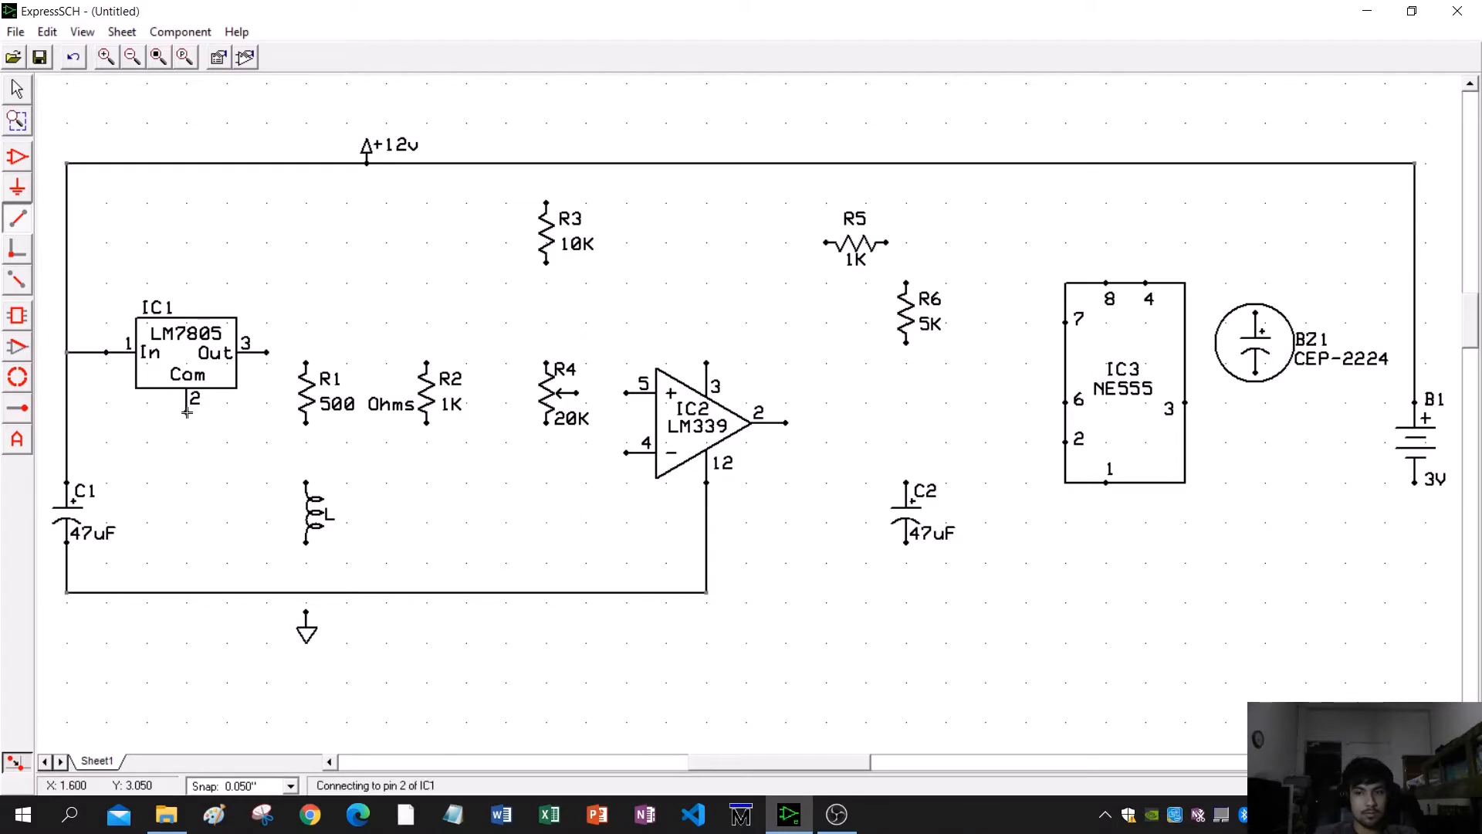
{"action": "left_click", "coordinate": [186, 453]}
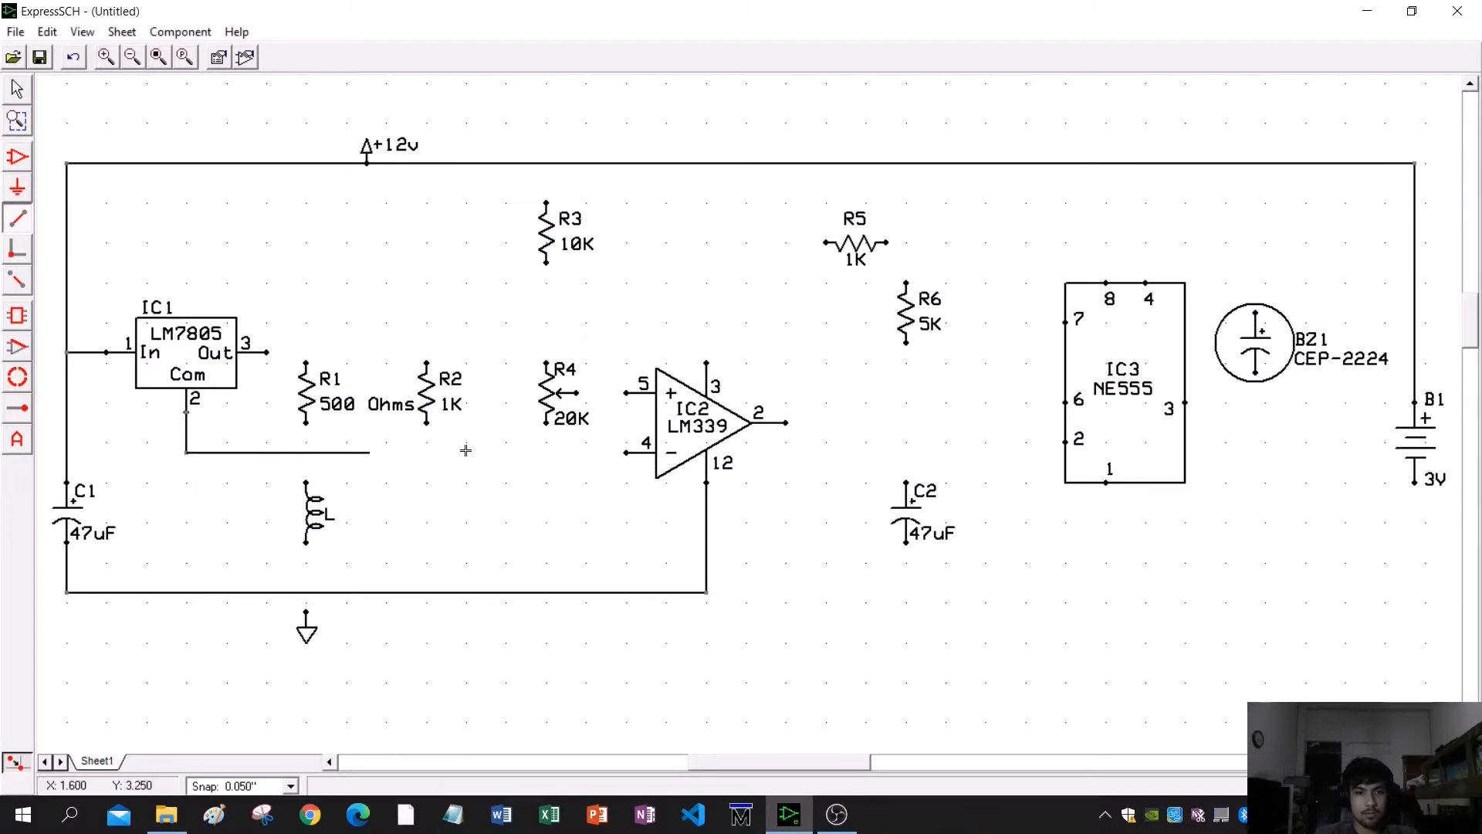
{"action": "left_click", "coordinate": [626, 452]}
- Wire IC1 pin 3 to the upper ends of R1 and R2
{"action": "left_click", "coordinate": [266, 352]}
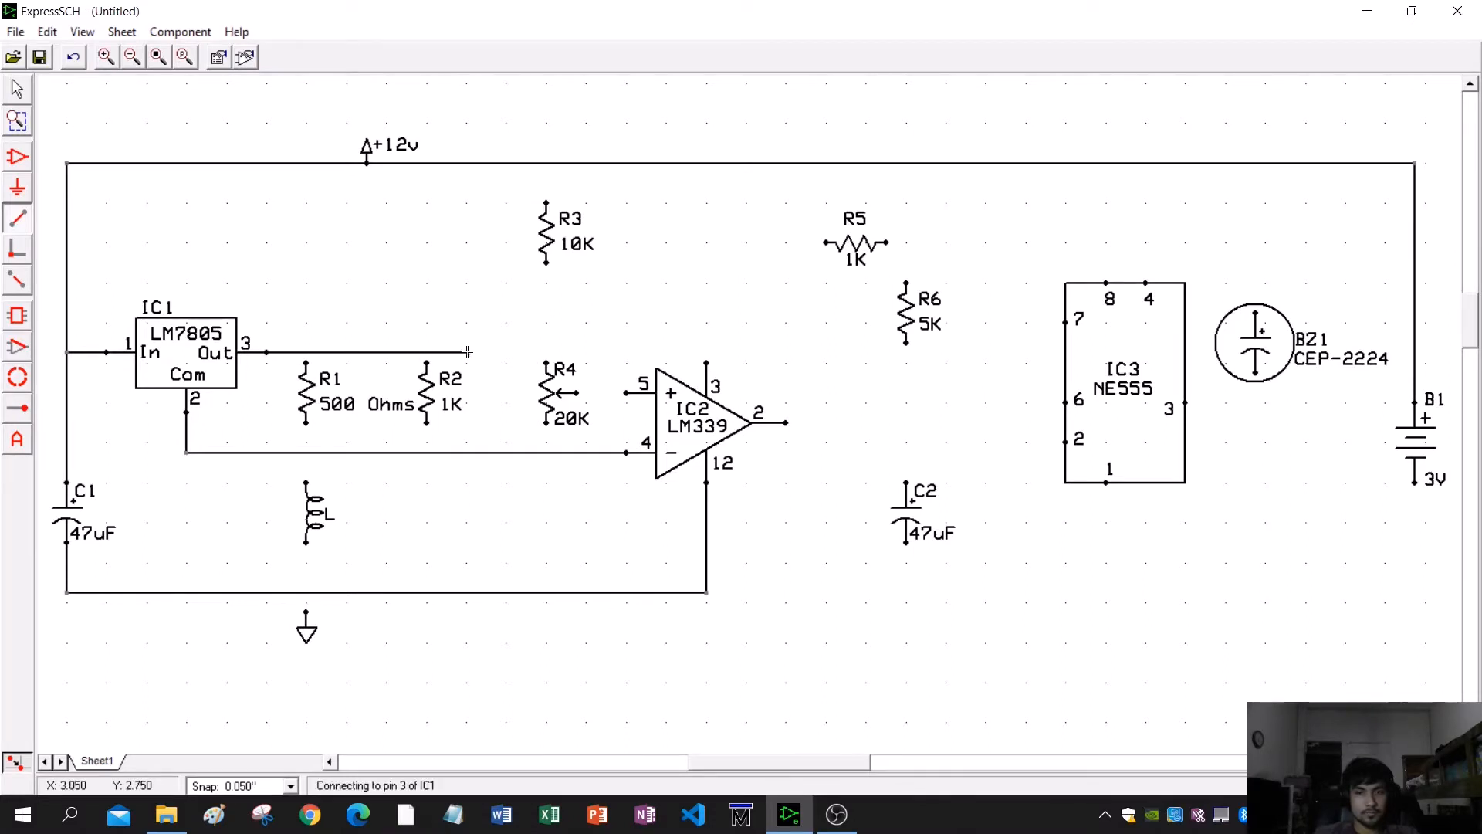
{"action": "left_click", "coordinate": [426, 352]}
{"action": "left_click", "coordinate": [305, 361]}
{"action": "left_click", "coordinate": [306, 352]}
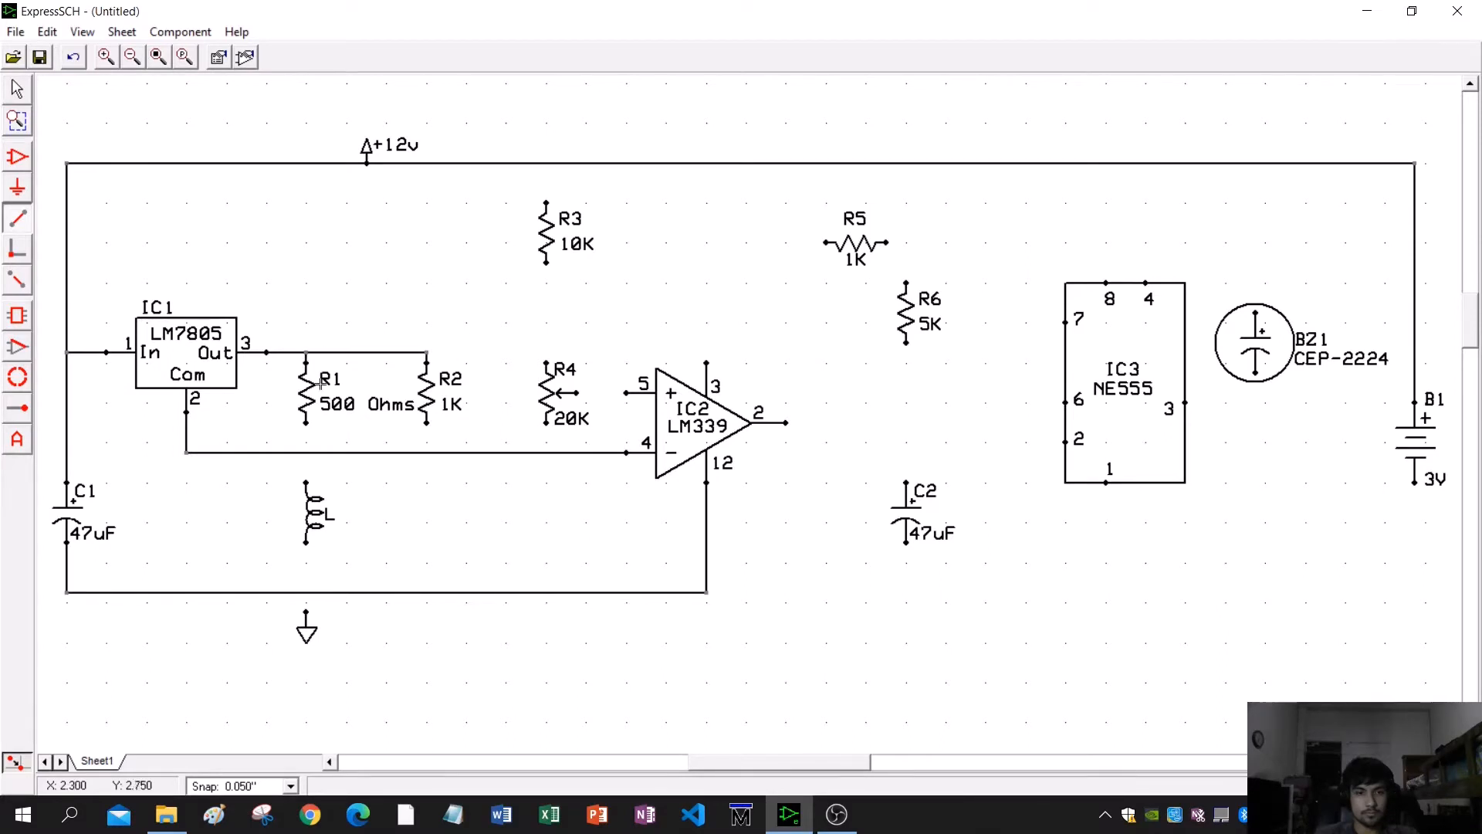
- Wire R1's lower end through the inductor to the ground symbol, and join R2's lower end to the IC2 pin 4 line
{"action": "left_click", "coordinate": [306, 421]}
{"action": "left_click", "coordinate": [306, 451]}
{"action": "left_click", "coordinate": [306, 542]}
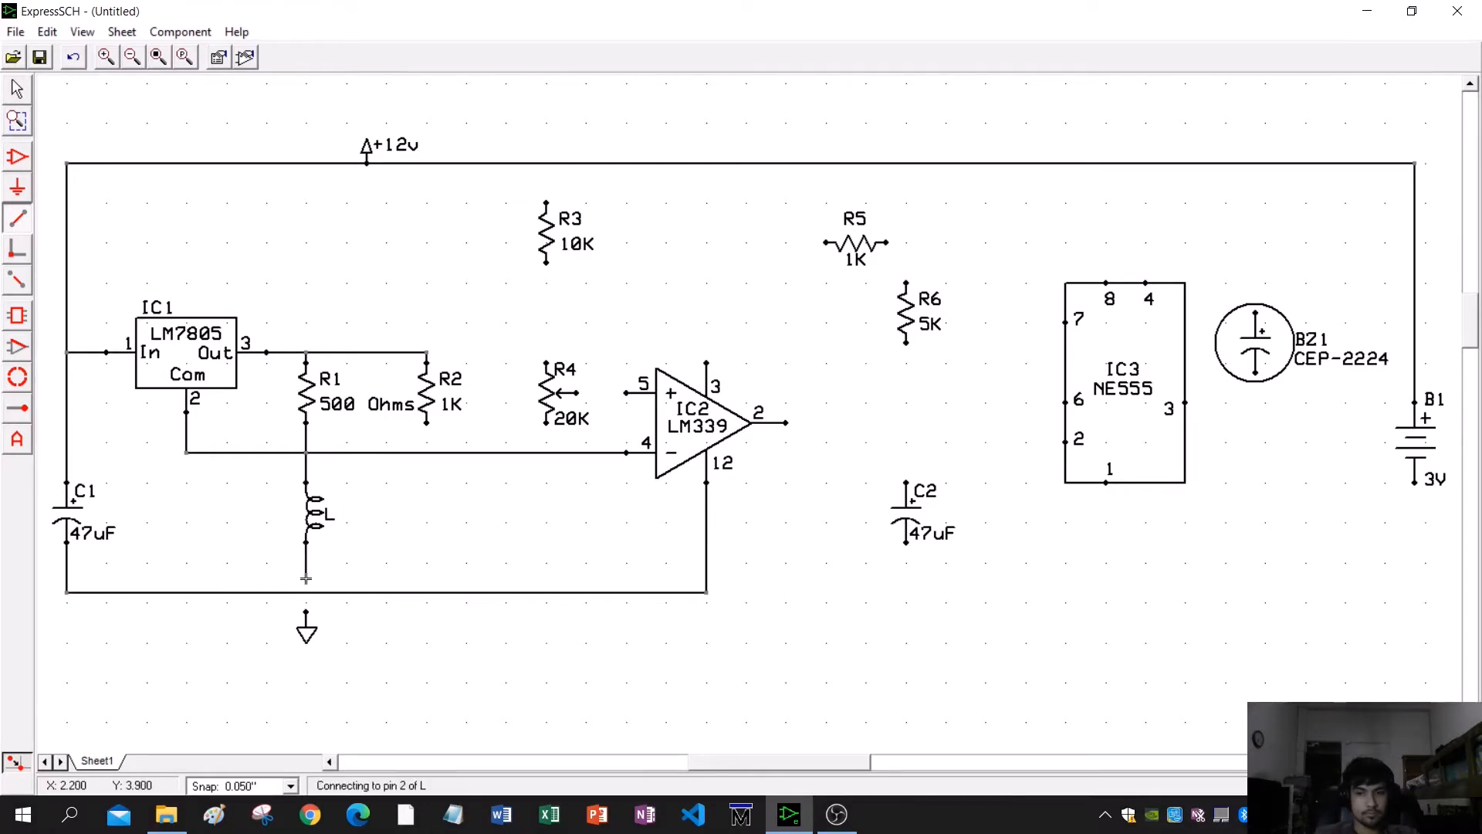
{"action": "left_click", "coordinate": [306, 610]}
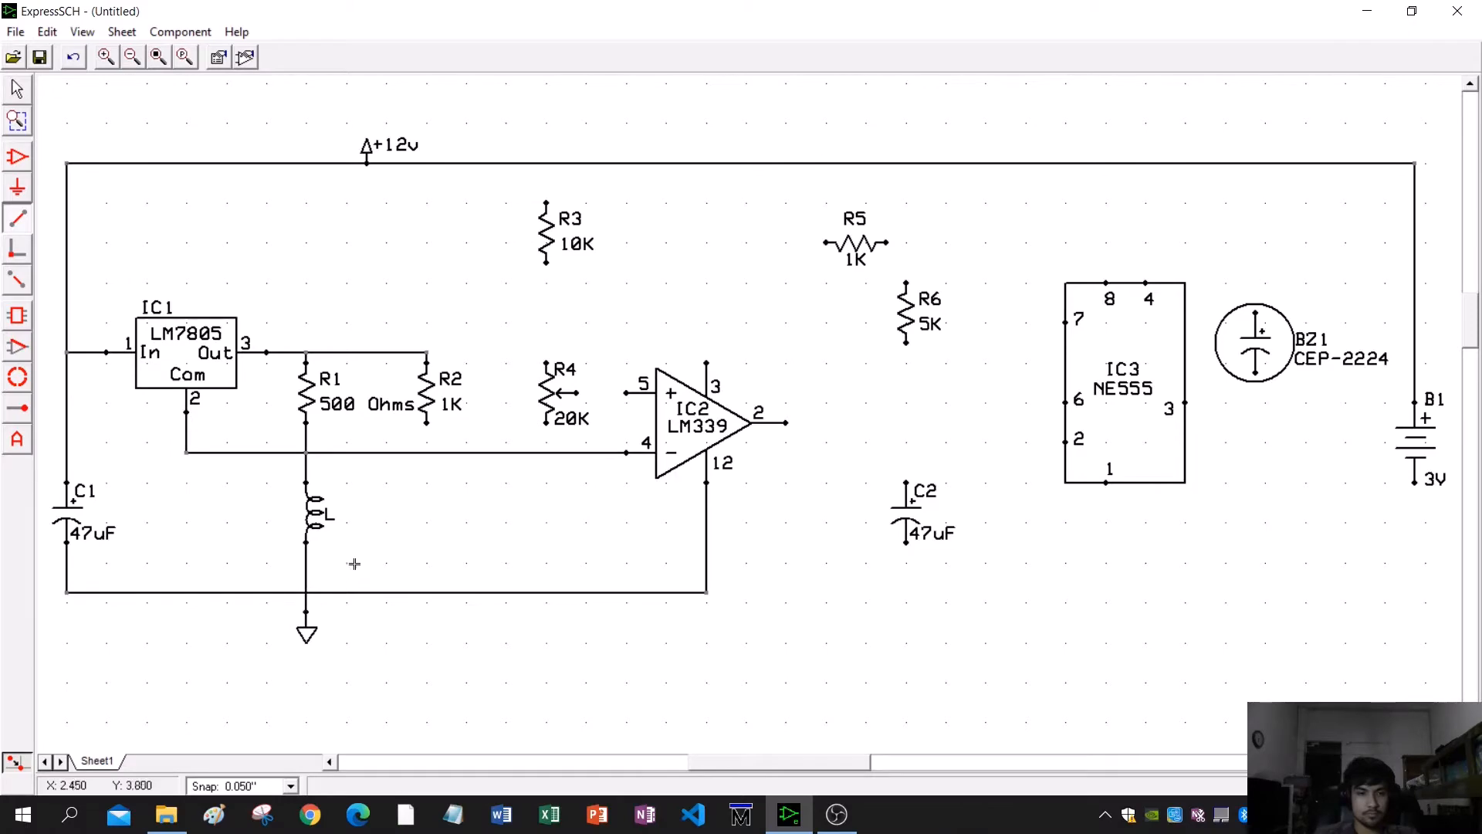
{"action": "left_click", "coordinate": [427, 421]}
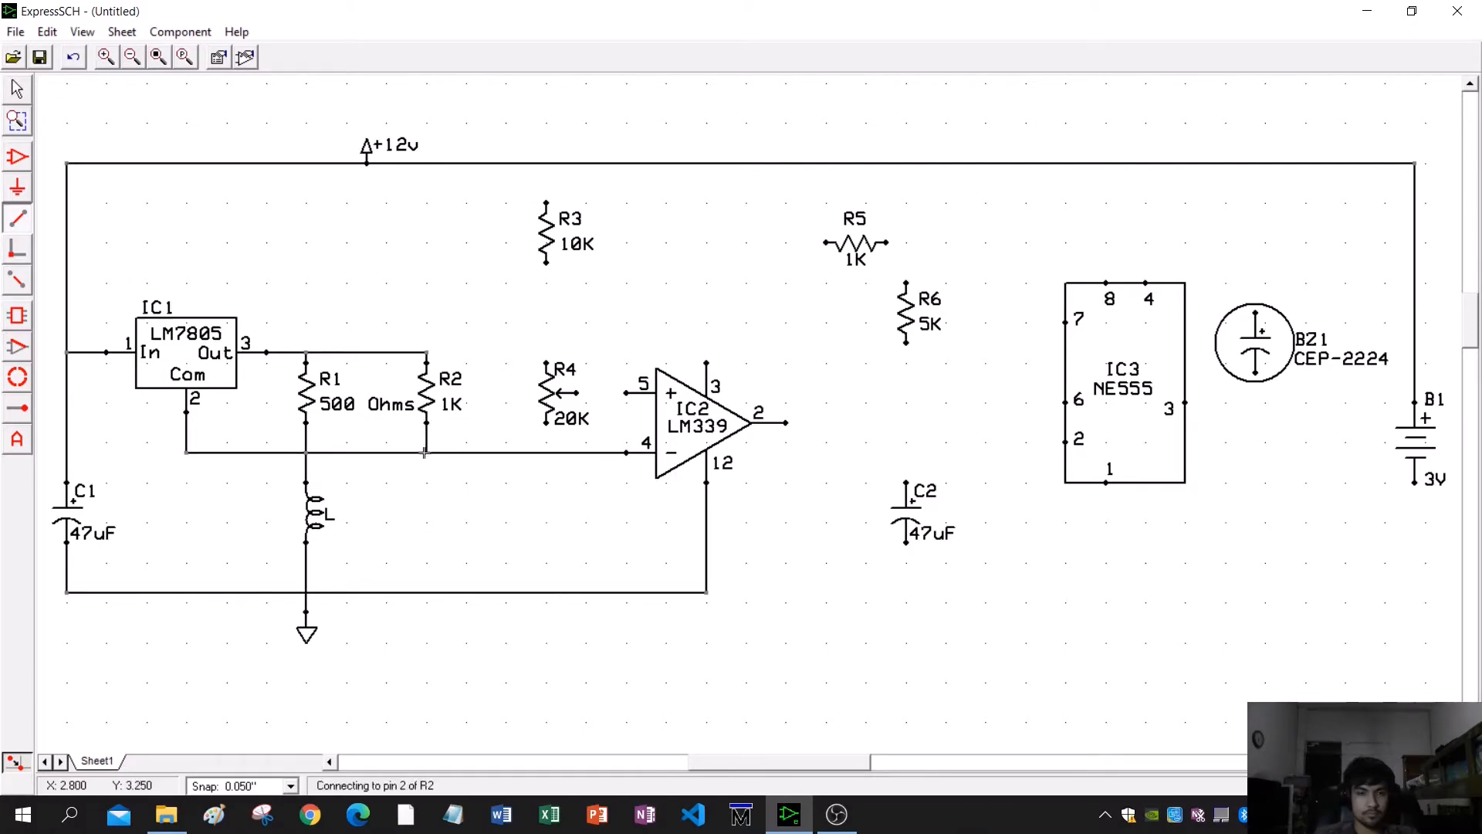
{"action": "left_click", "coordinate": [427, 452]}
- Wire R3 and potentiometer R4 in series between the +12v line and the line from C1 to IC2 pin 12
{"action": "left_click", "coordinate": [546, 203]}
{"action": "left_click", "coordinate": [546, 163]}
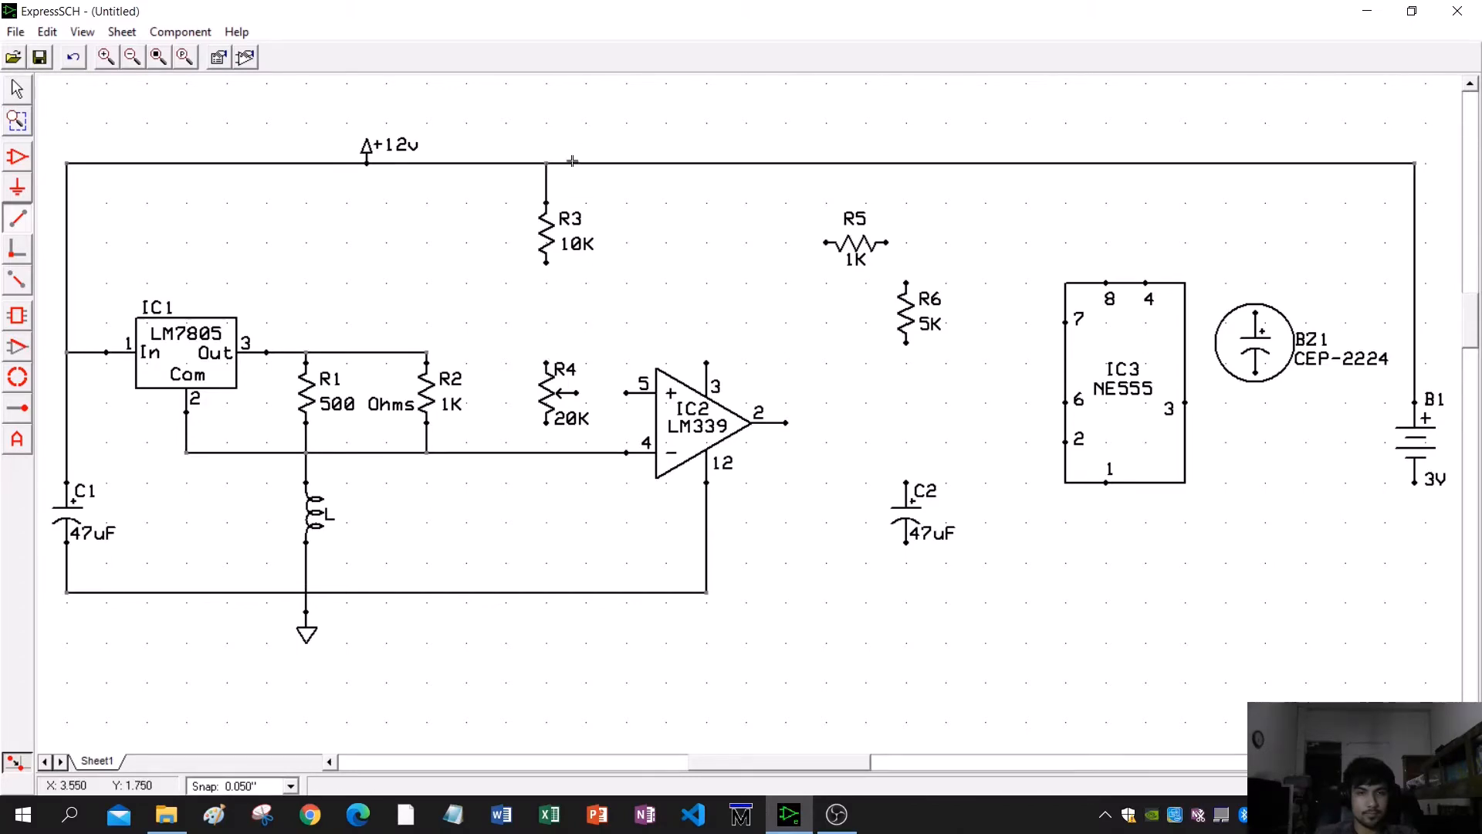
{"action": "left_click", "coordinate": [546, 264]}
{"action": "left_click", "coordinate": [546, 363]}
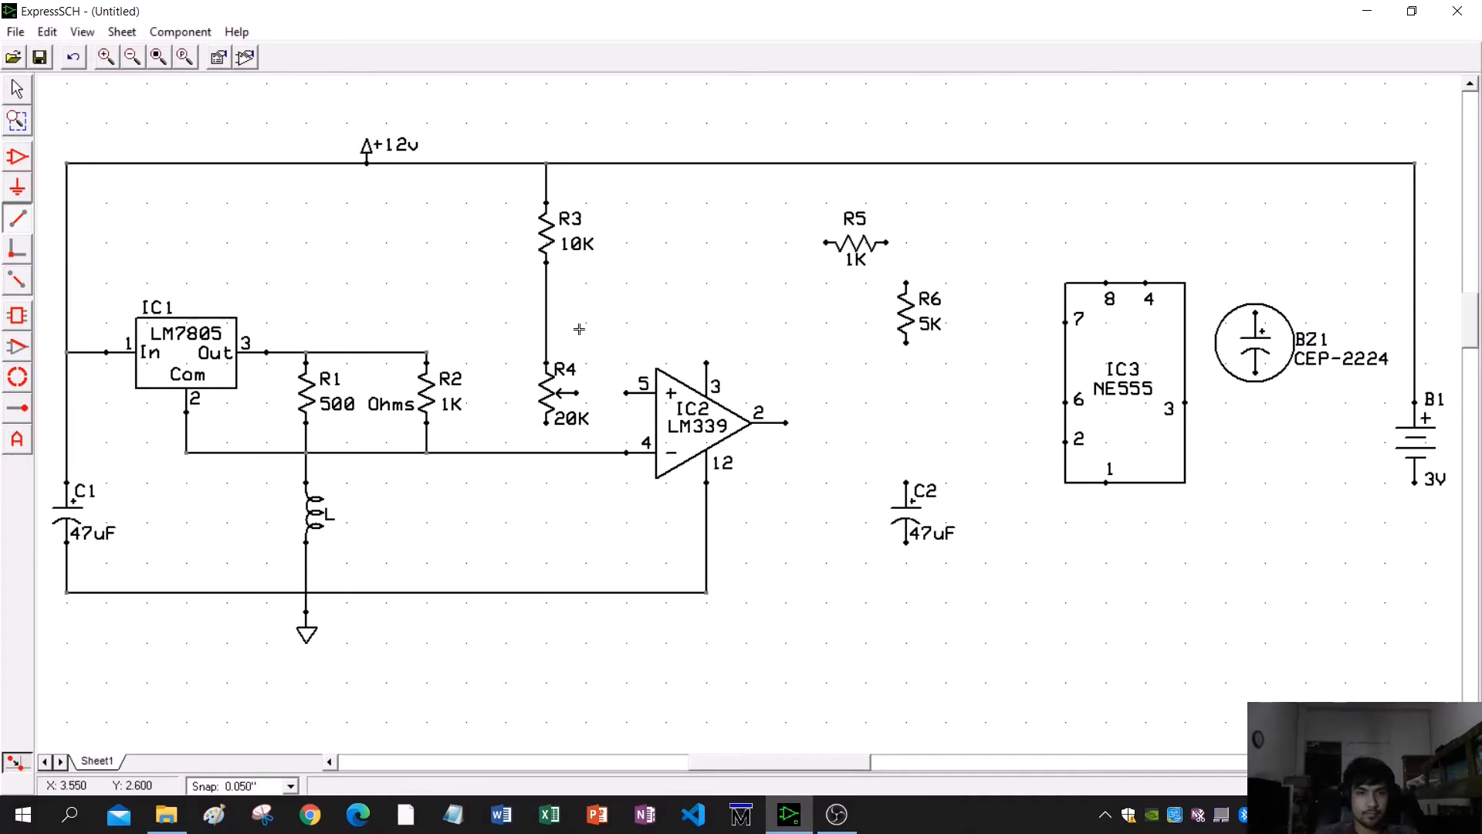
{"action": "left_click", "coordinate": [546, 422]}
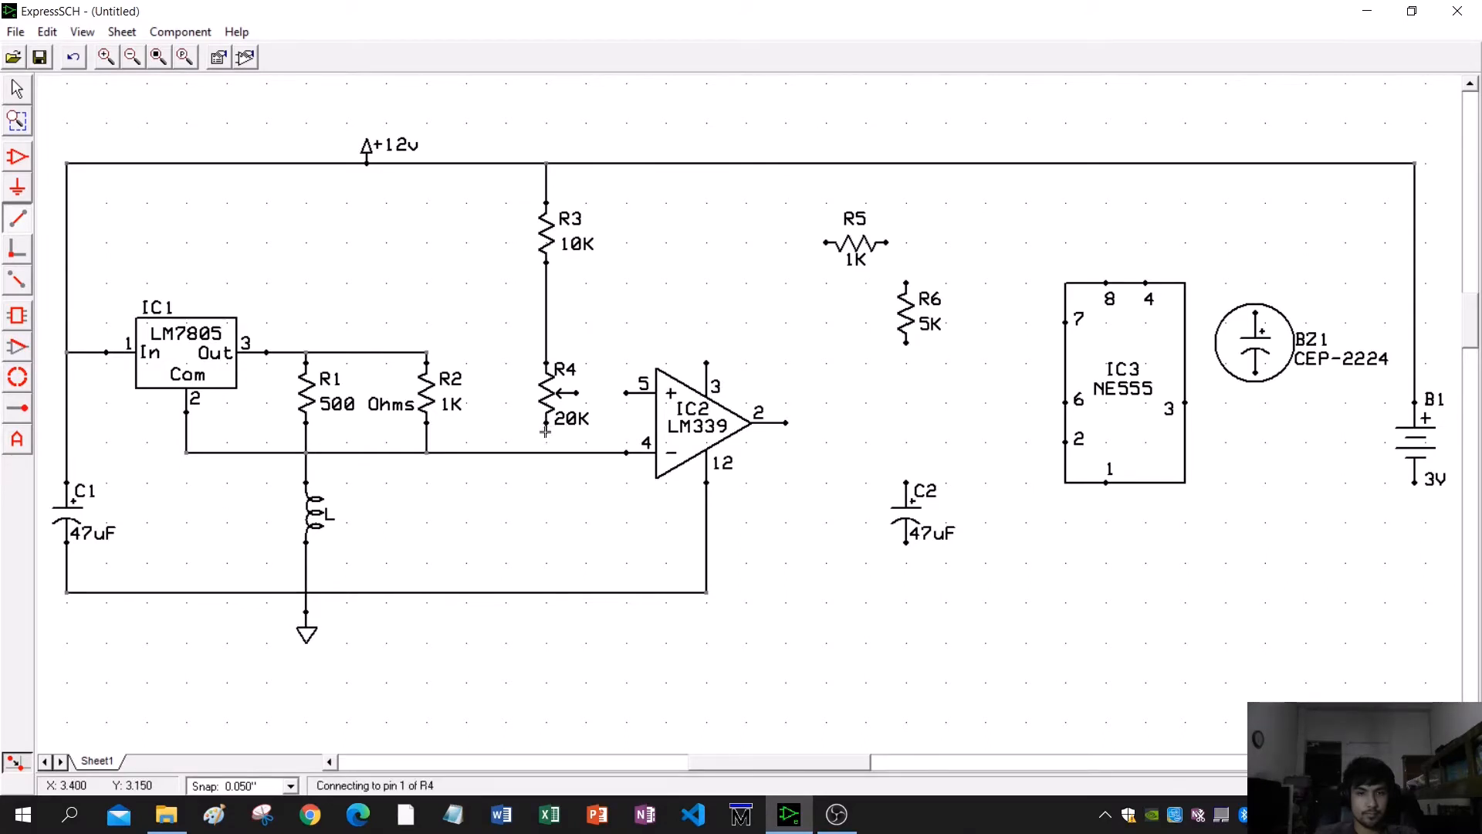
{"action": "left_click", "coordinate": [547, 592]}
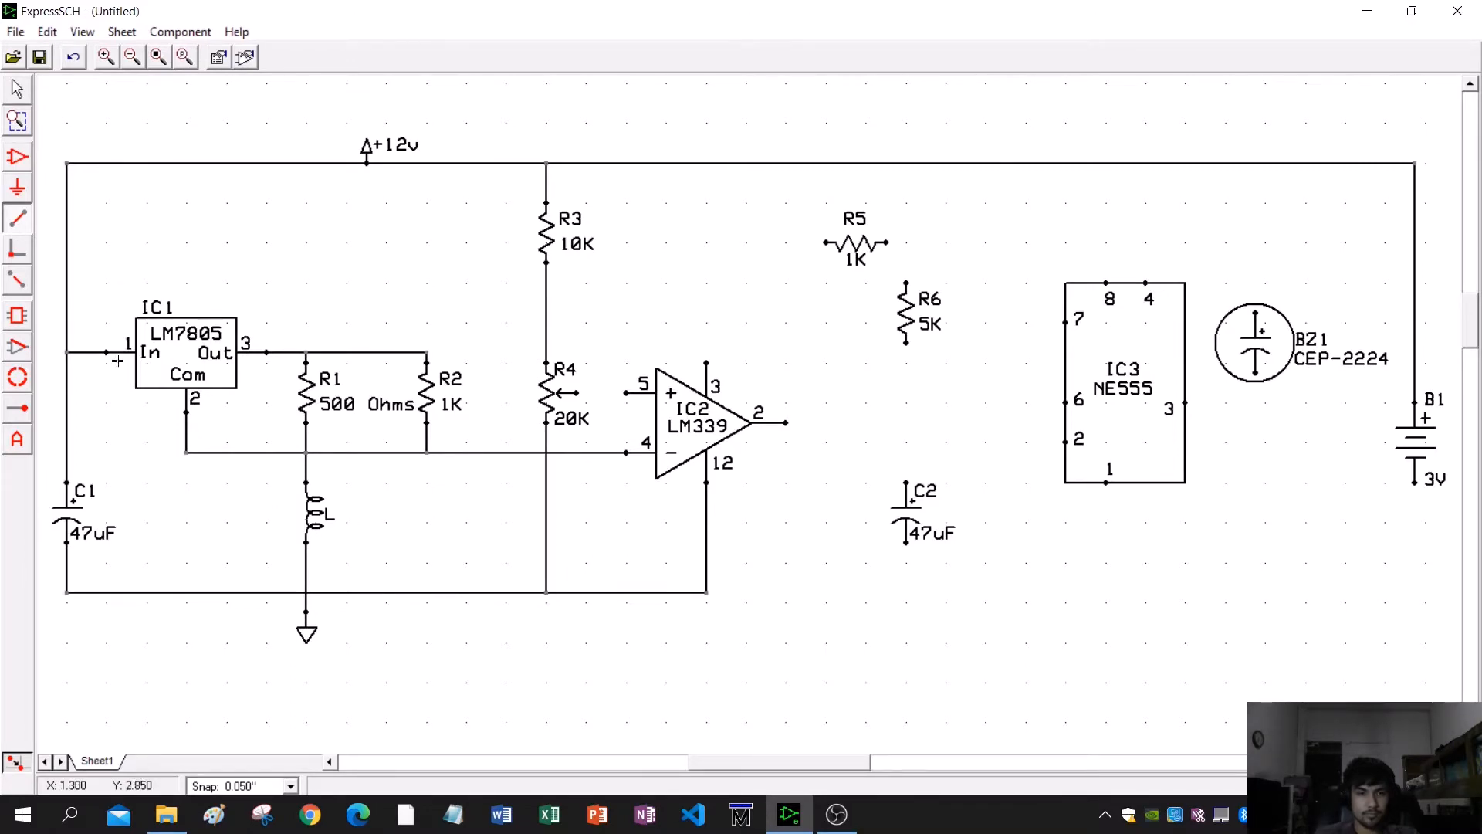
- Delete the wire between the inductor and the ground symbol and redraw it
{"action": "left_click", "coordinate": [16, 91]}
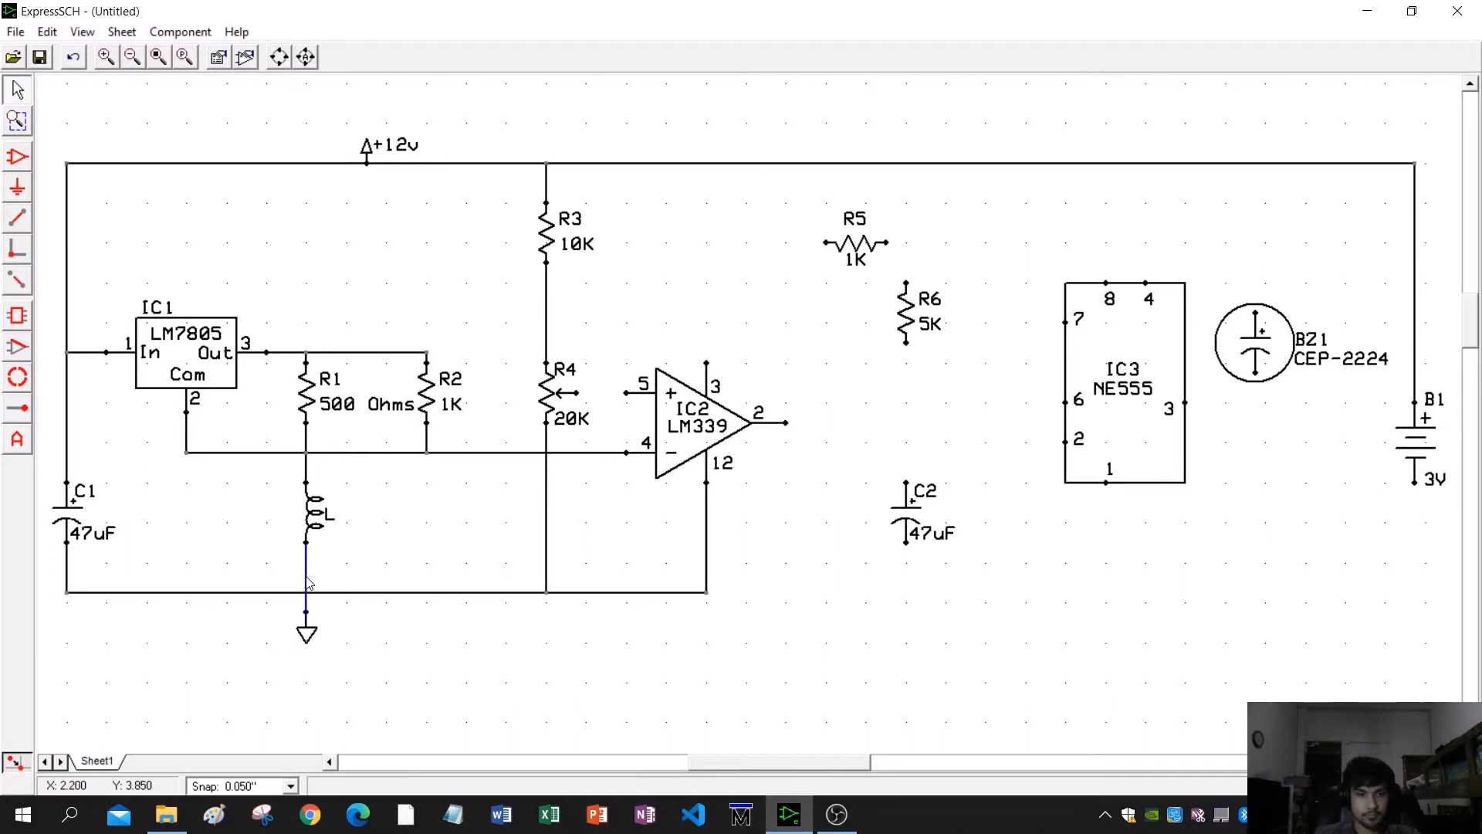
{"action": "key", "text": "Delete"}
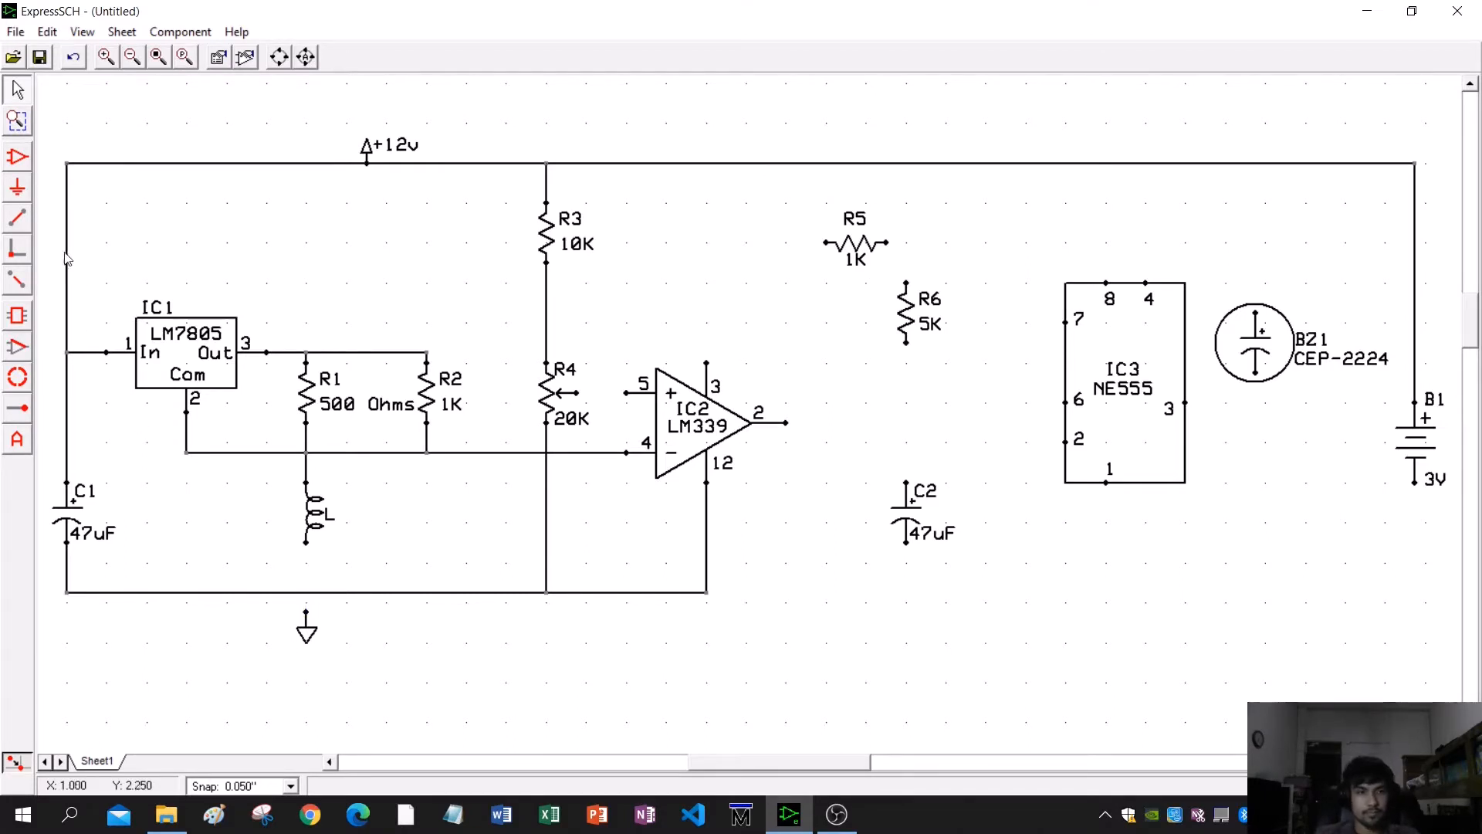
{"action": "left_click", "coordinate": [17, 219]}
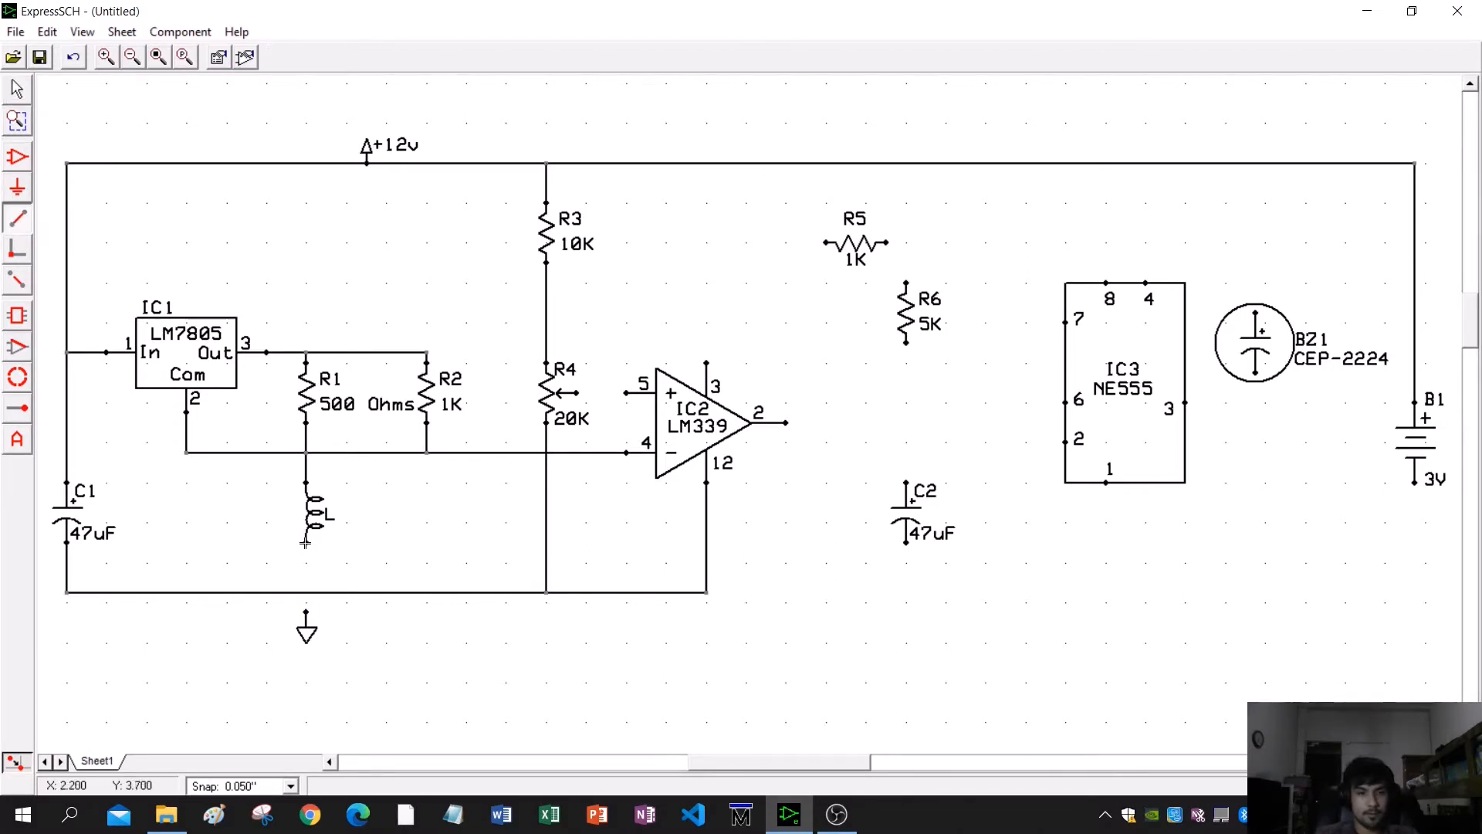
{"action": "left_click_drag", "start_coordinate": [305, 543], "coordinate": [305, 610]}
- Wire R4's wiper to IC2 pin 5, and IC2 pin 3 to the +12v line
{"action": "left_click_drag", "start_coordinate": [578, 393], "coordinate": [626, 395]}
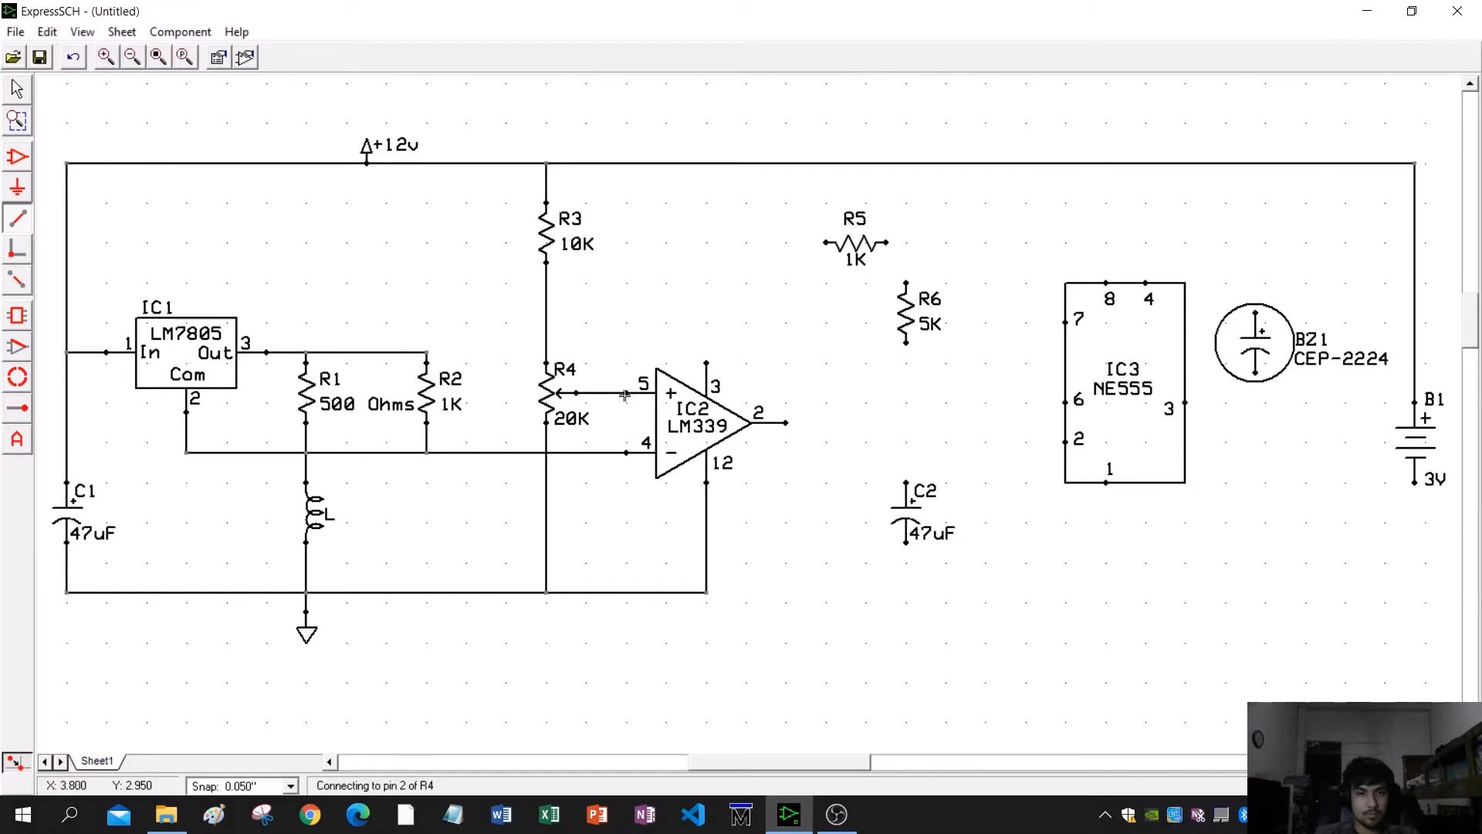
{"action": "left_click_drag", "start_coordinate": [707, 361], "coordinate": [706, 162]}
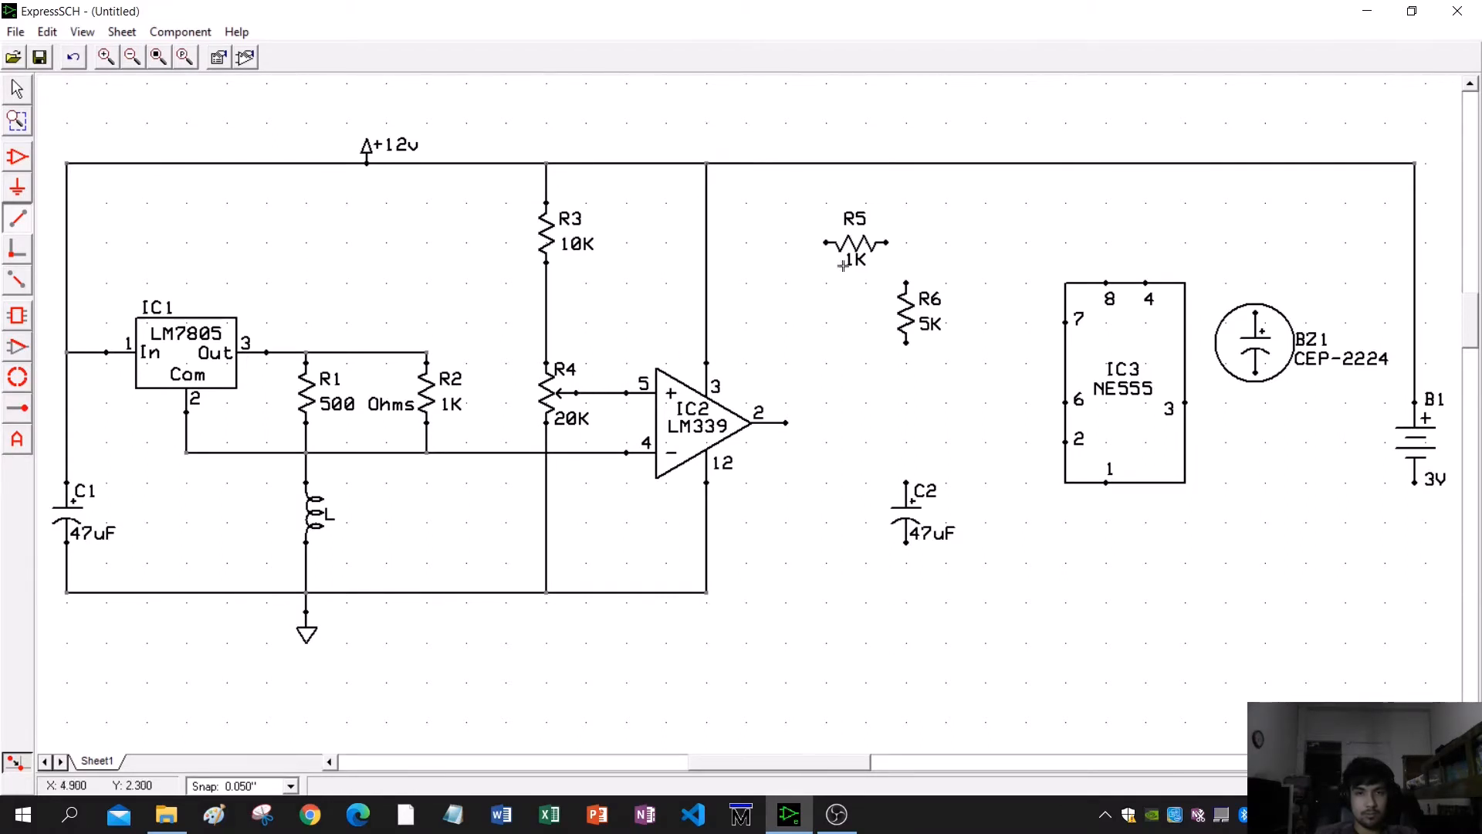
- Wire IC2 pin 2 through R5, R6 and C2 in series to battery B1's negative terminal
{"action": "left_click_drag", "start_coordinate": [786, 422], "coordinate": [906, 284]}
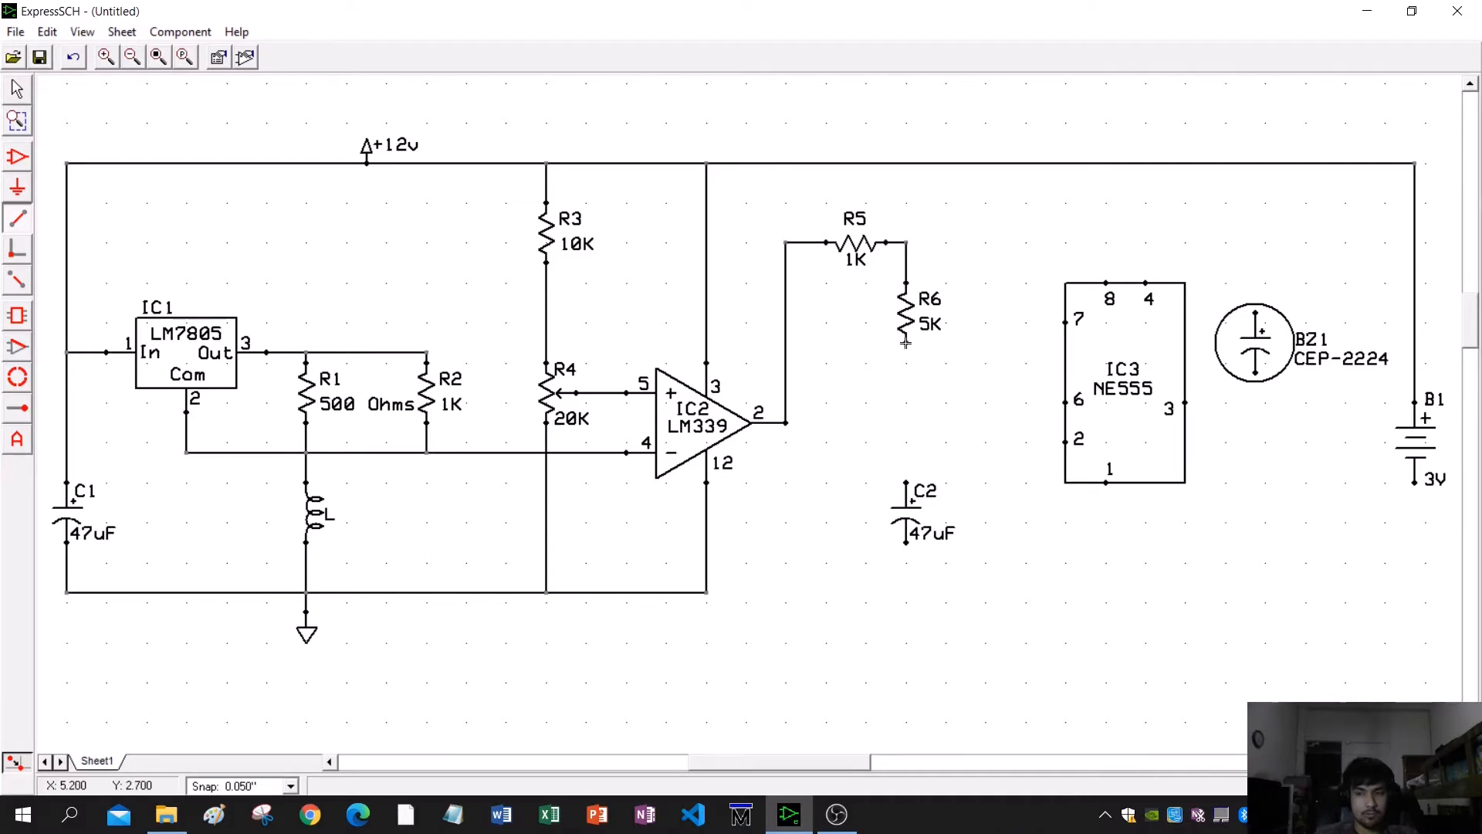
{"action": "left_click_drag", "start_coordinate": [909, 390], "coordinate": [907, 483]}
{"action": "mouse_move", "coordinate": [906, 544]}
{"action": "left_mouse_down"}
{"action": "mouse_move", "coordinate": [907, 559]}
{"action": "mouse_move", "coordinate": [1423, 561]}
{"action": "mouse_move", "coordinate": [1415, 483]}
{"action": "left_mouse_up"}
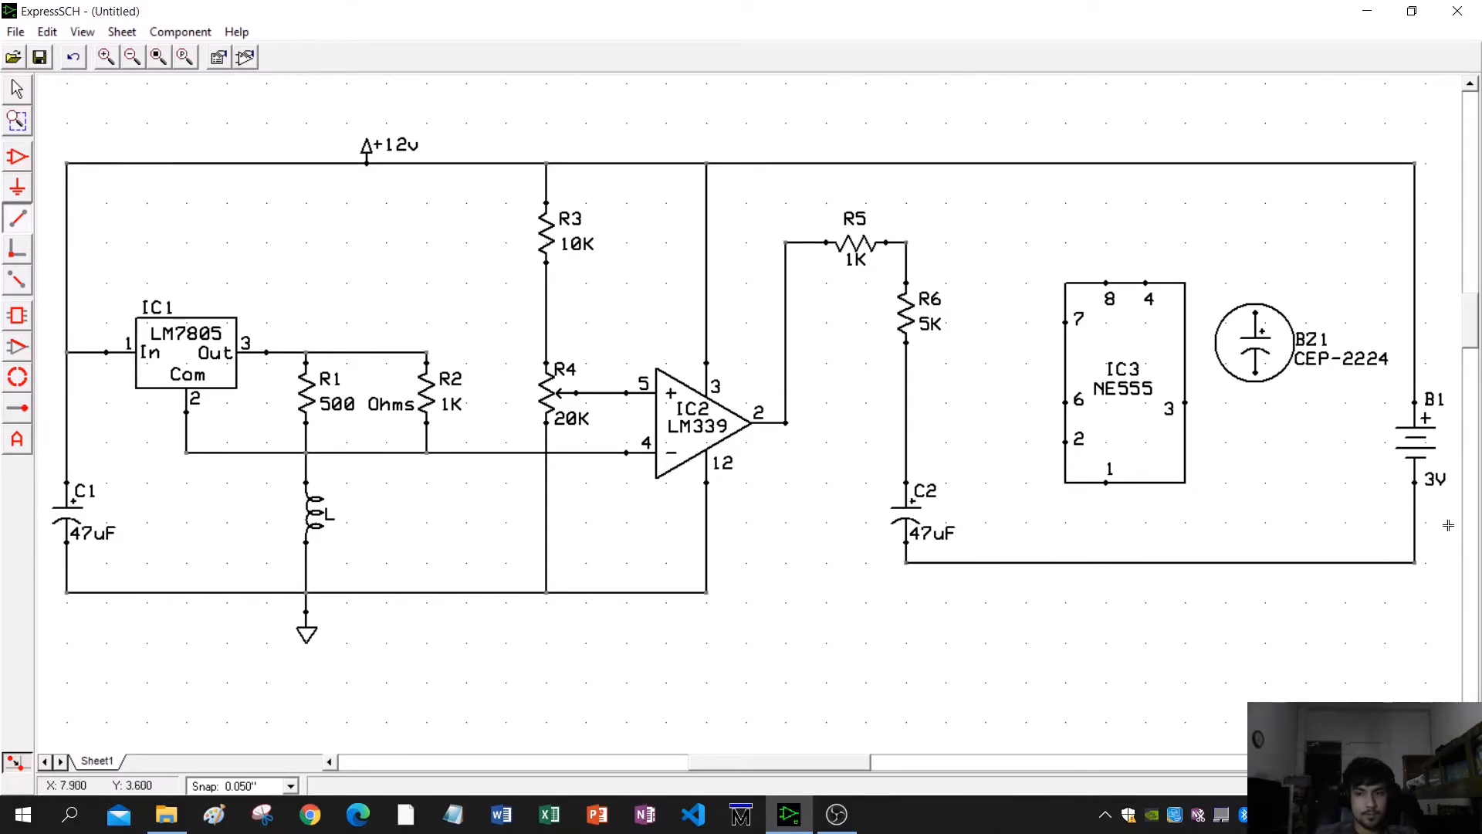
- Wire IC3 pin 1 to the battery's negative line, and IC3 pin 3 through buzzer BZ1 to the +12v line
{"action": "left_click_drag", "start_coordinate": [1106, 484], "coordinate": [1108, 562]}
{"action": "mouse_move", "coordinate": [1186, 403]}
{"action": "left_mouse_down"}
{"action": "mouse_move", "coordinate": [1265, 402]}
{"action": "mouse_move", "coordinate": [1254, 373]}
{"action": "left_mouse_up"}
{"action": "left_click_drag", "start_coordinate": [1255, 311], "coordinate": [1254, 163]}
{"action": "left_click", "coordinate": [1255, 164]}
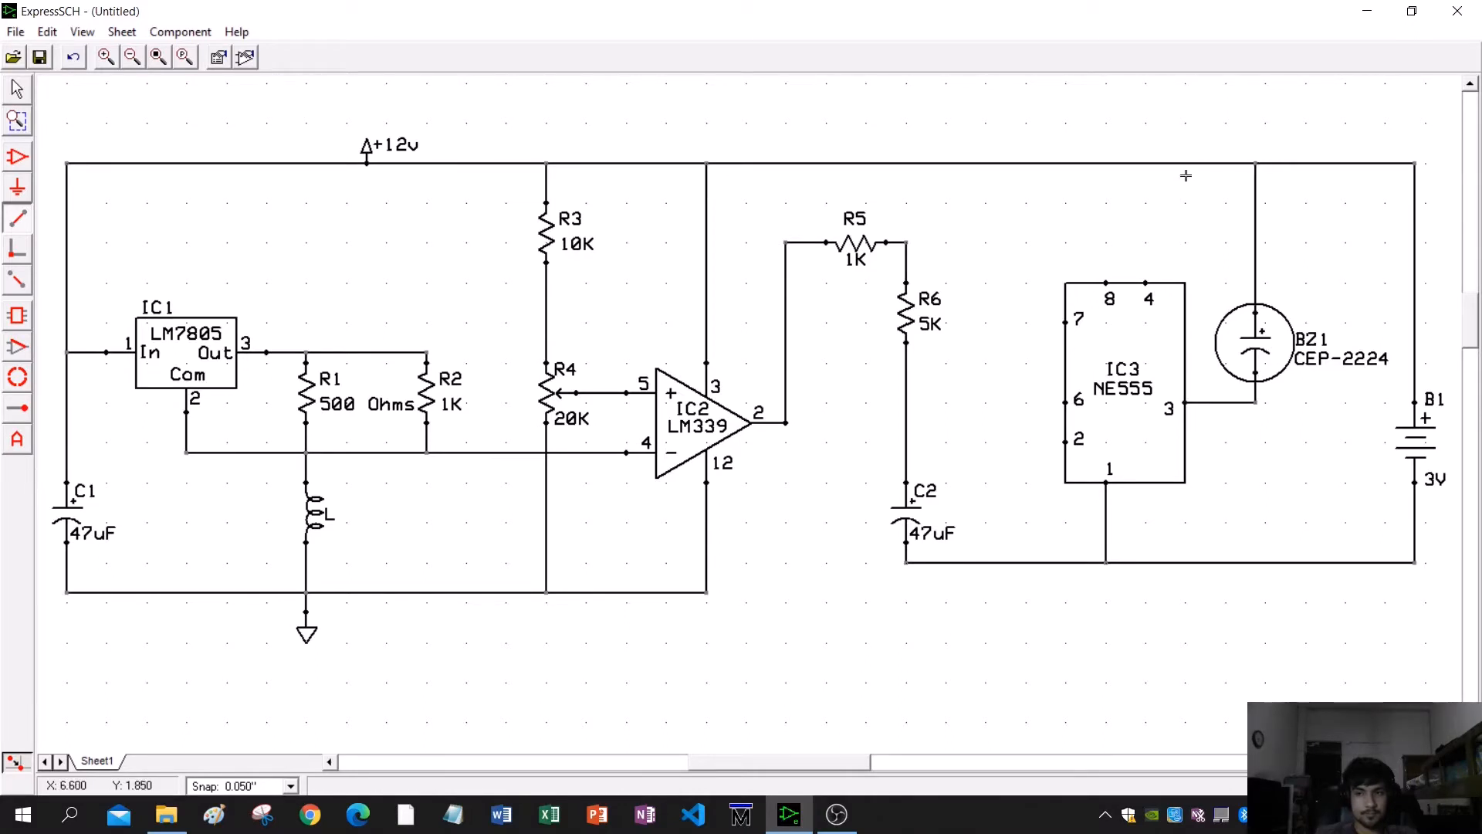
- Wire IC3 pins 4 and 8 straight up to the +12v line
{"action": "left_click_drag", "start_coordinate": [1147, 282], "coordinate": [1149, 147]}
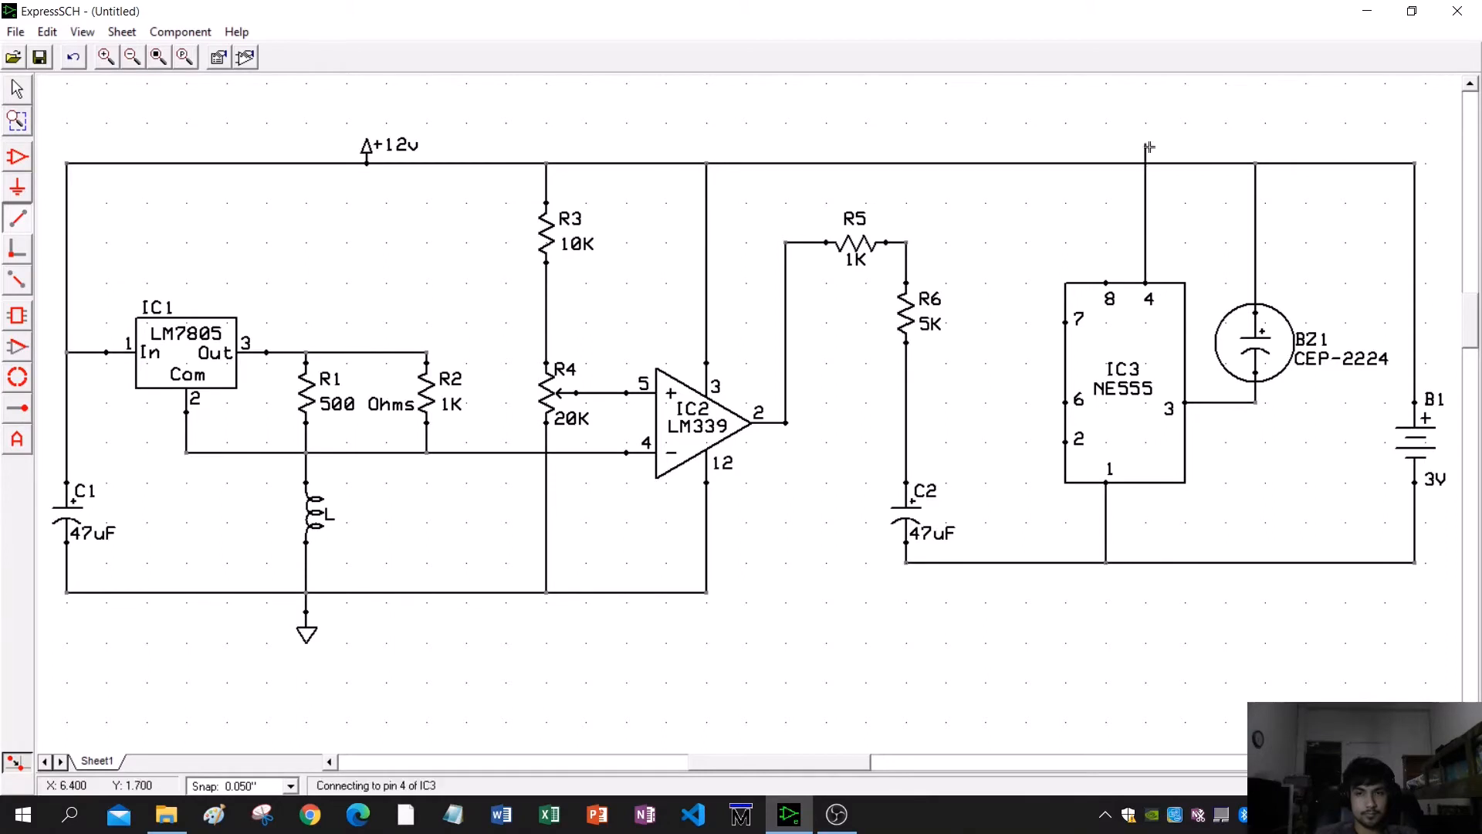
{"action": "left_click", "coordinate": [1145, 164]}
{"action": "left_click", "coordinate": [1107, 282]}
{"action": "left_click", "coordinate": [1107, 164]}
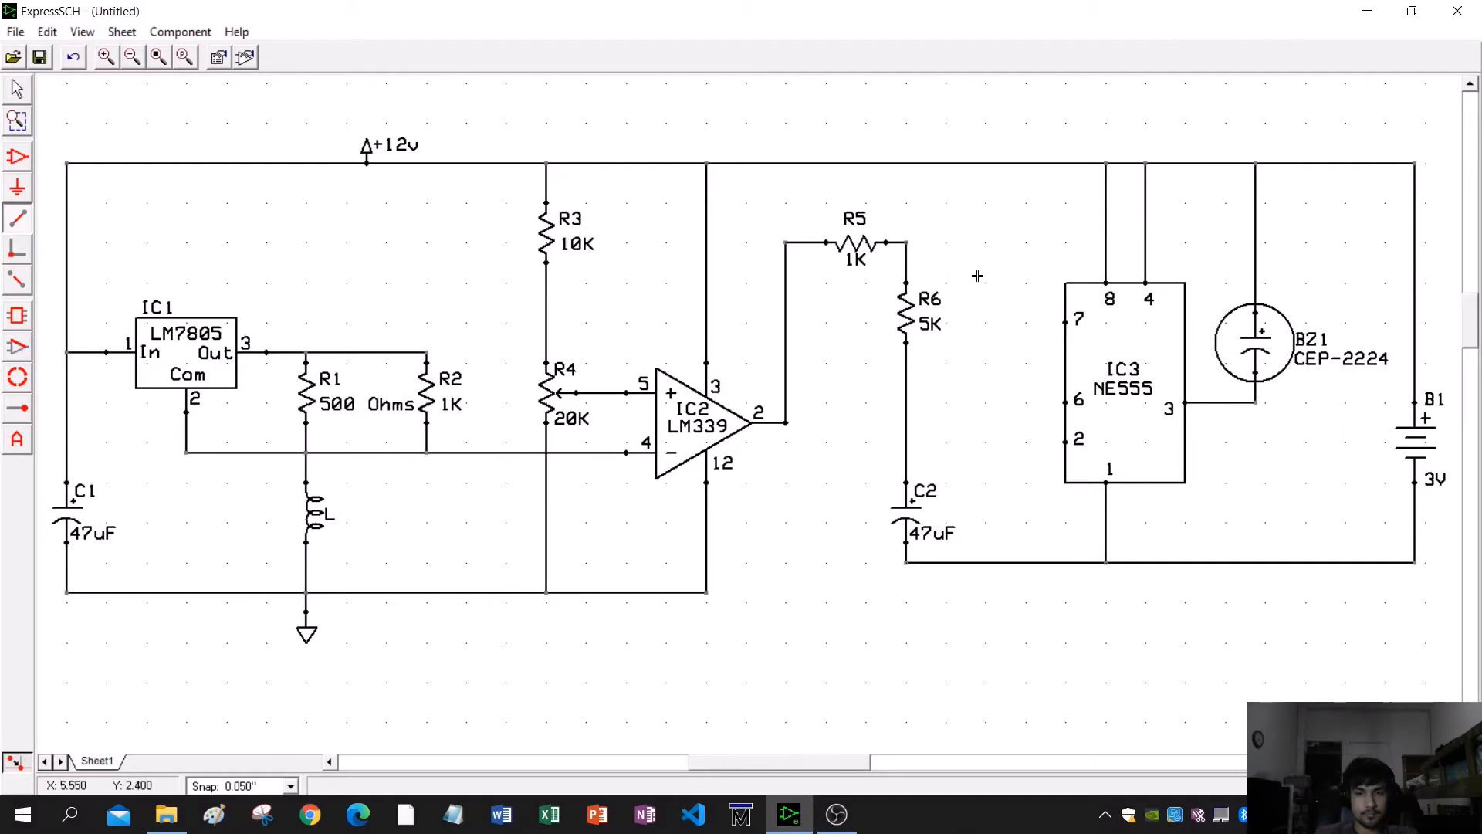
- Wire the corner where R5 meets R6 to IC3 pin 7
{"action": "left_click", "coordinate": [906, 242]}
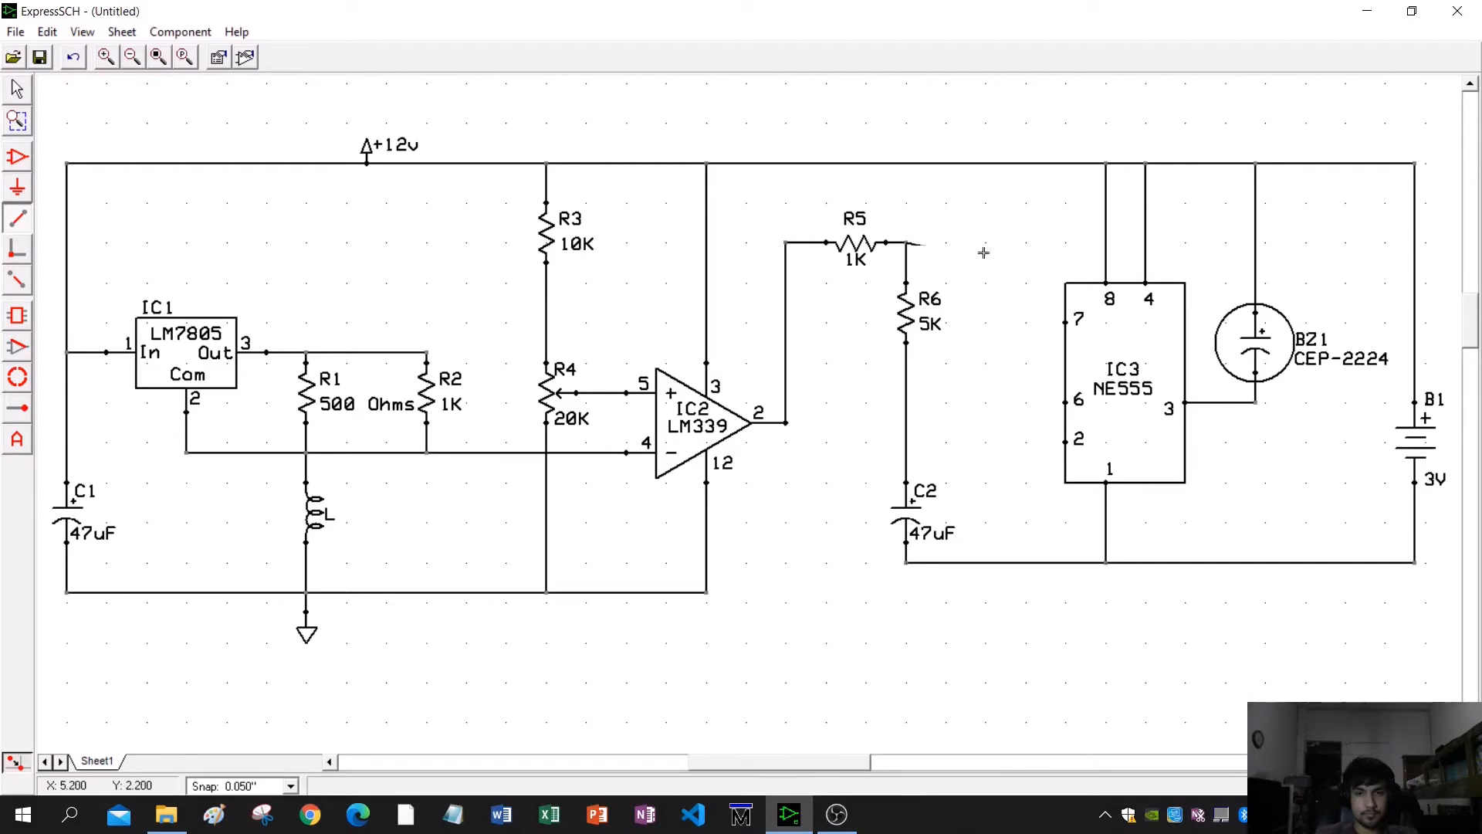
{"action": "left_click", "coordinate": [1026, 243]}
{"action": "left_click", "coordinate": [1026, 321]}
{"action": "left_click", "coordinate": [1065, 321]}
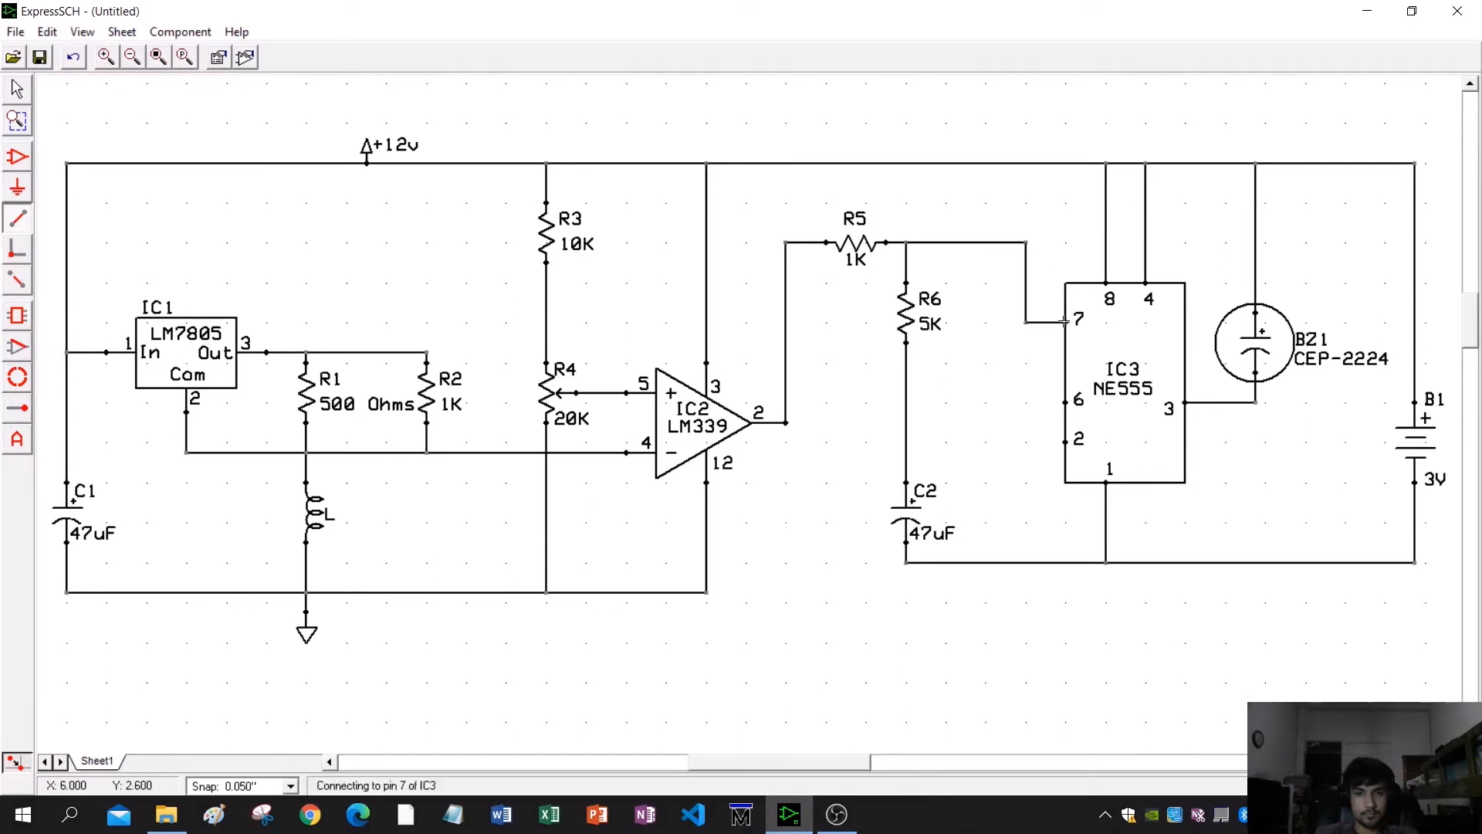
- Wire IC3 pins 6 and 2 to the vertical line between R6 and C2
{"action": "left_click", "coordinate": [1065, 402]}
{"action": "left_click", "coordinate": [907, 402]}
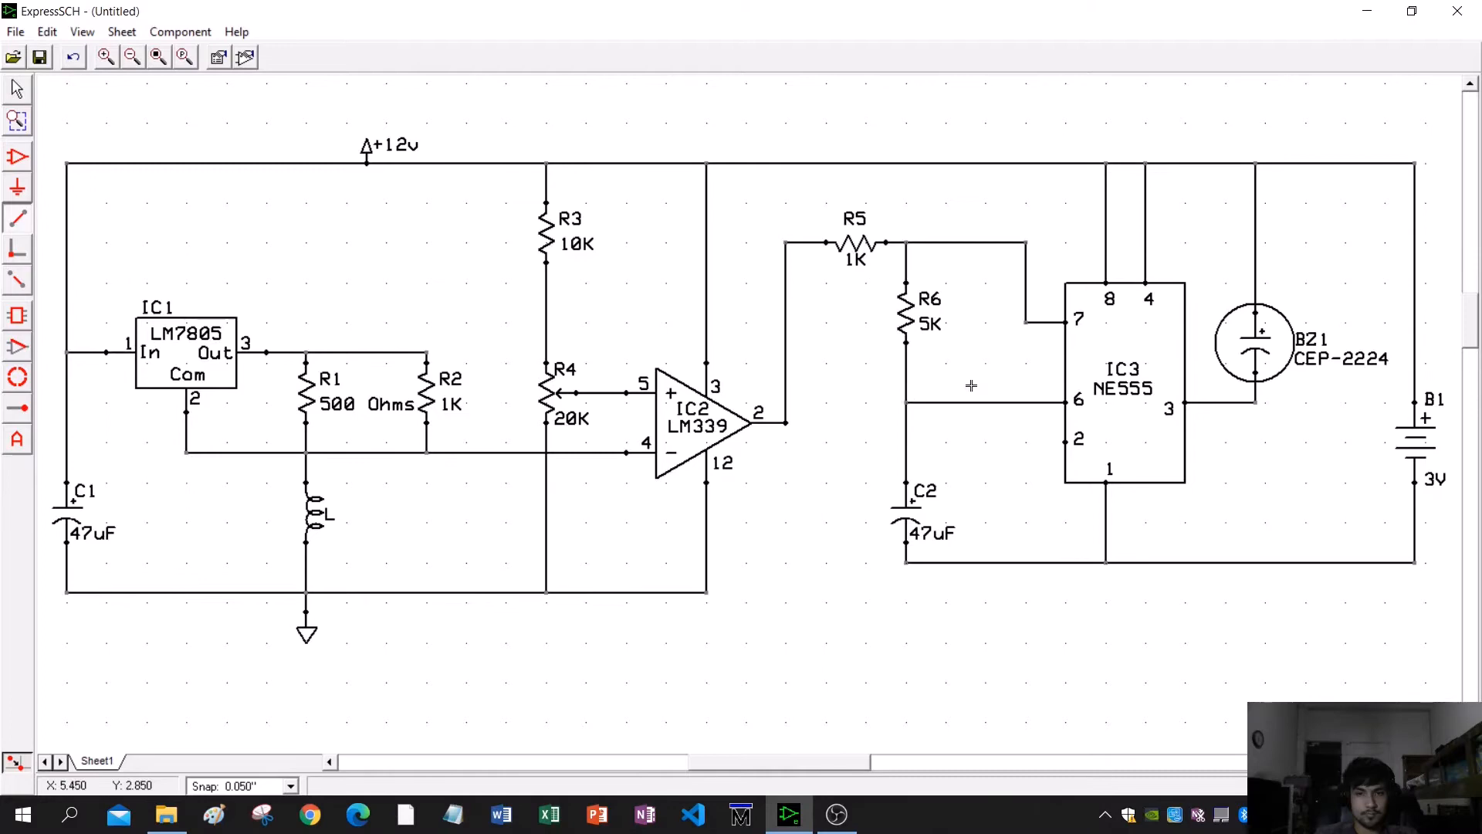
{"action": "left_click", "coordinate": [1066, 442]}
{"action": "left_click", "coordinate": [907, 442]}
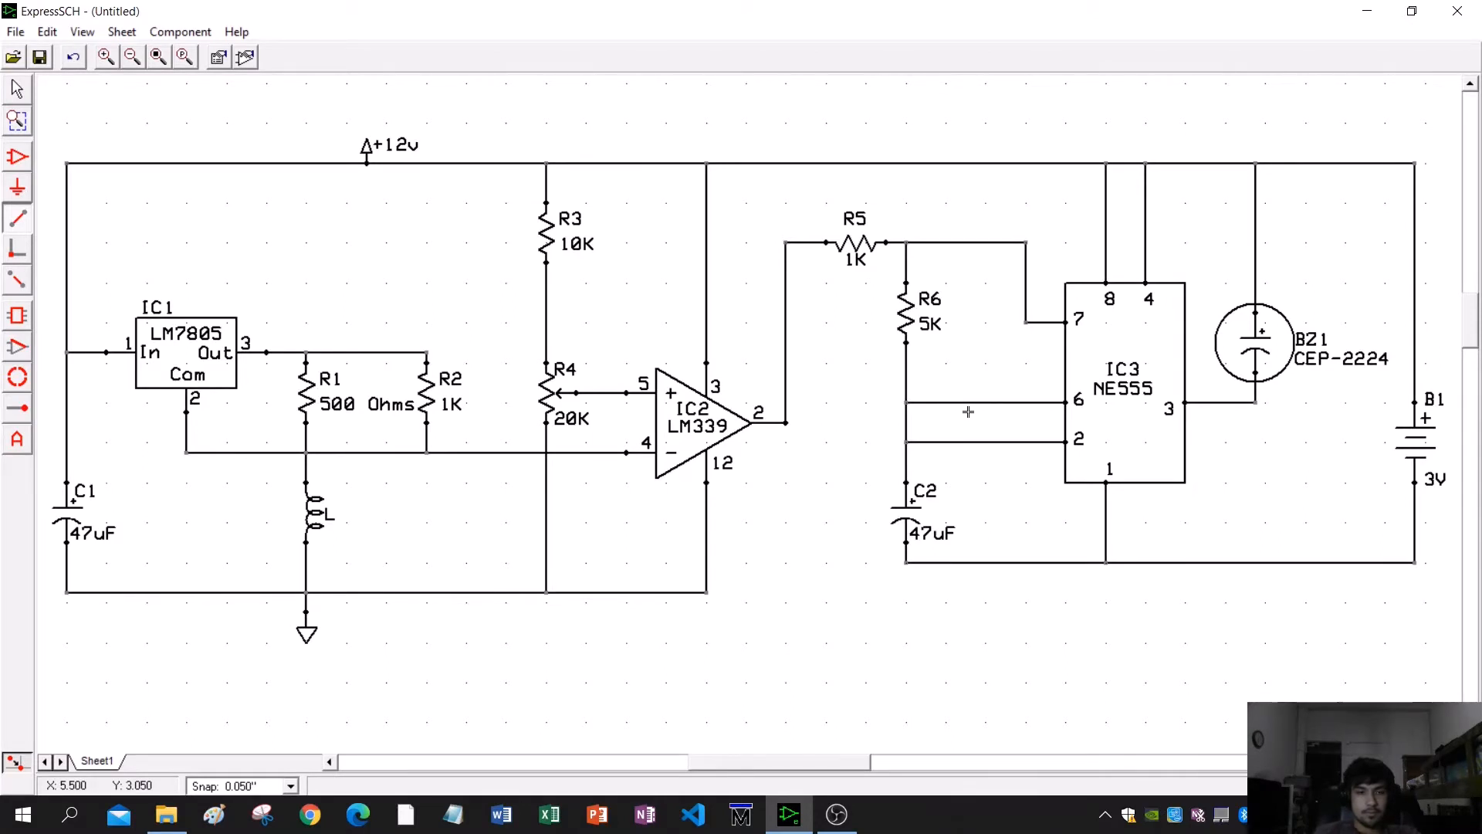
- Give the inductor below R1 the part ID L1 and the part name Filament
{"action": "left_click", "coordinate": [17, 89]}
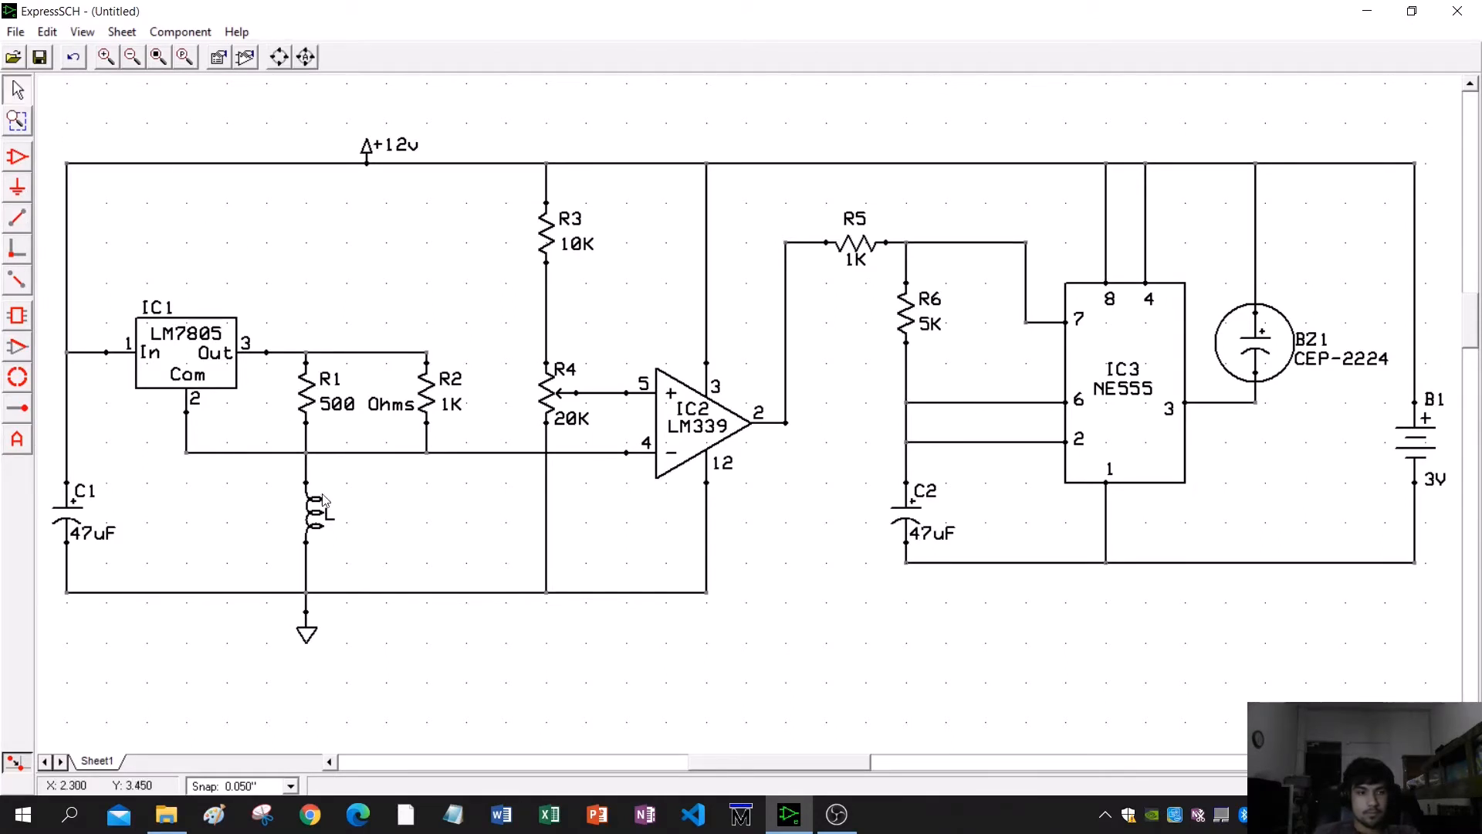
{"action": "left_click", "coordinate": [311, 513]}
{"action": "double_click", "coordinate": [312, 513]}
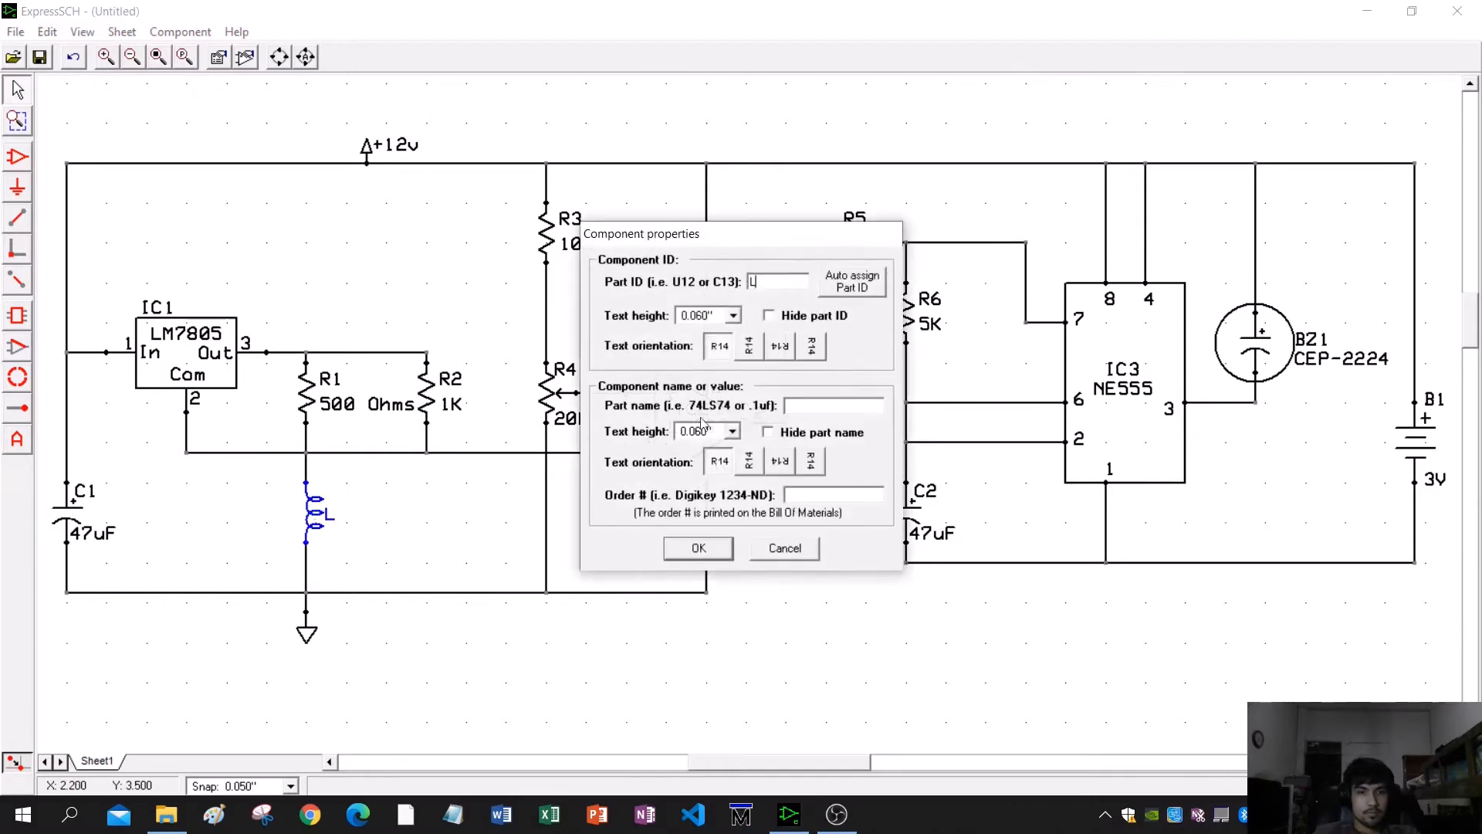
{"action": "left_click", "coordinate": [841, 288]}
{"action": "left_click", "coordinate": [834, 406]}
{"action": "type", "text": "Fi"}
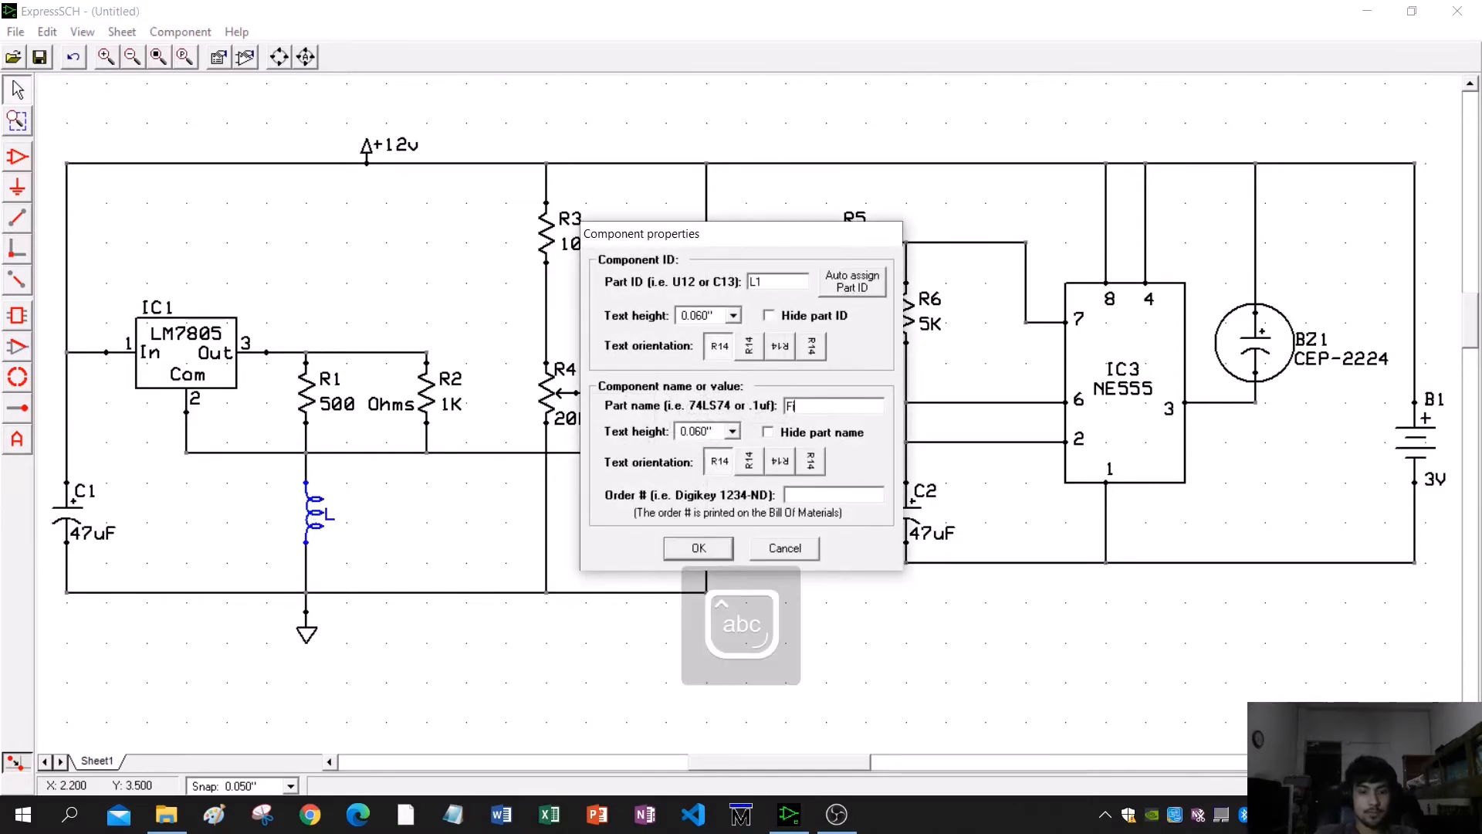
{"action": "type", "text": "lament"}
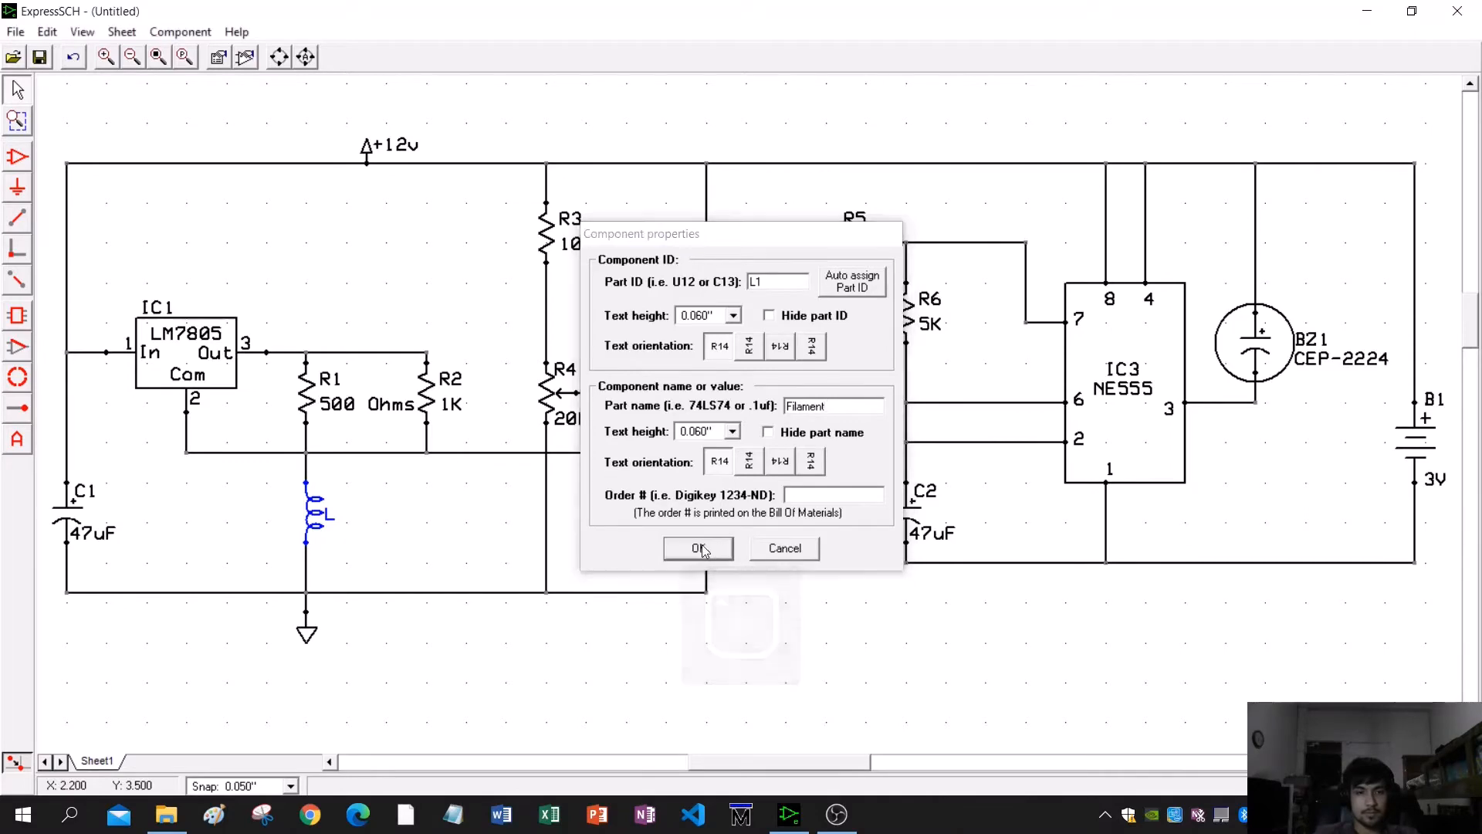
{"action": "left_click", "coordinate": [699, 547]}
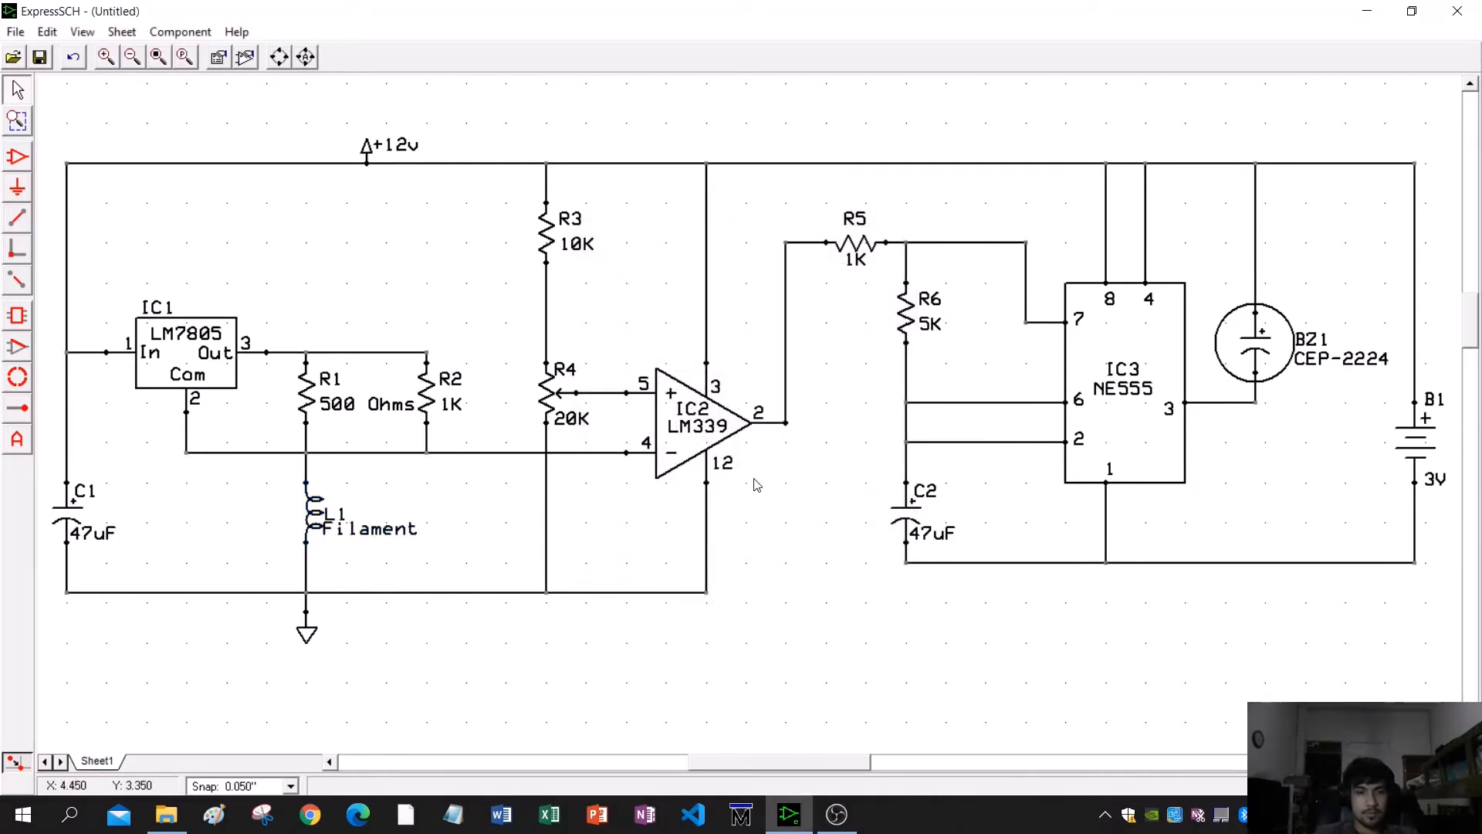
- Place the text label 15V under the values of capacitors C1 and C2
{"action": "left_click", "coordinate": [17, 440]}
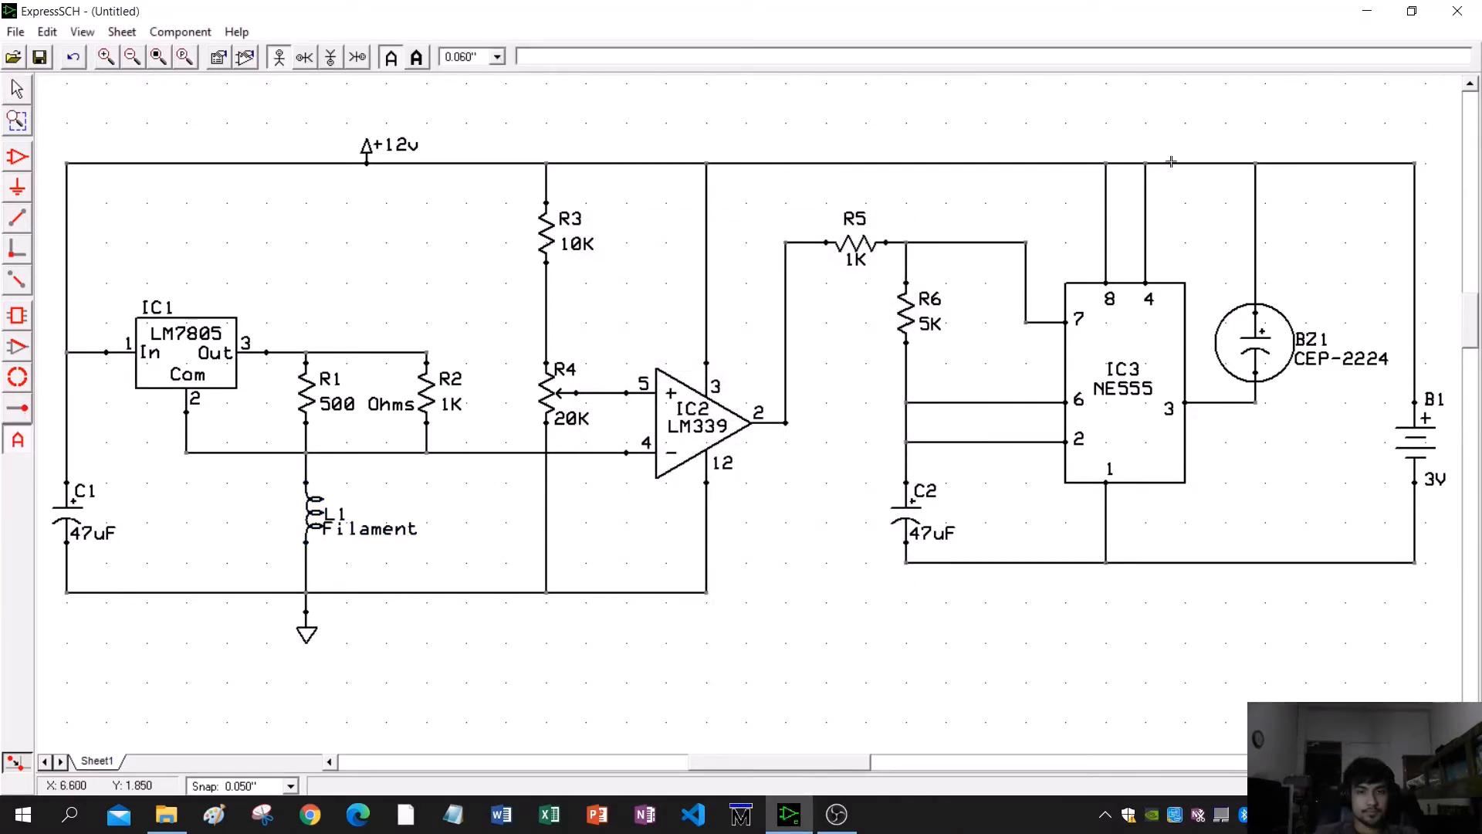
{"action": "left_click", "coordinate": [703, 59]}
{"action": "type", "text": "15V"}
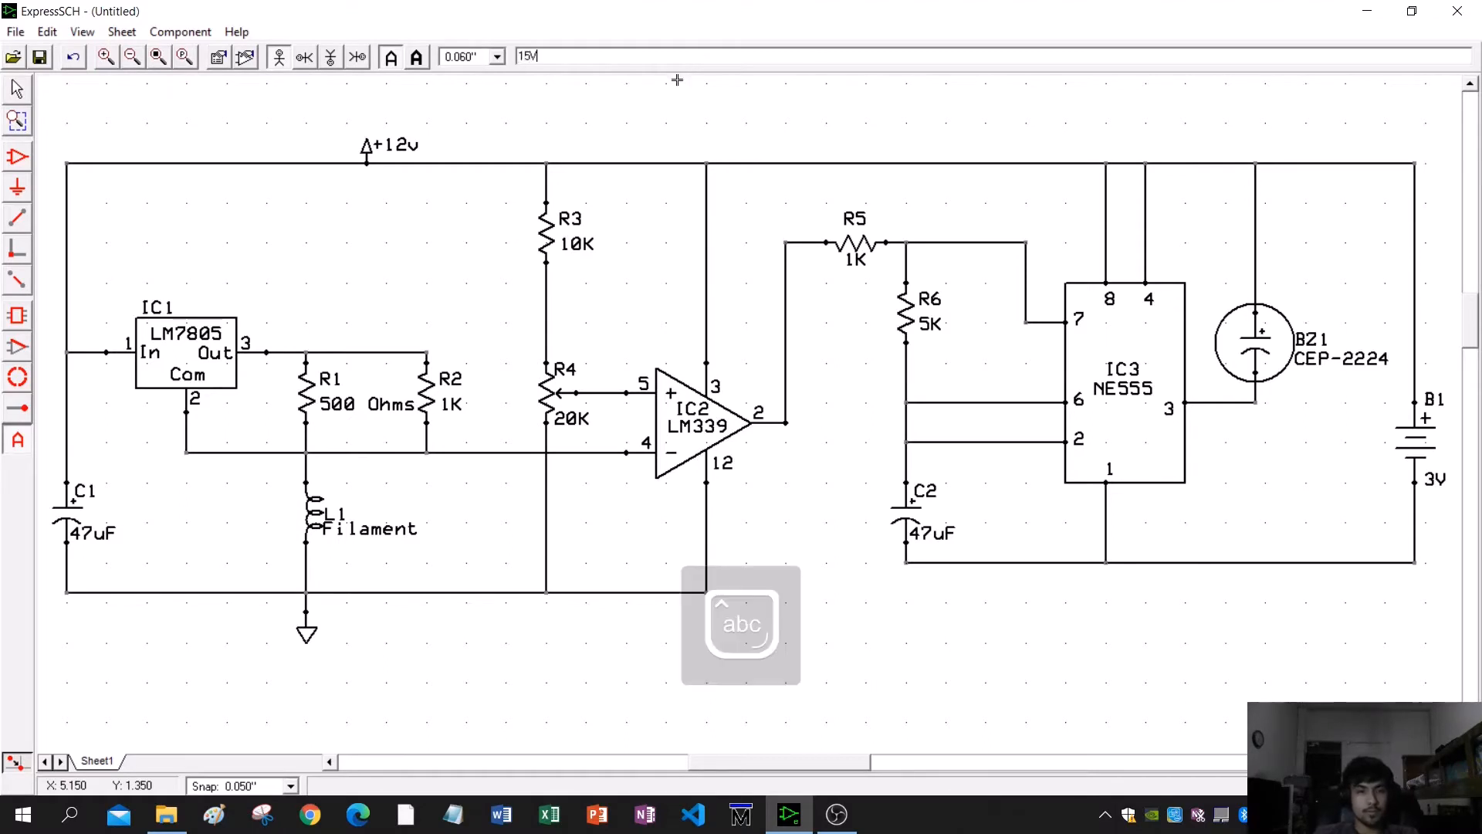
{"action": "left_click", "coordinate": [71, 577]}
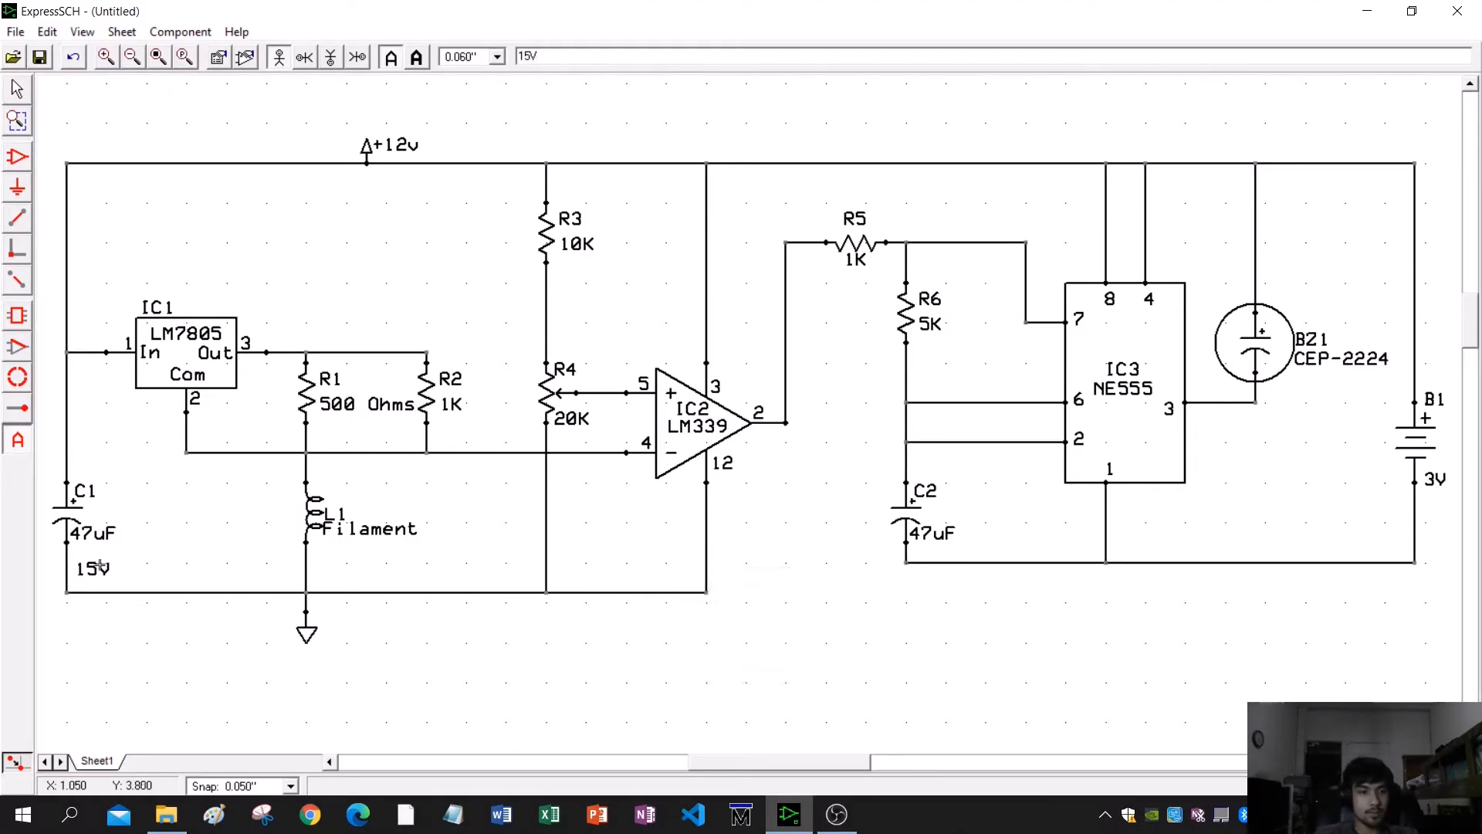
{"action": "left_click", "coordinate": [919, 552]}
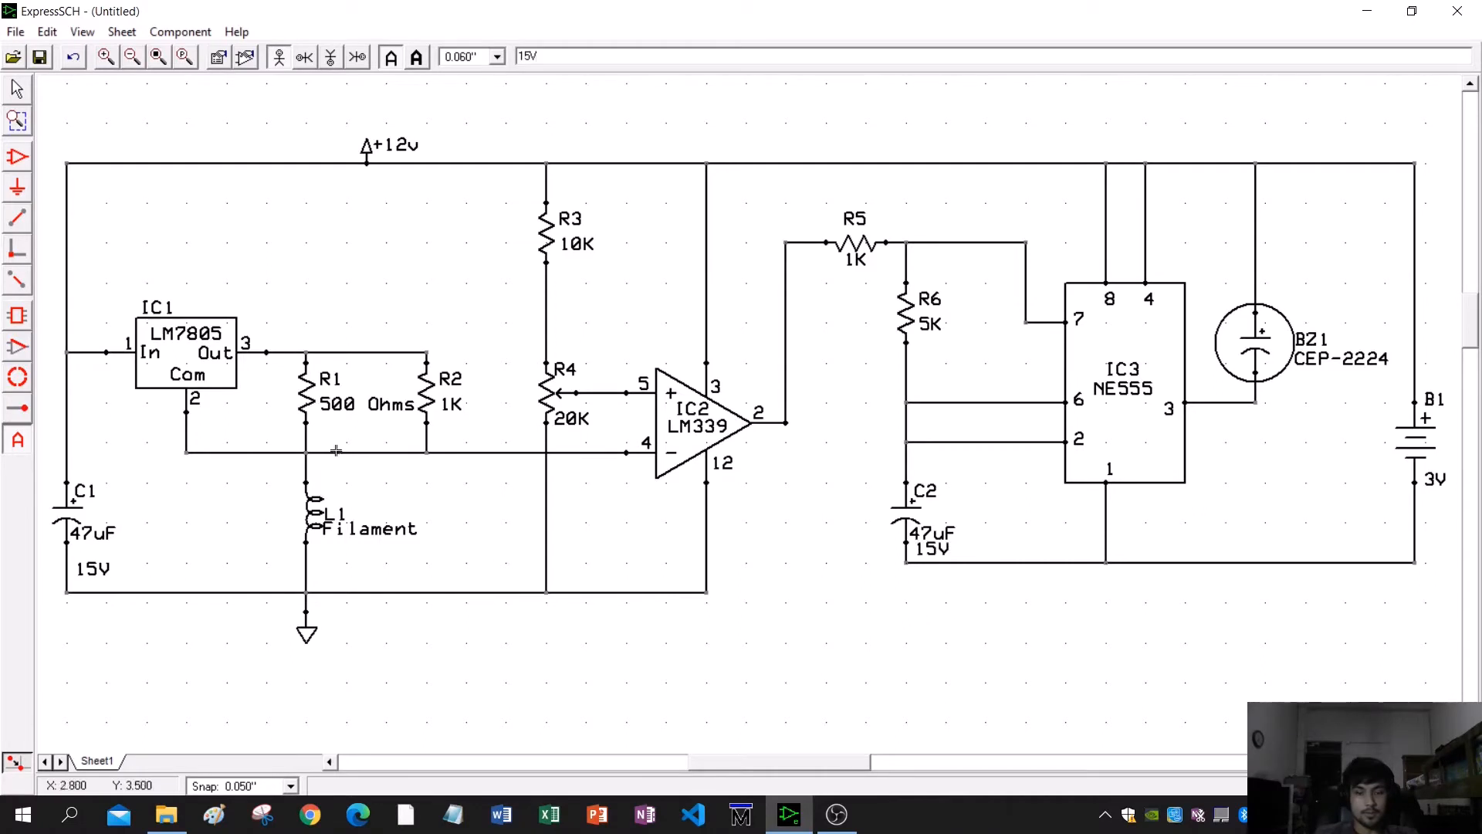
{"action": "left_click", "coordinate": [15, 93]}
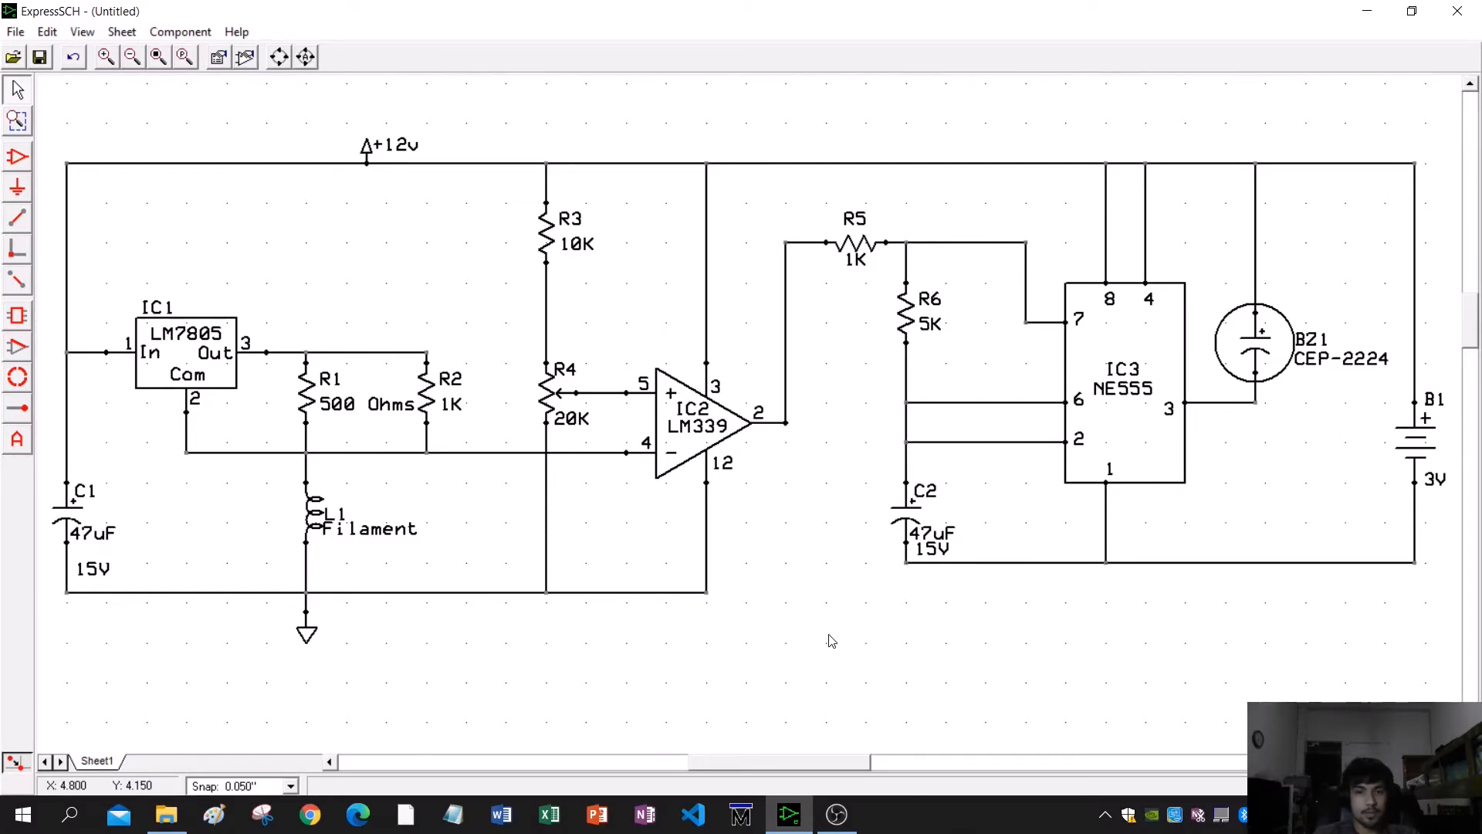
- Check the schematic for netlist errors and save it as airflow_detector_circuit in the Module 2 - DOE folder
{"action": "left_click", "coordinate": [14, 31]}
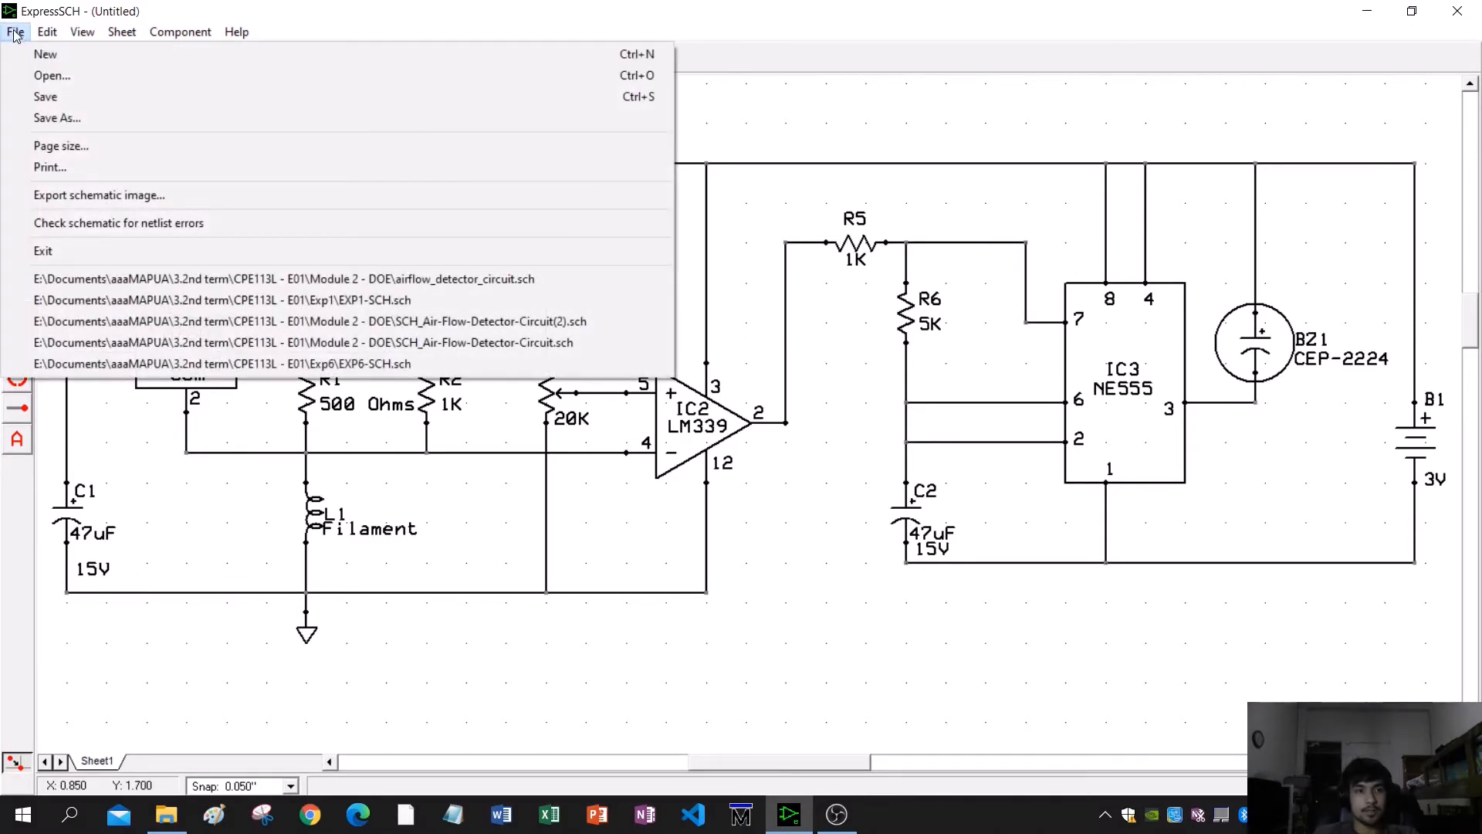
{"action": "left_click", "coordinate": [106, 223]}
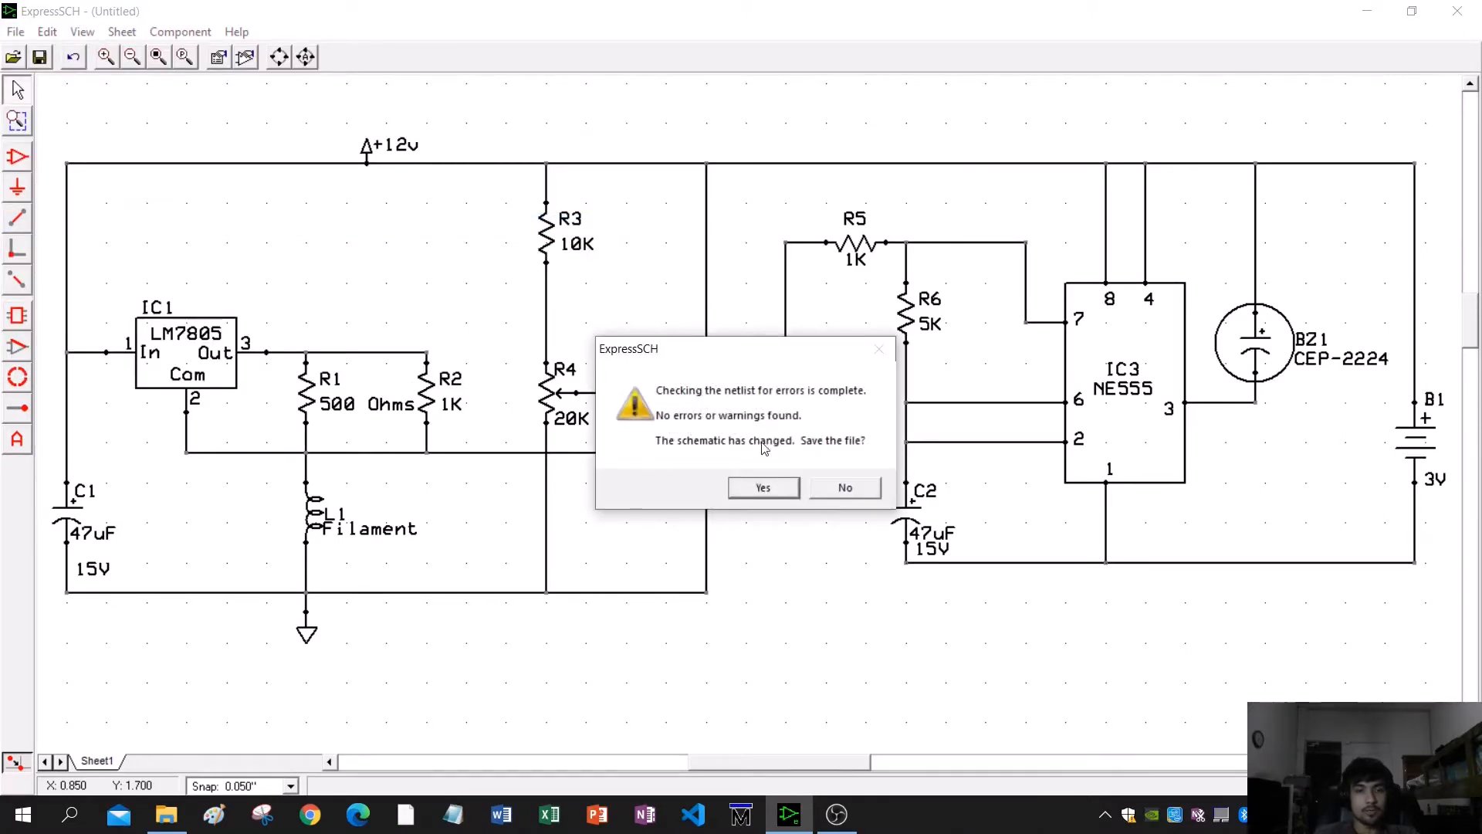
{"action": "left_click", "coordinate": [745, 484]}
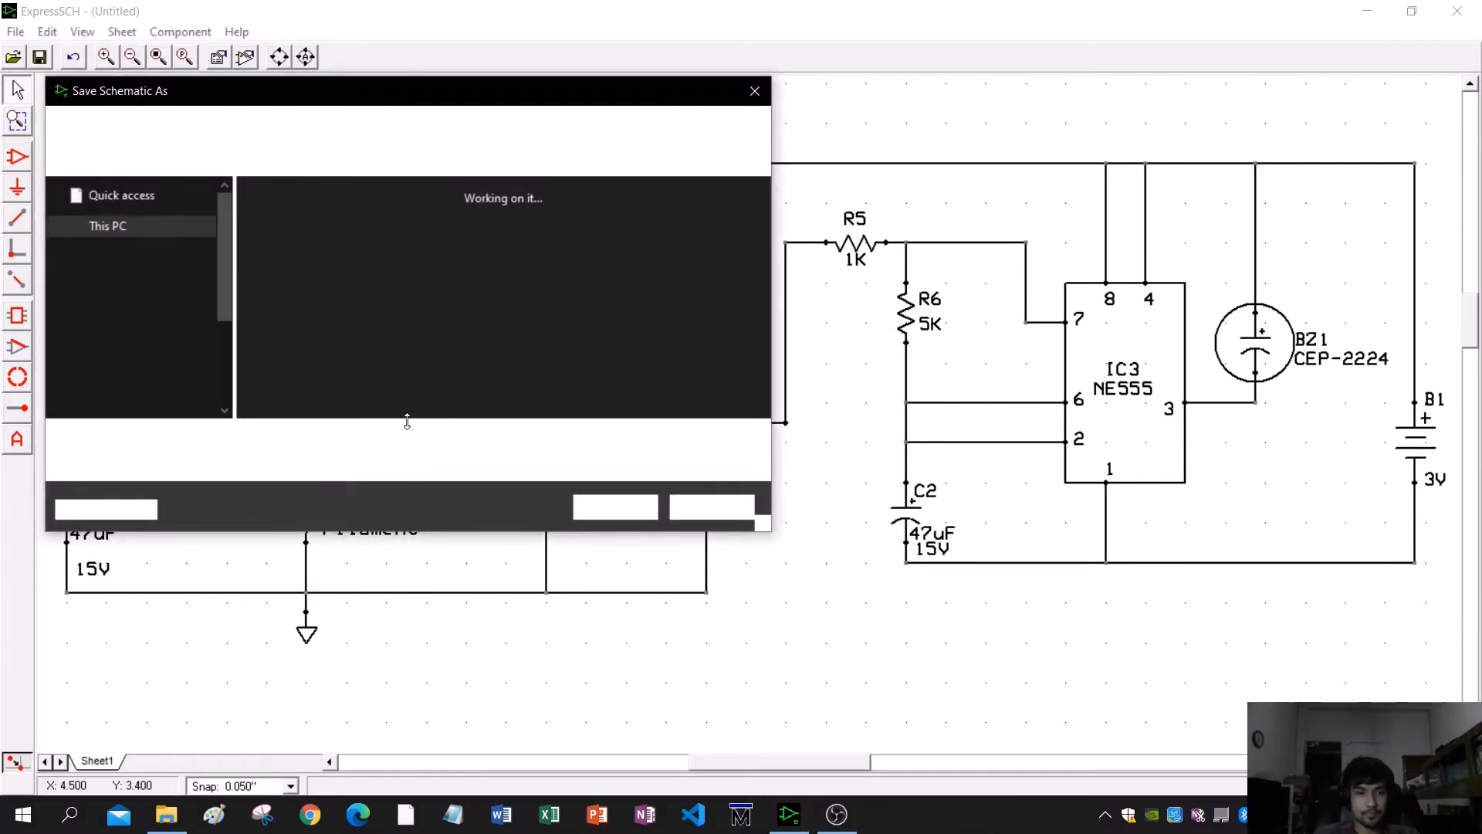
{"action": "type", "text": "airflow"}
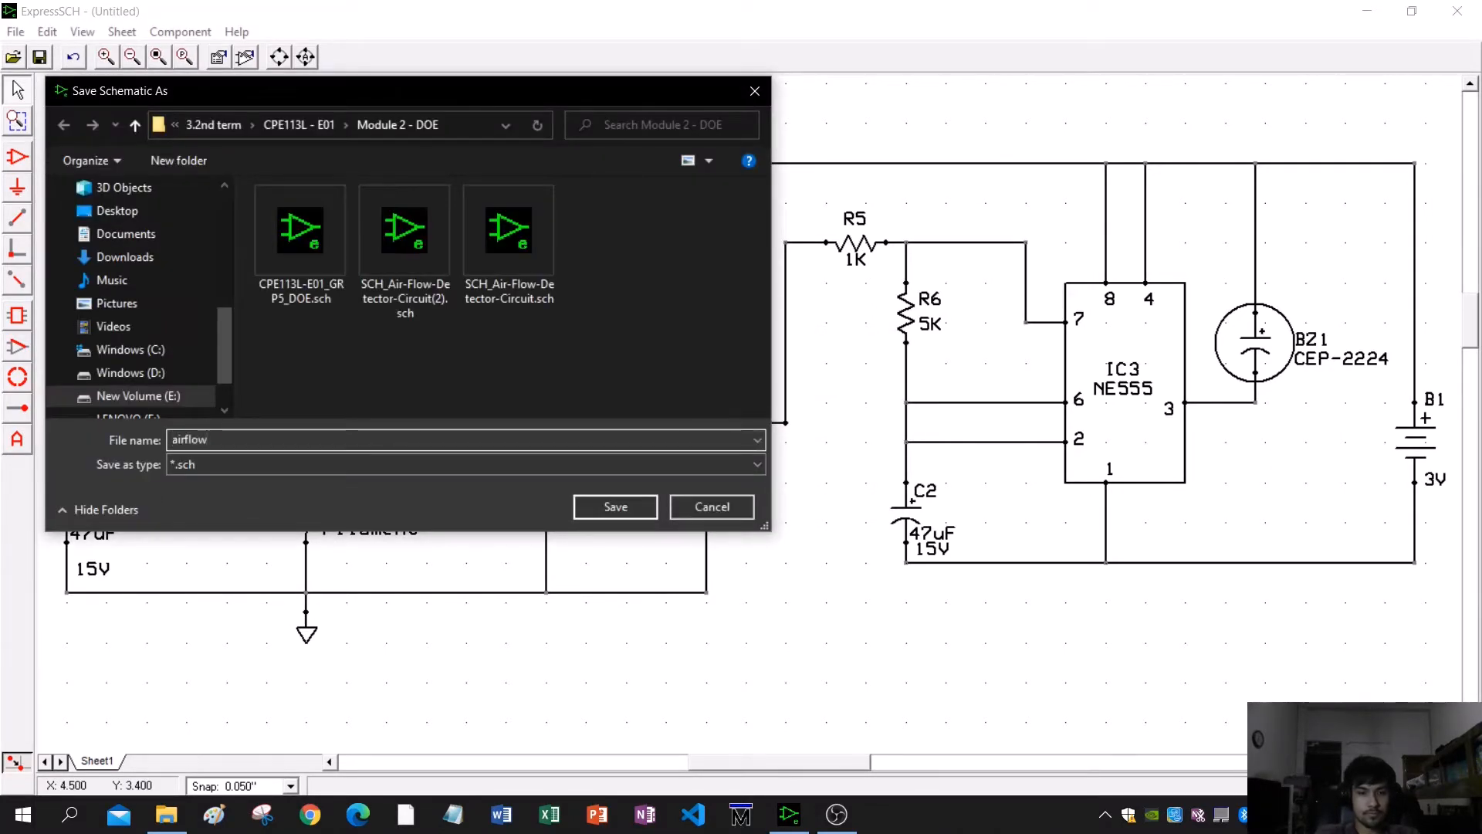
{"action": "type", "text": "_detector_circuit"}
{"action": "left_click", "coordinate": [615, 507]}
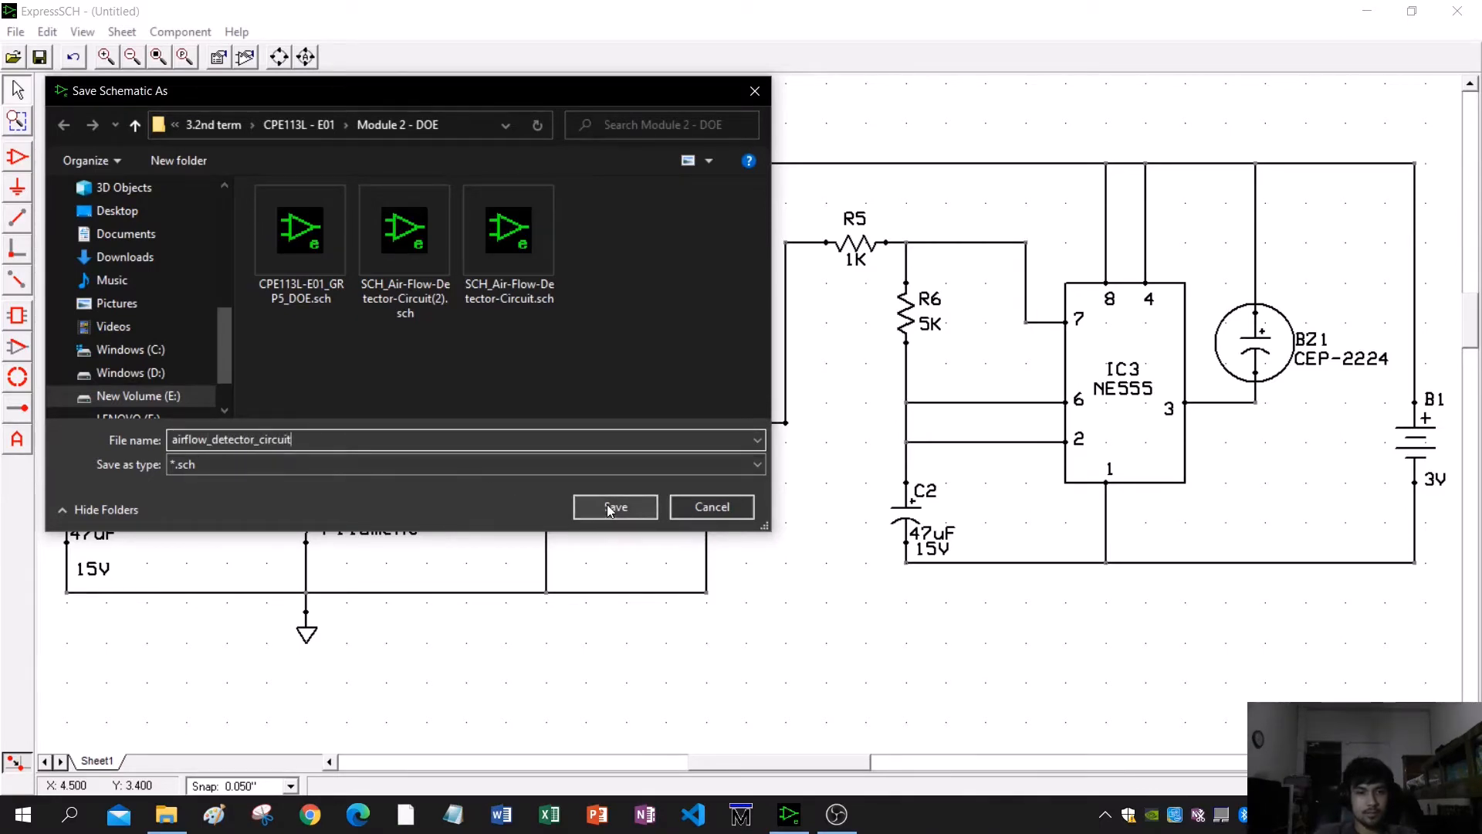
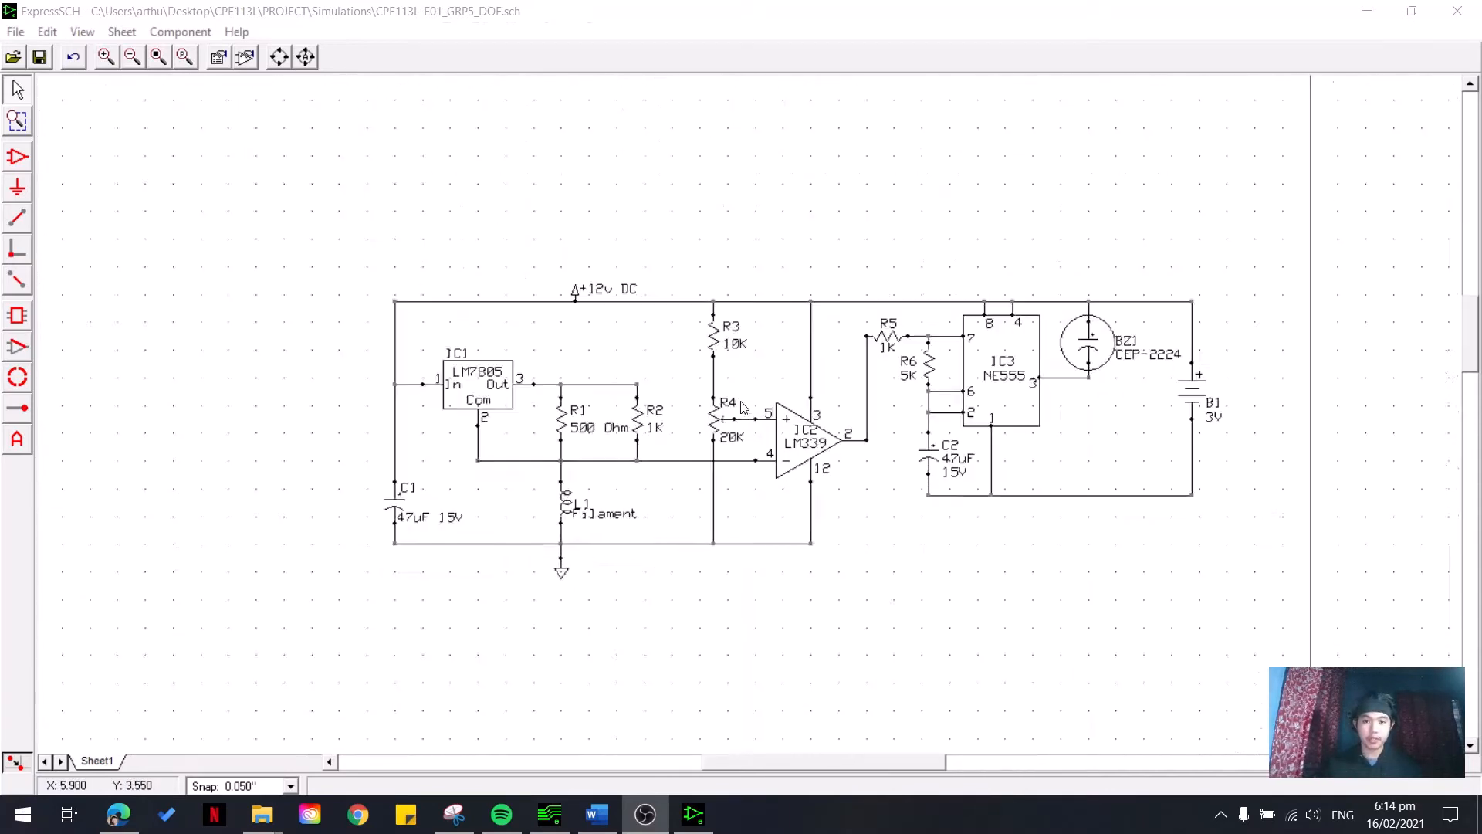
- View the finished schematic up close, and switch to ExpressPCB with the CPE113L-E01-GRP5-DOE_PCB.pcb layout
{"action": "scroll", "coordinate": [744, 409], "scroll_direction": "up", "scroll_amount": 2}
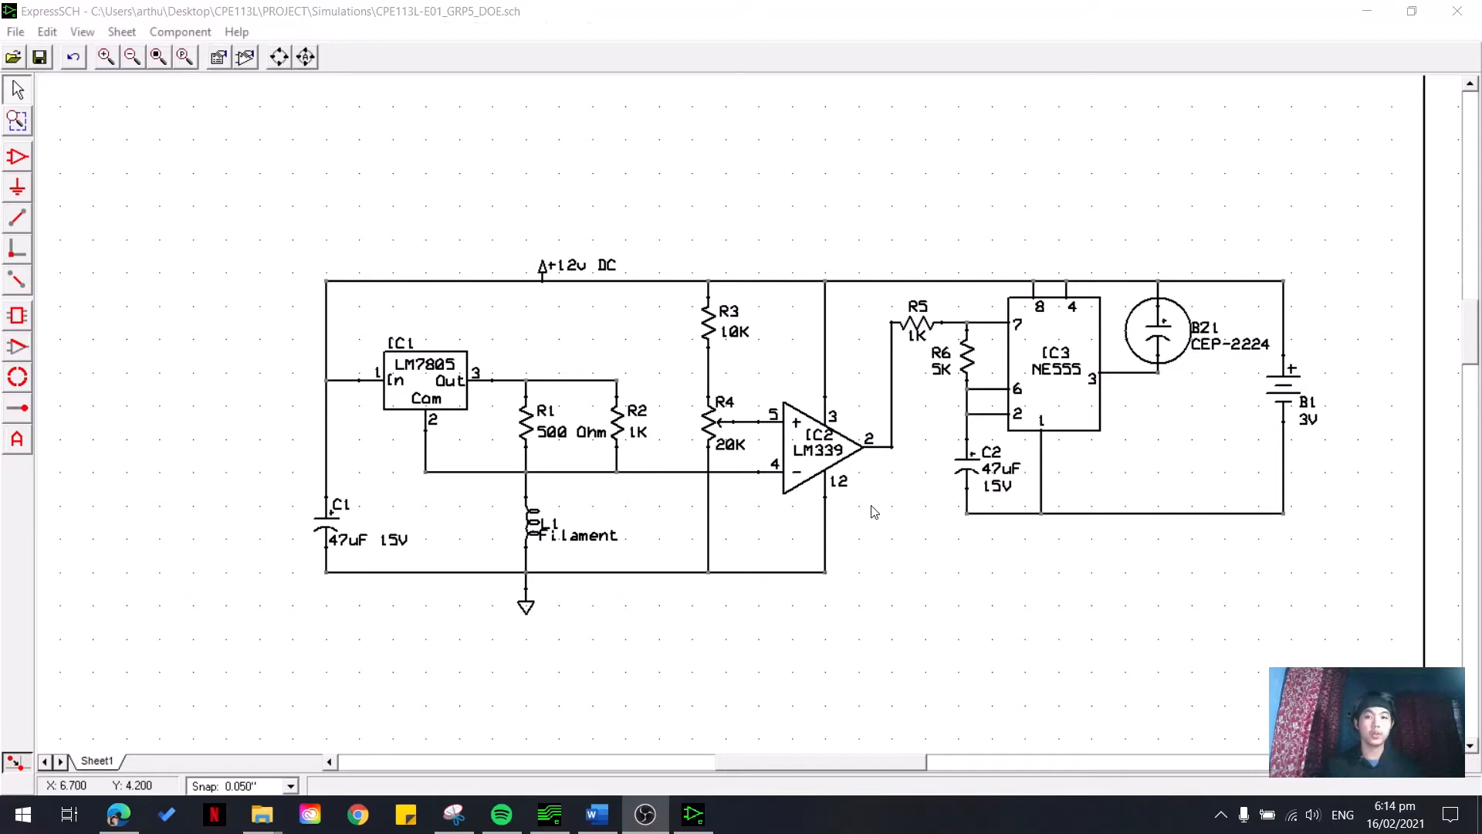
{"action": "left_click_drag", "start_coordinate": [748, 10], "coordinate": [0, 139]}
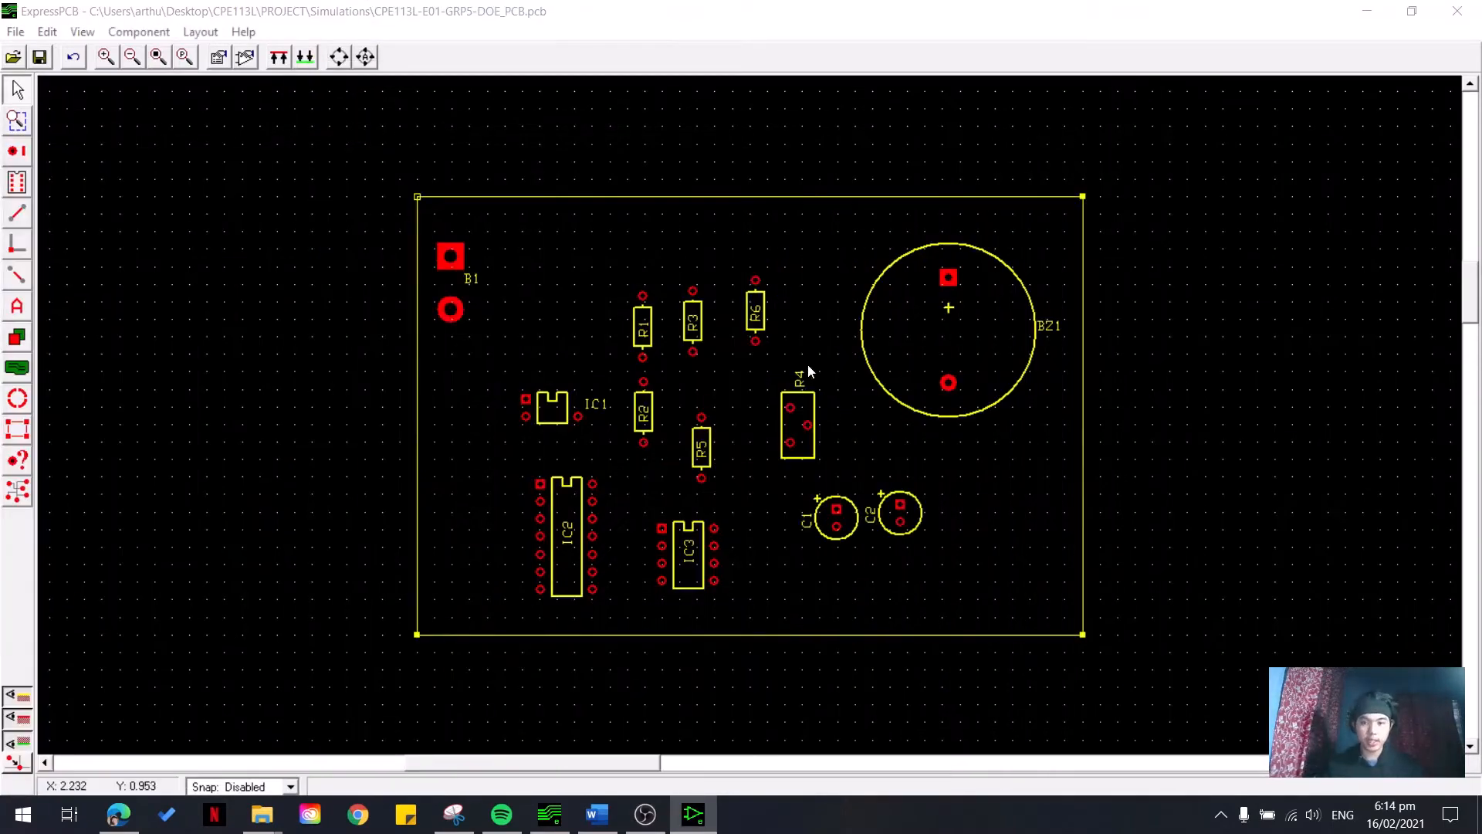
{"action": "left_click", "coordinate": [218, 179]}
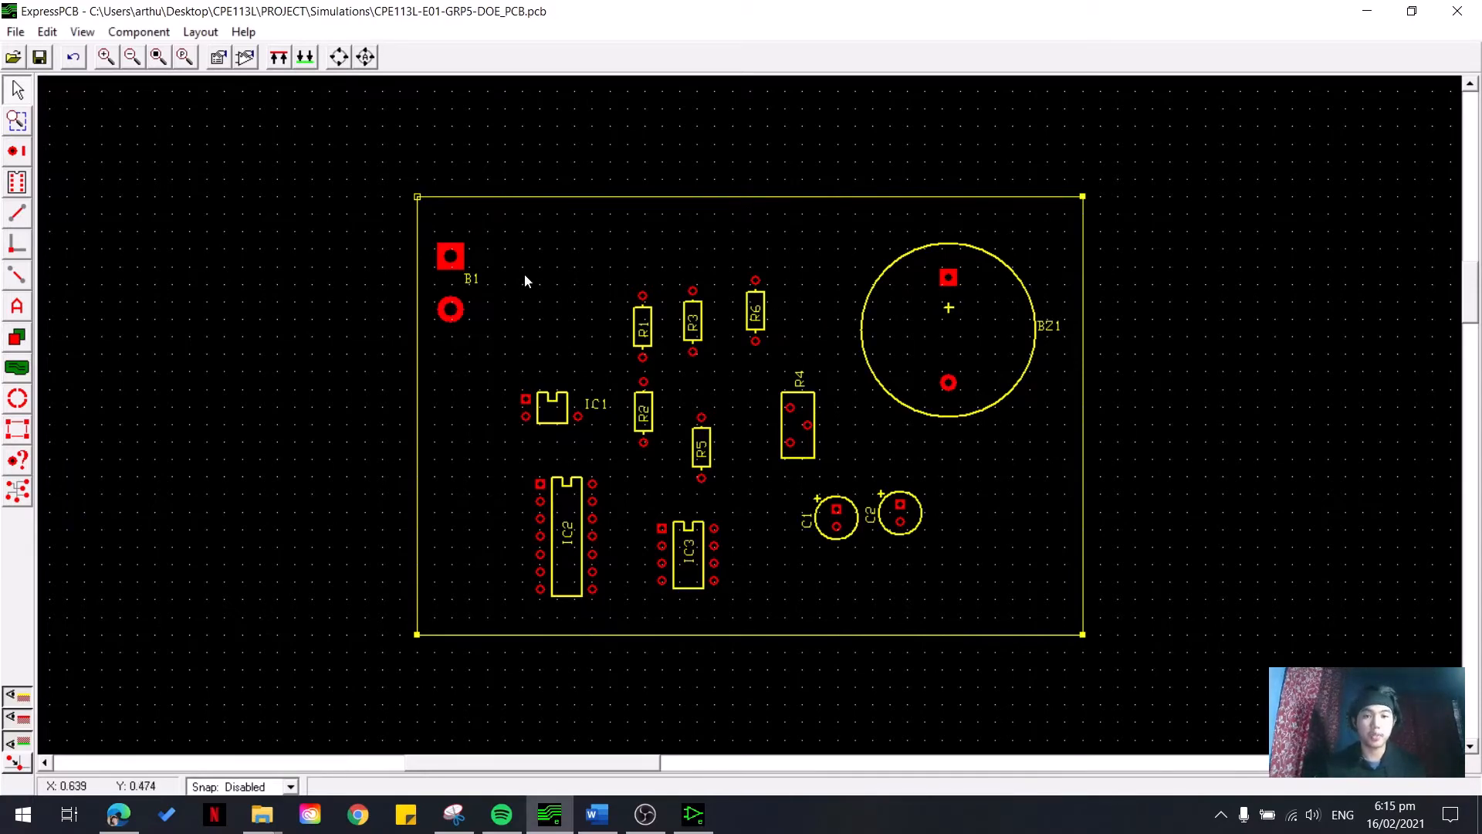
- Identify battery pad B1 on the board and inspect the component properties of R1, R4 and buzzer BZ1
{"action": "left_click", "coordinate": [452, 255]}
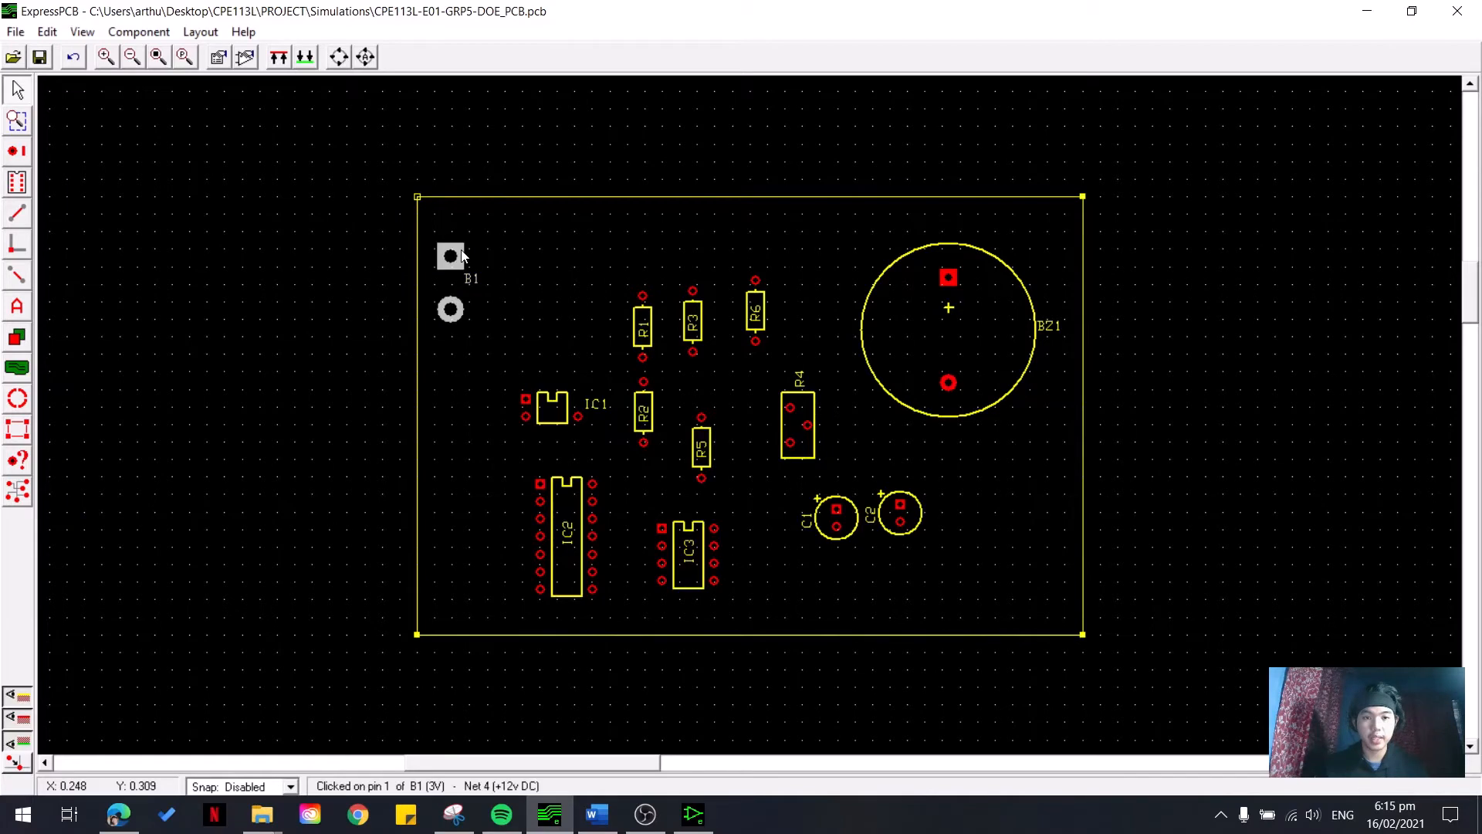
{"action": "double_click", "coordinate": [637, 342]}
{"action": "left_click", "coordinate": [788, 502]}
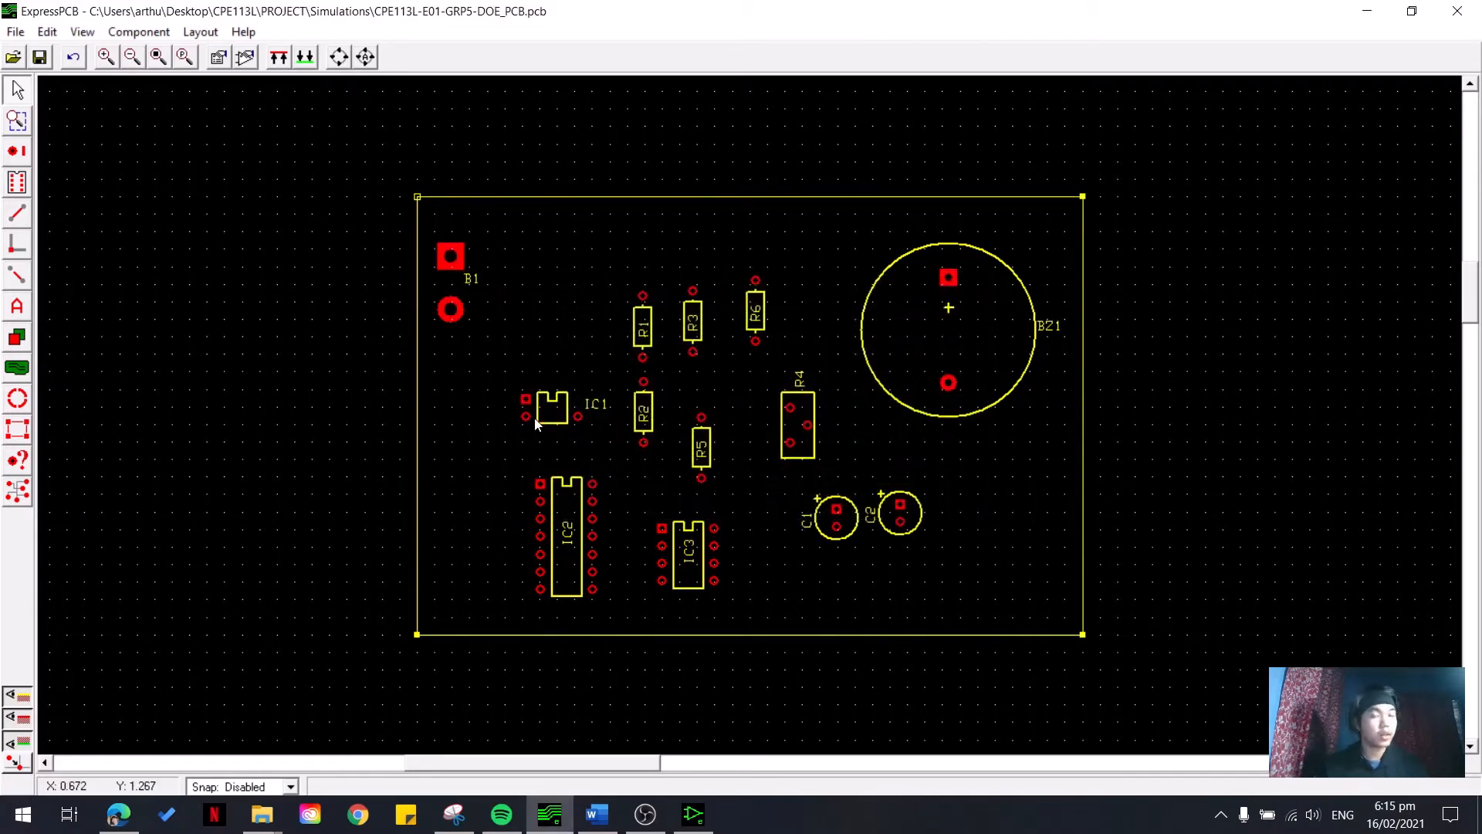
{"action": "double_click", "coordinate": [800, 454]}
{"action": "left_click", "coordinate": [788, 503]}
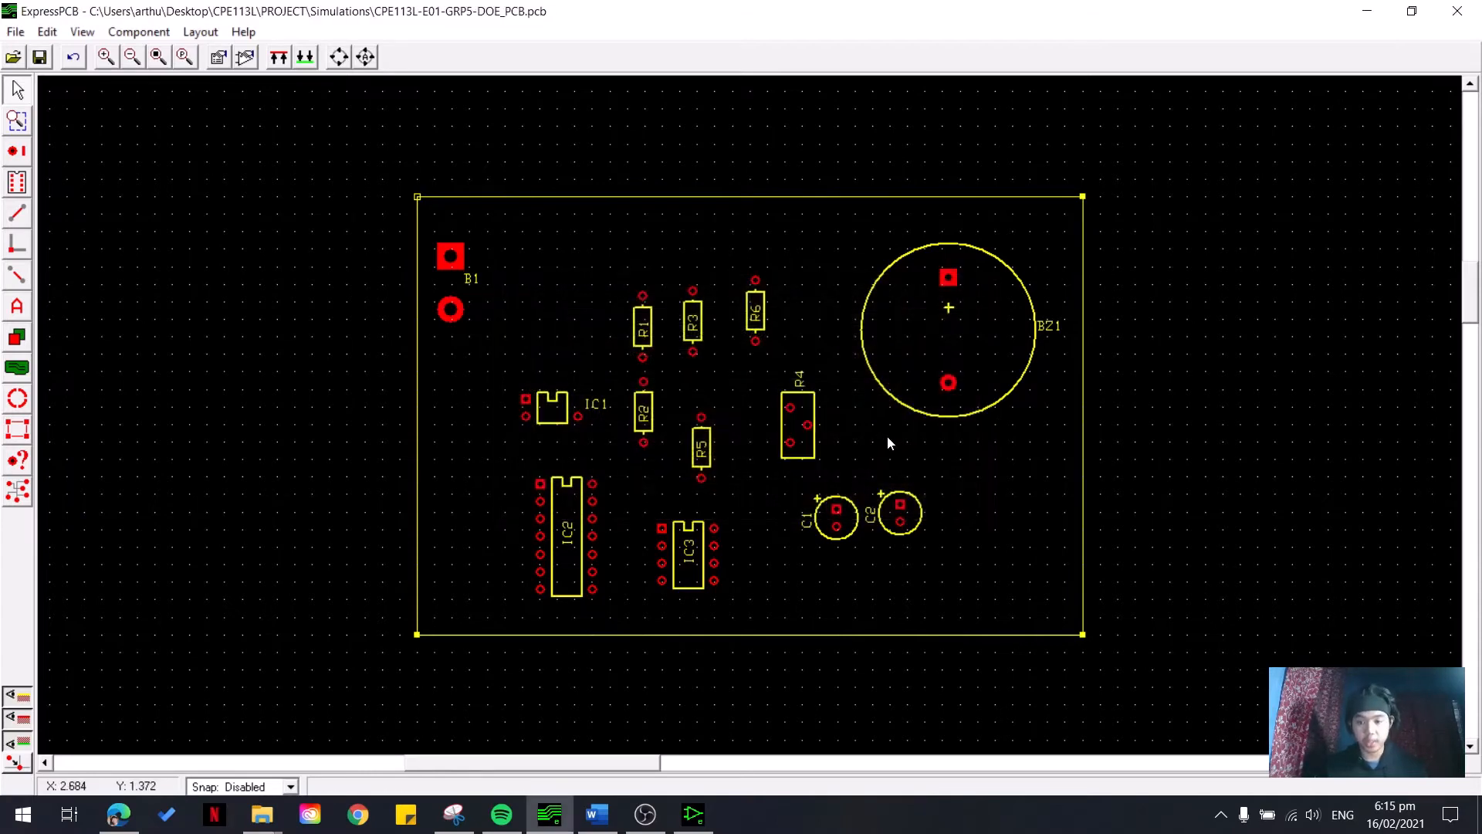
{"action": "double_click", "coordinate": [948, 390]}
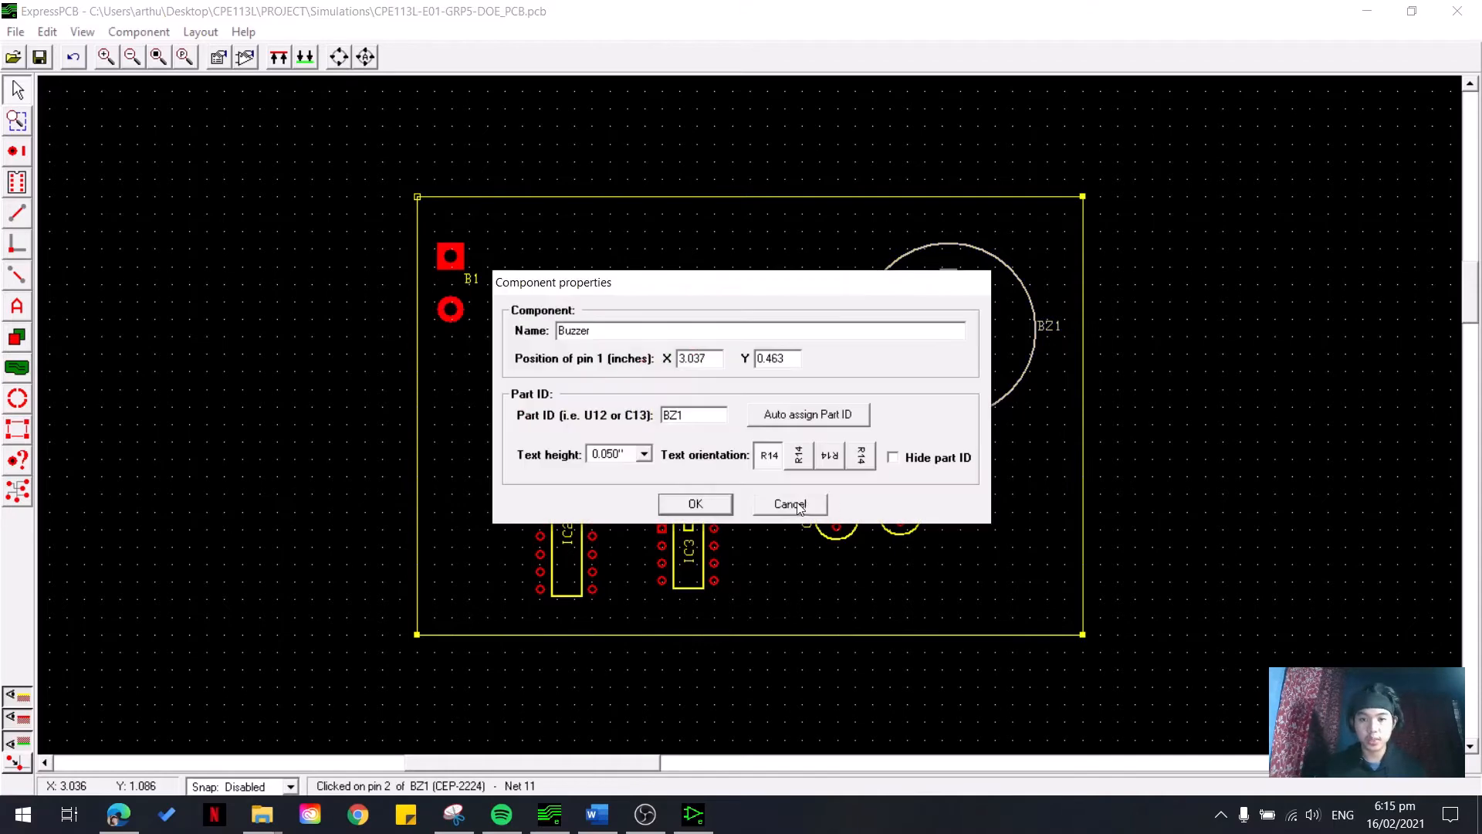
{"action": "left_click", "coordinate": [788, 502]}
{"action": "left_click", "coordinate": [970, 471]}
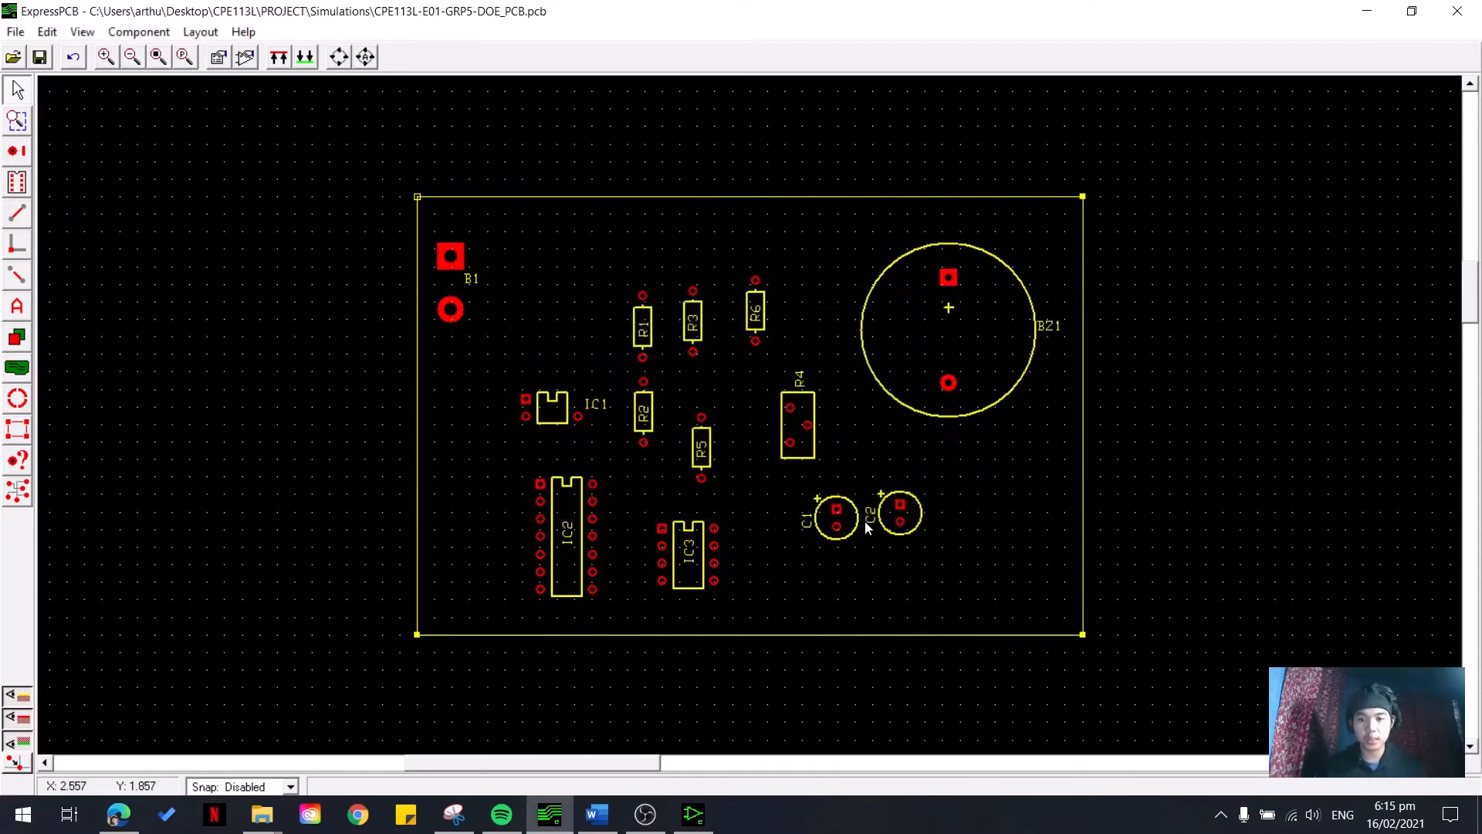
- Move capacitor C1 slightly away from C2, with pin 1 at about X 2.309, Y 1.779 inches, and review its properties
{"action": "left_click_drag", "start_coordinate": [838, 531], "coordinate": [822, 533]}
{"action": "double_click", "coordinate": [822, 533]}
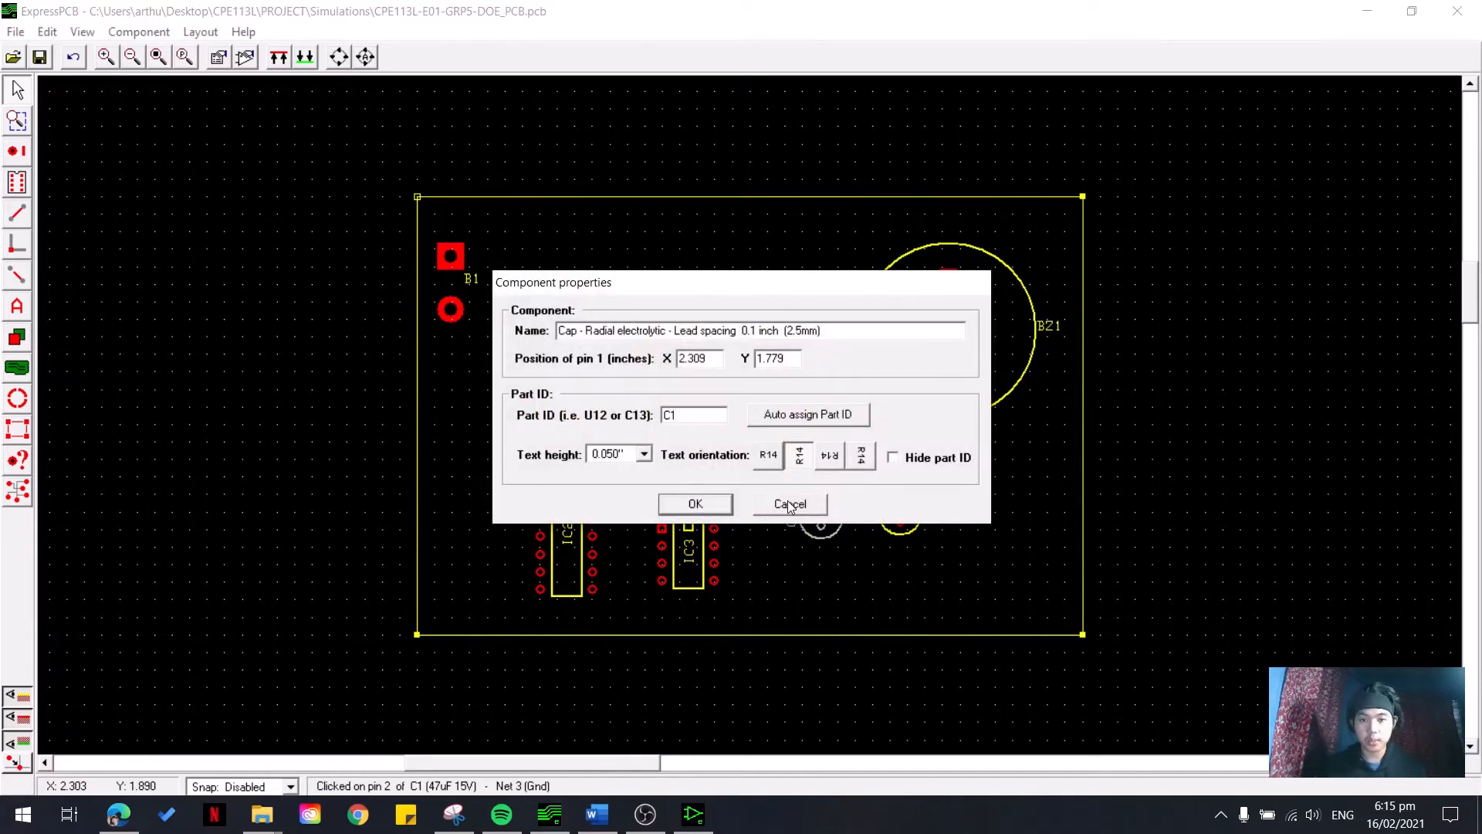
{"action": "left_click", "coordinate": [695, 502]}
- Inspect the component properties of IC3 and IC2 on the board
{"action": "left_click", "coordinate": [692, 608]}
{"action": "double_click", "coordinate": [689, 571]}
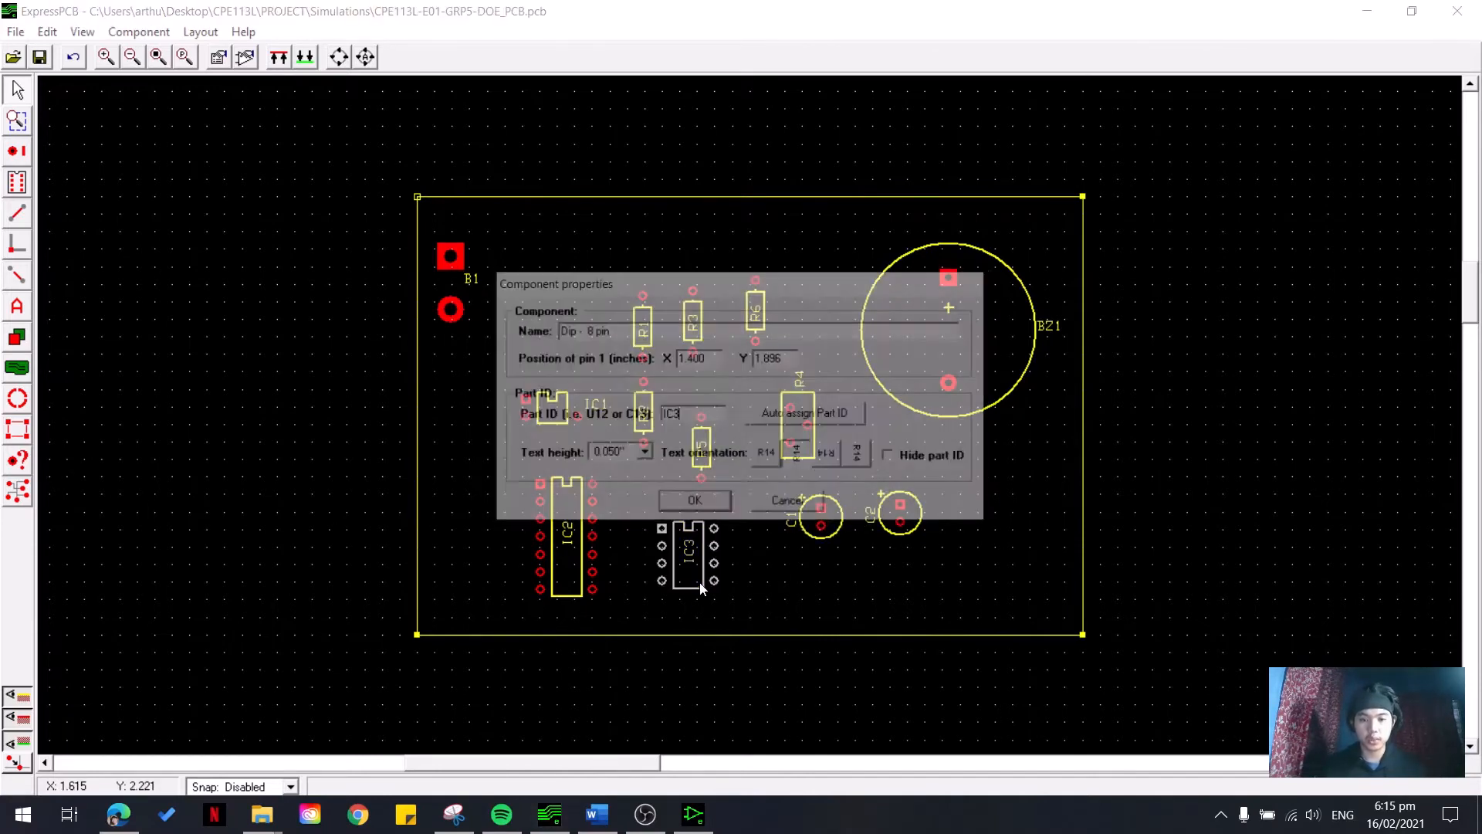
{"action": "left_click", "coordinate": [779, 506]}
{"action": "double_click", "coordinate": [583, 595]}
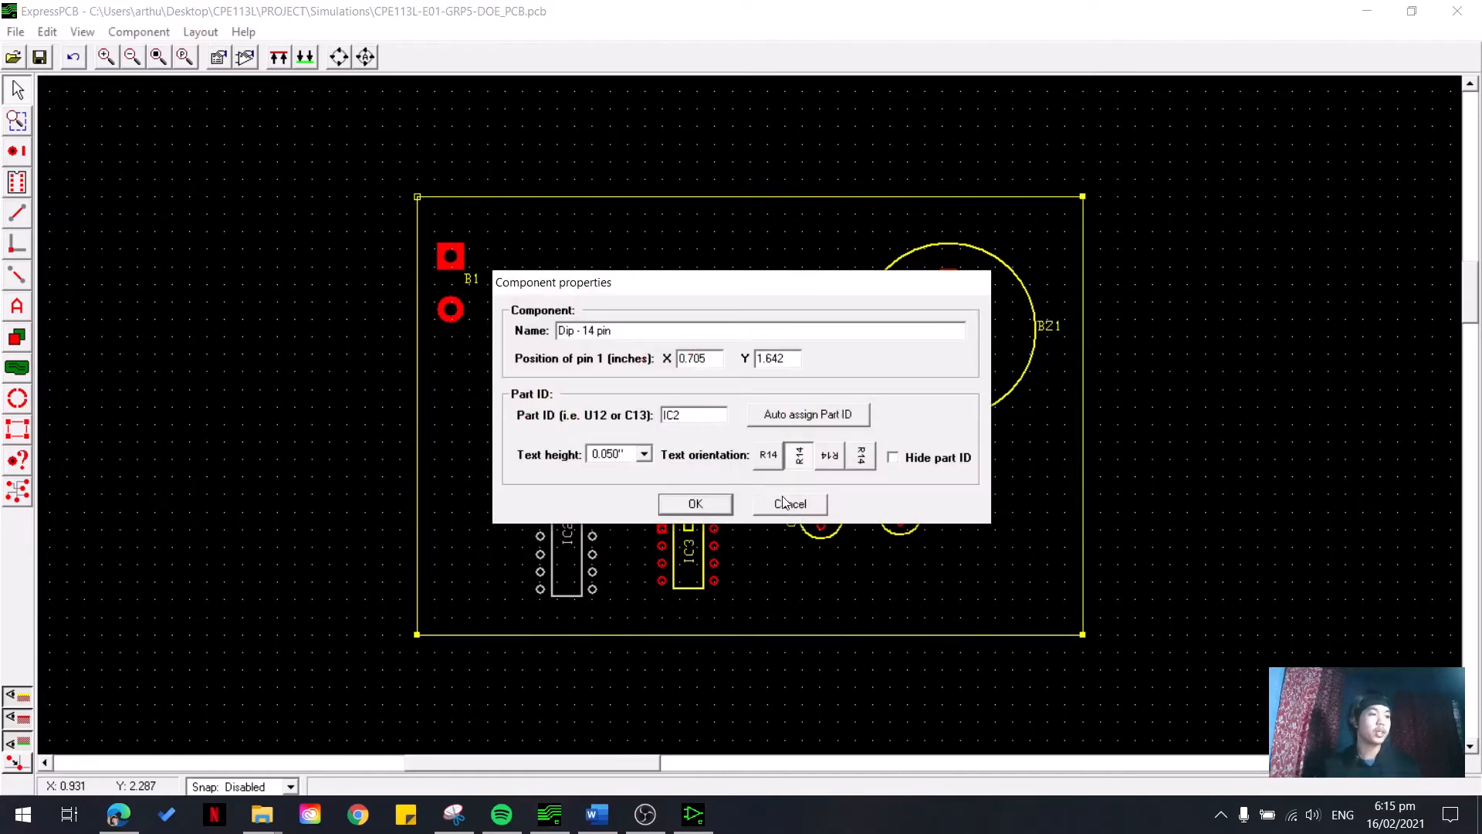
{"action": "left_click", "coordinate": [783, 503]}
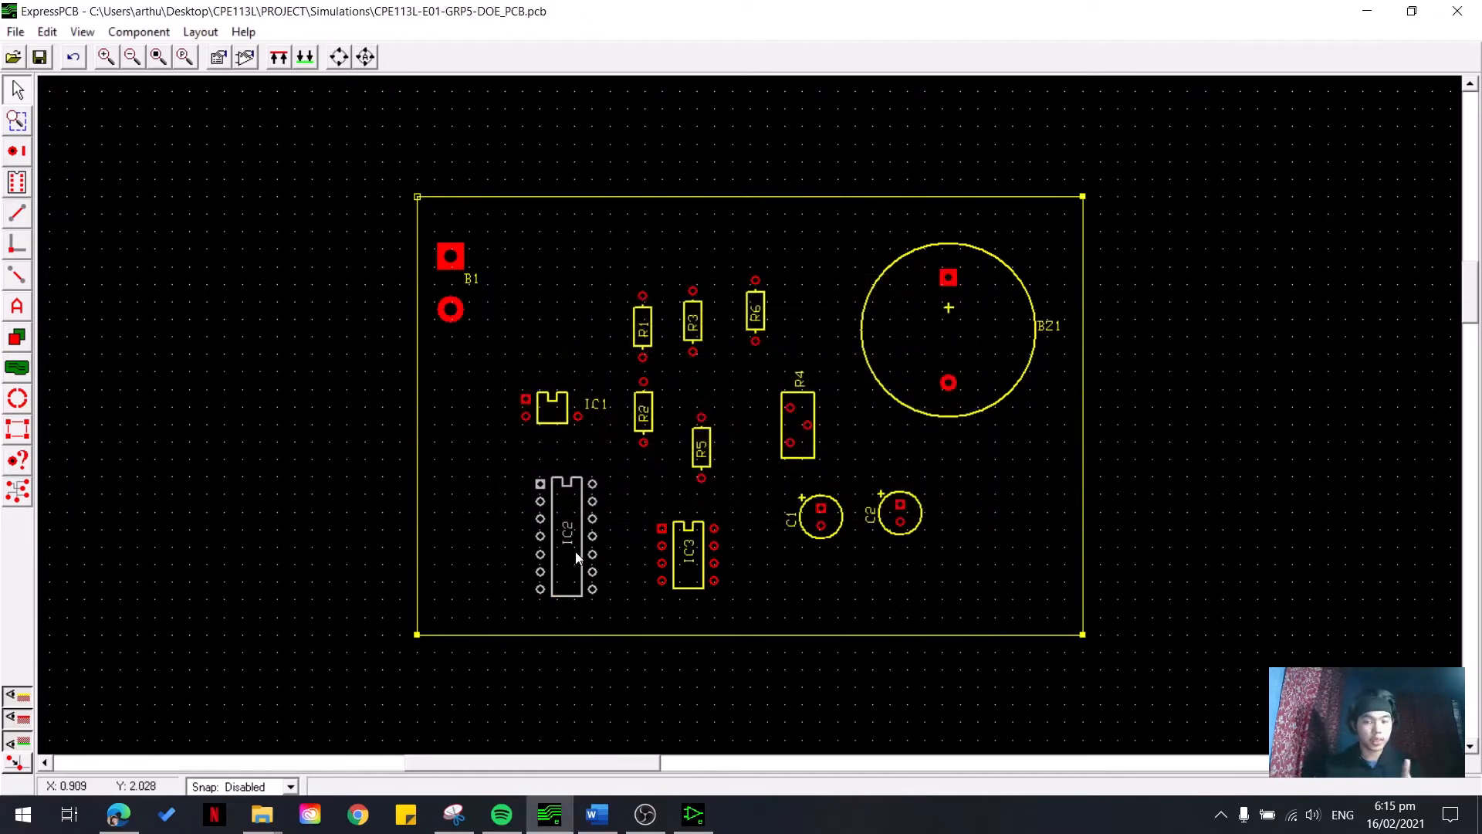
{"action": "left_click", "coordinate": [698, 590]}
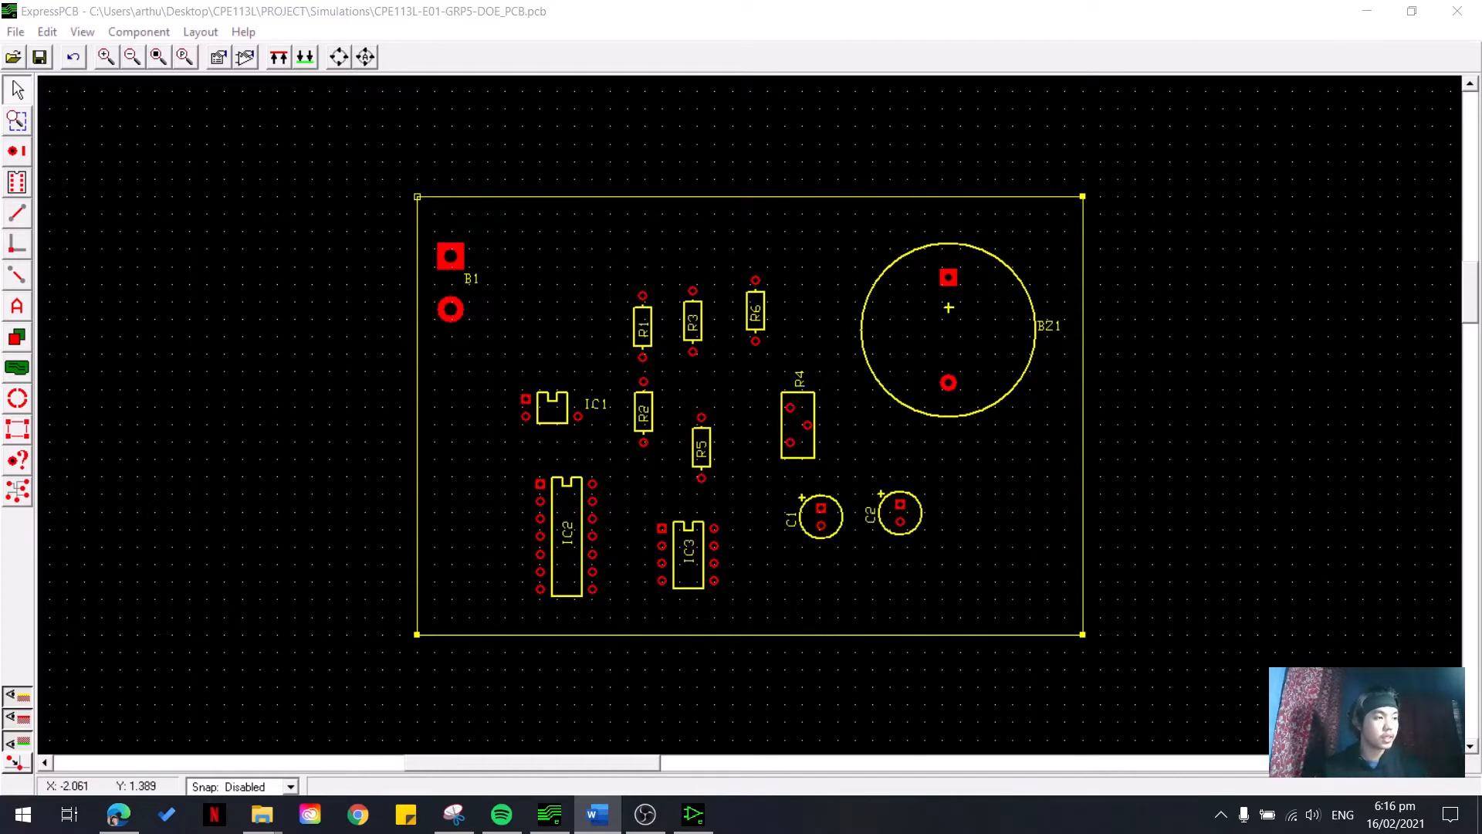
- Link the schematic CPE113L-E01_GRP5_DOE.sch to this PCB
{"action": "left_click", "coordinate": [16, 32]}
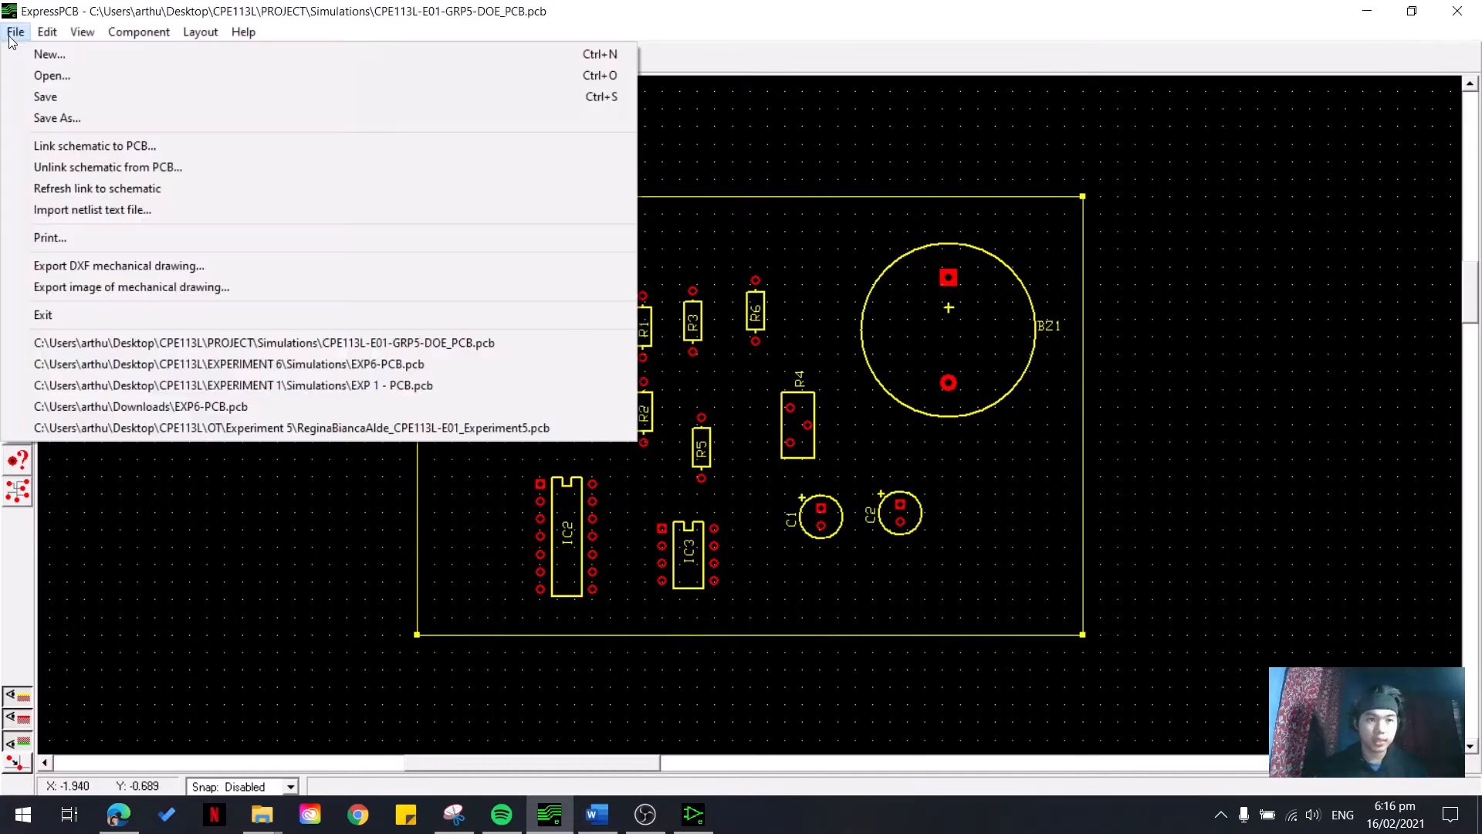
{"action": "left_click", "coordinate": [126, 147]}
{"action": "left_click", "coordinate": [306, 222]}
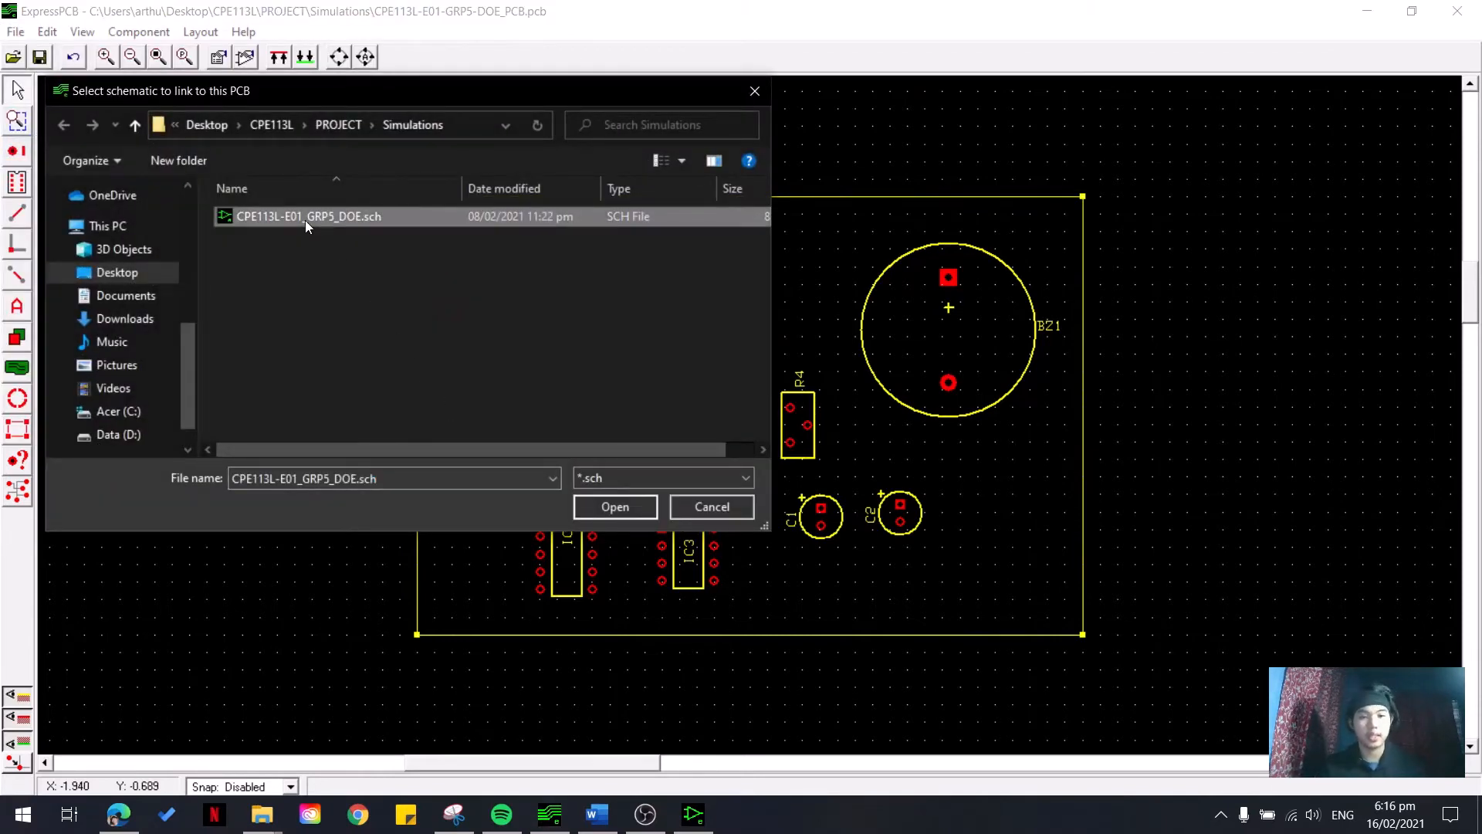
{"action": "double_click", "coordinate": [304, 220]}
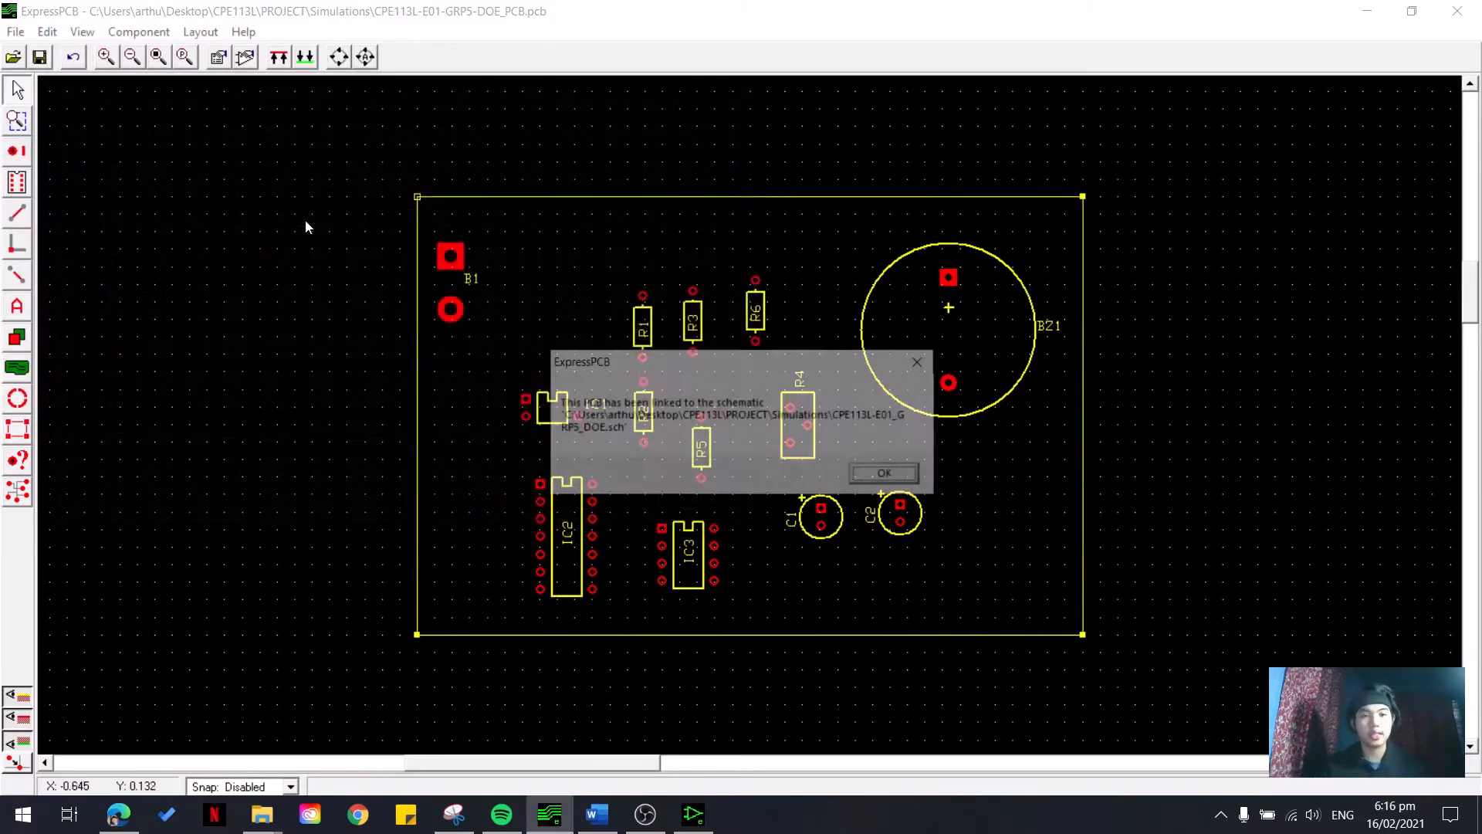
{"action": "left_click", "coordinate": [889, 475]}
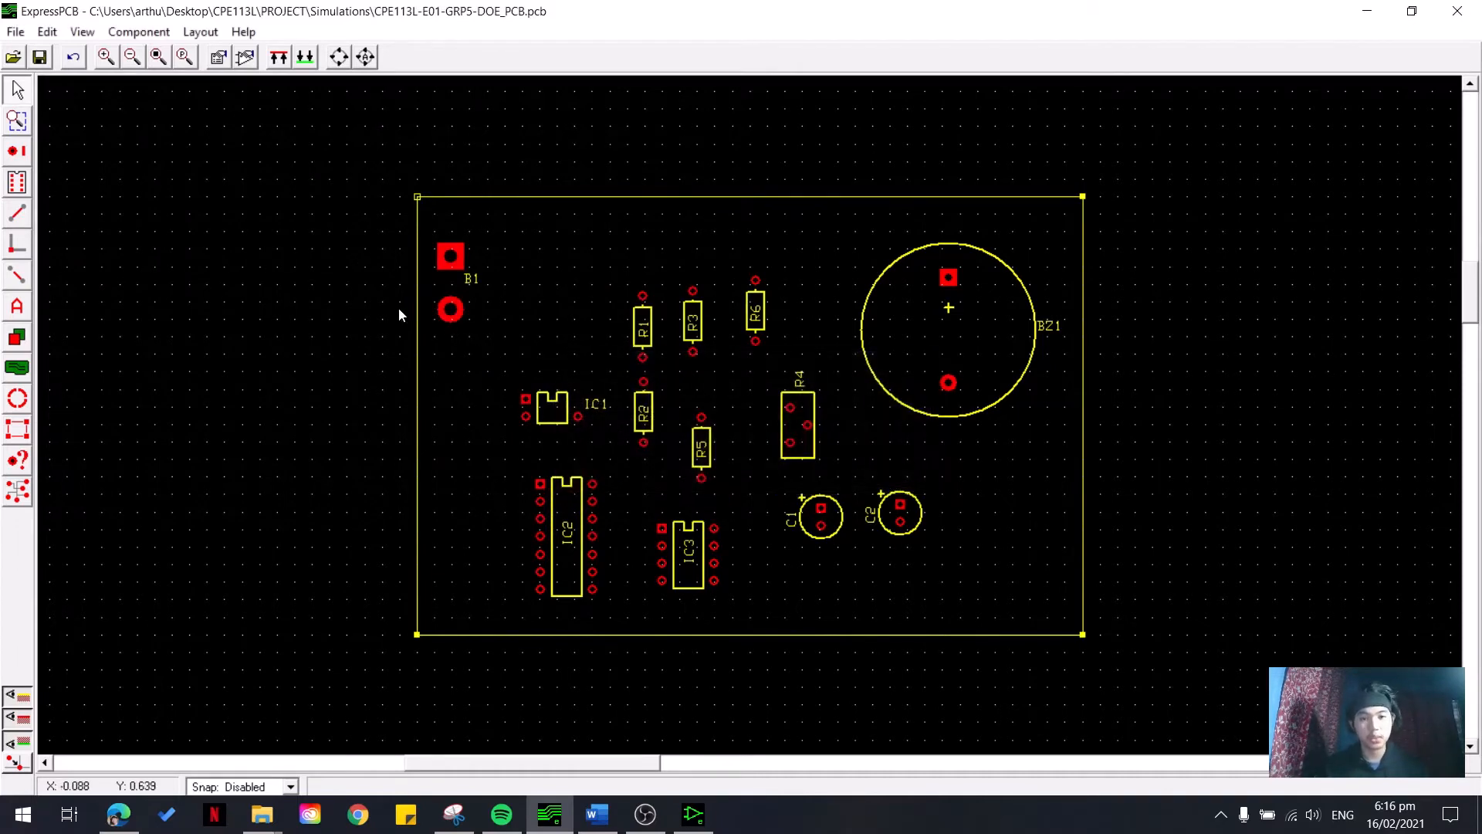
- Highlight the net connected to battery B1's pin 1 to examine which pads it joins, and clear the highlight
{"action": "left_click", "coordinate": [17, 491]}
{"action": "left_click", "coordinate": [453, 260]}
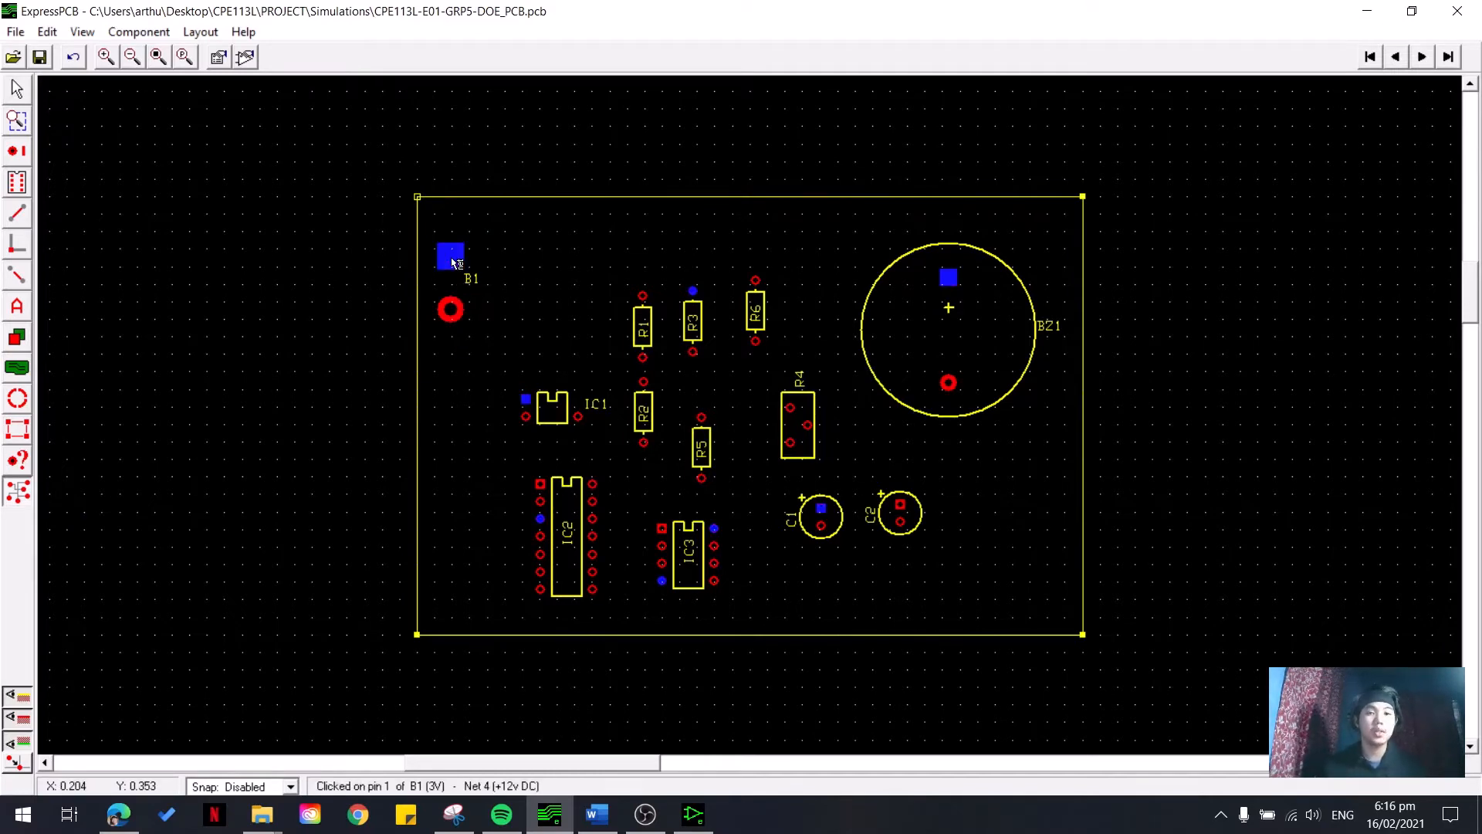
{"action": "left_click", "coordinate": [468, 437]}
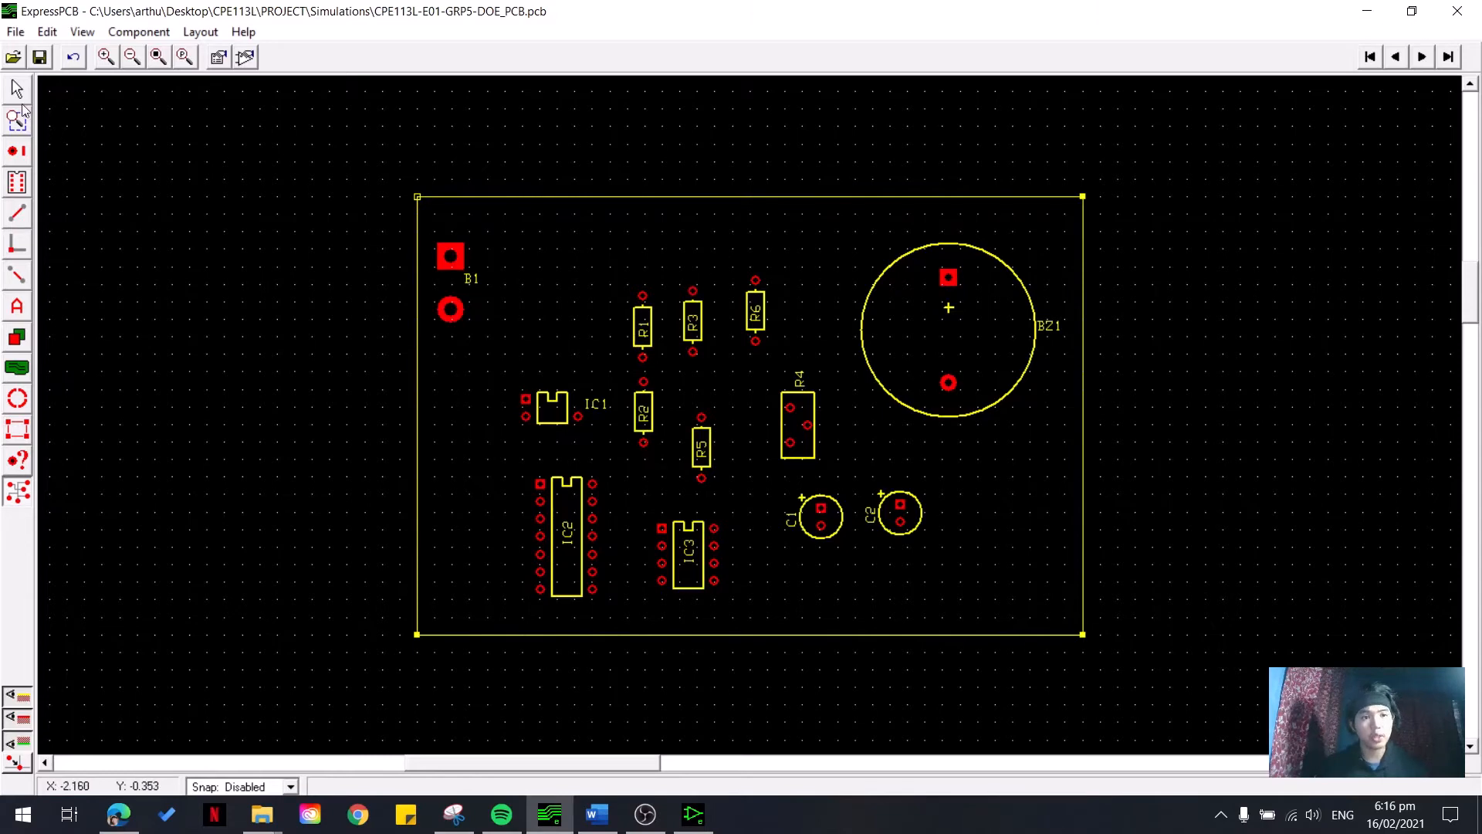
- Set the width for new traces to 0.100 inch
{"action": "left_click", "coordinate": [17, 213]}
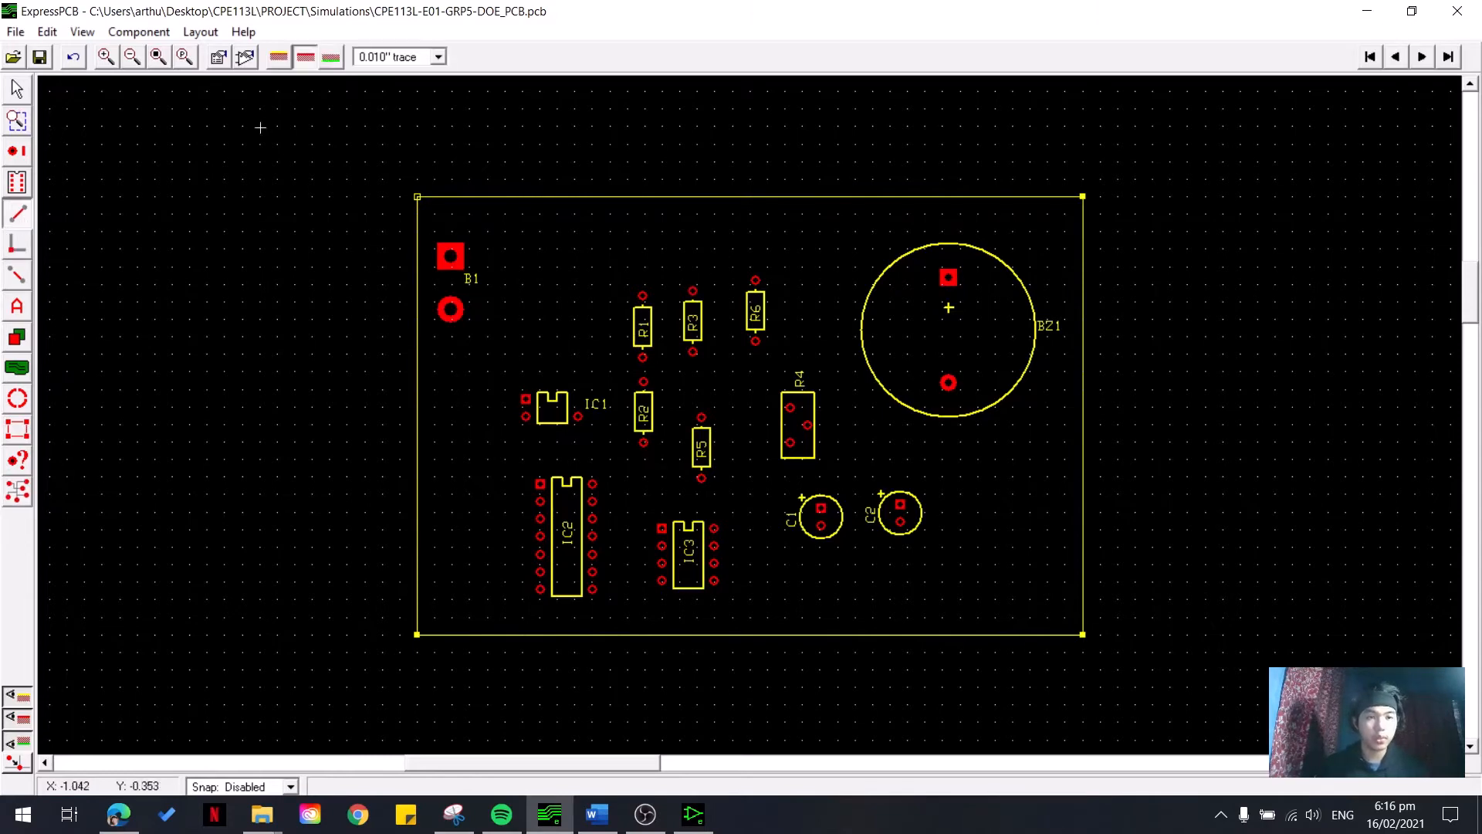
{"action": "left_click", "coordinate": [433, 58]}
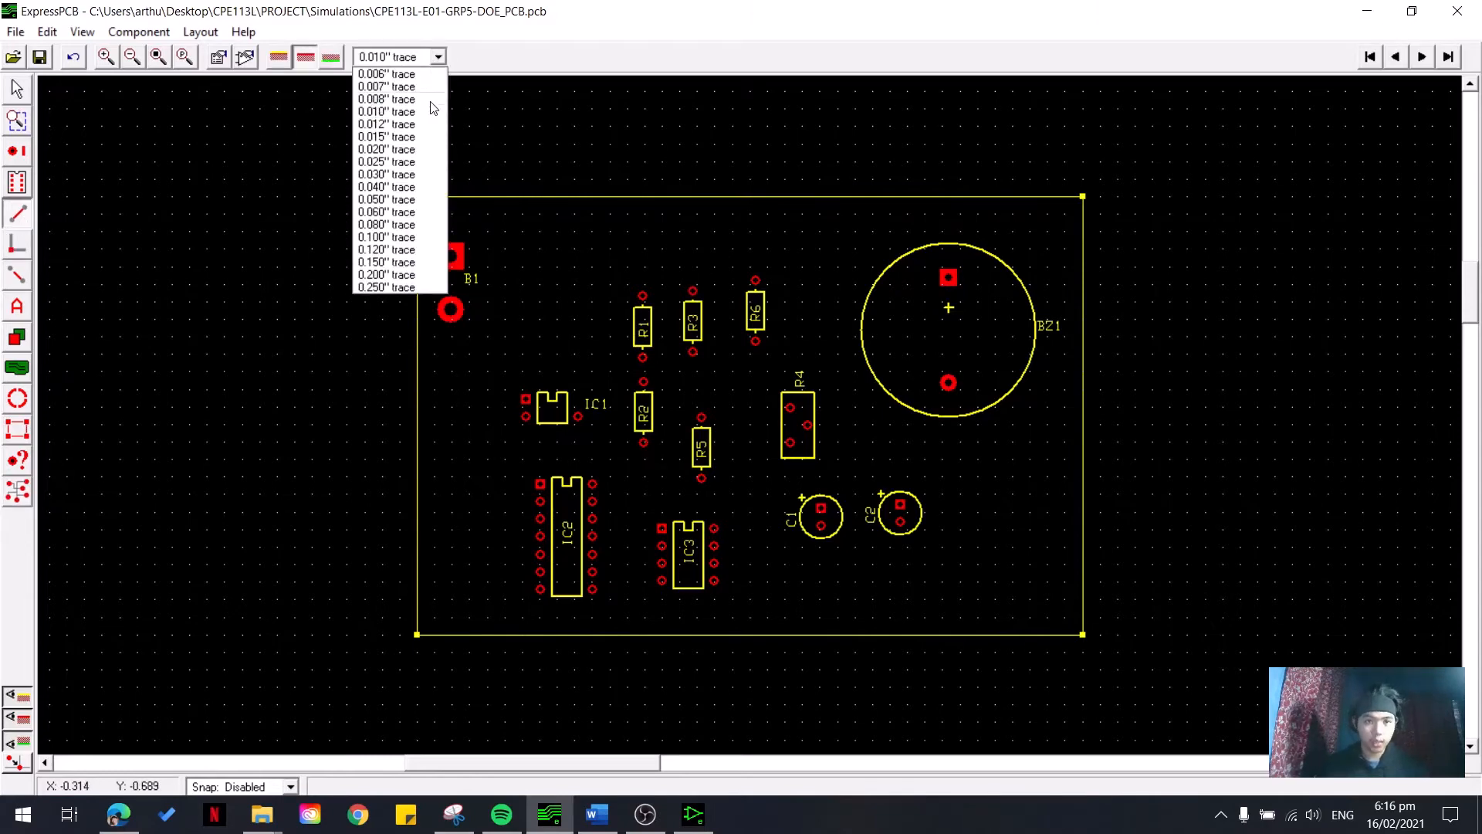
{"action": "left_click", "coordinate": [384, 237]}
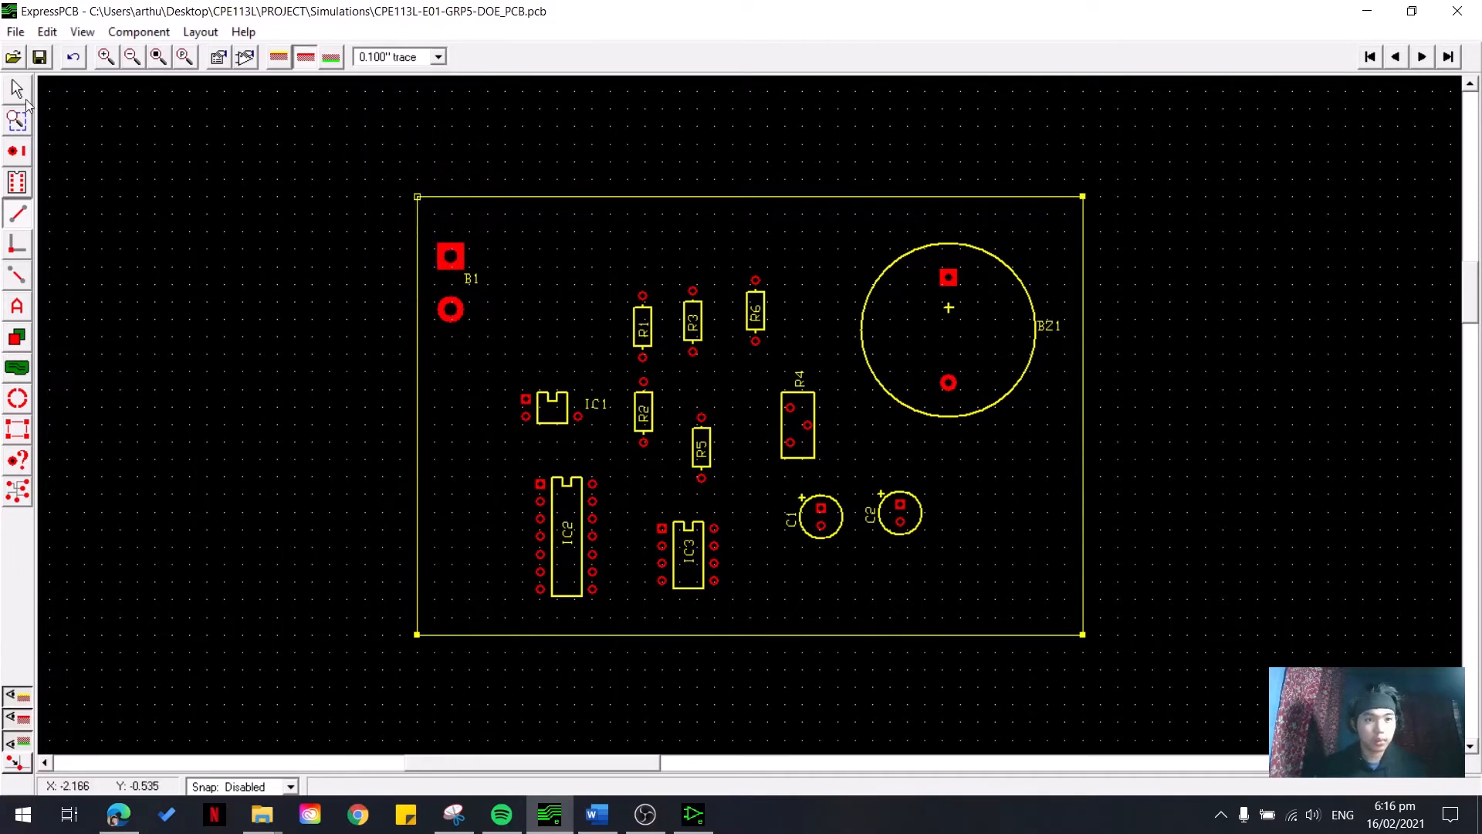
- Move battery B1 slightly up on the board, with pin 1 at about X 0.23, Y 0.29 inches
{"action": "left_click", "coordinate": [18, 90]}
{"action": "left_click", "coordinate": [453, 259]}
{"action": "left_click_drag", "start_coordinate": [464, 253], "coordinate": [469, 243]}
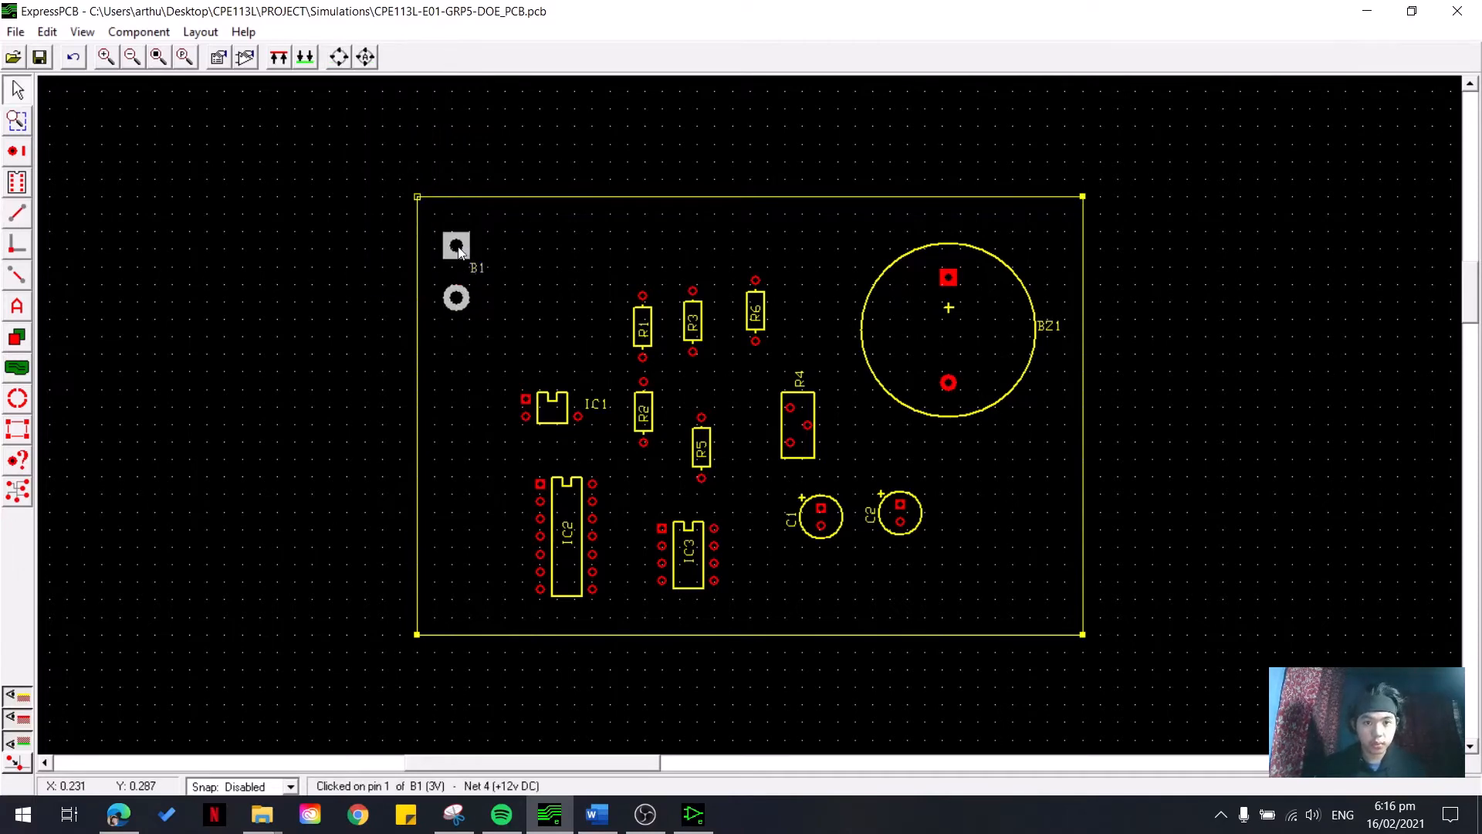
{"action": "left_click", "coordinate": [302, 205]}
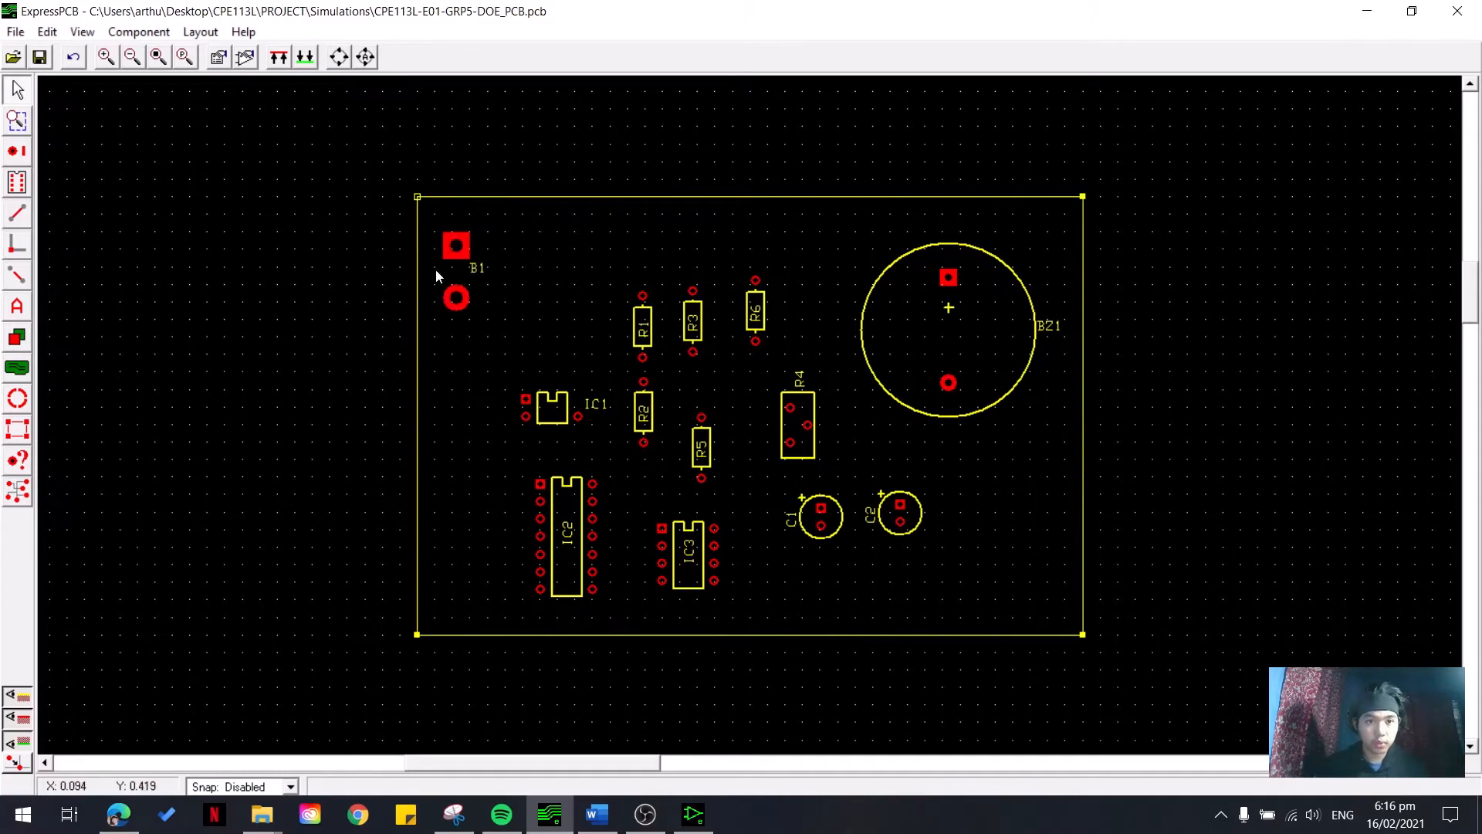
- Nudge buzzer BZ1 so pin 1 sits at about X 3.05, Y 0.44 inches, and place its label inside the circle
{"action": "left_click", "coordinate": [948, 278]}
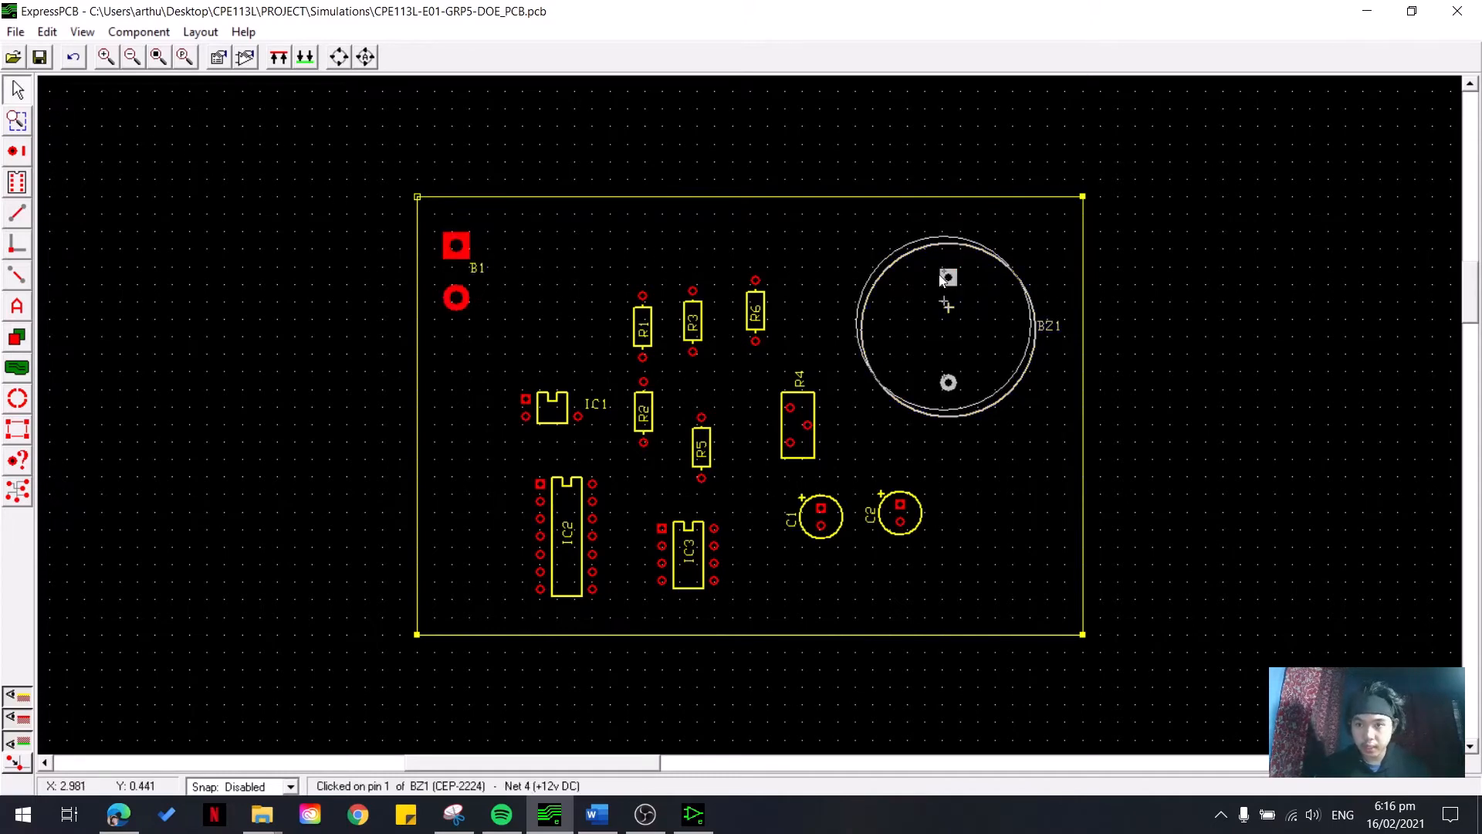
{"action": "left_click_drag", "start_coordinate": [948, 280], "coordinate": [952, 276]}
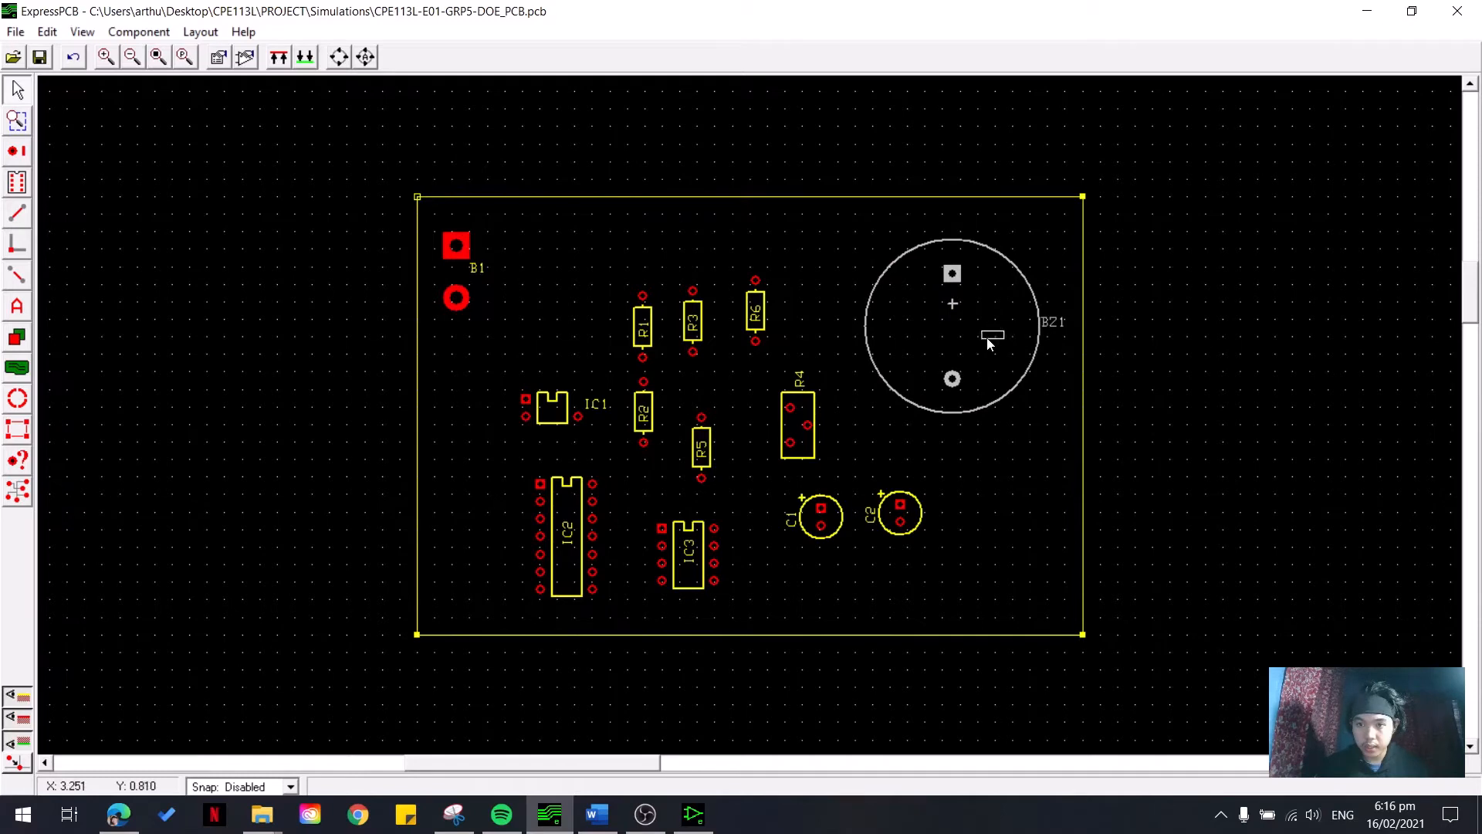
{"action": "left_click", "coordinate": [1009, 324]}
{"action": "left_click", "coordinate": [1051, 422]}
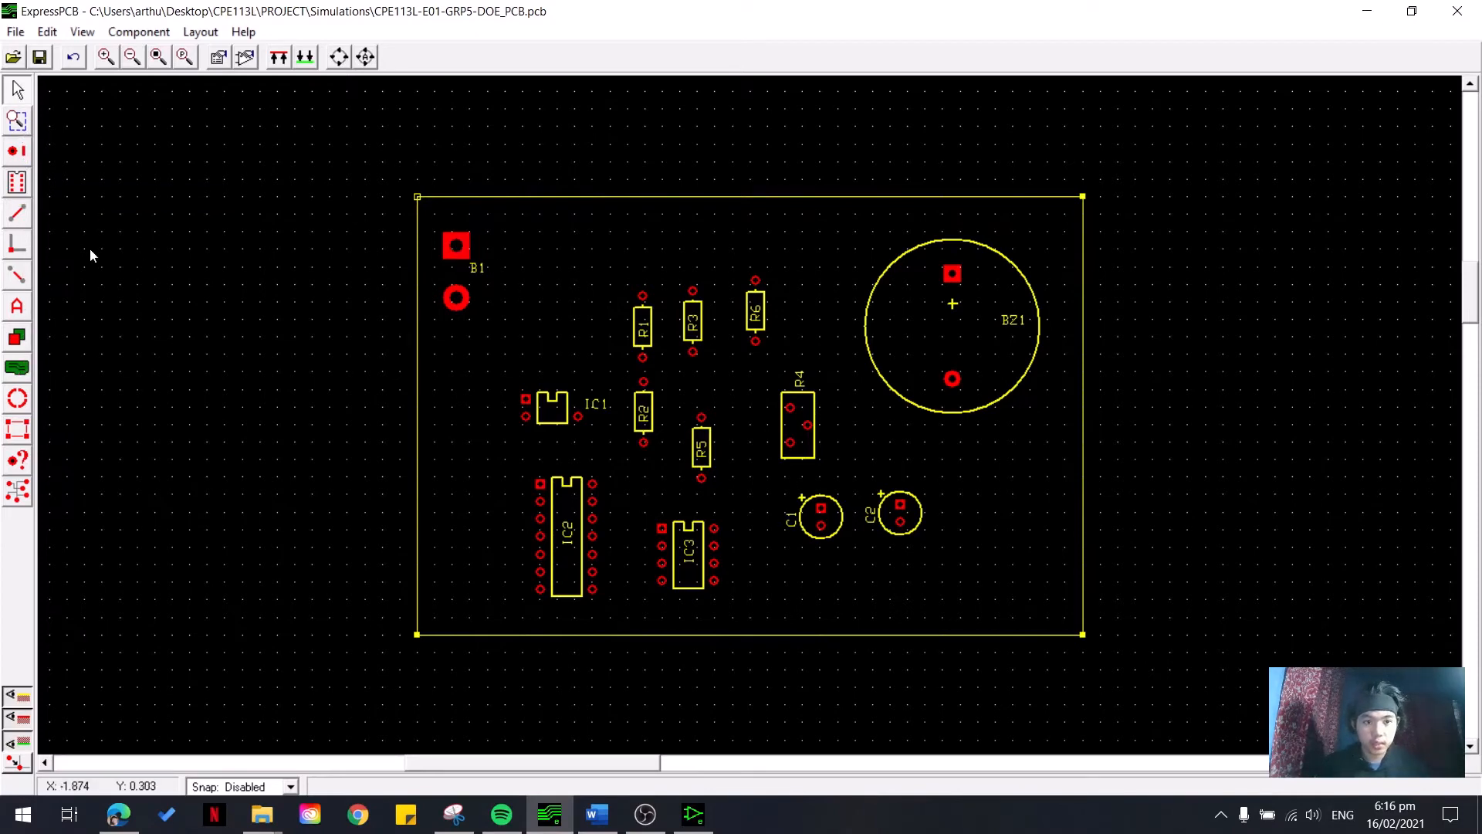
- Draw a 0.100-inch trace from B1's pin 1 horizontally to about X 3.06, Y 0.29 inches and down to BZ1's pin 1
{"action": "left_click", "coordinate": [17, 213]}
{"action": "left_click", "coordinate": [457, 246]}
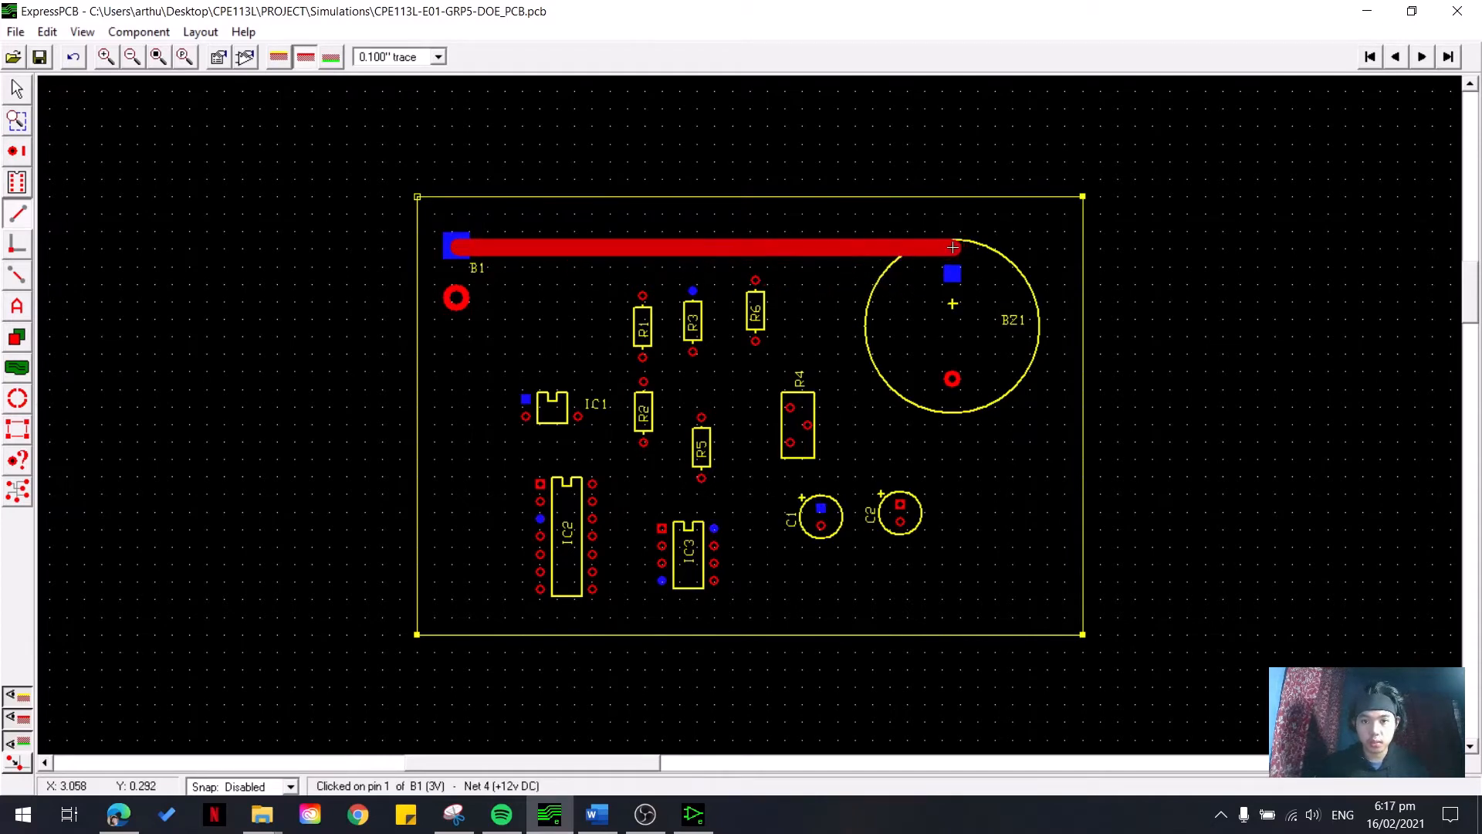
{"action": "left_click", "coordinate": [954, 248]}
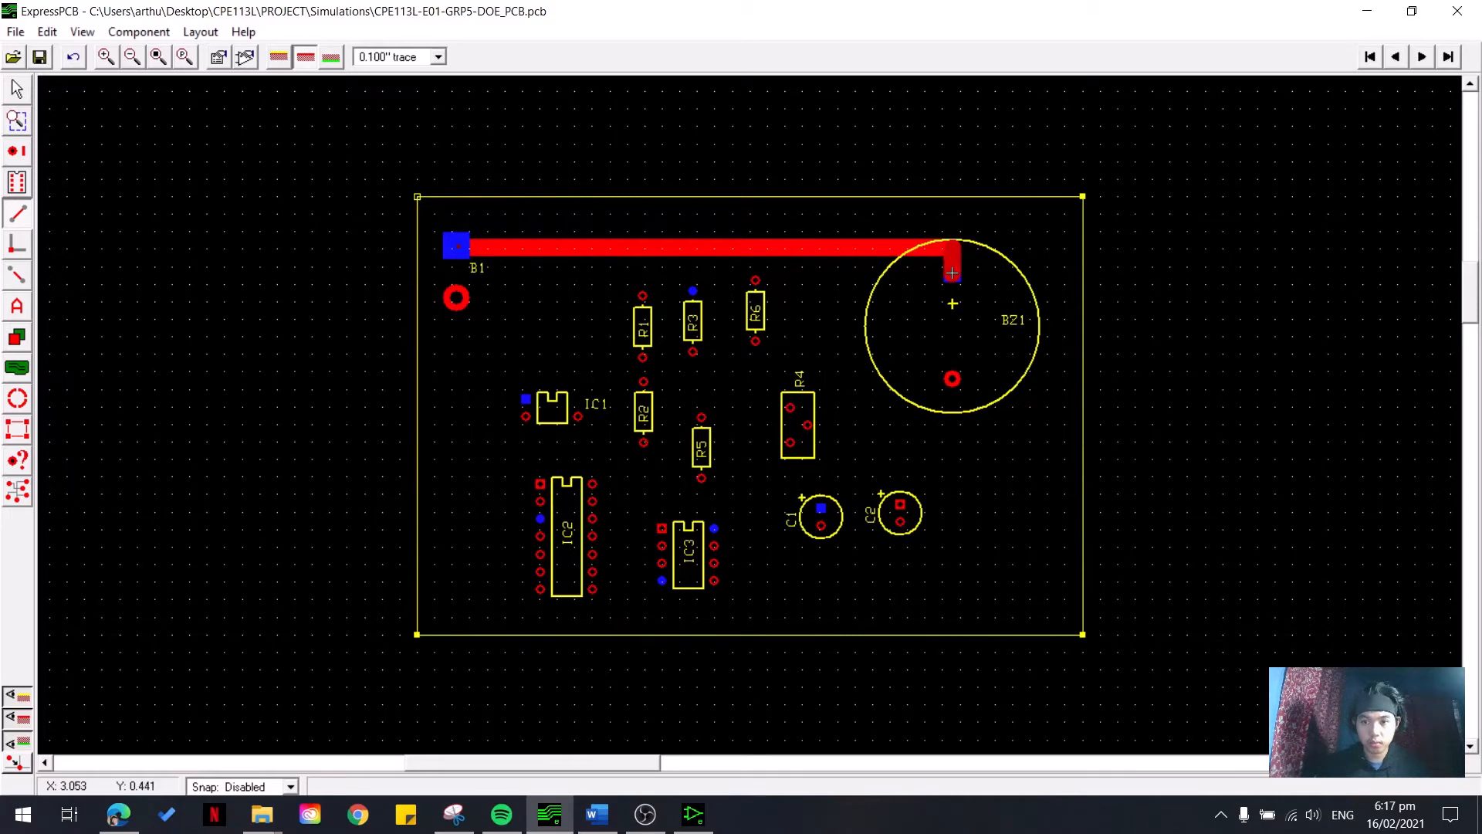
{"action": "left_click", "coordinate": [953, 274]}
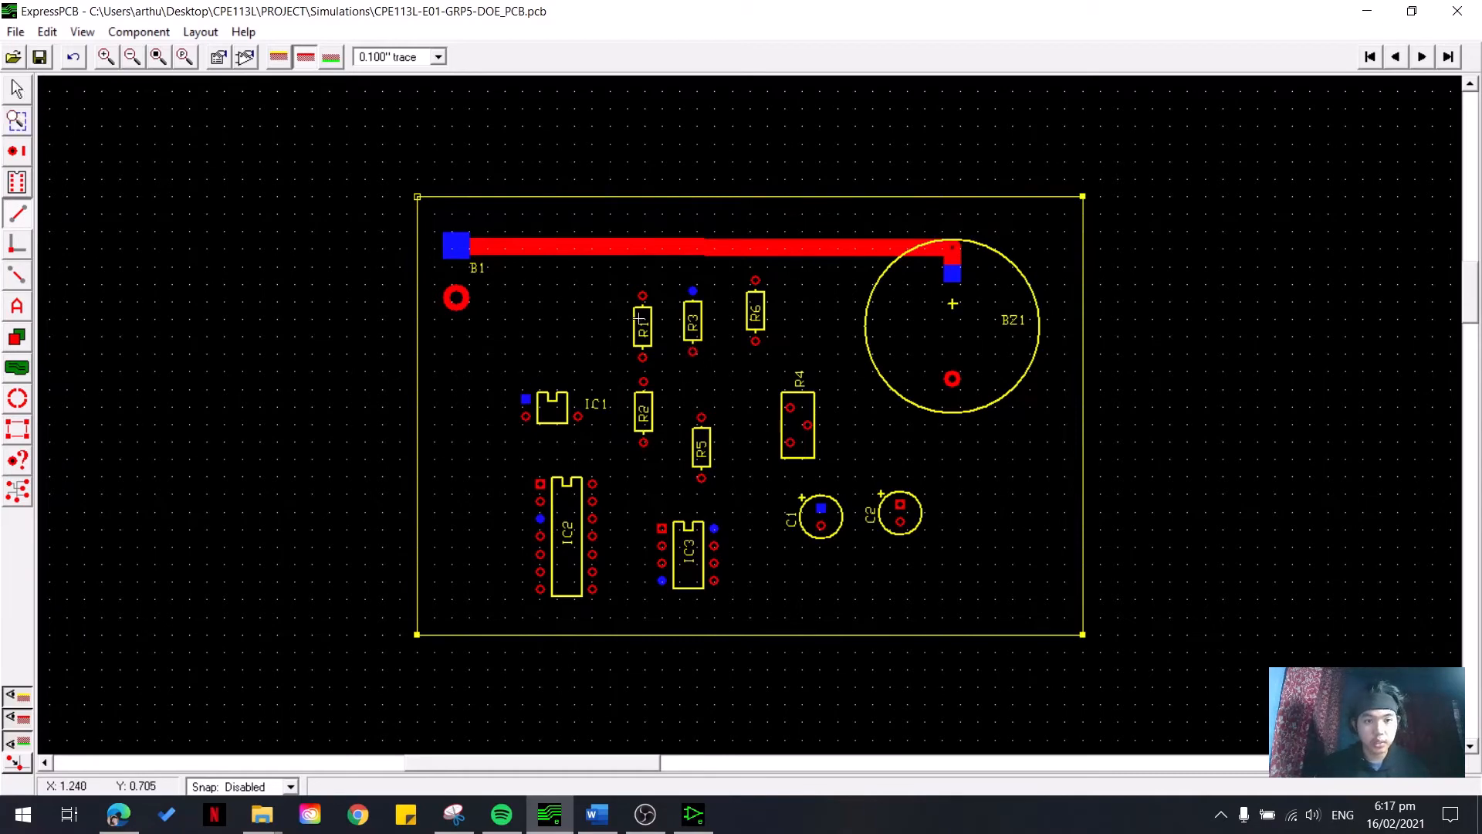
- Connect R3's pin 1 and IC1's pin 1 to the horizontal B1–BZ1 trace with 0.100-inch branch traces
{"action": "left_click", "coordinate": [693, 291]}
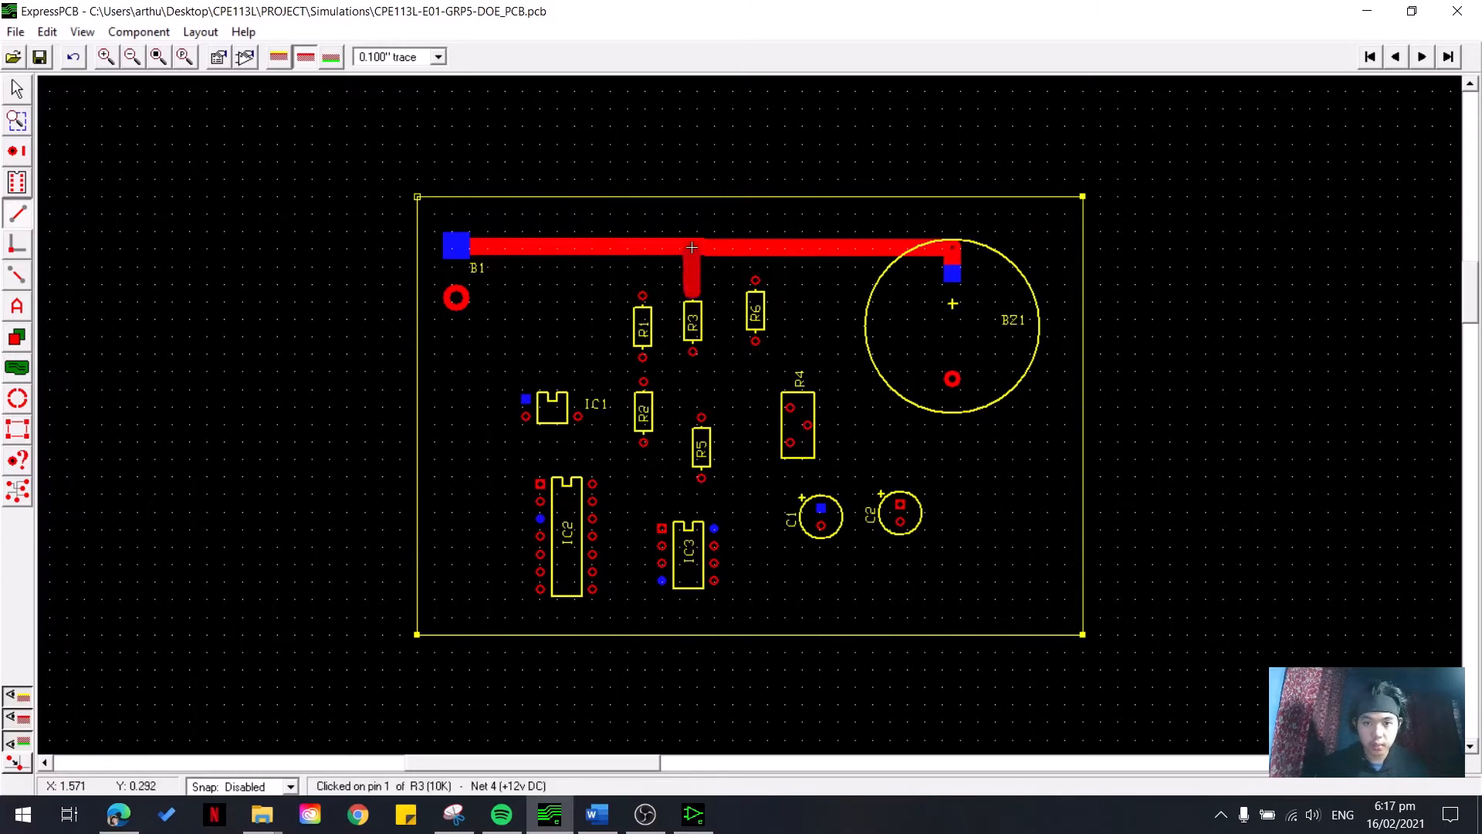
{"action": "double_click", "coordinate": [692, 247]}
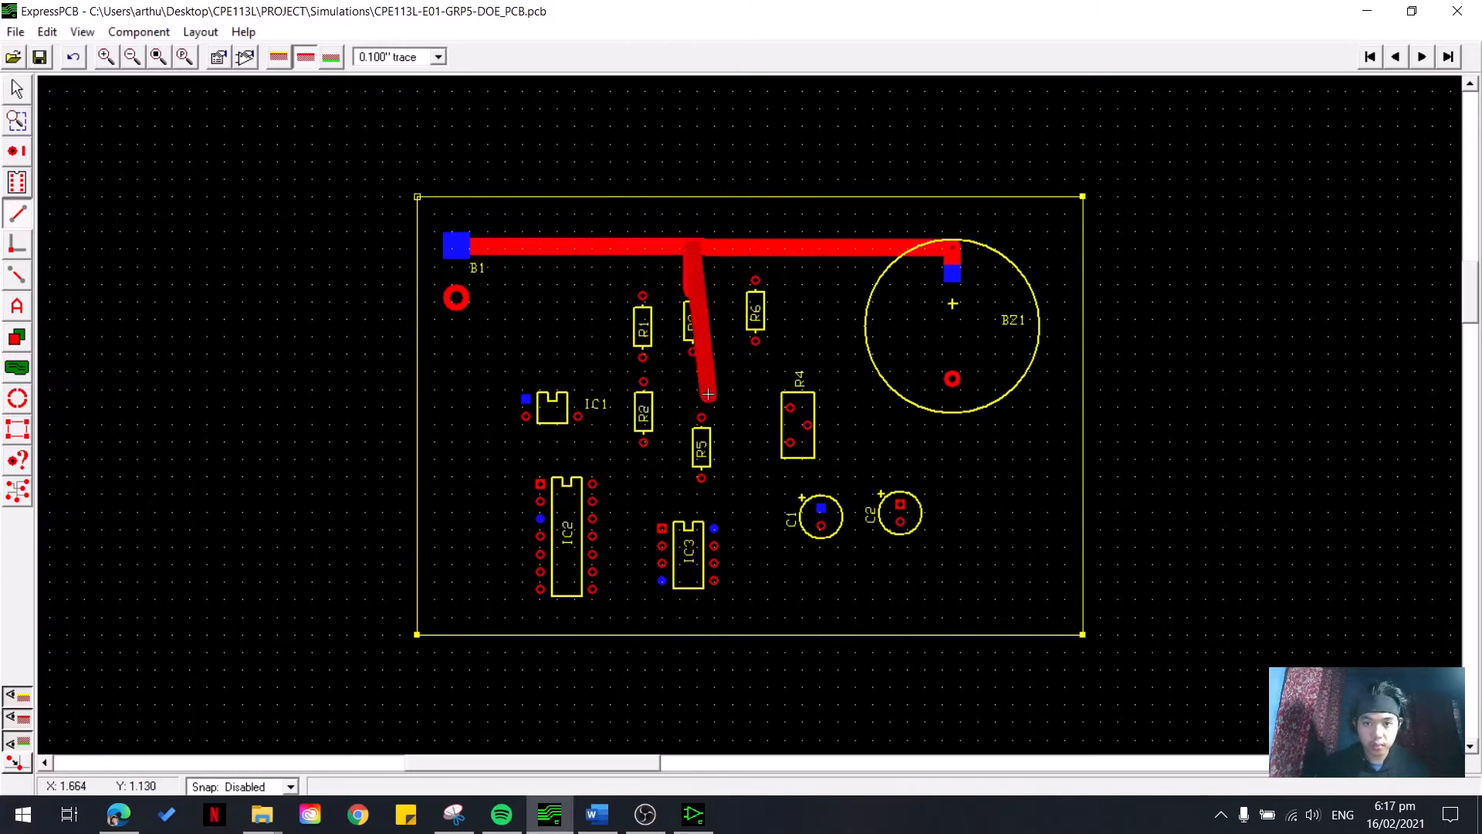
{"action": "left_click", "coordinate": [526, 401]}
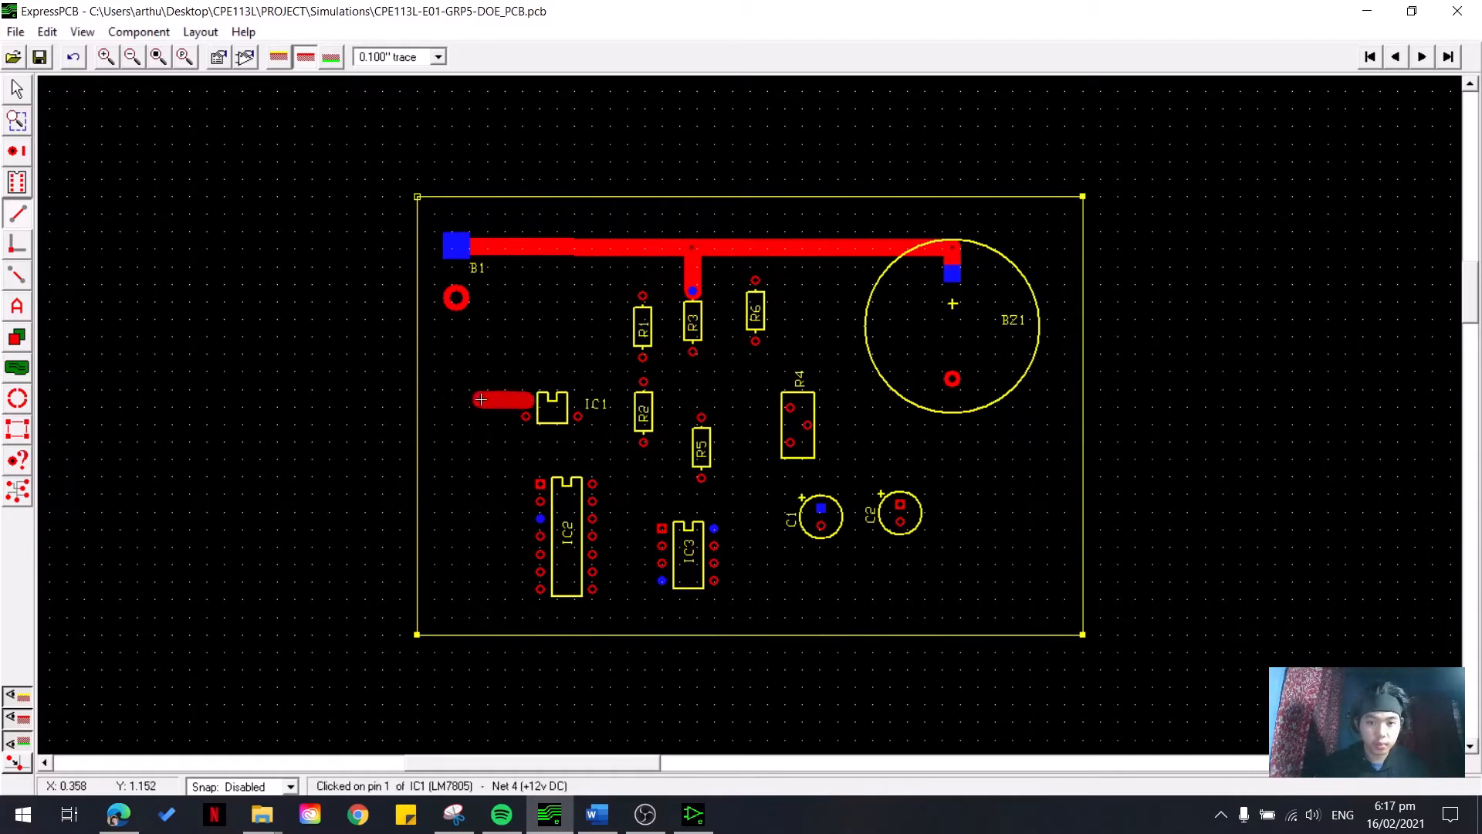
{"action": "left_click", "coordinate": [494, 400]}
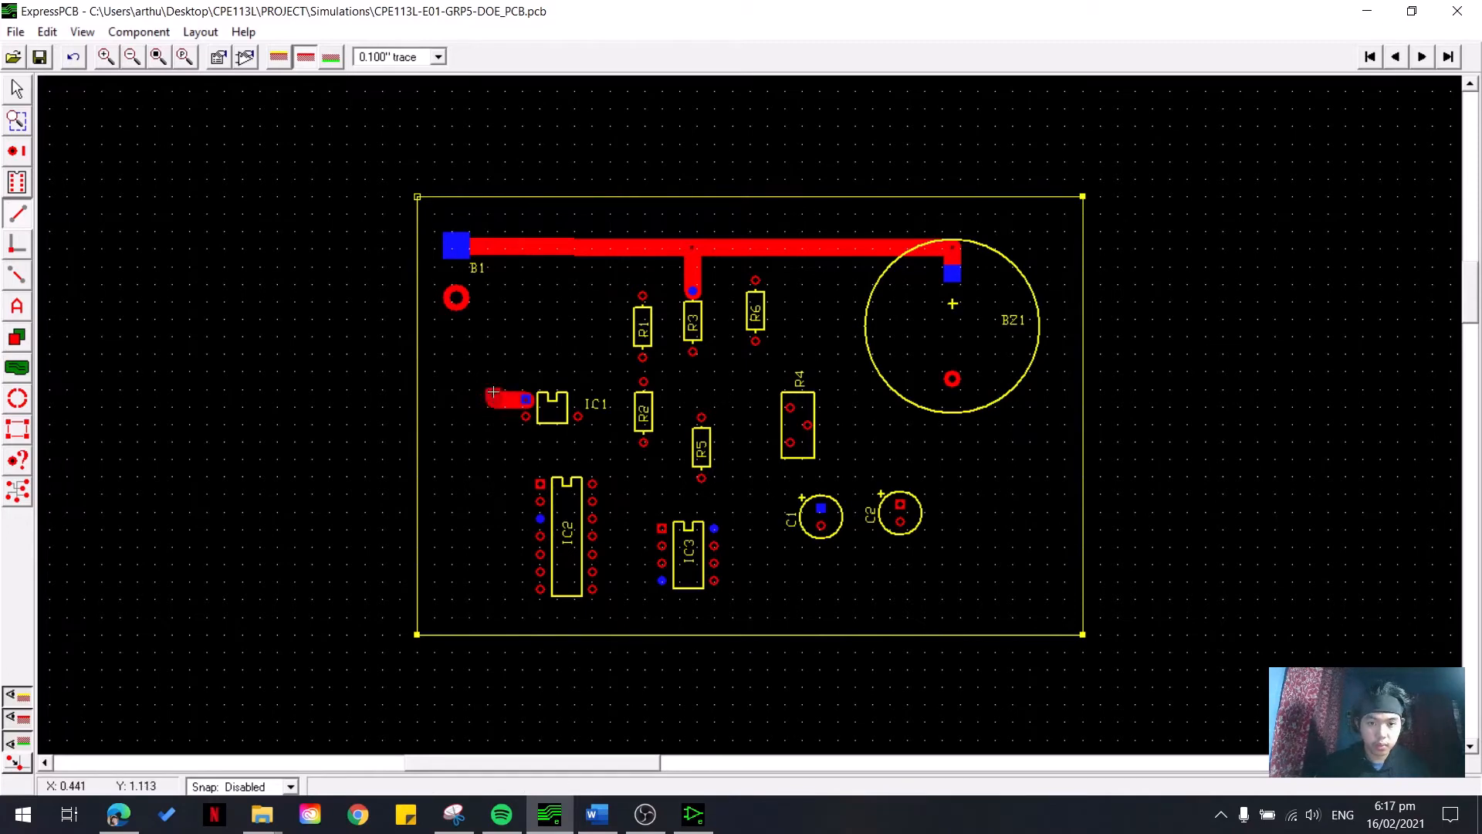
{"action": "double_click", "coordinate": [497, 246]}
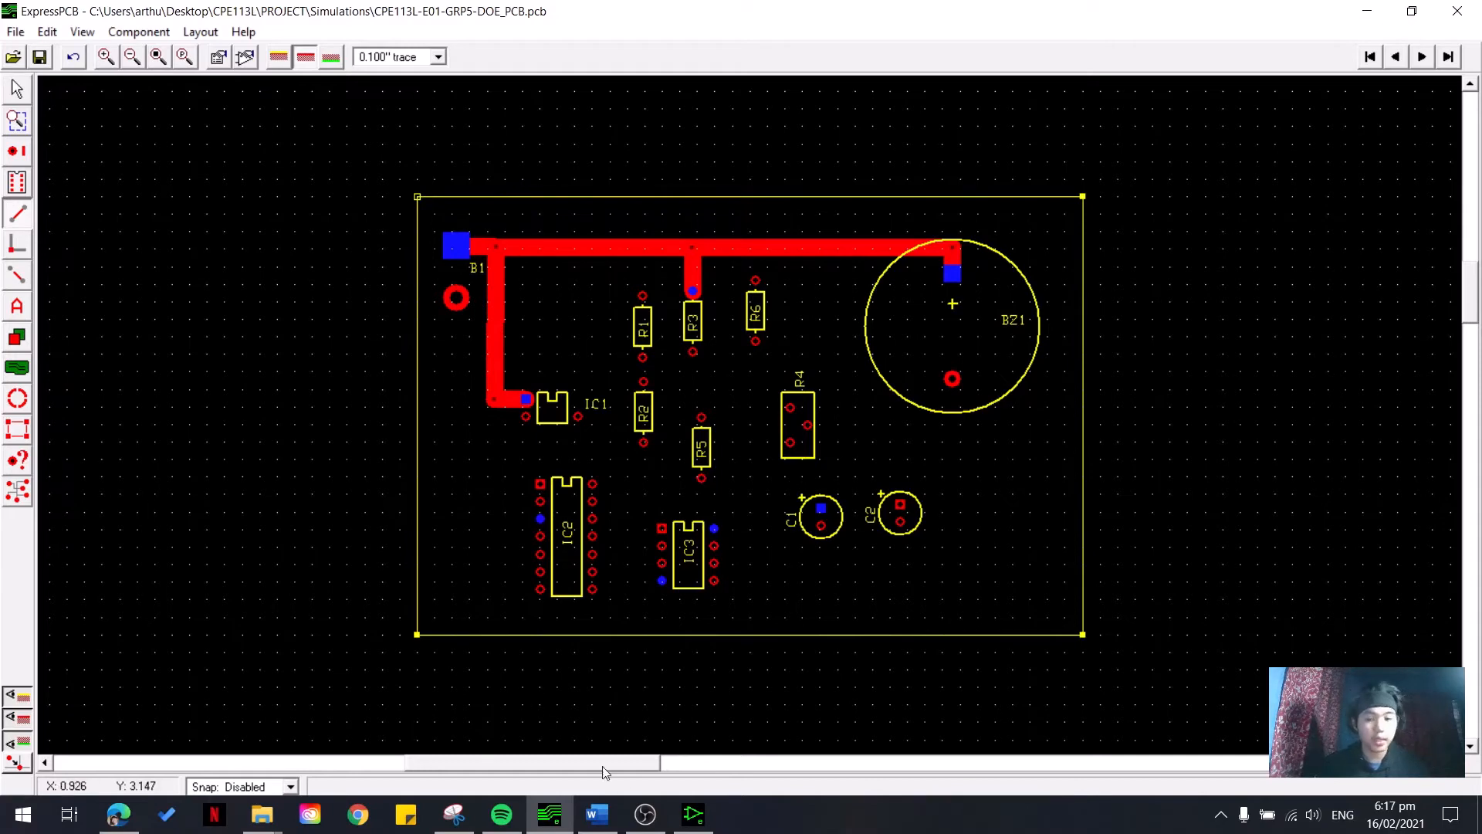
- After reviewing the schematic in ExpressSCH, move C1 below IC1, pin 1 at about X 0.62, Y 1.91 inches, and IC2 over to C2
{"action": "left_click", "coordinate": [703, 814]}
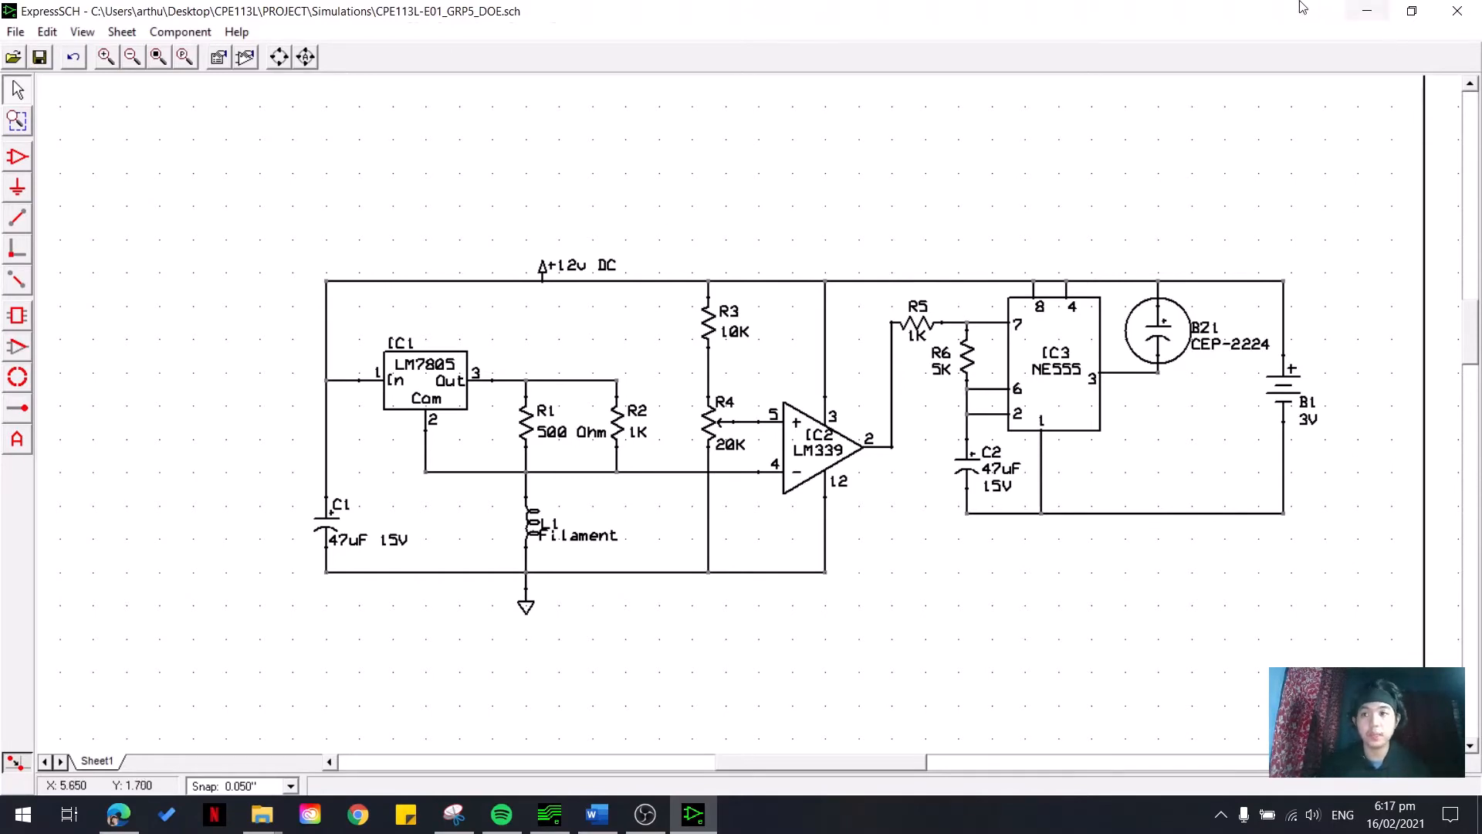
{"action": "left_click", "coordinate": [1367, 11]}
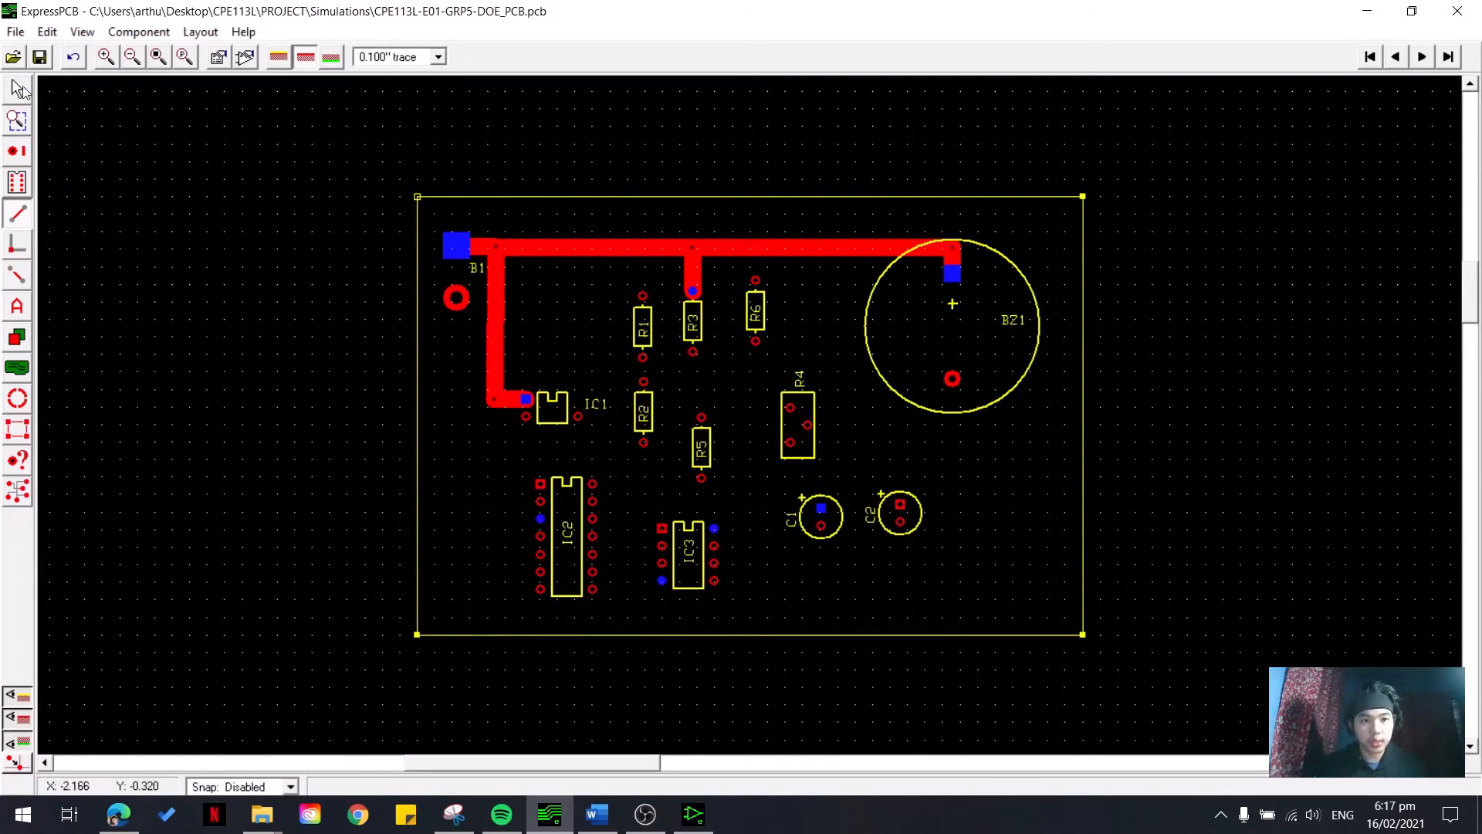
{"action": "left_click", "coordinate": [18, 90]}
{"action": "left_click_drag", "start_coordinate": [820, 508], "coordinate": [474, 530]}
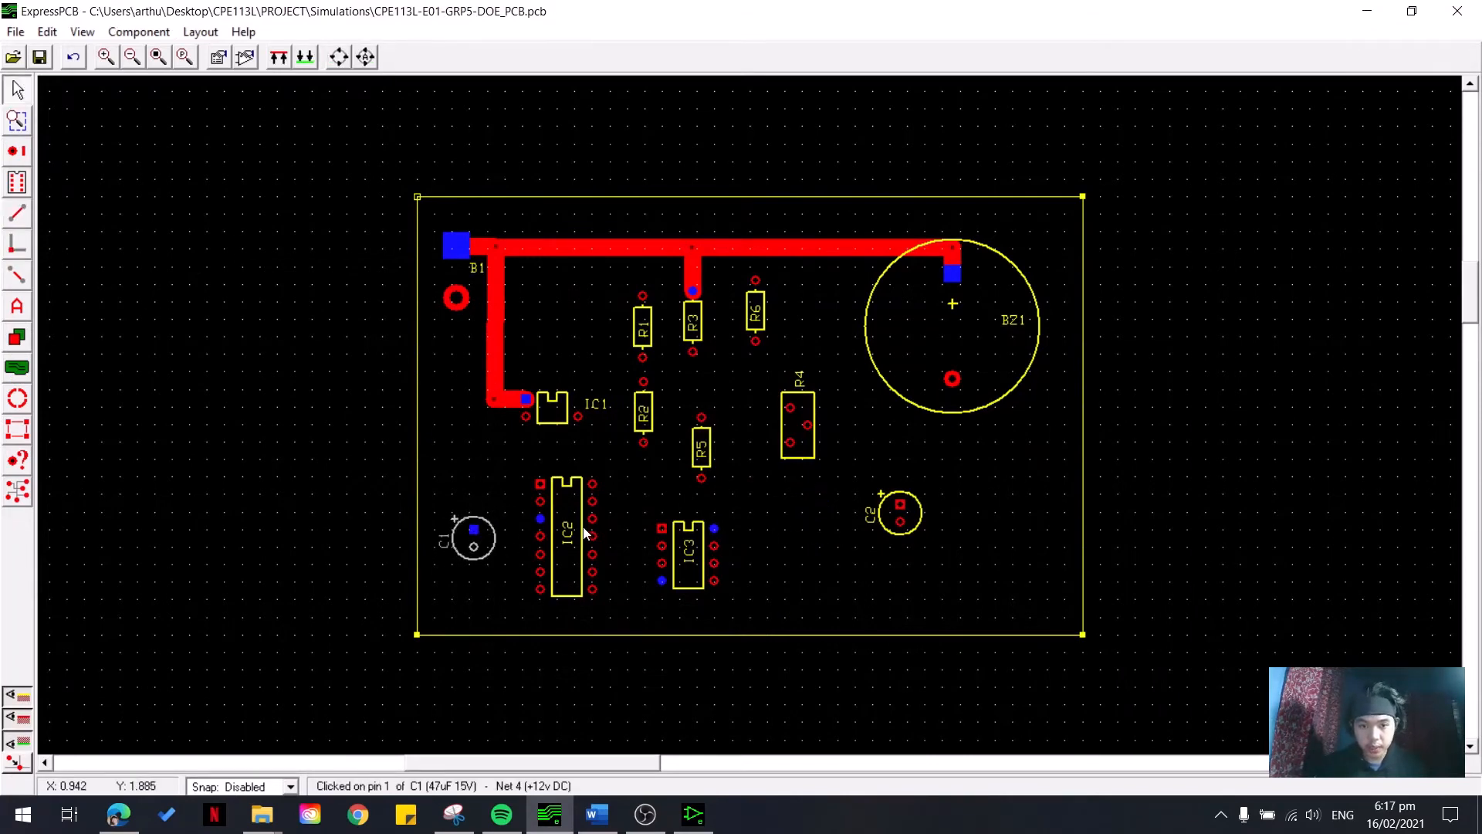
{"action": "left_click_drag", "start_coordinate": [584, 532], "coordinate": [885, 512]}
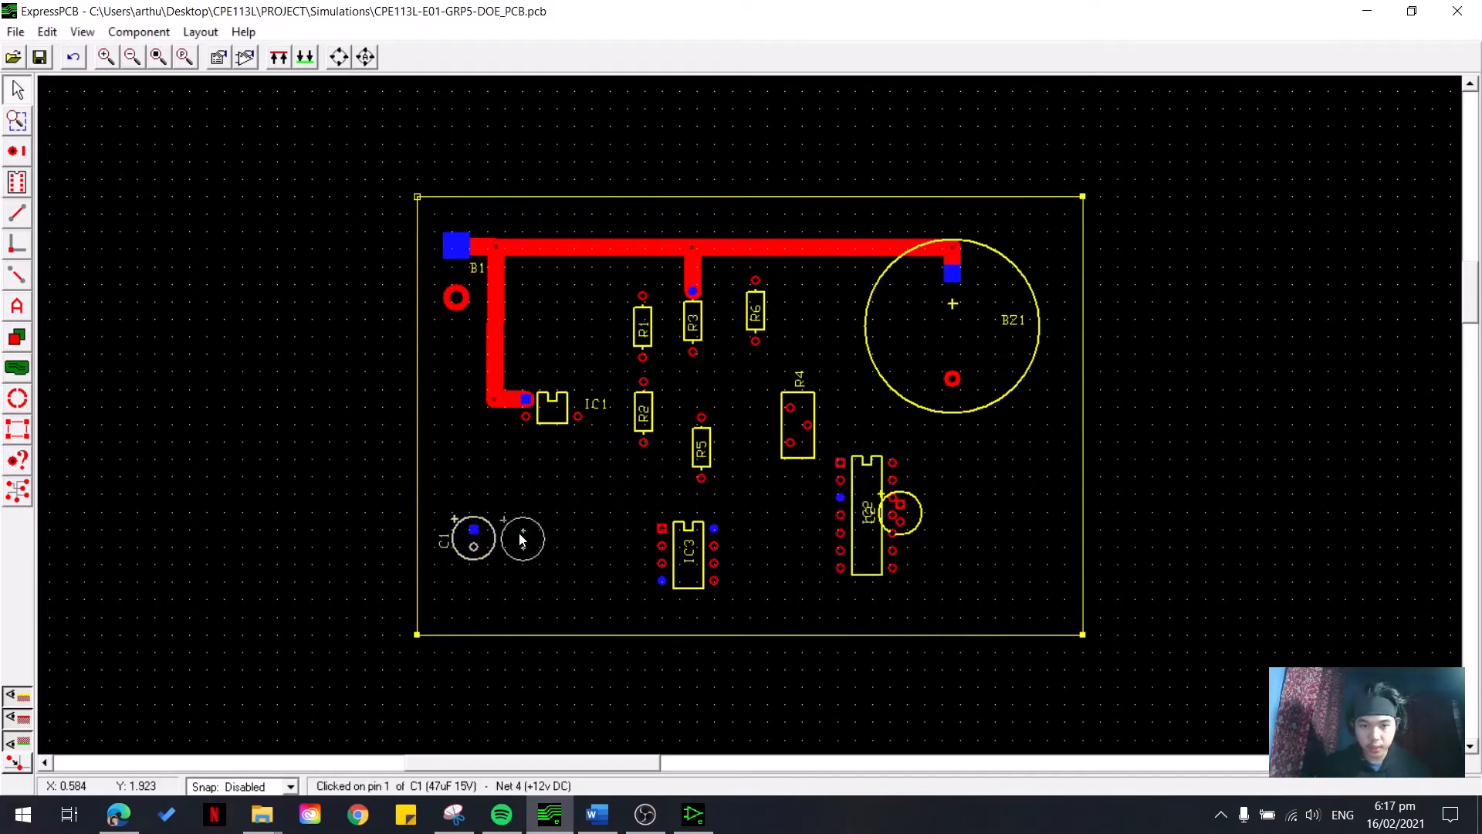
{"action": "left_click_drag", "start_coordinate": [521, 541], "coordinate": [524, 540]}
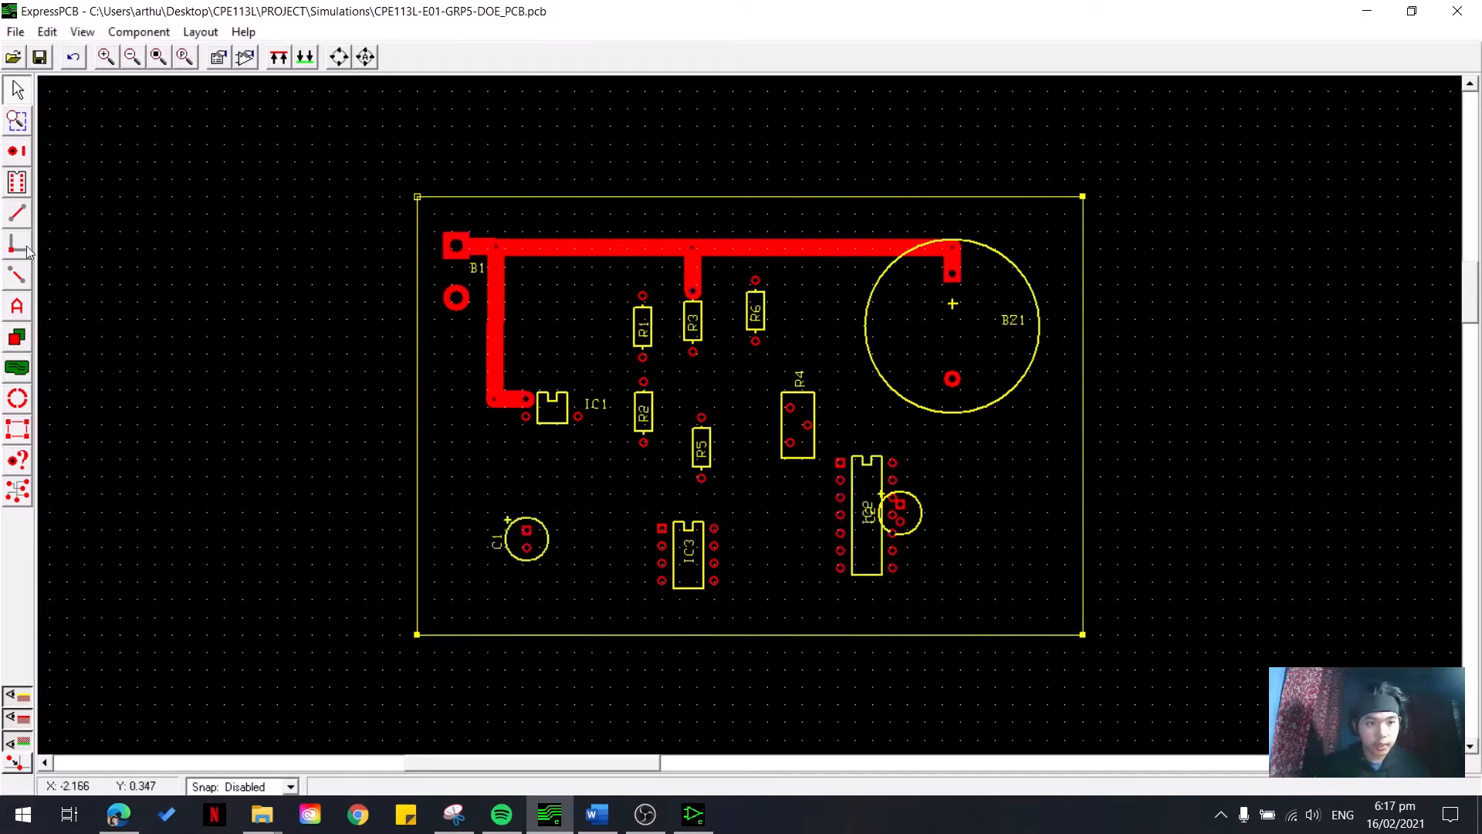
- Connect C1's pin 1 with a 0.100-inch trace to the corner of the vertical trace beside IC1
{"action": "left_click", "coordinate": [17, 213]}
{"action": "left_click", "coordinate": [527, 529]}
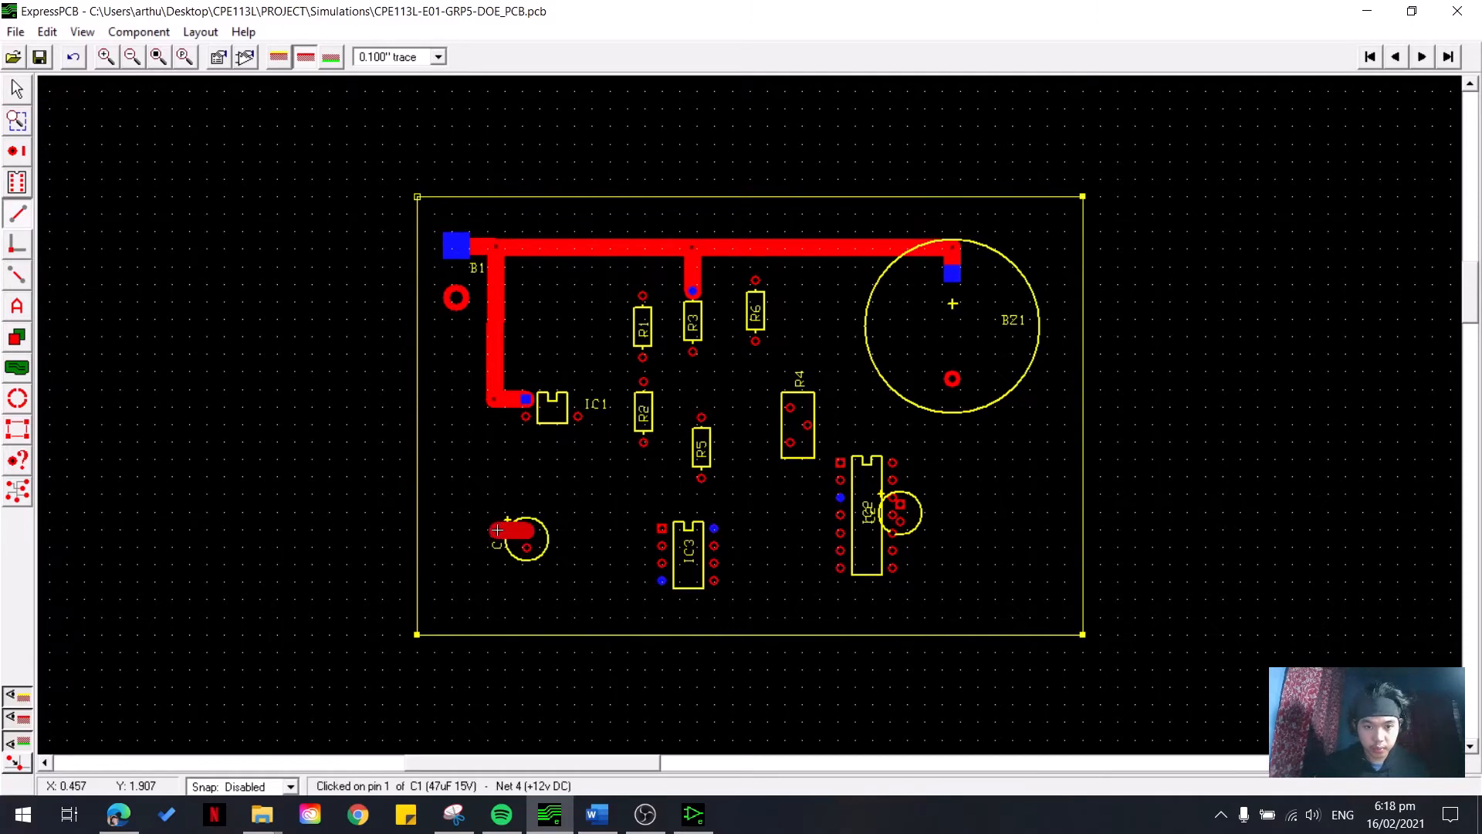
{"action": "left_click", "coordinate": [496, 530]}
{"action": "left_click", "coordinate": [496, 398]}
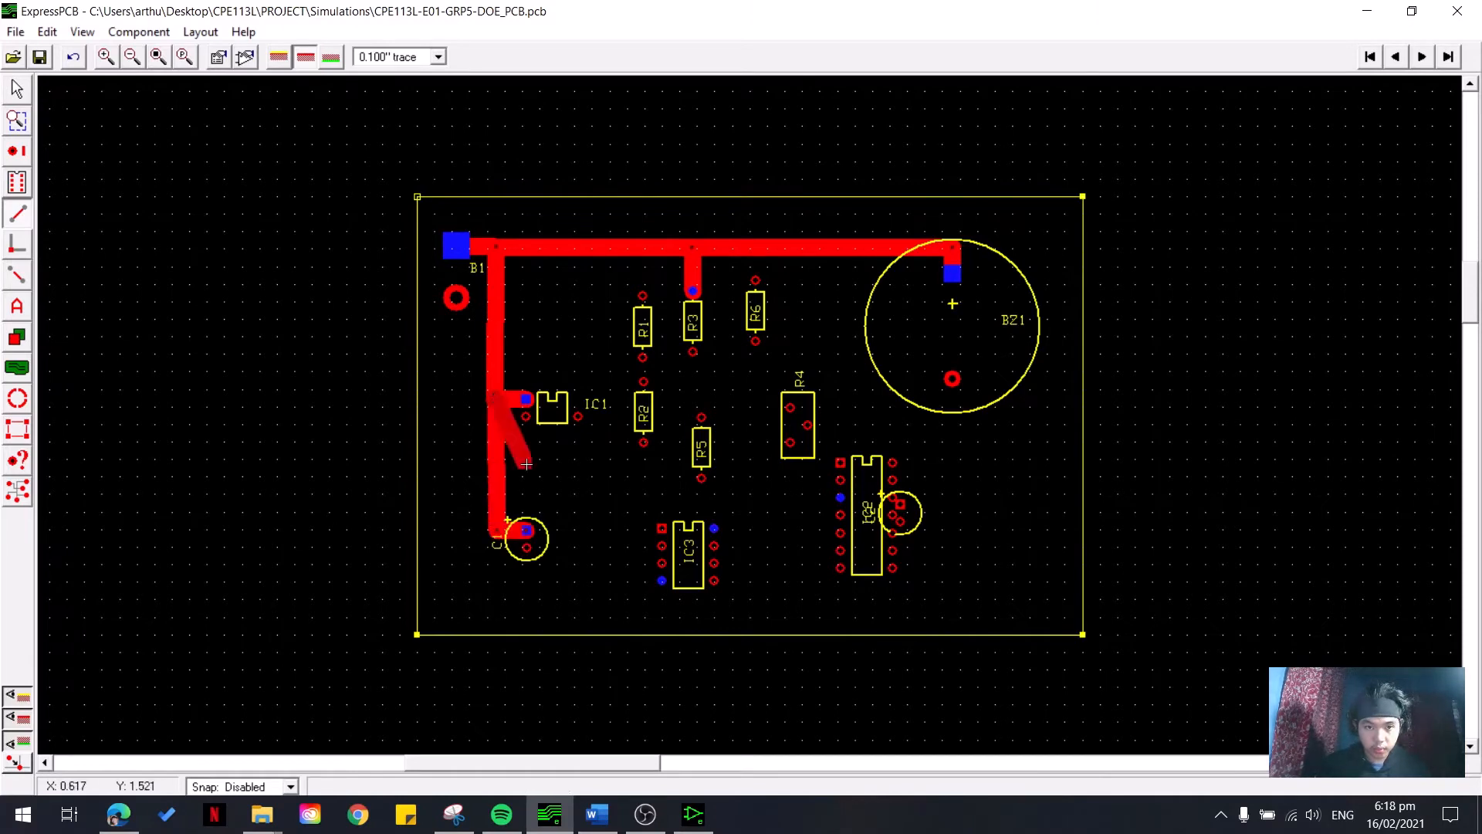
{"action": "right_click", "coordinate": [527, 464]}
- Shift the corner of C1's trace slightly toward the board's left edge to line up its vertical segment, and clear the net highlight
{"action": "left_click", "coordinate": [12, 88]}
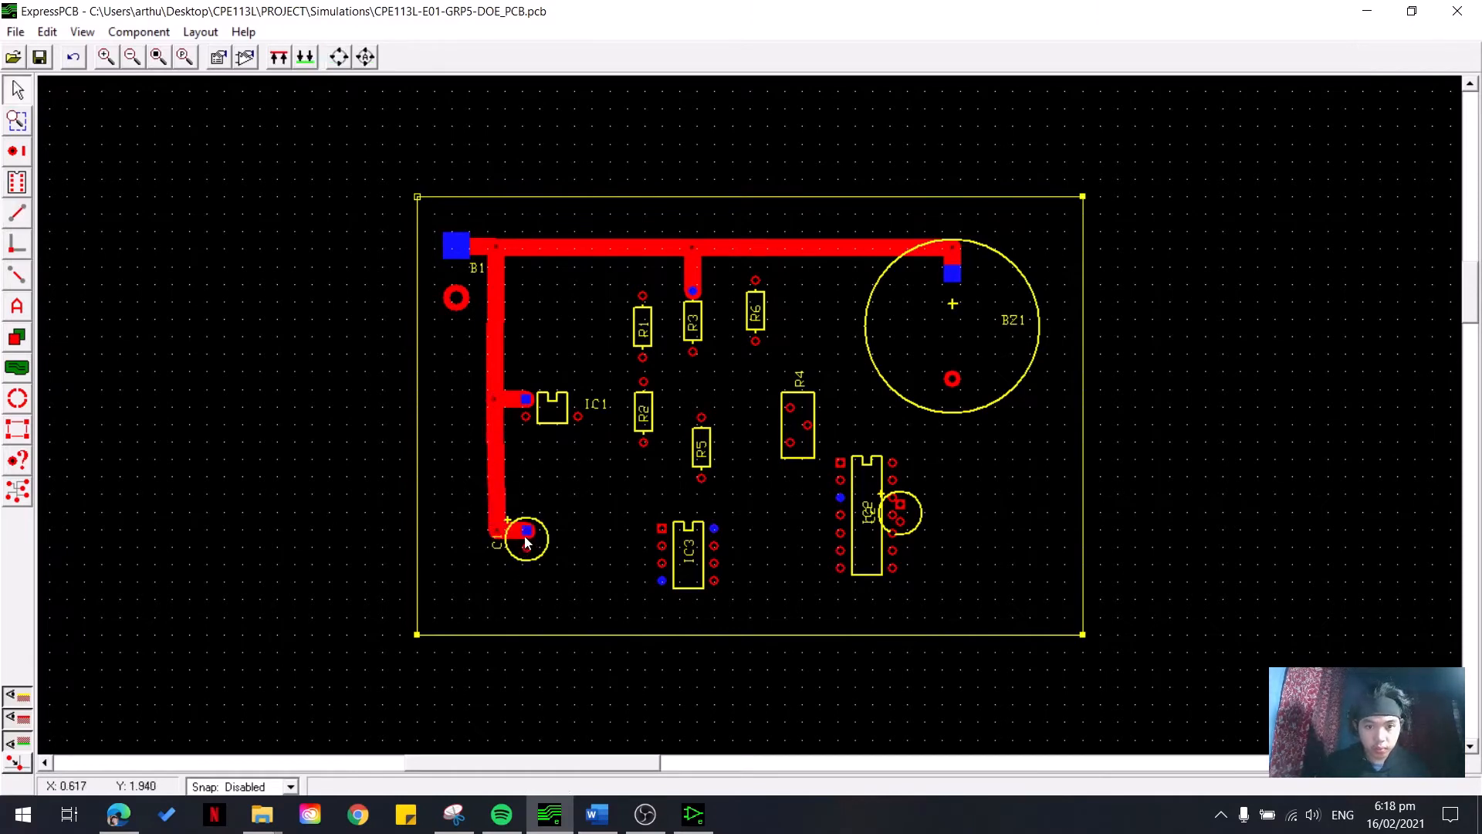
{"action": "left_click", "coordinate": [504, 530]}
{"action": "left_click", "coordinate": [492, 507]}
{"action": "left_click", "coordinate": [524, 534]}
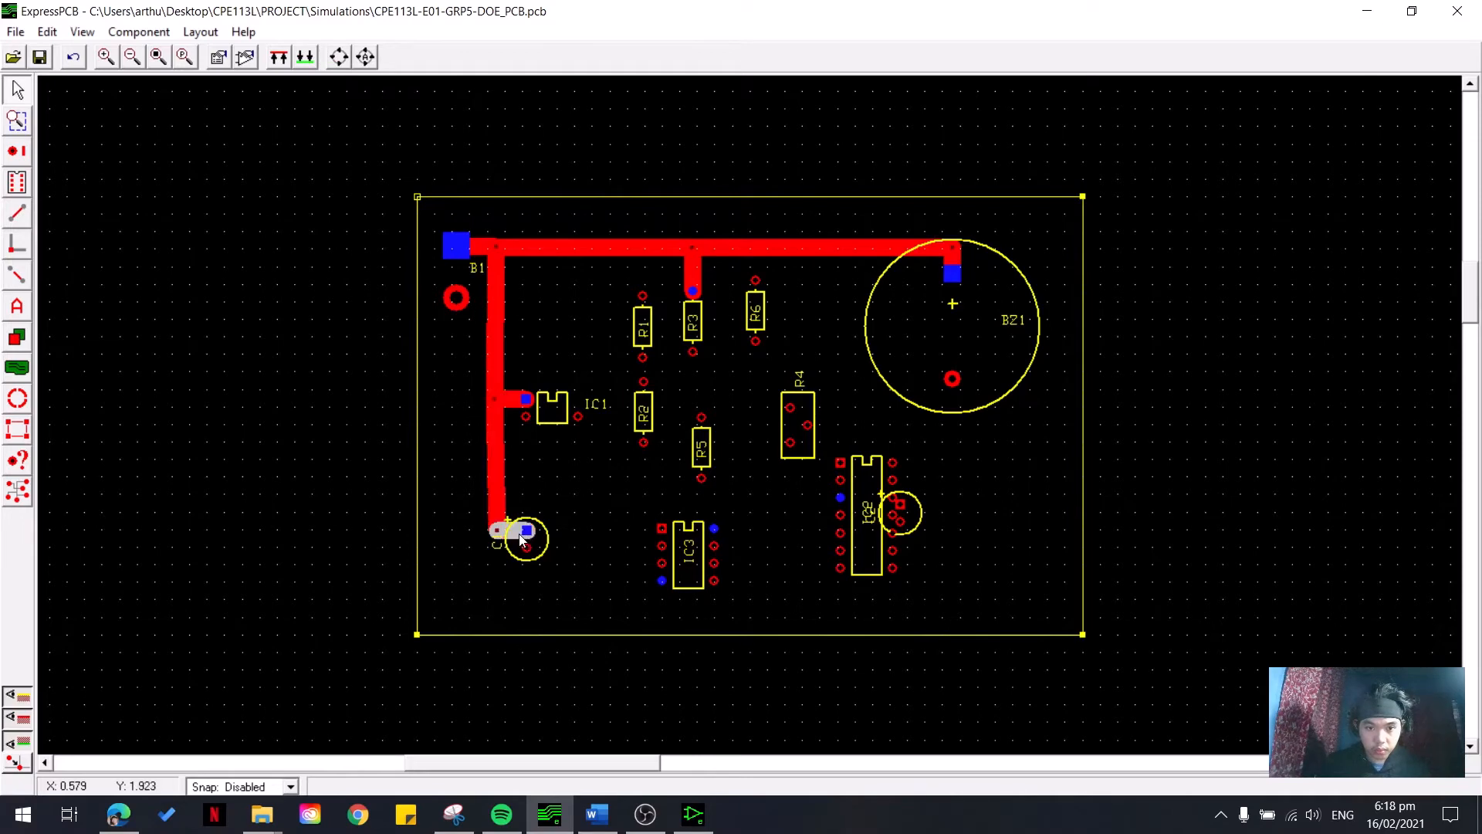
{"action": "left_click", "coordinate": [498, 525]}
{"action": "left_click", "coordinate": [498, 539]}
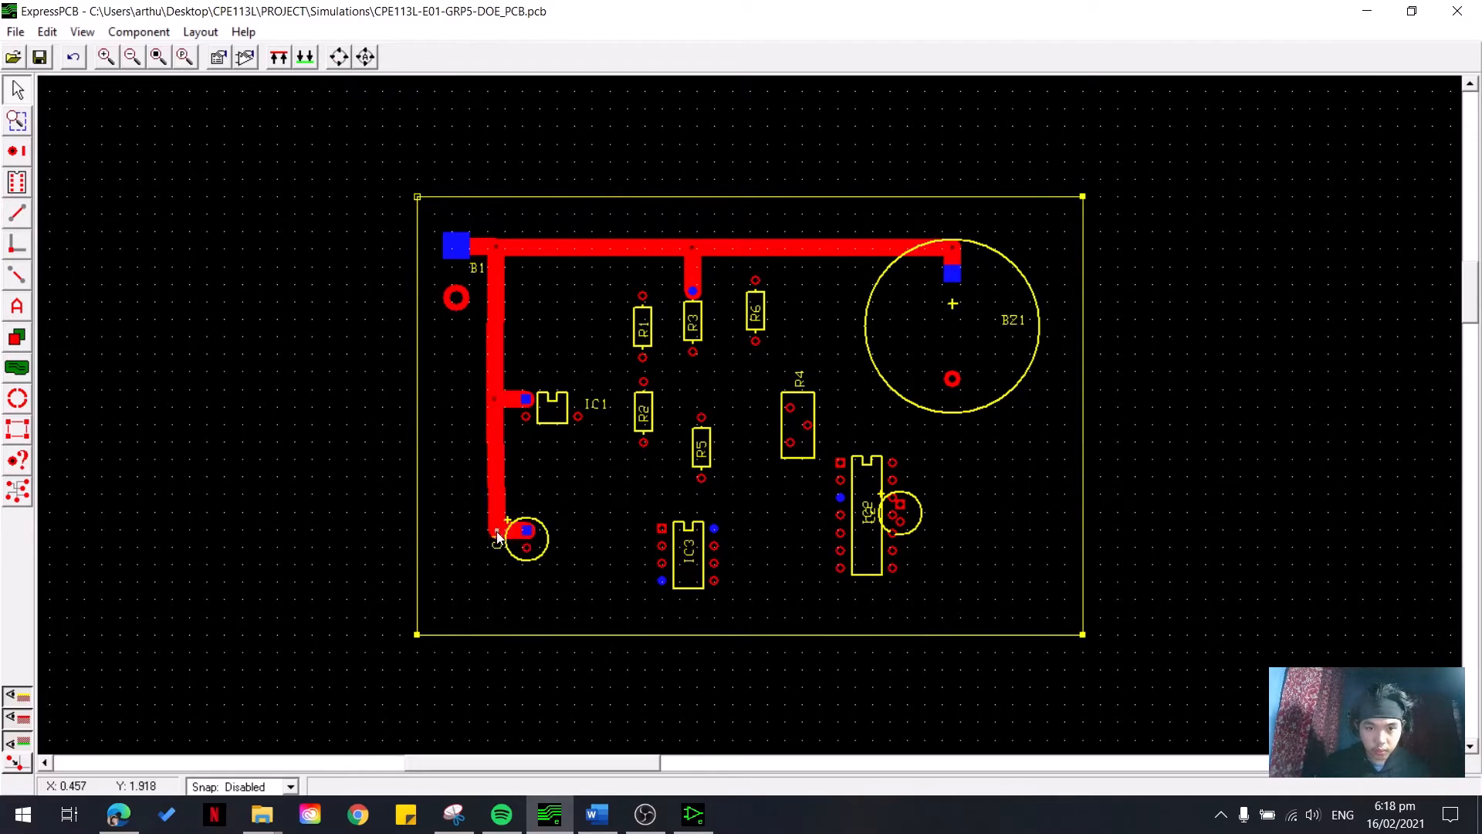
{"action": "left_click", "coordinate": [494, 534]}
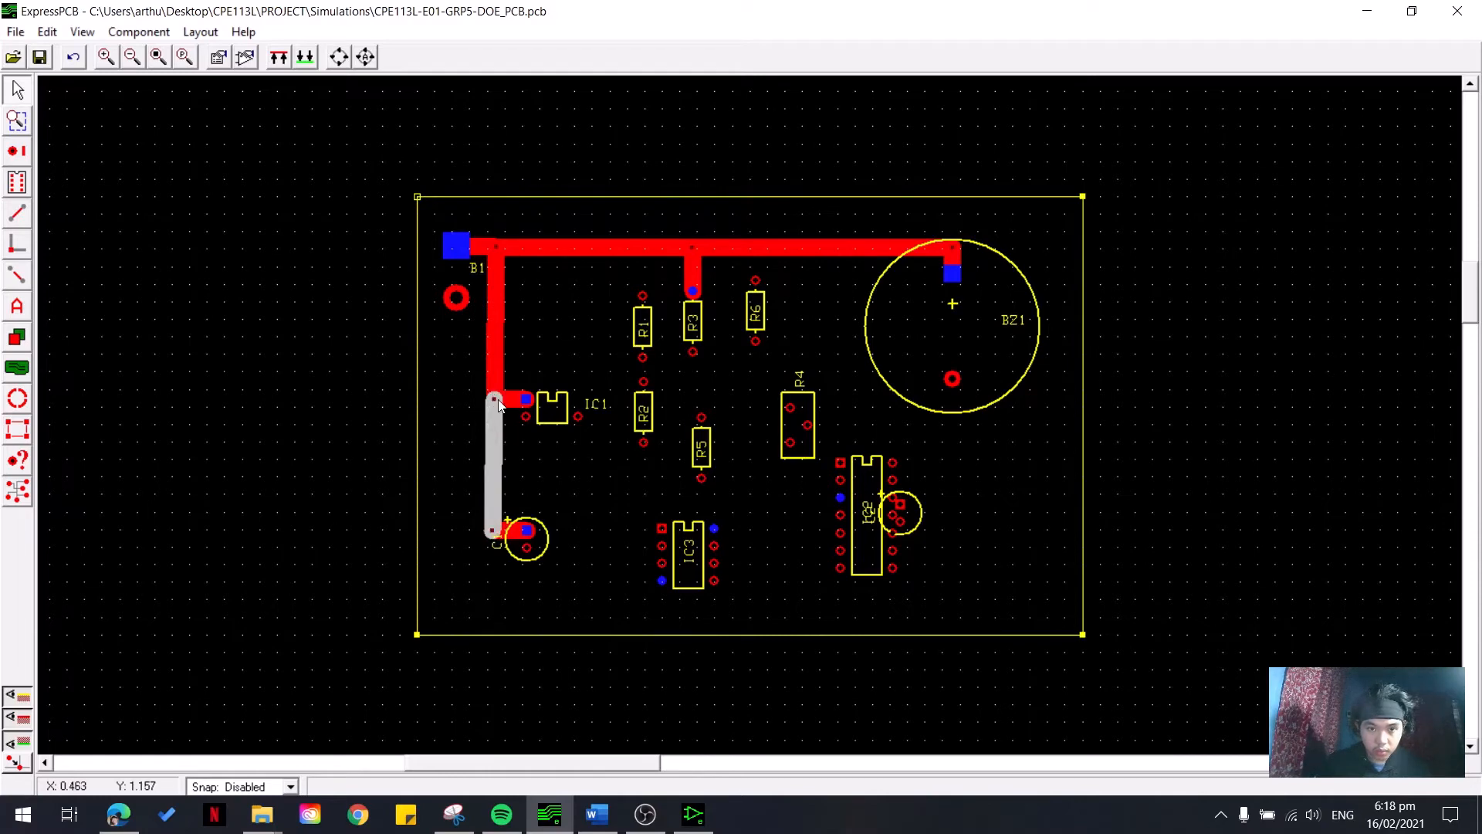
{"action": "left_click", "coordinate": [578, 494]}
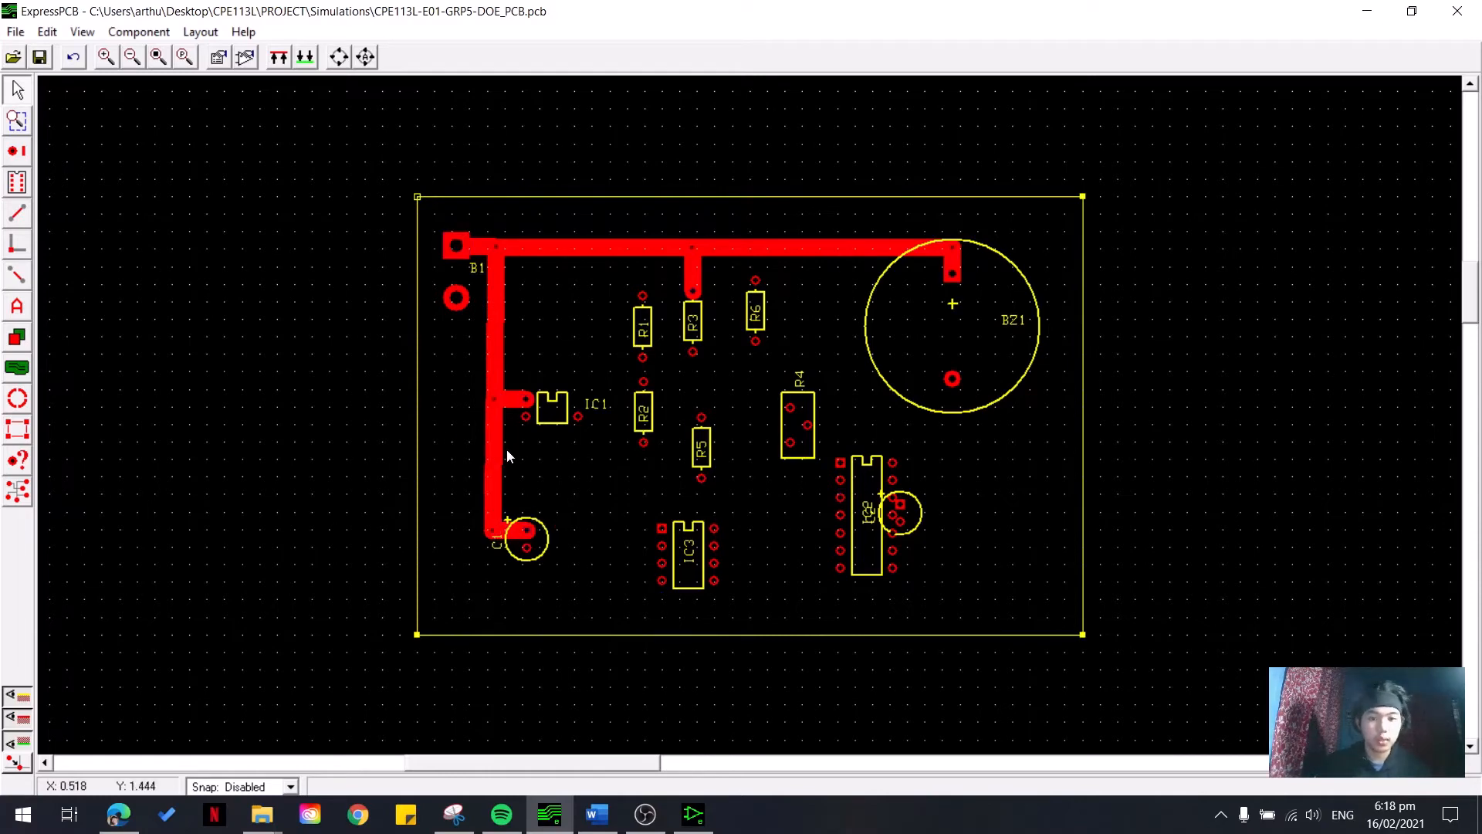
{"action": "left_click", "coordinate": [496, 463]}
{"action": "left_click", "coordinate": [516, 531]}
{"action": "left_click", "coordinate": [571, 481]}
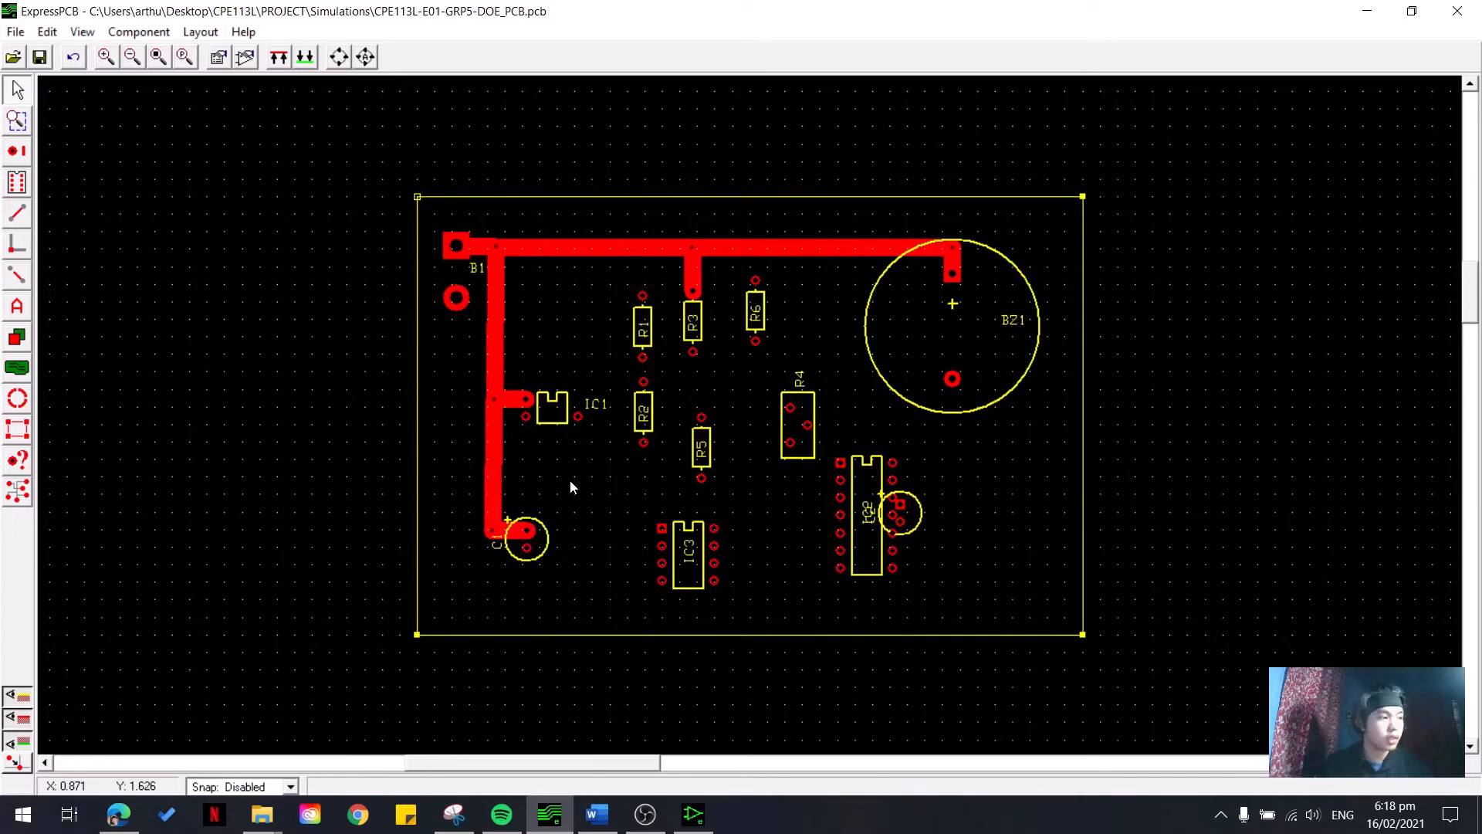
- Move IC3's label to the right of C2, and shift resistor R2 down to beside R5
{"action": "left_click", "coordinate": [688, 552]}
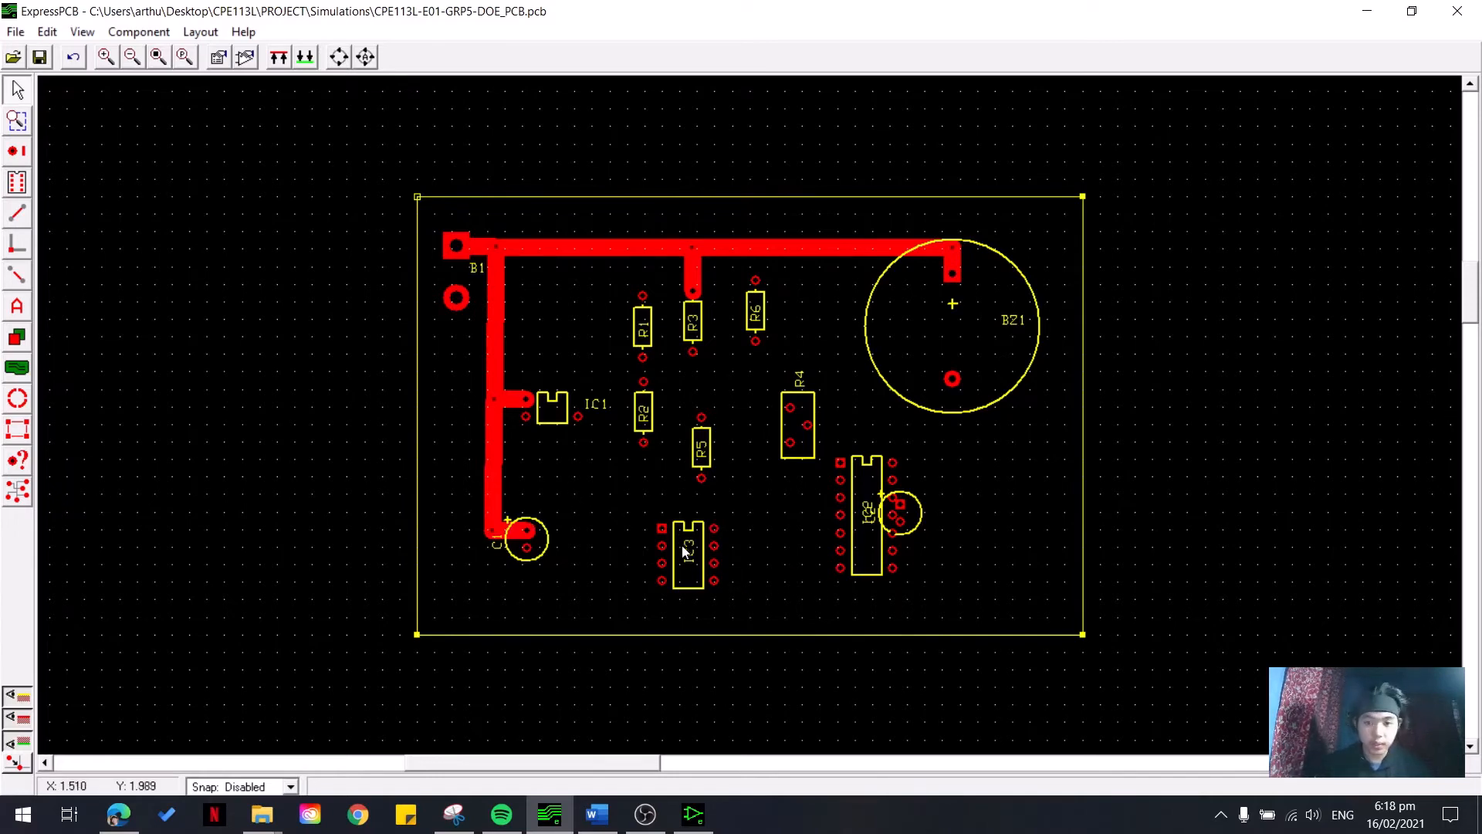
{"action": "left_click_drag", "start_coordinate": [805, 557], "coordinate": [974, 503]}
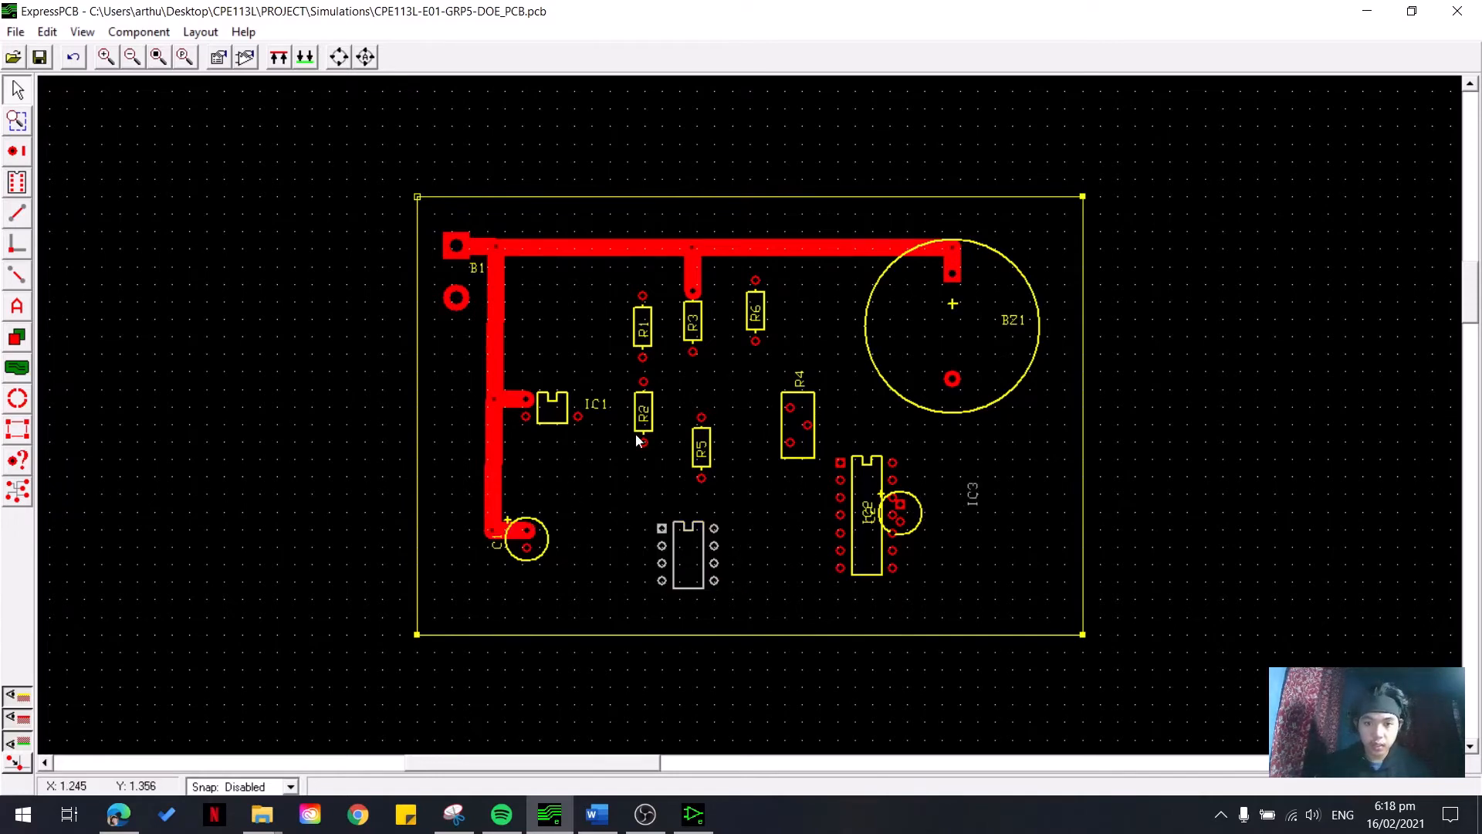
{"action": "left_click_drag", "start_coordinate": [643, 434], "coordinate": [630, 474]}
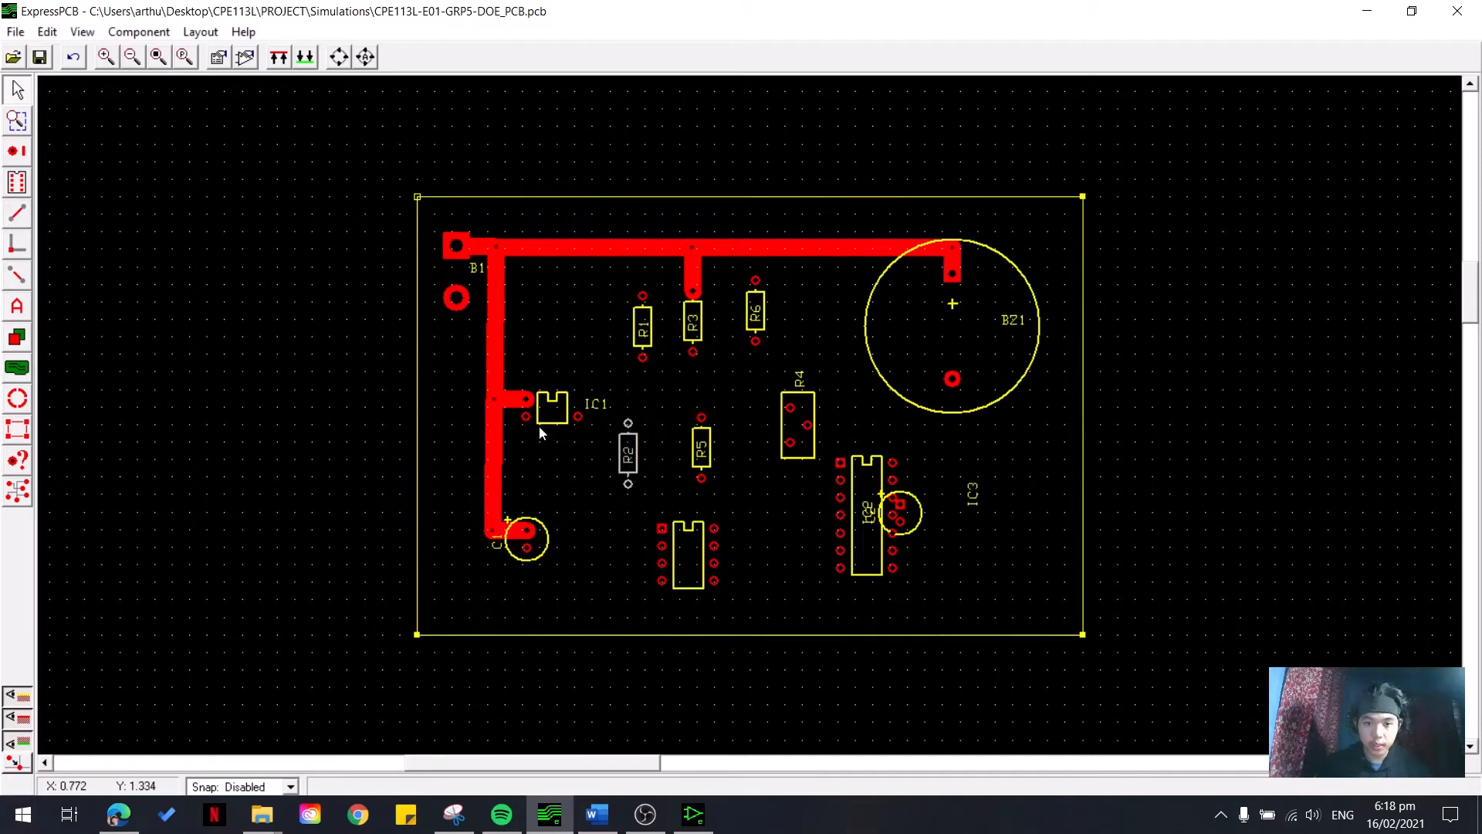
- Check the net of IC1's pin 3, and move resistor R1 down into the gap between R2 and R5
{"action": "left_click", "coordinate": [20, 489]}
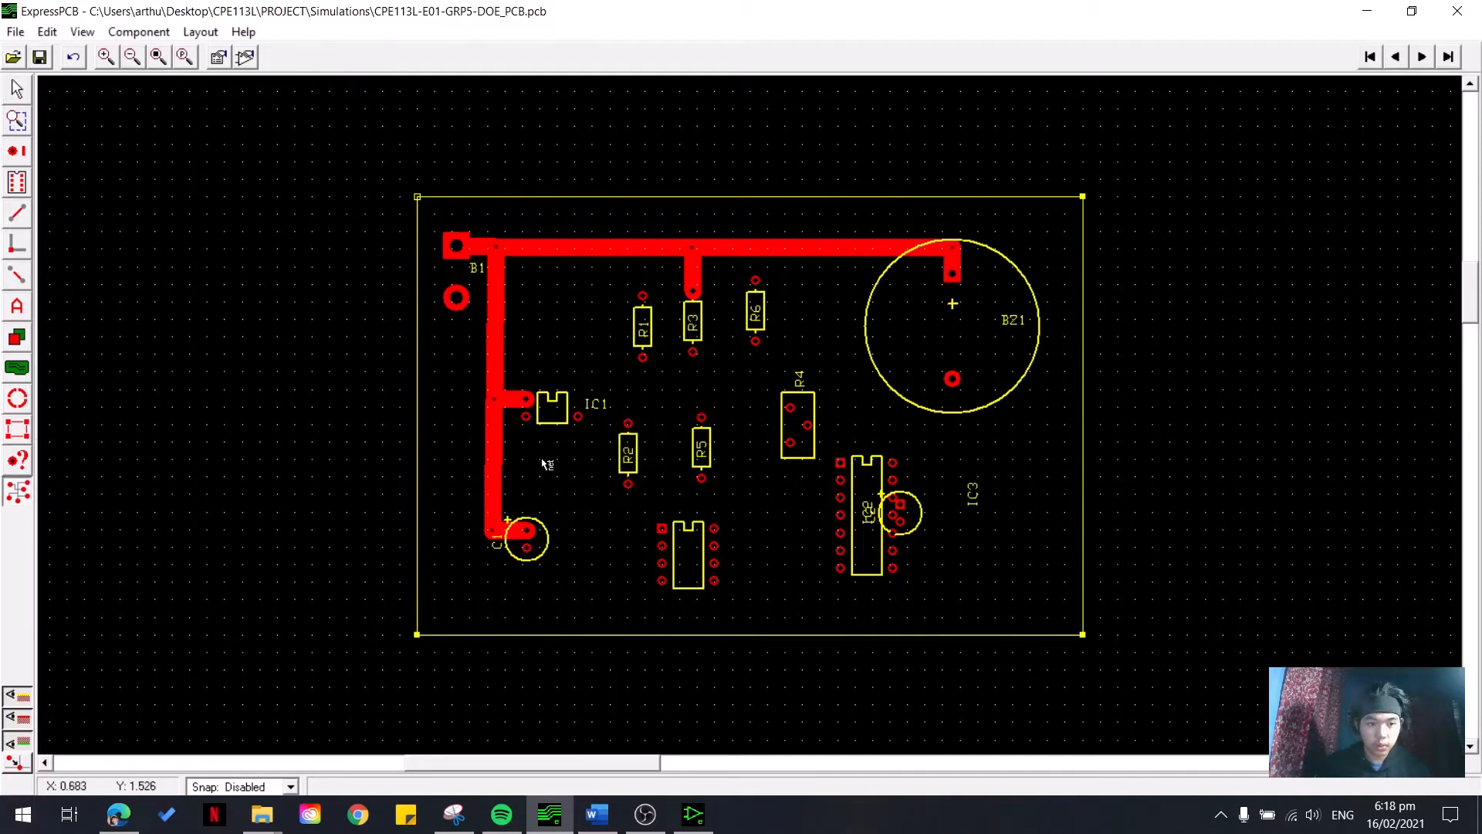
{"action": "left_click", "coordinate": [579, 419]}
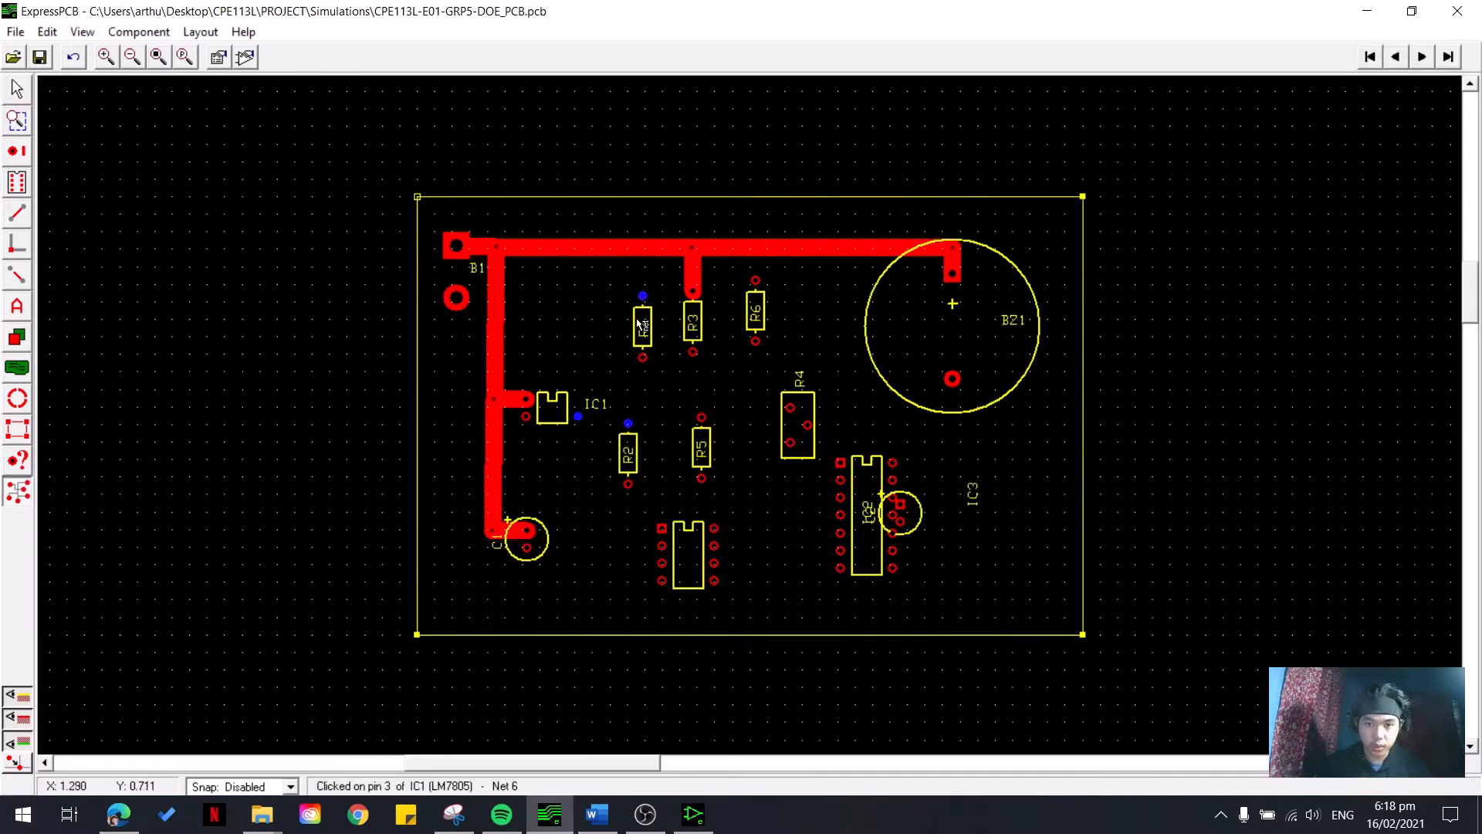
{"action": "left_click", "coordinate": [22, 94]}
{"action": "left_click_drag", "start_coordinate": [679, 425], "coordinate": [748, 465]}
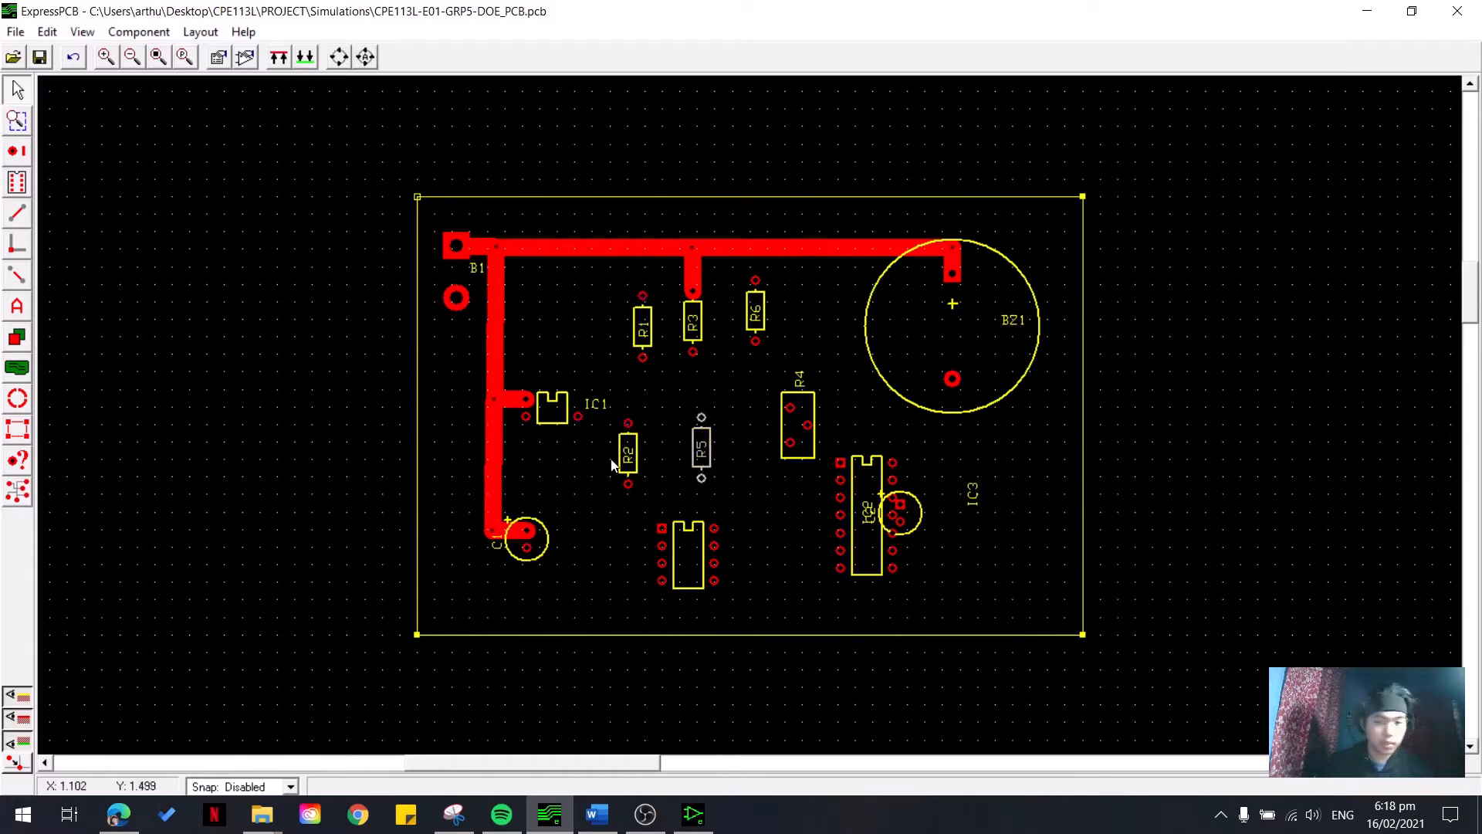
{"action": "left_click", "coordinate": [654, 358]}
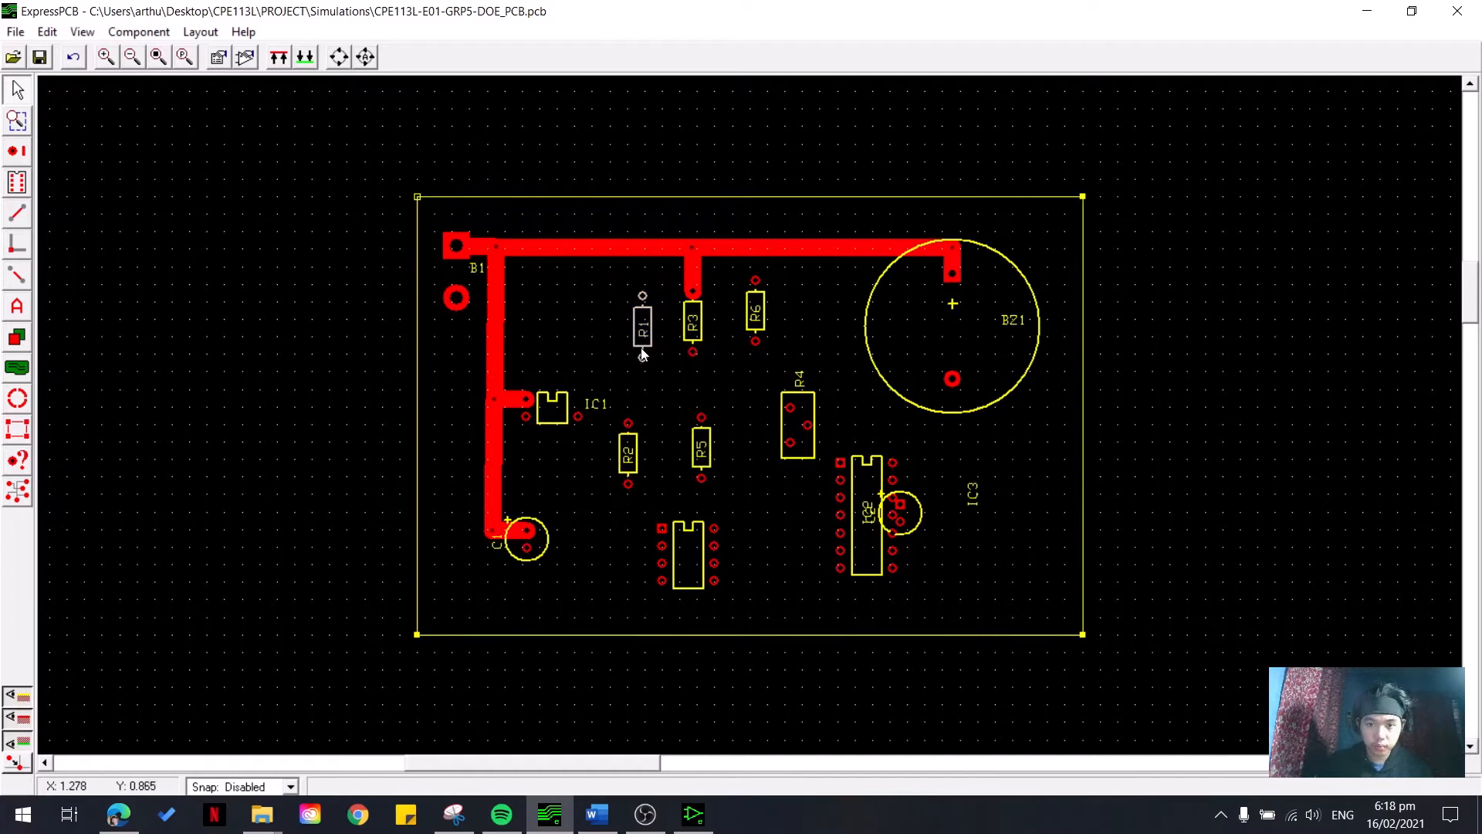
{"action": "left_click_drag", "start_coordinate": [642, 354], "coordinate": [658, 482]}
{"action": "left_click", "coordinate": [675, 430]}
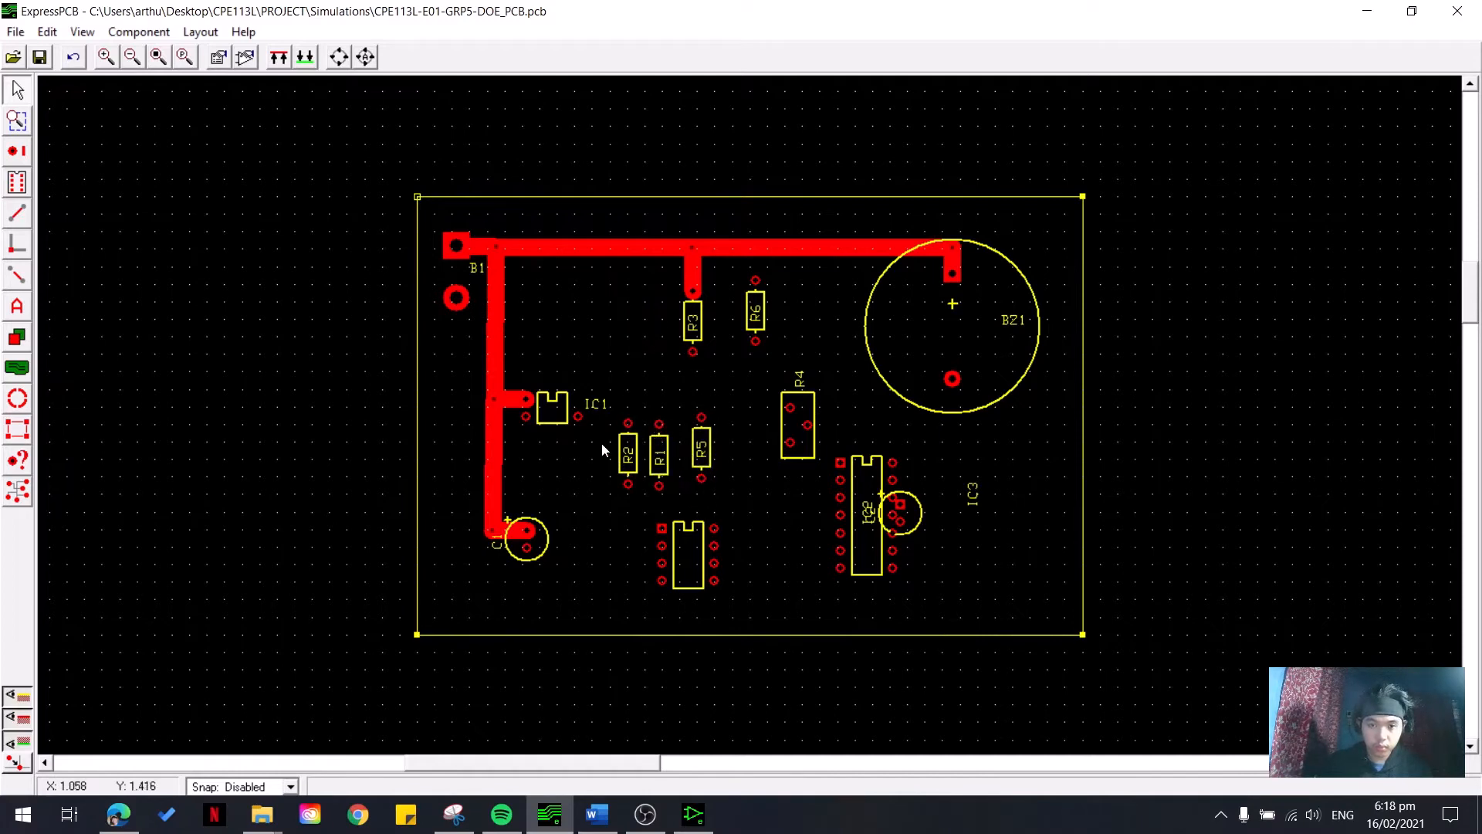
- Rotate the bodies of resistors R1 and R2 by 180°, checking the net of IC1's pin 3 in between
{"action": "right_click", "coordinate": [658, 474]}
{"action": "mouse_move", "coordinate": [795, 580]}
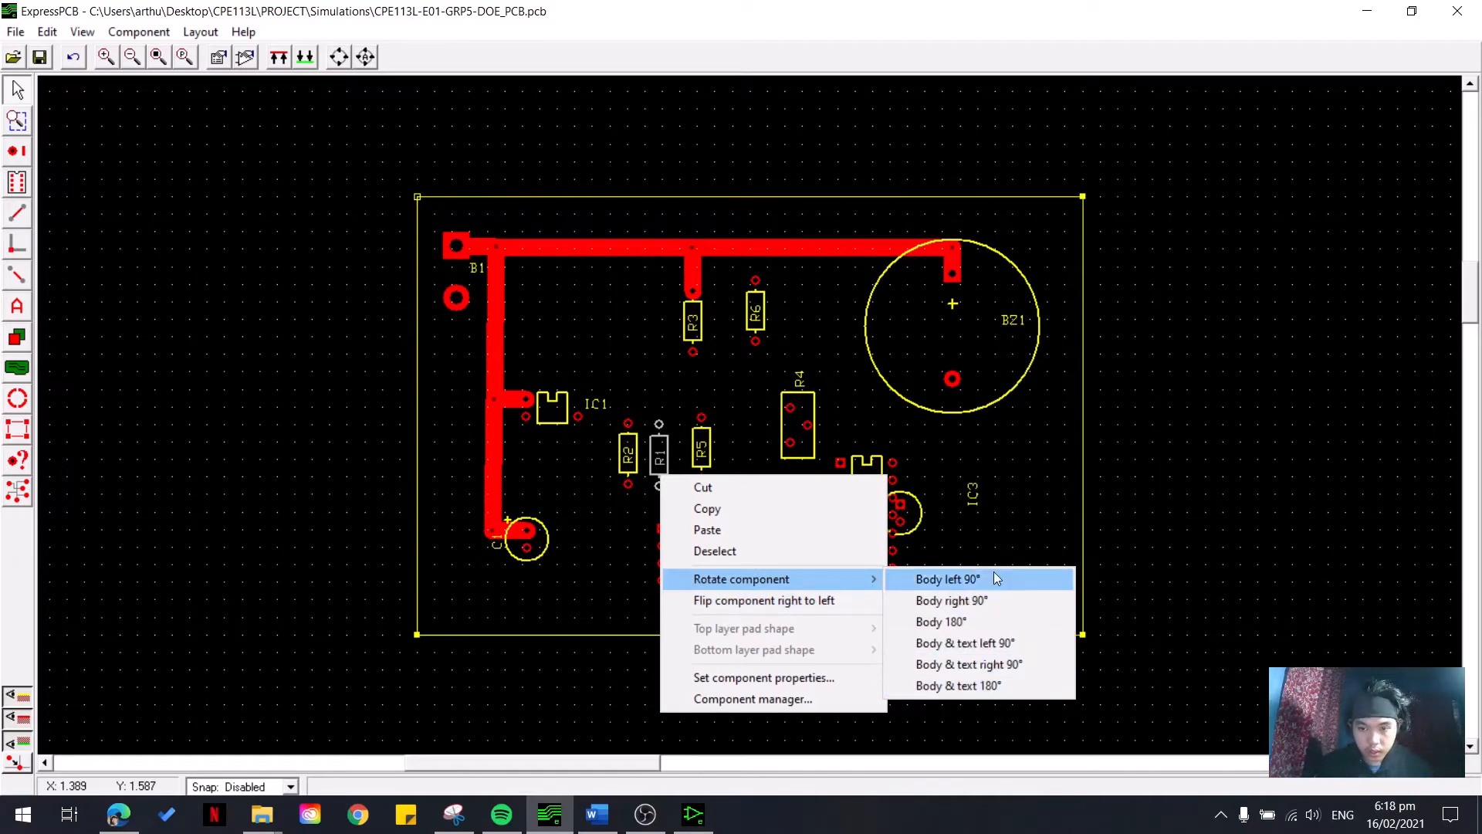
{"action": "left_click", "coordinate": [981, 624]}
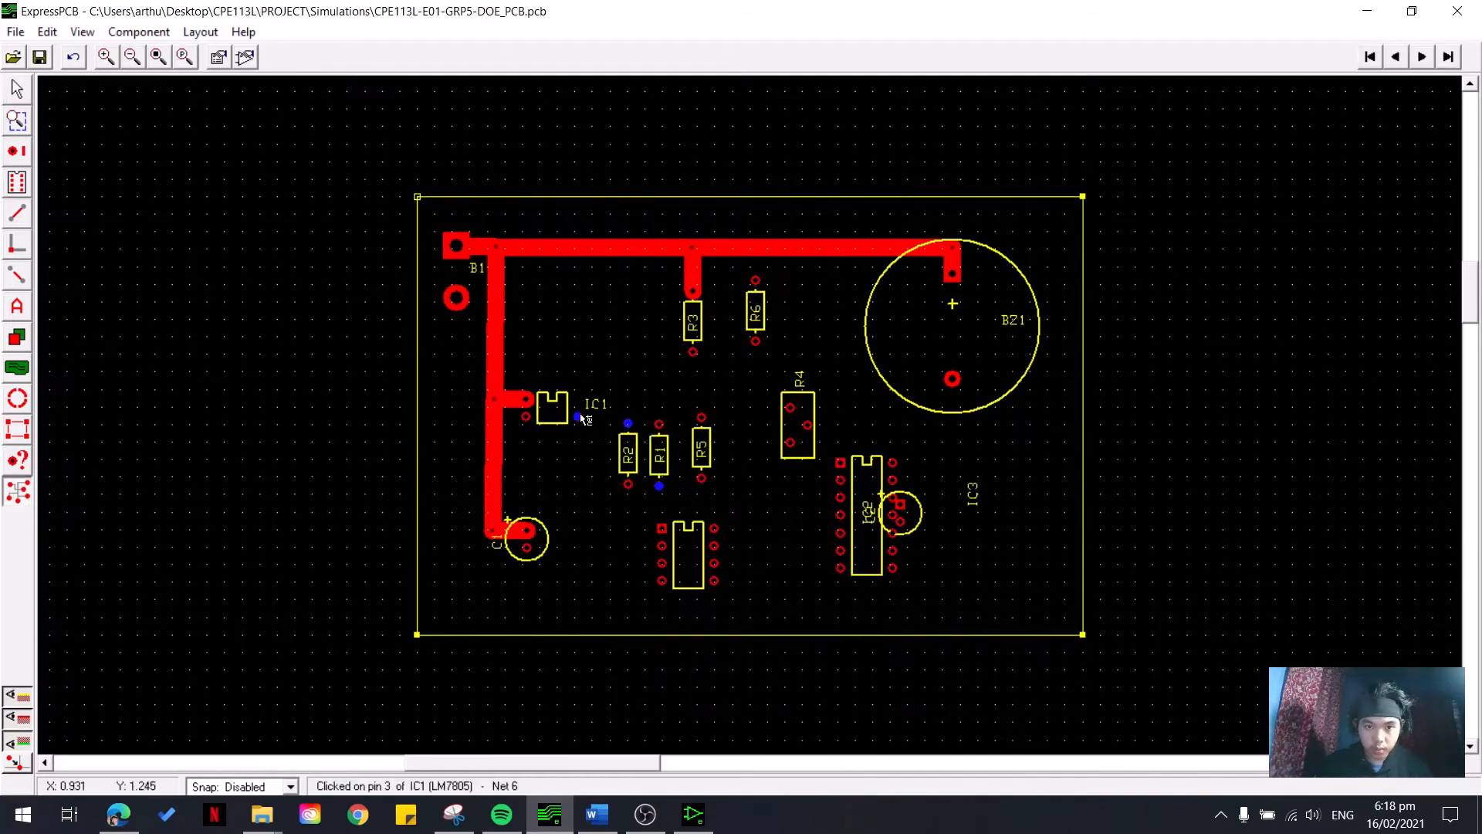
{"action": "right_click", "coordinate": [604, 514]}
{"action": "left_click", "coordinate": [632, 475]}
{"action": "right_click", "coordinate": [631, 475]}
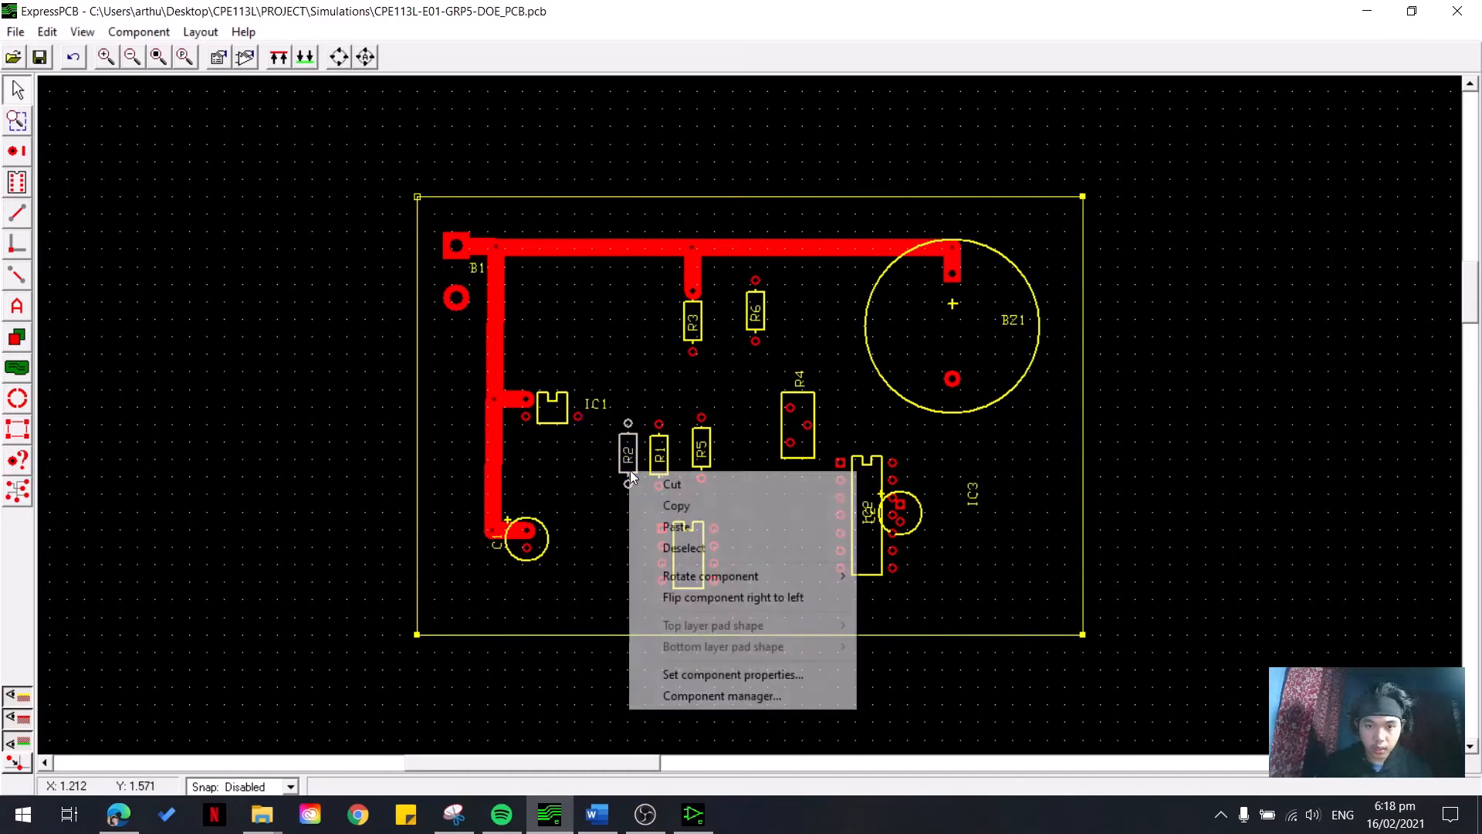
{"action": "left_click", "coordinate": [929, 626]}
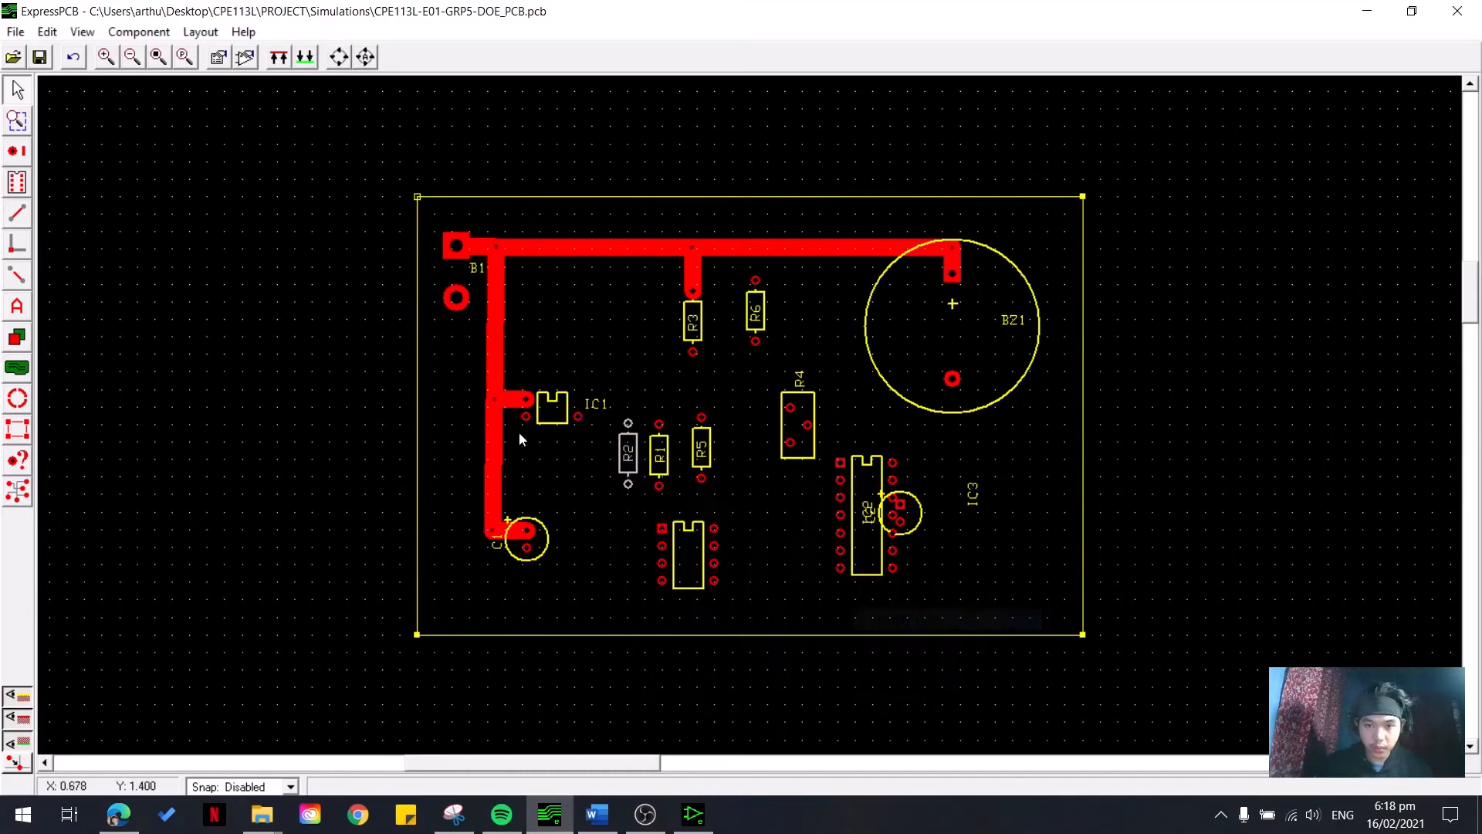
- Recheck the net of IC1's pin 3, and move R2 and R1 together up beside IC1
{"action": "left_click", "coordinate": [505, 432]}
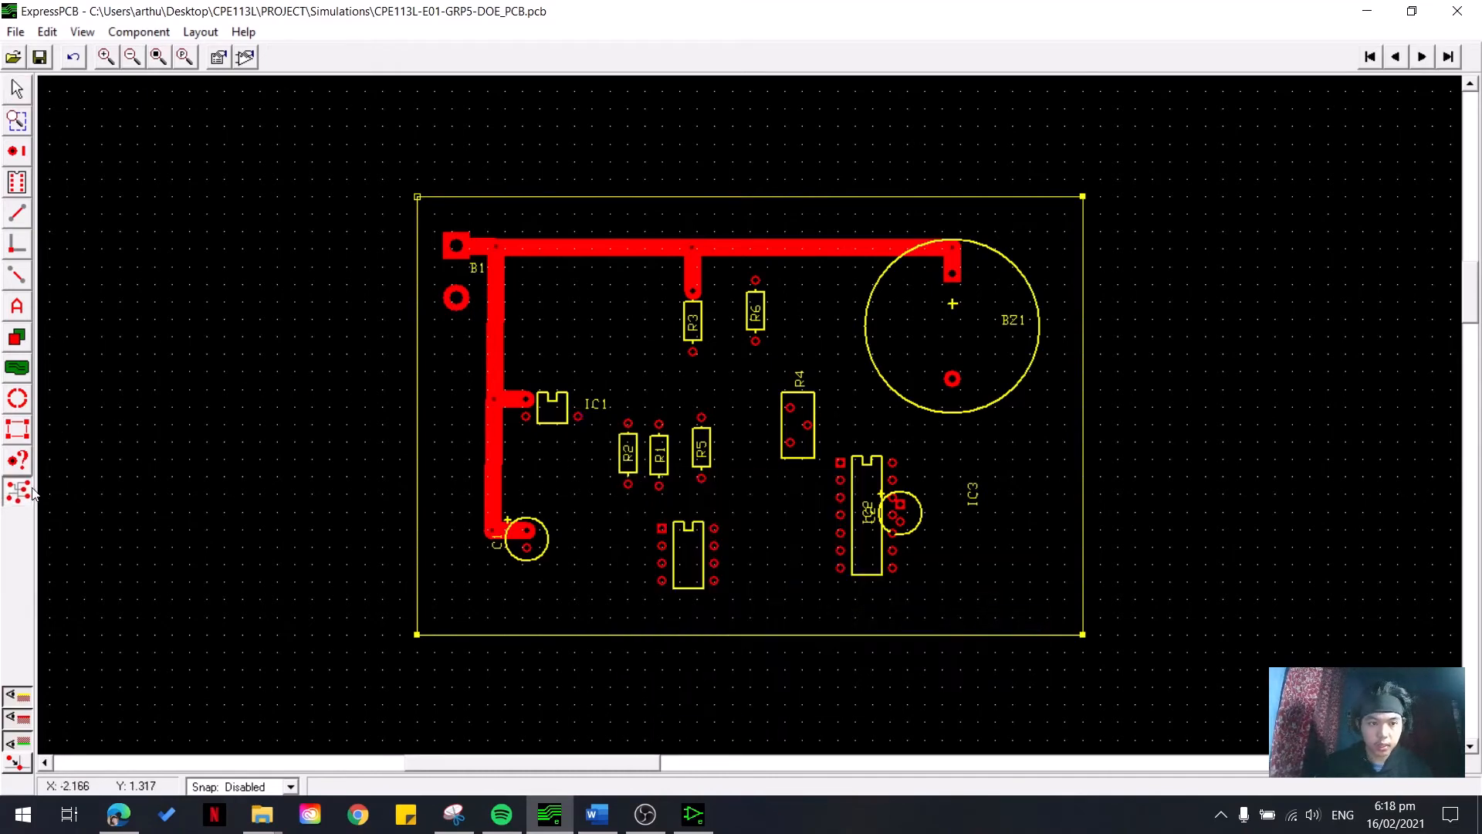
{"action": "left_click", "coordinate": [579, 417]}
{"action": "right_click", "coordinate": [582, 495]}
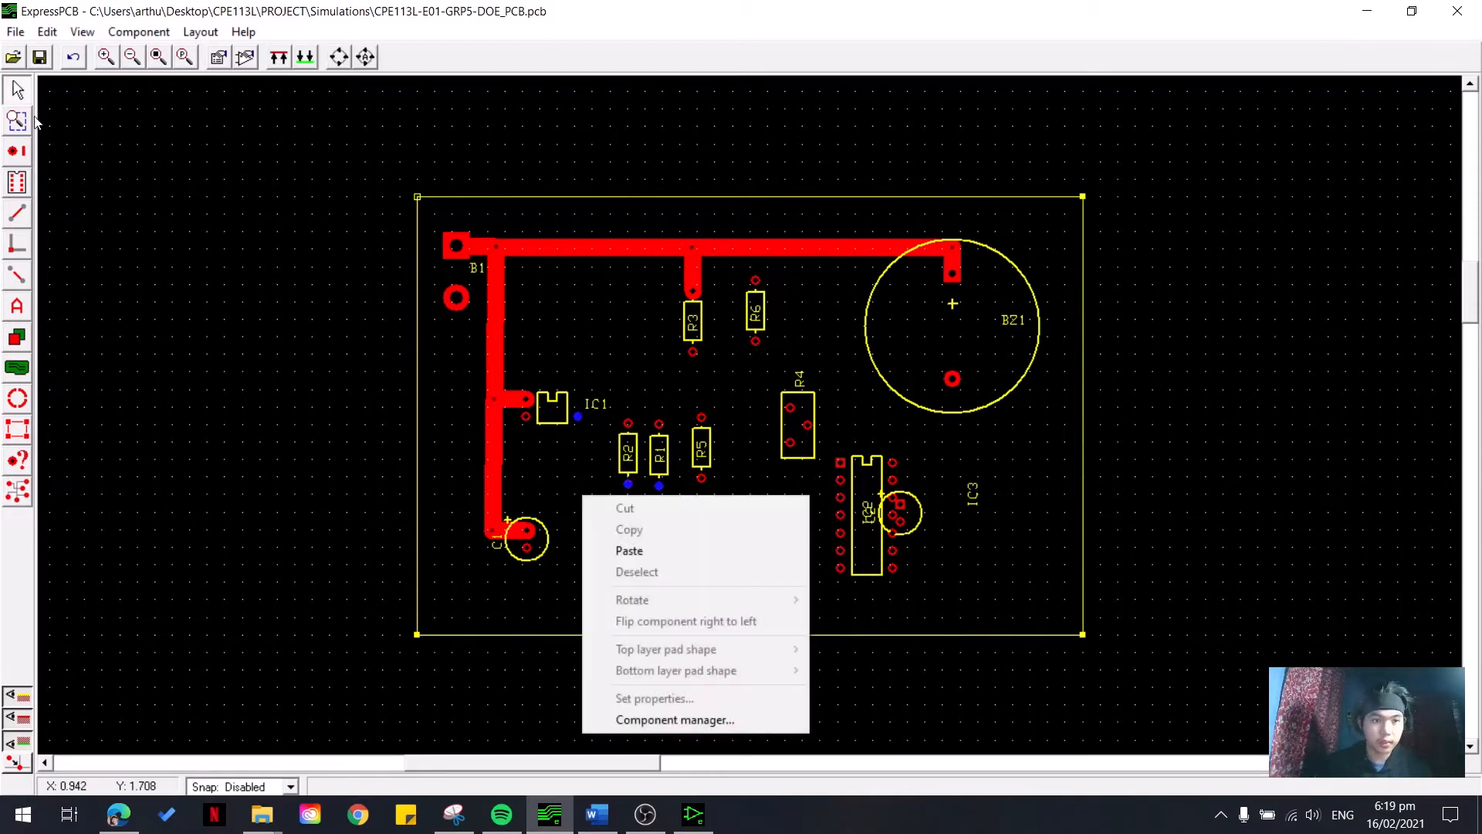
{"action": "left_click", "coordinate": [29, 90]}
{"action": "mouse_move", "coordinate": [610, 439]}
{"action": "left_mouse_down"}
{"action": "mouse_move", "coordinate": [670, 484]}
{"action": "mouse_move", "coordinate": [667, 420]}
{"action": "left_mouse_up"}
- Route a 0.025-inch trace from IC1's pin 3 through R2's lower pin to R1's lower pin
{"action": "left_click", "coordinate": [22, 214]}
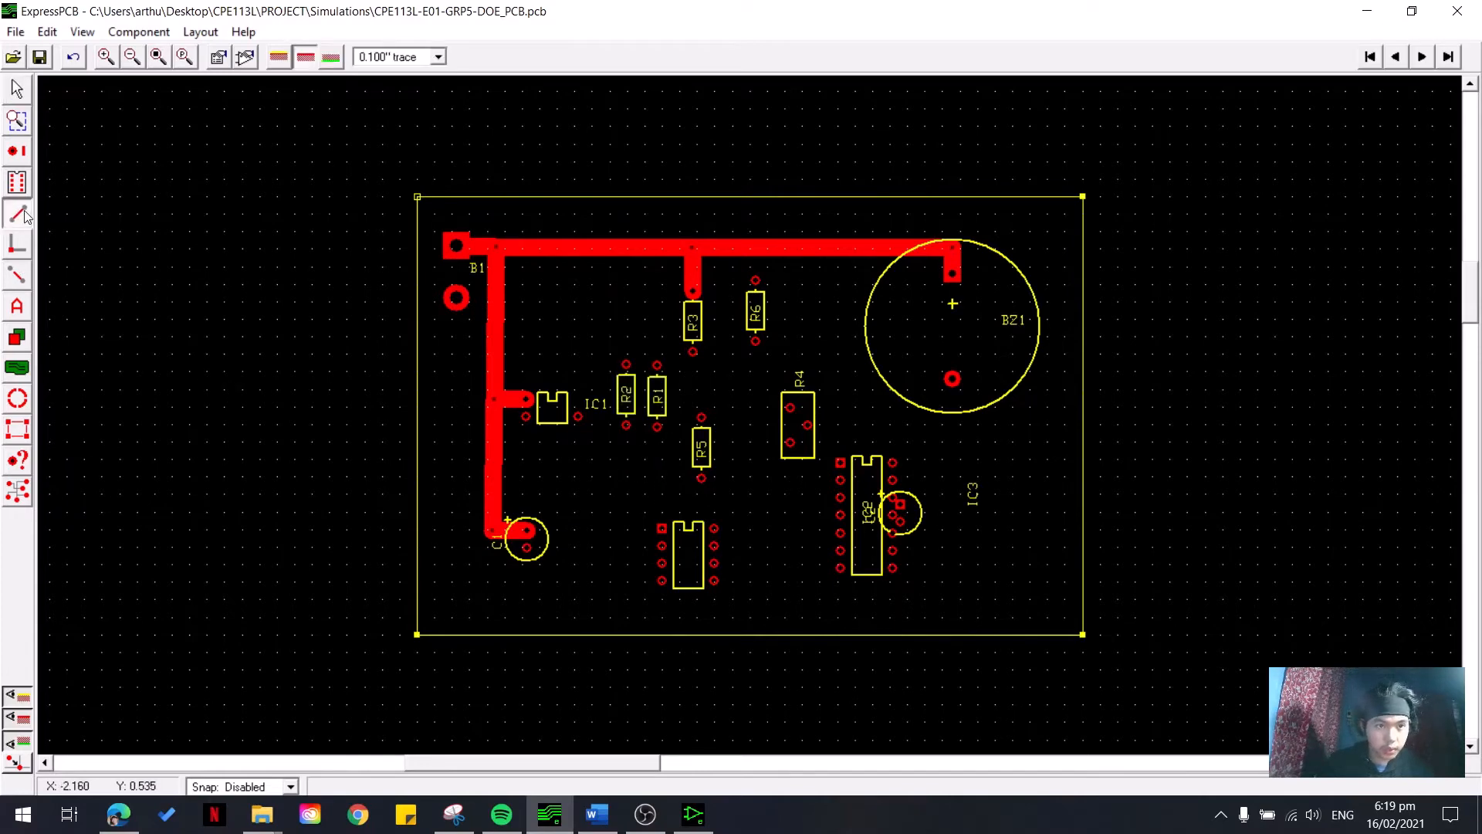
{"action": "left_click", "coordinate": [438, 56]}
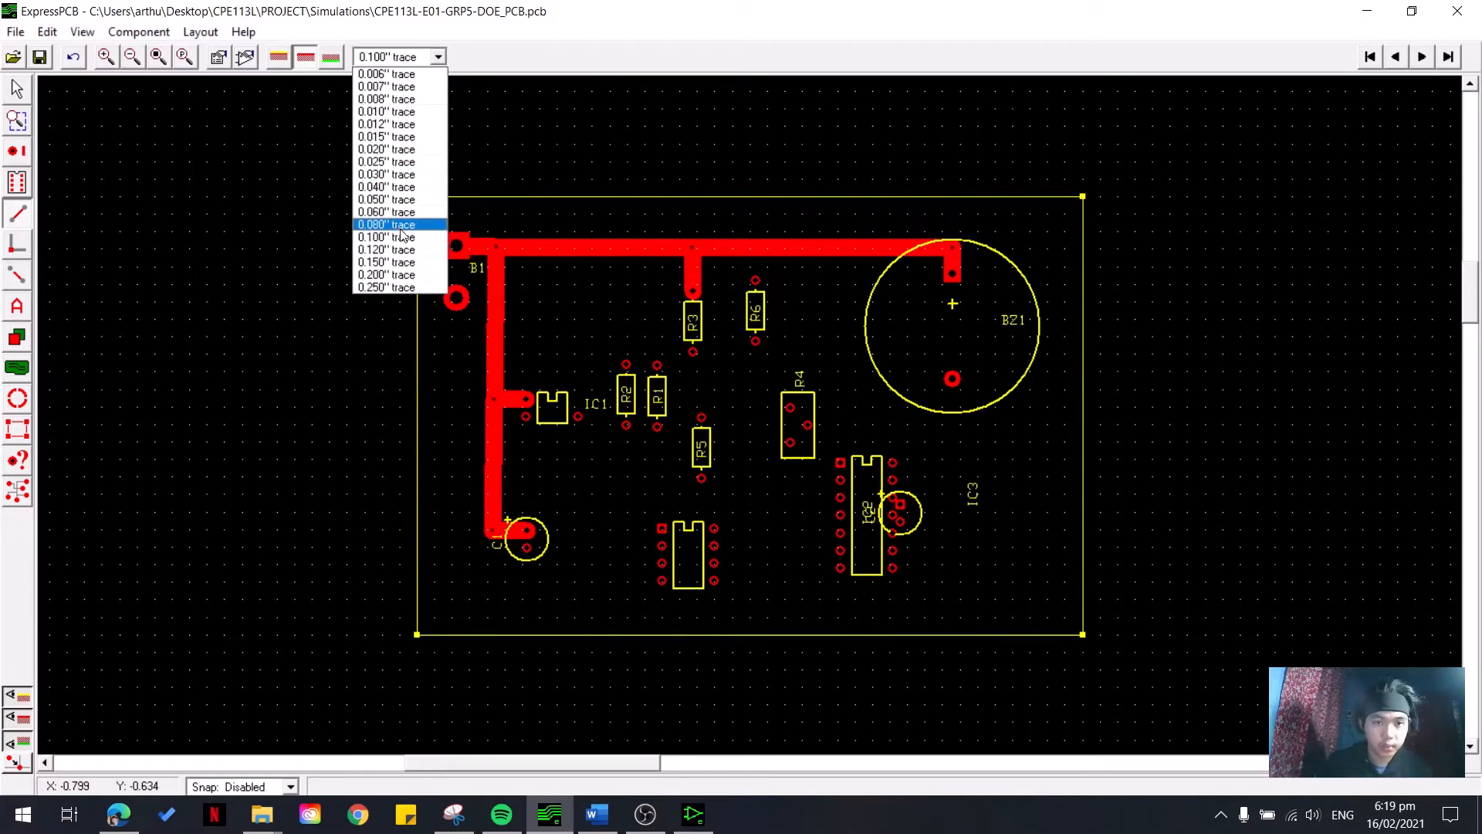
{"action": "left_click", "coordinate": [377, 162]}
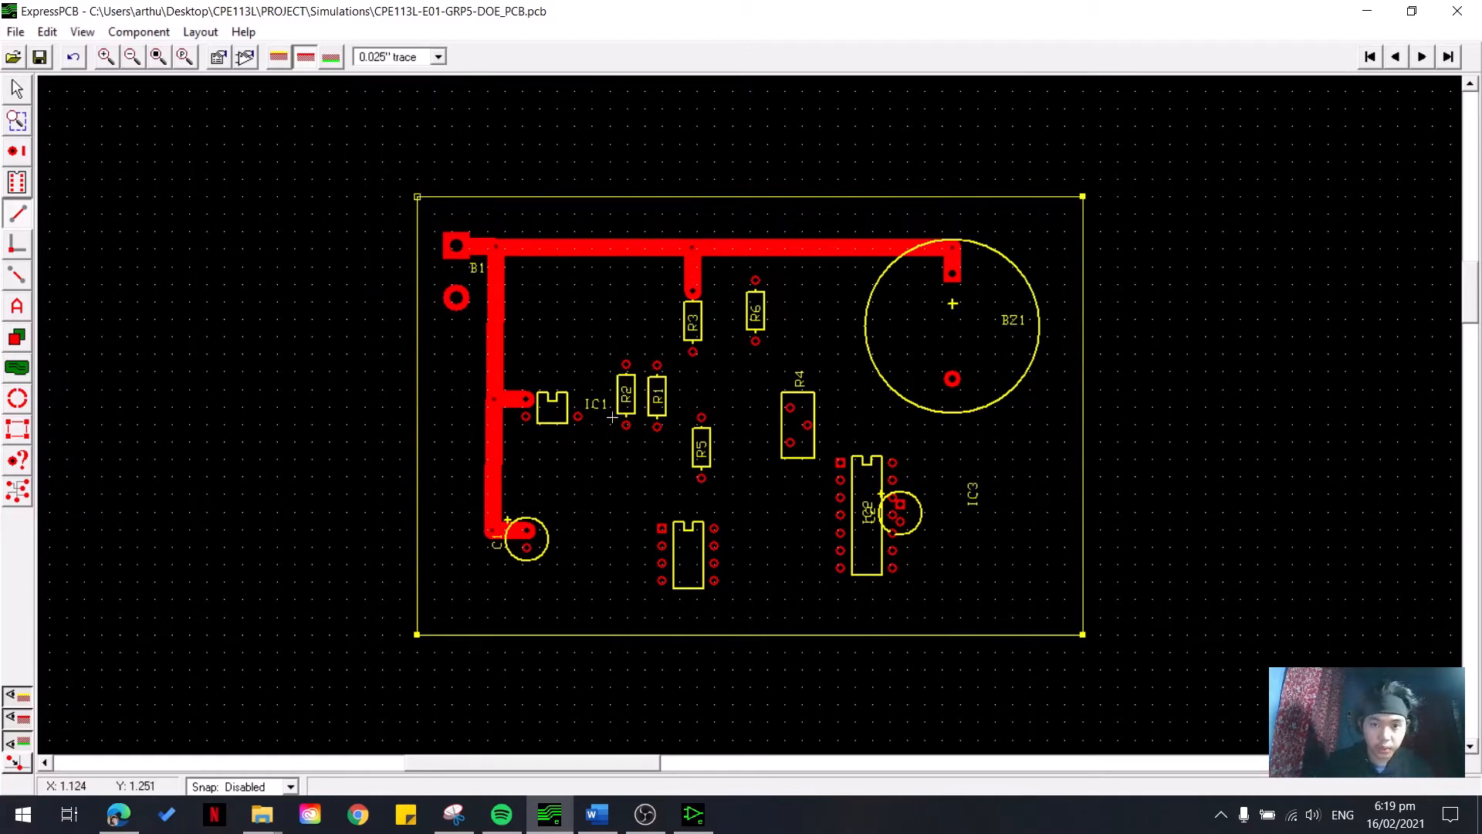
{"action": "left_click", "coordinate": [580, 416]}
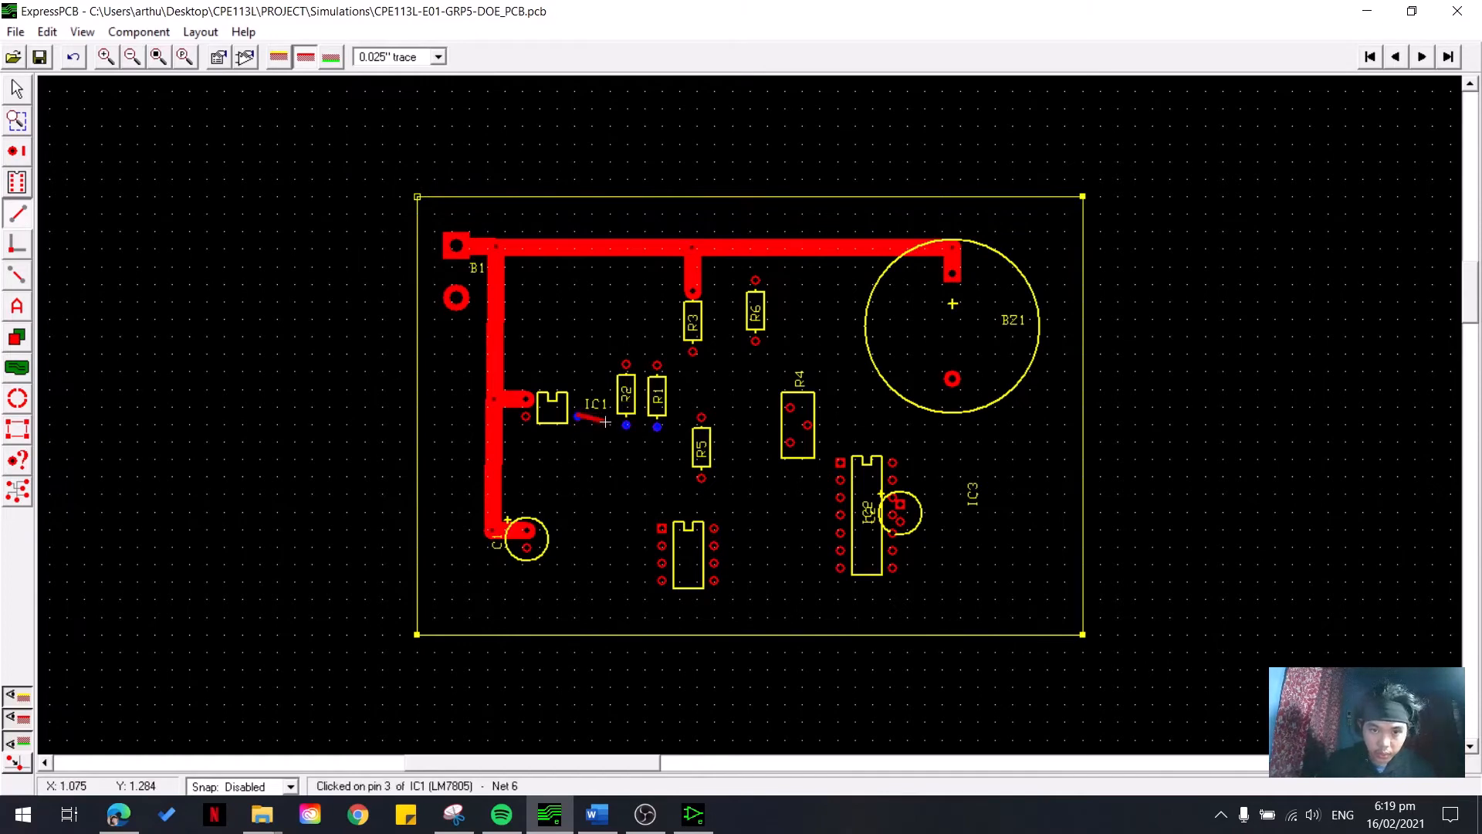
{"action": "key", "text": "Escape"}
{"action": "left_click", "coordinate": [578, 417]}
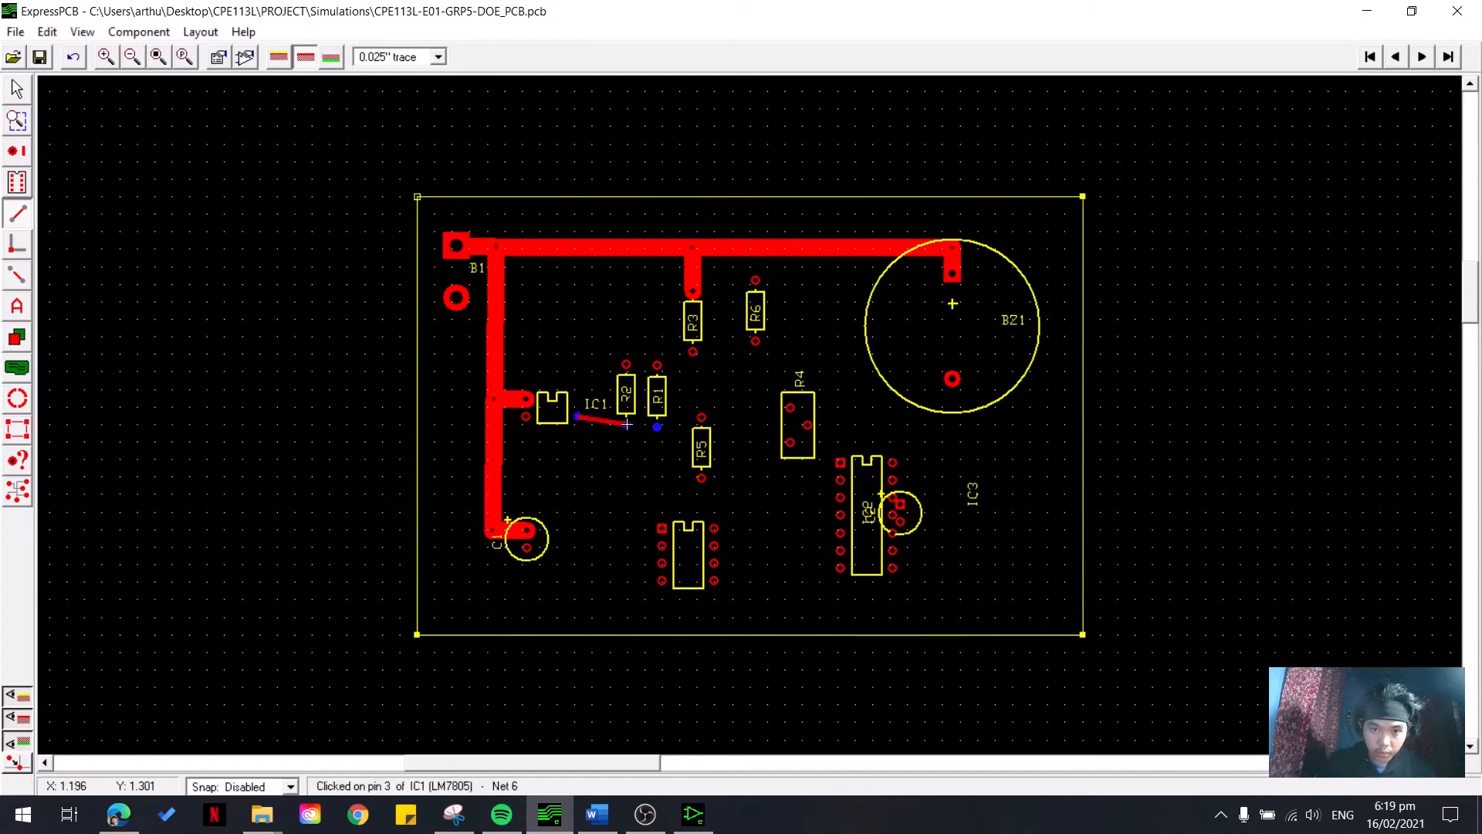
{"action": "left_click", "coordinate": [659, 426]}
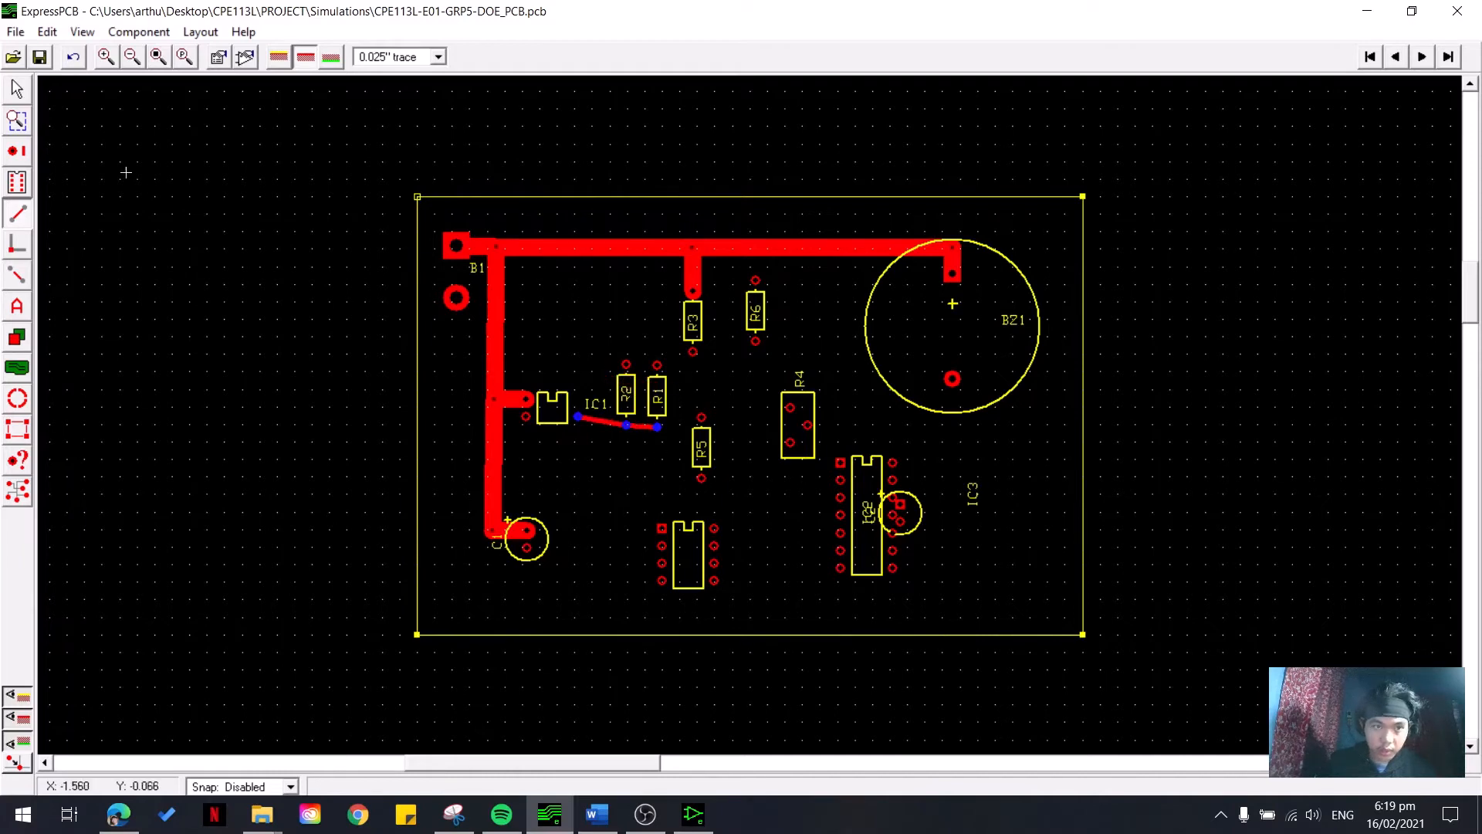
- Nudge R1 and R2 slightly upward so the trace from IC1's pin 3 runs nearly horizontal through their lower pins
{"action": "left_click", "coordinate": [17, 91]}
{"action": "left_click_drag", "start_coordinate": [694, 372], "coordinate": [595, 379]}
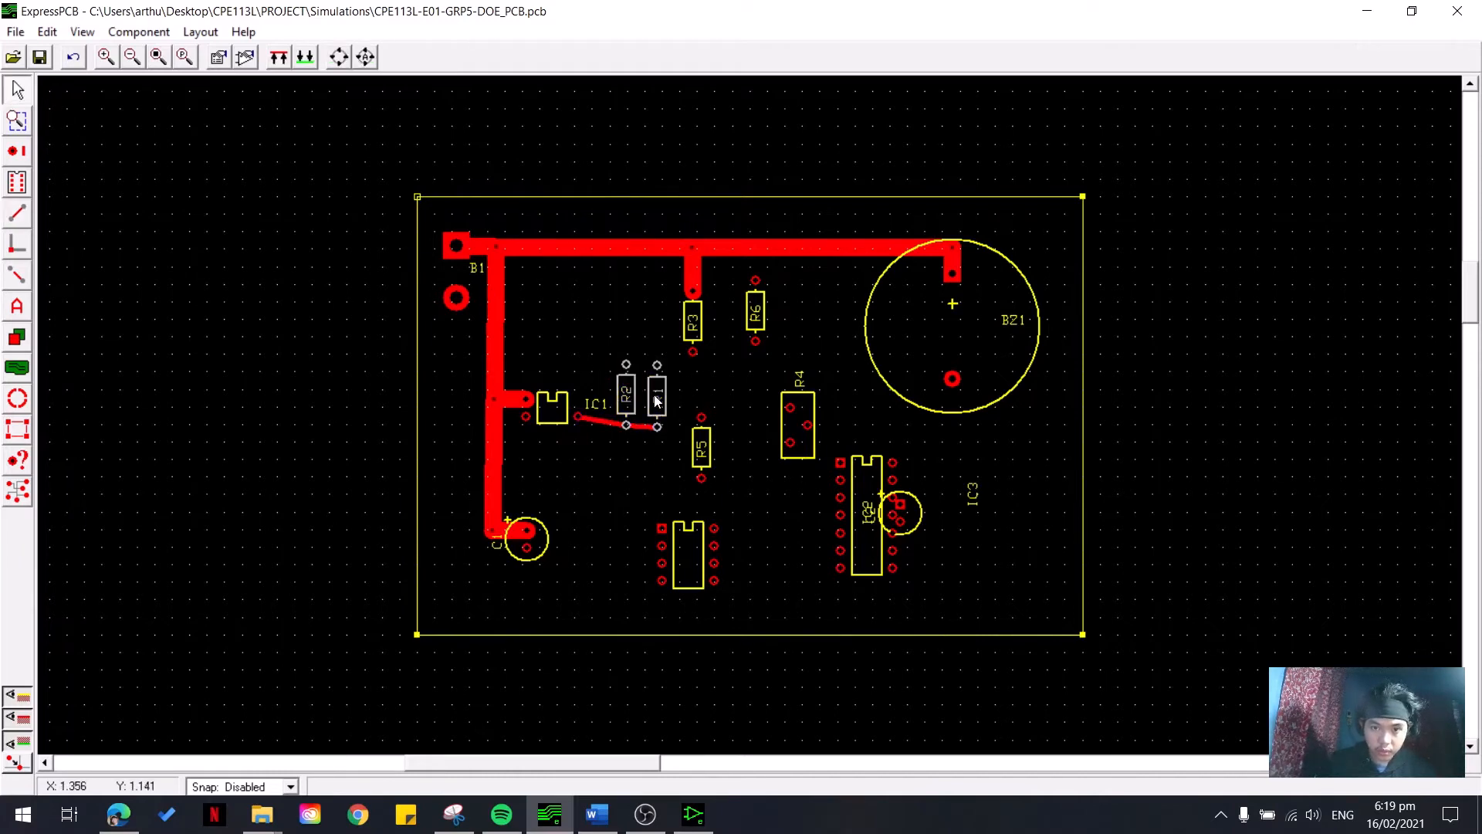
{"action": "left_click", "coordinate": [655, 400]}
{"action": "left_click", "coordinate": [634, 389]}
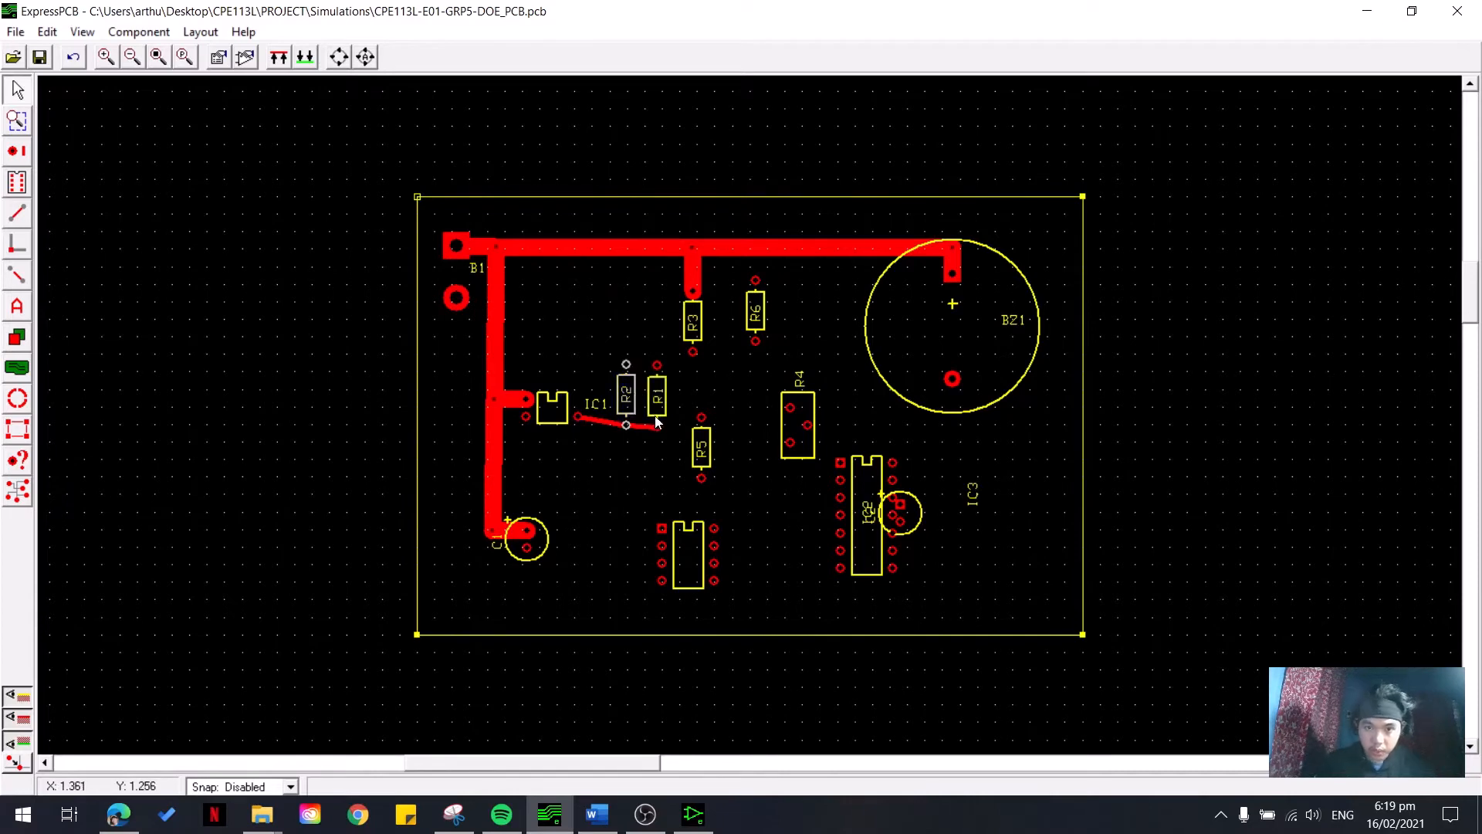
{"action": "left_click", "coordinate": [655, 415], "text": "ctrl"}
{"action": "left_click", "coordinate": [658, 403]}
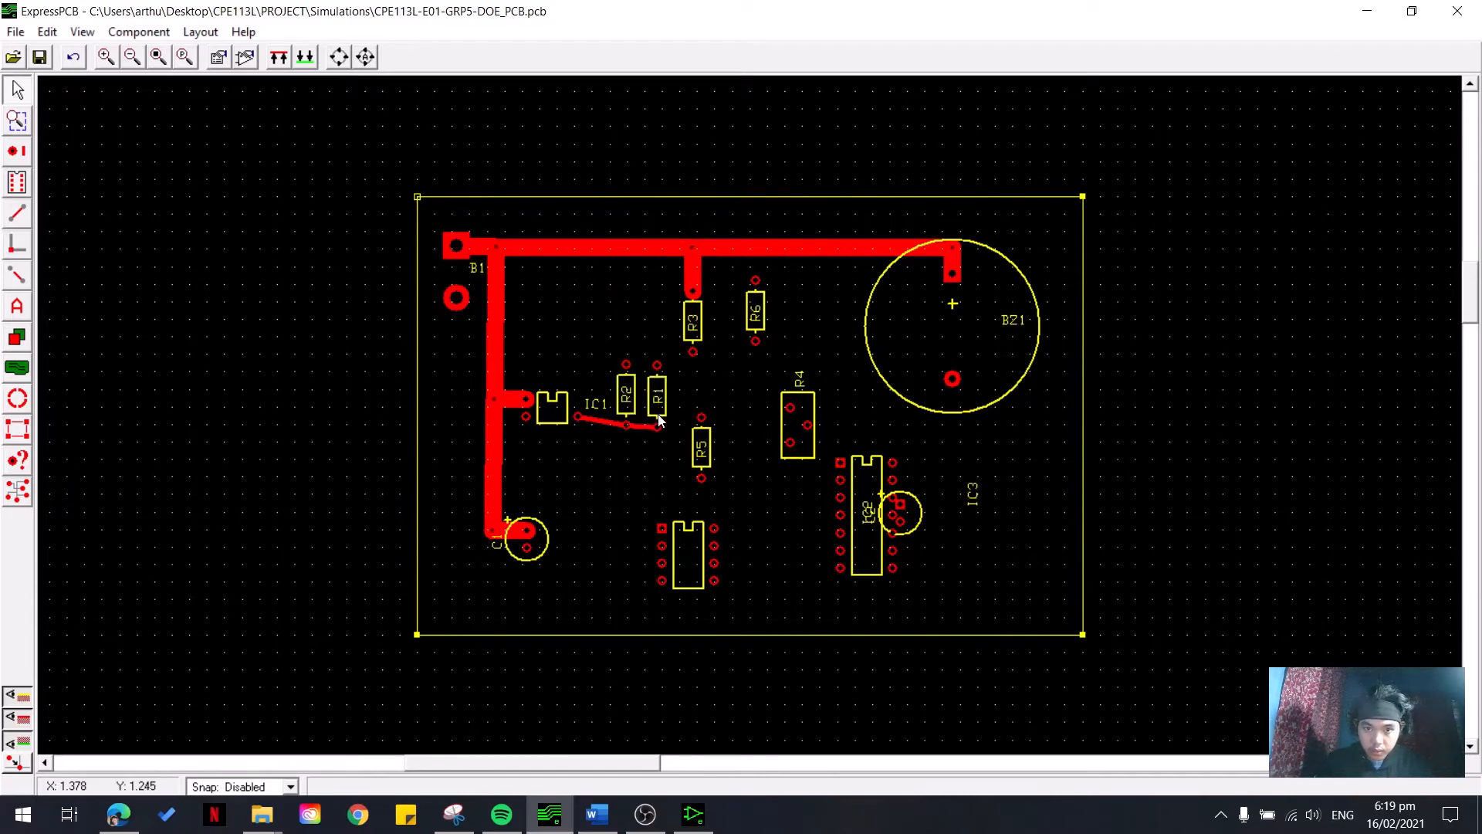
{"action": "left_click", "coordinate": [632, 416], "text": "ctrl"}
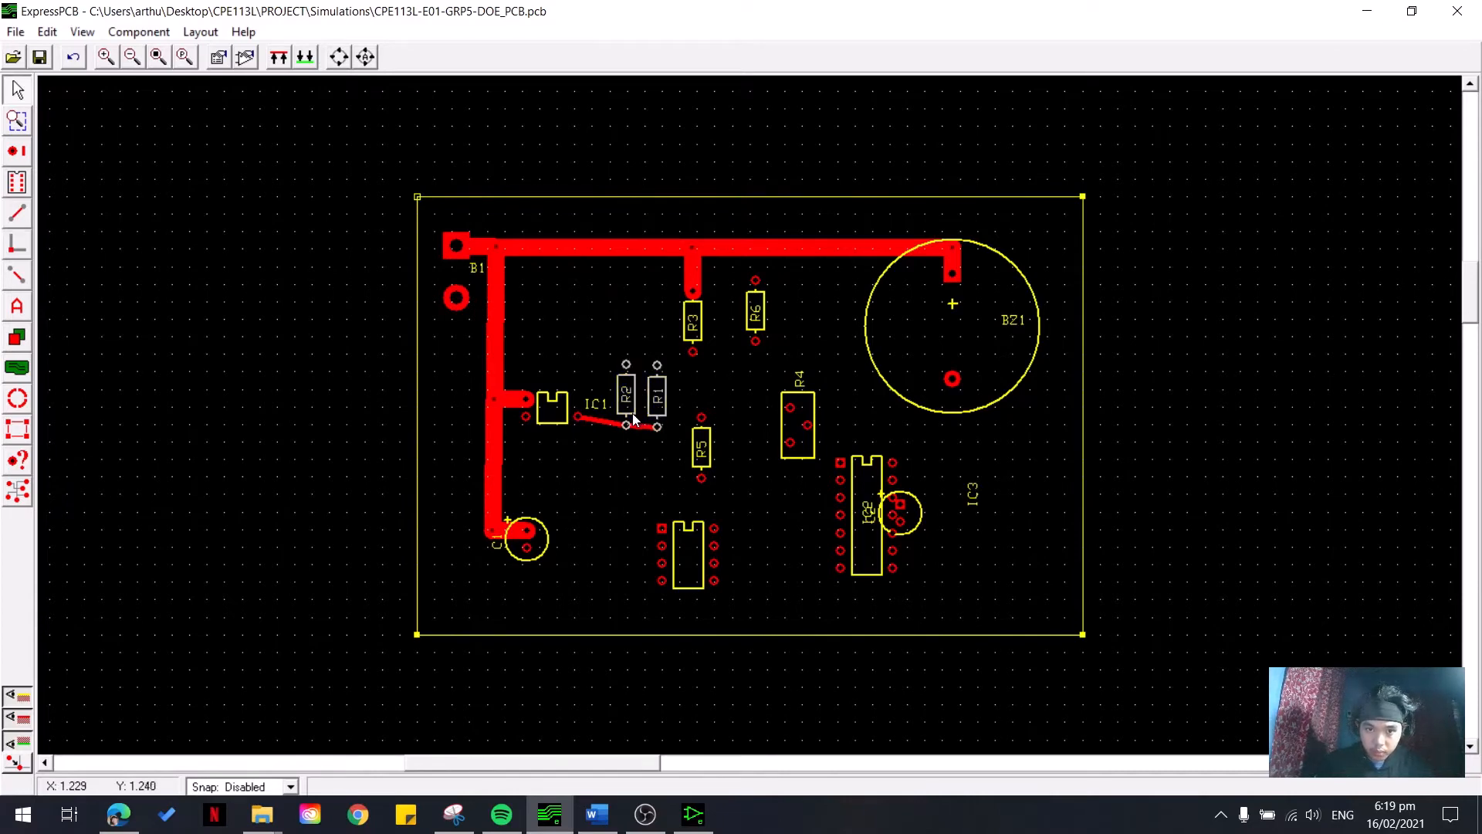
{"action": "left_click_drag", "start_coordinate": [632, 418], "coordinate": [630, 411]}
{"action": "left_click", "coordinate": [642, 466]}
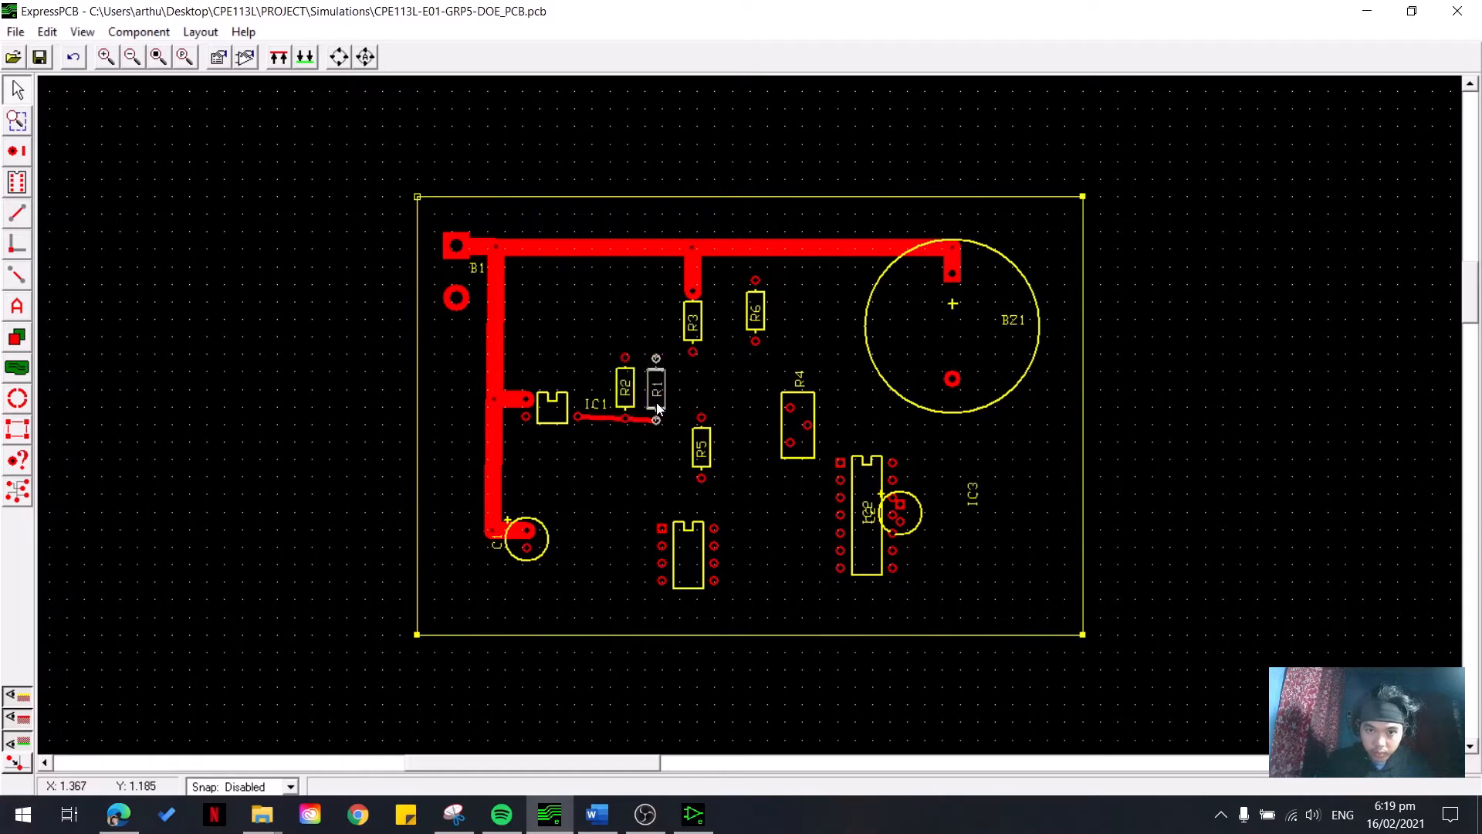
{"action": "left_click", "coordinate": [656, 408]}
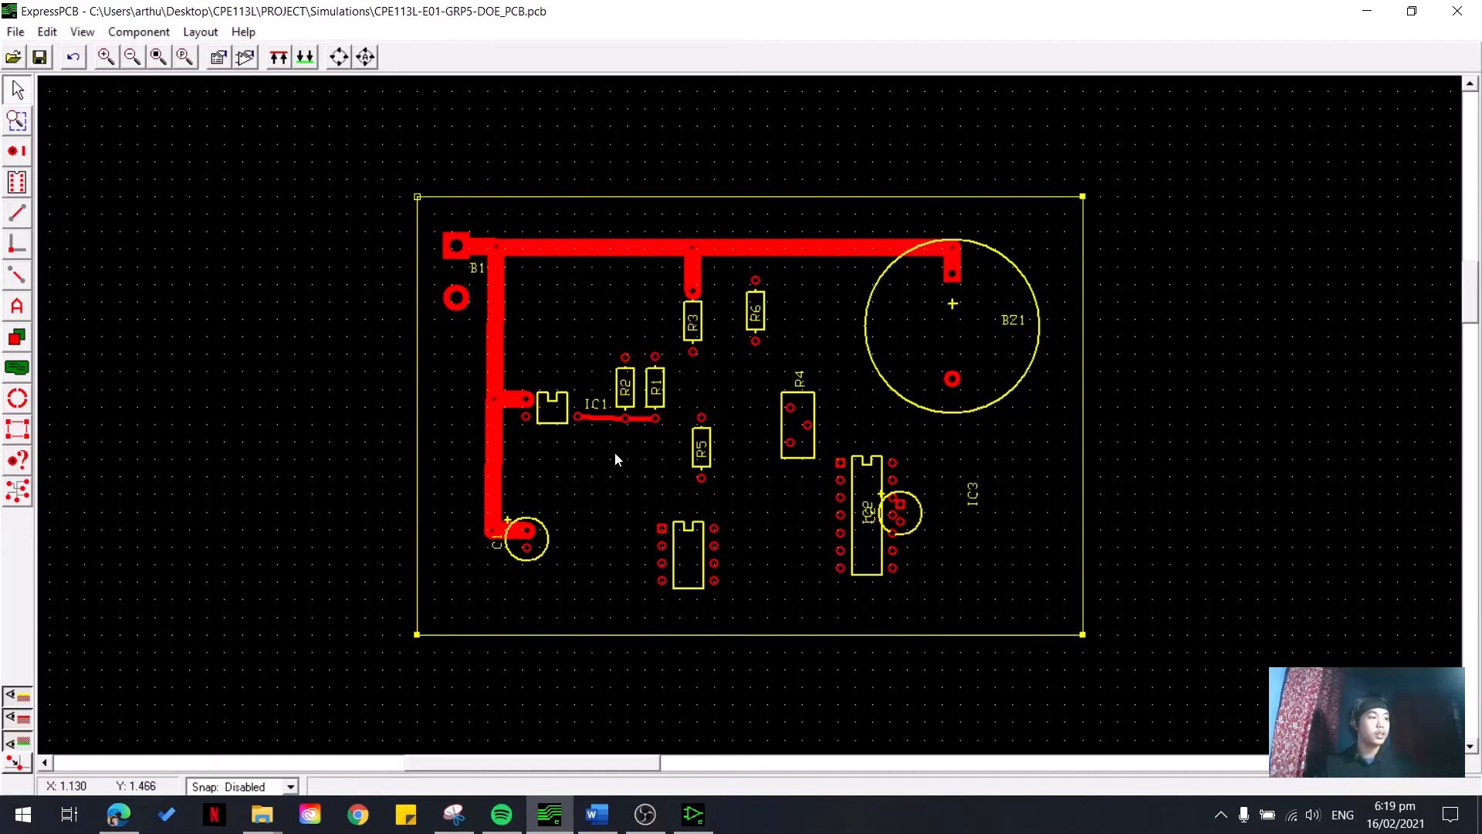
{"action": "left_click", "coordinate": [30, 493]}
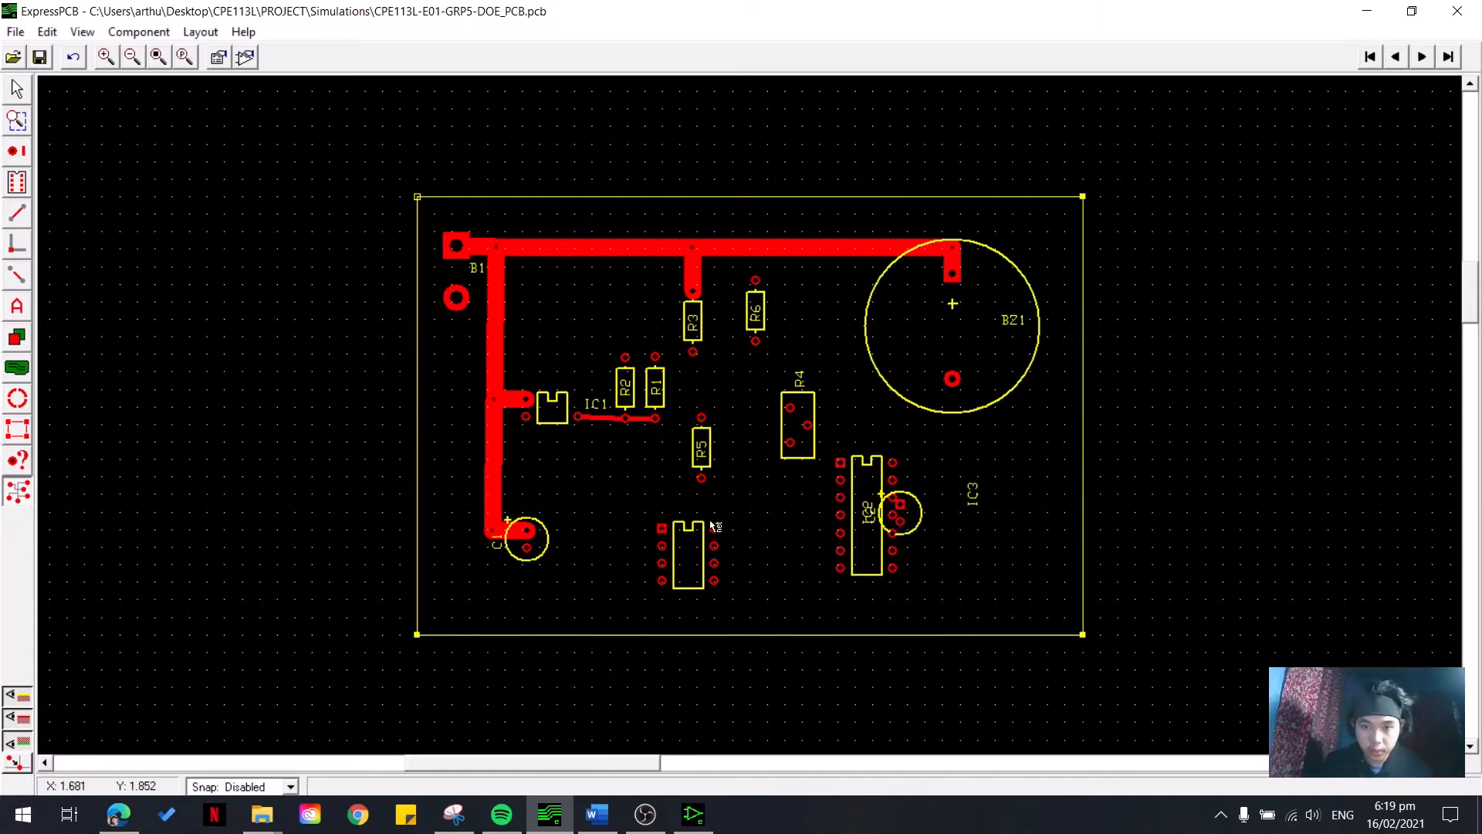
{"action": "left_click", "coordinate": [18, 91]}
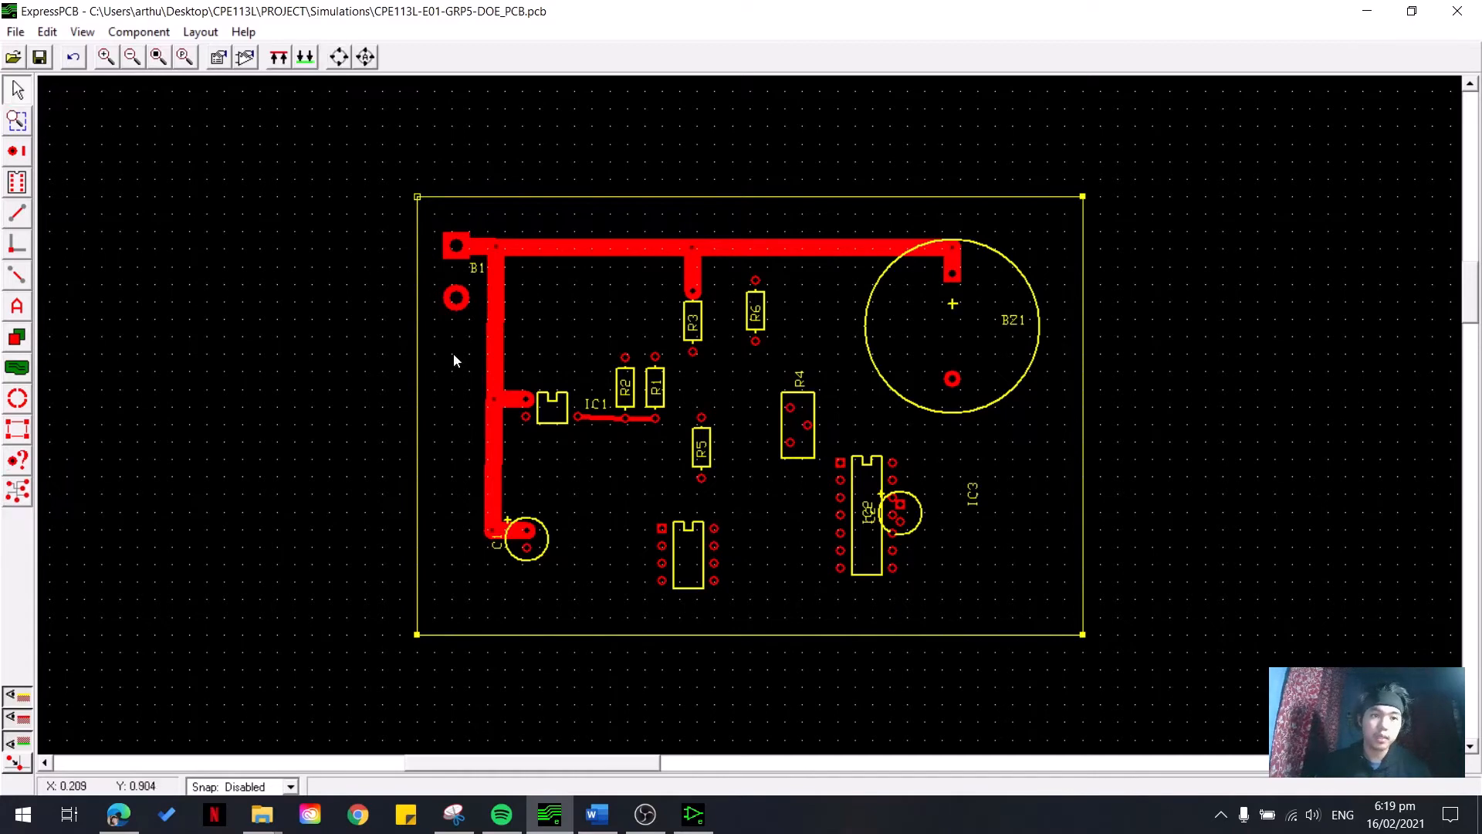
- Place an "SMT- 1206 Inductor (top surface)" component below R2, between C1 and R5
{"action": "left_click", "coordinate": [17, 182]}
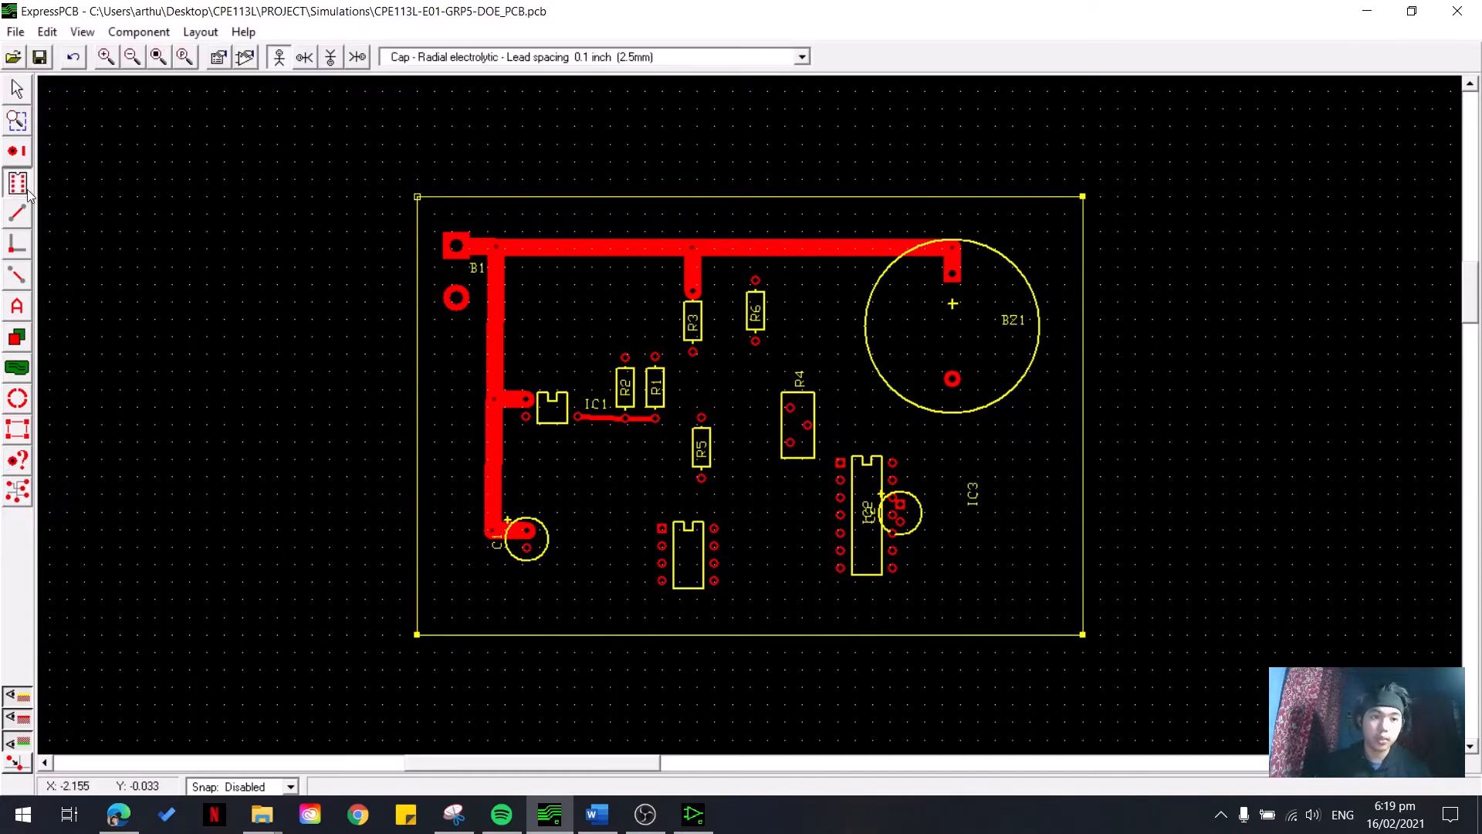
{"action": "left_click", "coordinate": [752, 56]}
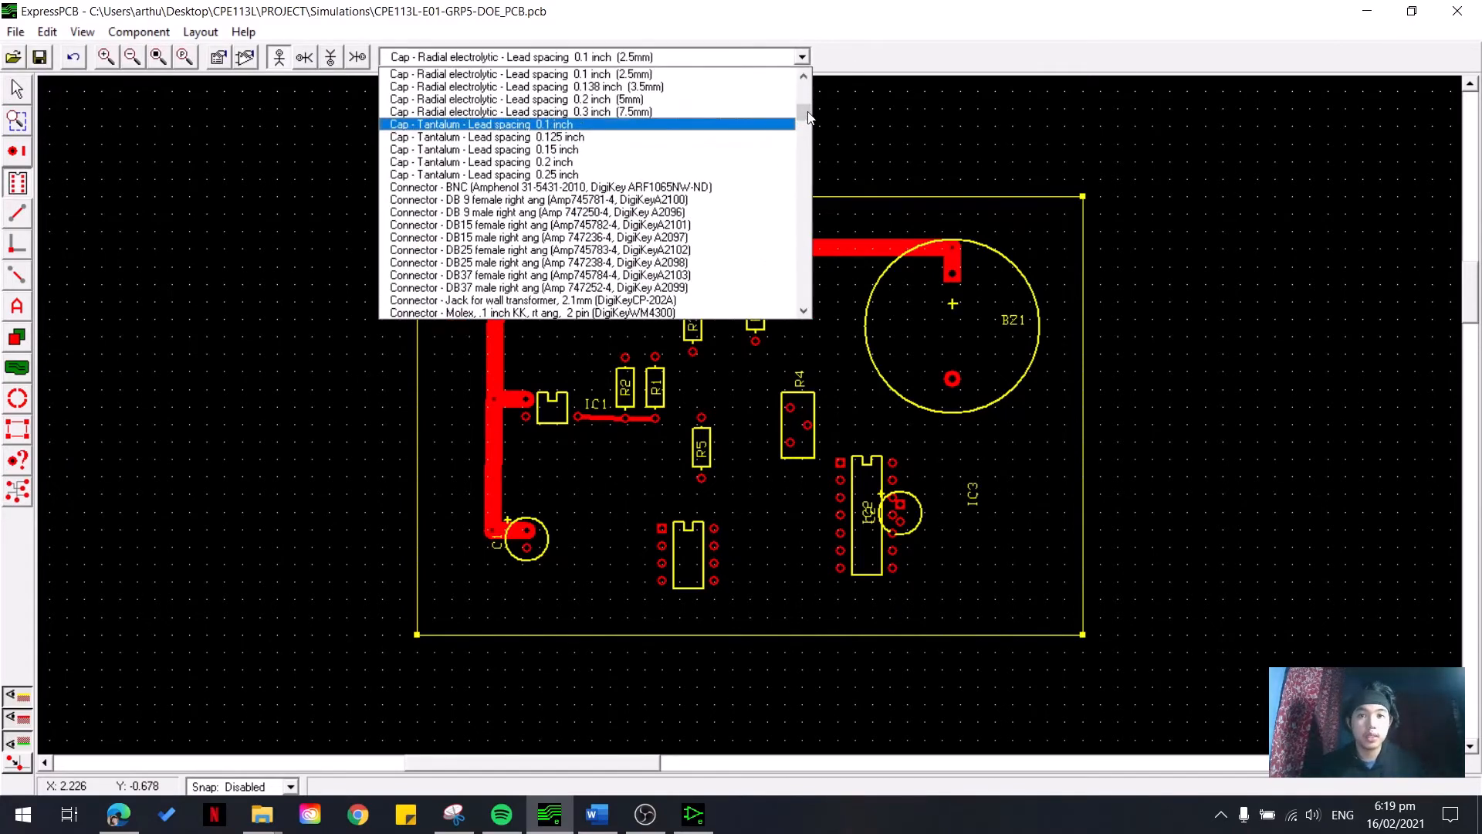
{"action": "left_click_drag", "start_coordinate": [808, 117], "coordinate": [807, 293]}
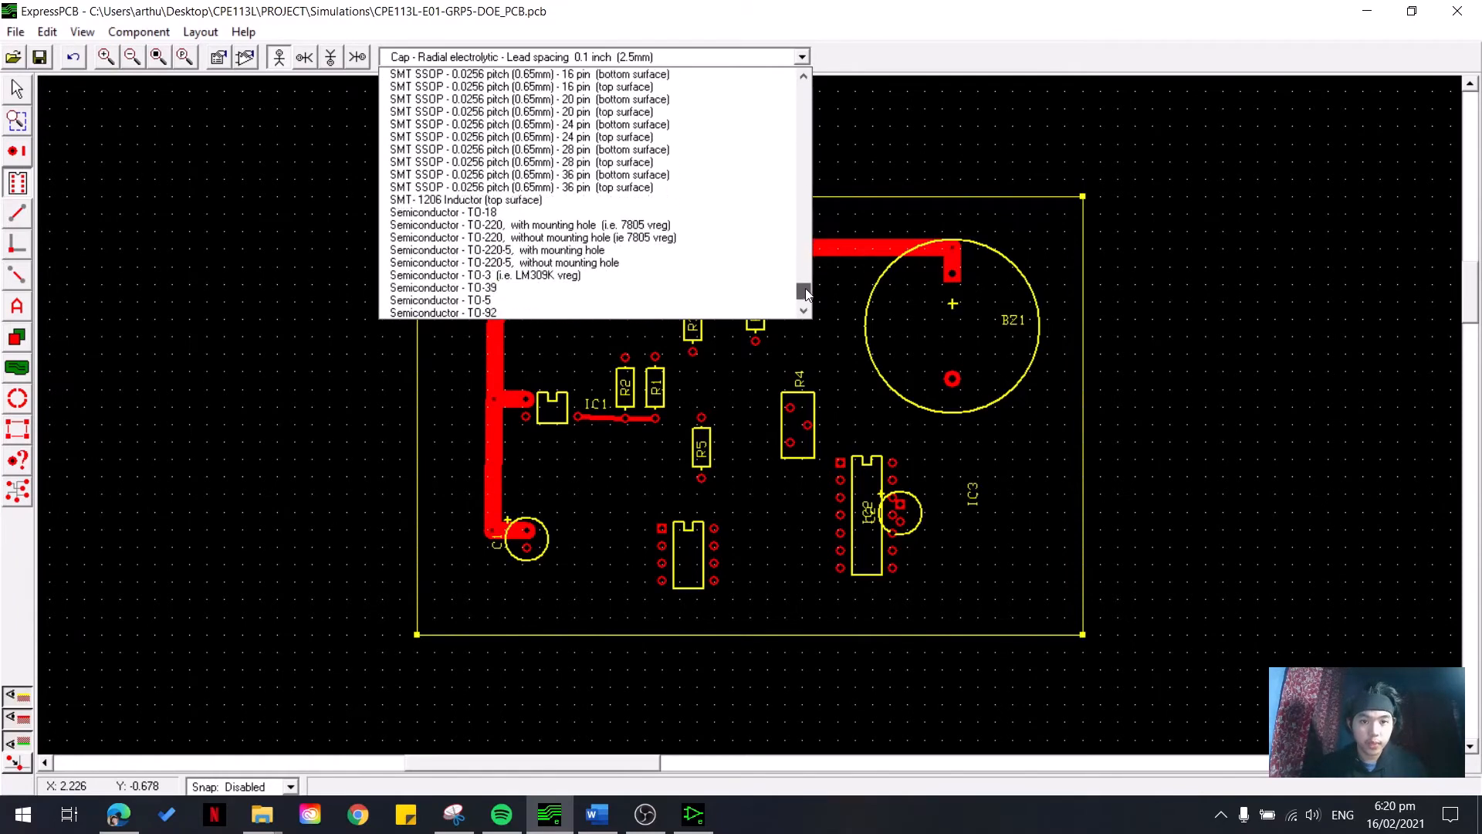
{"action": "left_click", "coordinate": [540, 199]}
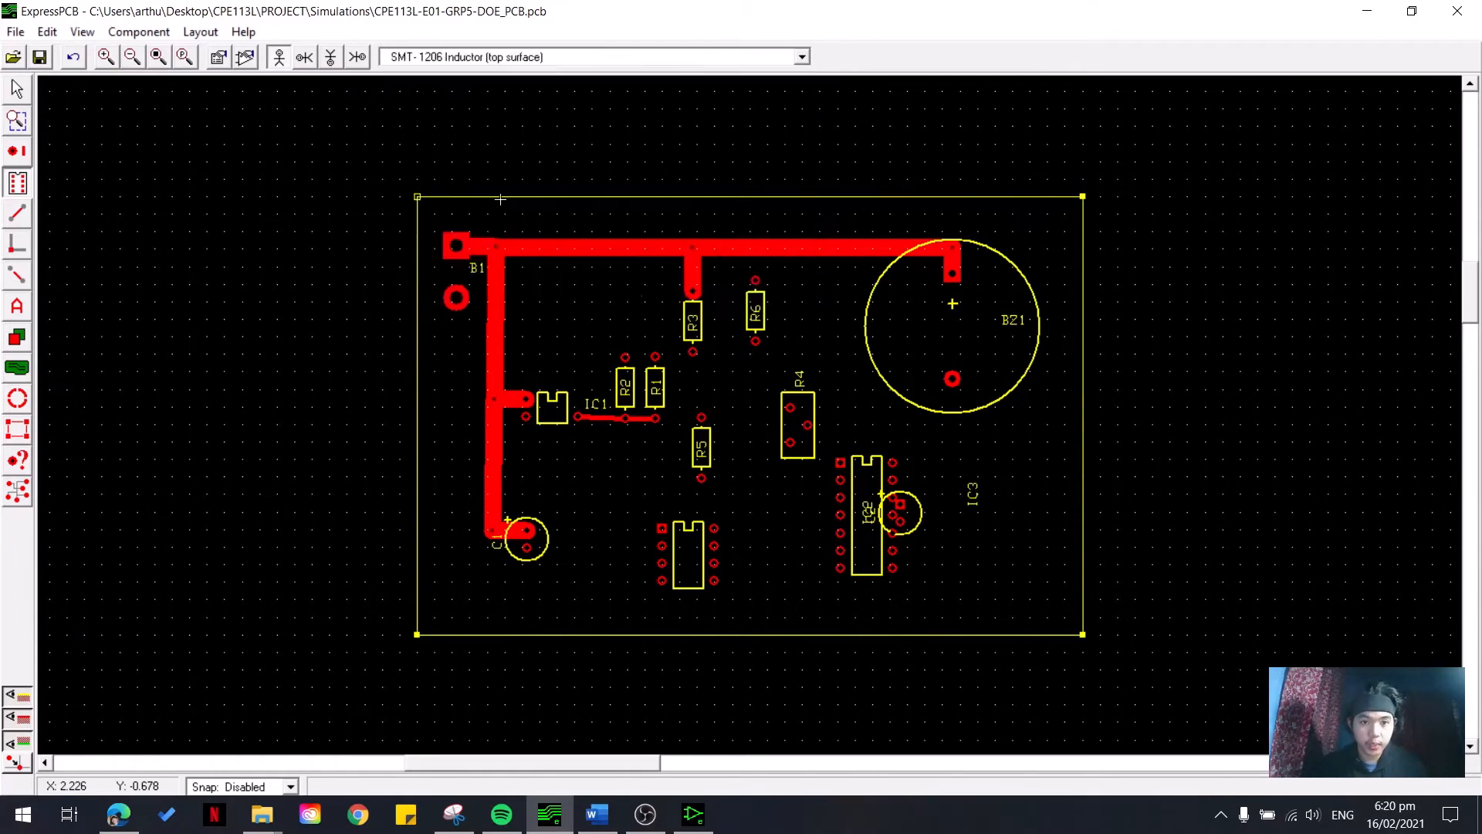
{"action": "left_click", "coordinate": [607, 487]}
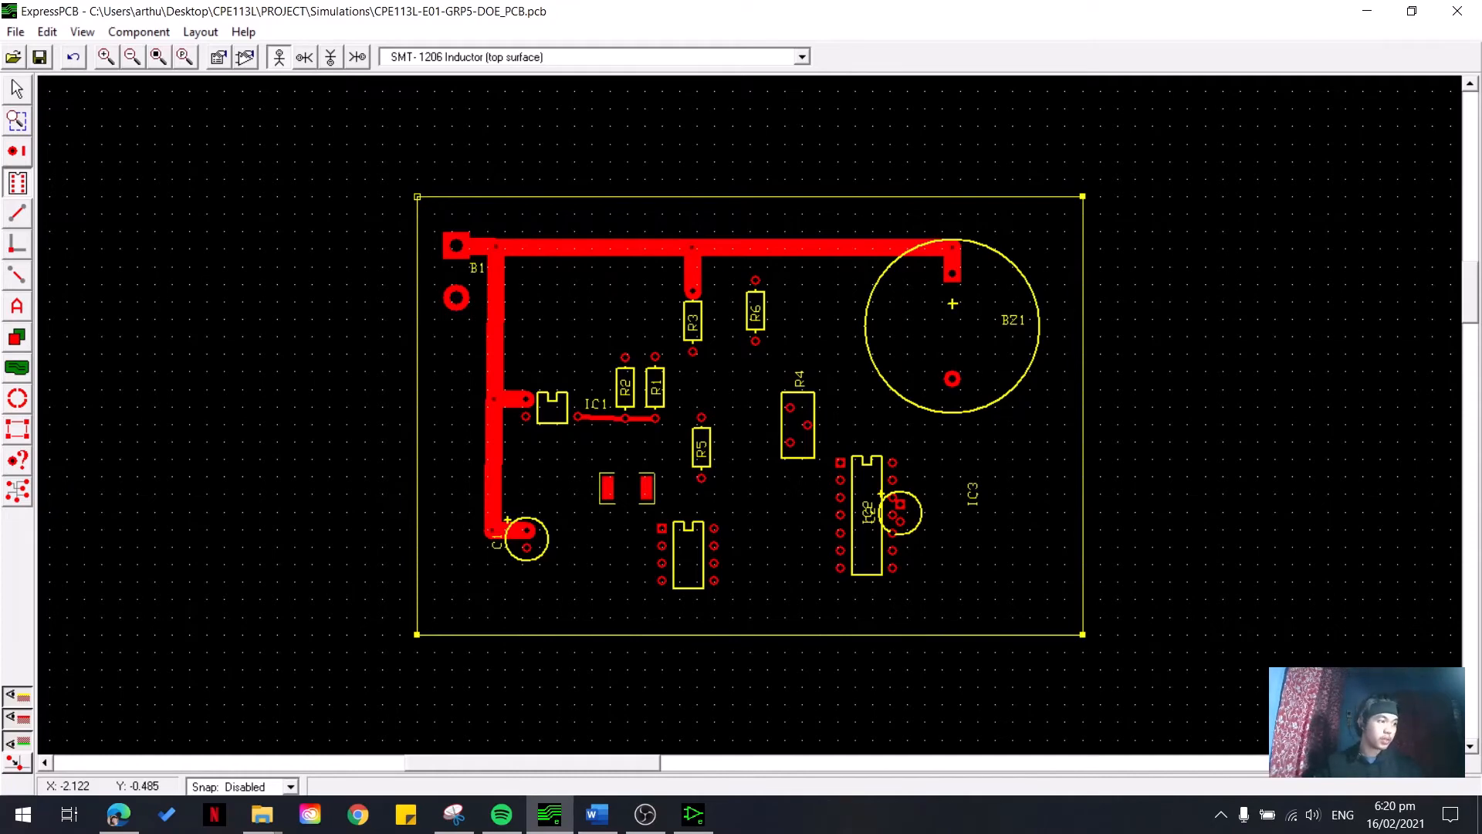
- Place an SMT Inductor 1608 series (top surface) component on the board below R5, between the 8-pin IC and R4
{"action": "left_click", "coordinate": [801, 58]}
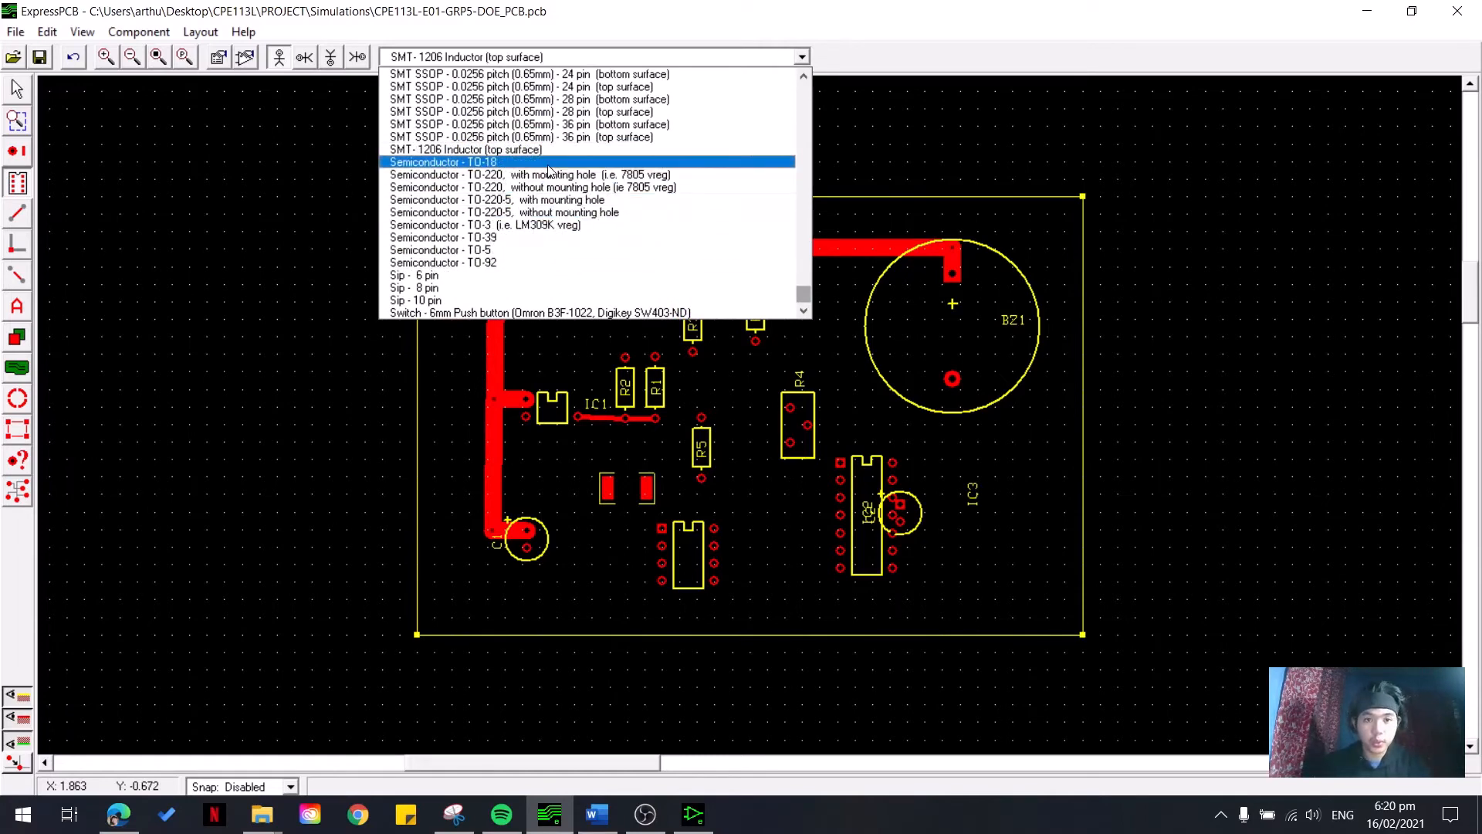
{"action": "scroll", "coordinate": [571, 193], "scroll_direction": "up", "scroll_amount": 2}
{"action": "scroll", "coordinate": [575, 186], "scroll_direction": "up", "scroll_amount": 2}
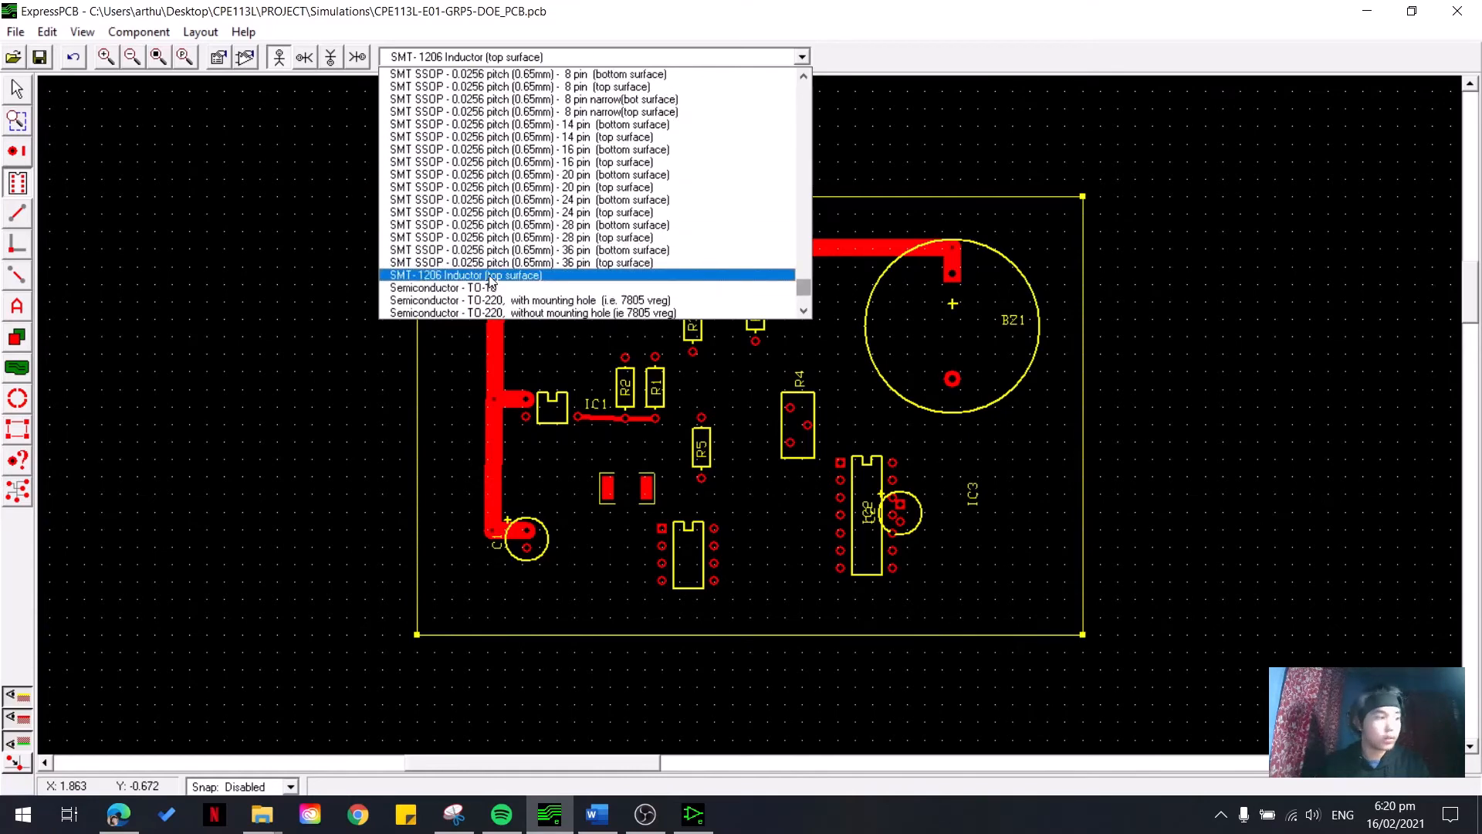
{"action": "scroll", "coordinate": [491, 282], "scroll_direction": "up", "scroll_amount": 15}
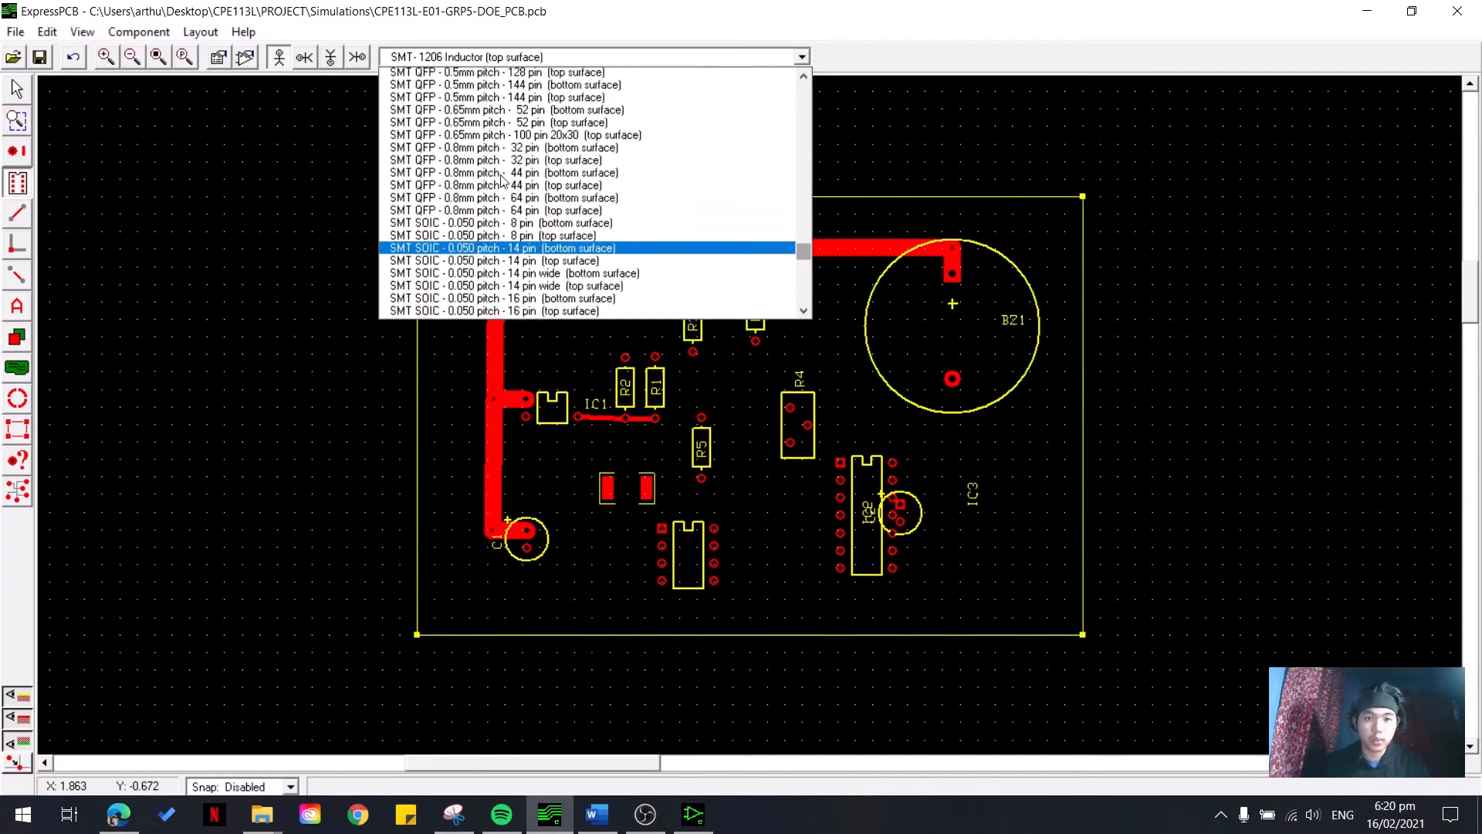
{"action": "scroll", "coordinate": [478, 203], "scroll_direction": "up", "scroll_amount": 9}
{"action": "left_click", "coordinate": [474, 236]}
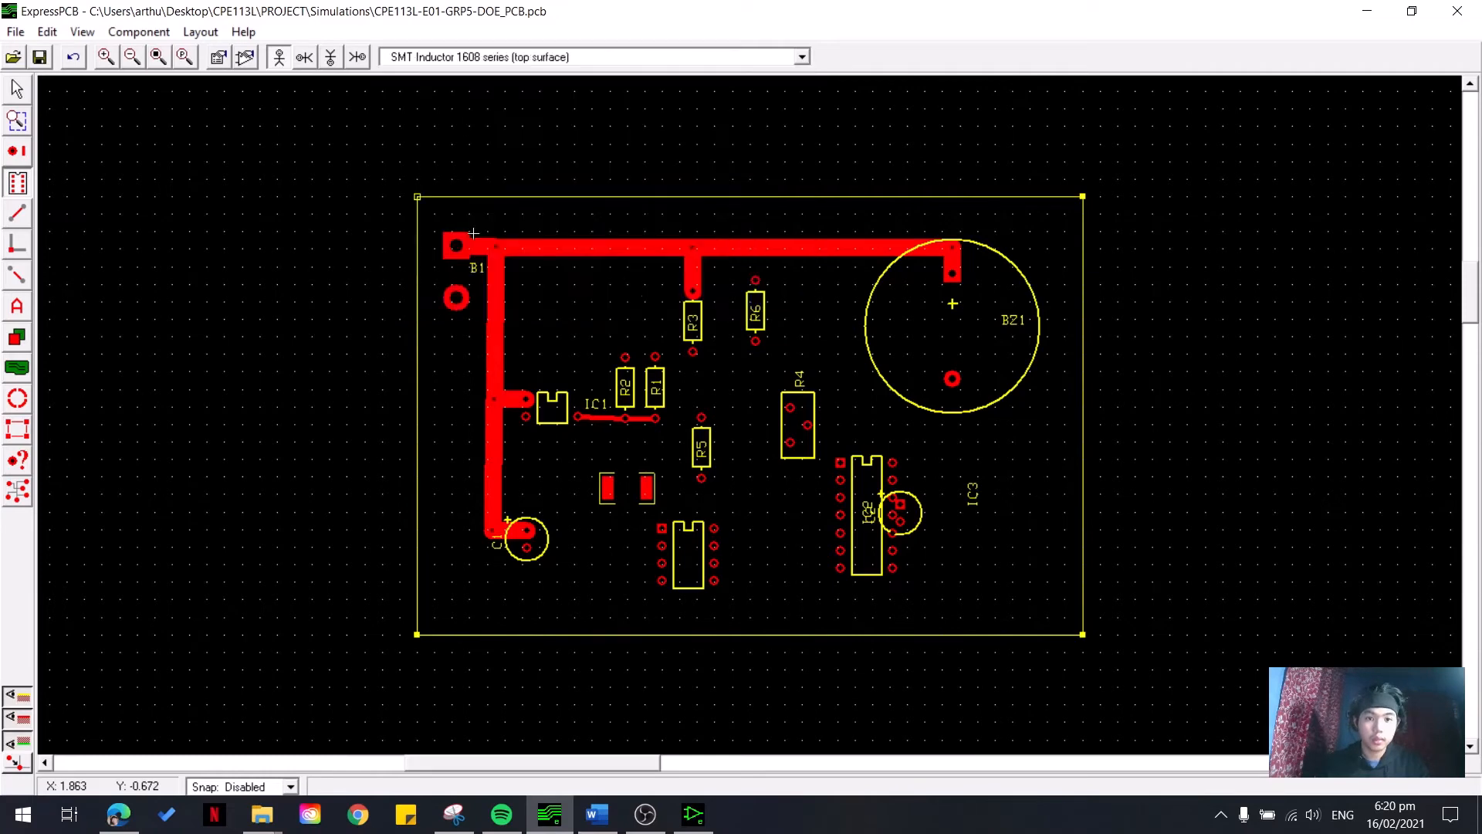
{"action": "left_click", "coordinate": [741, 496]}
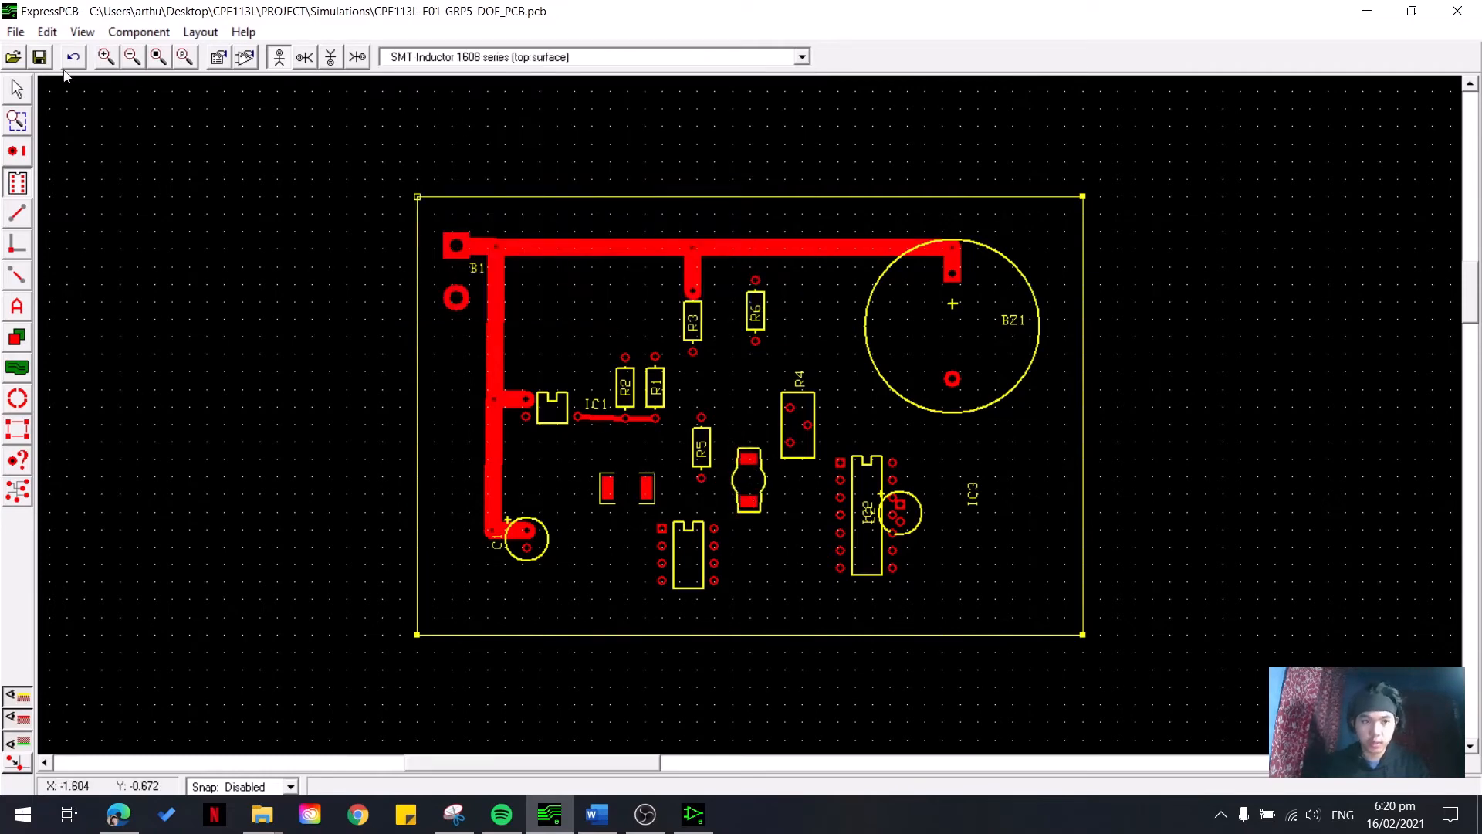
- Delete the SMT-1206 inductor and move the 1608 series inductor into its place between C1 and the 8-pin IC
{"action": "left_click", "coordinate": [17, 90]}
{"action": "left_click", "coordinate": [606, 492]}
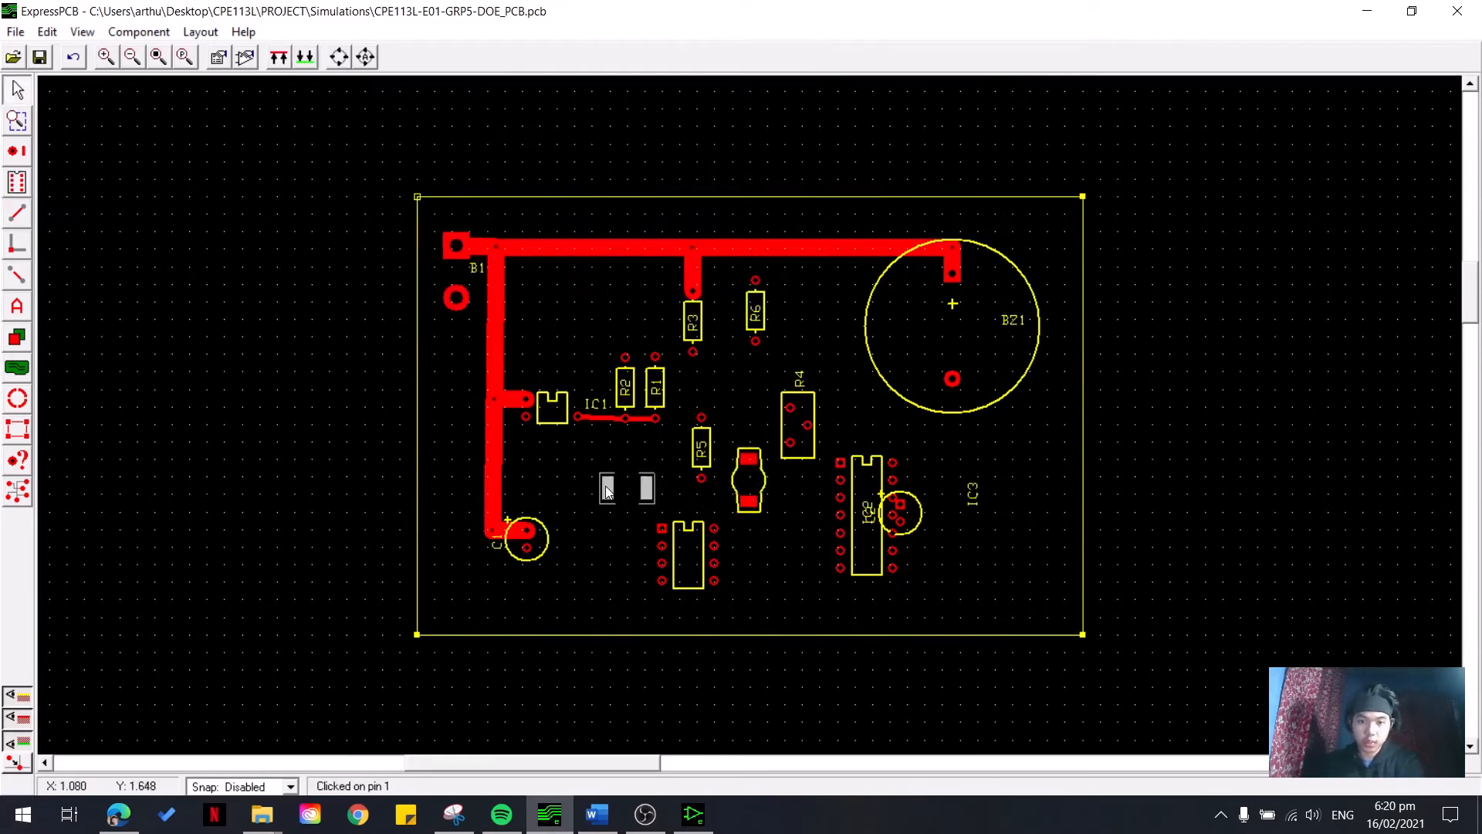
{"action": "left_click_drag", "start_coordinate": [749, 506], "coordinate": [624, 550]}
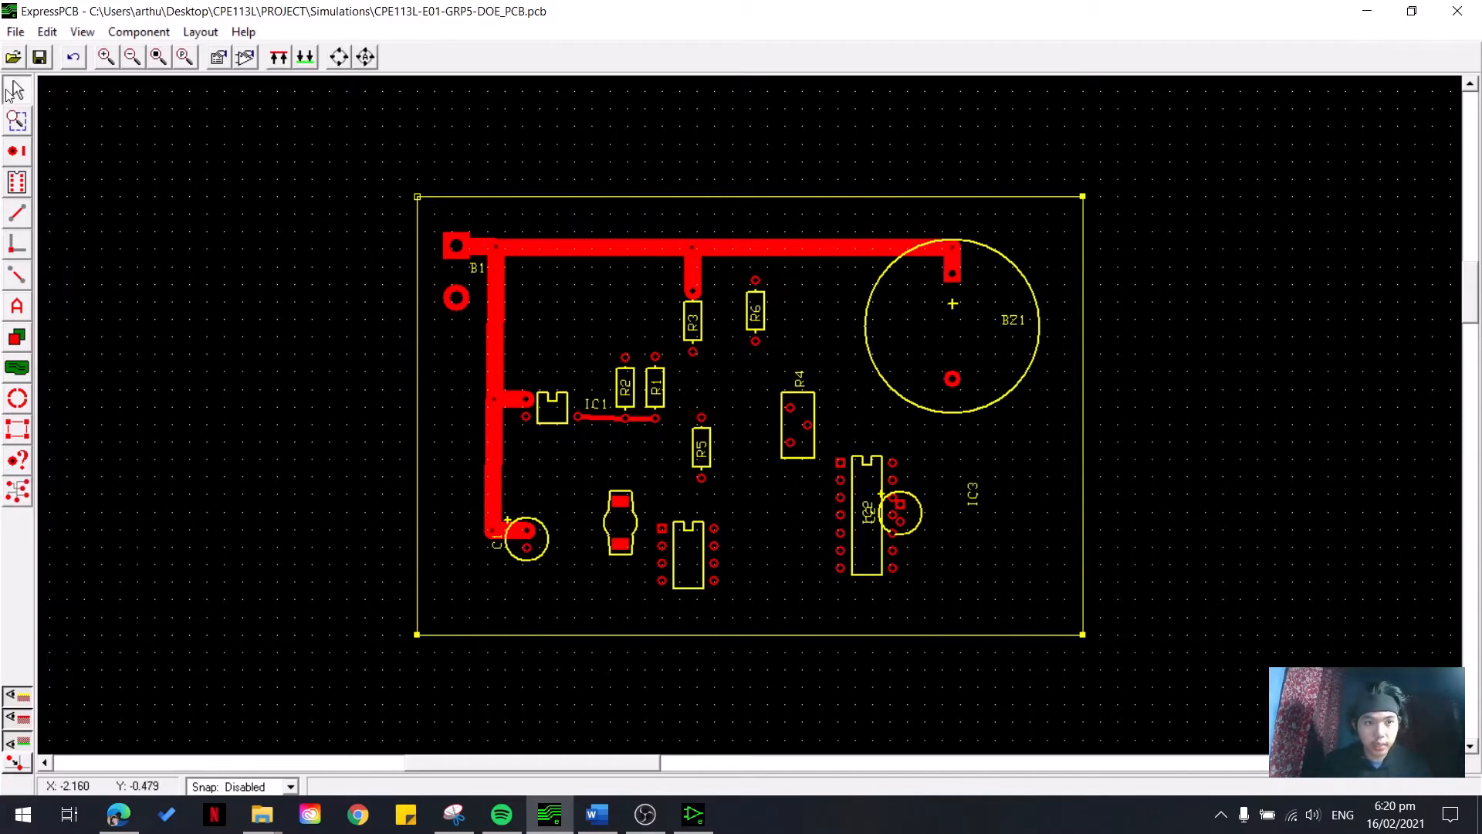
- Assign the part ID L1 to the SMT 1608 series inductor
{"action": "double_click", "coordinate": [620, 522]}
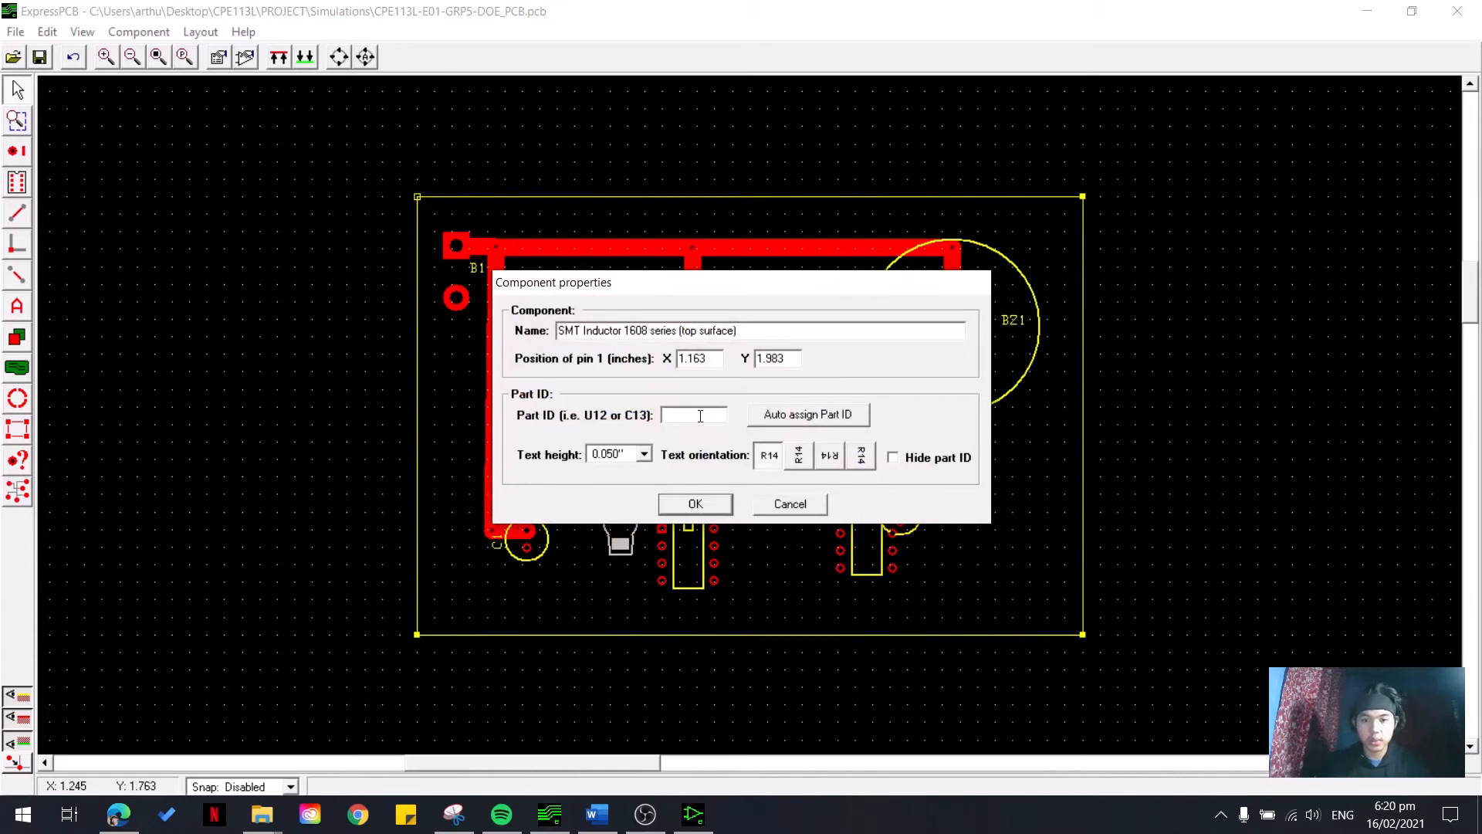
{"action": "type", "text": "L1"}
{"action": "left_click", "coordinate": [704, 507]}
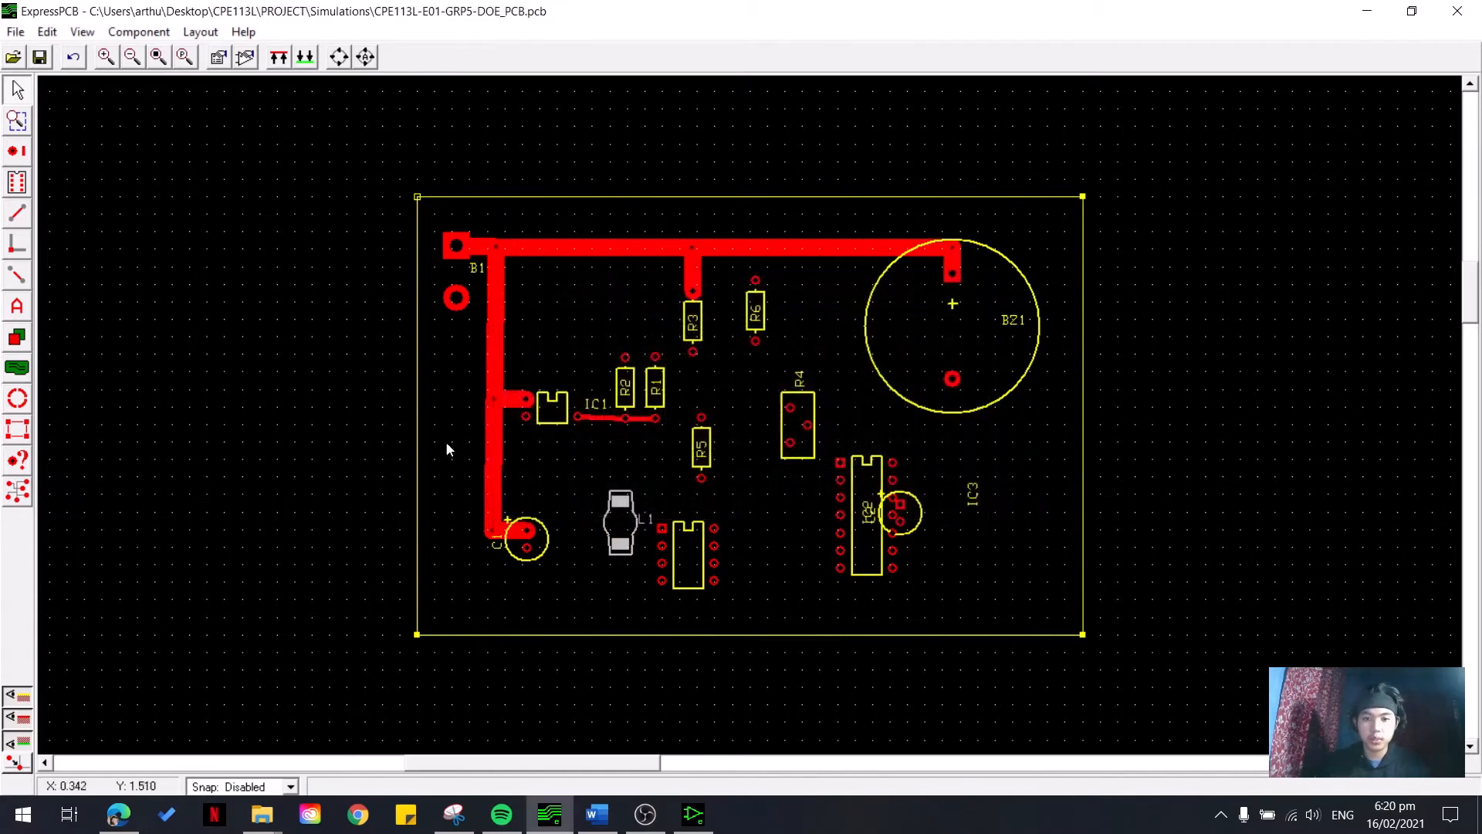
- Highlight the net of C1's pin 2 and rotate the body of L1 by 180°
{"action": "left_click", "coordinate": [18, 491]}
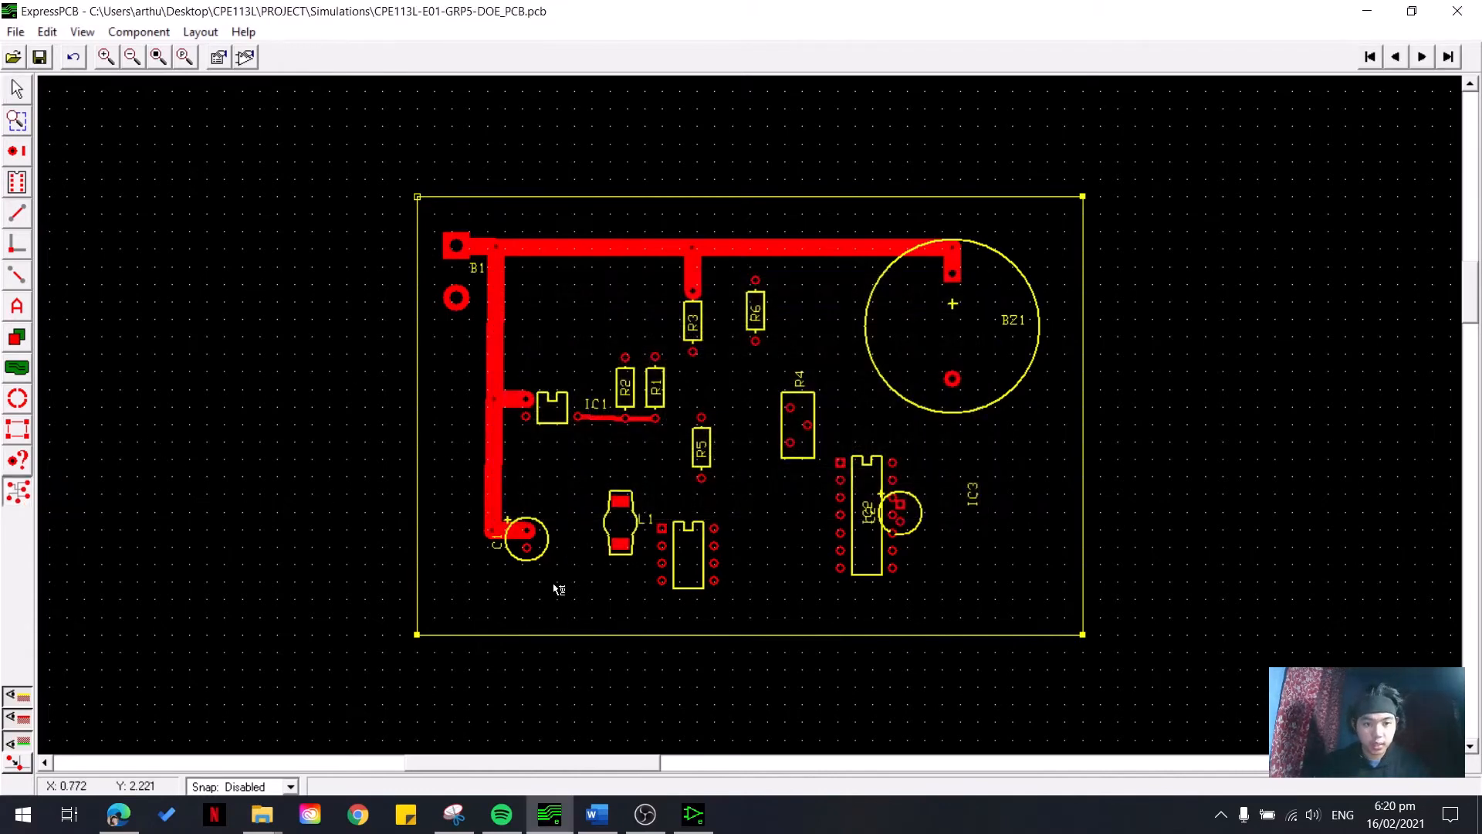
{"action": "left_click", "coordinate": [527, 548]}
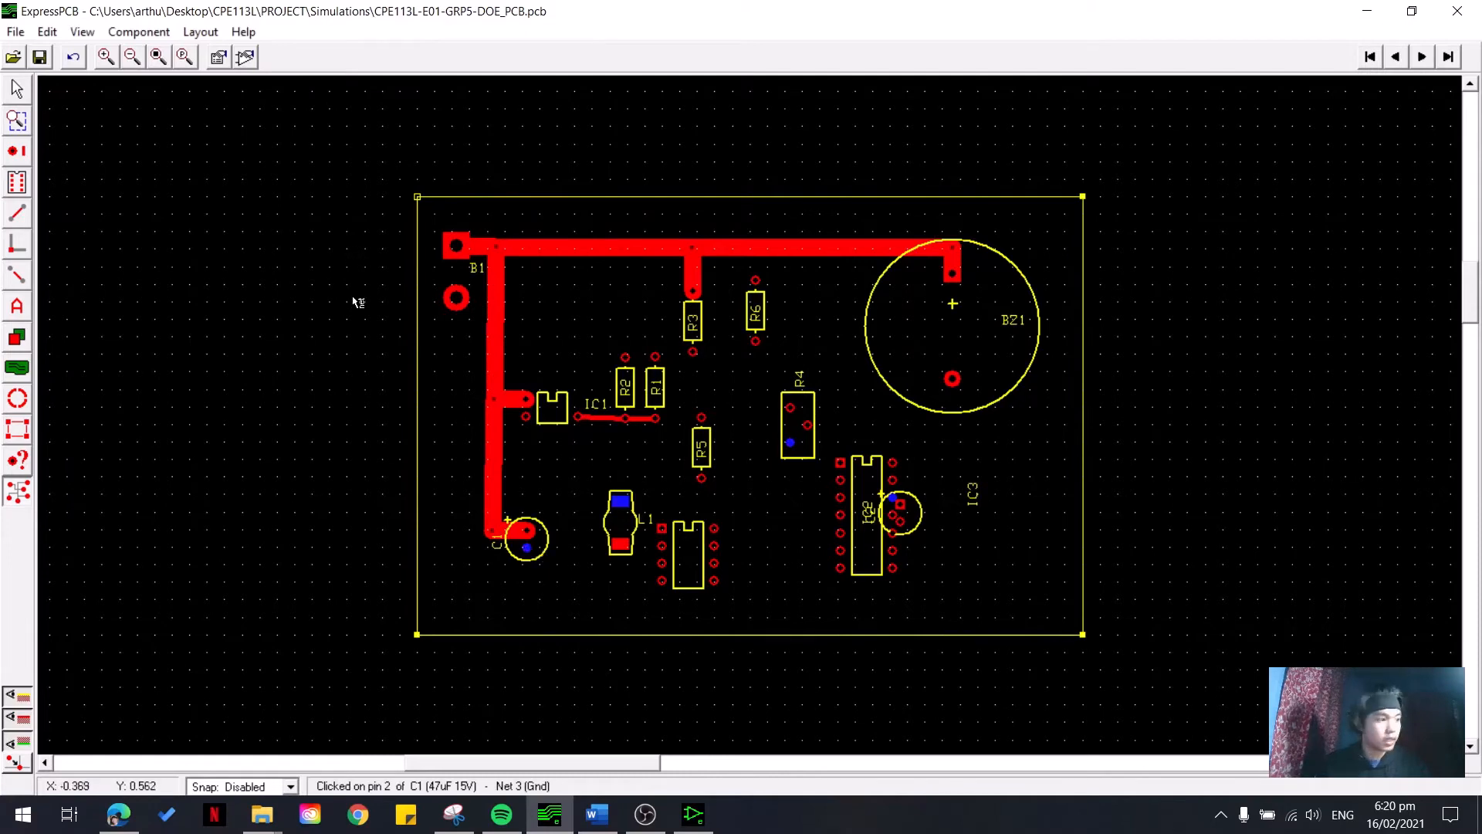
{"action": "left_click", "coordinate": [17, 90]}
{"action": "left_click", "coordinate": [618, 499]}
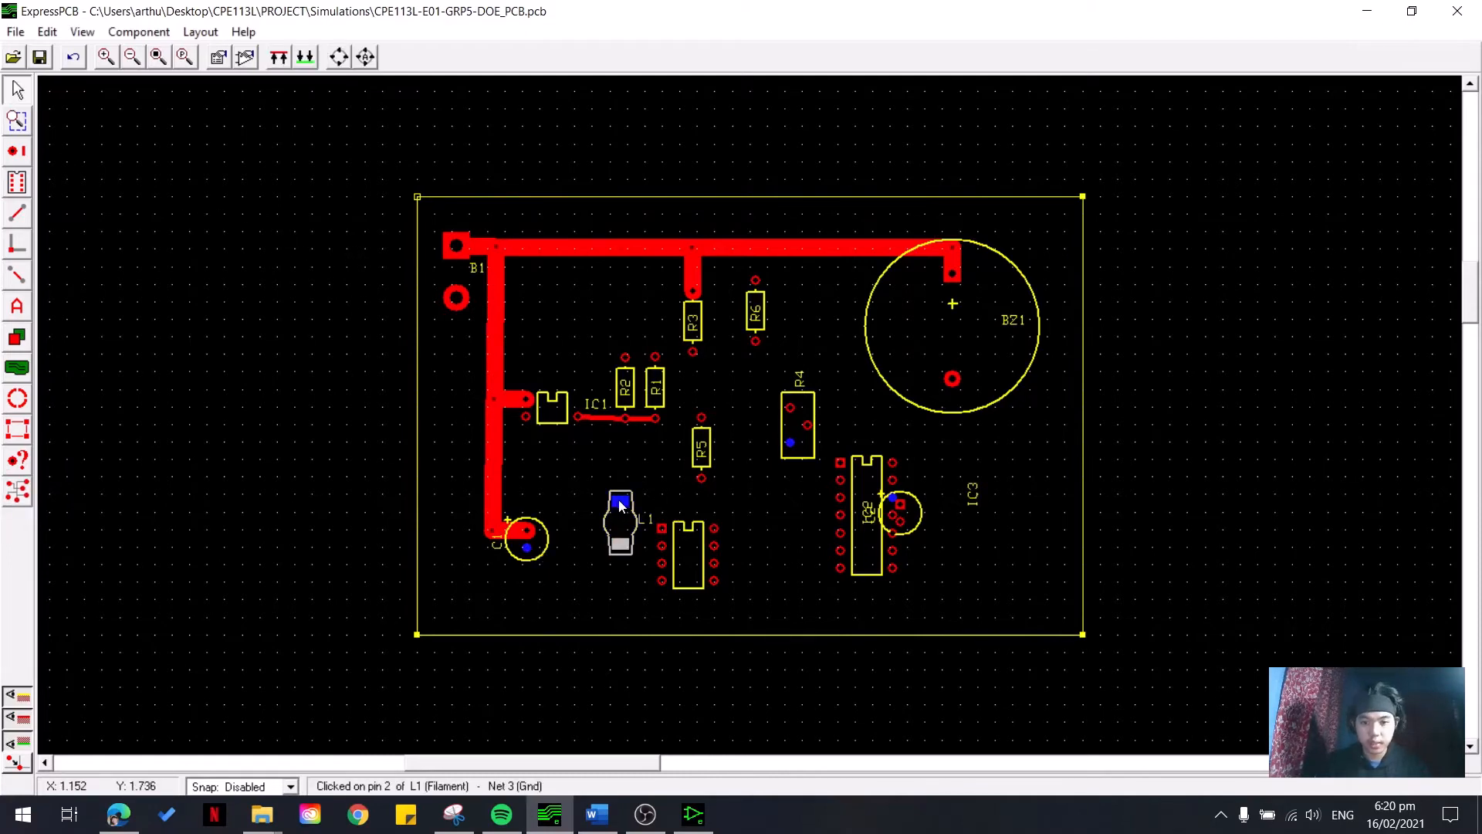
{"action": "right_click", "coordinate": [618, 498]}
{"action": "mouse_move", "coordinate": [752, 605]}
{"action": "left_click", "coordinate": [941, 649]}
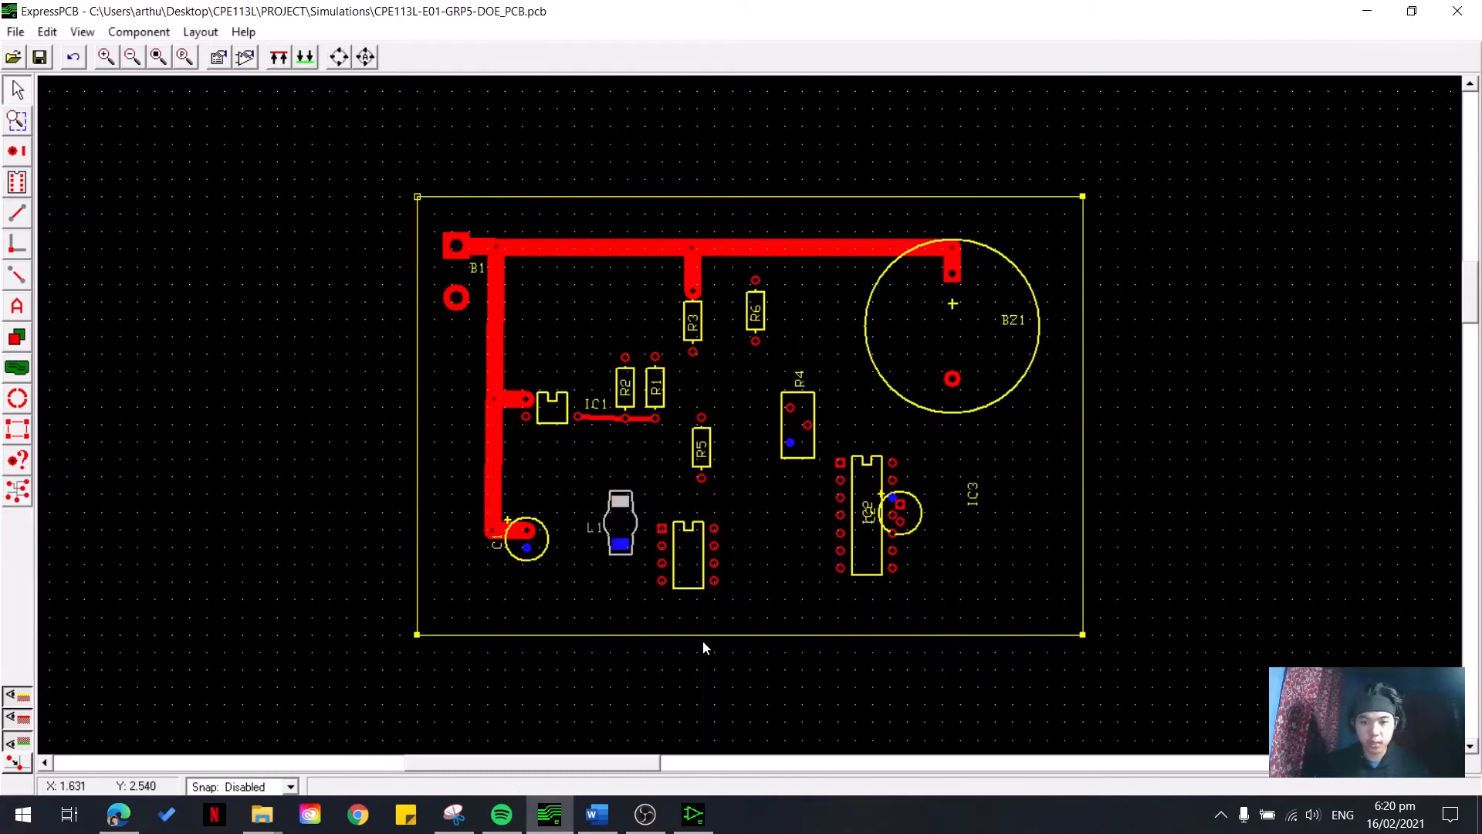
- Route a 0.025" trace from C1's pin 2 to the lower pad of L1
{"action": "left_click", "coordinate": [17, 213]}
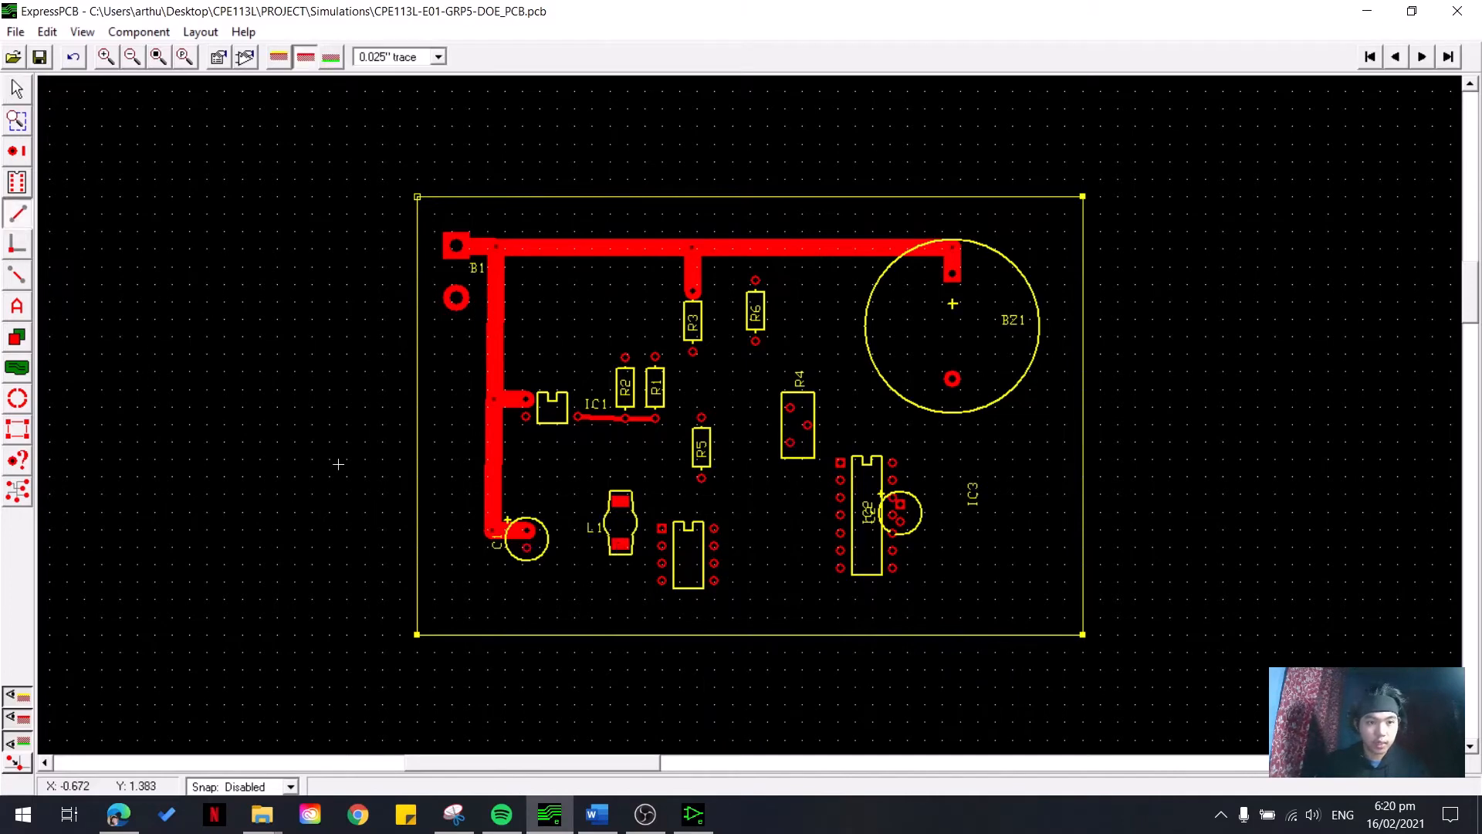
{"action": "left_click", "coordinate": [527, 546]}
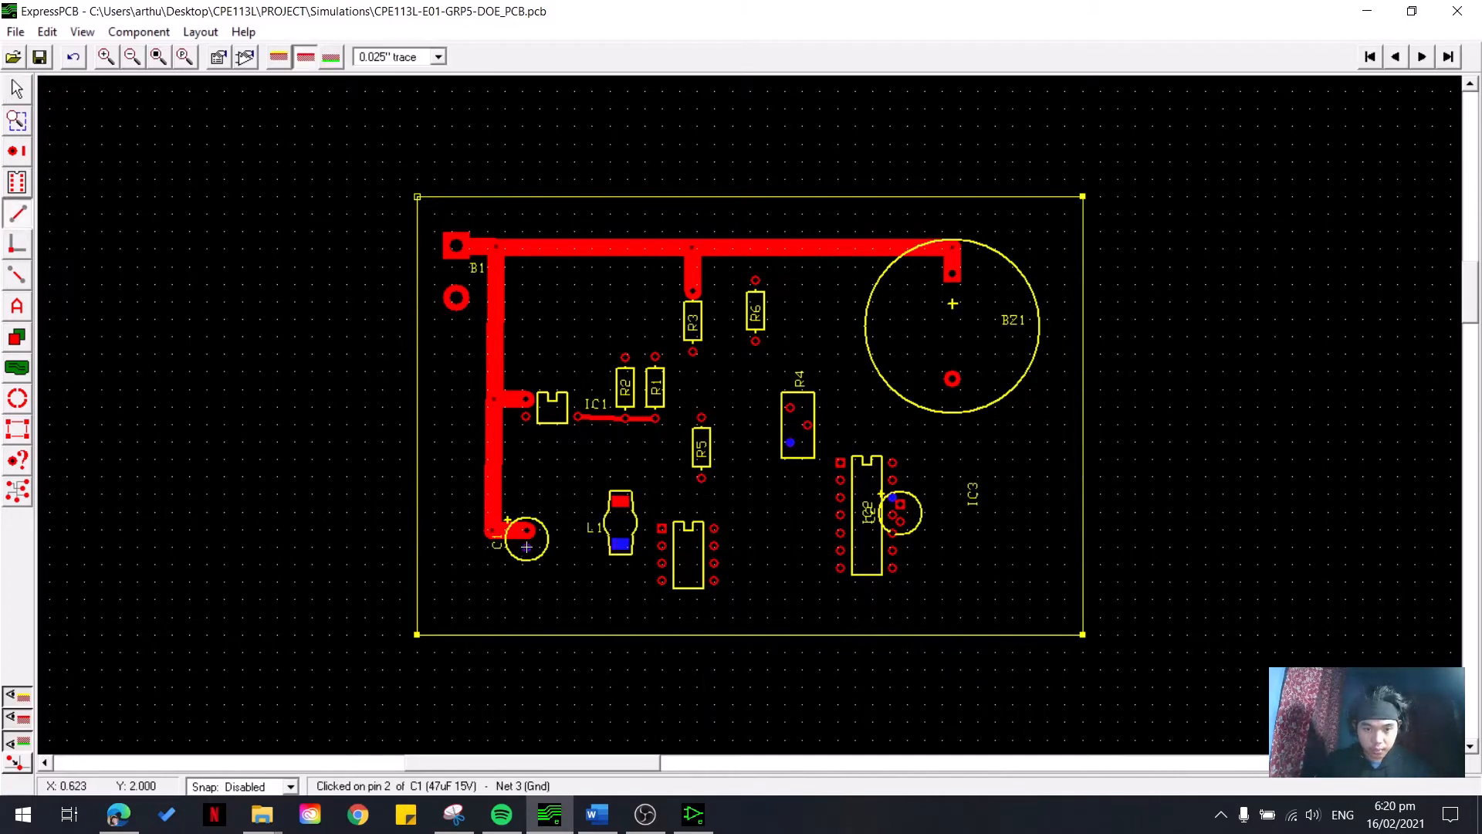
{"action": "left_click", "coordinate": [623, 545]}
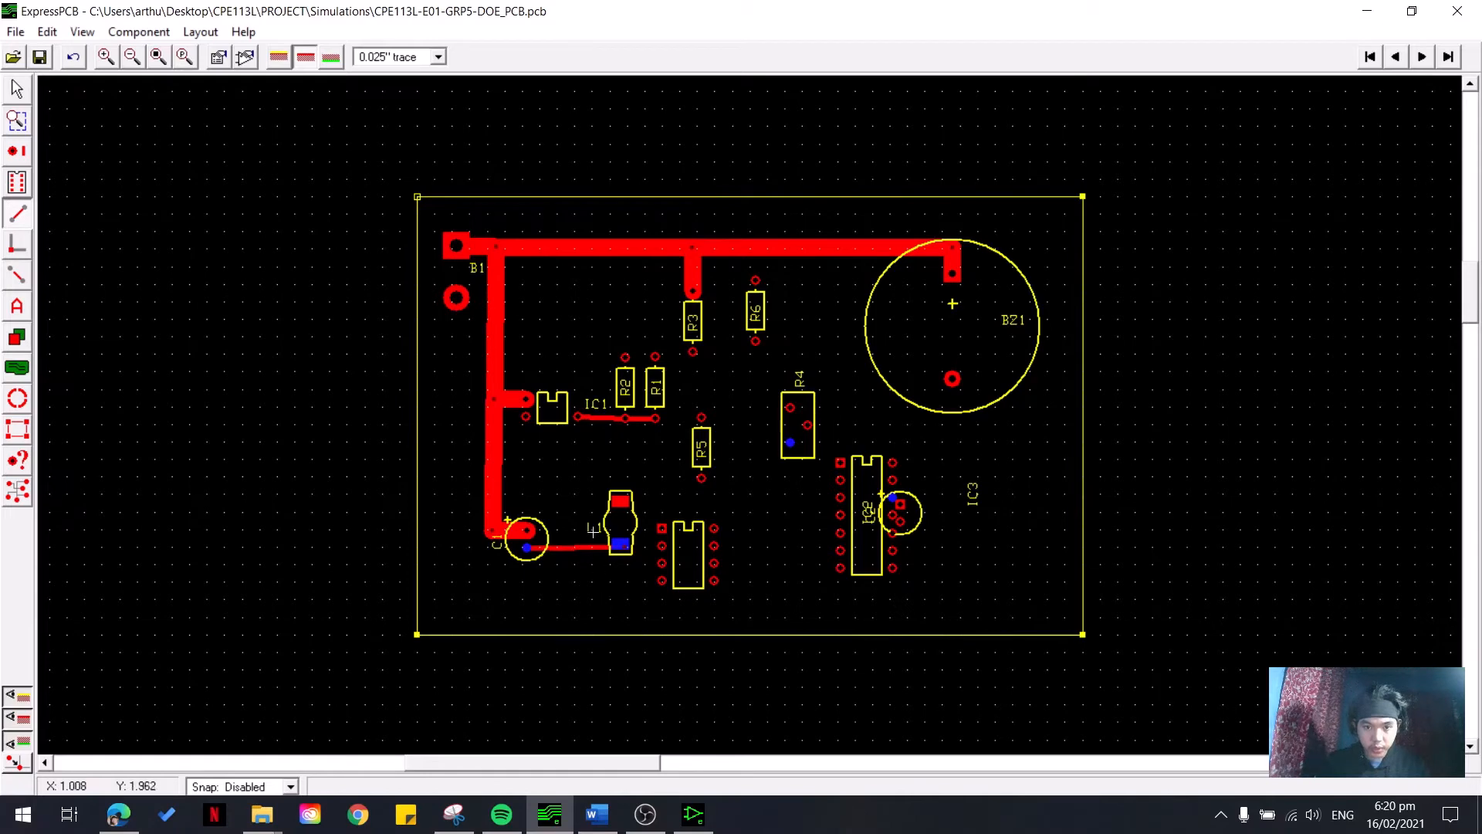
{"action": "key", "text": "Delete"}
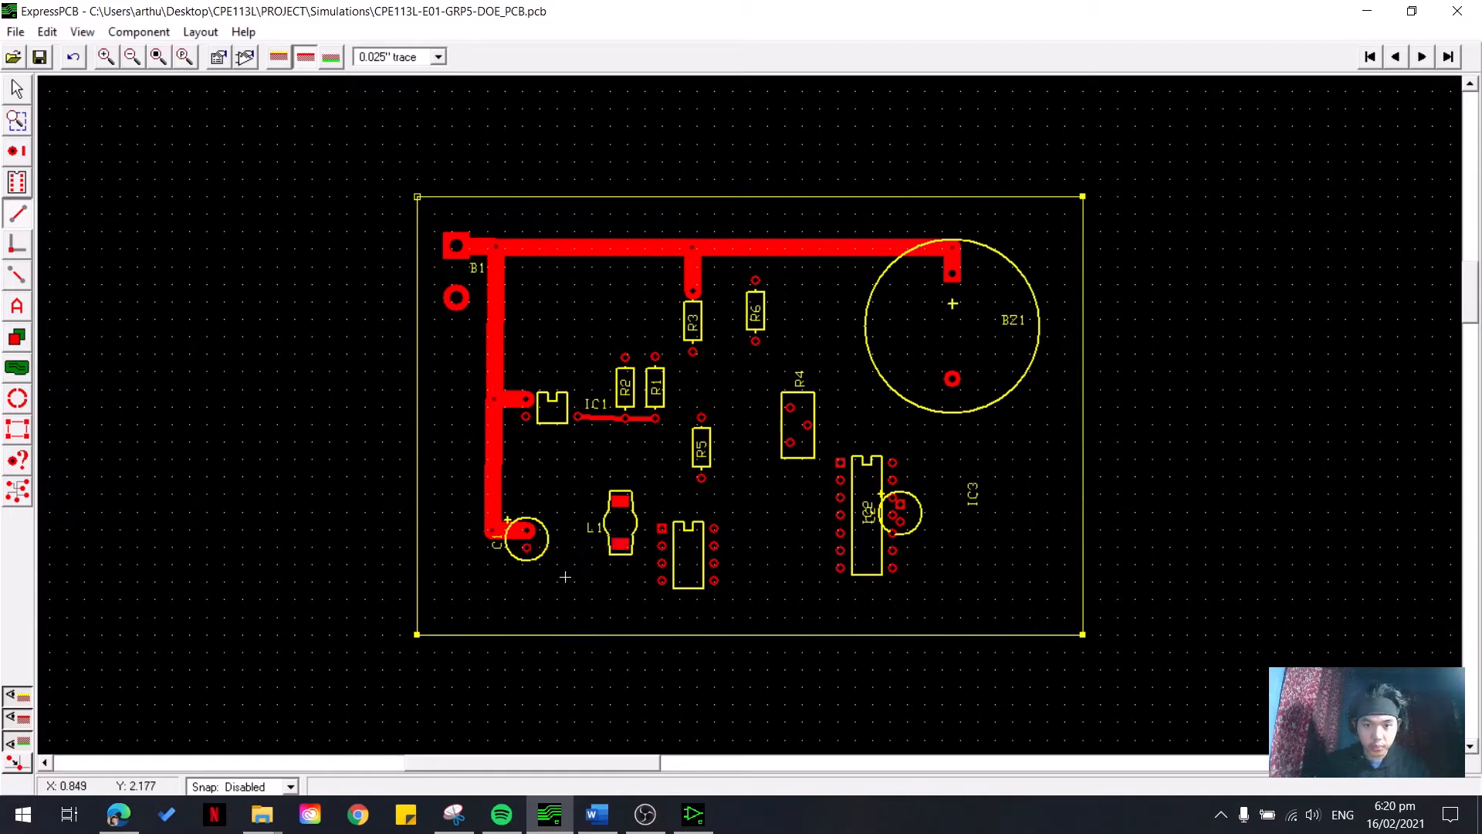
{"action": "left_click", "coordinate": [528, 547]}
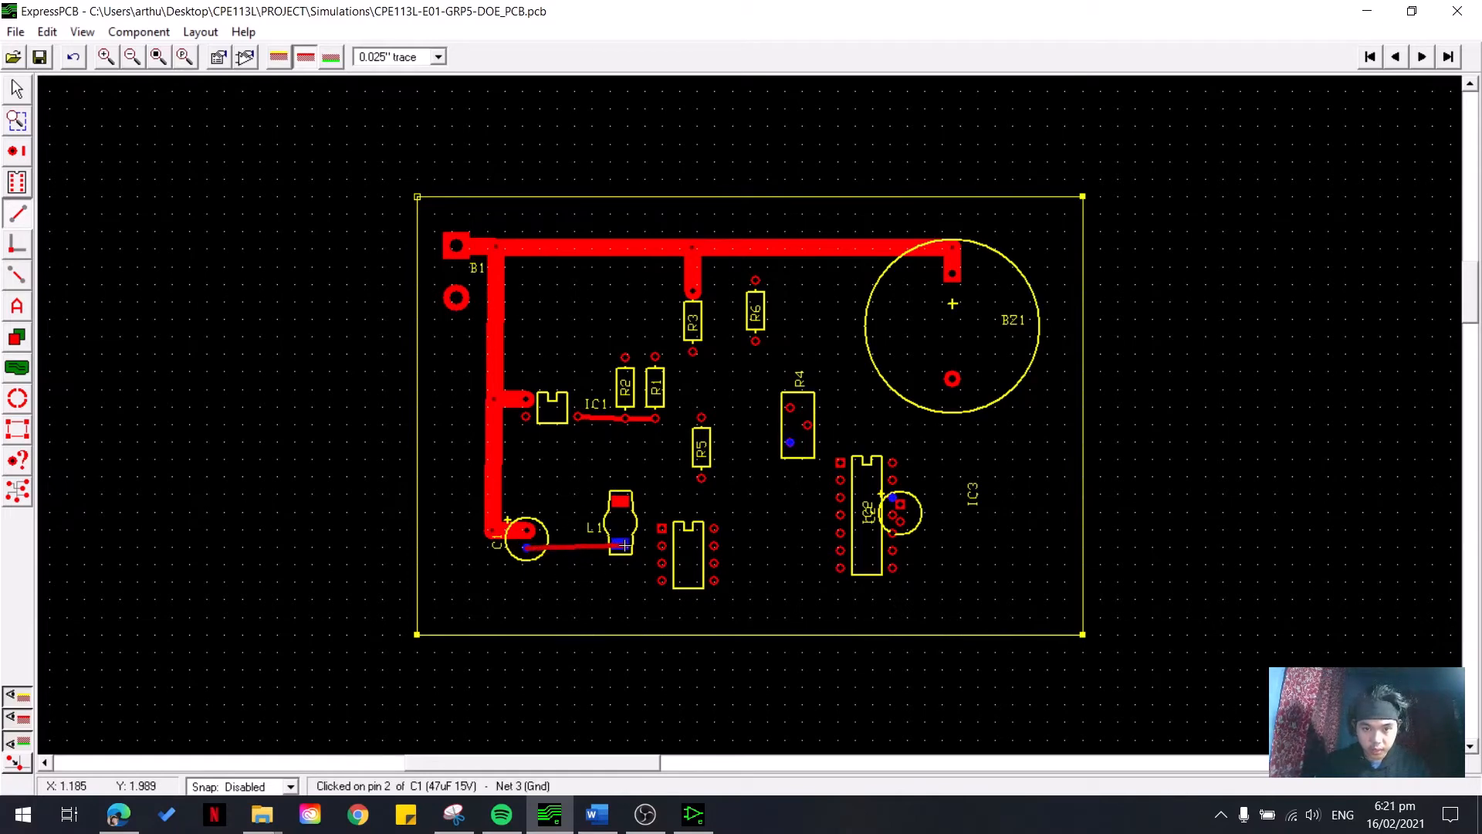
{"action": "left_click", "coordinate": [622, 546]}
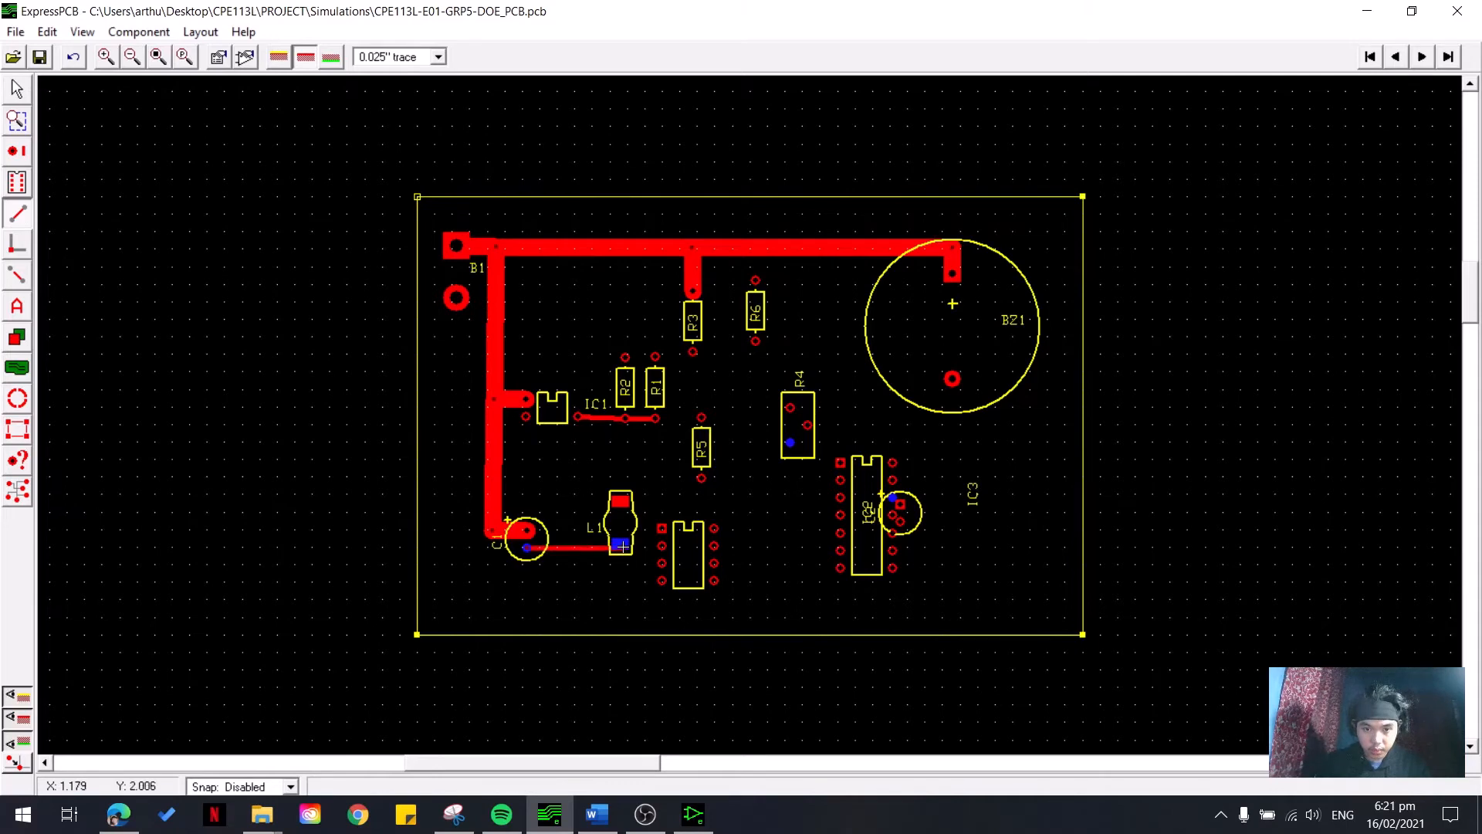
- Reposition L1 so that its lower pad sits on the end of the trace coming from C1
{"action": "left_click", "coordinate": [20, 97]}
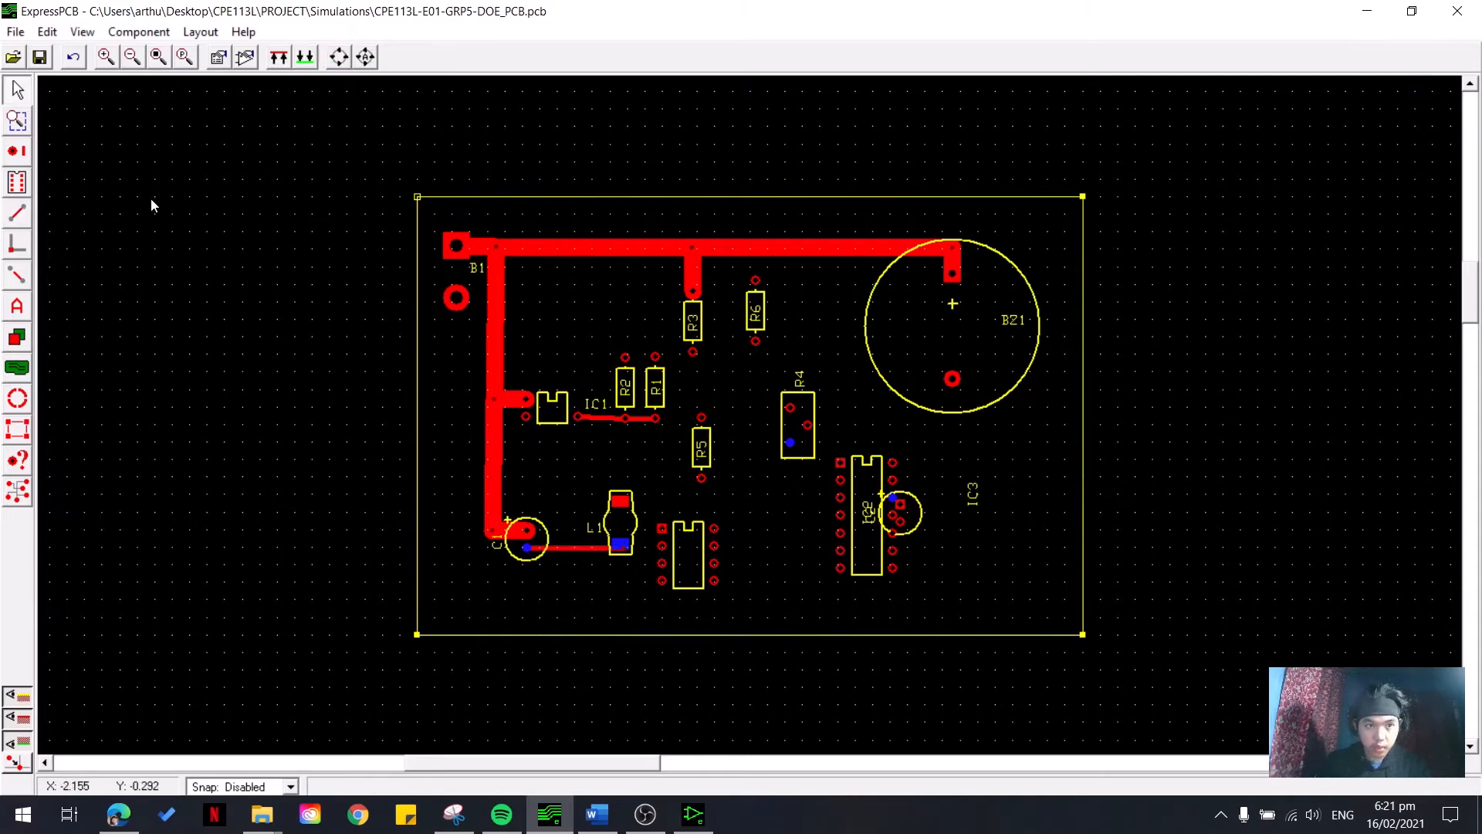
{"action": "mouse_move", "coordinate": [622, 547]}
{"action": "left_mouse_down"}
{"action": "mouse_move", "coordinate": [648, 555]}
{"action": "mouse_move", "coordinate": [636, 536]}
{"action": "mouse_move", "coordinate": [647, 542]}
{"action": "mouse_move", "coordinate": [652, 500]}
{"action": "mouse_move", "coordinate": [632, 523]}
{"action": "left_mouse_up"}
{"action": "key", "text": "ctrl+z"}
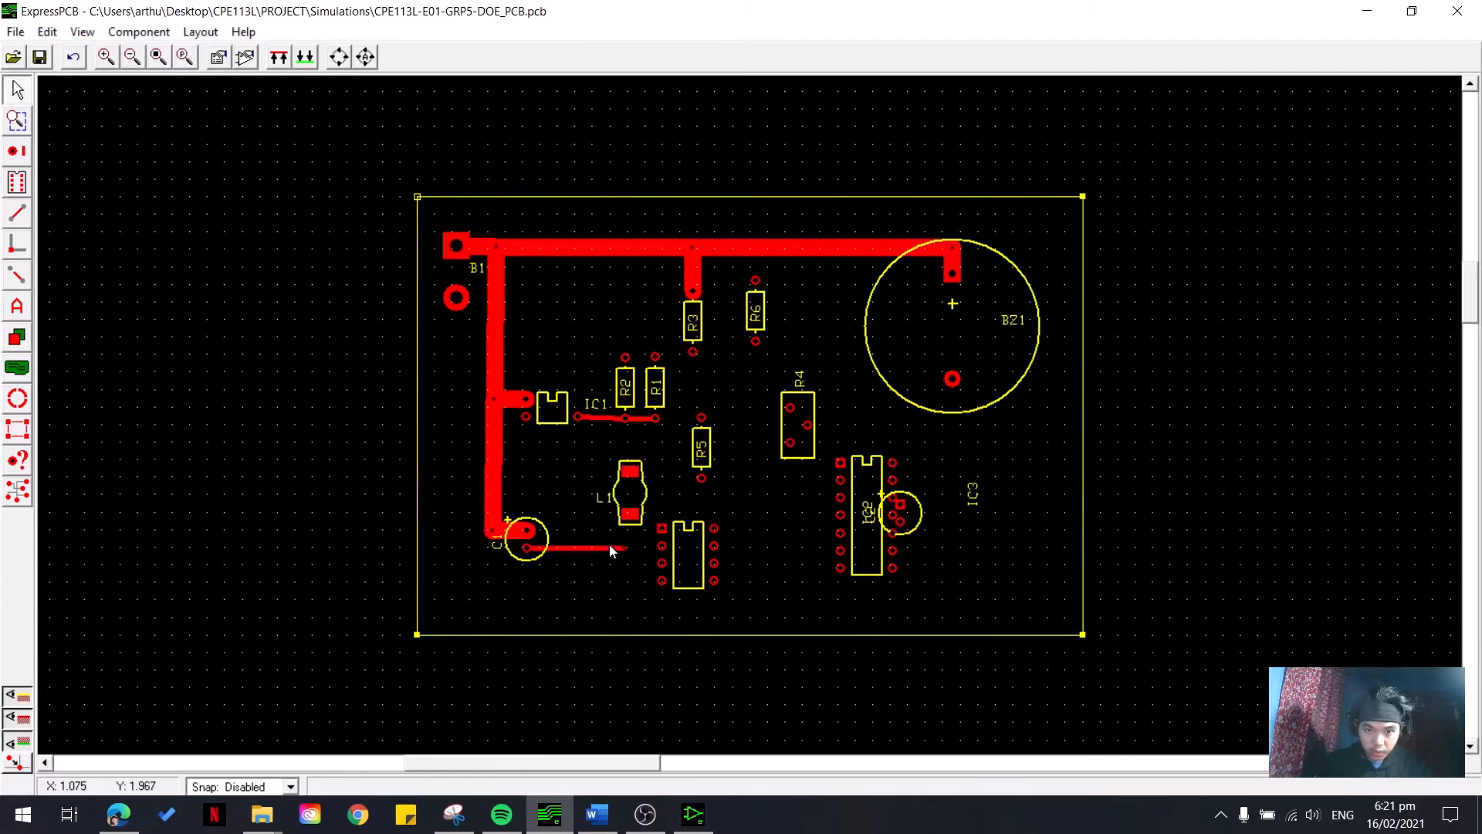
{"action": "left_click", "coordinate": [619, 547]}
{"action": "left_click", "coordinate": [623, 548]}
{"action": "left_click_drag", "start_coordinate": [628, 518], "coordinate": [633, 505]}
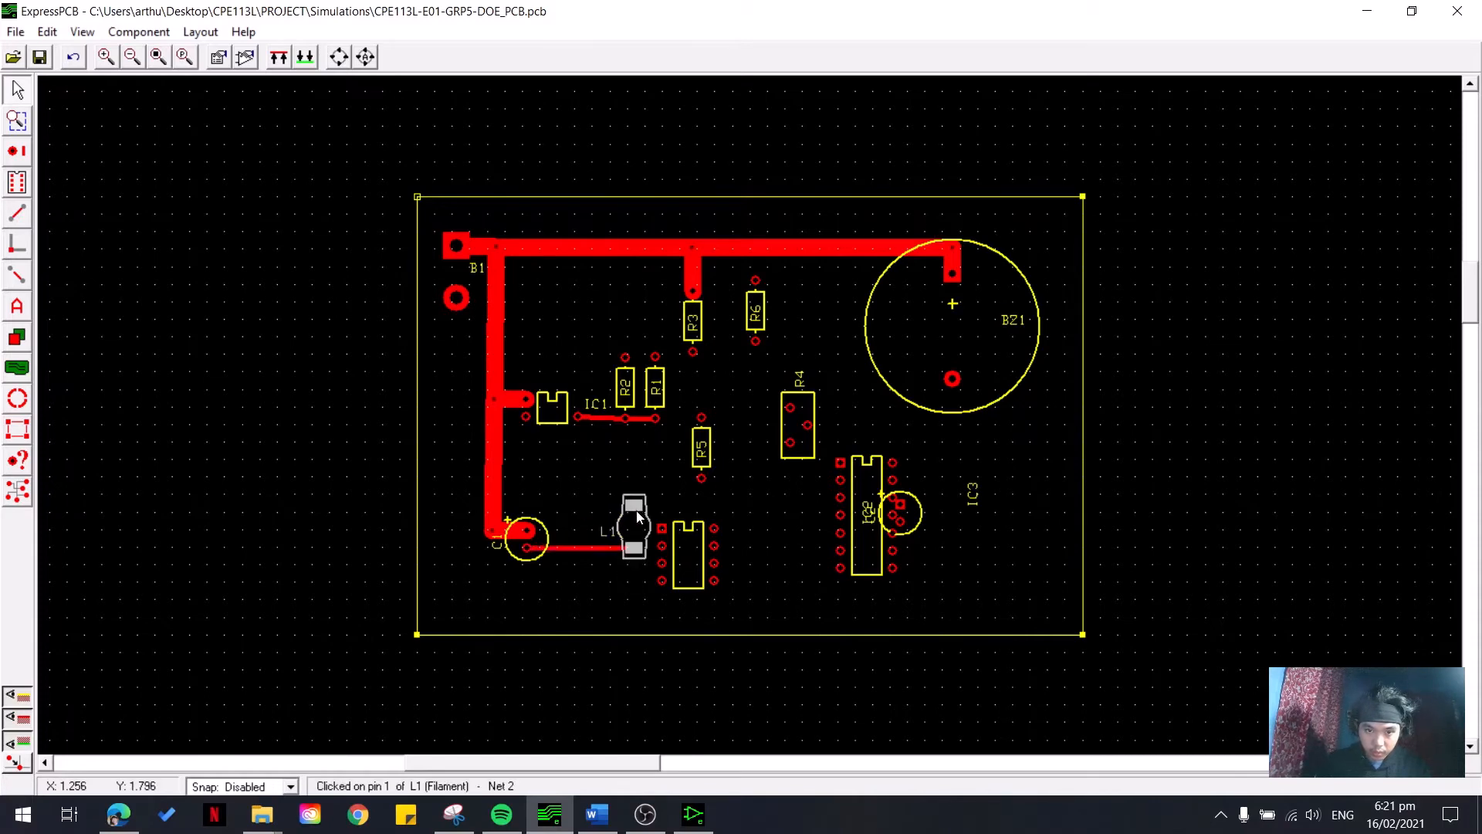
{"action": "left_click", "coordinate": [651, 460]}
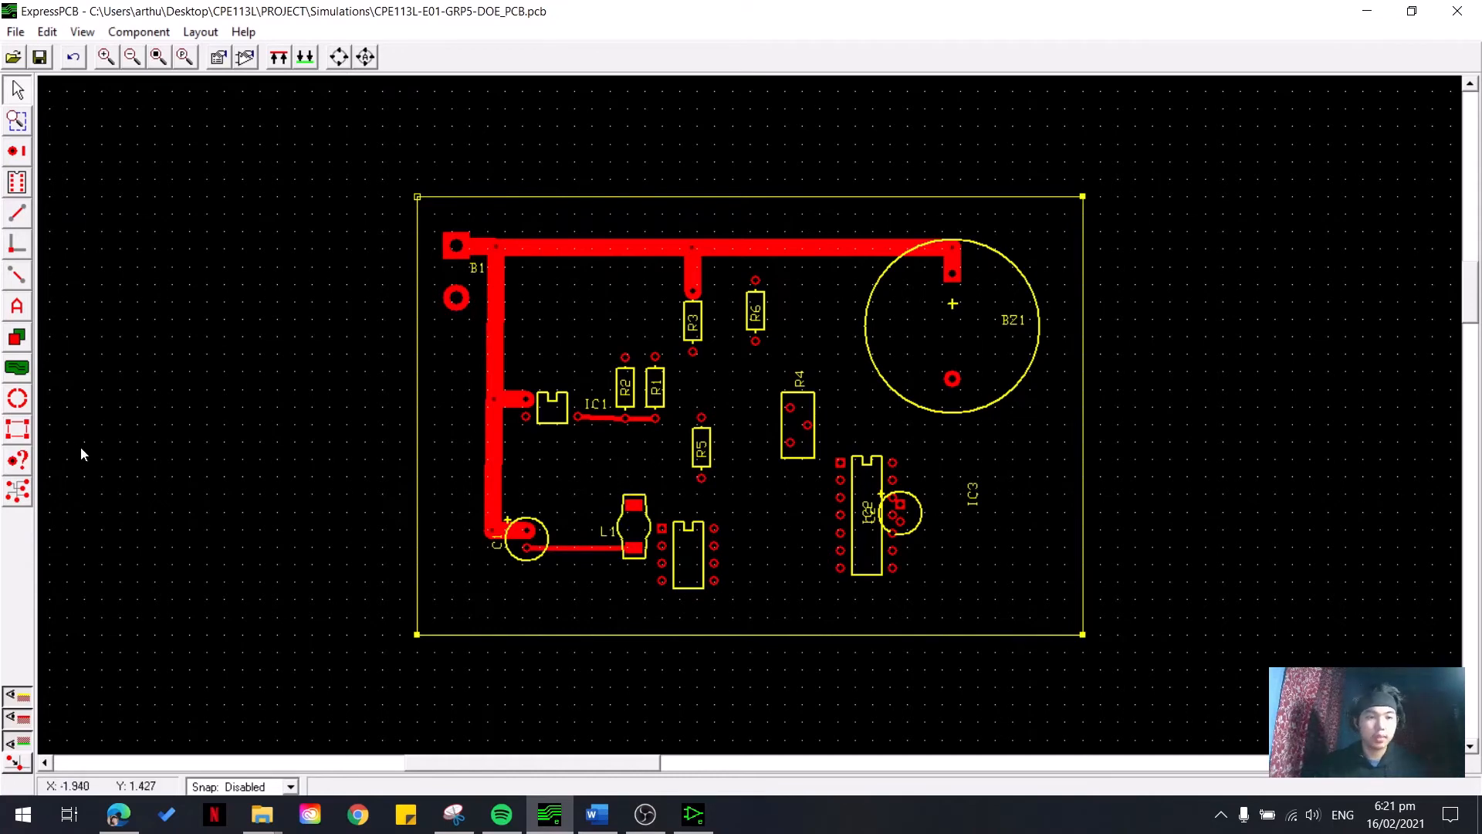
- Highlight the net of L1's upper pad and rotate the body of resistor R2 by 180°
{"action": "left_click", "coordinate": [17, 490]}
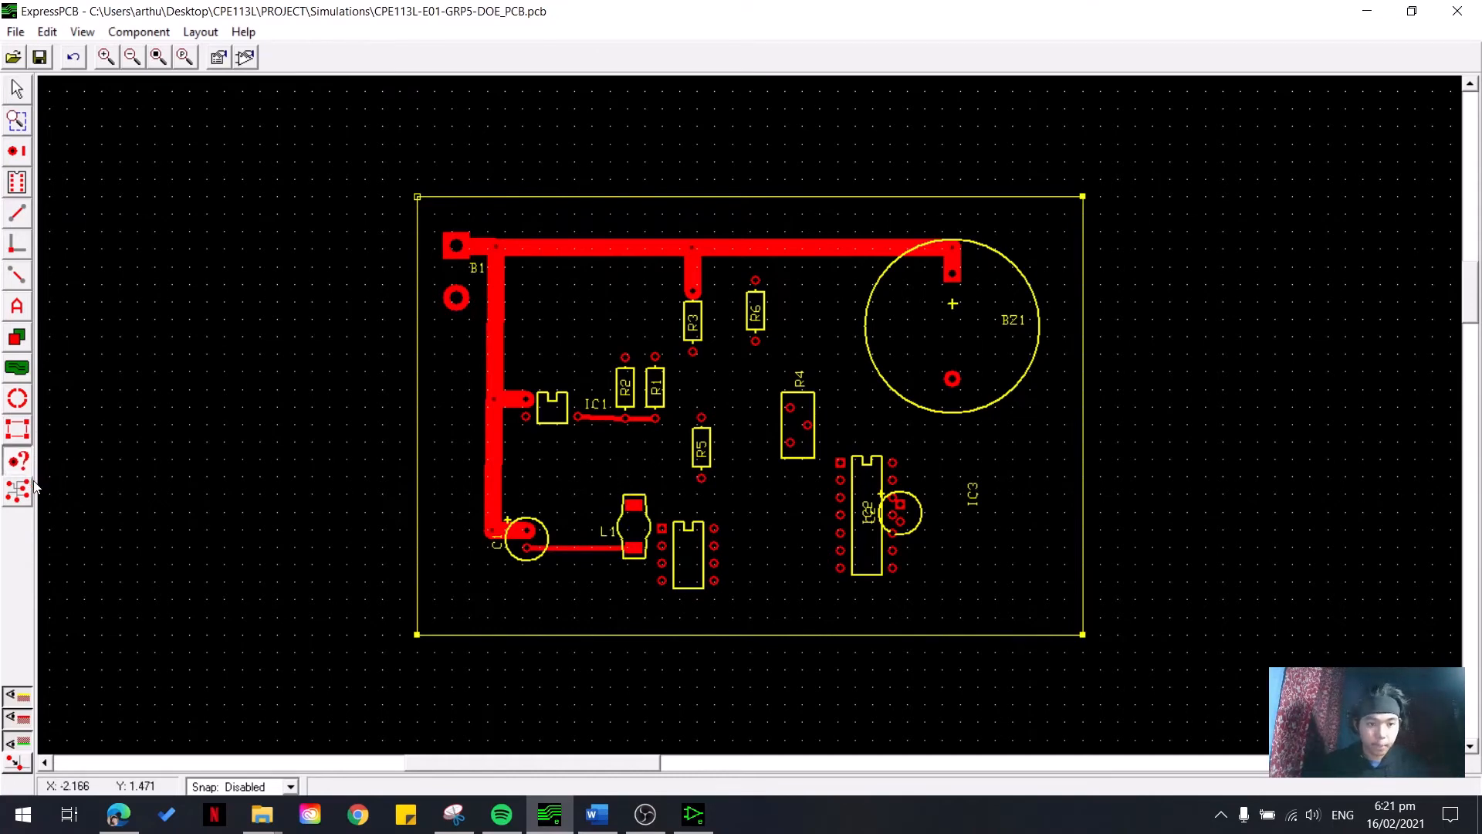
{"action": "left_click", "coordinate": [638, 506]}
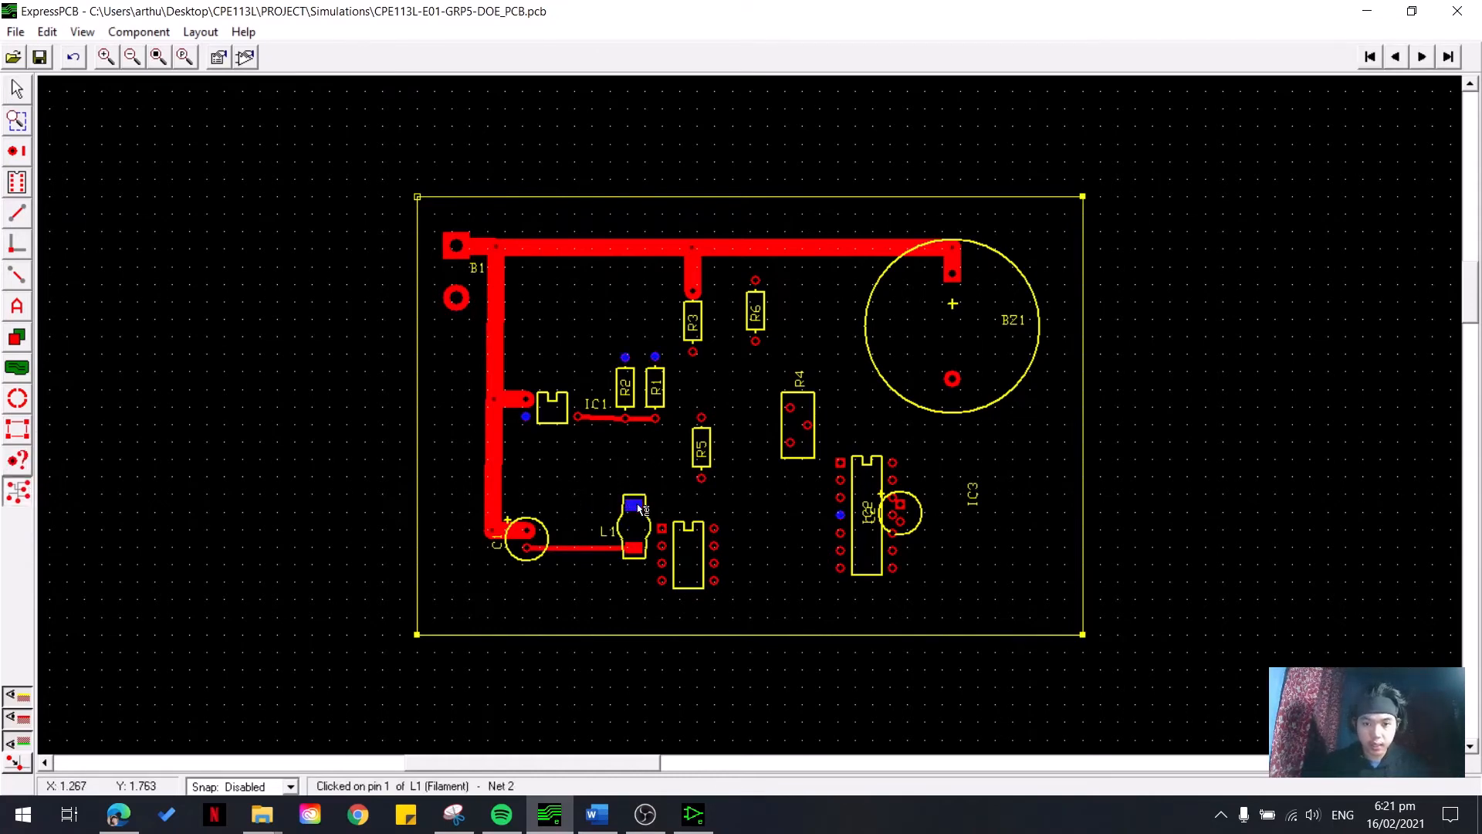
{"action": "left_click", "coordinate": [19, 104]}
{"action": "left_click", "coordinate": [625, 412]}
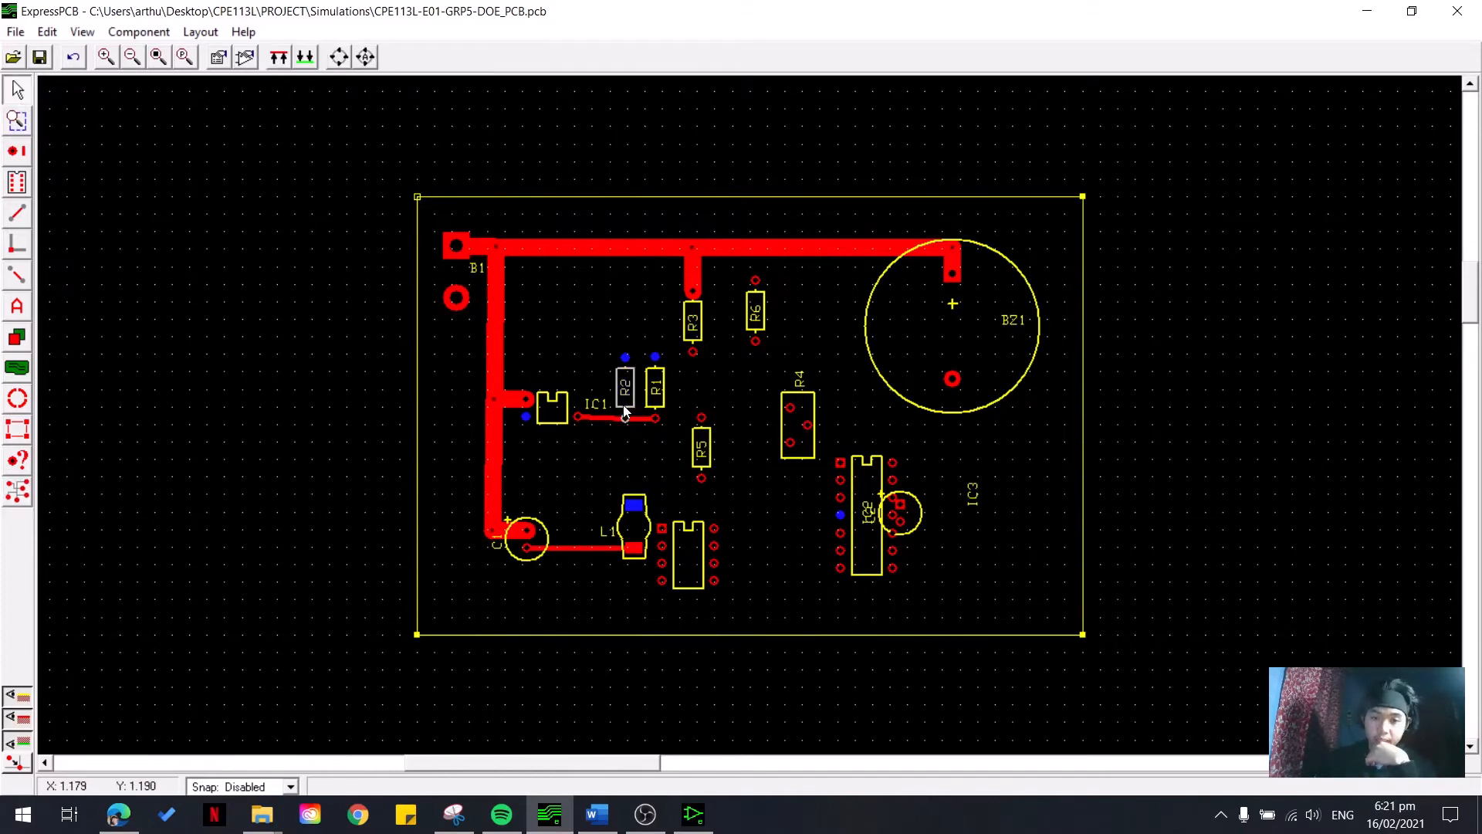
{"action": "right_click", "coordinate": [625, 412]}
{"action": "mouse_move", "coordinate": [766, 511]}
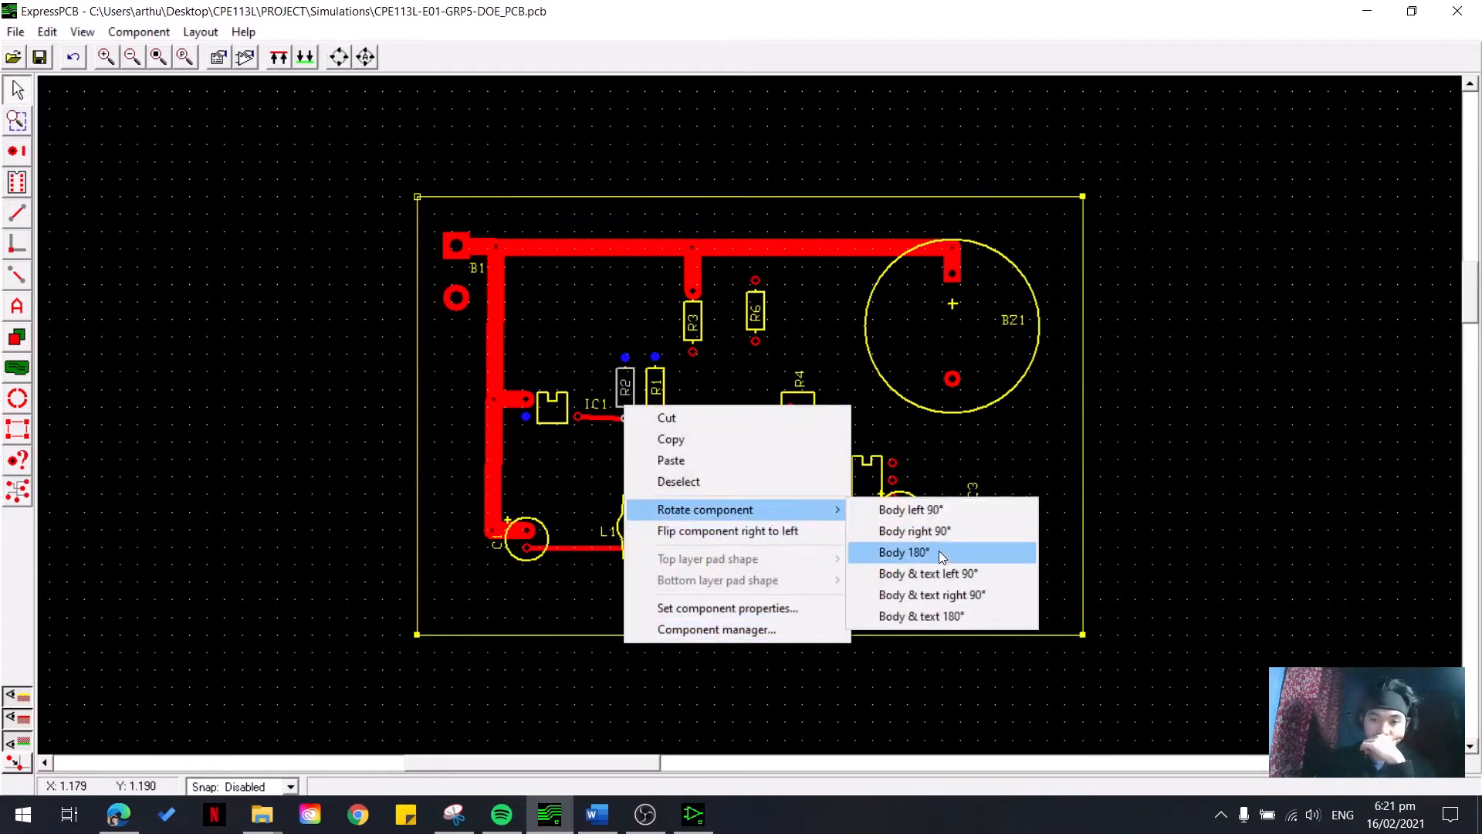
{"action": "left_click", "coordinate": [941, 555]}
- Rotate the body of resistor R1 by 180° and move R1 and R2 together slightly down toward L1
{"action": "left_click", "coordinate": [658, 409]}
{"action": "right_click", "coordinate": [658, 409]}
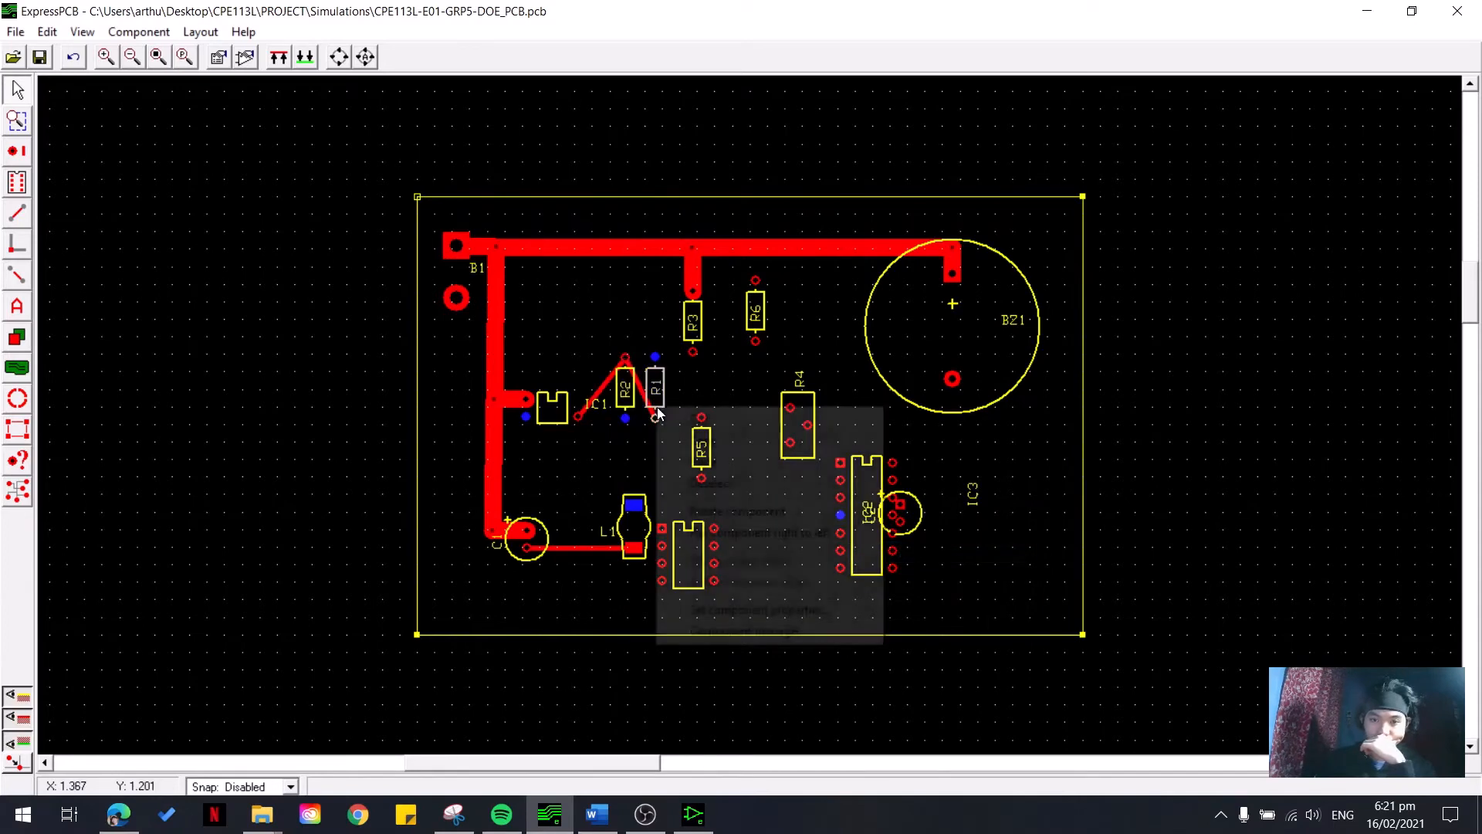
{"action": "mouse_move", "coordinate": [781, 513]}
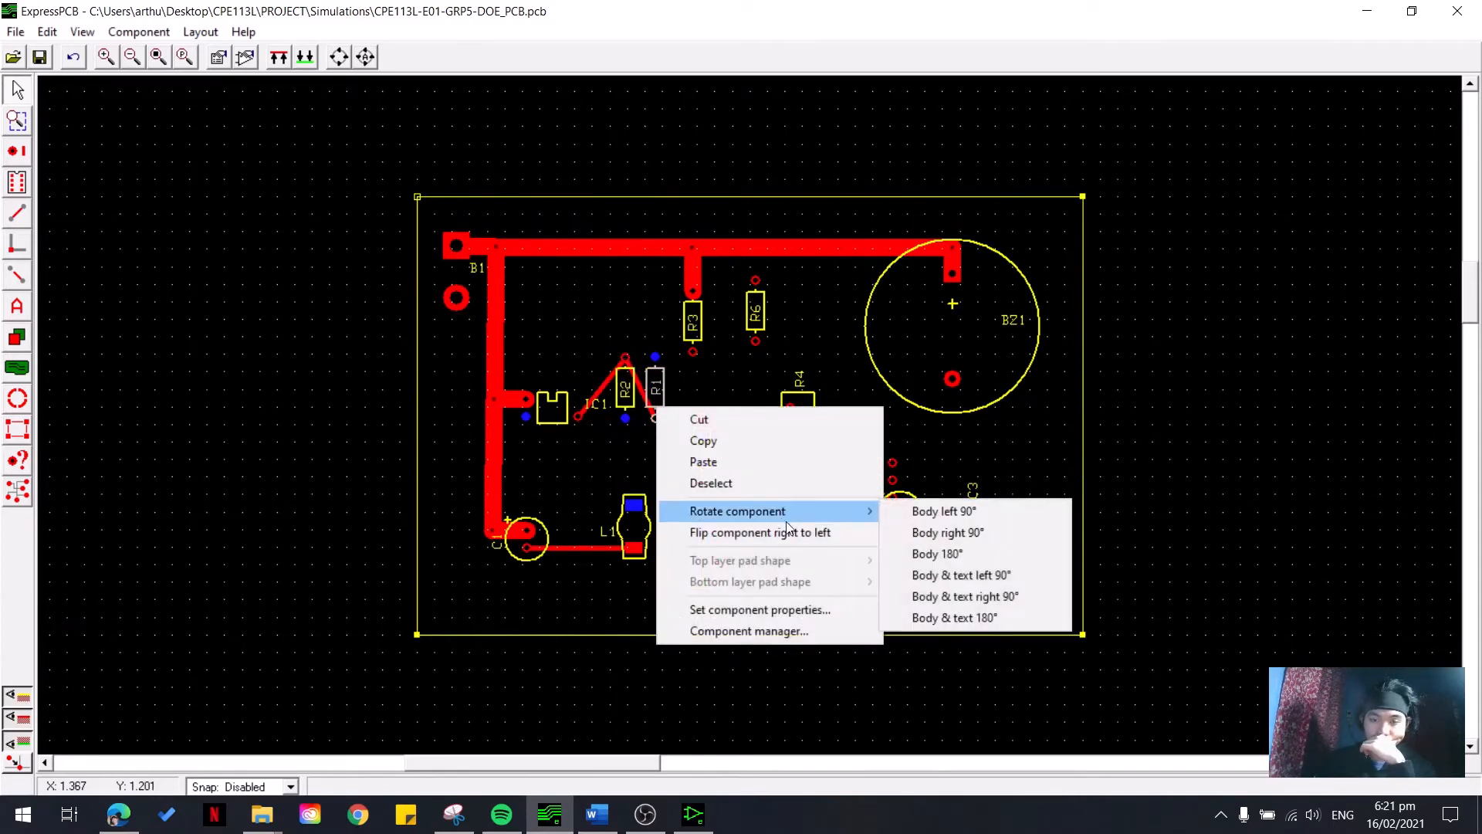
{"action": "left_click", "coordinate": [937, 553]}
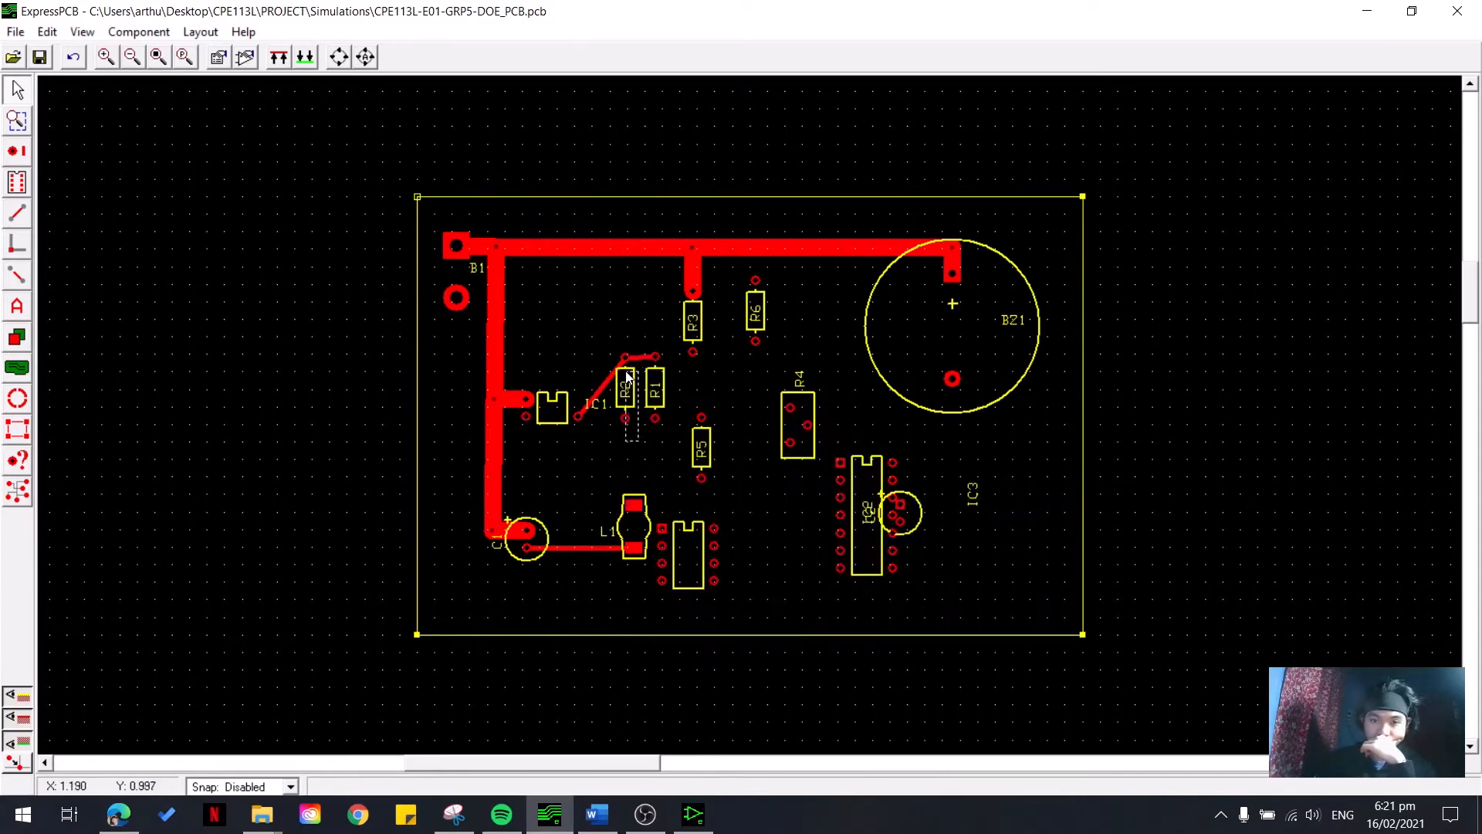
{"action": "left_click_drag", "start_coordinate": [626, 372], "coordinate": [655, 452]}
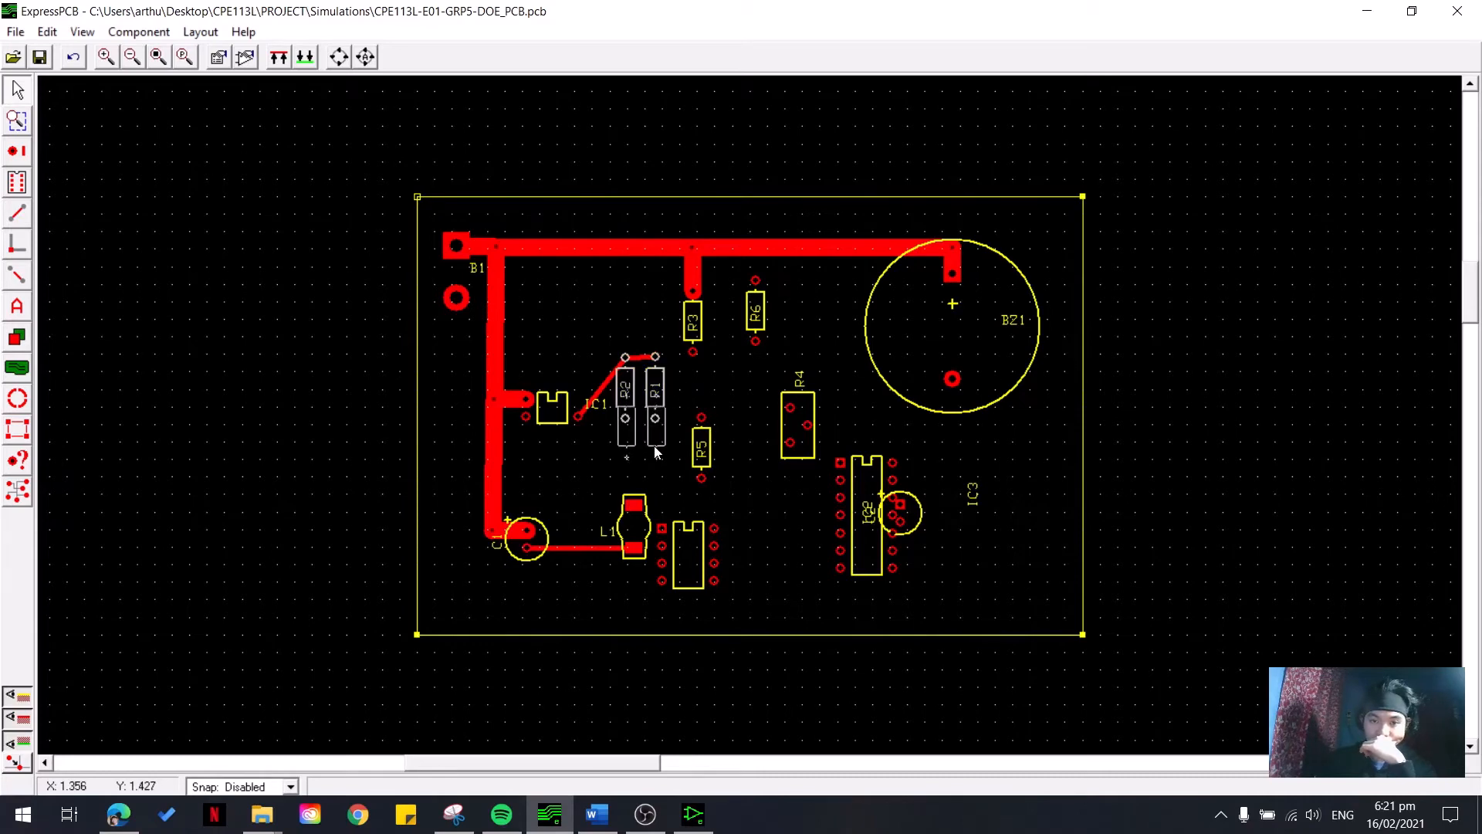
- Delete the slanted trace between IC1 and the upper pad of R2
{"action": "left_click", "coordinate": [613, 409]}
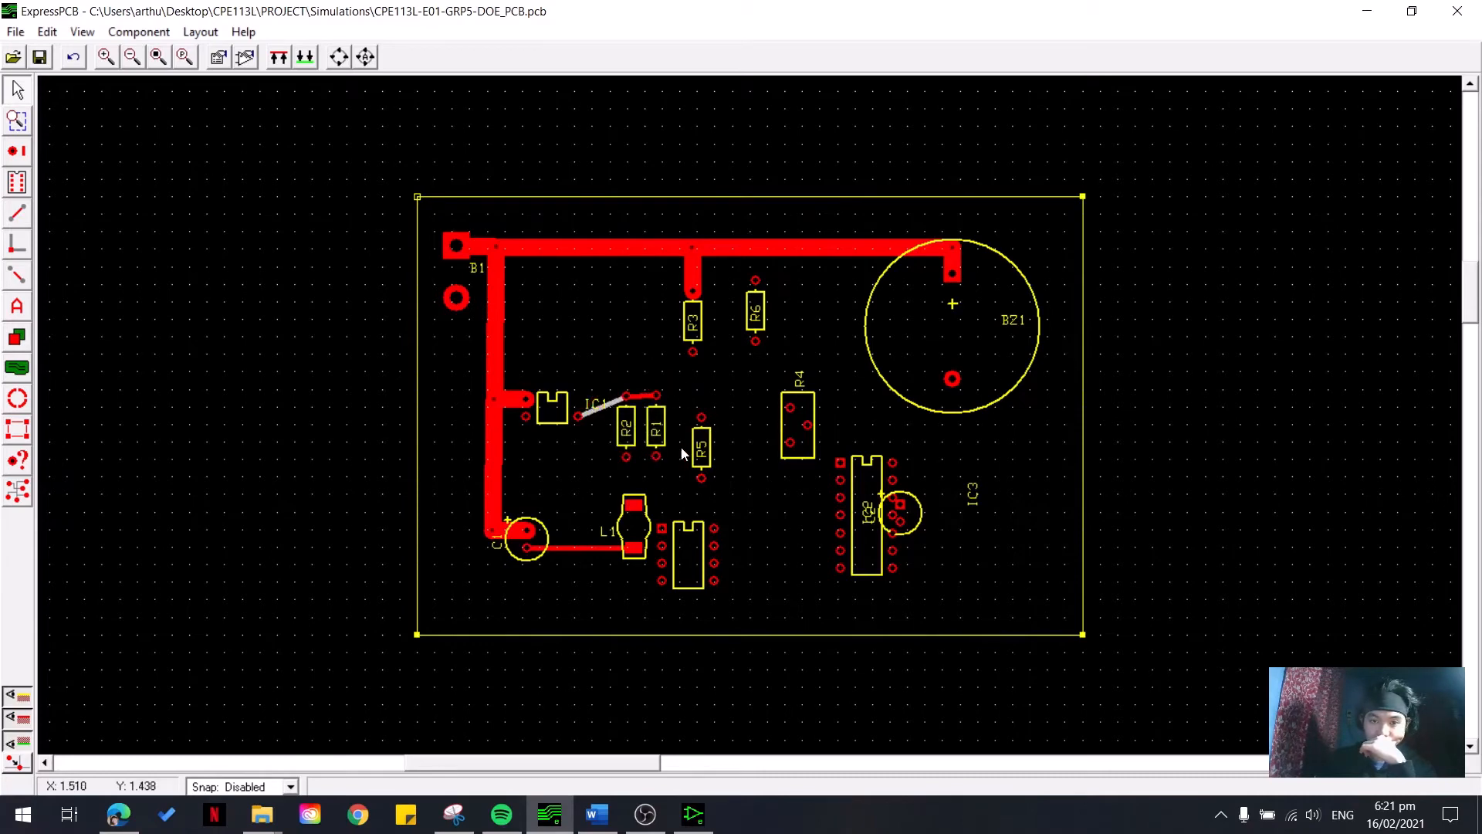
{"action": "left_click", "coordinate": [603, 413]}
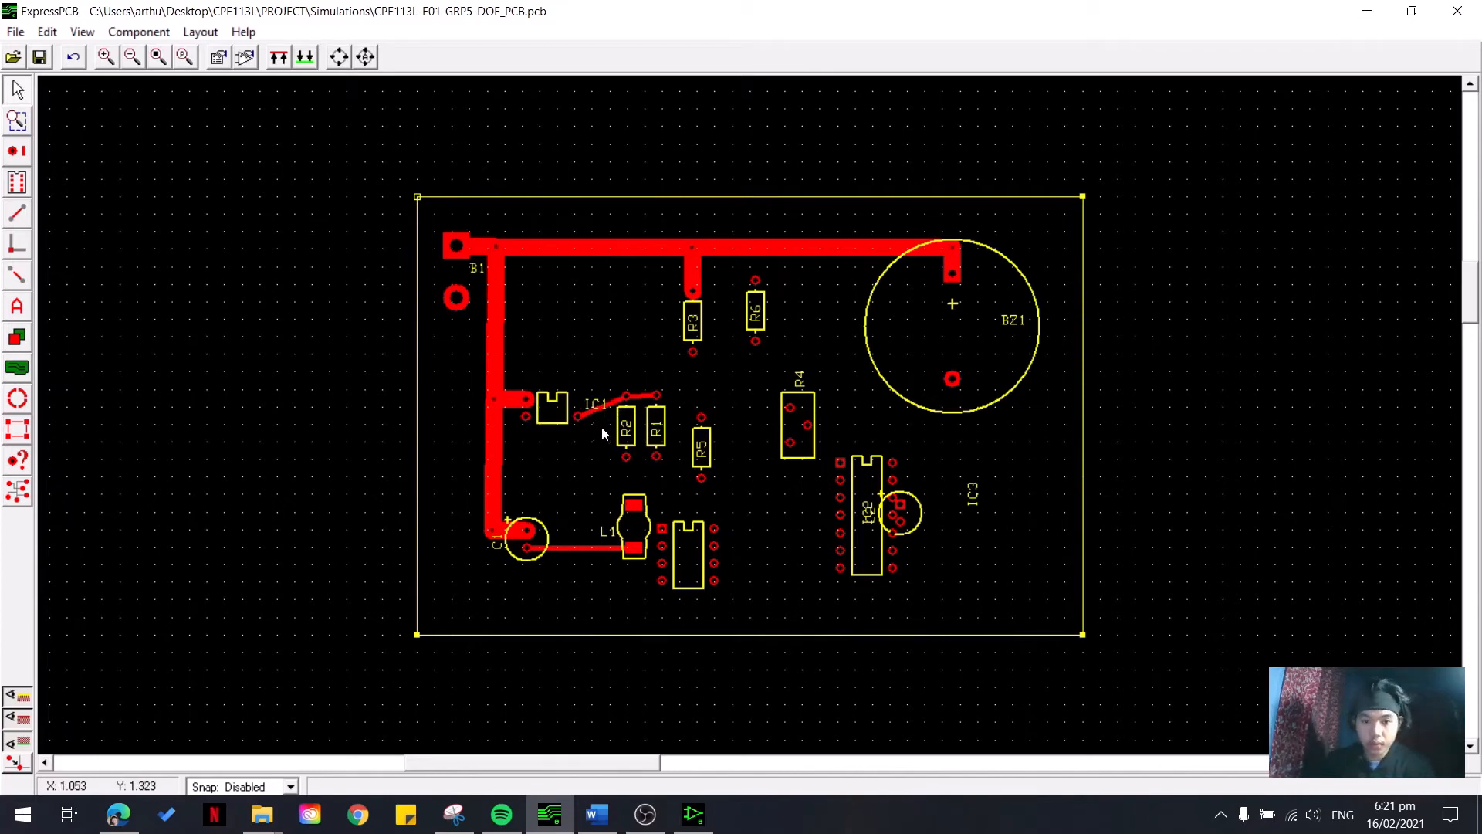
{"action": "left_click", "coordinate": [610, 404]}
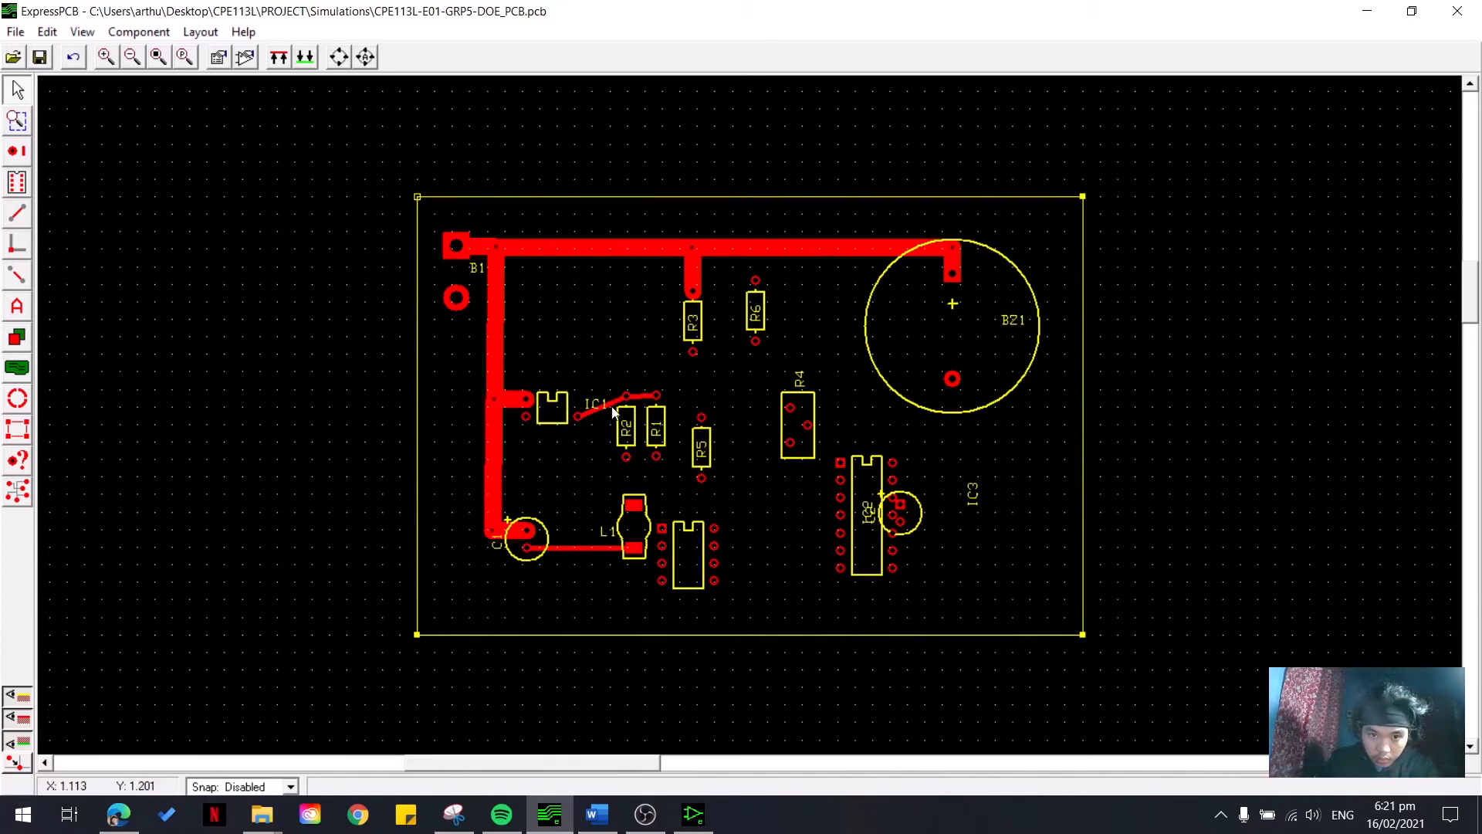
{"action": "left_click", "coordinate": [613, 406]}
{"action": "key", "text": "Delete"}
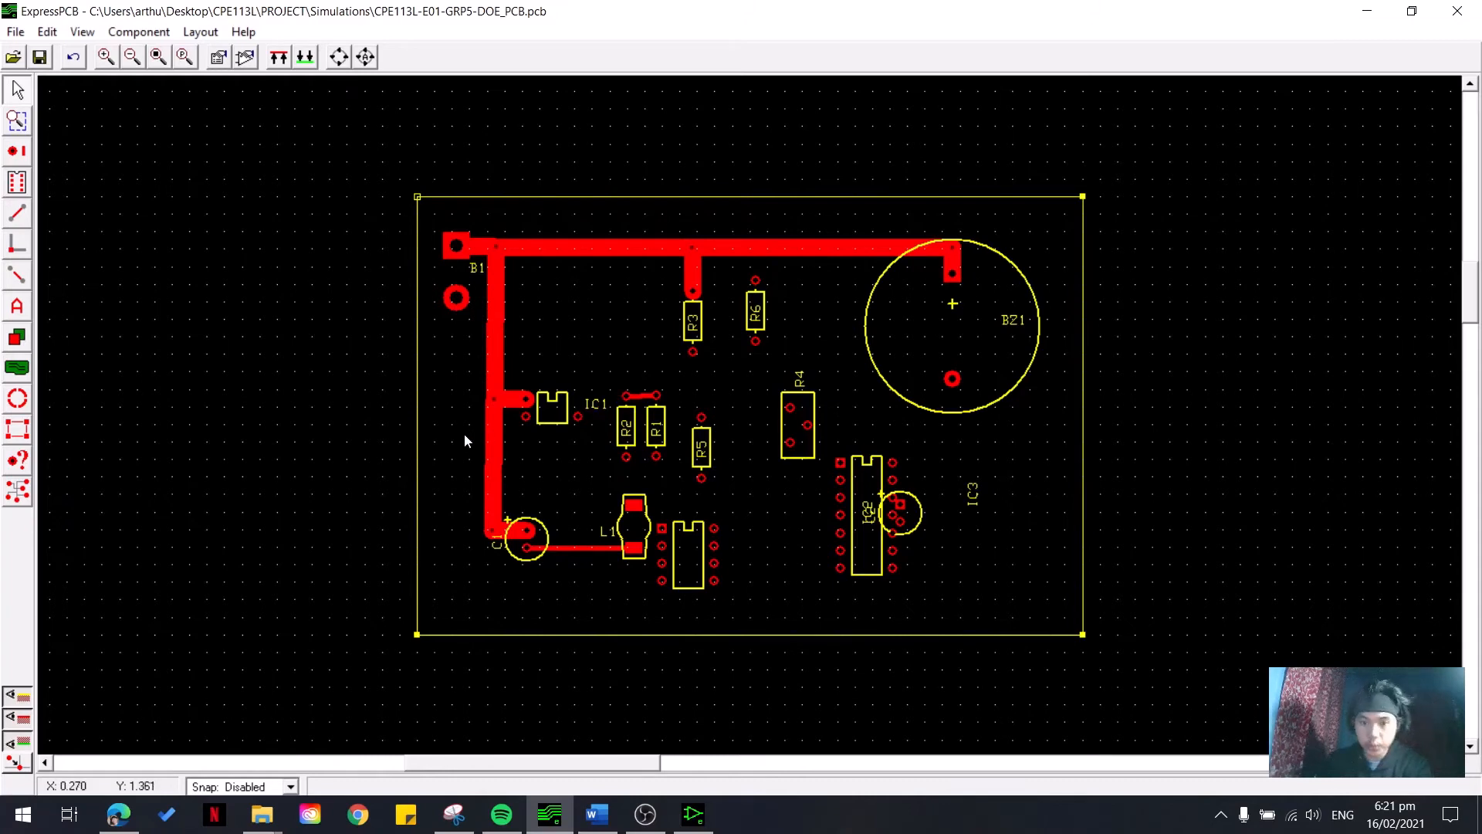
- Route a 0.025" trace from pin 3 of IC1 up and across to the upper pad of R2
{"action": "left_click", "coordinate": [23, 214]}
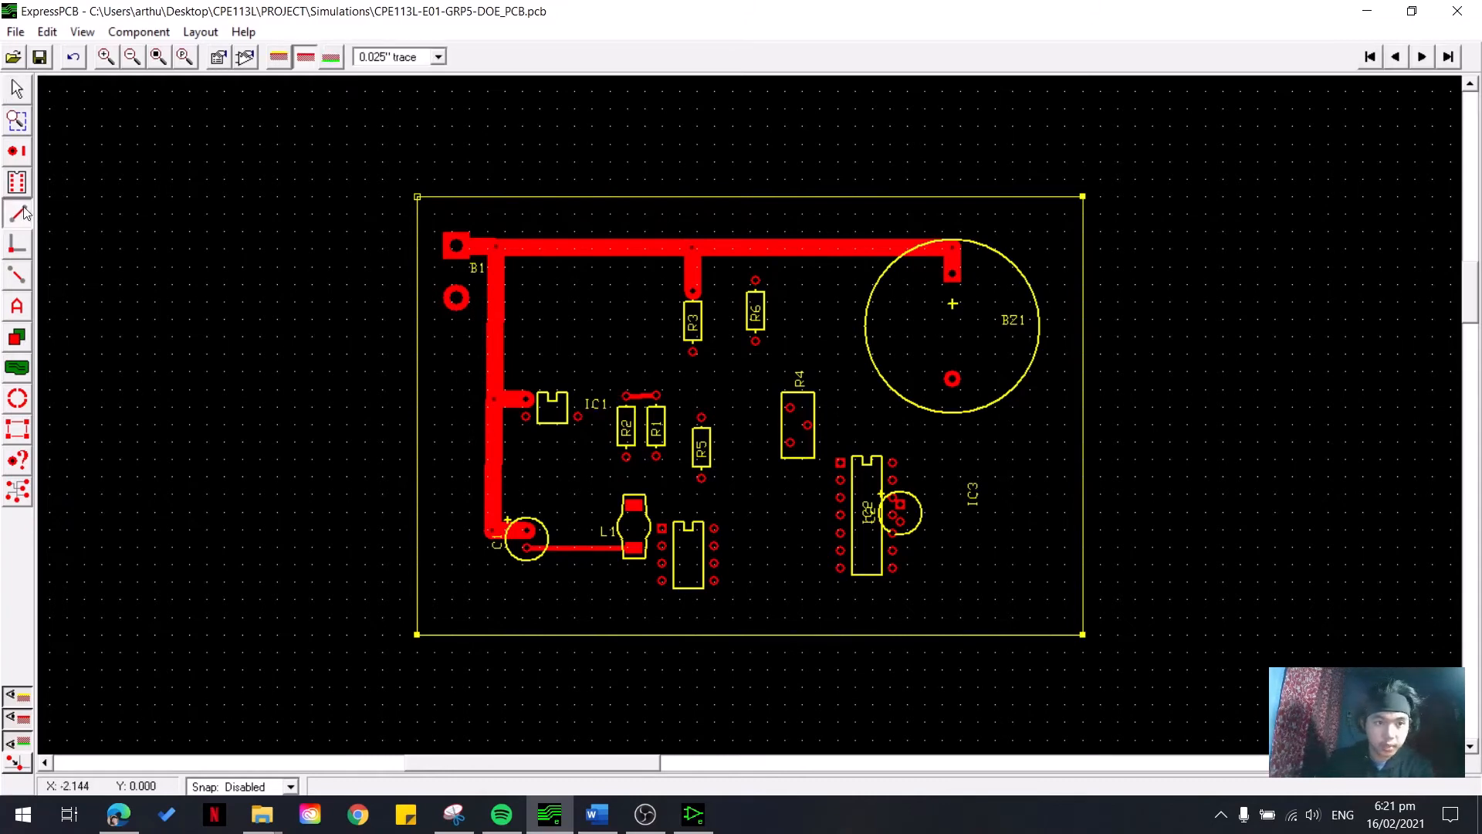
{"action": "left_click", "coordinate": [578, 417]}
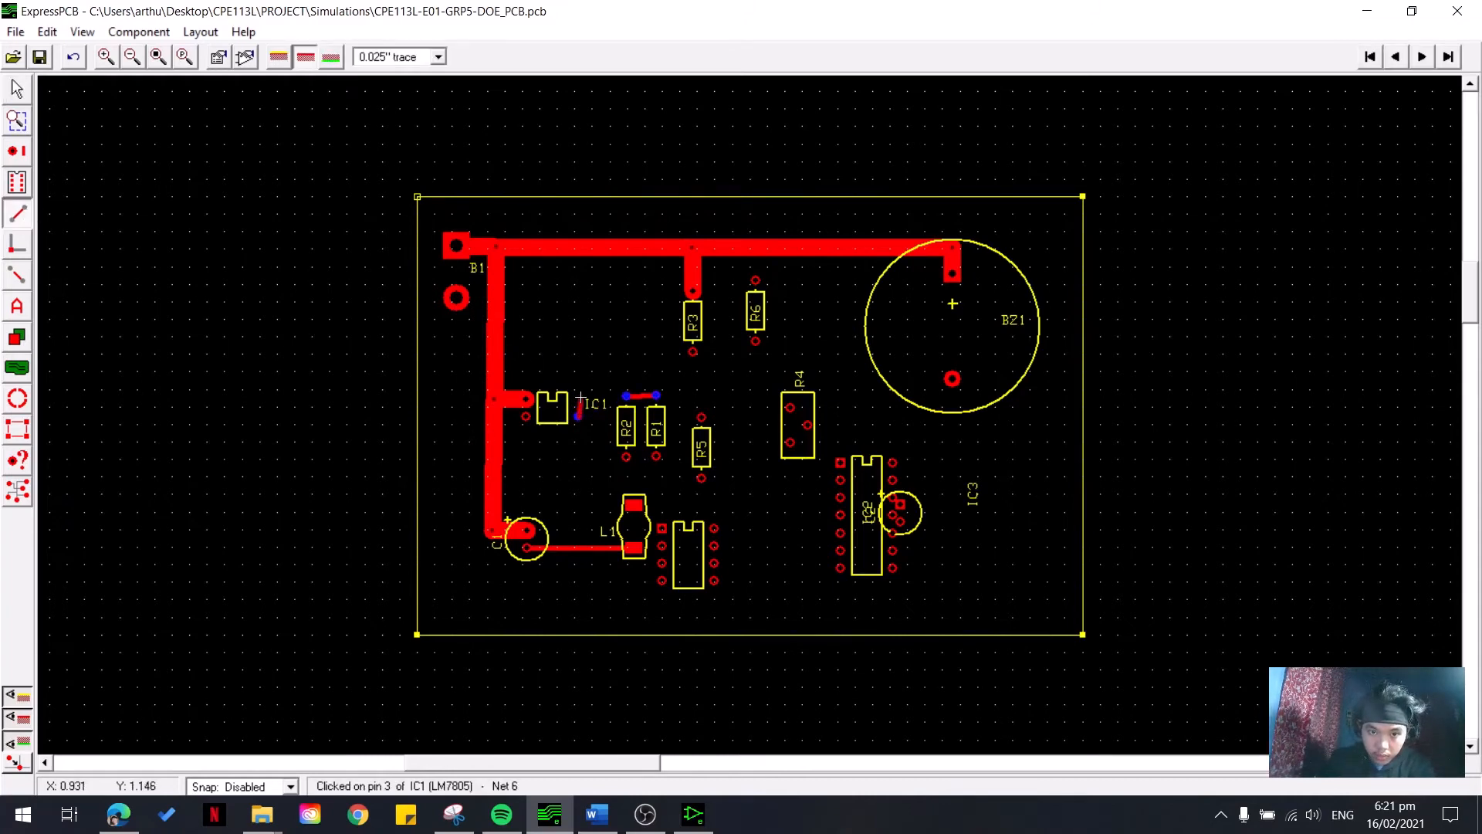
{"action": "left_click", "coordinate": [580, 396]}
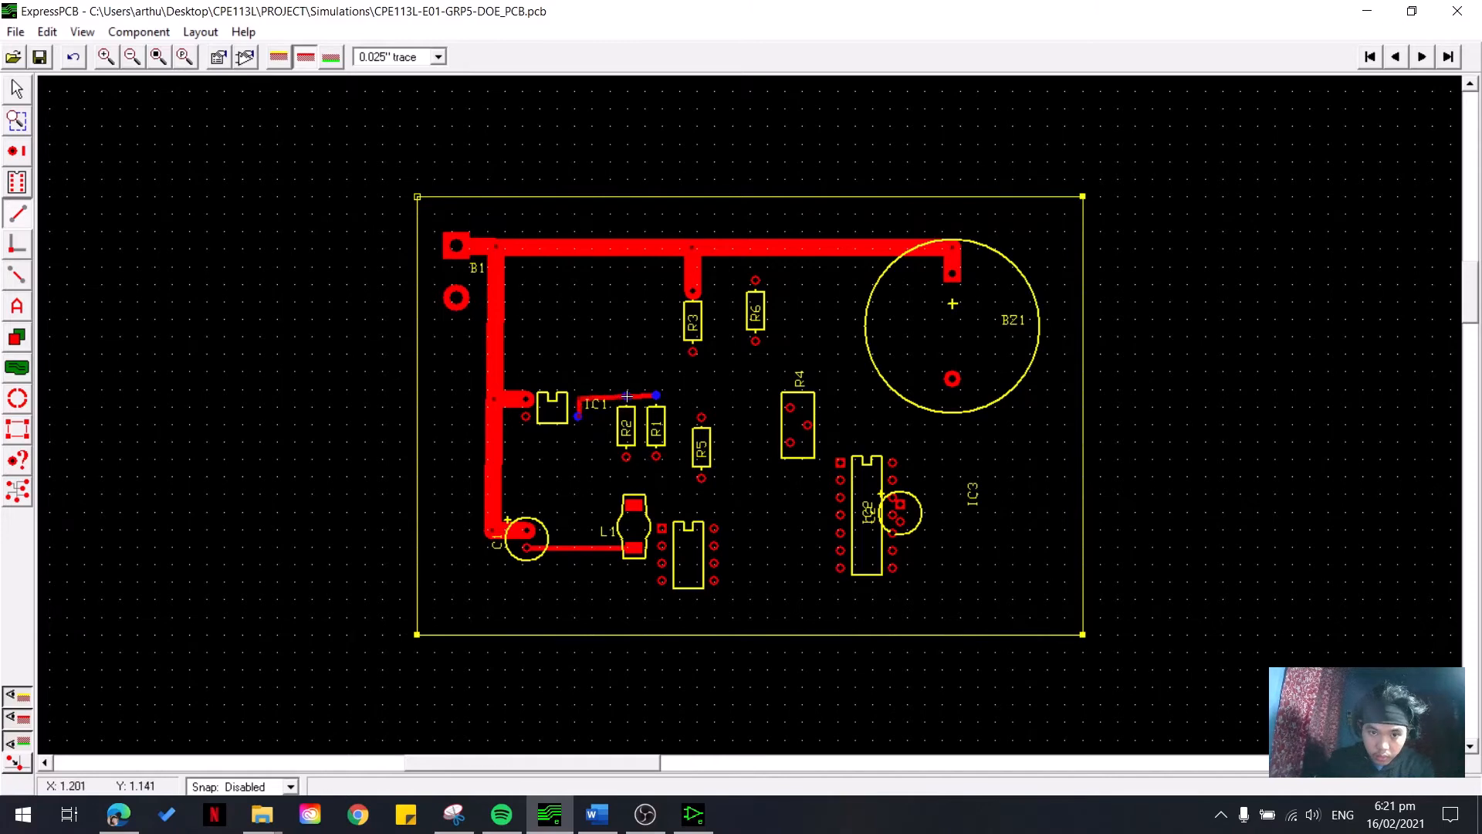
{"action": "left_click", "coordinate": [627, 396]}
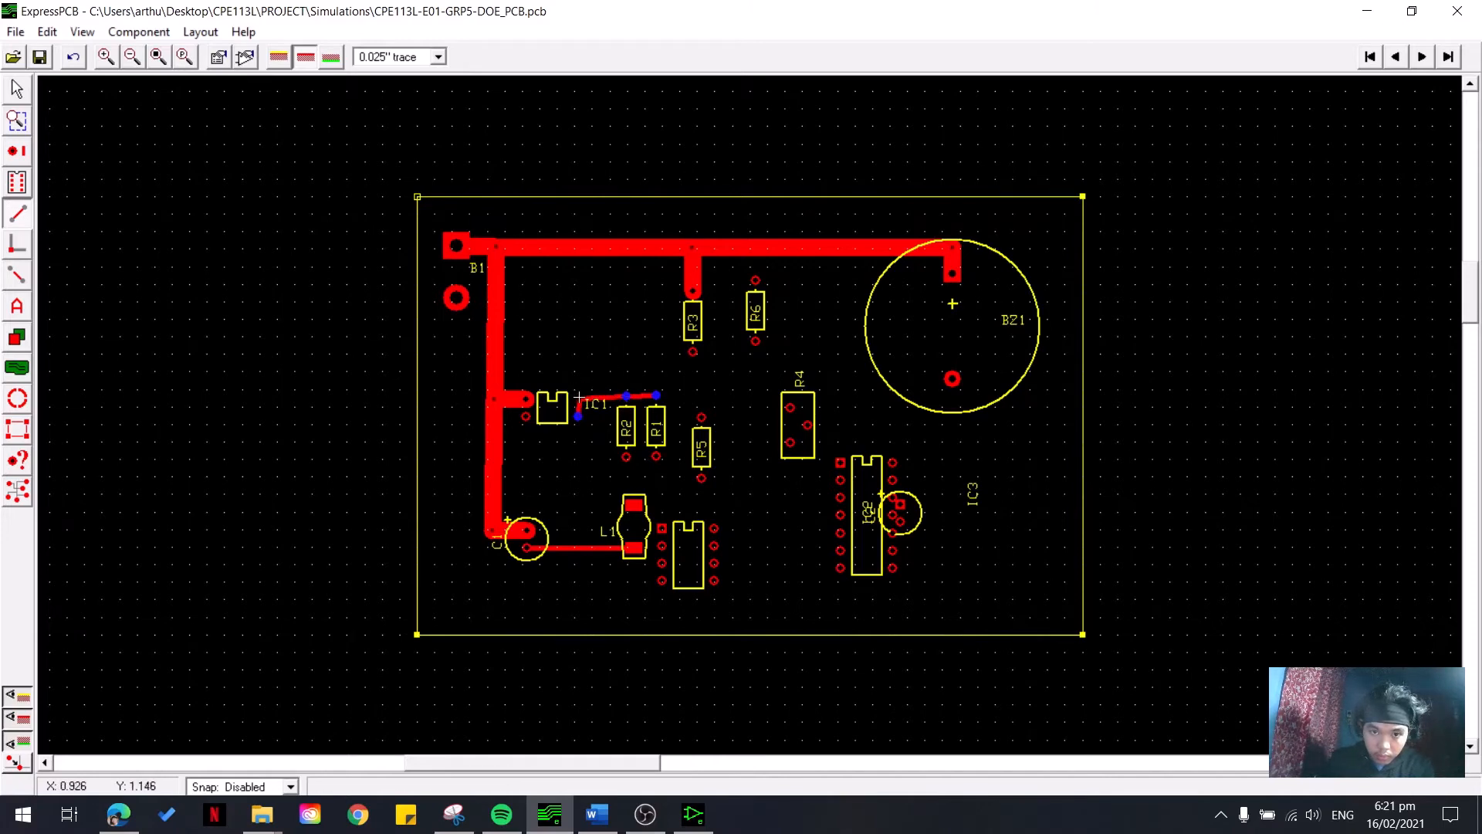
{"action": "left_click", "coordinate": [18, 92]}
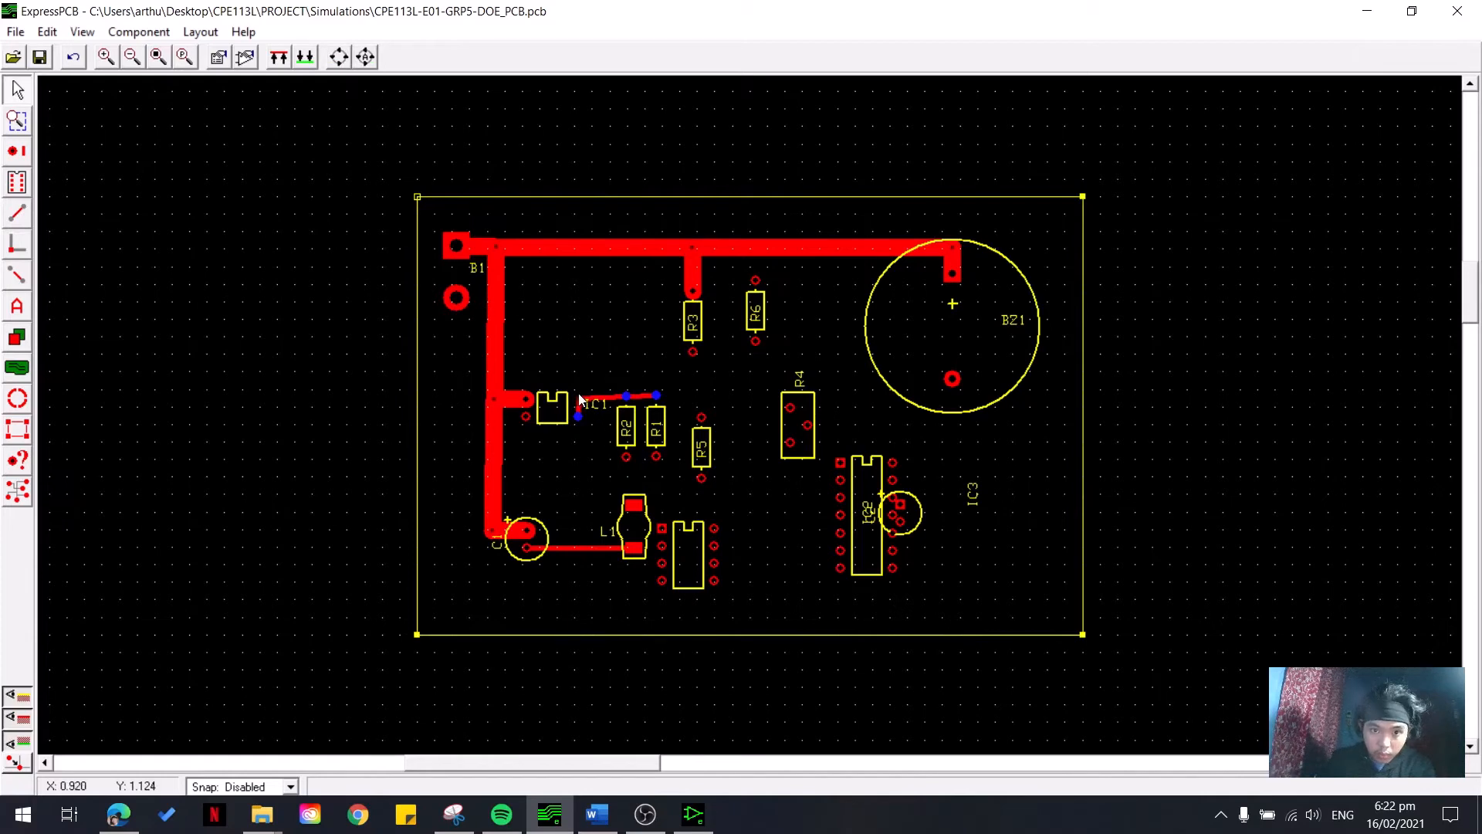
- Move the IC1 label inside the component outline and align the new trace's corner directly above pin 3
{"action": "mouse_move", "coordinate": [595, 413]}
{"action": "left_mouse_down"}
{"action": "mouse_move", "coordinate": [577, 436]}
{"action": "mouse_move", "coordinate": [556, 427]}
{"action": "left_mouse_up"}
{"action": "left_click", "coordinate": [562, 451]}
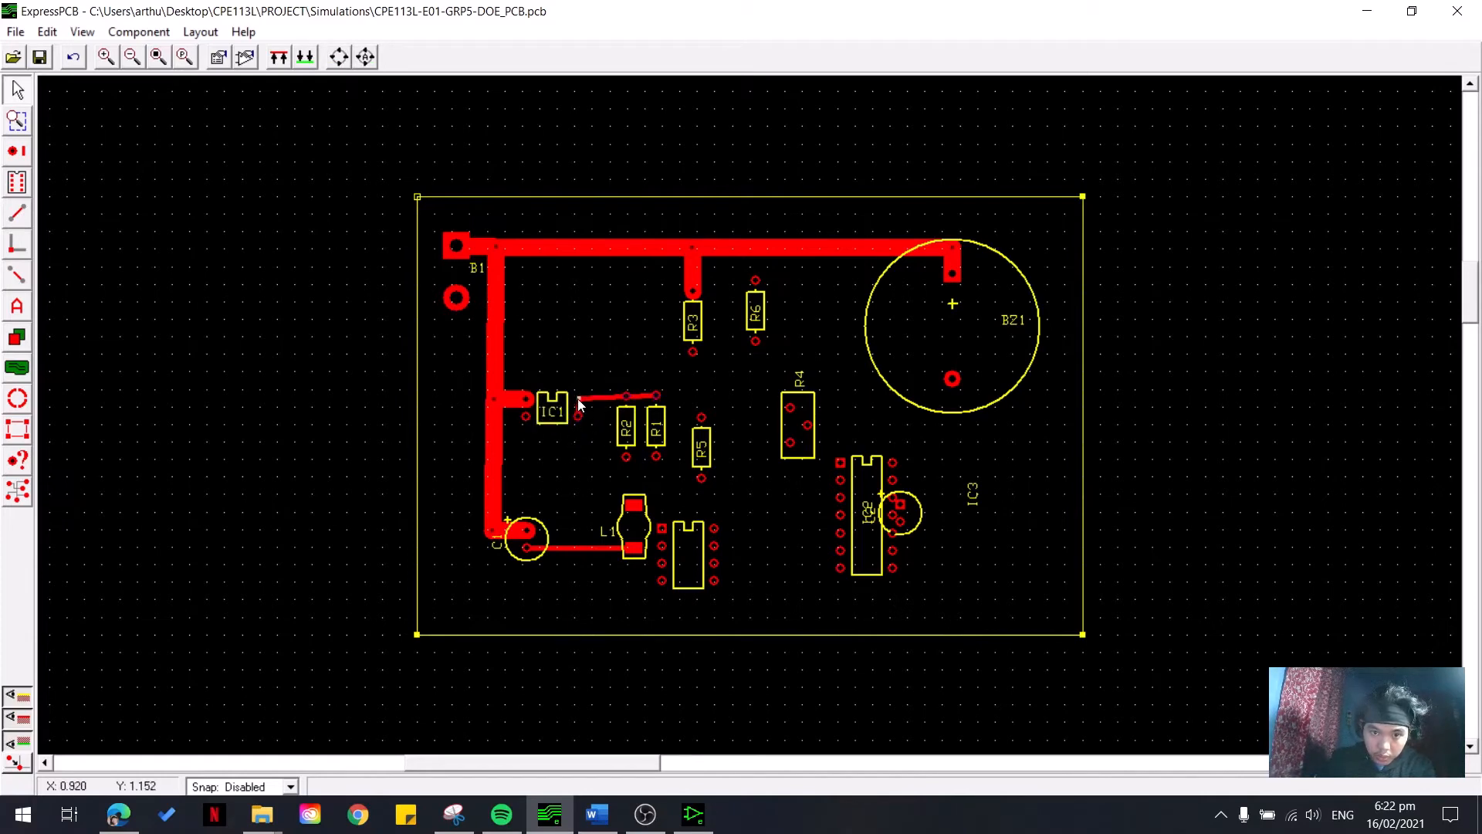
{"action": "left_click_drag", "start_coordinate": [576, 396], "coordinate": [577, 396]}
- Nudge R2 and R1 individually to level the trace running to their upper pads
{"action": "left_click", "coordinate": [631, 444]}
{"action": "left_click_drag", "start_coordinate": [628, 439], "coordinate": [655, 460]}
{"action": "left_click", "coordinate": [655, 452]}
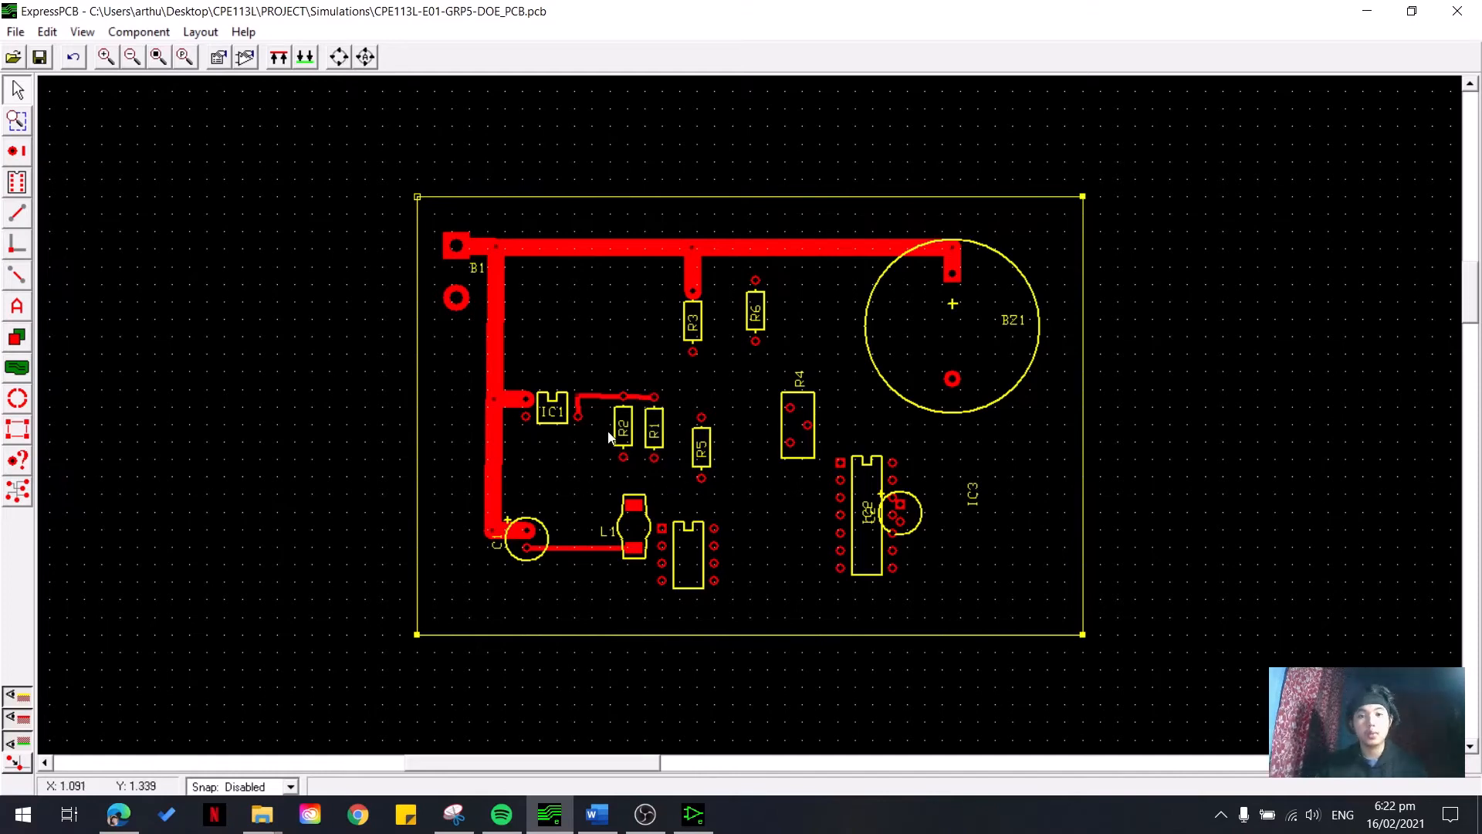
- Shift R1 and R2 together slightly left toward IC1, keeping the trace between their upper pads level
{"action": "left_click_drag", "start_coordinate": [593, 415], "coordinate": [670, 448]}
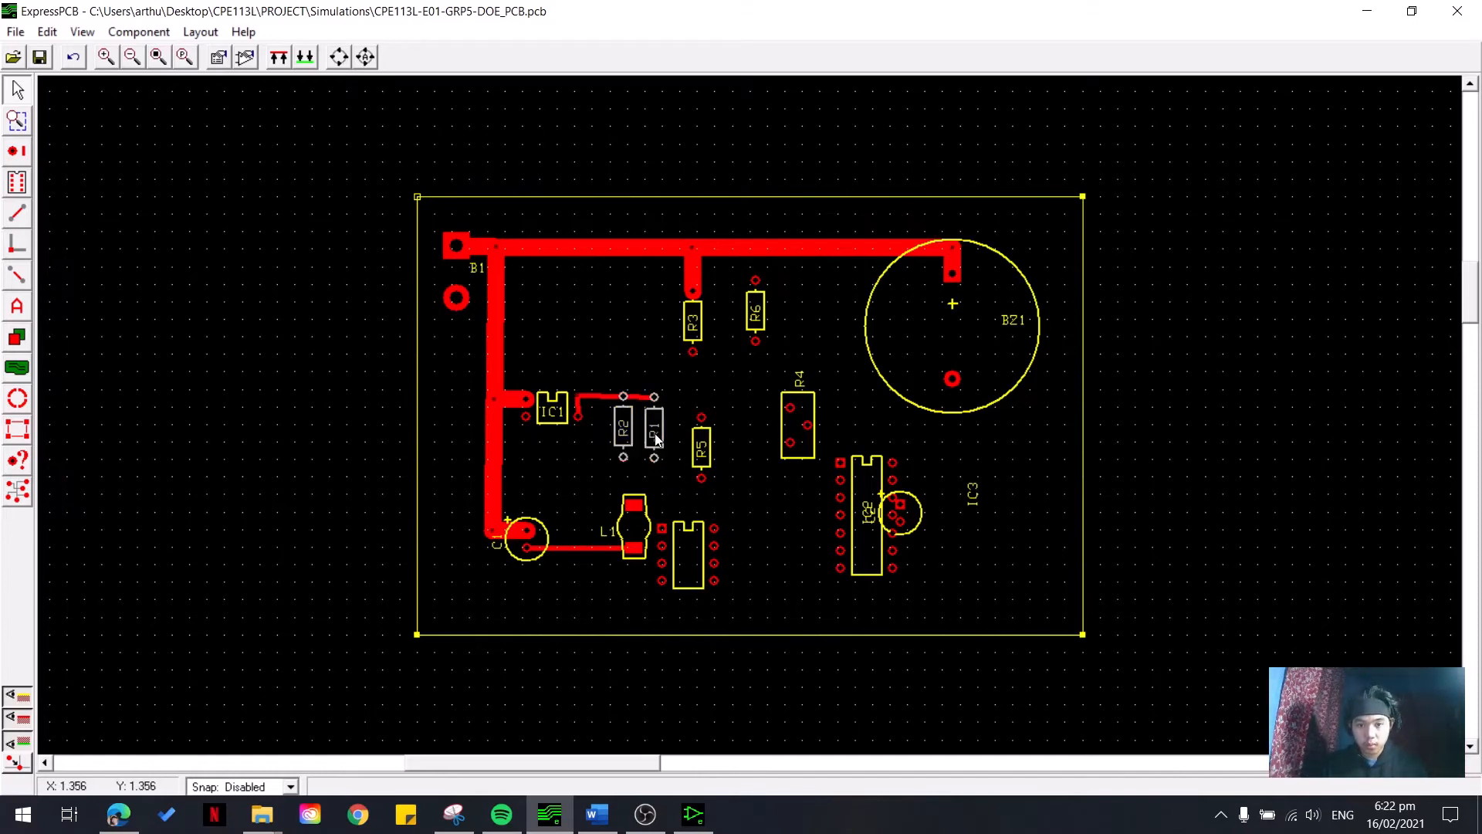
{"action": "left_click", "coordinate": [656, 455]}
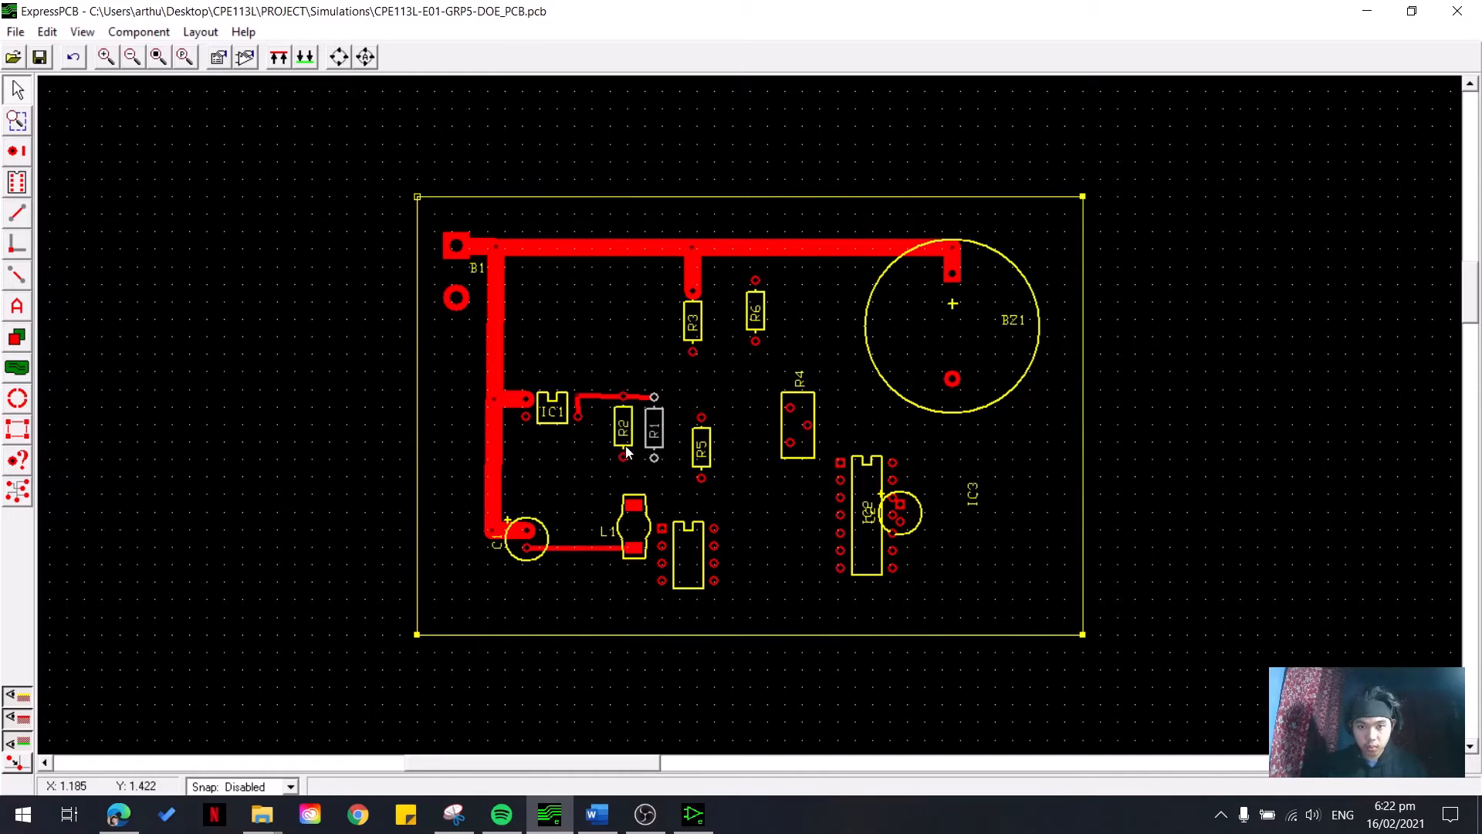
{"action": "left_click", "coordinate": [626, 444], "text": "shift"}
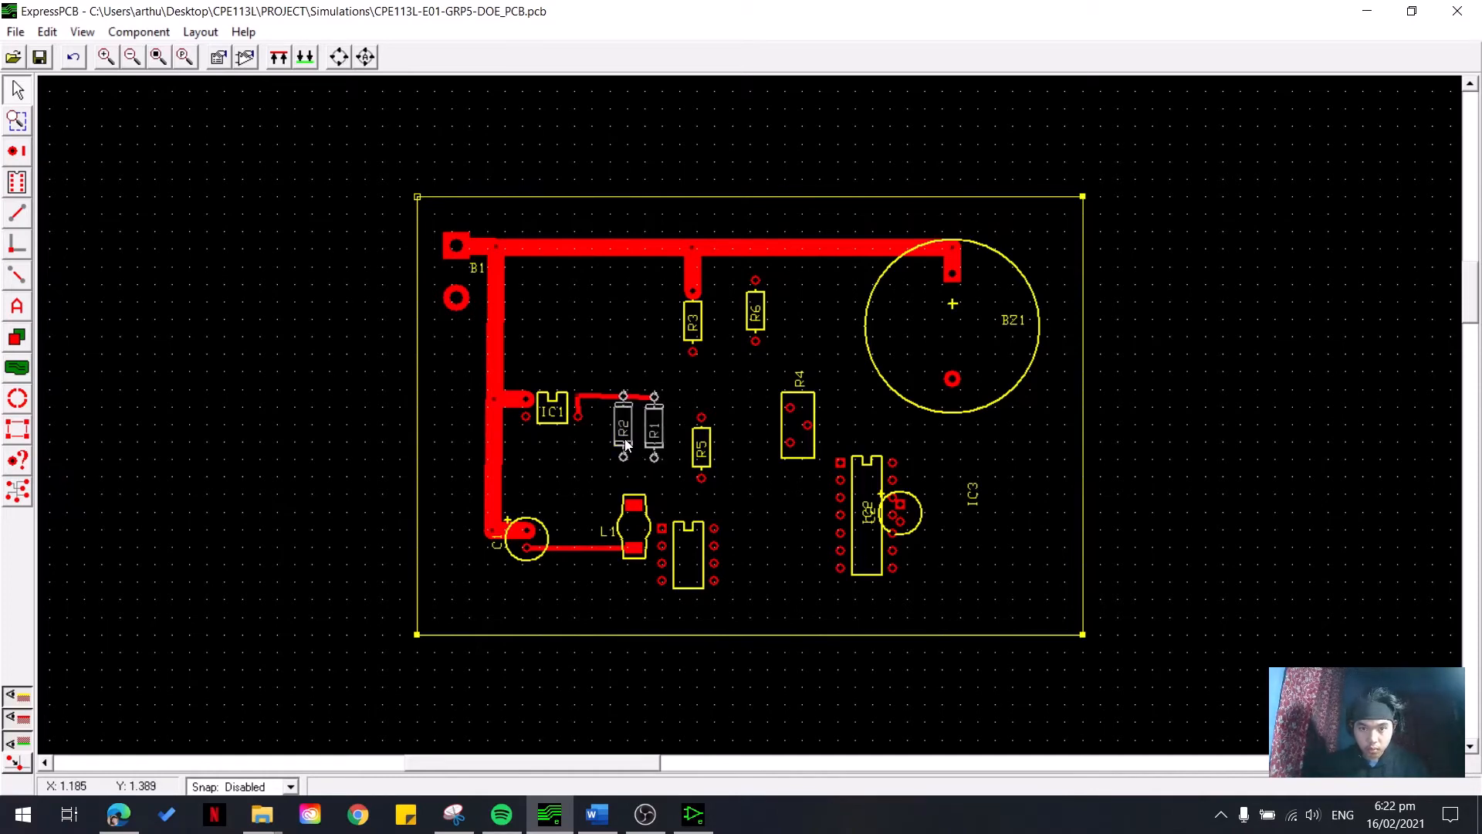
{"action": "left_click_drag", "start_coordinate": [625, 440], "coordinate": [654, 443]}
{"action": "left_click", "coordinate": [665, 452]}
{"action": "left_click", "coordinate": [653, 450]}
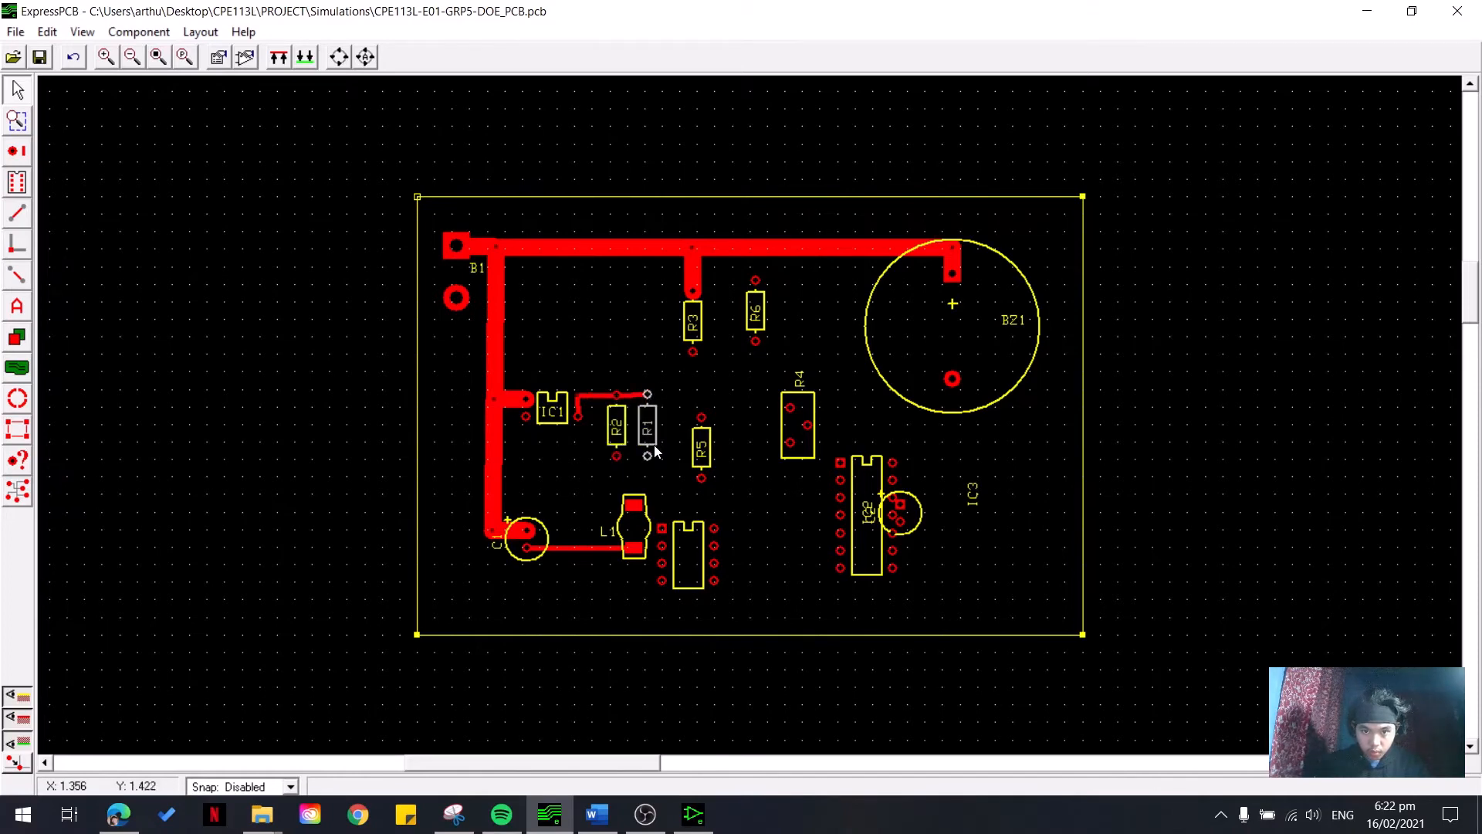
{"action": "left_click", "coordinate": [668, 475]}
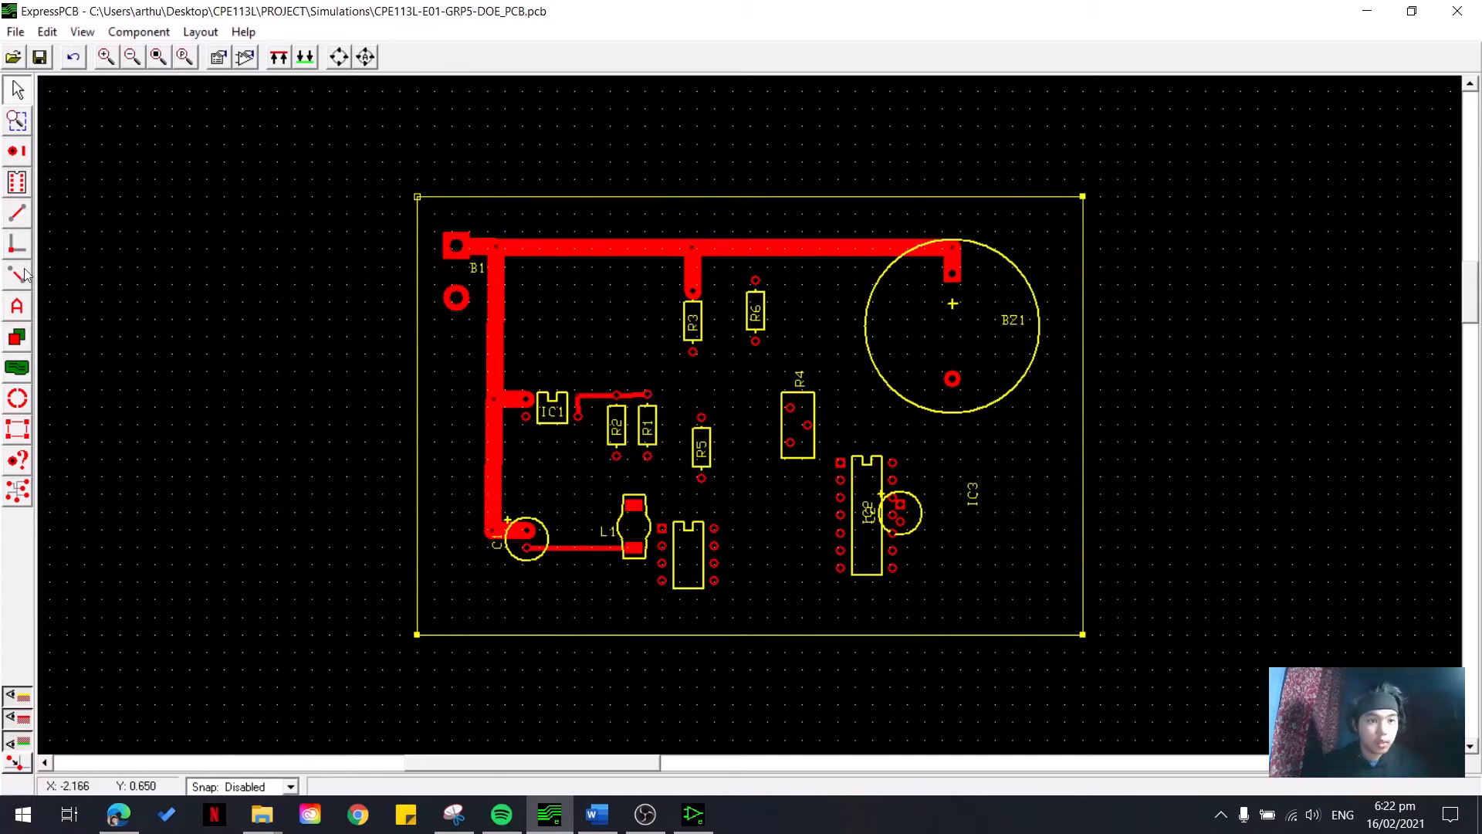
- Highlight the net of IC1's pin 2 and route a 0.025" trace from that pin down and across to the lower pads of R2 and R1
{"action": "left_click", "coordinate": [18, 491]}
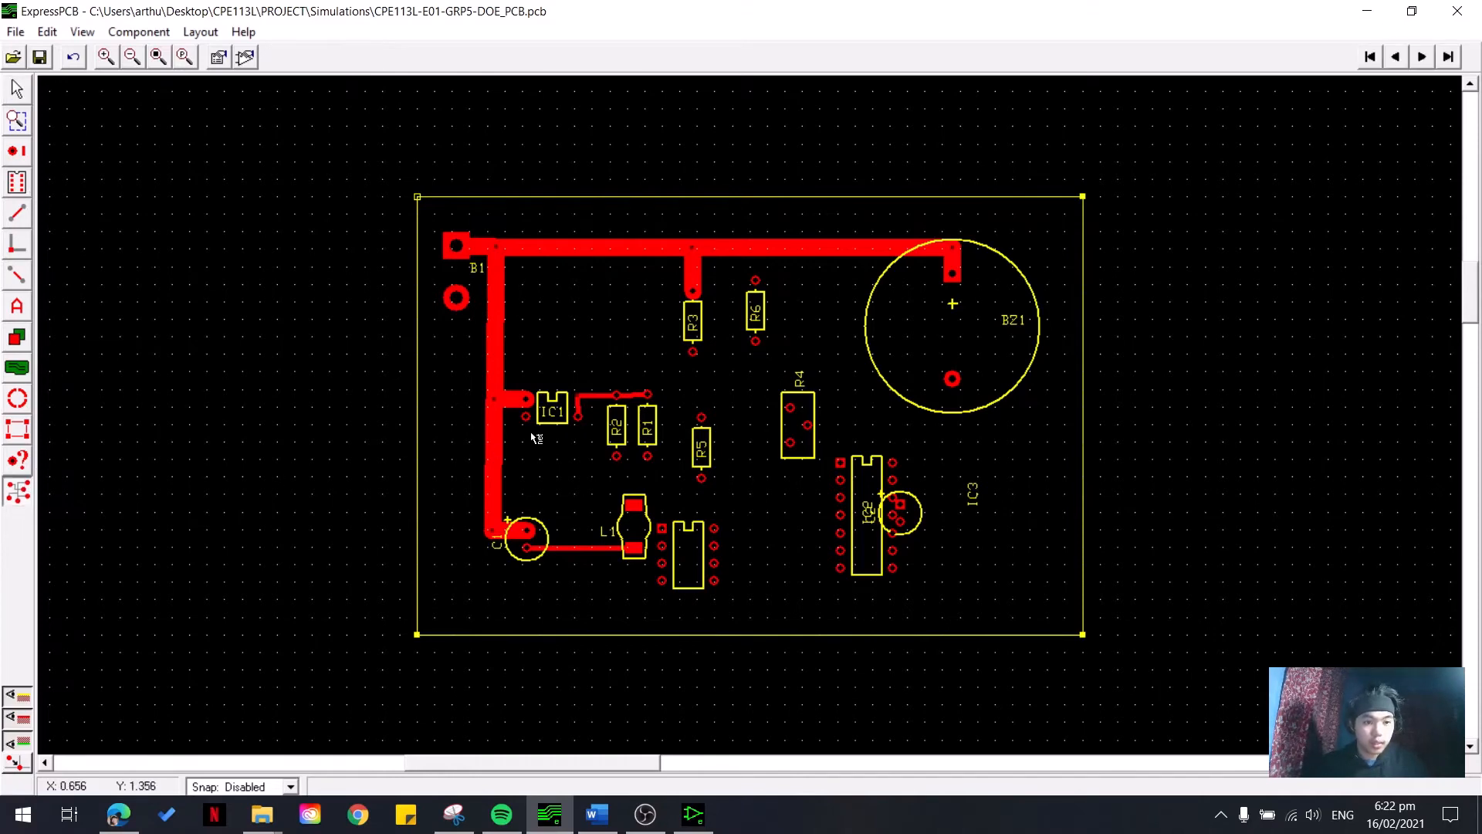
{"action": "left_click", "coordinate": [526, 418]}
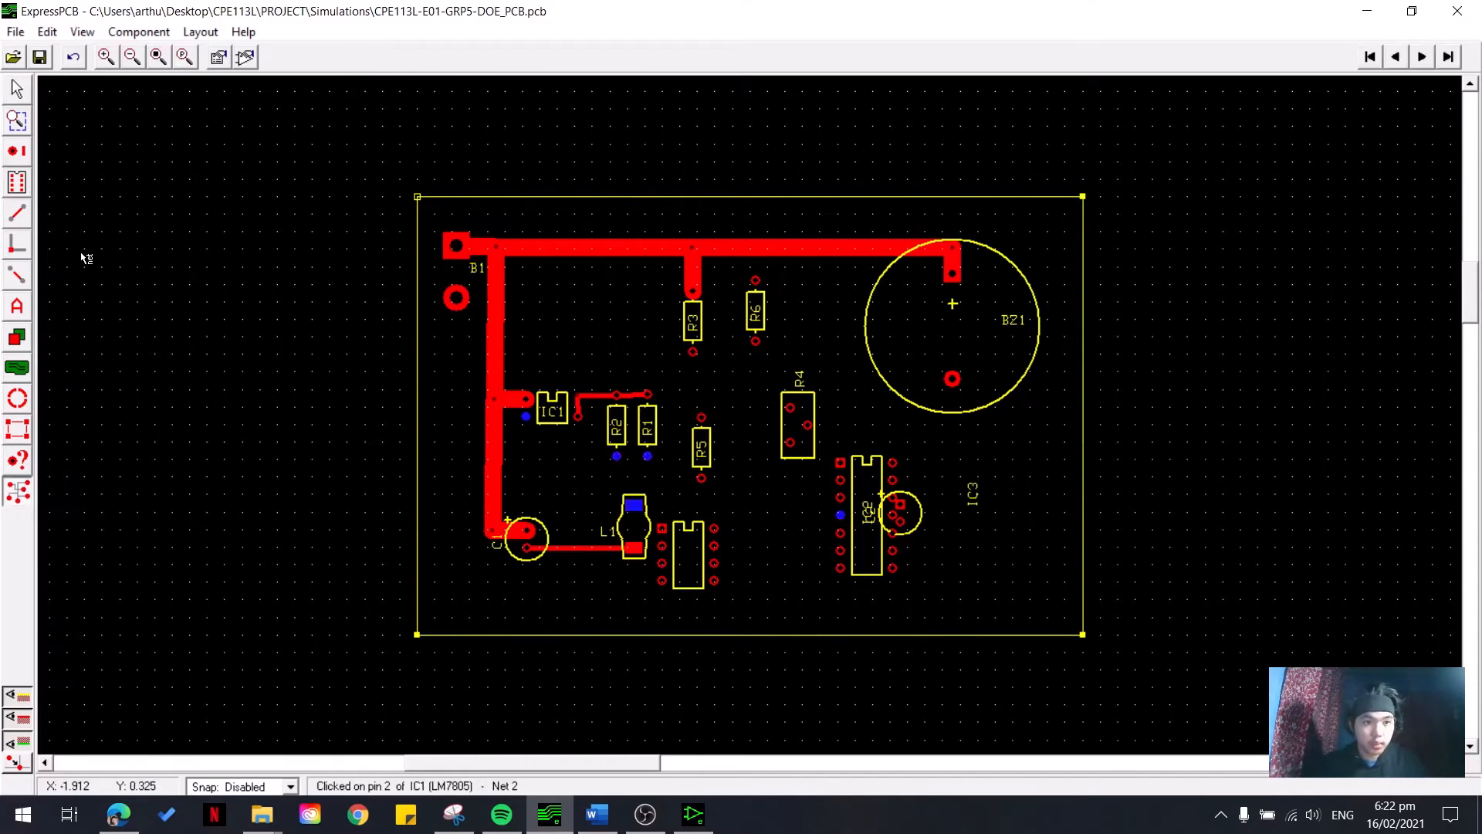
{"action": "left_click", "coordinate": [17, 213]}
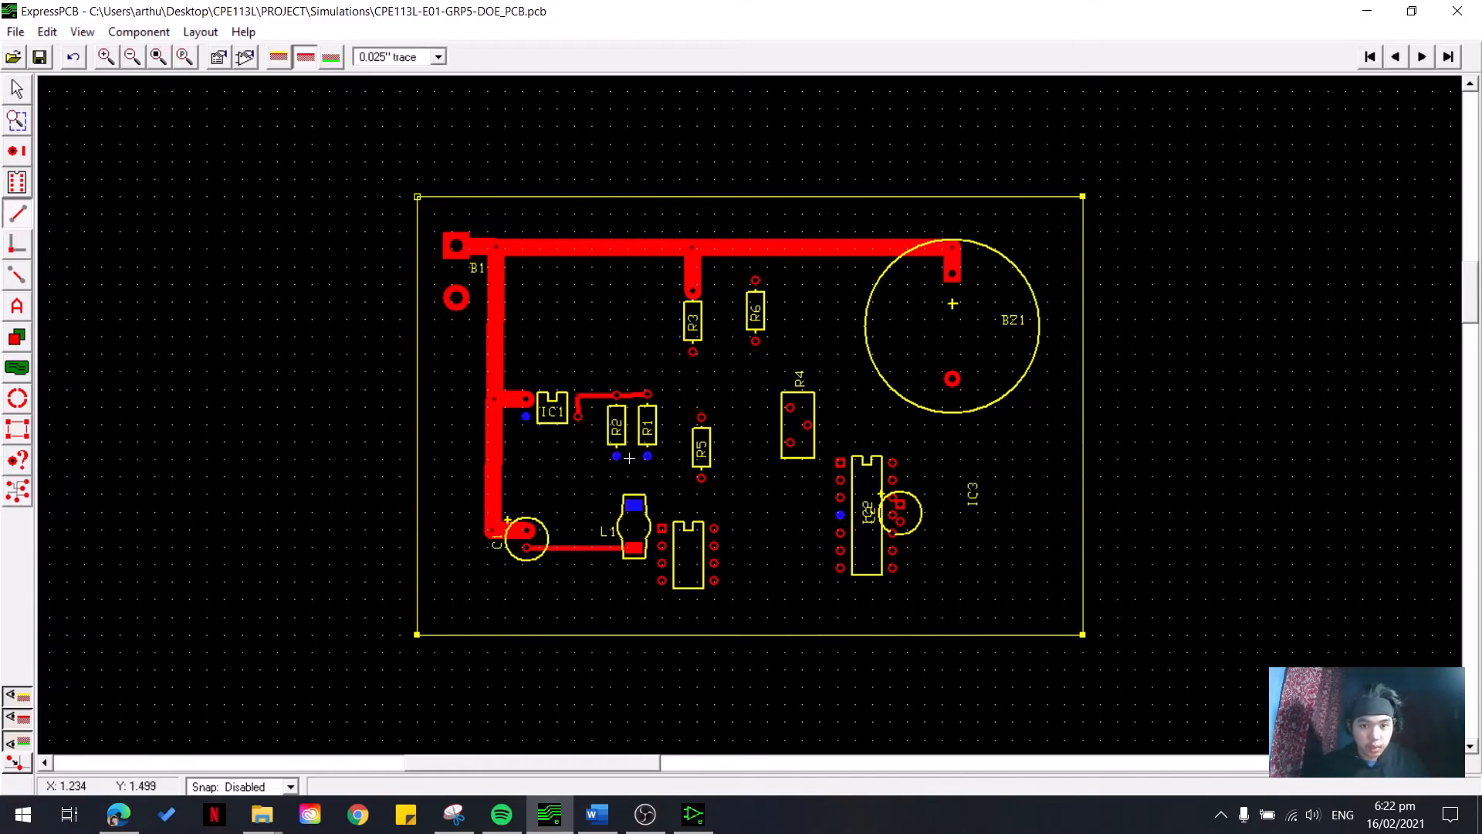
{"action": "left_click", "coordinate": [526, 418]}
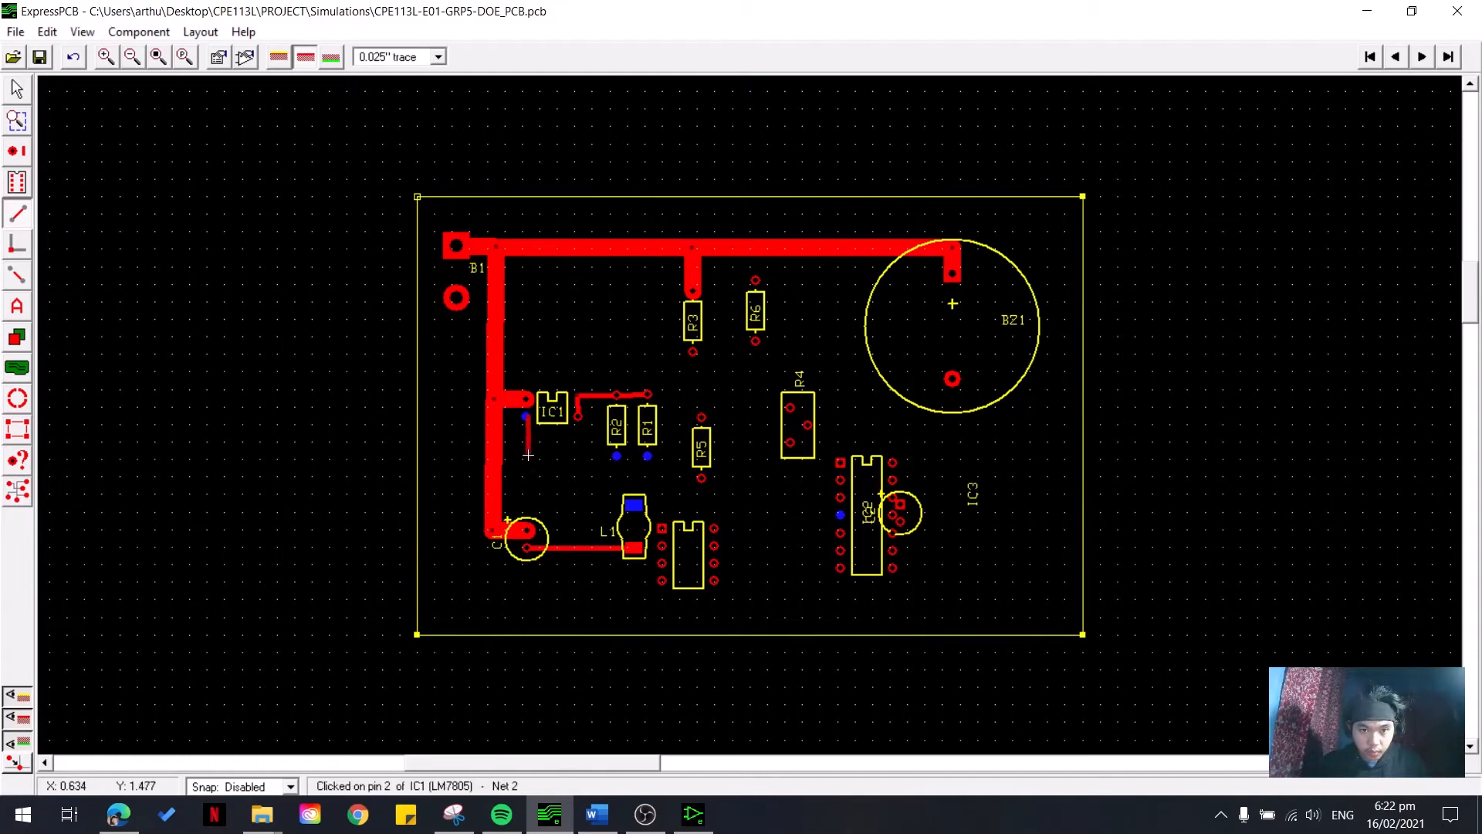
{"action": "left_click", "coordinate": [528, 455]}
{"action": "left_click", "coordinate": [616, 457]}
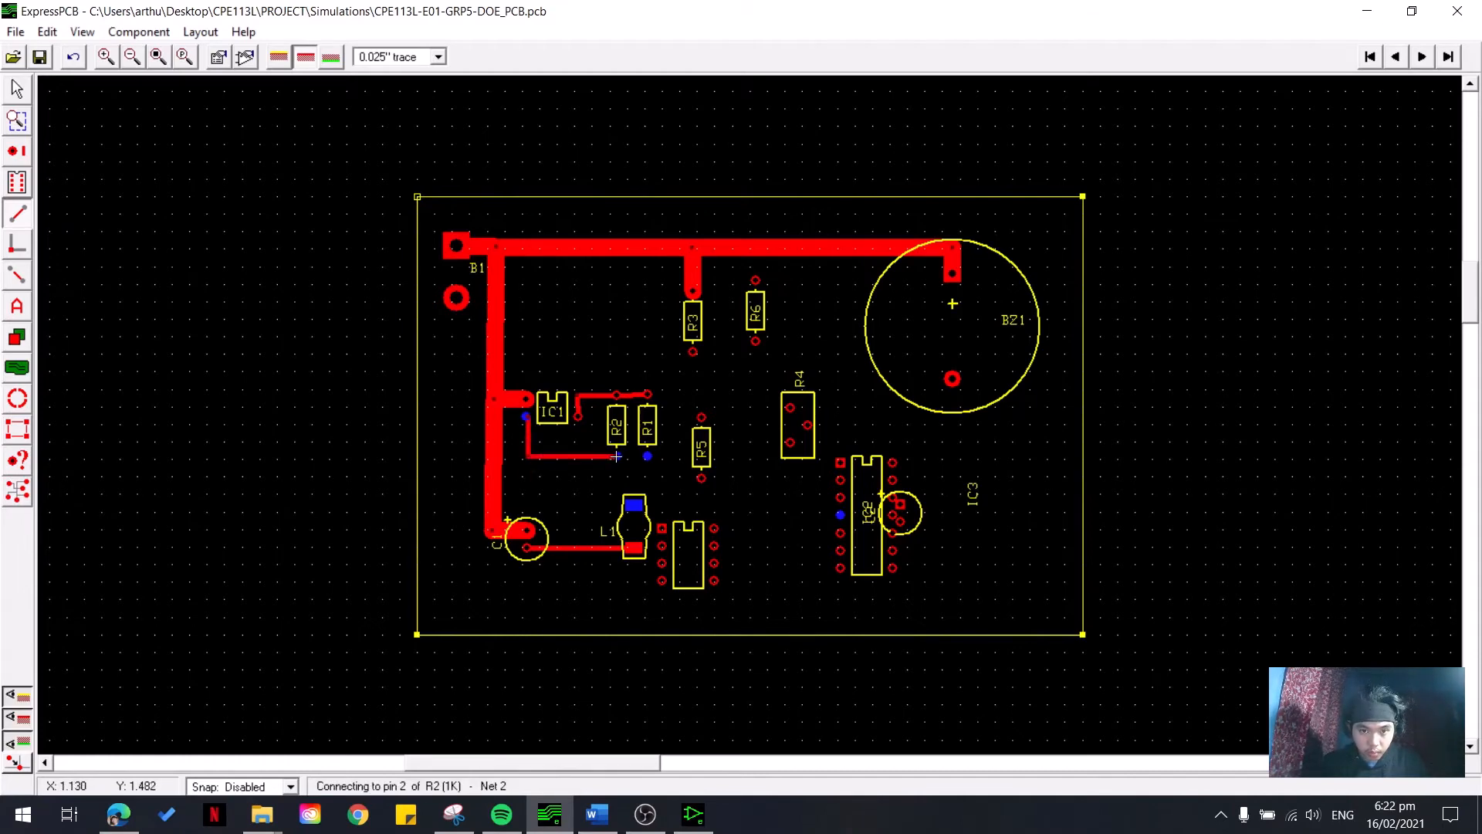
{"action": "left_click", "coordinate": [647, 455]}
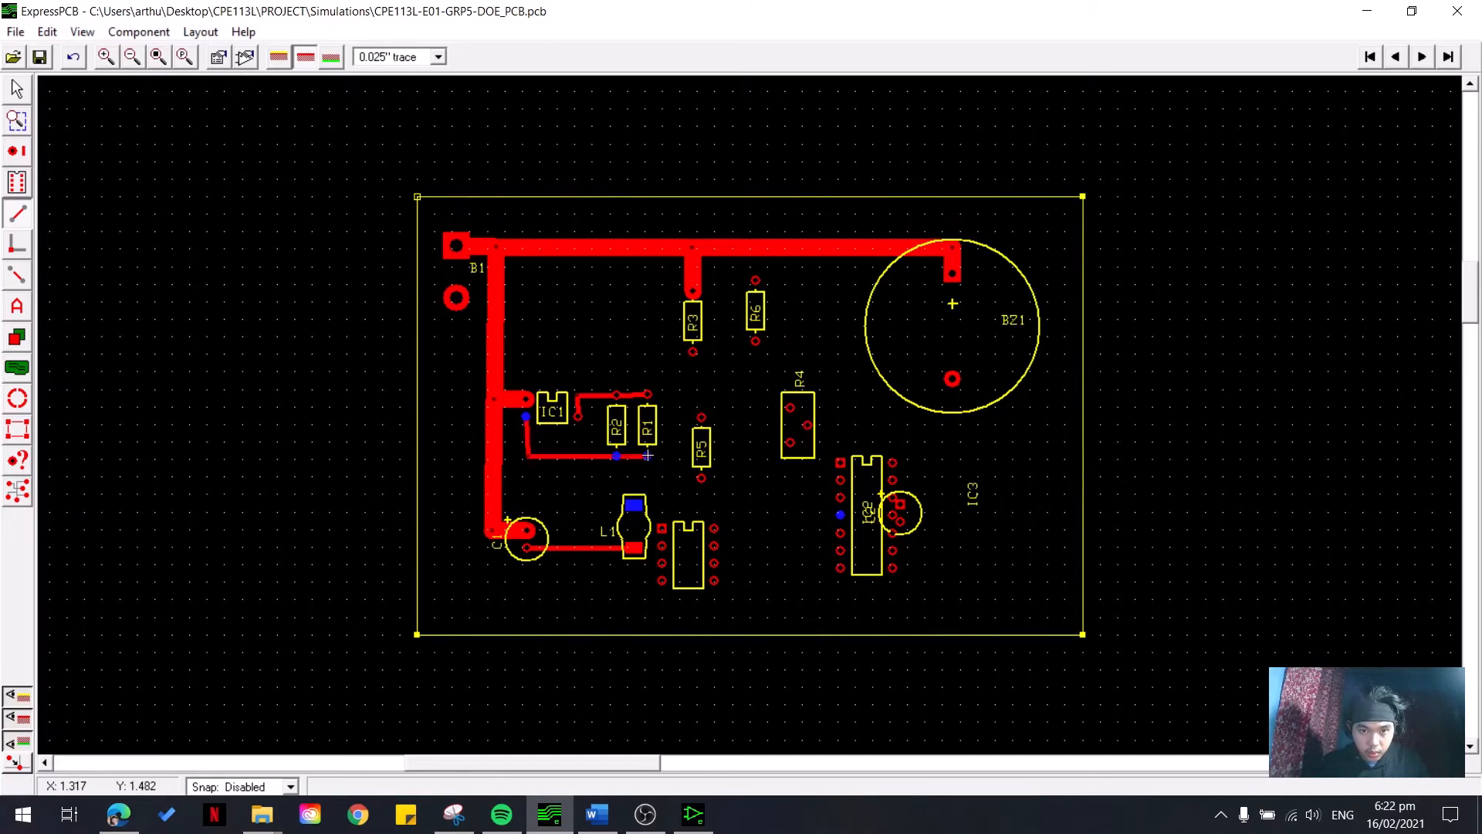
- Try to route a slanted trace from L1's upper pad to the lower pad of R2
{"action": "left_click", "coordinate": [633, 505]}
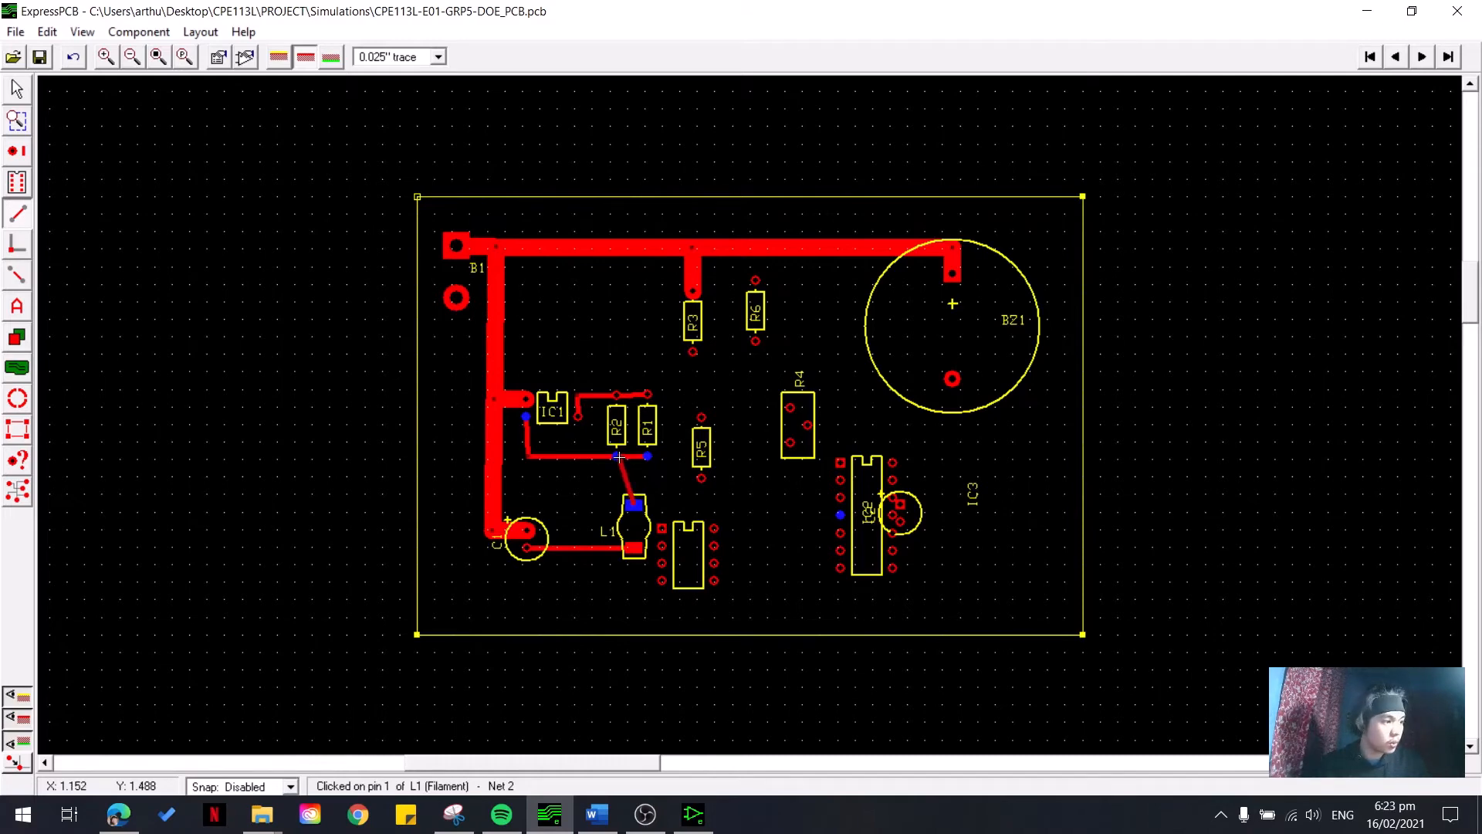
{"action": "left_click", "coordinate": [618, 456]}
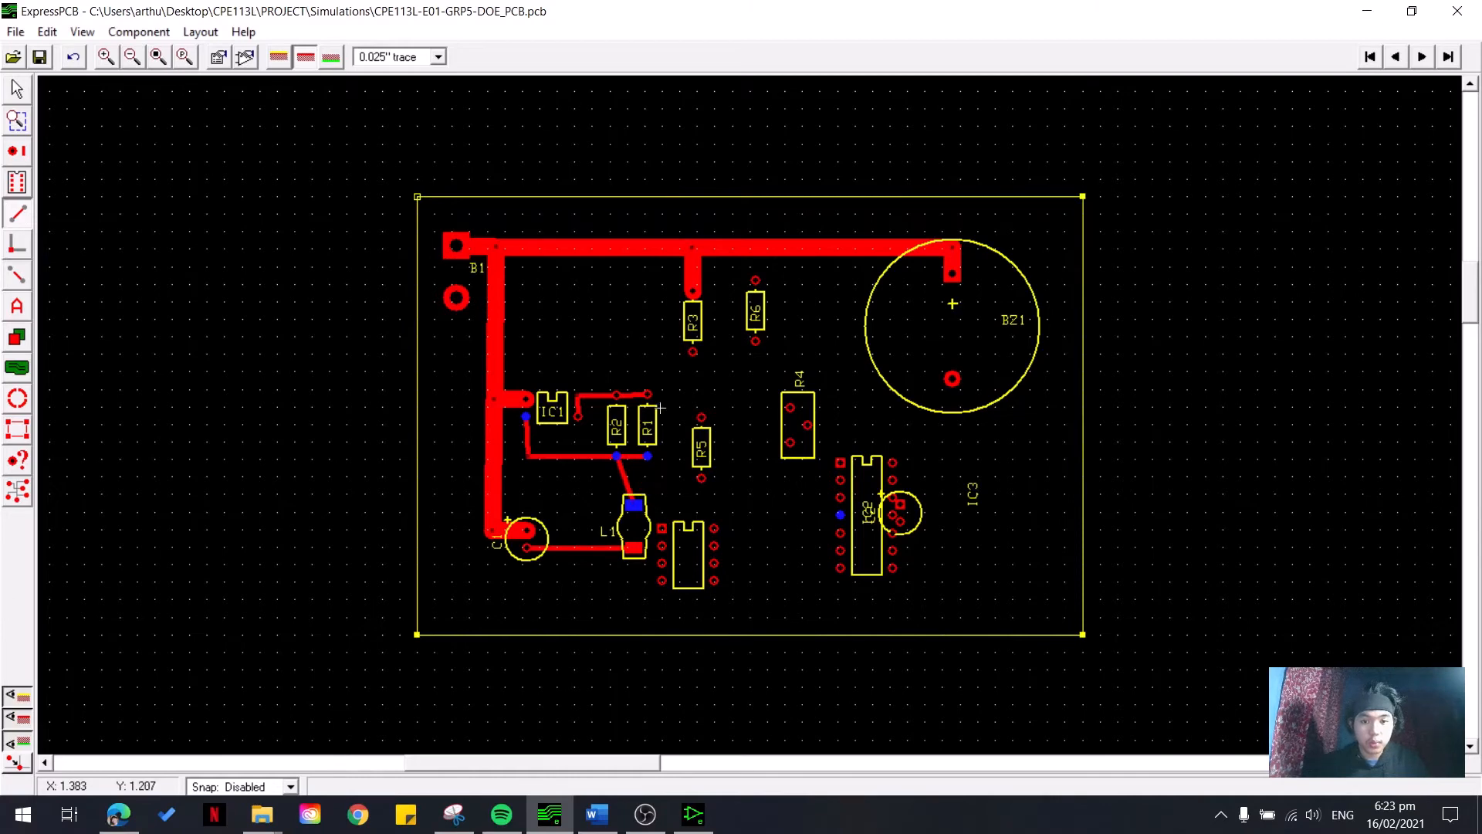
{"action": "left_click", "coordinate": [18, 91]}
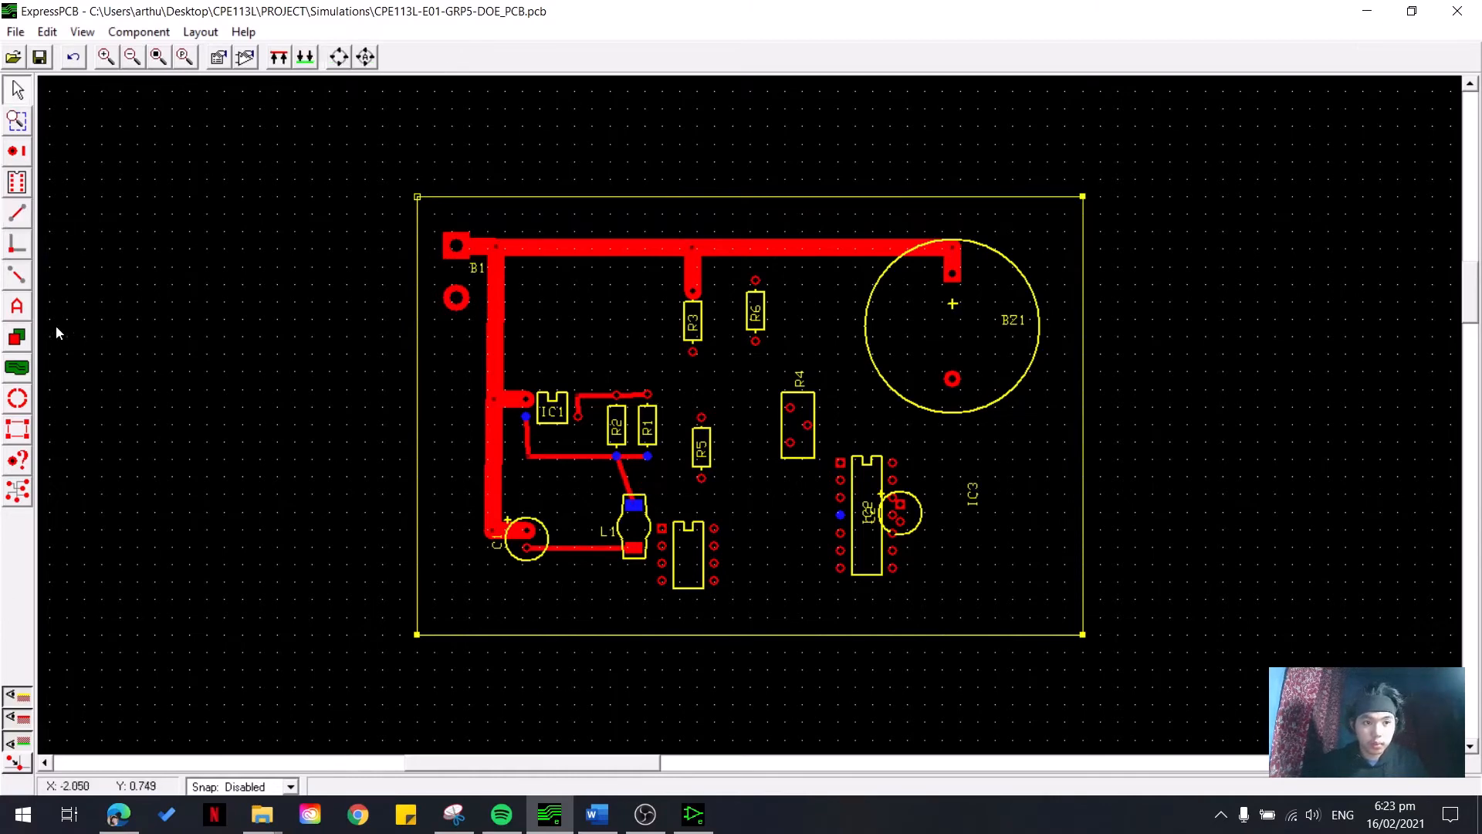
- Highlight the net of L1's upper pad again and delete the slanted trace between L1 and R2
{"action": "left_click", "coordinate": [22, 488]}
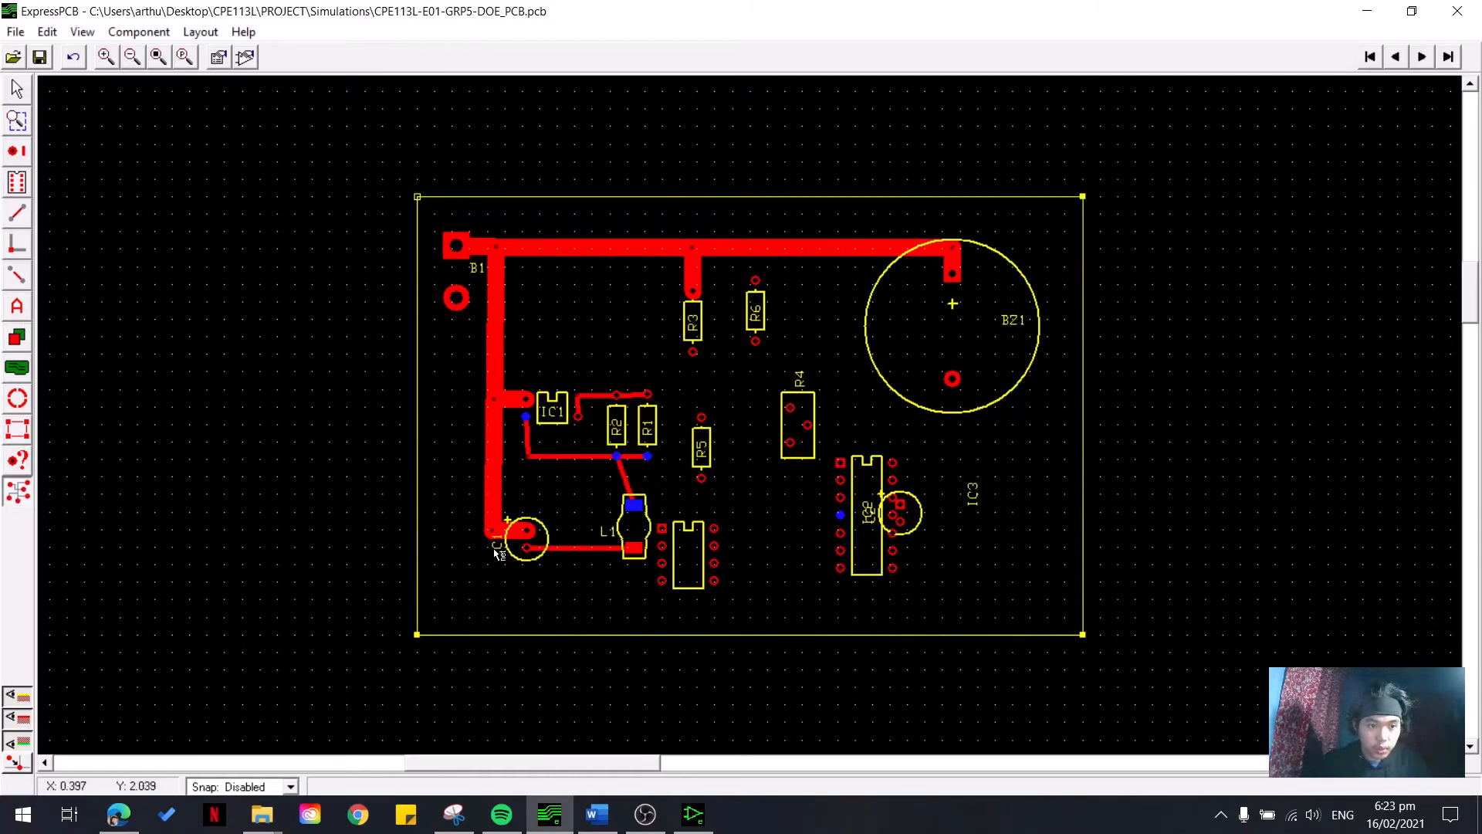
{"action": "left_click", "coordinate": [634, 506]}
{"action": "left_click", "coordinate": [711, 507]}
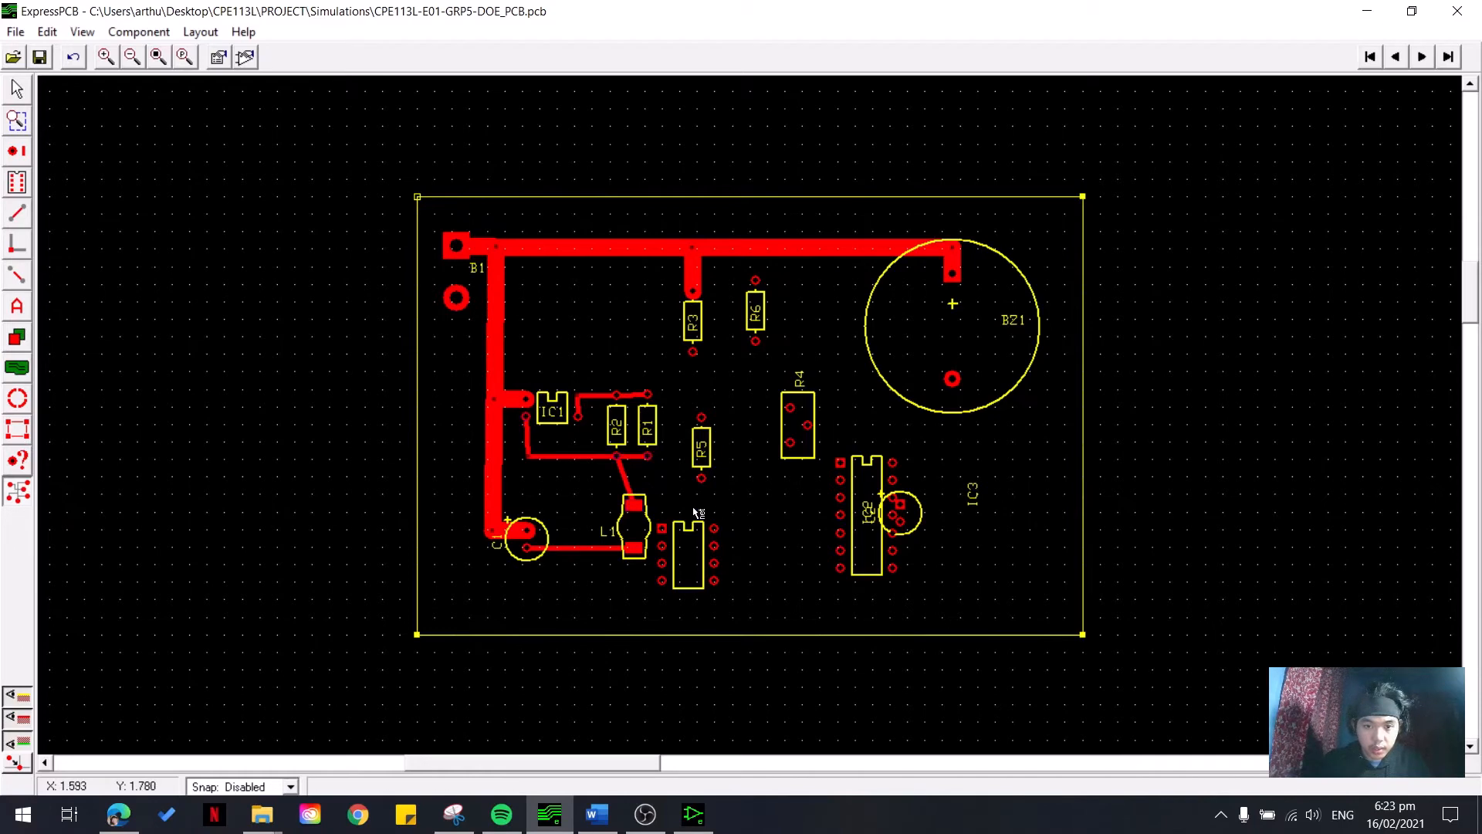
{"action": "left_click", "coordinate": [634, 505]}
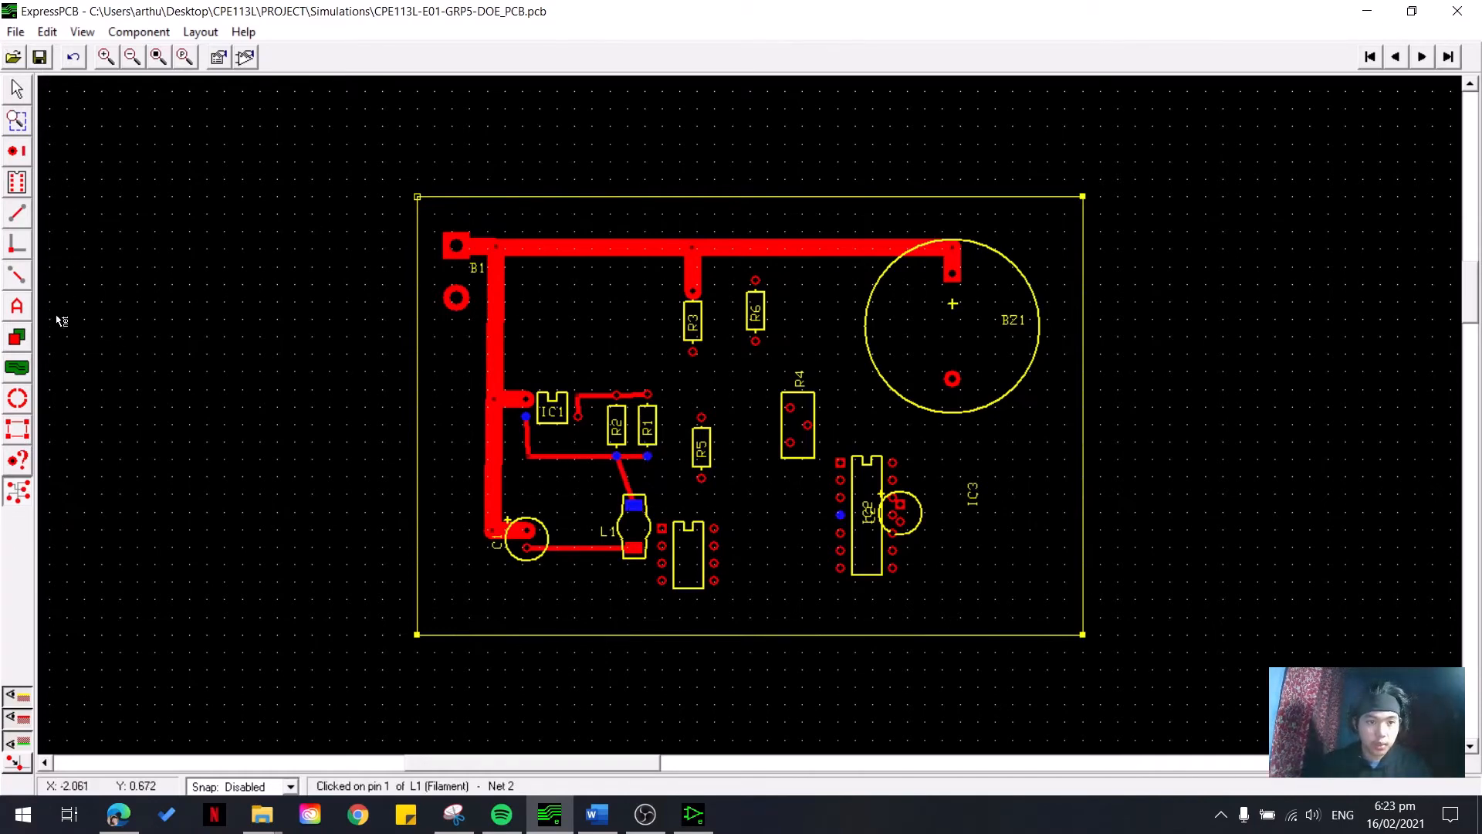
{"action": "left_click", "coordinate": [17, 90]}
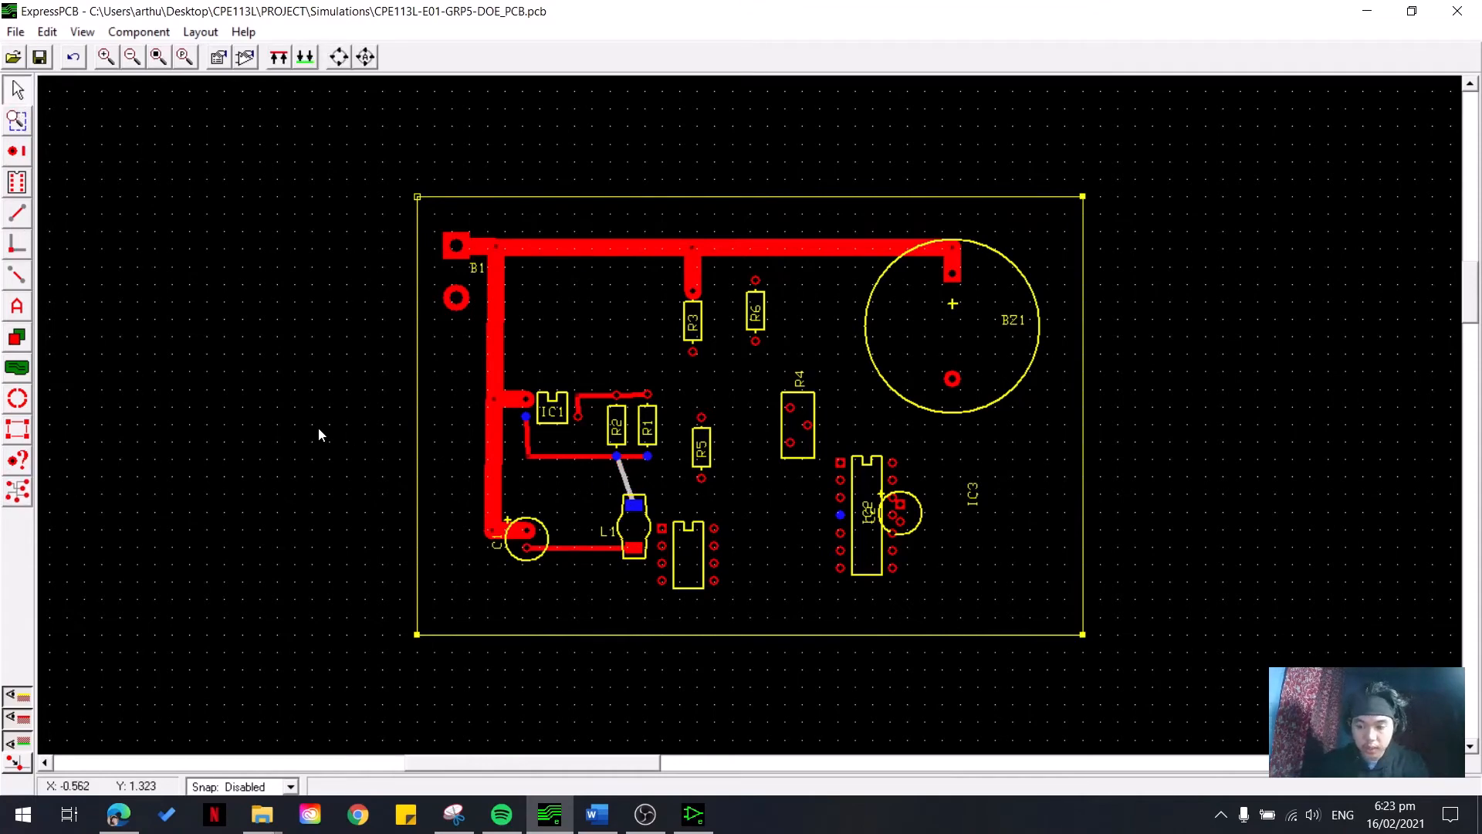
{"action": "key", "text": "Delete"}
- Route a vertical 0.025" trace from the middle of the R2–R1 lower trace down to L1's upper pad
{"action": "left_click", "coordinate": [17, 214]}
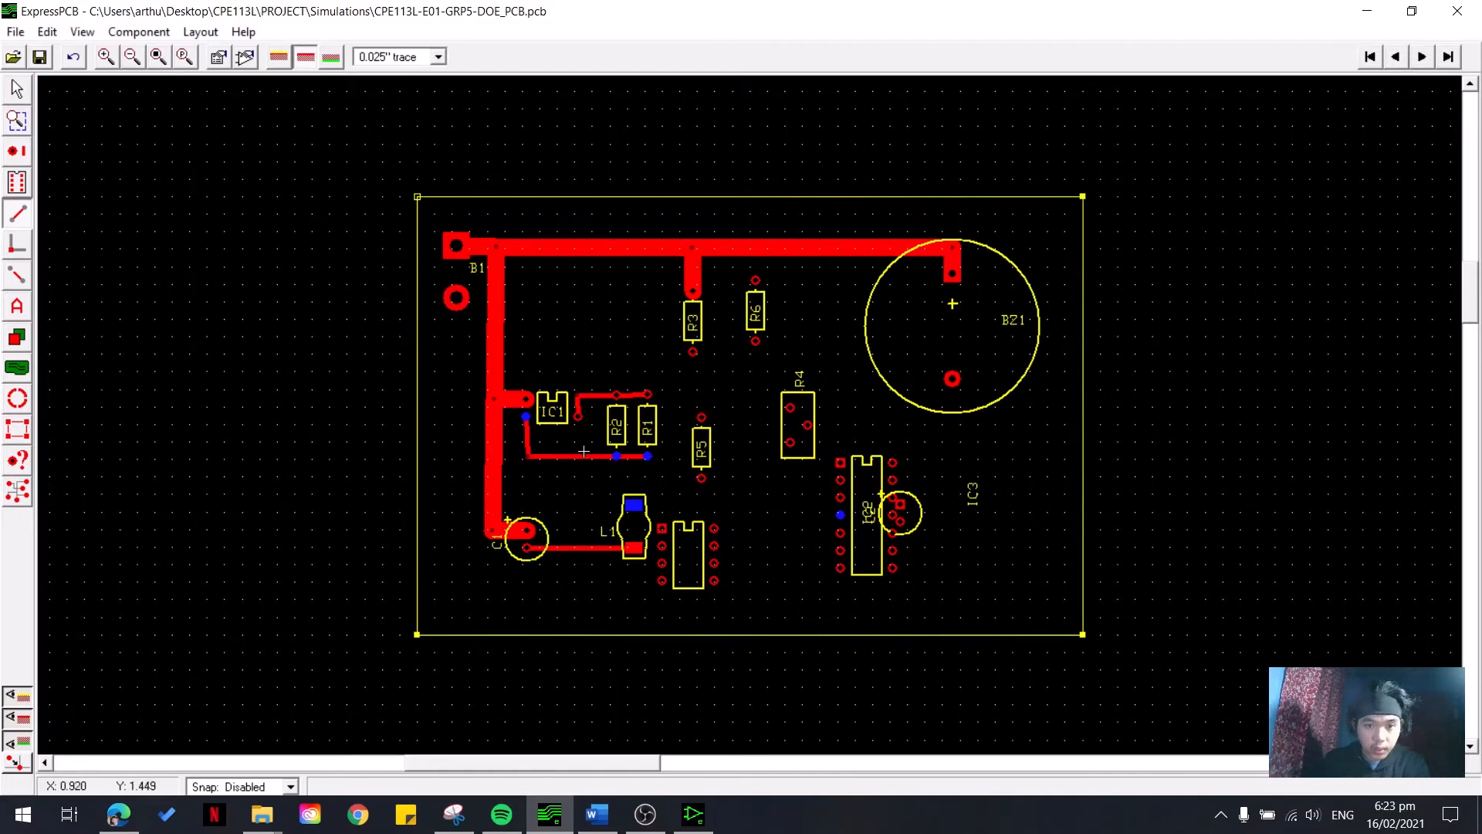
{"action": "left_click", "coordinate": [633, 457]}
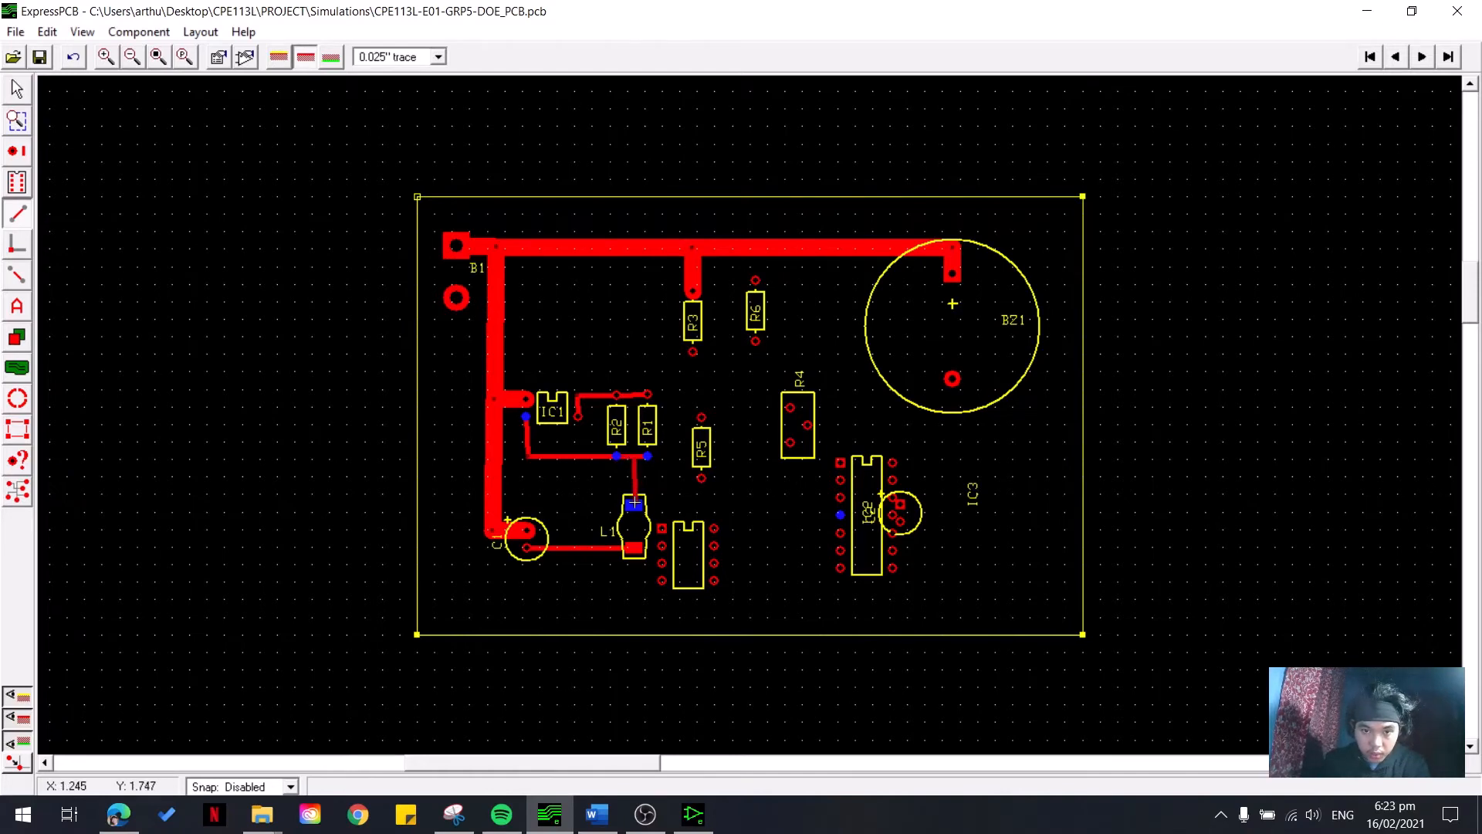
{"action": "left_click", "coordinate": [634, 504]}
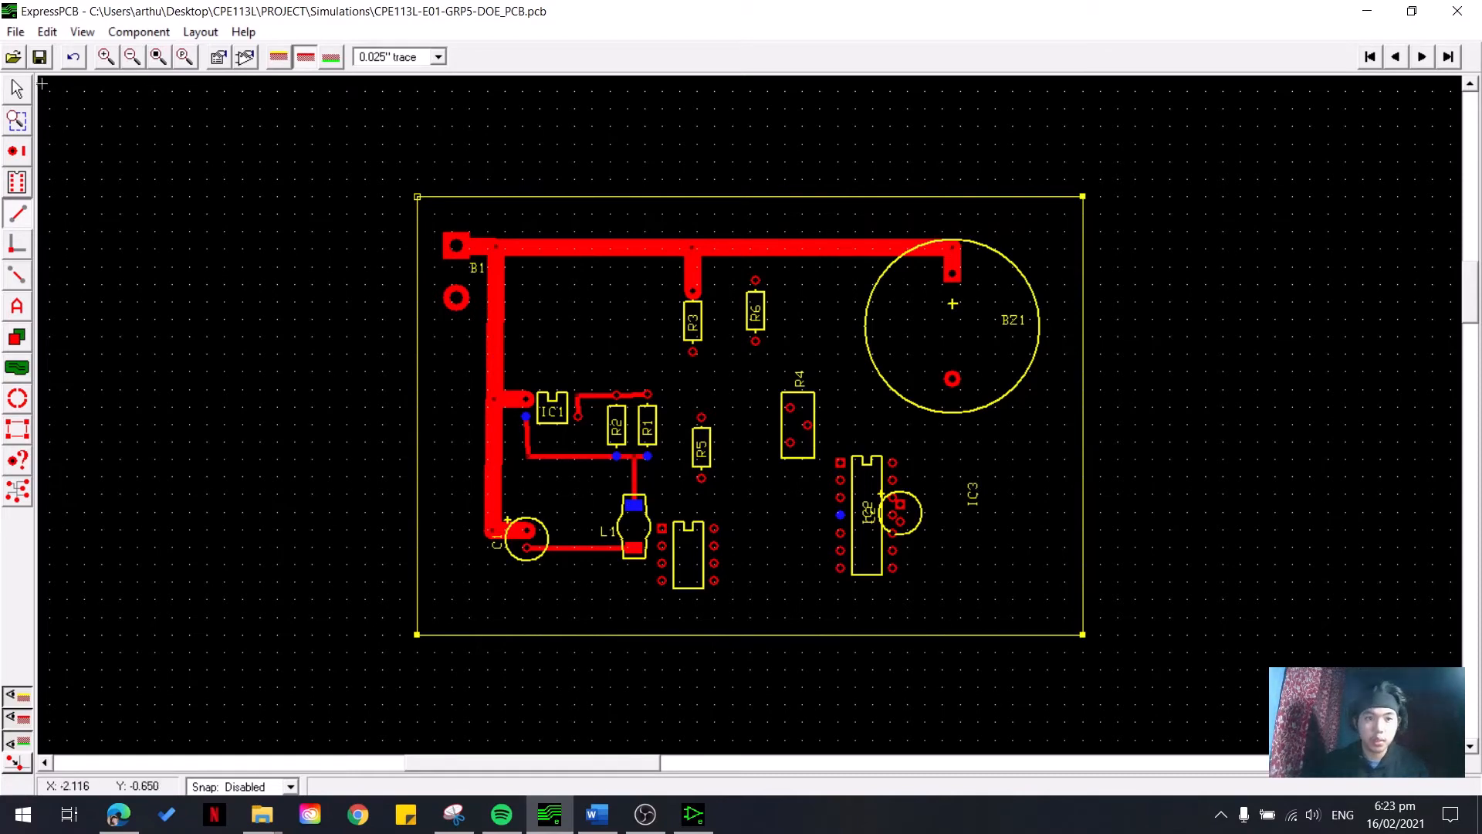
- Align the corner of the lower IC1 trace directly beneath pin 2 to straighten its vertical segment
{"action": "left_click", "coordinate": [17, 90]}
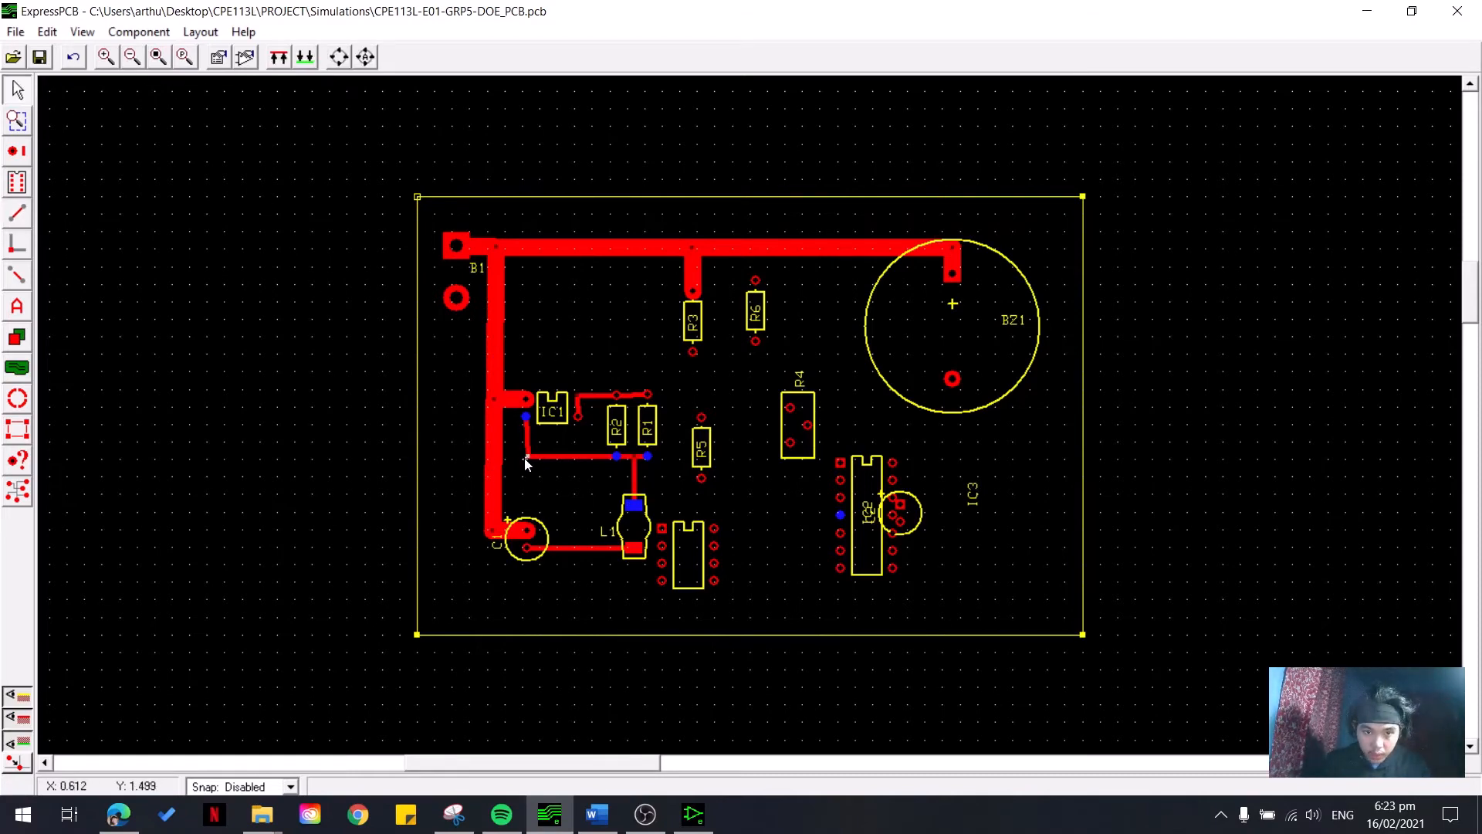
{"action": "left_click_drag", "start_coordinate": [525, 458], "coordinate": [524, 458]}
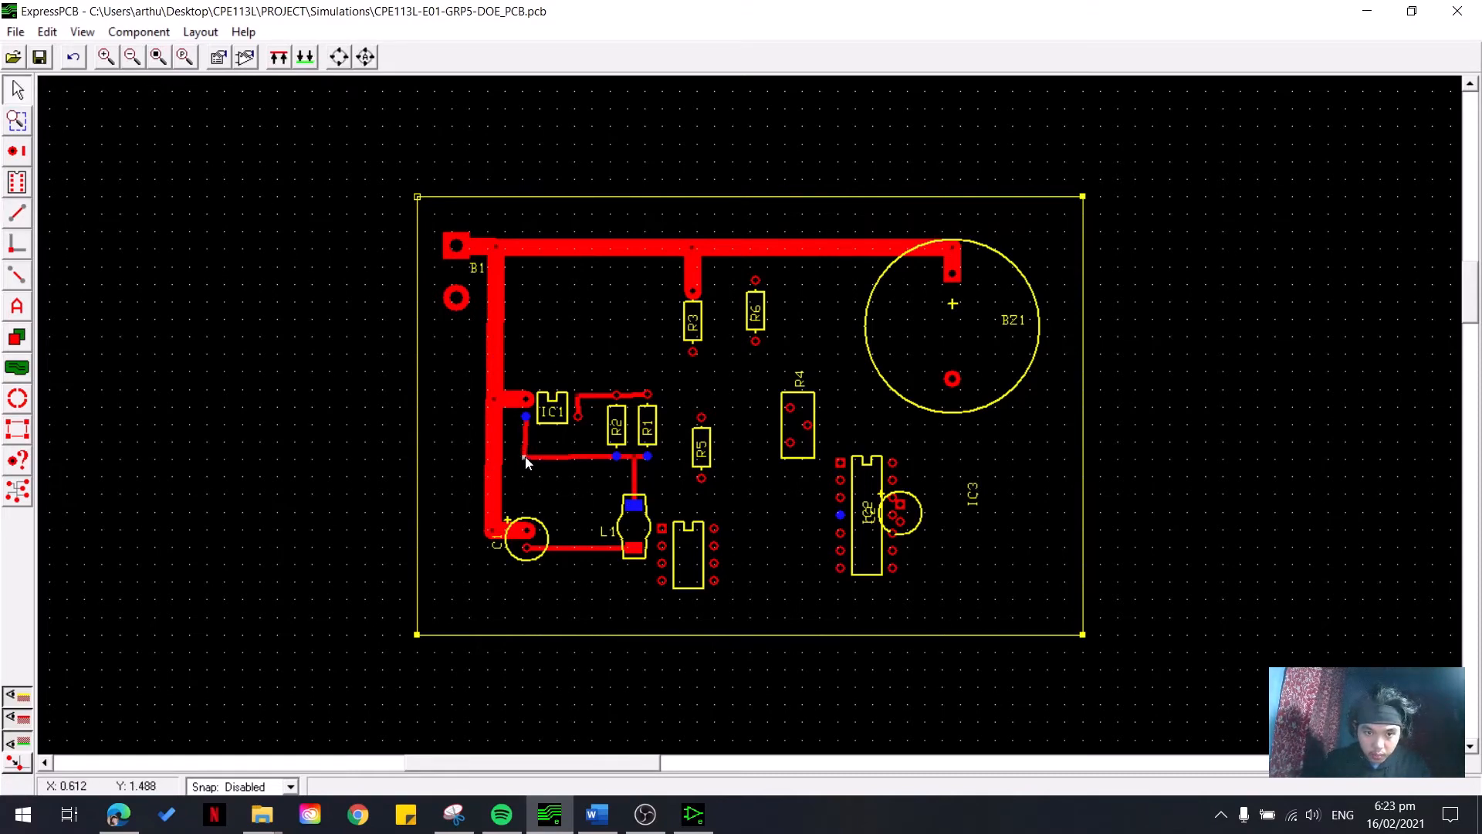
{"action": "left_click", "coordinate": [566, 476]}
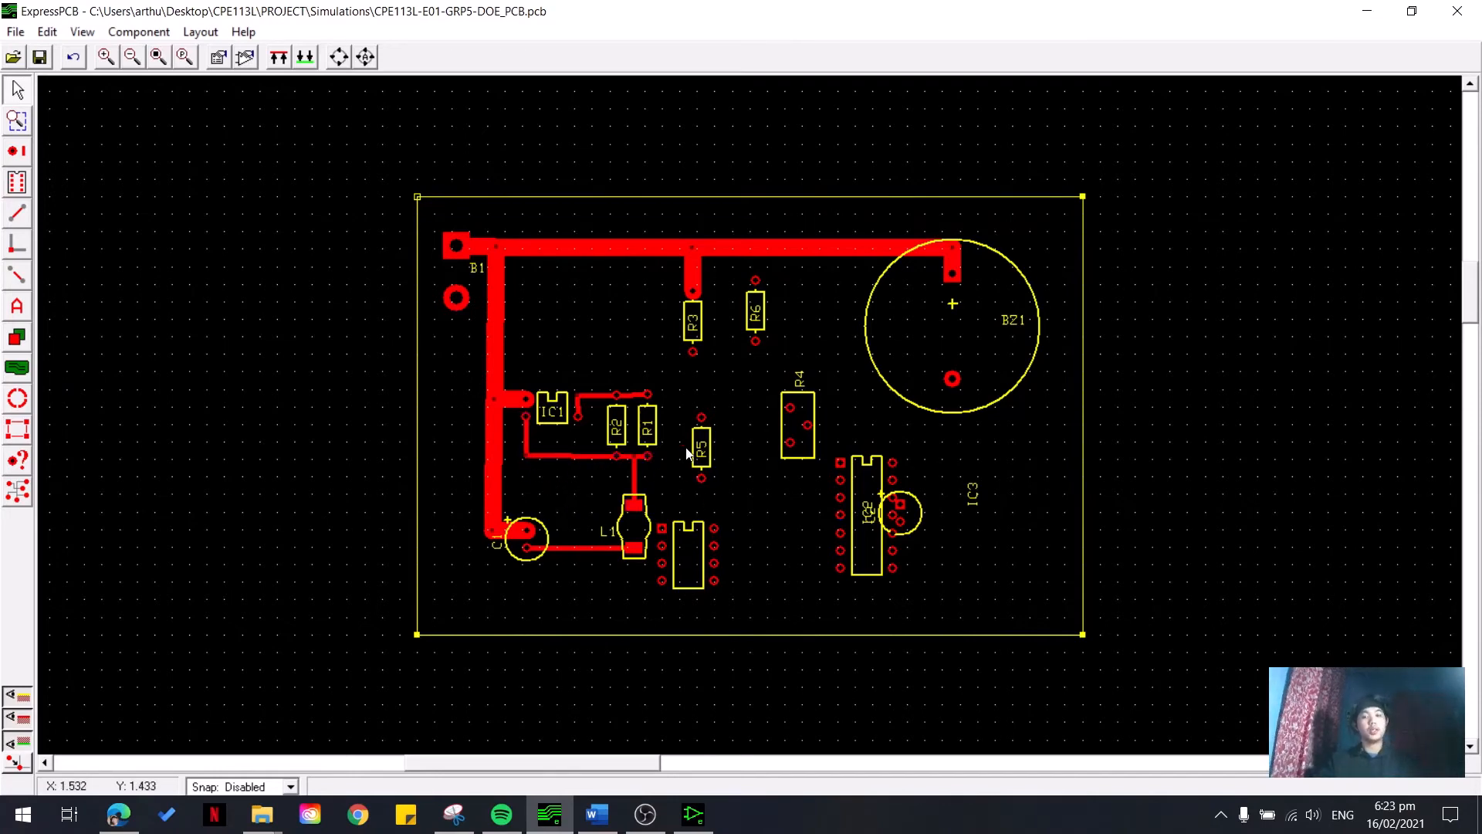
- Move R5, R4 and IC2 into a row to the right of the 8-pin IC, with IC2 below BZ1
{"action": "left_click_drag", "start_coordinate": [703, 467], "coordinate": [796, 573]}
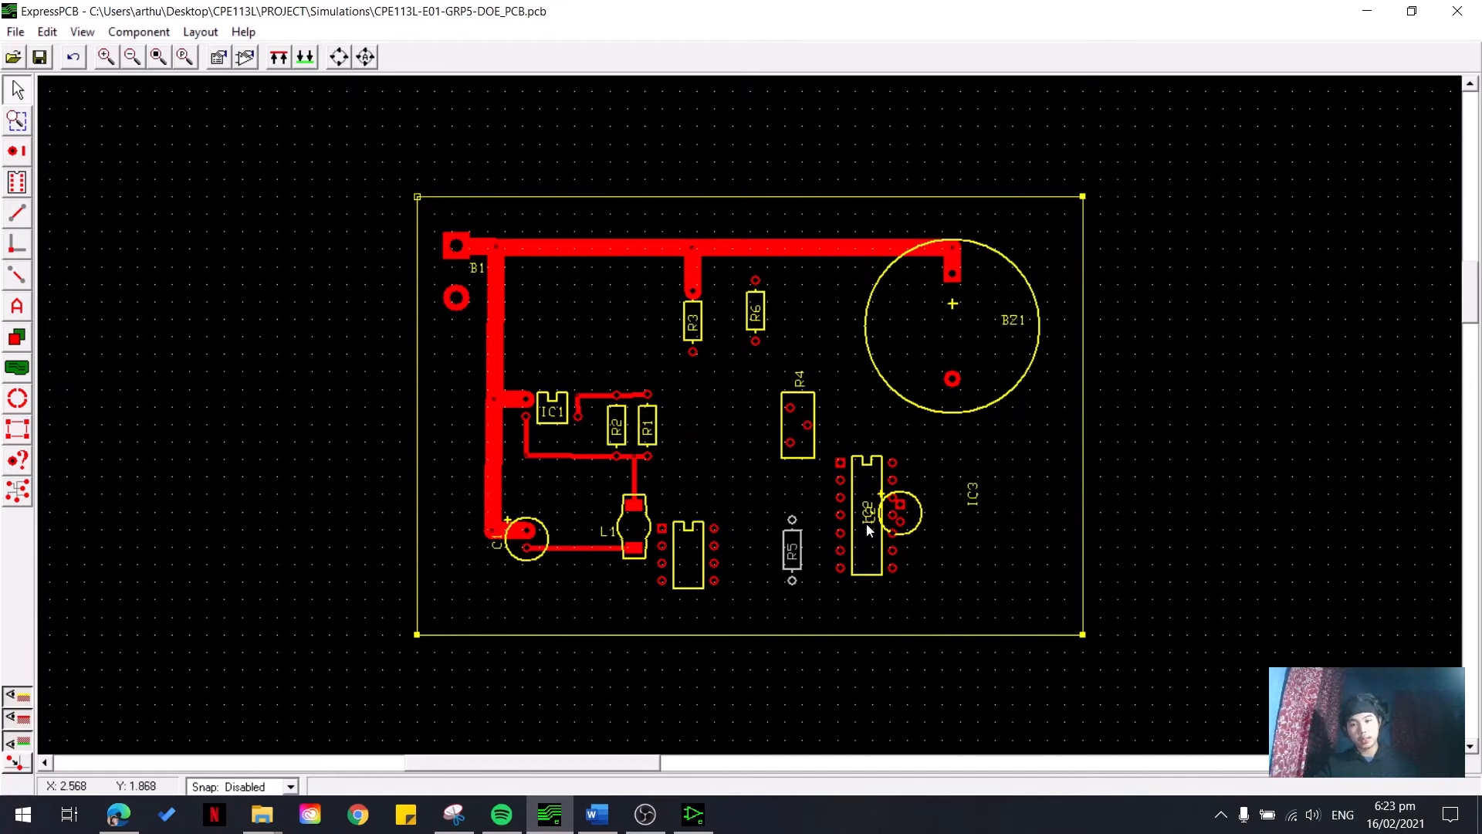
{"action": "left_click", "coordinate": [865, 568]}
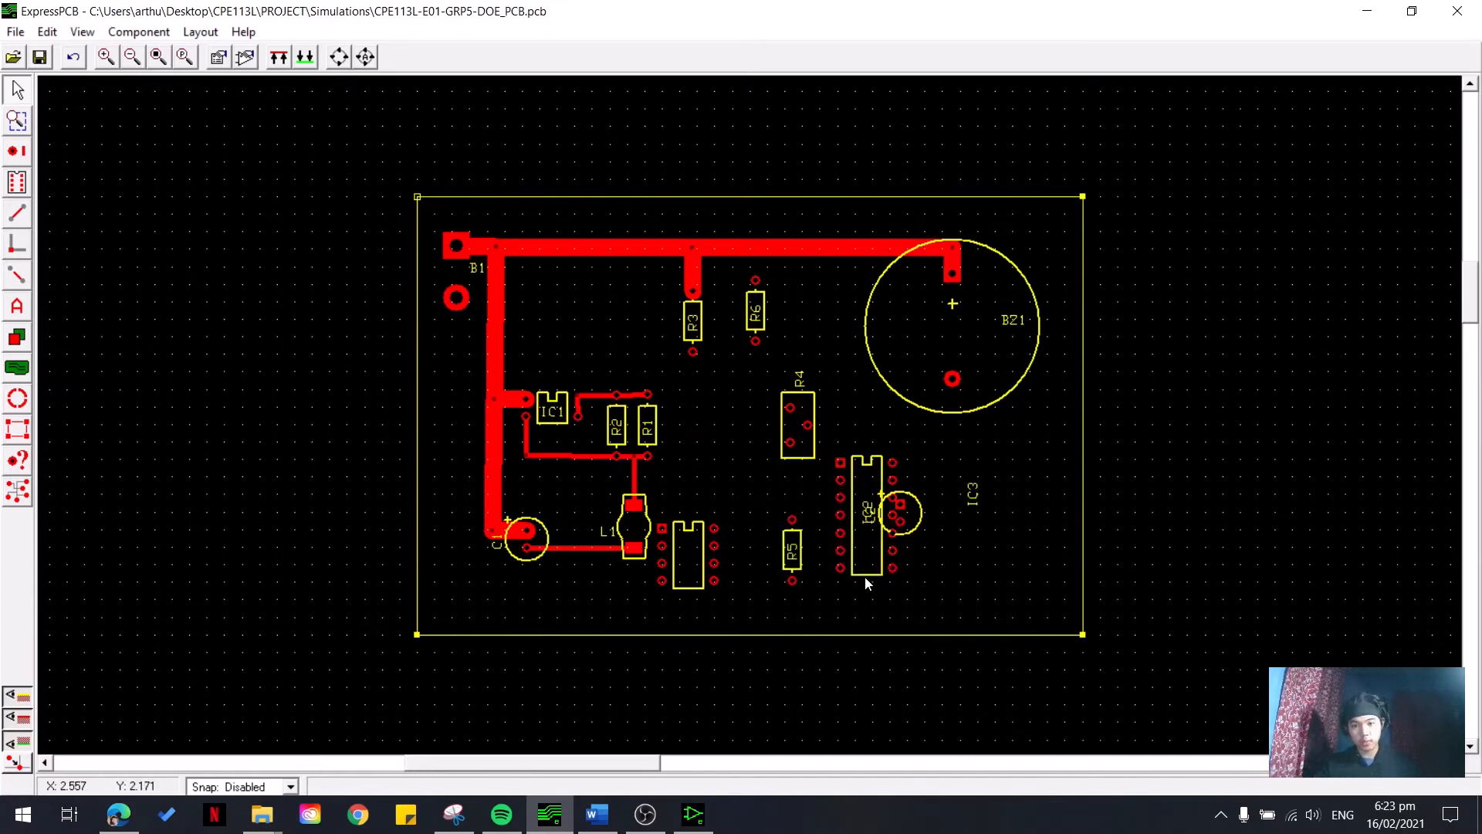
{"action": "left_click_drag", "start_coordinate": [865, 576], "coordinate": [730, 496]}
{"action": "left_click_drag", "start_coordinate": [797, 462], "coordinate": [865, 573]}
{"action": "left_click_drag", "start_coordinate": [734, 491], "coordinate": [958, 567]}
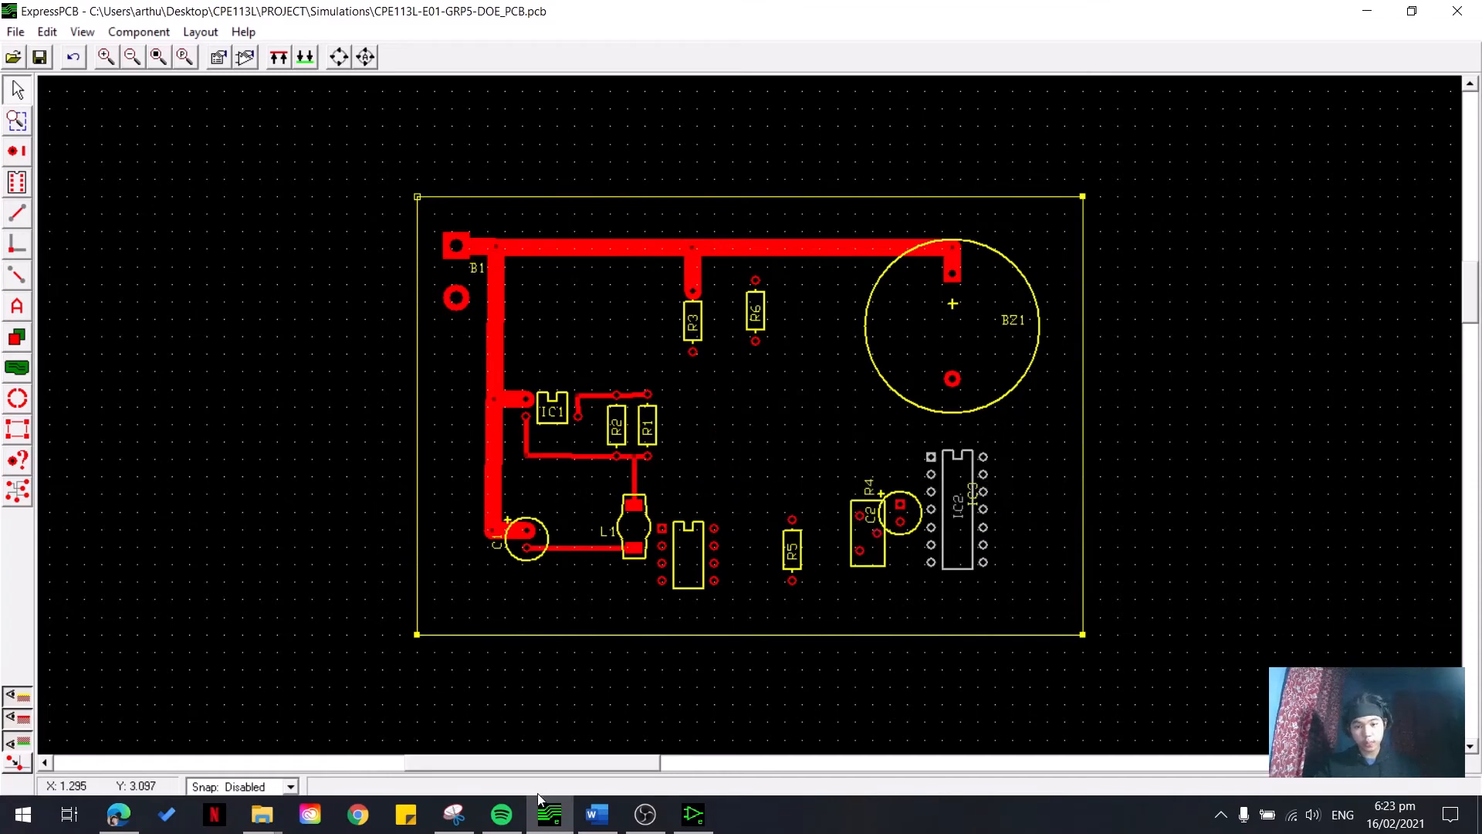
- Check the schematic, and delete both traces between R2 and R1 and the horizontal trace from IC1 to R2's upper pin
{"action": "key", "text": "alt+Tab"}
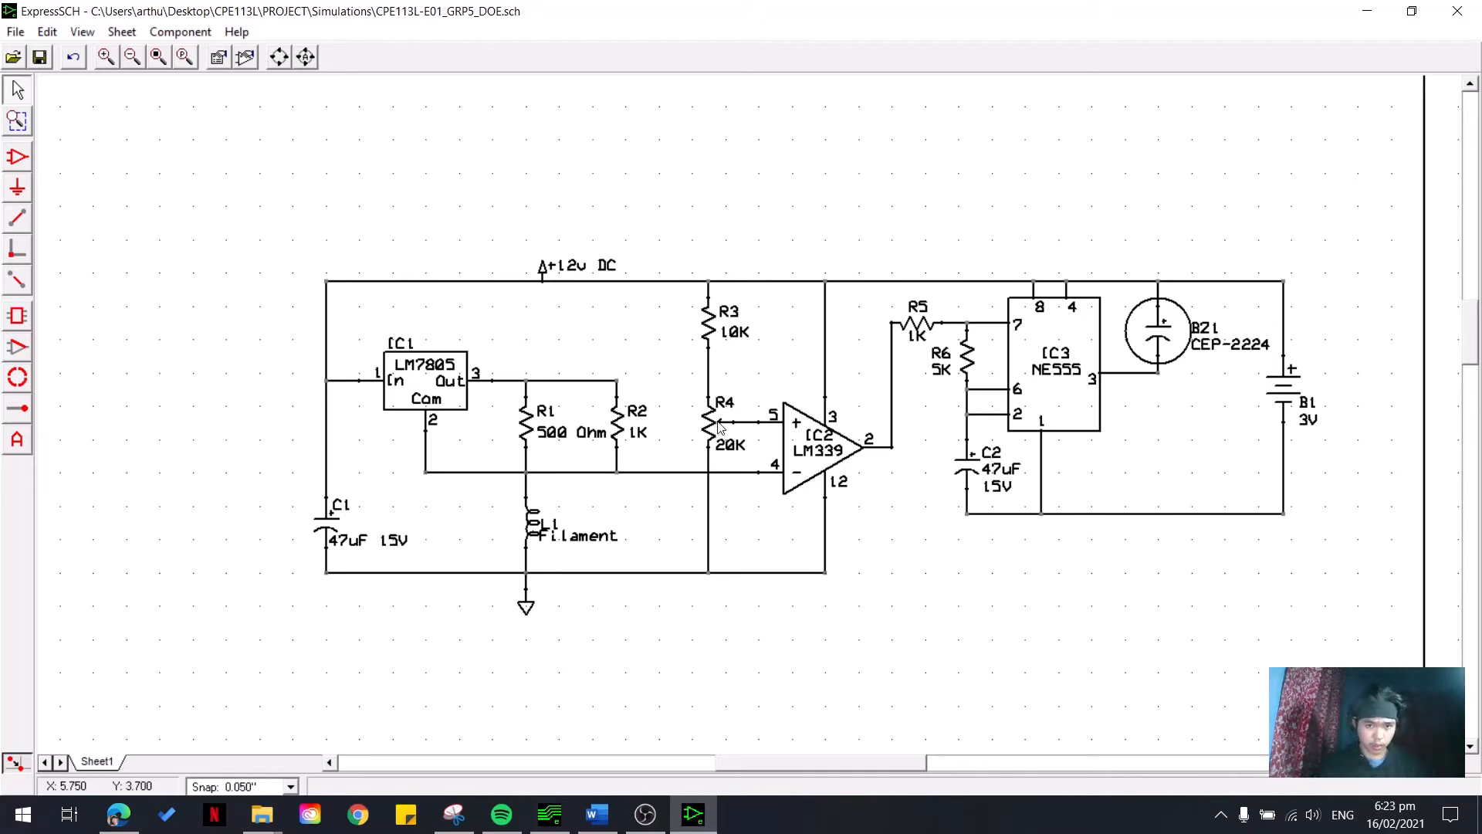
{"action": "left_click", "coordinate": [1363, 9]}
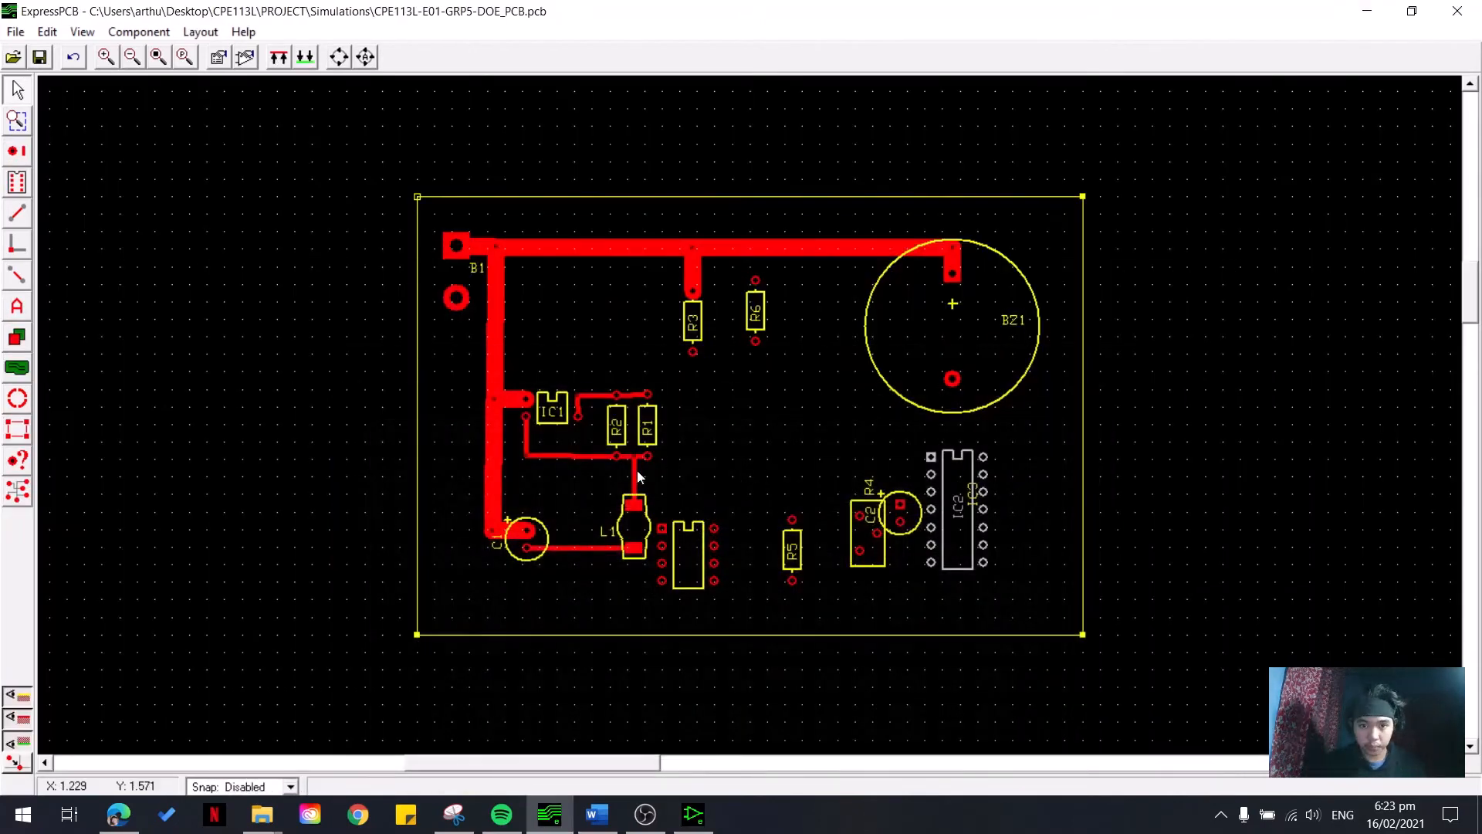
{"action": "left_click", "coordinate": [618, 456]}
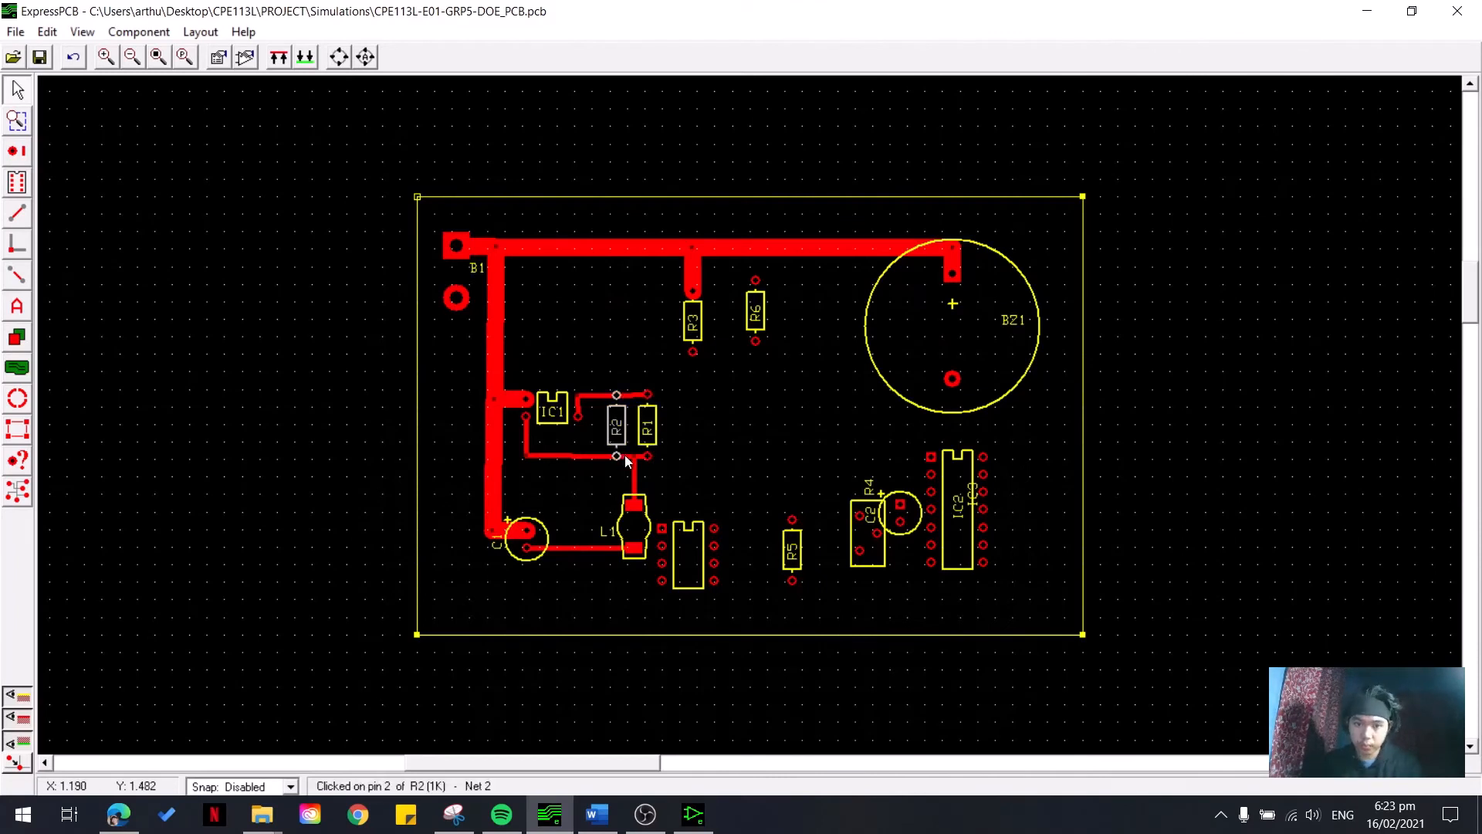
{"action": "left_click", "coordinate": [629, 455]}
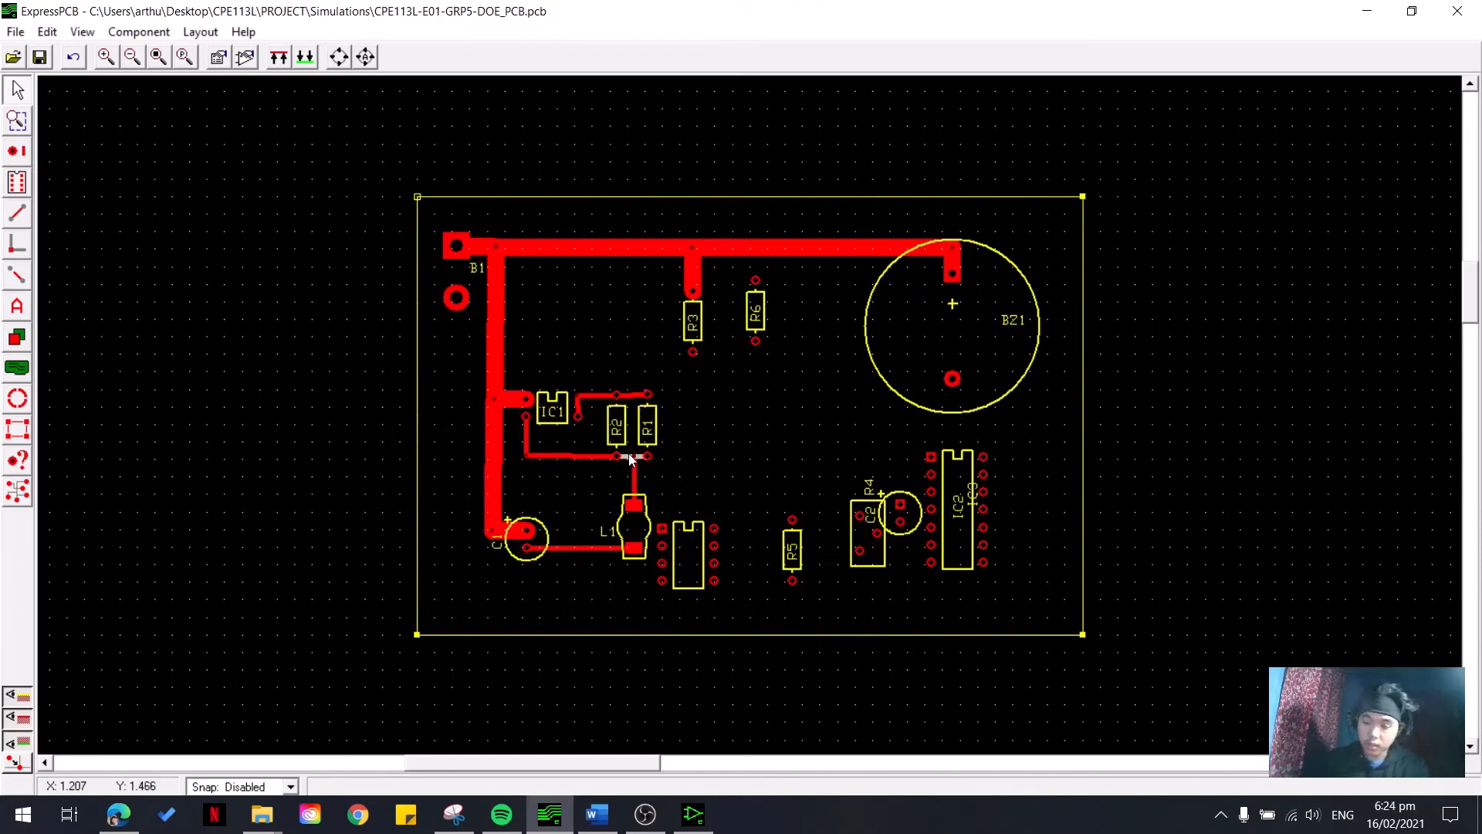
{"action": "key", "text": "Delete"}
{"action": "left_click", "coordinate": [631, 395]}
{"action": "key", "text": "Delete"}
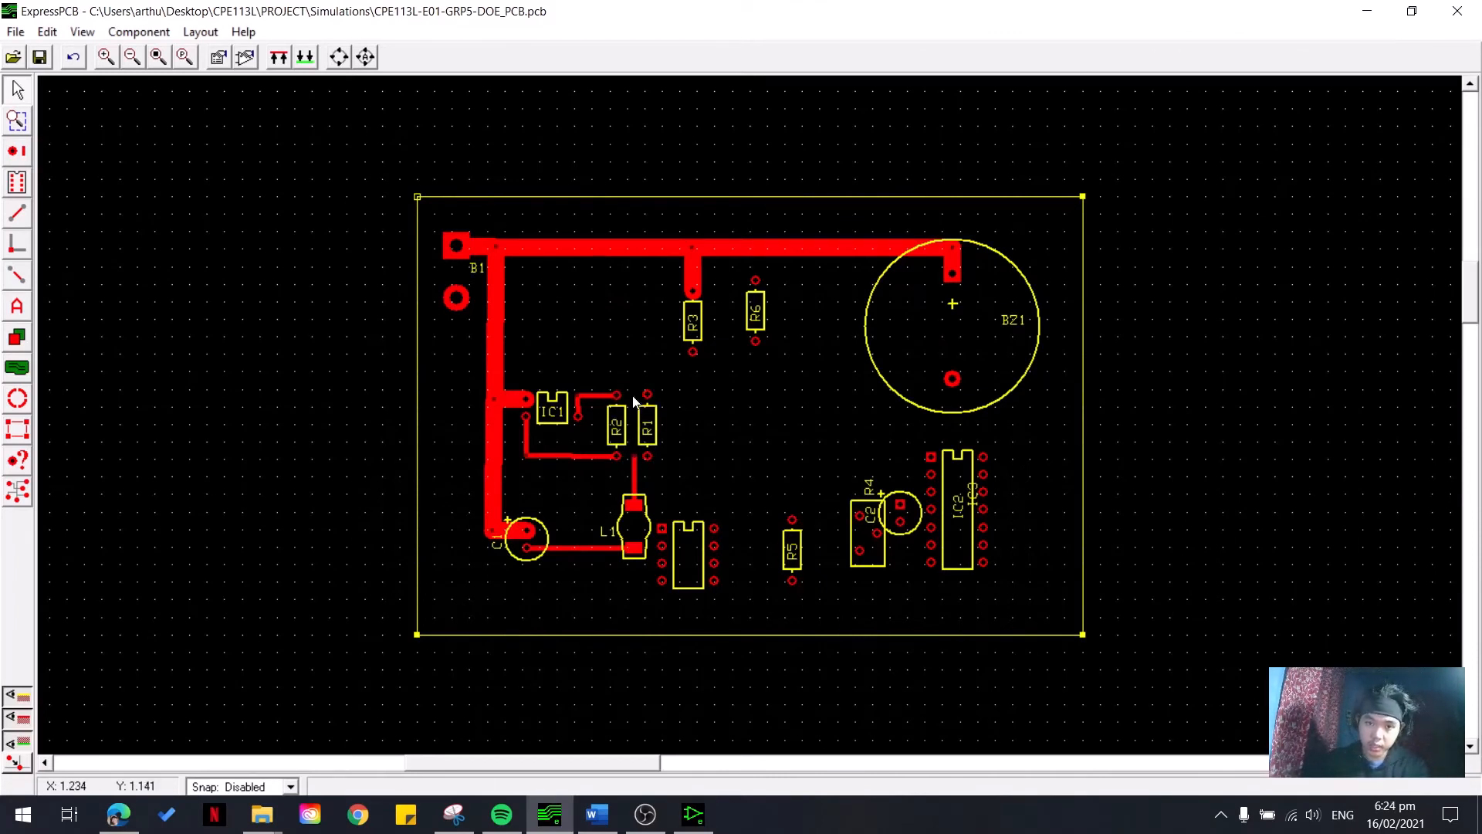
{"action": "left_click", "coordinate": [599, 397]}
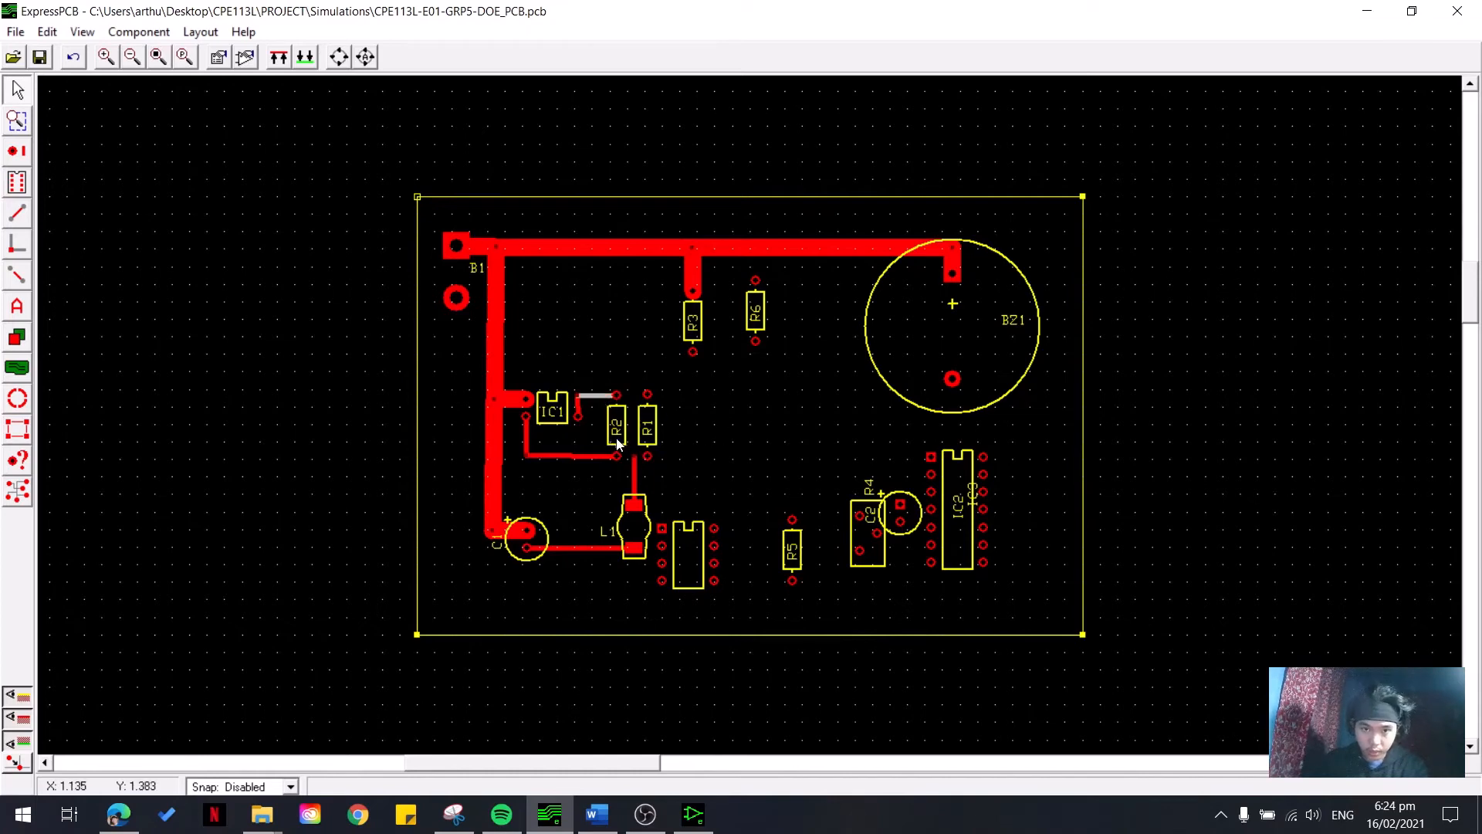
{"action": "key", "text": "Delete"}
- Swap R1 and R2 so R1 sits nearer IC1, deleting the lower horizontal trace that ran from IC1 to R2
{"action": "left_click_drag", "start_coordinate": [618, 447], "coordinate": [689, 445]}
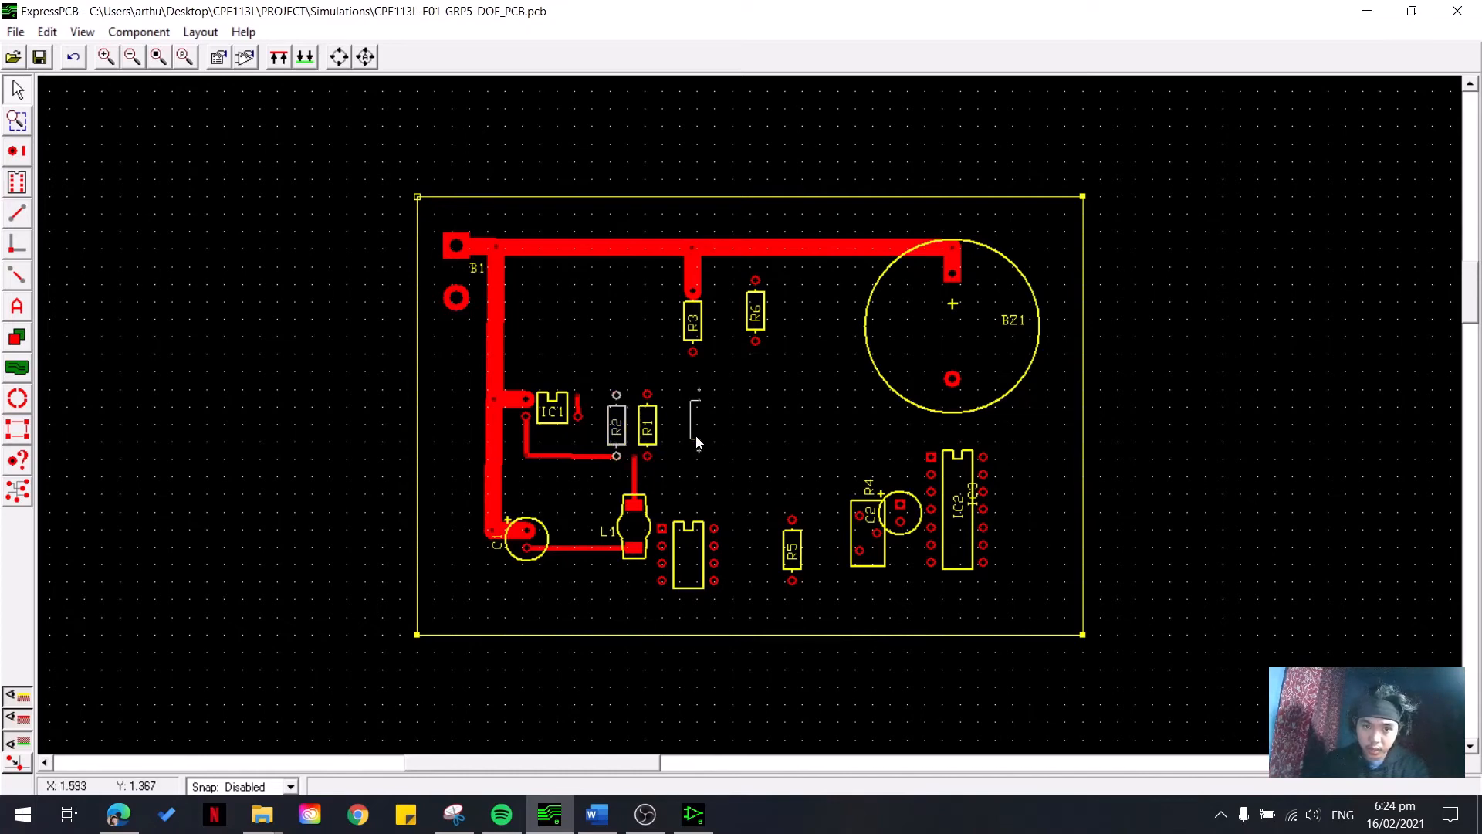
{"action": "left_click", "coordinate": [656, 455]}
{"action": "key", "text": "Delete"}
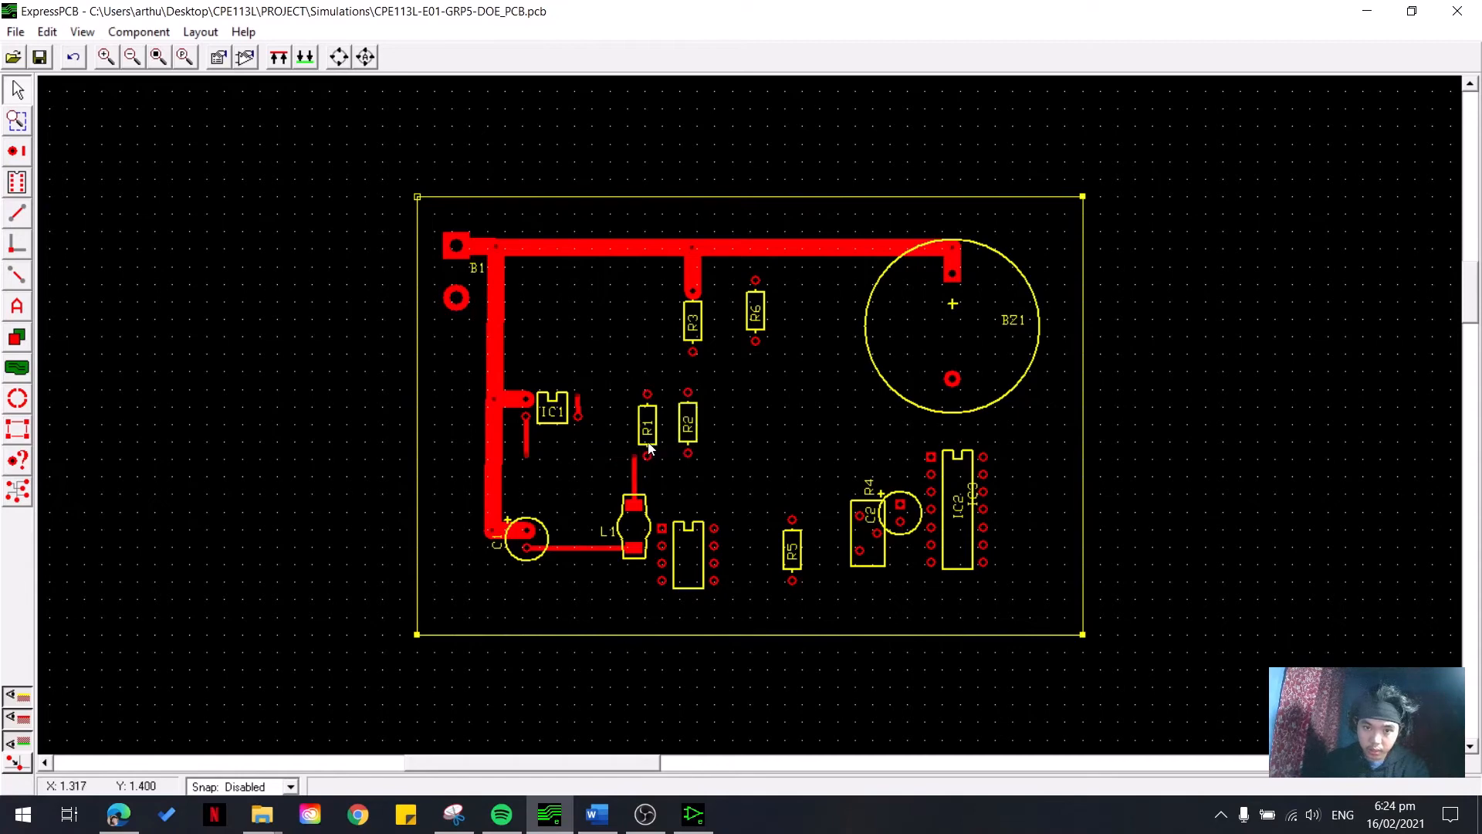
{"action": "left_click_drag", "start_coordinate": [650, 448], "coordinate": [618, 448]}
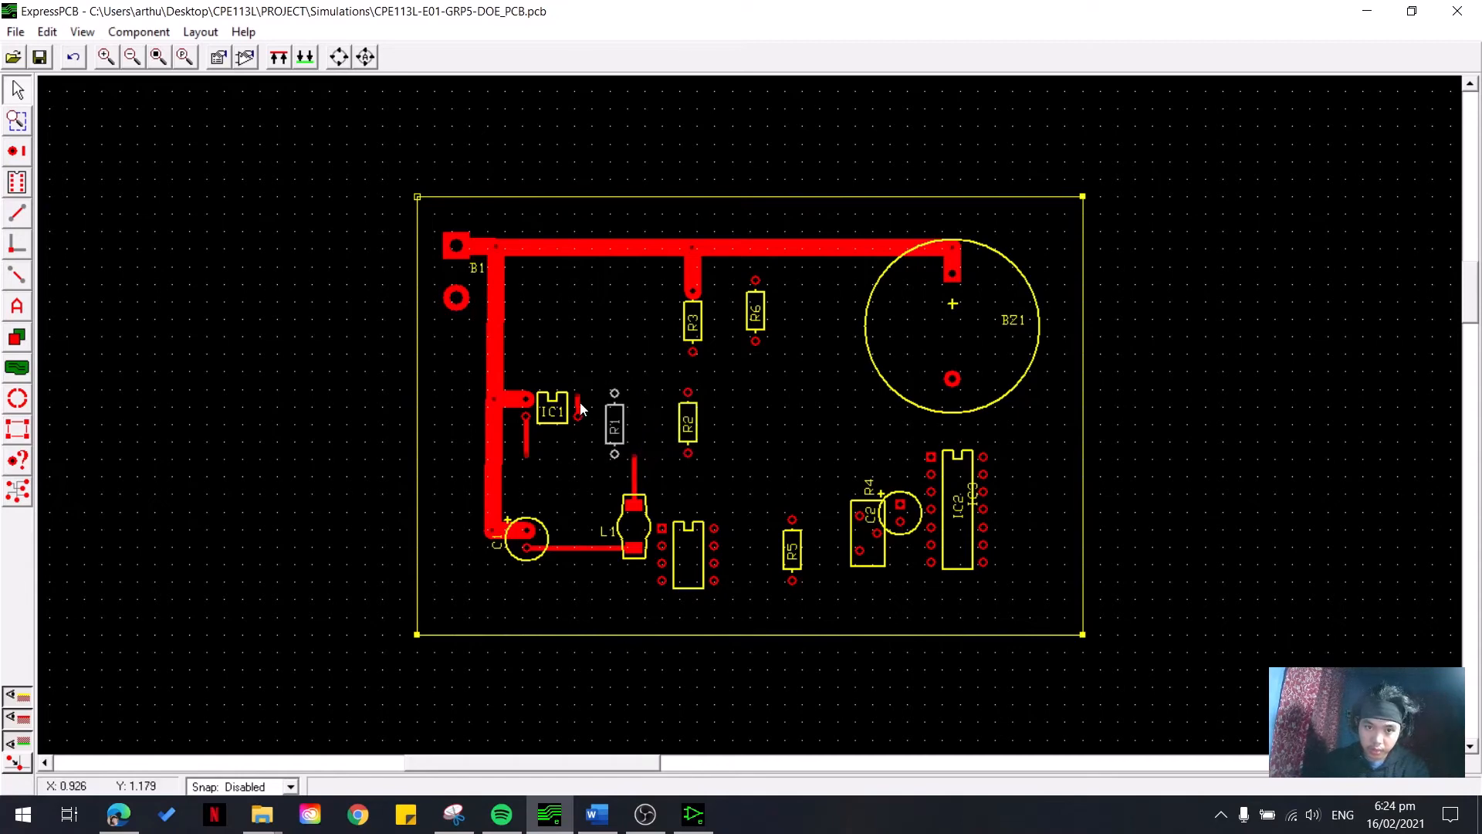
{"action": "left_click", "coordinate": [580, 405]}
{"action": "mouse_move", "coordinate": [613, 393]}
{"action": "left_mouse_down"}
{"action": "mouse_move", "coordinate": [601, 395]}
{"action": "mouse_move", "coordinate": [613, 392]}
{"action": "left_mouse_up"}
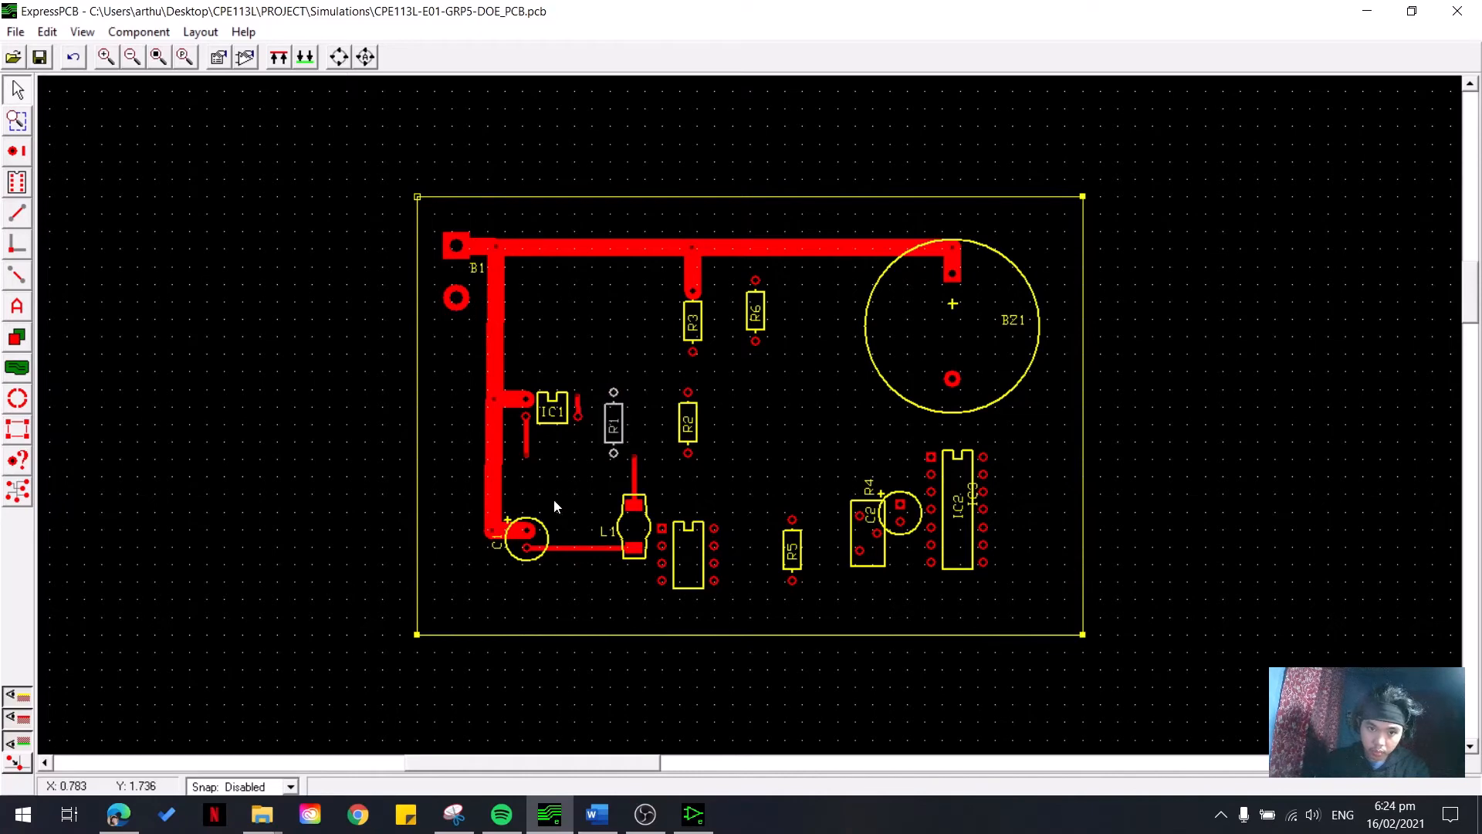
- Route a 0.025" trace from the stub above IC1's pin 3 through R1's upper pin to R2's upper pin
{"action": "left_click", "coordinate": [17, 246]}
{"action": "left_click", "coordinate": [17, 214]}
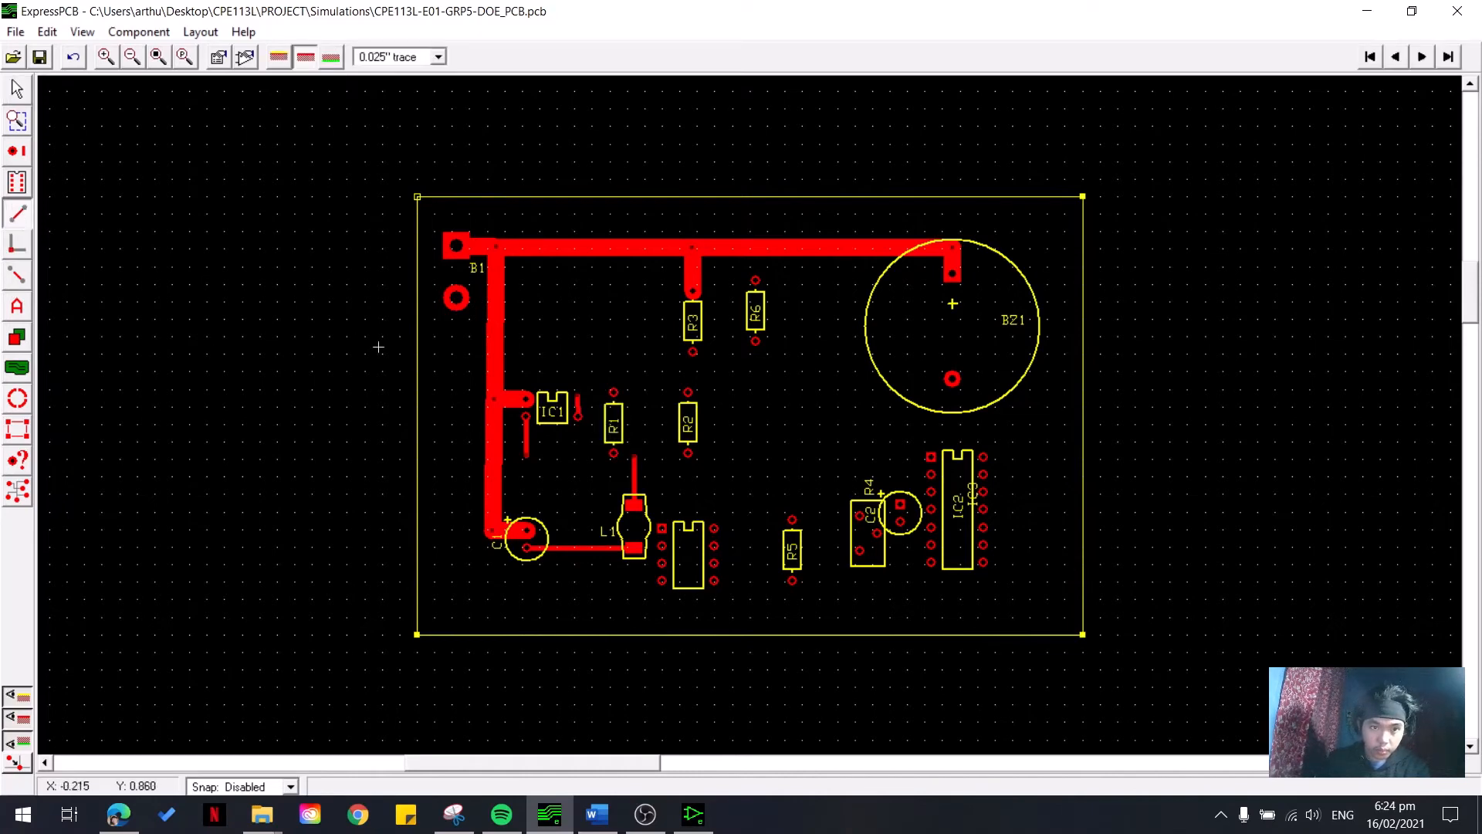
{"action": "left_click", "coordinate": [613, 392]}
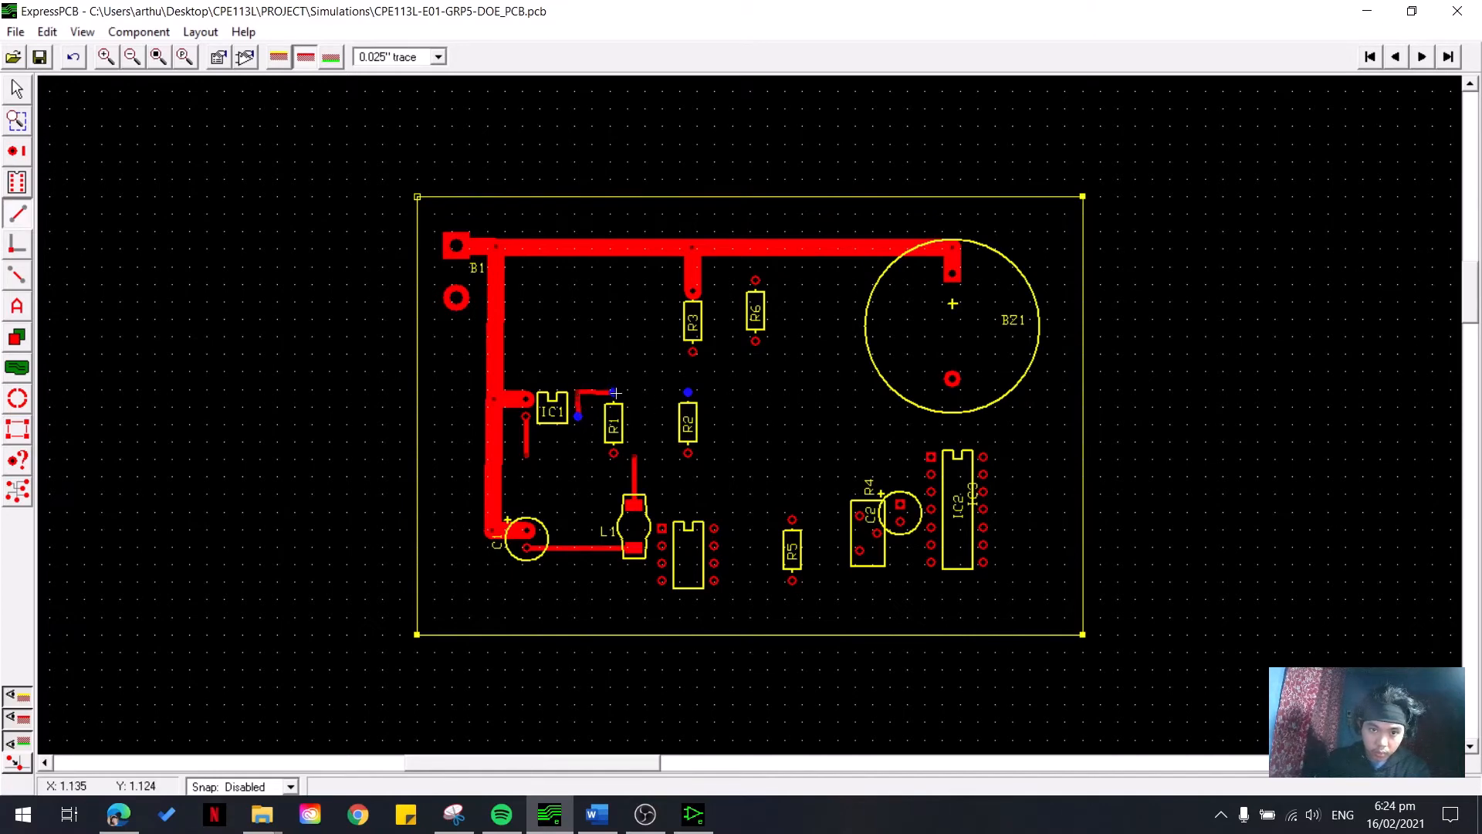
{"action": "left_click", "coordinate": [614, 393]}
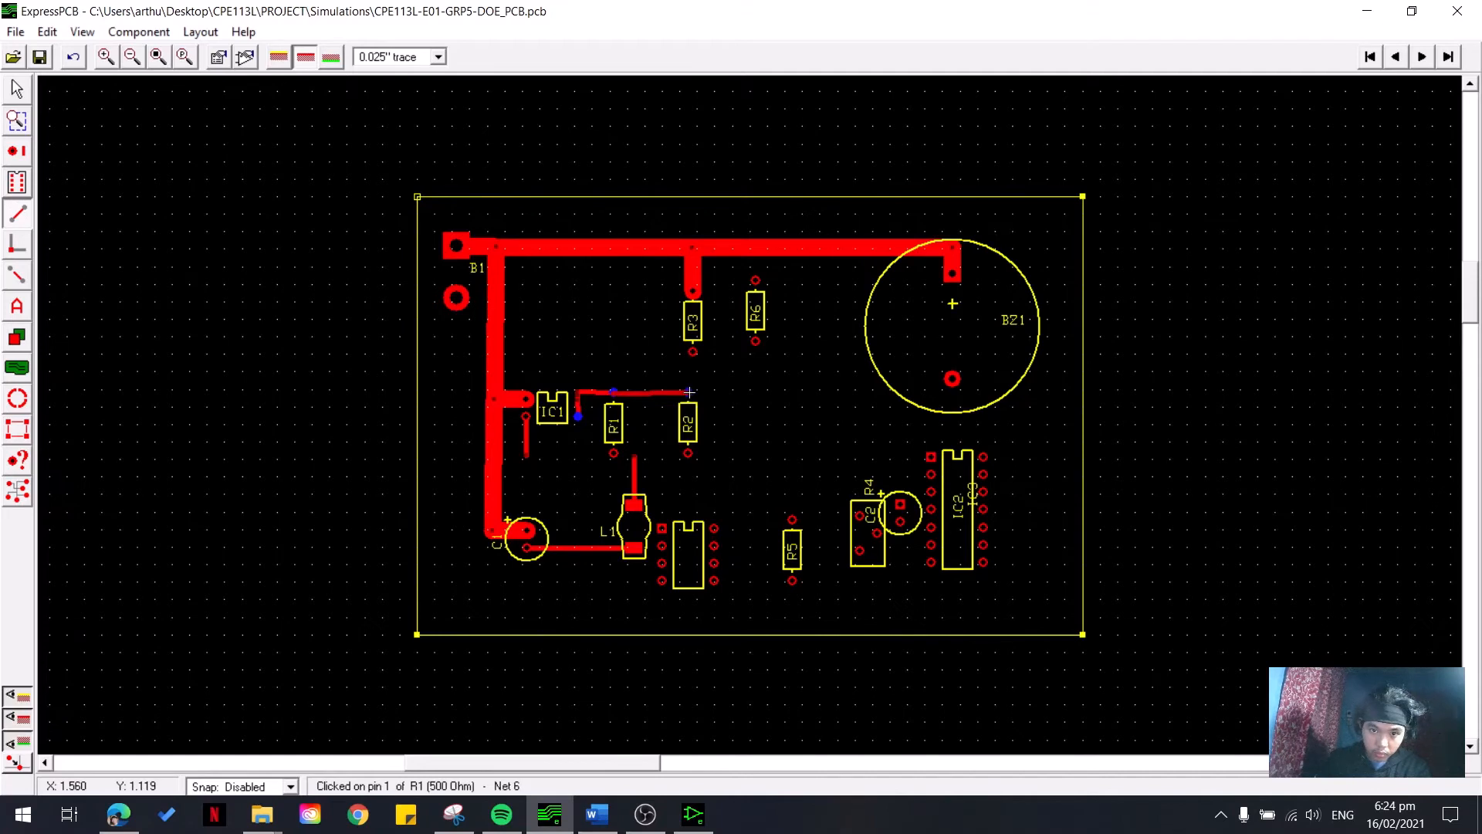
- Route 0.025" traces from the stub below IC1's pin 2 through R1's lower pin to R2's lower pin, meeting the L1 trace
{"action": "left_click", "coordinate": [614, 455]}
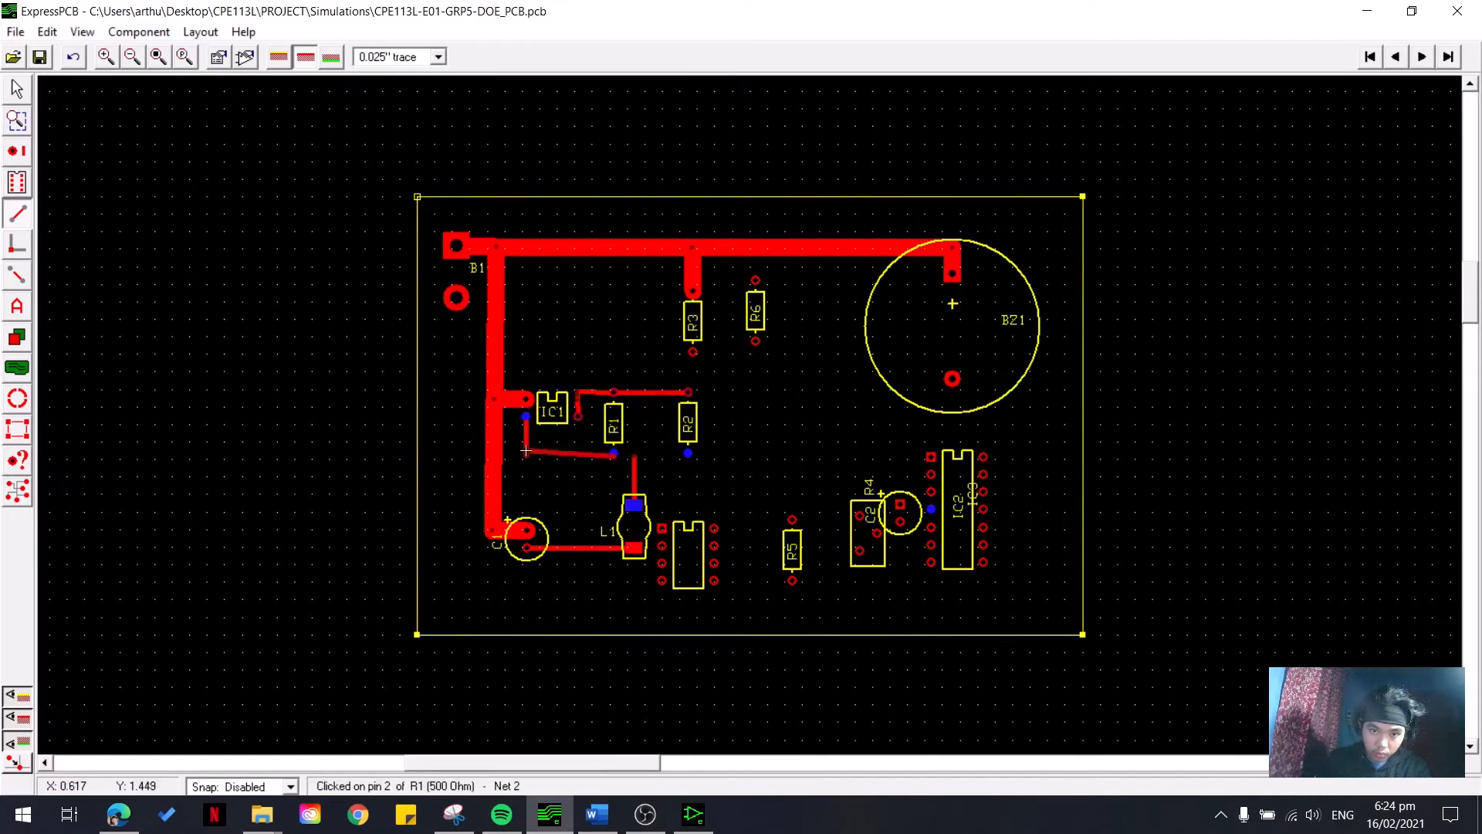
{"action": "left_click", "coordinate": [527, 455]}
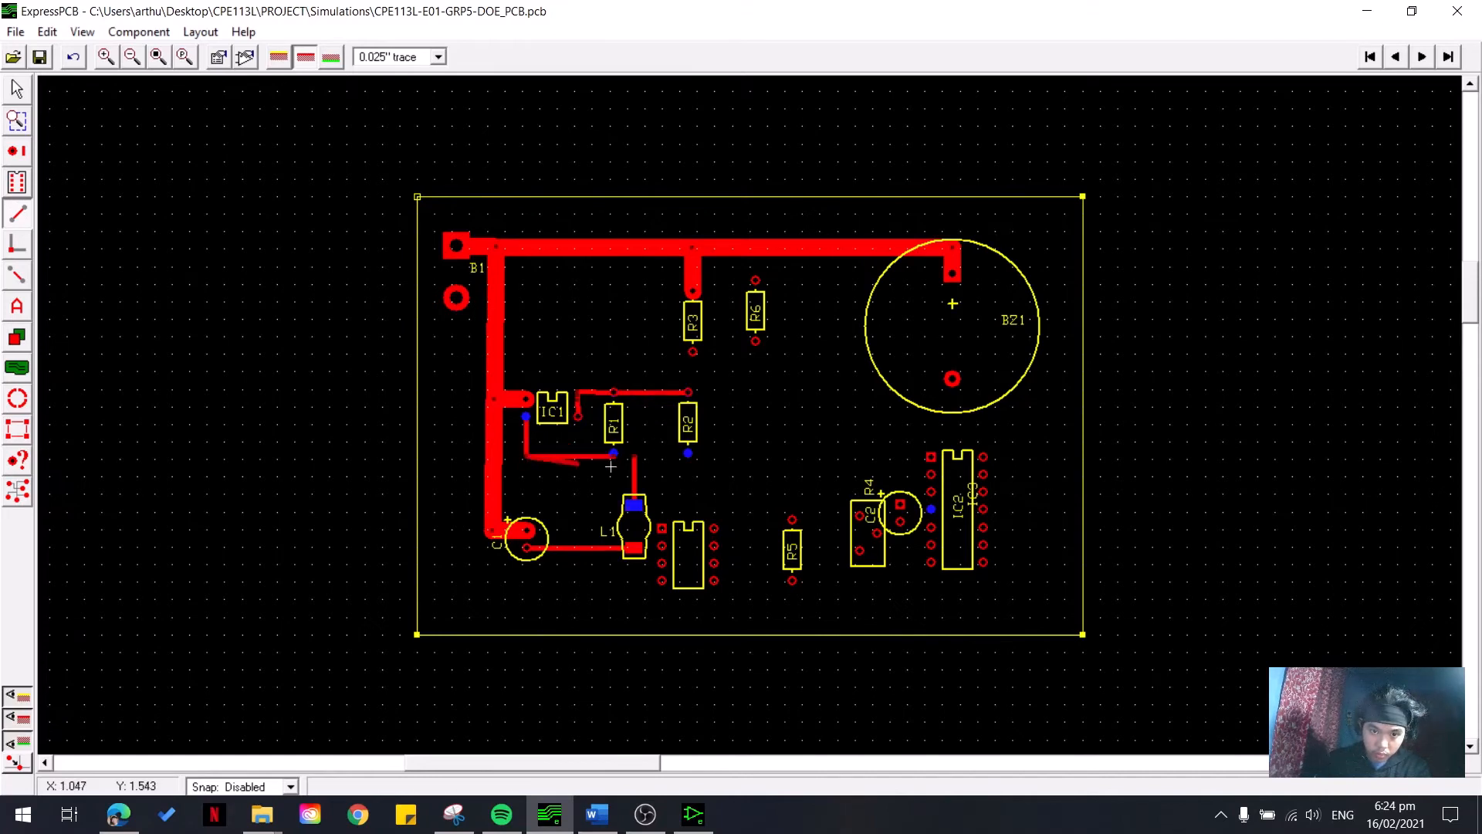
{"action": "left_click", "coordinate": [614, 453]}
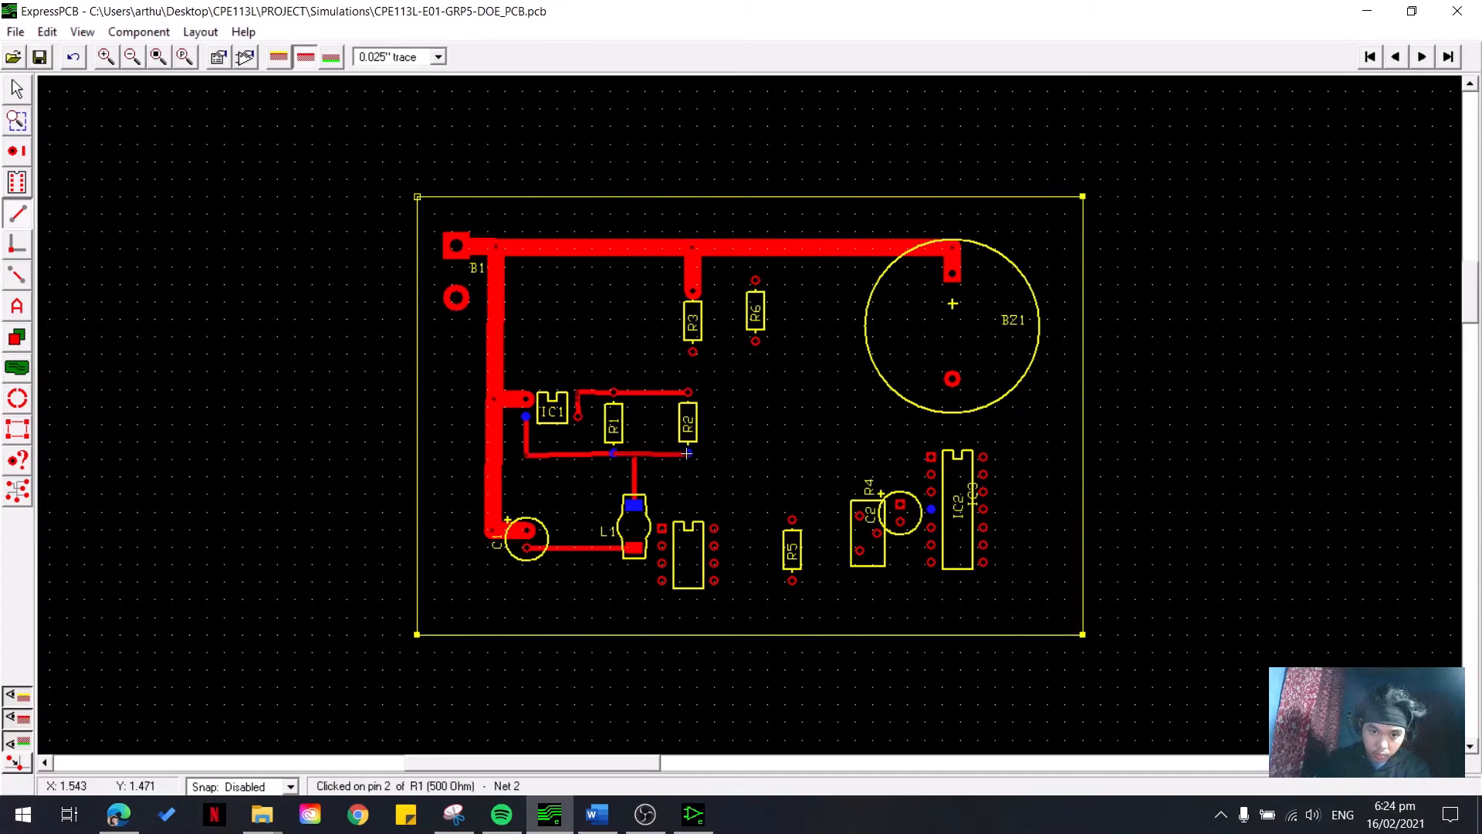
{"action": "left_click", "coordinate": [678, 466]}
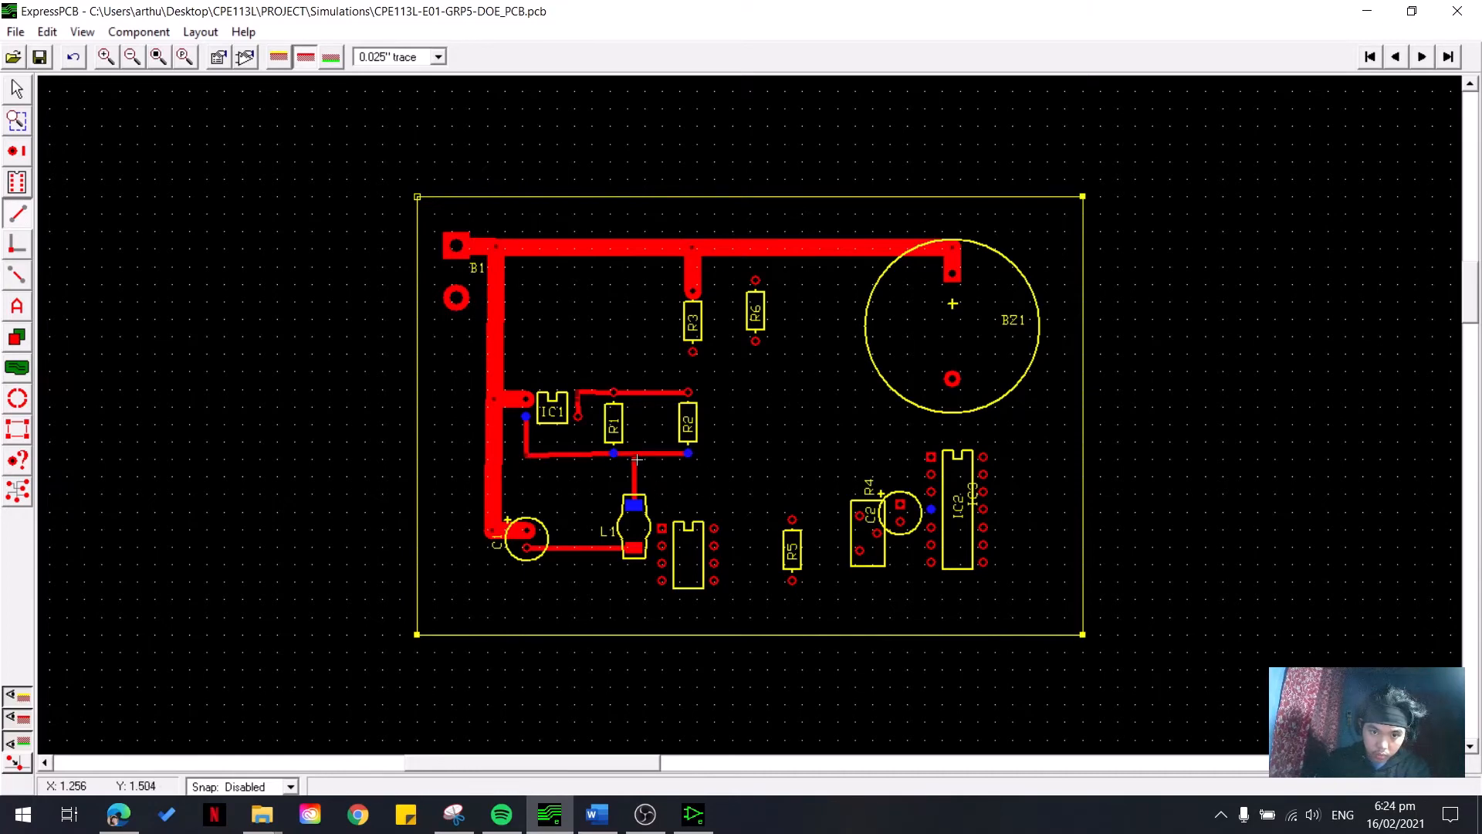
{"action": "left_click", "coordinate": [18, 90]}
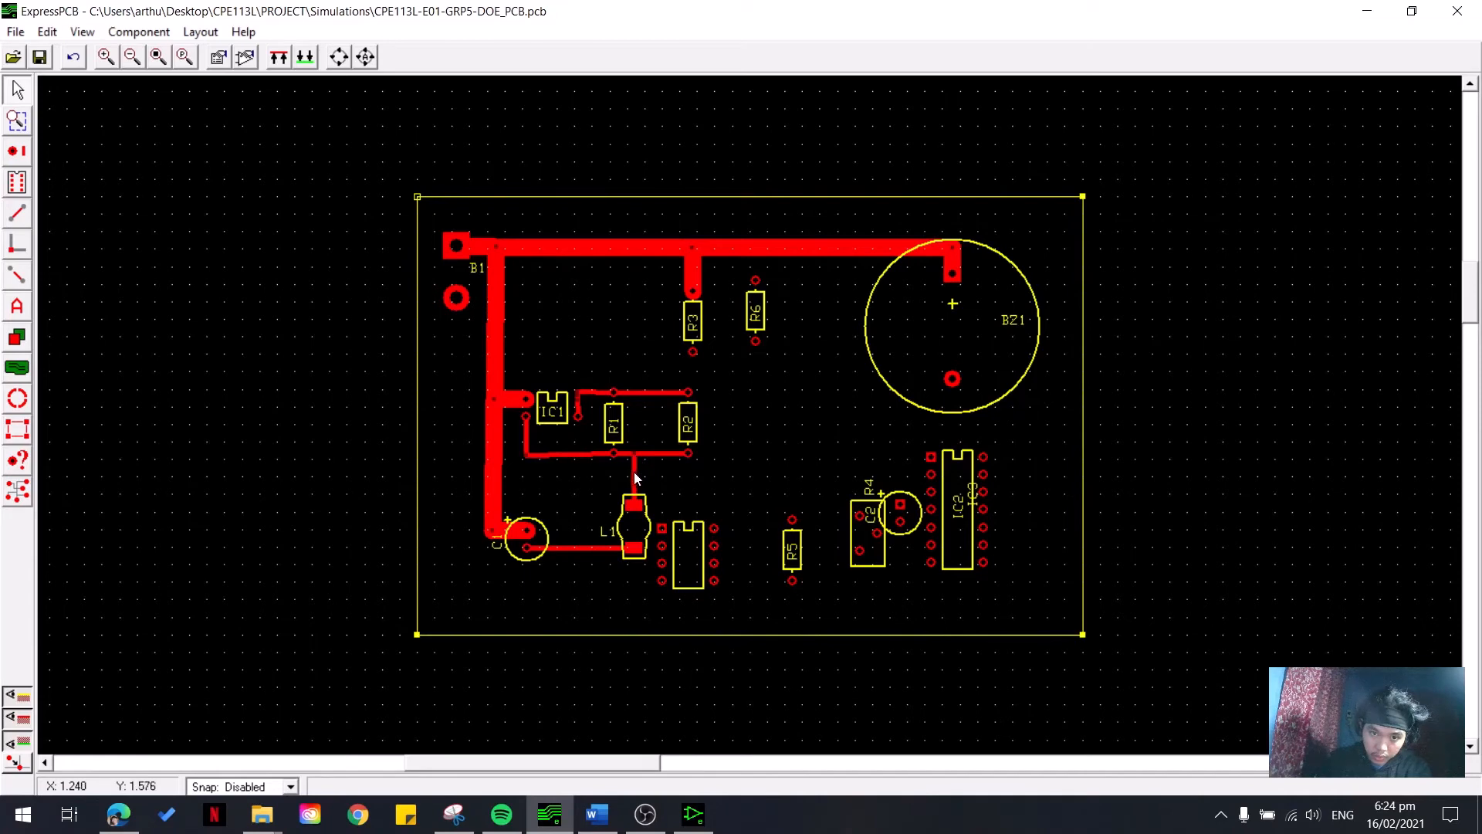
{"action": "left_click", "coordinate": [659, 454]}
{"action": "left_click_drag", "start_coordinate": [634, 454], "coordinate": [644, 425]}
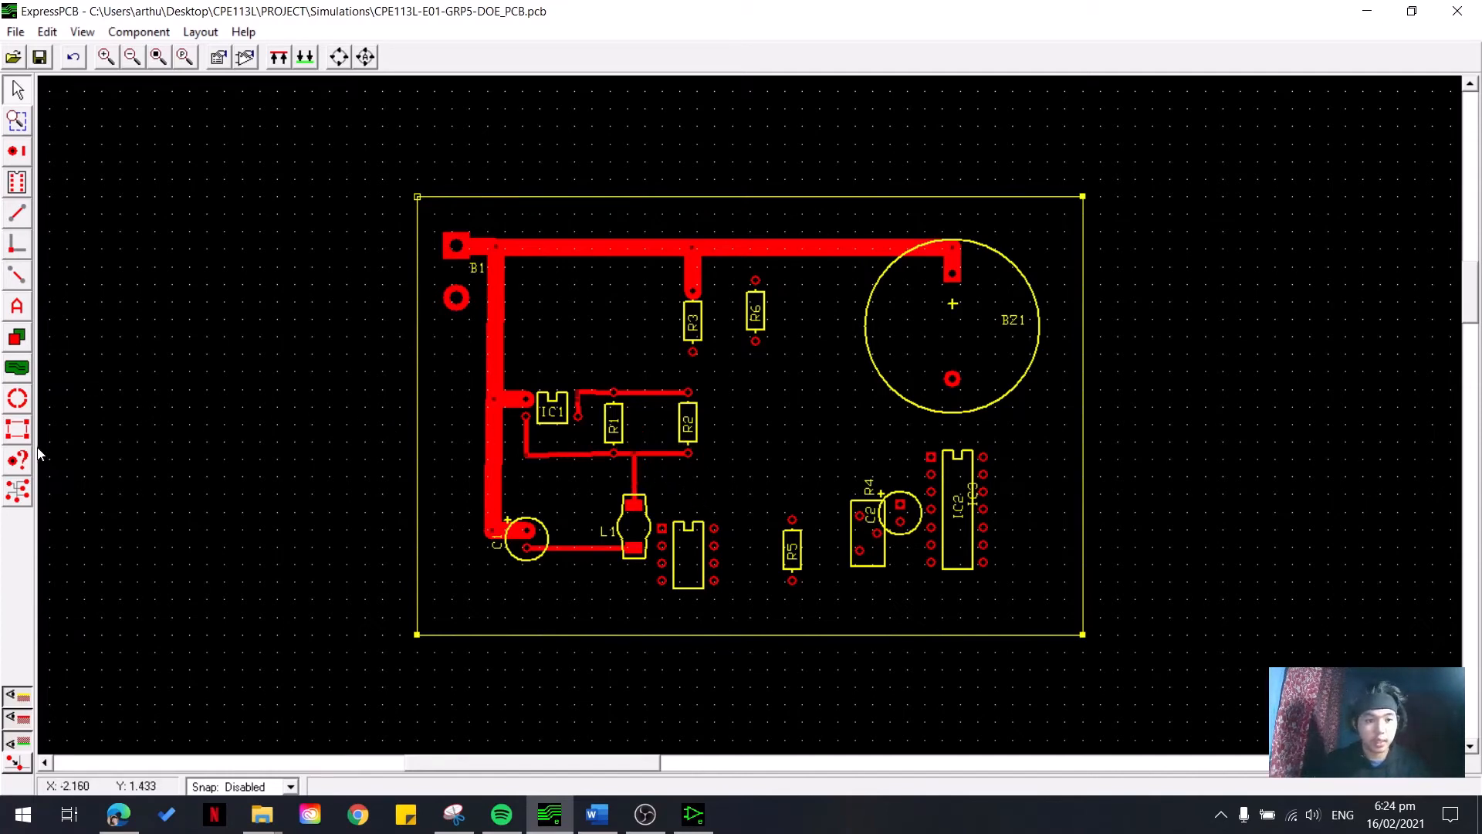
- Highlight the net connected to L1's upper pad to check its pins
{"action": "left_click", "coordinate": [17, 491]}
{"action": "left_click", "coordinate": [632, 506]}
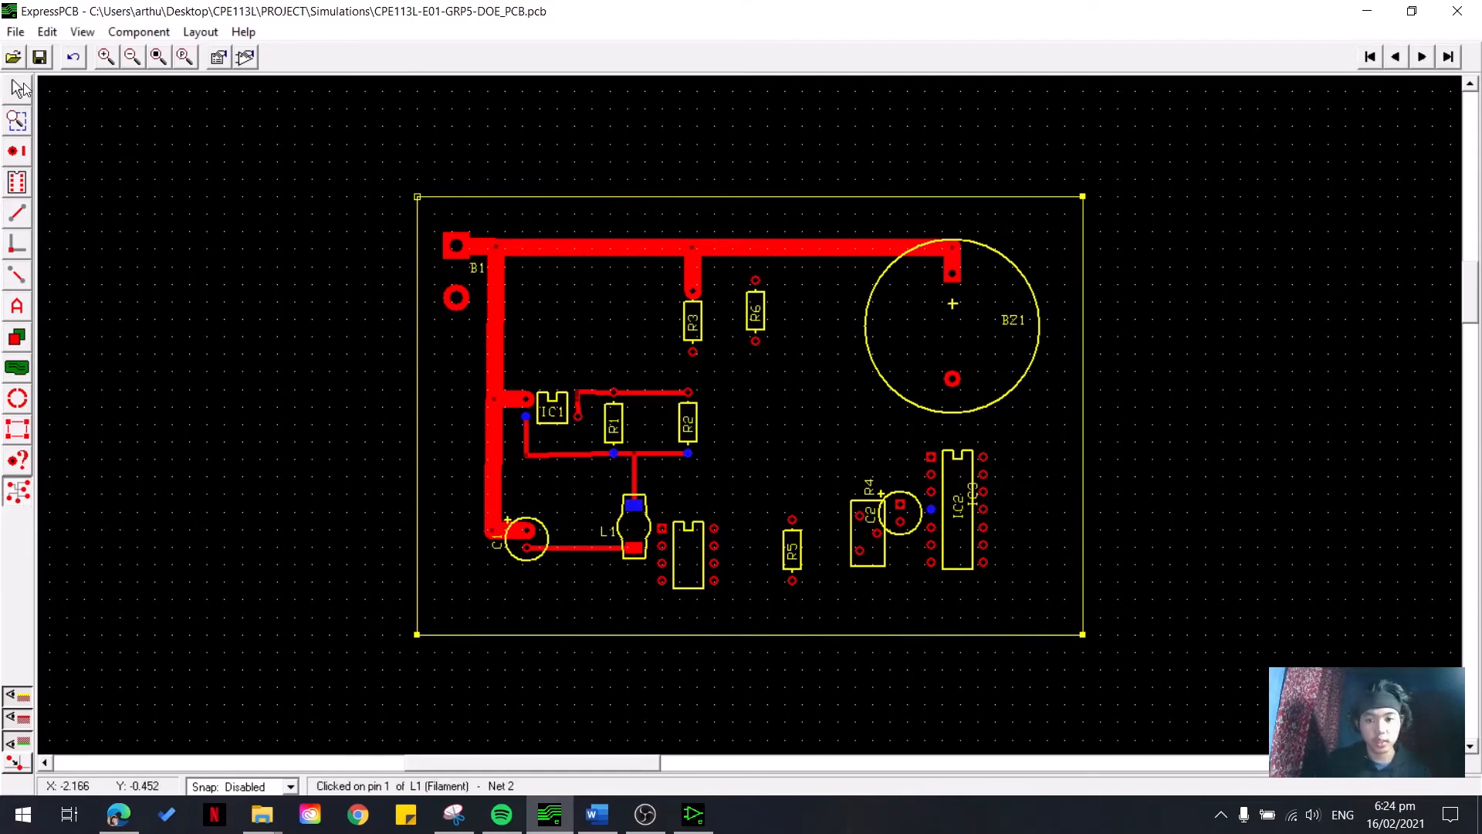
{"action": "left_click", "coordinate": [18, 89]}
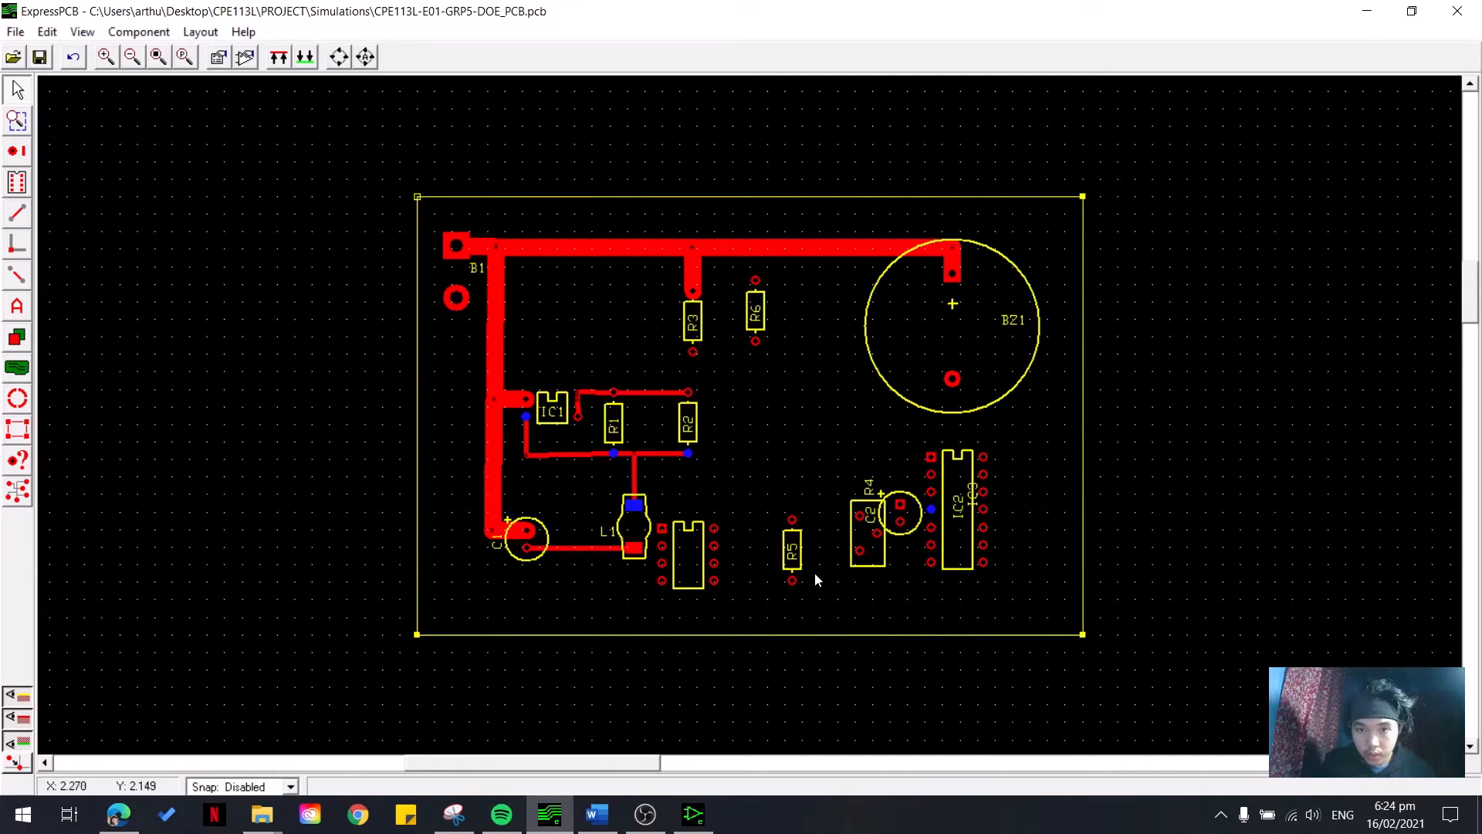
- Move R4 to the right of R2 and place C2 just left of IC2
{"action": "left_click_drag", "start_coordinate": [912, 539], "coordinate": [812, 453]}
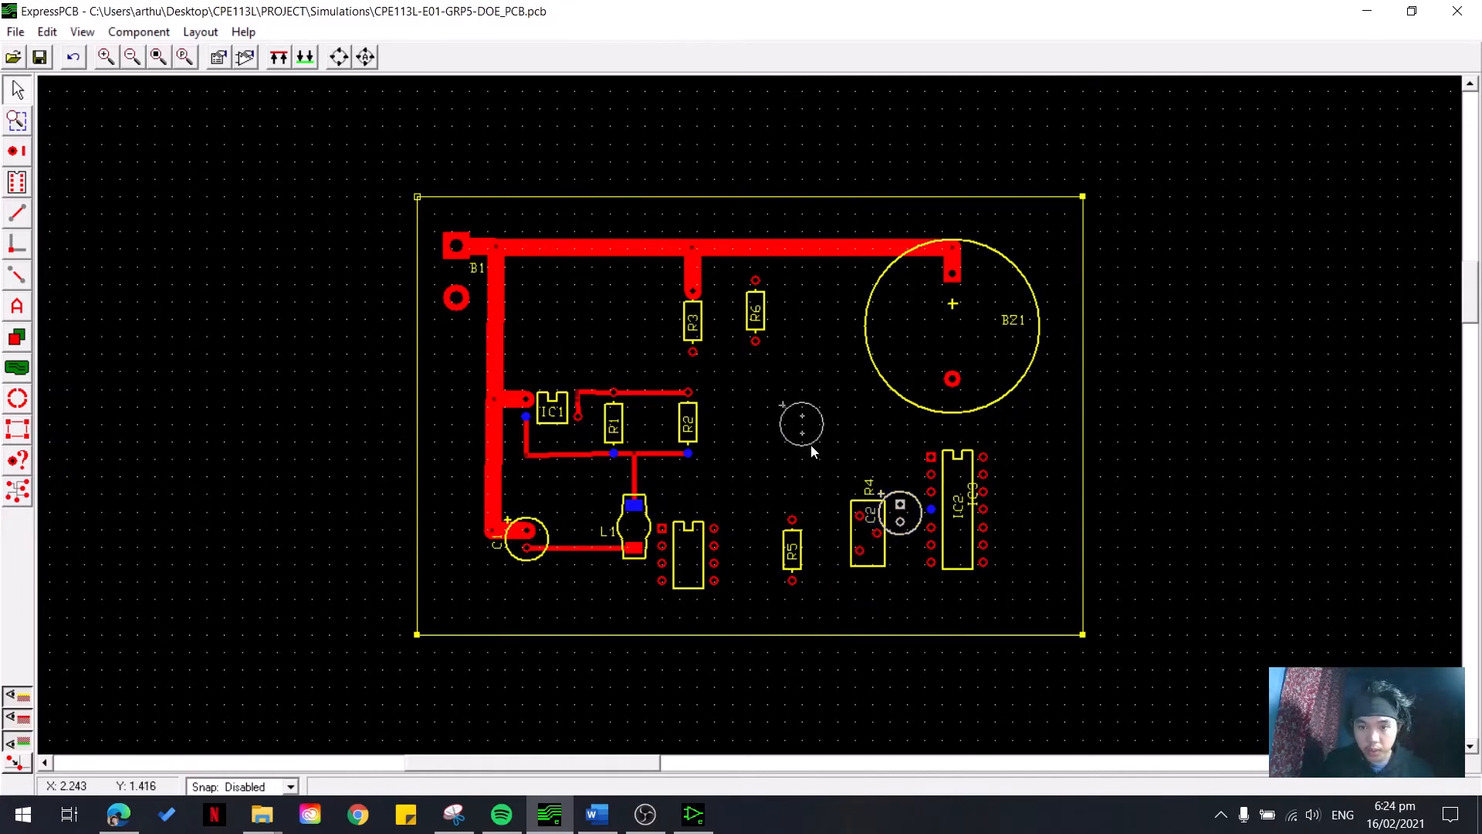
{"action": "left_click_drag", "start_coordinate": [871, 569], "coordinate": [896, 540]}
{"action": "left_click", "coordinate": [822, 467]}
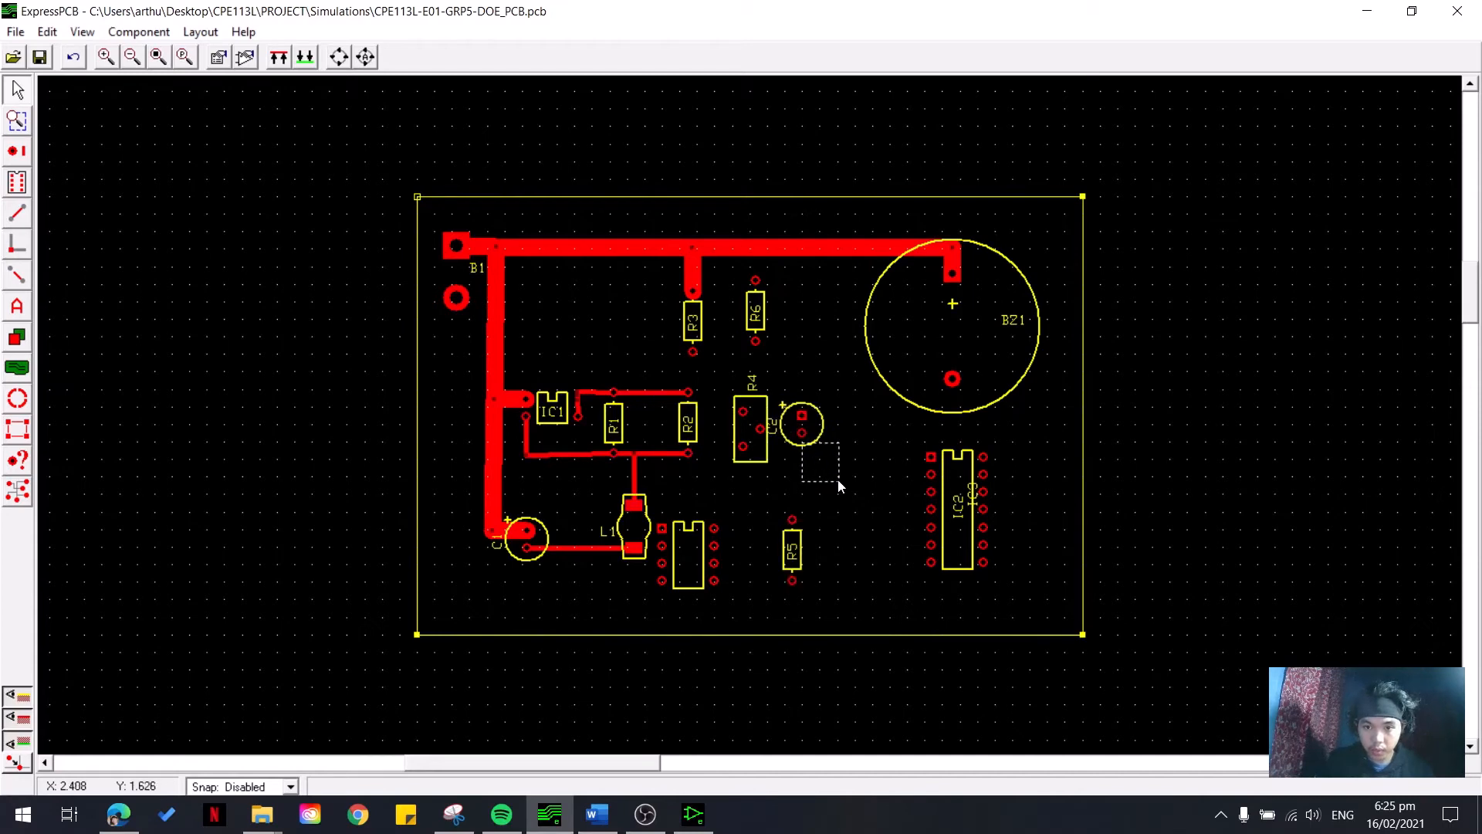
{"action": "left_click_drag", "start_coordinate": [805, 451], "coordinate": [913, 507]}
- Highlight the net of L1's lower pad and move the 8-pin IC to the right of IC2
{"action": "left_click", "coordinate": [19, 492]}
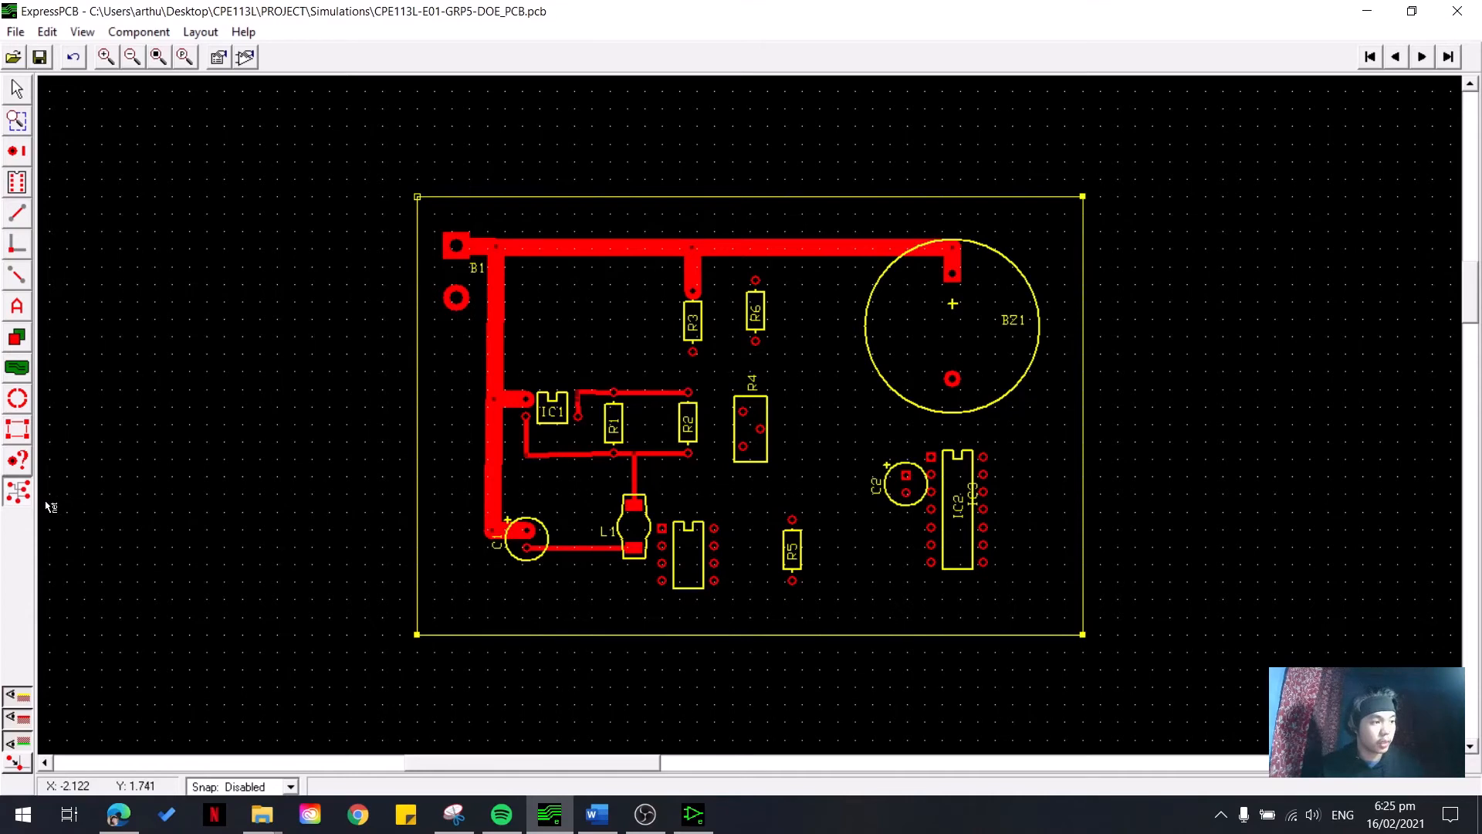
{"action": "left_click", "coordinate": [634, 549]}
{"action": "left_click", "coordinate": [19, 90]}
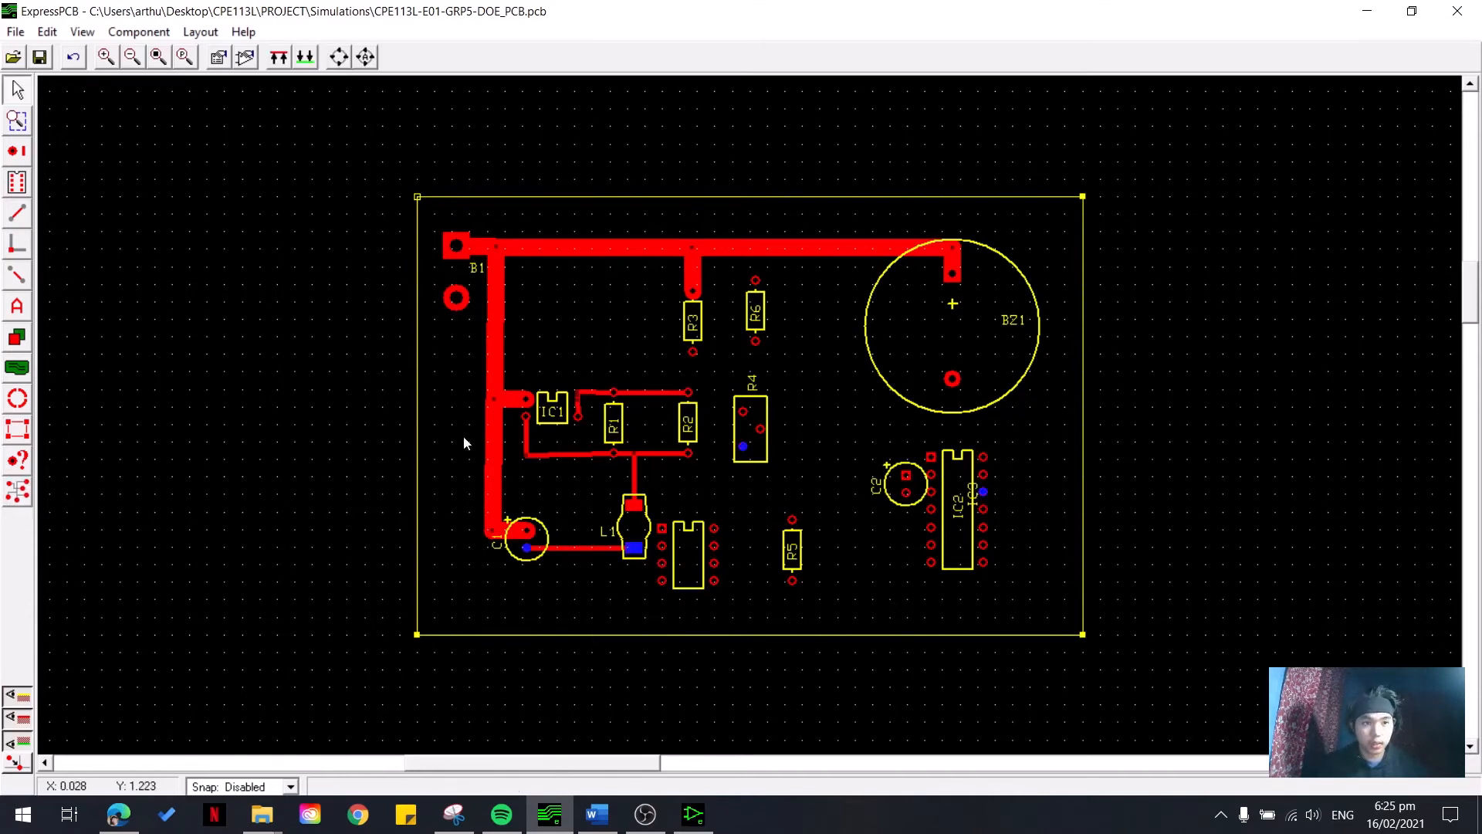
{"action": "mouse_move", "coordinate": [677, 593]}
{"action": "left_mouse_down"}
{"action": "mouse_move", "coordinate": [888, 619]}
{"action": "mouse_move", "coordinate": [1015, 568]}
{"action": "left_mouse_up"}
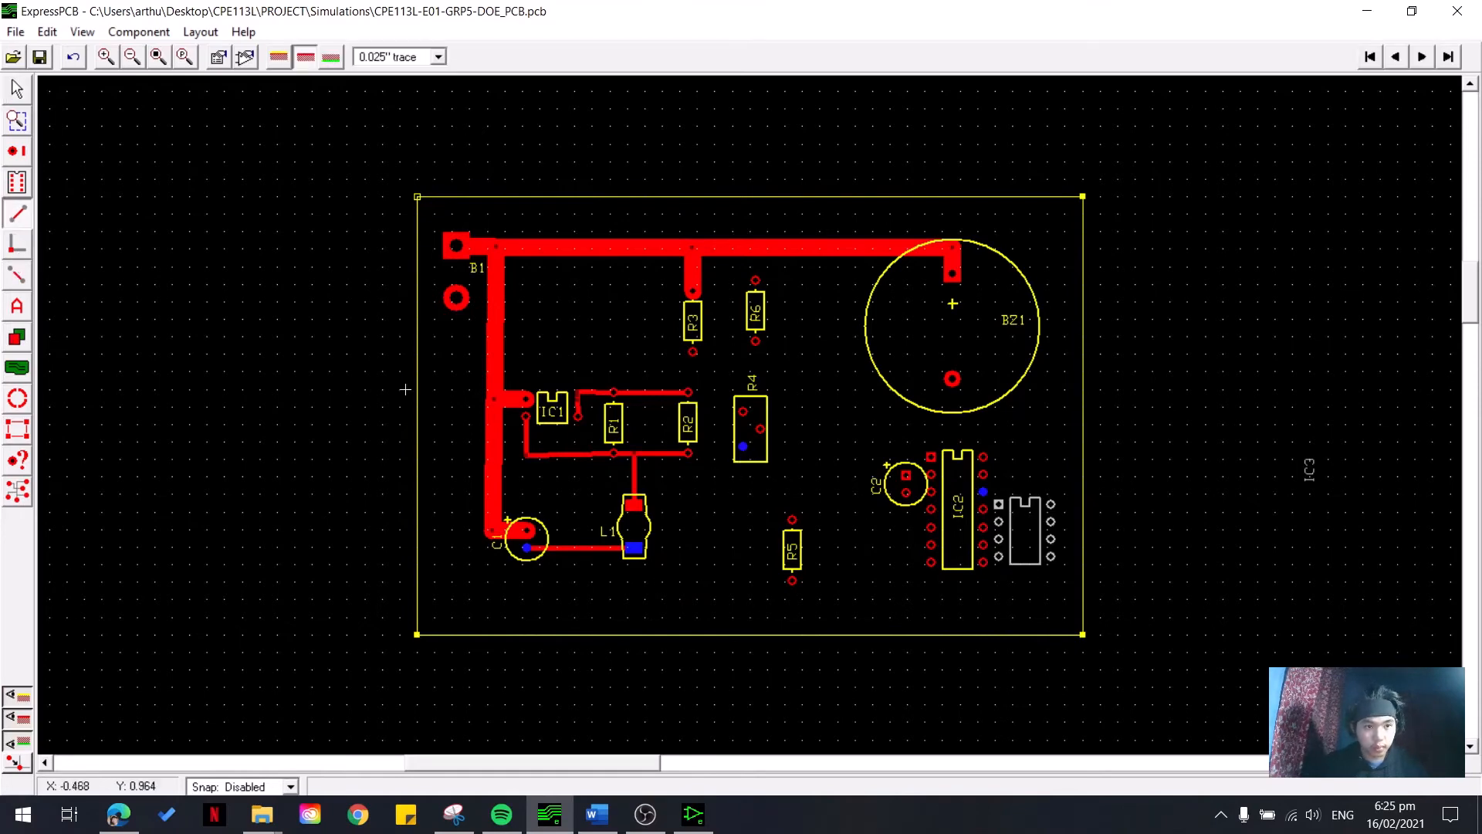
- Route a 0.025" trace from R4's lower pin straight down and across to L1's lower pad
{"action": "left_click", "coordinate": [17, 214]}
{"action": "left_click", "coordinate": [742, 447]}
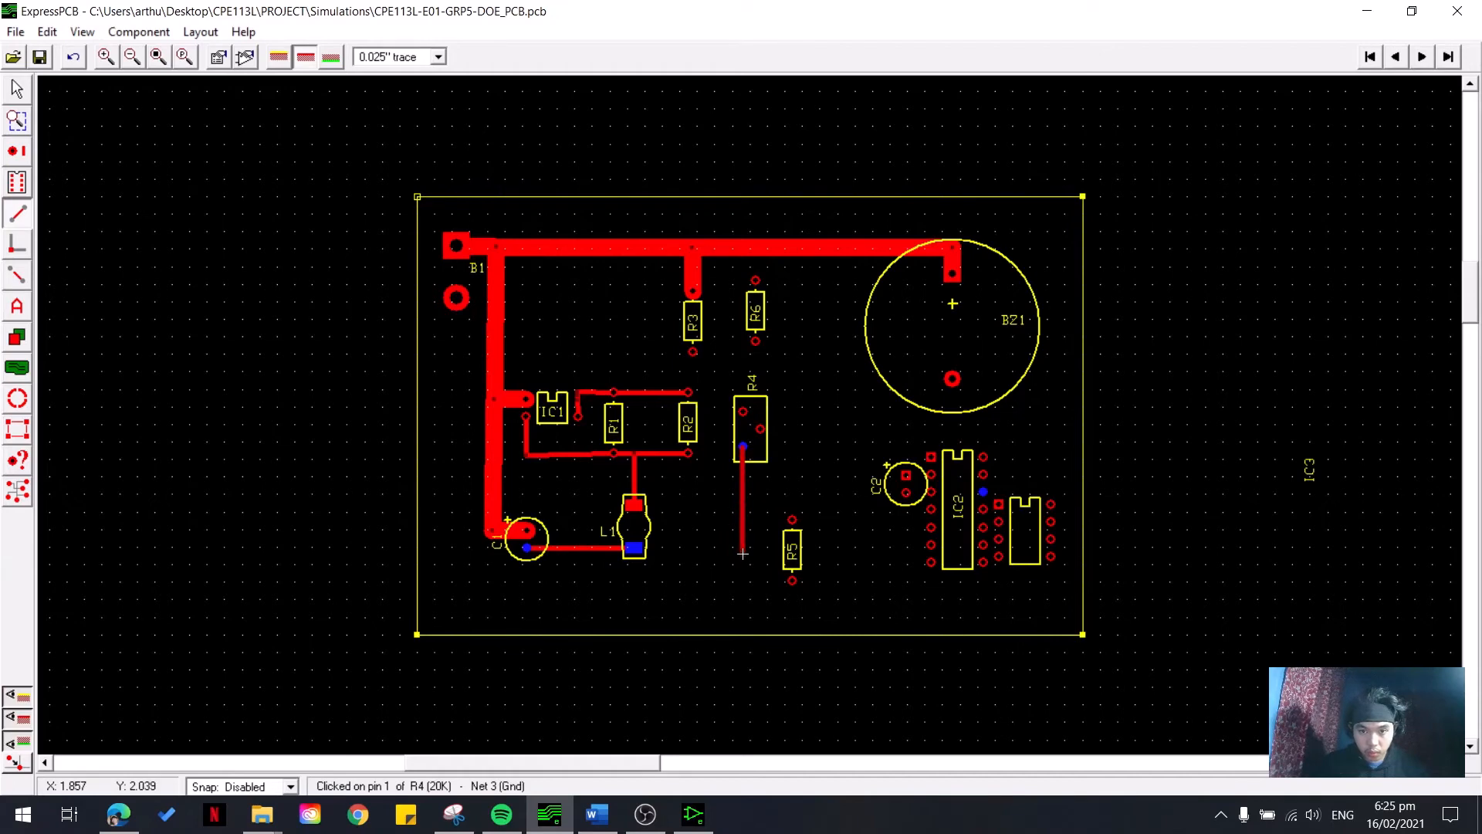
{"action": "left_click", "coordinate": [743, 553]}
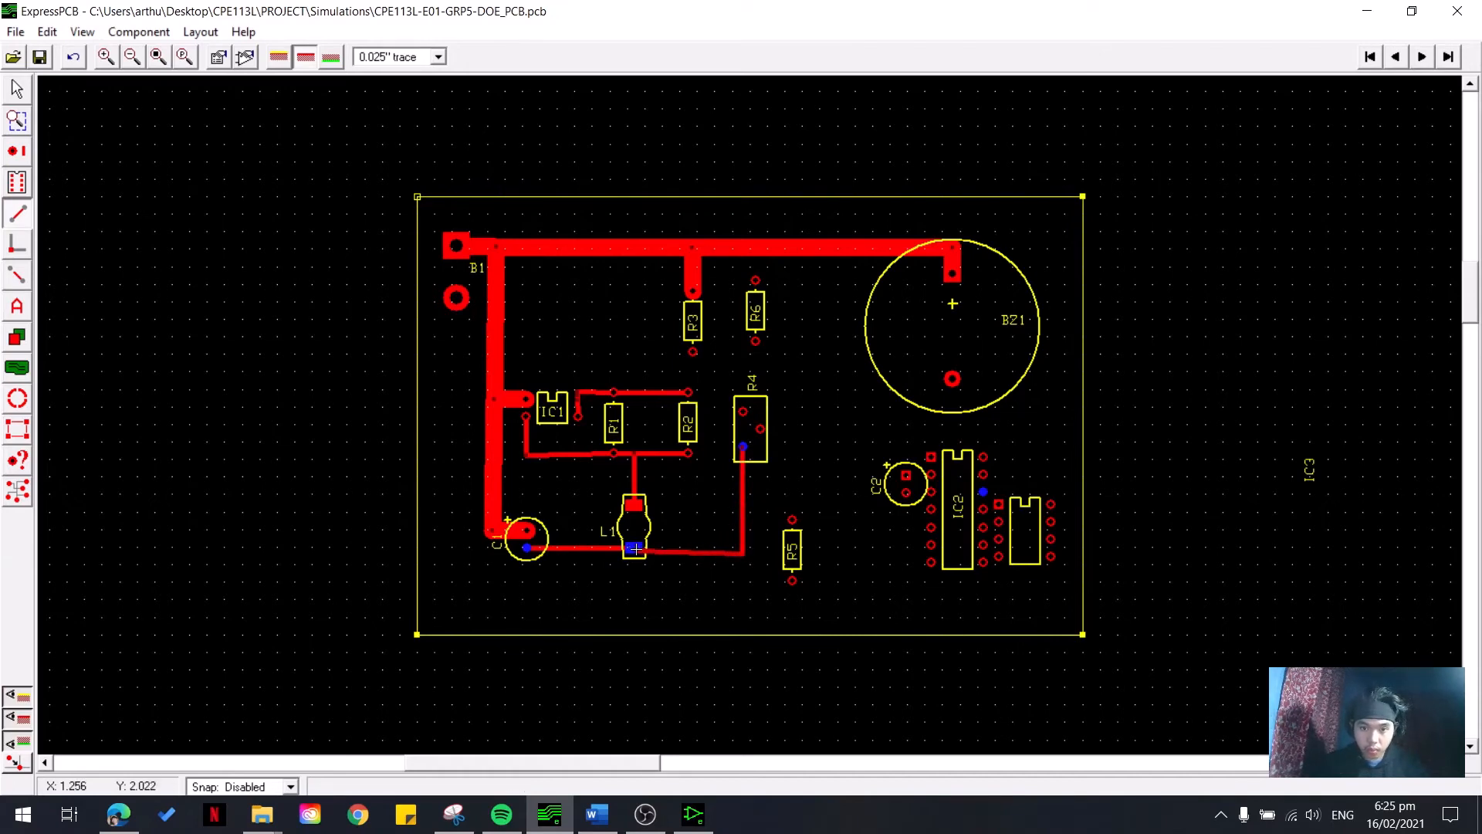
{"action": "left_click", "coordinate": [636, 549]}
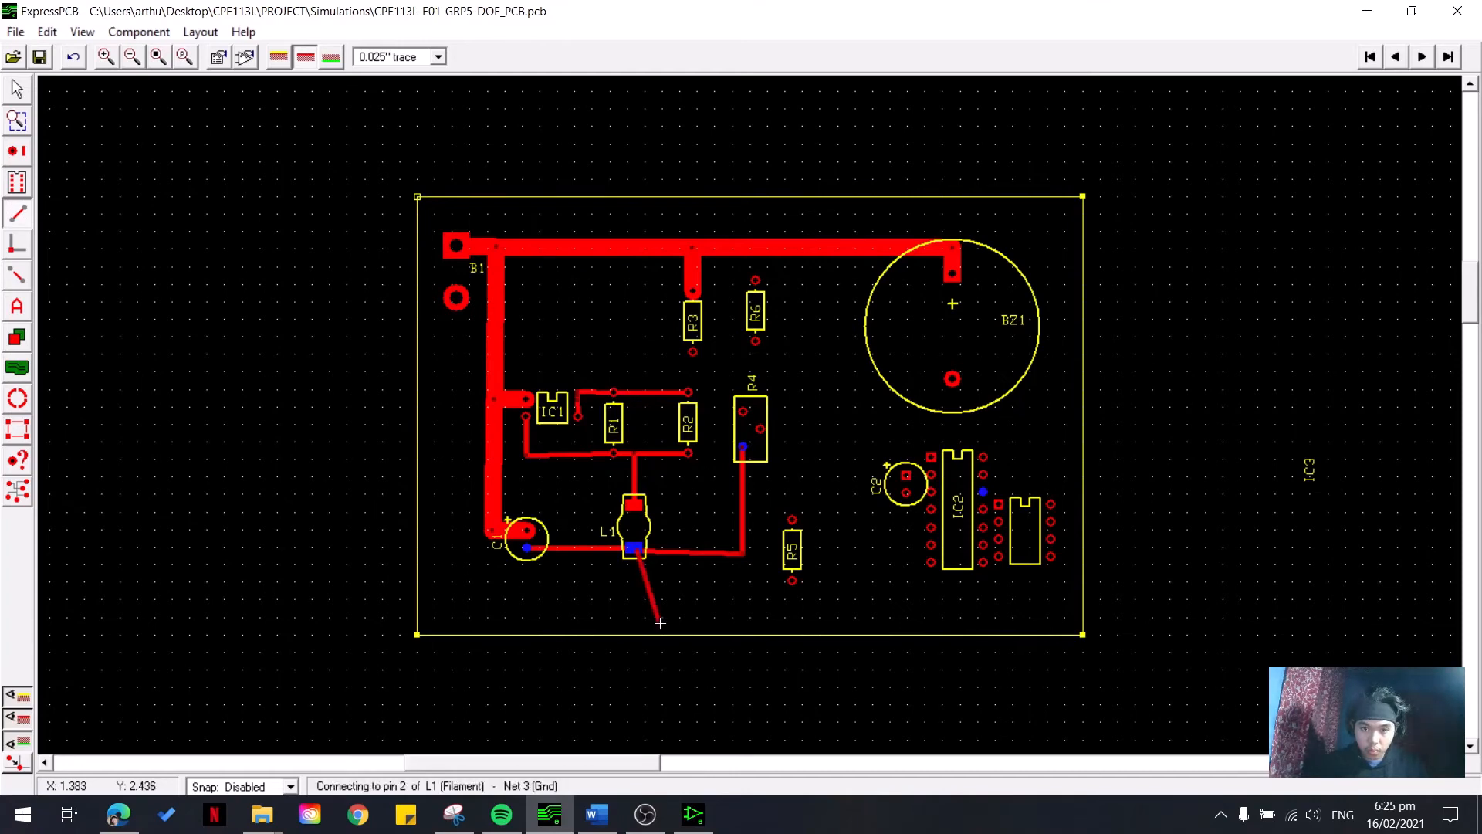
{"action": "key", "text": "Escape"}
- Align the corner of the R4–L1 trace with L1's lower pad to straighten its horizontal segment
{"action": "left_click", "coordinate": [16, 121]}
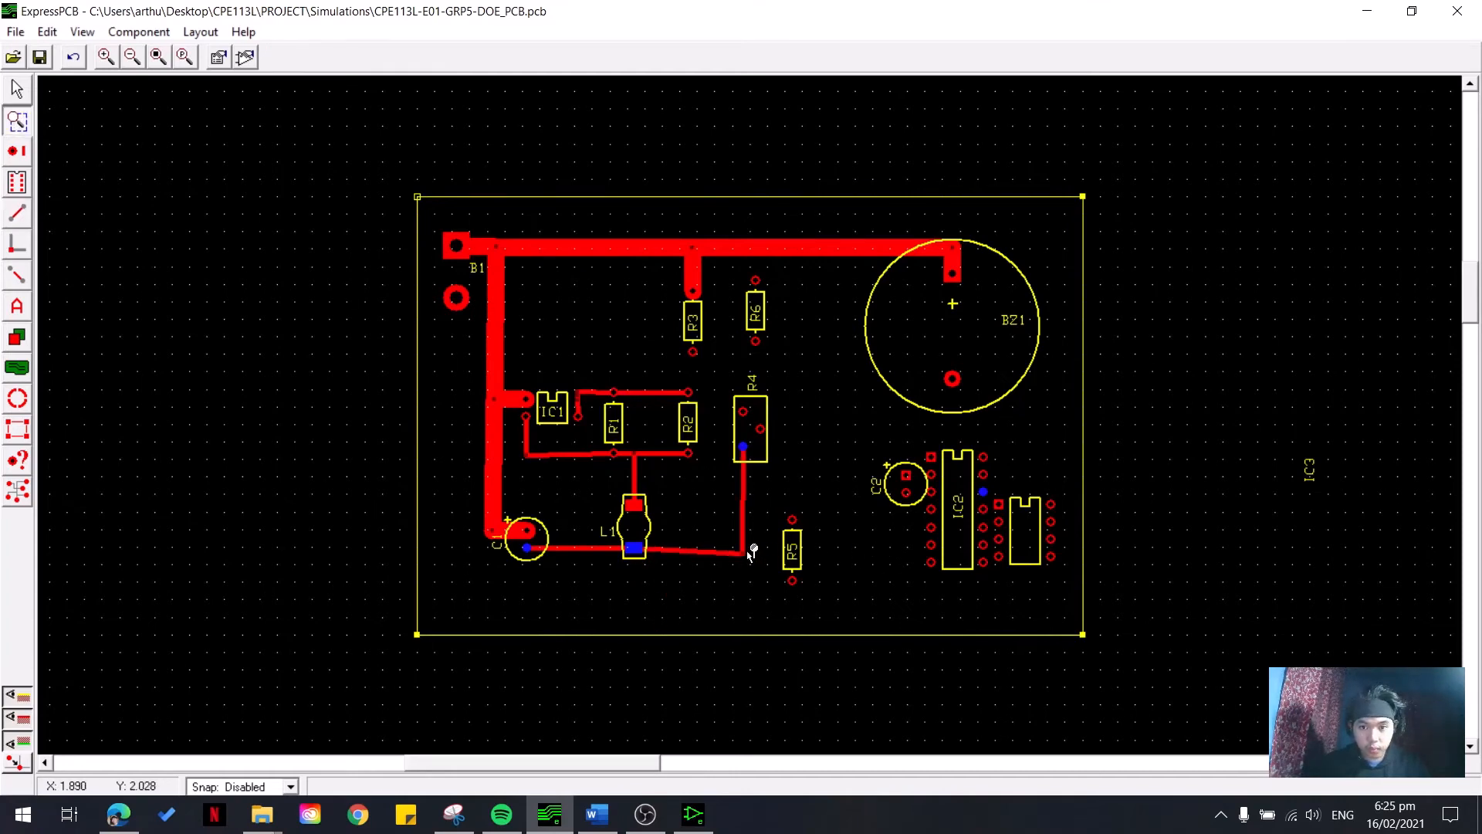
{"action": "left_click", "coordinate": [17, 92]}
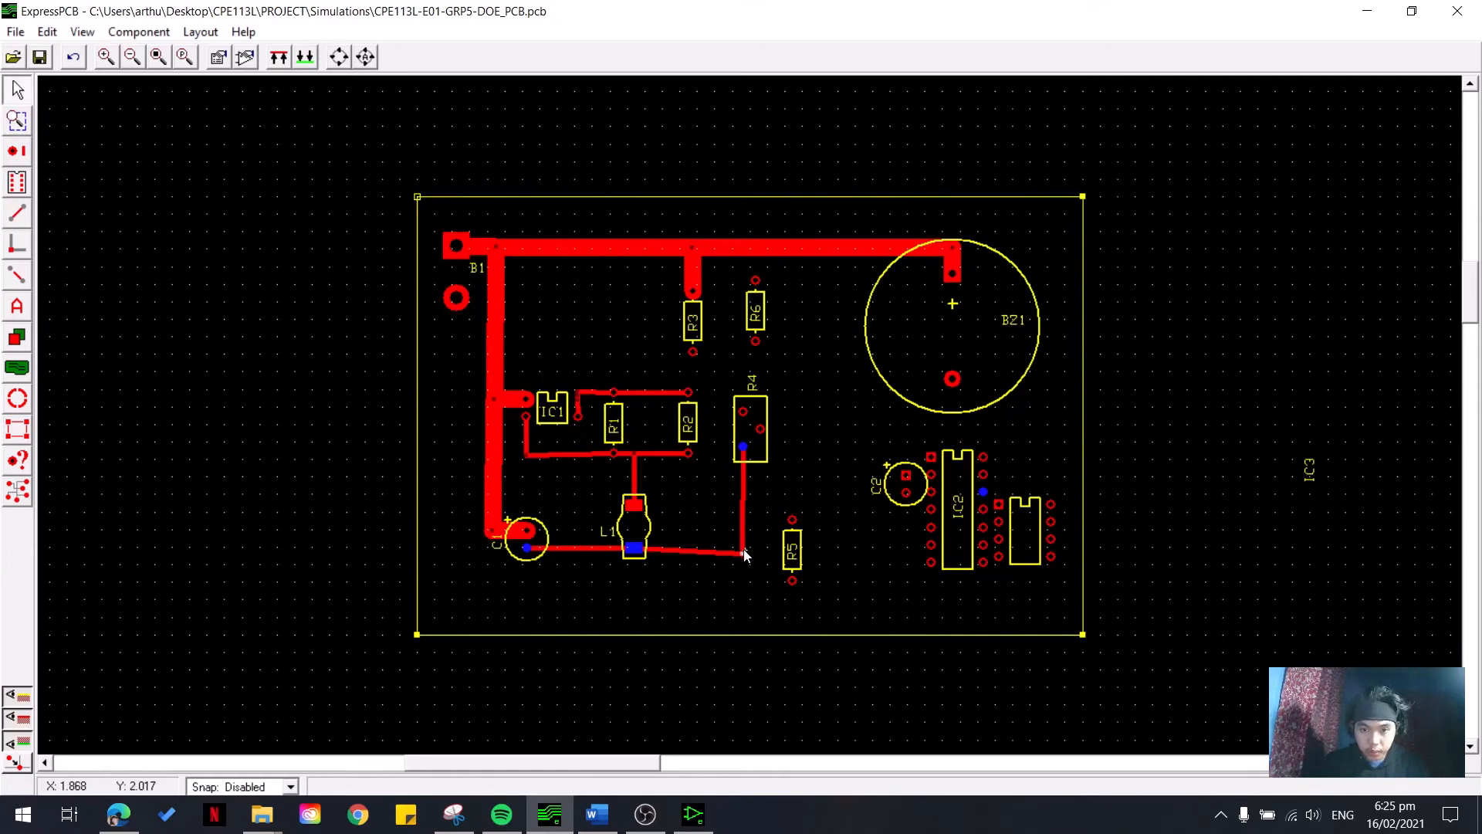
{"action": "left_click_drag", "start_coordinate": [745, 554], "coordinate": [743, 549]}
{"action": "left_click", "coordinate": [744, 598]}
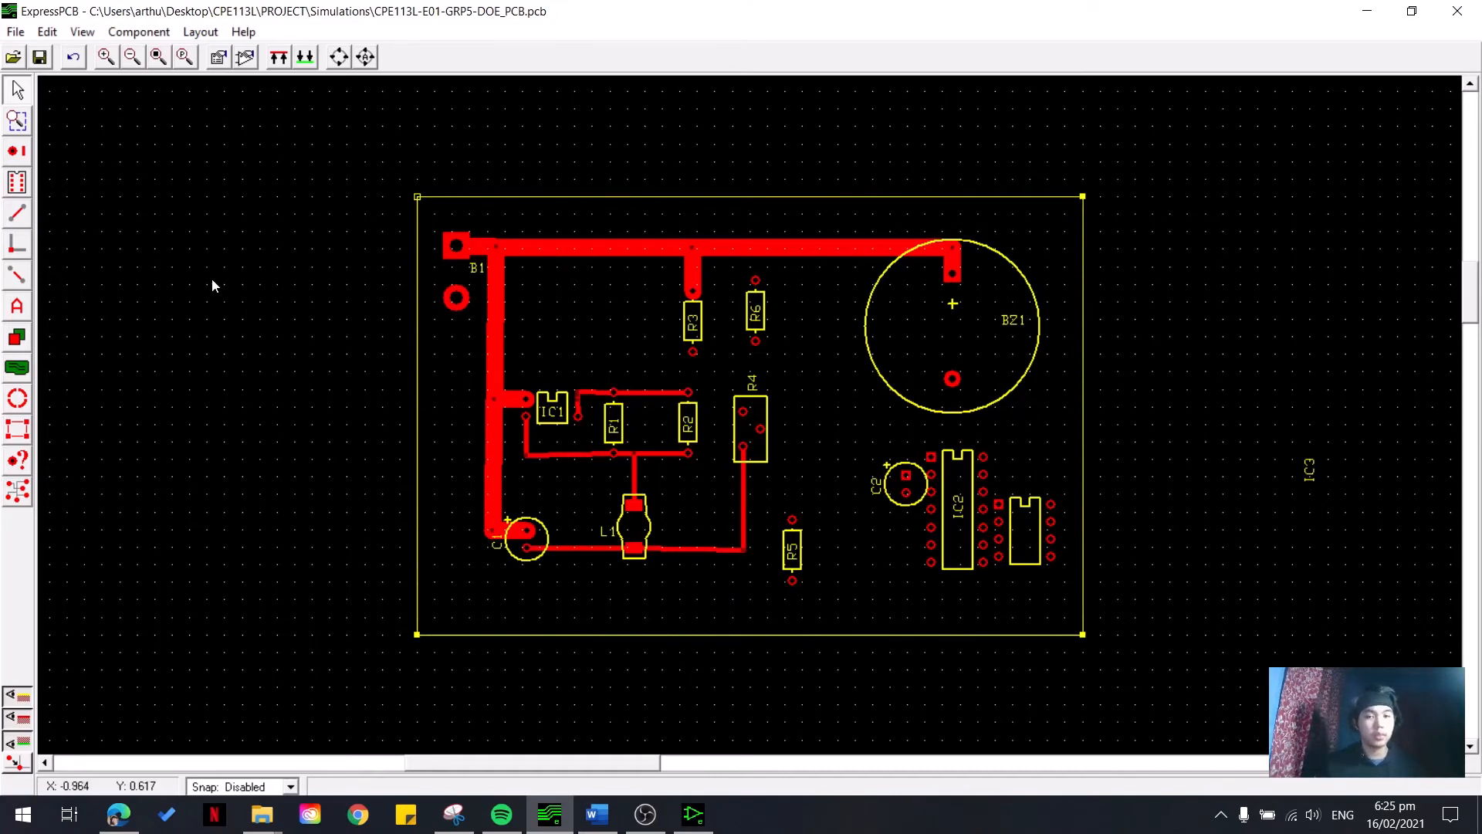
- Move R6 to the right, placing it against the left edge of the BZ1 buzzer outline
{"action": "left_click", "coordinate": [17, 213]}
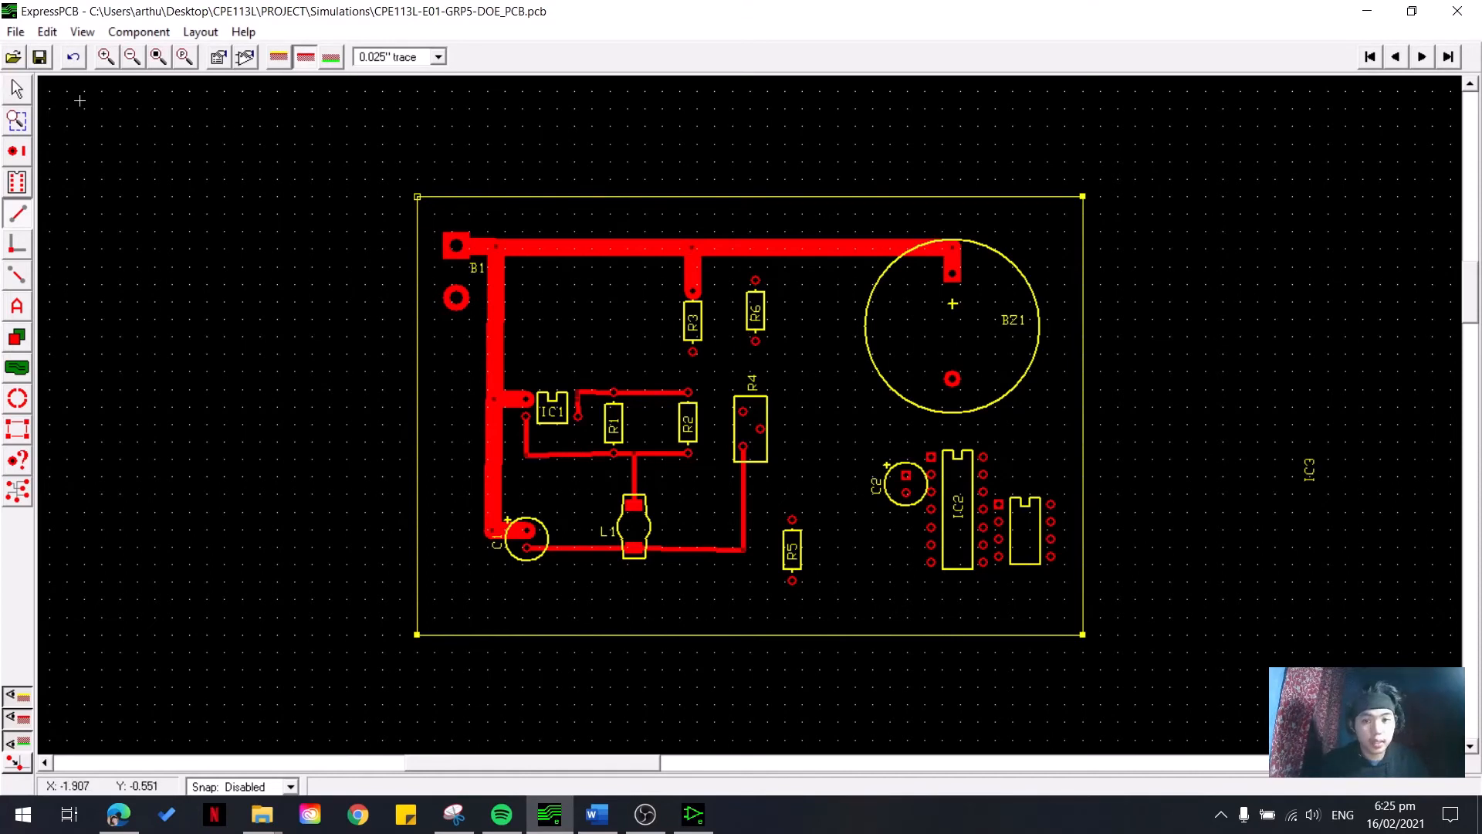
{"action": "left_click", "coordinate": [17, 90]}
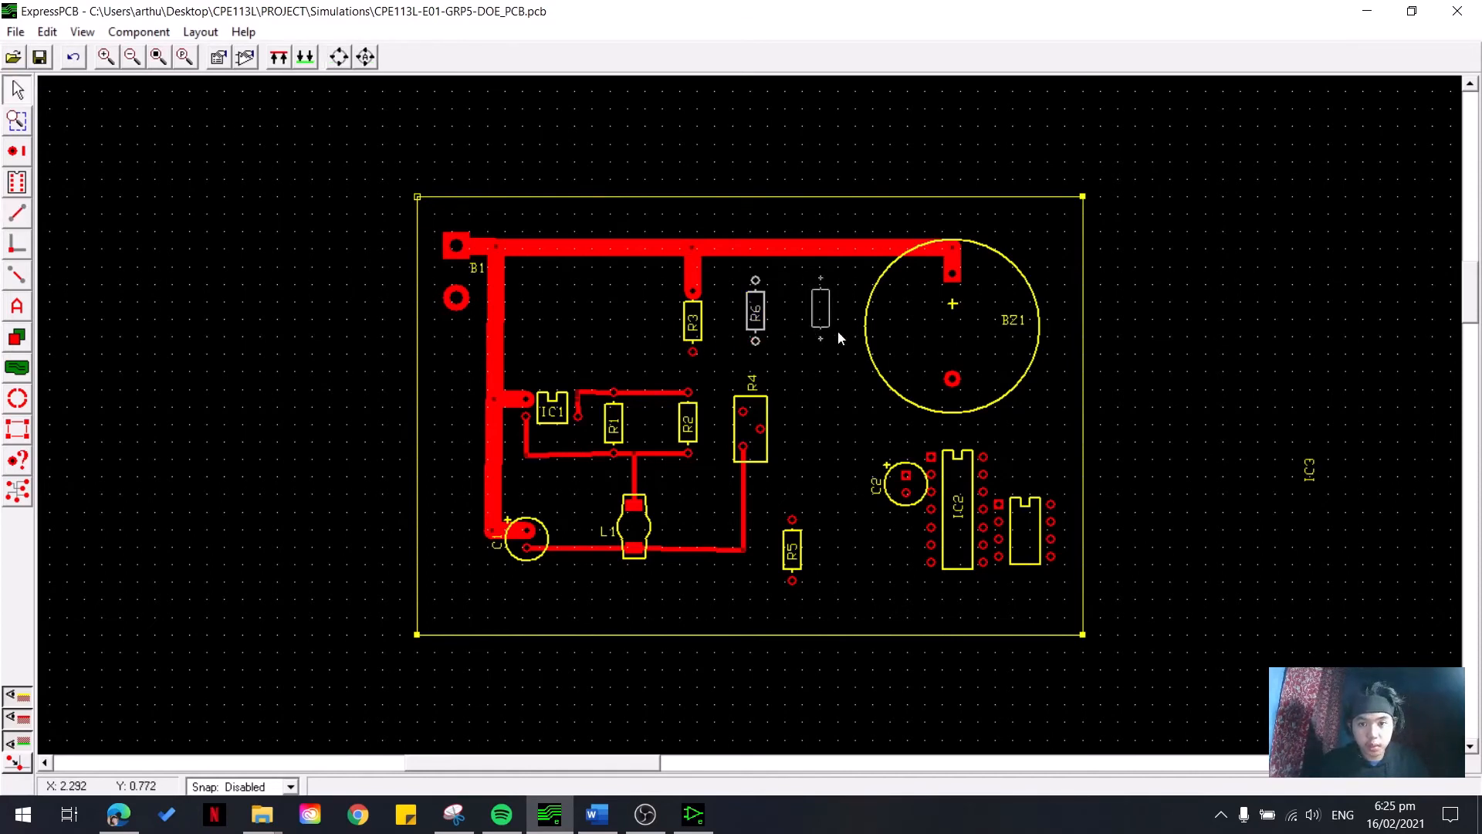
{"action": "left_click_drag", "start_coordinate": [840, 337], "coordinate": [878, 338]}
- Highlight the nets of R3's lower pin and R4's upper pin and link the two with a 0.025" trace with square corners
{"action": "left_click", "coordinate": [17, 491]}
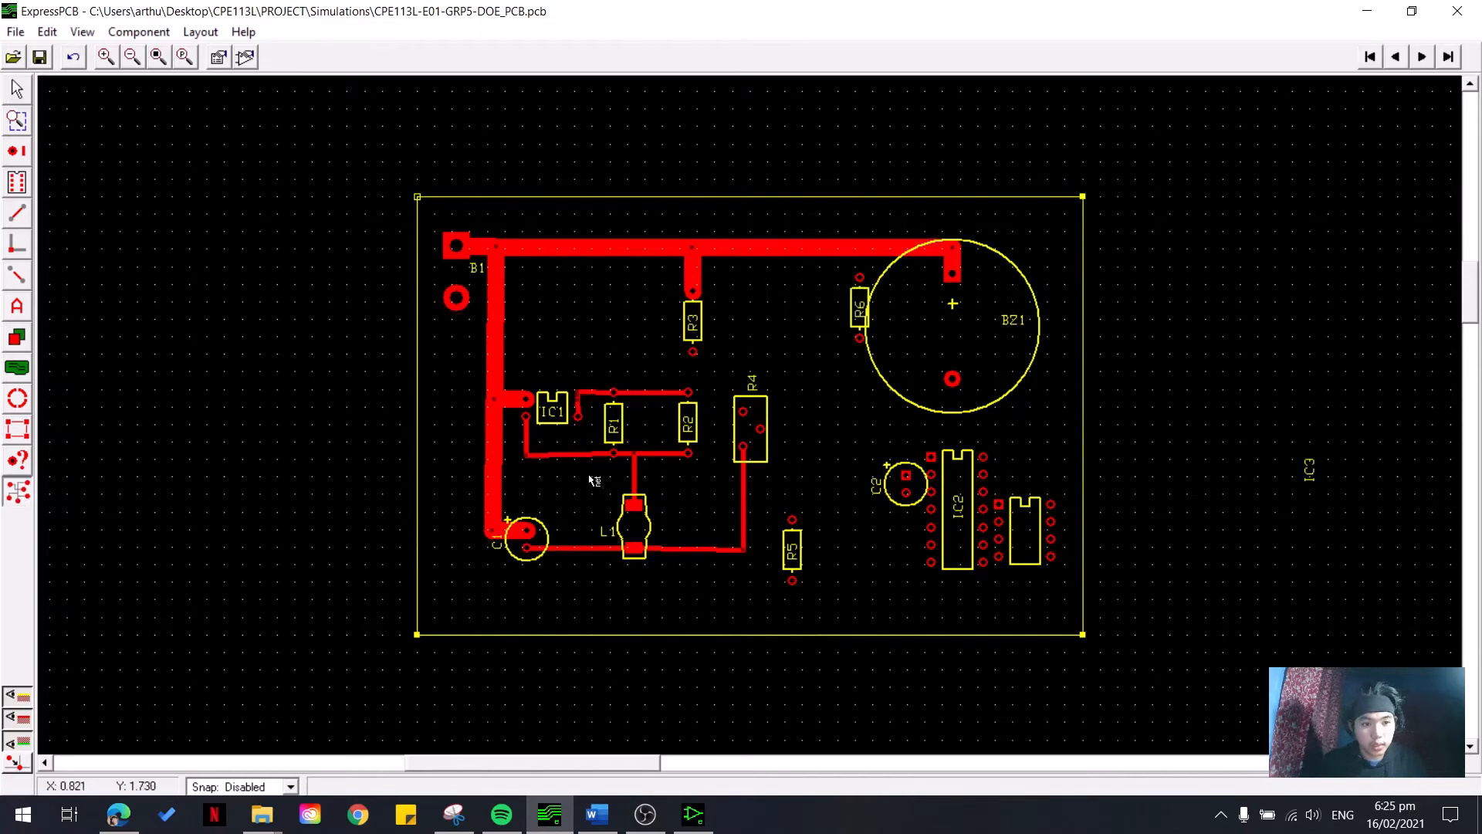
{"action": "right_click", "coordinate": [744, 412]}
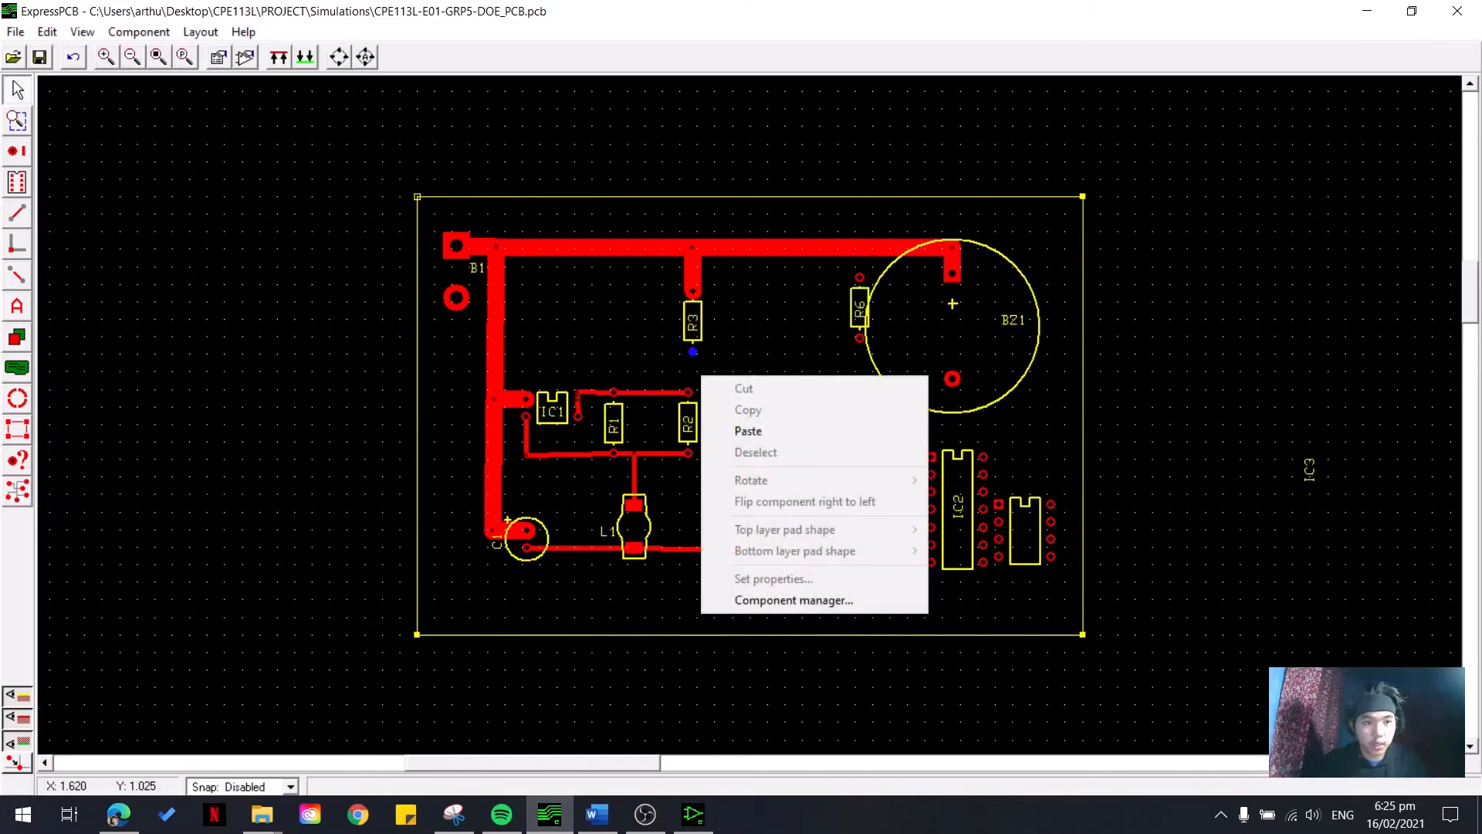
{"action": "left_click", "coordinate": [23, 217]}
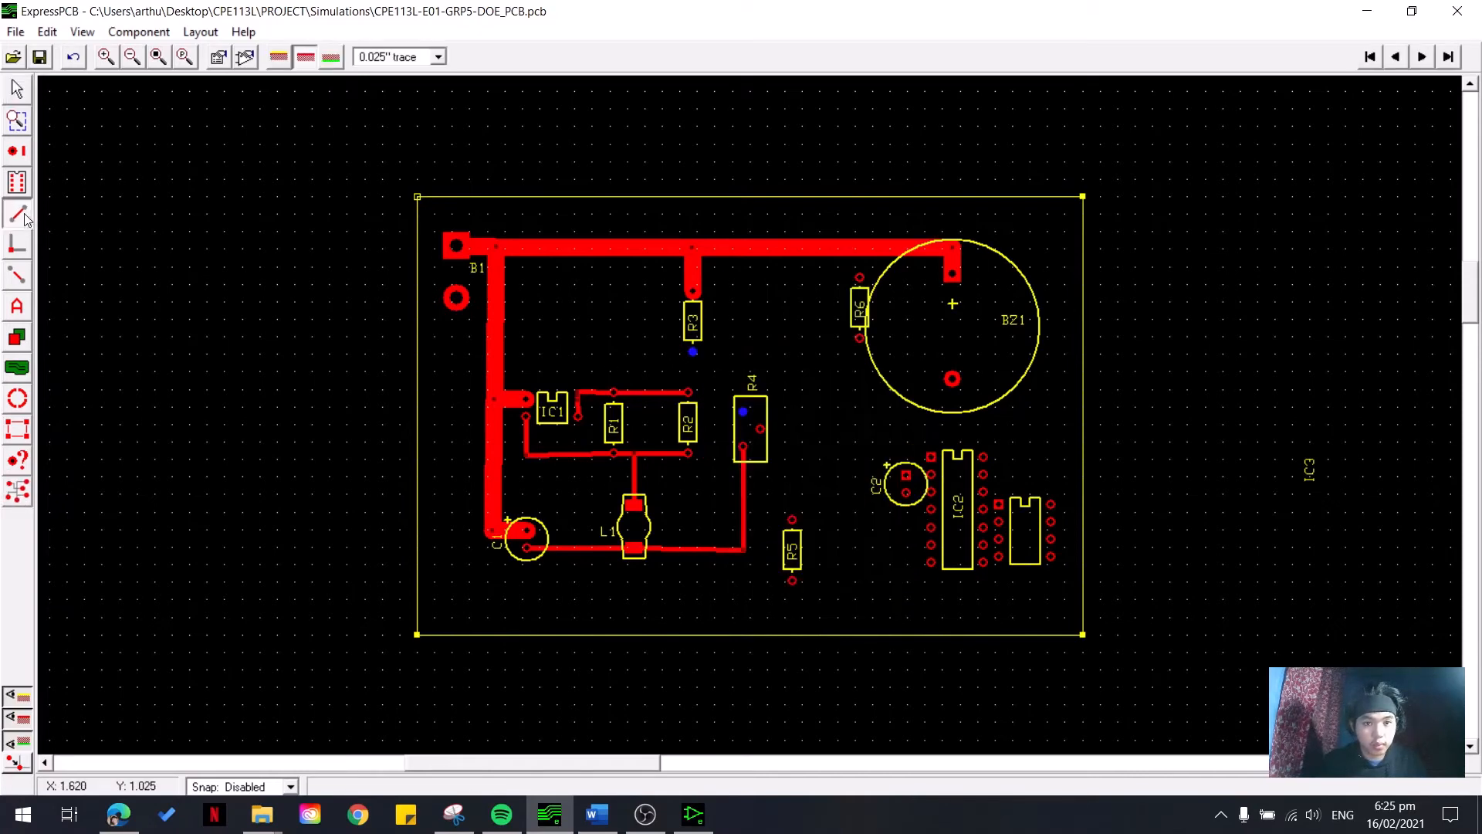
{"action": "left_click", "coordinate": [692, 352]}
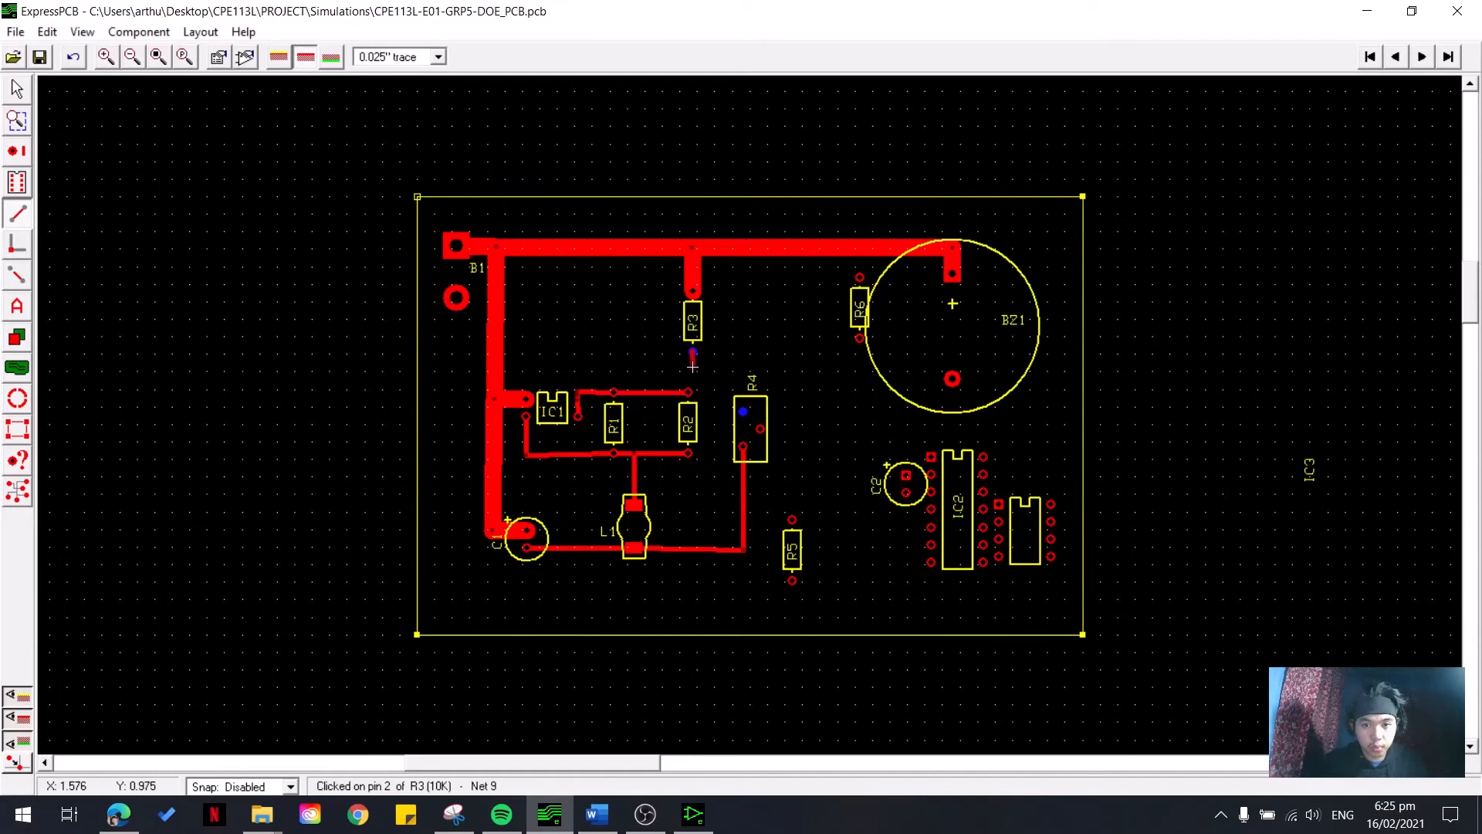
{"action": "left_click", "coordinate": [693, 368]}
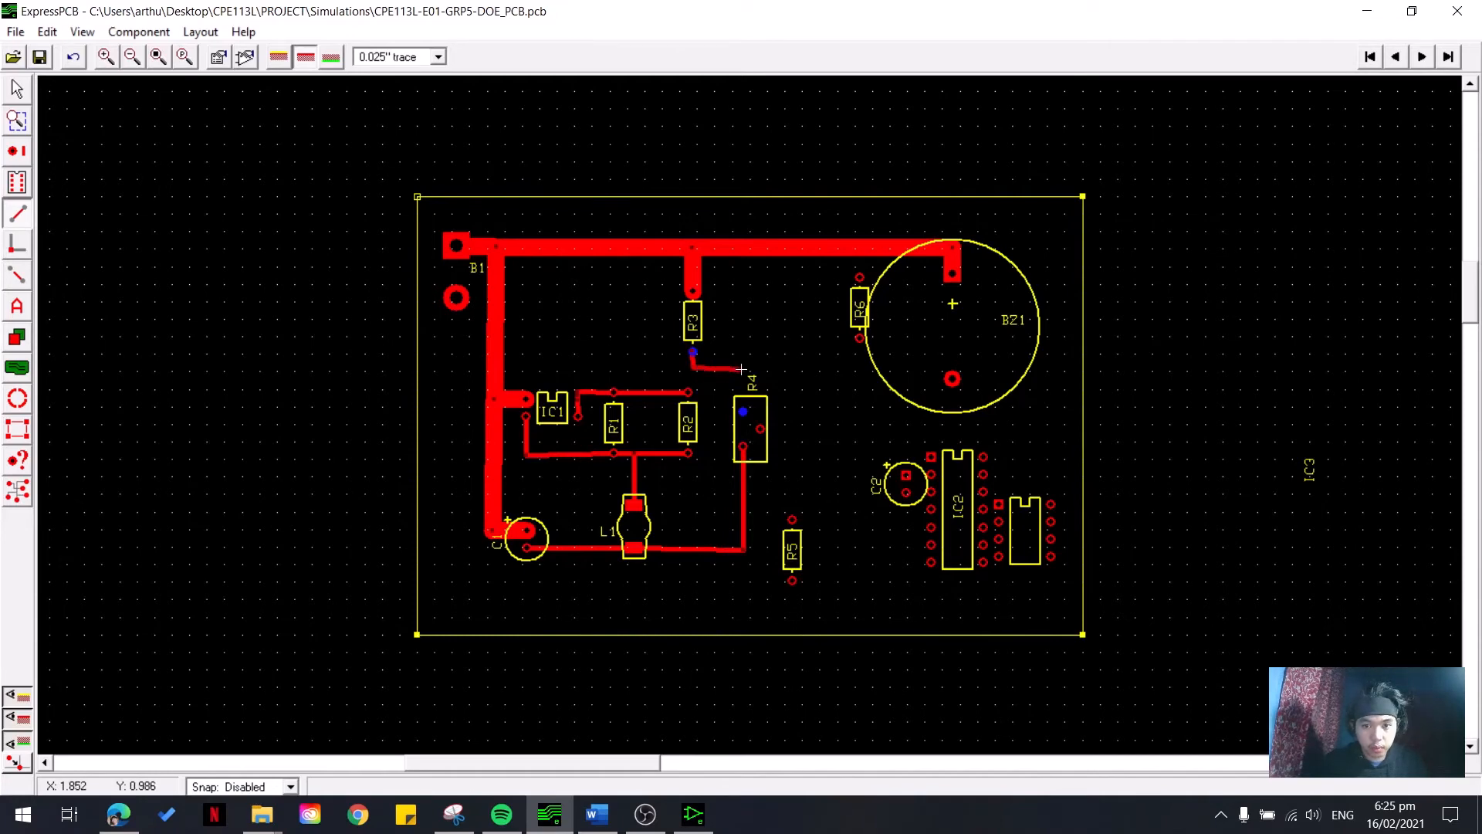
{"action": "left_click", "coordinate": [743, 367]}
{"action": "left_click", "coordinate": [744, 410]}
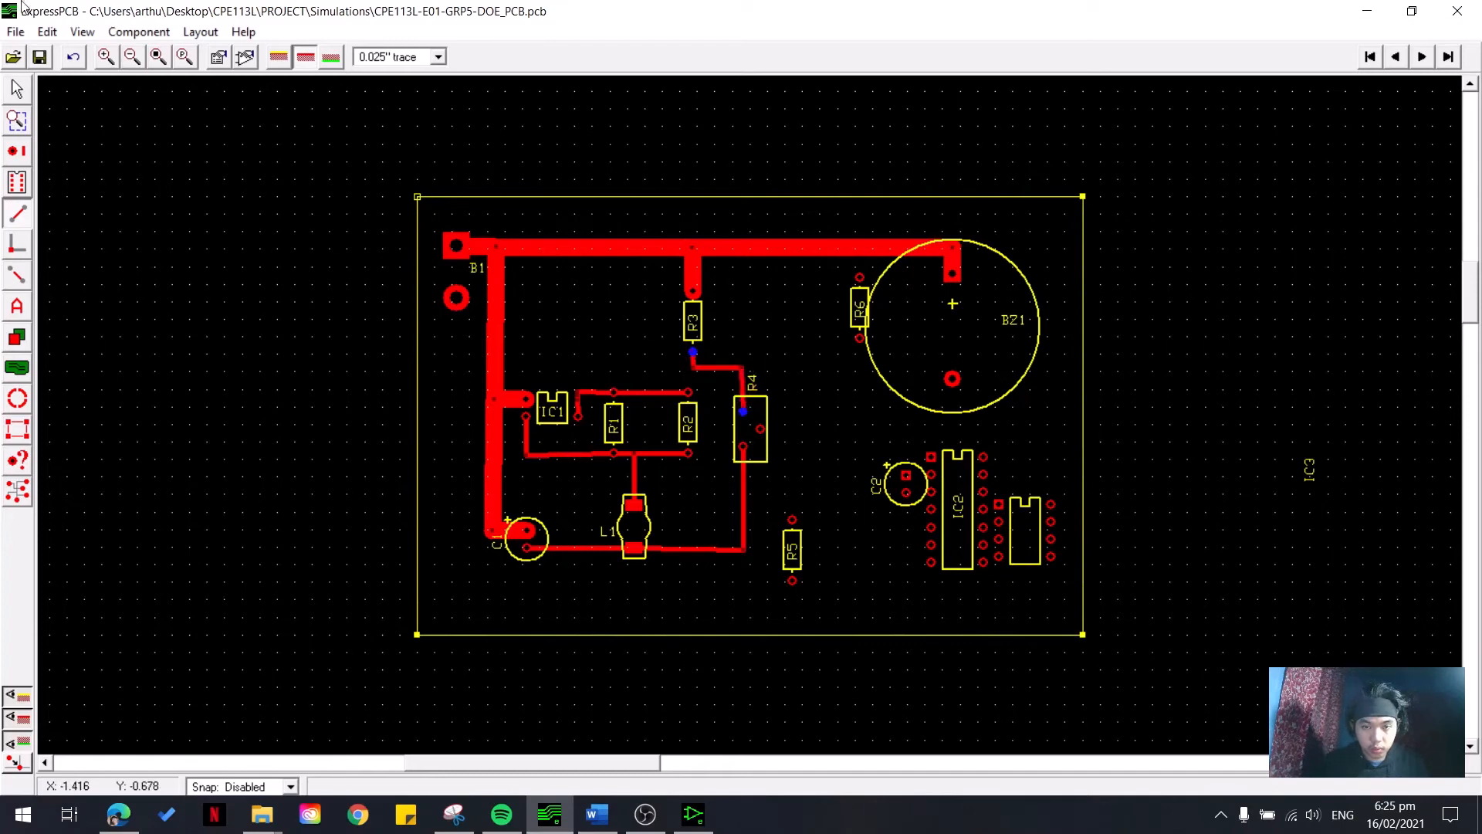
- Move IC2 just right of R4, aligning its fifth left-side pin with R4's middle pin using the net highlight
{"action": "left_click", "coordinate": [17, 90]}
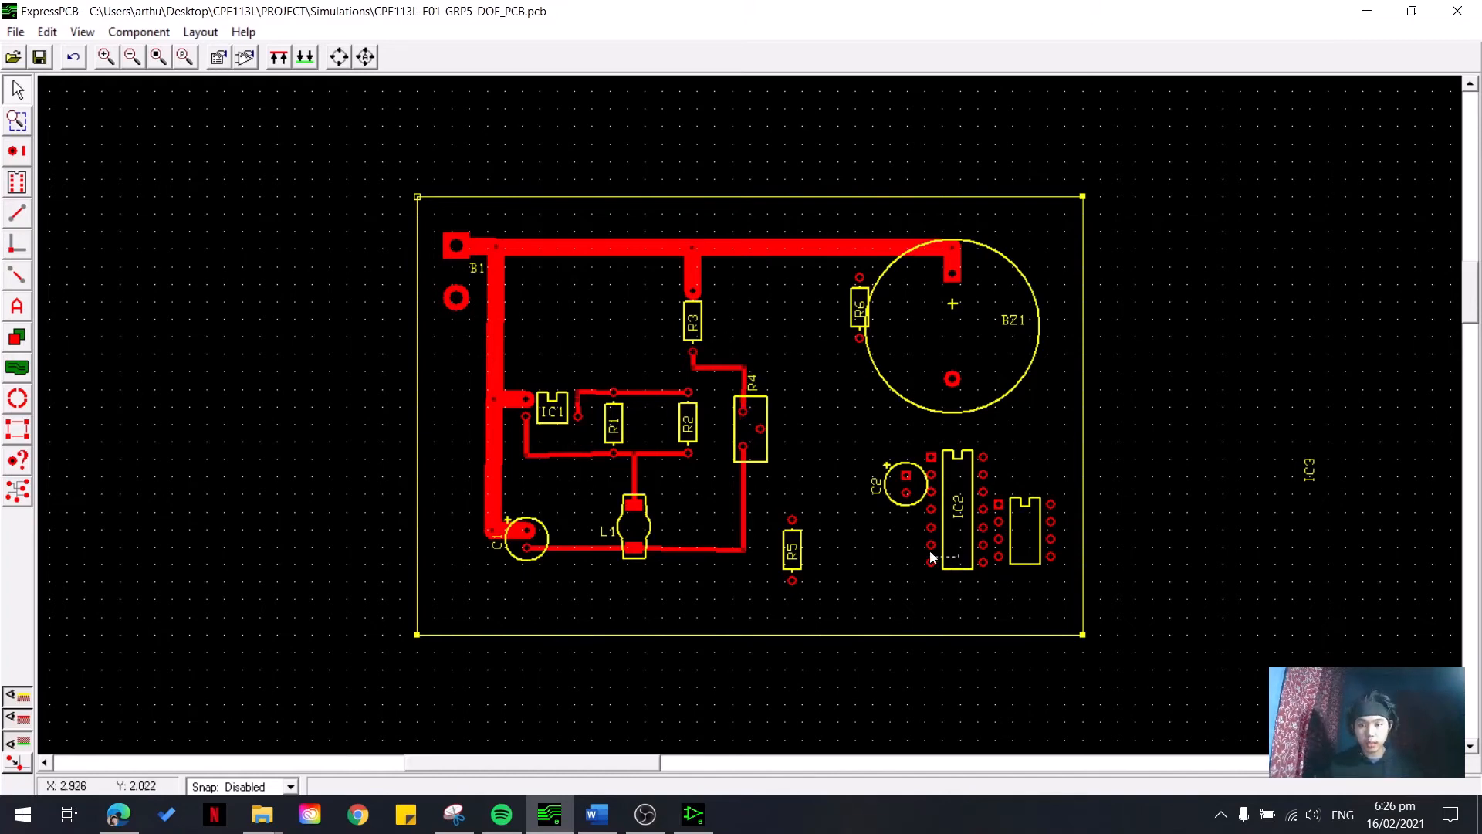
{"action": "left_click_drag", "start_coordinate": [941, 561], "coordinate": [822, 475]}
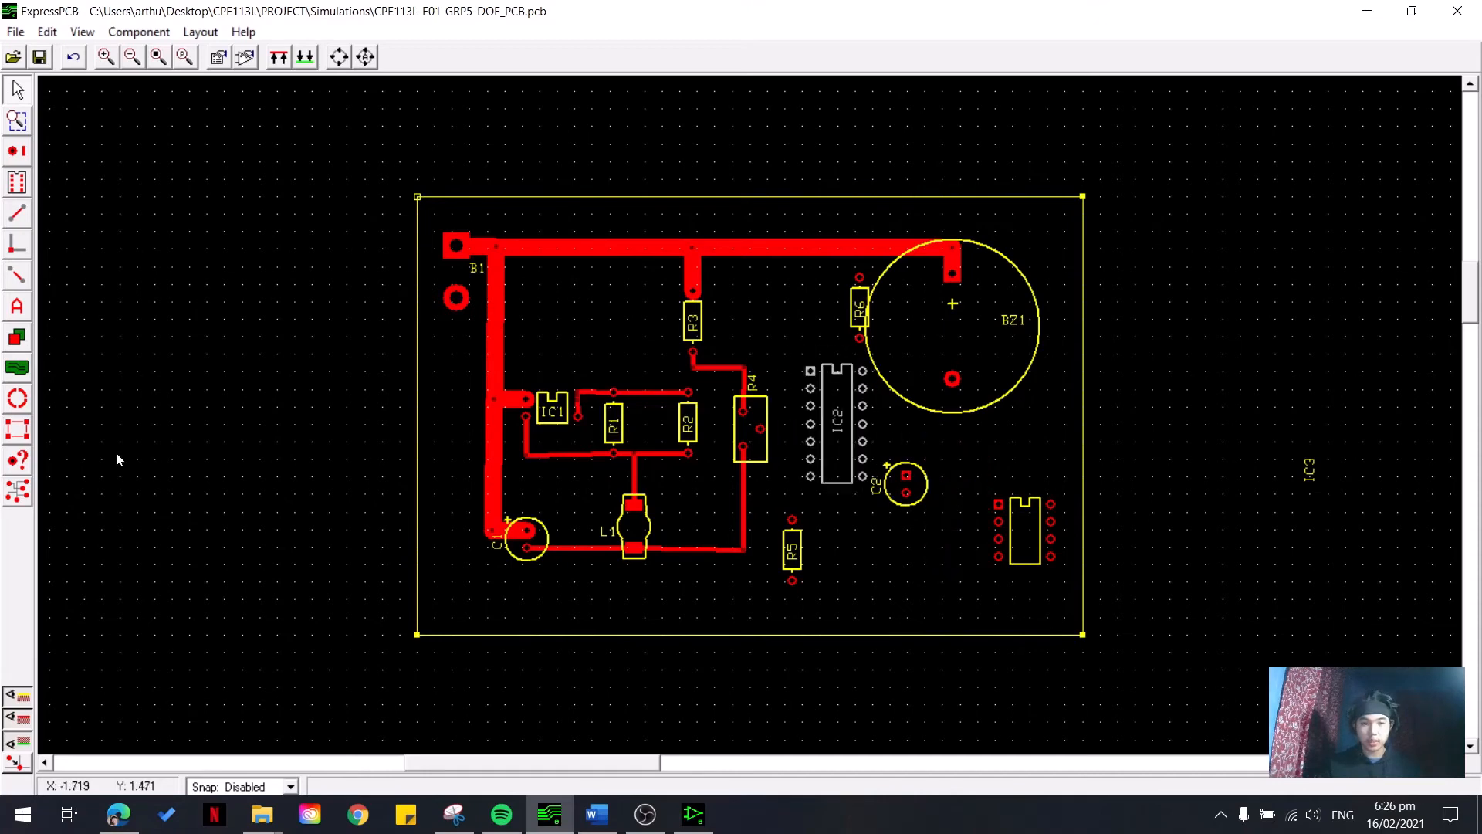
{"action": "left_click", "coordinate": [373, 538]}
{"action": "left_click", "coordinate": [761, 430]}
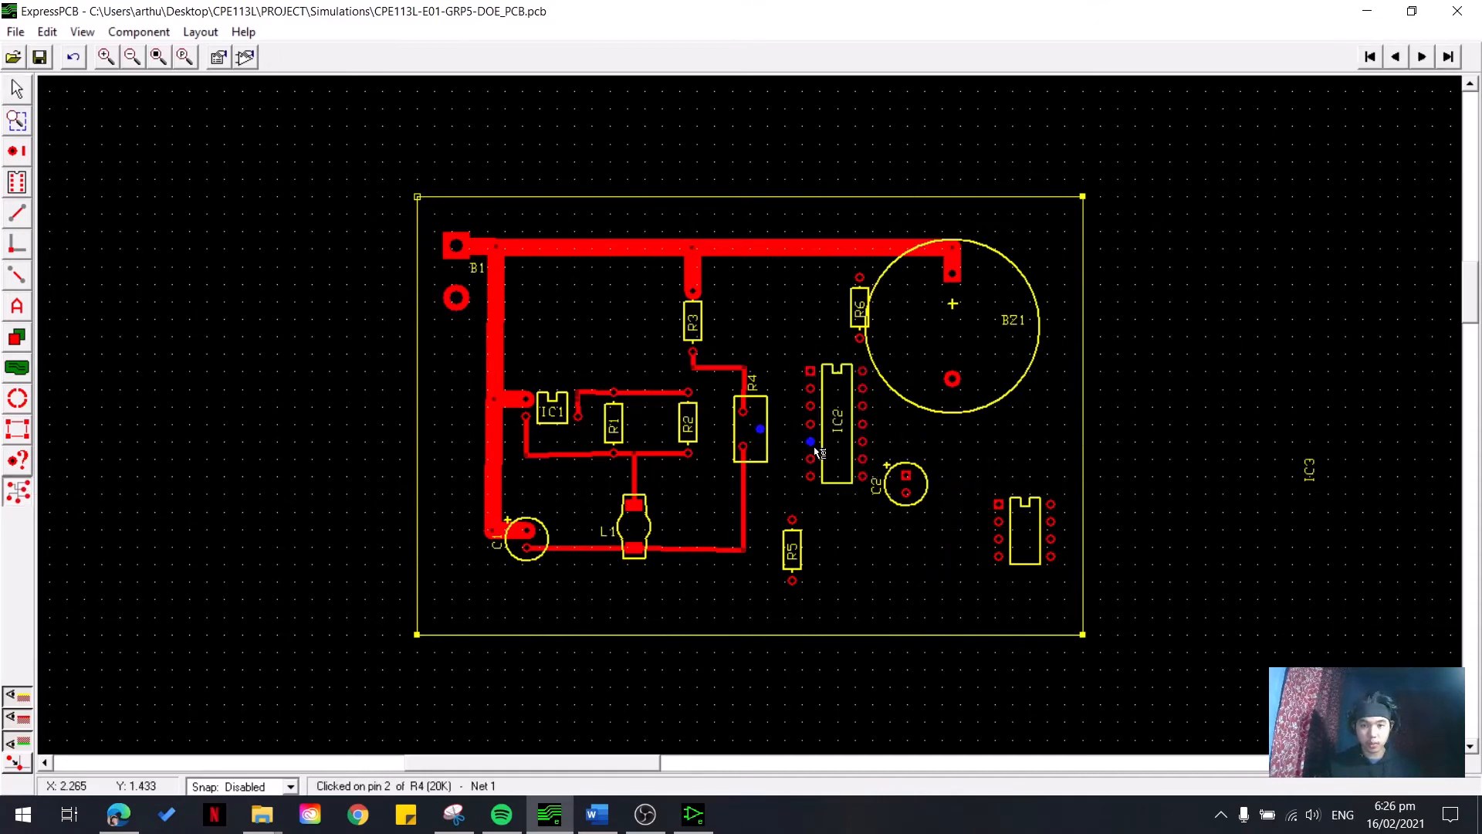
{"action": "left_click", "coordinate": [17, 90]}
{"action": "left_click_drag", "start_coordinate": [826, 484], "coordinate": [819, 471]}
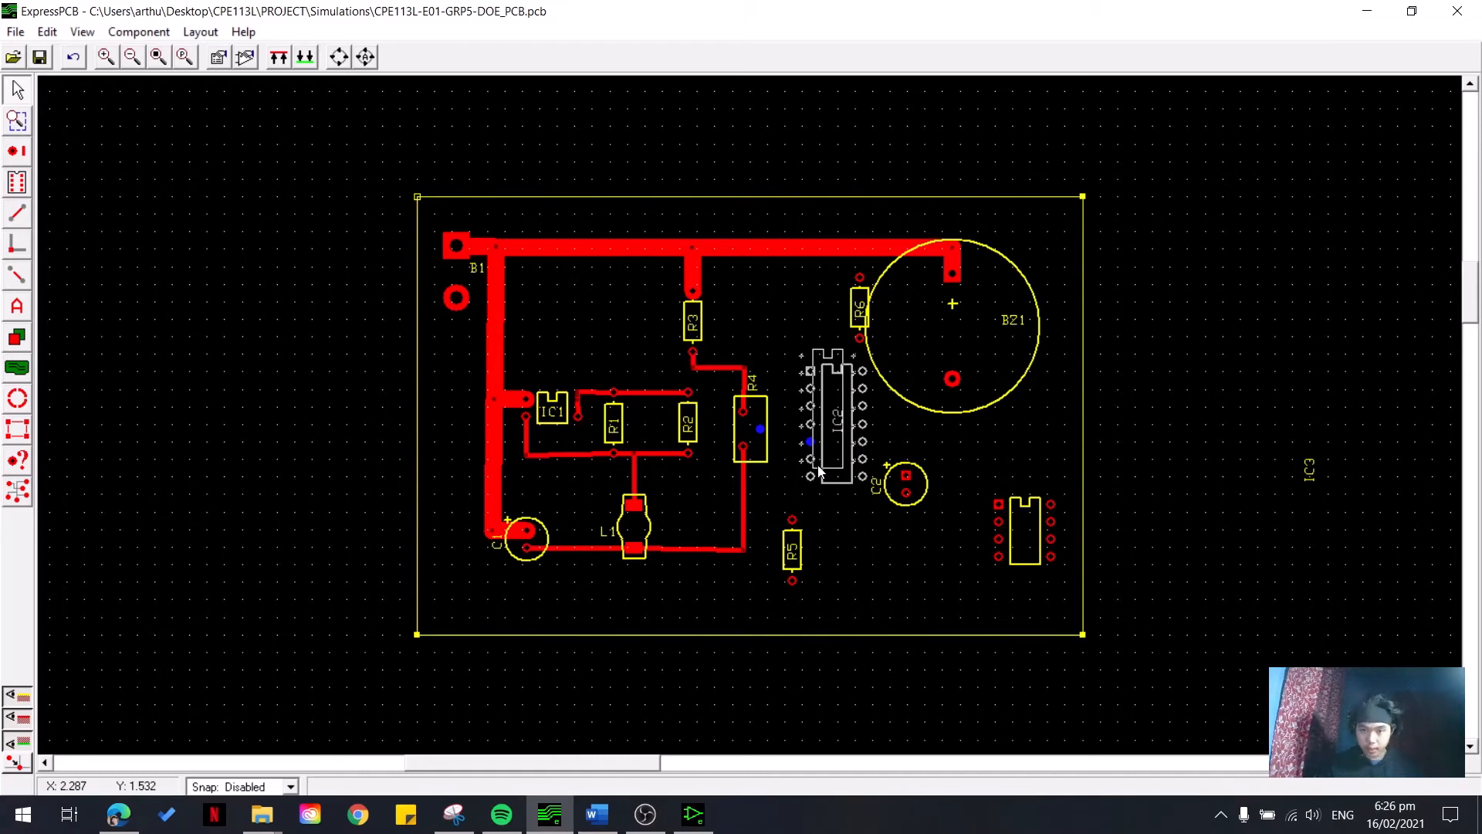
{"action": "left_click_drag", "start_coordinate": [819, 471], "coordinate": [823, 476]}
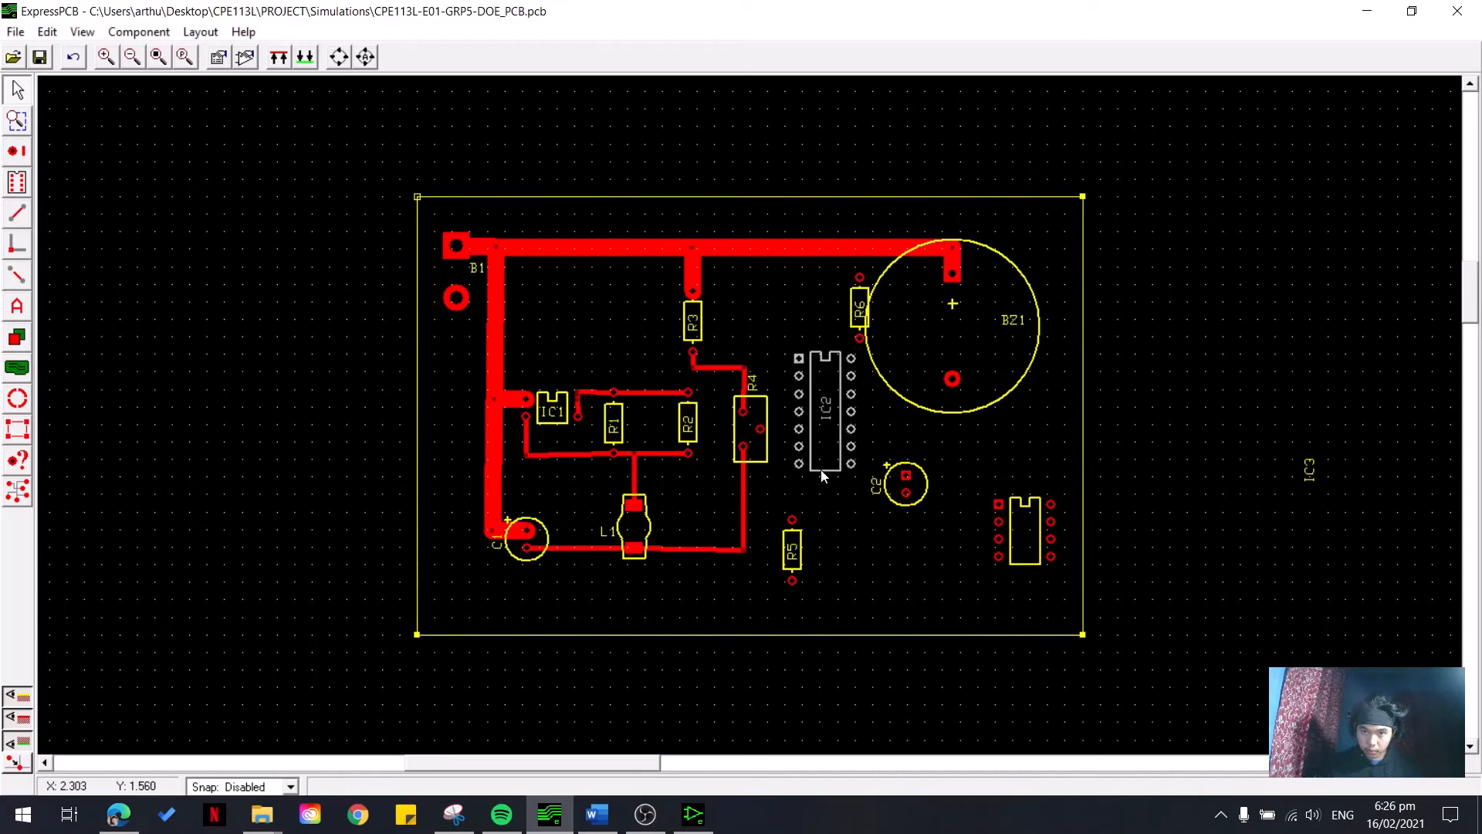
- Highlight the net of R4's middle pin and route a straight 0.025" trace from it to IC2's fifth left-side pin
{"action": "left_click", "coordinate": [17, 491]}
{"action": "left_click", "coordinate": [764, 433]}
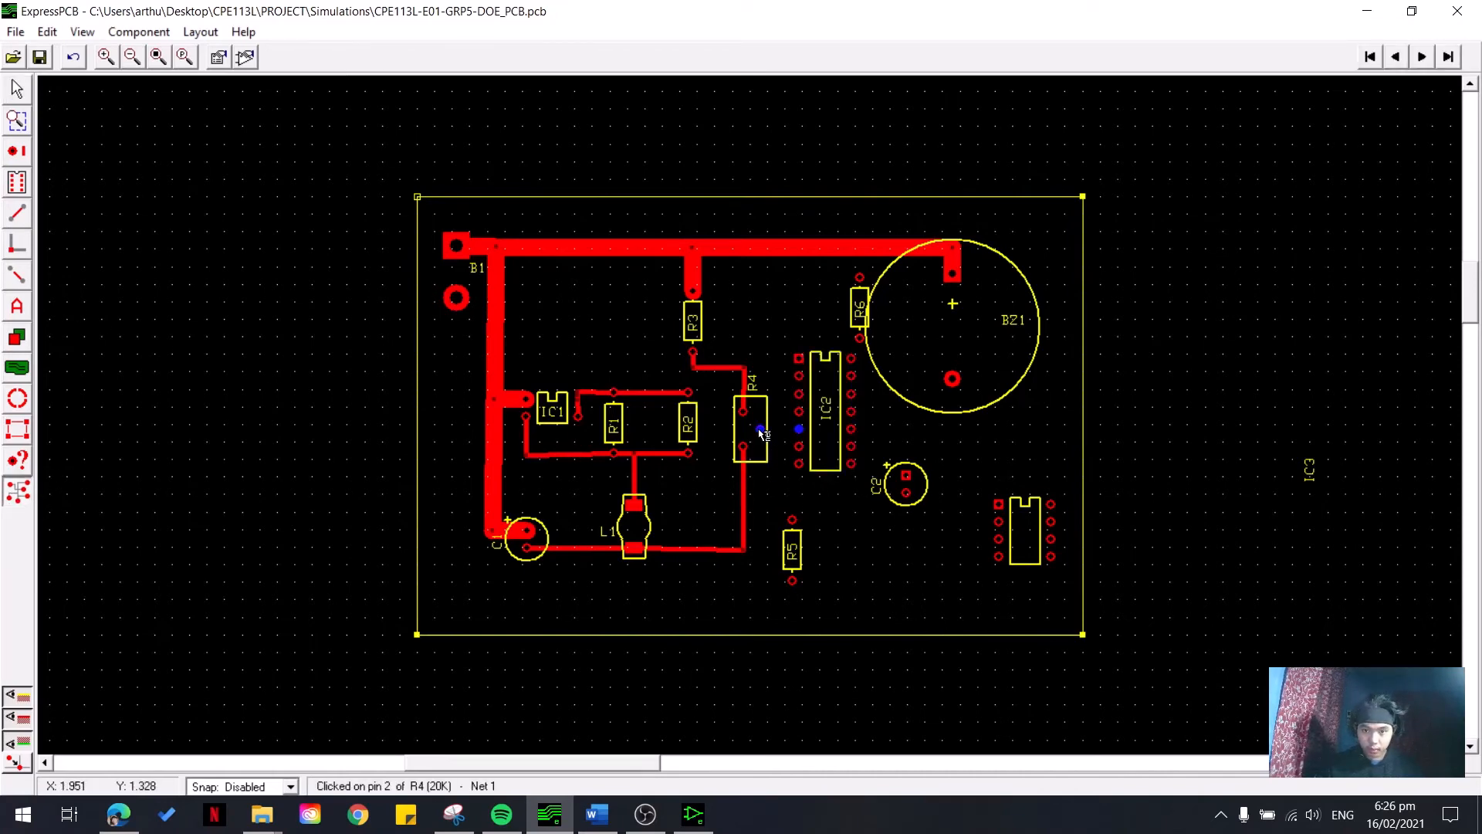
{"action": "left_click", "coordinate": [17, 214]}
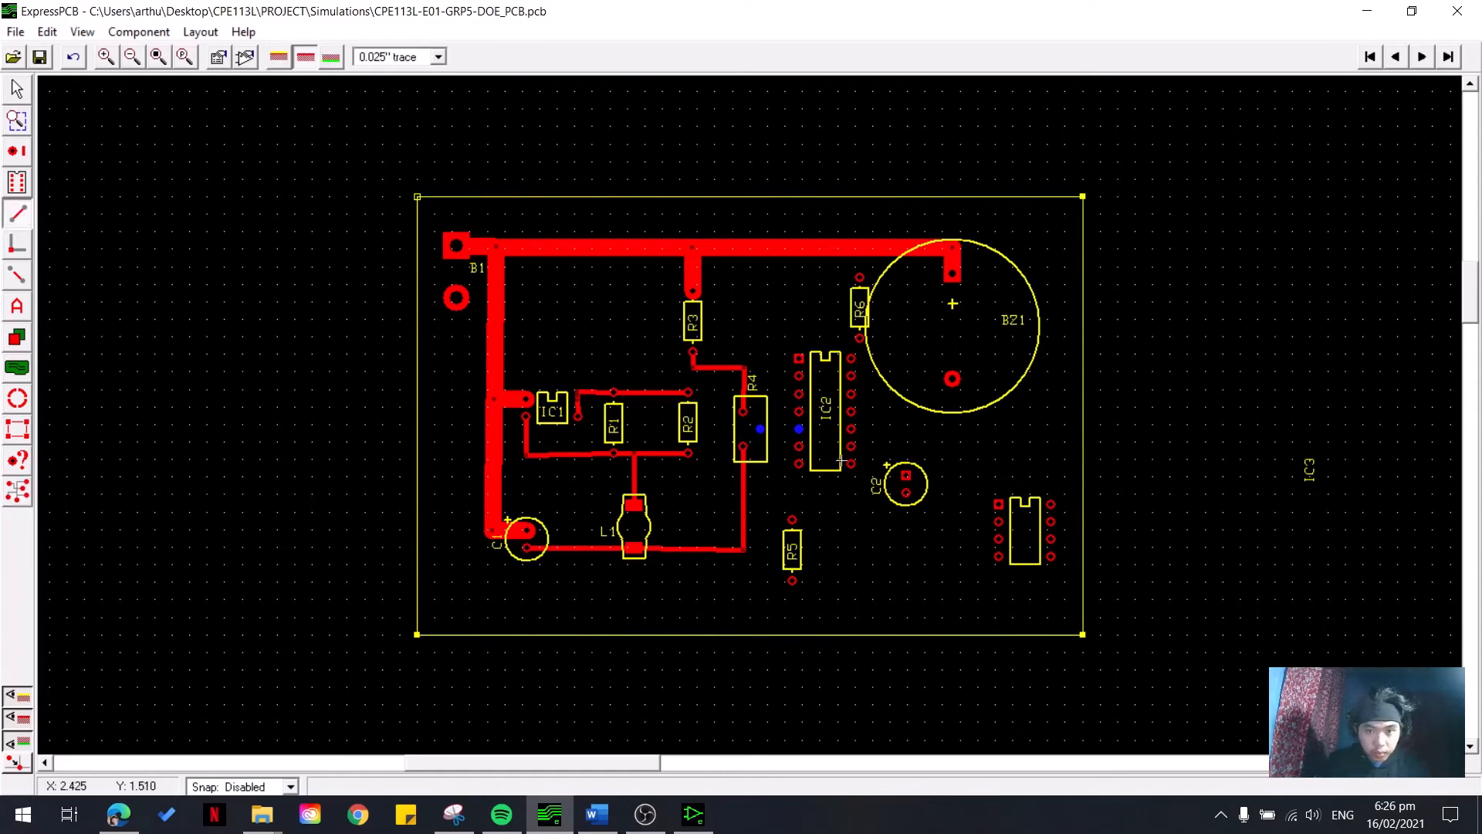
{"action": "left_click", "coordinate": [762, 429]}
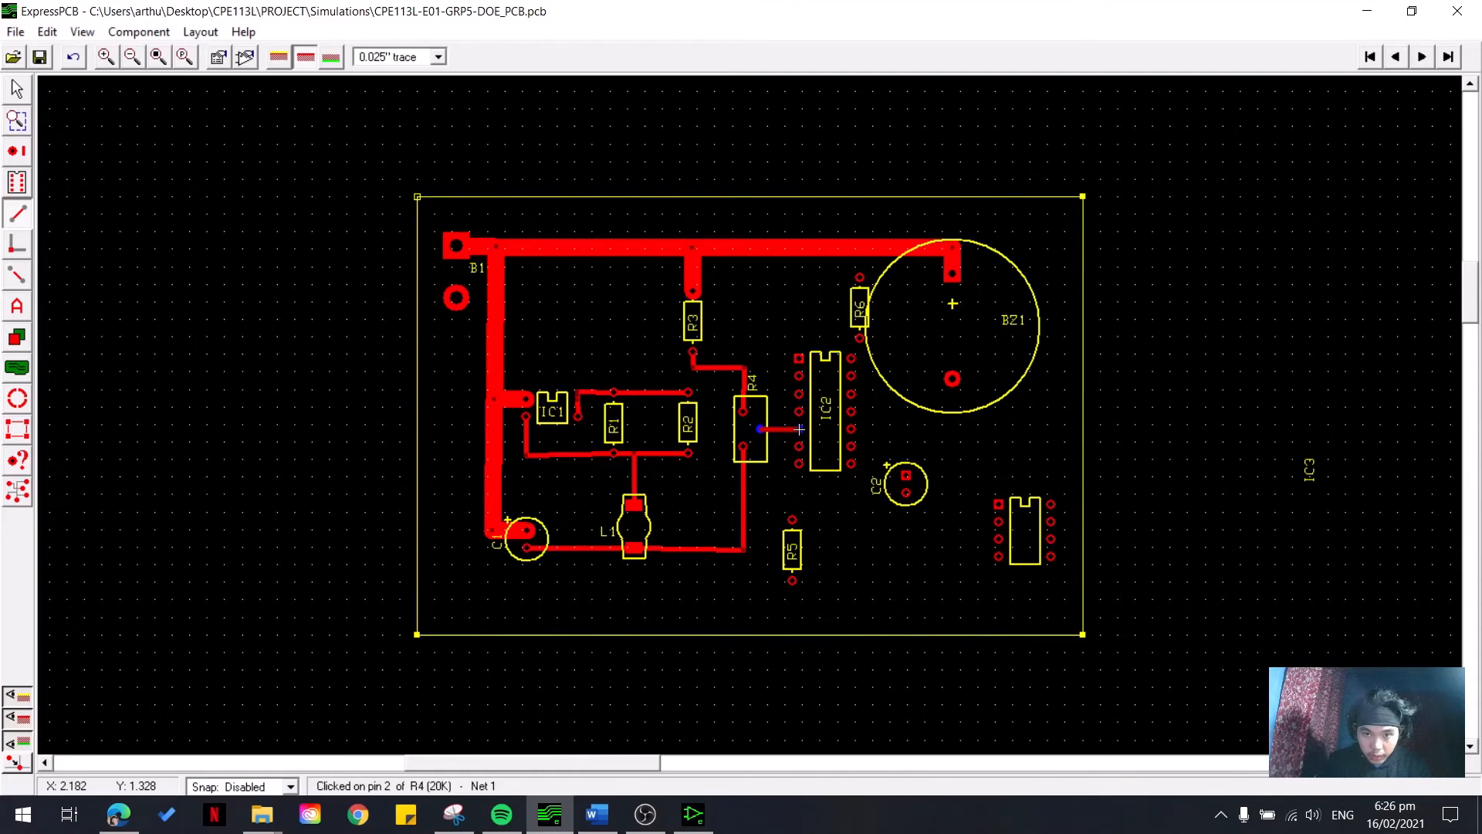
{"action": "left_click", "coordinate": [799, 429]}
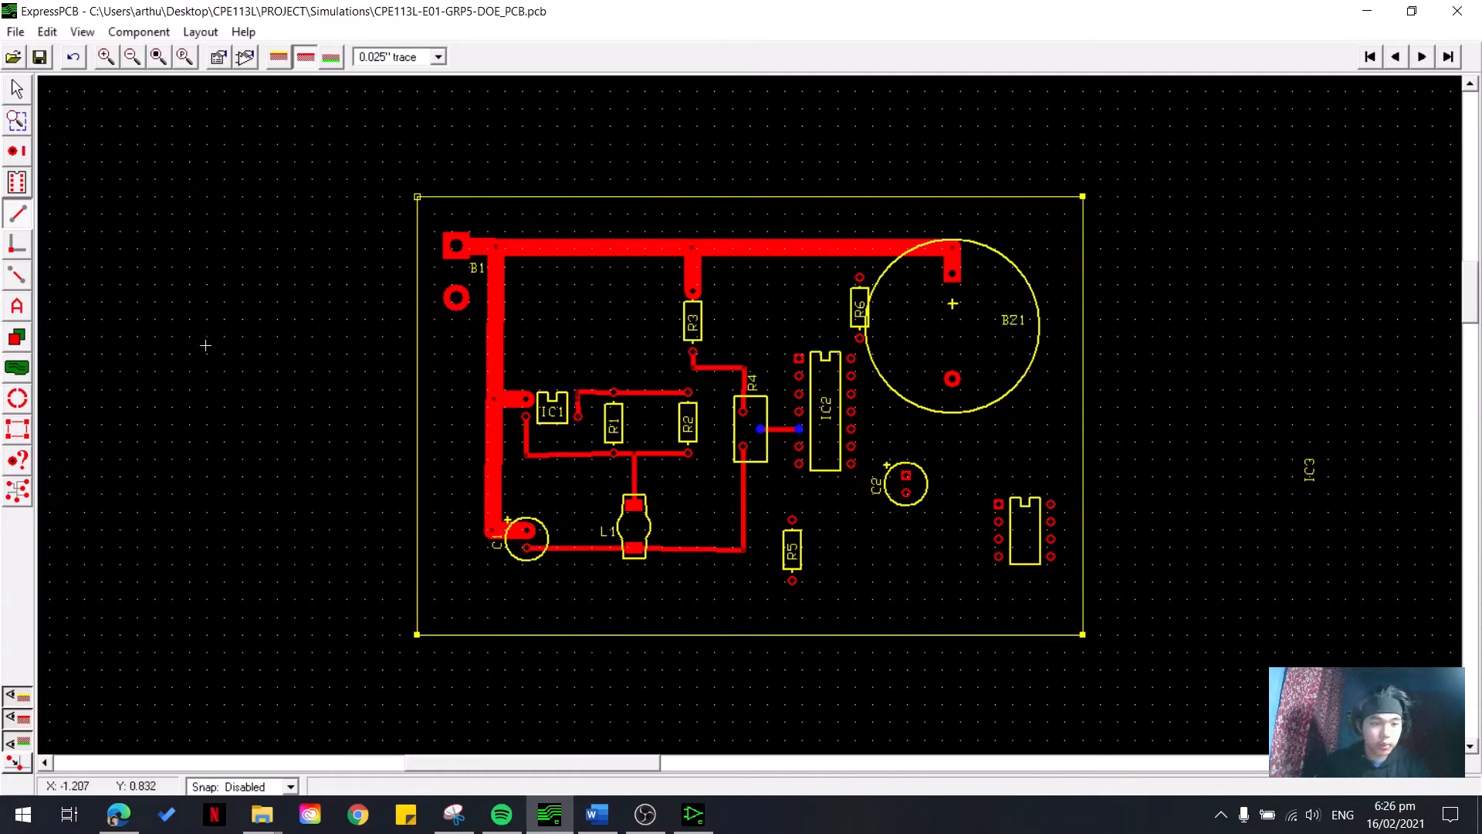
- Highlight B1's square-pad net and route a 0.100" trace from IC2's pin 3 left and up to the upper power trace
{"action": "left_click", "coordinate": [18, 490]}
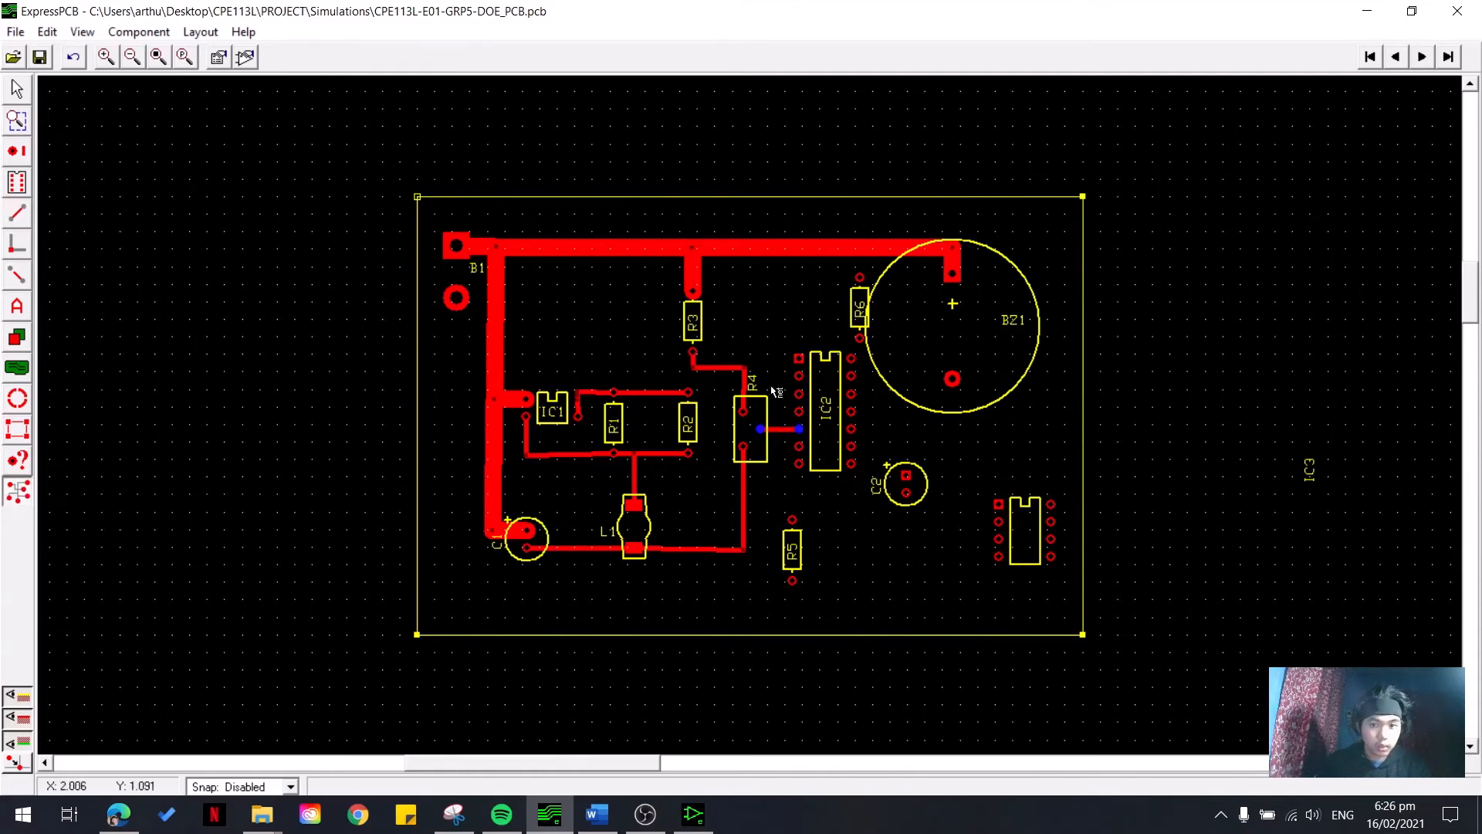
{"action": "left_click", "coordinate": [459, 249]}
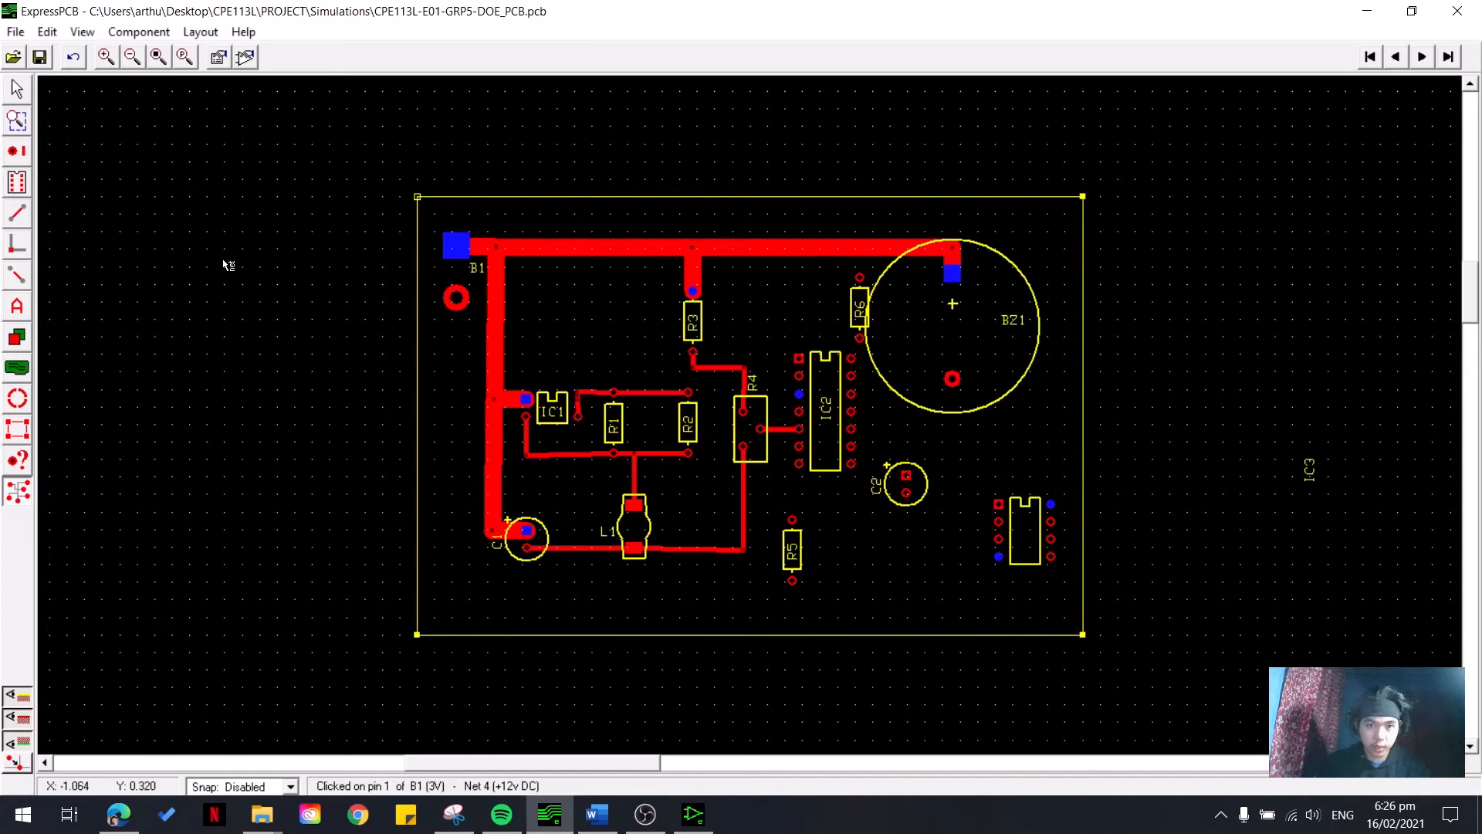
{"action": "left_click", "coordinate": [22, 219]}
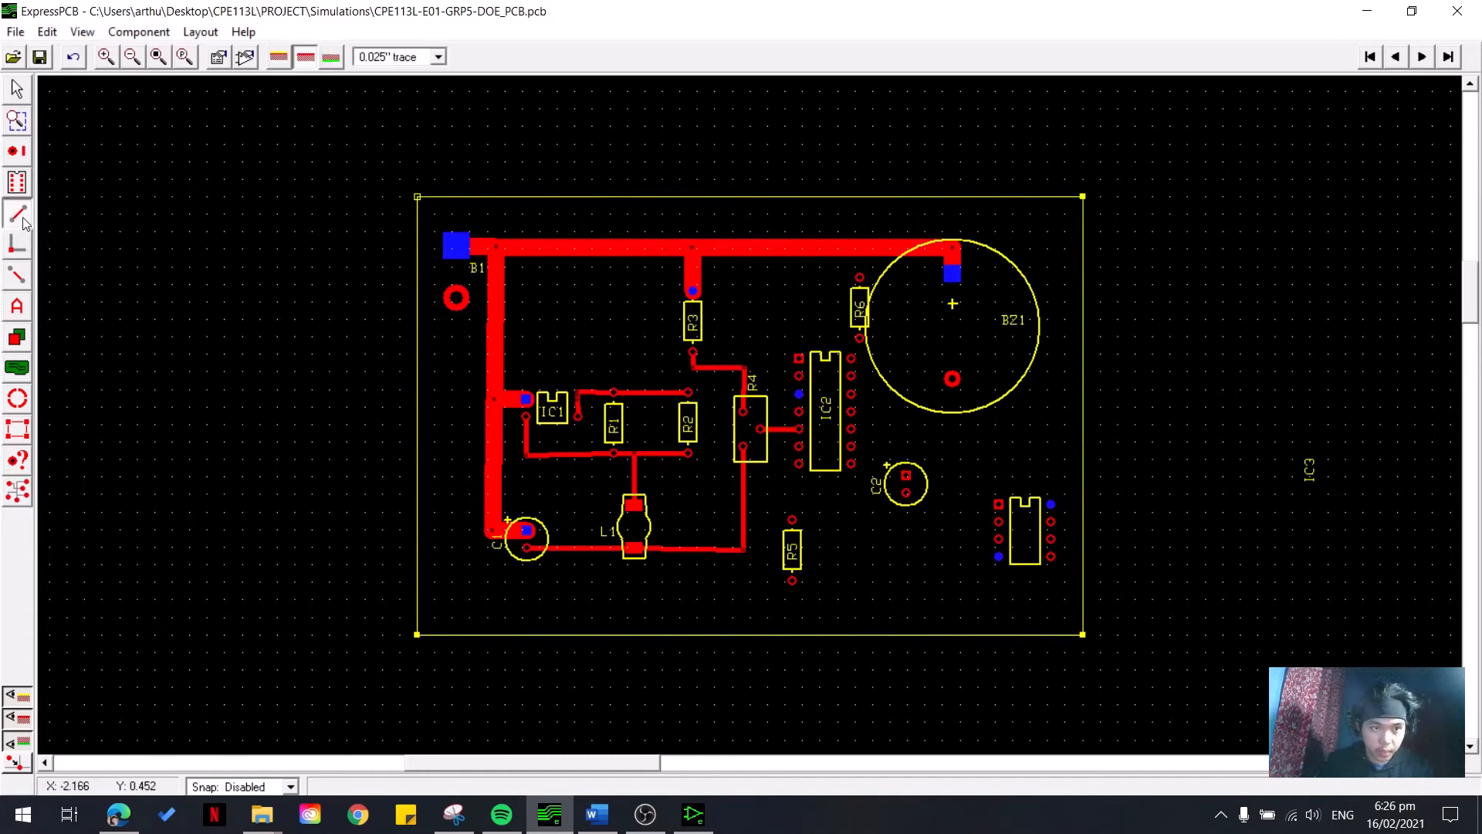
{"action": "left_click", "coordinate": [437, 56]}
{"action": "left_click", "coordinate": [390, 237]}
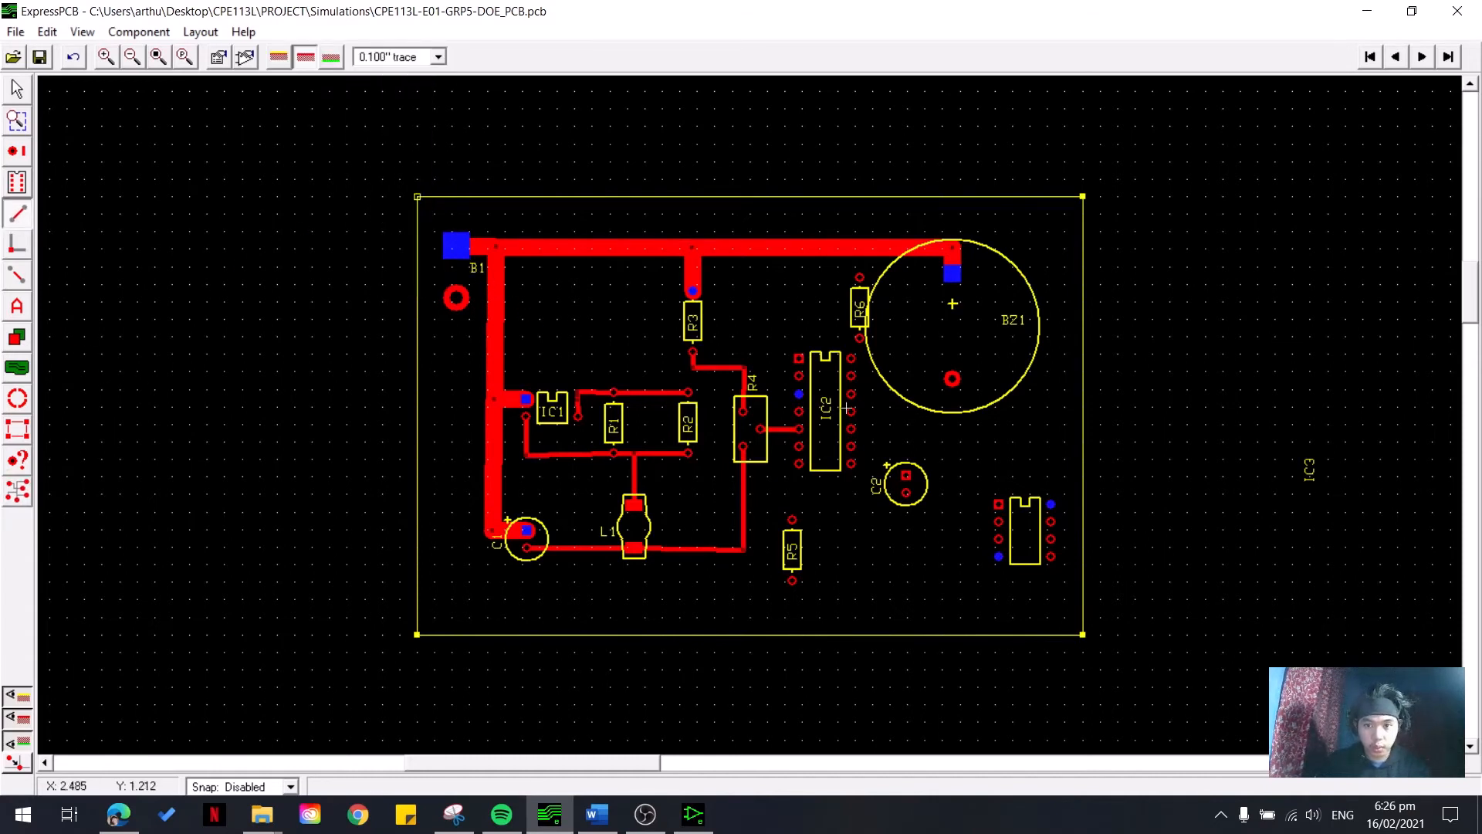
{"action": "left_click", "coordinate": [799, 395]}
{"action": "left_click", "coordinate": [782, 394]}
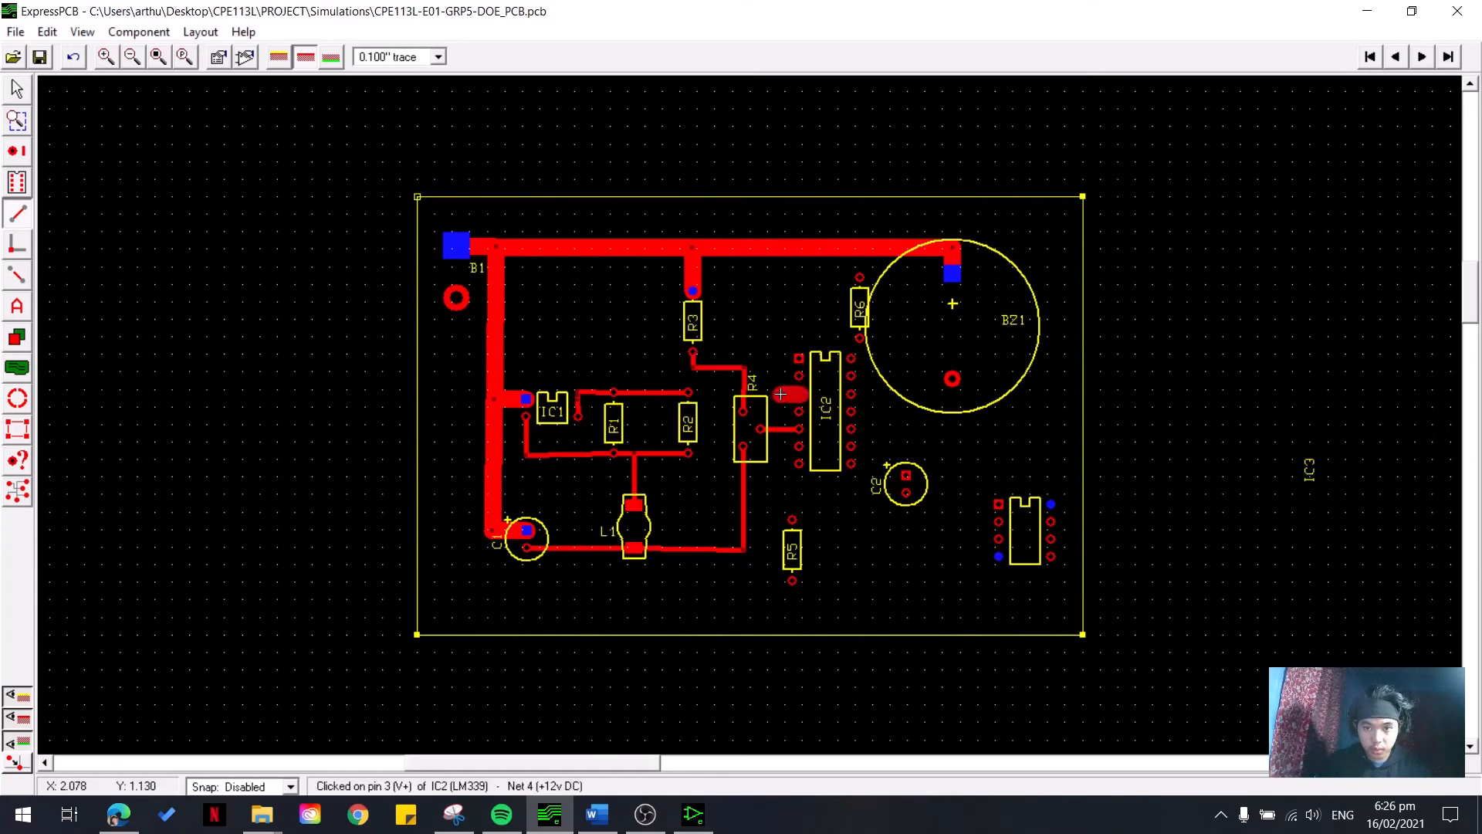
{"action": "left_click", "coordinate": [782, 249]}
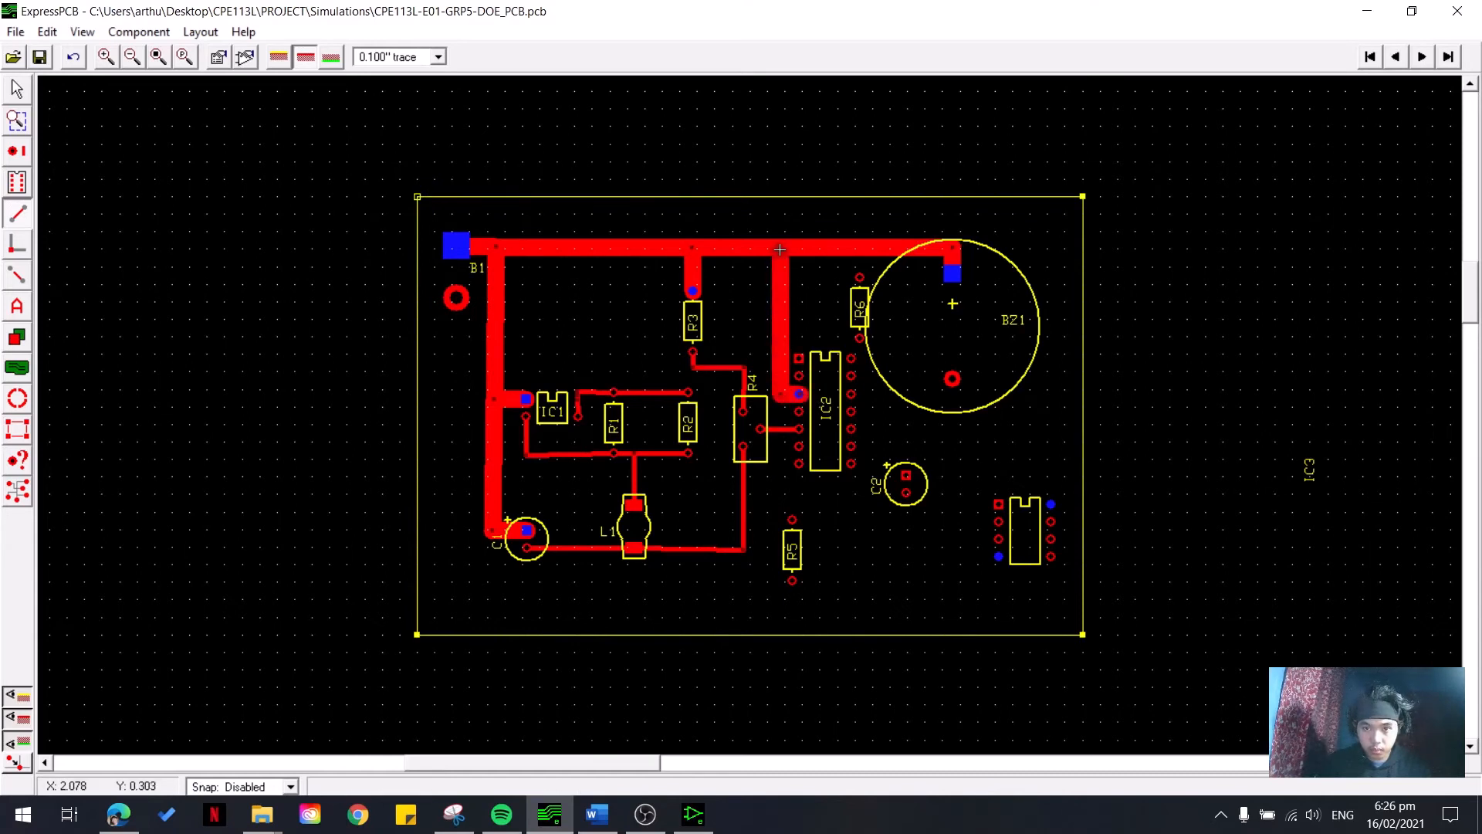
- After consulting the schematic in ExpressSCH, move R6 left of the thick vertical trace beside C1 and R5 just above IC2
{"action": "left_click", "coordinate": [18, 91]}
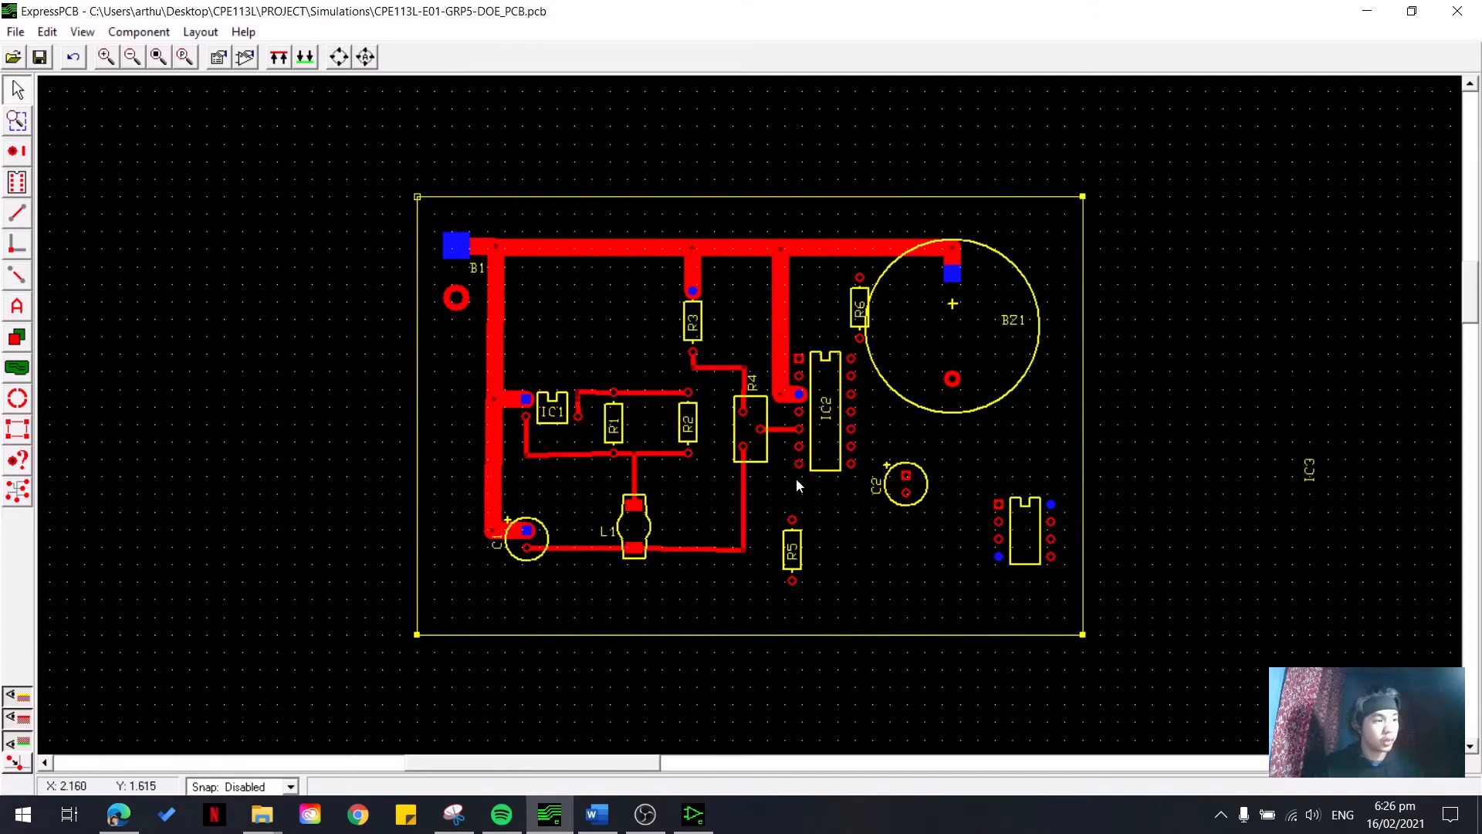
{"action": "left_click", "coordinate": [693, 815]}
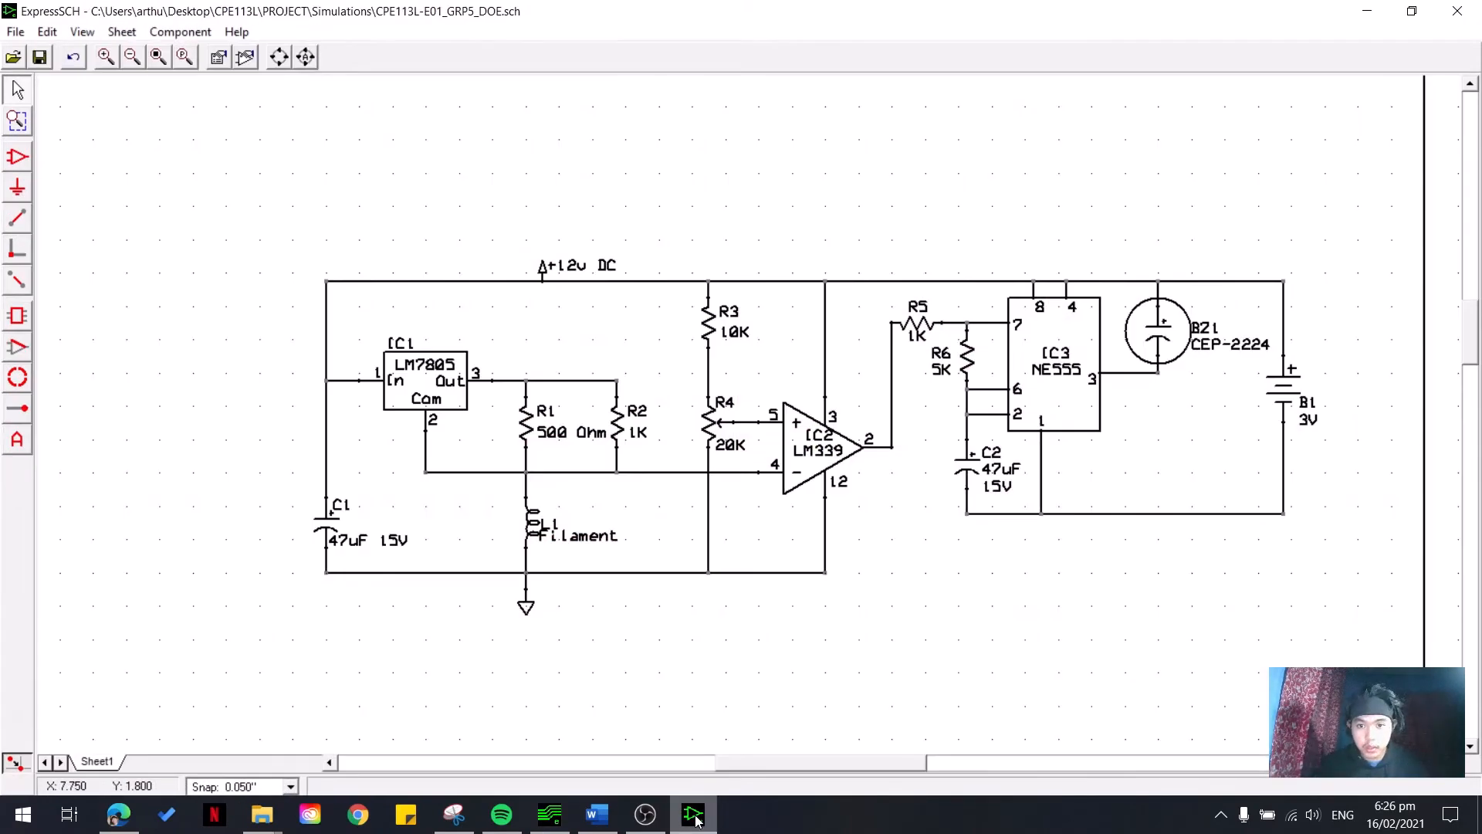
{"action": "left_click", "coordinate": [693, 815]}
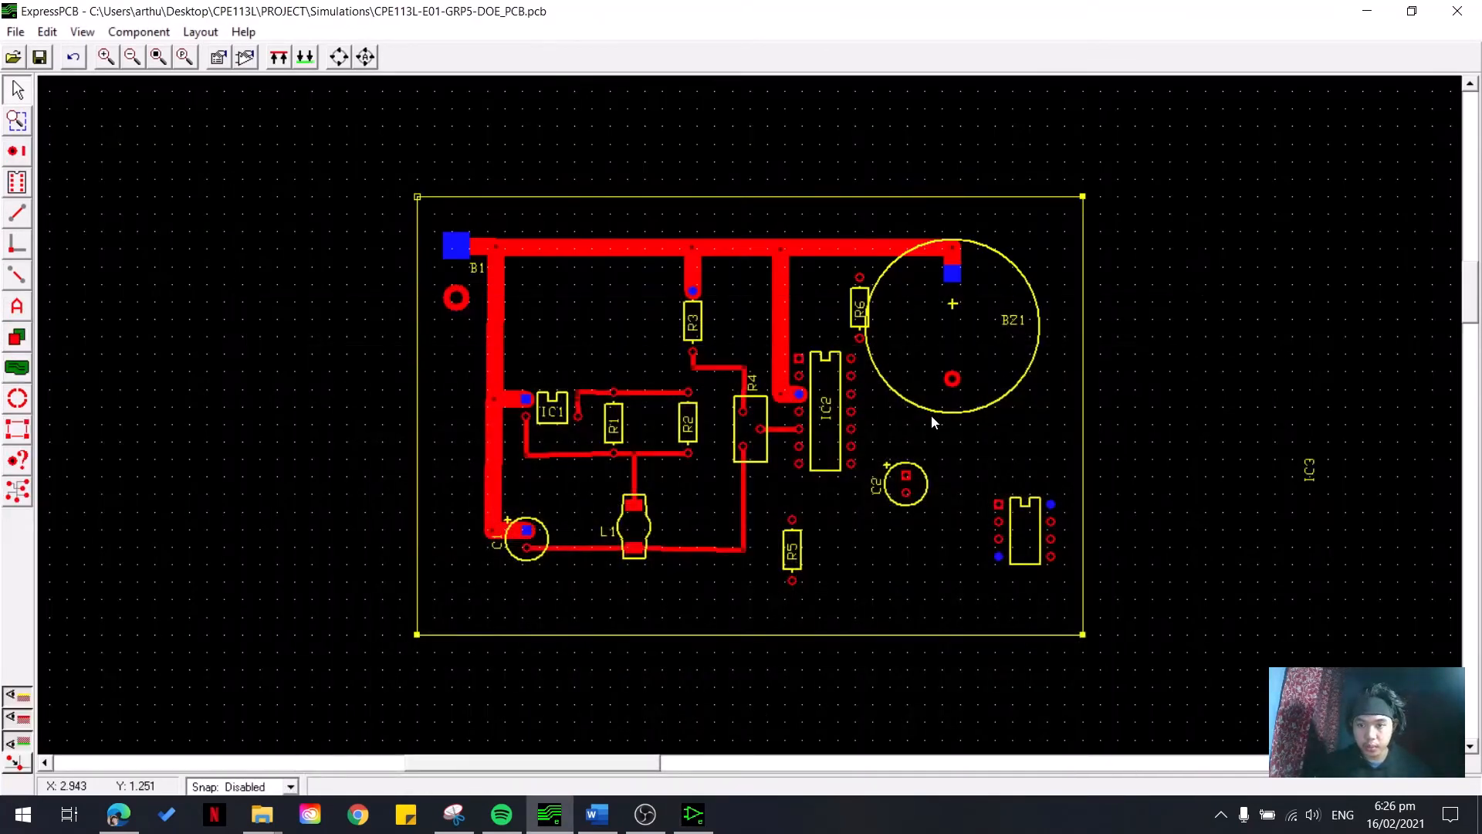
{"action": "left_click_drag", "start_coordinate": [629, 479], "coordinate": [440, 505]}
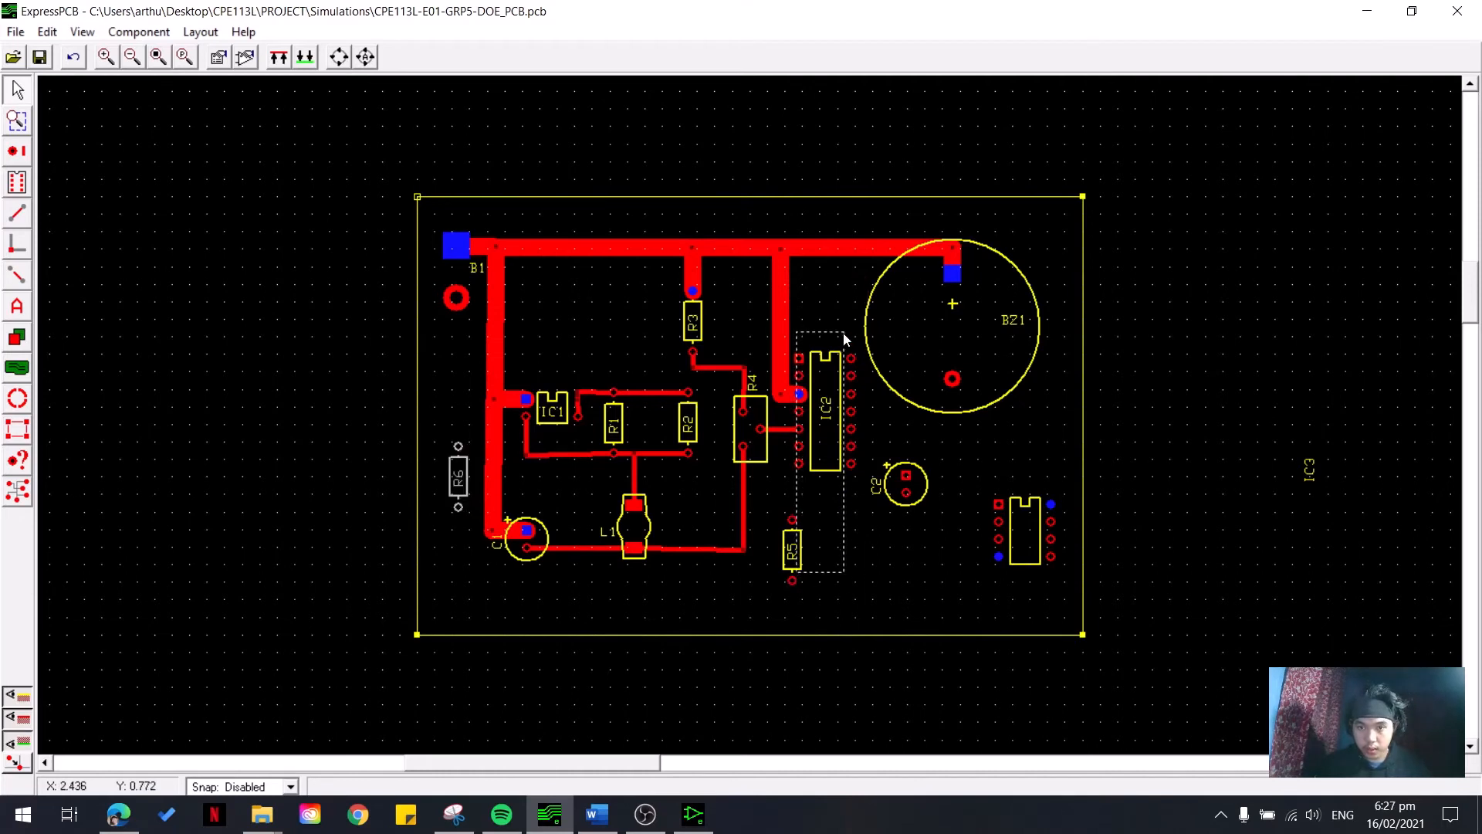
{"action": "left_click_drag", "start_coordinate": [793, 552], "coordinate": [843, 329]}
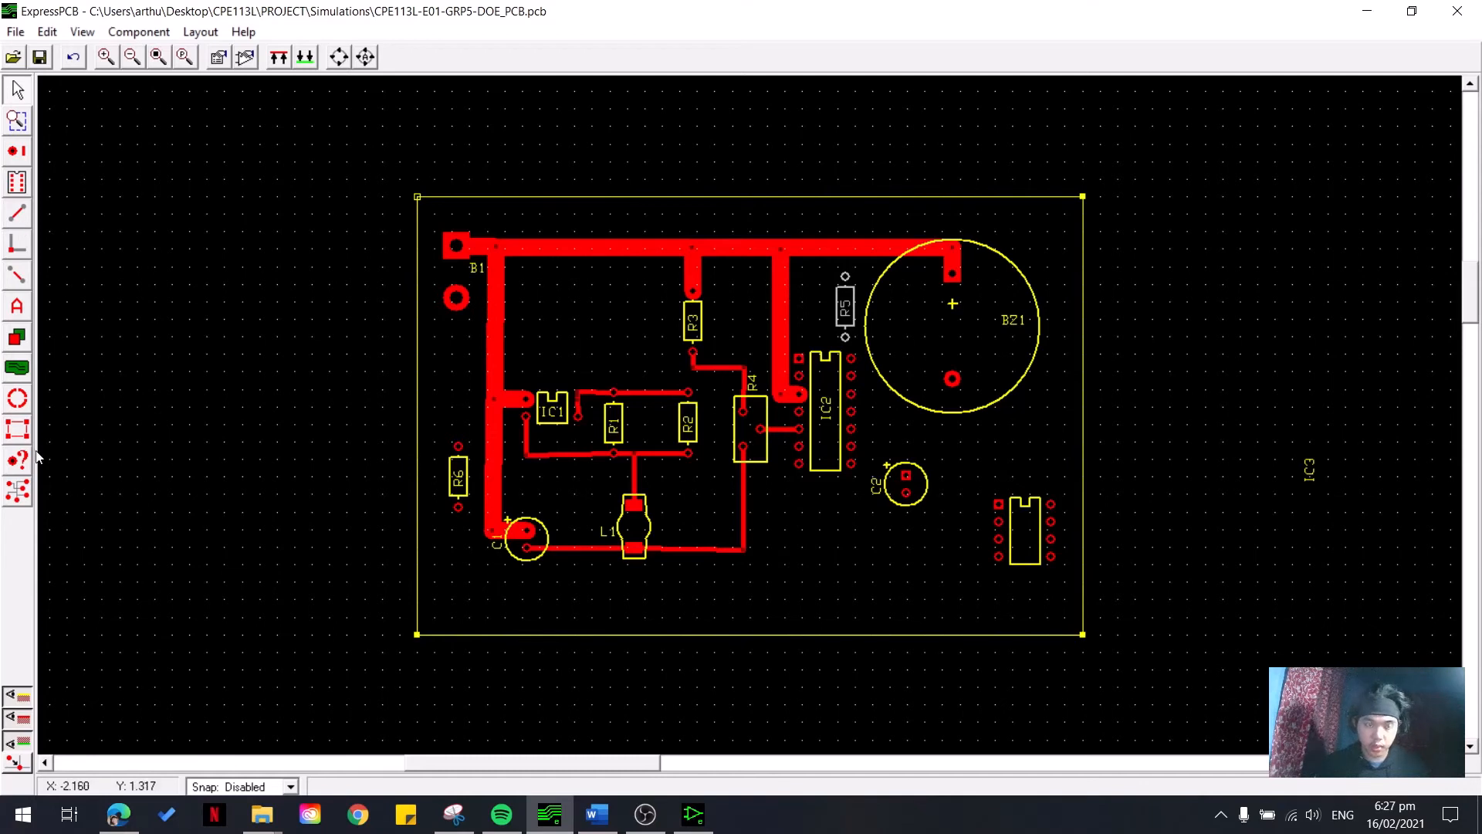
- Highlight the nets of R5's lower and upper pins to examine which pins each connects to
{"action": "left_click", "coordinate": [16, 491]}
{"action": "left_click", "coordinate": [846, 338]}
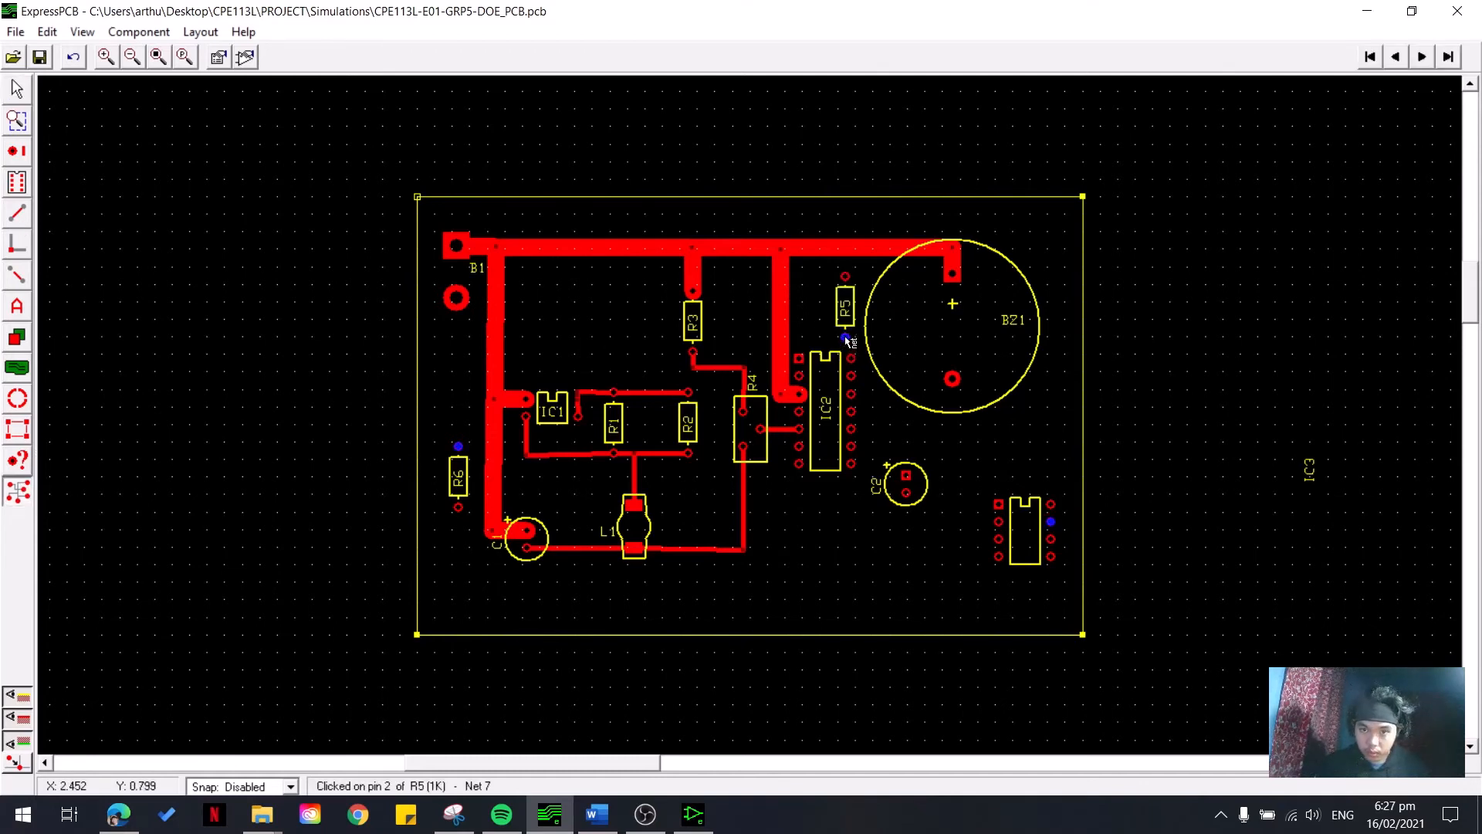
{"action": "left_click", "coordinate": [845, 276]}
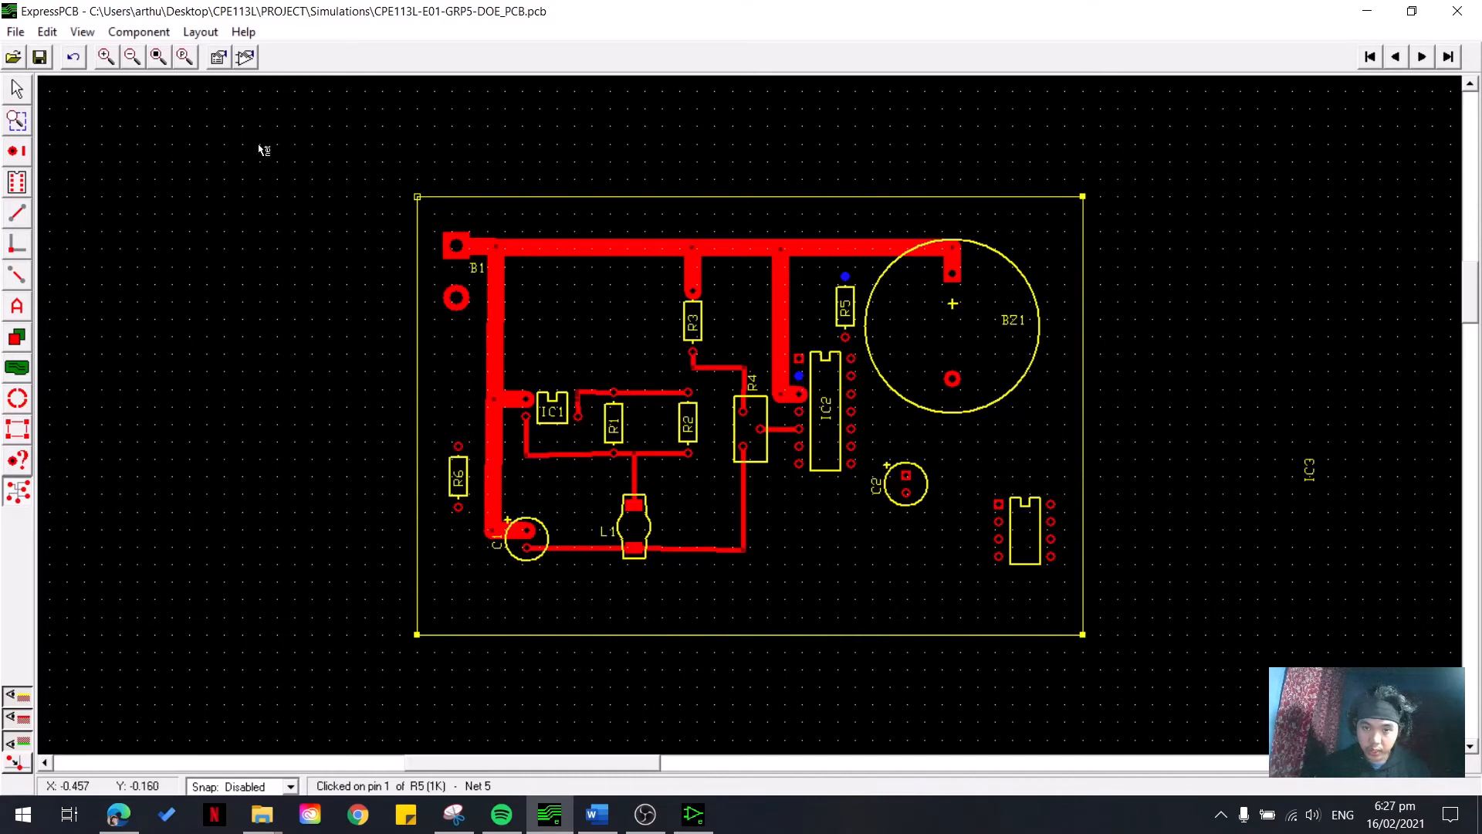
- Rotate R5's body left 90° and shift IC2 slightly to the right with its connected traces
{"action": "left_click", "coordinate": [16, 93]}
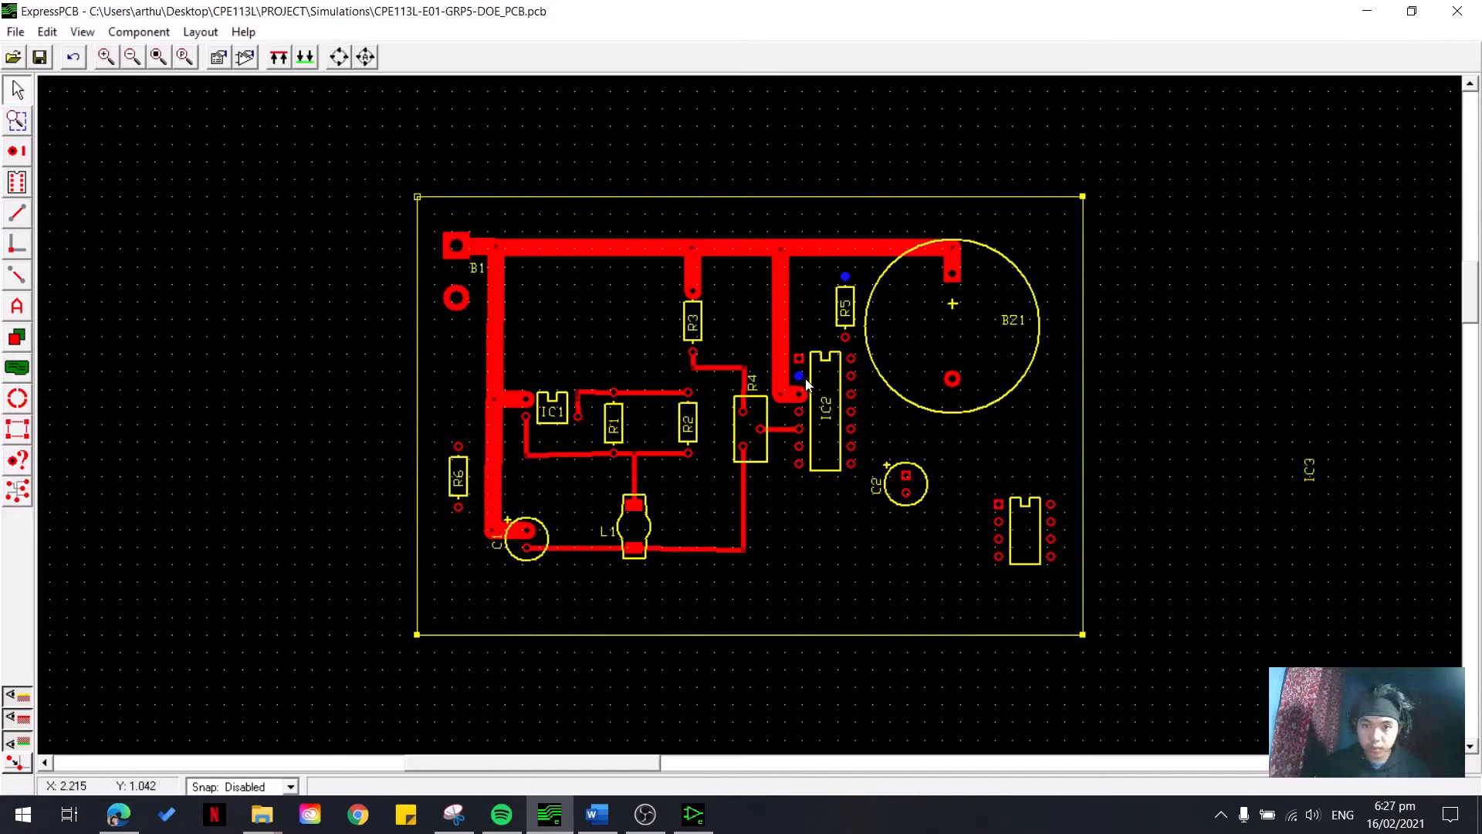
{"action": "right_click", "coordinate": [843, 327]}
{"action": "mouse_move", "coordinate": [988, 431]}
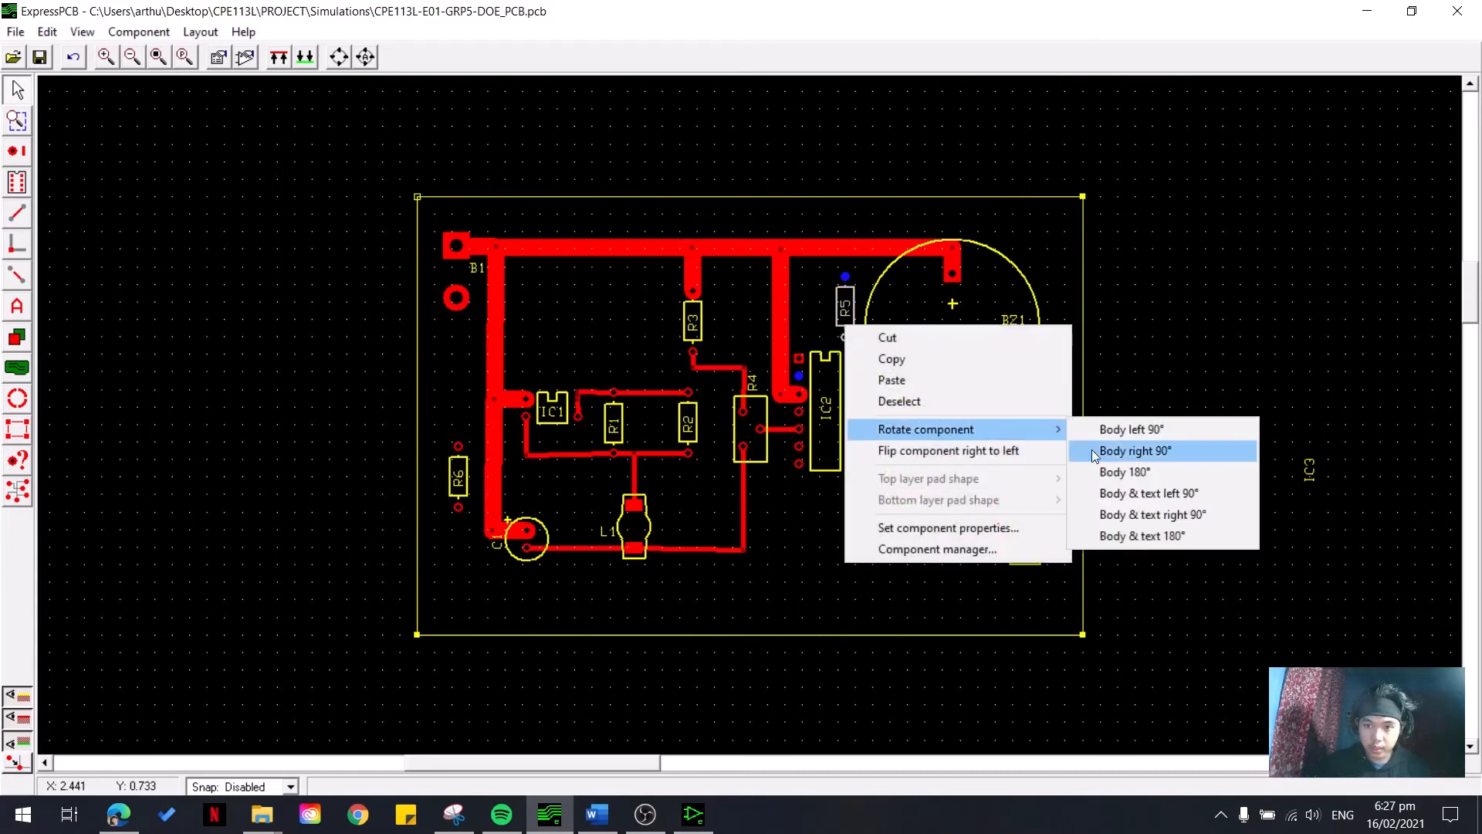
{"action": "left_click", "coordinate": [1128, 430]}
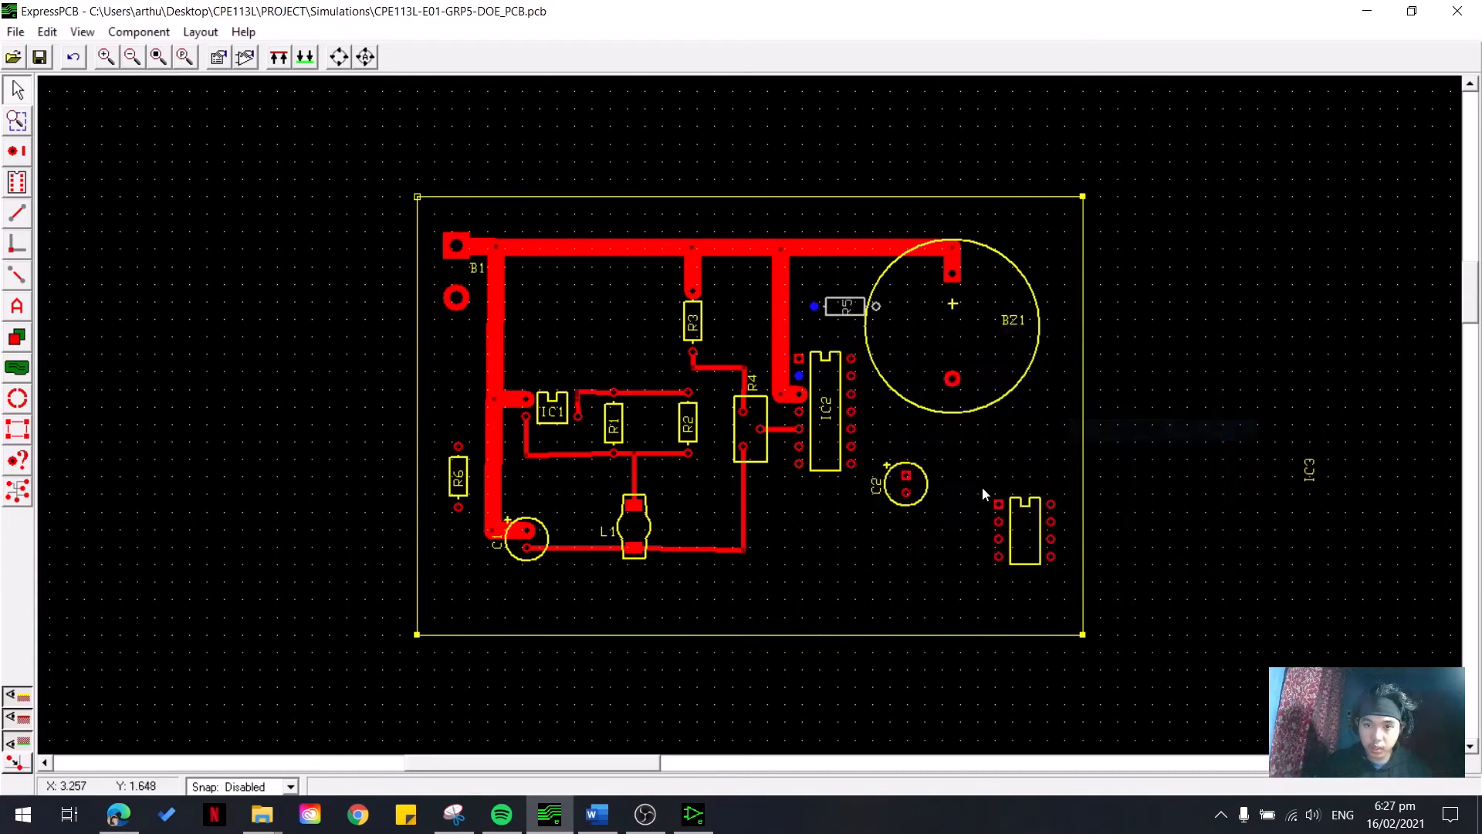
{"action": "left_click", "coordinate": [820, 380]}
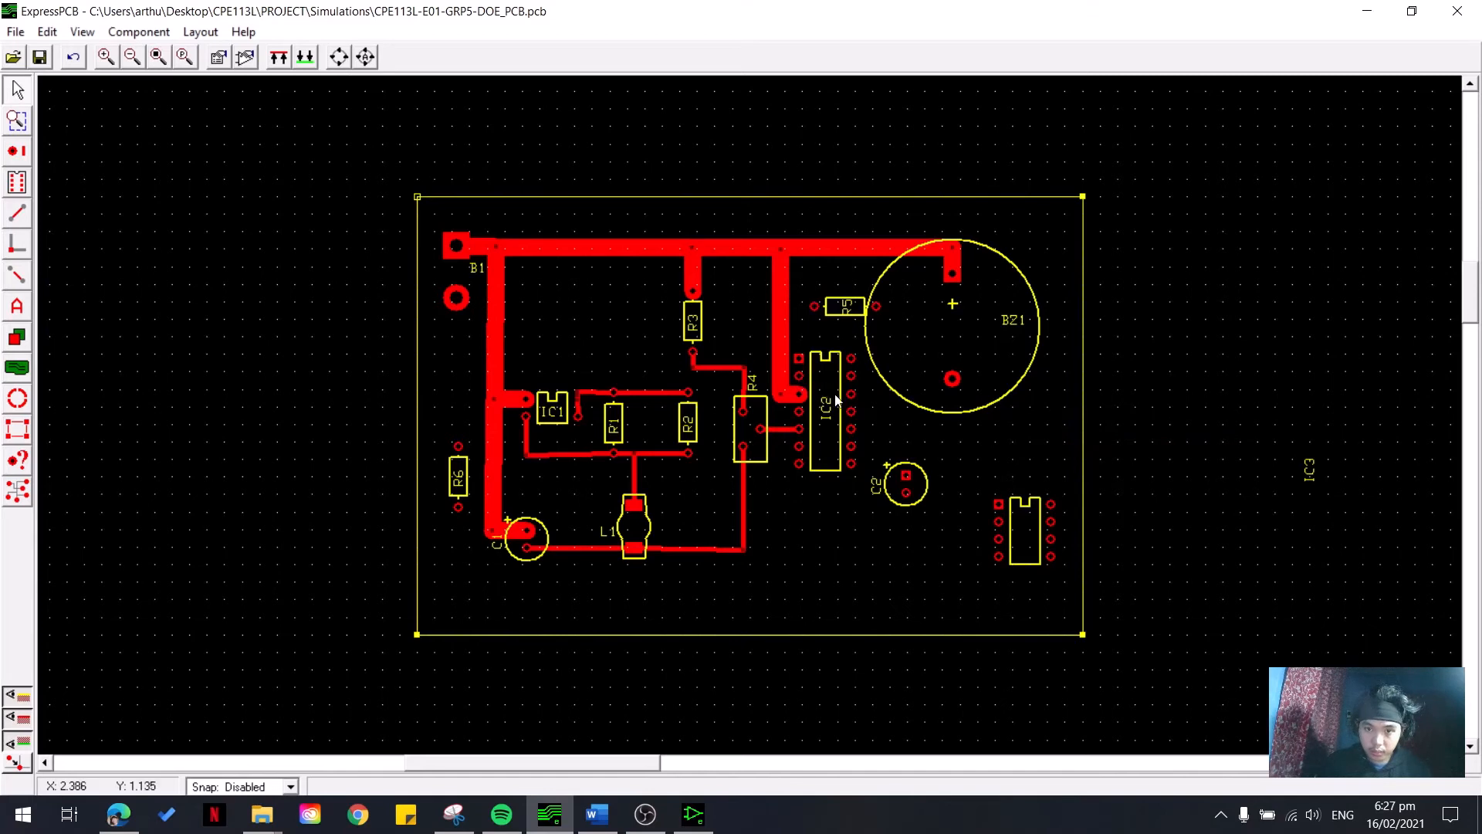
{"action": "left_click_drag", "start_coordinate": [840, 396], "coordinate": [855, 398]}
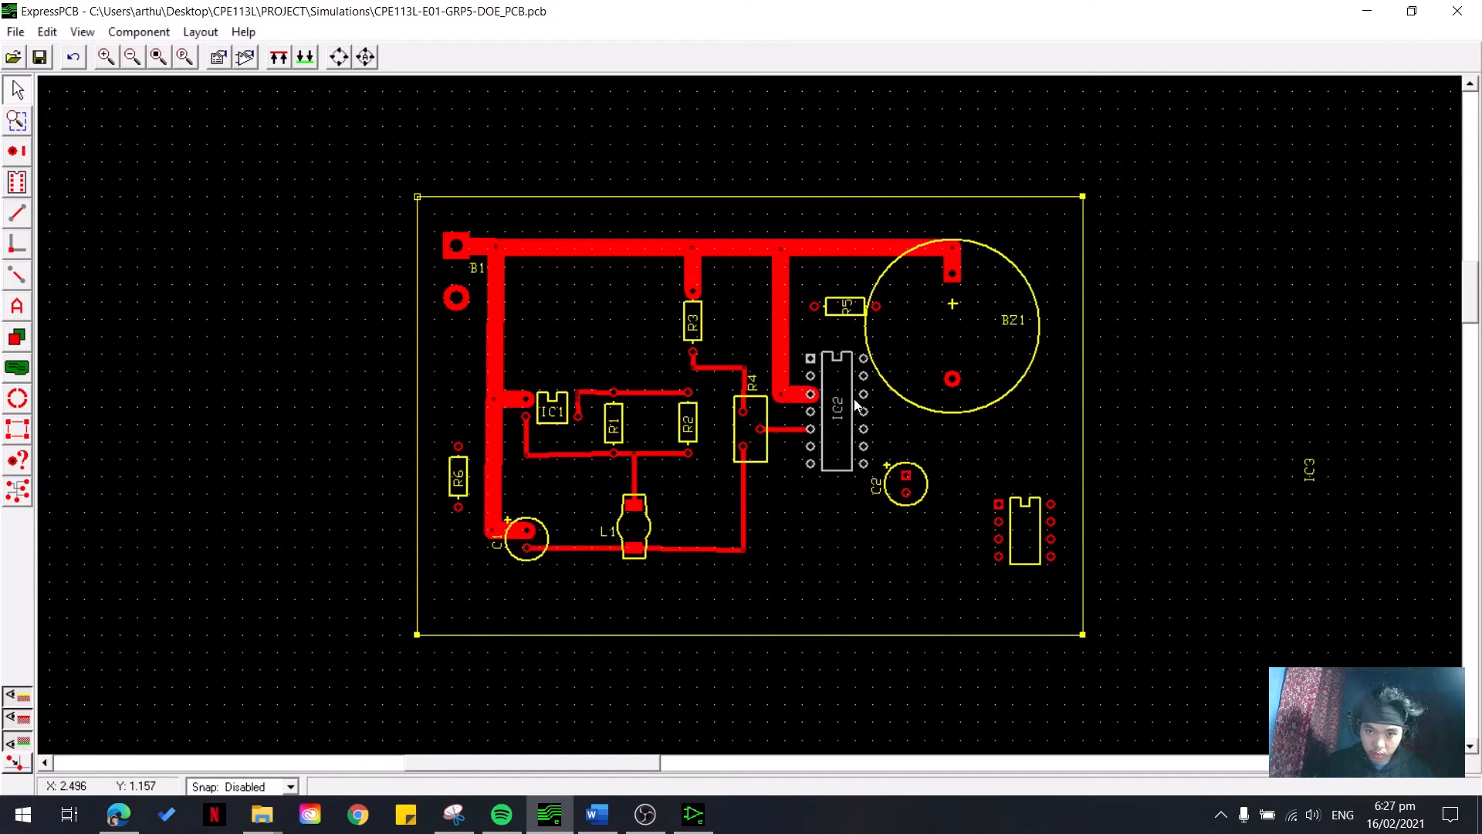
- Highlight the net of R5's left pin and route a 0.025" trace from IC2's pin 2 left and up to that pin
{"action": "left_click", "coordinate": [13, 489]}
{"action": "left_click", "coordinate": [814, 306]}
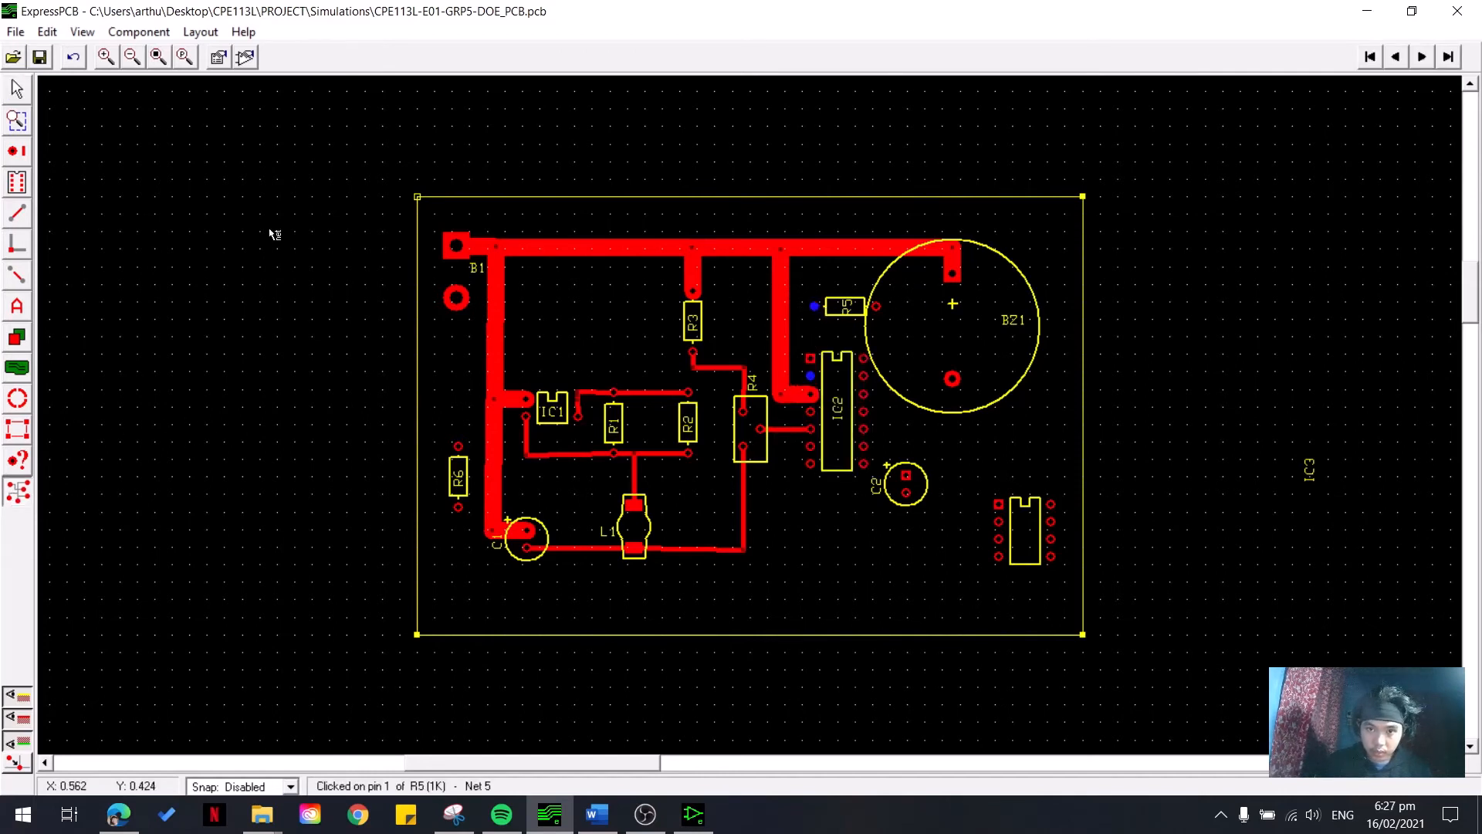
{"action": "left_click", "coordinate": [17, 213]}
{"action": "left_click", "coordinate": [438, 56]}
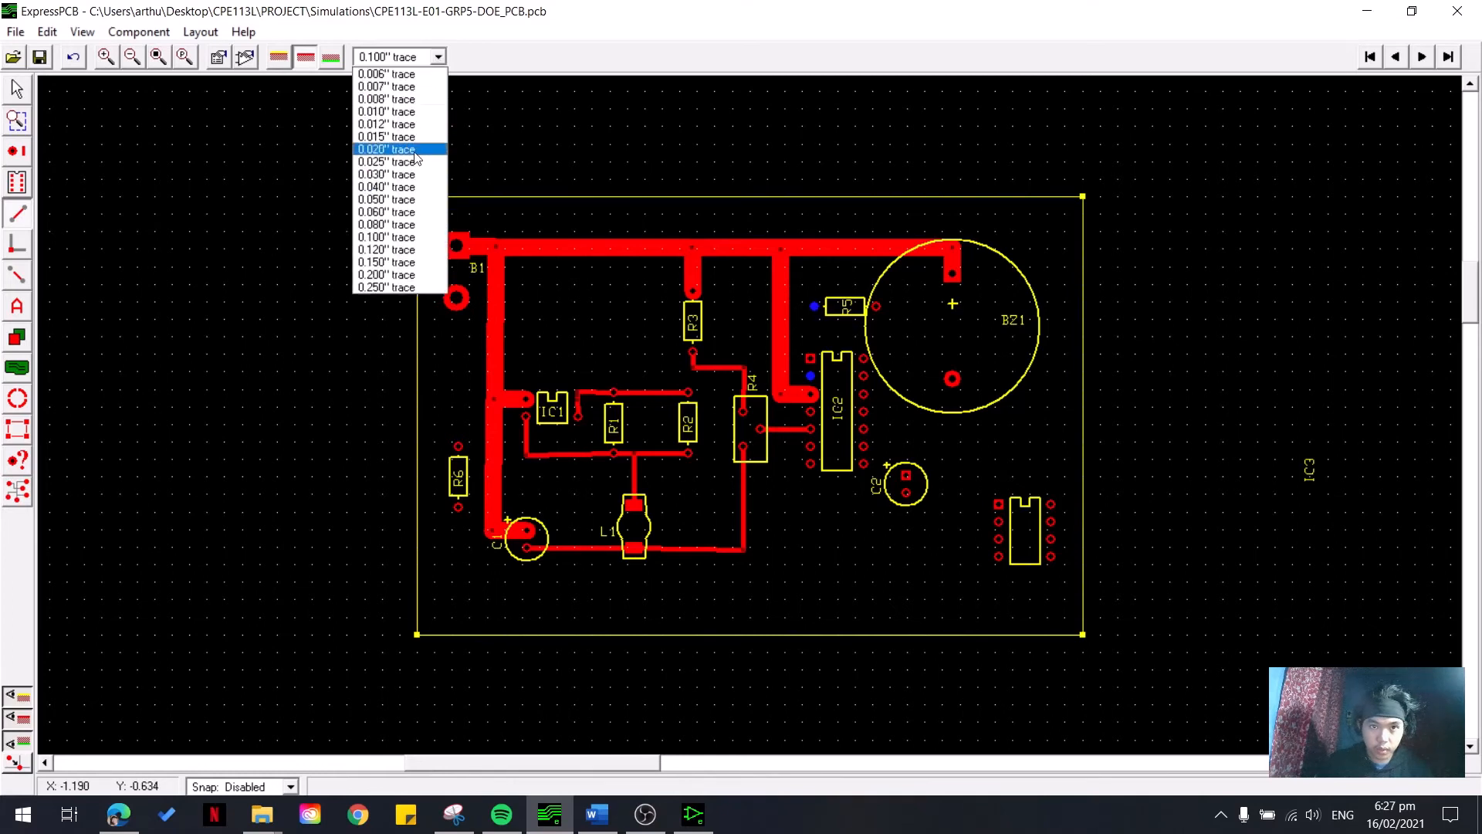
{"action": "left_click", "coordinate": [415, 152]}
{"action": "left_click", "coordinate": [437, 60]}
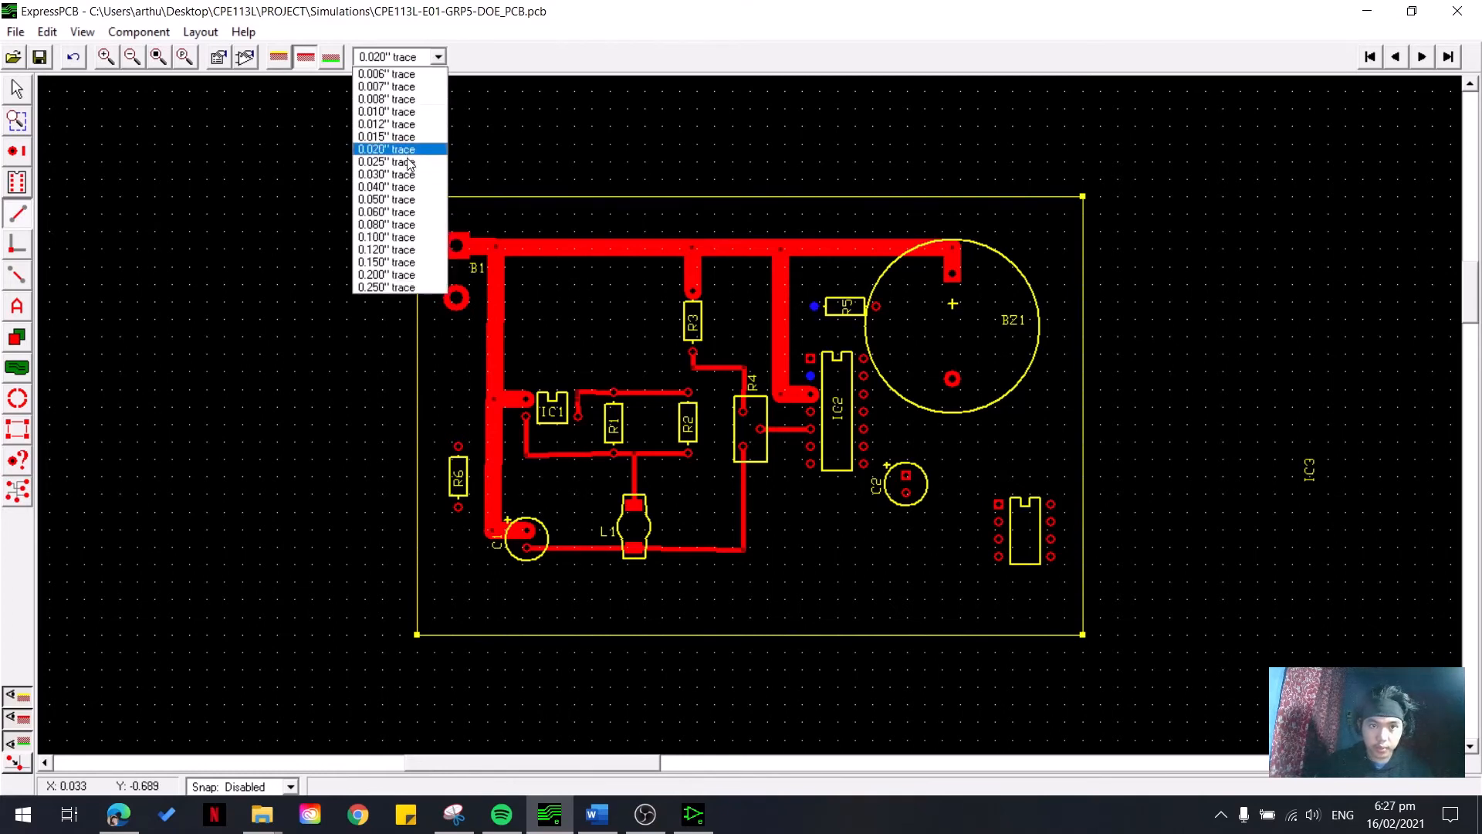
{"action": "left_click", "coordinate": [409, 163]}
{"action": "left_click", "coordinate": [801, 376]}
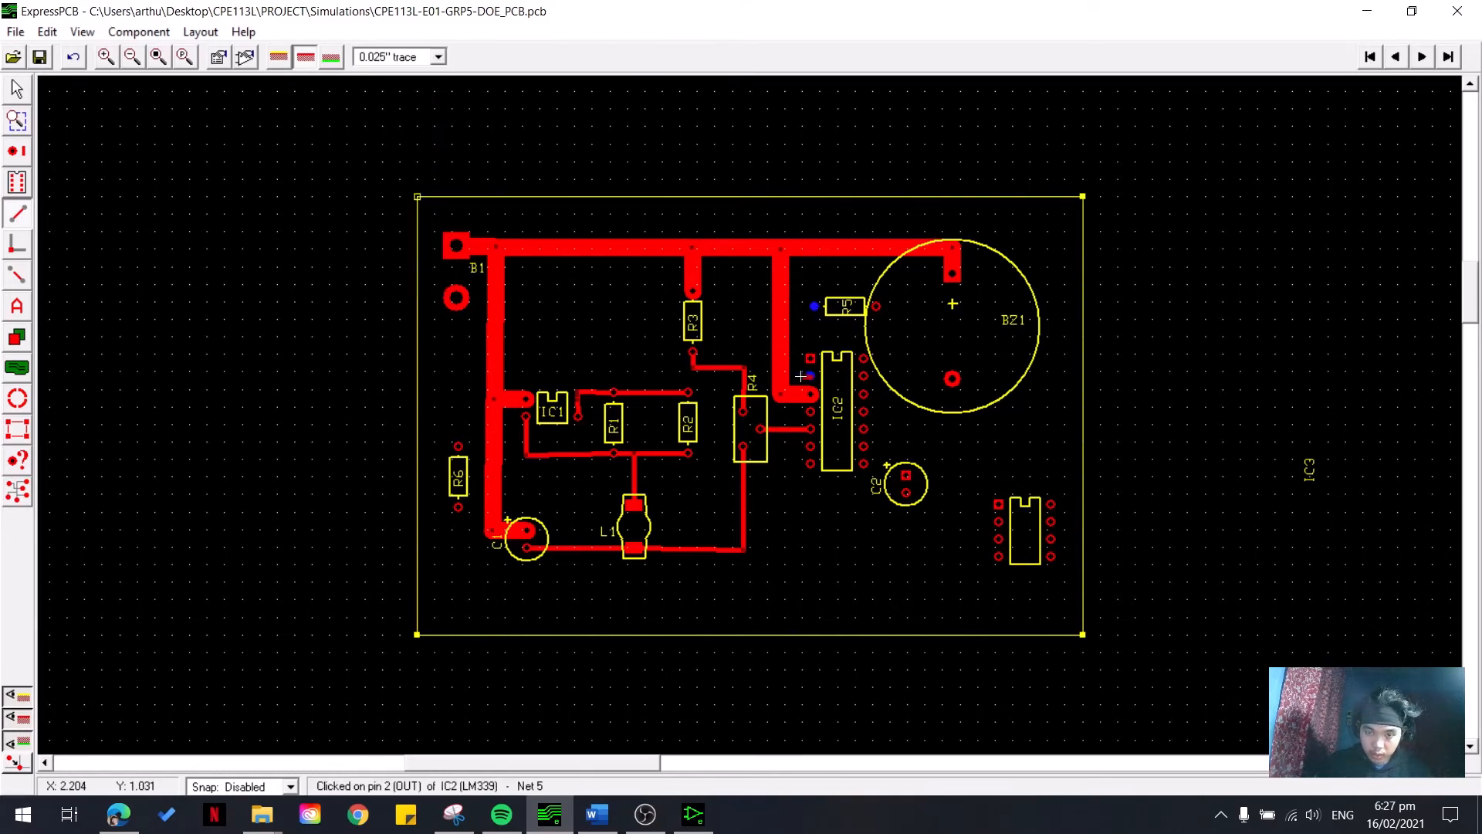
{"action": "left_click", "coordinate": [813, 306]}
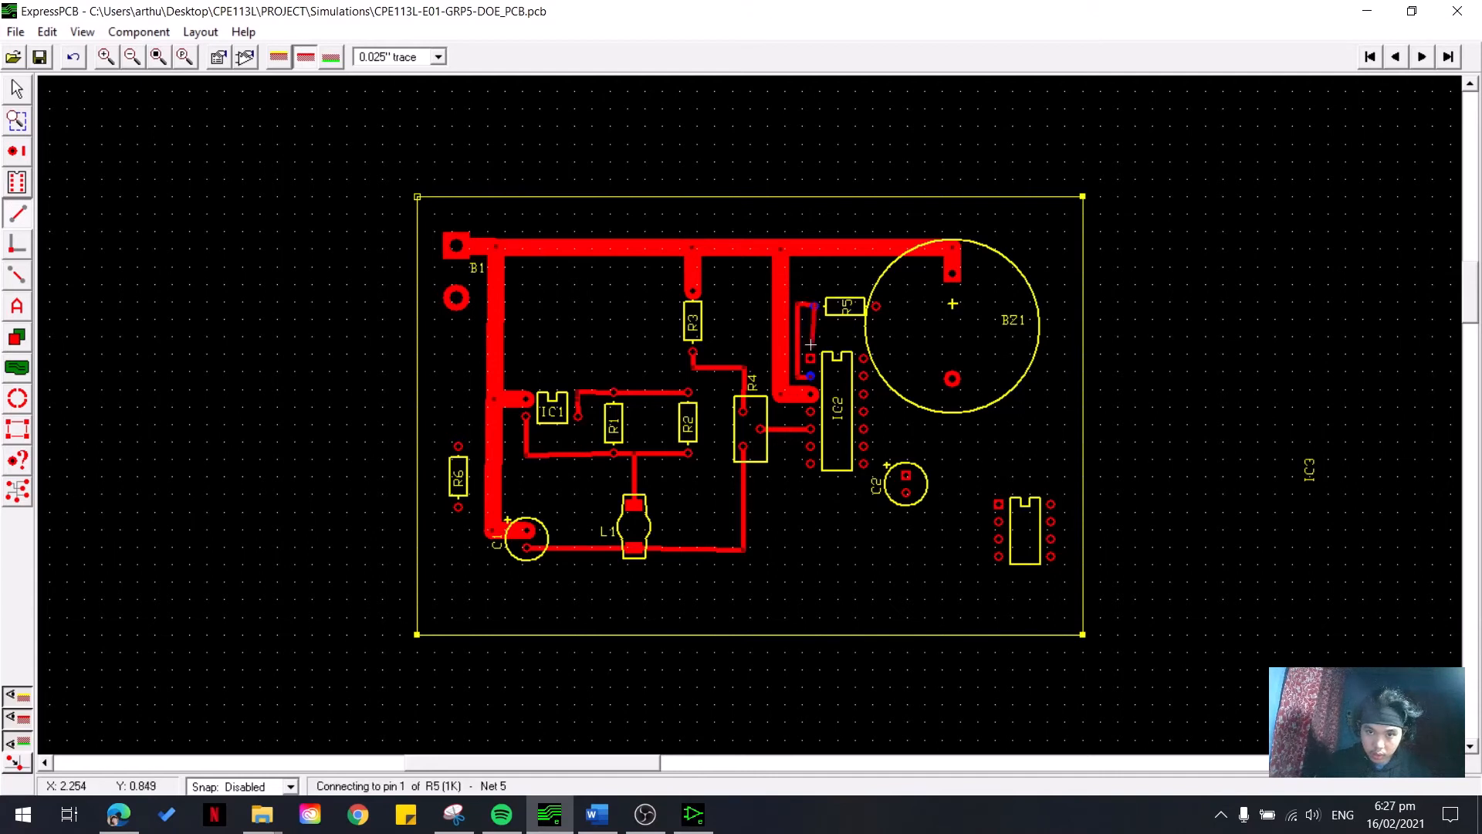
- Nudge R5 slightly up and to the left together with its connected trace
{"action": "left_click", "coordinate": [16, 91]}
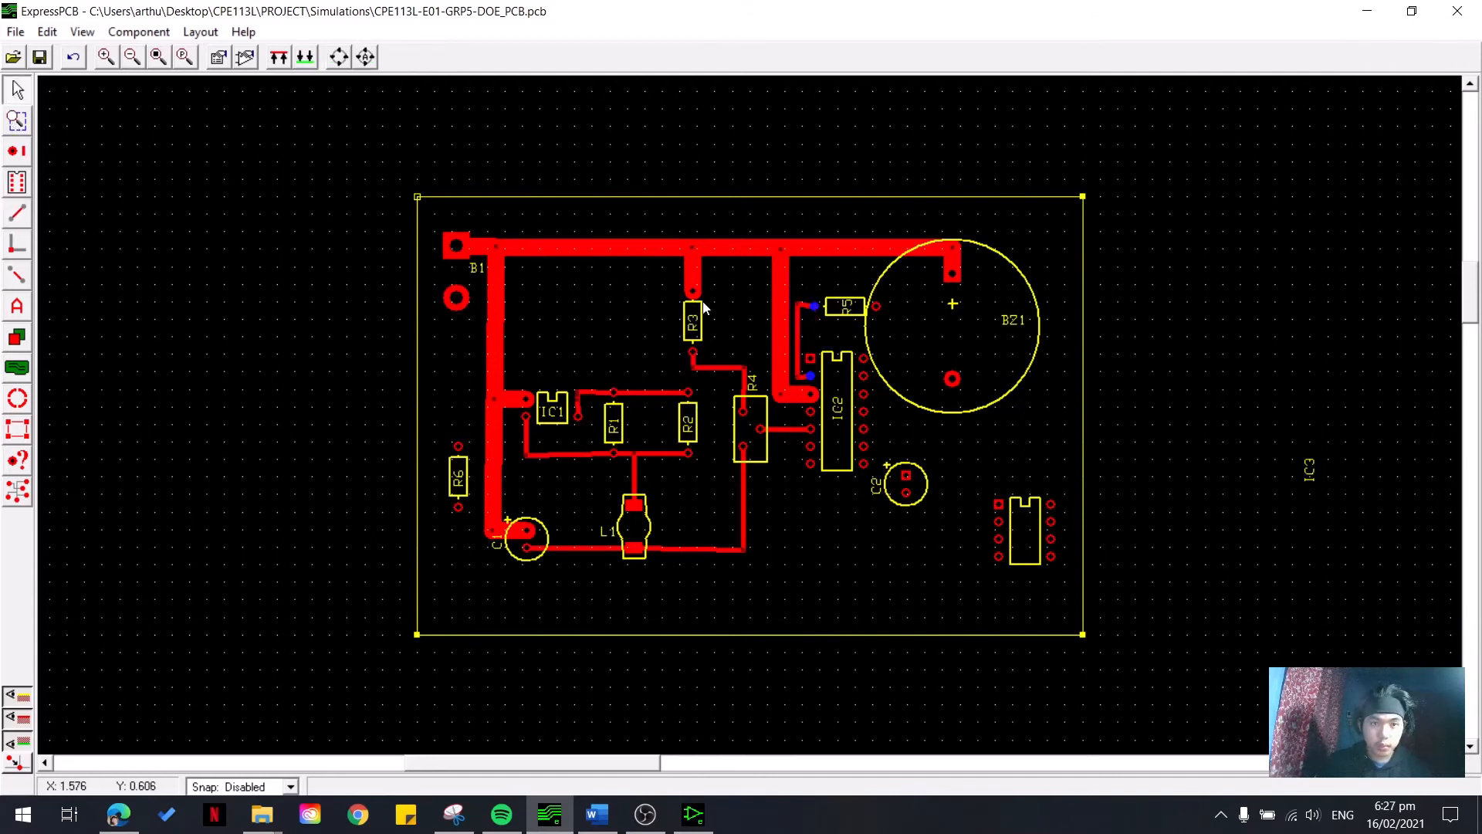
{"action": "left_click", "coordinate": [849, 313]}
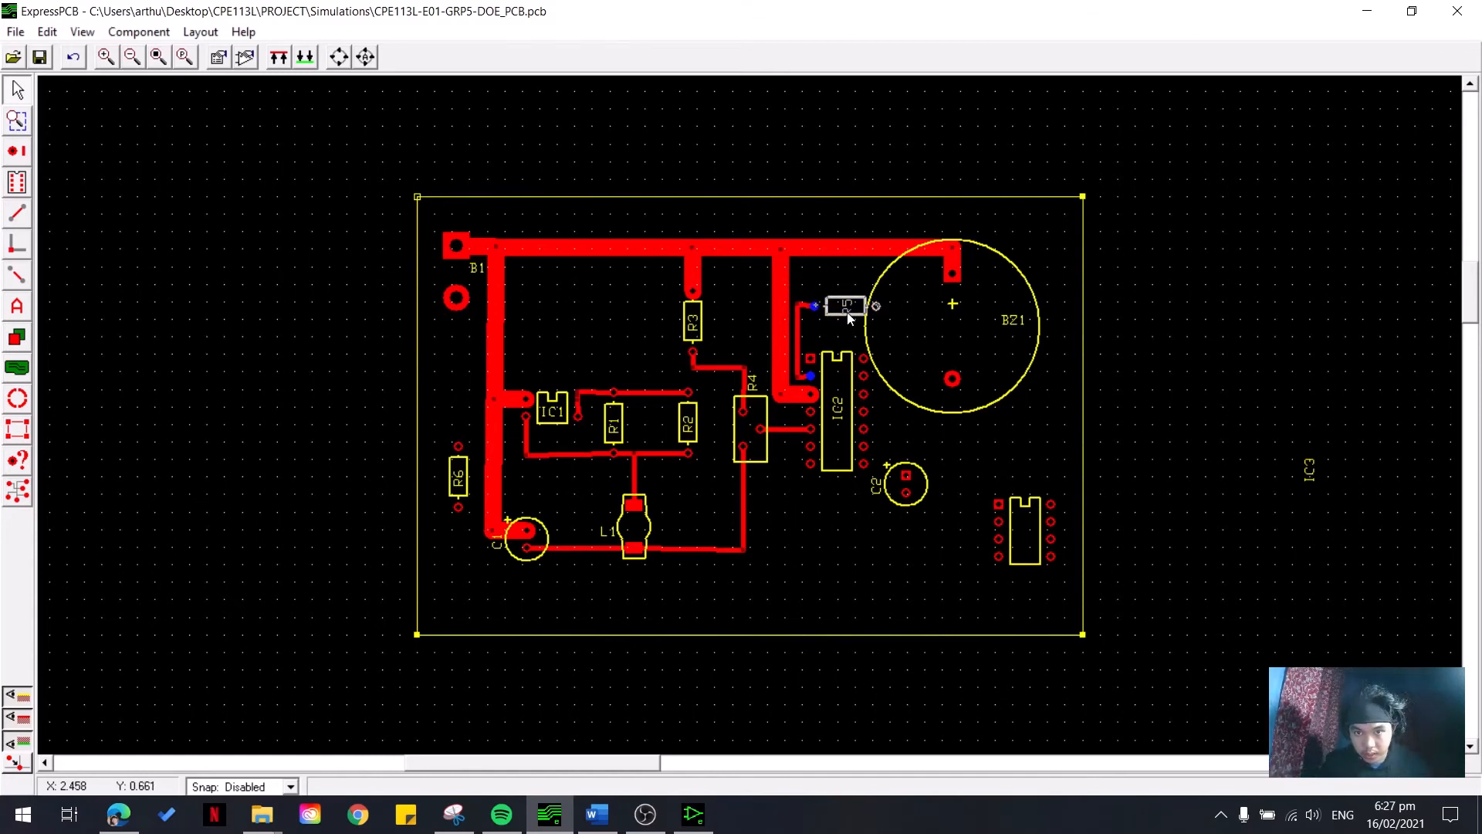
{"action": "left_click_drag", "start_coordinate": [848, 313], "coordinate": [845, 311]}
- Shift BZ1 slightly to the right and realign the power trace's corner directly above its square pad
{"action": "left_click", "coordinate": [956, 398]}
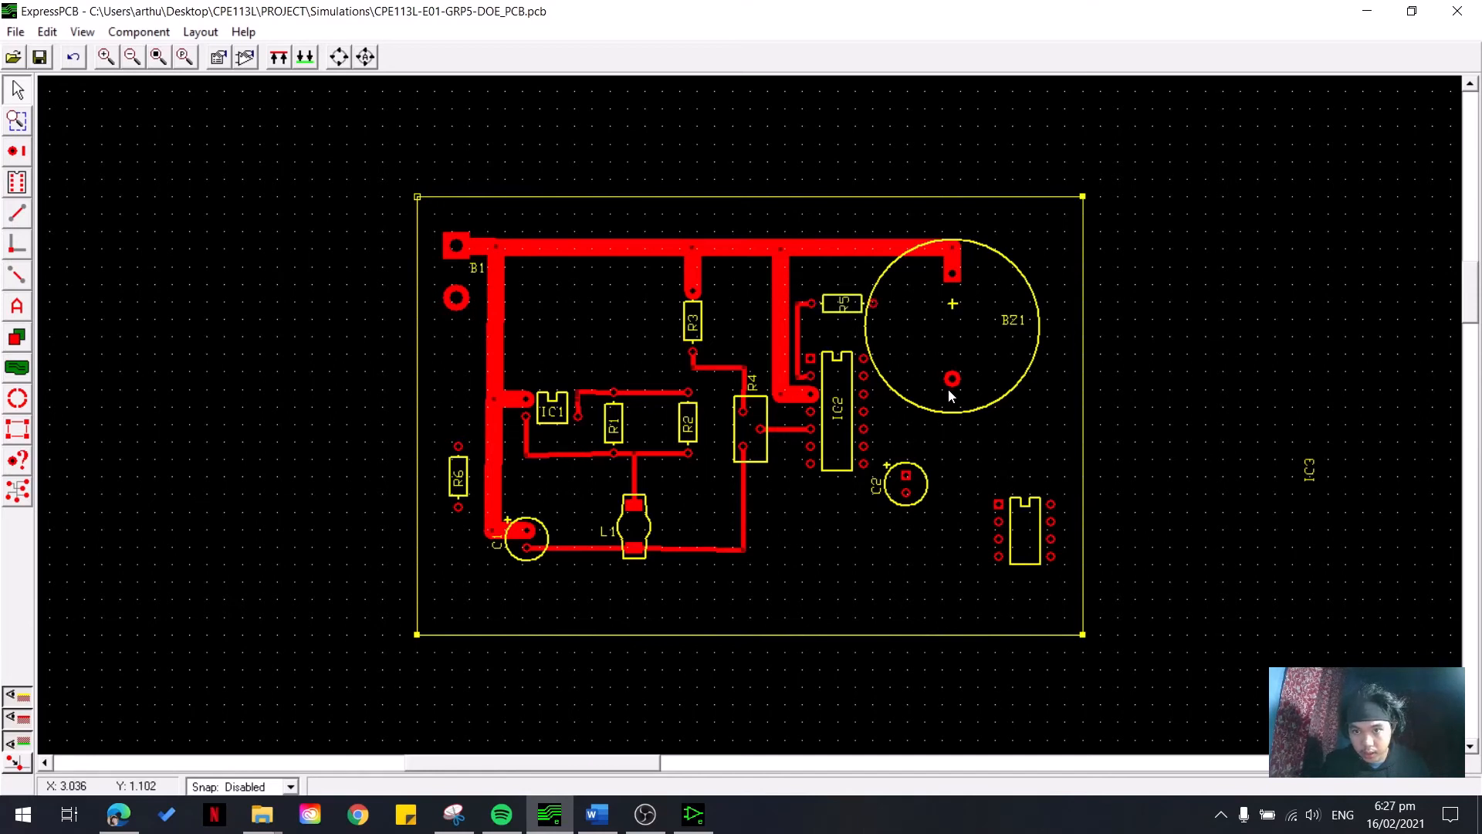
{"action": "left_click_drag", "start_coordinate": [953, 379], "coordinate": [972, 376]}
{"action": "left_click", "coordinate": [1025, 432]}
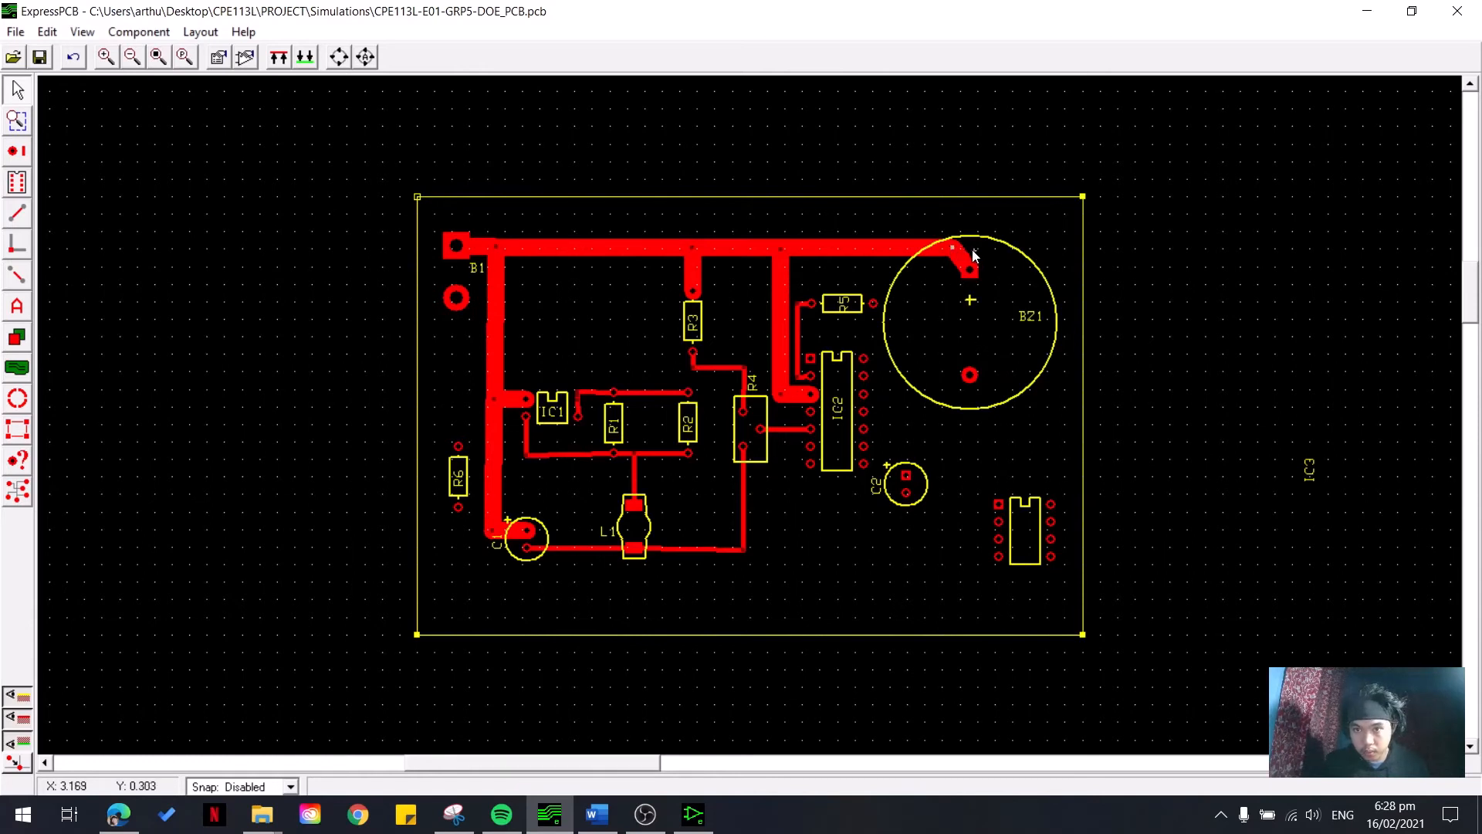
{"action": "left_click_drag", "start_coordinate": [970, 247], "coordinate": [970, 247]}
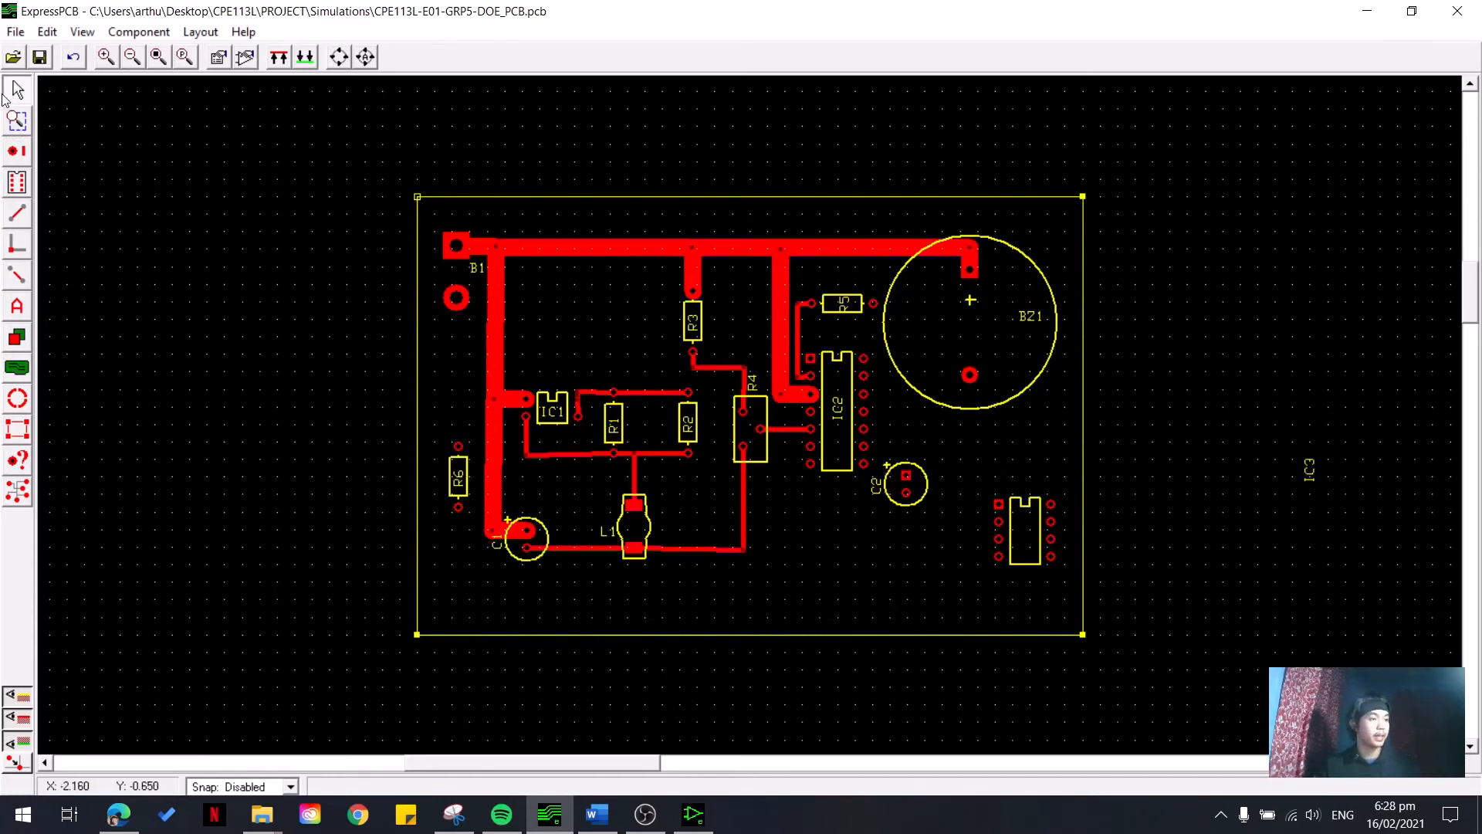
- Highlight the net of R5's right pin and move R6 between IC2 and BZ1, above C2
{"action": "left_click", "coordinate": [17, 491]}
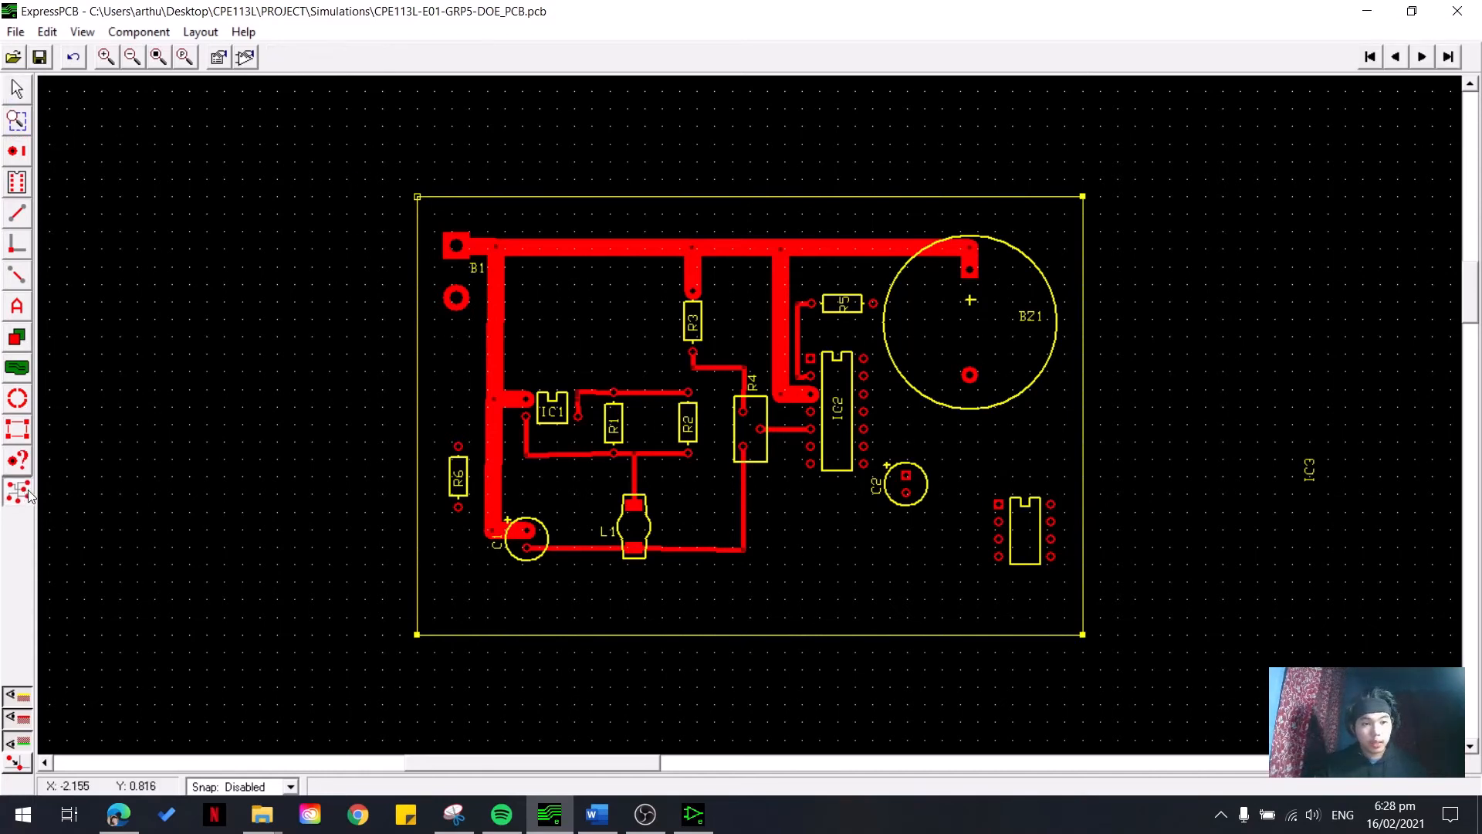
{"action": "left_click", "coordinate": [873, 304]}
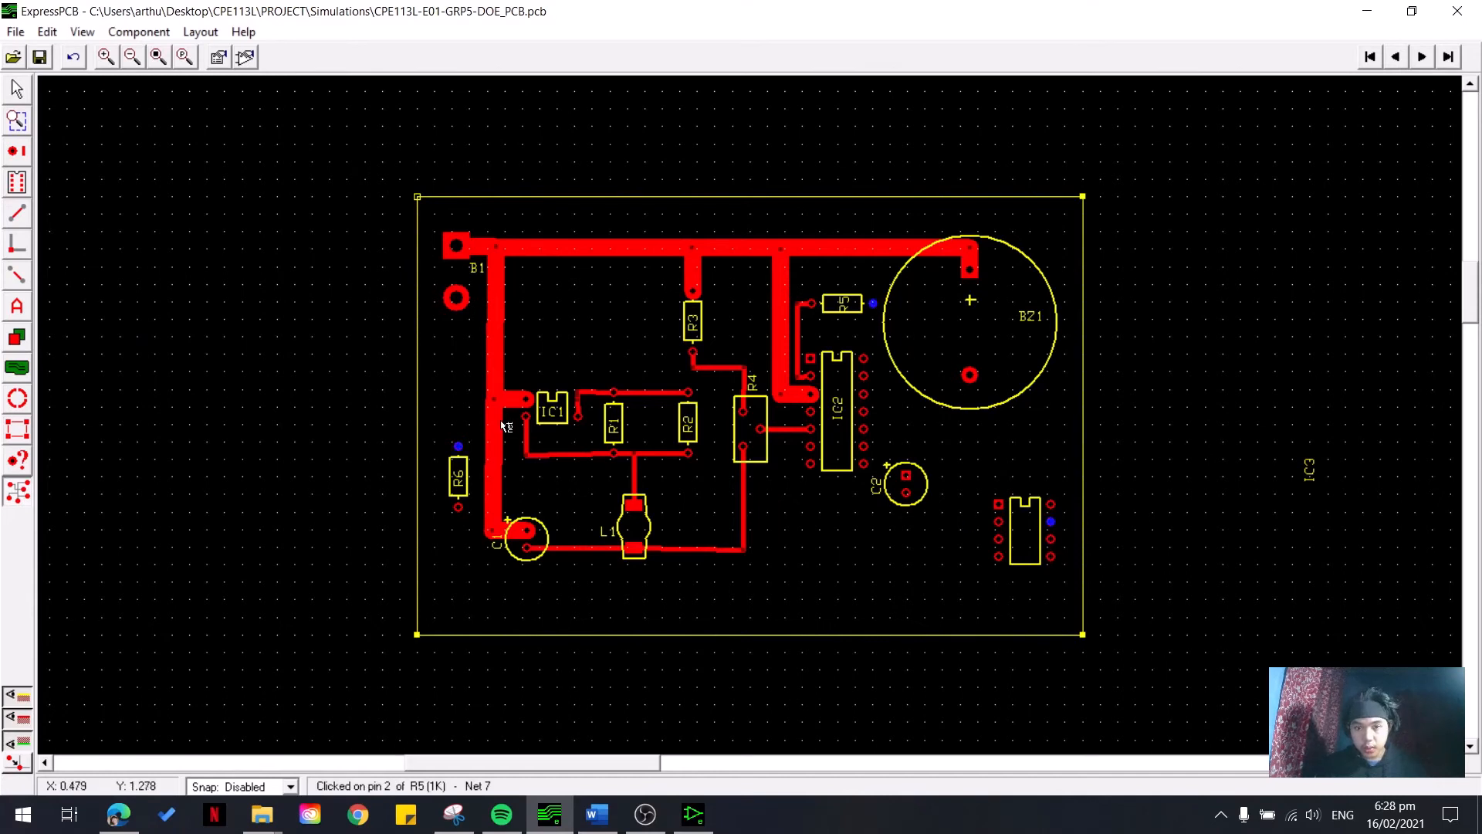
{"action": "left_click", "coordinate": [17, 90]}
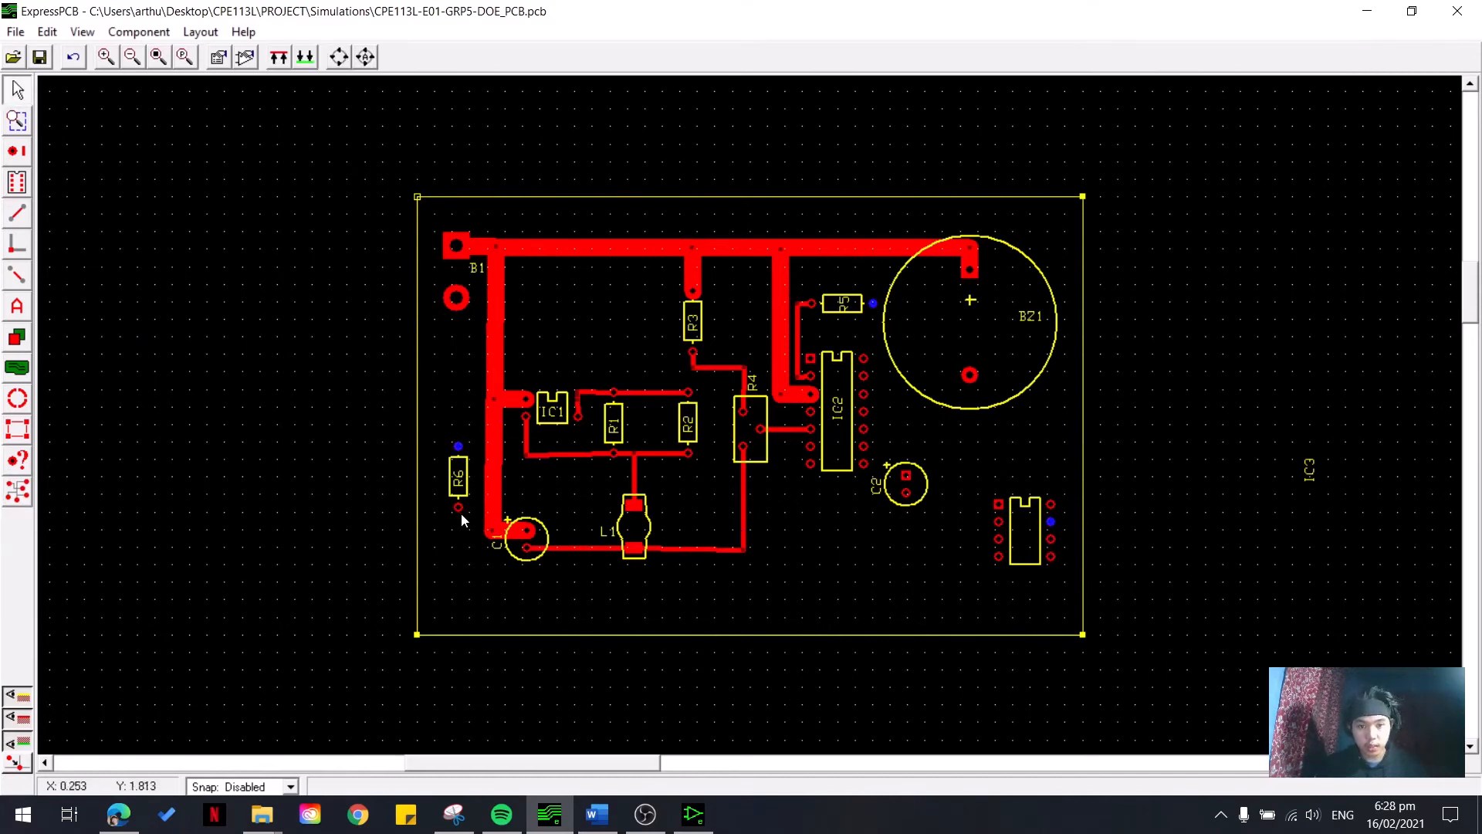
{"action": "left_click_drag", "start_coordinate": [831, 463], "coordinate": [896, 450]}
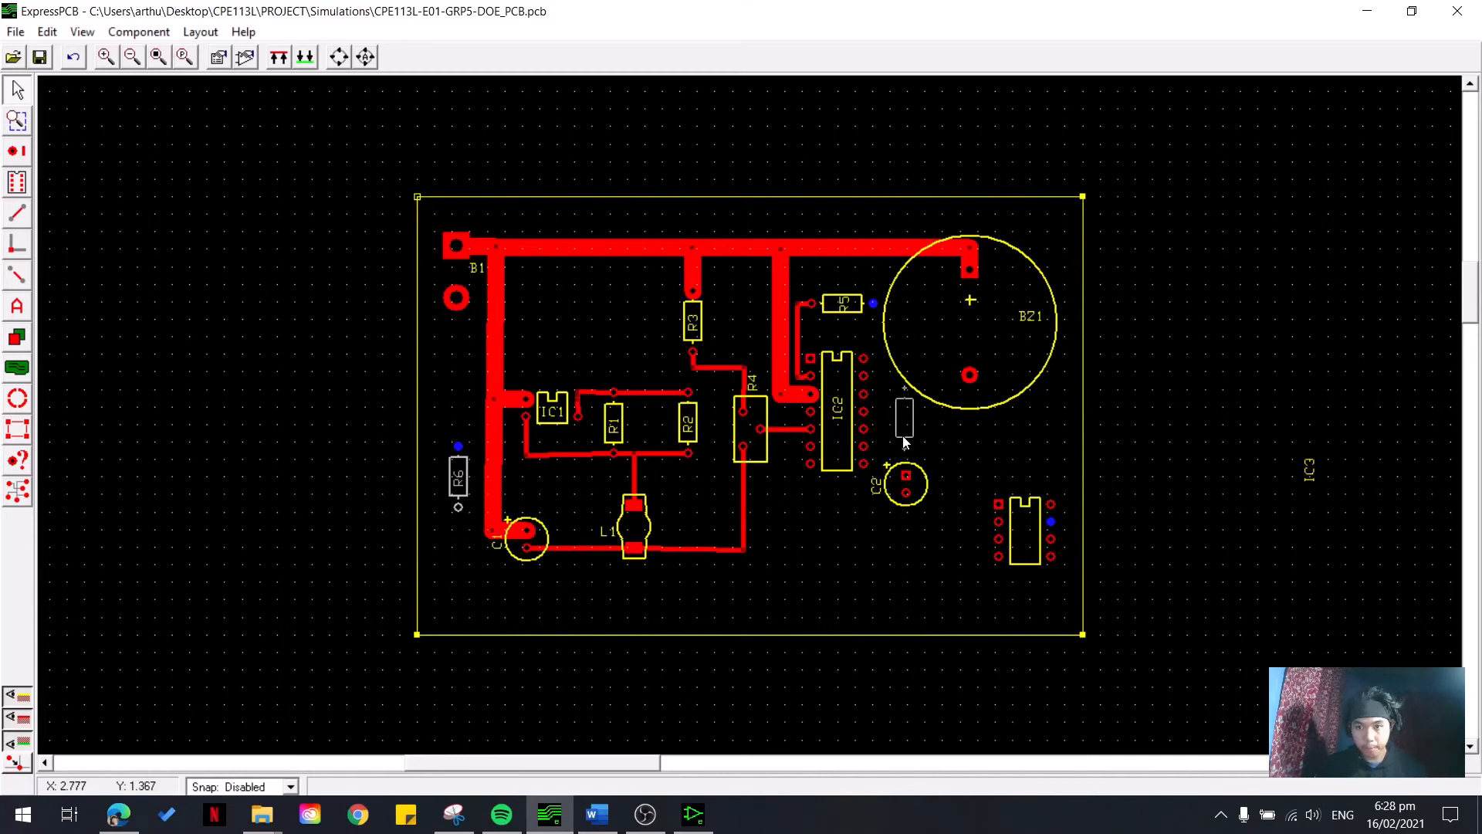
{"action": "left_click_drag", "start_coordinate": [898, 439], "coordinate": [889, 433]}
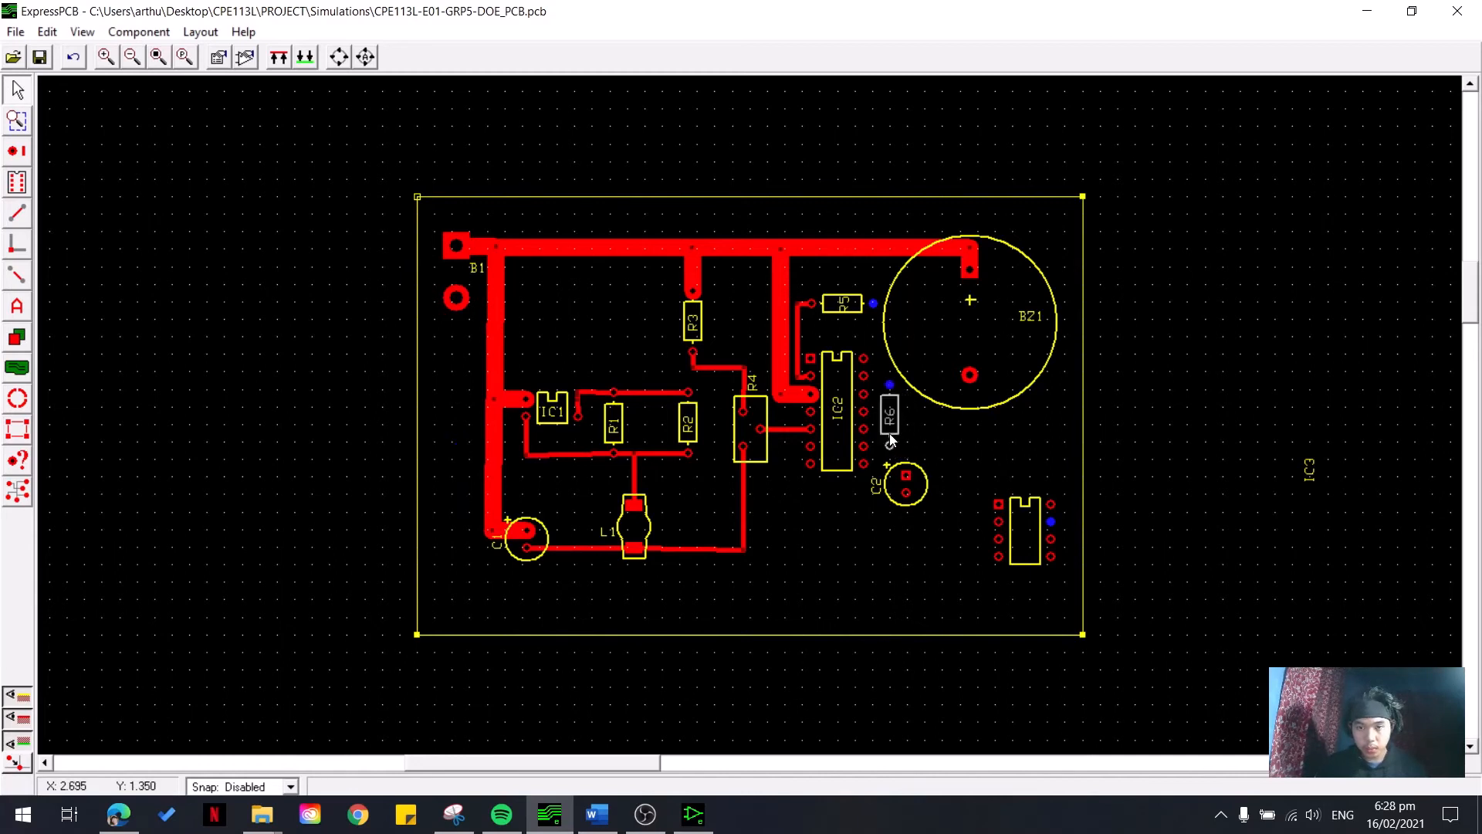
- Route a 0.025" trace from R5's right pin down, right and down again to R6's upper pin
{"action": "left_click", "coordinate": [17, 216]}
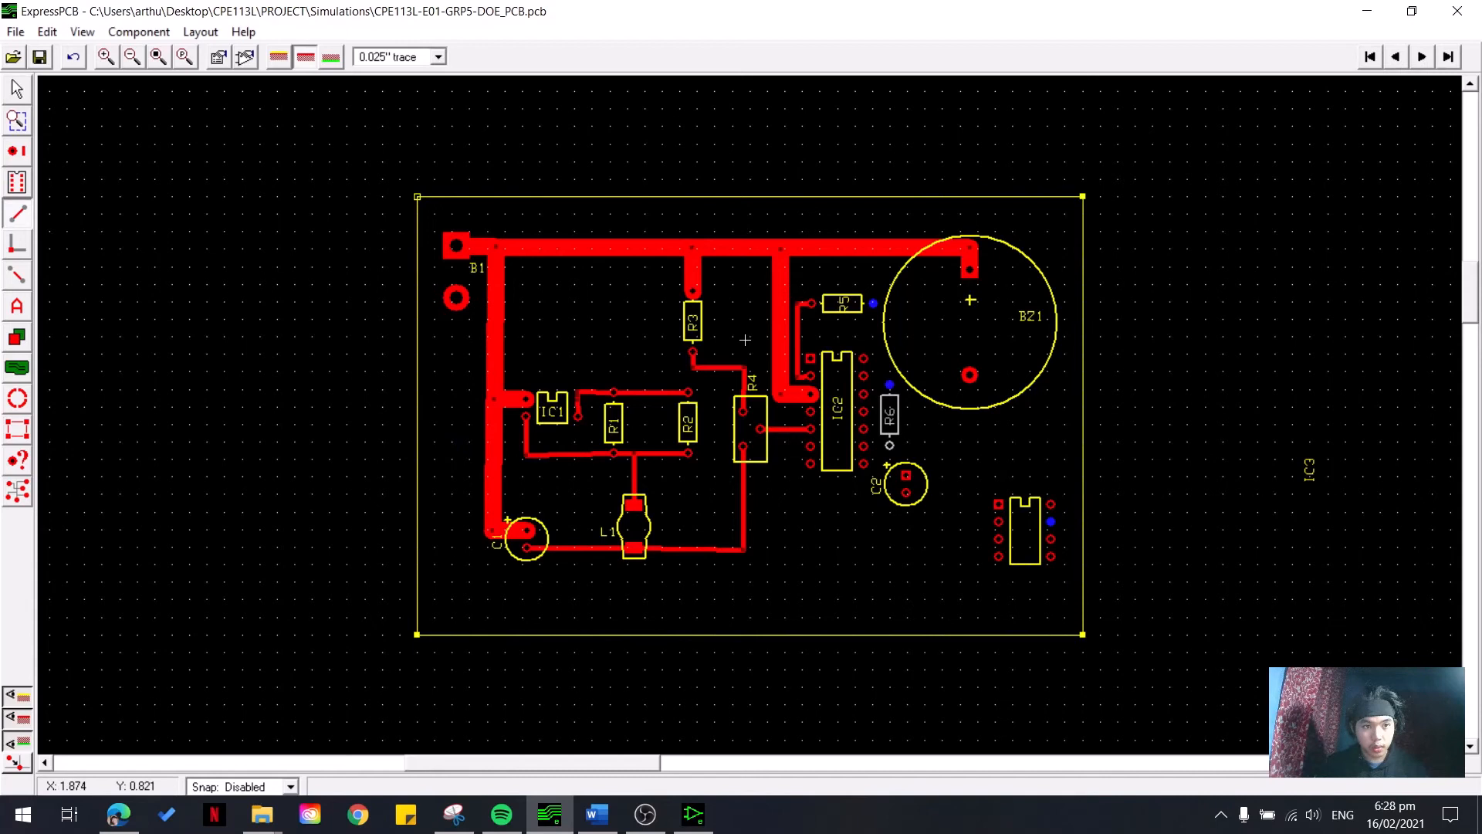
{"action": "left_click", "coordinate": [872, 304]}
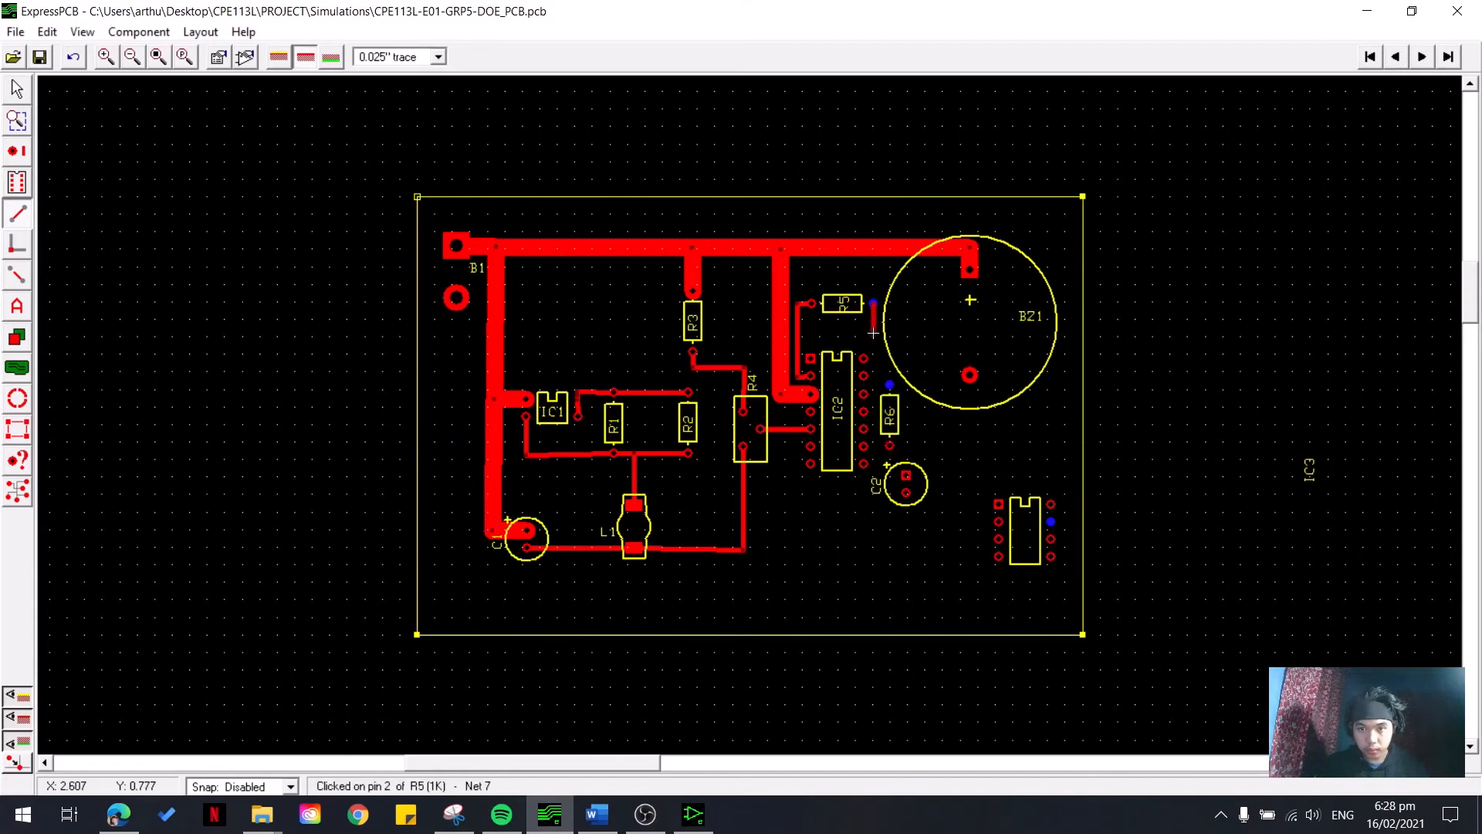
{"action": "left_click", "coordinate": [873, 333]}
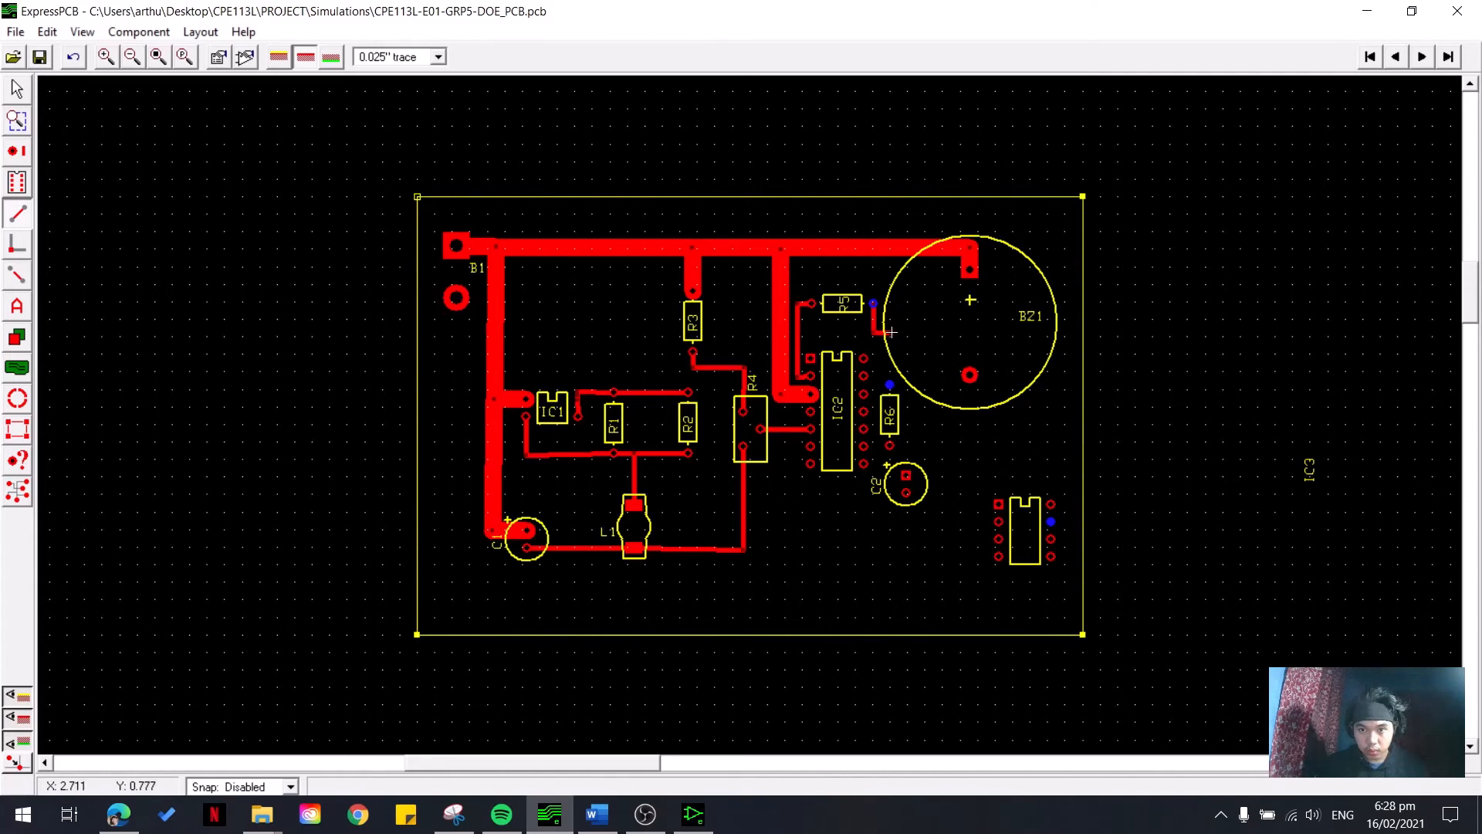
{"action": "left_click", "coordinate": [891, 332]}
{"action": "left_click", "coordinate": [890, 384]}
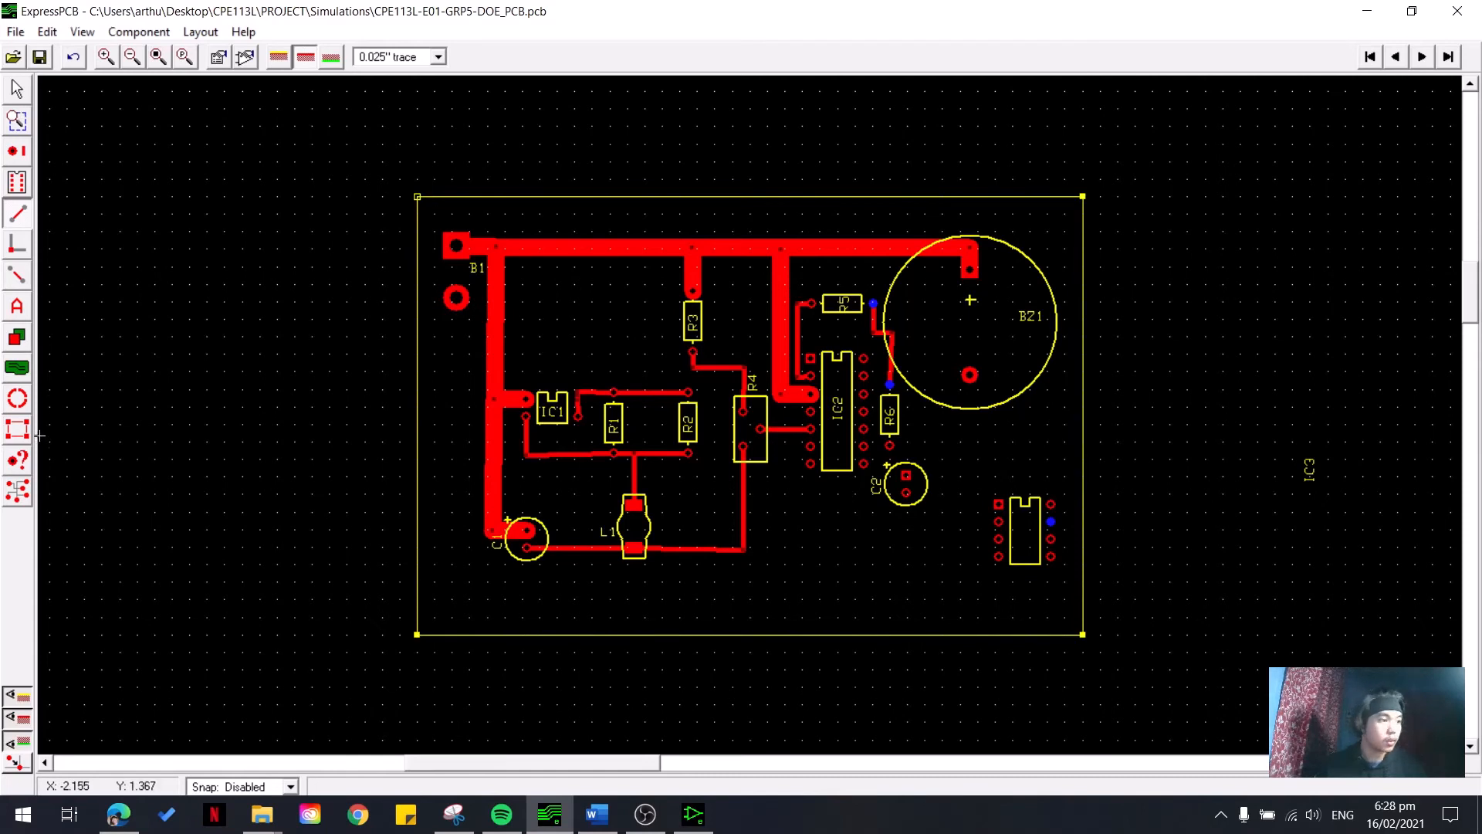
- Highlight the net of C2's square pad and move C2 further down, aligned below R6
{"action": "left_click", "coordinate": [17, 494]}
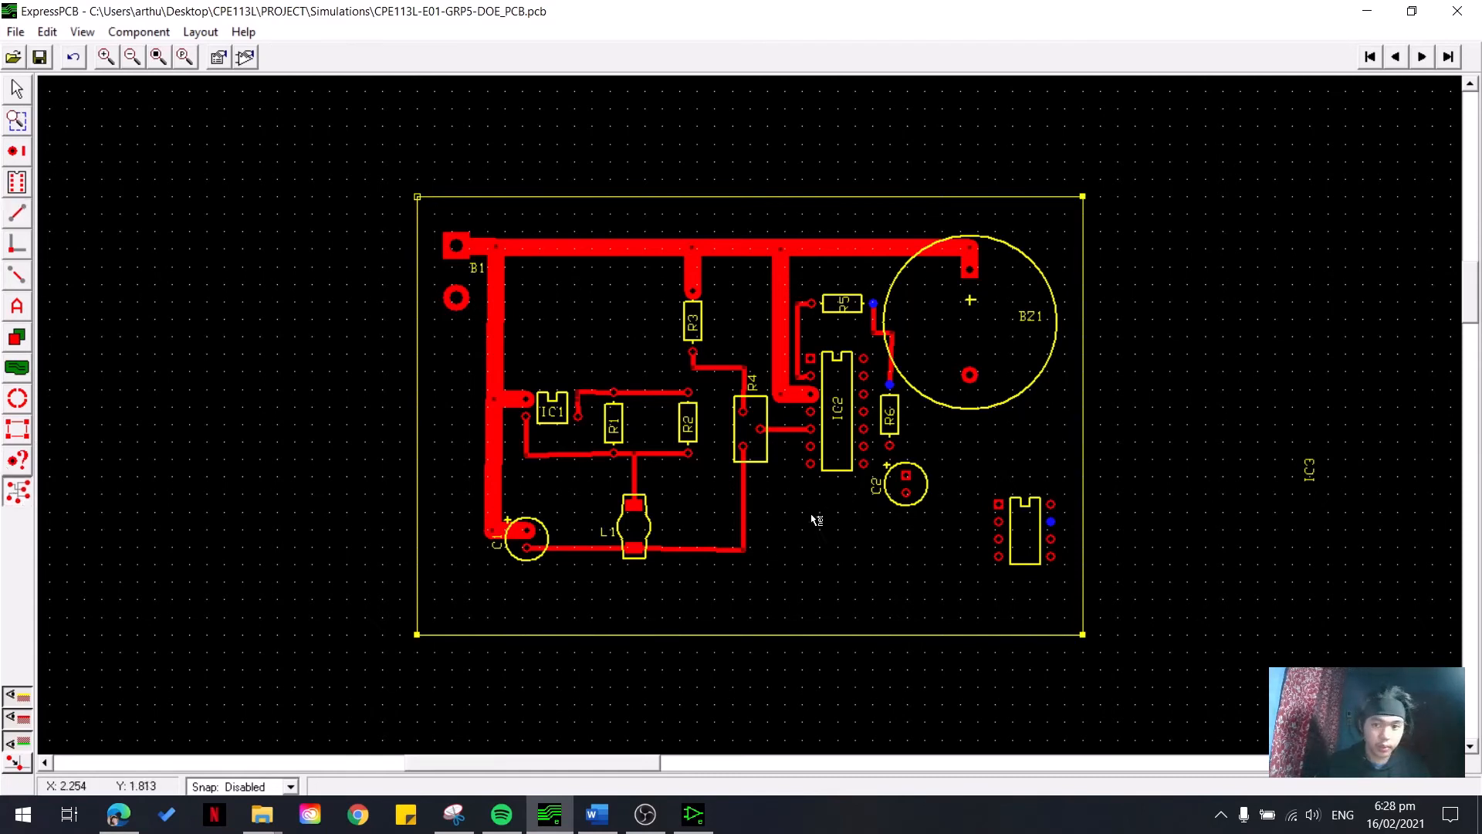
{"action": "left_click", "coordinate": [907, 477]}
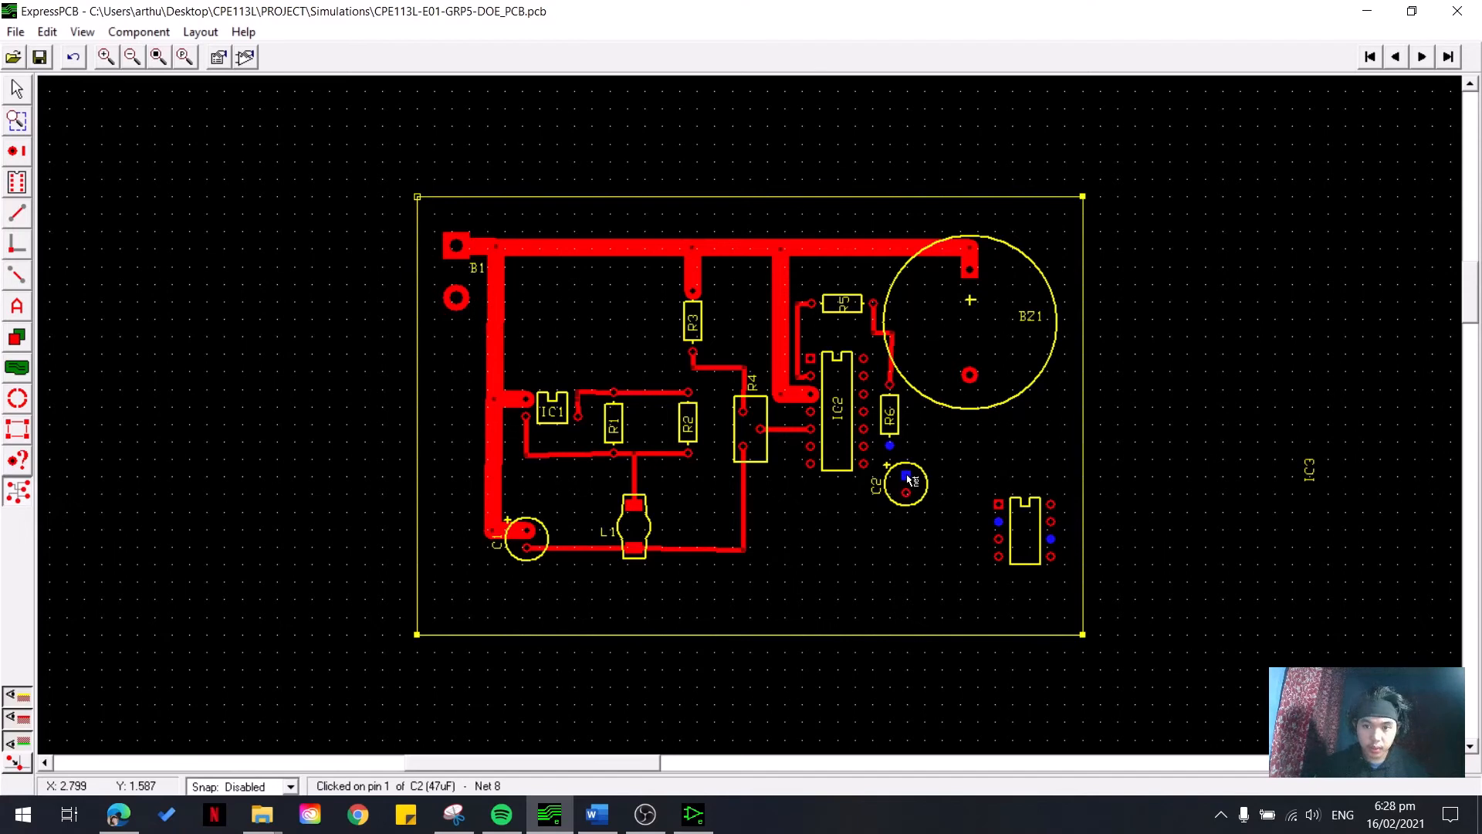
{"action": "left_click", "coordinate": [251, 165]}
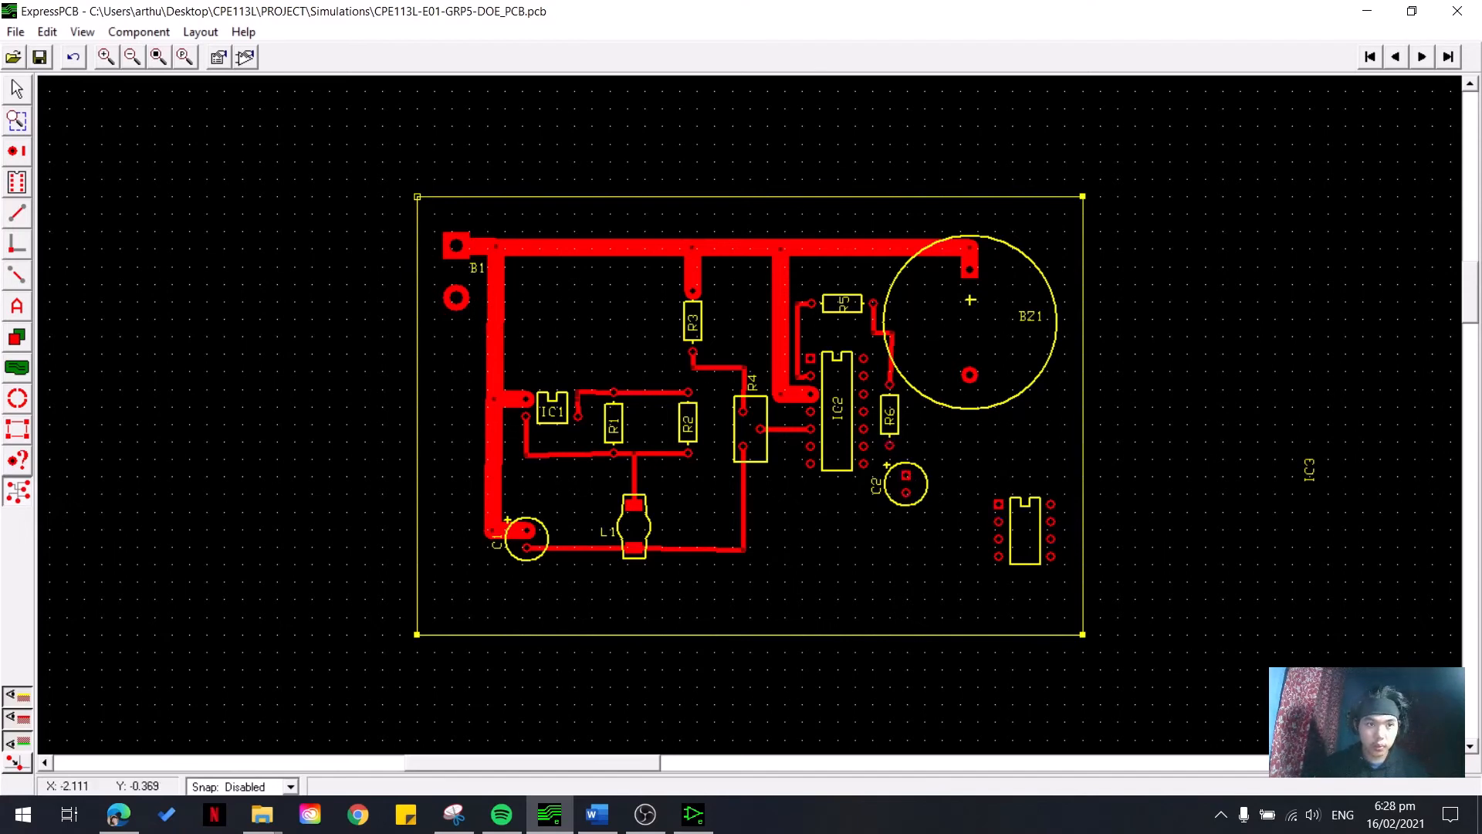
{"action": "left_click", "coordinate": [13, 90]}
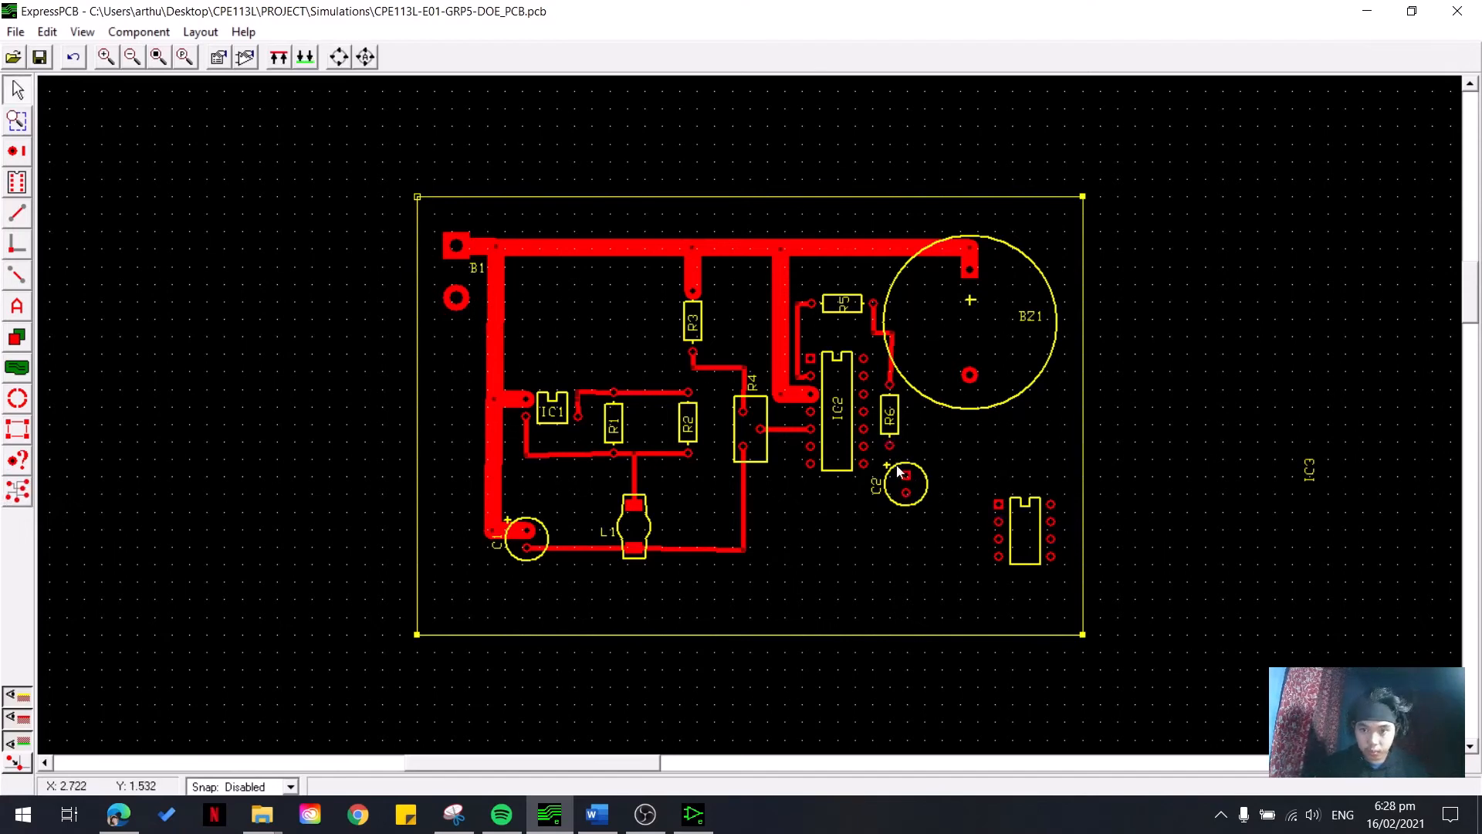
{"action": "mouse_move", "coordinate": [906, 475]}
{"action": "left_mouse_down"}
{"action": "mouse_move", "coordinate": [911, 512]}
{"action": "mouse_move", "coordinate": [892, 526]}
{"action": "left_mouse_up"}
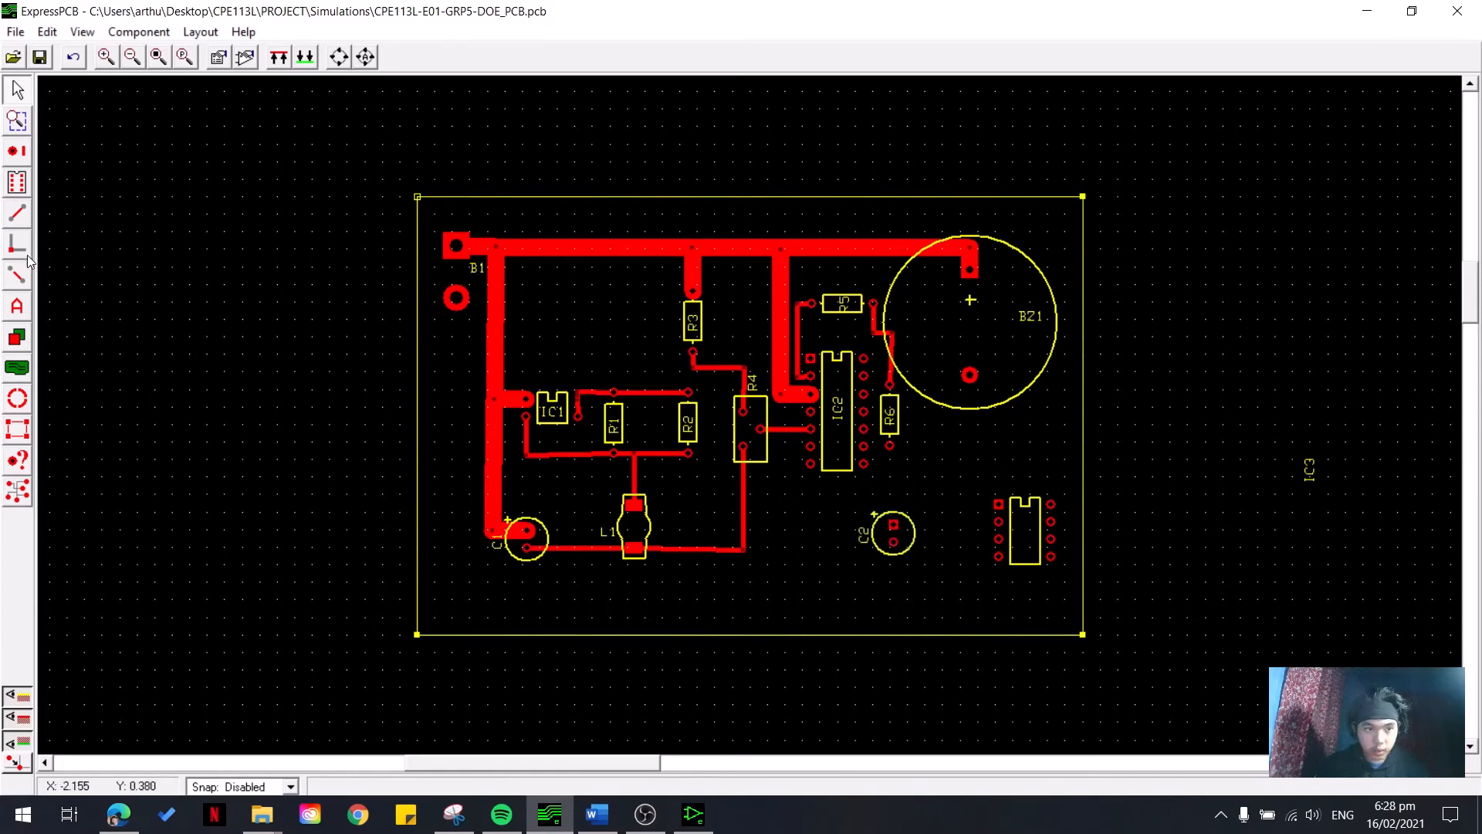
- Route 0.025" traces from R6's lower pin to C2's square pad and from there to IC3's pin 2
{"action": "left_click", "coordinate": [17, 213]}
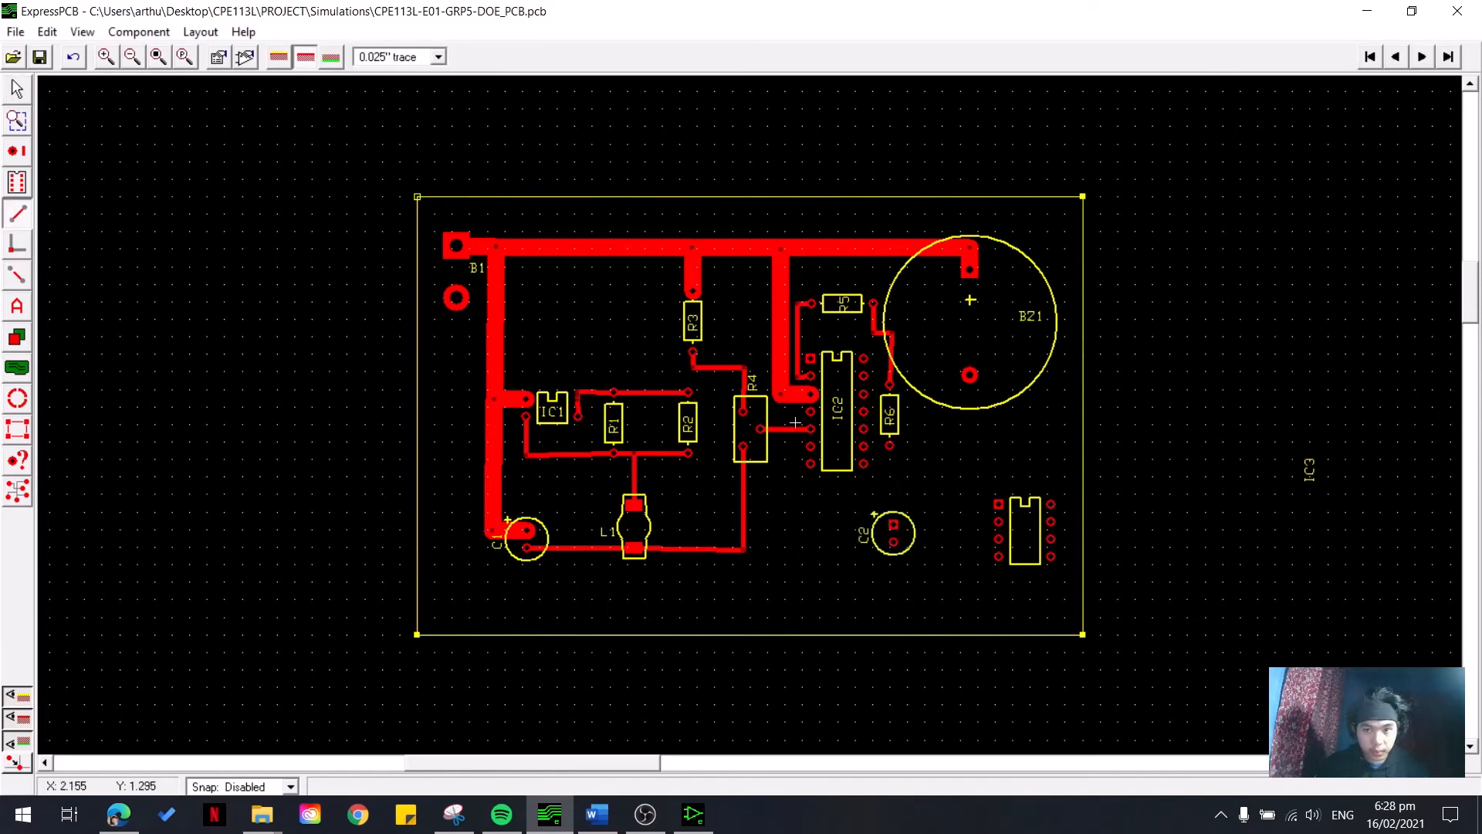
{"action": "left_click", "coordinate": [890, 446]}
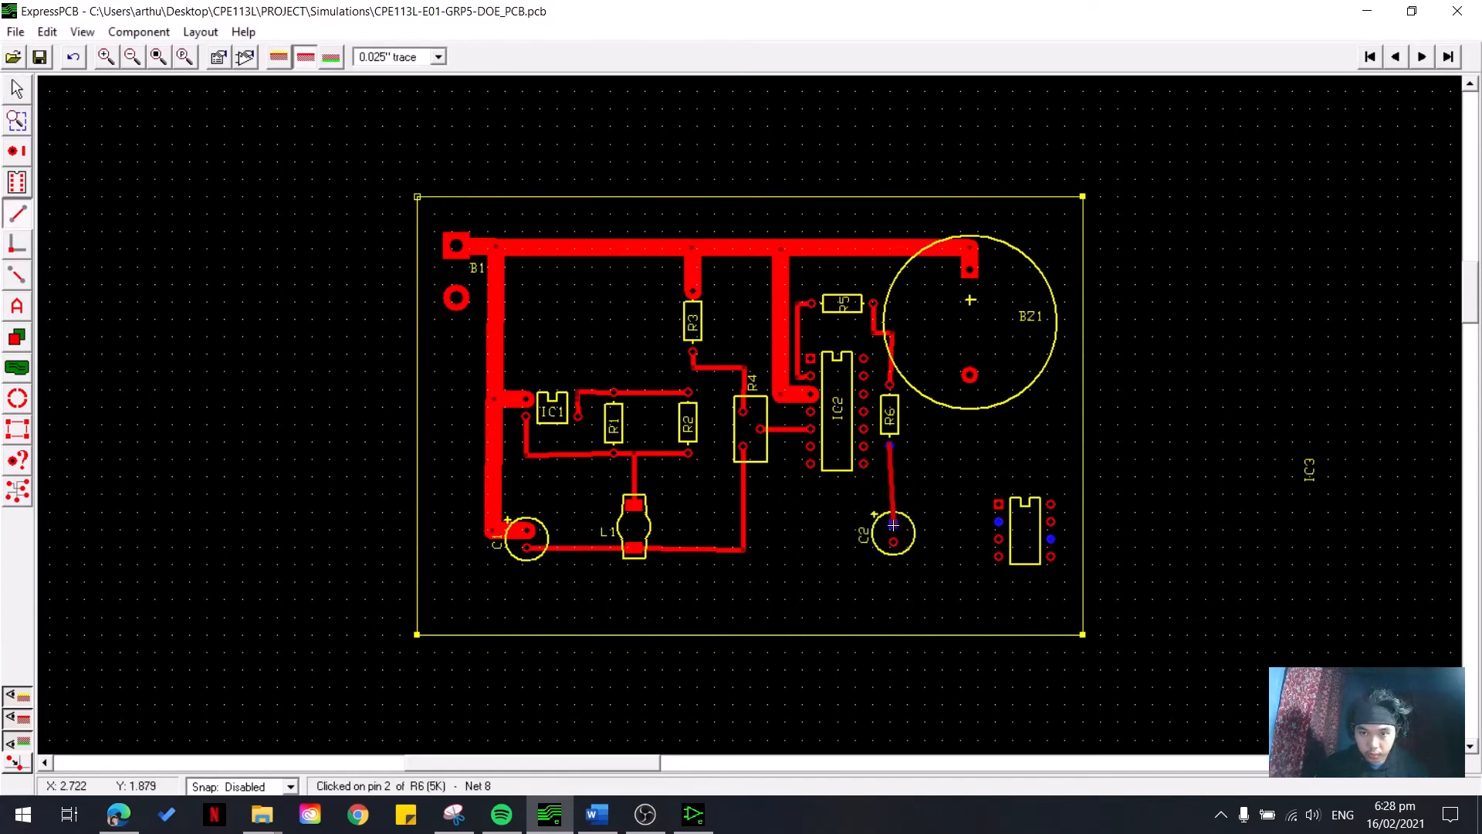
{"action": "left_click", "coordinate": [893, 525]}
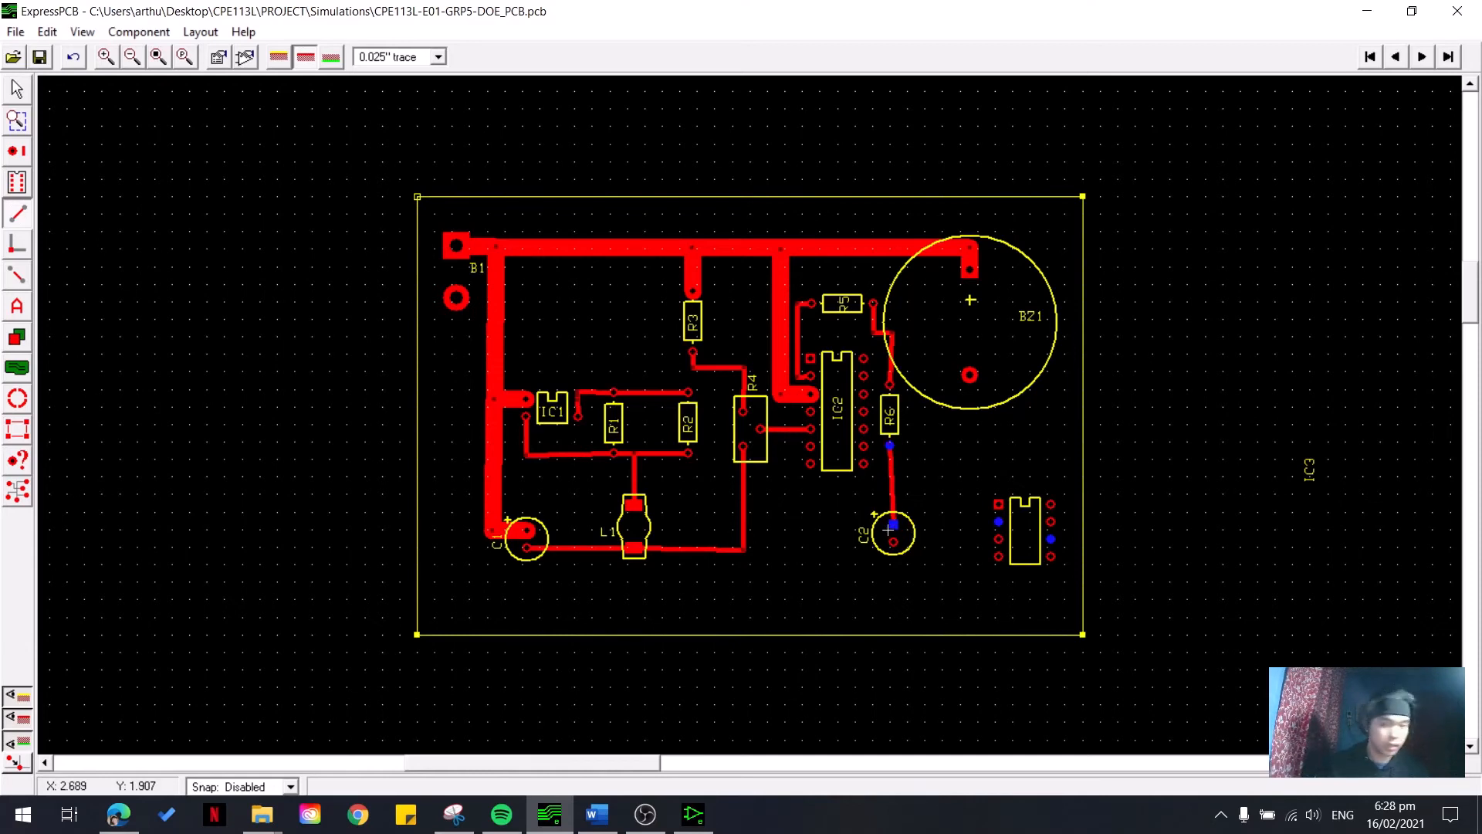
{"action": "left_click", "coordinate": [893, 525]}
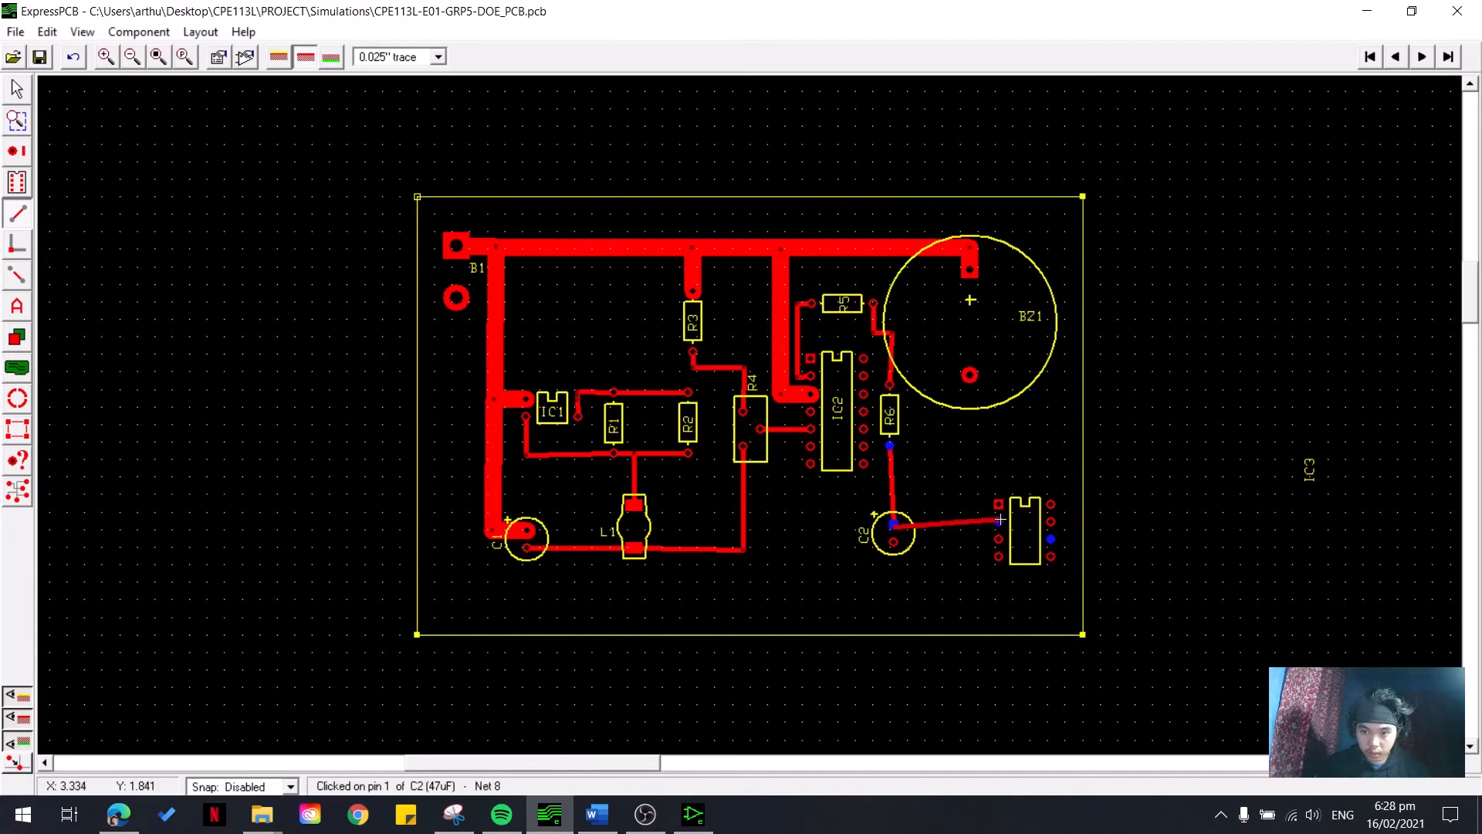
{"action": "left_click", "coordinate": [999, 520]}
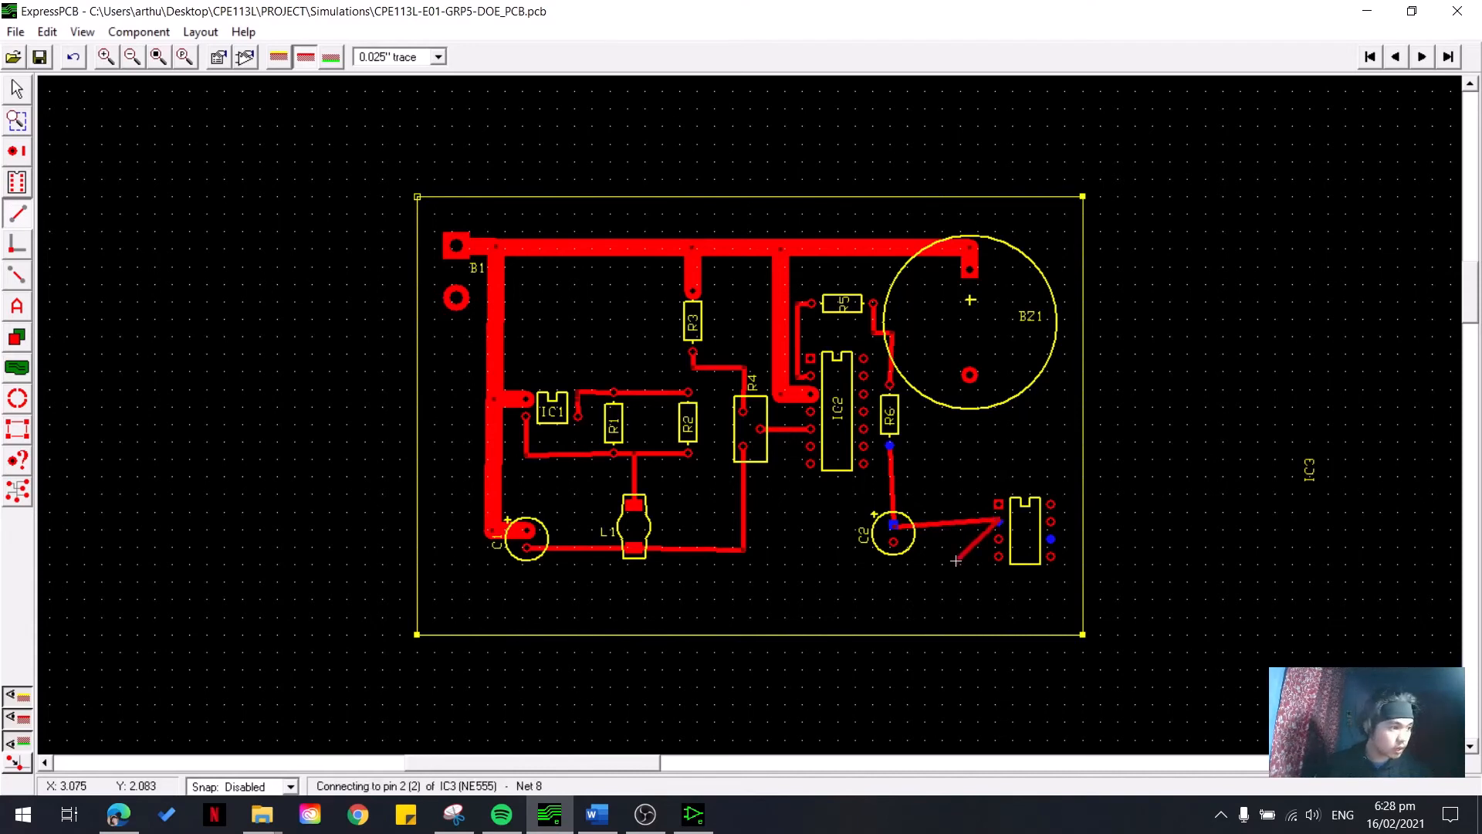
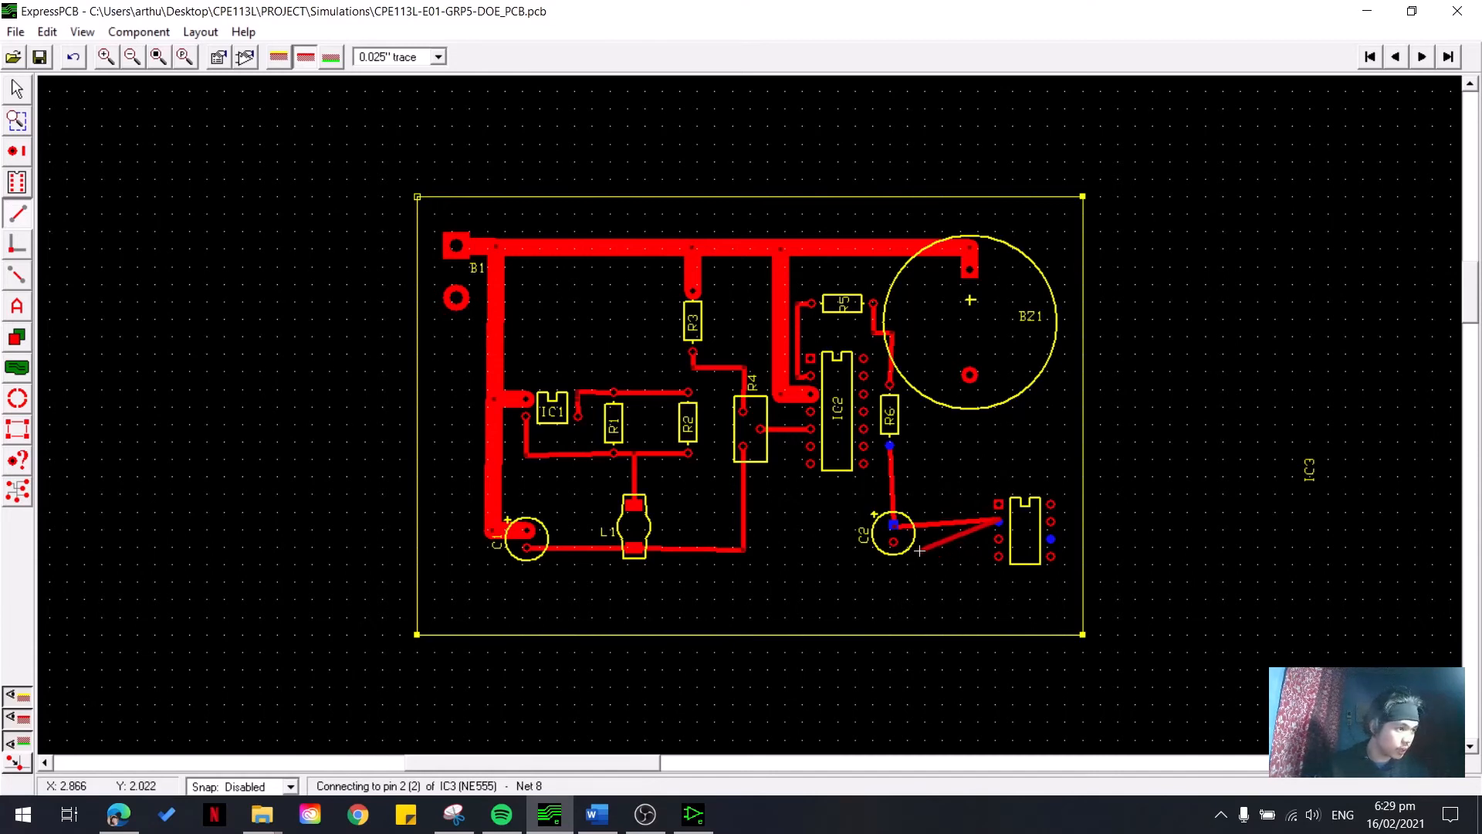
{"action": "right_click", "coordinate": [1006, 585]}
- Route a 0.025" trace from IC3's pin 6 around below the chip to the trace between C2 and IC3
{"action": "left_click", "coordinate": [1051, 539]}
{"action": "left_click", "coordinate": [1068, 542]}
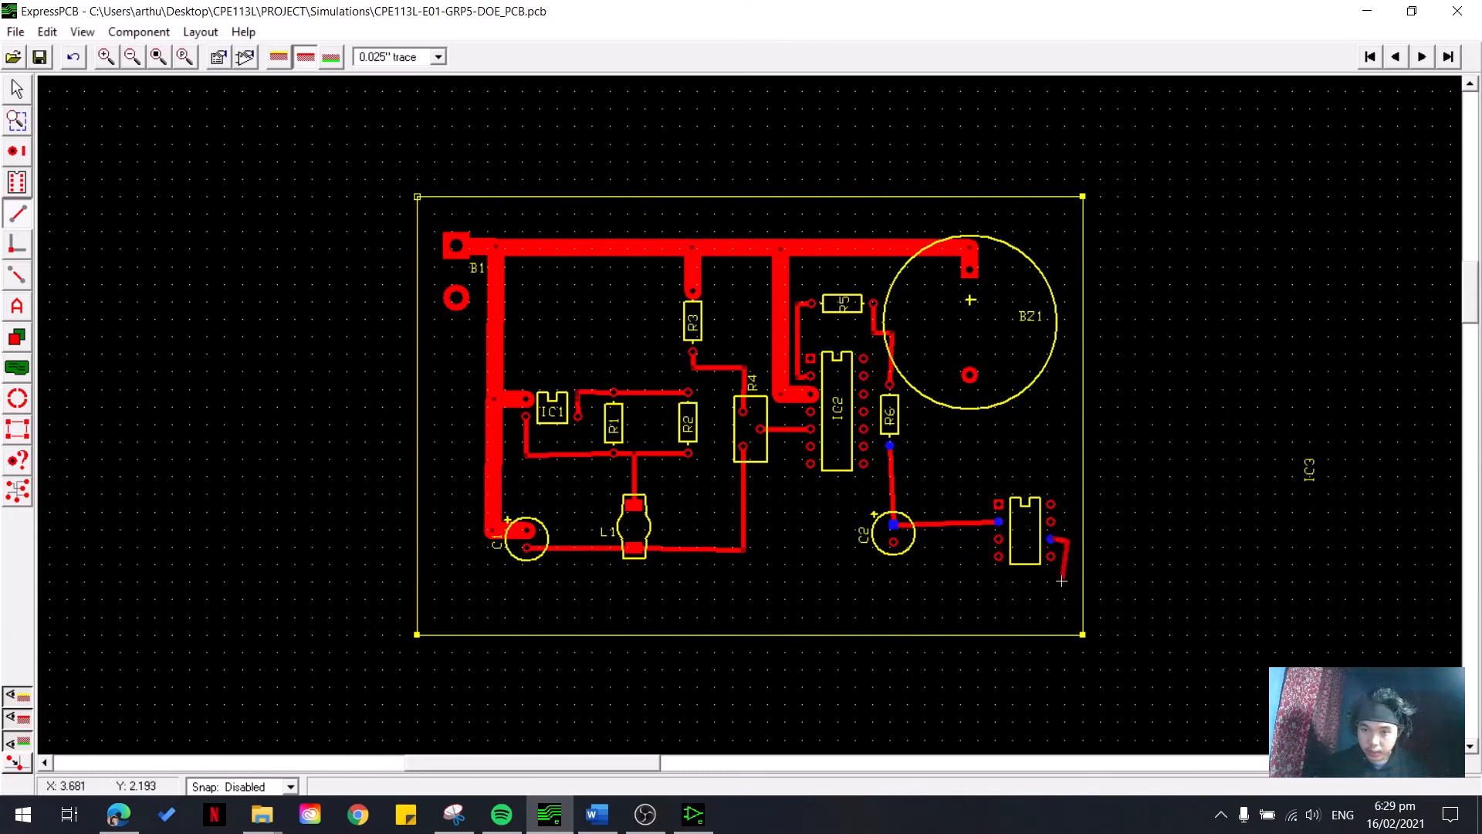
{"action": "left_click", "coordinate": [1053, 610]}
{"action": "left_click", "coordinate": [941, 602]}
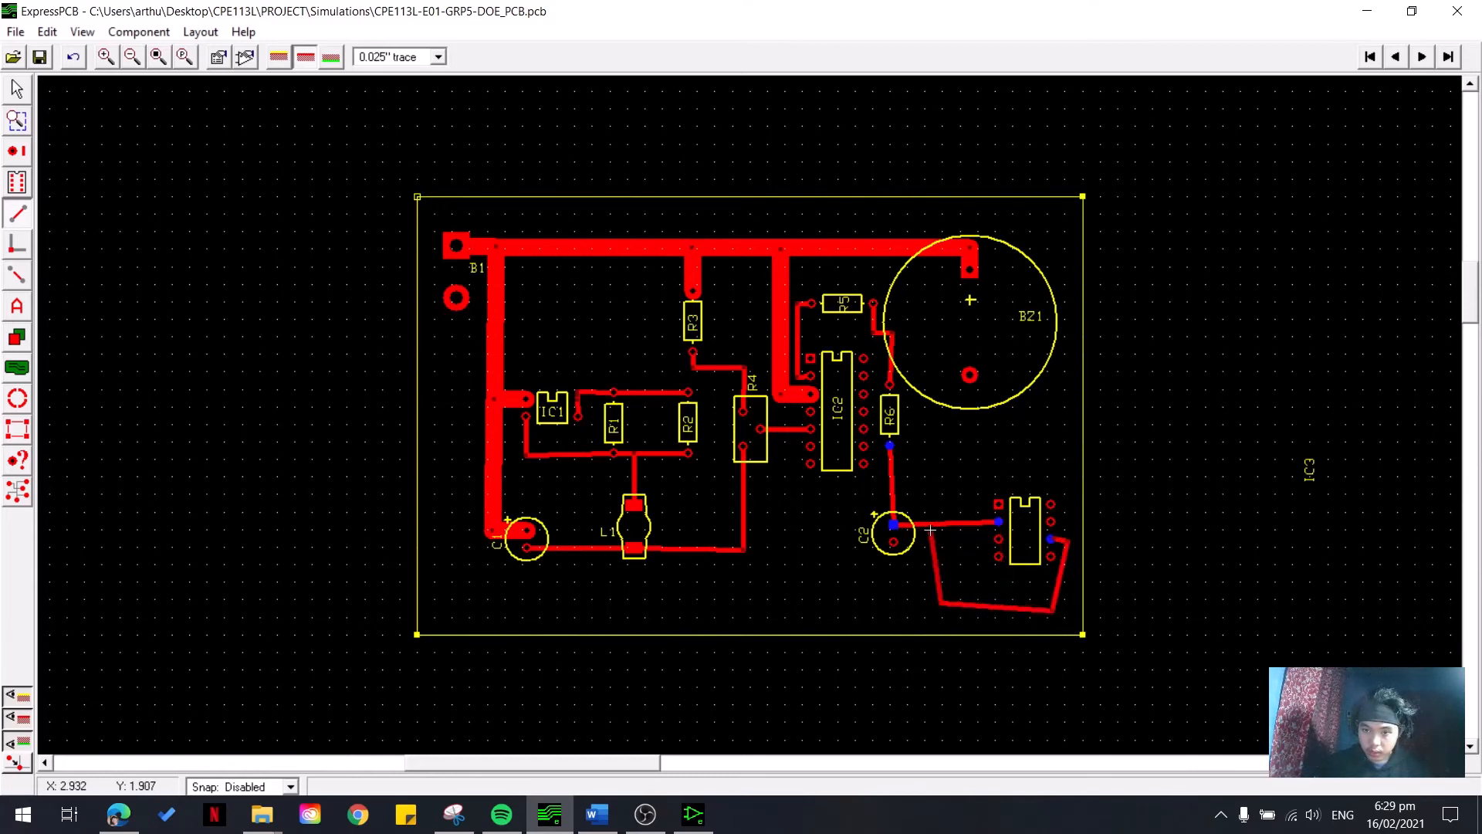
{"action": "double_click", "coordinate": [932, 525]}
- Move IC3 closer to C2 and delete the two trace segments running from its pin 6 down the chip's far side
{"action": "left_click", "coordinate": [30, 91]}
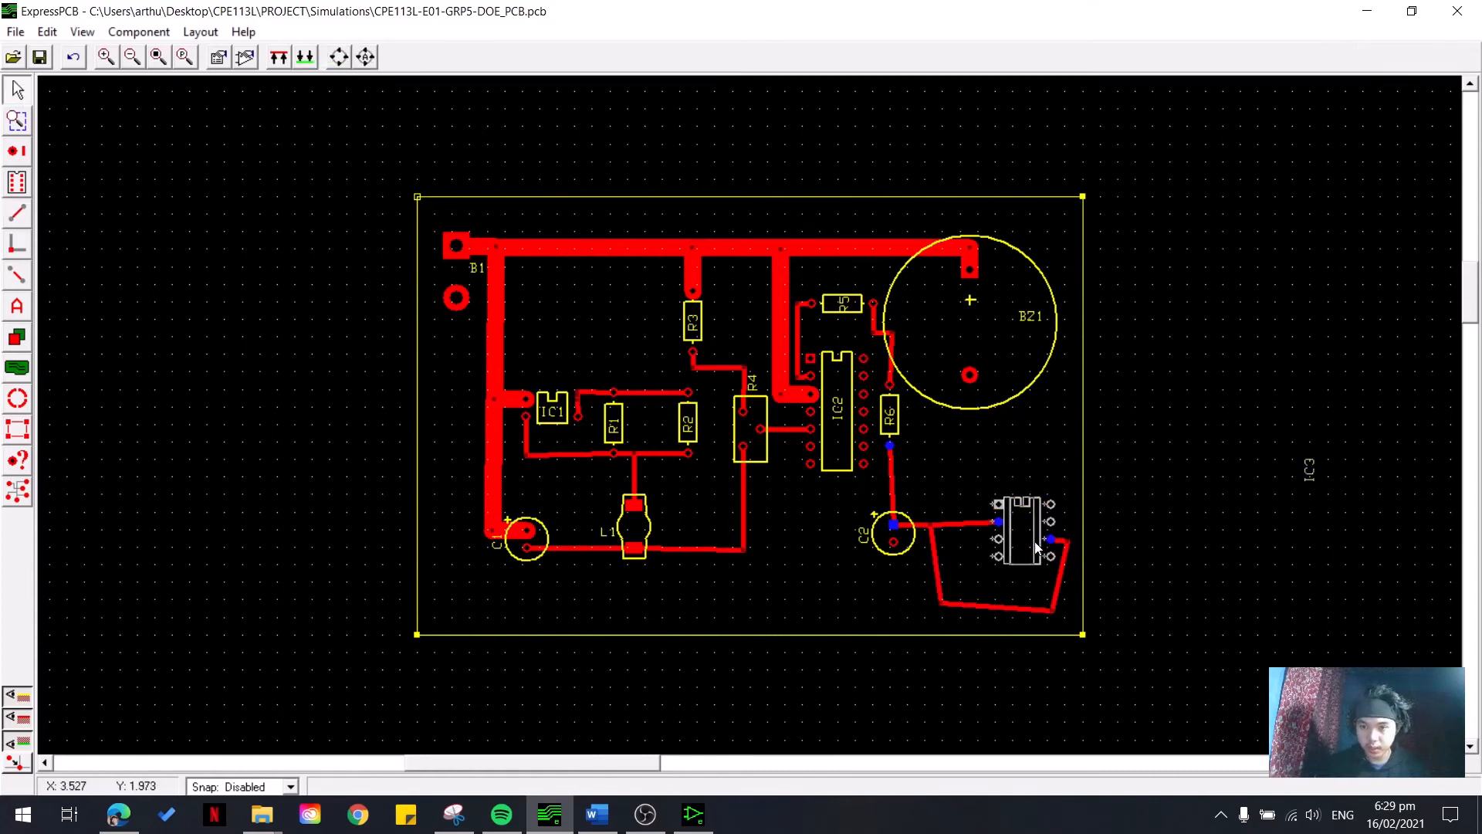
{"action": "mouse_move", "coordinate": [1023, 552]}
{"action": "left_mouse_down"}
{"action": "mouse_move", "coordinate": [1004, 545]}
{"action": "mouse_move", "coordinate": [1049, 532]}
{"action": "left_mouse_up"}
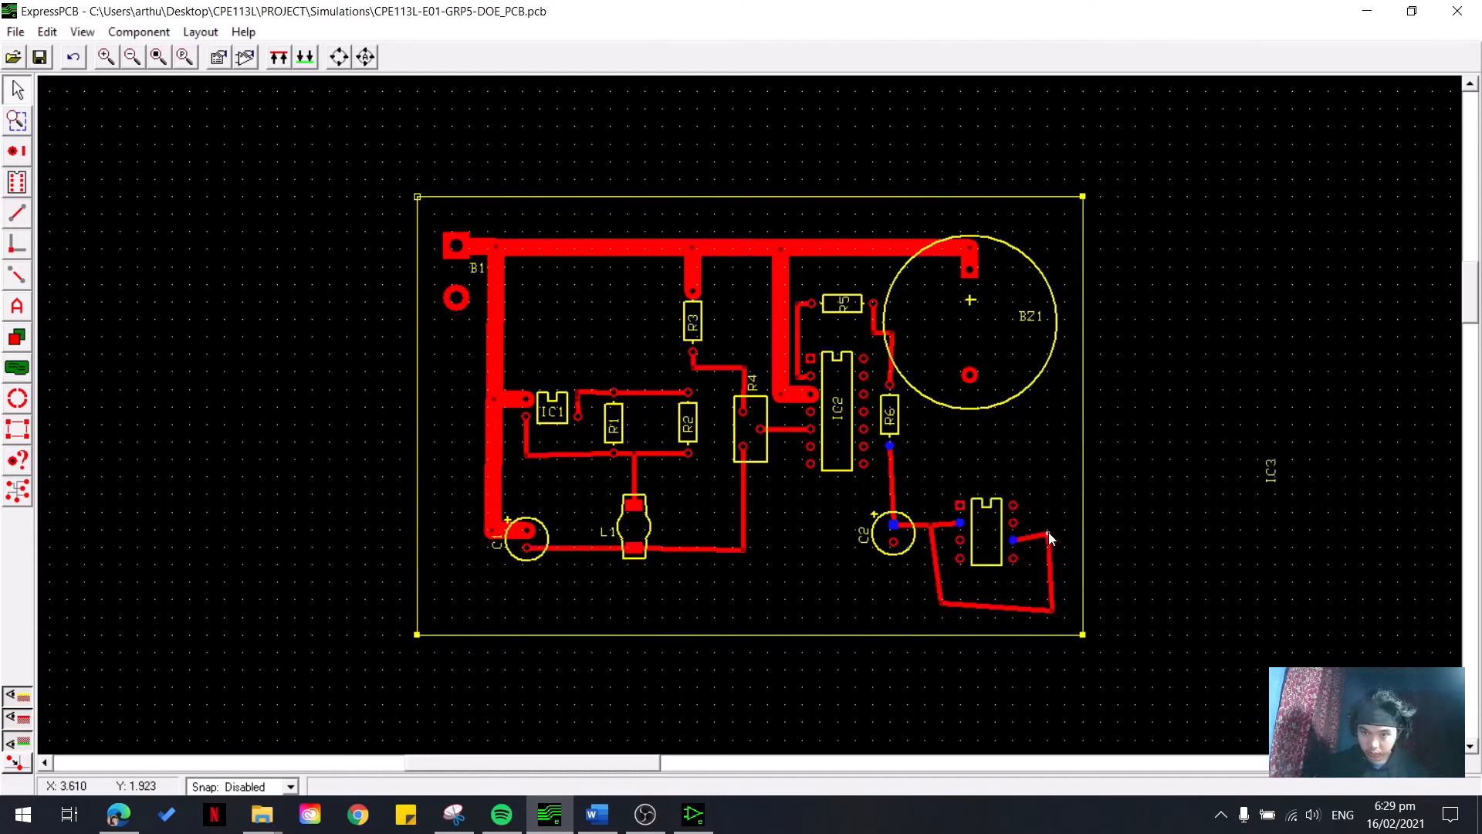
{"action": "left_click", "coordinate": [1051, 601]}
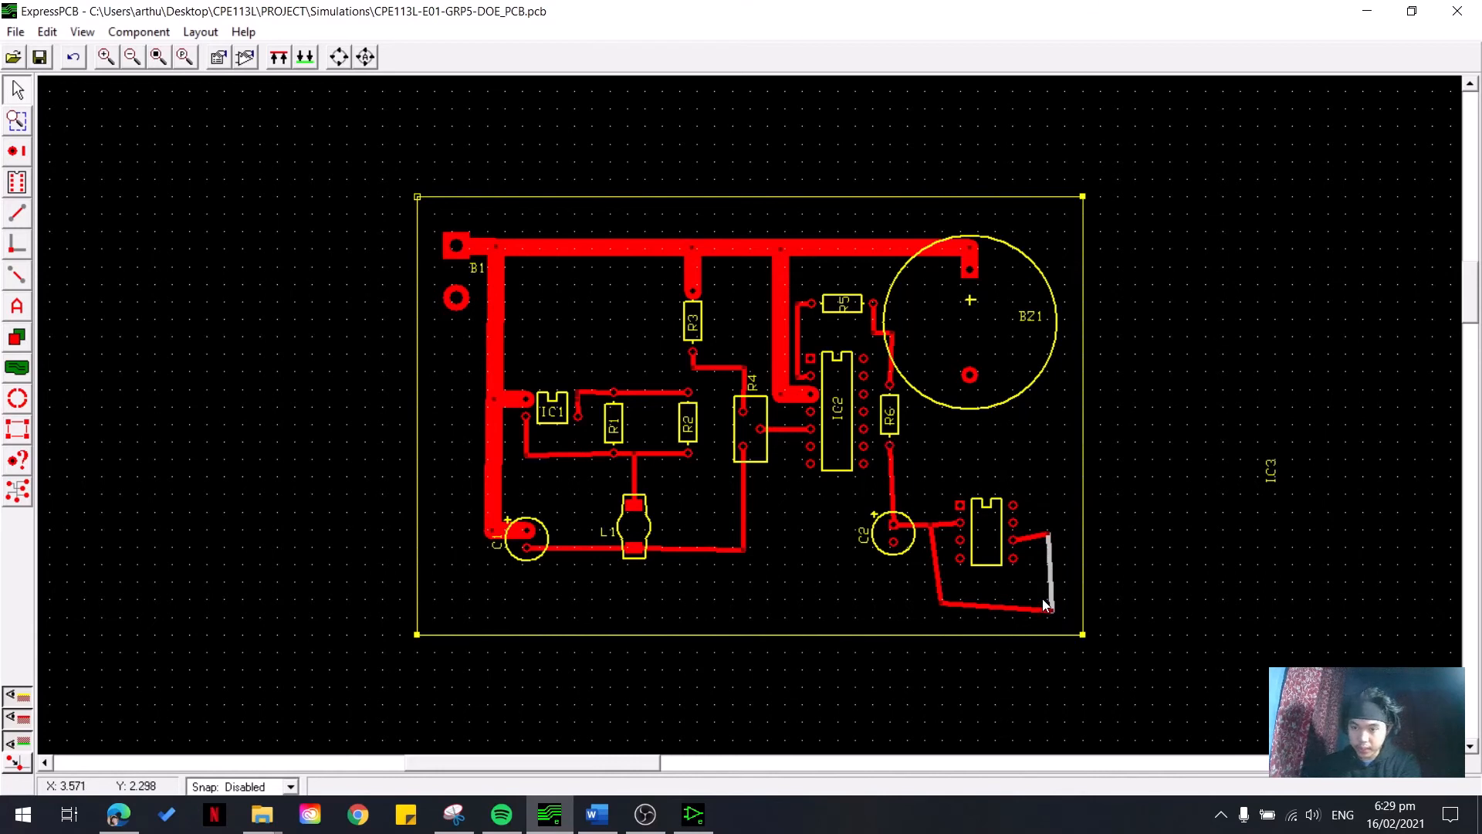
{"action": "key", "text": "Delete"}
{"action": "left_click", "coordinate": [1037, 541]}
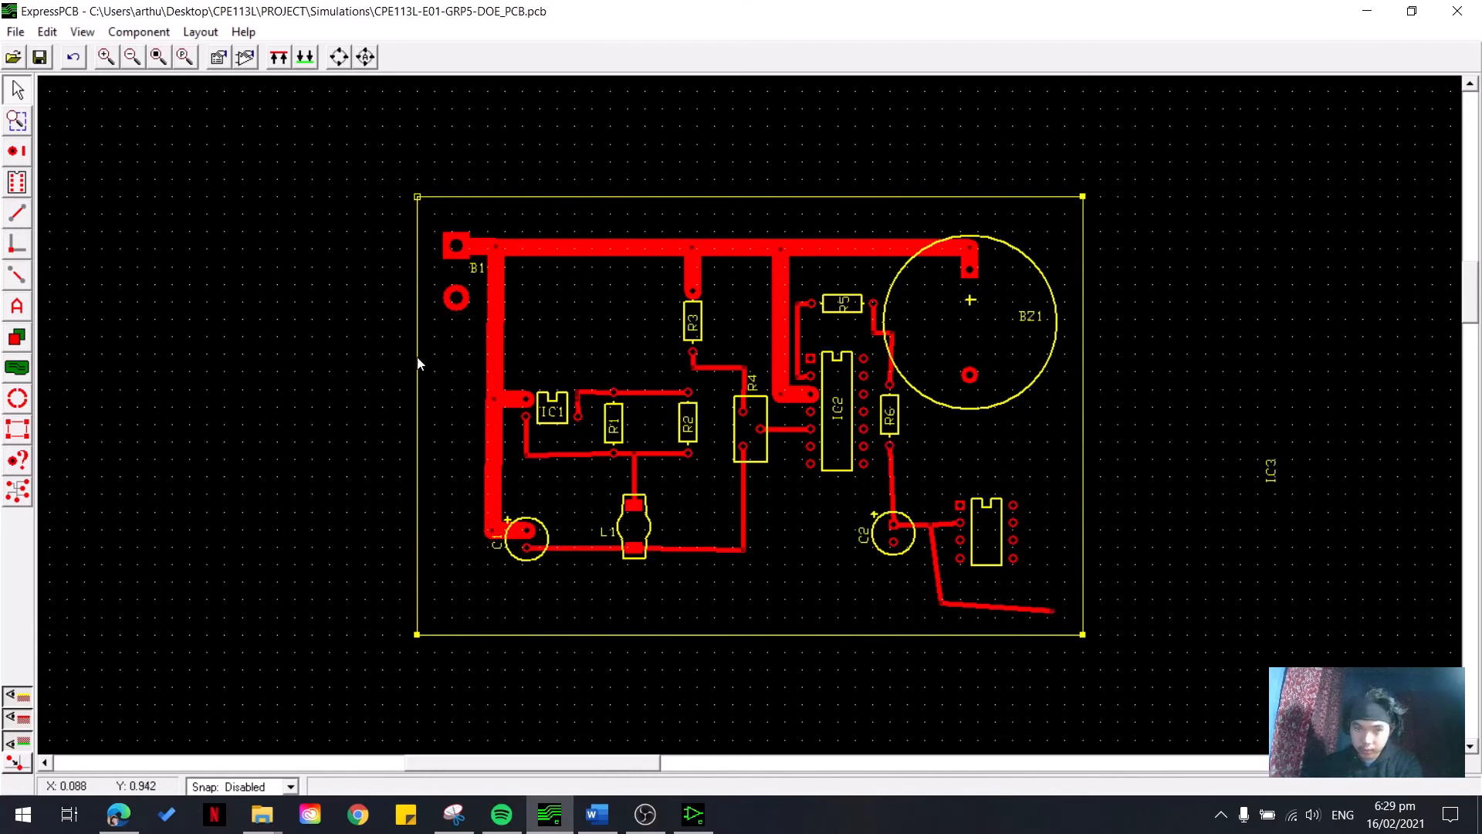
- Route a 0.025" trace from IC3's pin 6 right, straight down and back left below the chip
{"action": "left_click", "coordinate": [17, 214]}
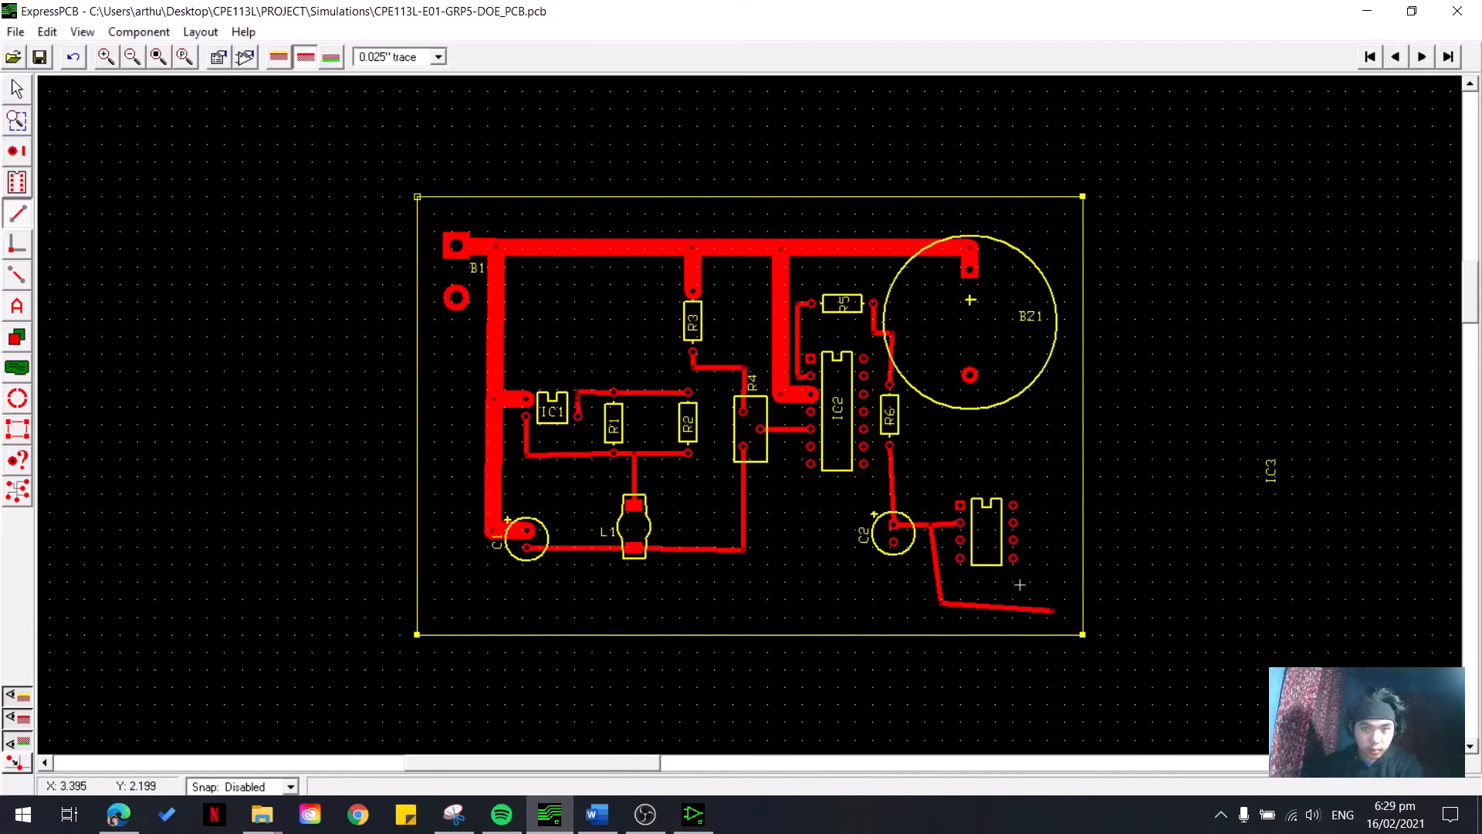
{"action": "left_click", "coordinate": [1013, 540]}
{"action": "left_click", "coordinate": [1035, 541]}
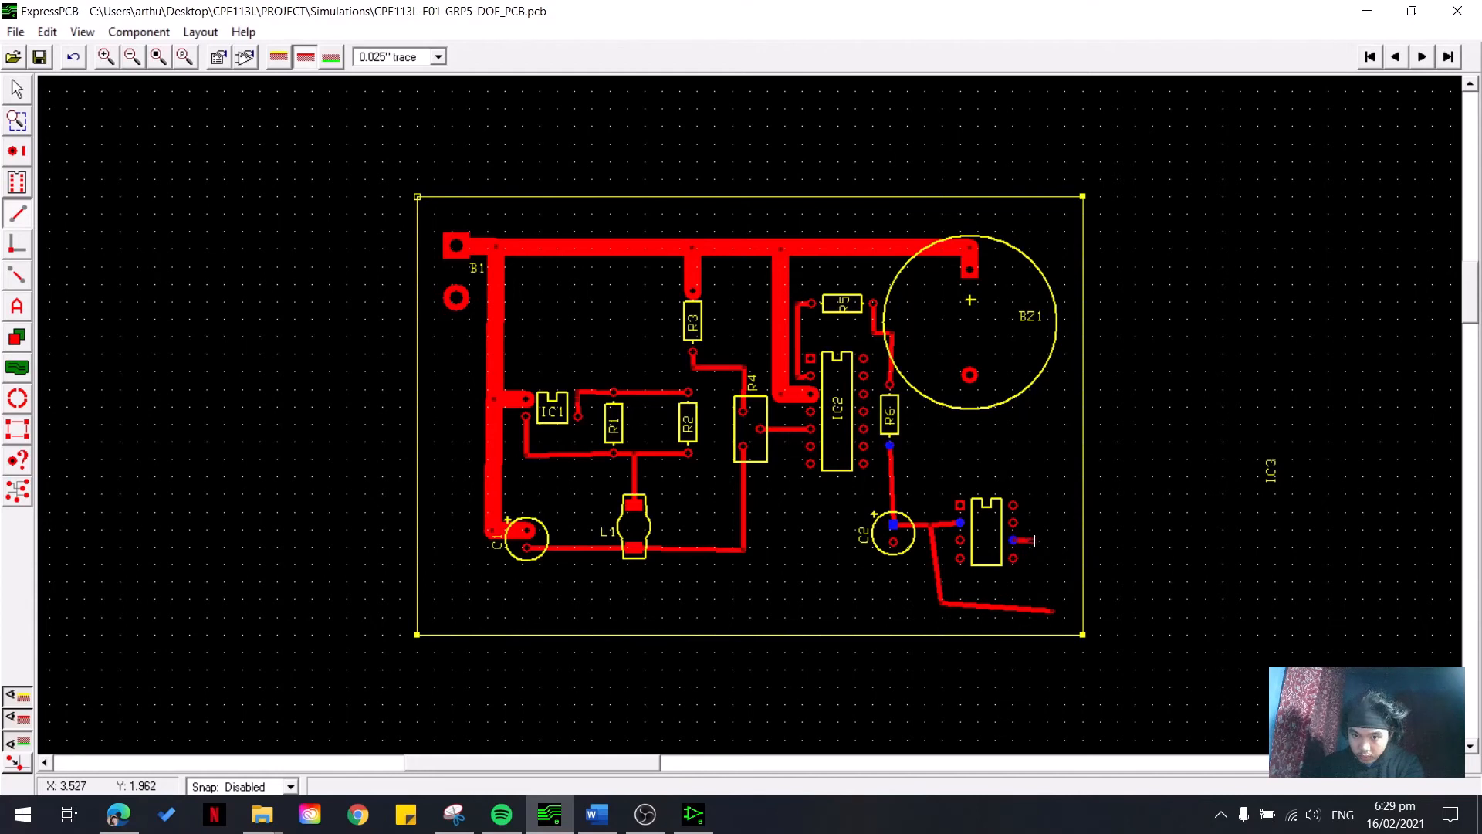
{"action": "left_click", "coordinate": [1035, 596]}
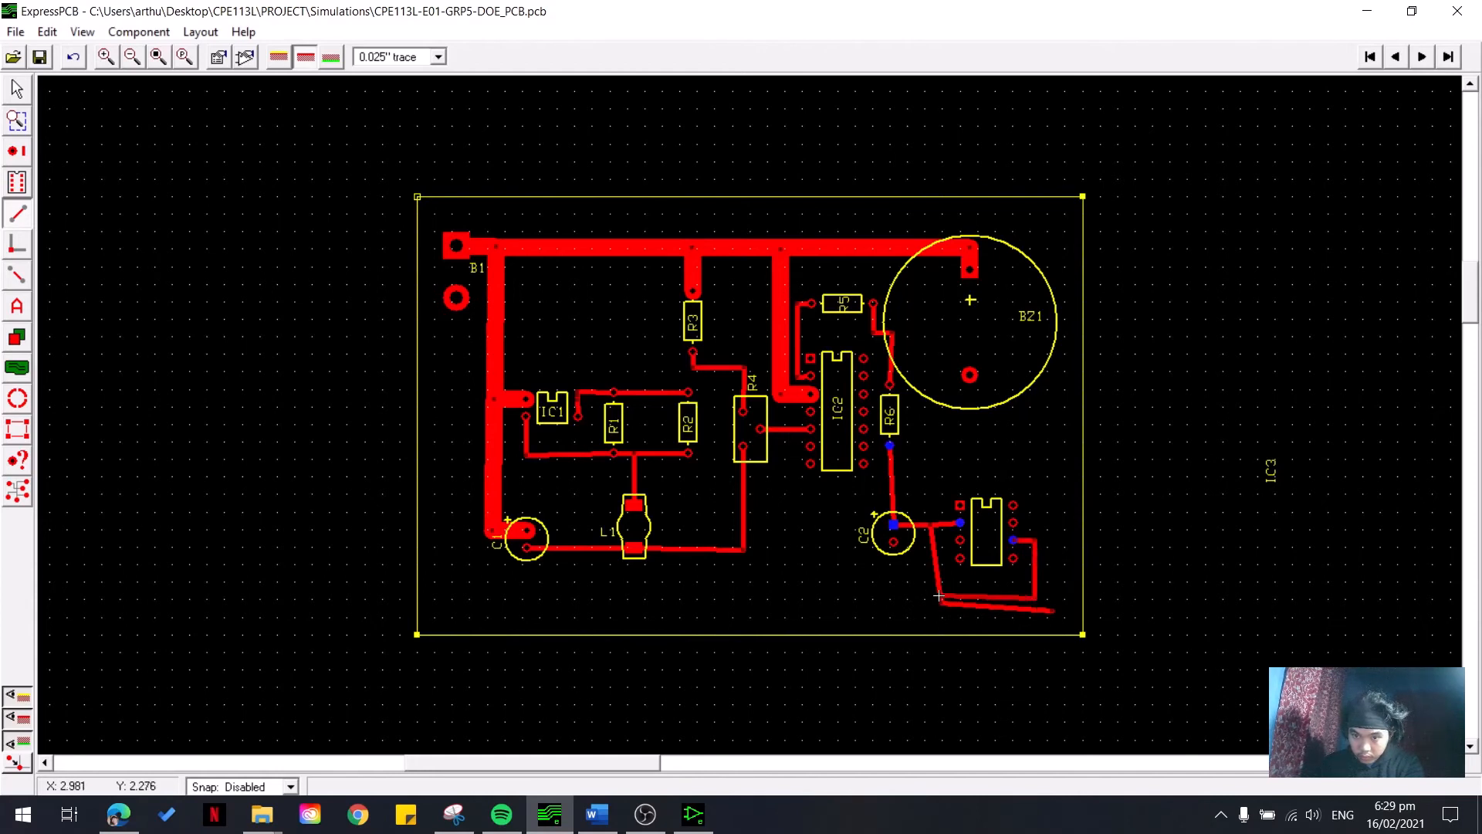
{"action": "left_click", "coordinate": [939, 597]}
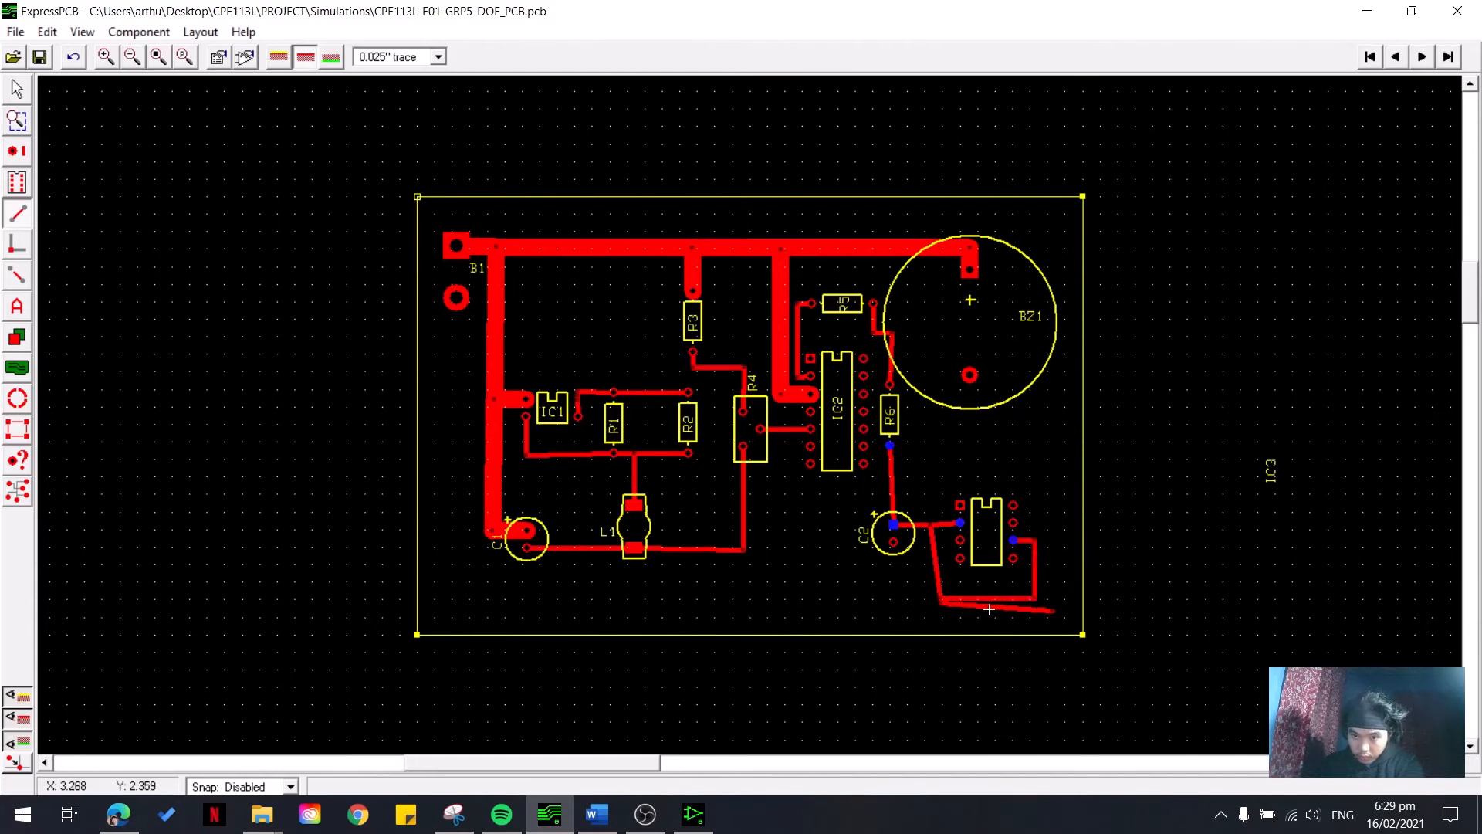
- Delete the old slanted trace below IC3 and the slanted segment rising from it to the C2–IC3 trace
{"action": "left_click", "coordinate": [17, 90]}
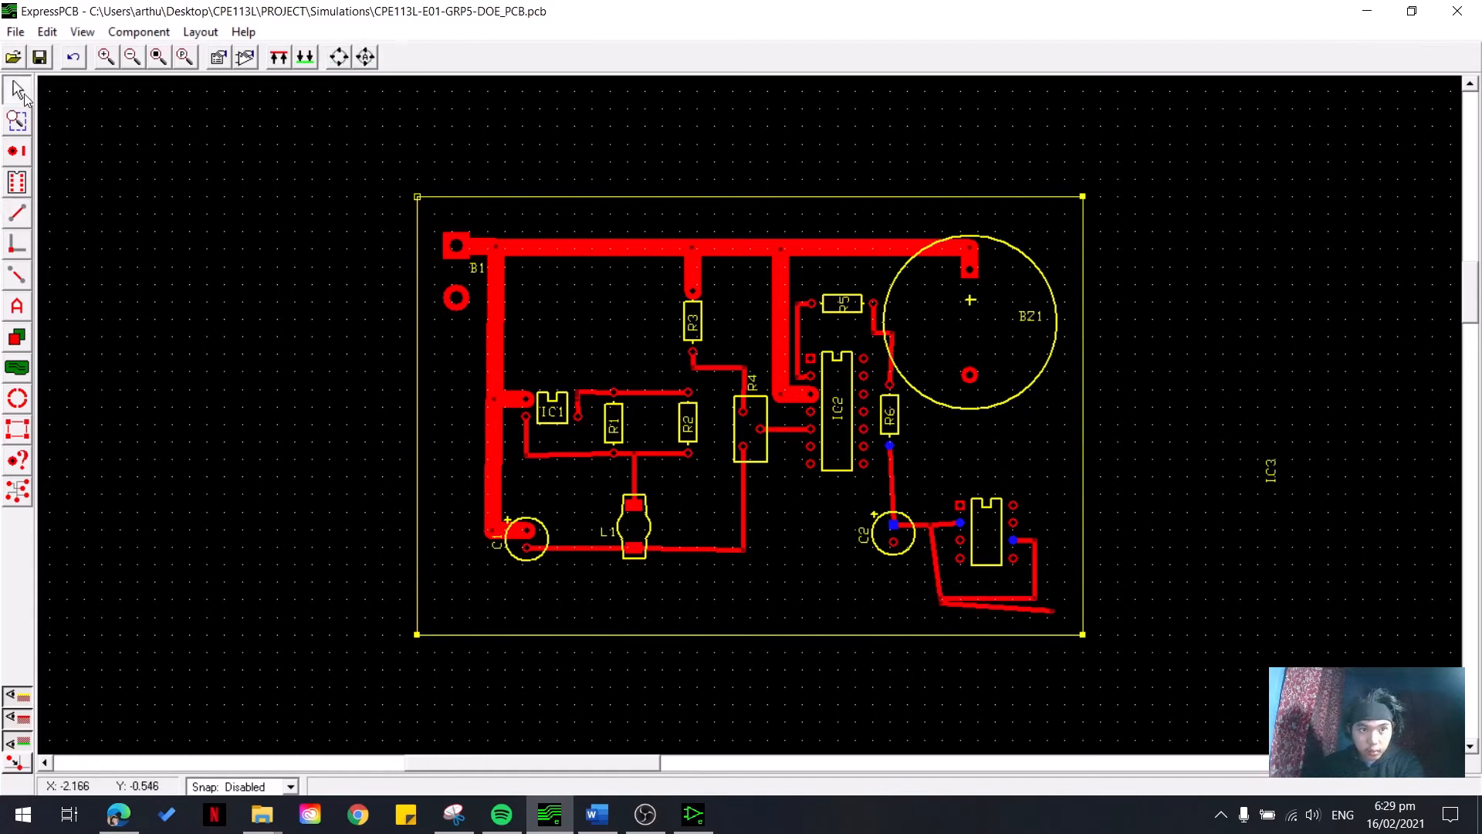
{"action": "left_click", "coordinate": [1047, 612]}
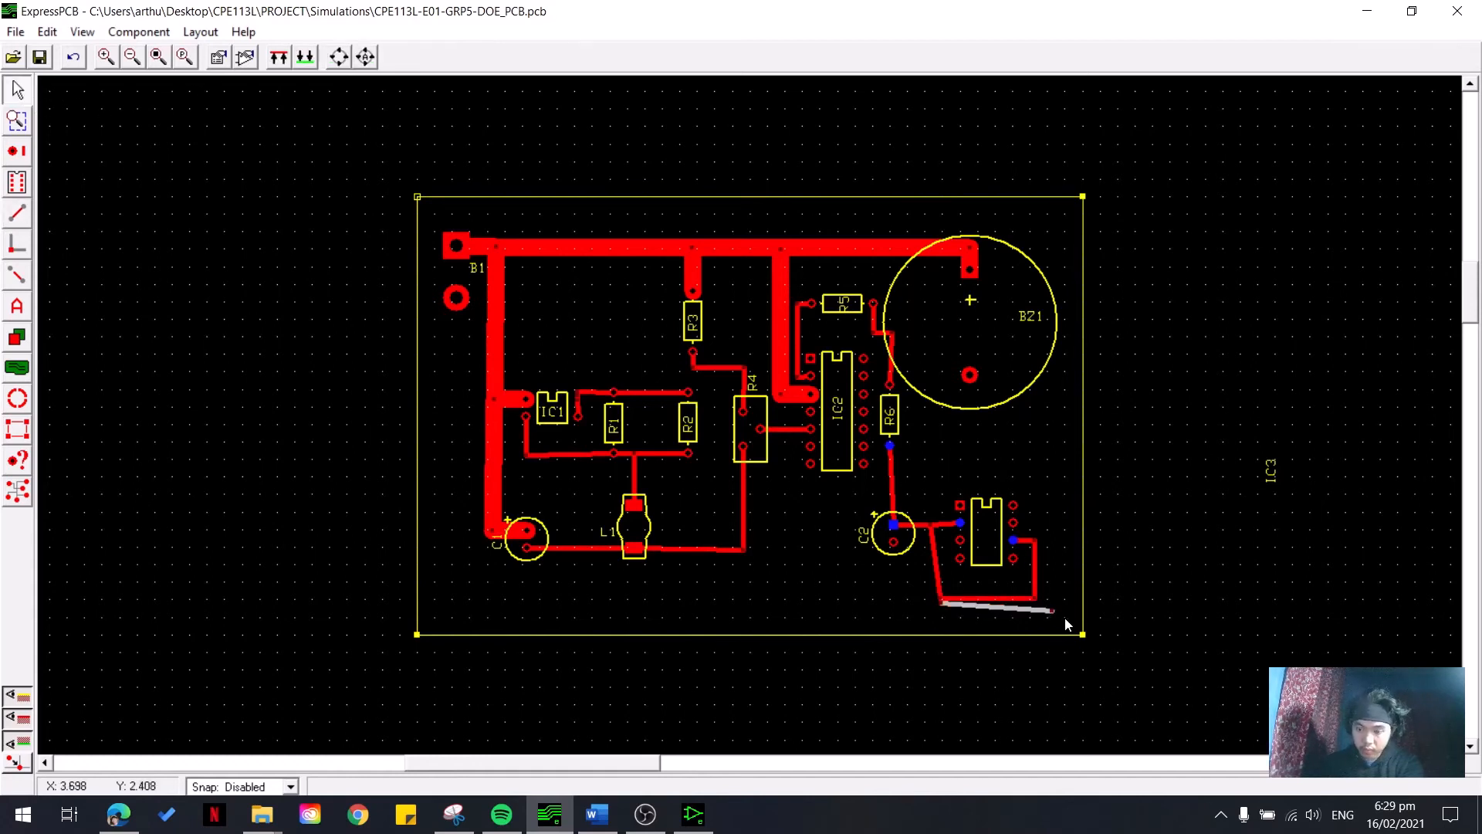
{"action": "key", "text": "Delete"}
{"action": "left_click", "coordinate": [934, 557]}
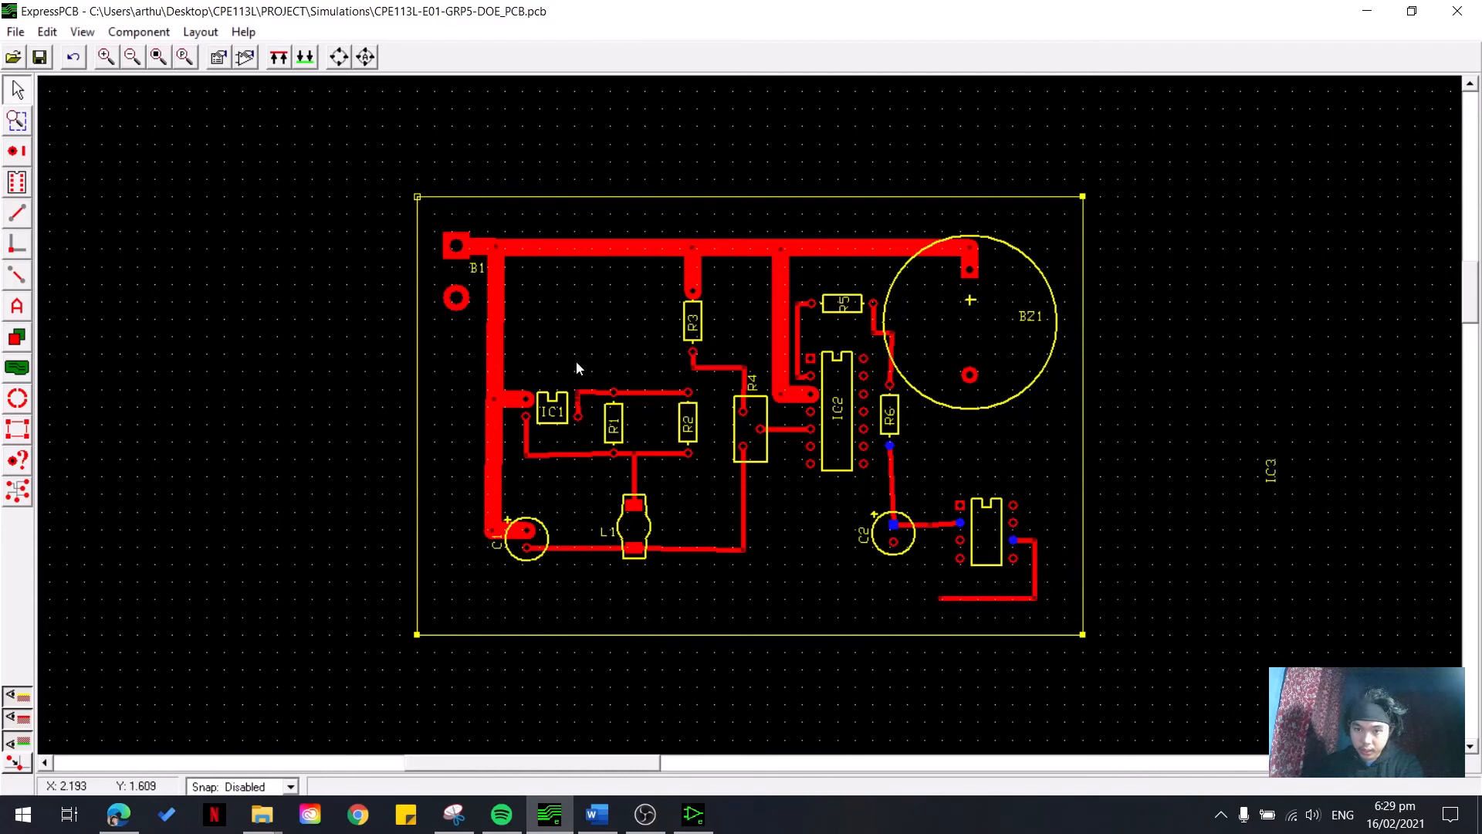
- Route a vertical 0.025" trace from the left end of the trace below IC3 up to the C2–IC3 trace
{"action": "left_click", "coordinate": [17, 213]}
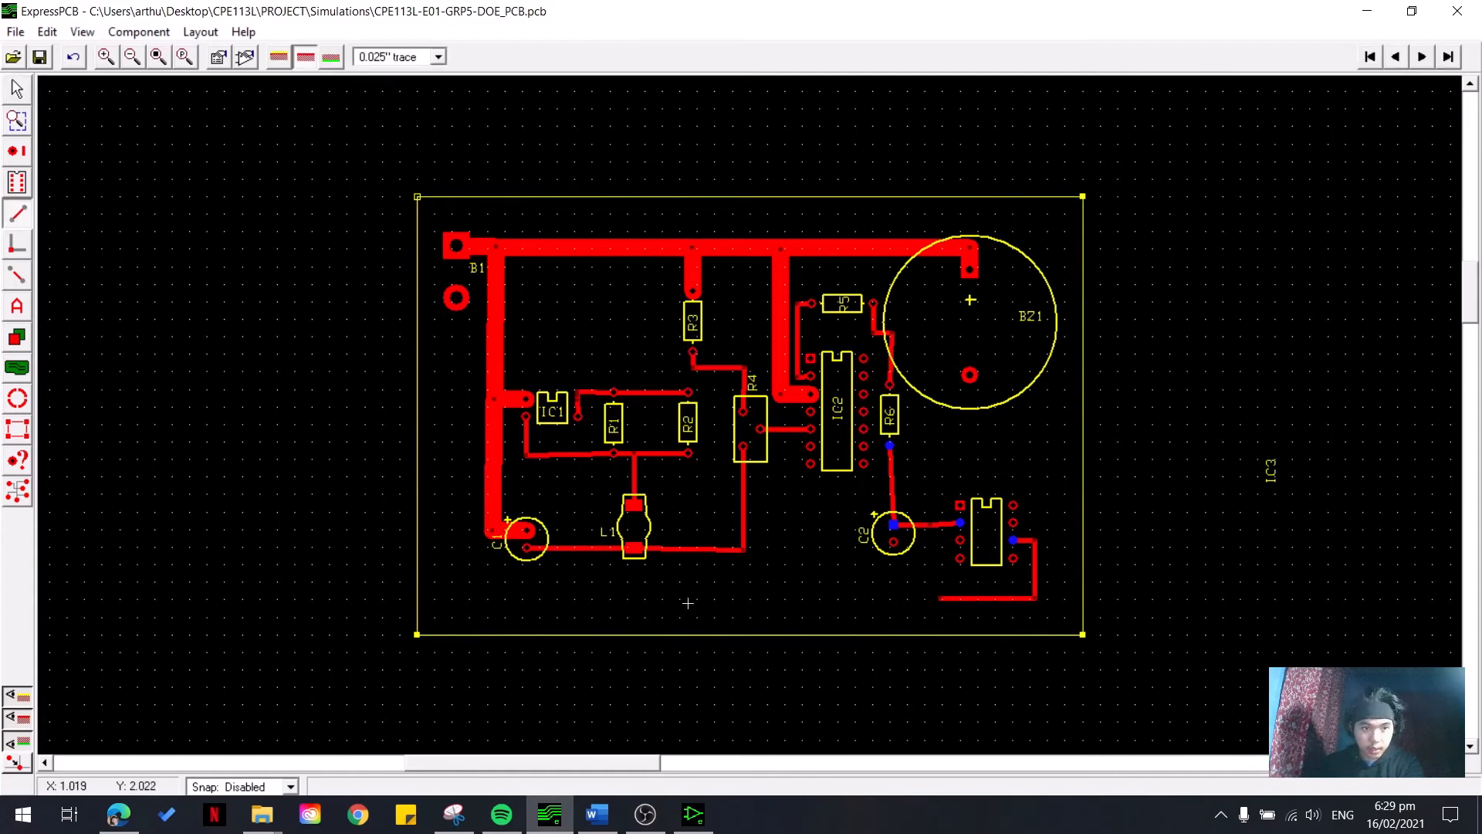
{"action": "left_click", "coordinate": [940, 599]}
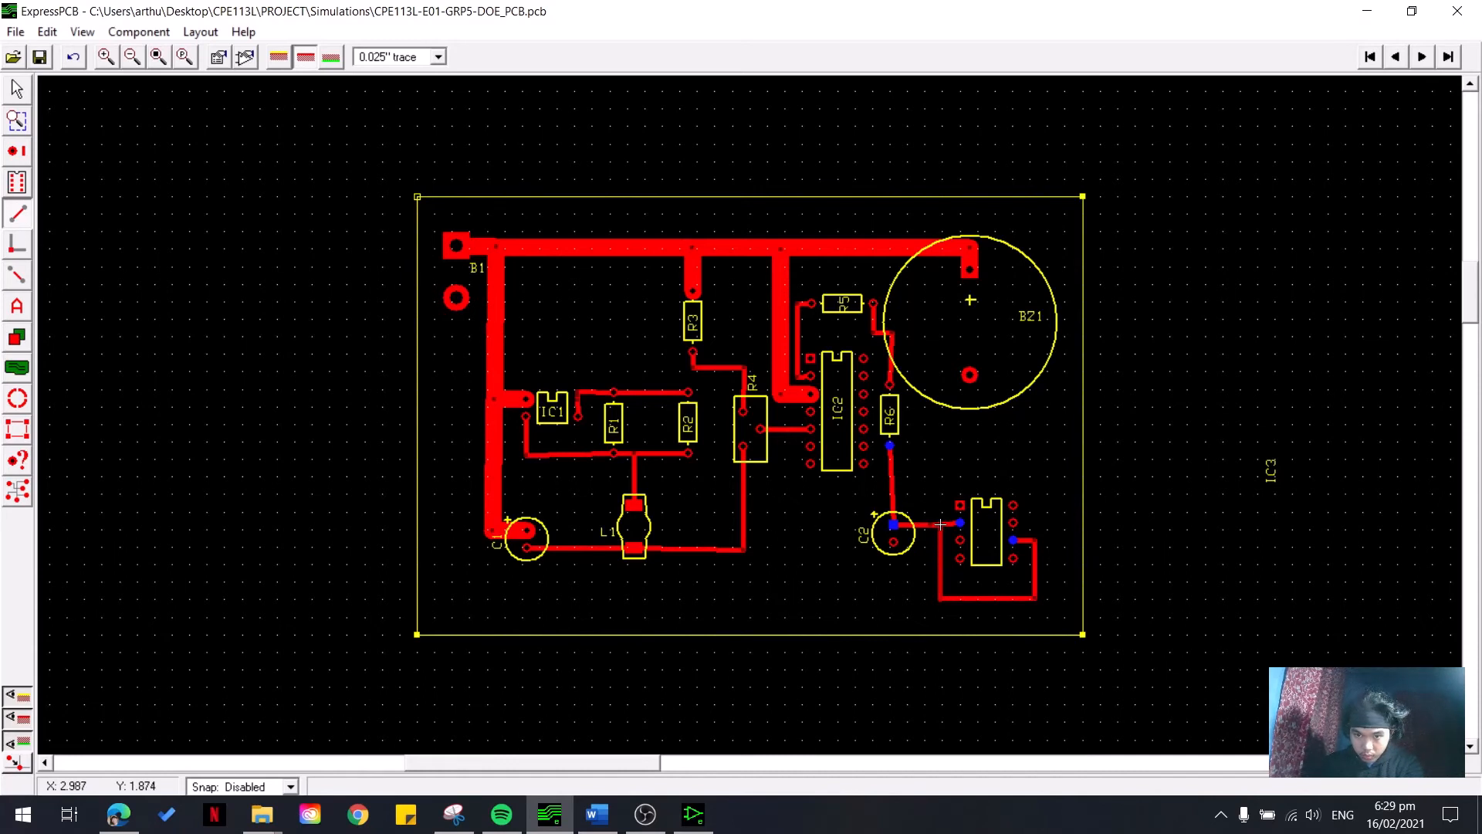
{"action": "key", "text": "Escape"}
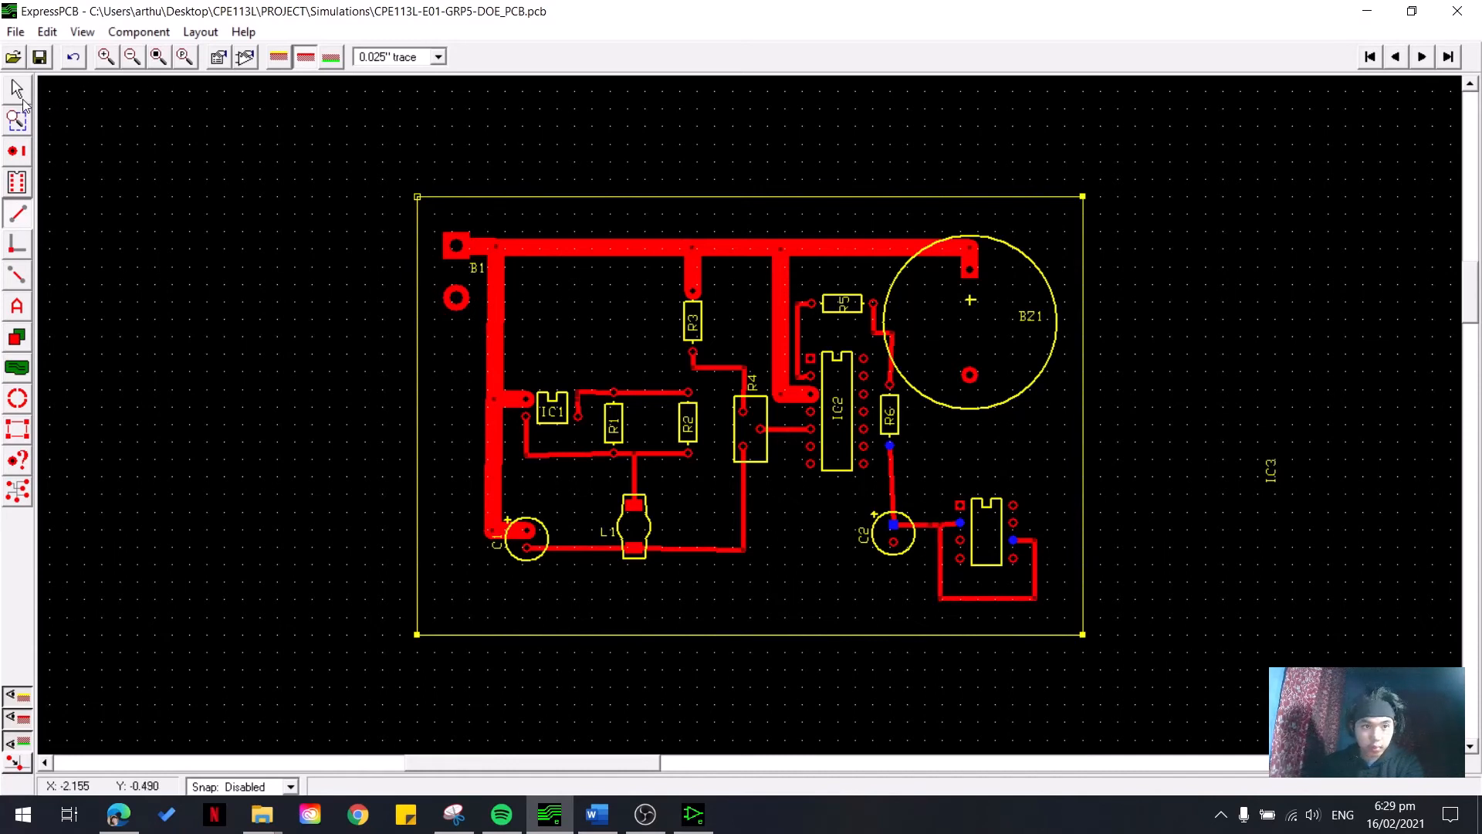
- Delete the trace between C2 and IC3's pin 2, and shift C2 slightly left so R6's trace runs vertical
{"action": "left_click", "coordinate": [942, 524]}
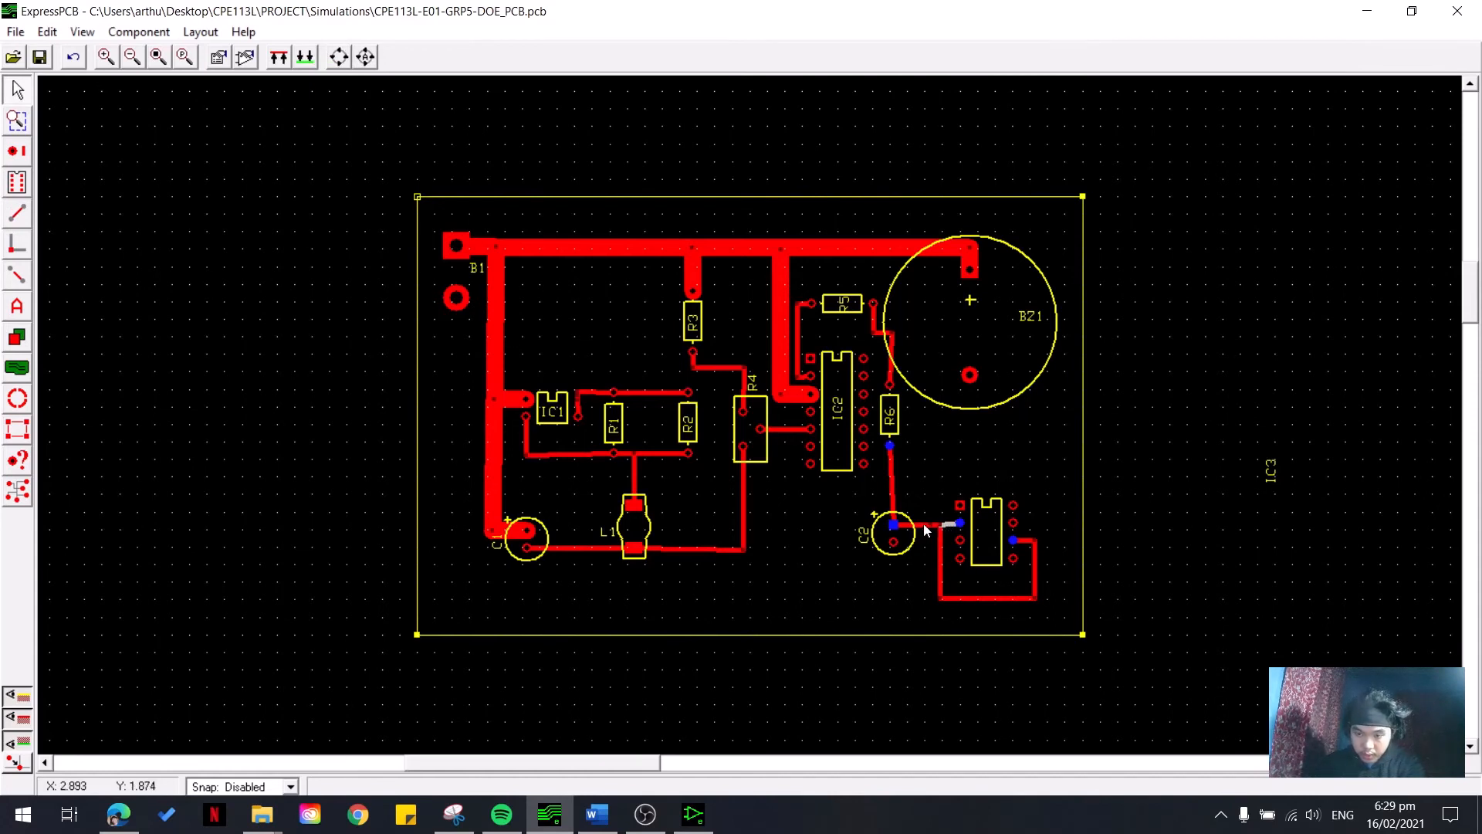
{"action": "left_click", "coordinate": [922, 526]}
{"action": "key", "text": "Delete"}
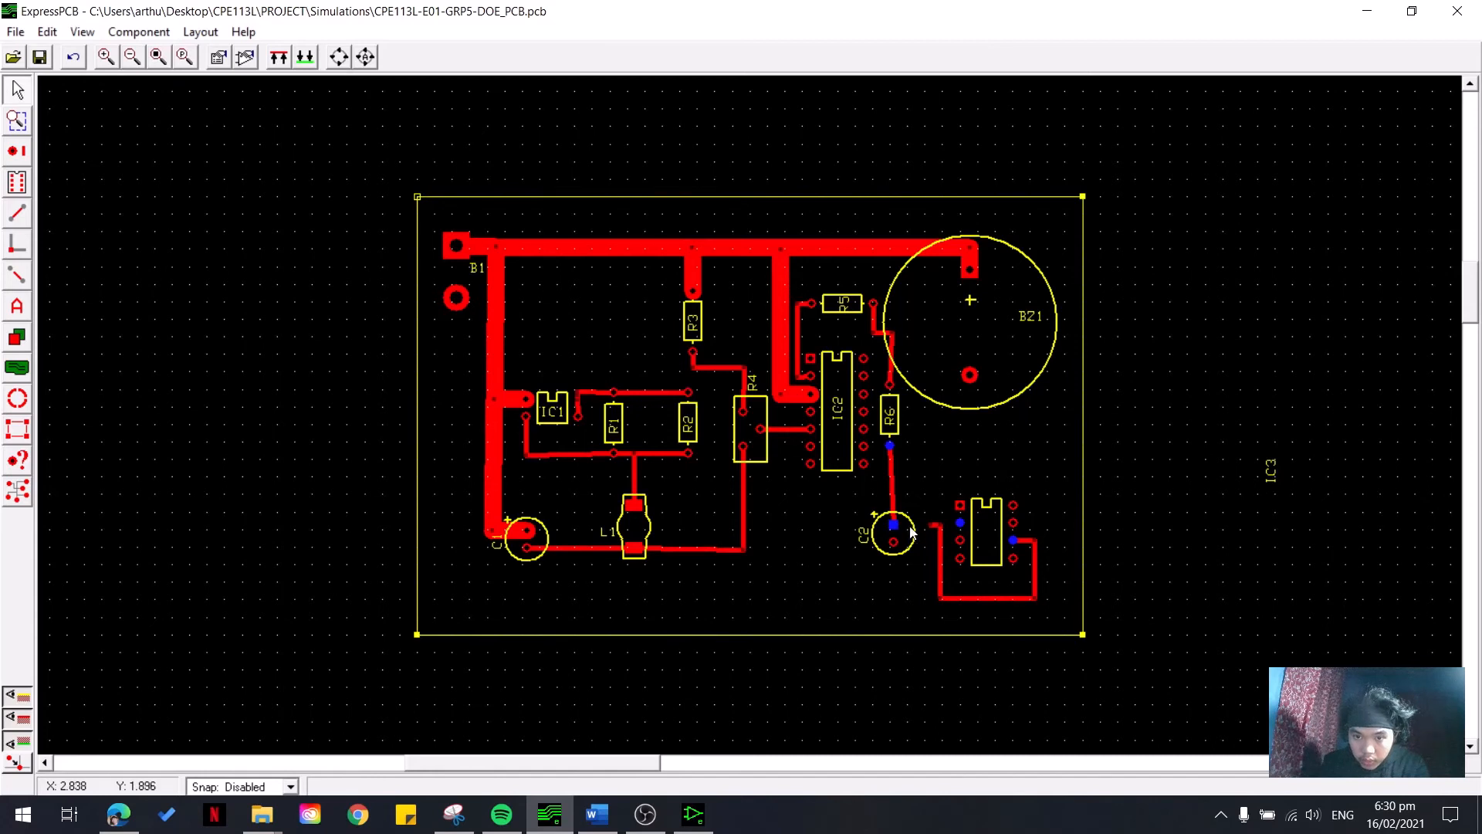
{"action": "left_click", "coordinate": [892, 488]}
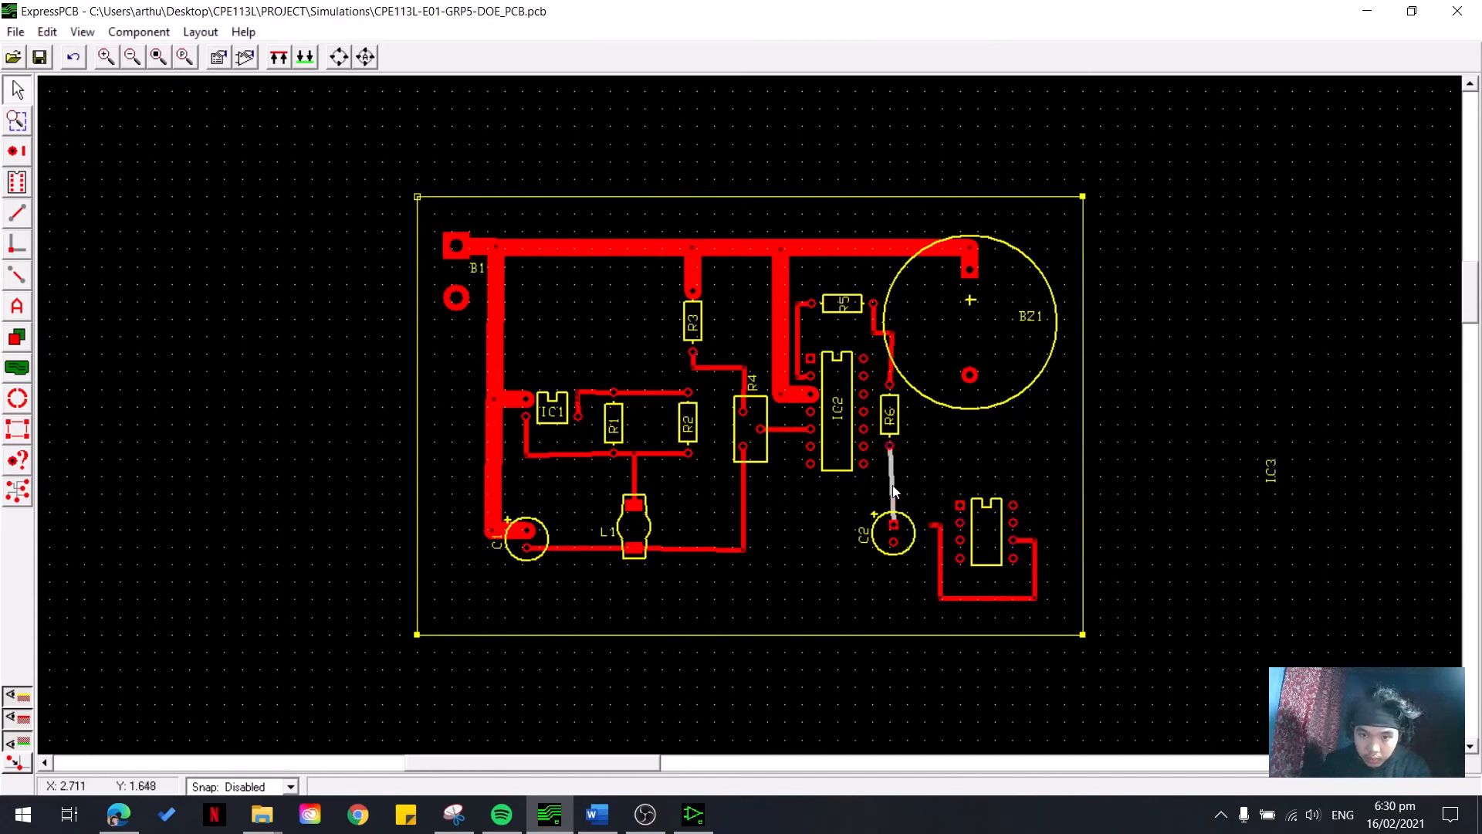
{"action": "left_click", "coordinate": [893, 528]}
{"action": "left_click_drag", "start_coordinate": [892, 528], "coordinate": [889, 527]}
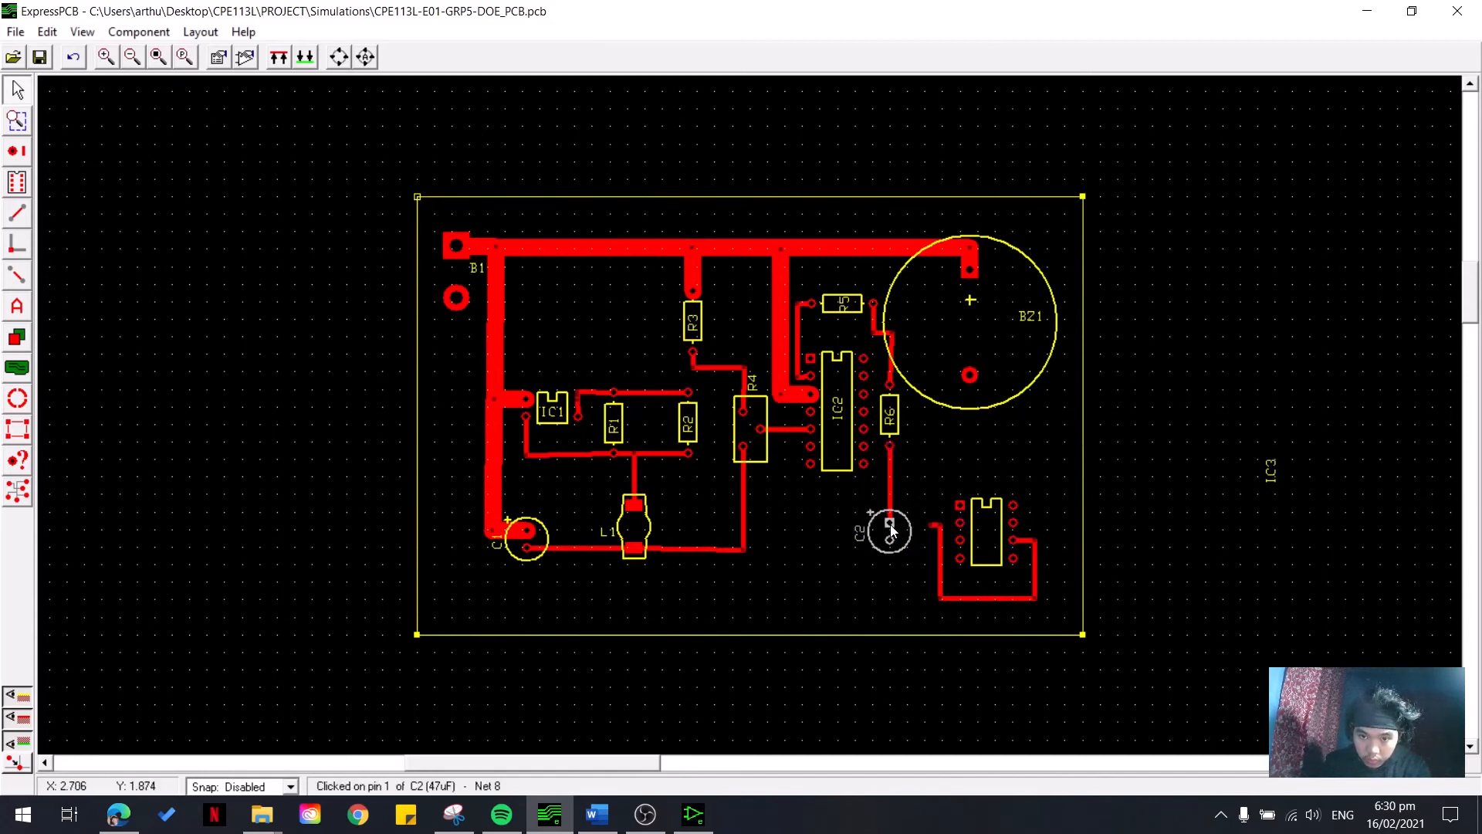
- Route a 0.025" trace from IC3's pin 2 left, up, and left again to the R6–C2 trace
{"action": "left_click", "coordinate": [20, 213]}
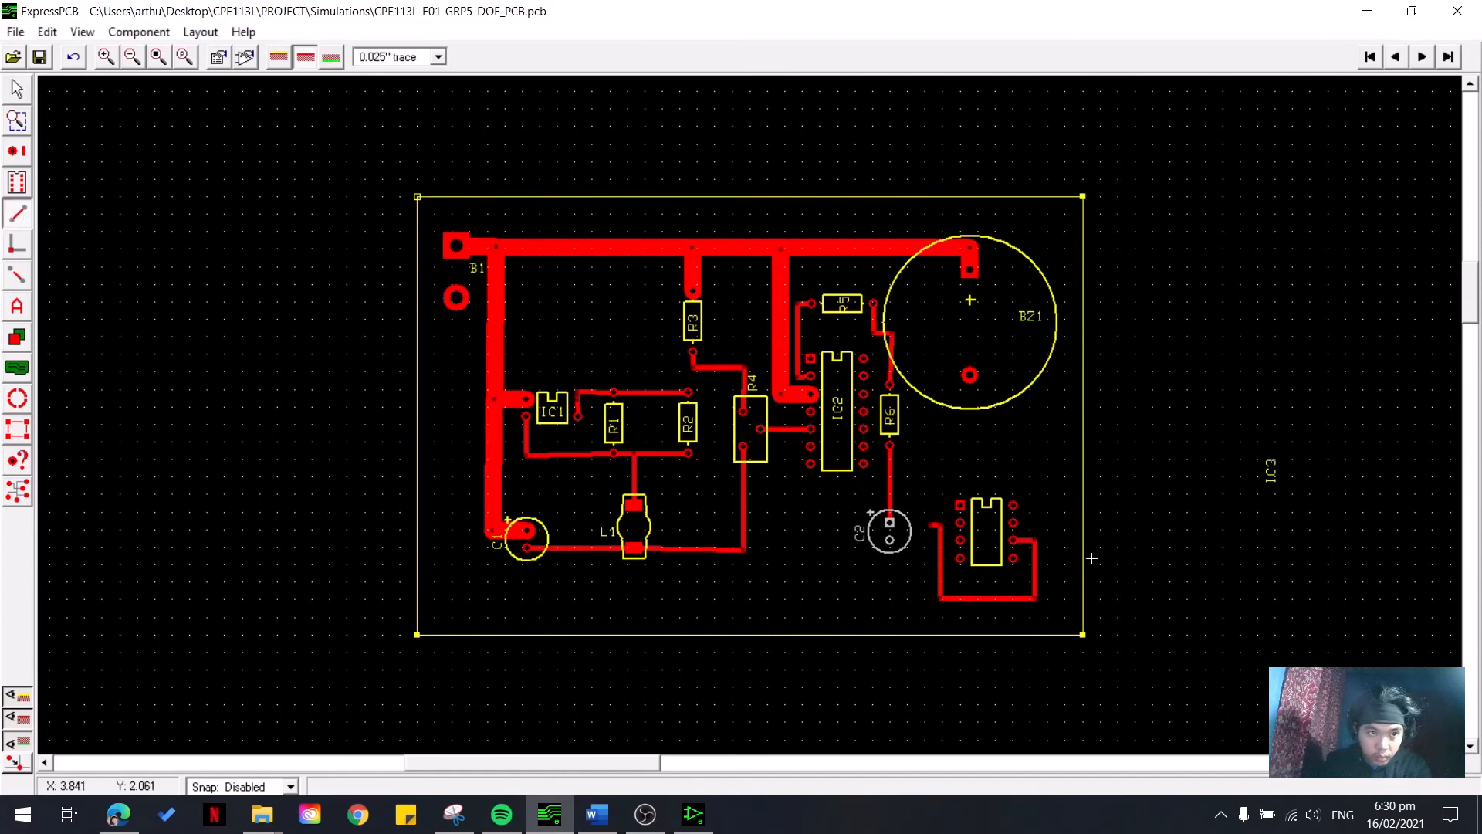
{"action": "left_click", "coordinate": [959, 523]}
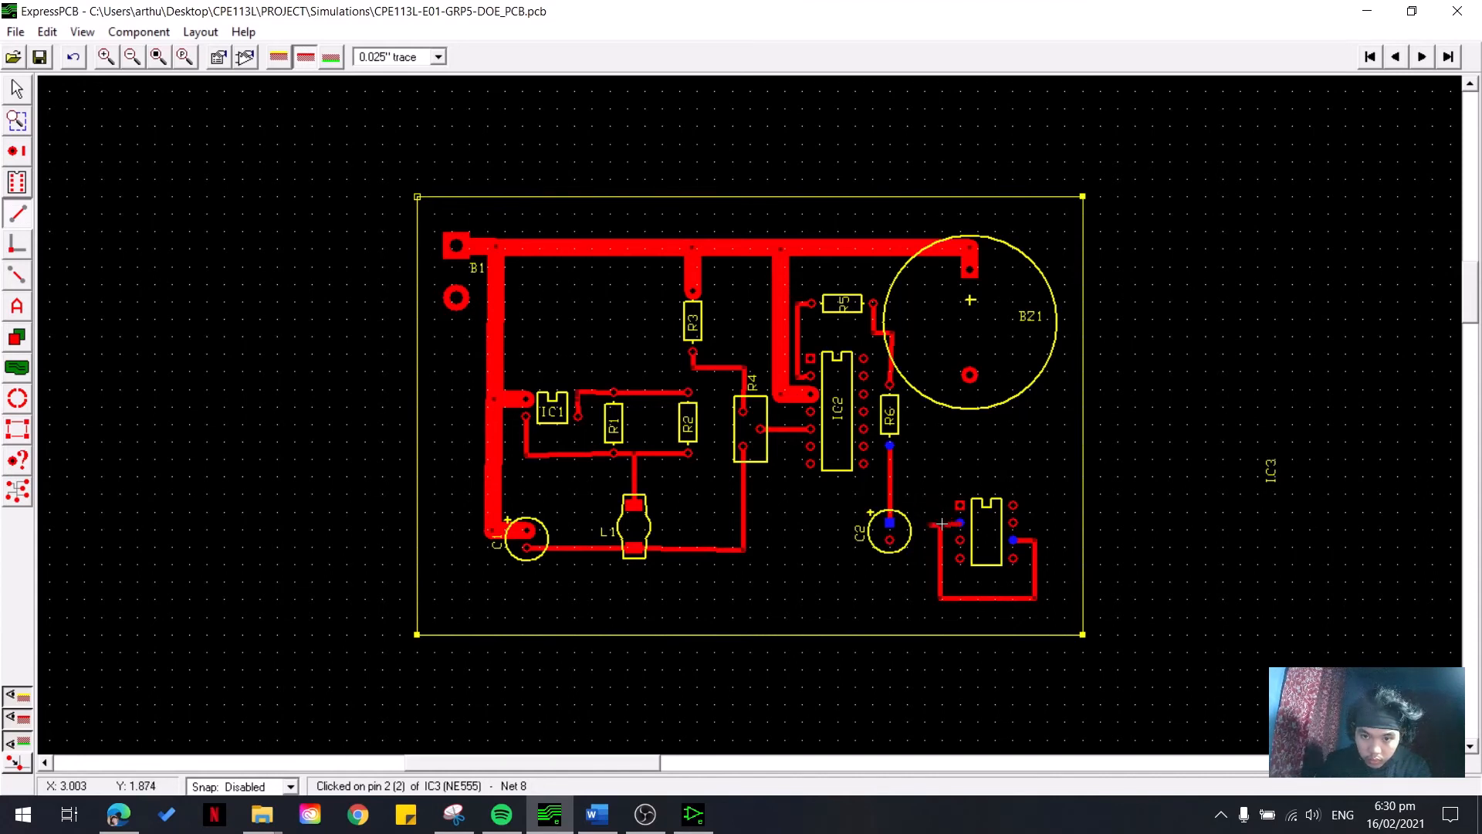
{"action": "left_click", "coordinate": [935, 524]}
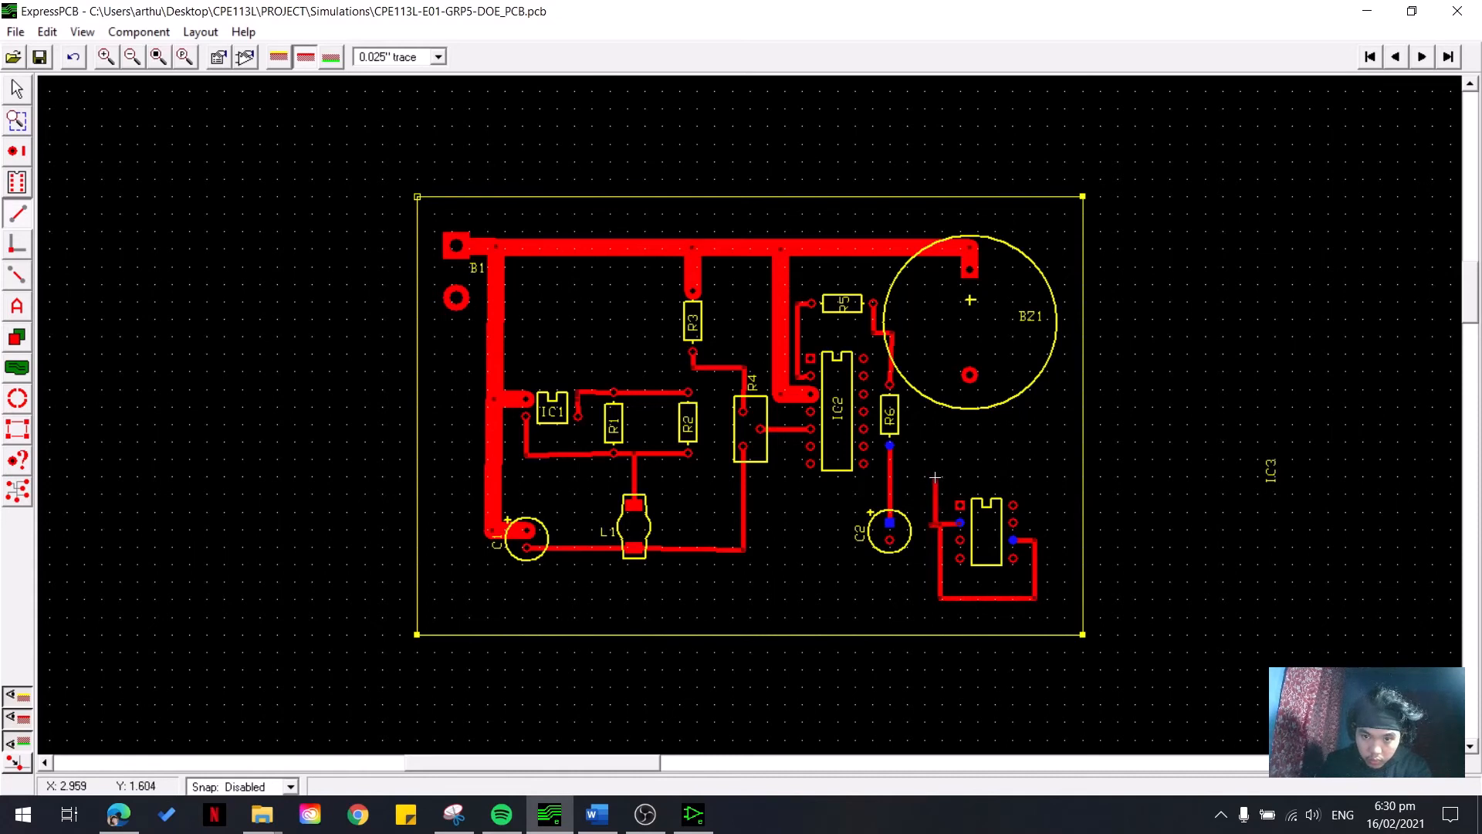
{"action": "left_click", "coordinate": [935, 478]}
{"action": "double_click", "coordinate": [888, 477]}
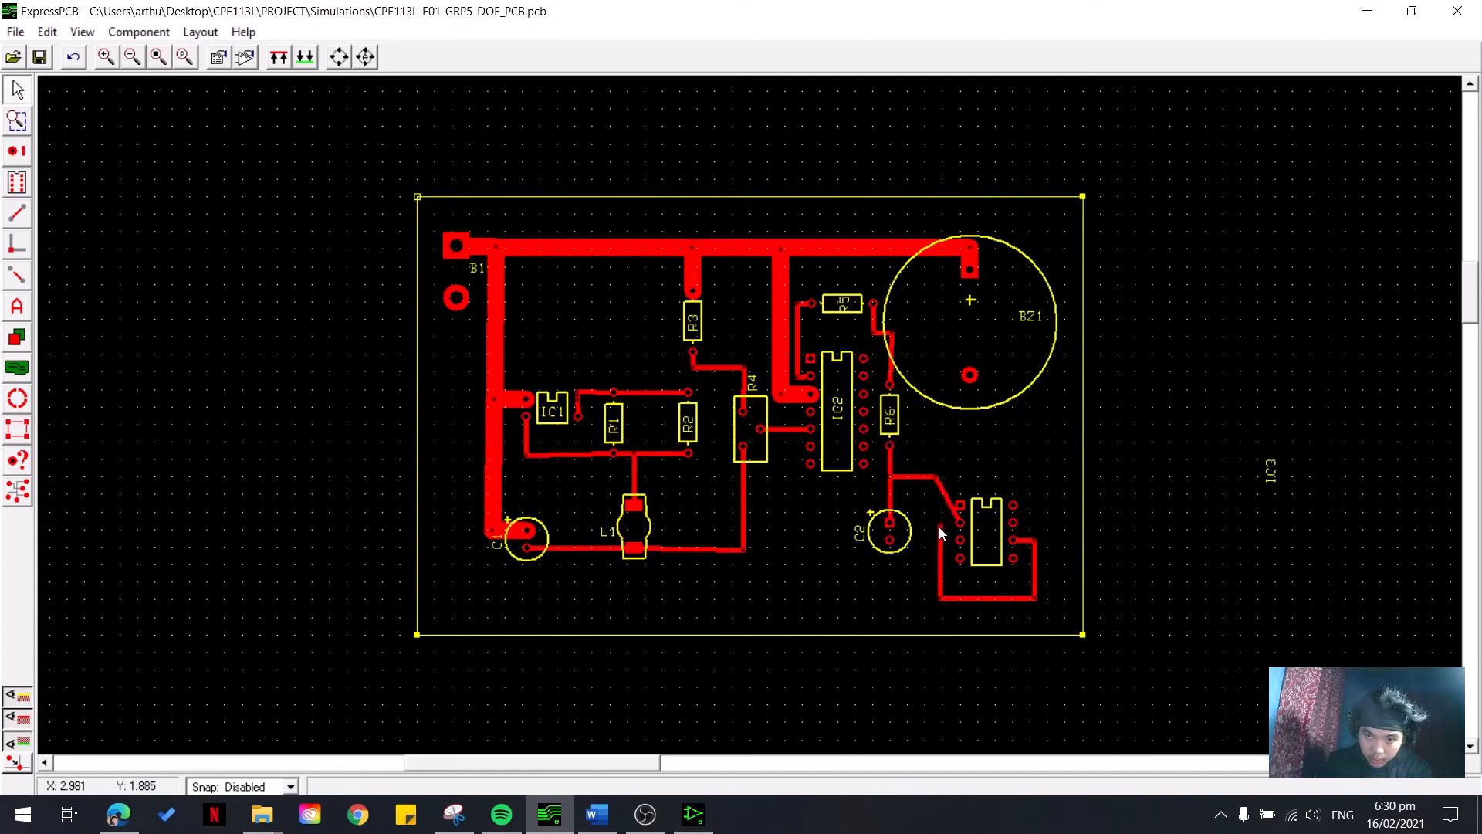
- Delete the slanted segment at IC3's pin 2 and reroute the pin to the loop trace and up to the R6–C2 branch
{"action": "left_click", "coordinate": [936, 523]}
{"action": "key", "text": "Delete"}
{"action": "left_click", "coordinate": [17, 218]}
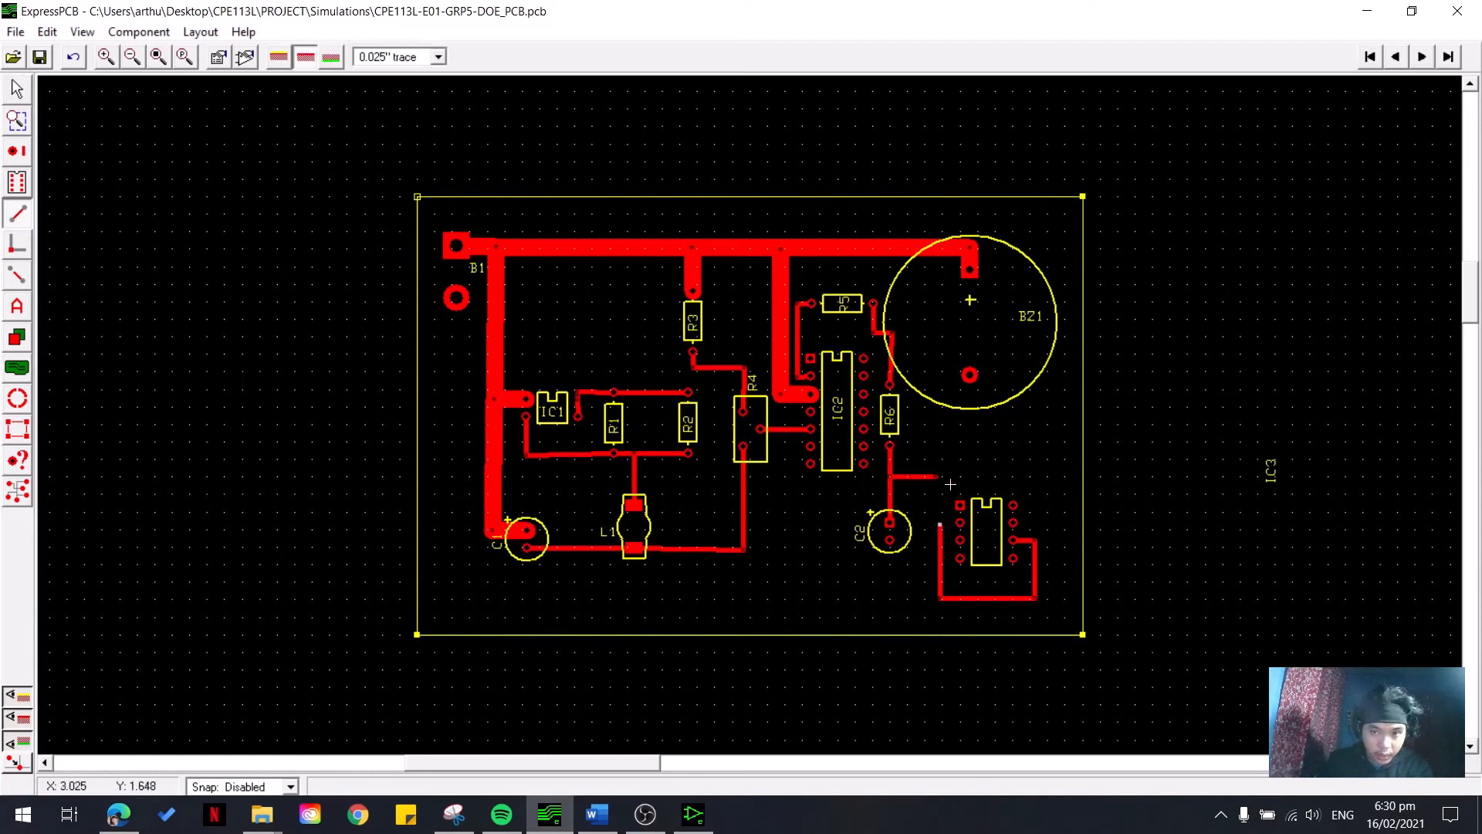
{"action": "left_click", "coordinate": [958, 523]}
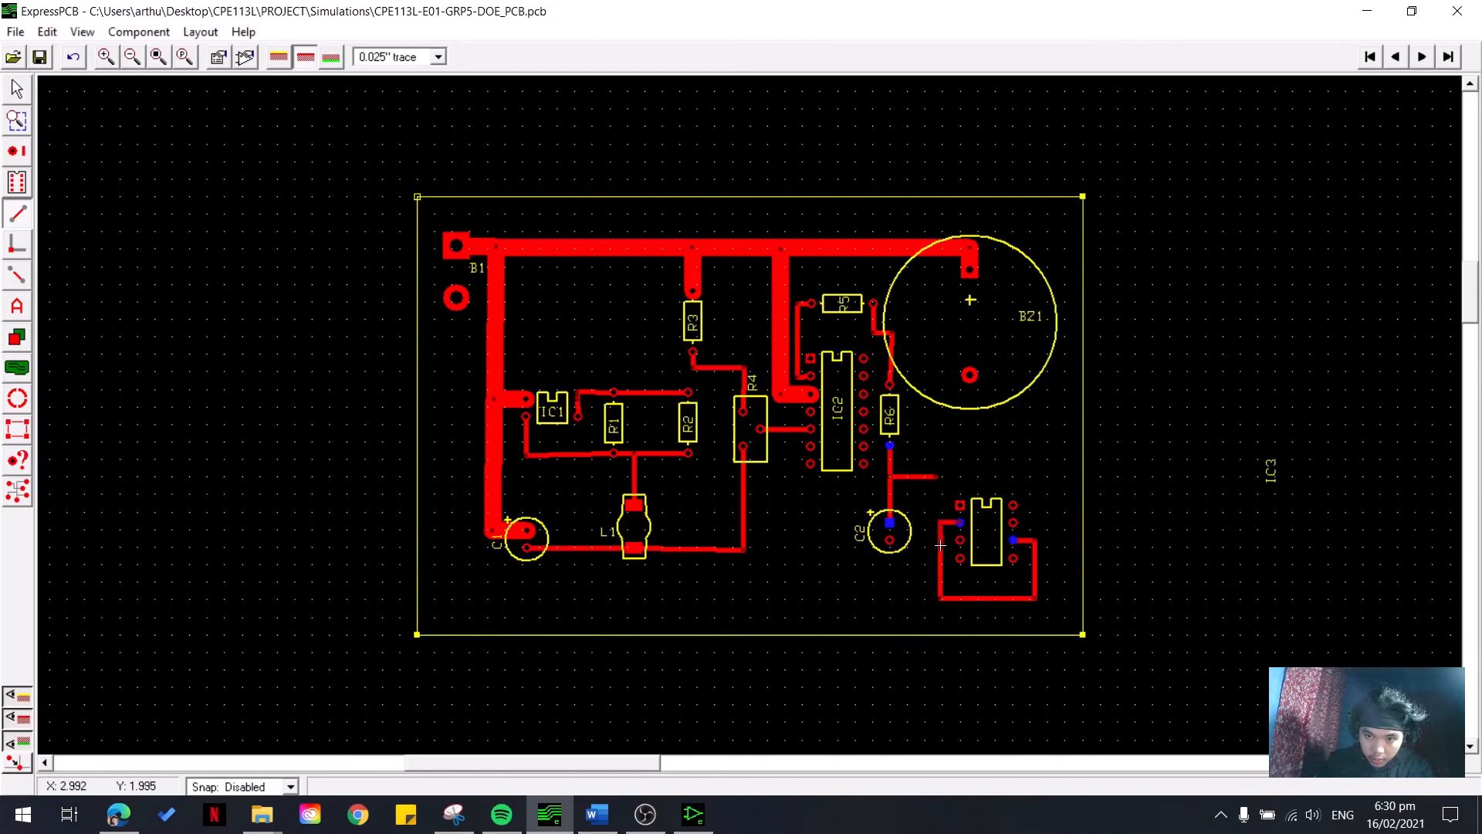
{"action": "left_click", "coordinate": [941, 478]}
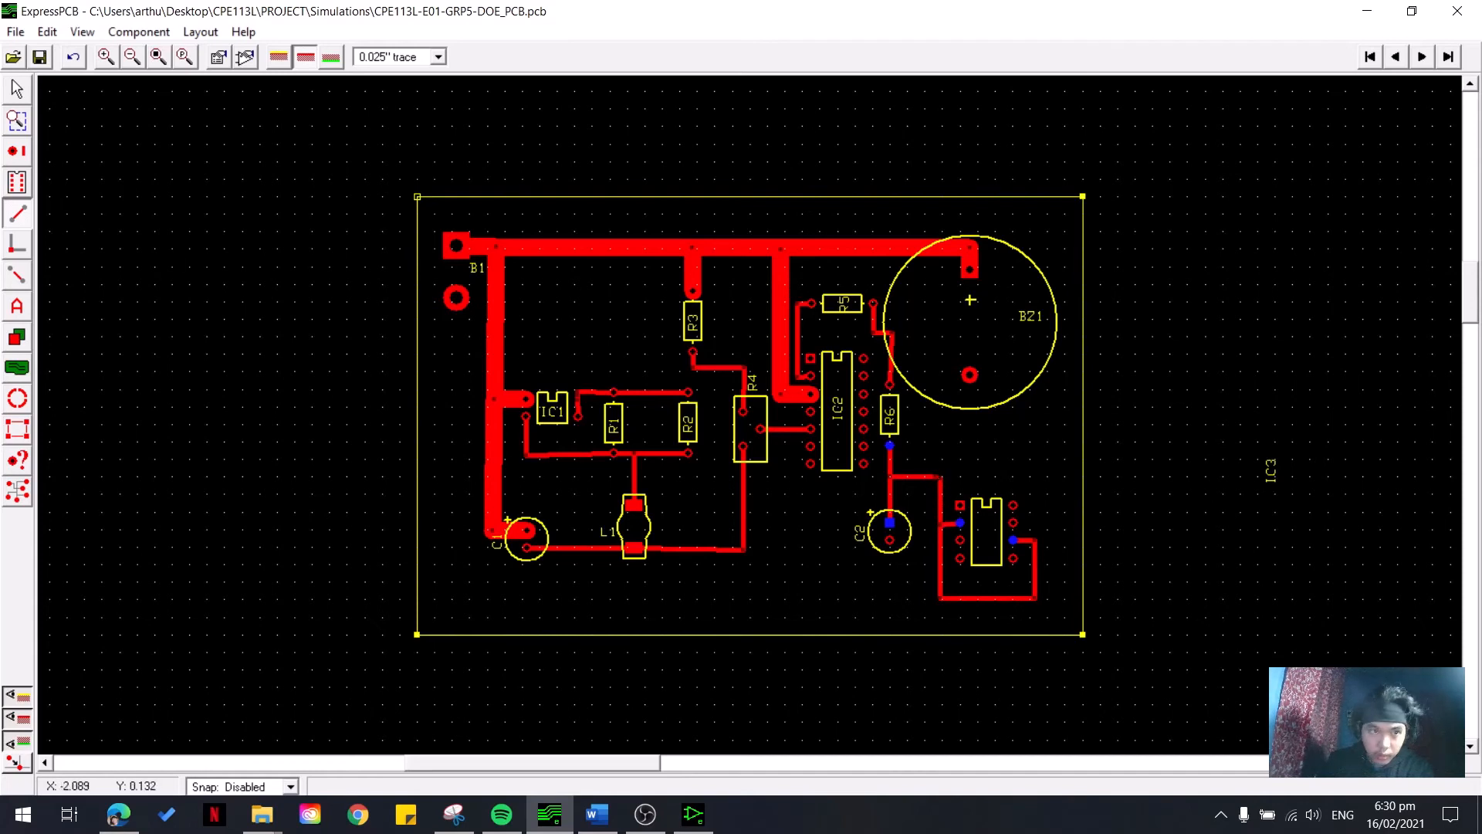
- Move the end of the horizontal branch from the R6–C2 trace onto the top of the vertical trace beside IC3
{"action": "left_click", "coordinate": [15, 91]}
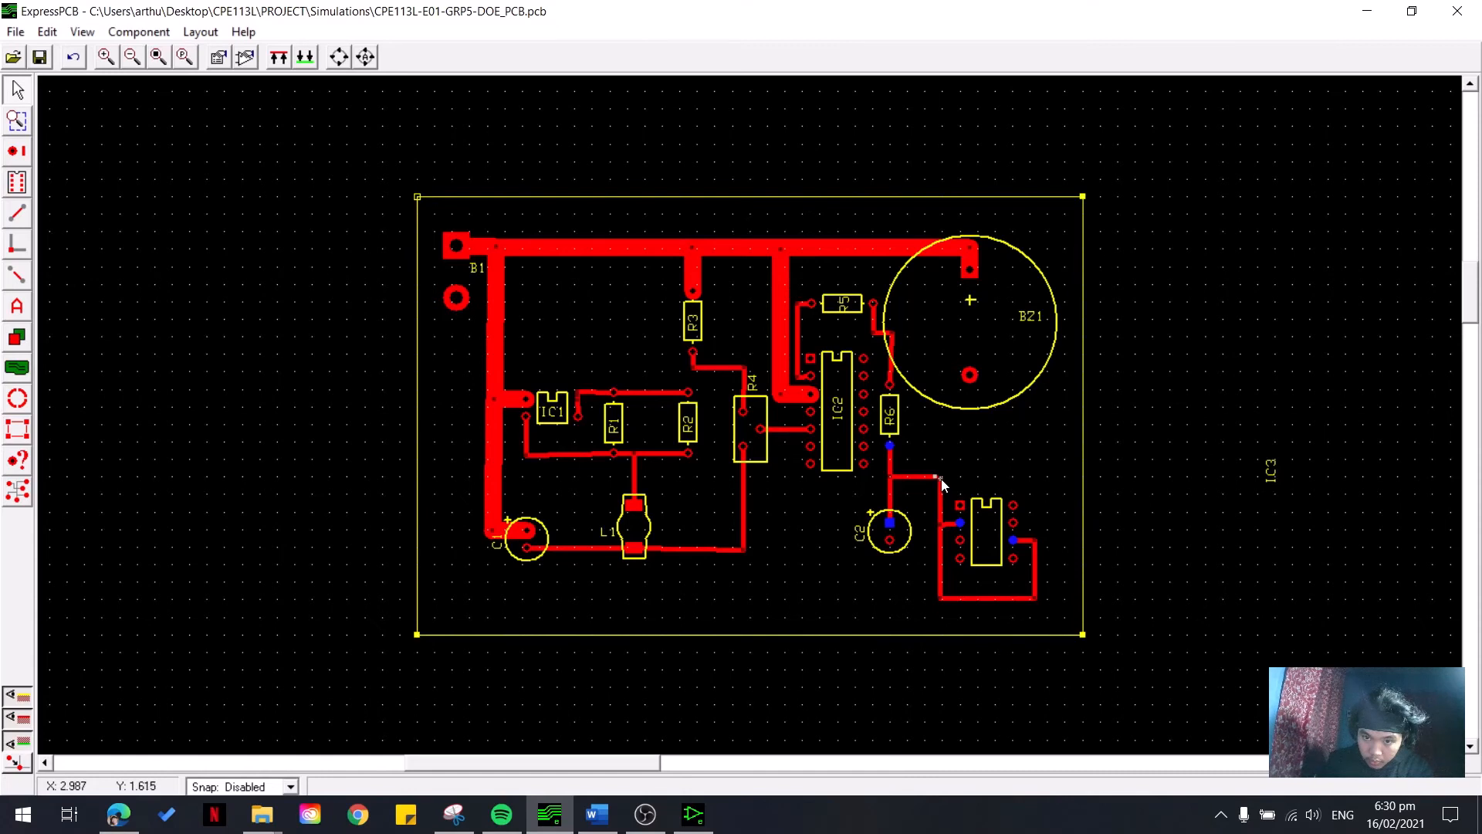
{"action": "left_click_drag", "start_coordinate": [935, 477], "coordinate": [941, 480]}
{"action": "left_click", "coordinate": [922, 479]}
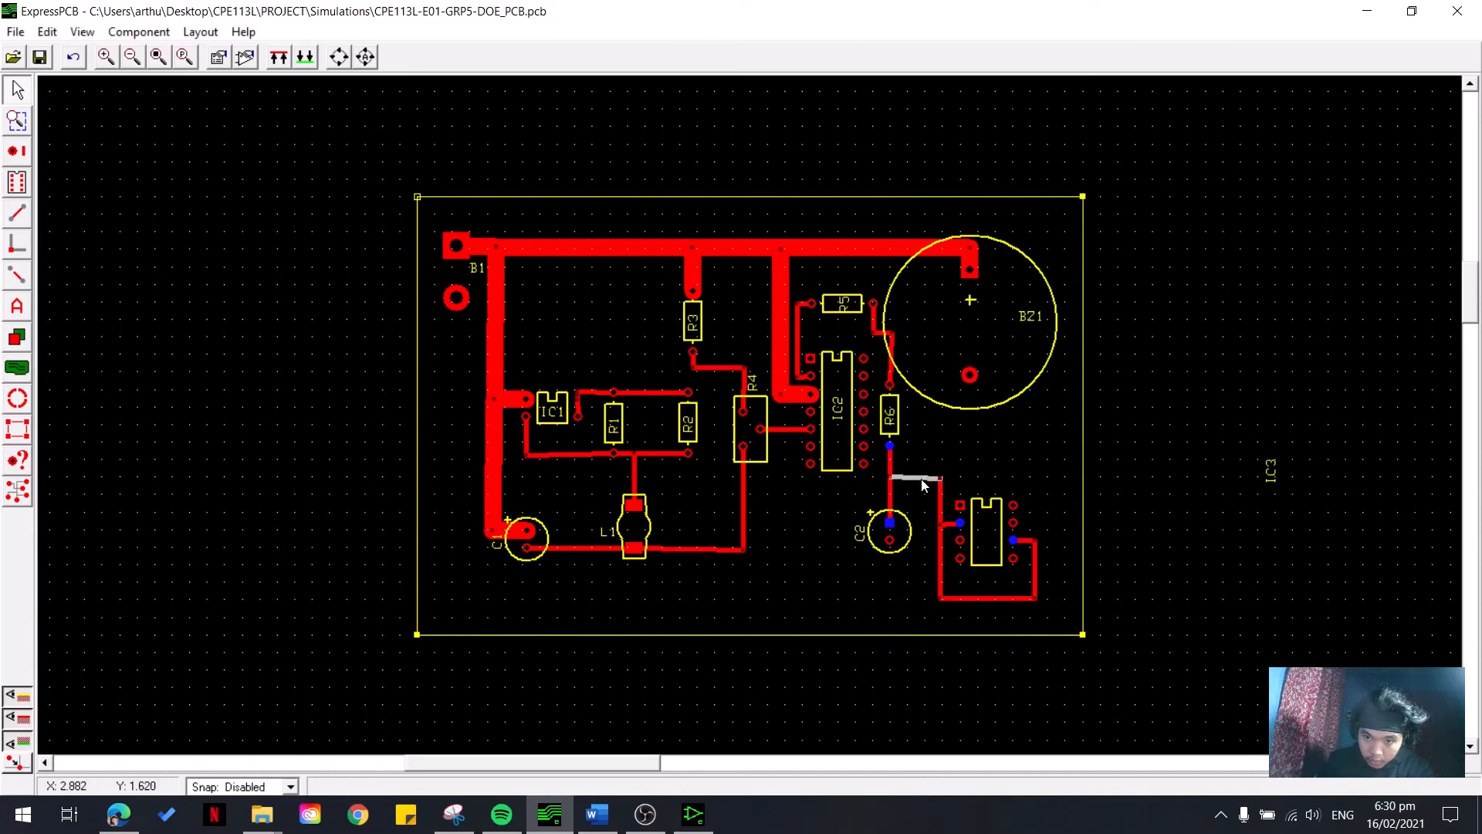
{"action": "left_click", "coordinate": [936, 548]}
{"action": "left_click", "coordinate": [939, 553]}
{"action": "left_click_drag", "start_coordinate": [941, 529], "coordinate": [893, 606]}
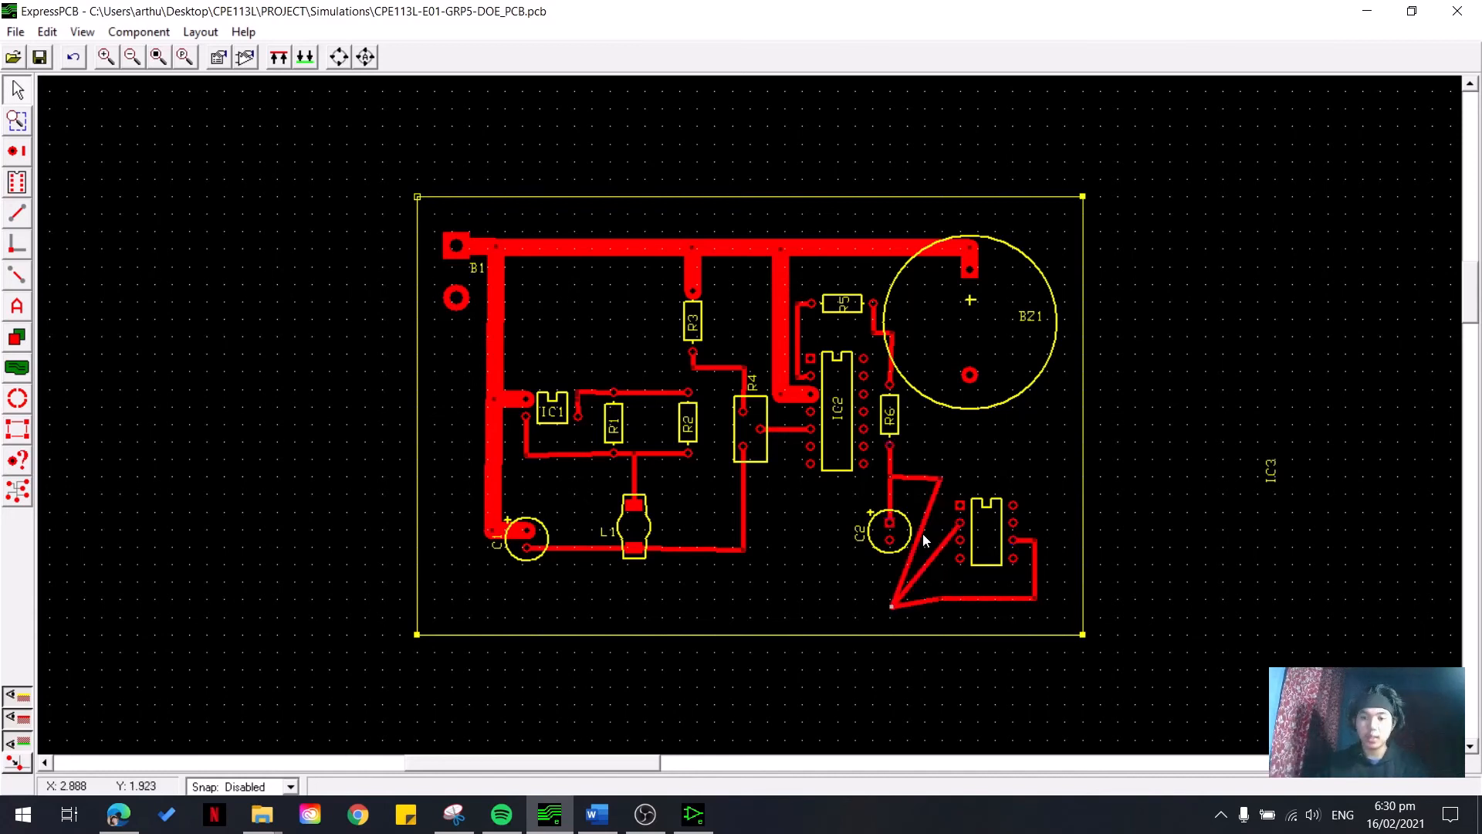
{"action": "key", "text": "ctrl+z"}
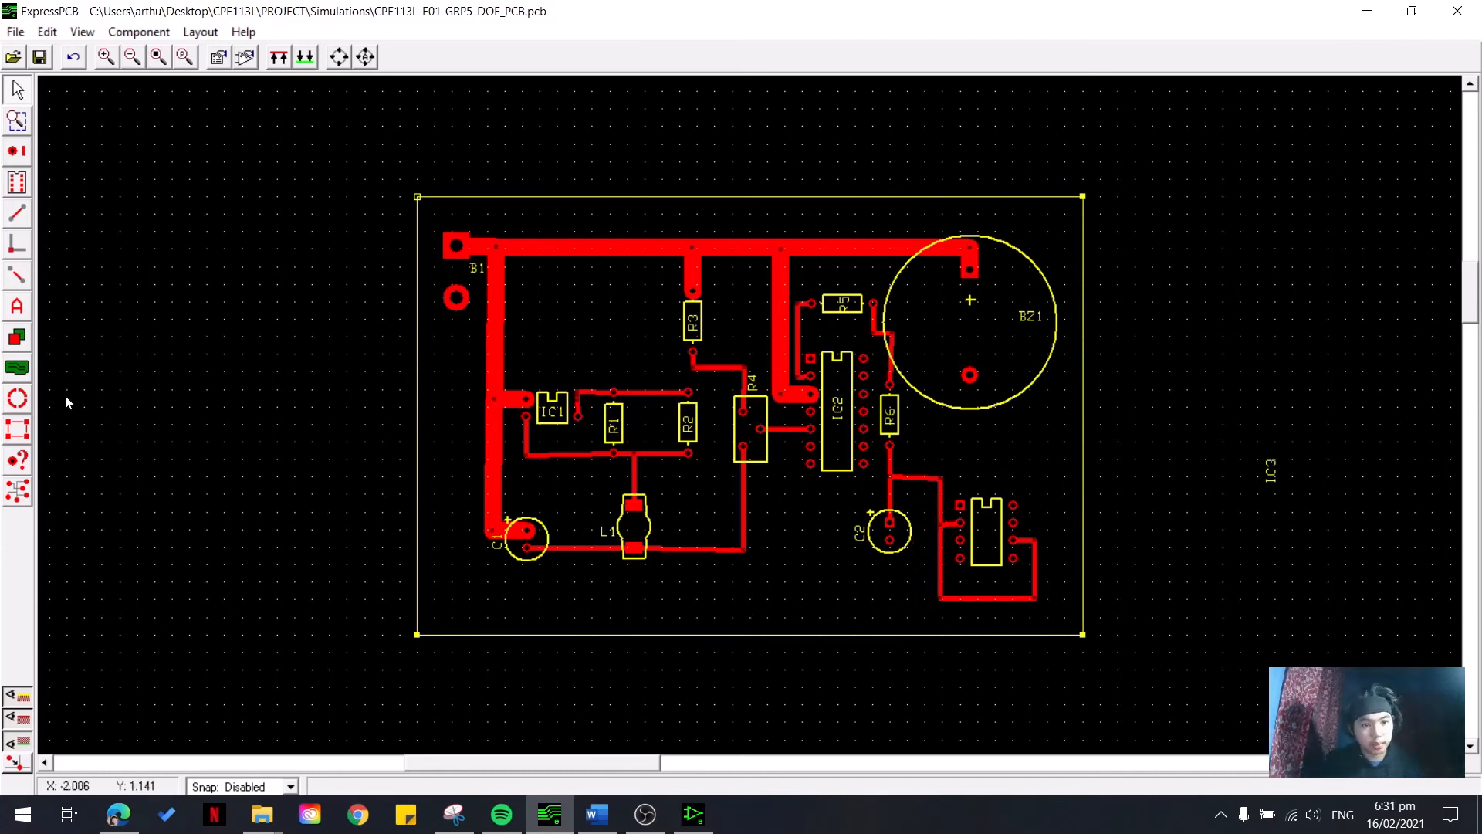
- Highlight in turn the nets of IC3's pins 1, 3 and 4 to check their connections
{"action": "left_click", "coordinate": [18, 491]}
{"action": "left_click", "coordinate": [961, 507]}
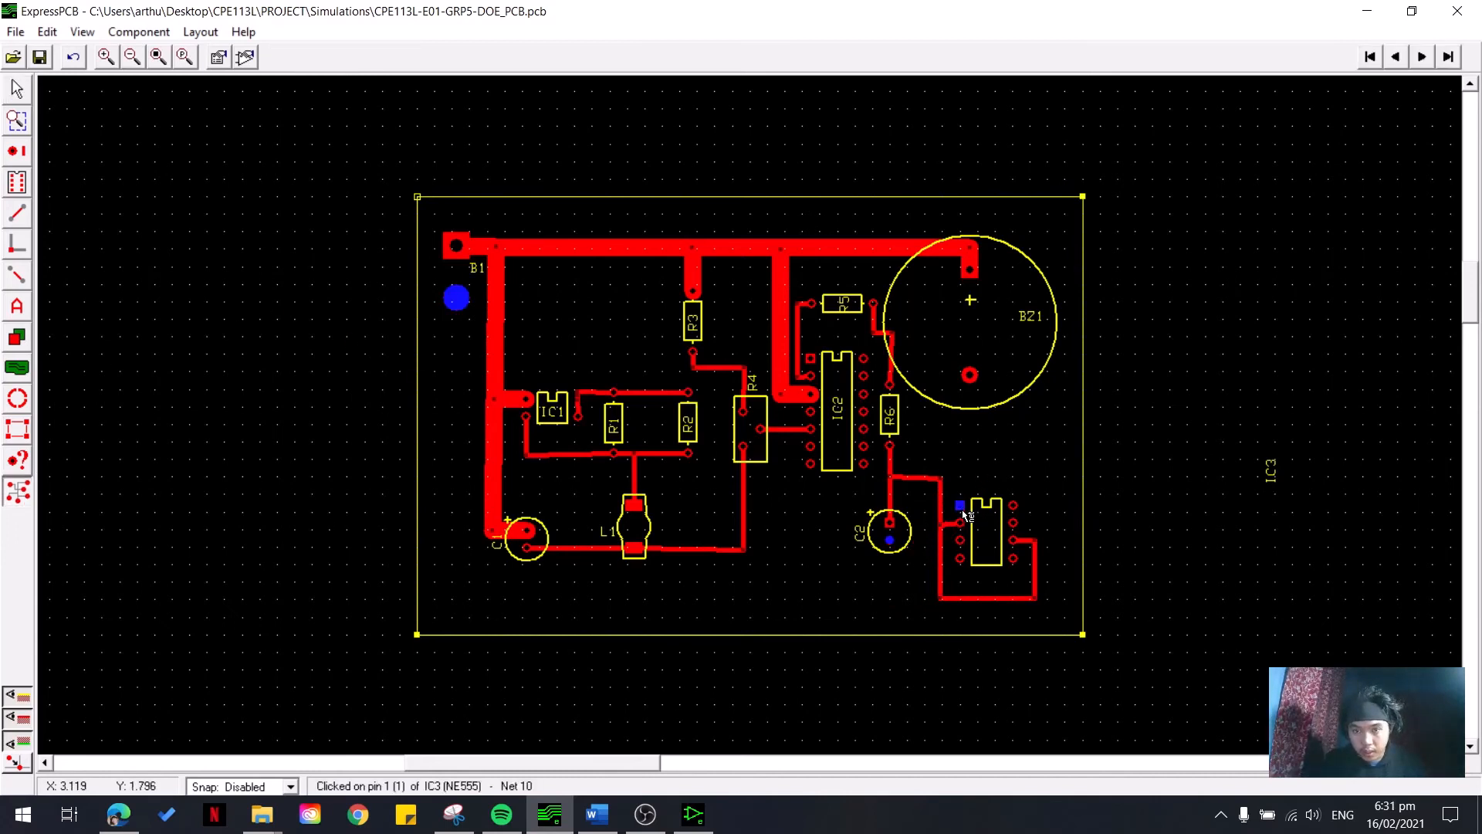
{"action": "left_click", "coordinate": [964, 531]}
{"action": "left_click", "coordinate": [964, 543]}
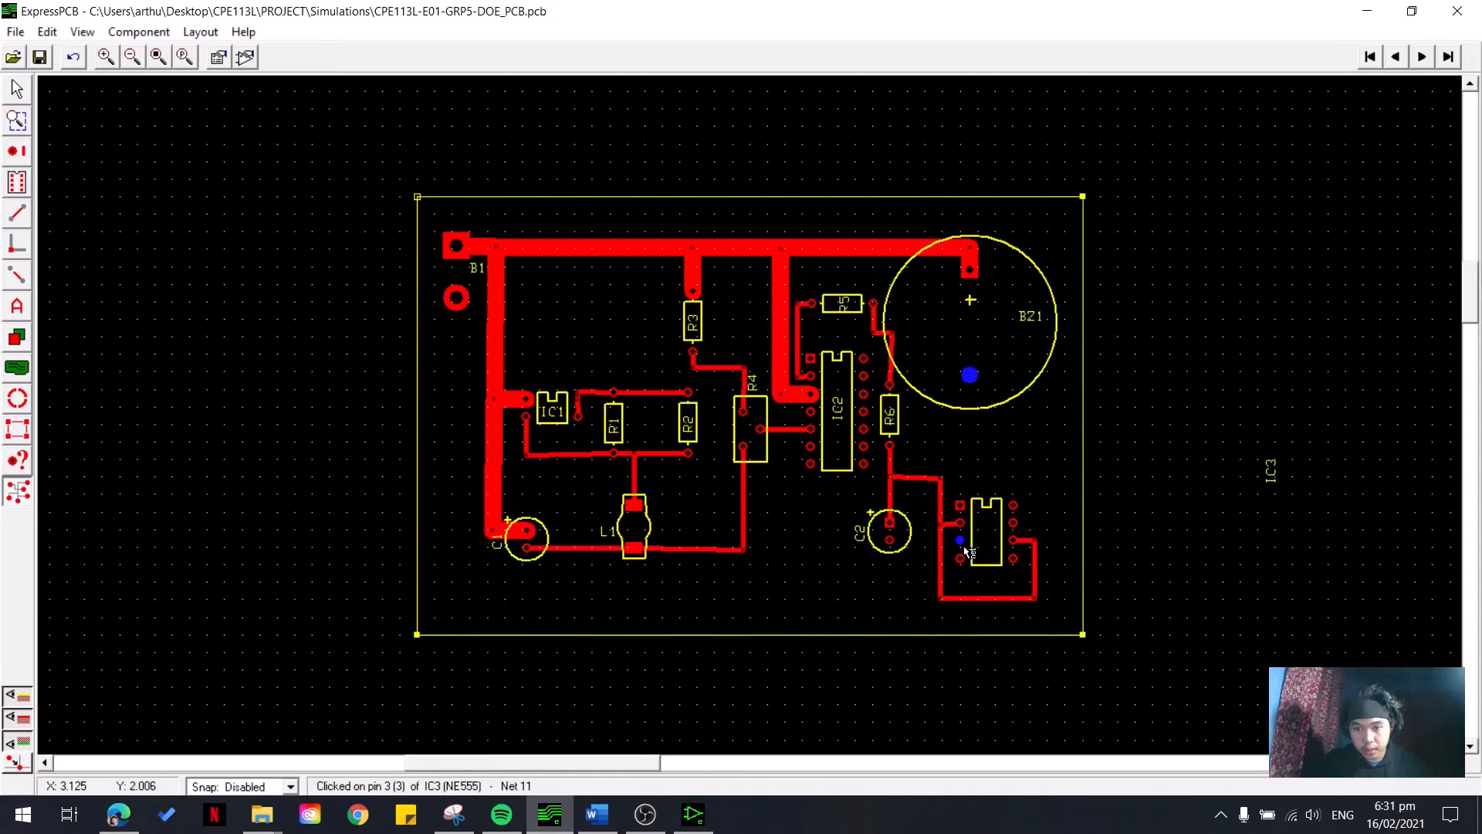
{"action": "left_click", "coordinate": [962, 559]}
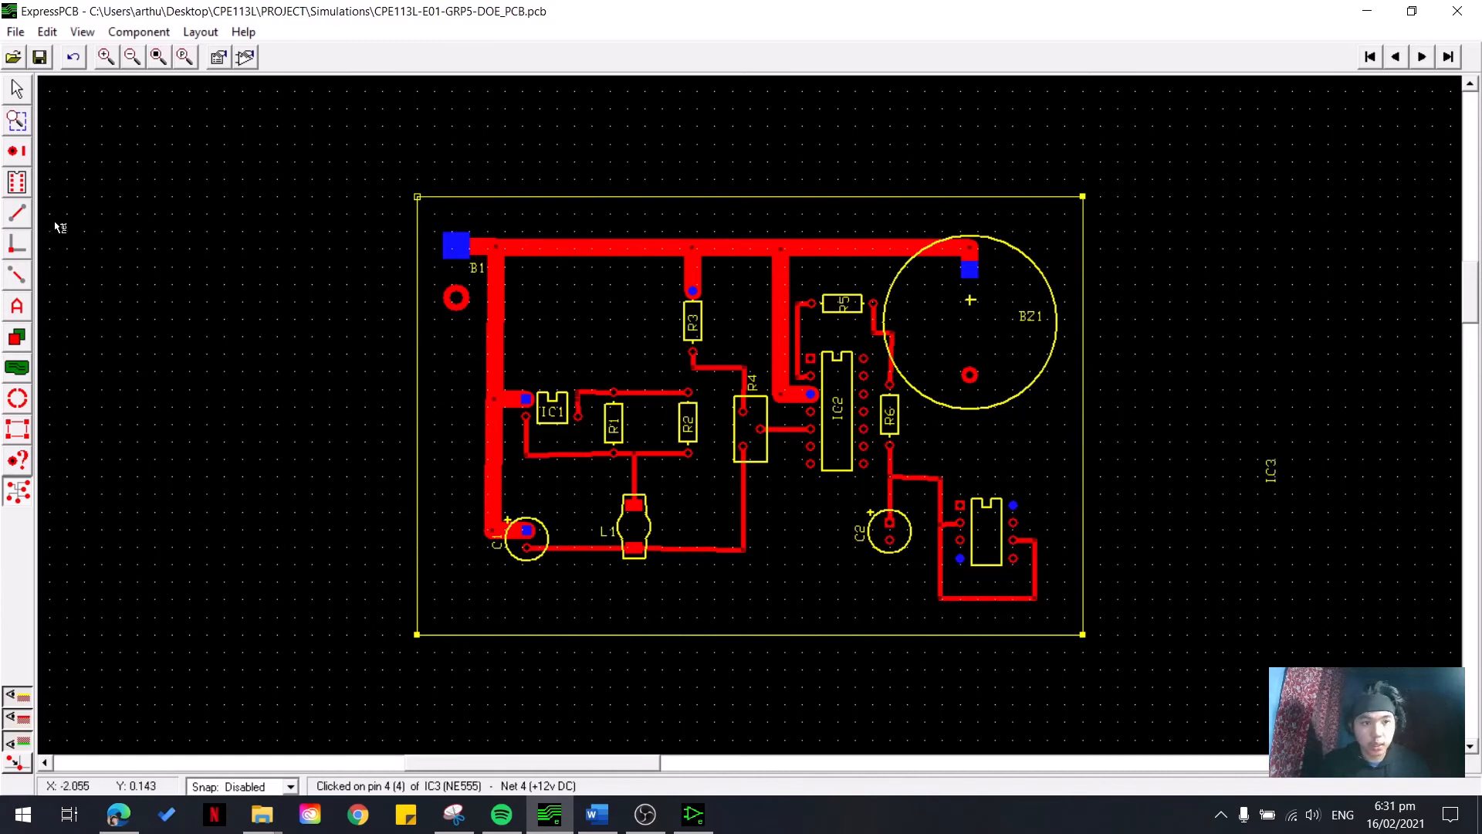
- Set up the trace tool with a width of 0.100"
{"action": "left_click", "coordinate": [17, 213]}
{"action": "left_click", "coordinate": [437, 57]}
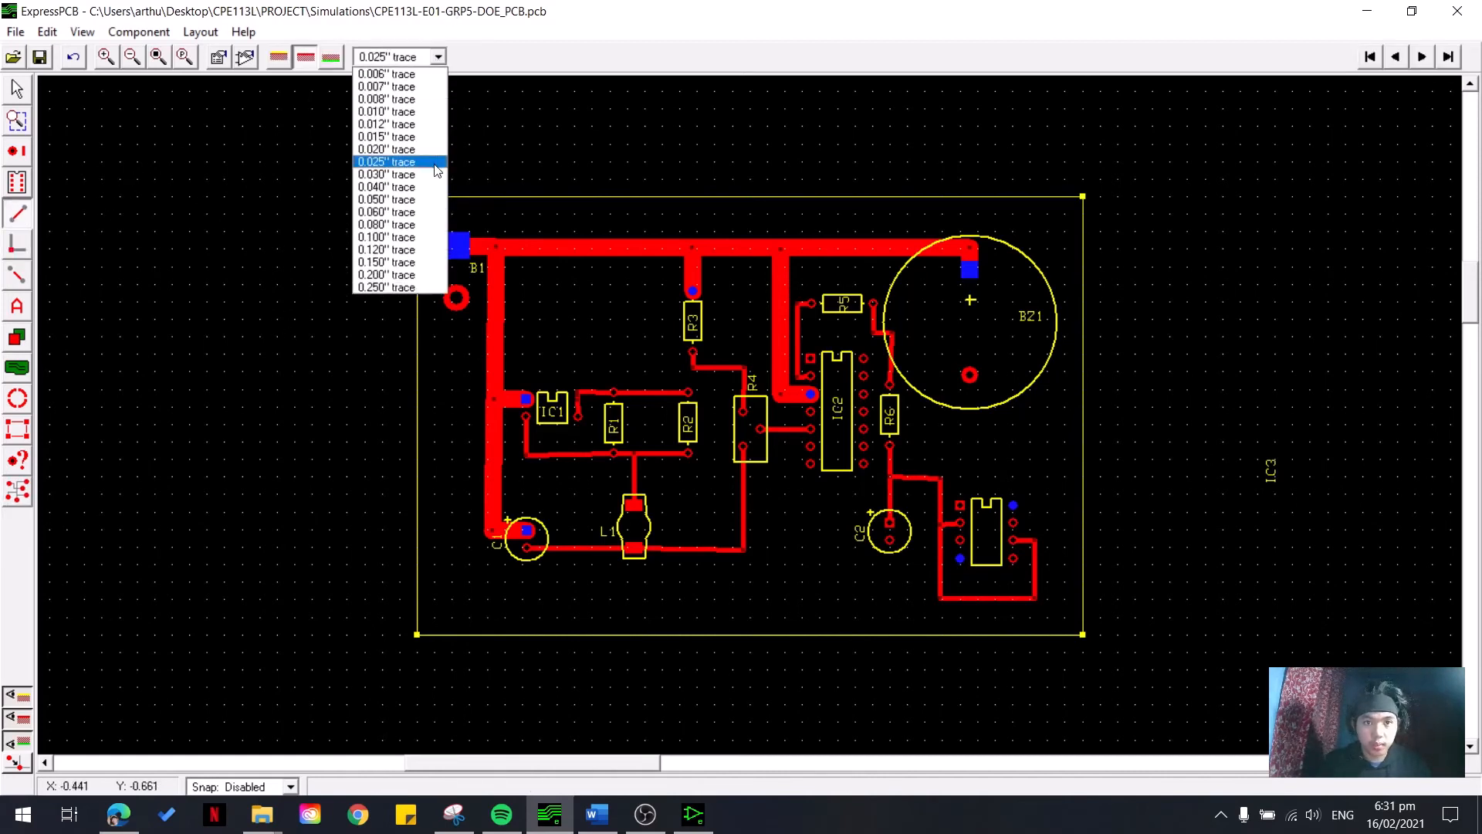
{"action": "left_click", "coordinate": [394, 237]}
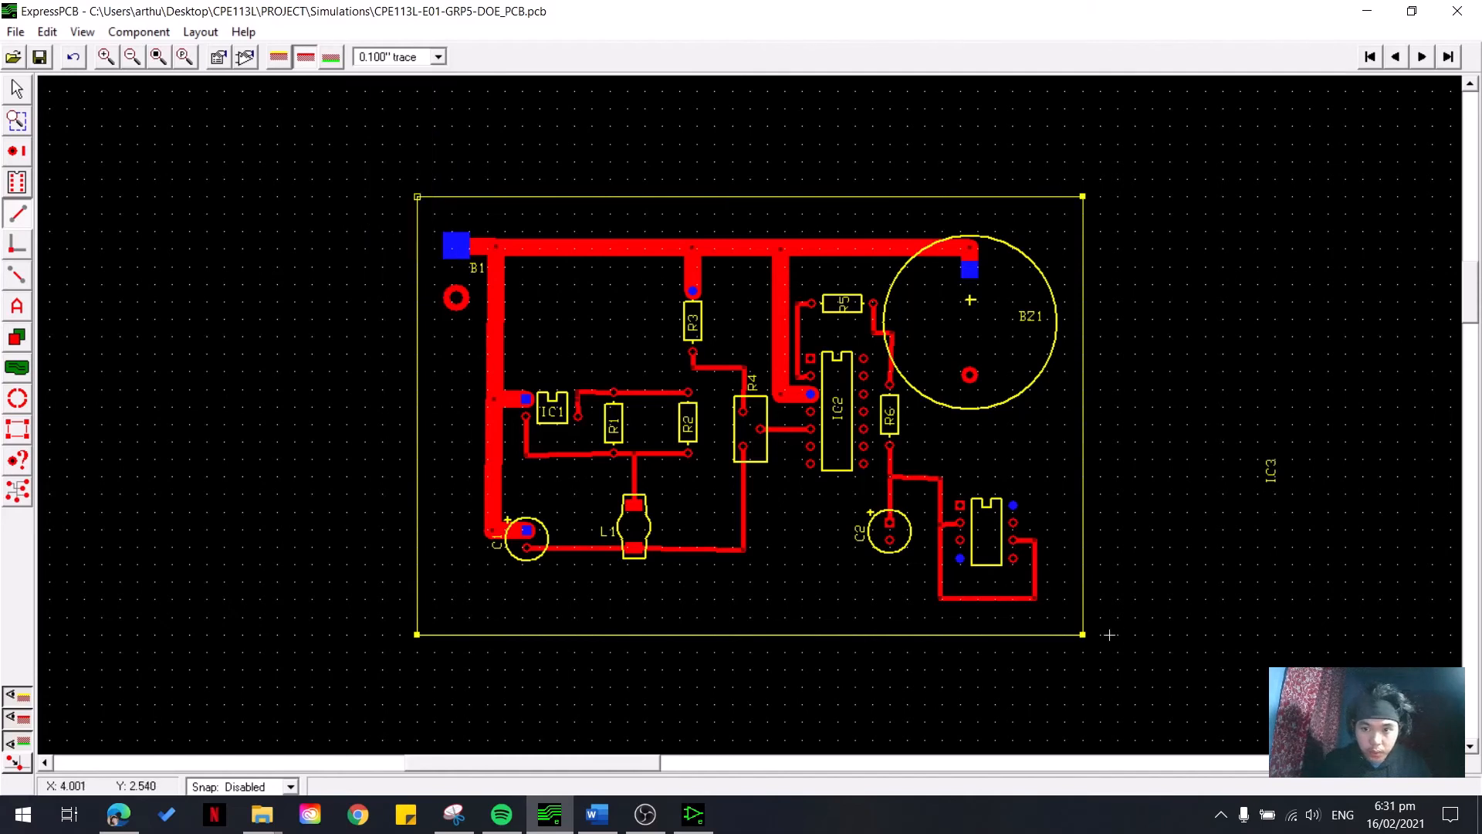
{"action": "left_click", "coordinate": [961, 558]}
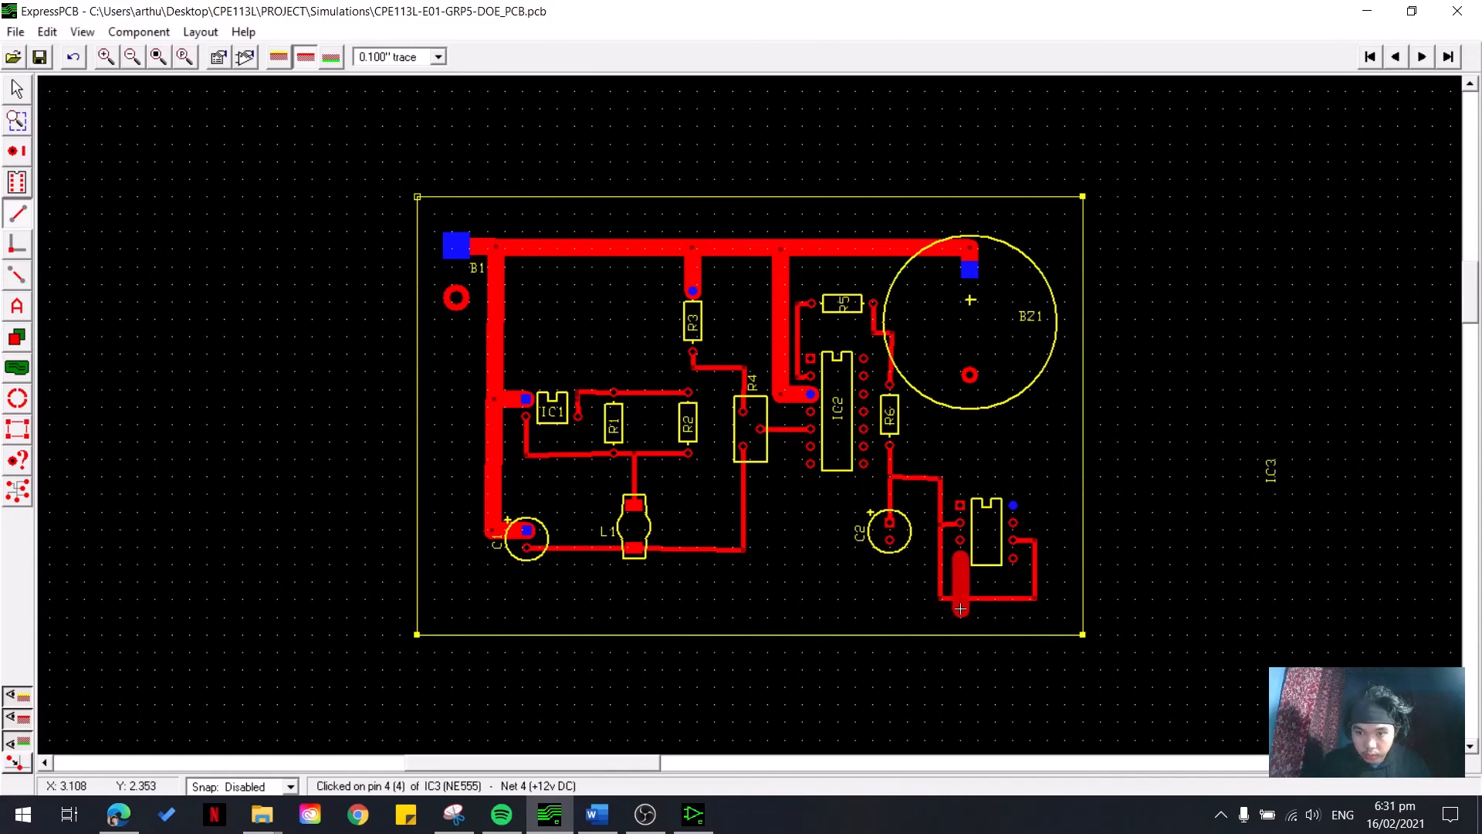
{"action": "left_click", "coordinate": [961, 608]}
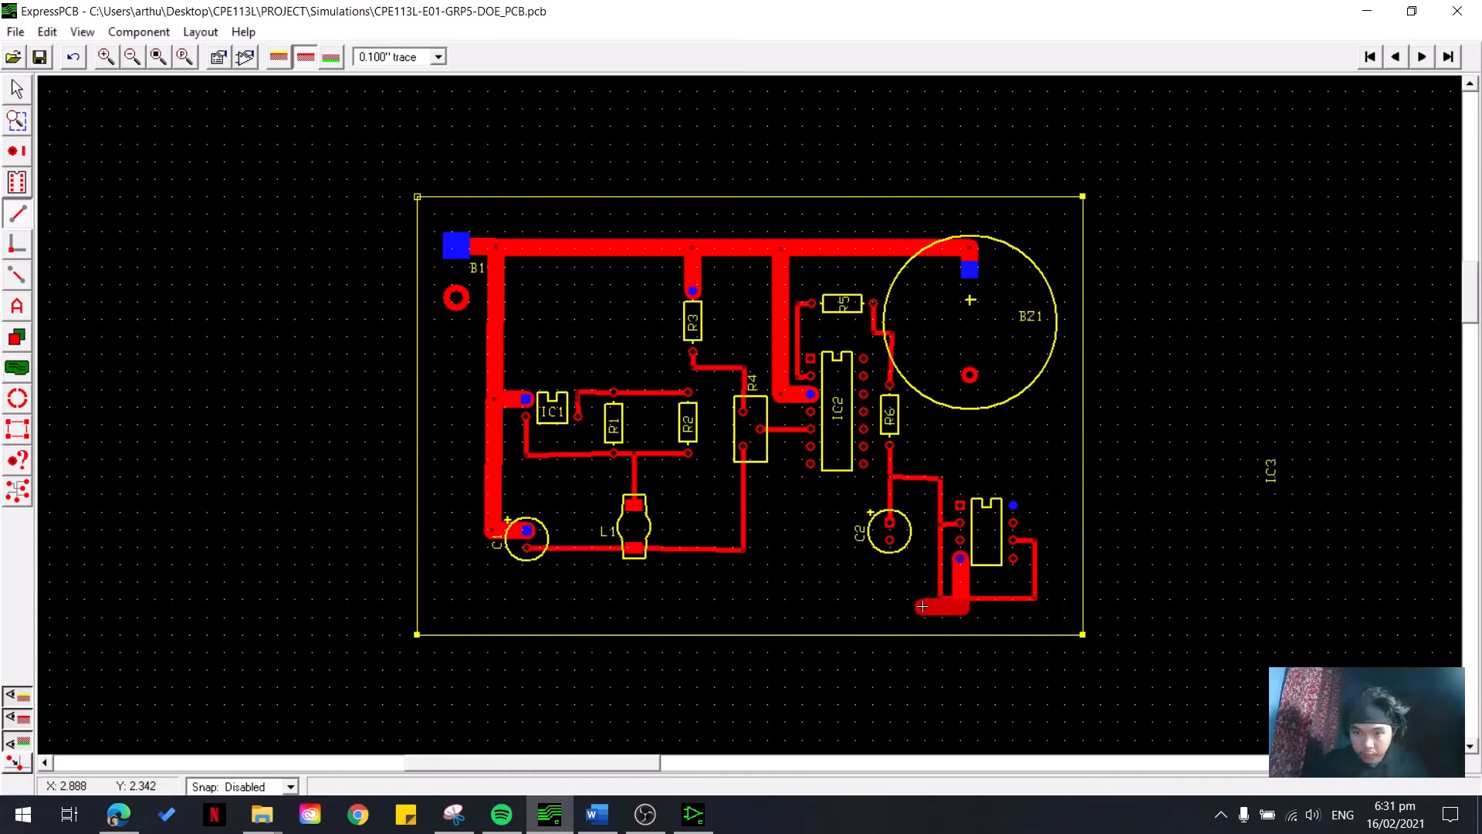
{"action": "key", "text": "Escape"}
- Route a 0.100" trace from IC3's pin 4 left and straight up to the horizontal +12v trace
{"action": "left_click", "coordinate": [961, 557]}
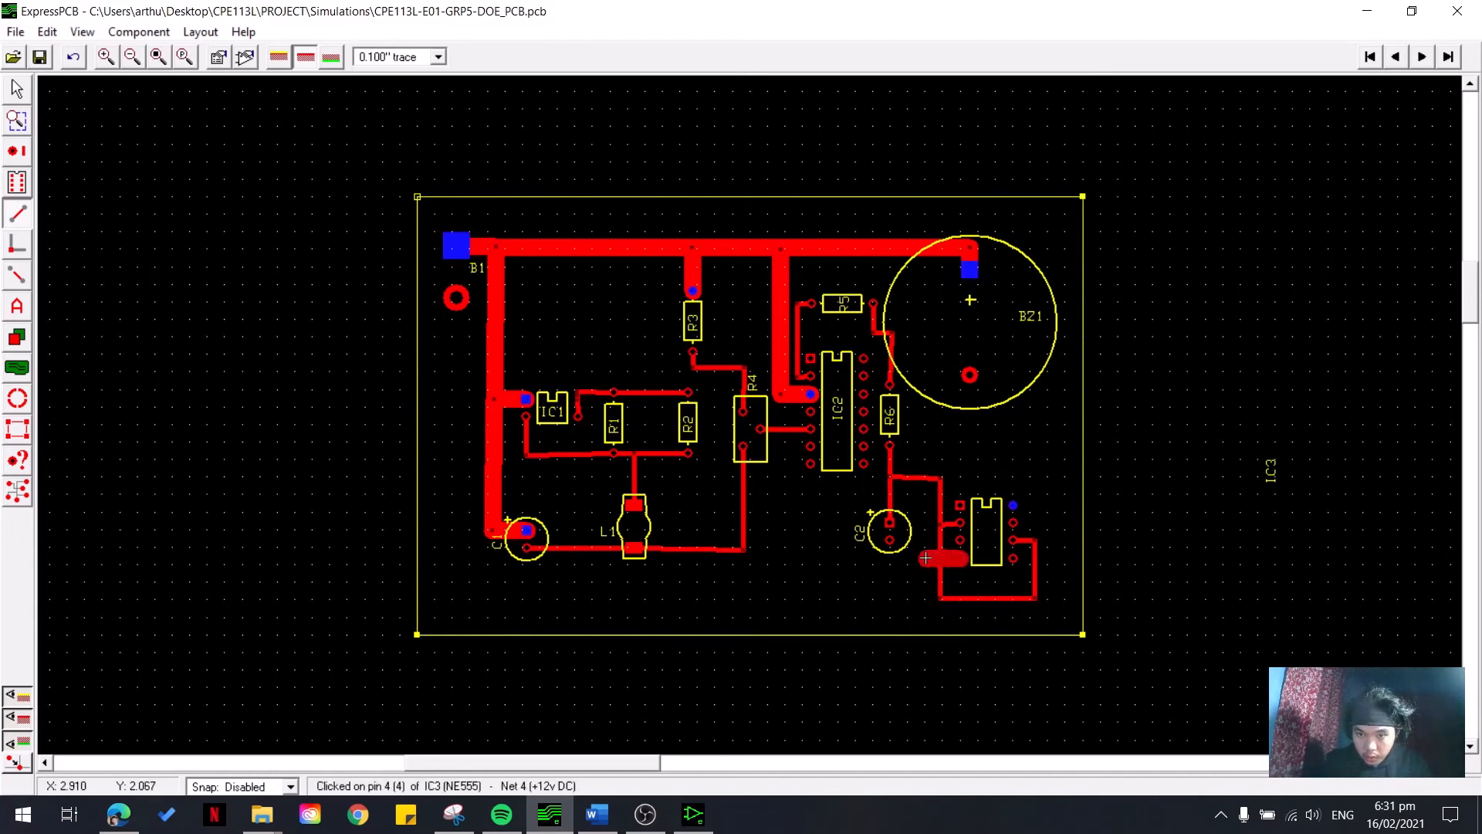
{"action": "left_click", "coordinate": [925, 556]}
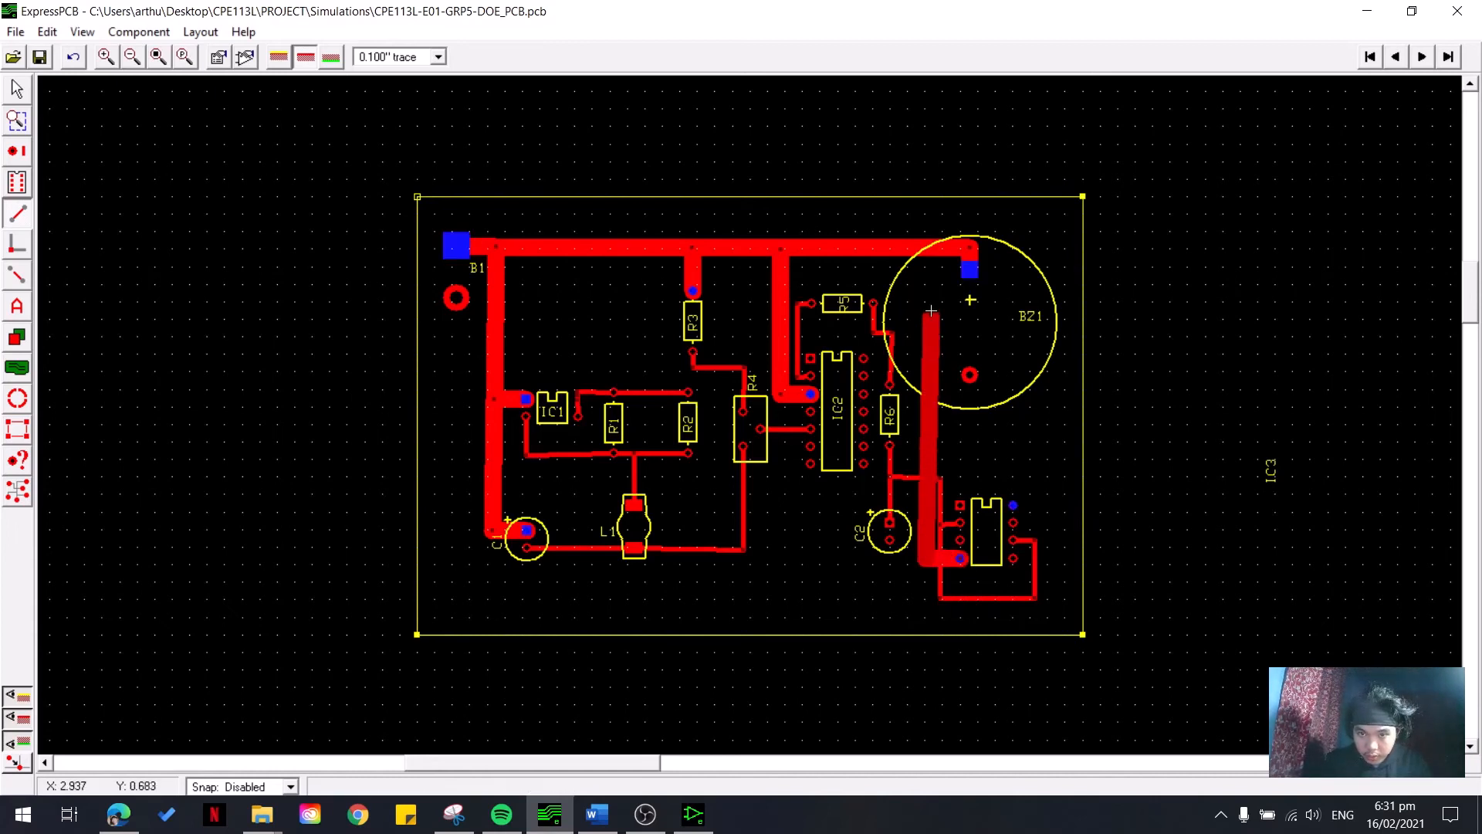
{"action": "double_click", "coordinate": [926, 247]}
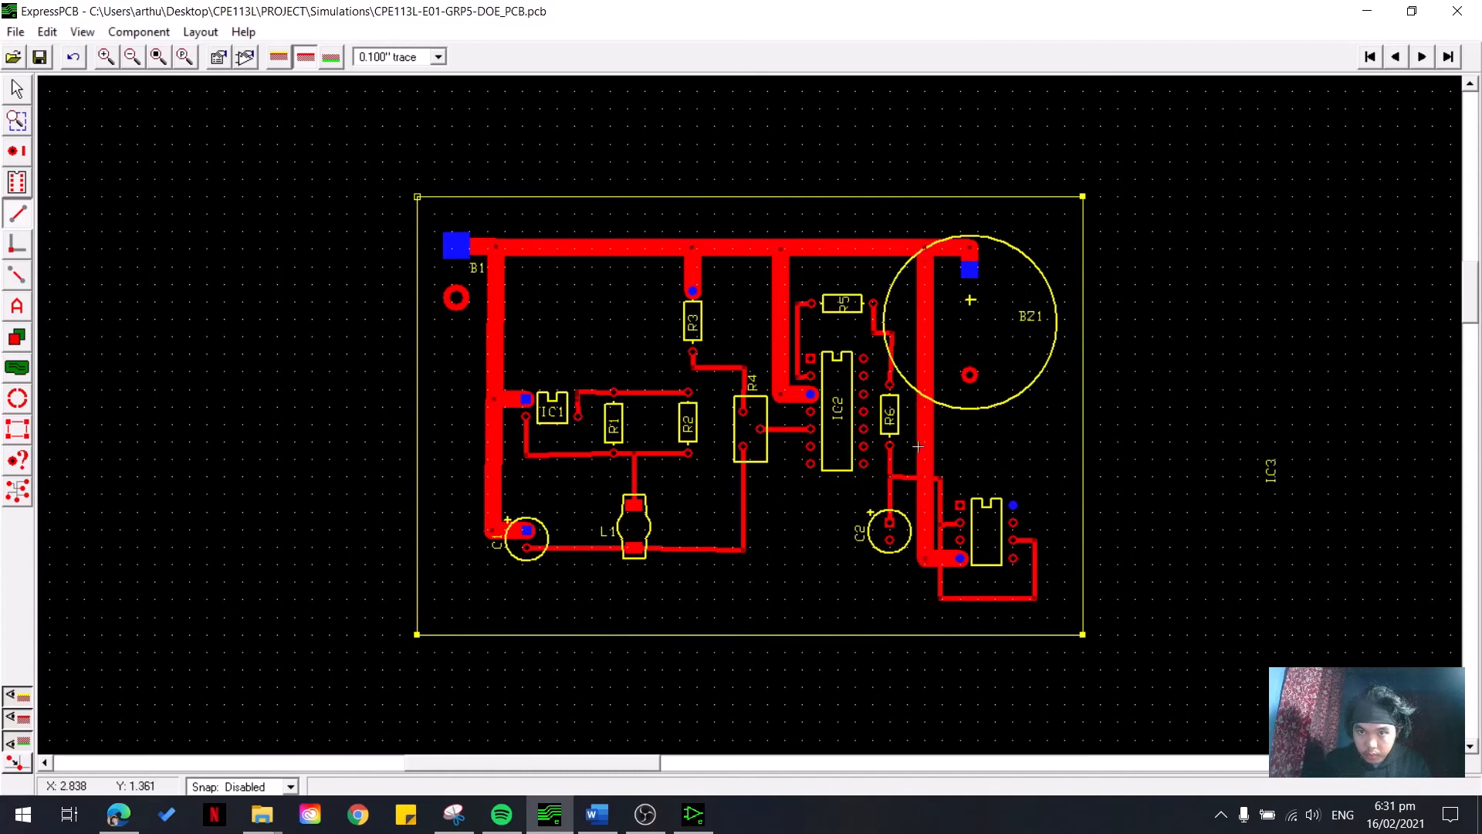
- Route a 0.100" trace from IC3's pin 8 up and left to BZ1's positive pin
{"action": "left_click", "coordinate": [1012, 505]}
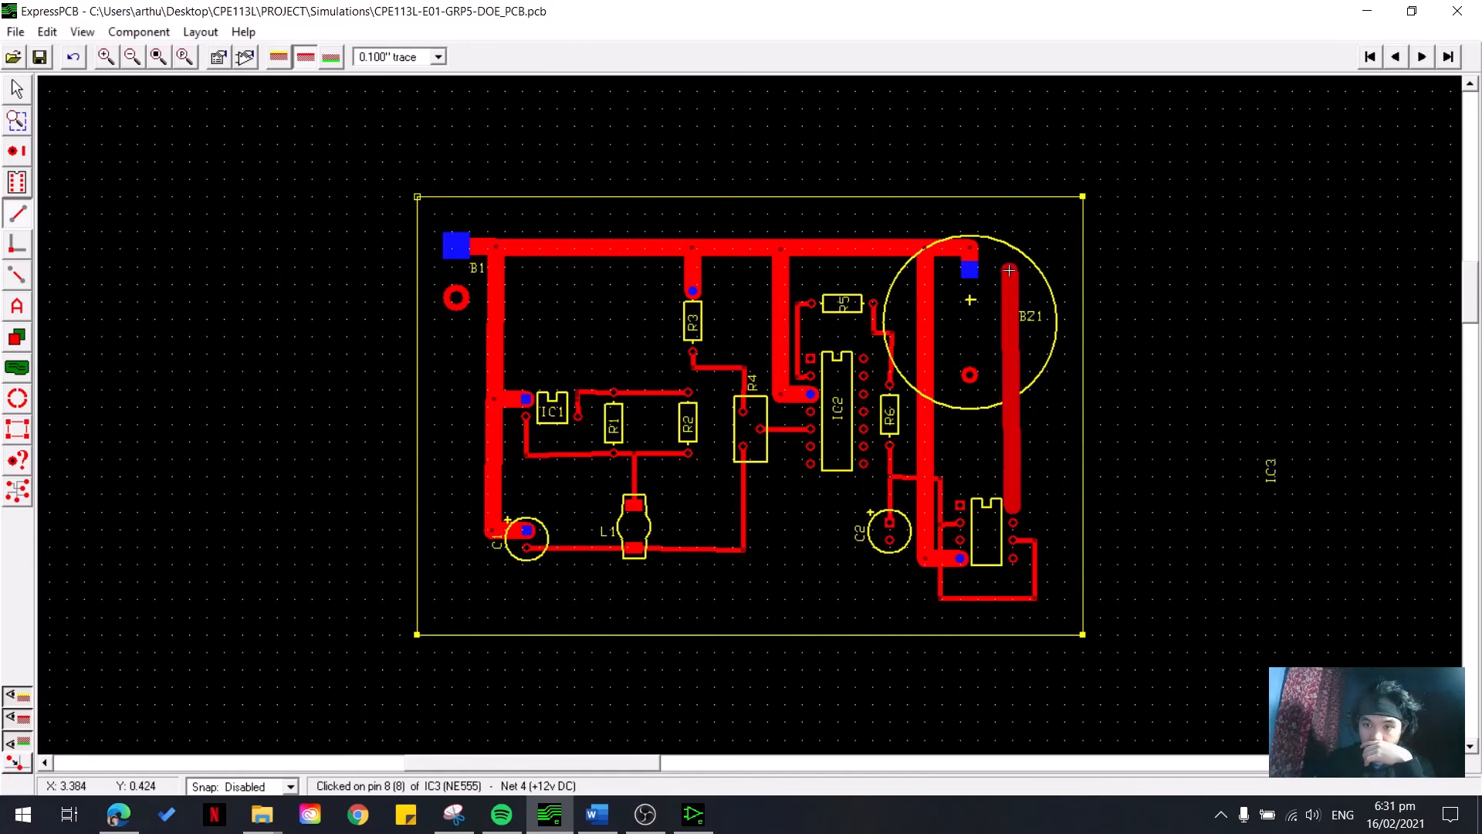
{"action": "left_click", "coordinate": [1011, 270]}
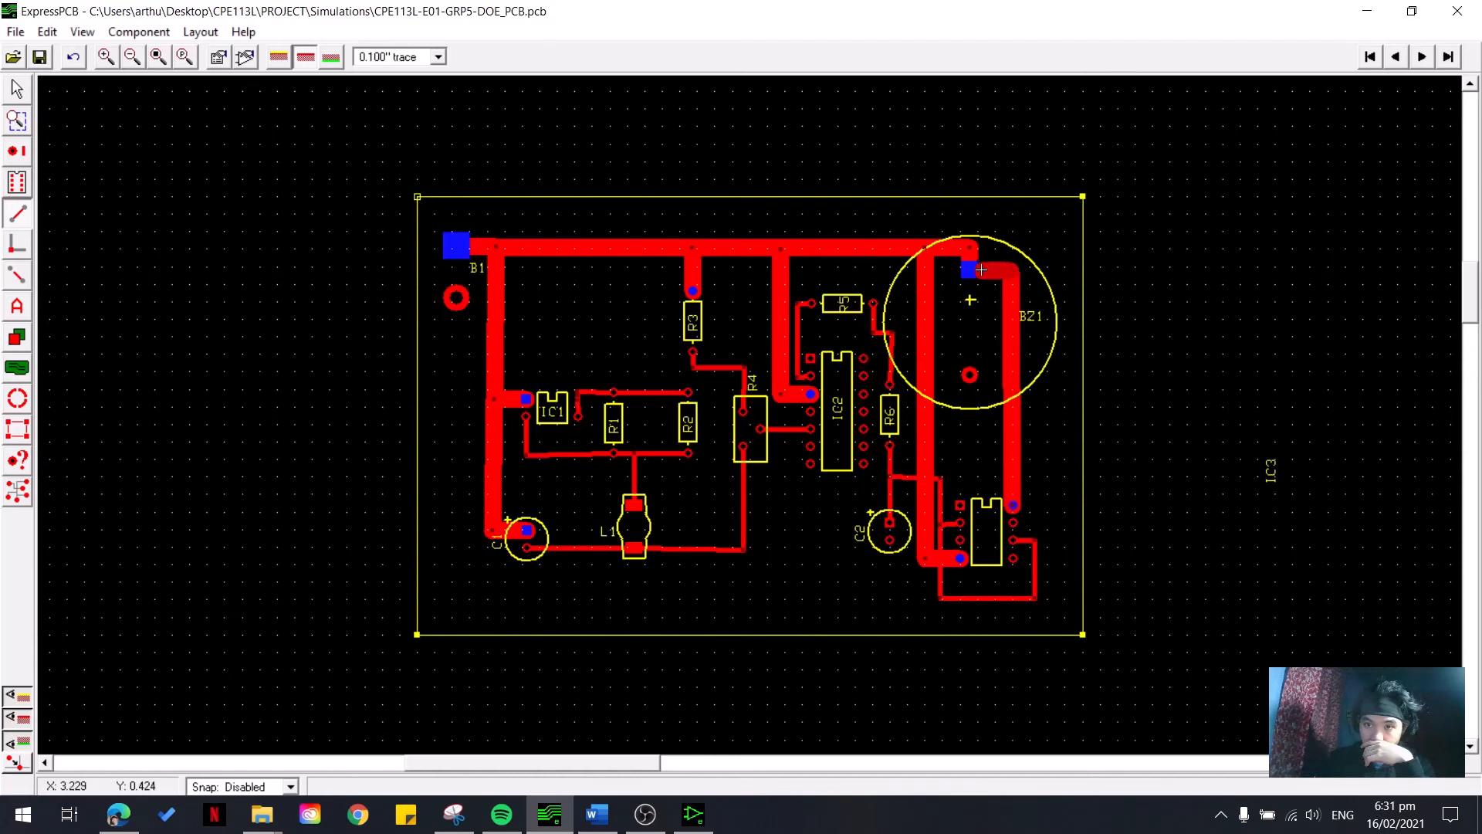
{"action": "left_click", "coordinate": [969, 269]}
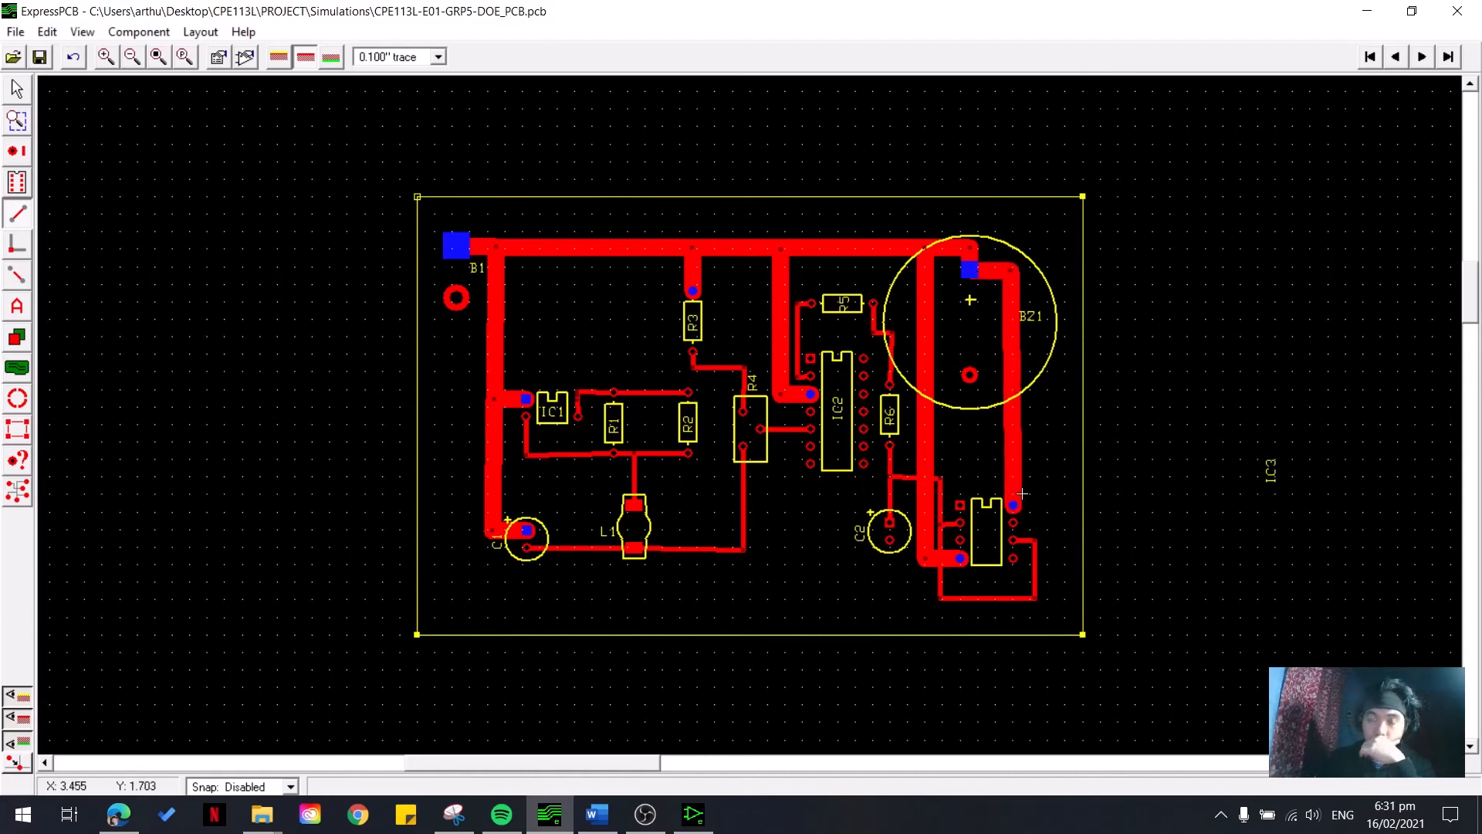
- Highlight the net of IC3's pin 3 and route a 0.025" trace from that pin up to BZ1's lower pin
{"action": "left_click", "coordinate": [17, 491]}
{"action": "left_click", "coordinate": [961, 542]}
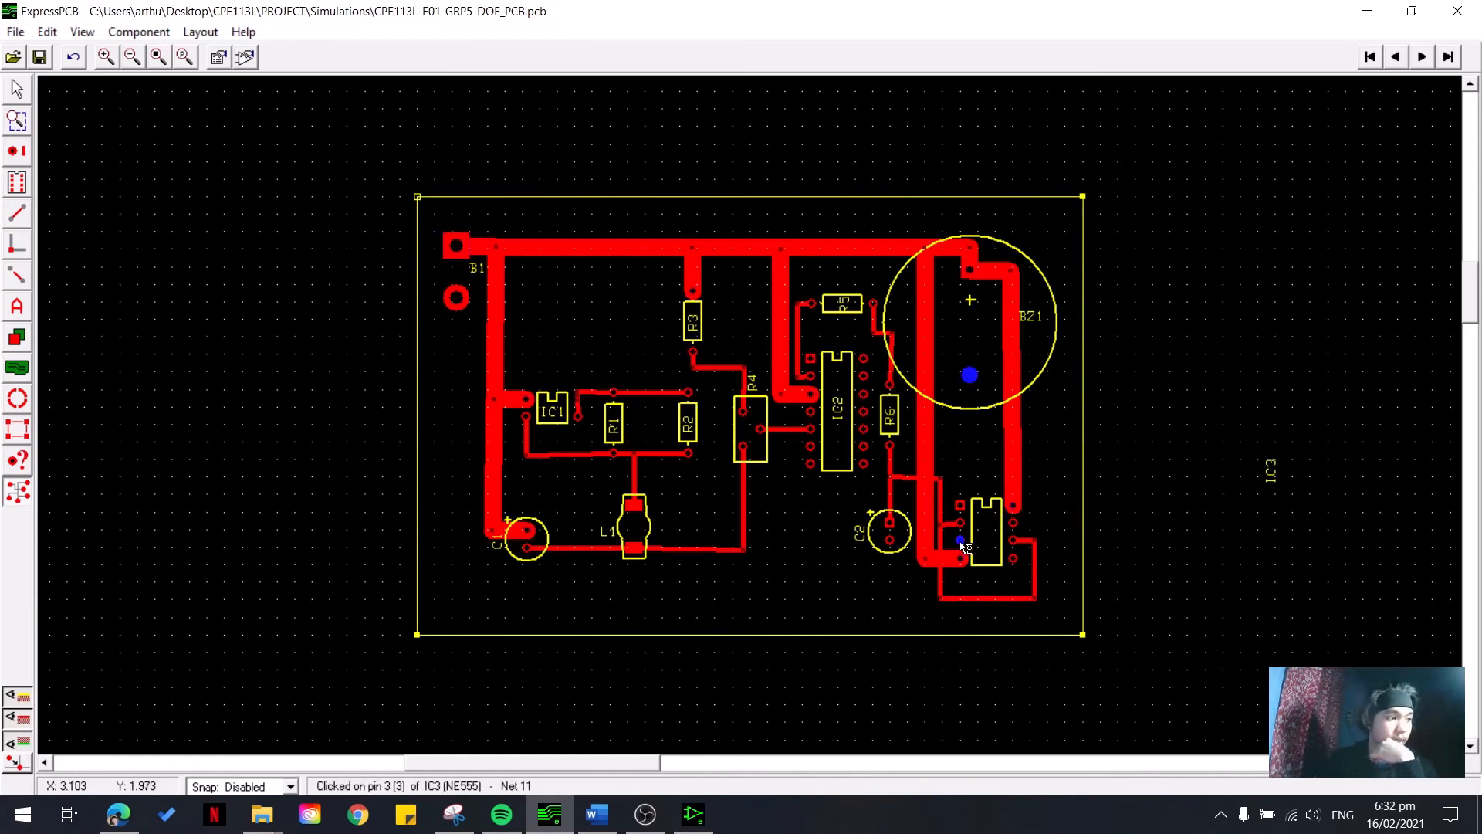
{"action": "left_click", "coordinate": [17, 213]}
{"action": "left_click", "coordinate": [446, 56]}
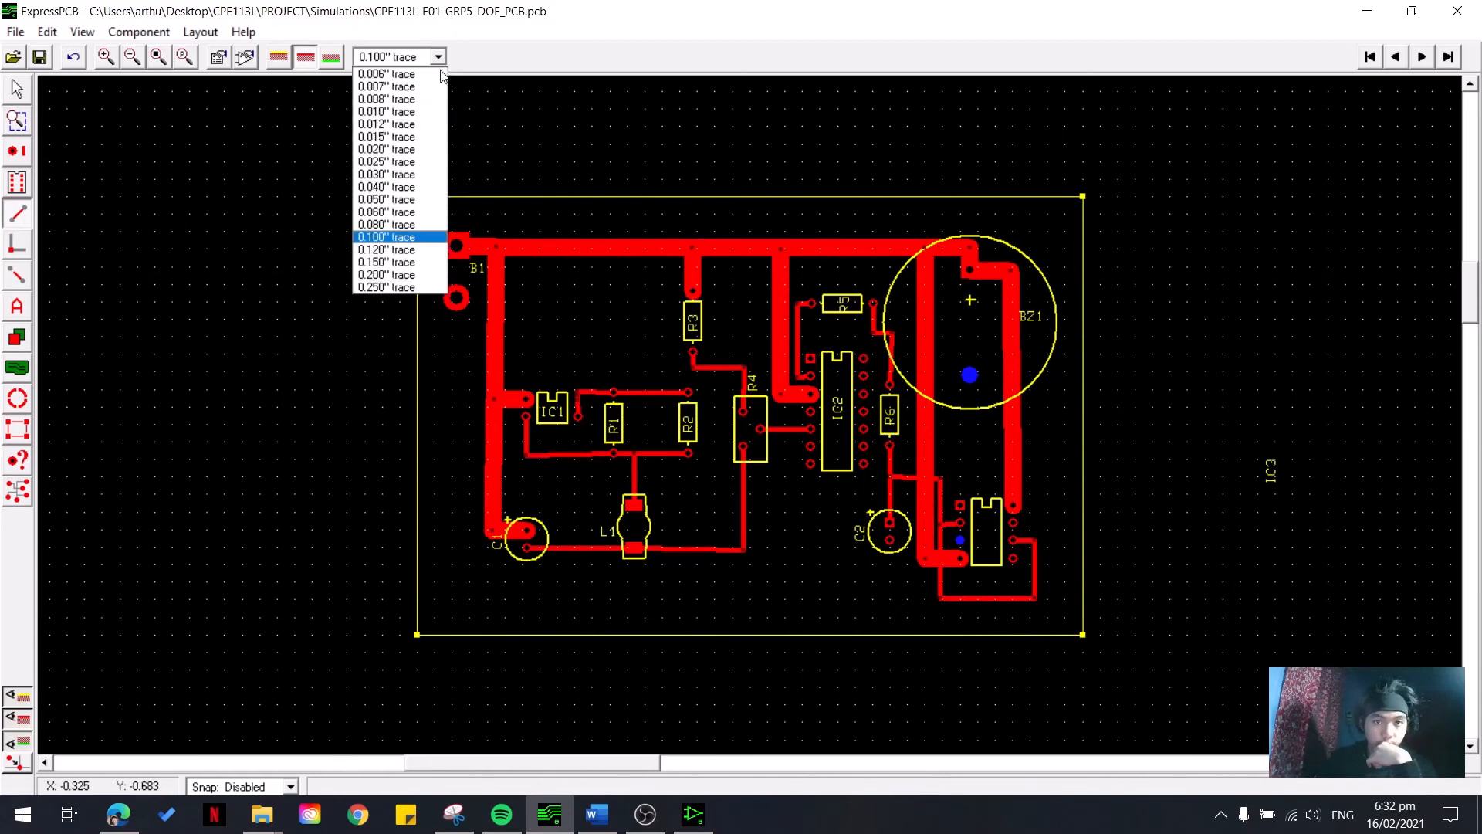
{"action": "left_click", "coordinate": [410, 158]}
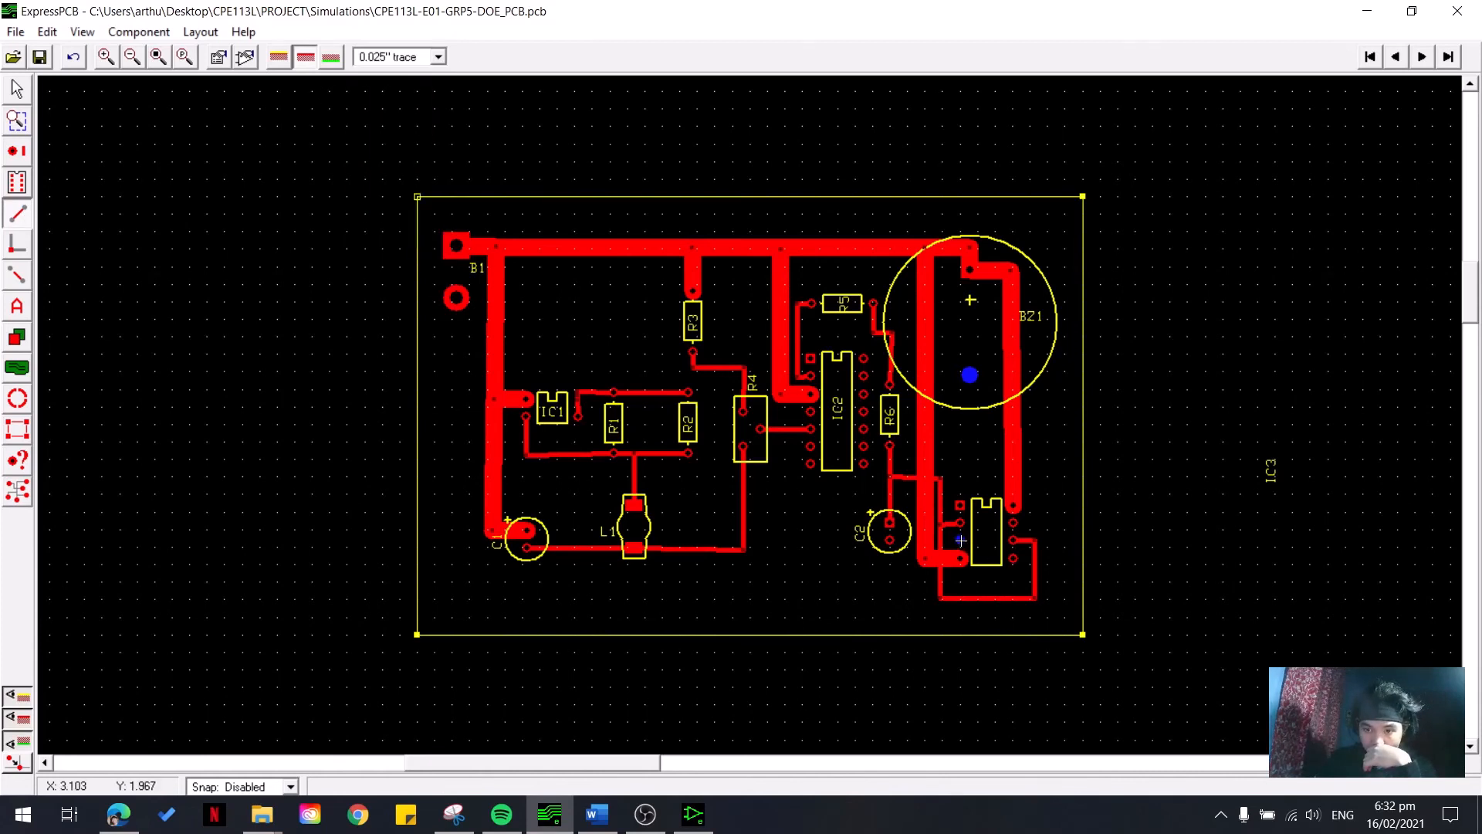
{"action": "left_click", "coordinate": [960, 541]}
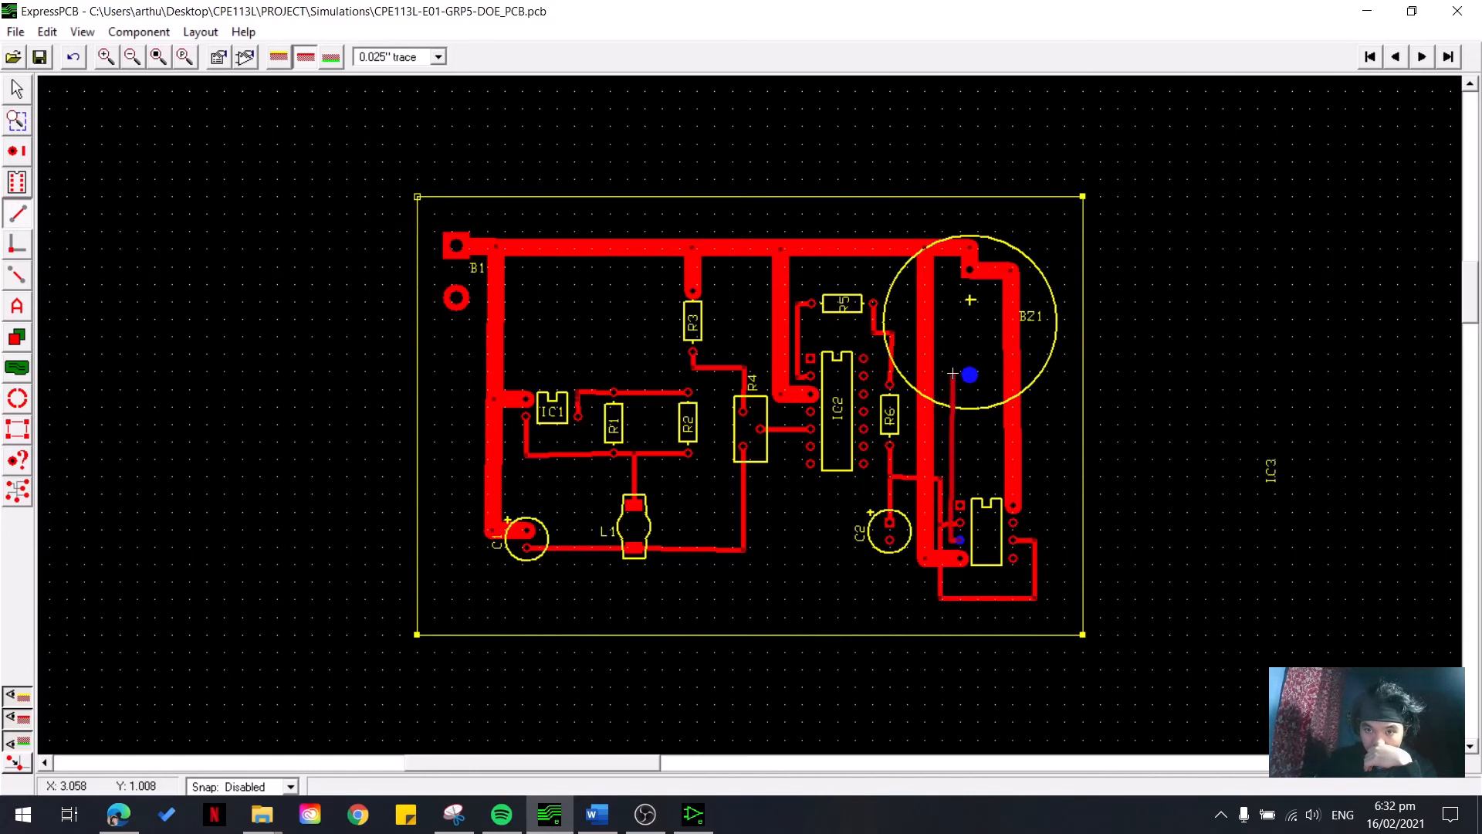
{"action": "left_click", "coordinate": [952, 373]}
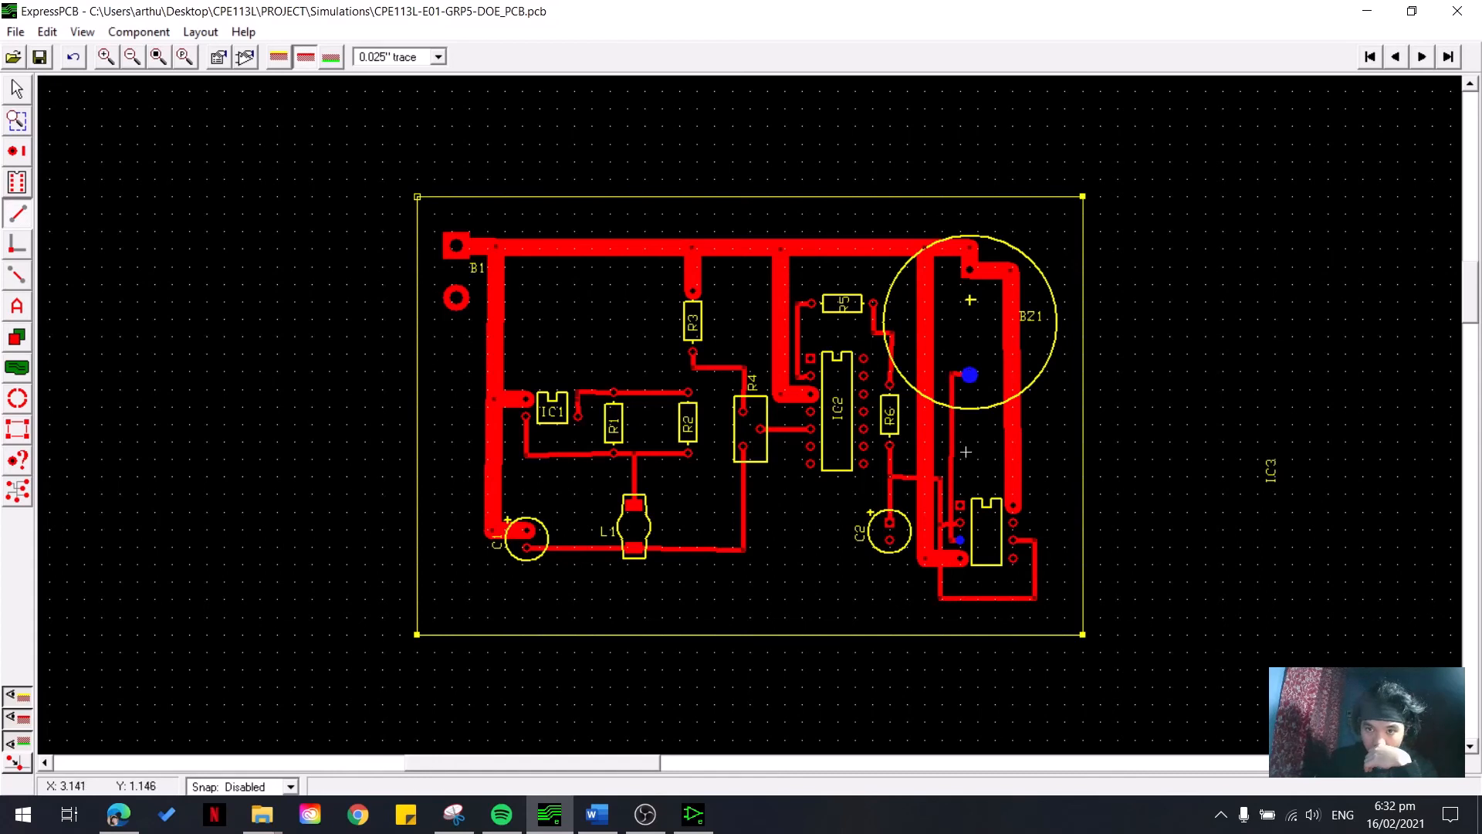
{"action": "left_click", "coordinate": [17, 89]}
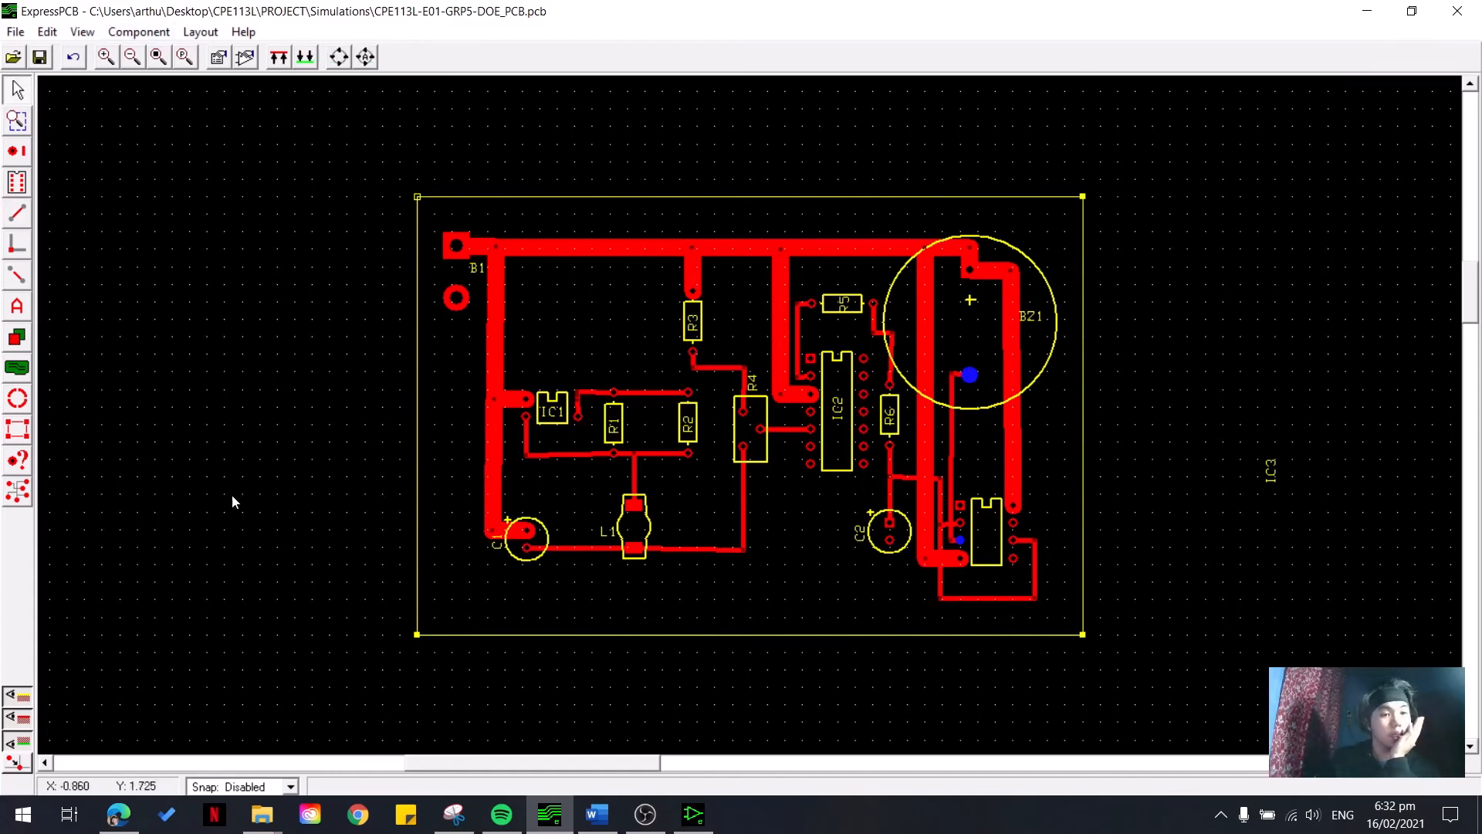
- Check the nets of IC3's pins 7 and 5, and route a 0.025" trace from the R5–R6 trace right, down and left to pin 7
{"action": "left_click", "coordinate": [17, 491]}
{"action": "left_click", "coordinate": [1014, 525]}
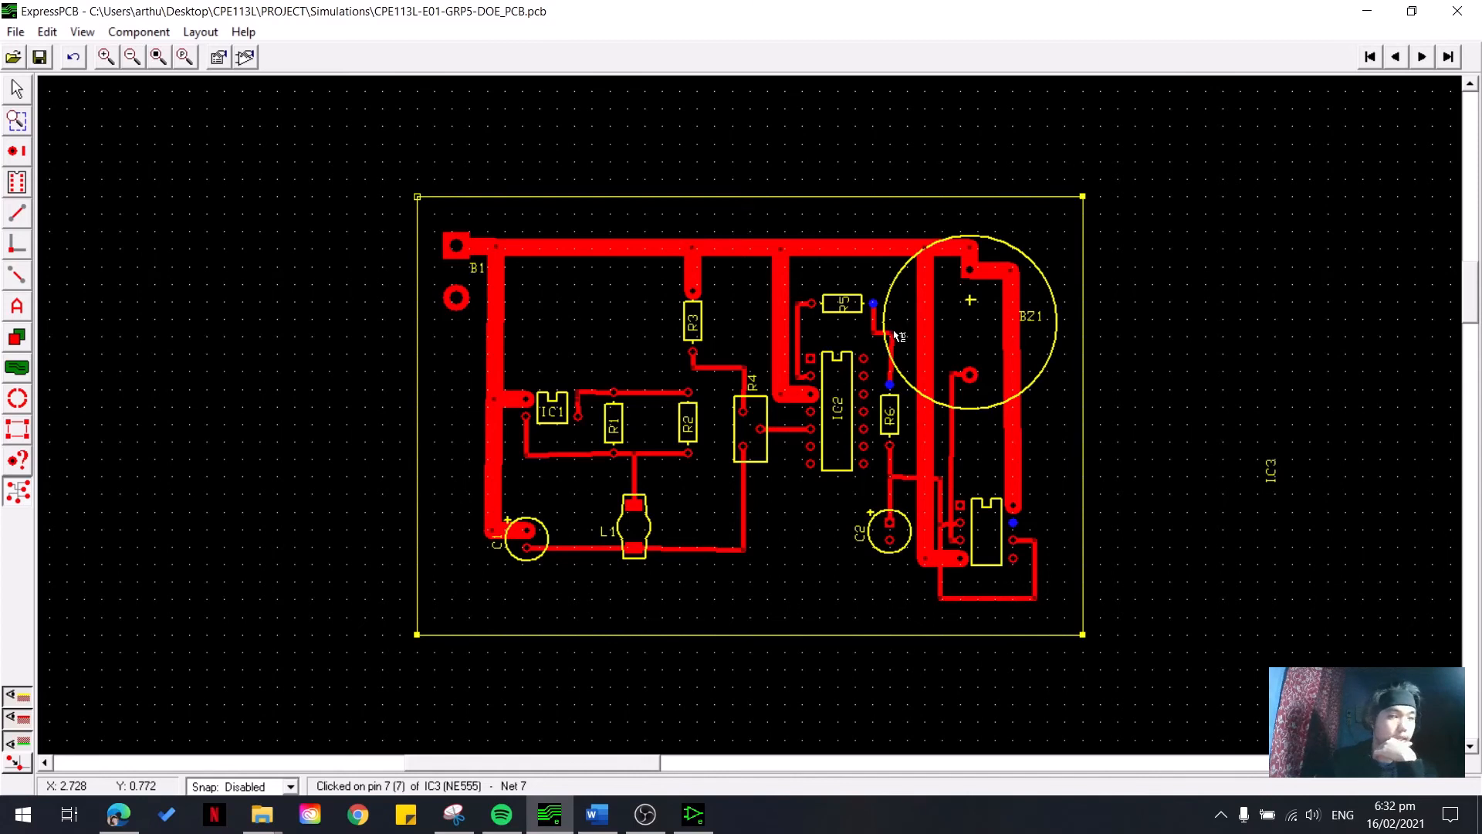
{"action": "left_click", "coordinate": [1014, 558]}
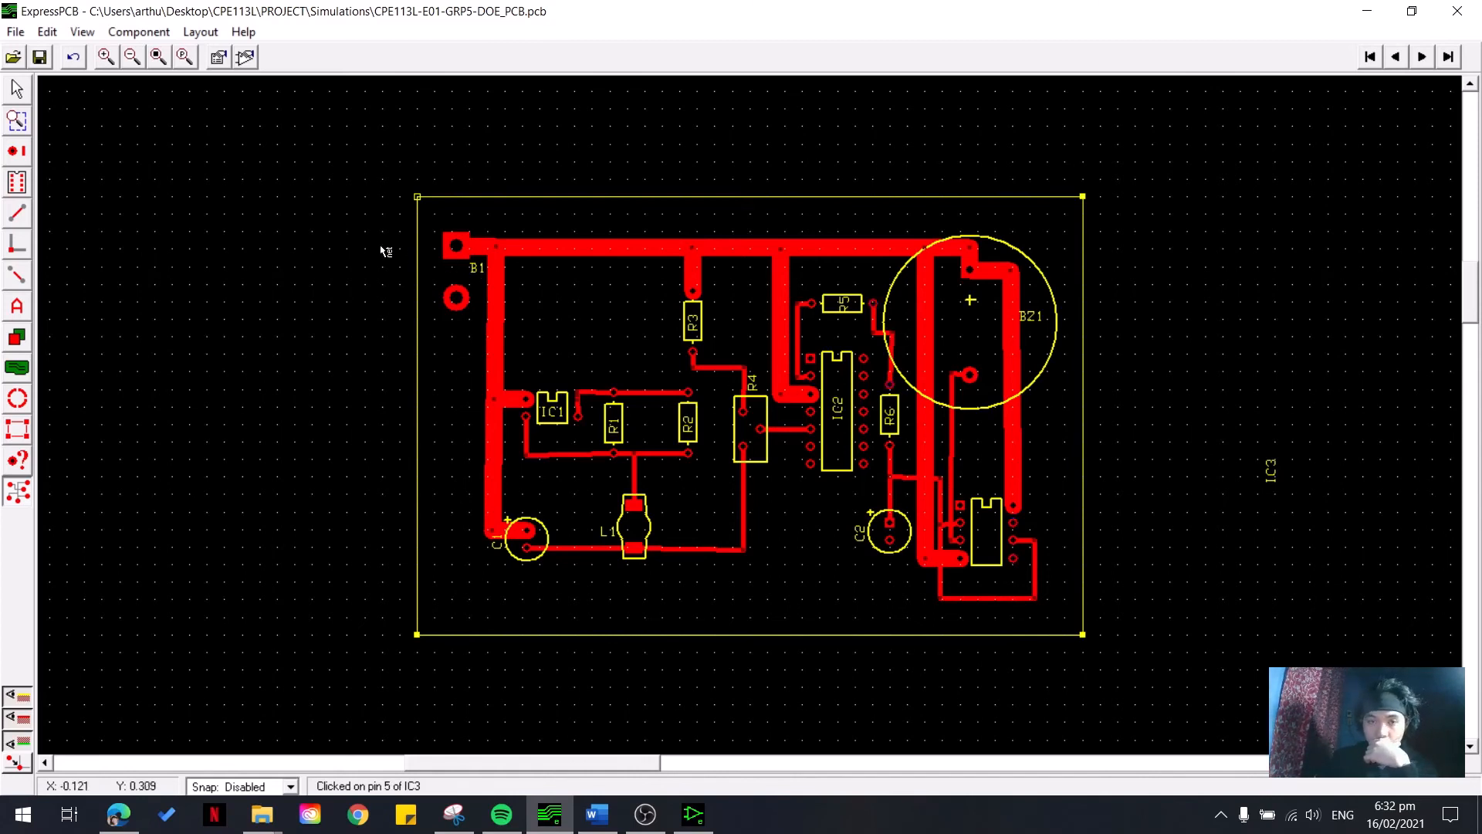
{"action": "left_click", "coordinate": [17, 214]}
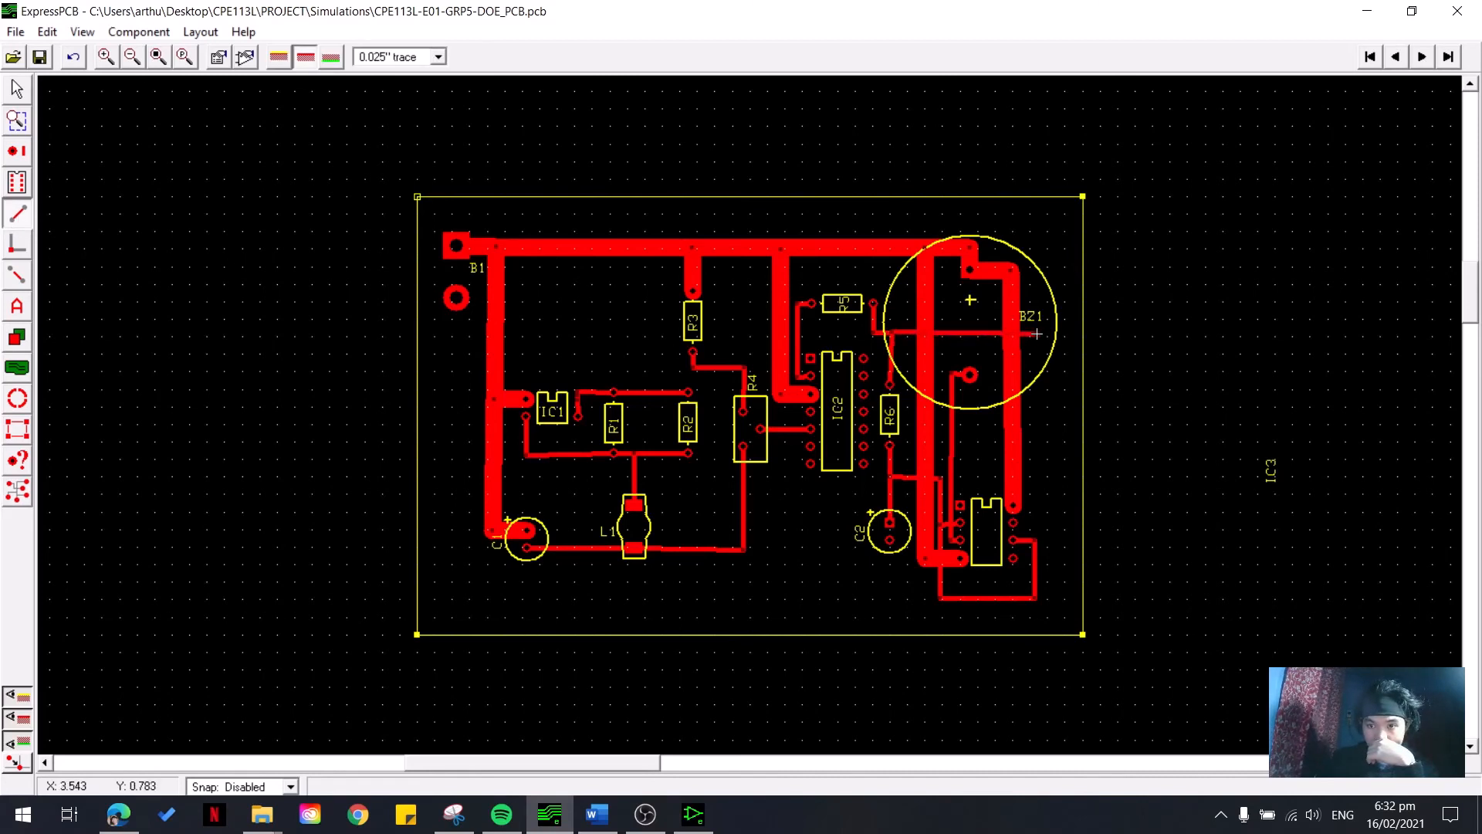
{"action": "left_click", "coordinate": [1037, 333]}
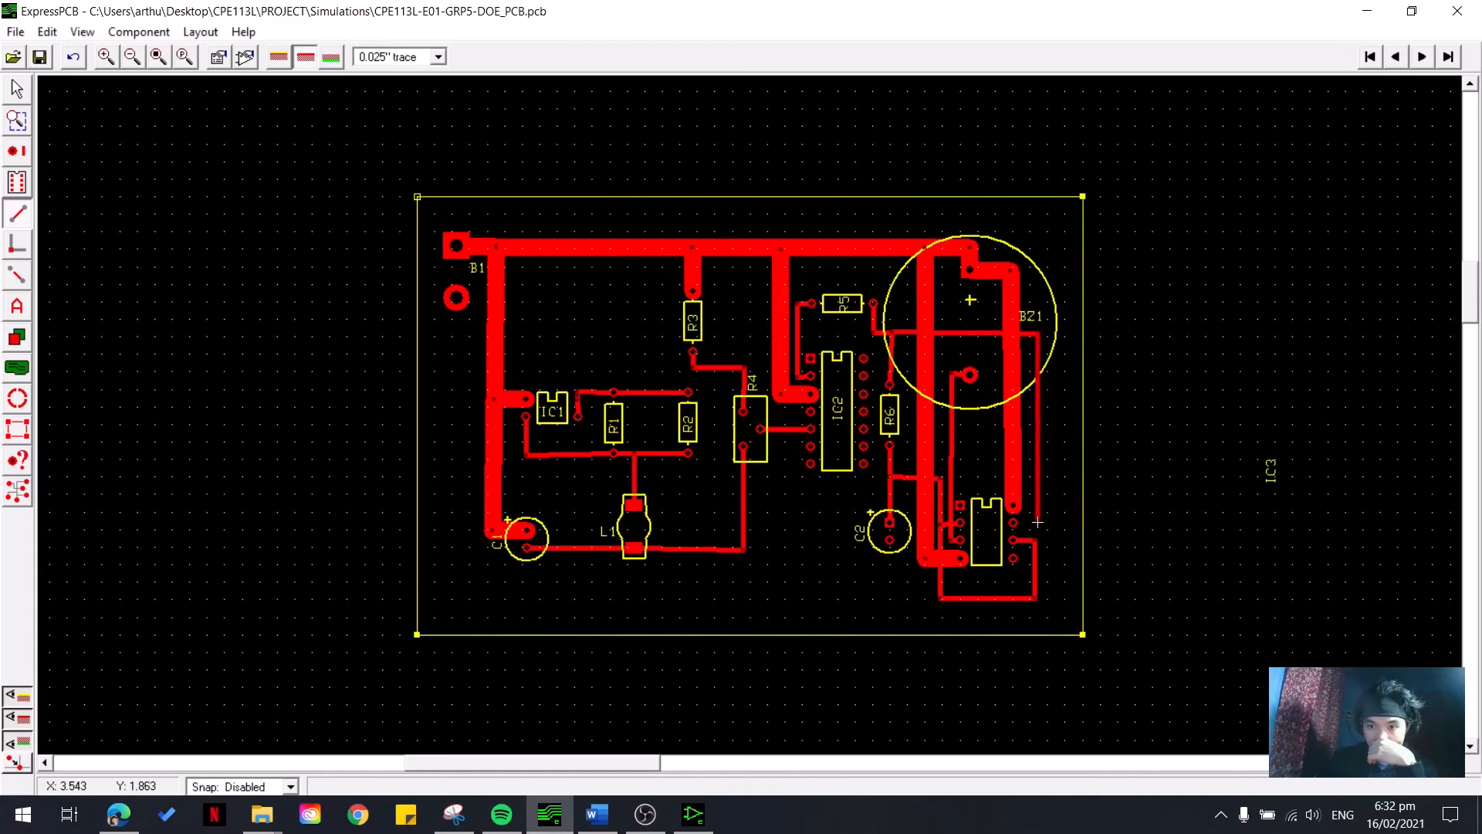
{"action": "left_click", "coordinate": [1038, 522]}
{"action": "left_click", "coordinate": [1012, 522]}
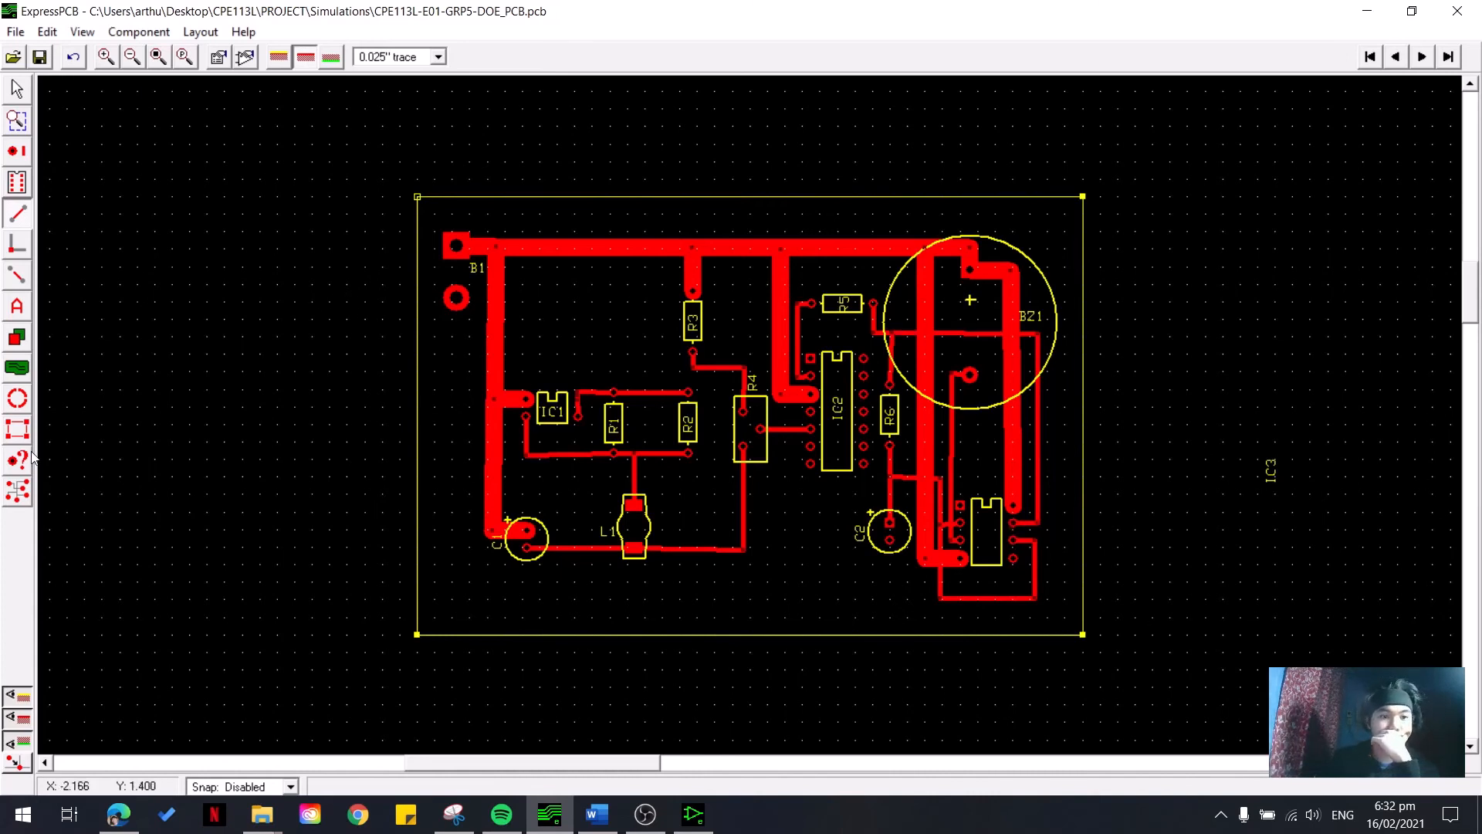
- Highlight the nets of IC3's pin 7, C2's pin 2 and IC2's pins 4, 7, 8, 11, 12 and 14 to check their connections
{"action": "left_click", "coordinate": [17, 490]}
{"action": "left_click", "coordinate": [1013, 523]}
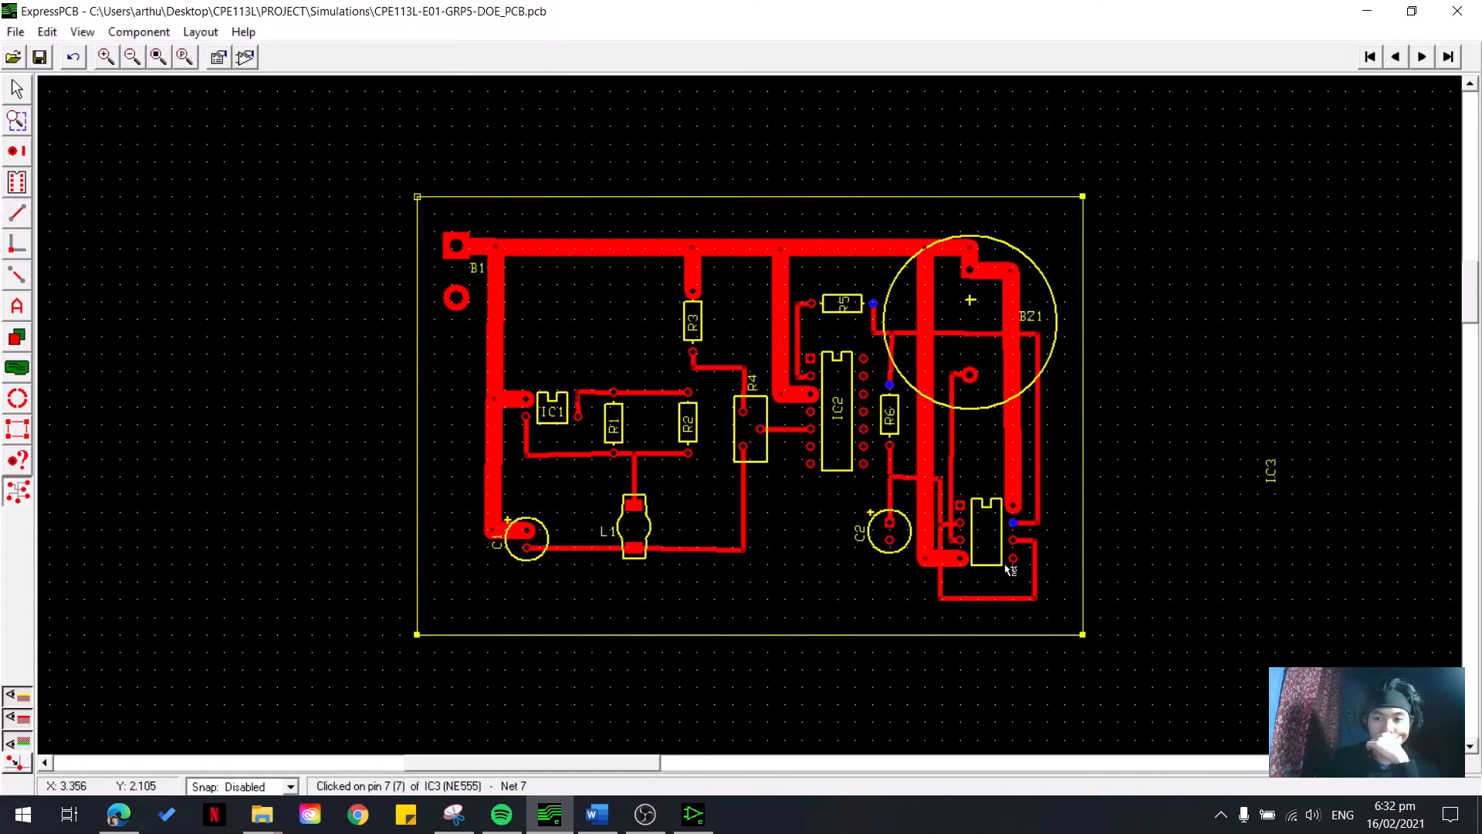
{"action": "left_click", "coordinate": [891, 540]}
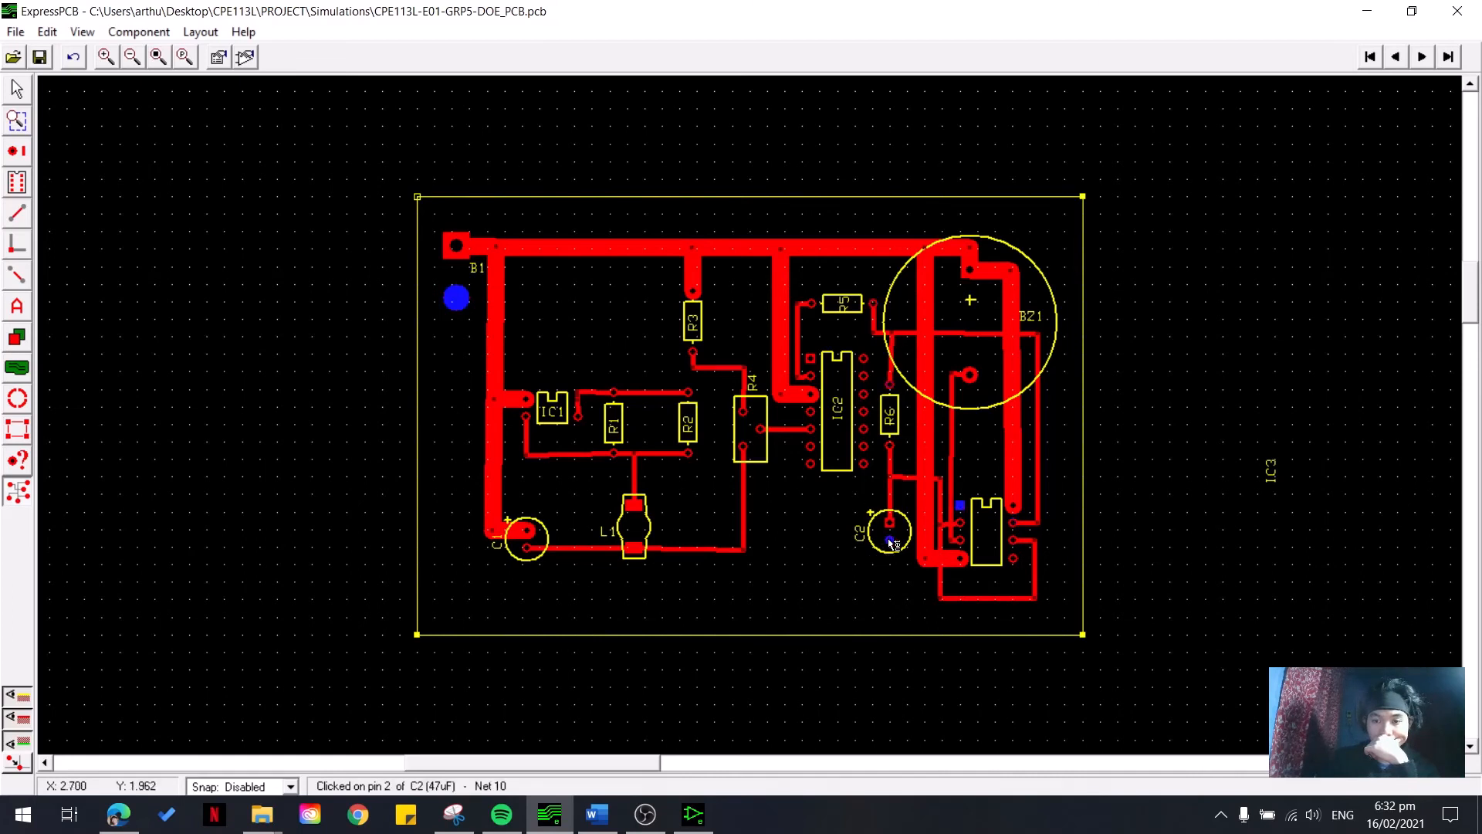
{"action": "left_click", "coordinate": [811, 465]}
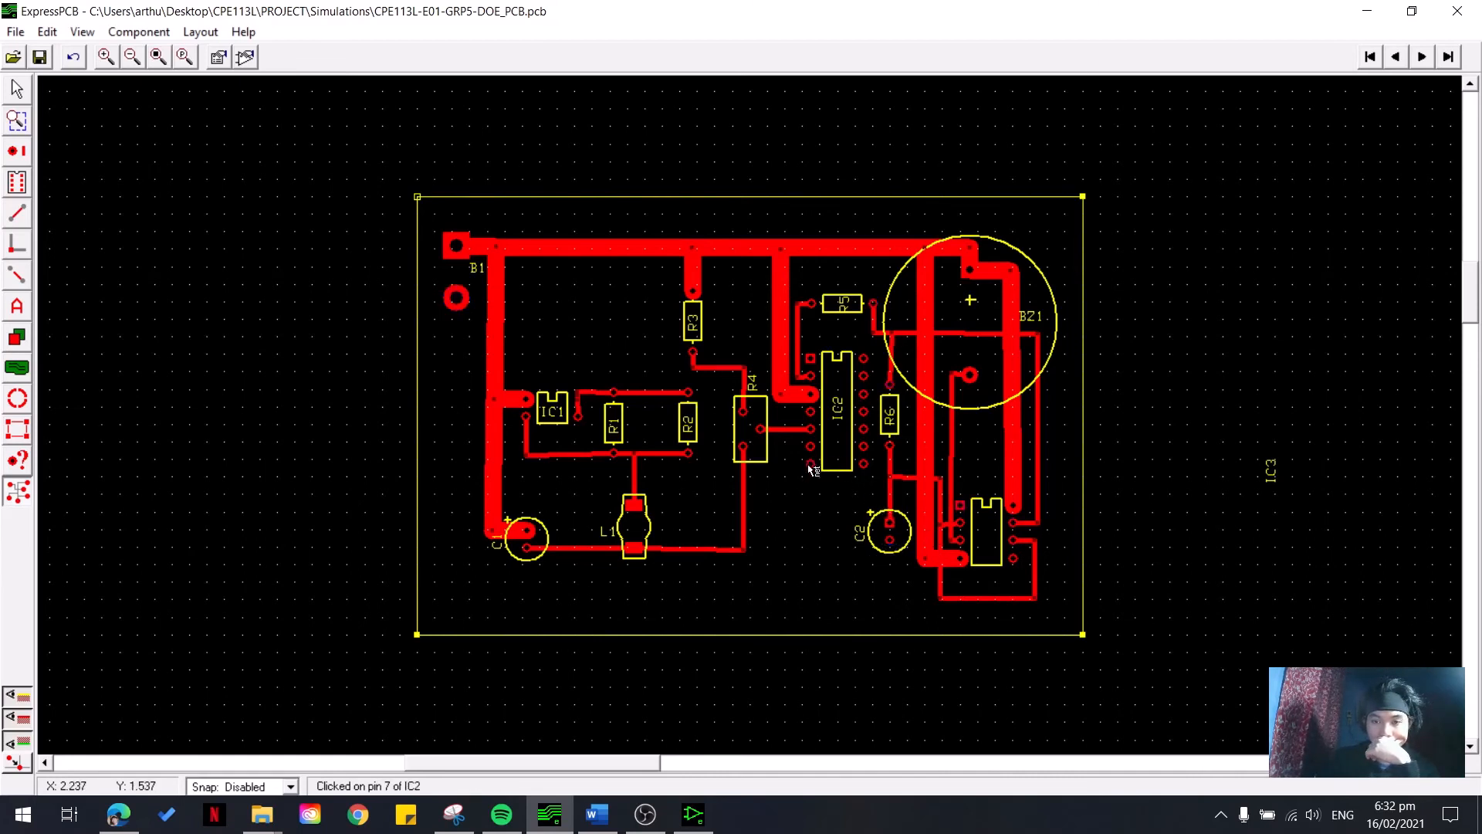
{"action": "left_click", "coordinate": [812, 413]}
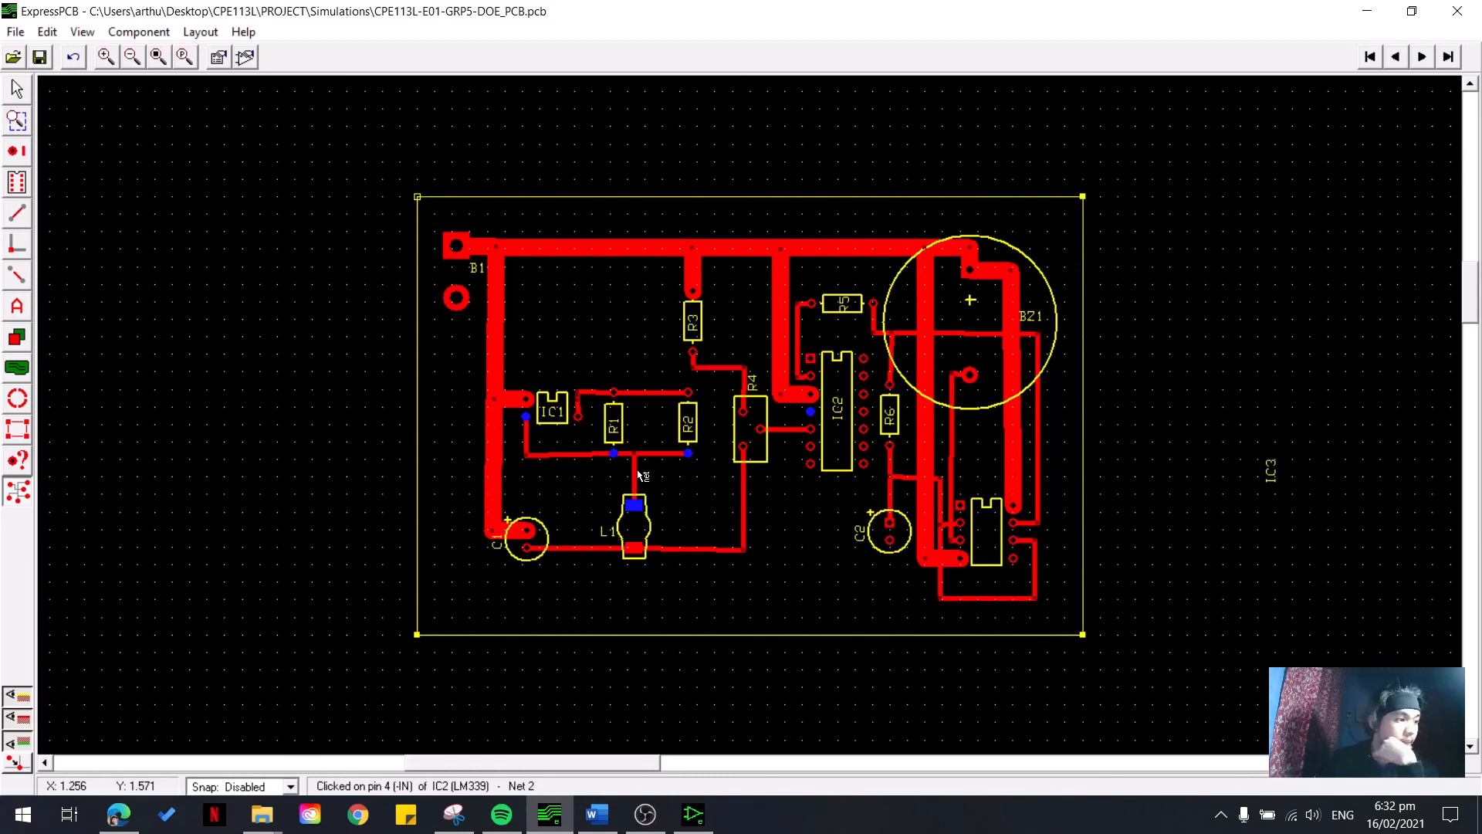
{"action": "left_click", "coordinate": [812, 464]}
{"action": "left_click", "coordinate": [865, 464]}
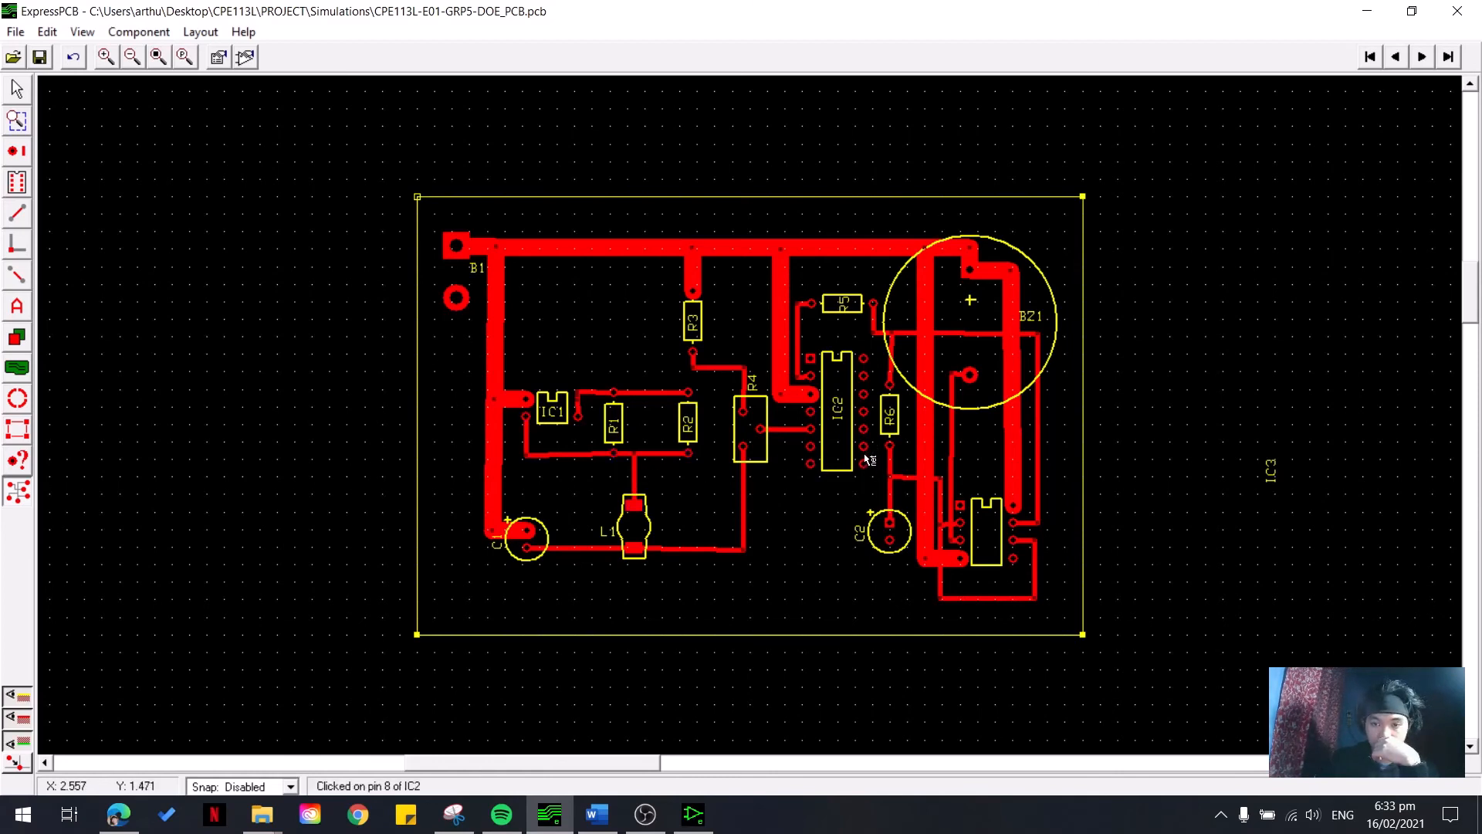
{"action": "left_click", "coordinate": [864, 430]}
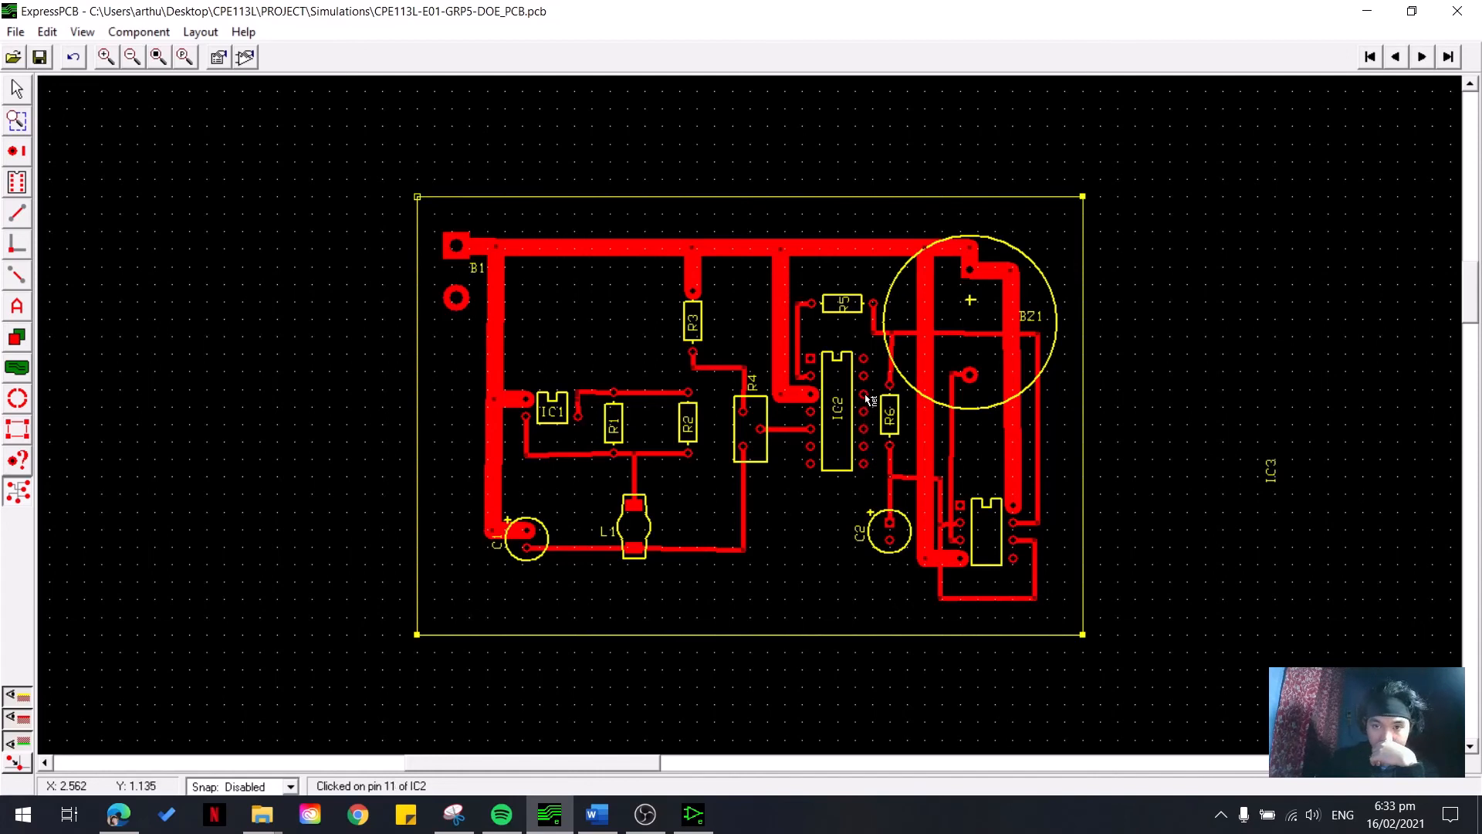
{"action": "left_click", "coordinate": [866, 395]}
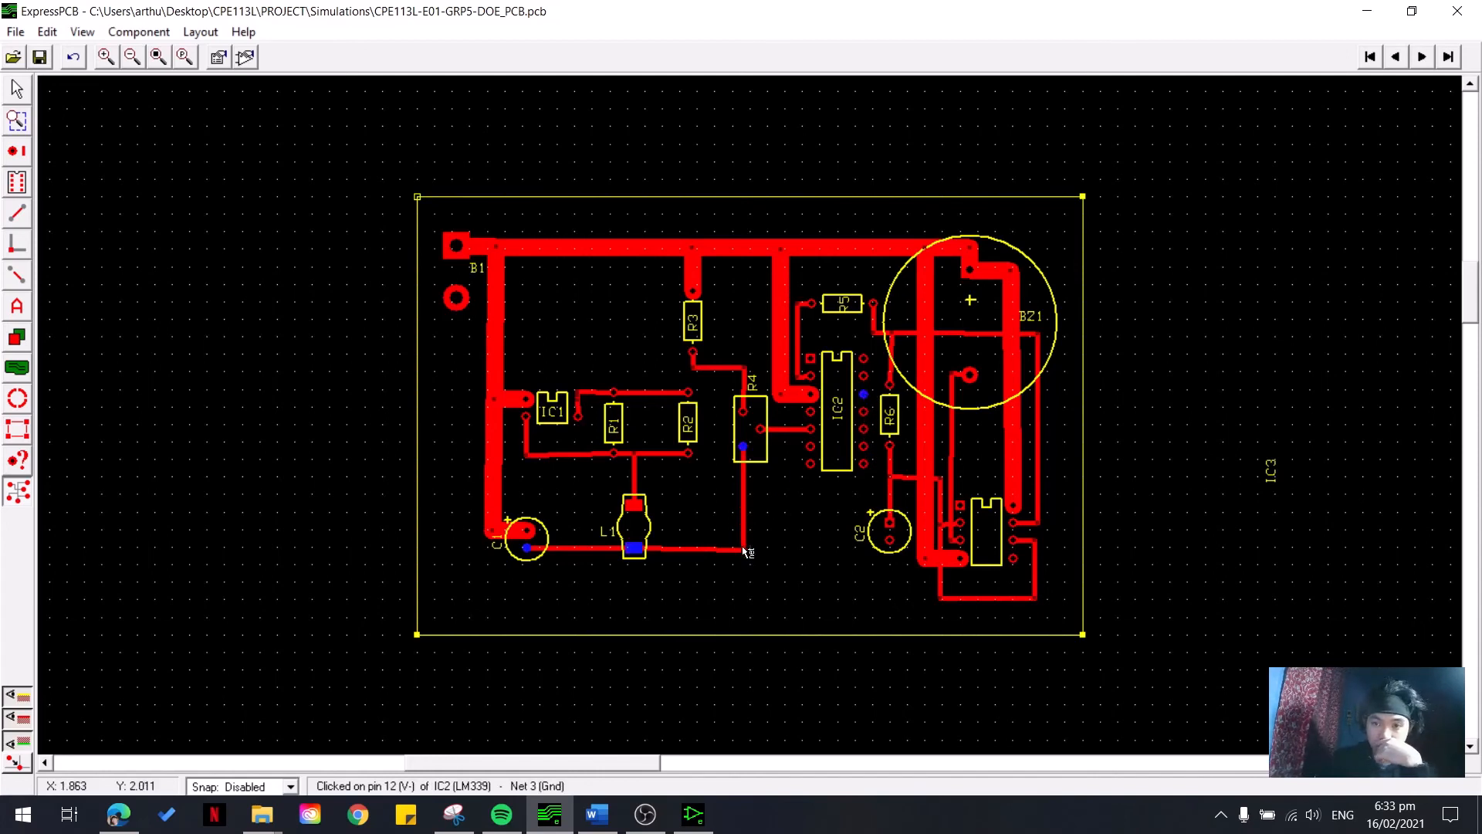
{"action": "left_click", "coordinate": [866, 361]}
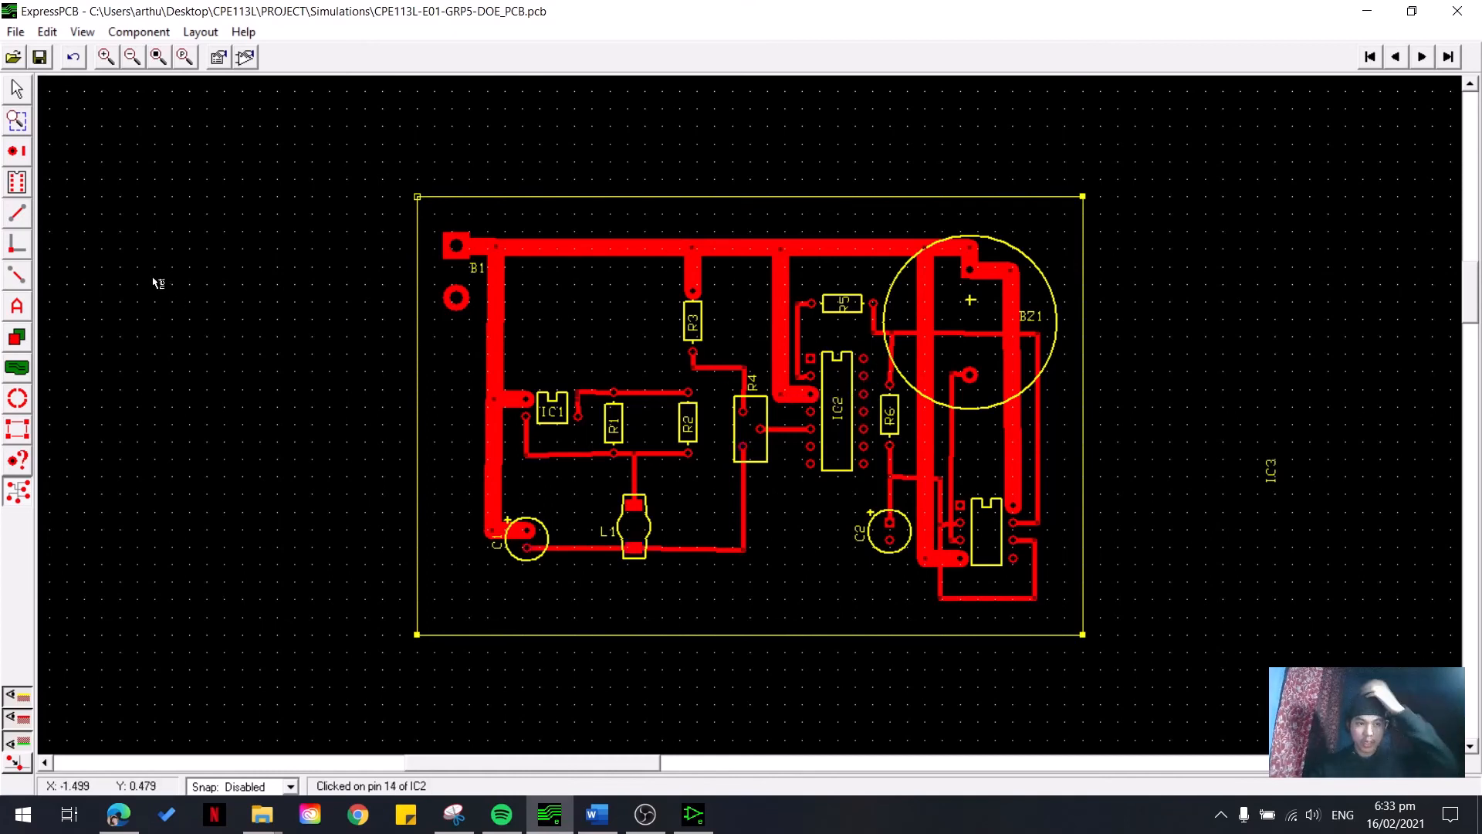
- Highlight the nets of IC2's pins 6 and 4 to find which pins they must connect to
{"action": "left_click", "coordinate": [19, 214]}
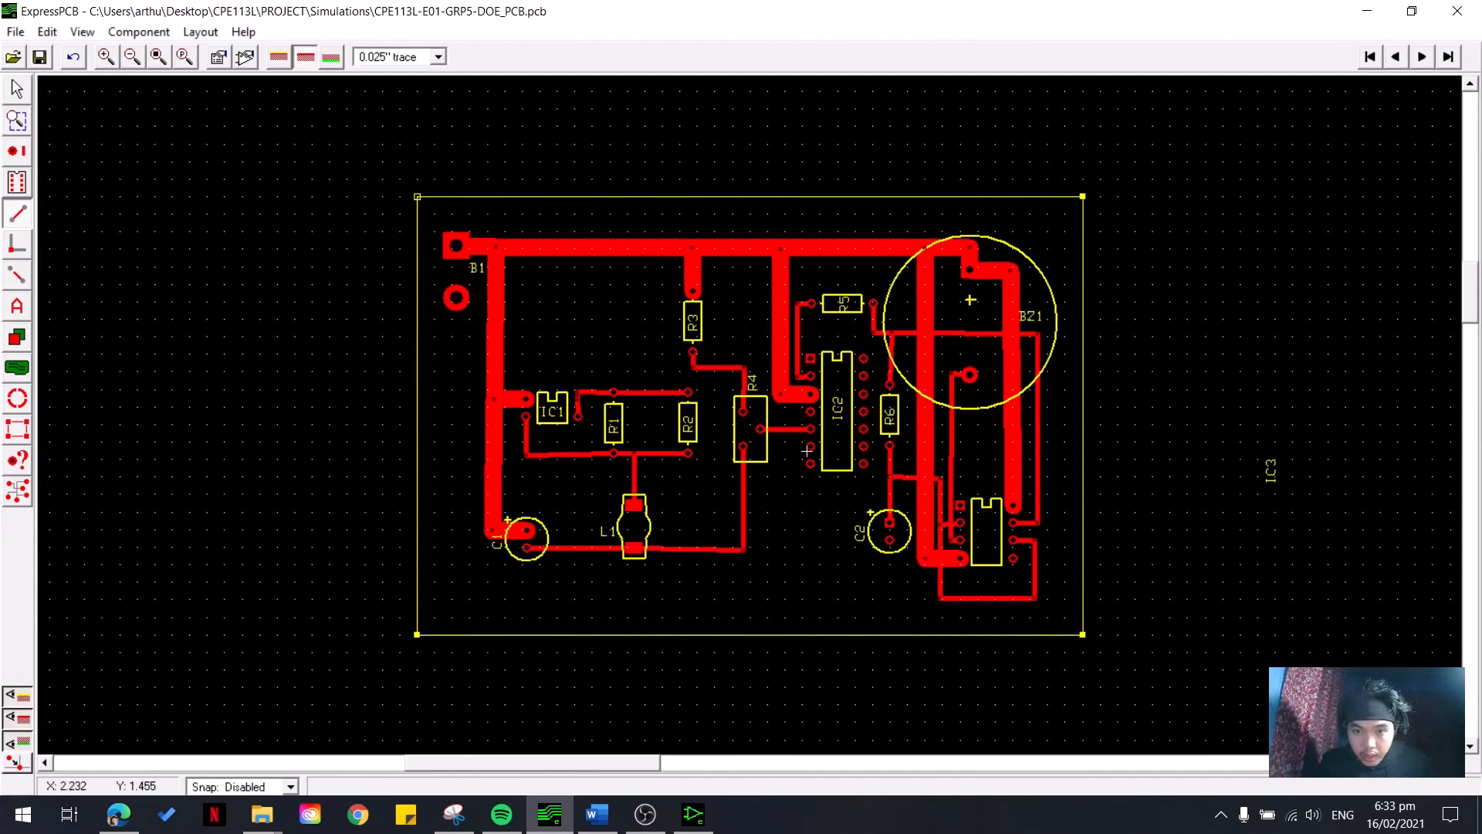
{"action": "left_click", "coordinate": [19, 491]}
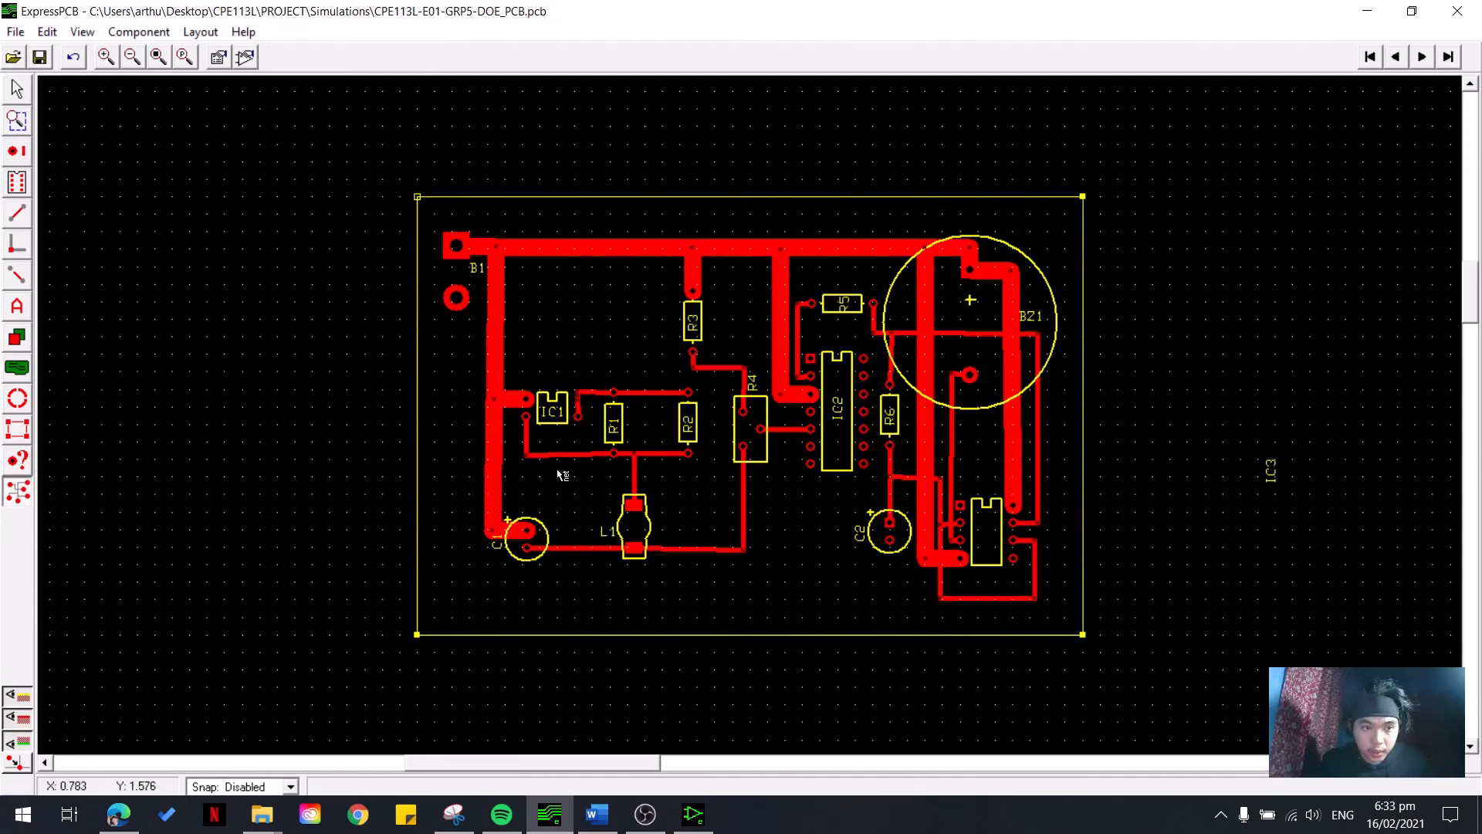
{"action": "left_click", "coordinate": [810, 446]}
{"action": "left_click", "coordinate": [811, 417]}
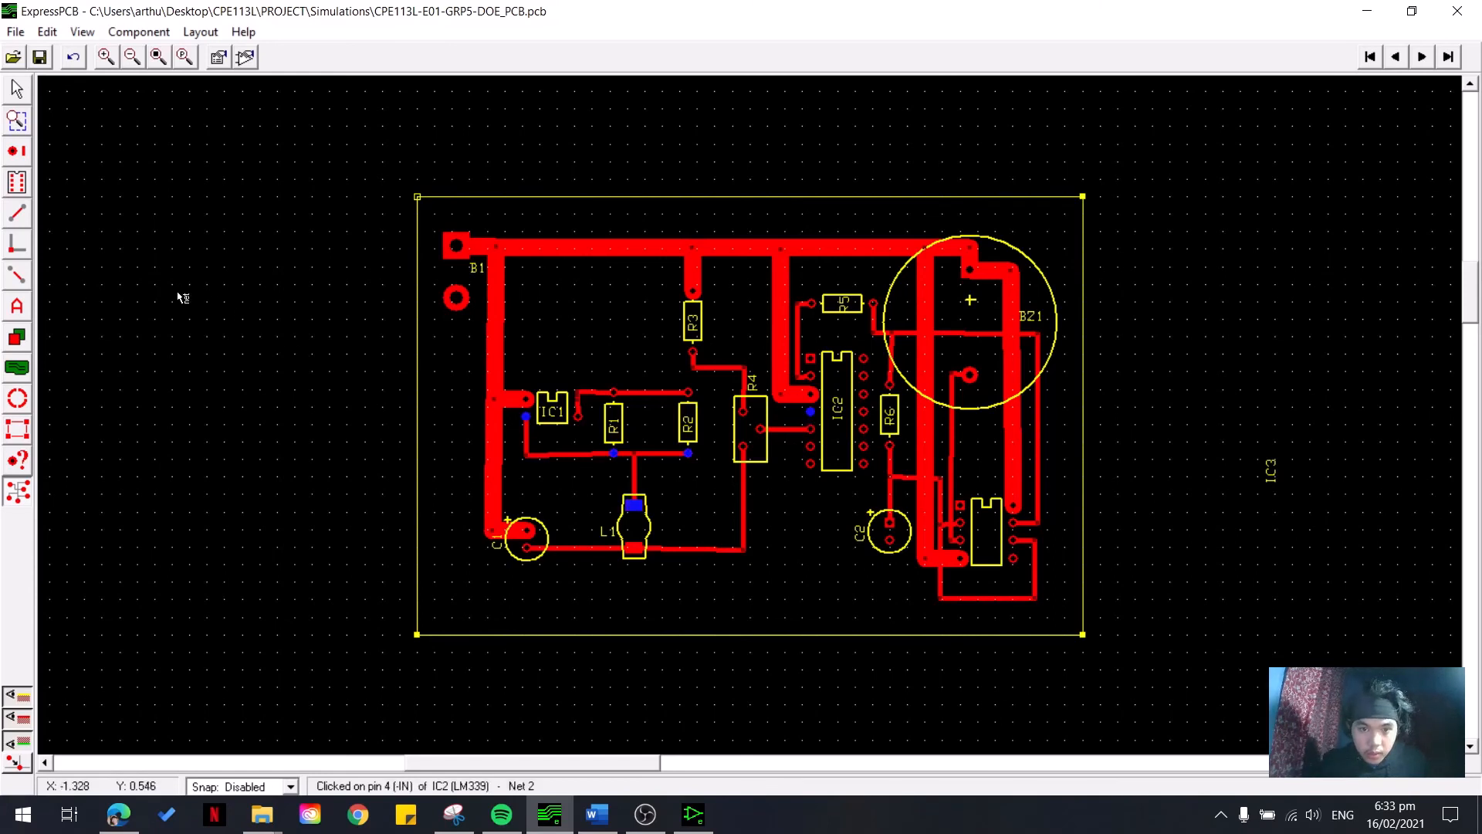
- Route a 0.025" trace from R2's lower pin down, right below R4 and up to IC2's pin 4
{"action": "left_click", "coordinate": [17, 216]}
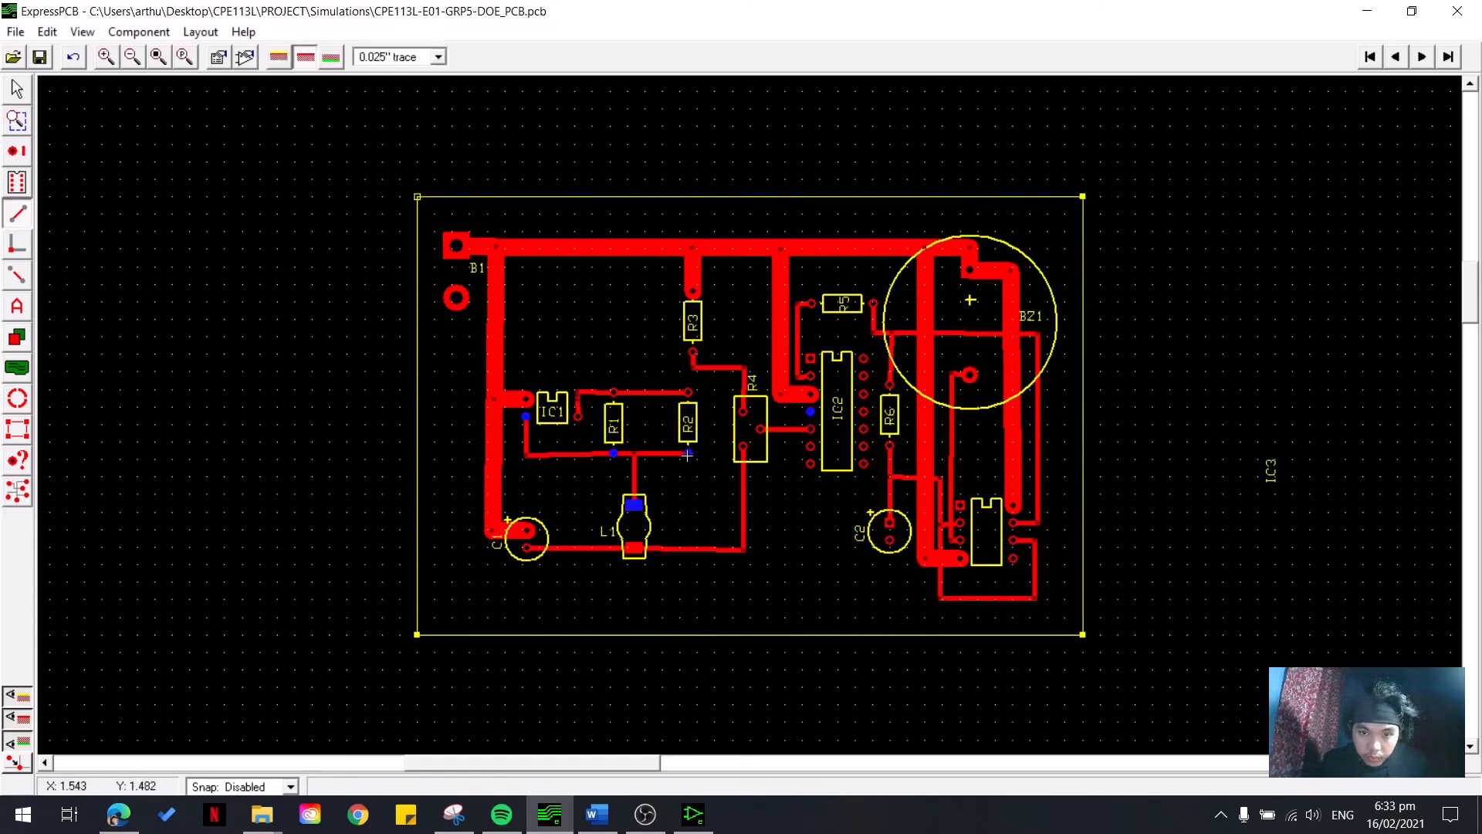
{"action": "left_click", "coordinate": [687, 454]}
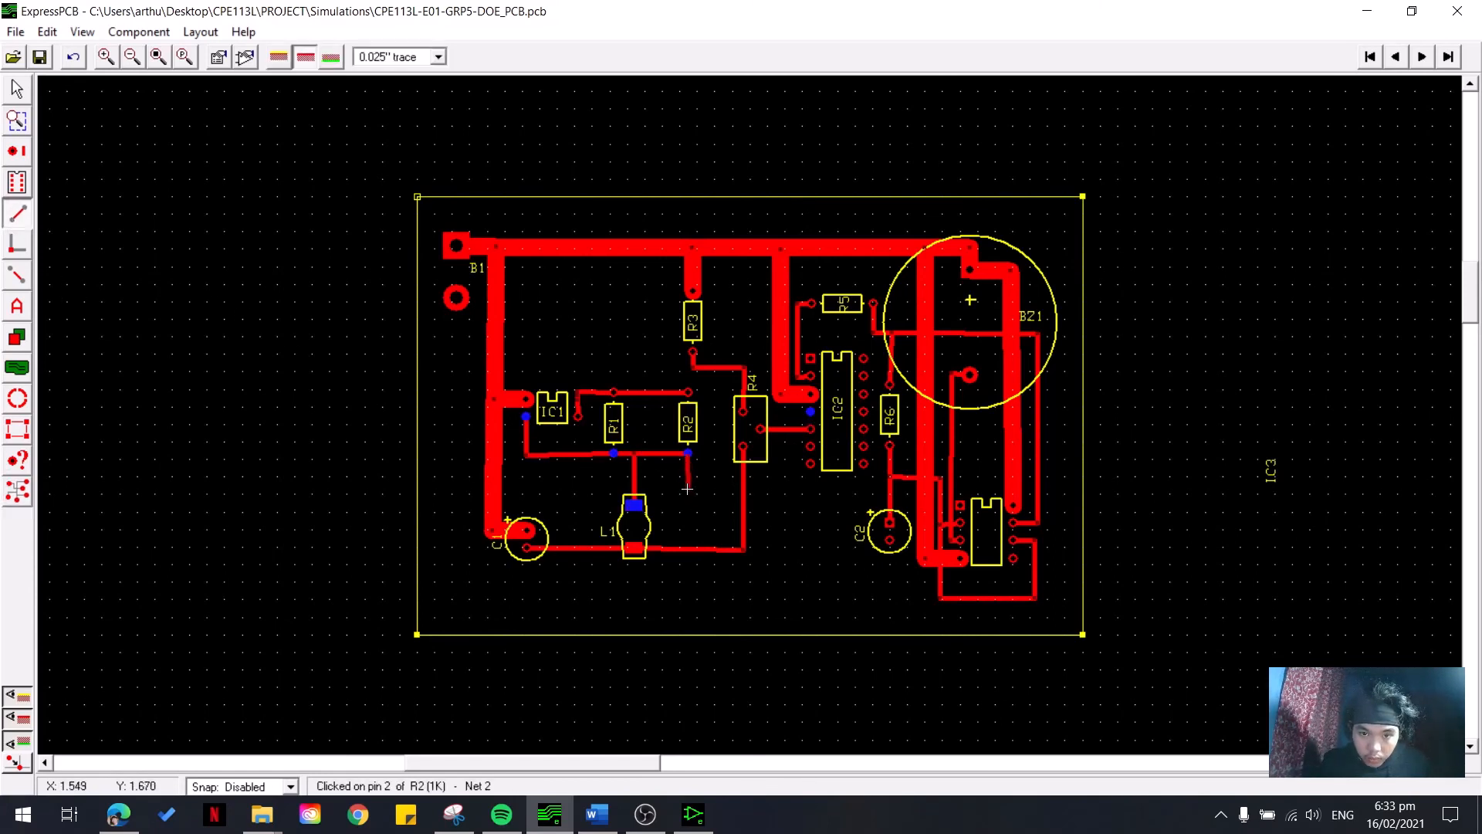
{"action": "left_click", "coordinate": [687, 488]}
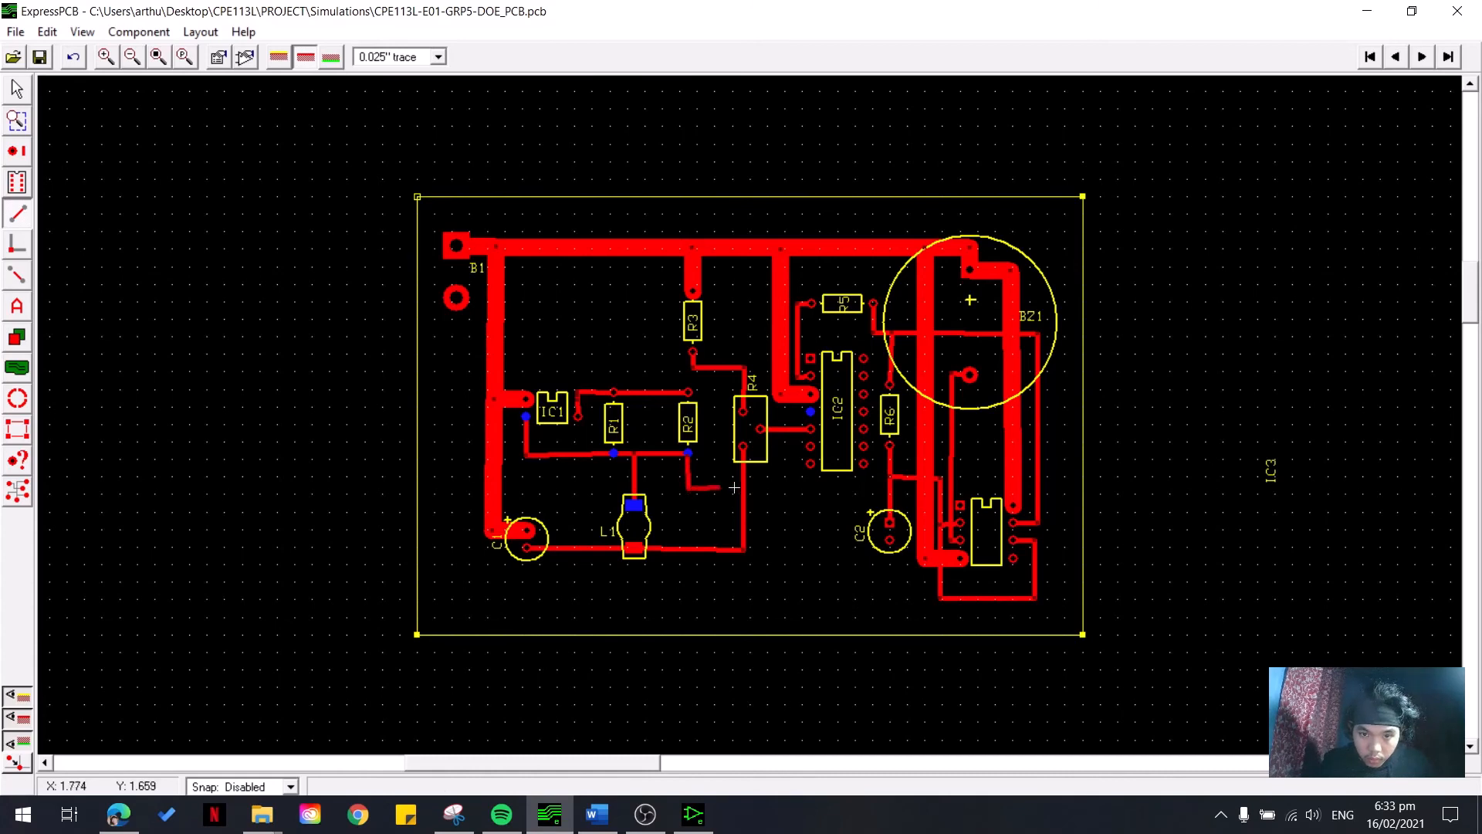
{"action": "left_click", "coordinate": [794, 488]}
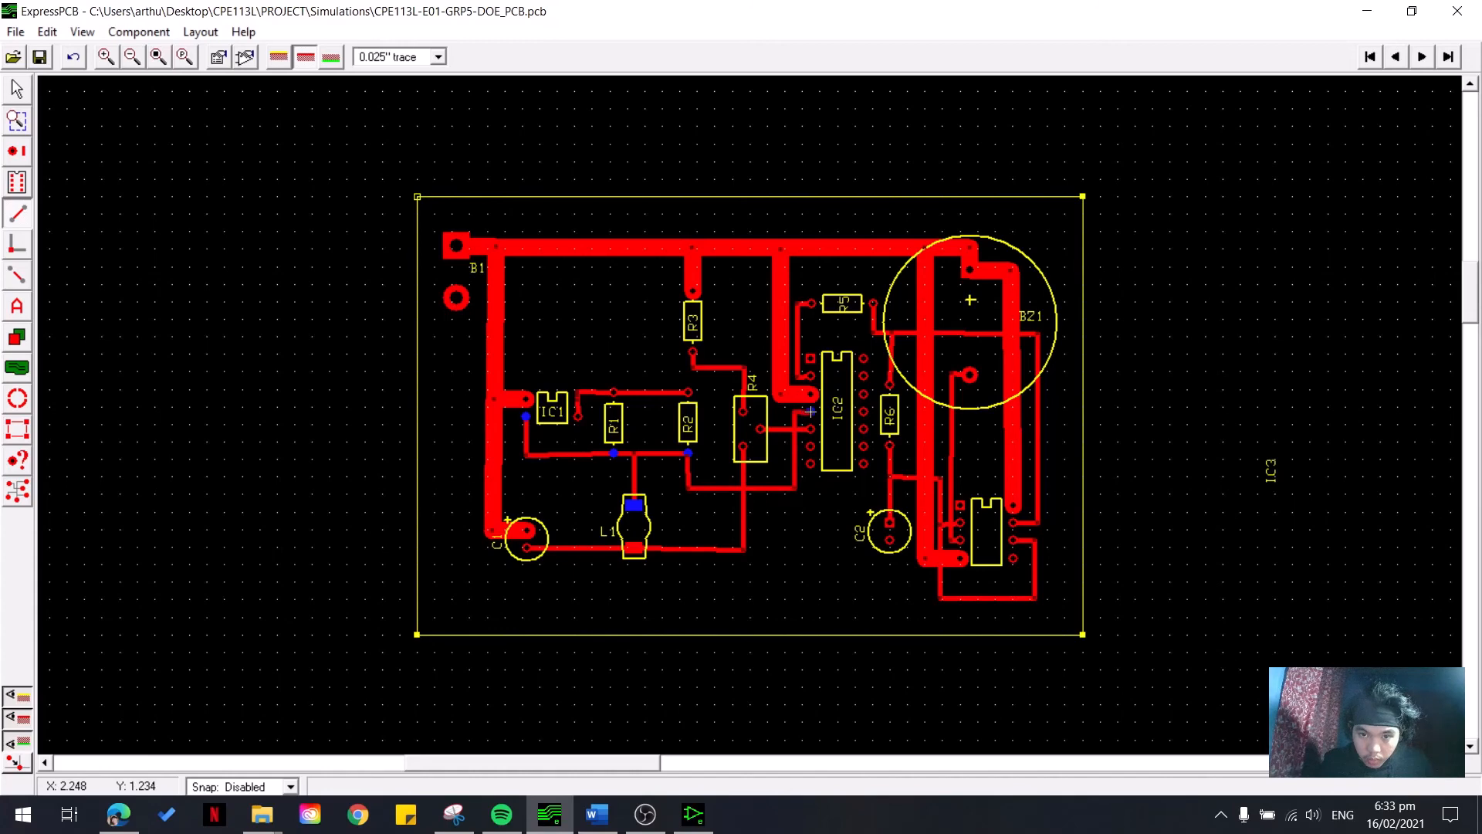
{"action": "left_click", "coordinate": [811, 412]}
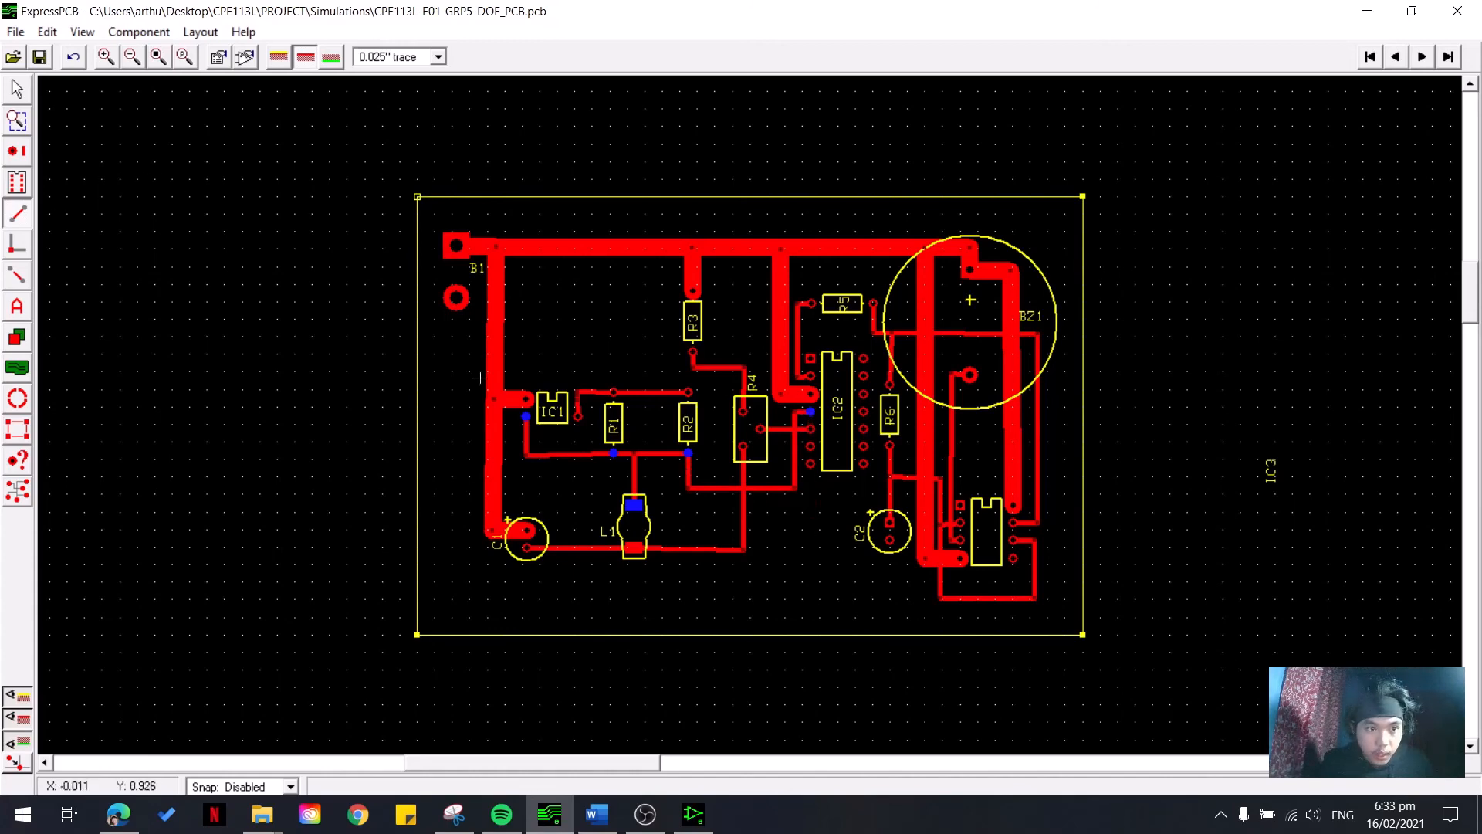
{"action": "left_click", "coordinate": [40, 503]}
{"action": "left_click", "coordinate": [39, 493]}
{"action": "key", "text": "Escape"}
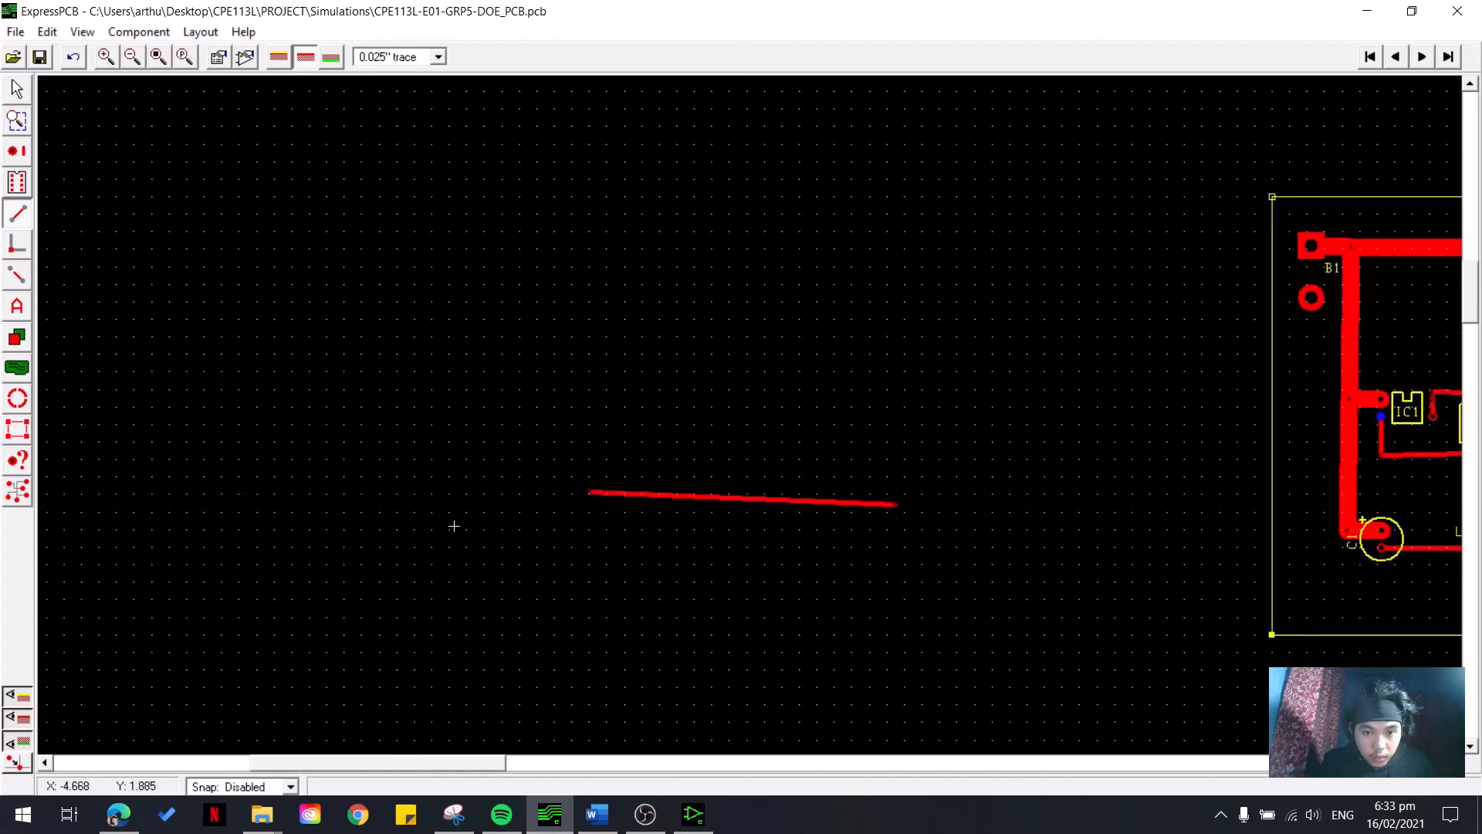
- Highlight L1's lower-pin net and route a 0.025" trace from IC2's pin 12 down and left to the ground trace corner below R4
{"action": "left_click_drag", "start_coordinate": [500, 761], "coordinate": [669, 768]}
{"action": "left_click", "coordinate": [17, 491]}
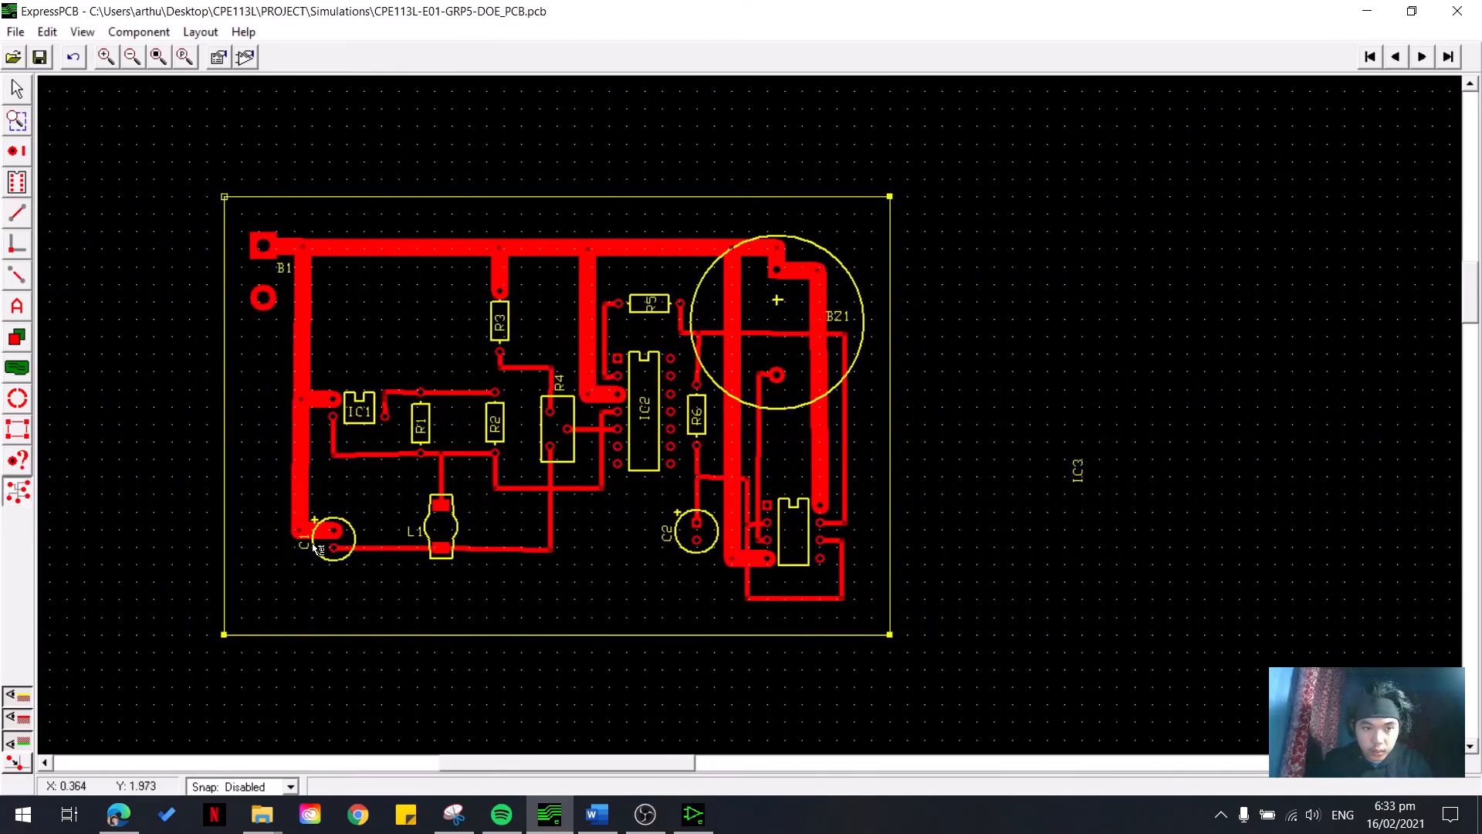
{"action": "left_click", "coordinate": [442, 548]}
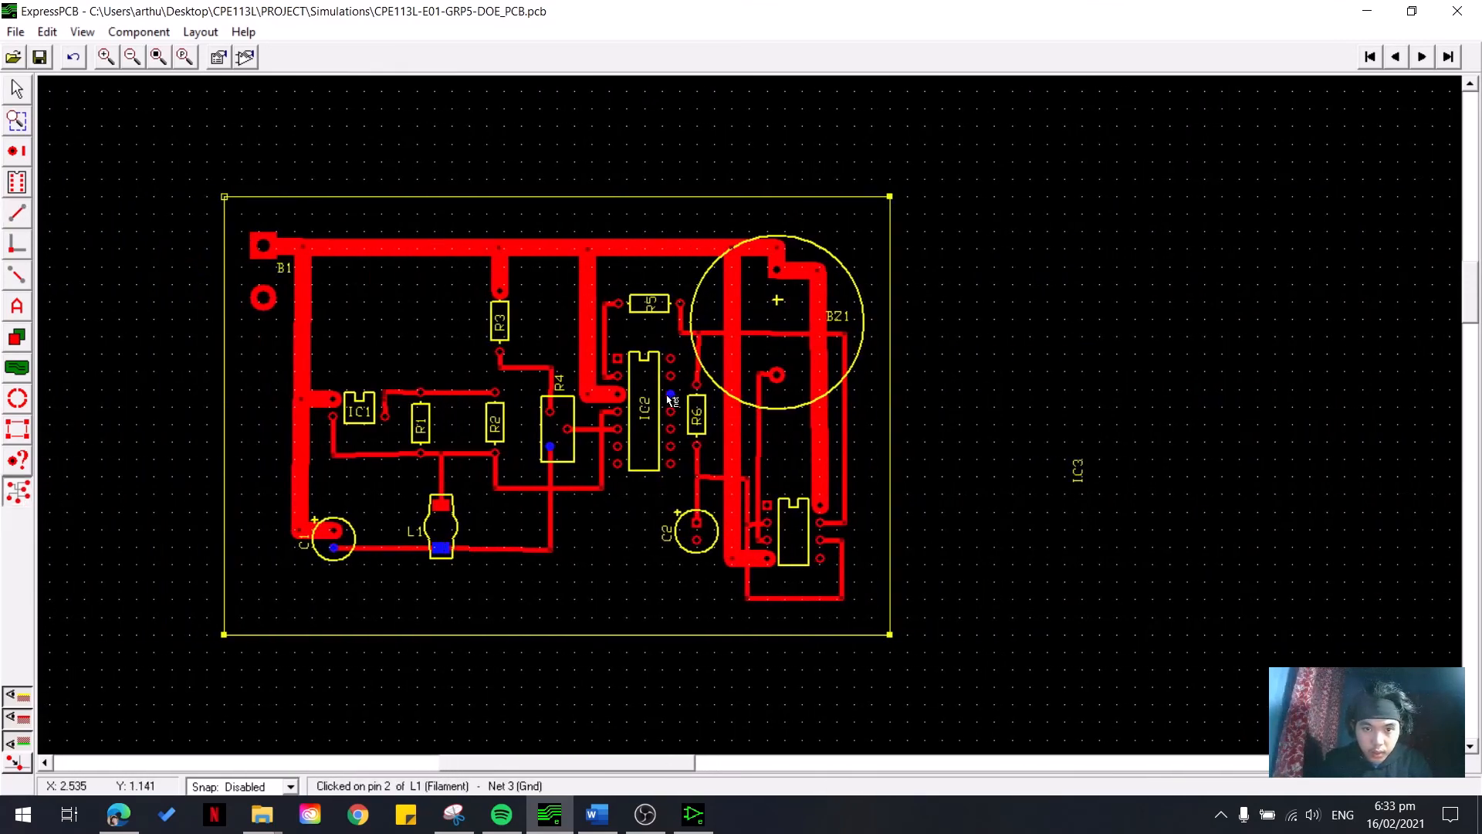
{"action": "left_click", "coordinate": [17, 214]}
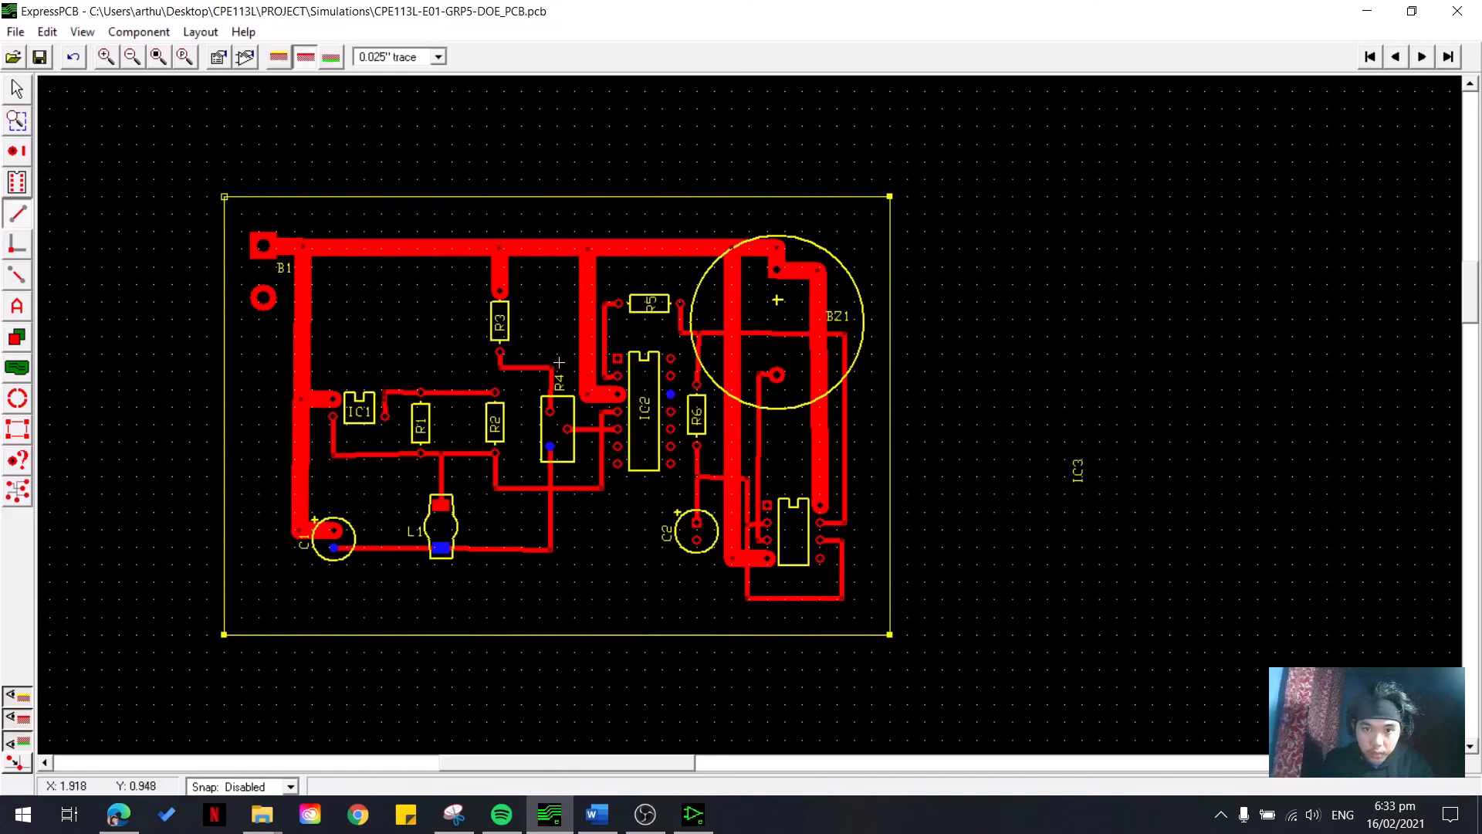
{"action": "left_click", "coordinate": [672, 394]}
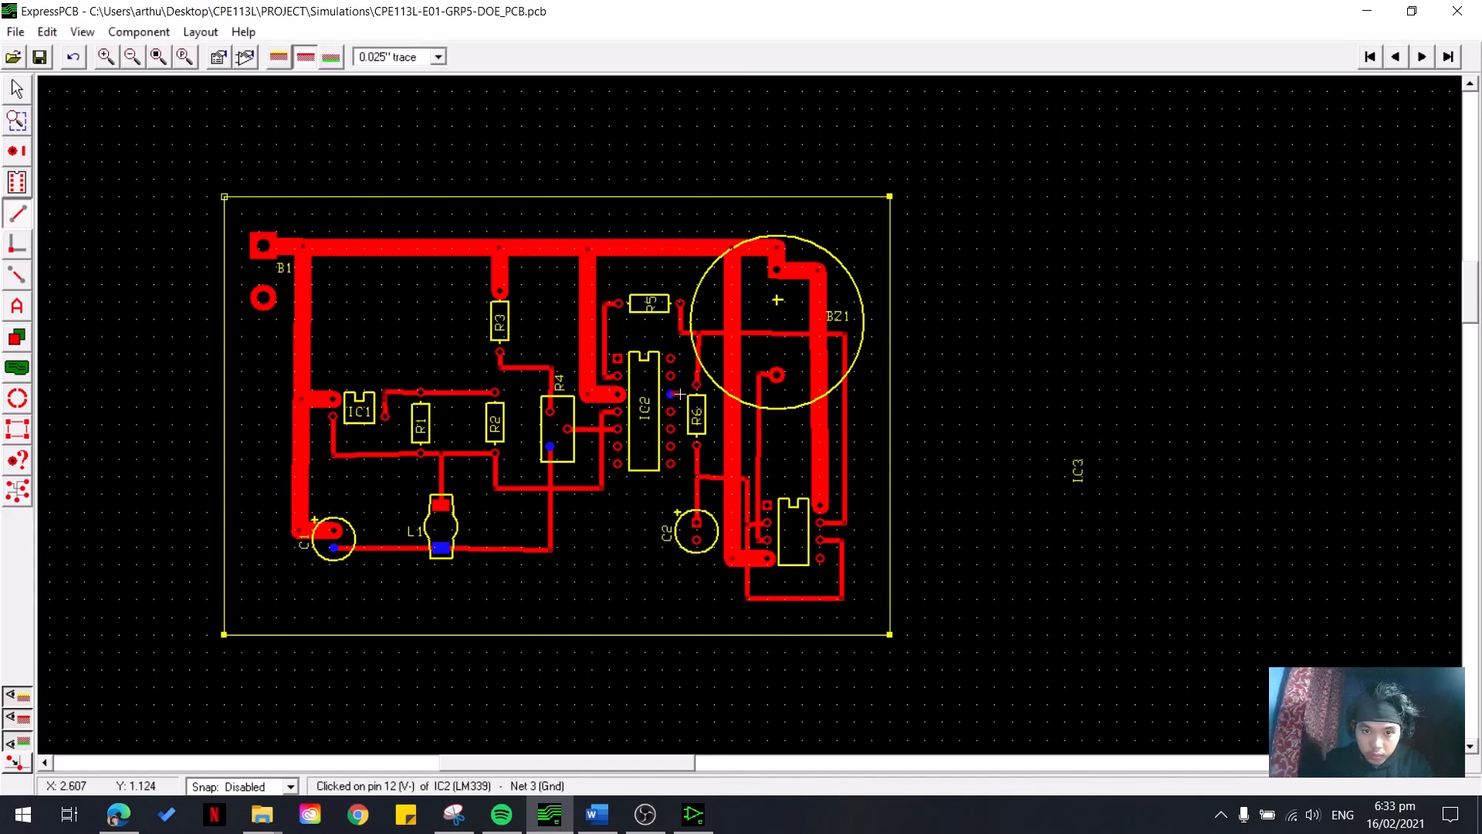
{"action": "left_click", "coordinate": [680, 491]}
{"action": "left_click", "coordinate": [626, 492]}
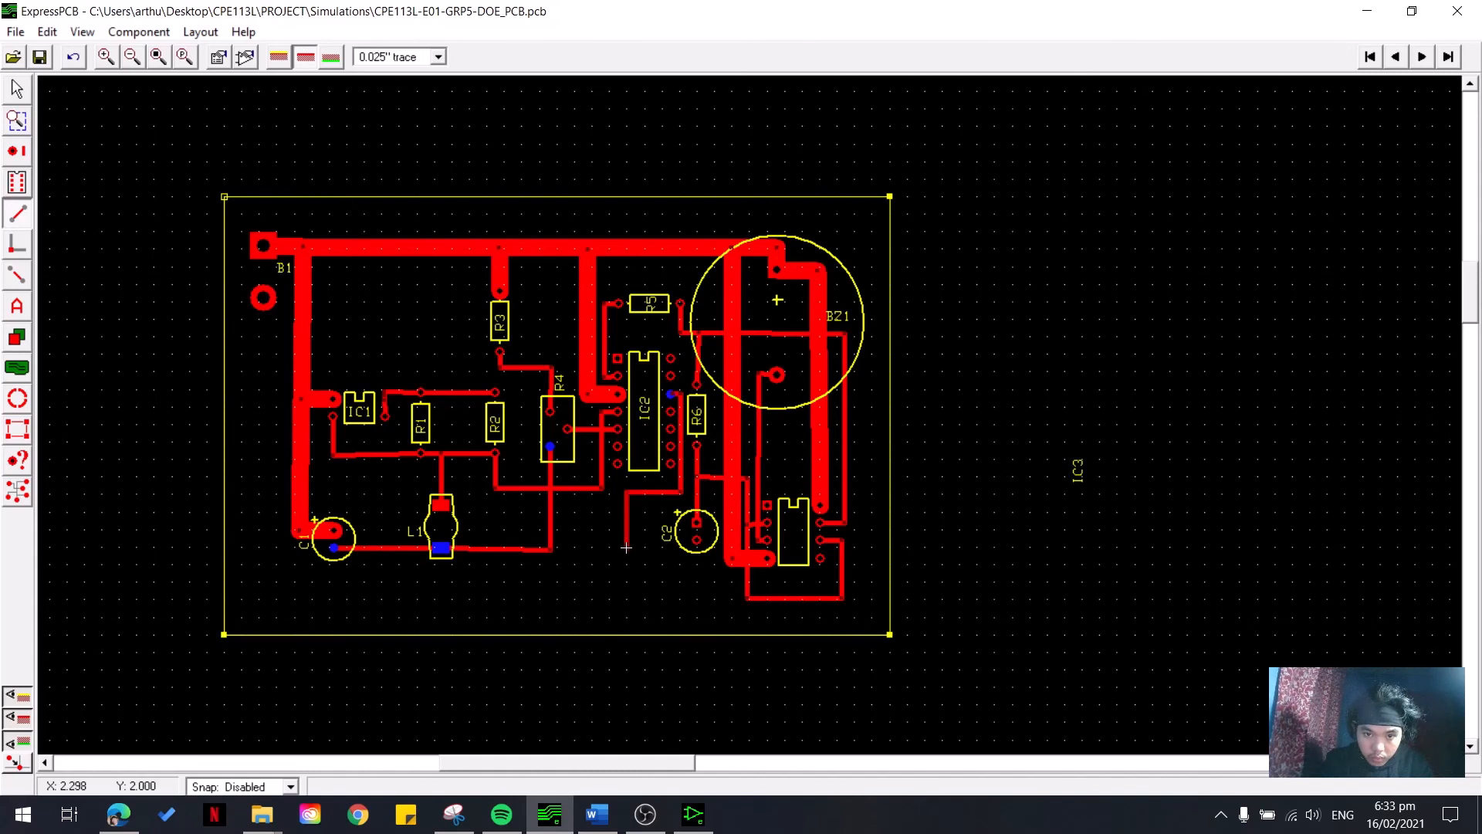
{"action": "left_click", "coordinate": [625, 547]}
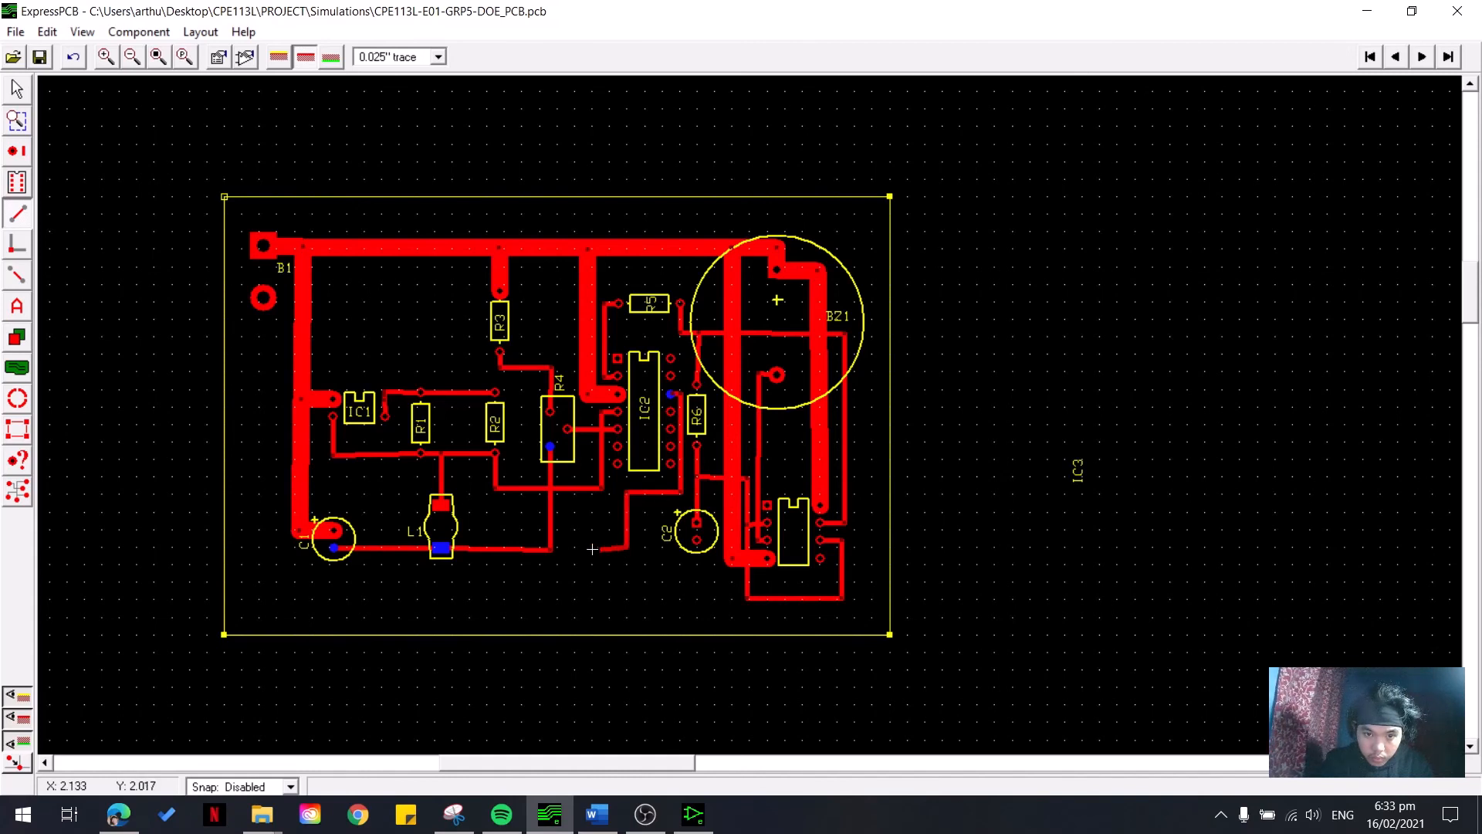
{"action": "double_click", "coordinate": [551, 547]}
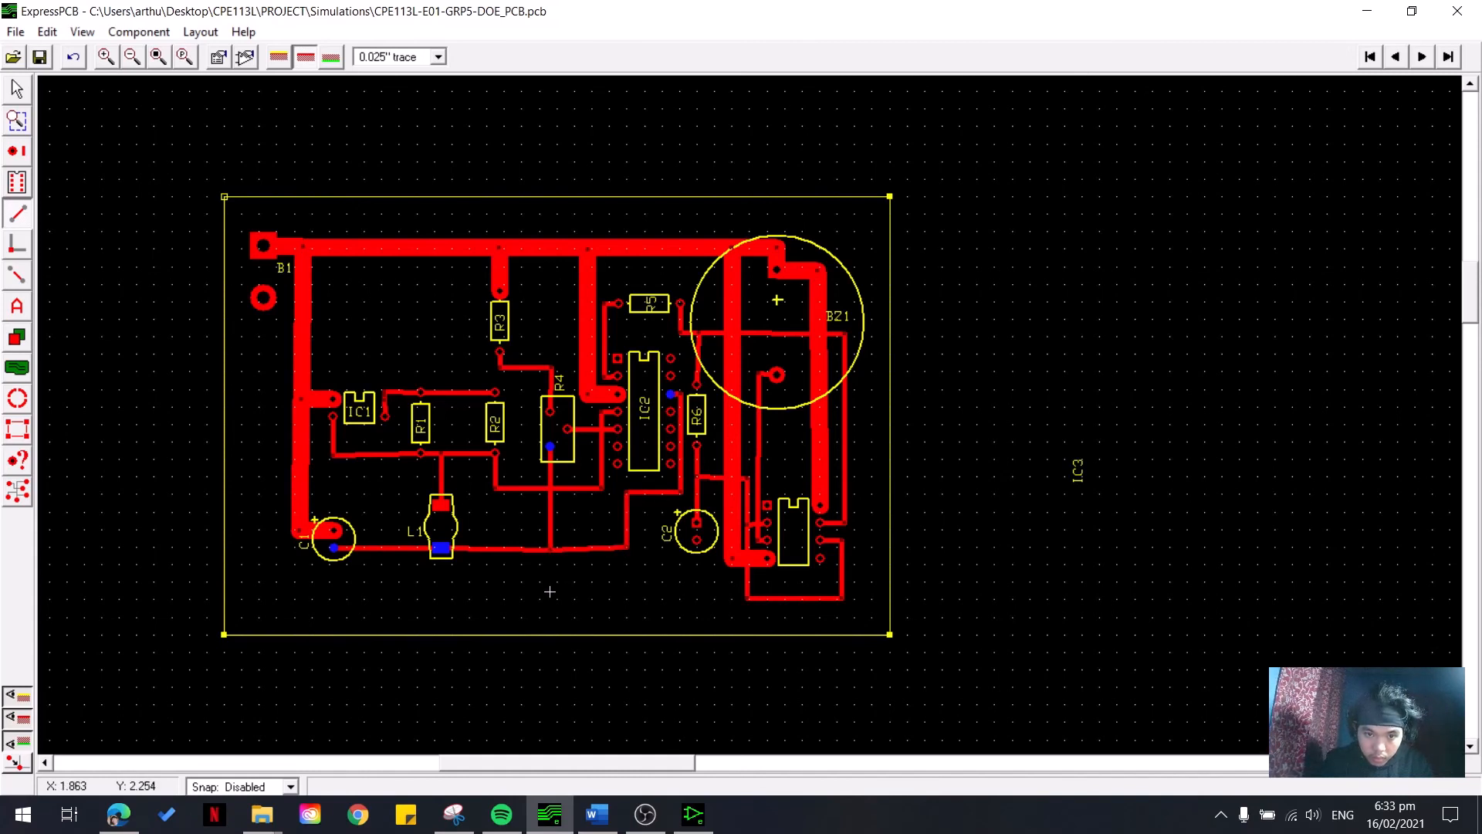
- Adjust the corners of the ground trace below R4 and IC2 to straighten its horizontal segments
{"action": "left_click", "coordinate": [17, 90]}
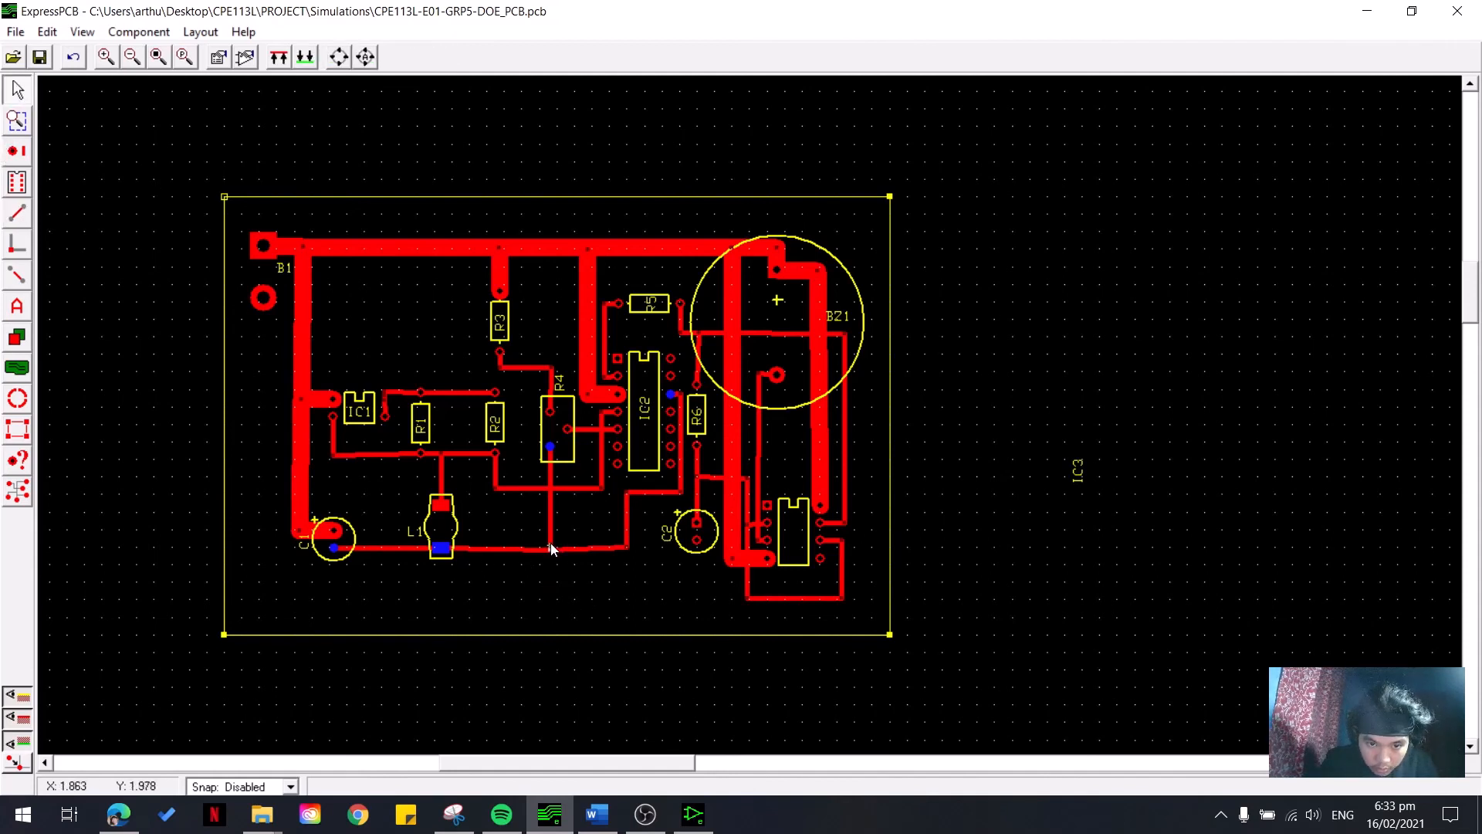
{"action": "left_click_drag", "start_coordinate": [550, 543], "coordinate": [549, 544]}
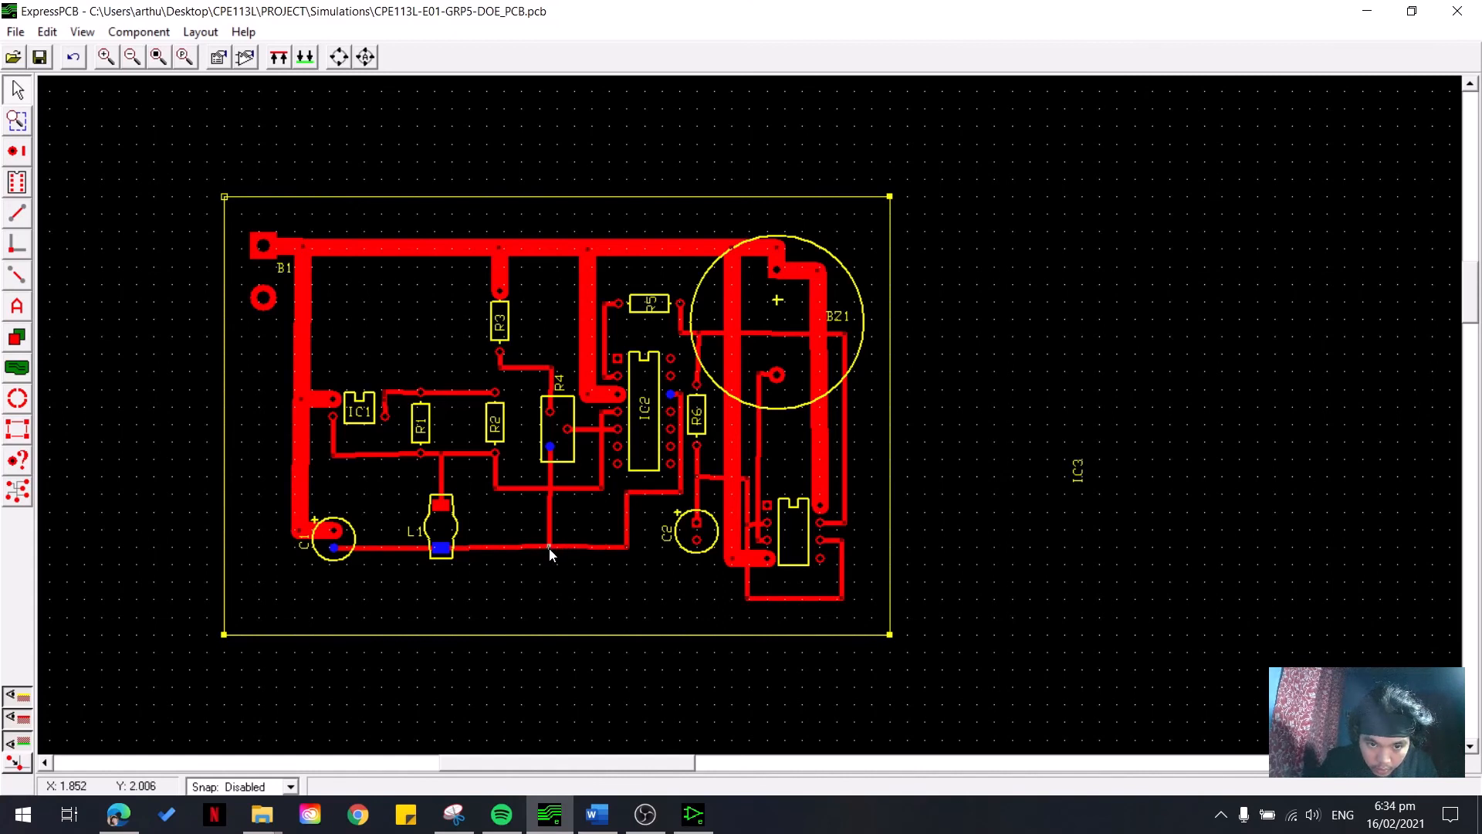
{"action": "left_click", "coordinate": [596, 550]}
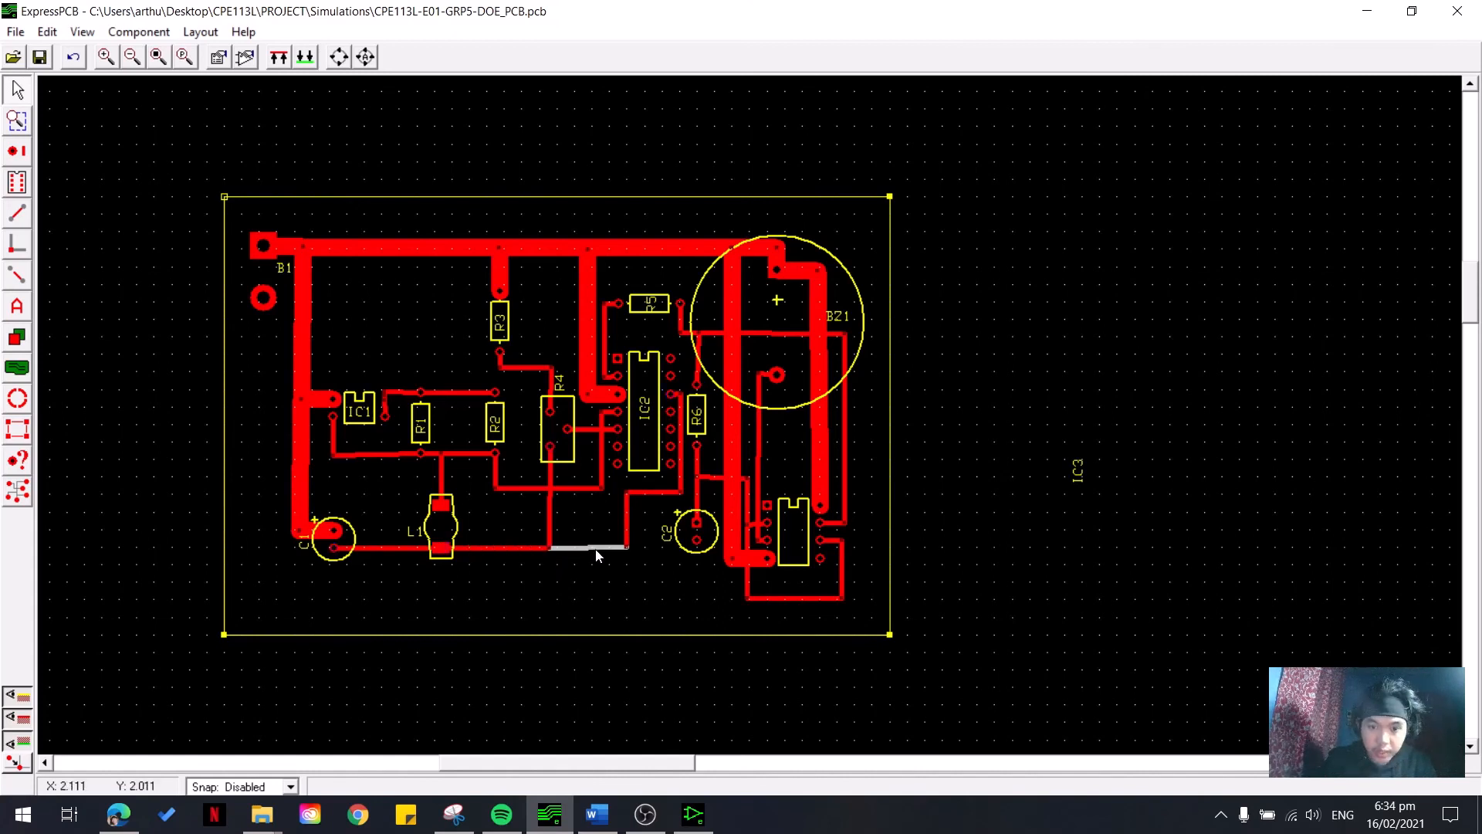
{"action": "left_click", "coordinate": [625, 549]}
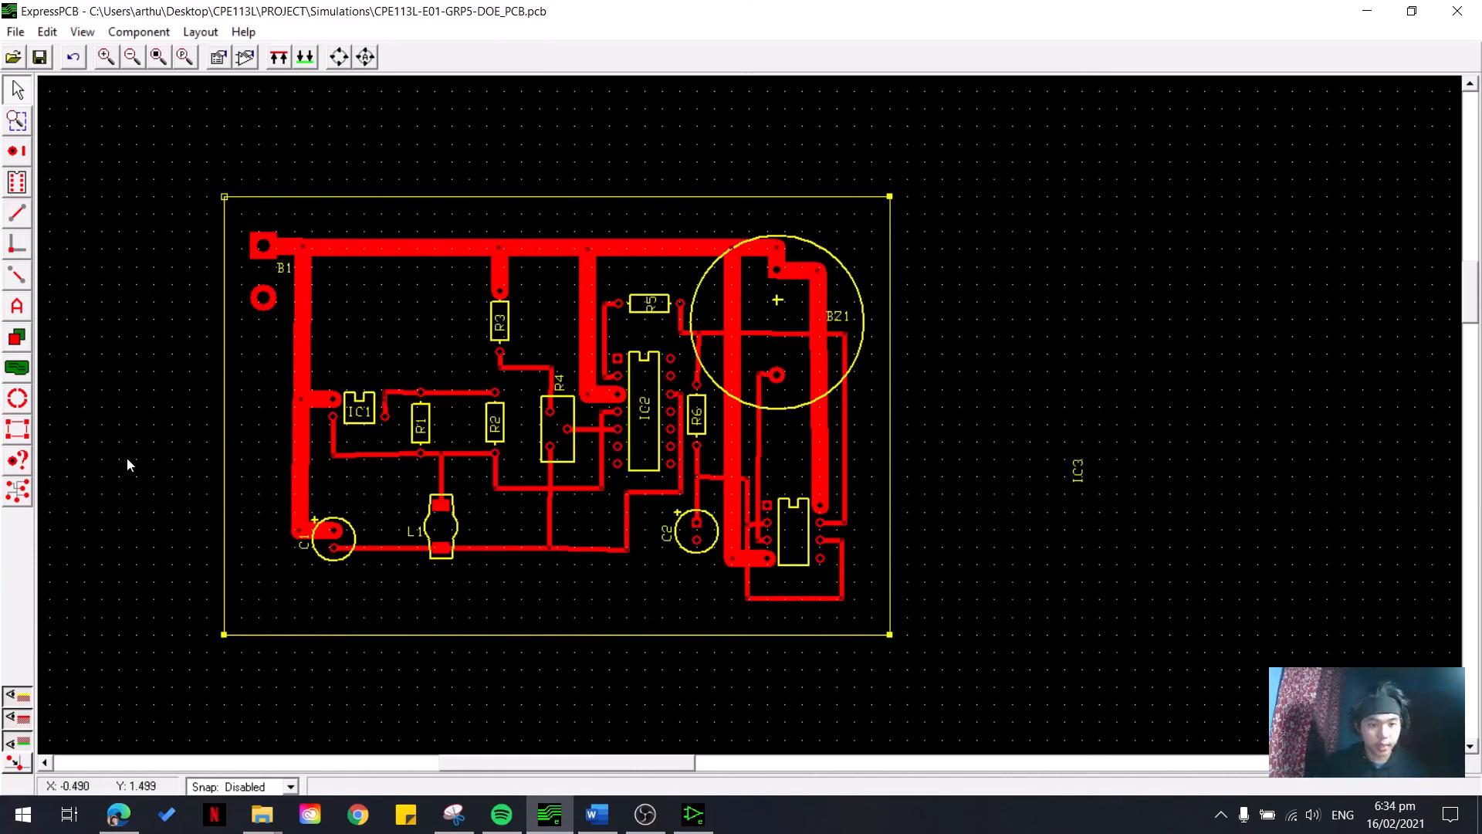
- Highlight the nets of IC2's pins 6 and 11, B1's pin 2, IC3's pin 5 and BZ1's pins to check their connections
{"action": "left_click", "coordinate": [14, 489]}
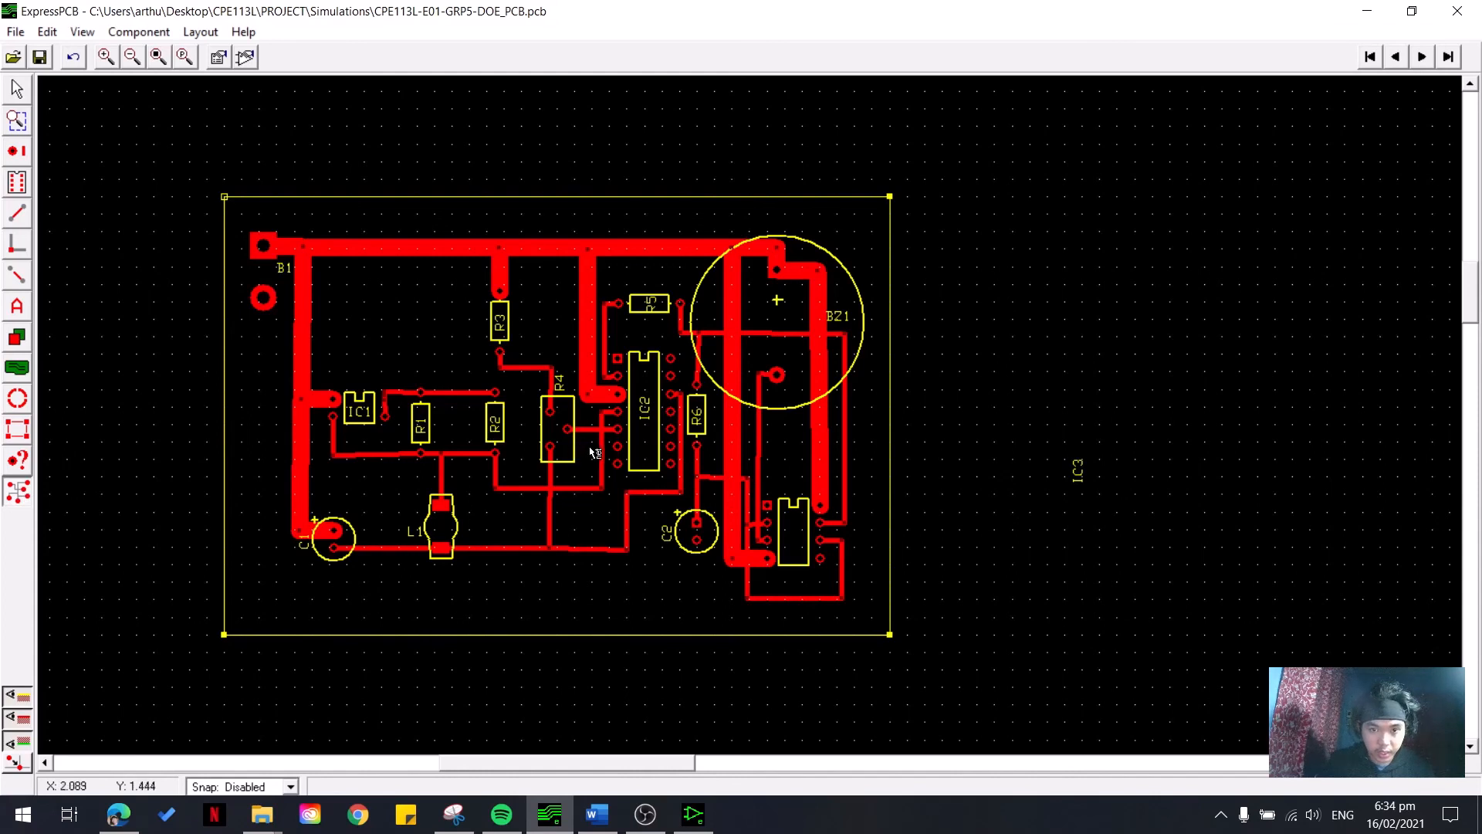
{"action": "left_click", "coordinate": [618, 448]}
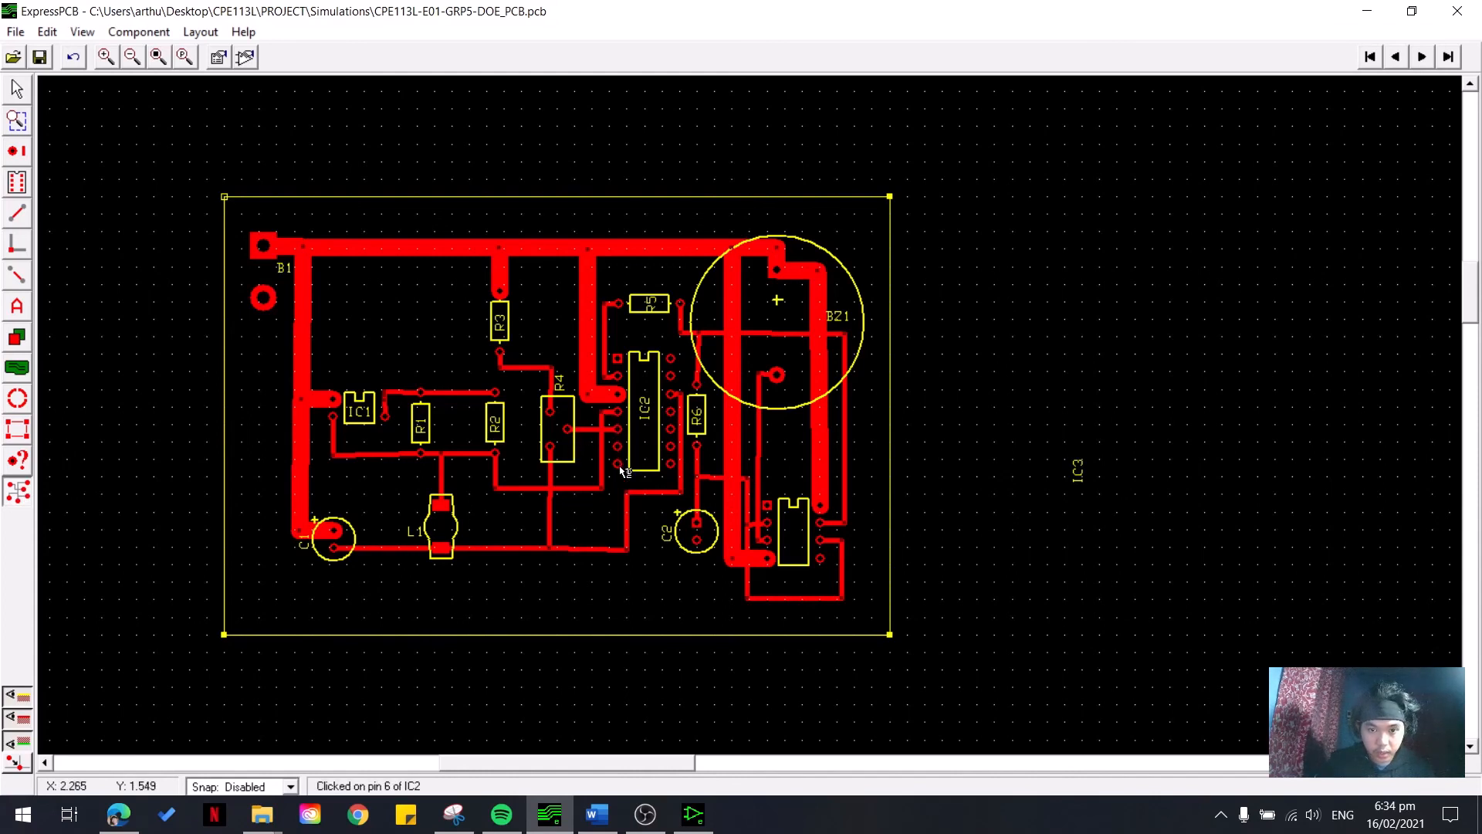
{"action": "left_click", "coordinate": [671, 450]}
{"action": "left_click", "coordinate": [671, 430]}
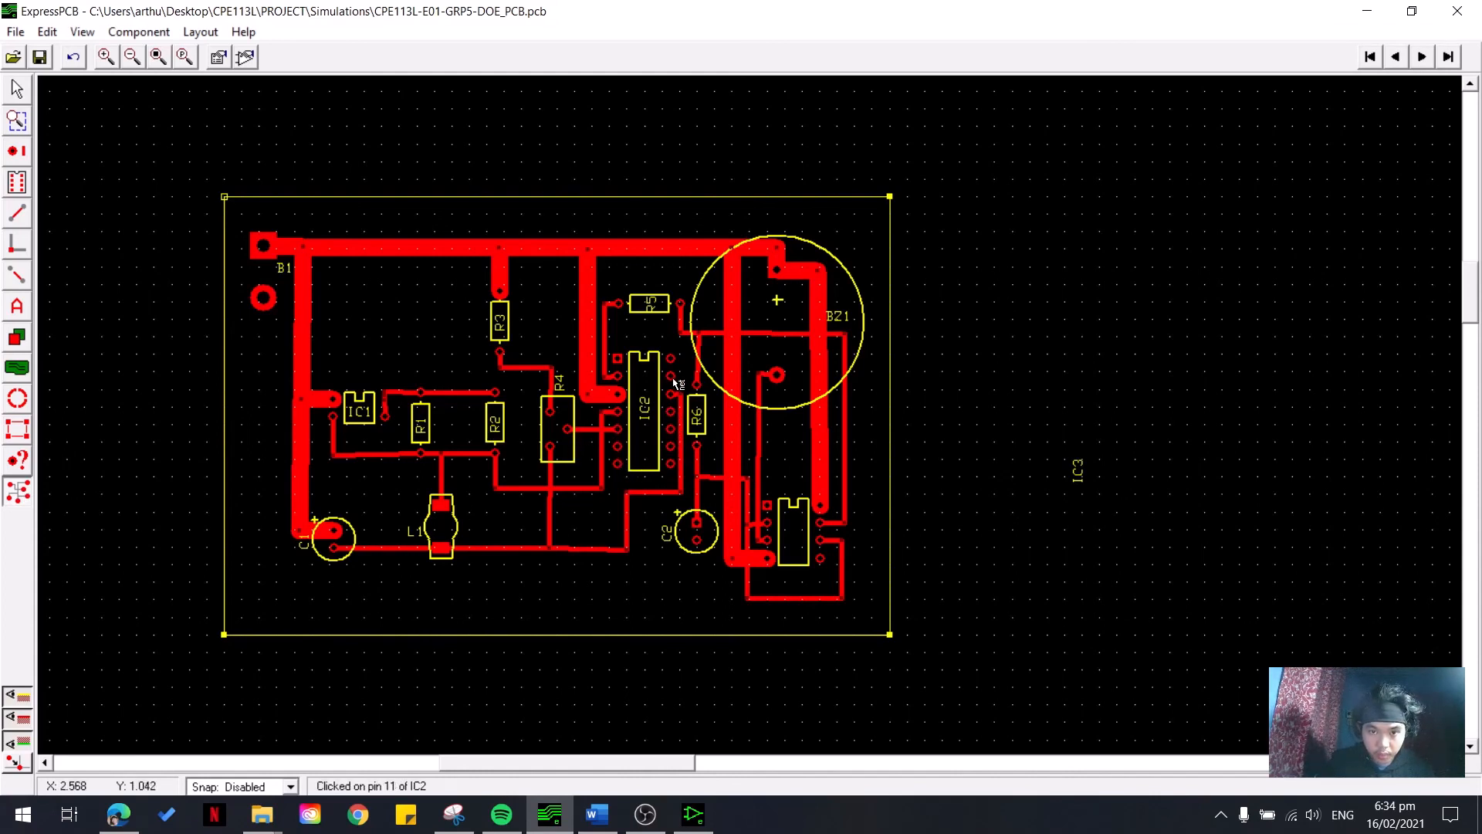
{"action": "left_click", "coordinate": [264, 303]}
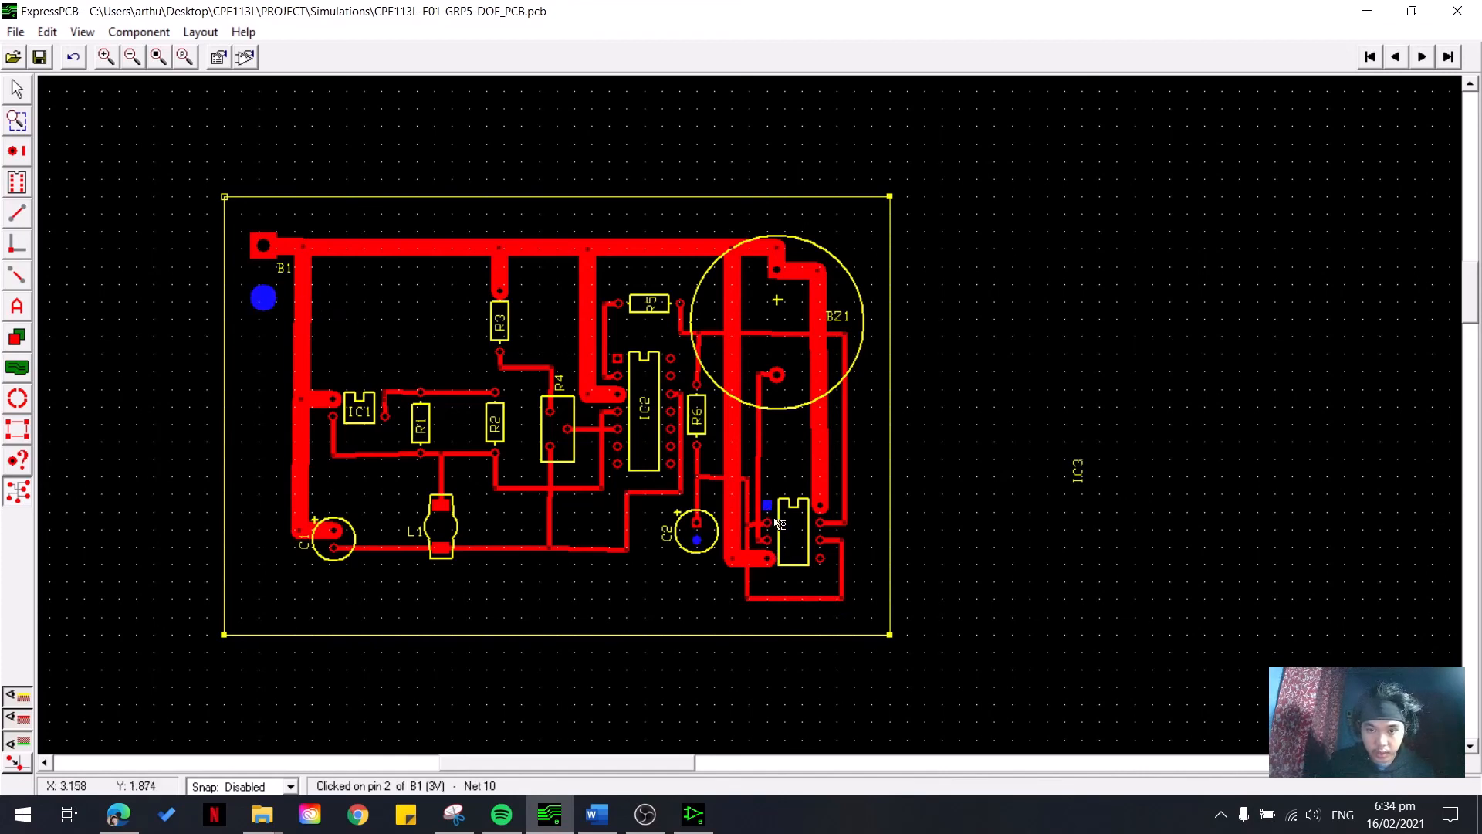
{"action": "left_click", "coordinate": [824, 562]}
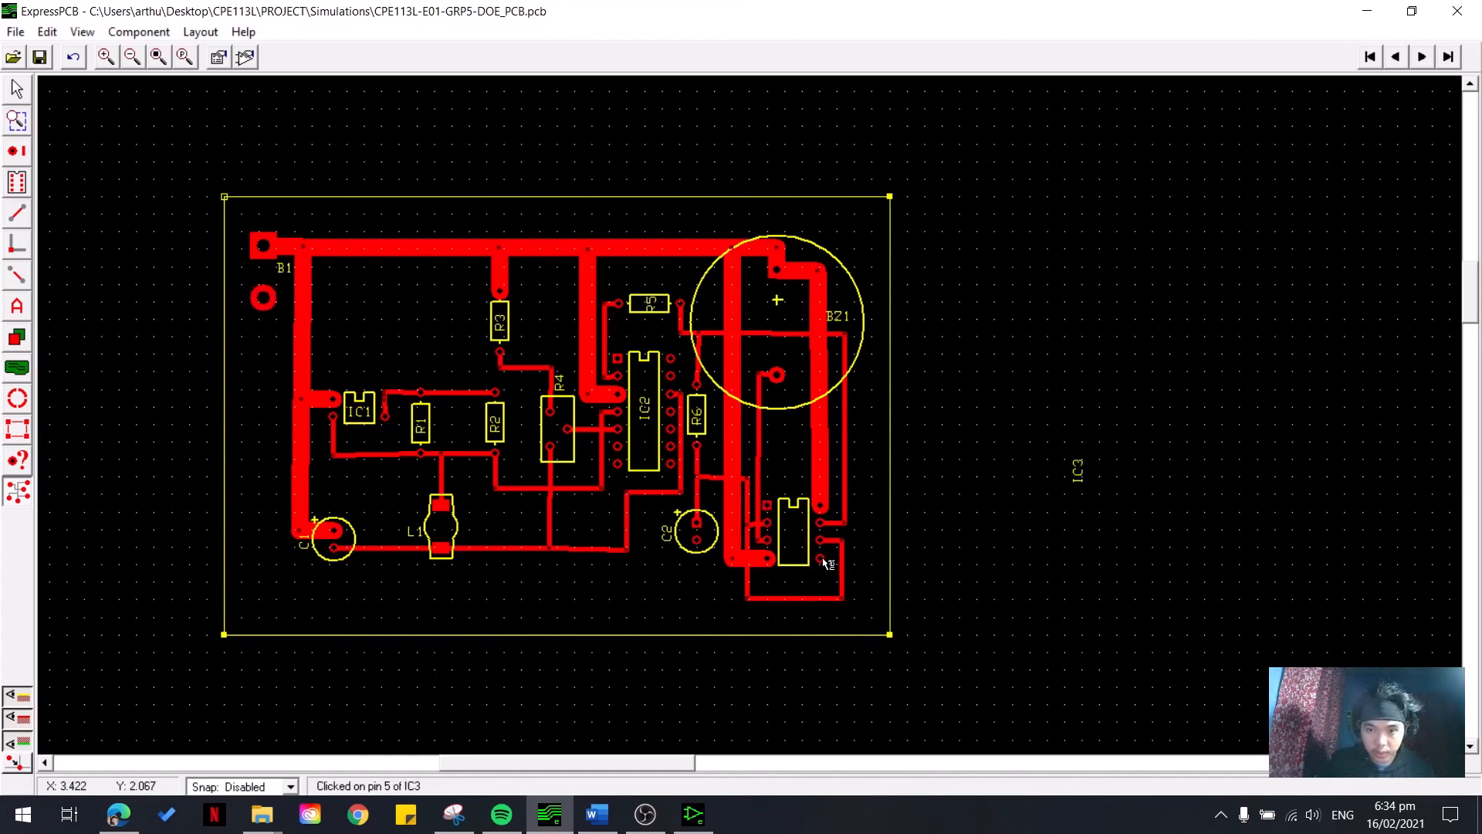
{"action": "left_click", "coordinate": [775, 374]}
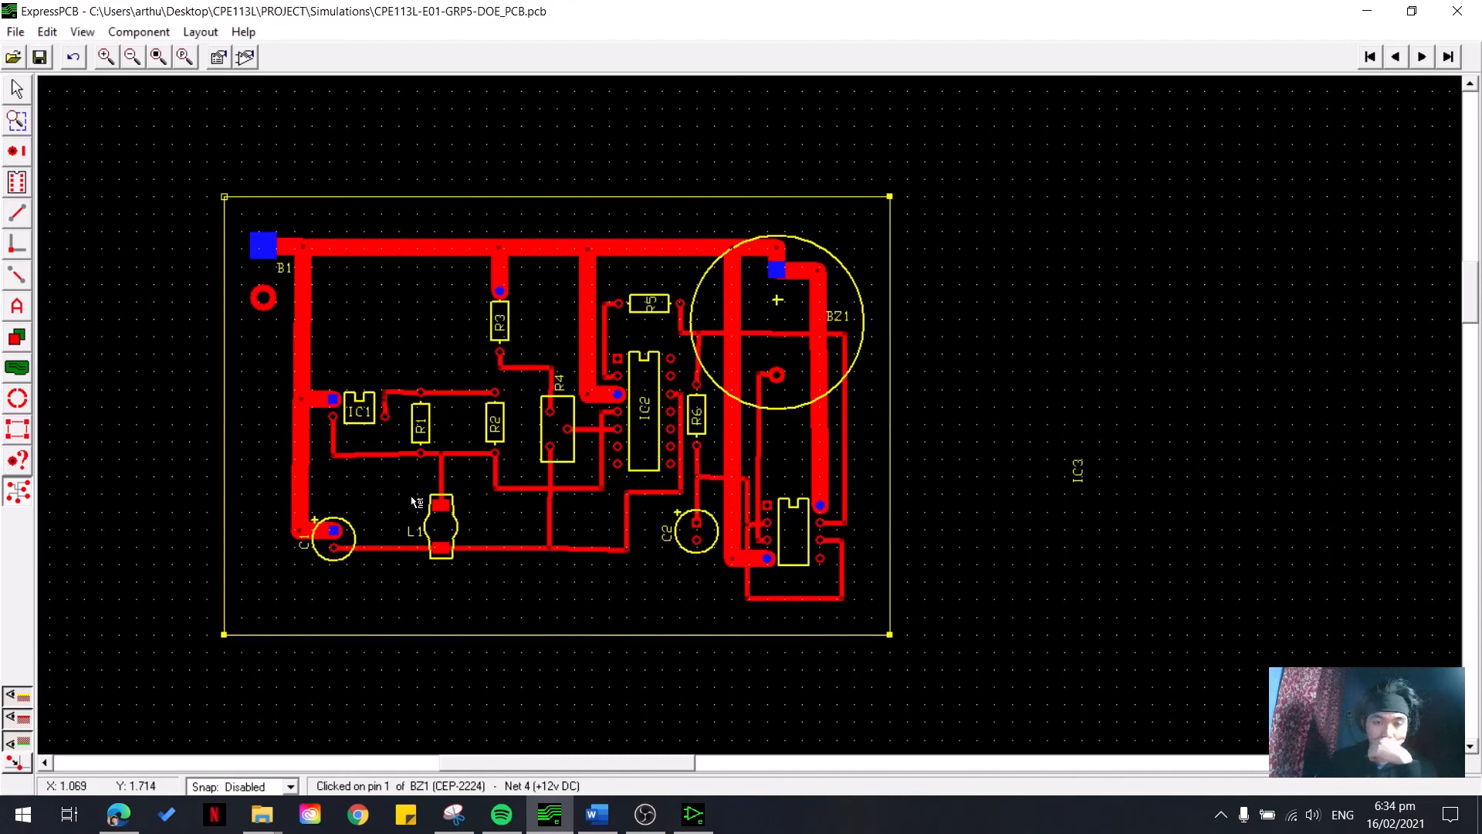
- Highlight the nets of IC1's pin 3, C1's pins 2 and 1, R4's pins 1 and 3, and IC2's pins 1 and 2 to check their traces
{"action": "left_click", "coordinate": [385, 417]}
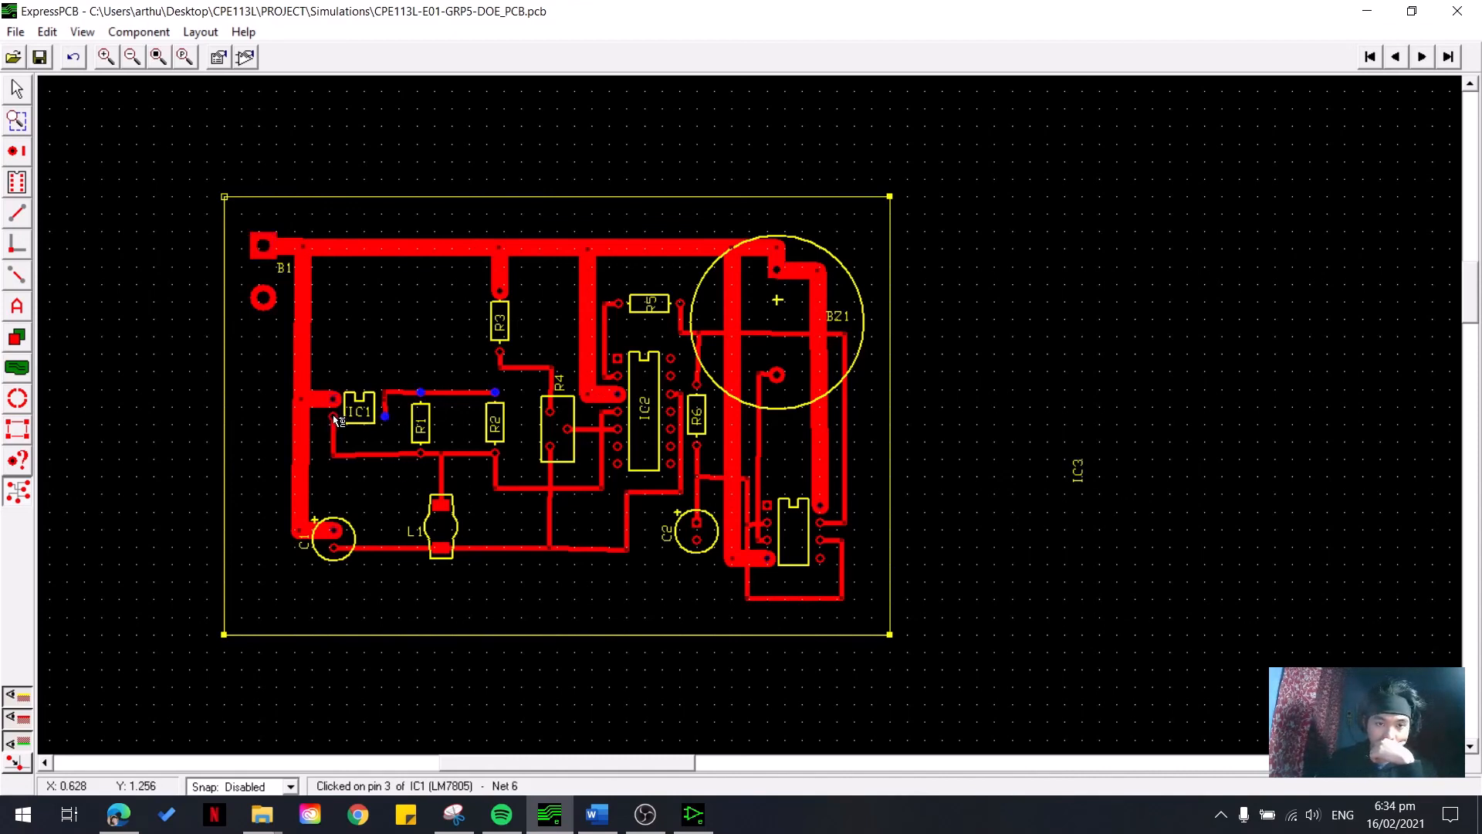
{"action": "left_click", "coordinate": [335, 548]}
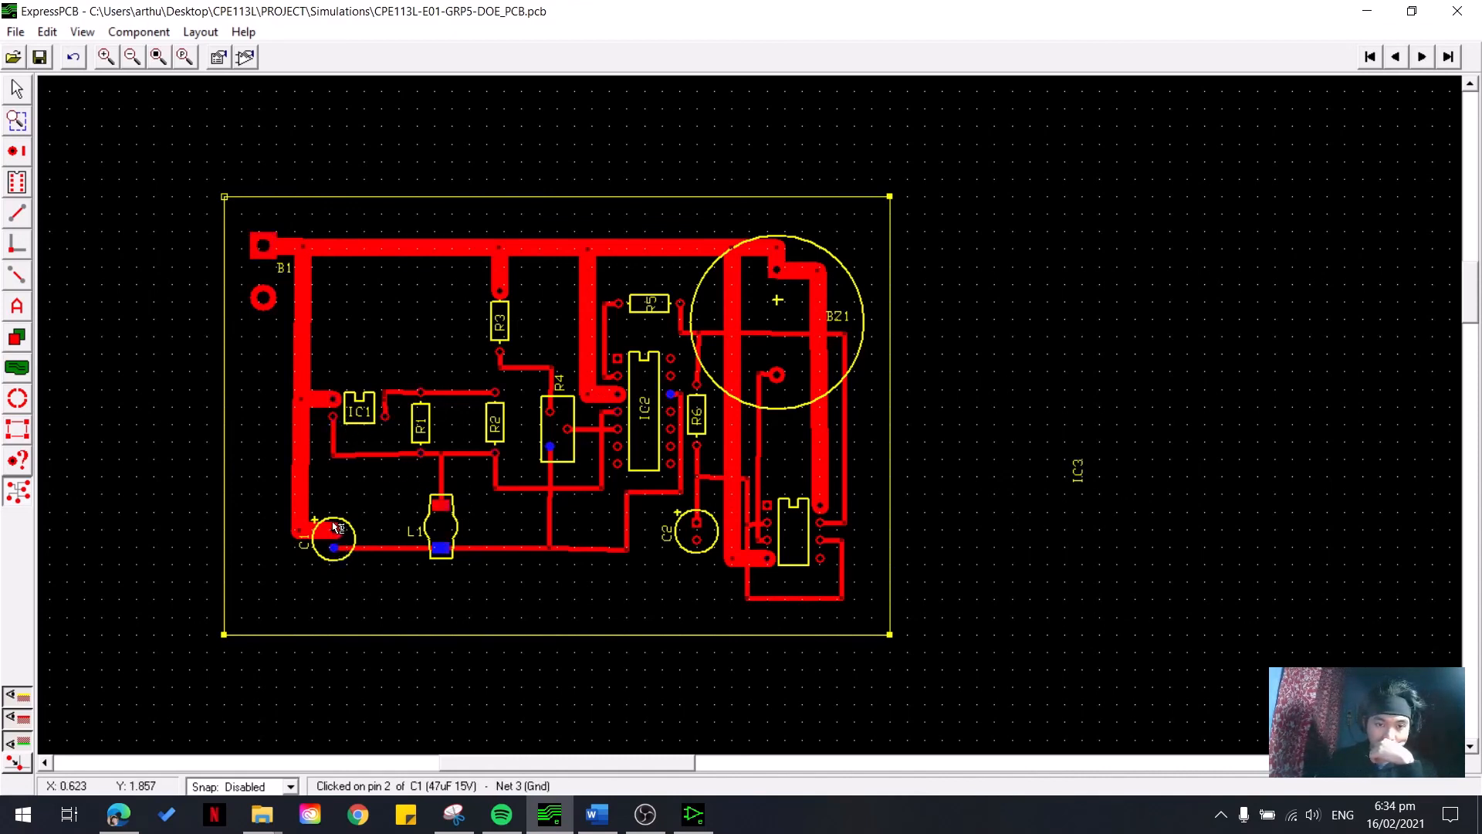
{"action": "left_click", "coordinate": [335, 531]}
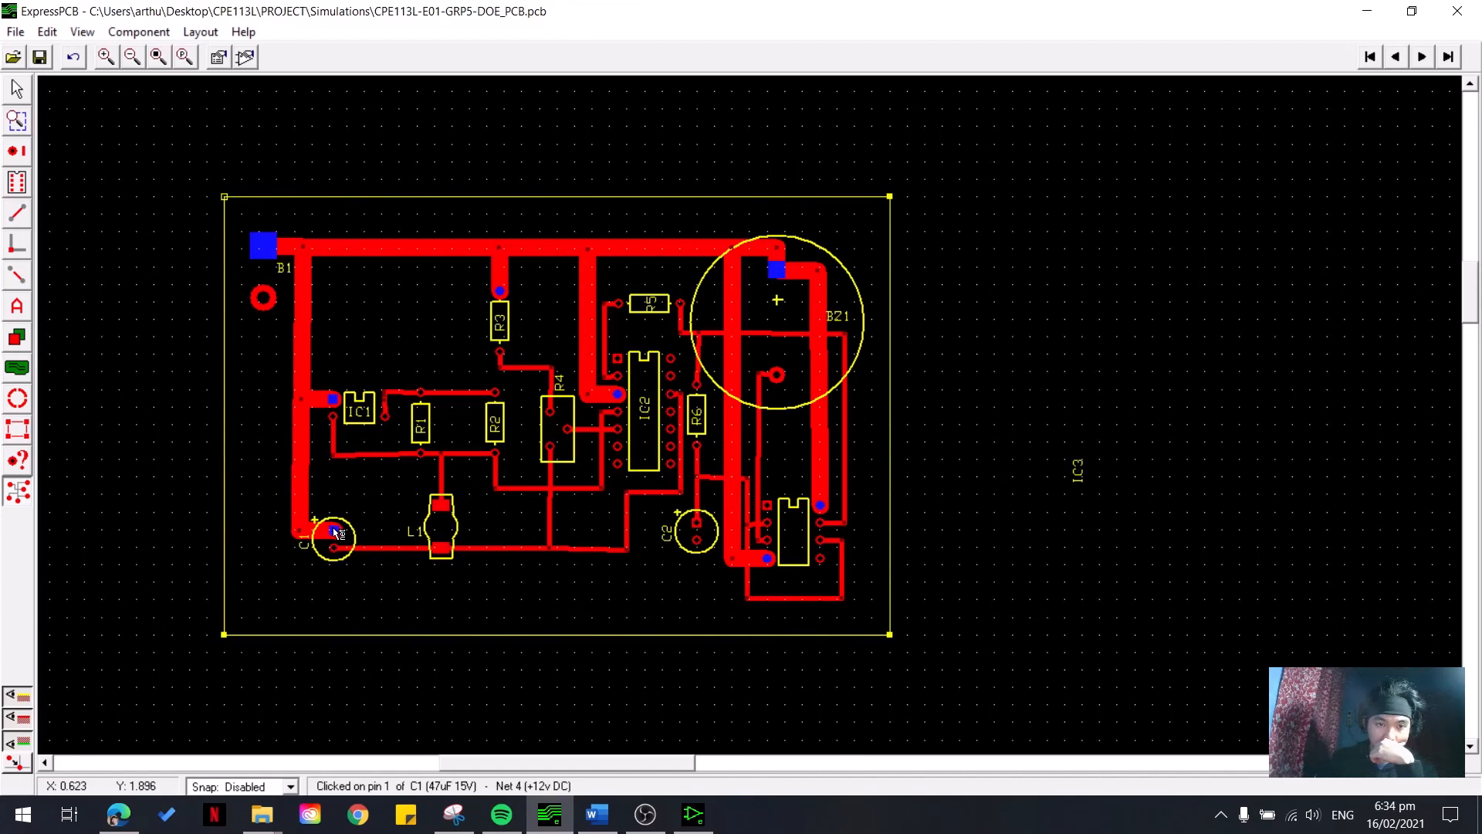
{"action": "left_click", "coordinate": [551, 448]}
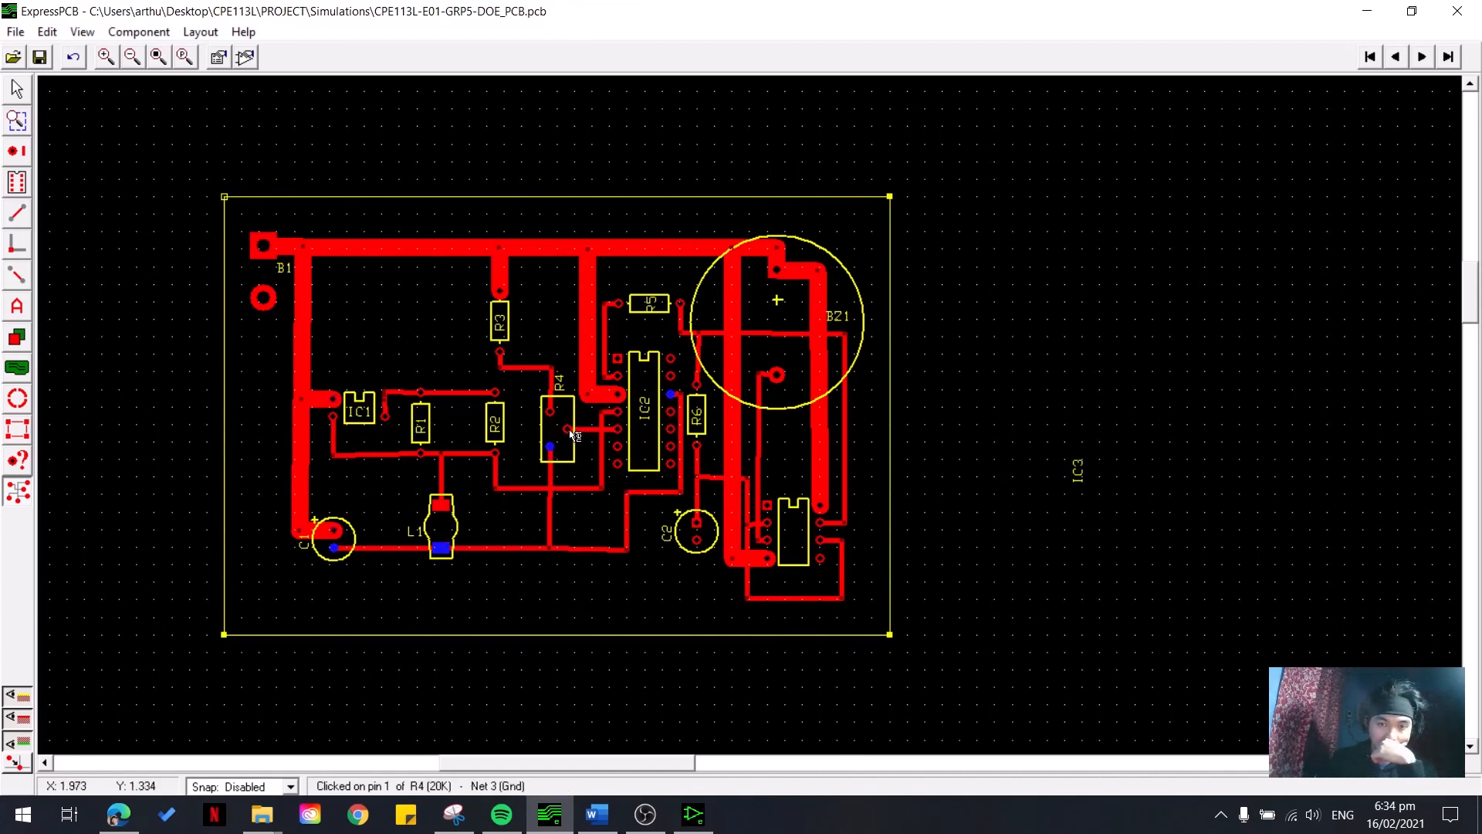
{"action": "left_click", "coordinate": [550, 413]}
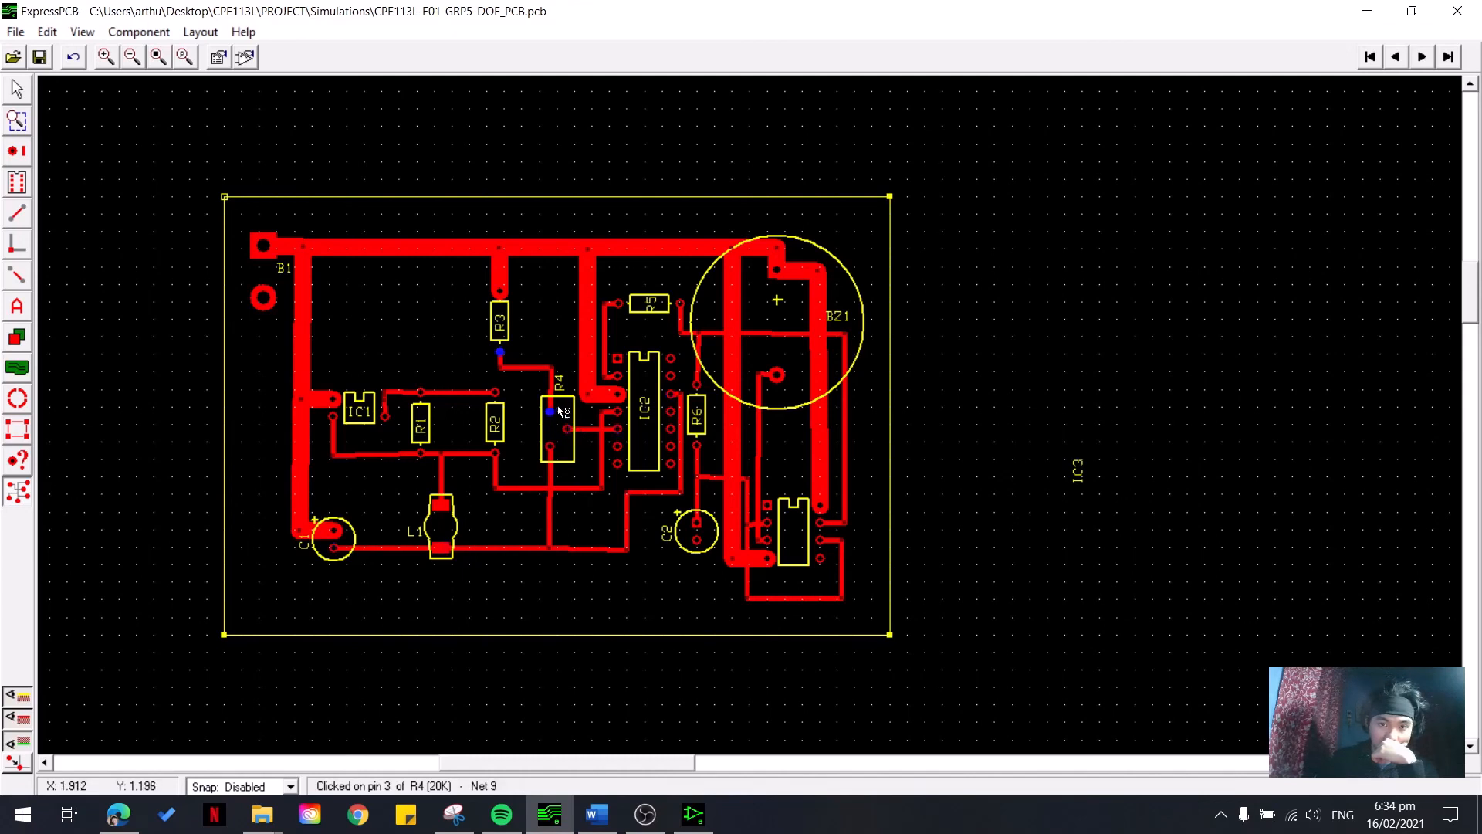
{"action": "left_click", "coordinate": [618, 362]}
{"action": "left_click", "coordinate": [618, 378]}
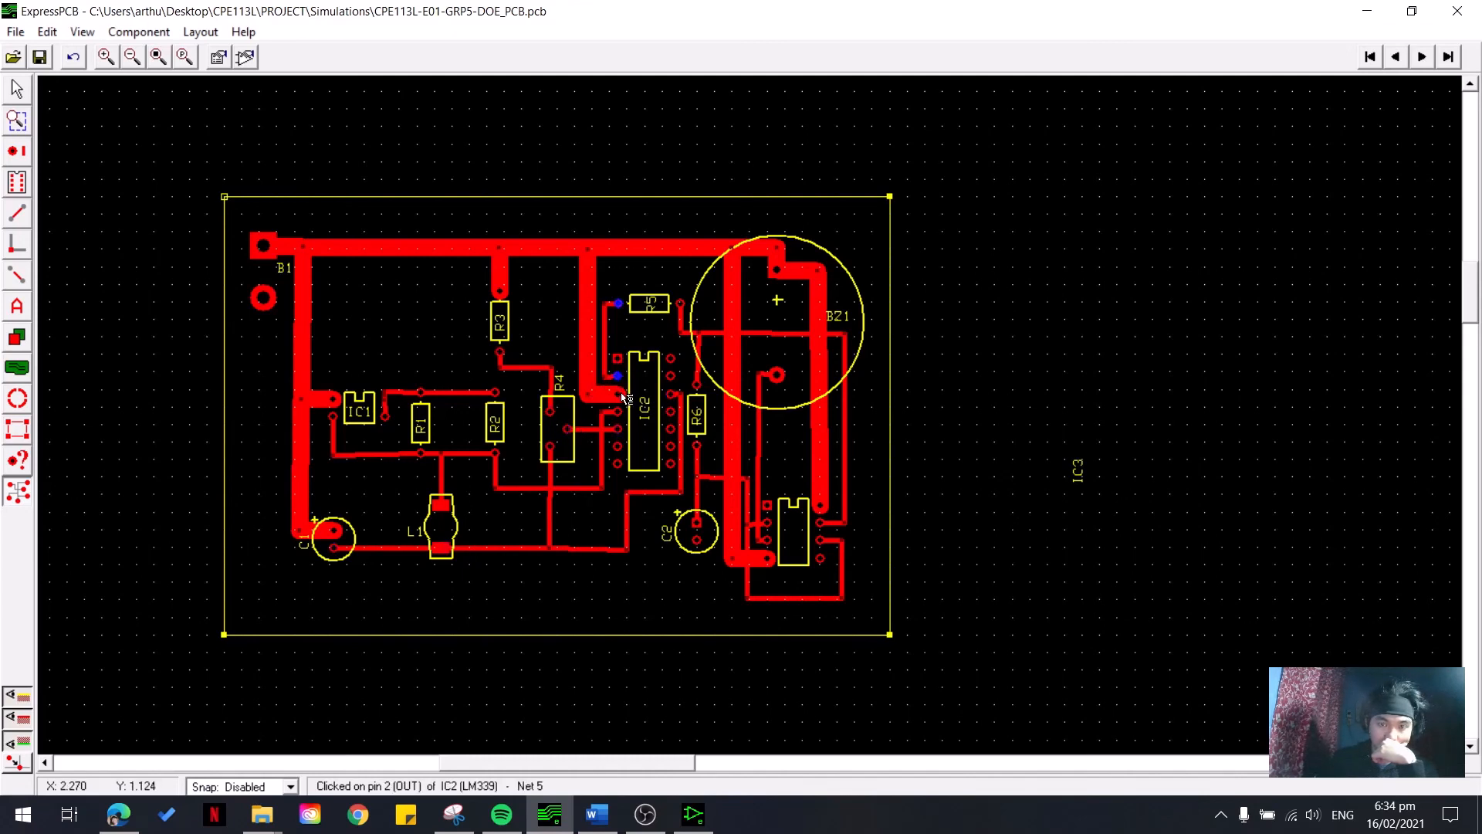
{"action": "left_click", "coordinate": [620, 361]}
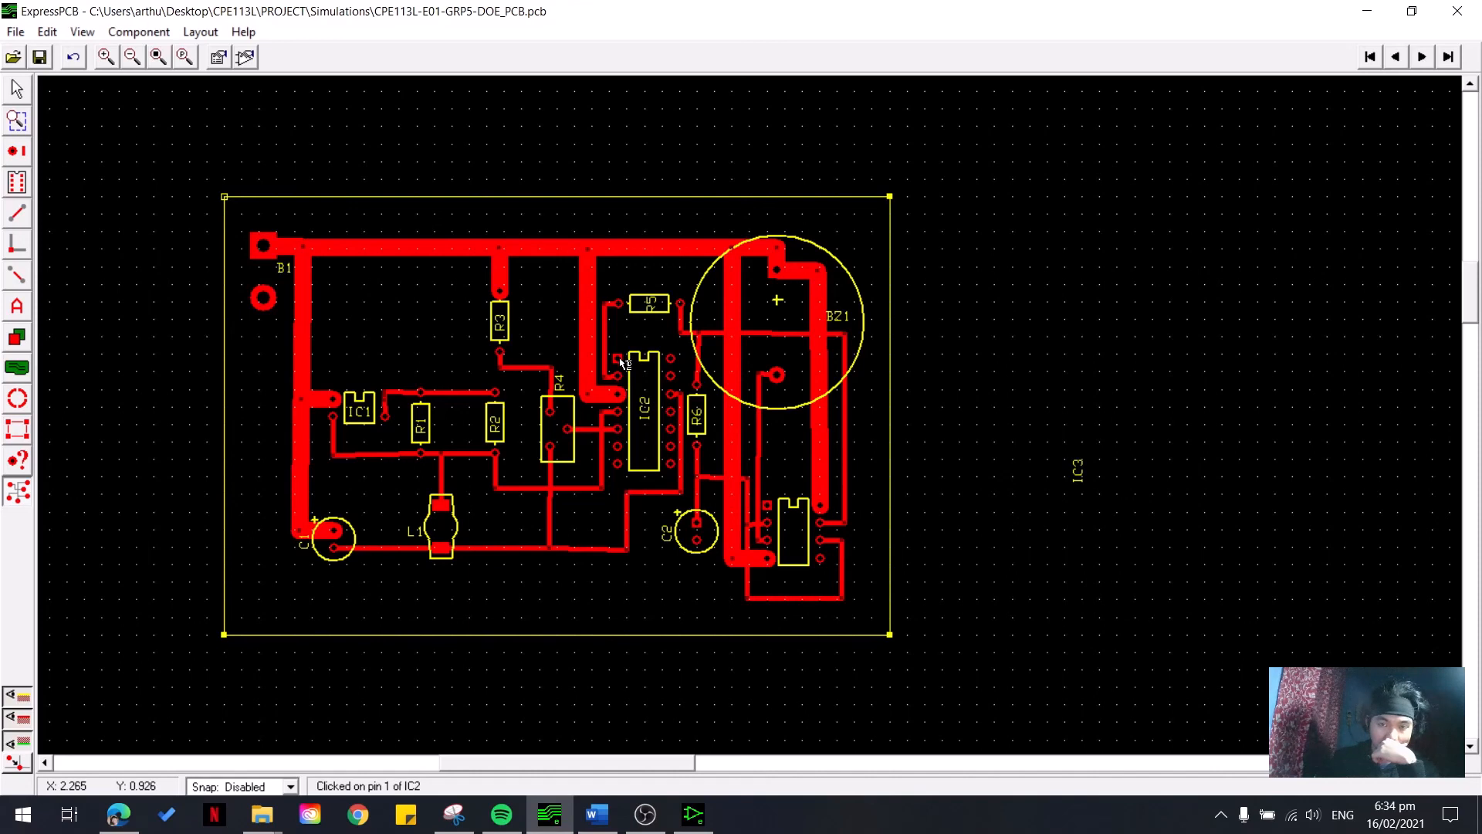
- Try to draw a rectangular filled plane on the bottom copper layer just inside the board outline, and undo the result
{"action": "left_click", "coordinate": [17, 371]}
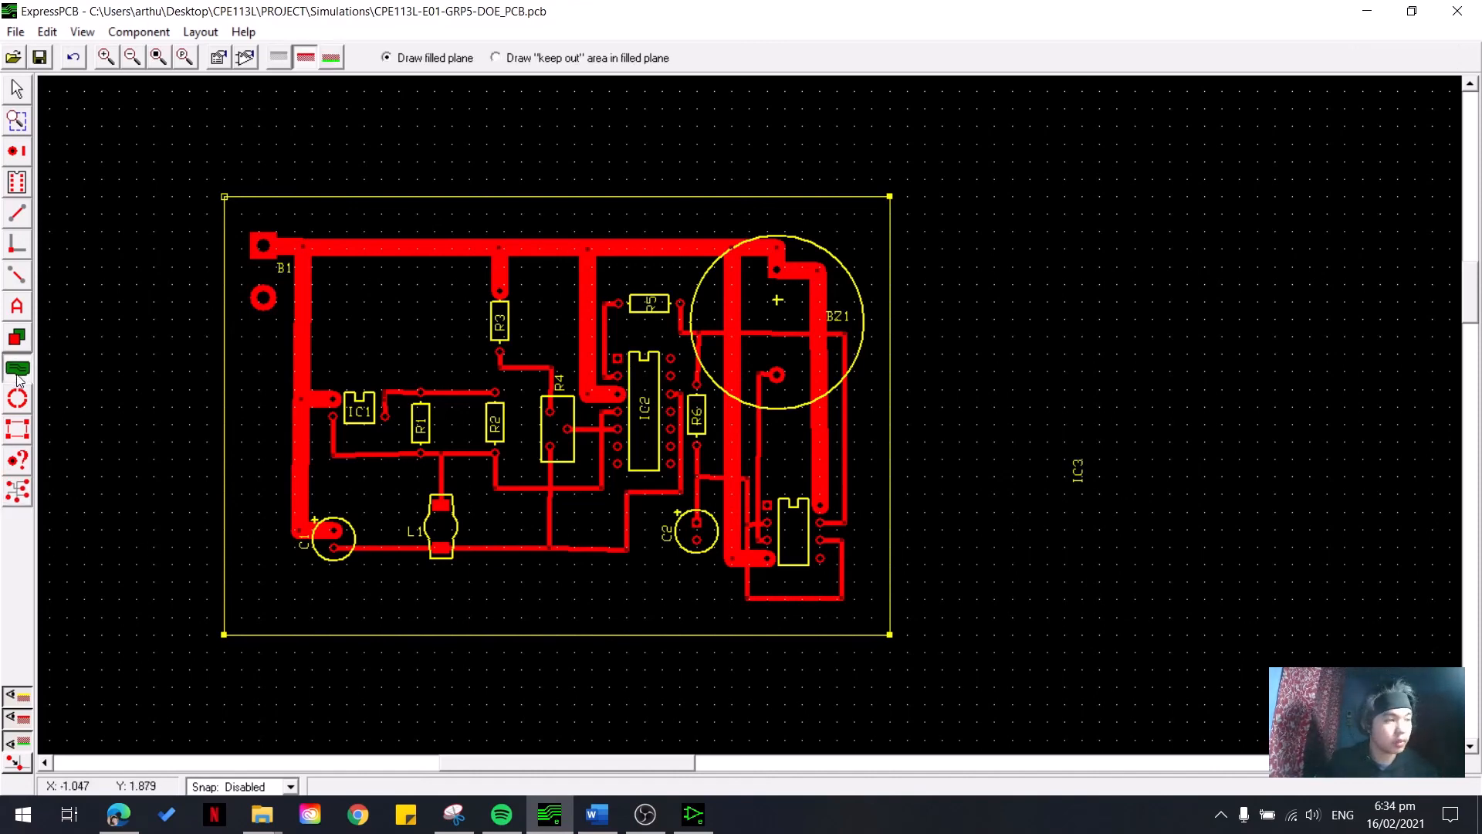
{"action": "left_click", "coordinate": [240, 214]}
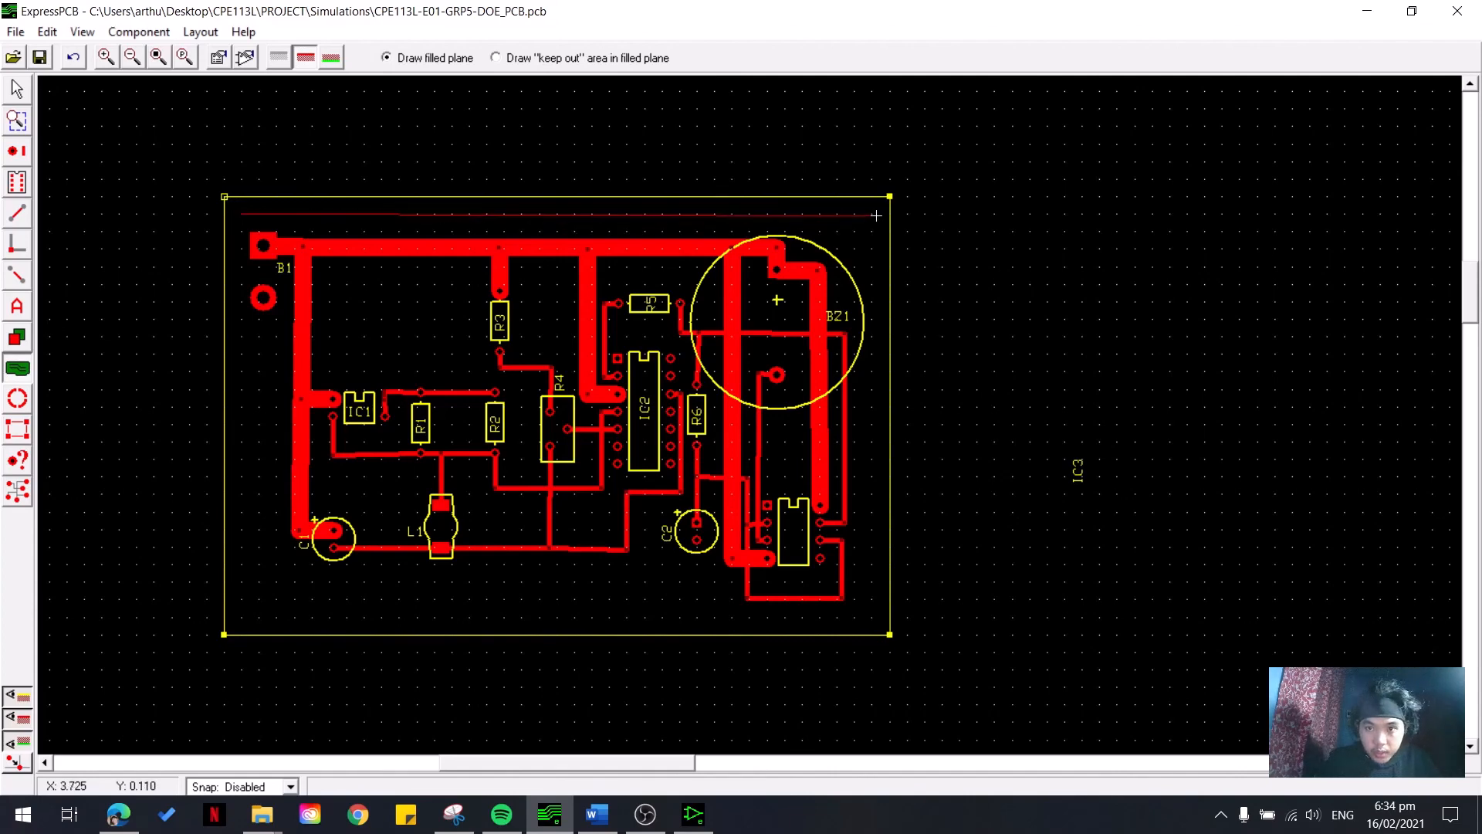
{"action": "left_click", "coordinate": [337, 67]}
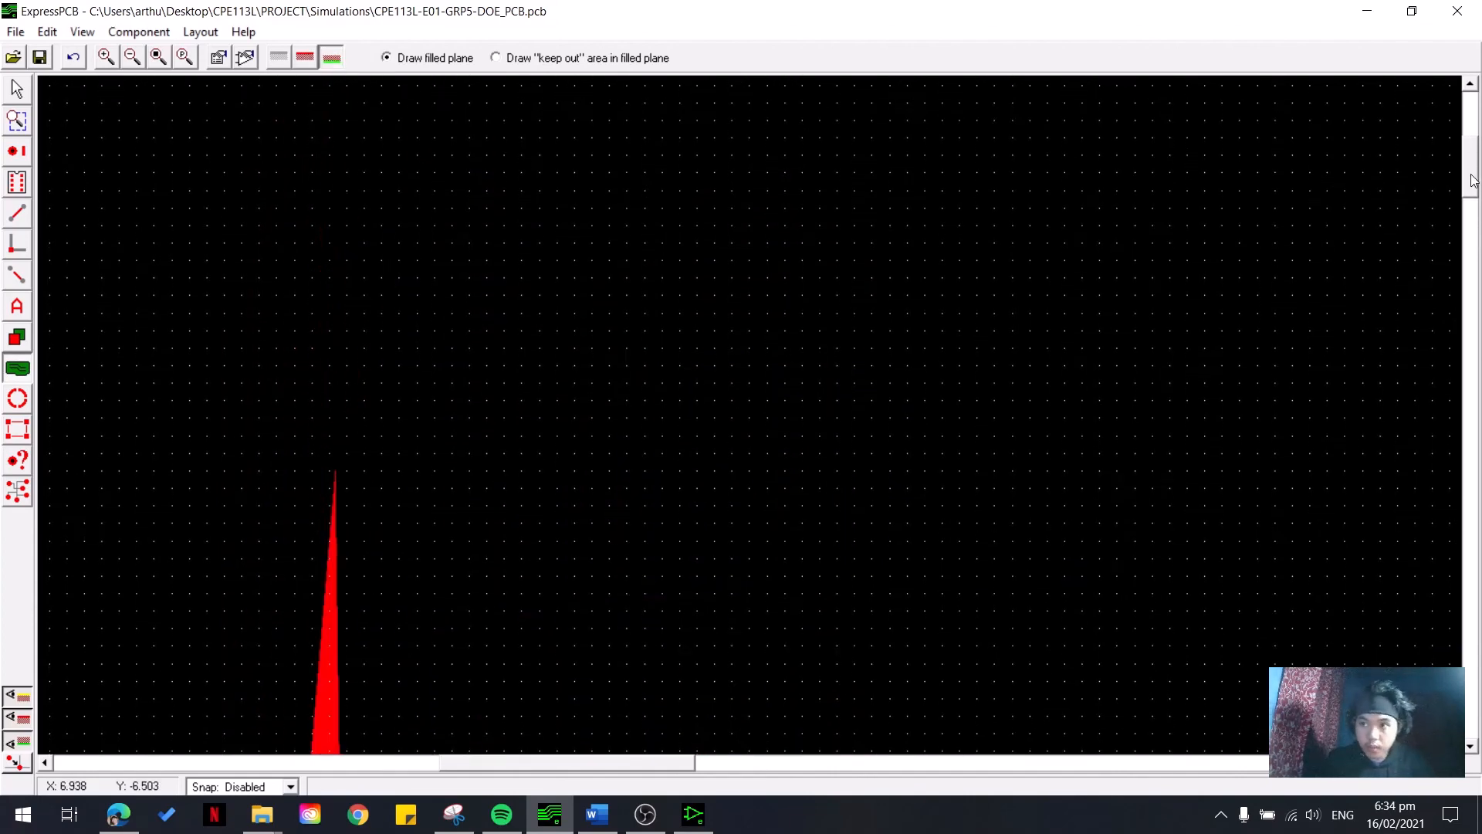
{"action": "left_click_drag", "start_coordinate": [1473, 180], "coordinate": [1473, 311]}
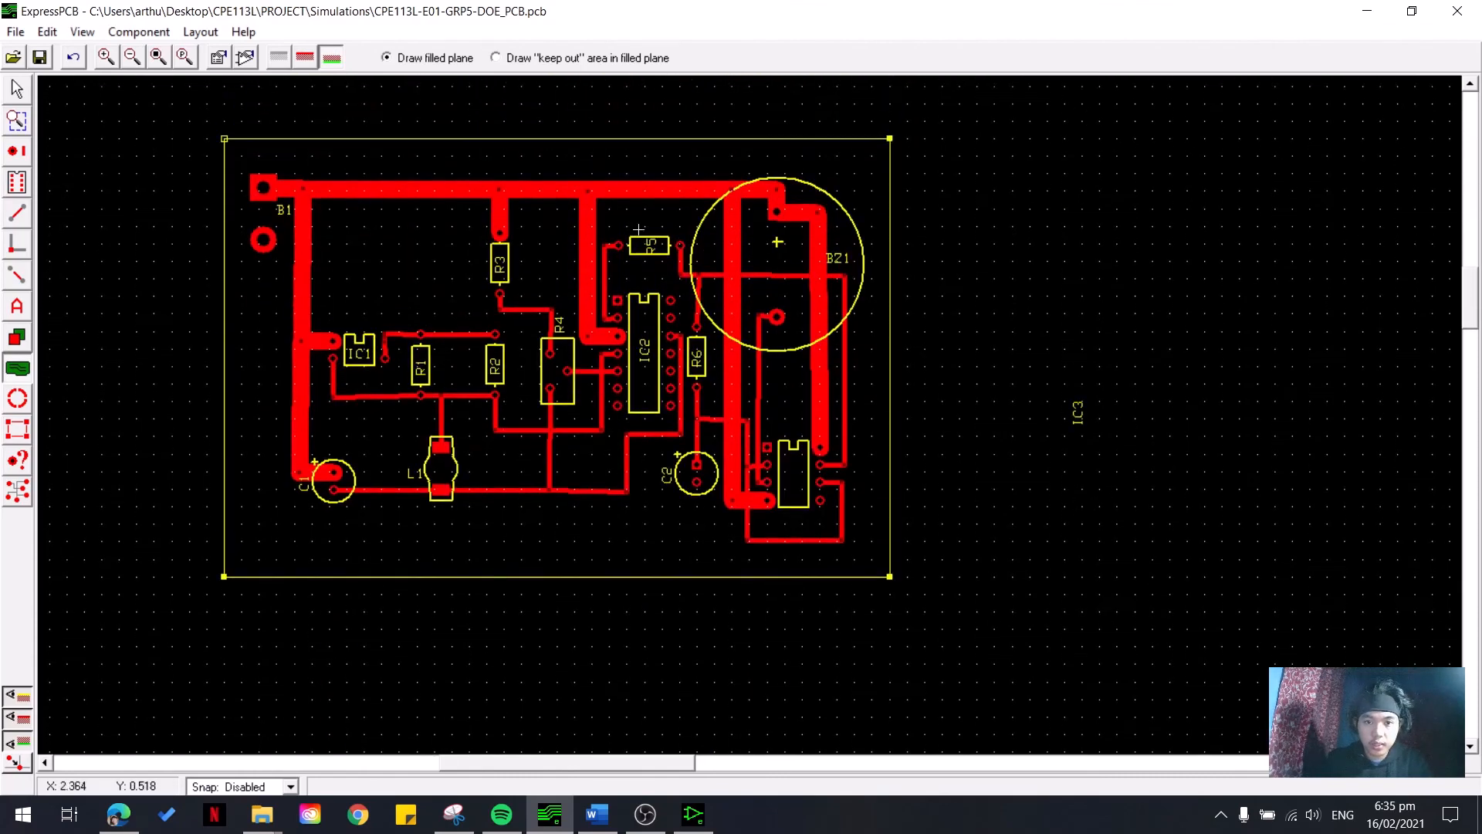
{"action": "left_click", "coordinate": [238, 157]}
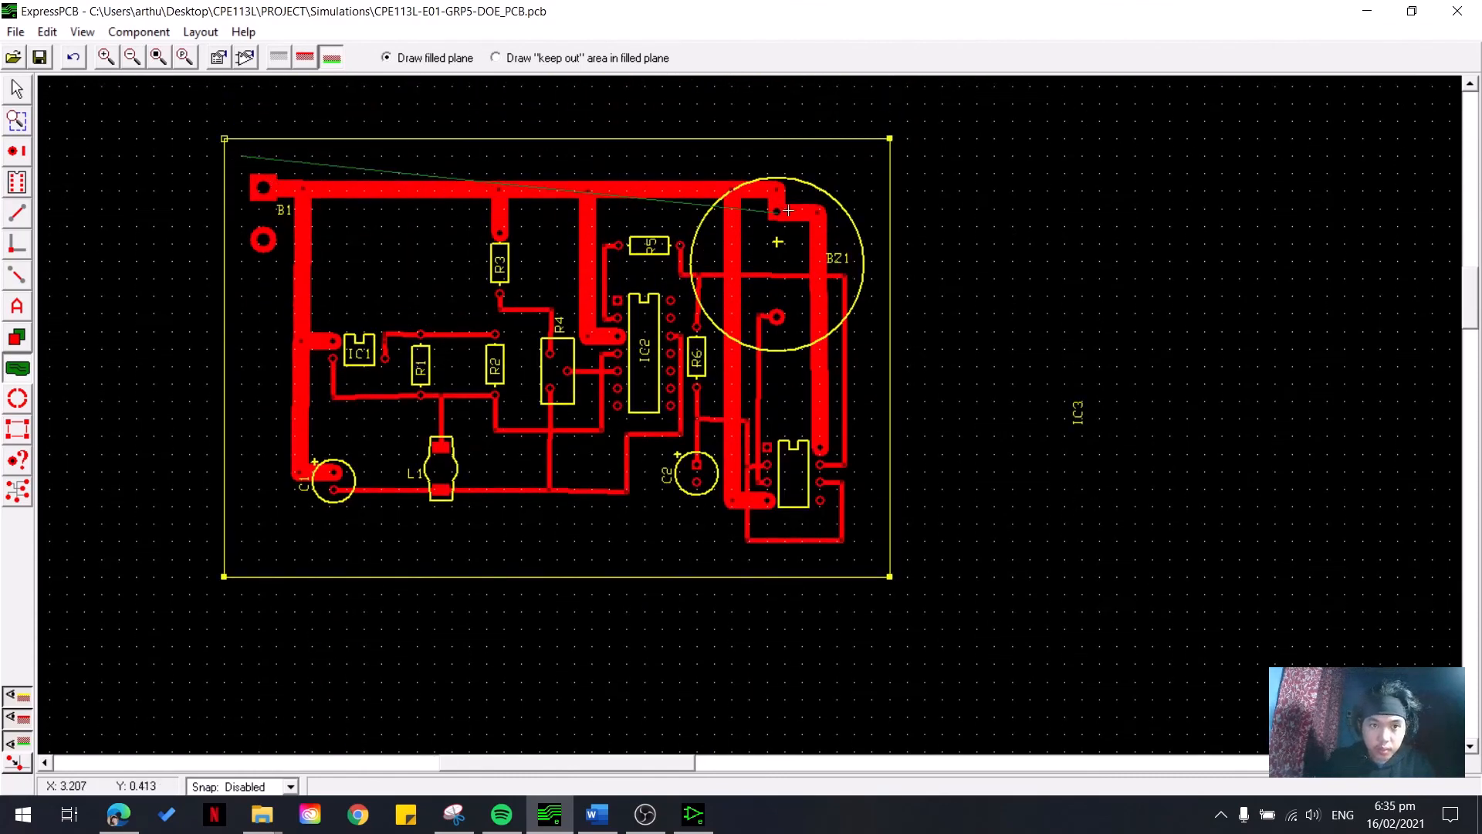
{"action": "left_click", "coordinate": [871, 156]}
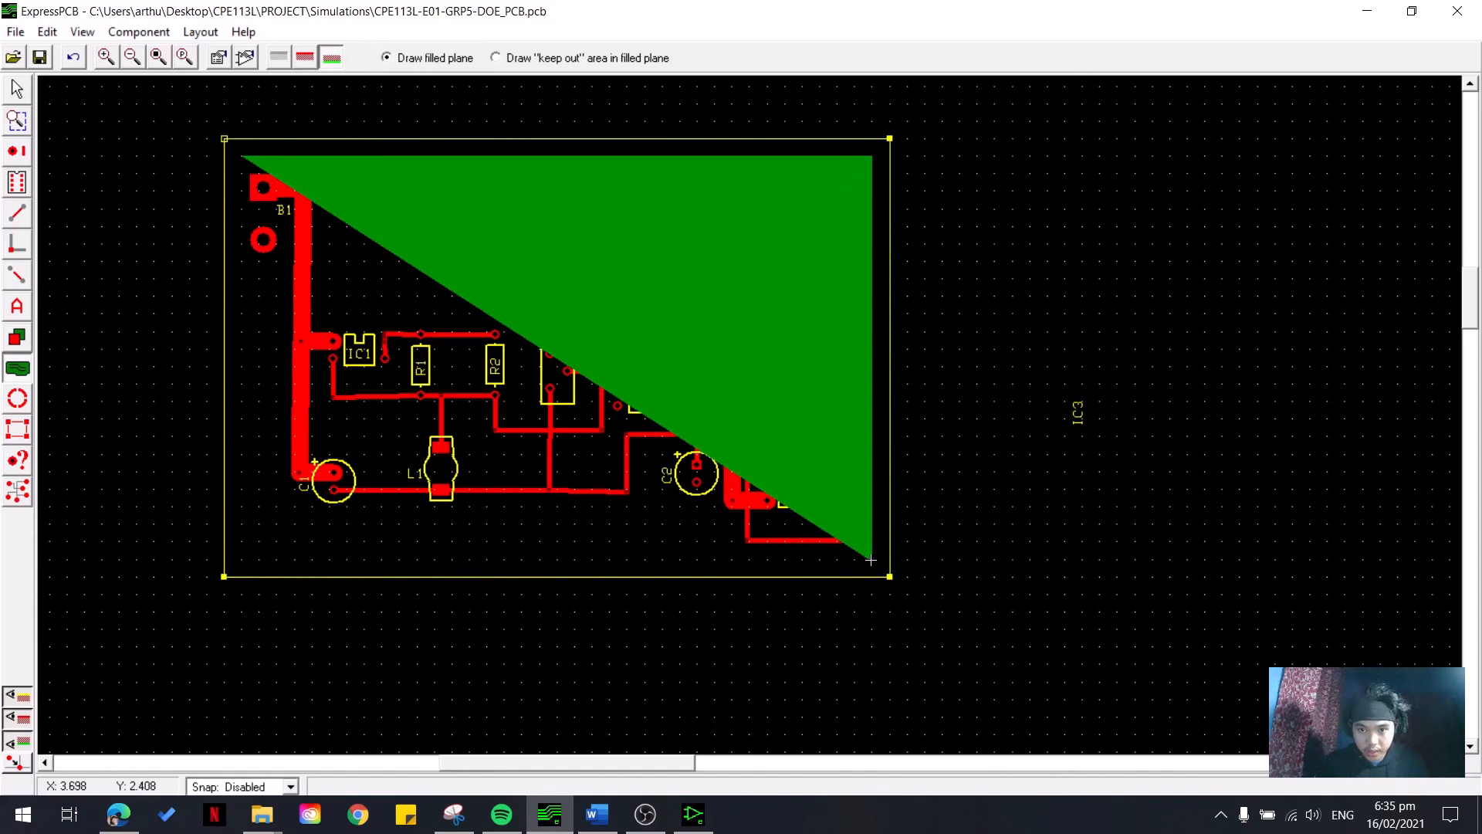
{"action": "left_click", "coordinate": [871, 559]}
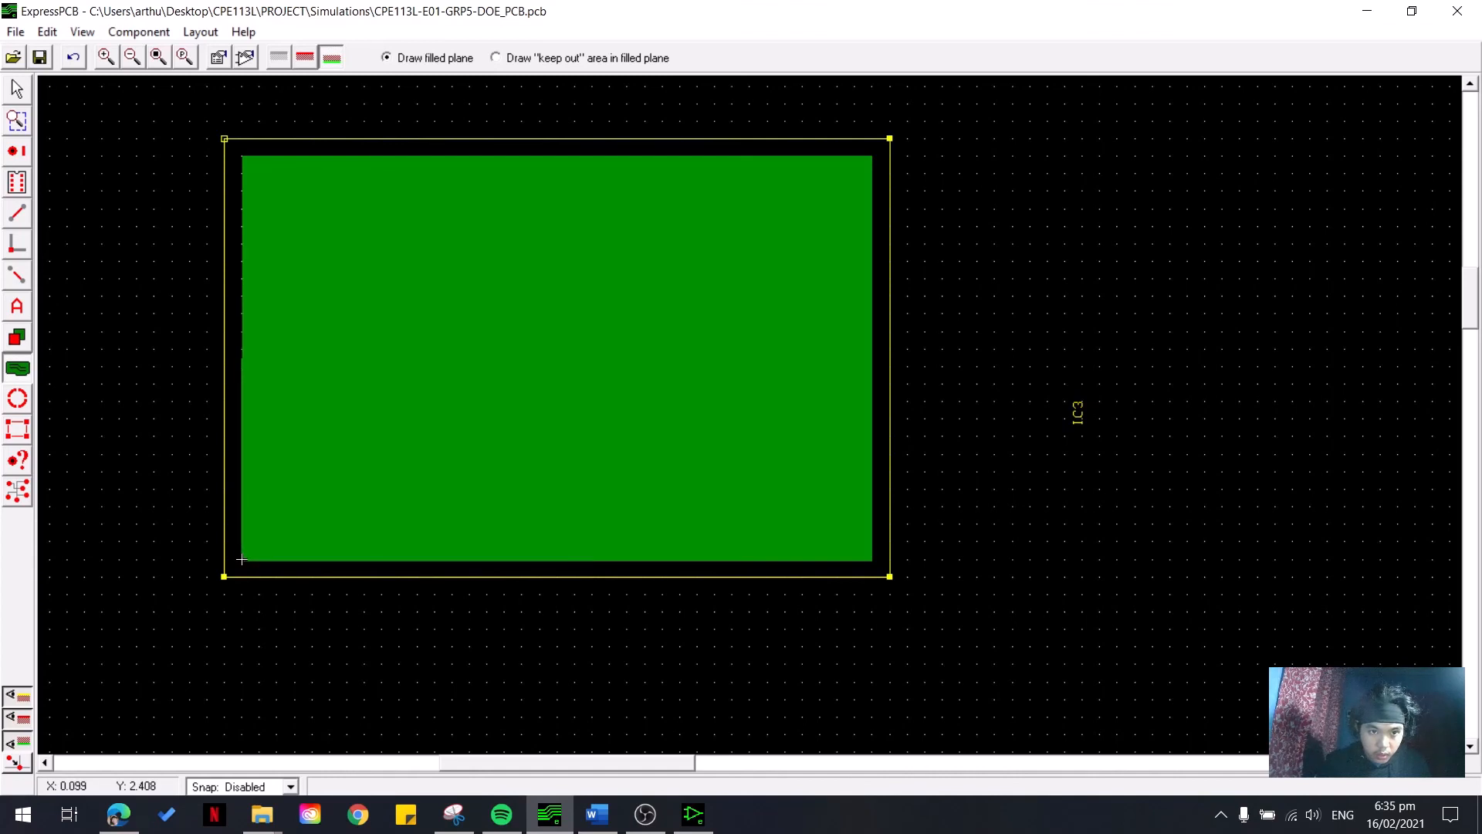
{"action": "right_click", "coordinate": [242, 559]}
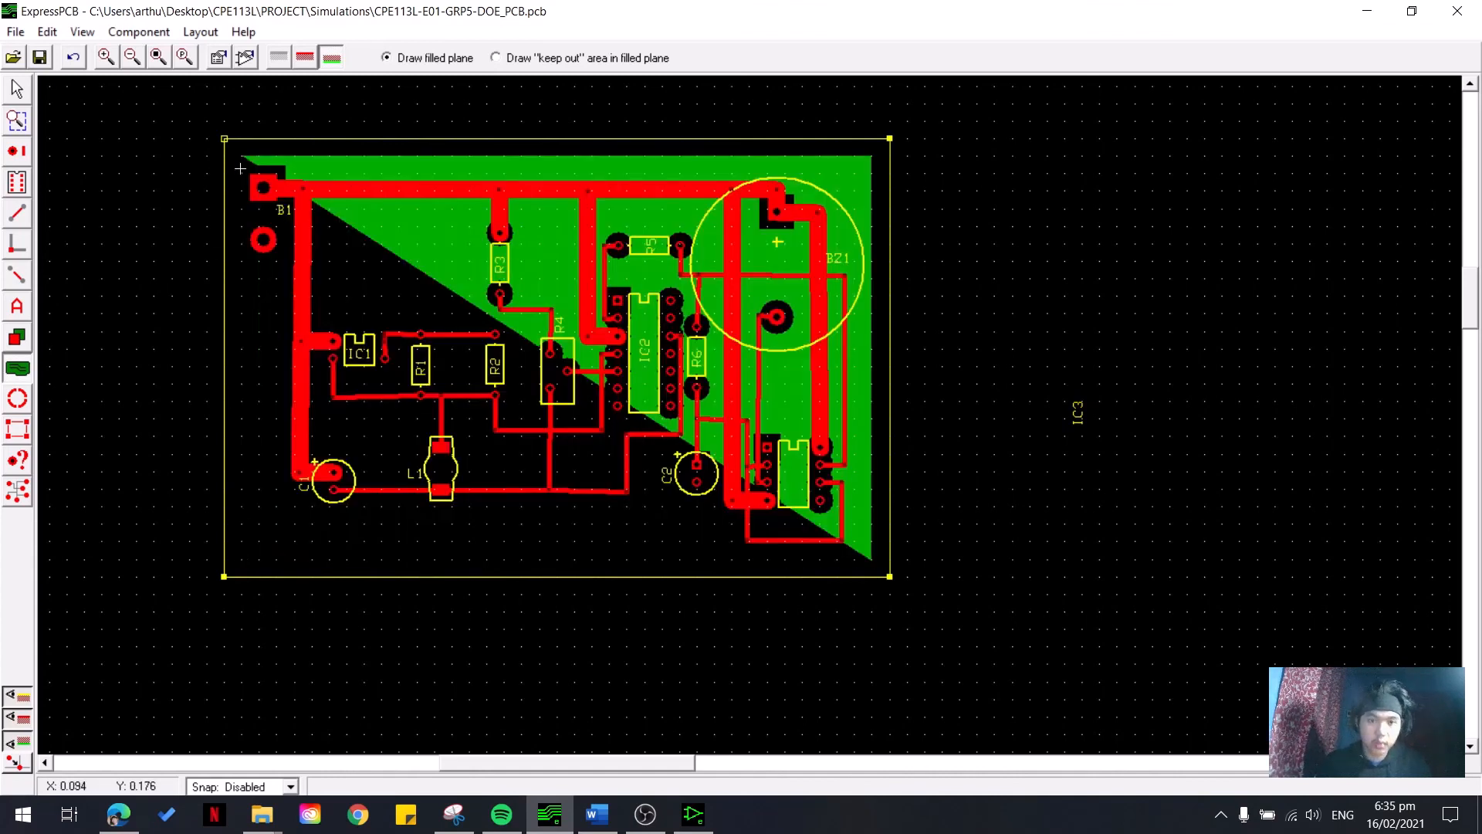
{"action": "key", "text": "z"}
{"action": "key", "text": "ctrl+z"}
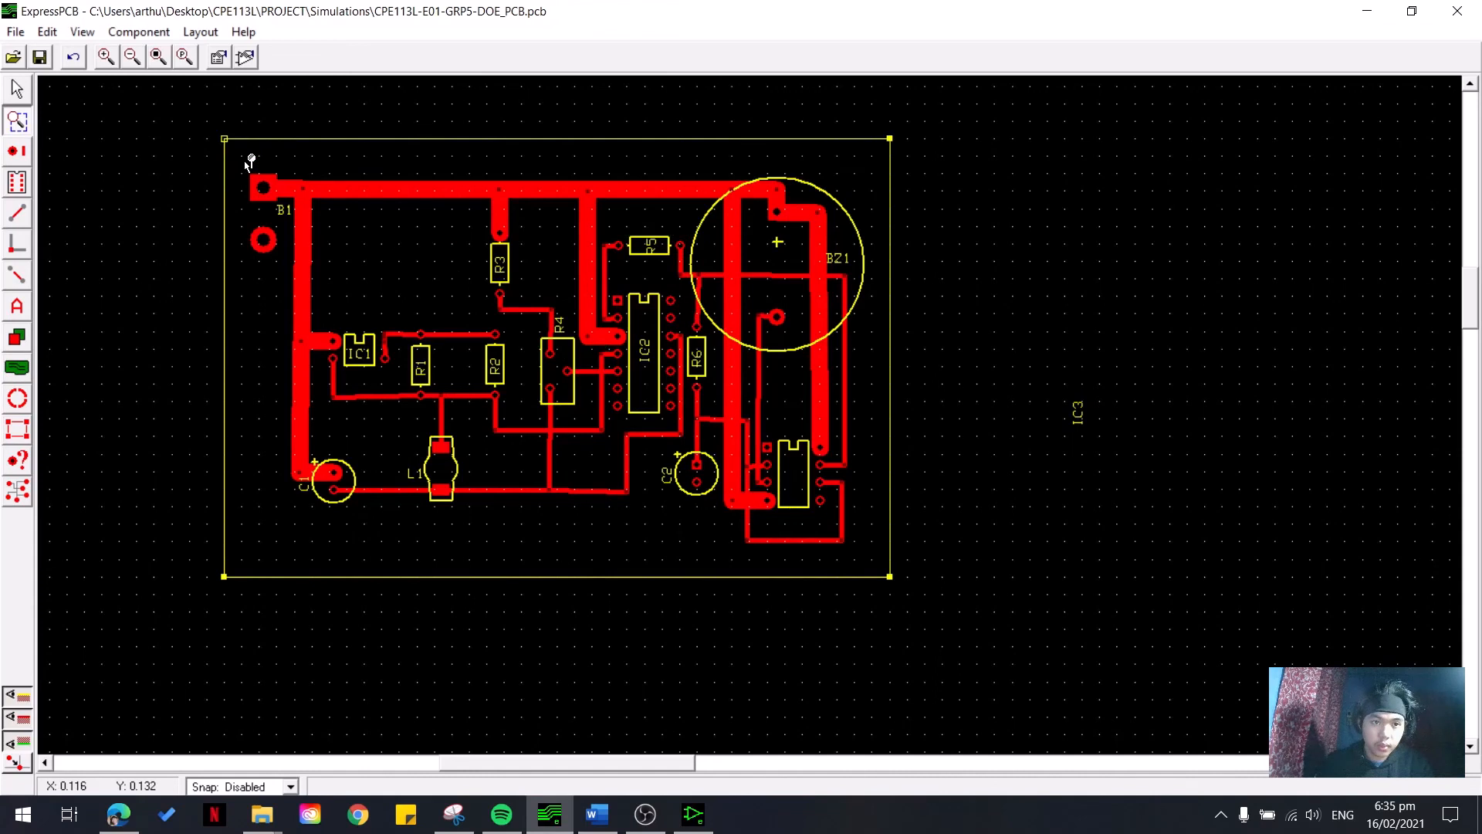
- Draw a rectangular filled plane on the bottom copper layer, about 3.6 by 2.3 inches, just inside the yellow board outline
{"action": "left_click", "coordinate": [19, 364]}
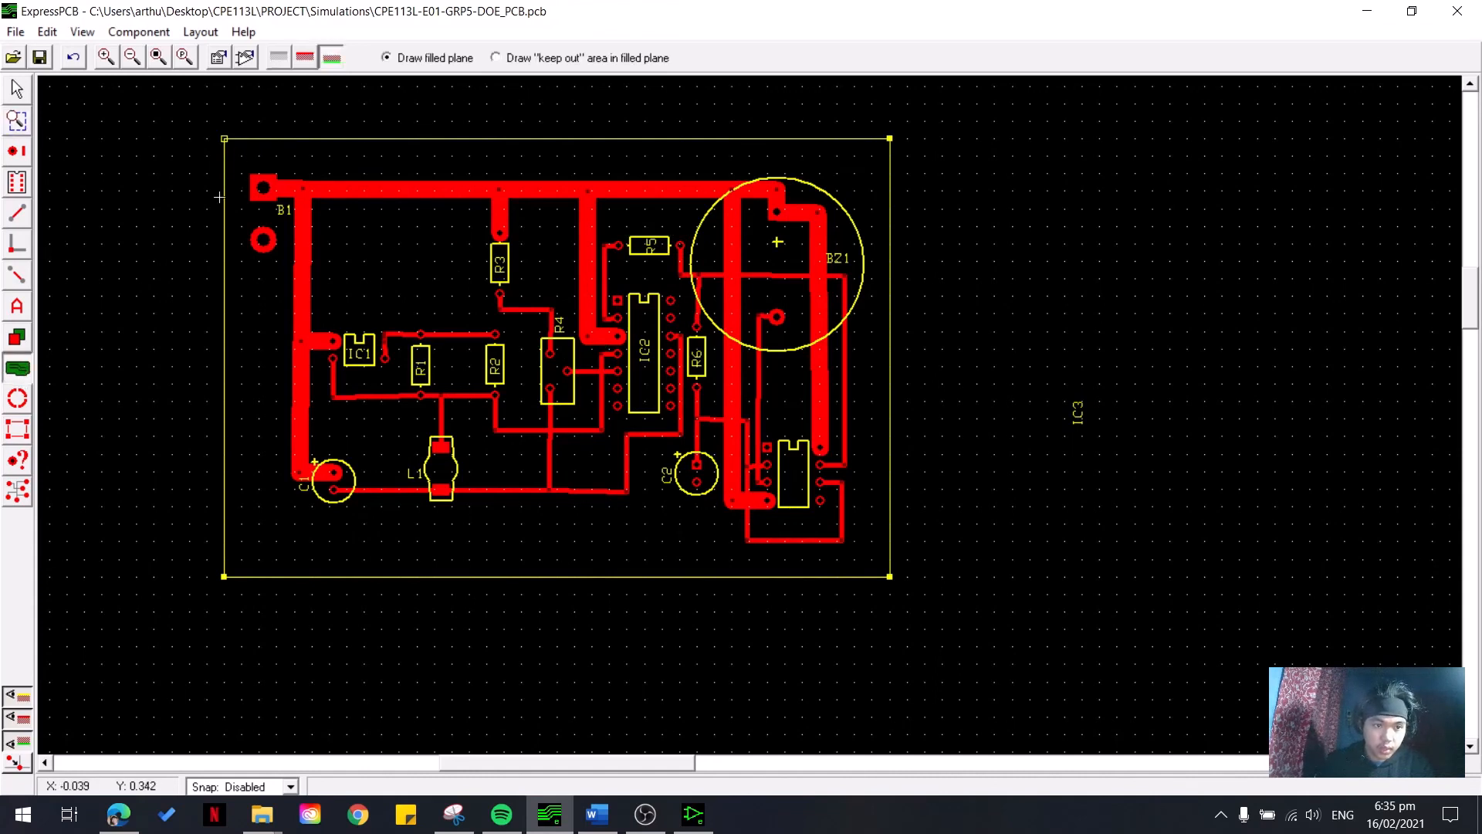
{"action": "left_click", "coordinate": [242, 155]}
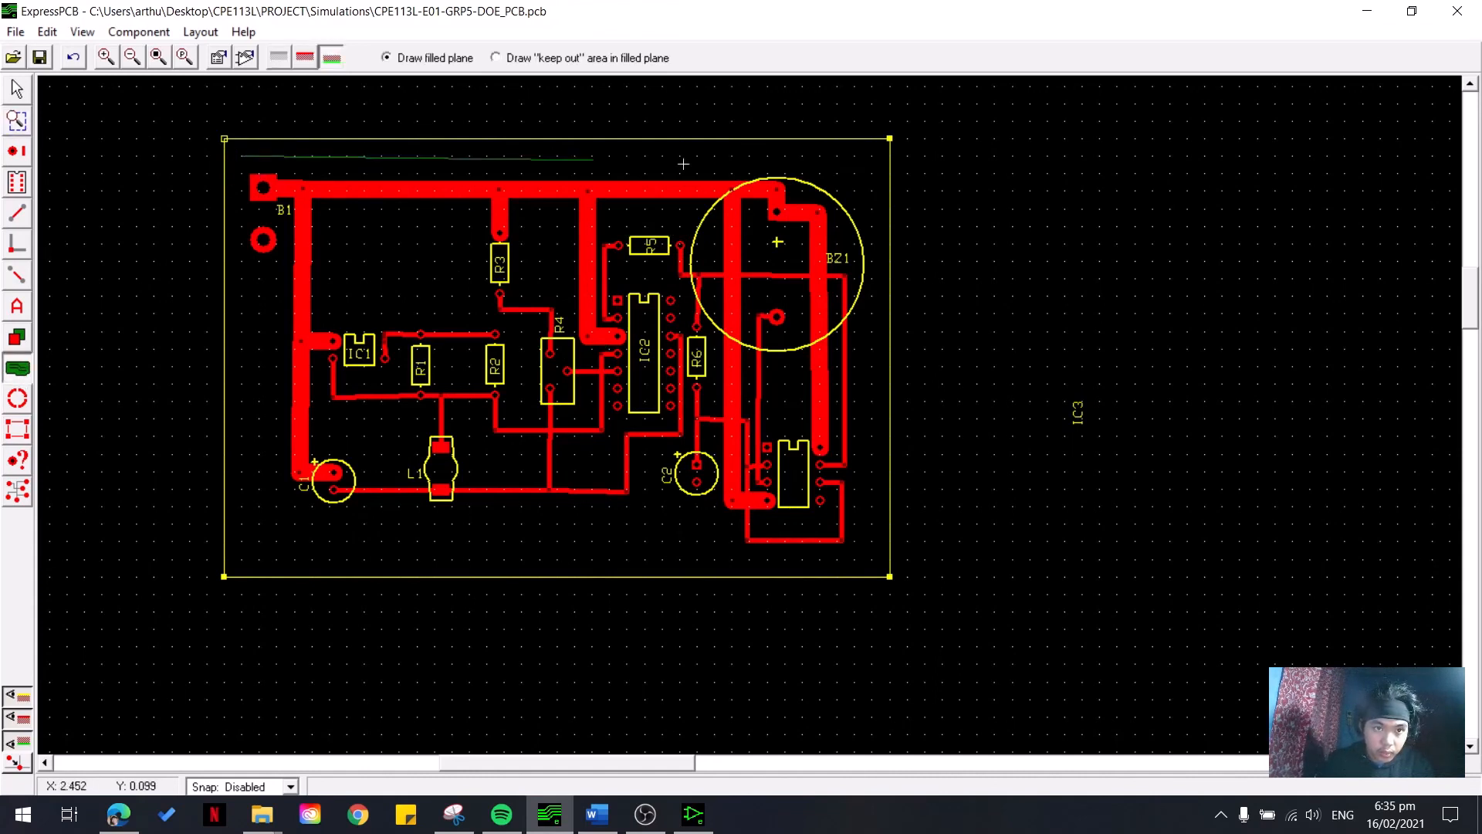
{"action": "left_click", "coordinate": [876, 155]}
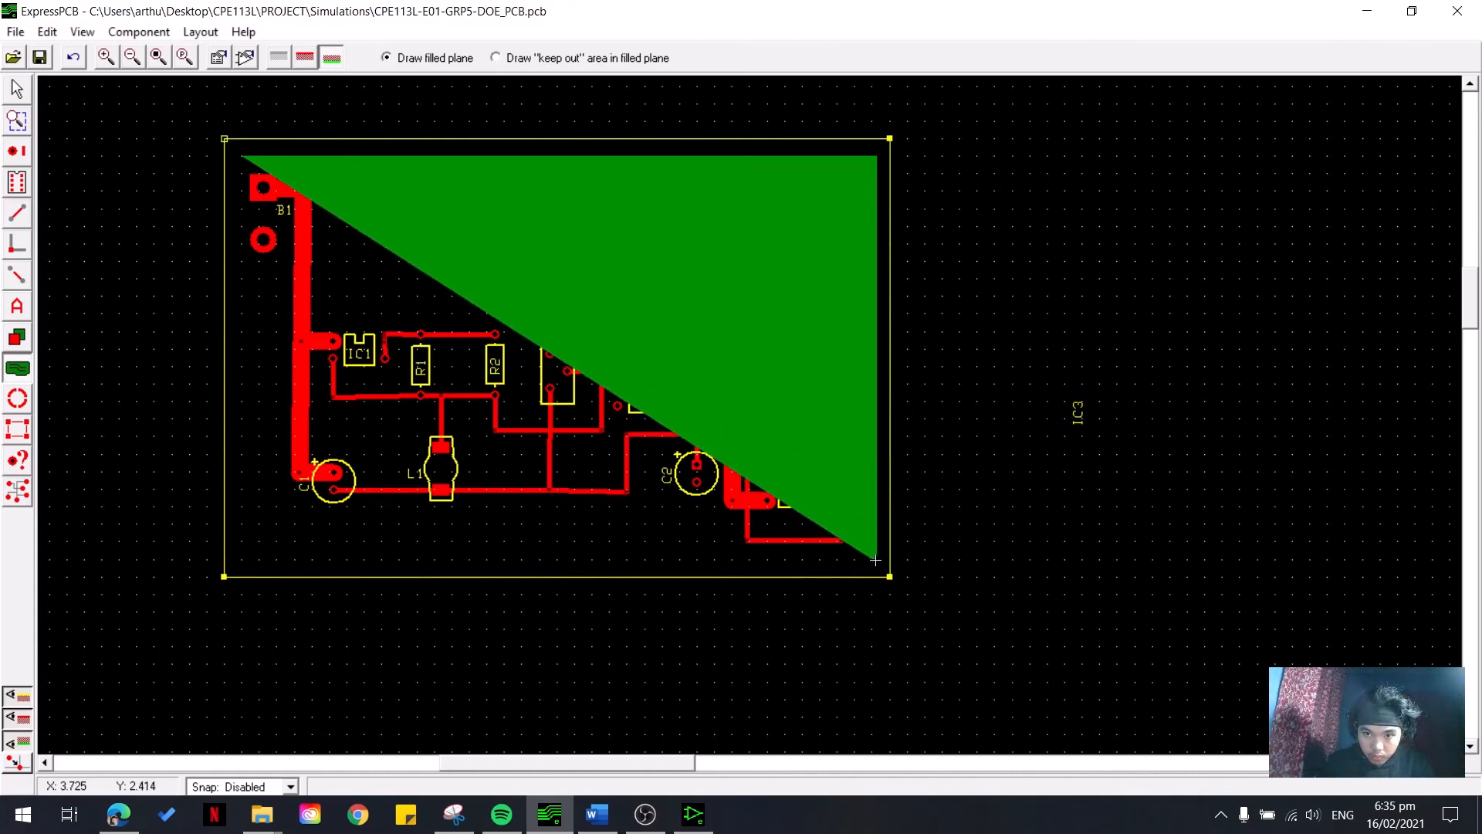
{"action": "left_click", "coordinate": [876, 559]}
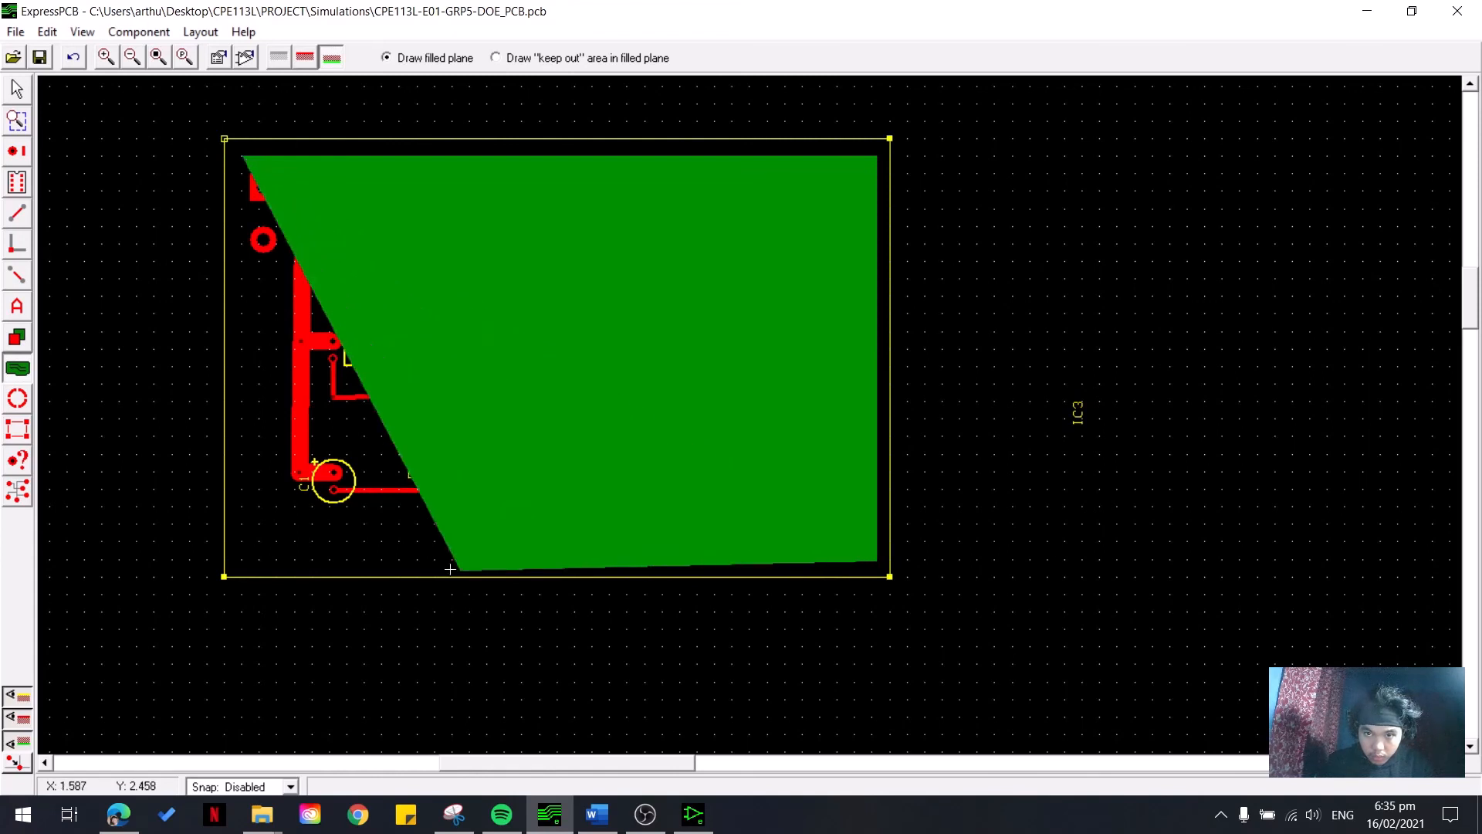
{"action": "double_click", "coordinate": [242, 560]}
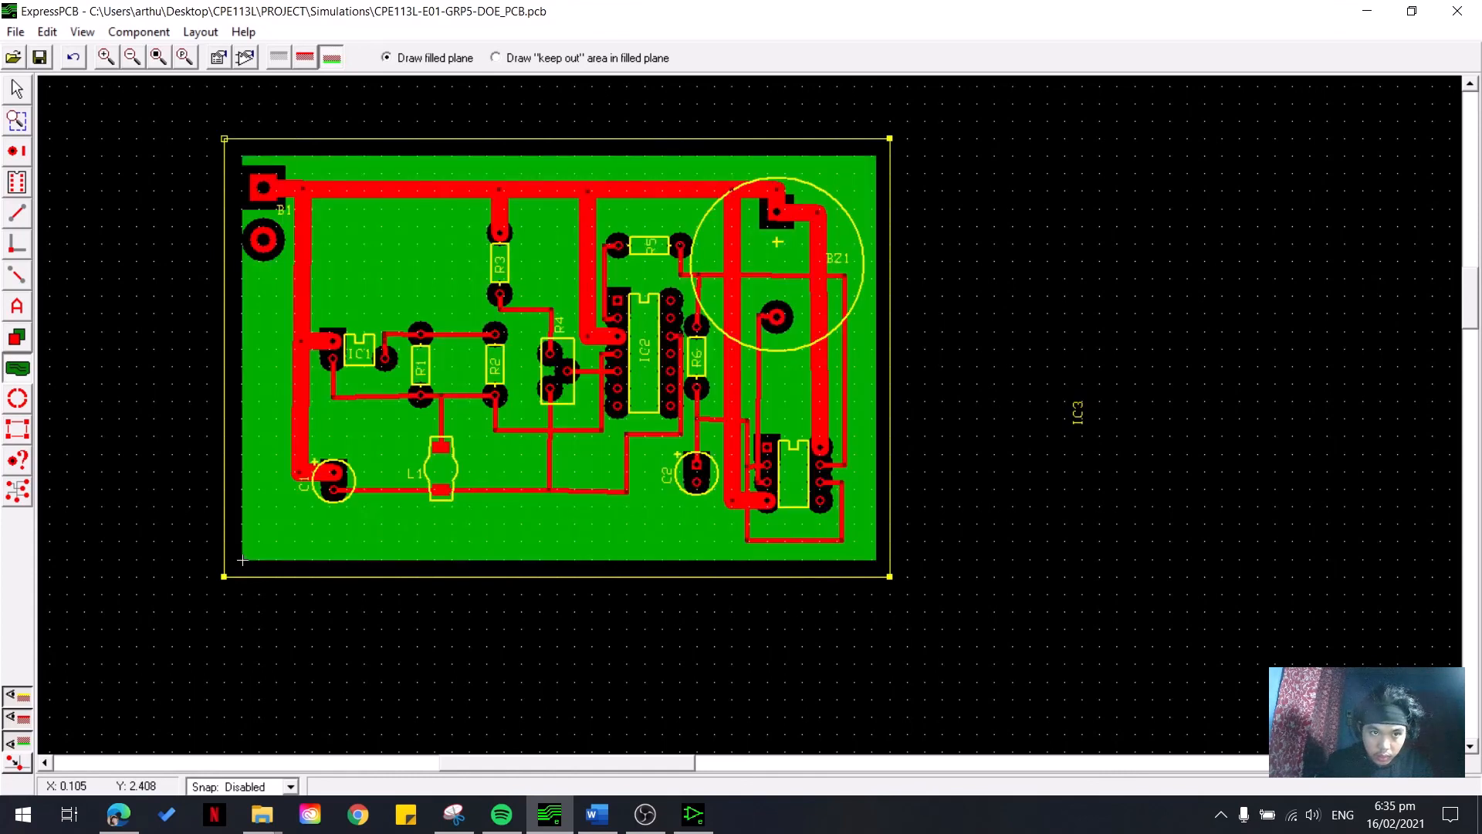
{"action": "key", "text": "Escape"}
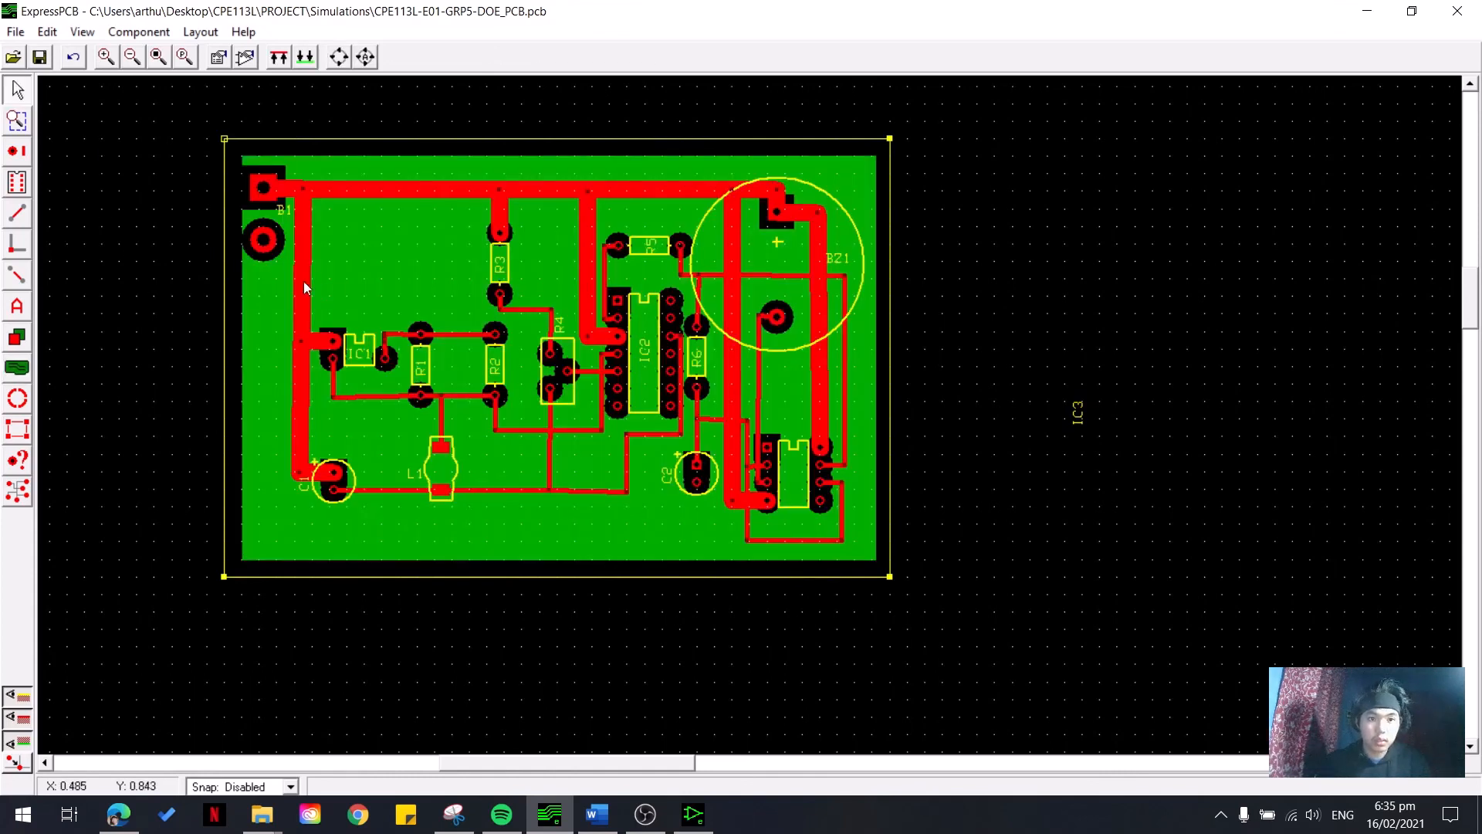
- Shift component B1 slightly inward, away from the filled plane's left edge
{"action": "left_click", "coordinate": [265, 244]}
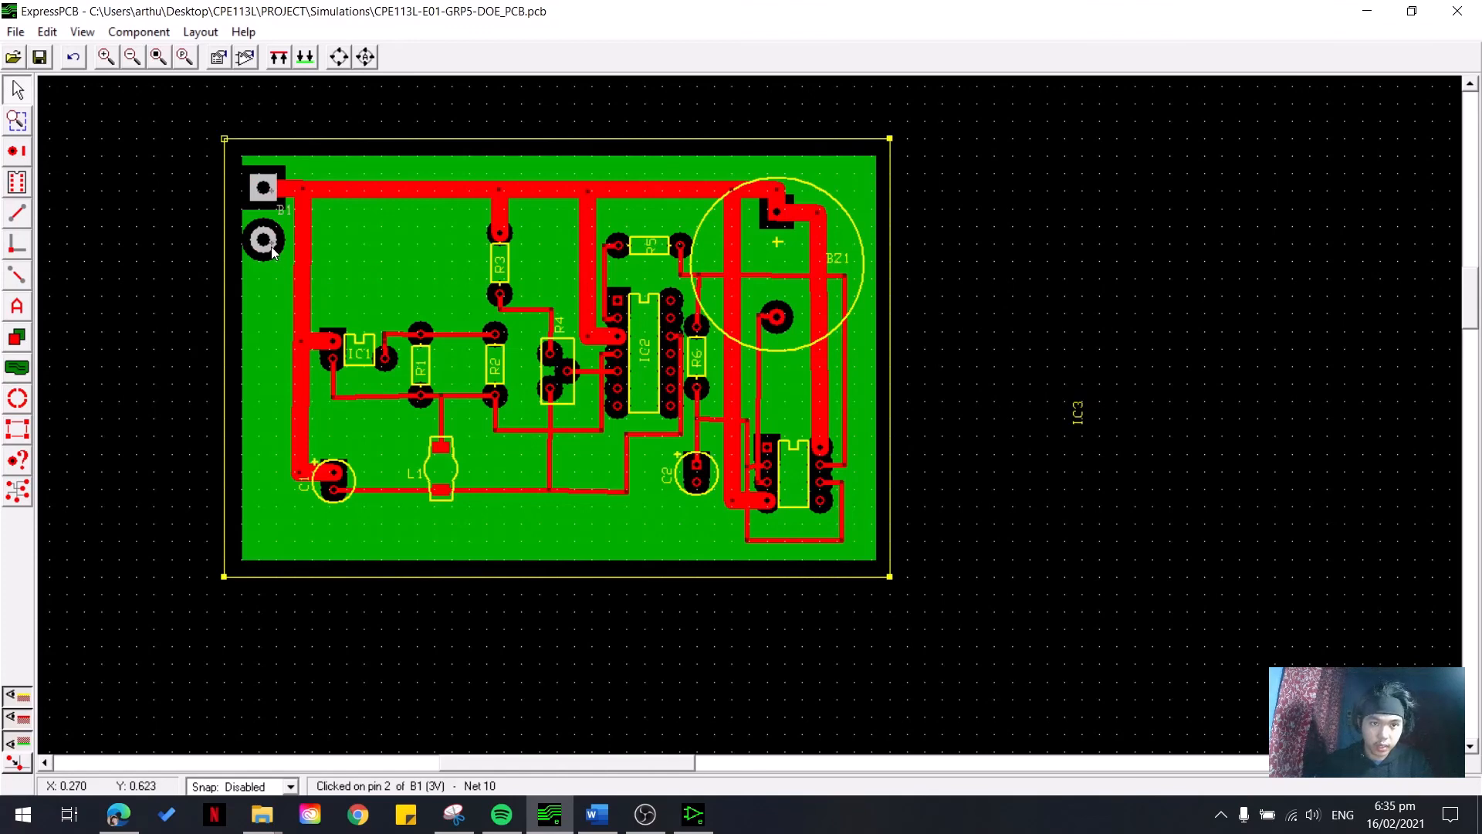
{"action": "left_click_drag", "start_coordinate": [266, 248], "coordinate": [268, 245]}
{"action": "left_click", "coordinate": [335, 241]}
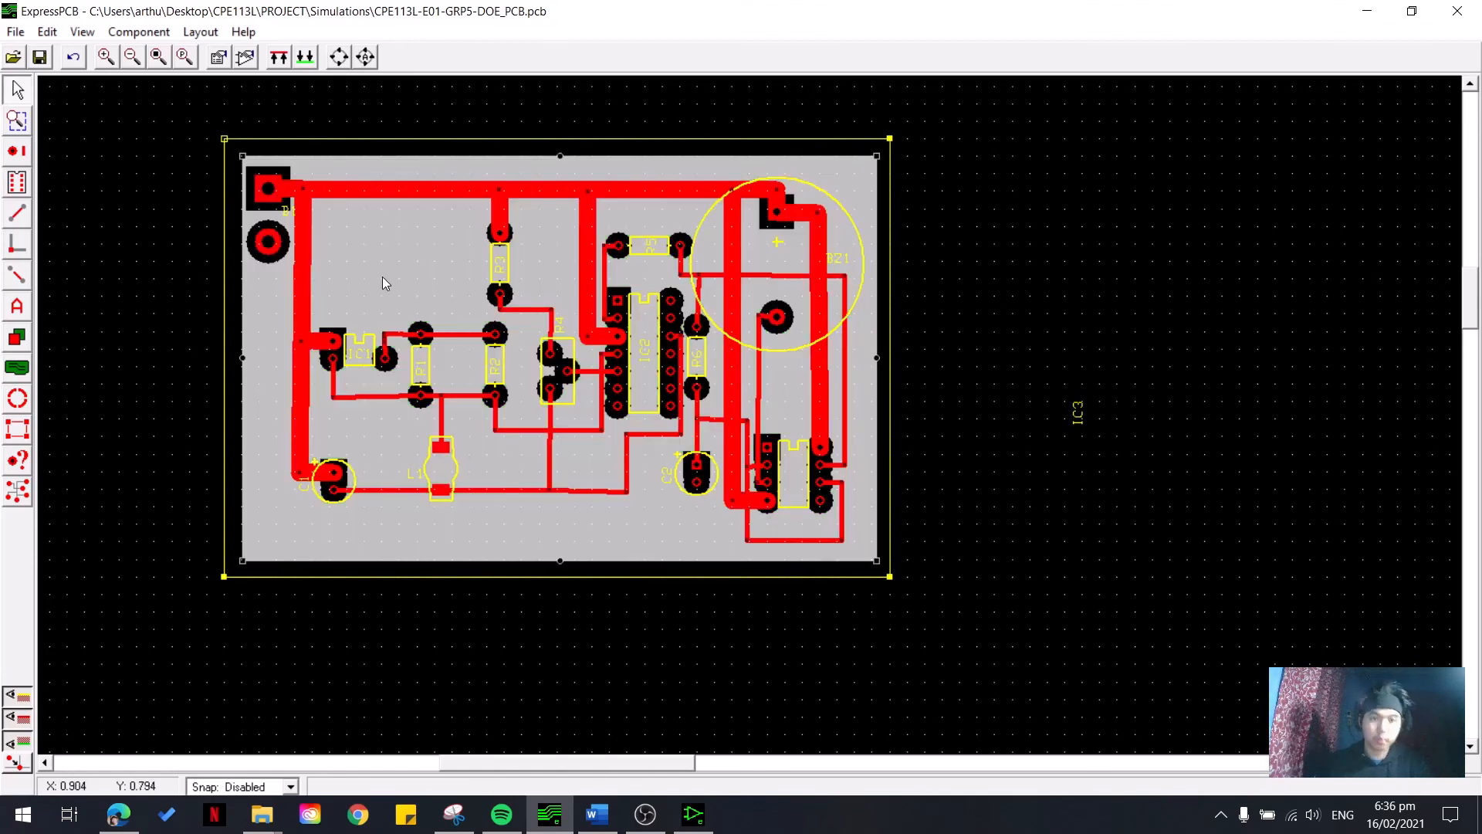
{"action": "left_click", "coordinate": [1102, 639]}
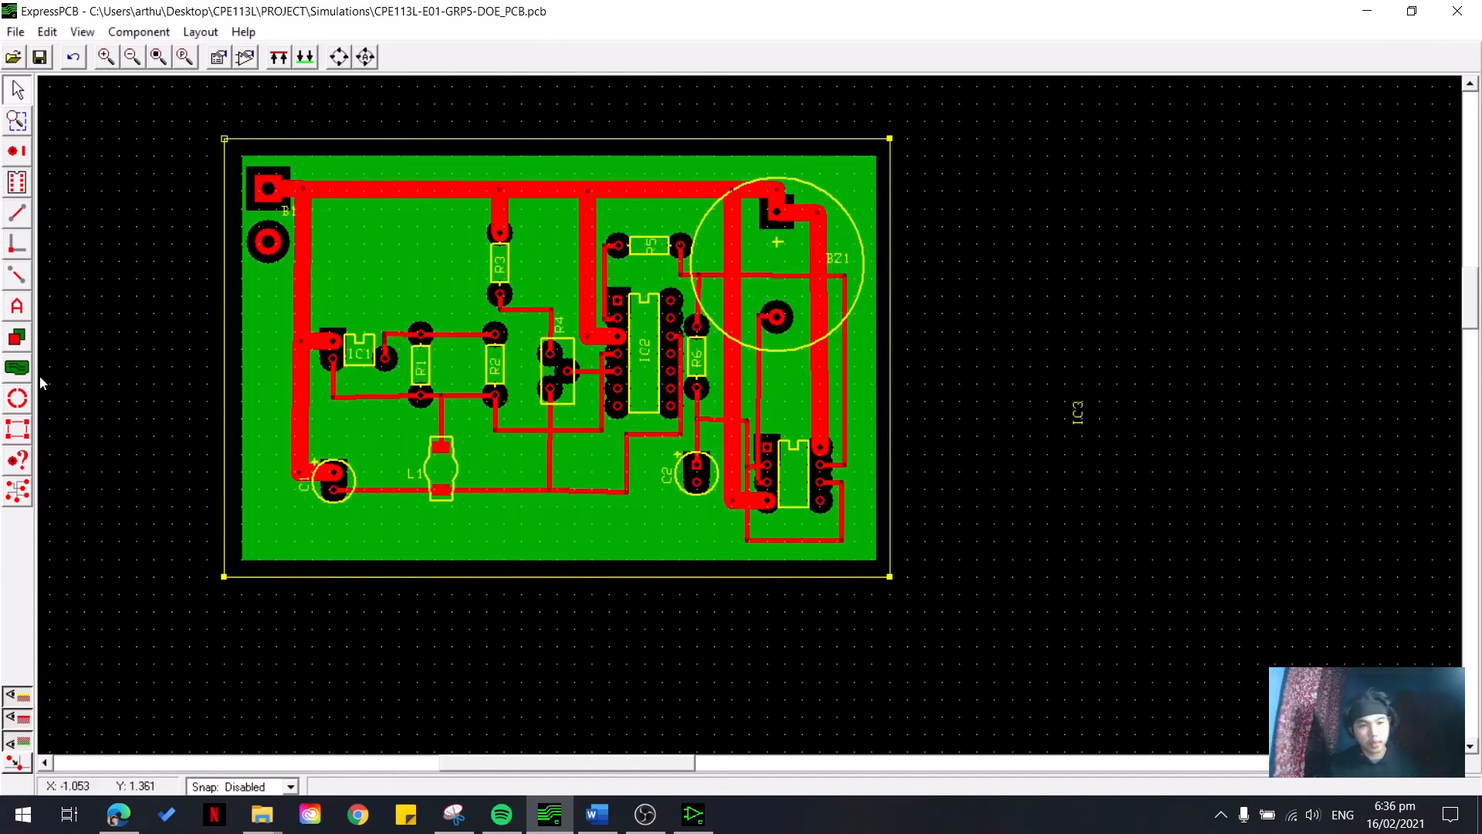
- Highlight the net of B1's pin 2 and set that pin's bottom layer pad shape to thermal pad to filled plane
{"action": "left_click", "coordinate": [17, 494]}
{"action": "left_click", "coordinate": [268, 242]}
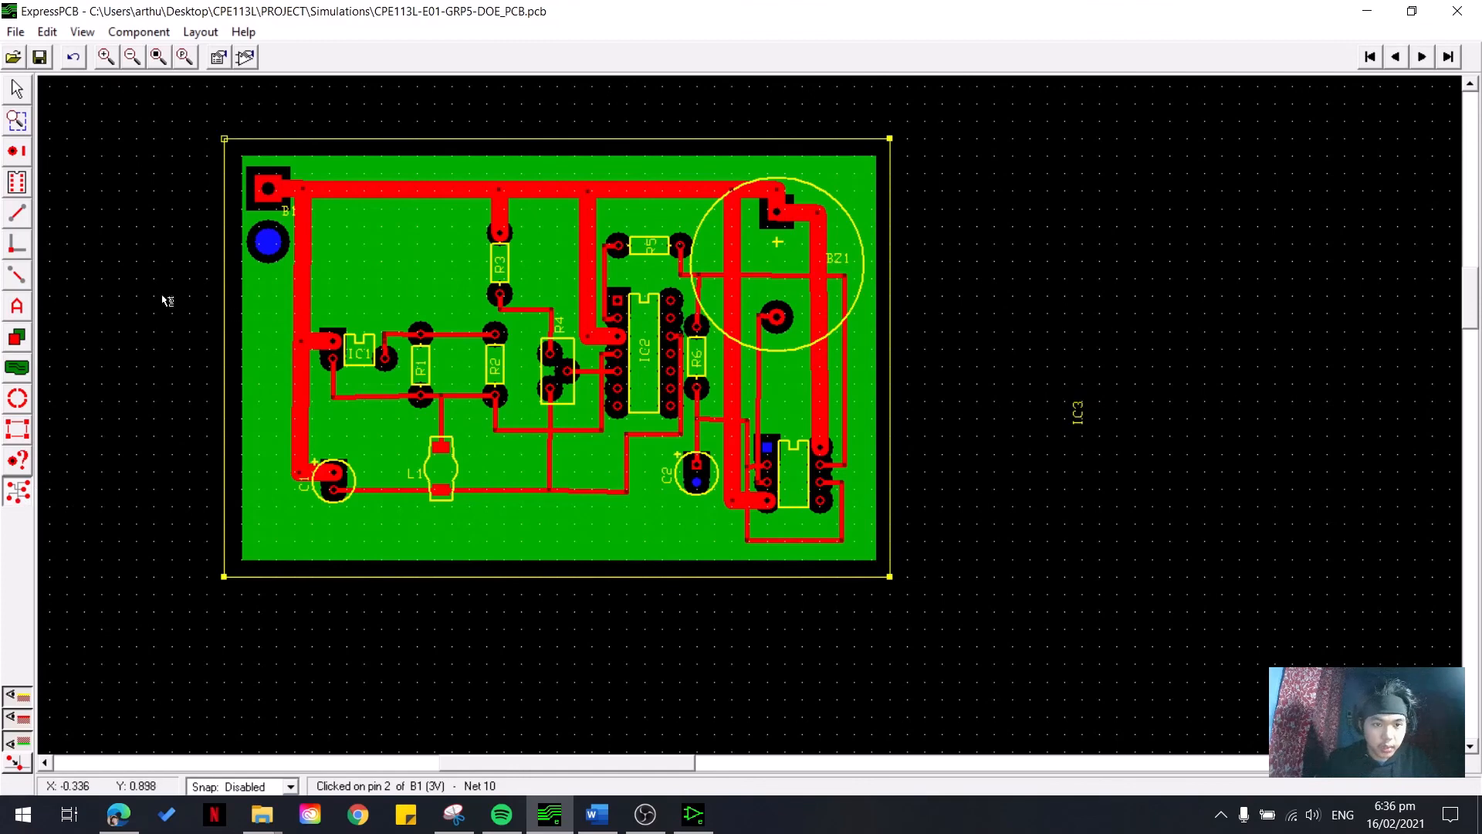
{"action": "left_click", "coordinate": [16, 88]}
{"action": "left_click", "coordinate": [269, 238]}
{"action": "right_click", "coordinate": [270, 238]}
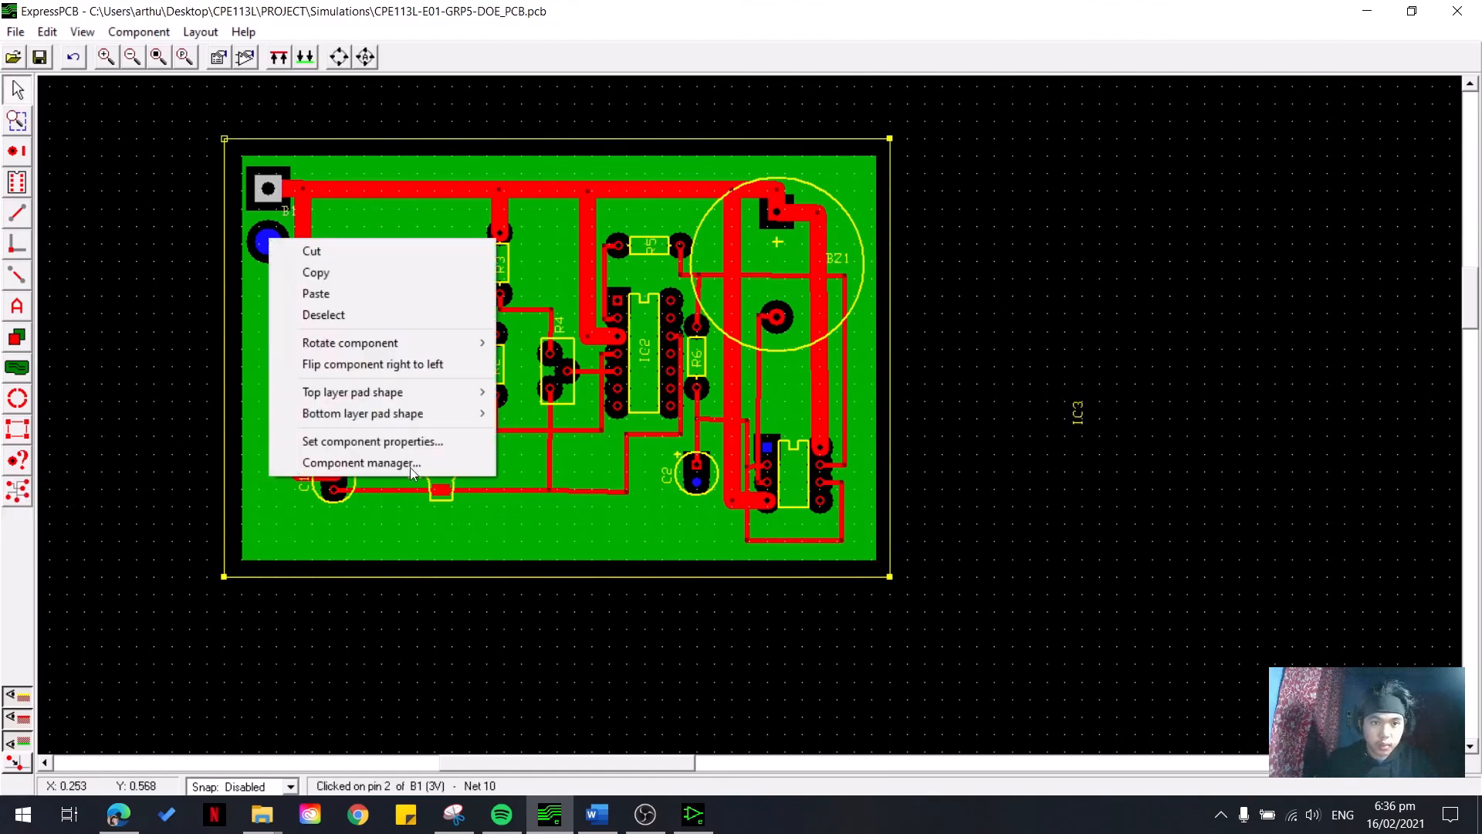
{"action": "mouse_move", "coordinate": [442, 414]}
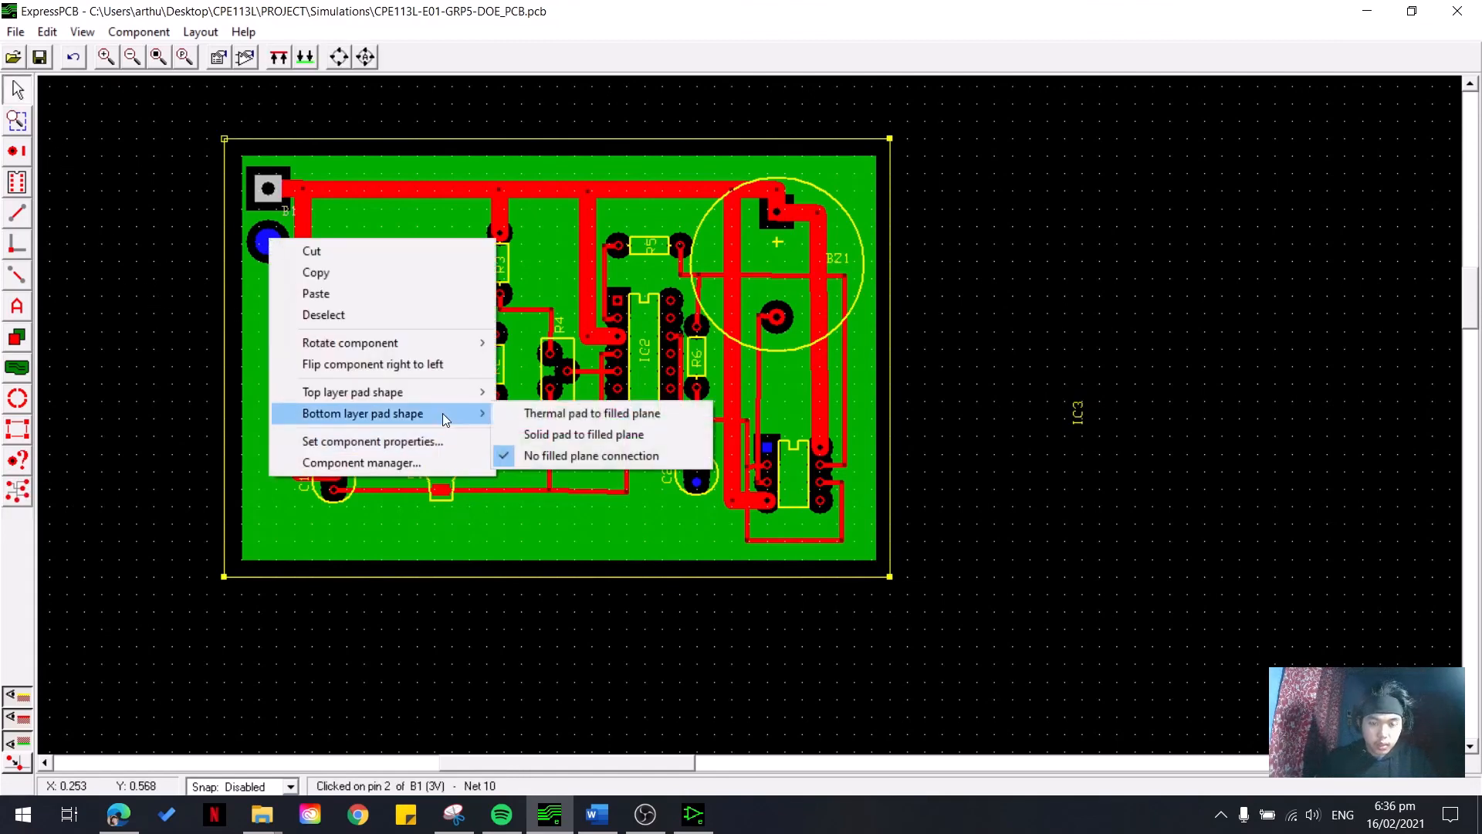
{"action": "left_click", "coordinate": [576, 415]}
- Set the bottom layer pad shape of C2's pin 2 to thermal pad to filled plane
{"action": "left_click", "coordinate": [698, 482]}
{"action": "right_click", "coordinate": [699, 482]}
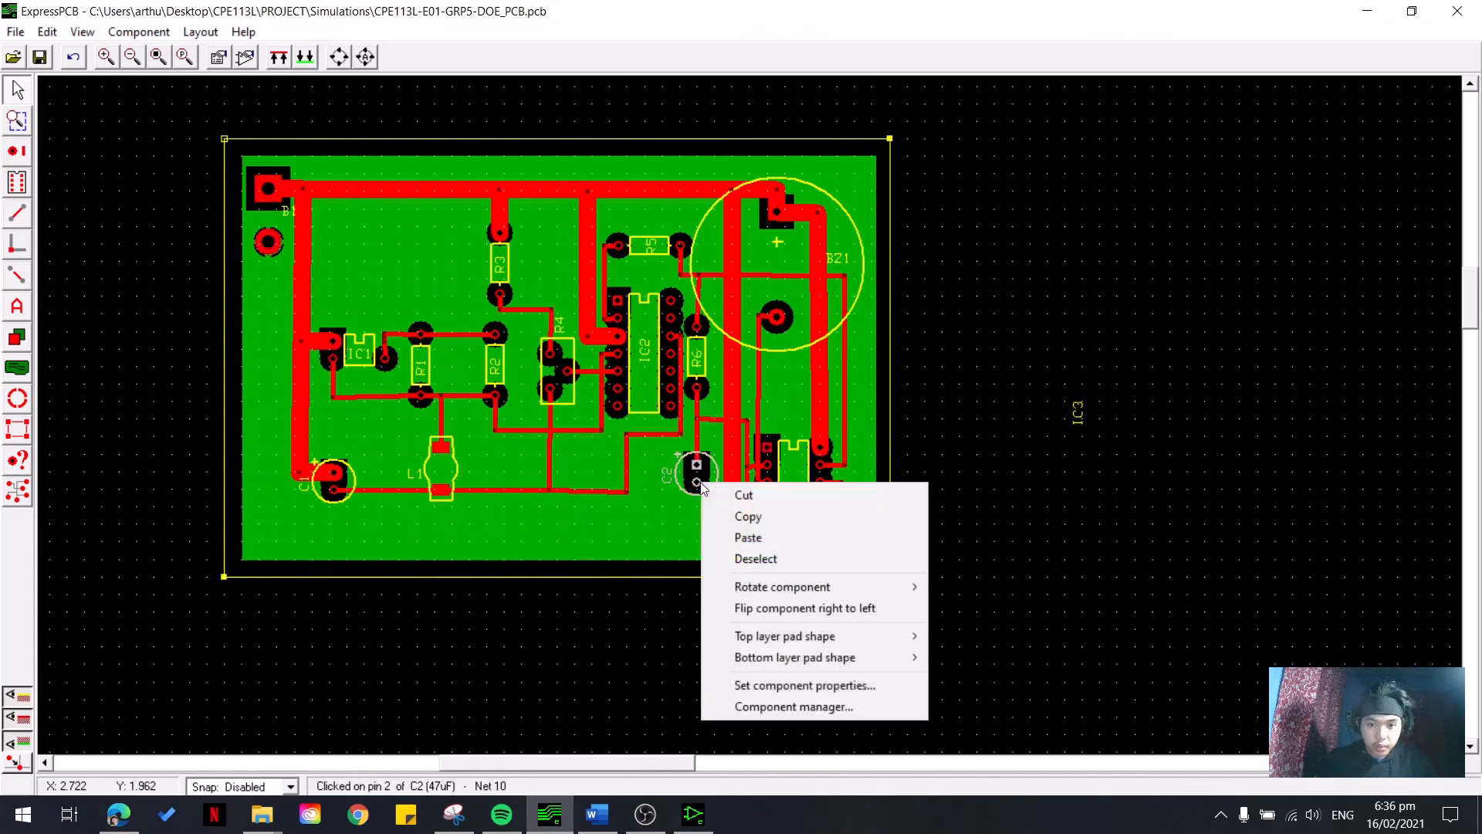
{"action": "mouse_move", "coordinate": [870, 656]}
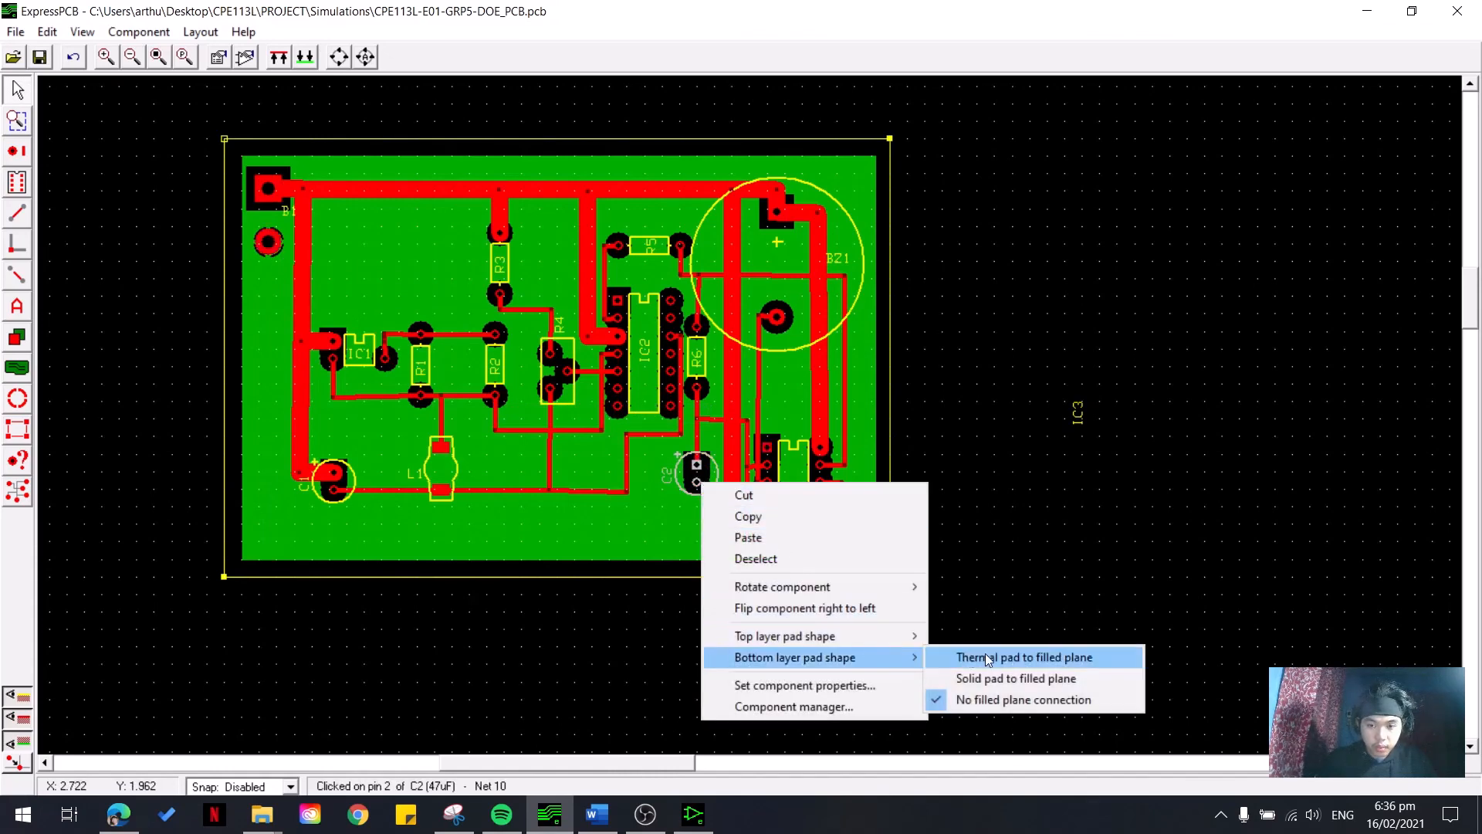
{"action": "left_click", "coordinate": [996, 656]}
{"action": "left_click", "coordinate": [954, 615]}
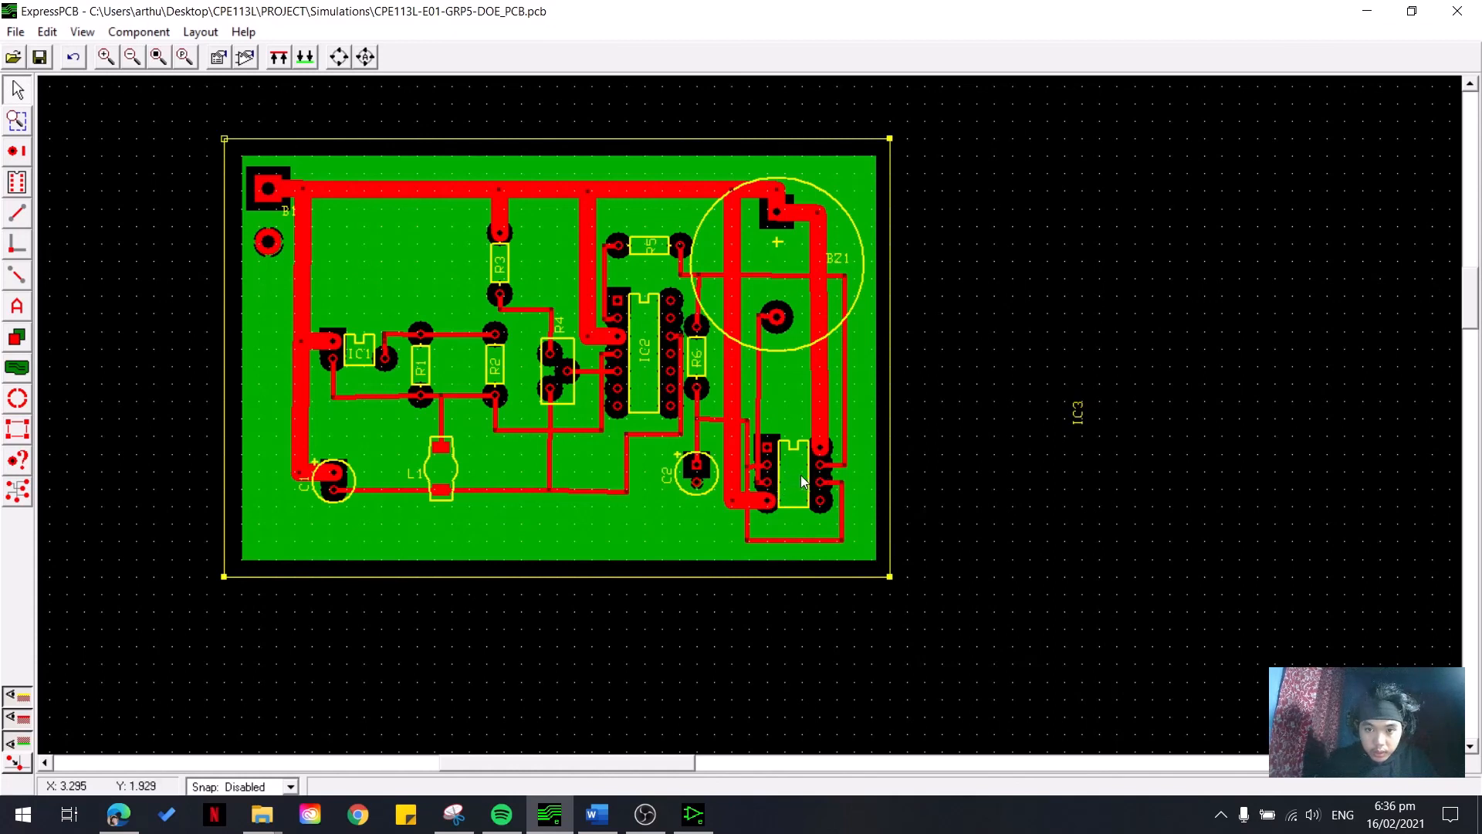
- Set the bottom layer pad of IC3's square pin 1 to thermal pad to filled plane and move the IC3 label inside the chip outline
{"action": "left_click", "coordinate": [769, 450]}
{"action": "left_click", "coordinate": [17, 491]}
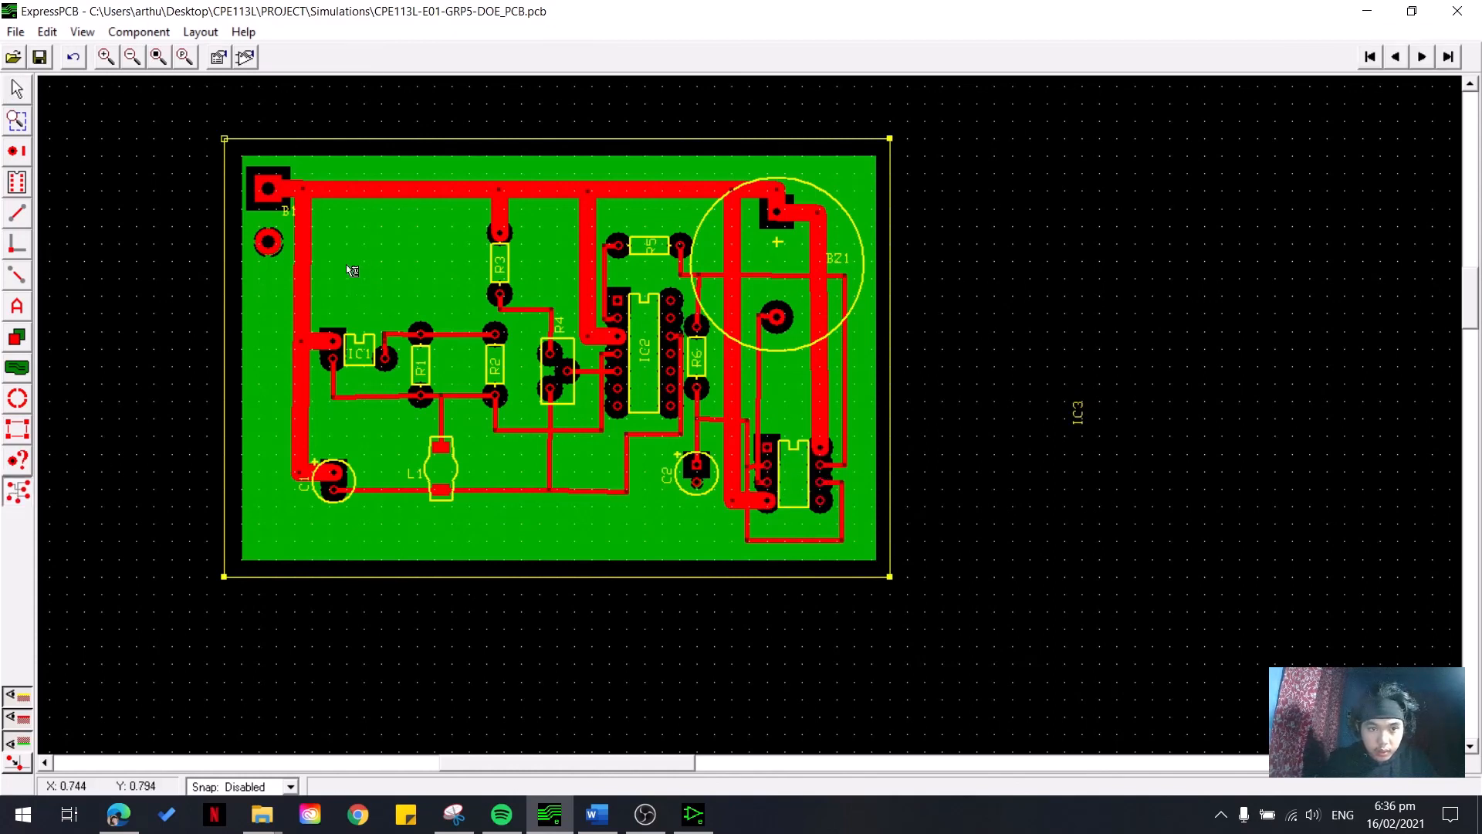
{"action": "left_click", "coordinate": [268, 245]}
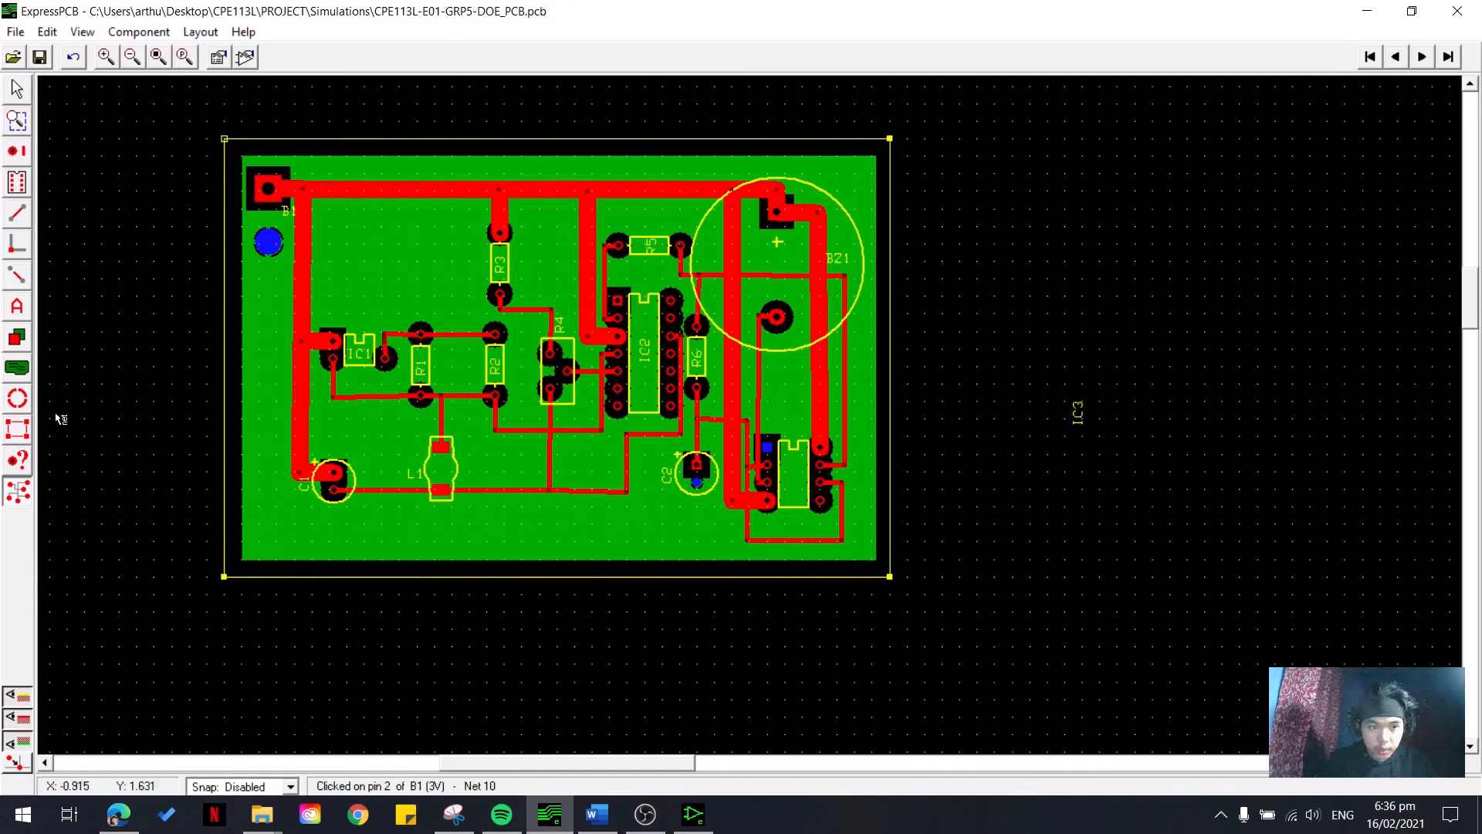
{"action": "left_click", "coordinate": [17, 92]}
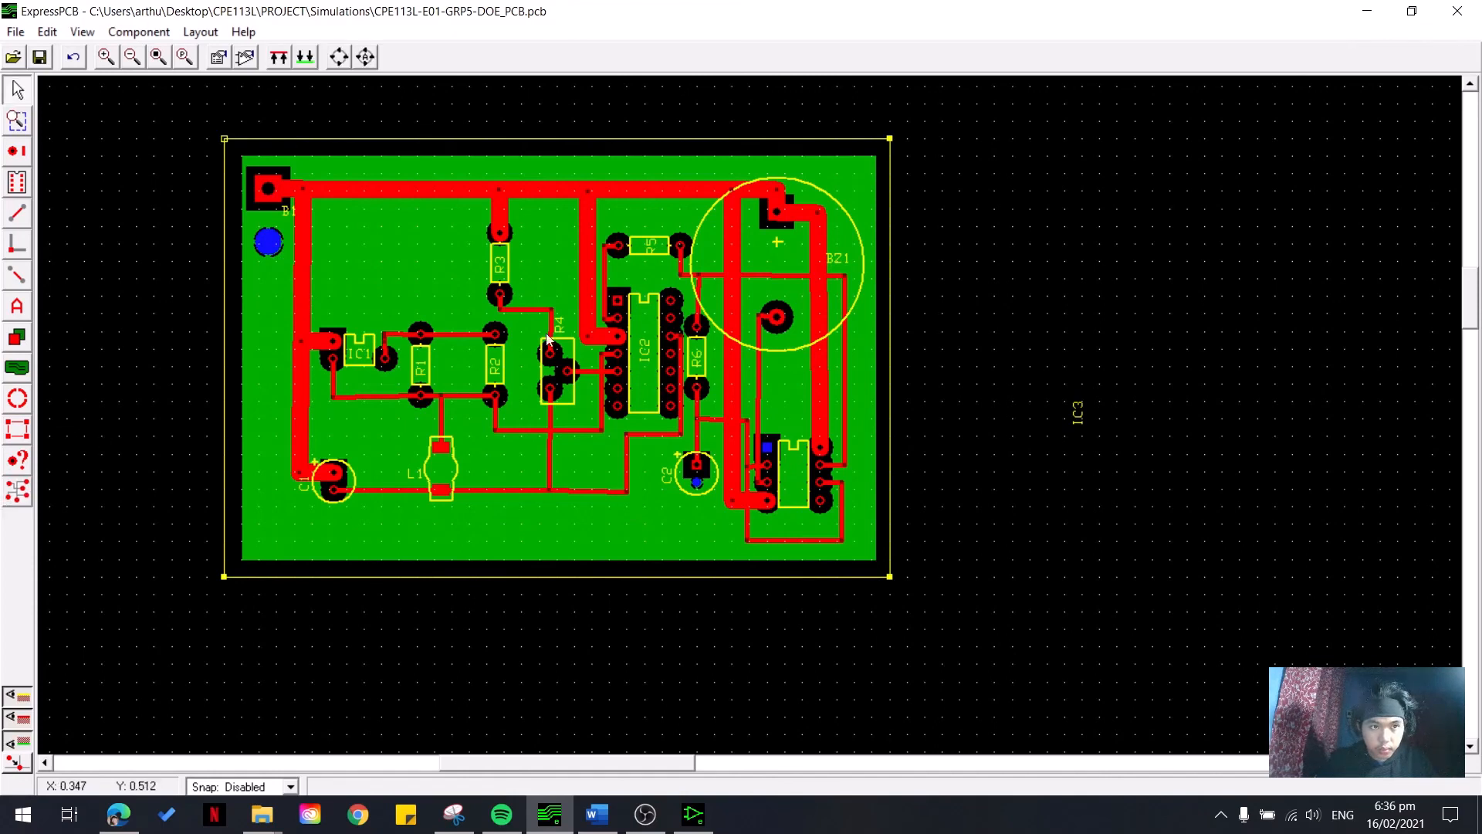
{"action": "right_click", "coordinate": [765, 442]}
{"action": "mouse_move", "coordinate": [839, 621]}
{"action": "left_click", "coordinate": [1044, 619]}
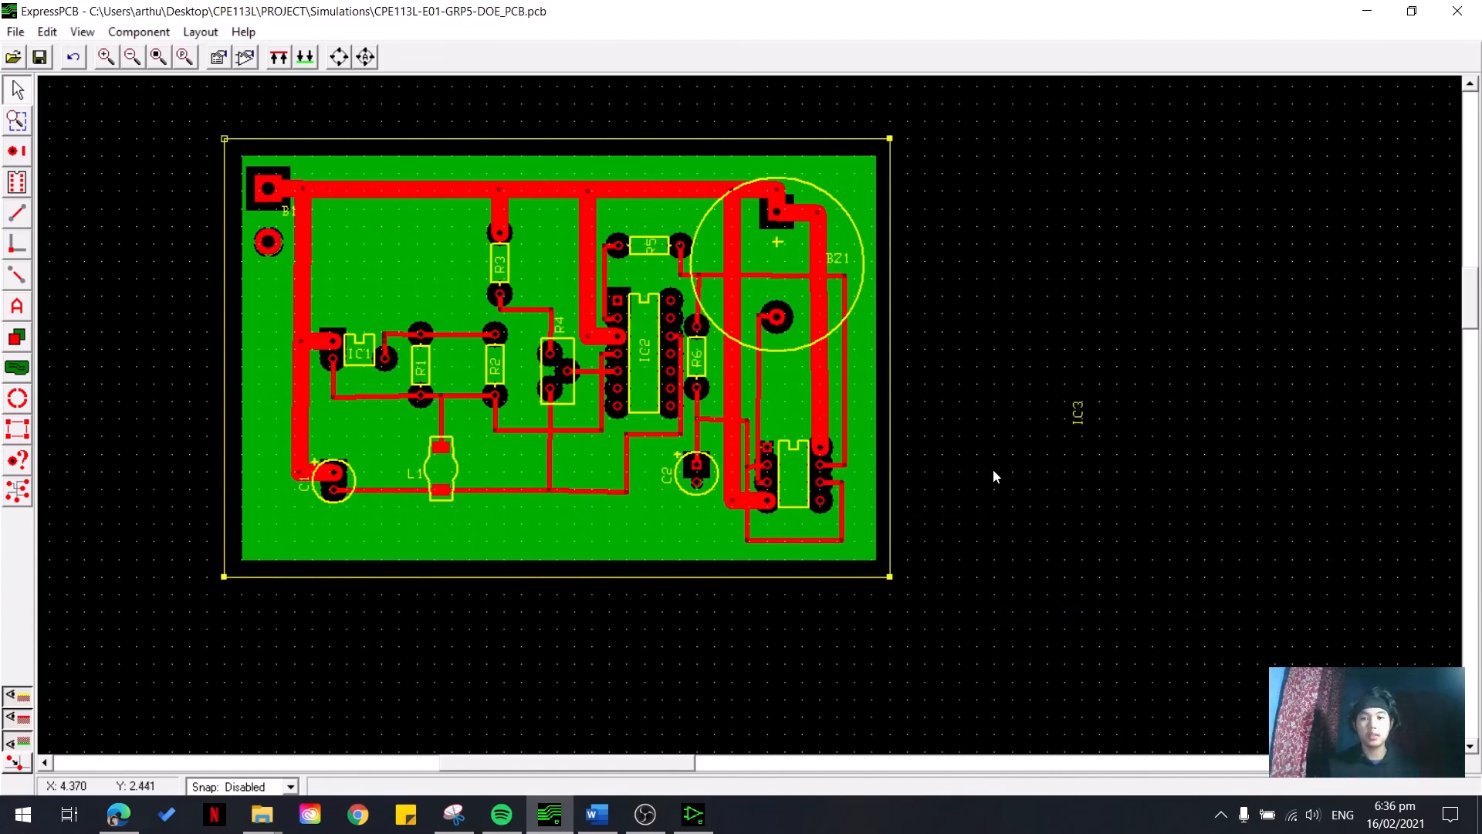
{"action": "left_click", "coordinate": [793, 484]}
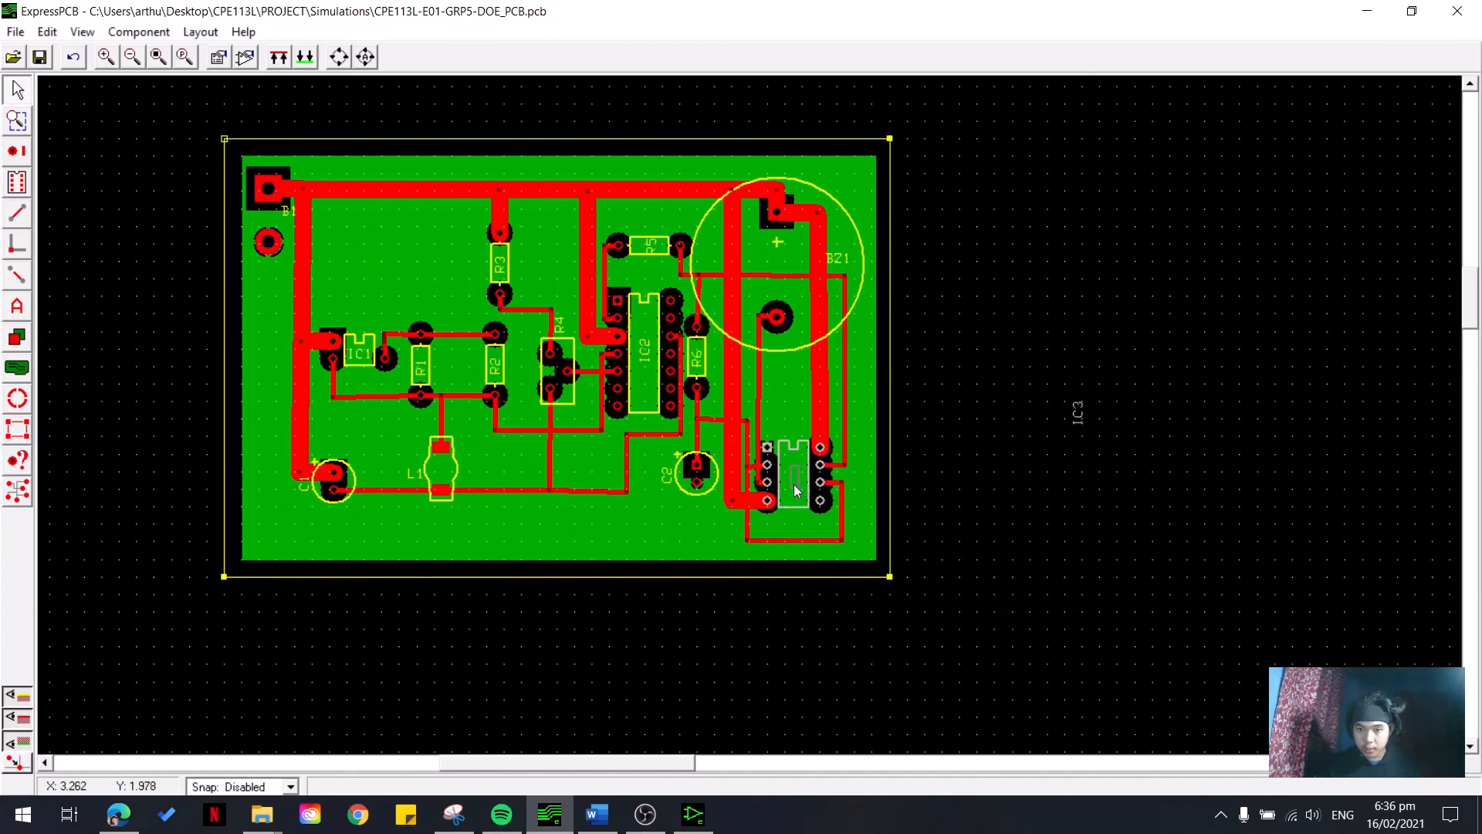
{"action": "left_click", "coordinate": [993, 496]}
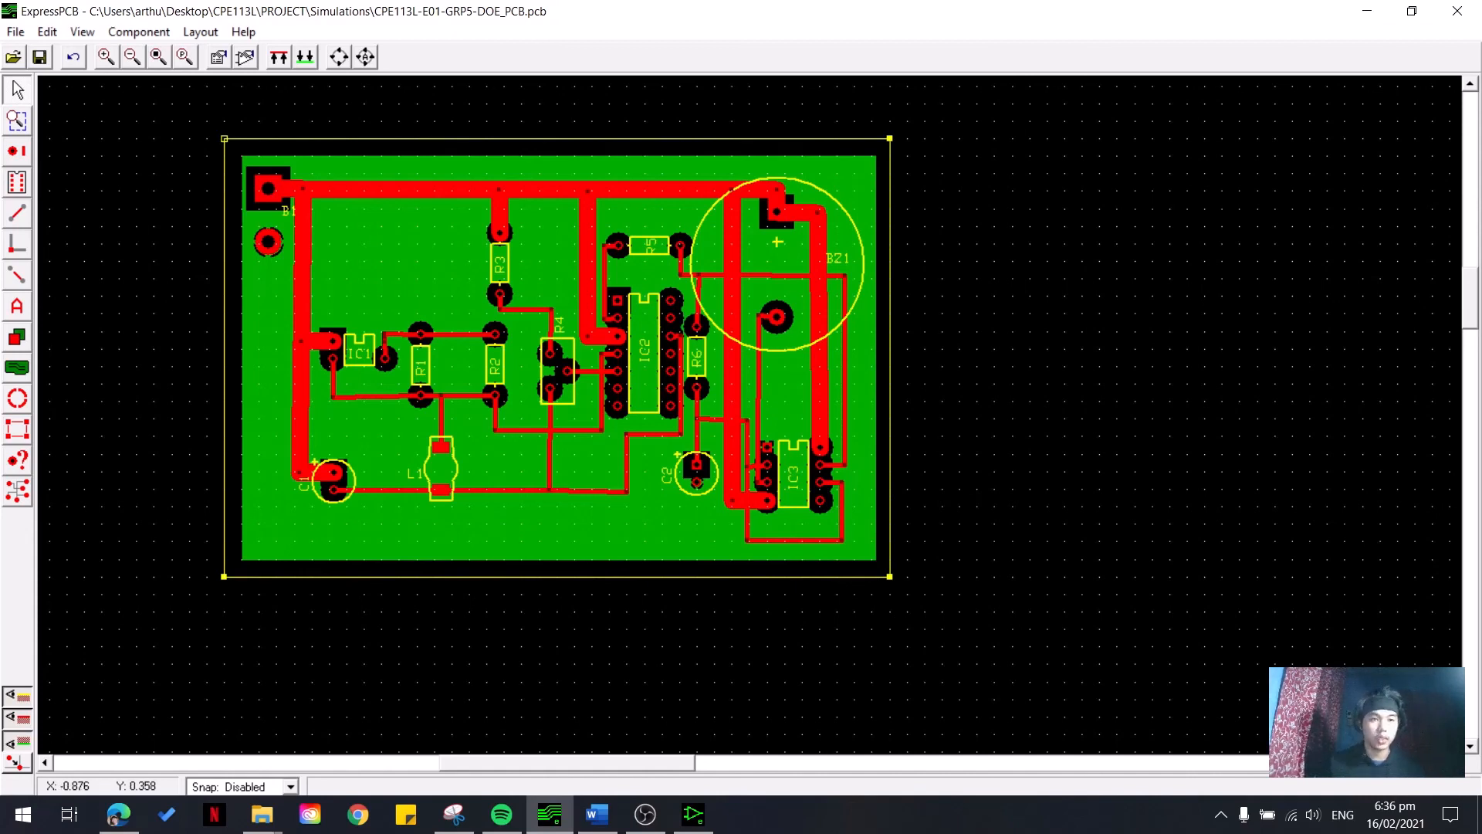
- Enter the 0.070" board text "GRP 5 - AIRFLOW DETECTOR", place it on the bottom copper layer below L1, and undo that placement
{"action": "left_click", "coordinate": [25, 308]}
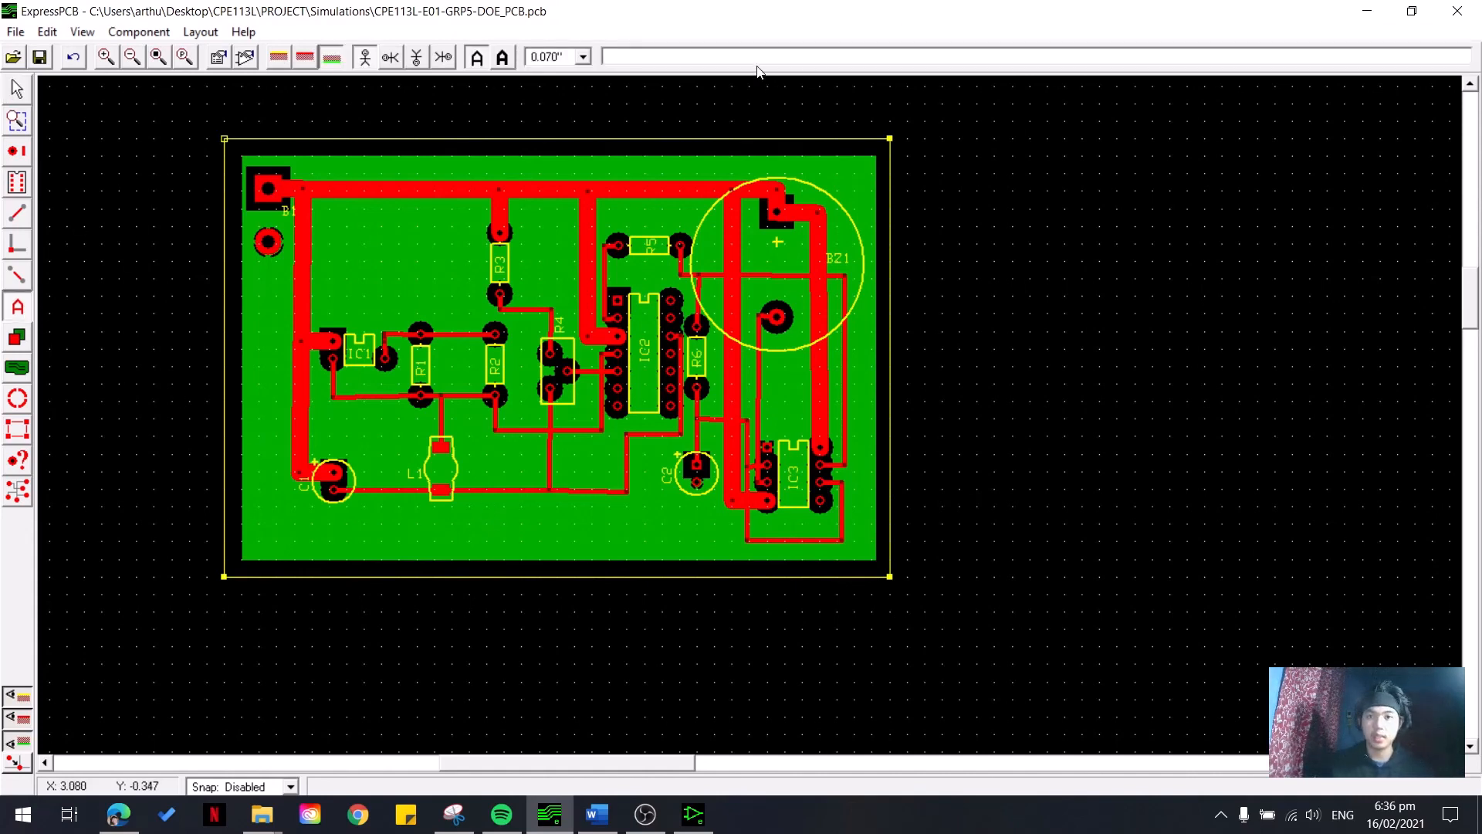
{"action": "type", "text": "g"}
{"action": "key", "text": "BackSpace"}
{"action": "key", "text": "Caps_Lock"}
{"action": "type", "text": "G"}
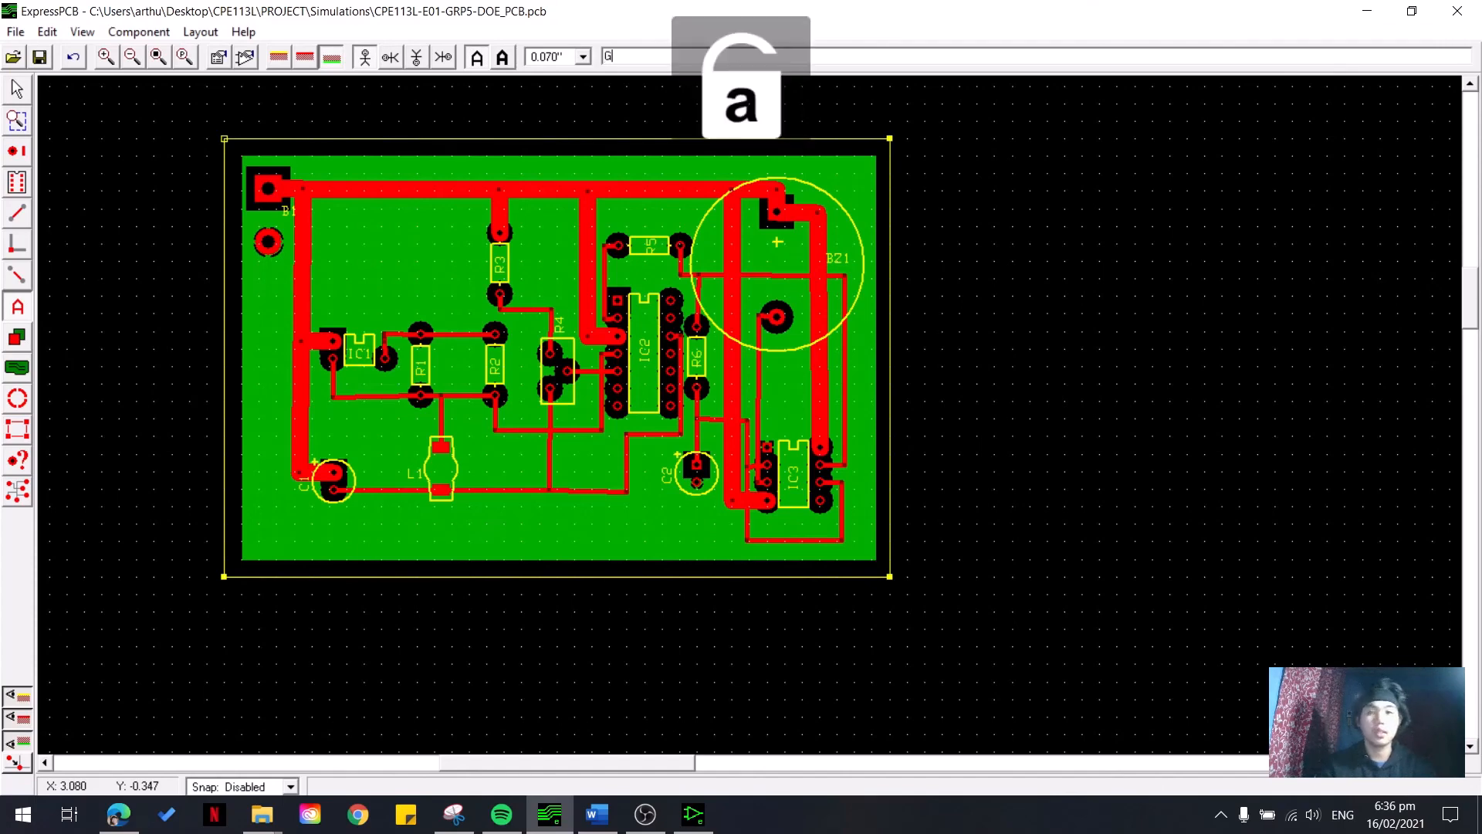
{"action": "type", "text": "RP 5 - AIRFLOW DETECTOR"}
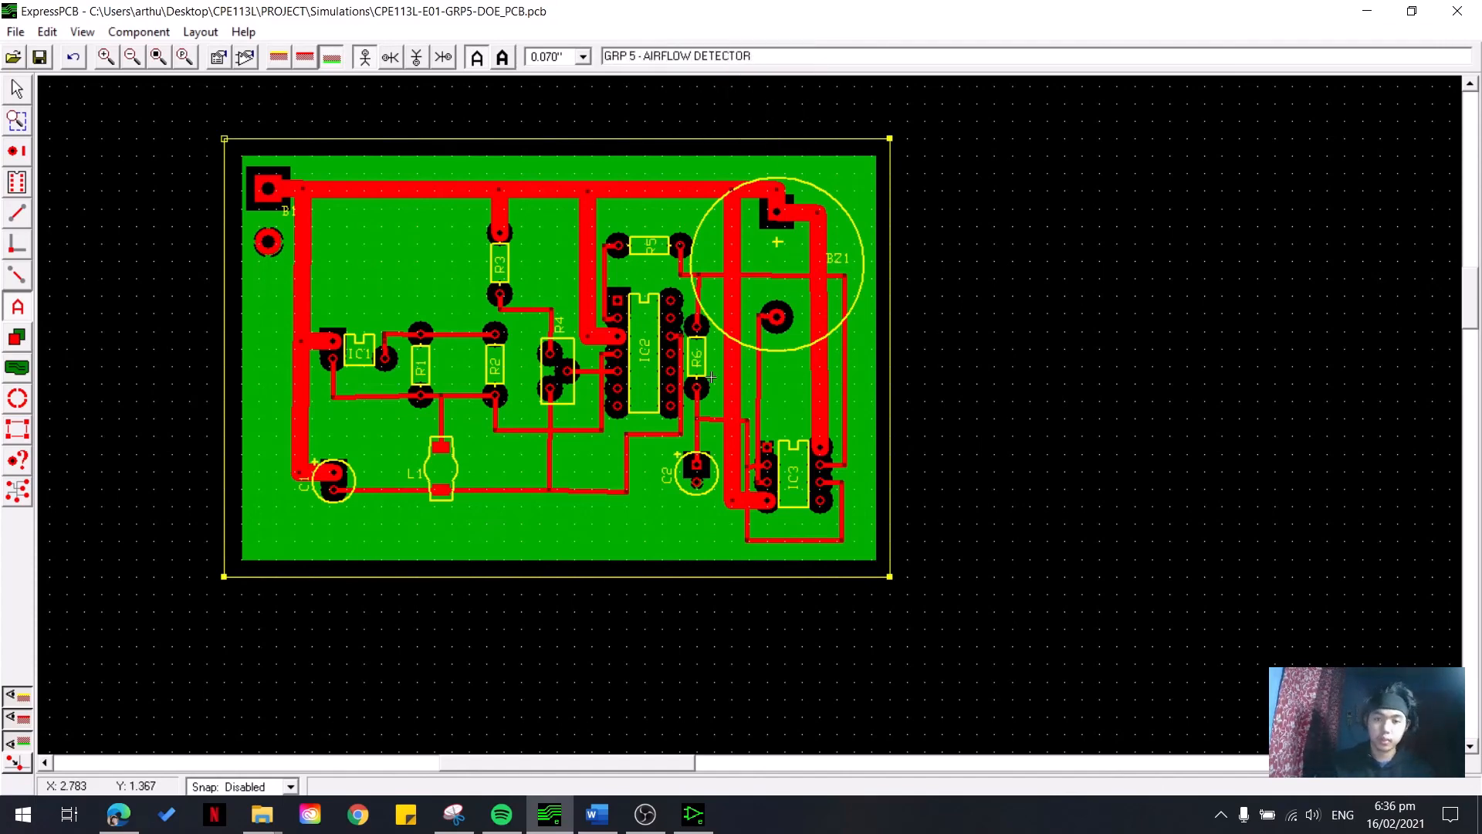
{"action": "left_click", "coordinate": [383, 528]}
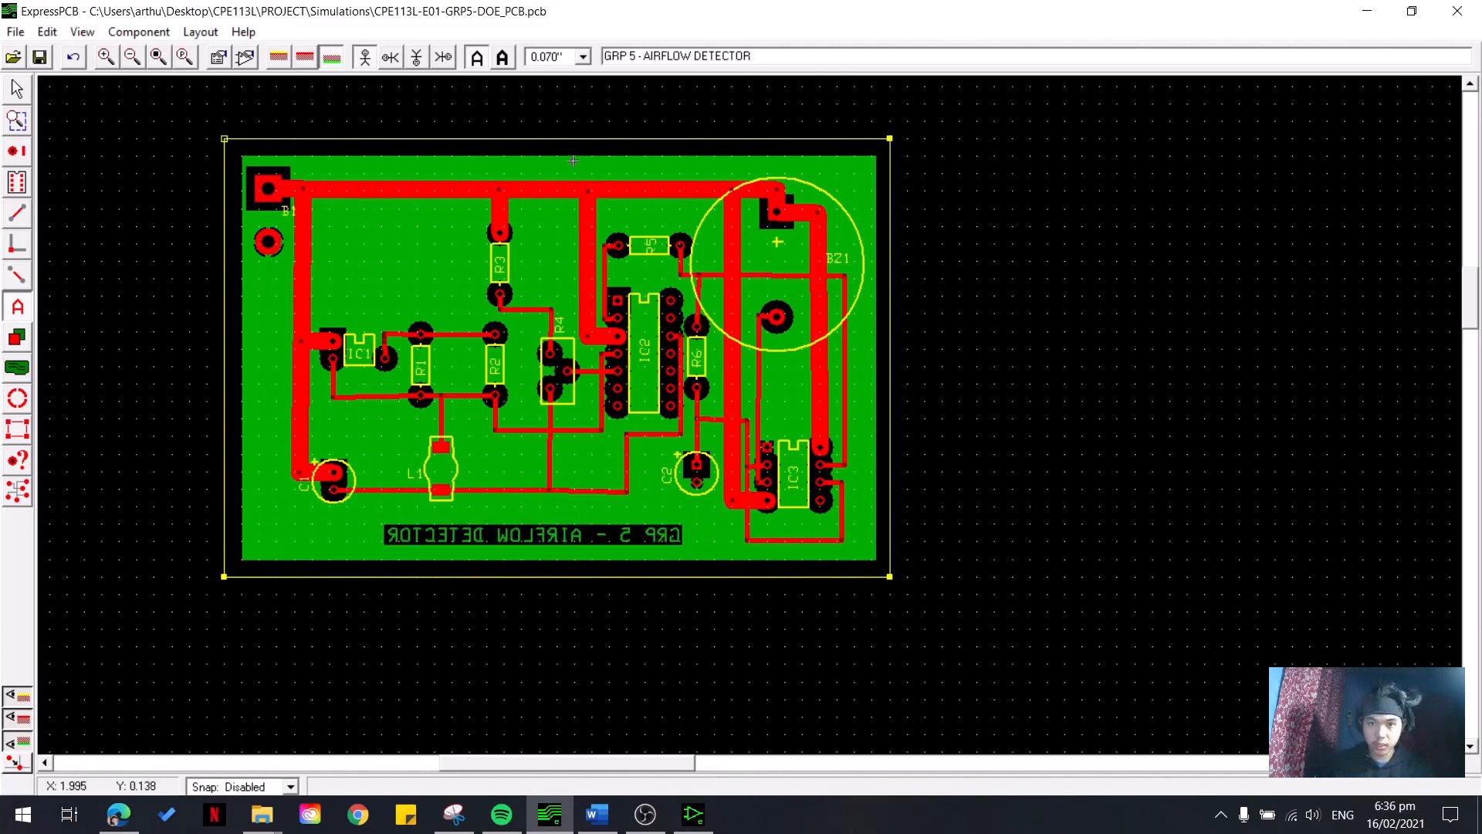
{"action": "key", "text": "ctrl+z"}
- Place the text "GRP 5 - AIRFLOW DETECTOR" on the top copper layer below L1, near the board's lower edge
{"action": "left_click", "coordinate": [305, 57]}
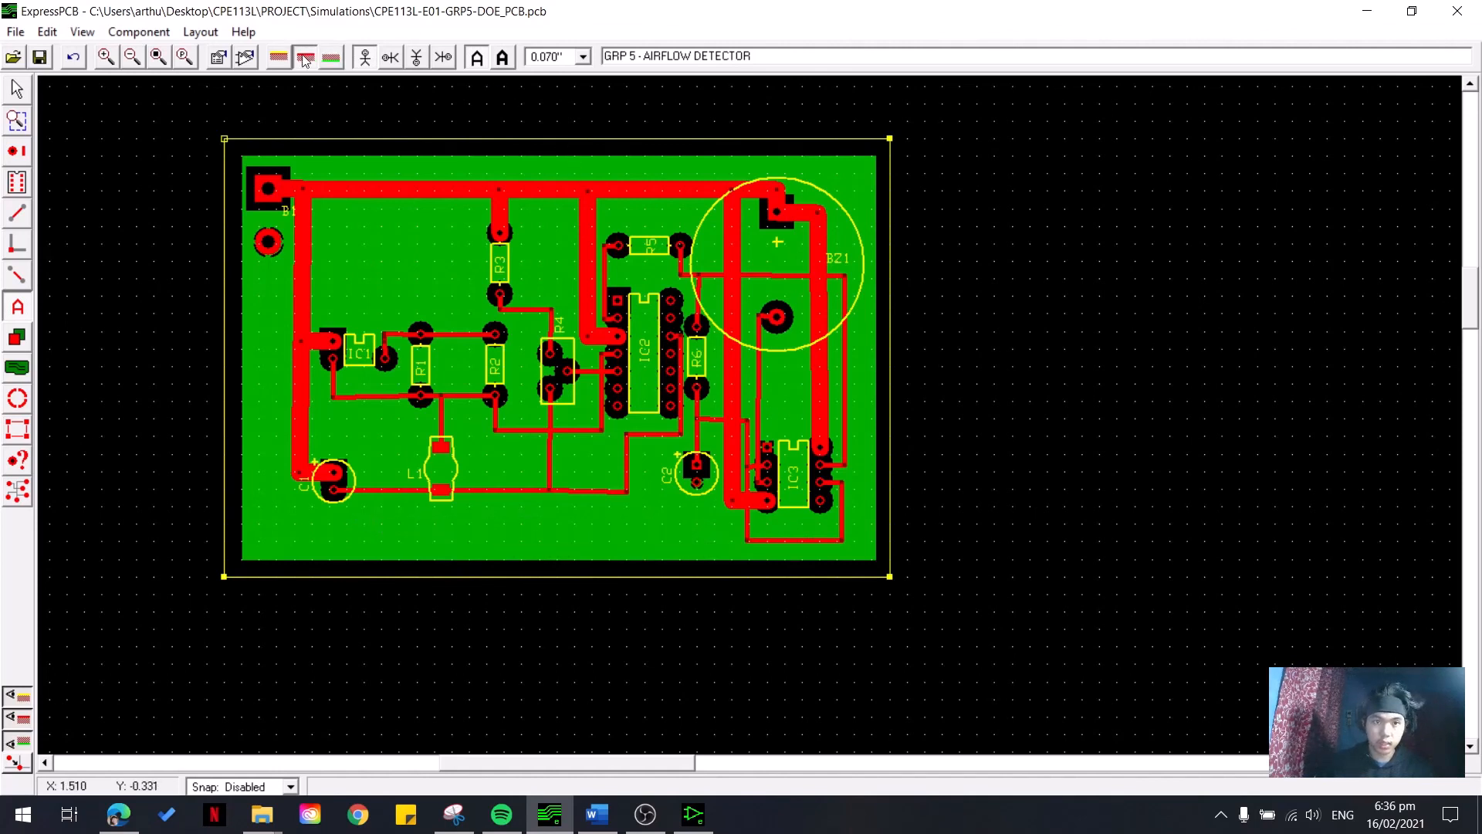
{"action": "left_click", "coordinate": [421, 533]}
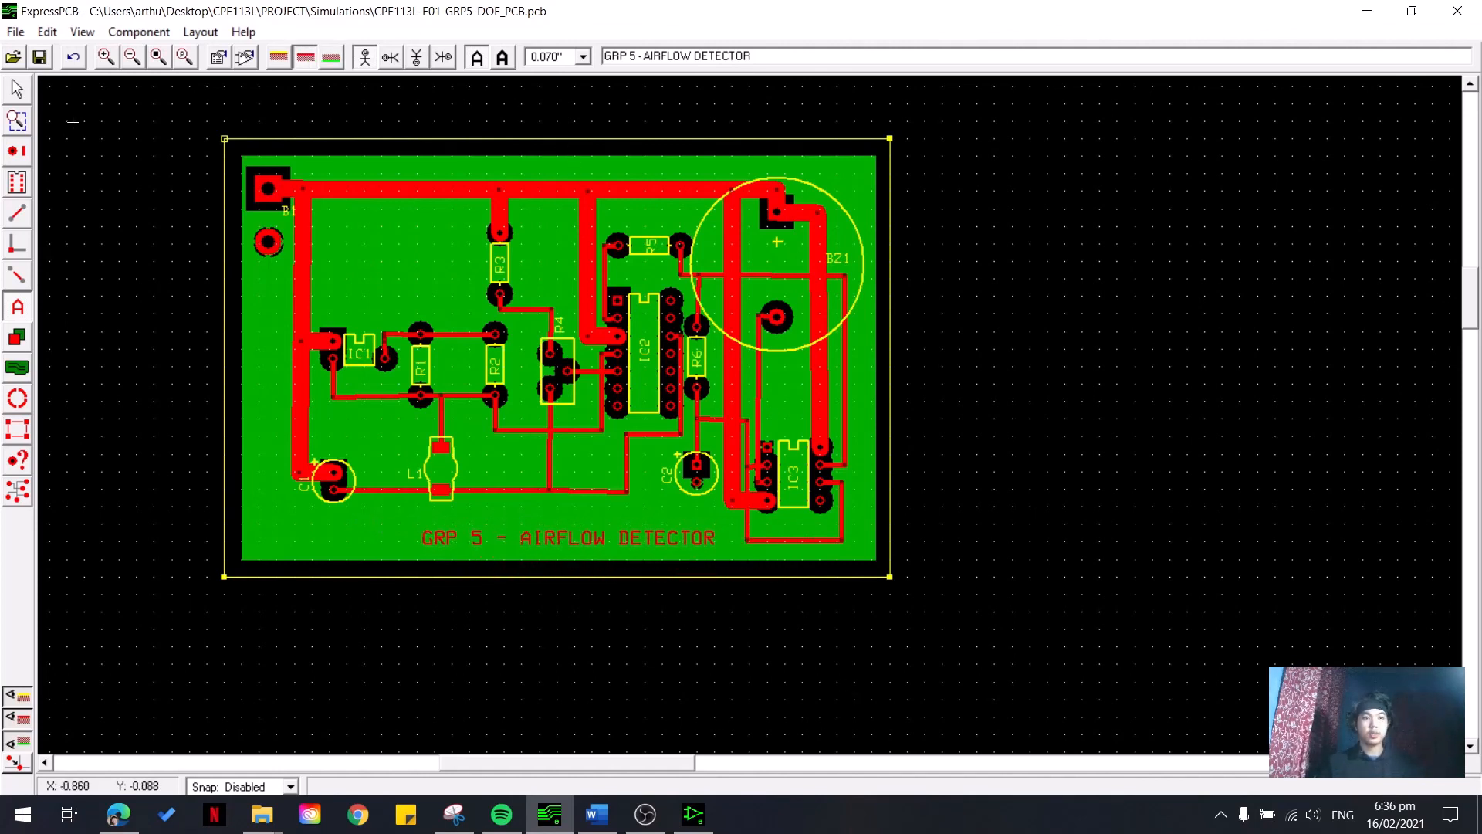
{"action": "left_click", "coordinate": [17, 90]}
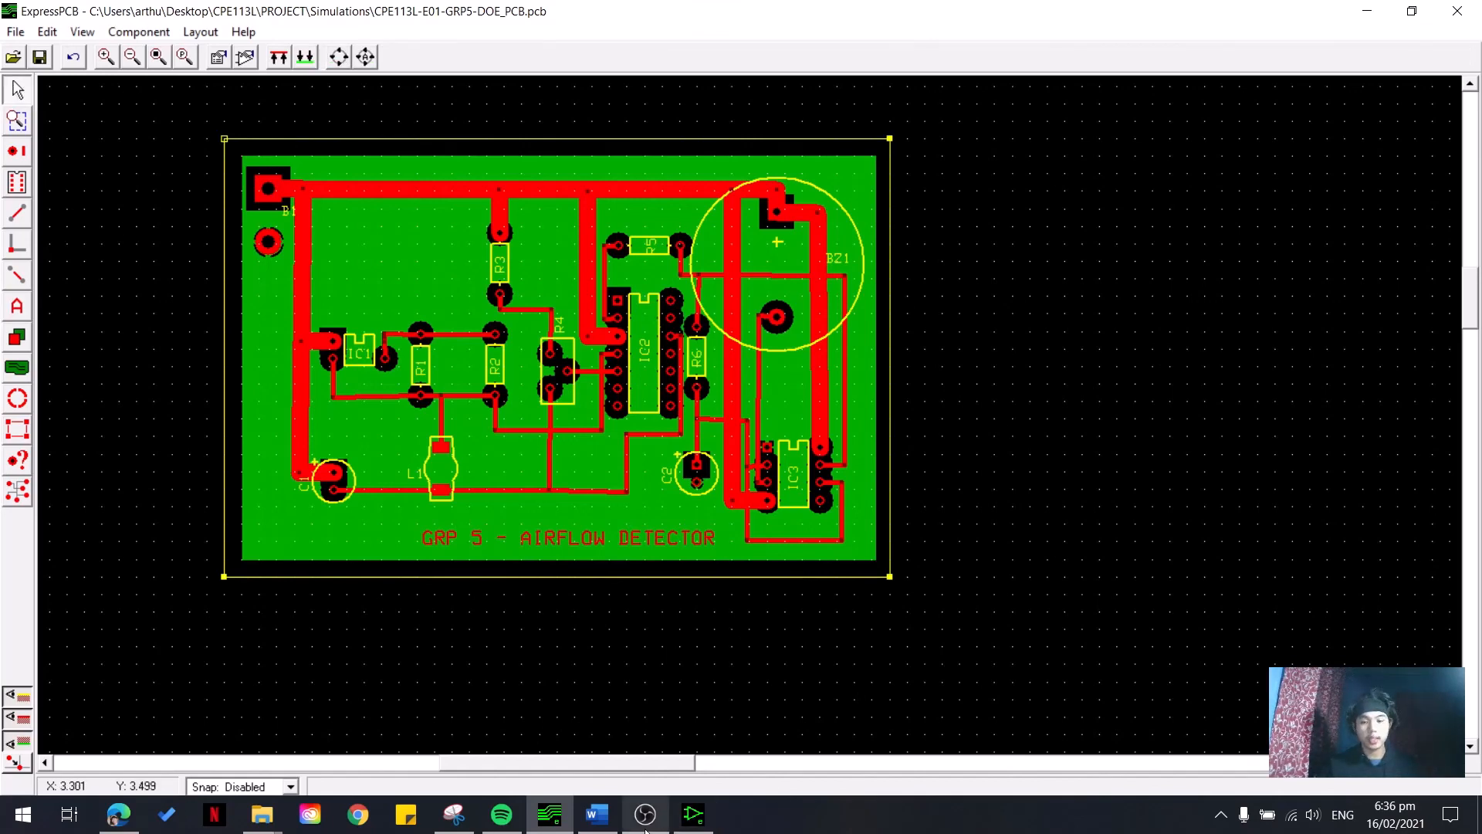